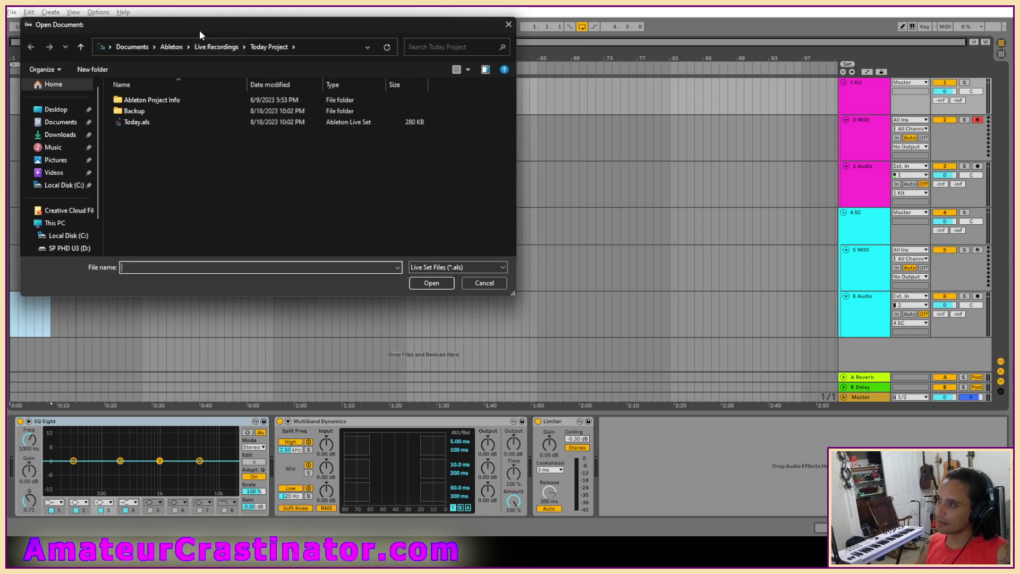
Open the Live set in the Too Playin Project folder of Live Recordings.
click(213, 44)
scroll(150, 225, down, 4)
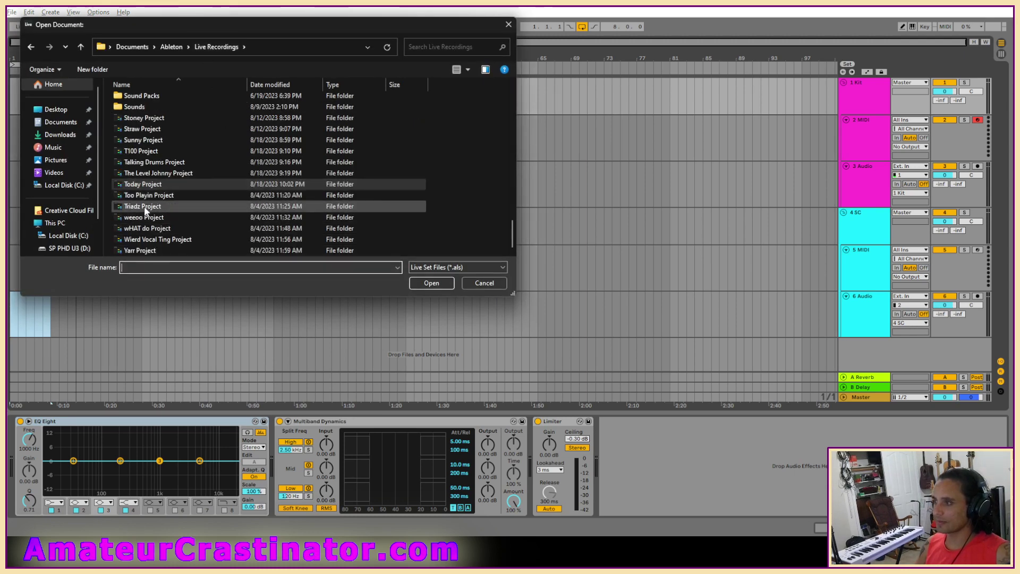
double_click(149, 195)
double_click(135, 146)
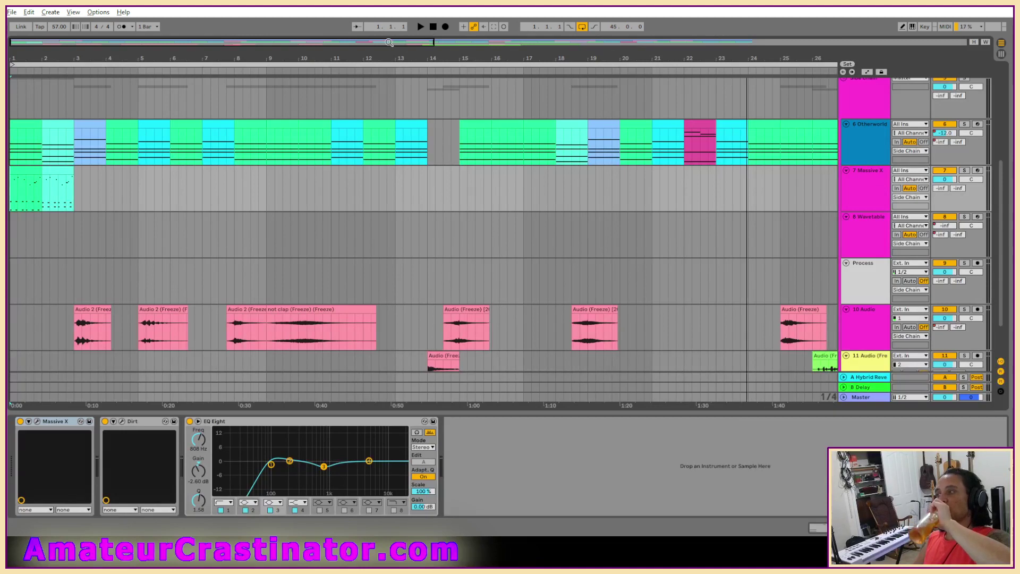
Play the full arrangement from the start to hear the opening bars, and stop playback.
drag(390, 42, 892, 30)
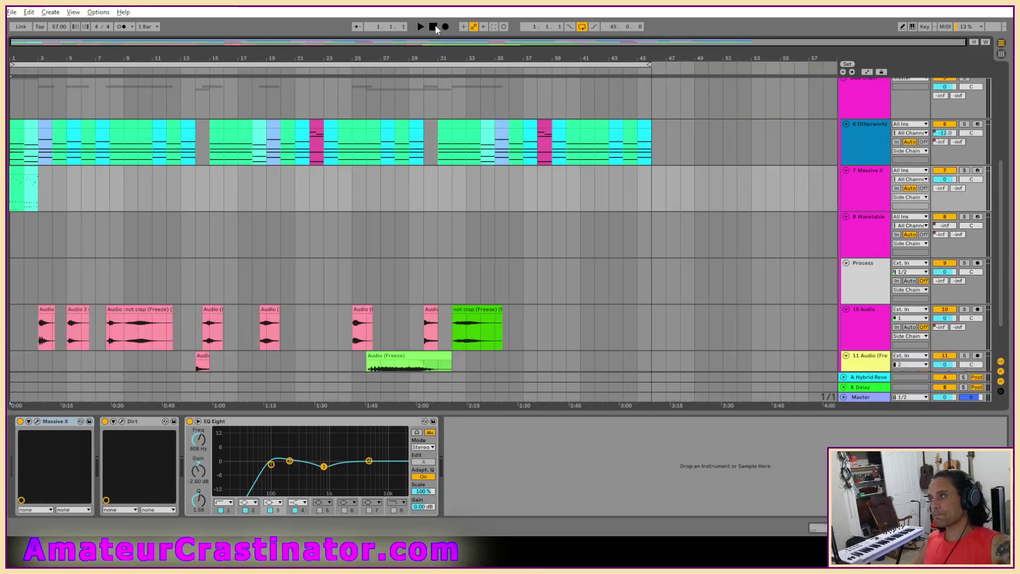
click(421, 27)
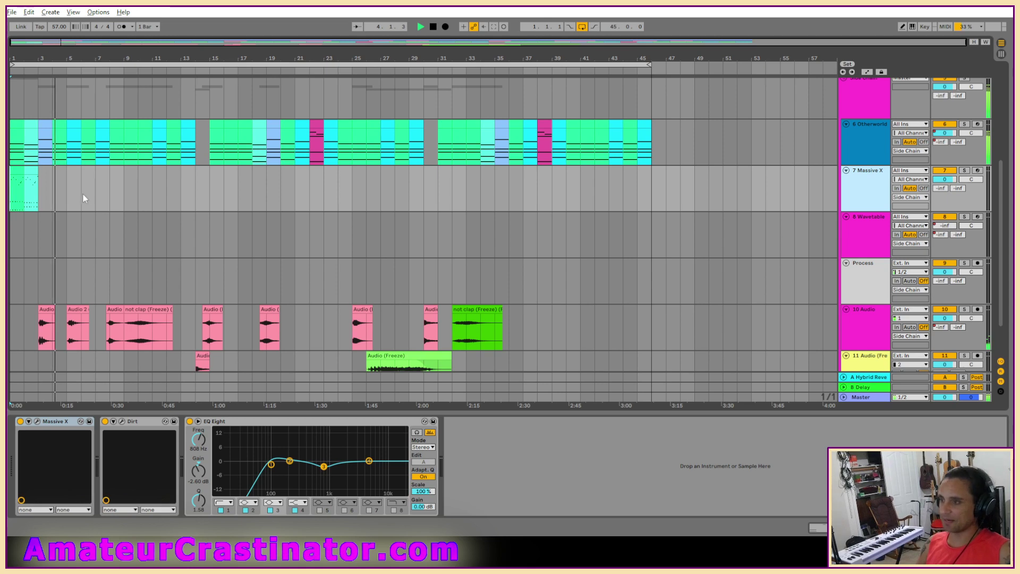
scroll(226, 243, down, 1)
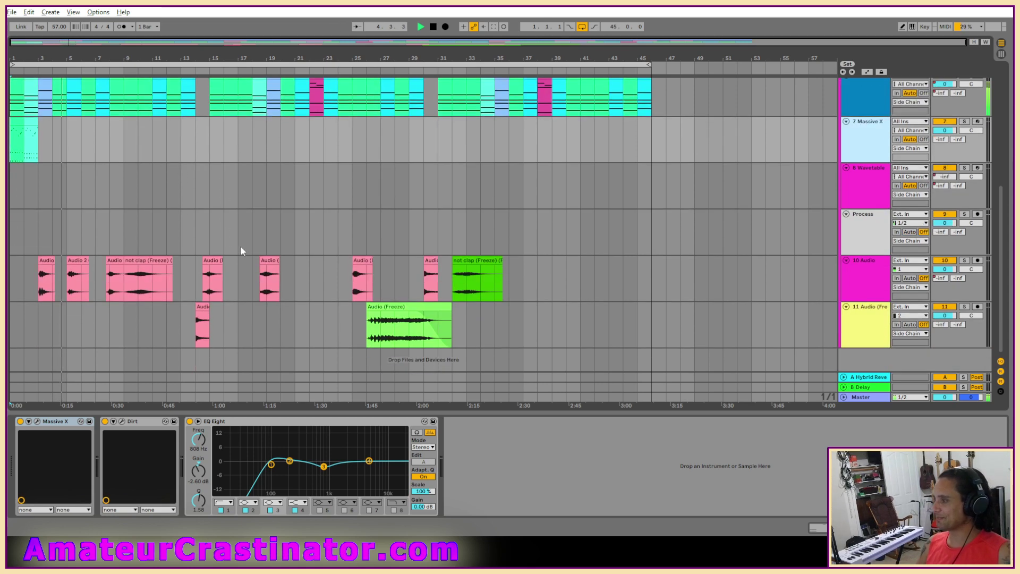
key(space)
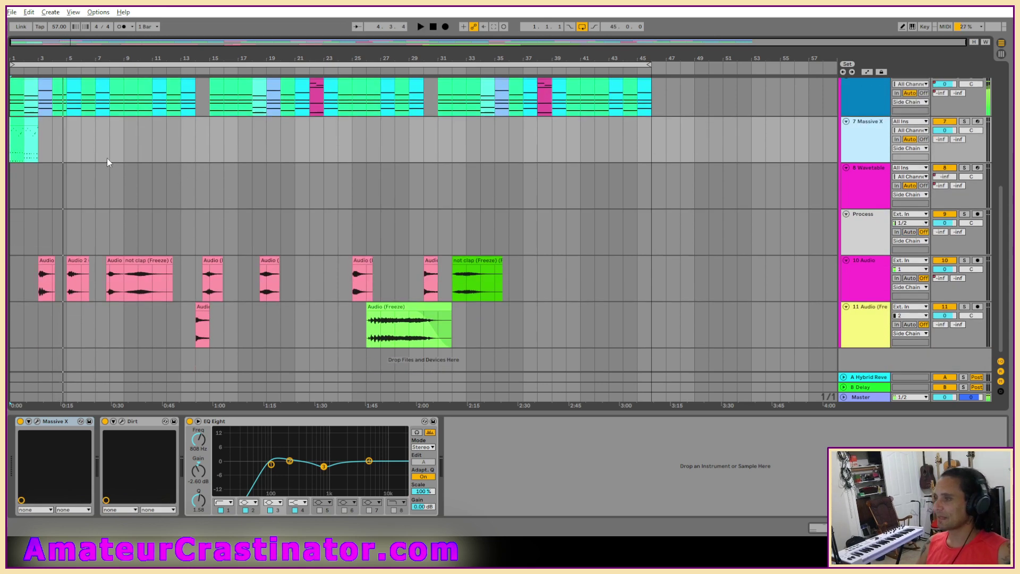
Open the Triadz set from the Triadz Project folder, discarding the changes to Too Playin.
click(12, 13)
click(32, 32)
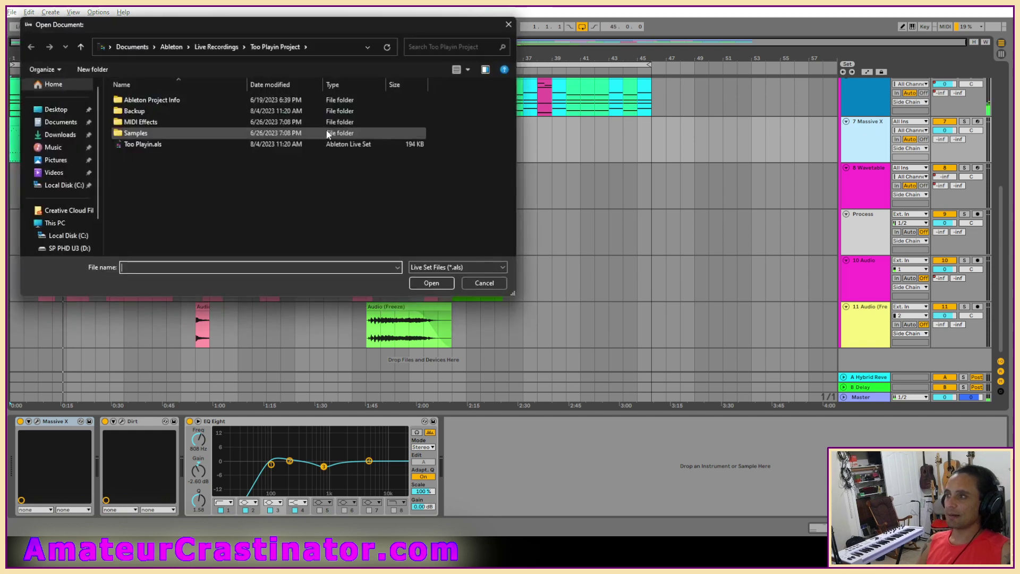
click(213, 47)
scroll(255, 219, down, 5)
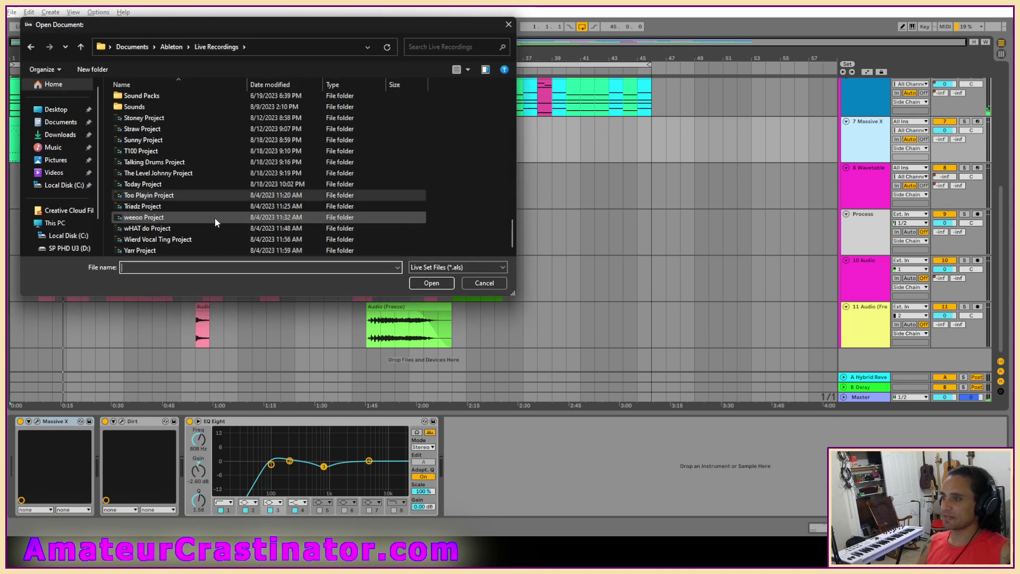
double_click(167, 206)
double_click(138, 136)
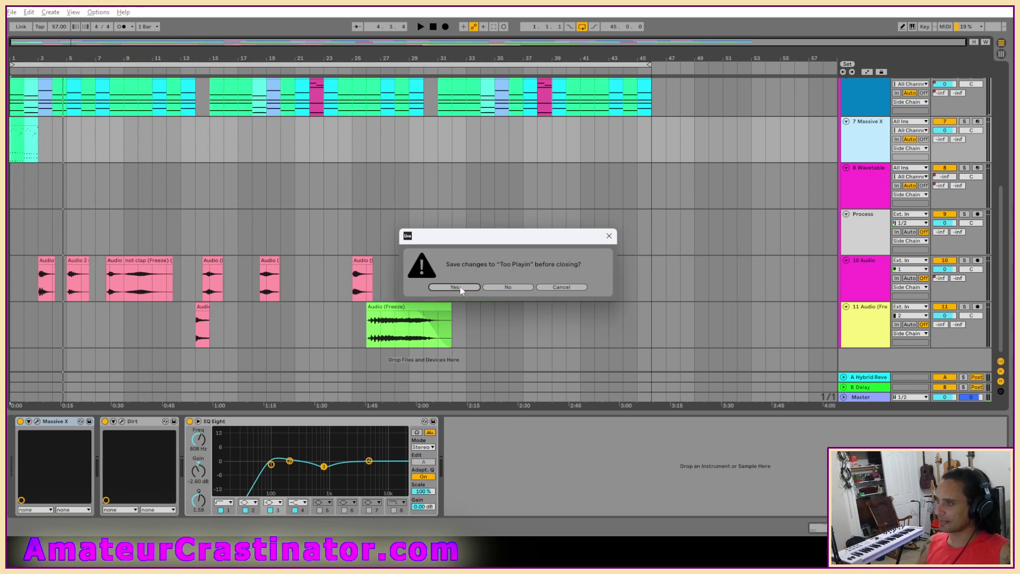
click(496, 286)
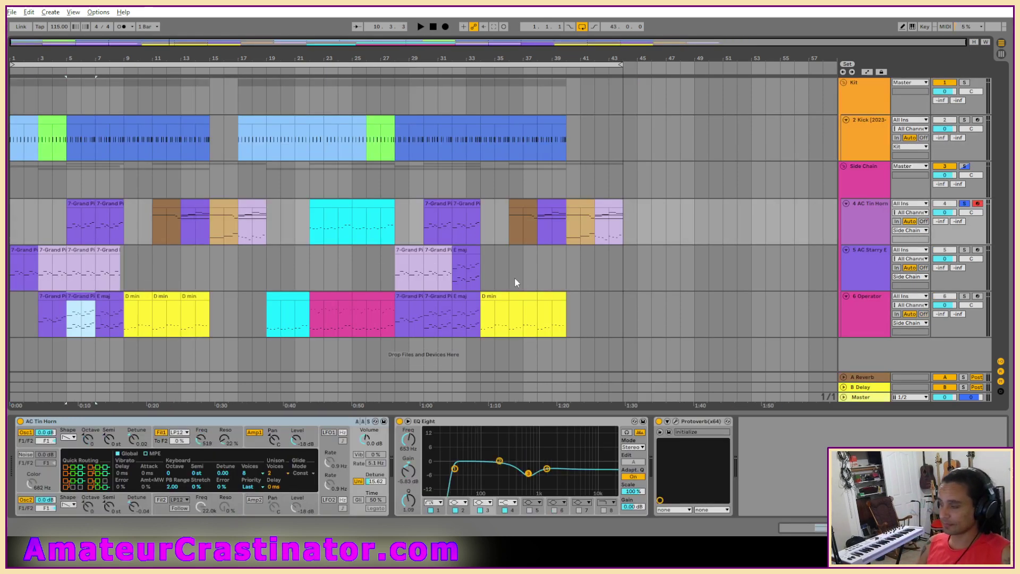
Turn off solo on the AC Tin Horn and Side Chain tracks, play the arrangement from the start and stop it.
click(432, 28)
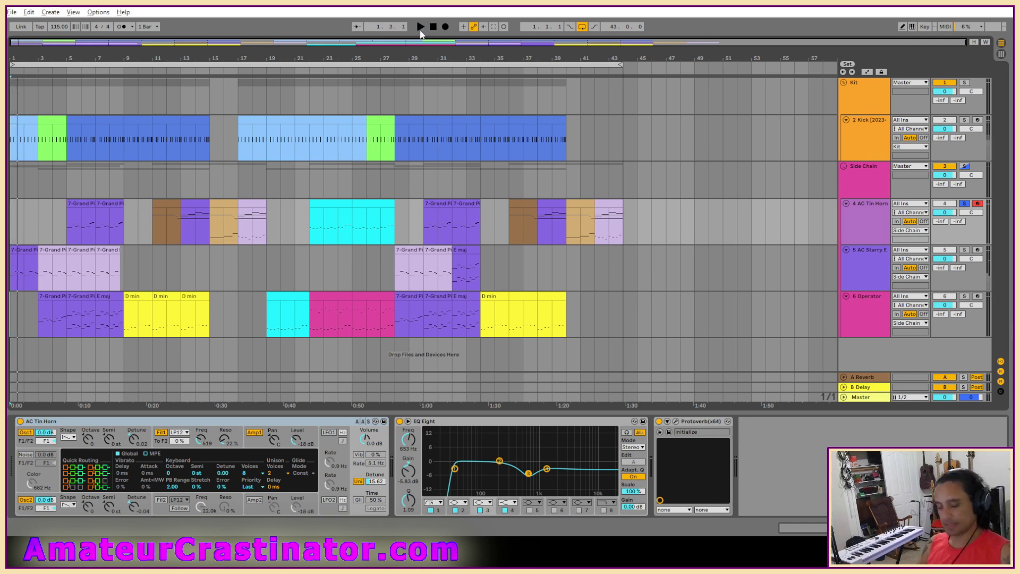
key(s)
click(420, 30)
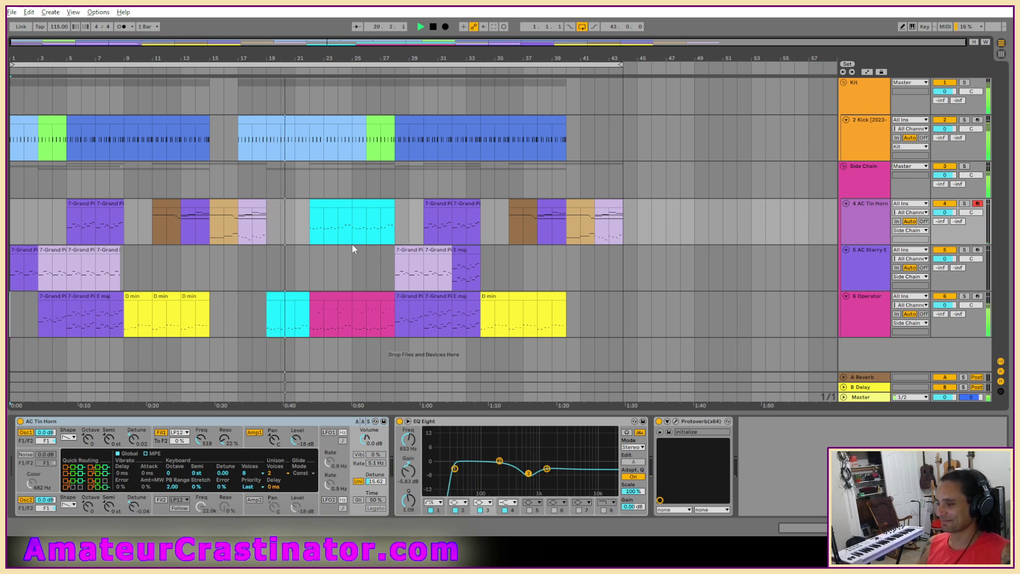
key(space)
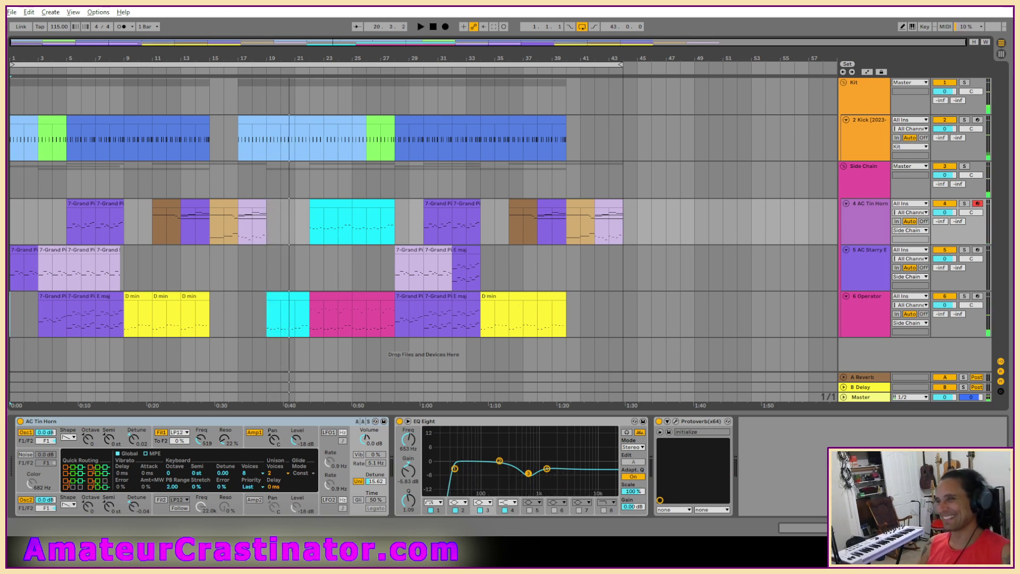
Open the Live set in the weeoo Project folder of Live Recordings.
click(12, 12)
click(22, 32)
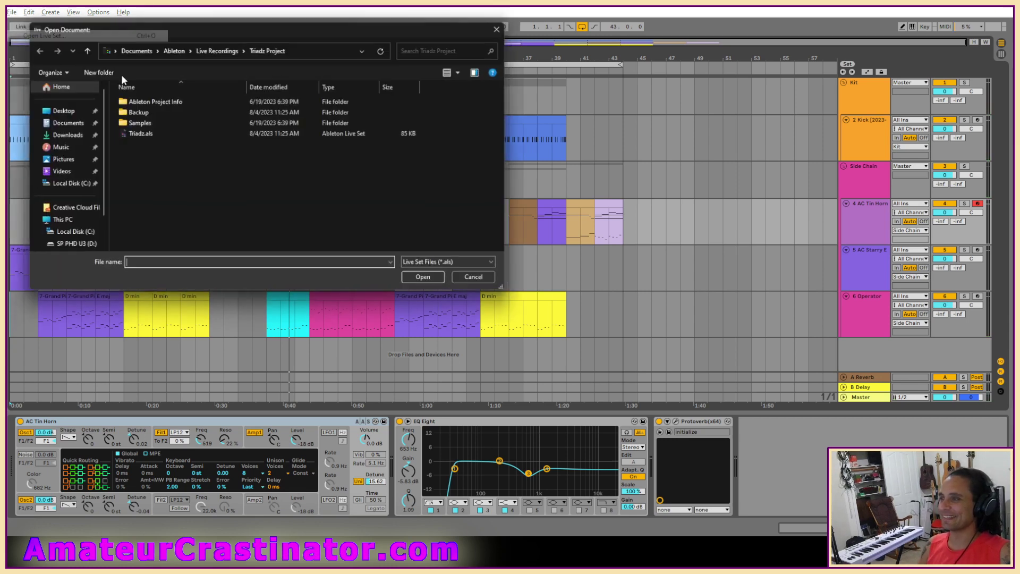
click(215, 47)
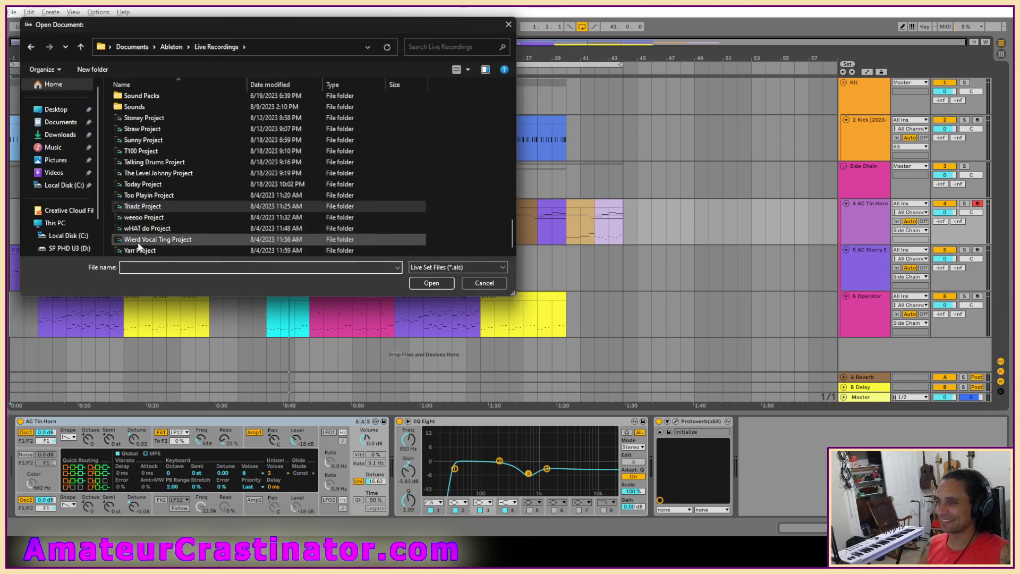
double_click(141, 219)
double_click(134, 166)
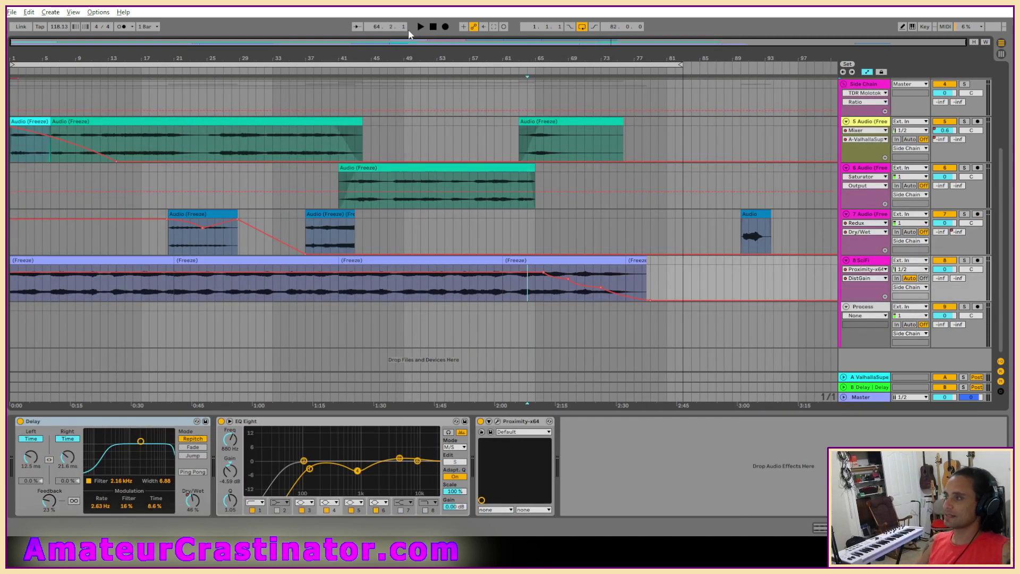
Start playback of the arrangement, hide the track automation and look over all tracks.
key(space)
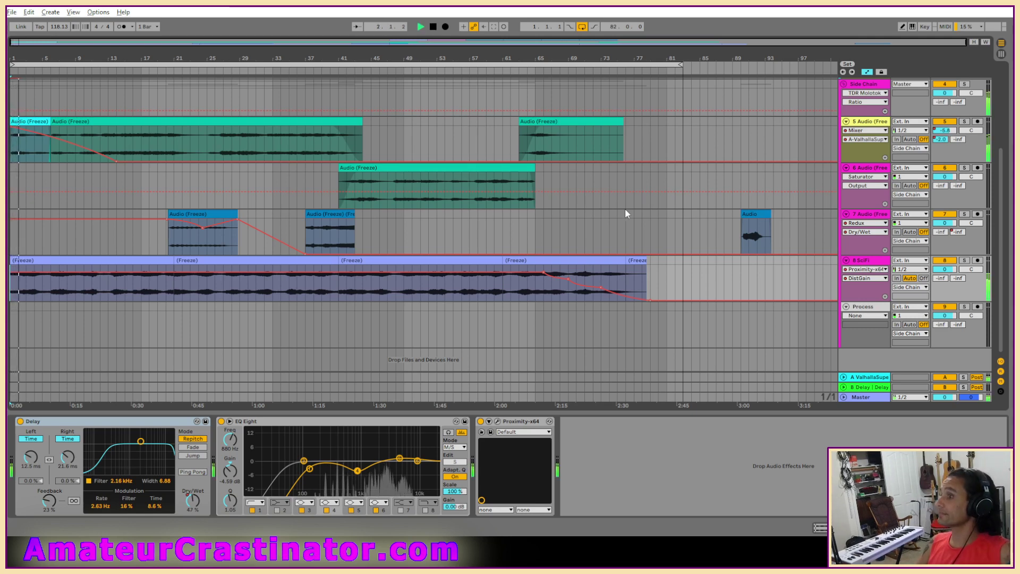
key(a)
scroll(637, 214, up, 5)
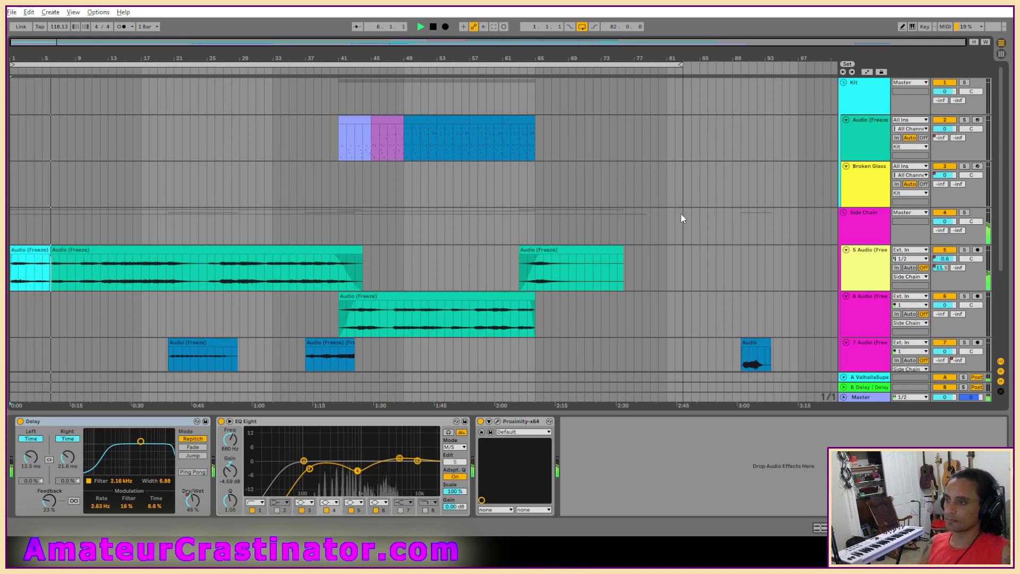
scroll(681, 214, down, 1)
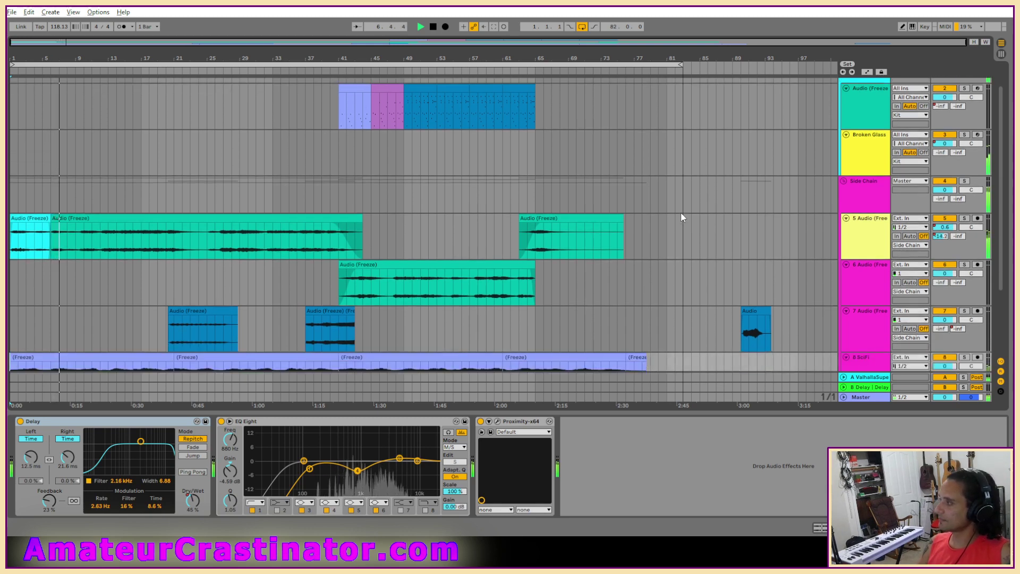
scroll(683, 217, down, 1)
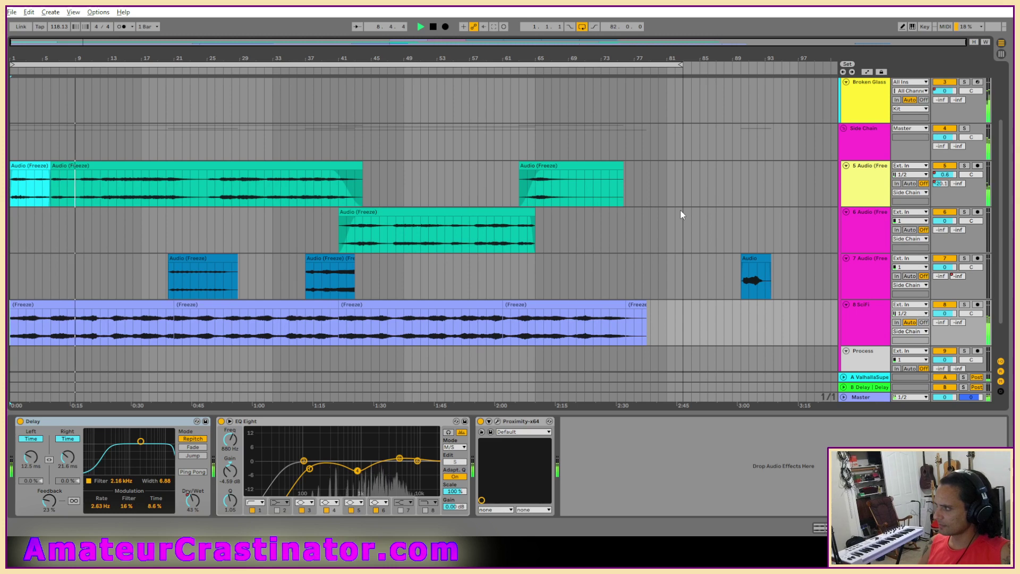
scroll(681, 211, up, 2)
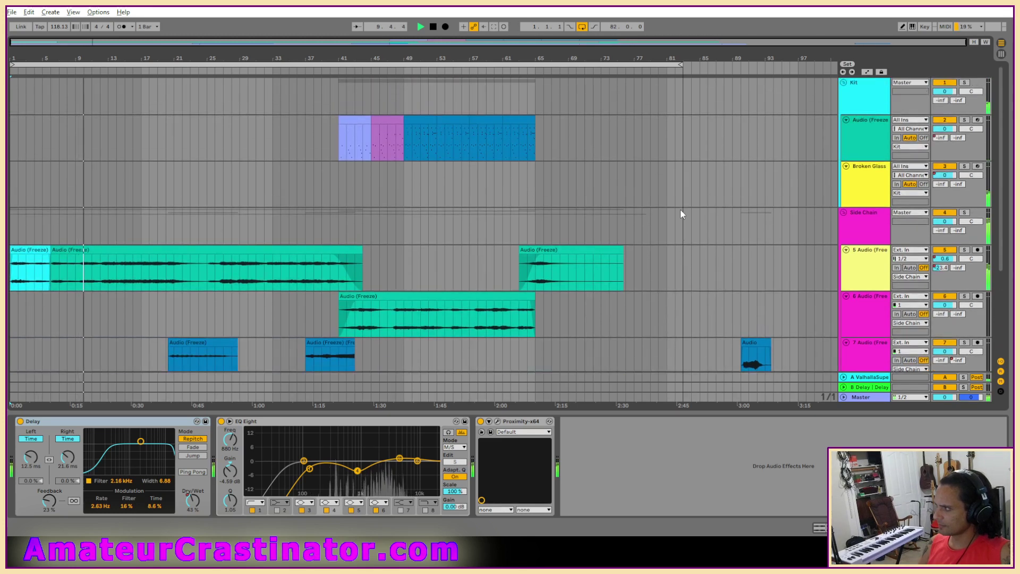
Group the Broken Glass track's effects from Utility through PanCake2 into an Audio Effect Rack.
click(858, 177)
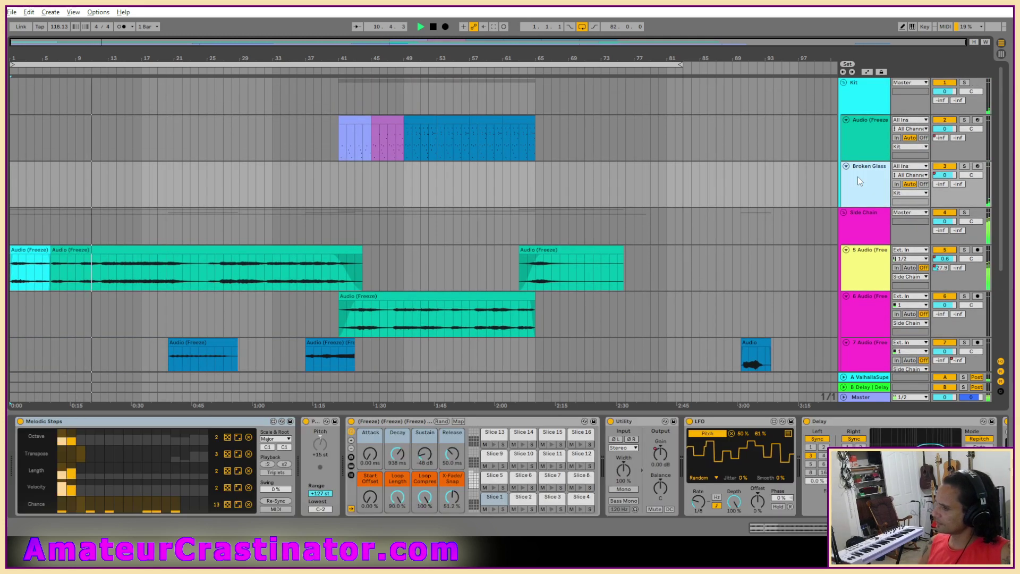
click(964, 528)
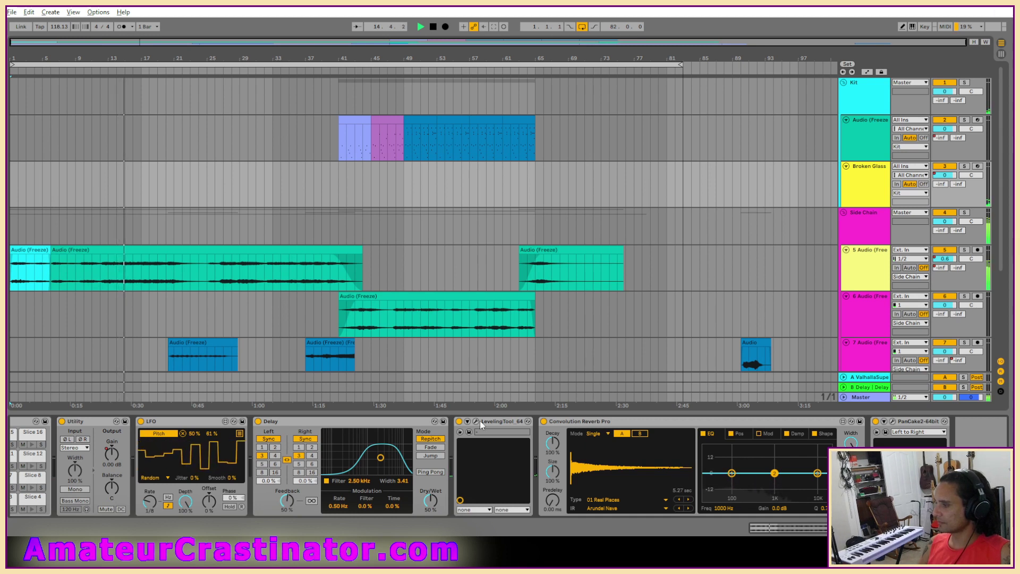
click(88, 419)
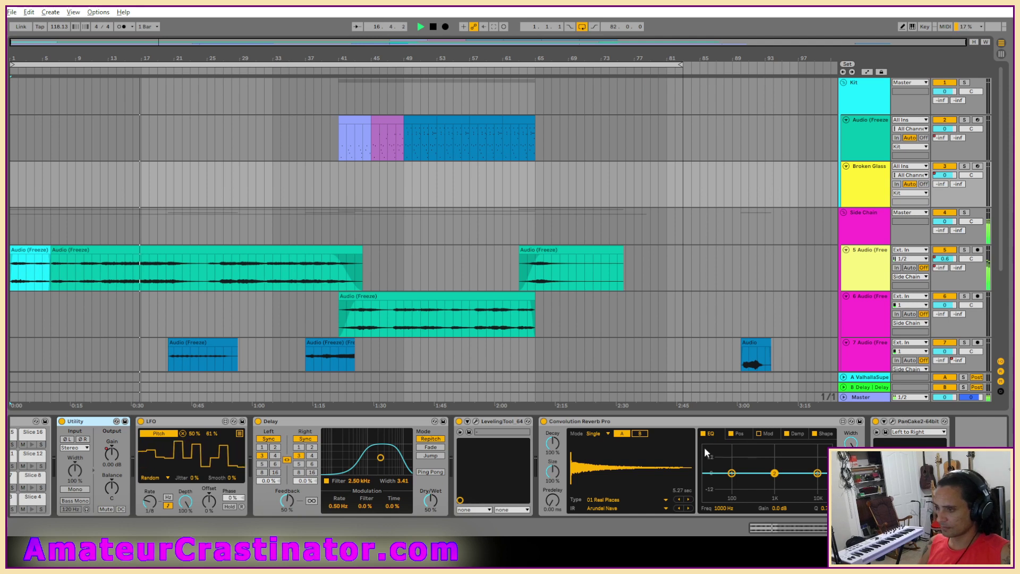
scroll(669, 448, left, 3)
scroll(667, 449, right, 3)
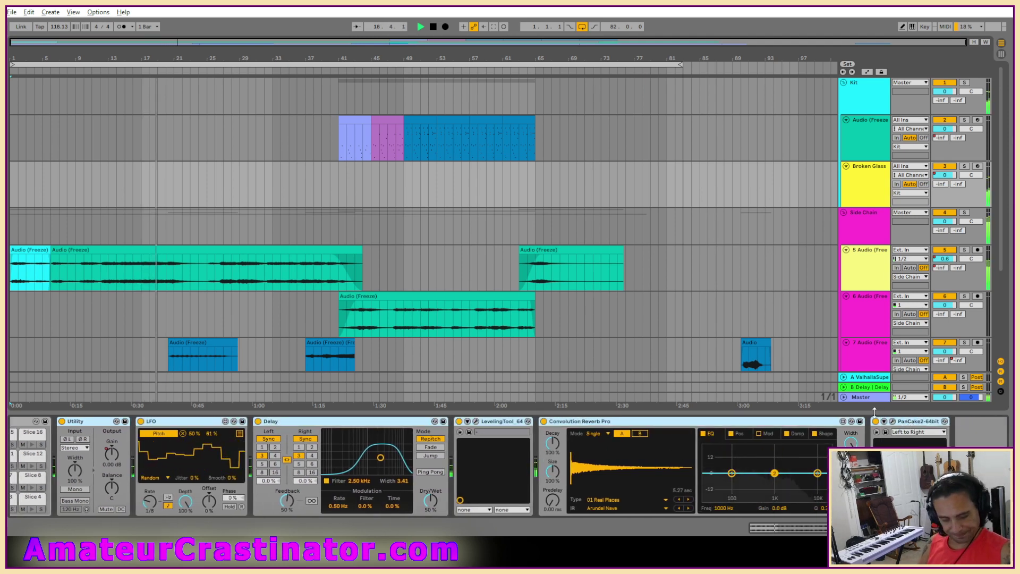
key(ctrl+g)
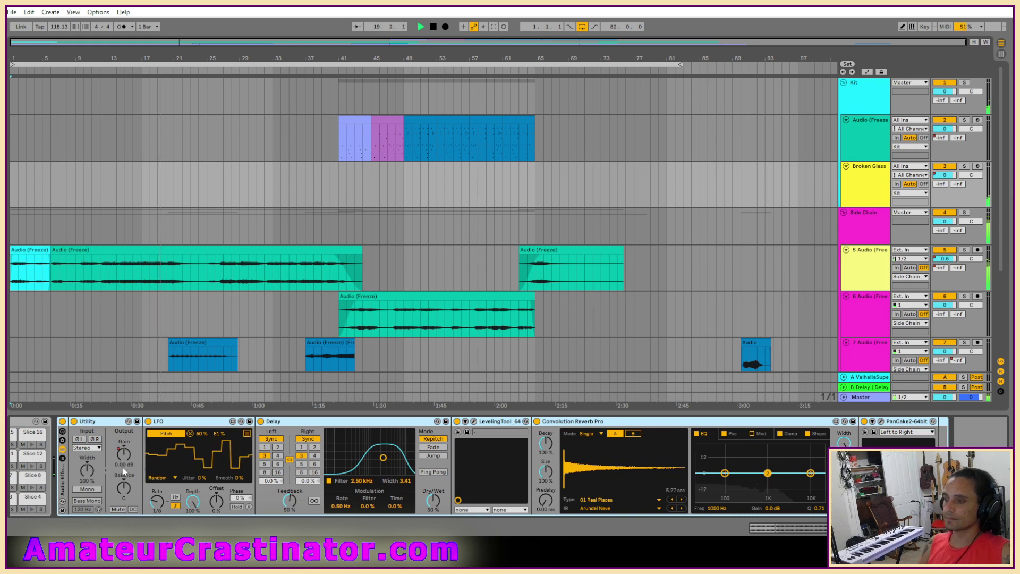
Show the new rack's chain list and rename the rack SpaceFX.
click(63, 458)
key(ctrl+r)
text(Spa)
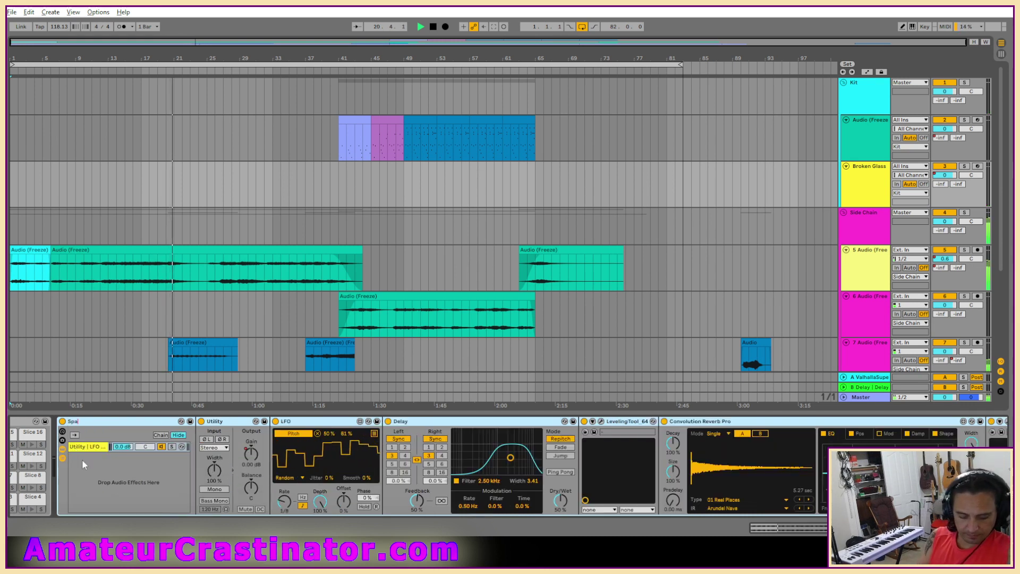
text(ceFX)
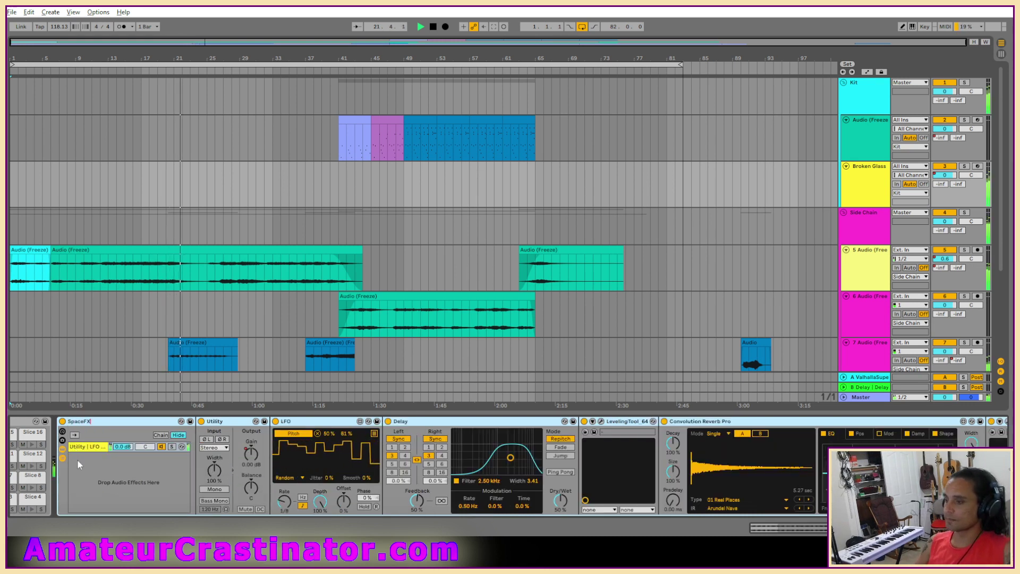
key(Return)
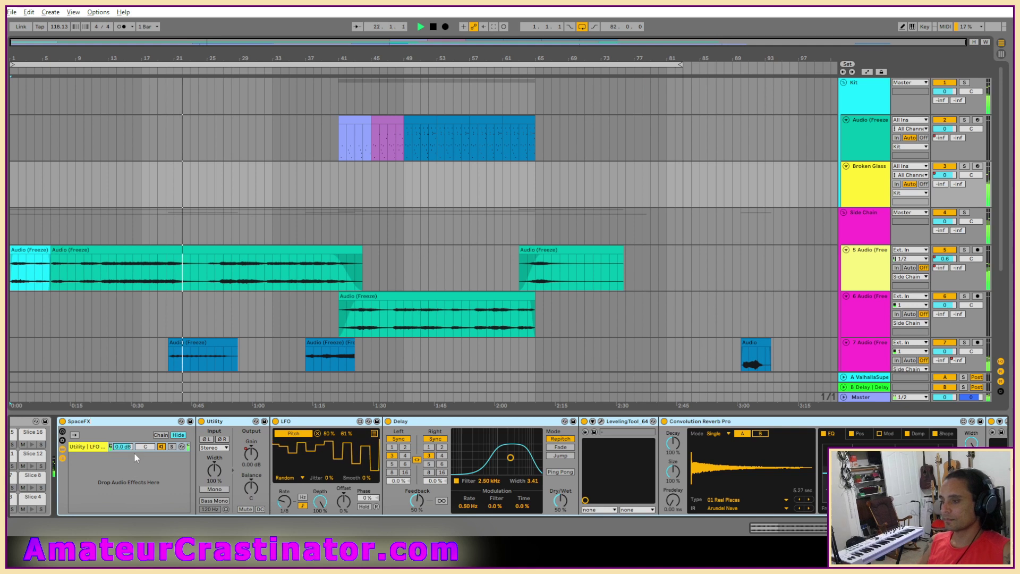
Hide the SpaceFX rack's chain list and devices, and toggle the rack off and on to compare the sound.
click(62, 449)
click(62, 458)
click(62, 422)
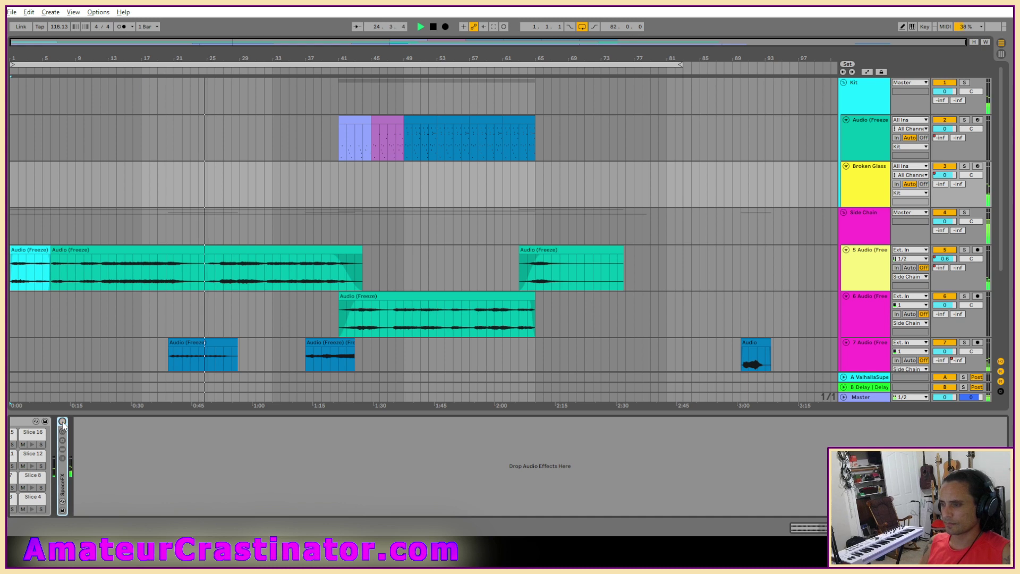
click(62, 422)
click(62, 422)
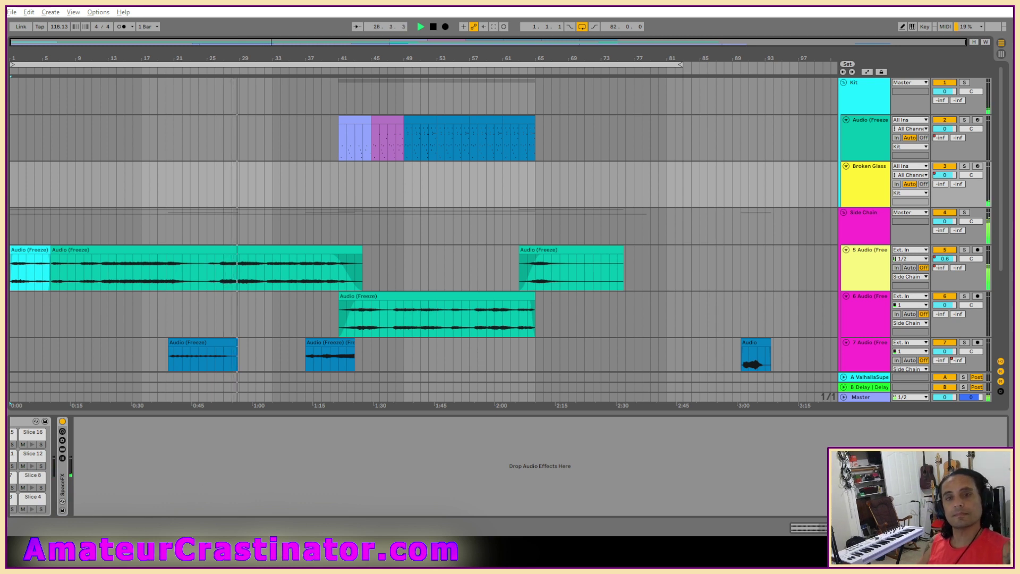
Replace the TDR Kotelnikov after the SpaceFX rack with a Glue Compressor, and lower its threshold to about -29 dB.
key(ctrl+z)
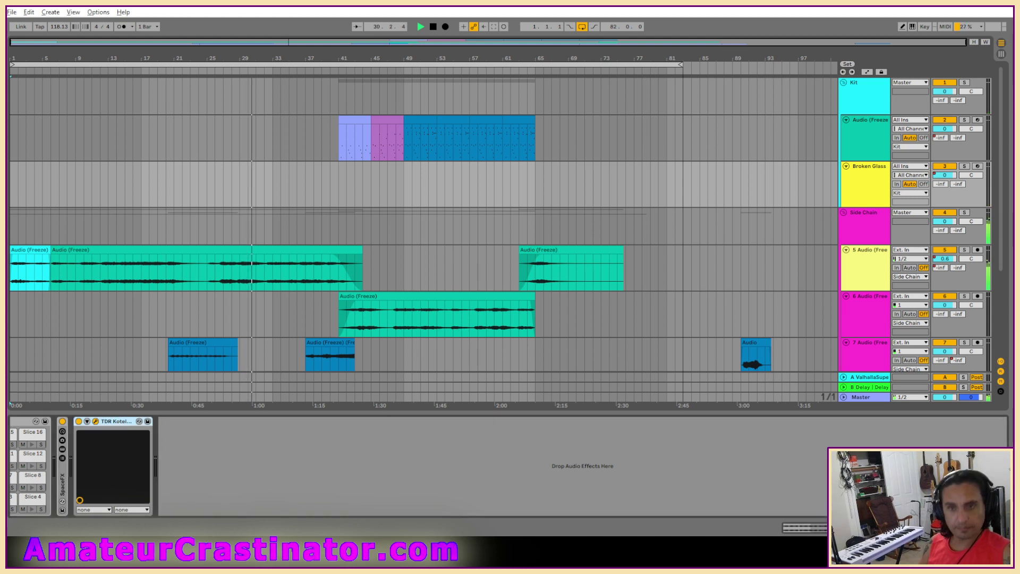
key(Delete)
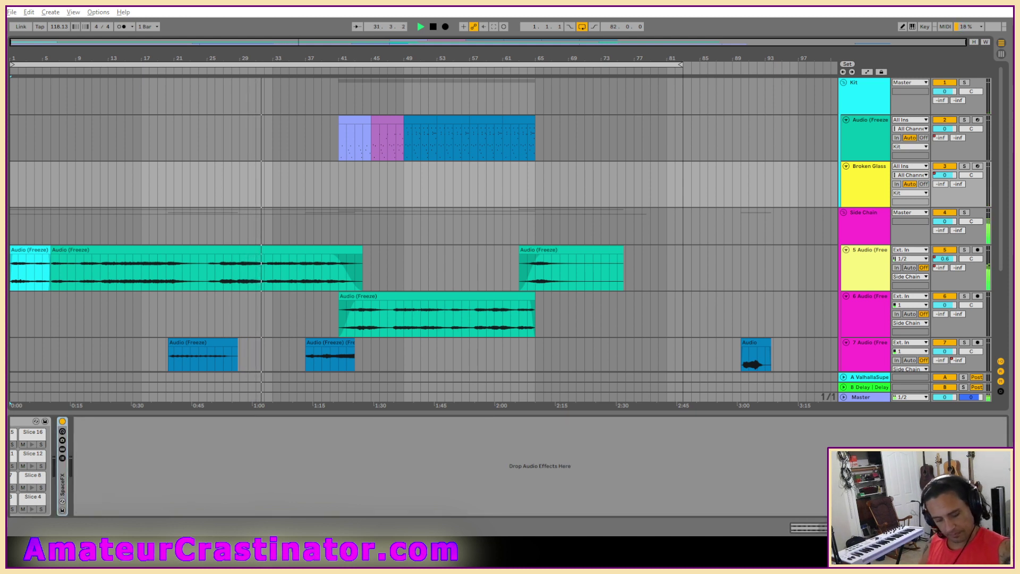
click(210, 455)
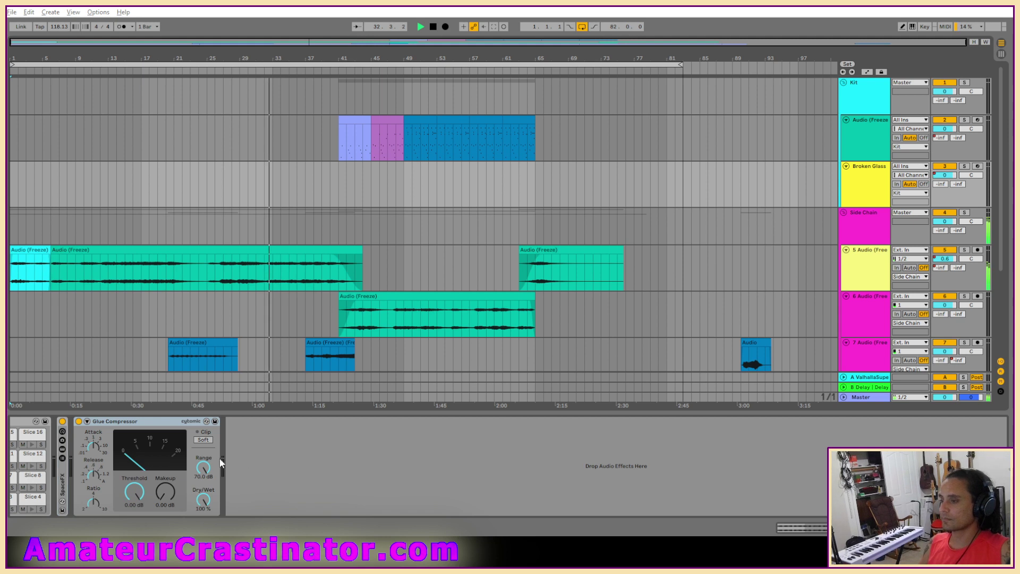
drag(134, 491, 134, 501)
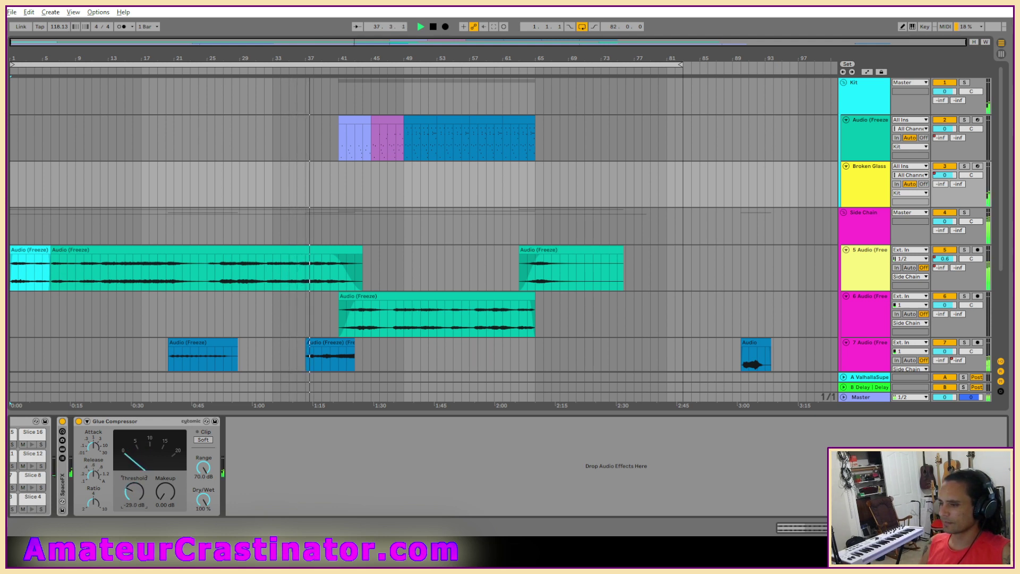
Raise the Glue Compressor's threshold to about -18.9 dB, and toggle the device off and on to compare the sound.
drag(128, 469, 127, 463)
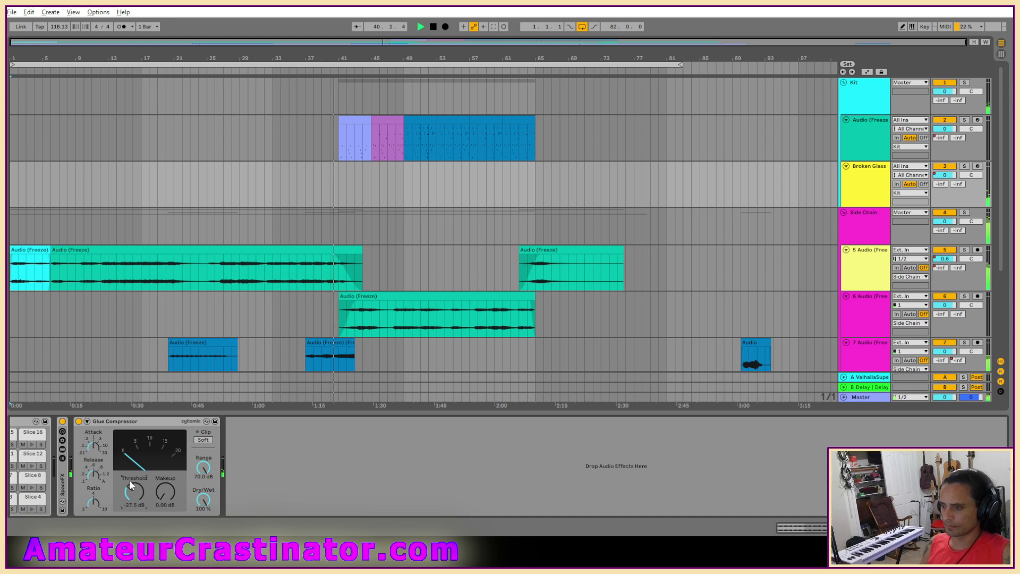
drag(129, 480, 129, 456)
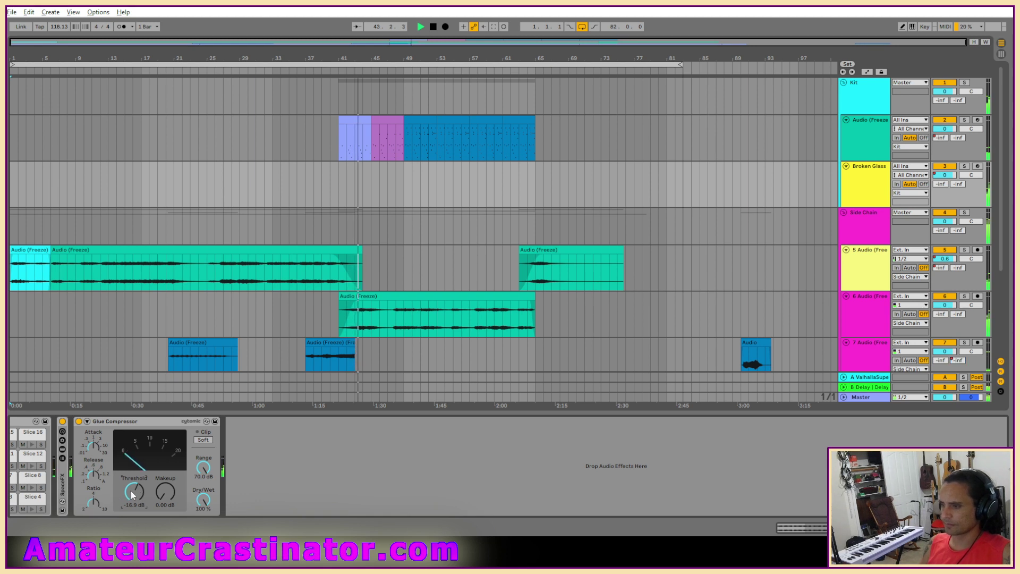
click(78, 422)
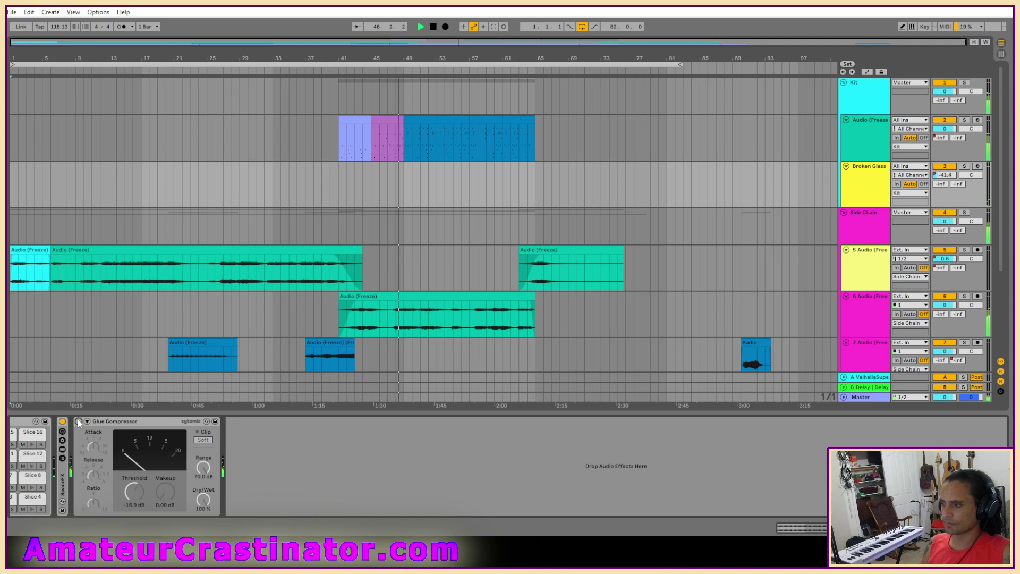
click(78, 422)
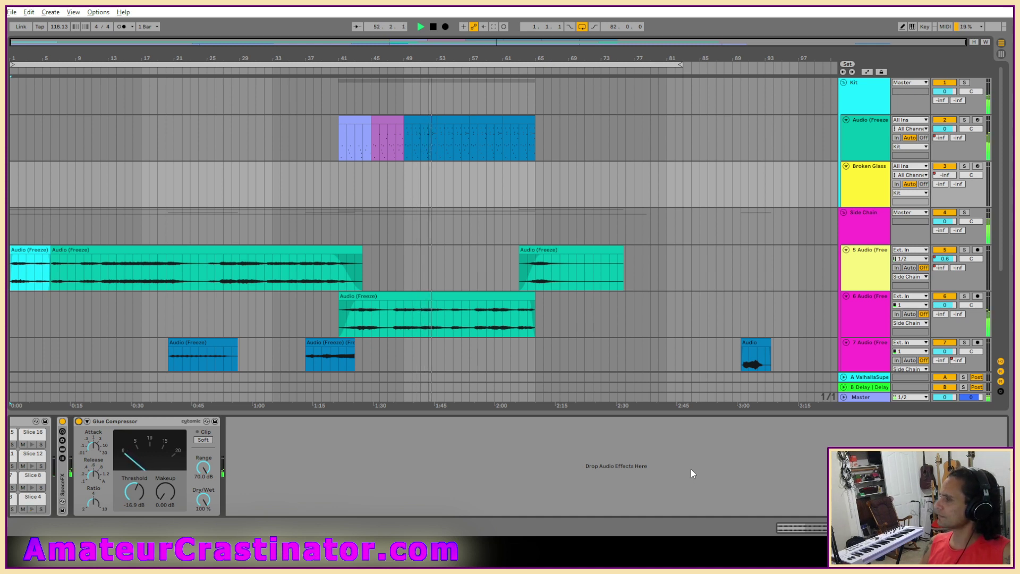
Show the Broken Glass track's volume automation and ramp it up from silence at about bar 57 to -5.0 dB at about bar 66.
key(a)
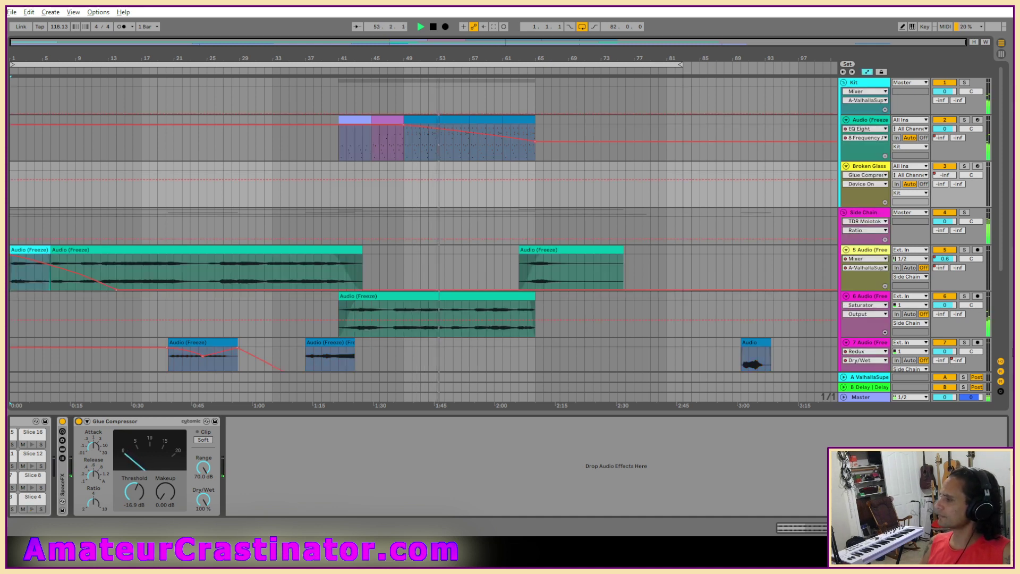
click(944, 175)
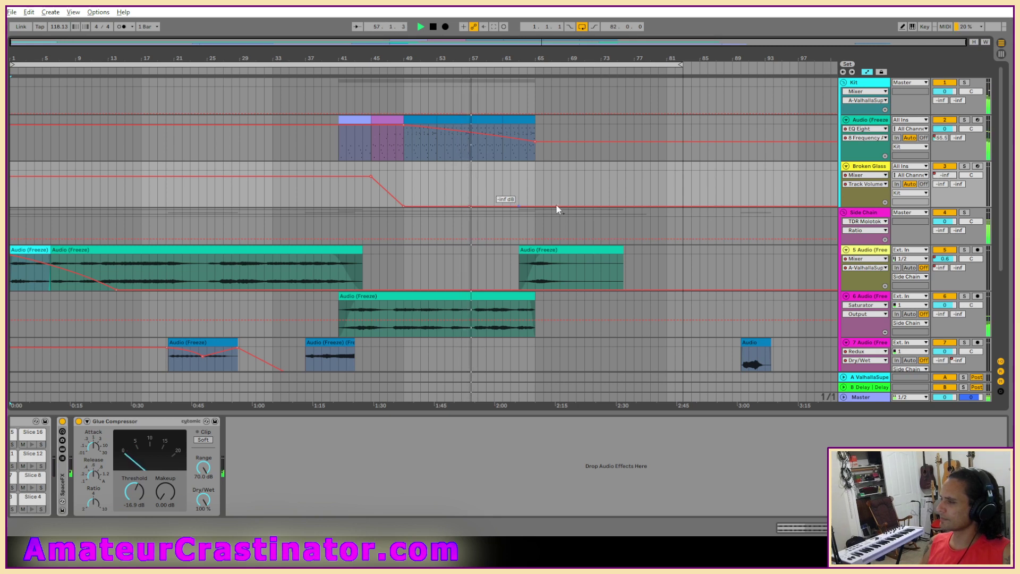
drag(669, 203, 667, 181)
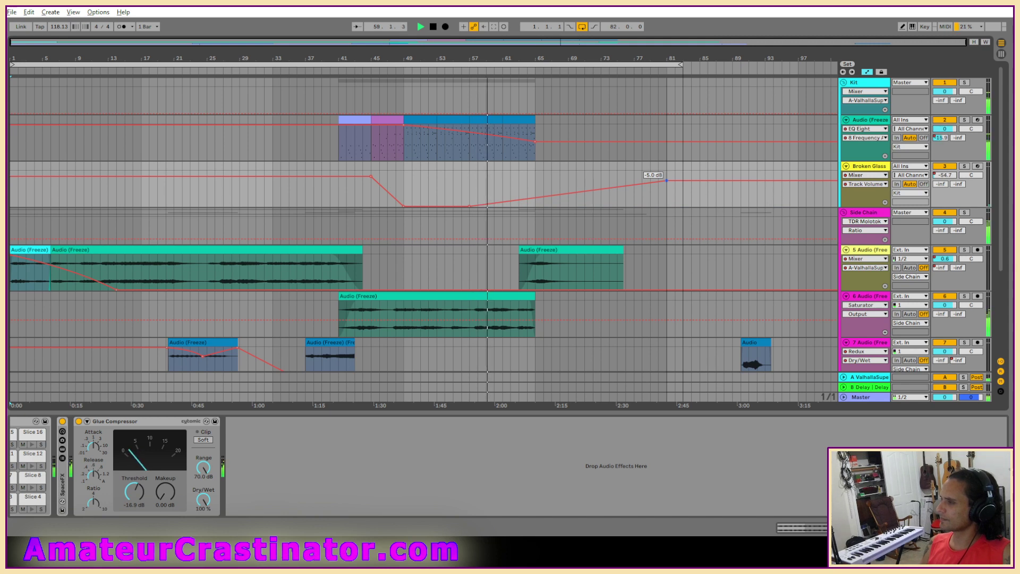
drag(667, 180, 543, 176)
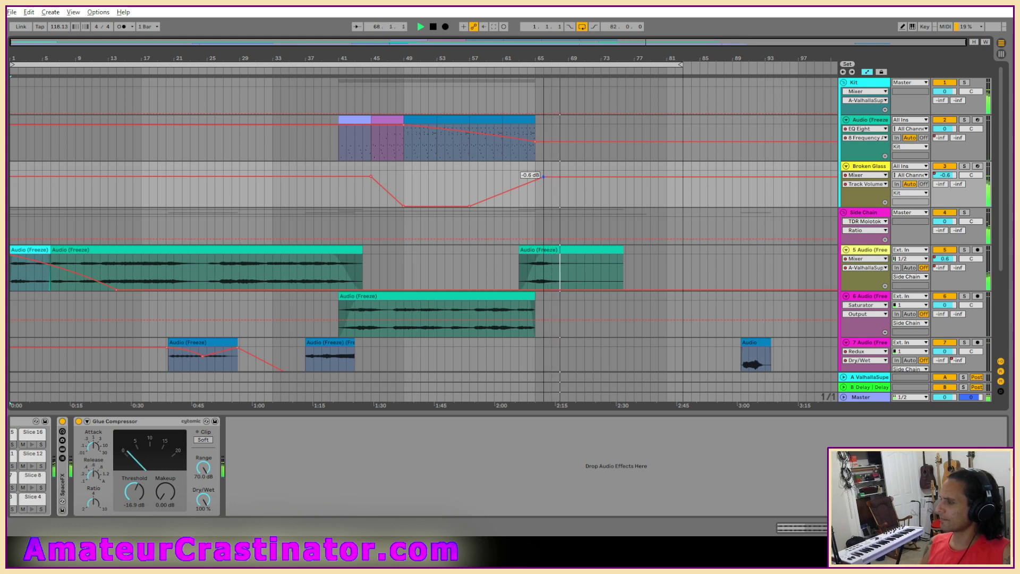
drag(543, 176, 543, 181)
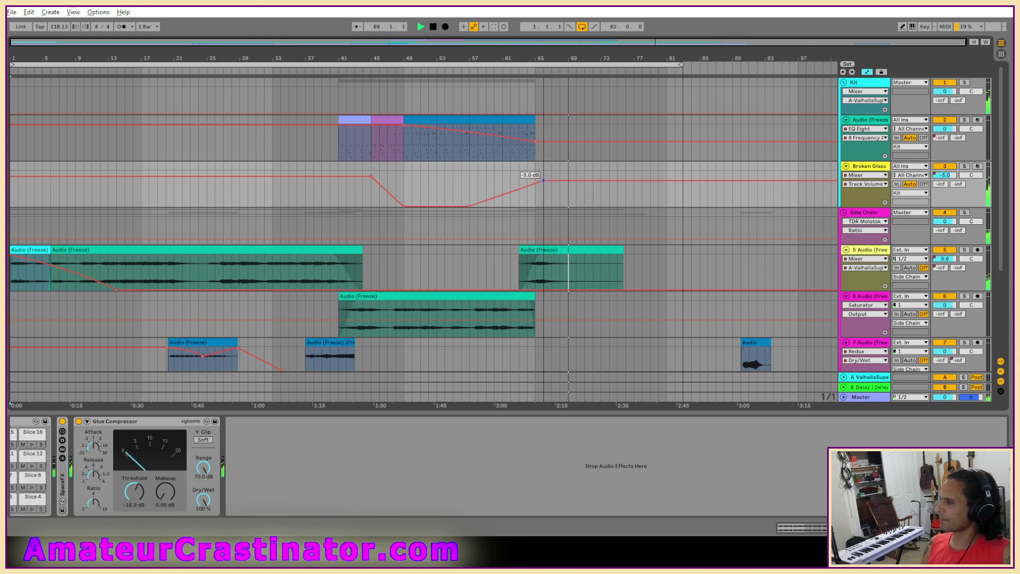
Fade the Broken Glass track's volume automation down to silence by about bar 83, stop playback and hide the automation.
drag(686, 180, 686, 205)
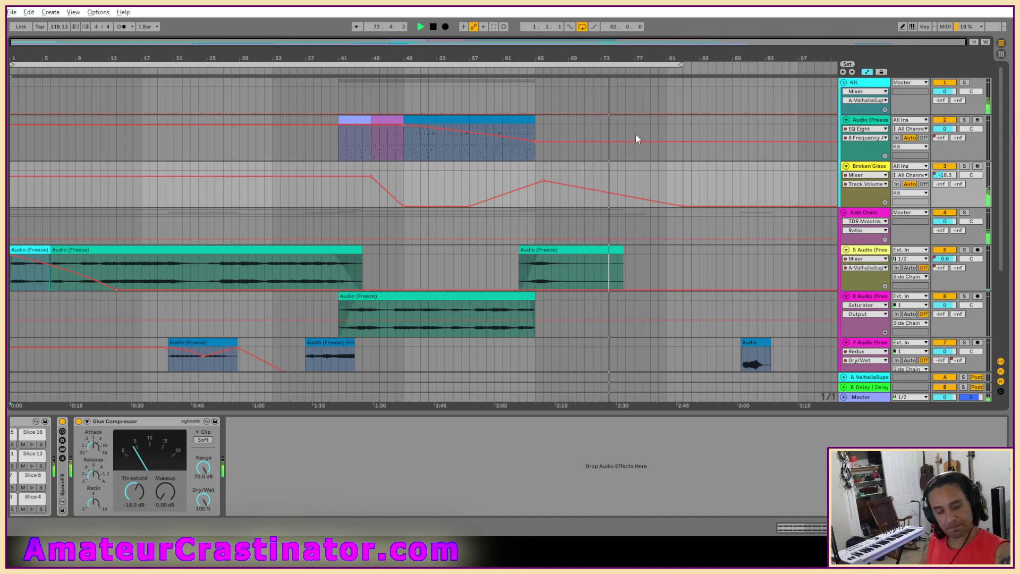
key(space)
key(a)
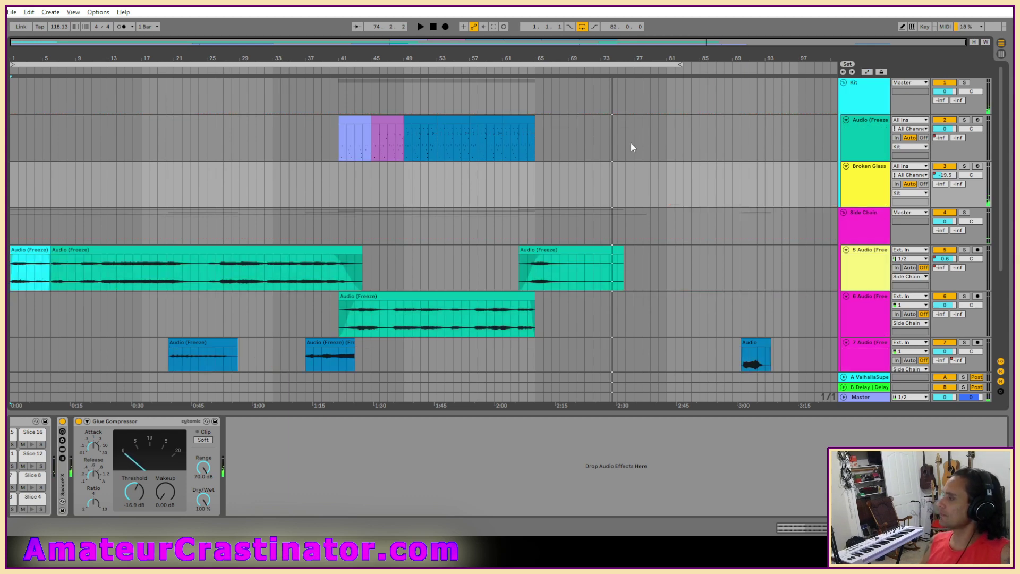
Open the Live set stored in the wHAT do Project folder under Live Recordings.
click(11, 12)
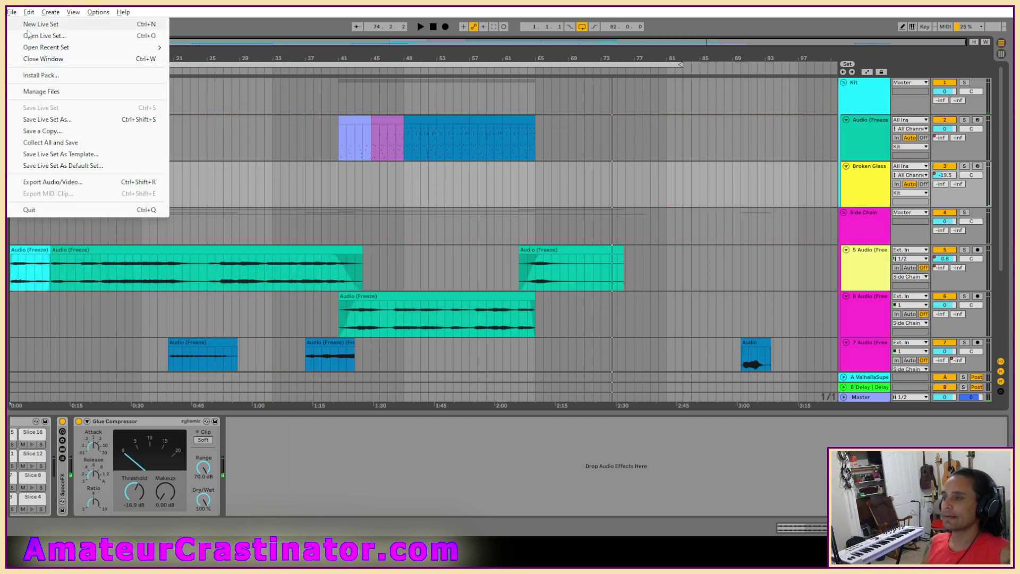
click(29, 37)
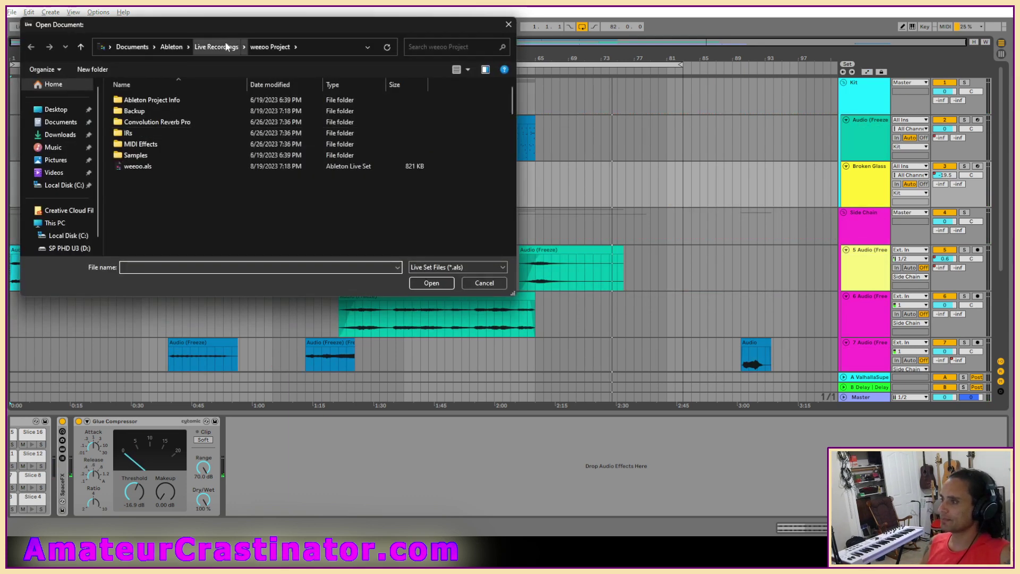
click(205, 47)
scroll(177, 215, down, 10)
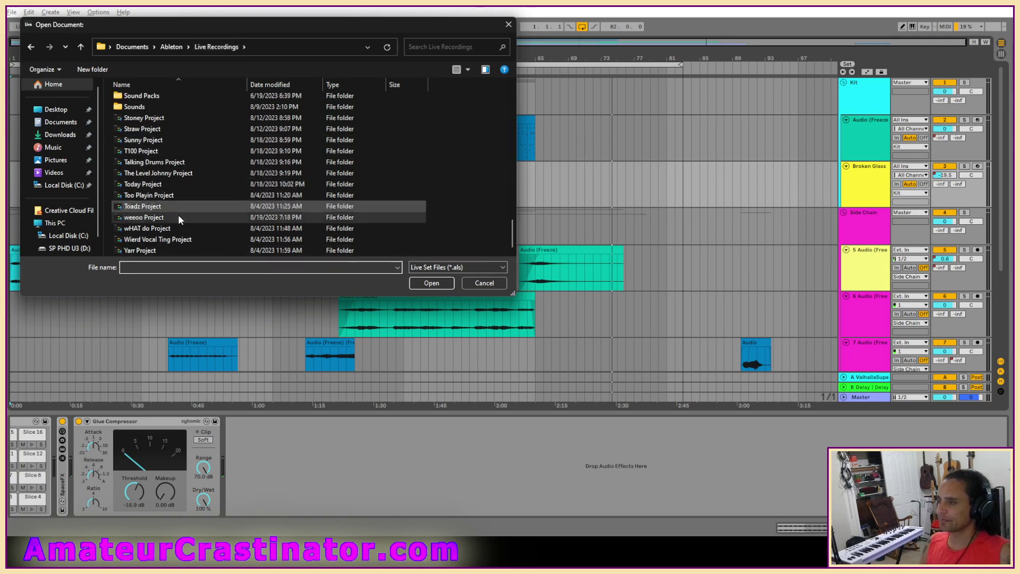
double_click(139, 228)
double_click(134, 145)
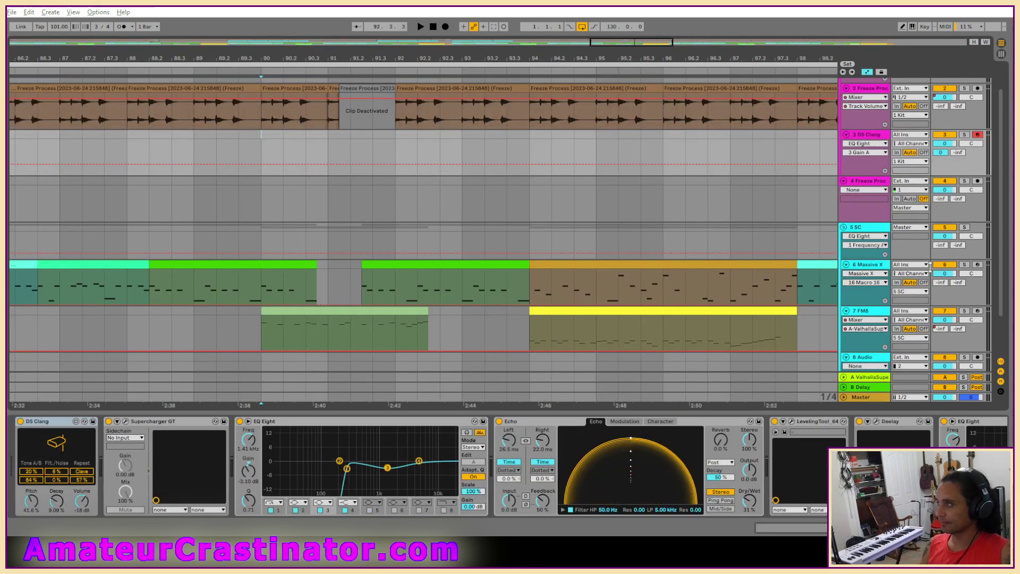
Return to the start of the set, fit the whole arrangement in view and play it back.
click(431, 27)
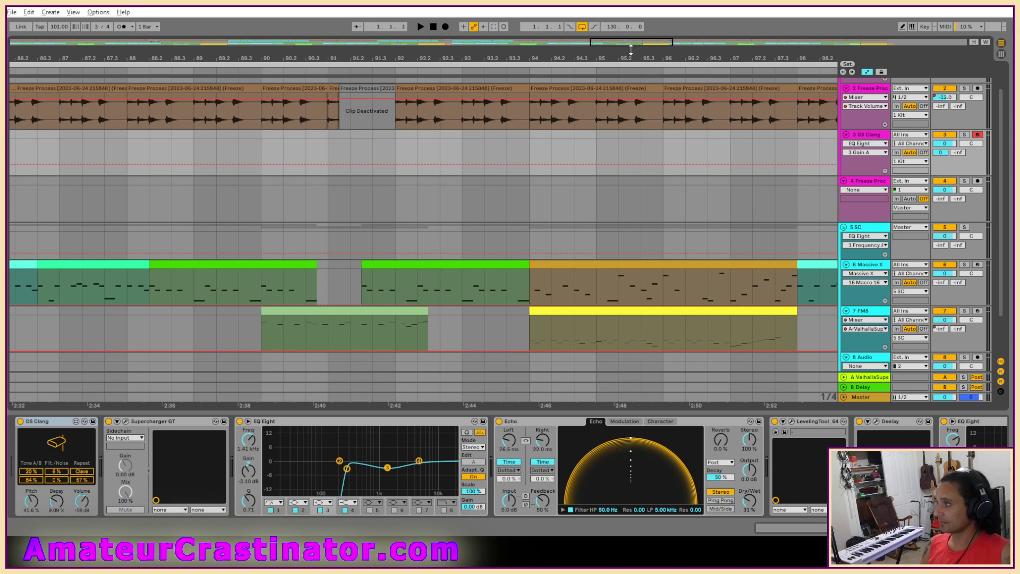
double_click(480, 40)
key(space)
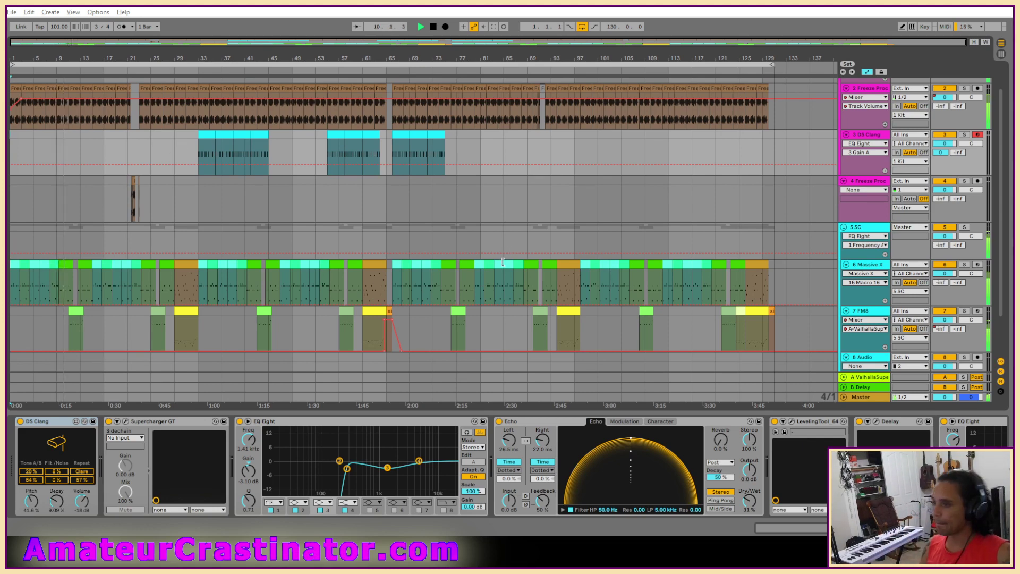
Hide the automation and examine the arrangement around the short Freeze Process clips and the tracks below while it plays.
scroll(372, 250, down, 3)
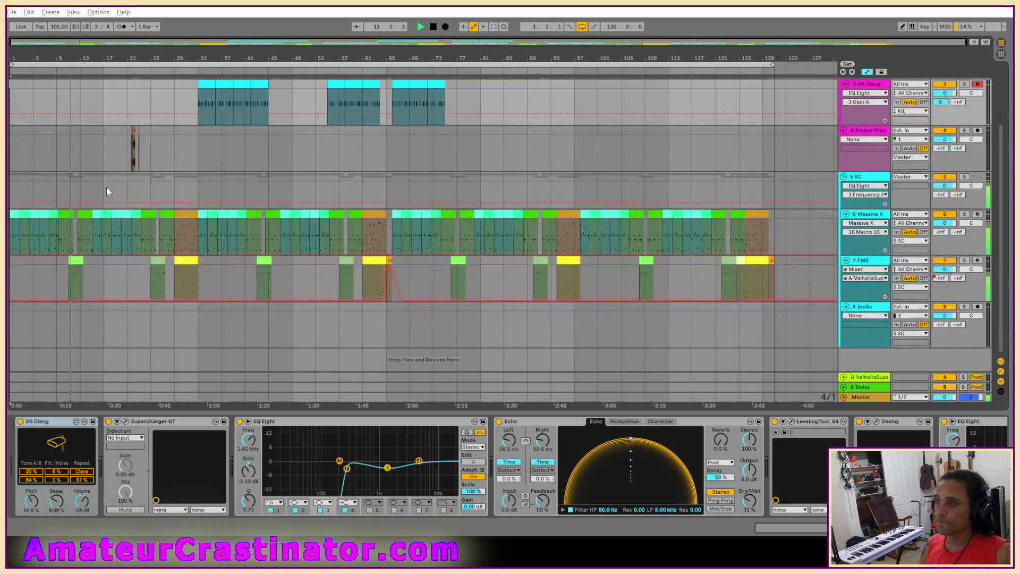
click(104, 158)
scroll(121, 188, up, 2)
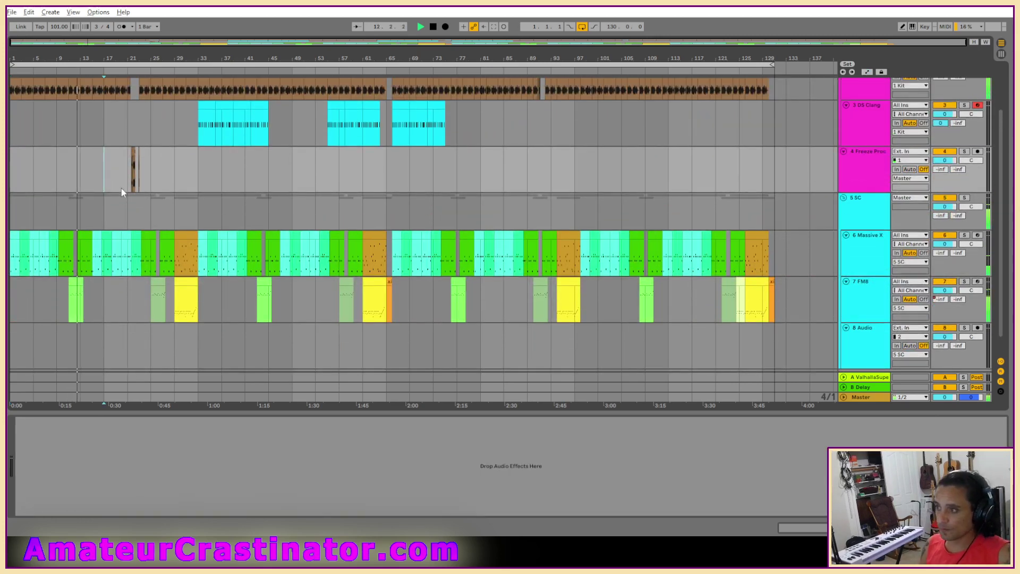
scroll(121, 188, up, 4)
scroll(121, 189, down, 4)
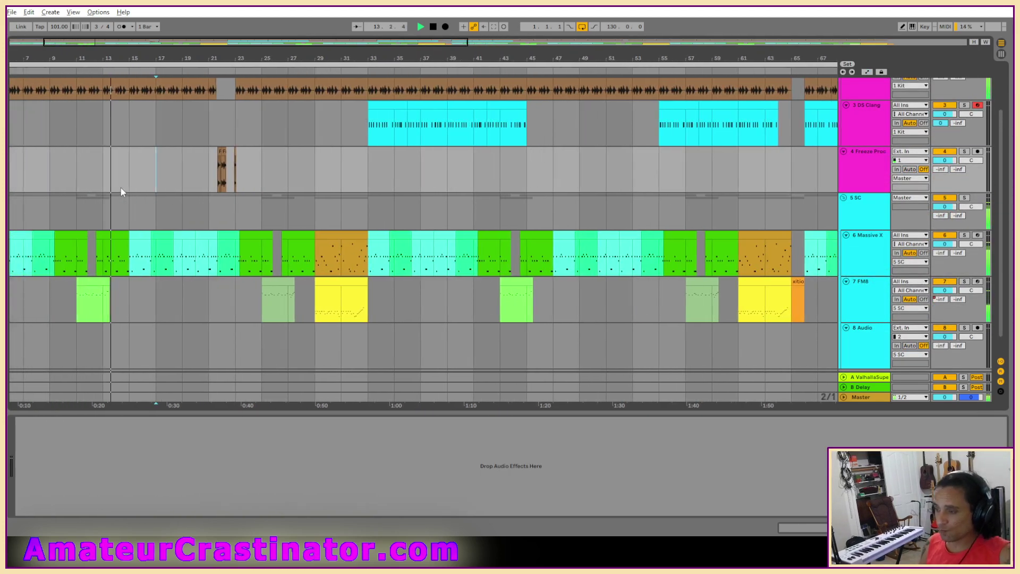
scroll(165, 182, up, 3)
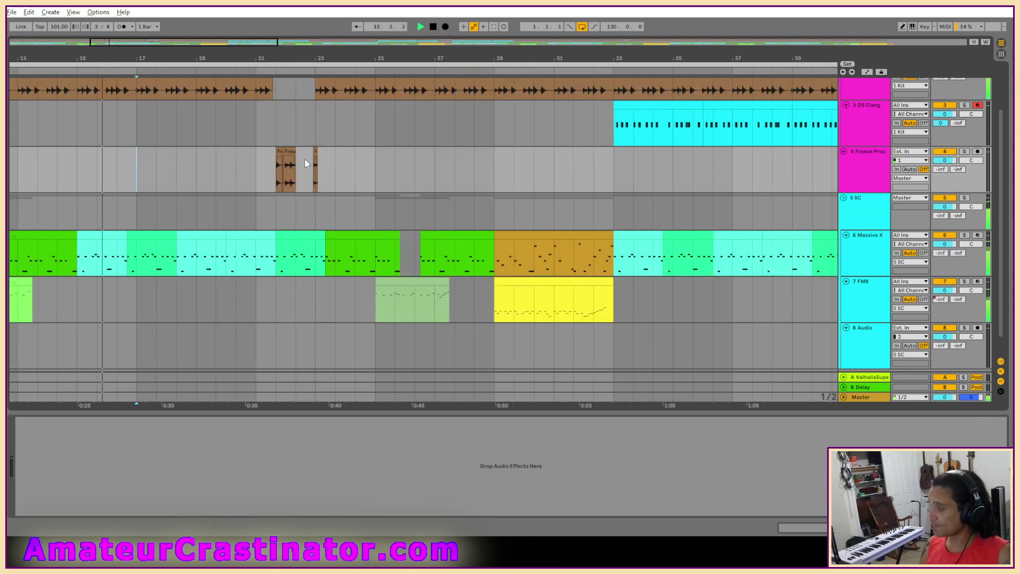
scroll(306, 164, down, 6)
scroll(287, 159, up, 4)
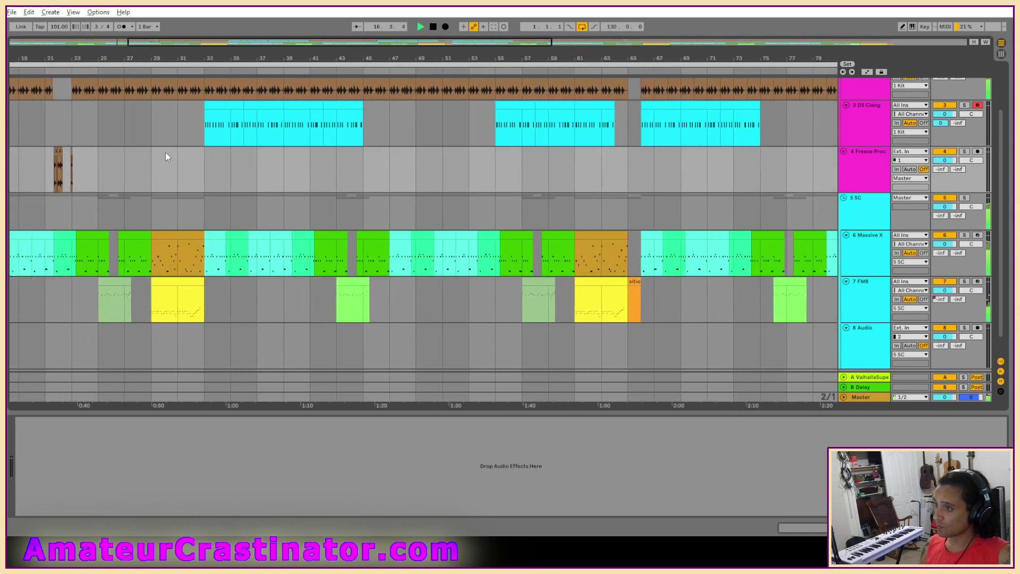
scroll(165, 152, down, 1)
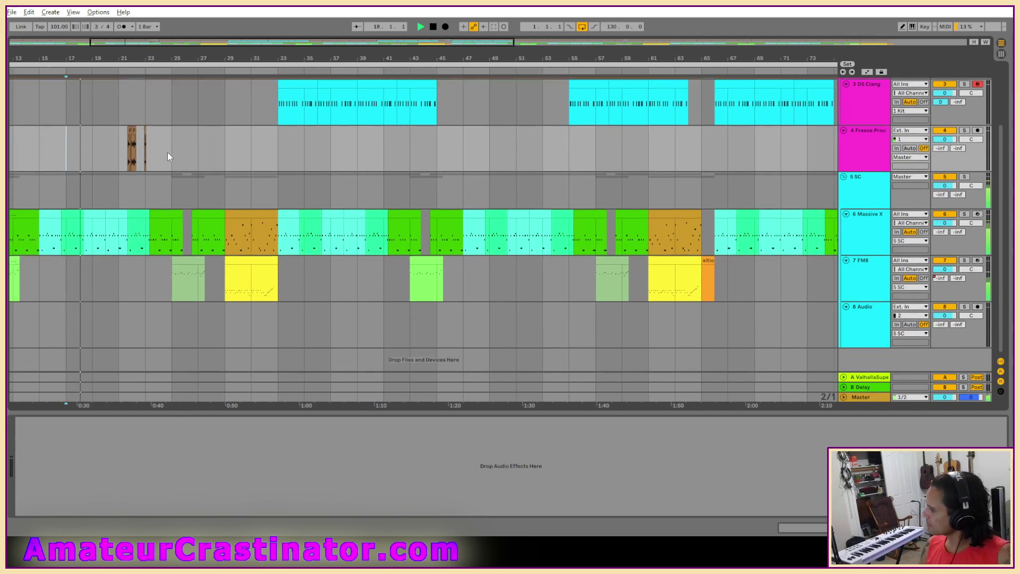
scroll(170, 149, up, 1)
scroll(170, 152, up, 2)
scroll(174, 144, down, 2)
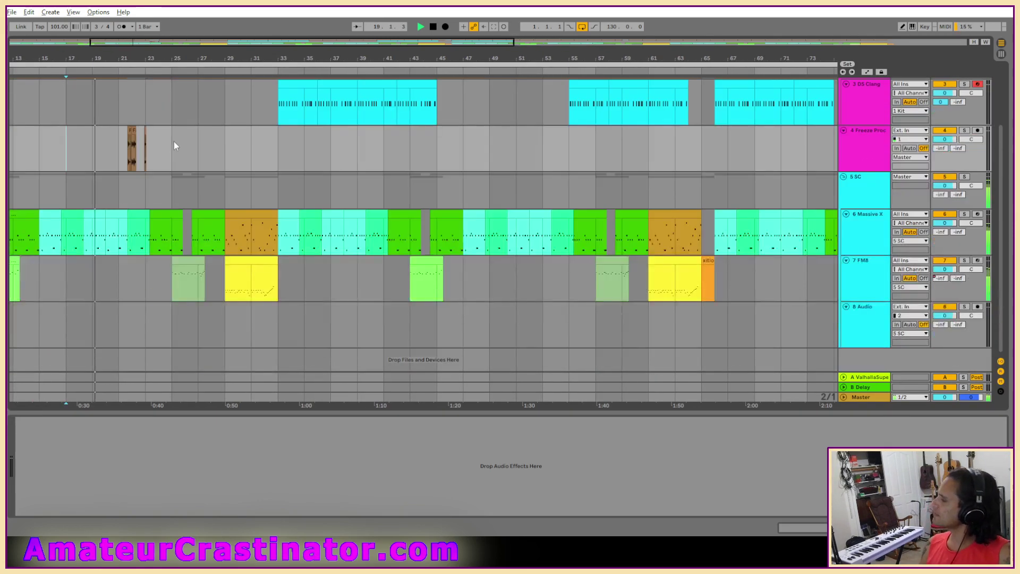
scroll(174, 143, up, 1)
scroll(173, 142, down, 2)
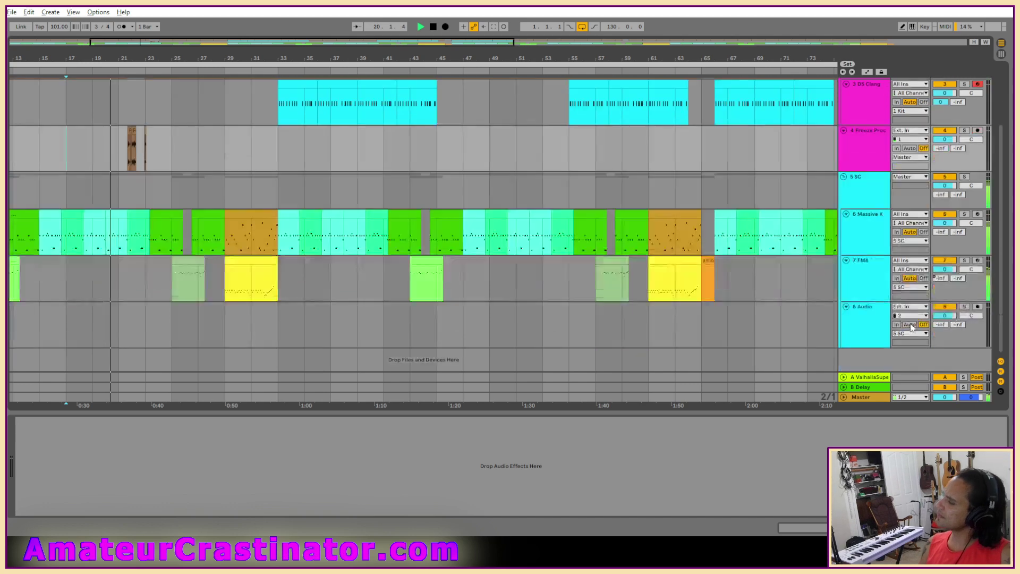
Rename the empty 8 Audio track as PRocess and colour it light grey.
click(876, 331)
key(ctrl+r)
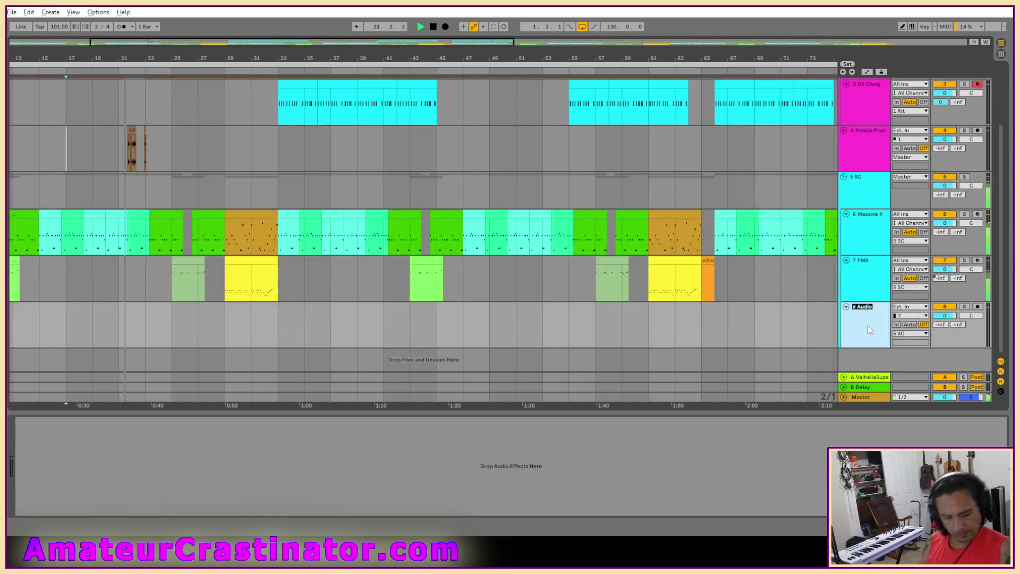
text(PRocess)
key(Return)
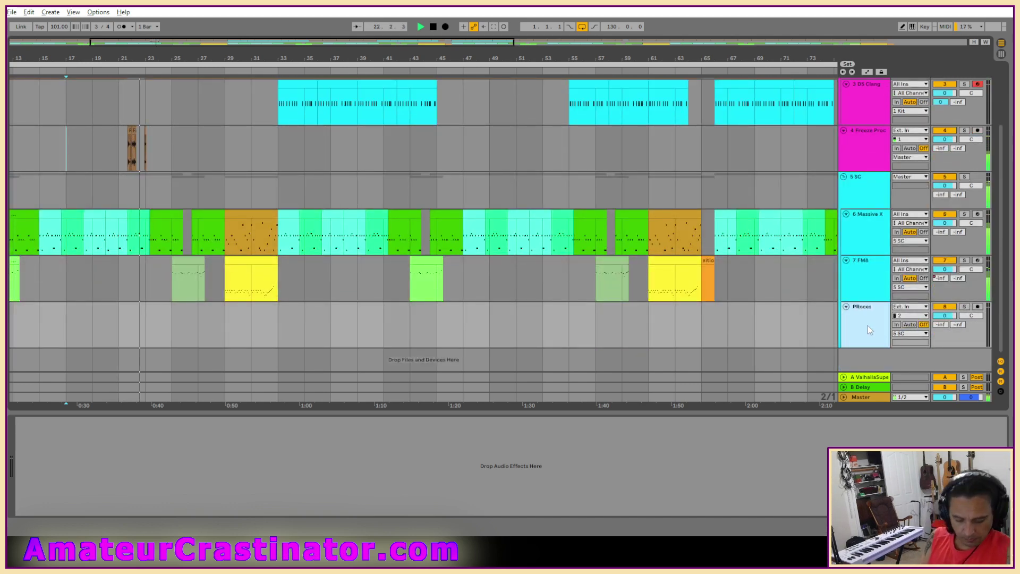
right_click(868, 326)
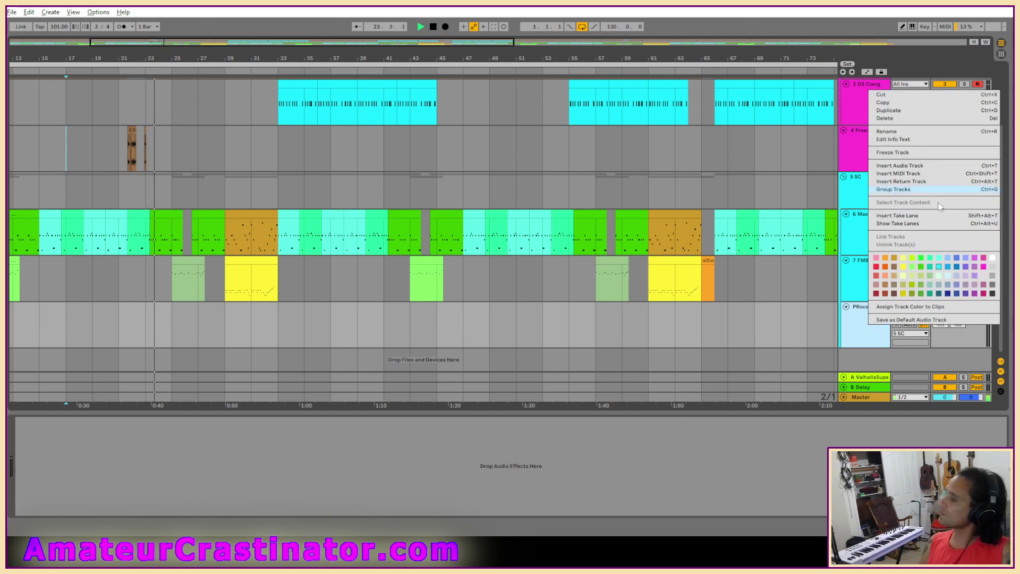
click(993, 267)
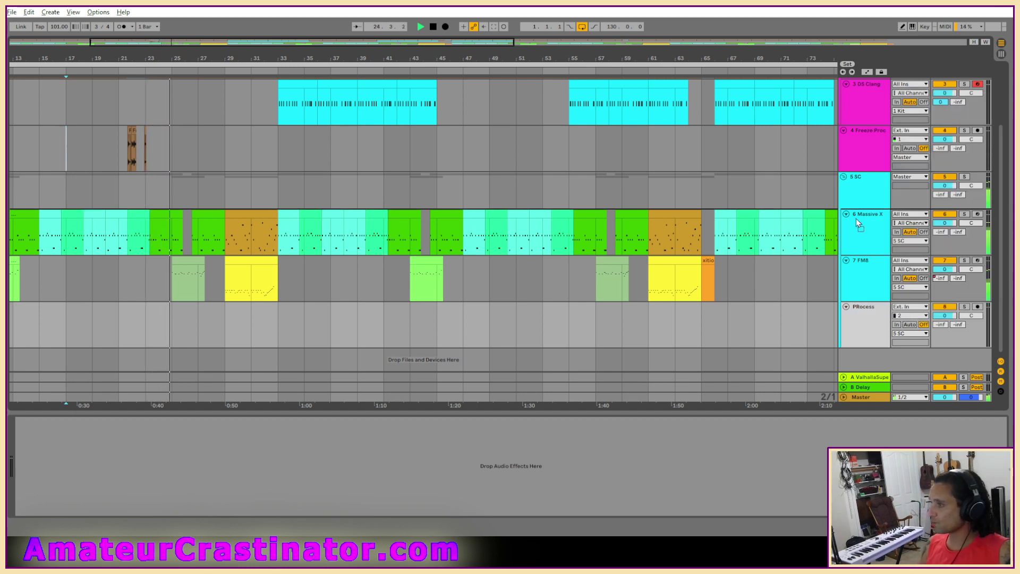
Move the PRocess track directly below the DS Clang track and correct its name to Process.
drag(857, 126, 853, 133)
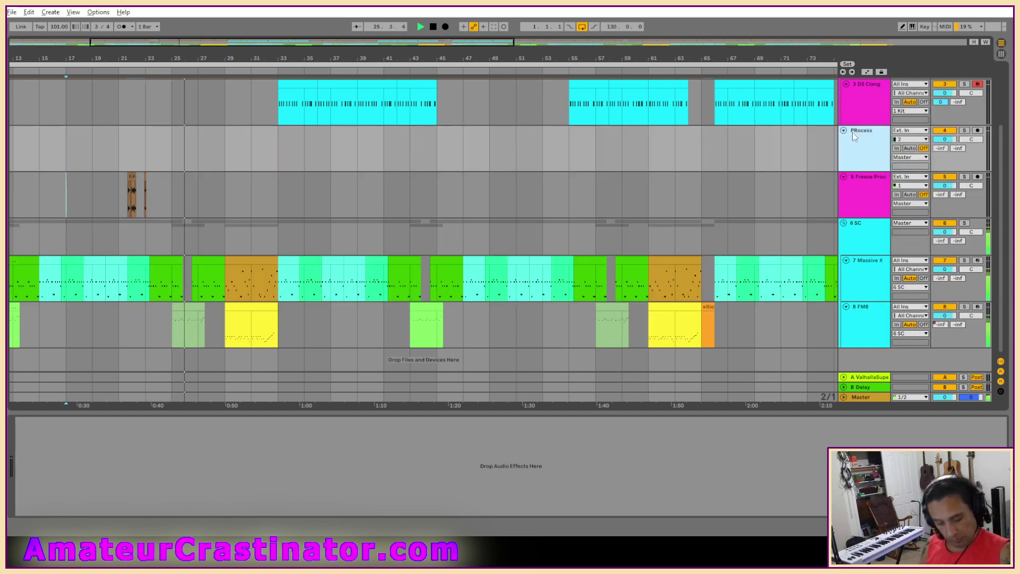
text(Process)
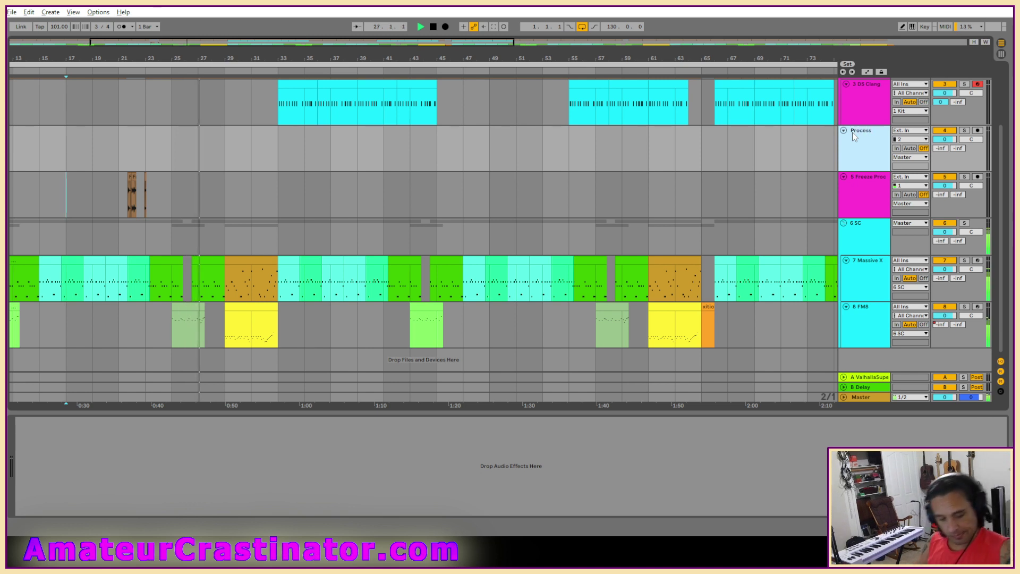
key(Return)
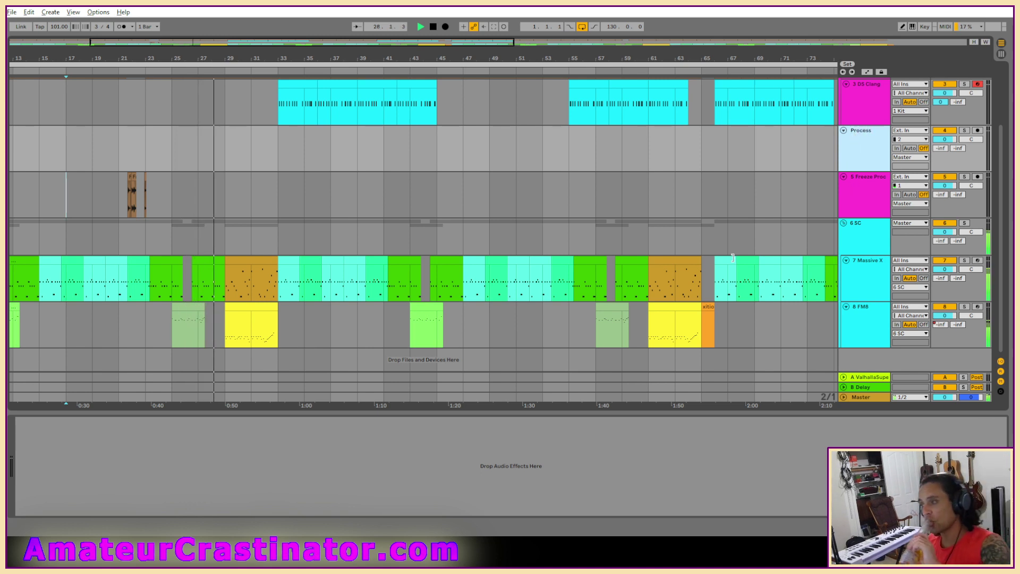
Replay the arrangement from about bar 19 and examine the short clips on the Freeze Process track below Process.
click(94, 201)
key(space)
key(space)
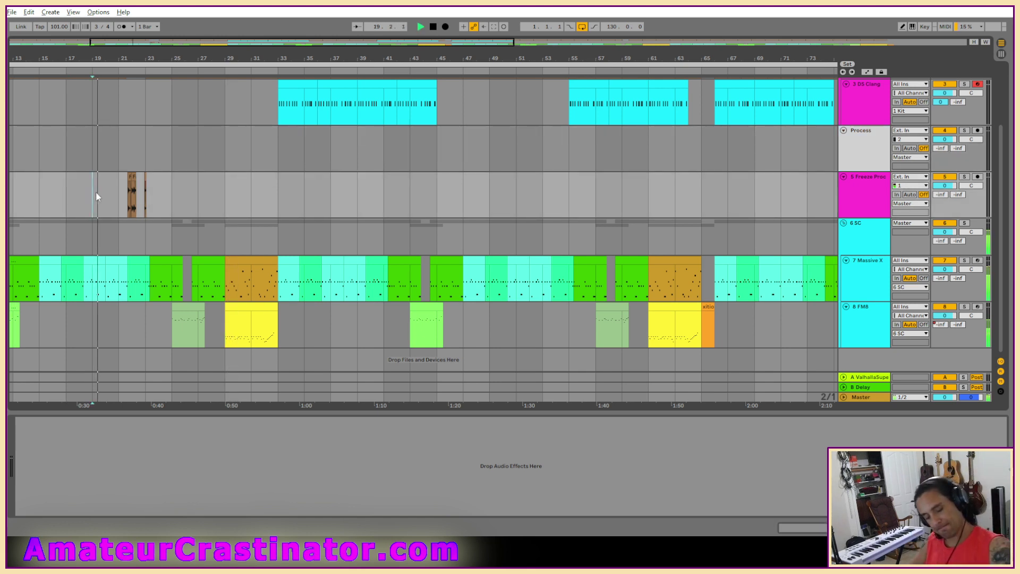
scroll(246, 173, up, 2)
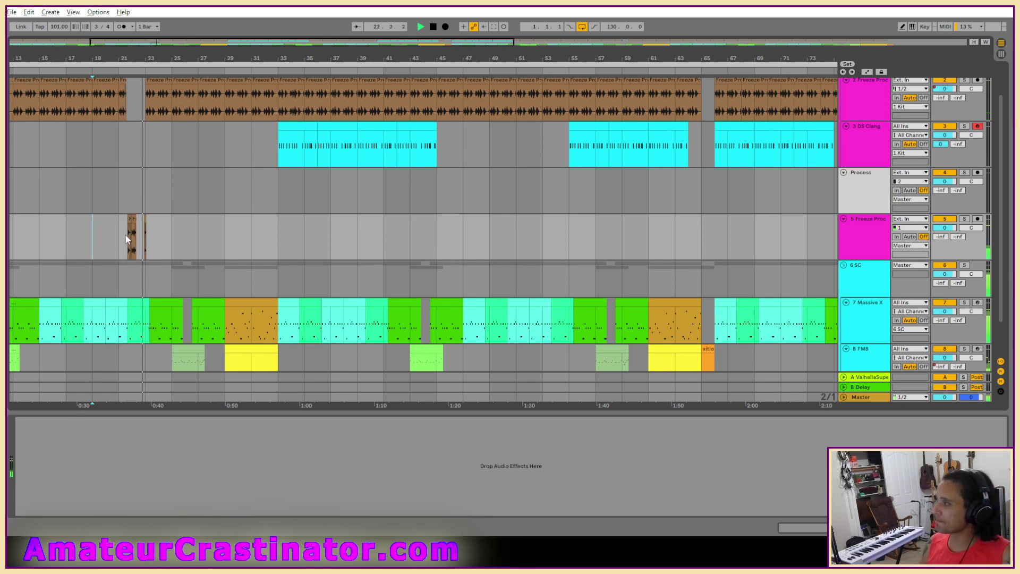
scroll(125, 234, up, 2)
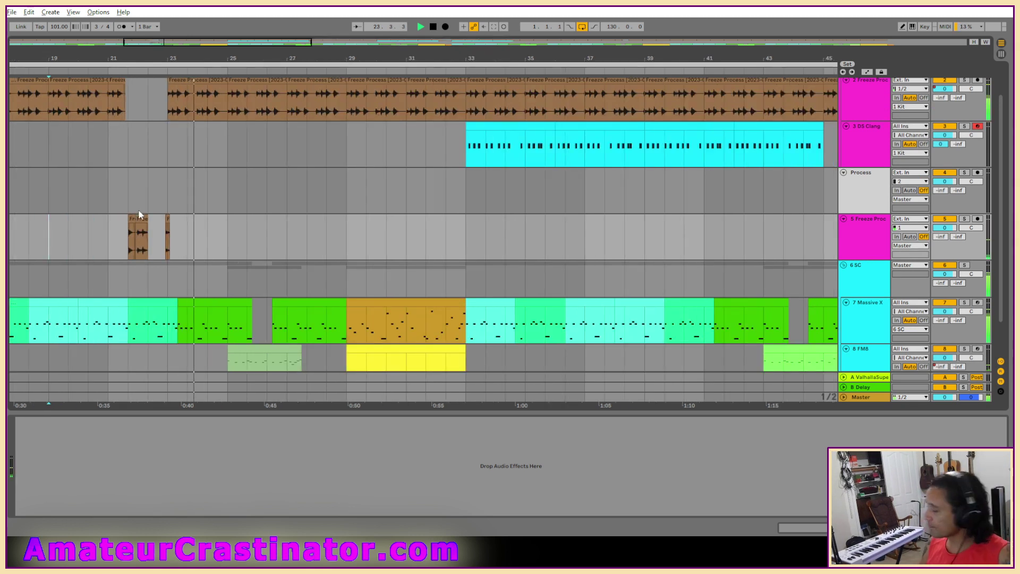
Solo the 5 Freeze Process track and listen to its short clips from about bar 21.3.
click(867, 98)
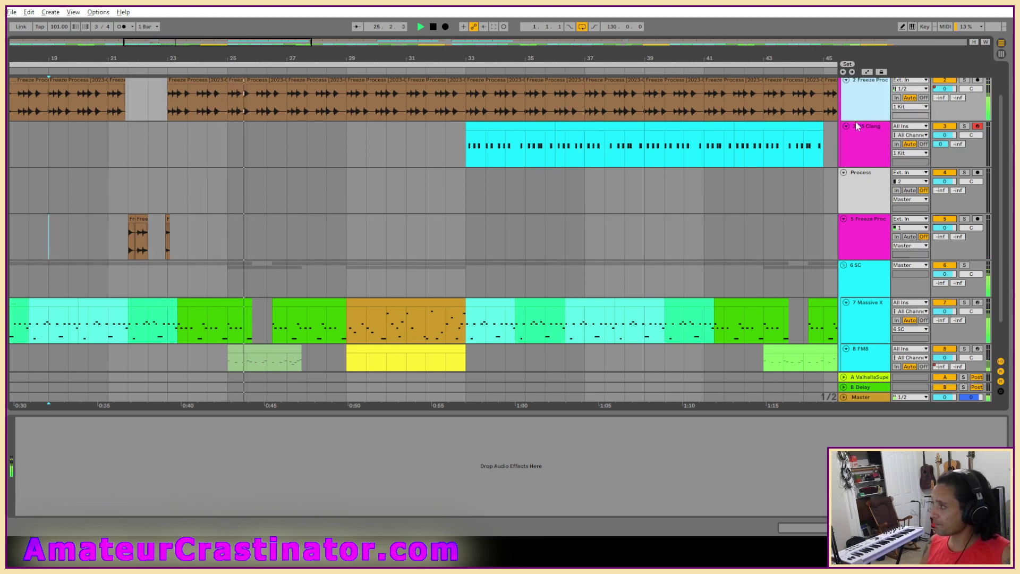
click(862, 234)
scroll(207, 239, up, 3)
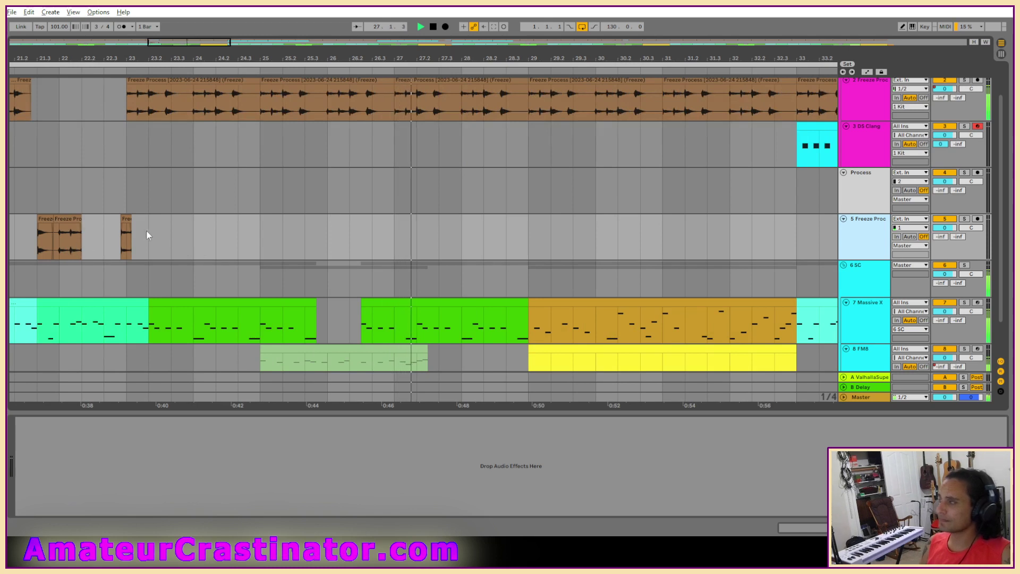
key(space)
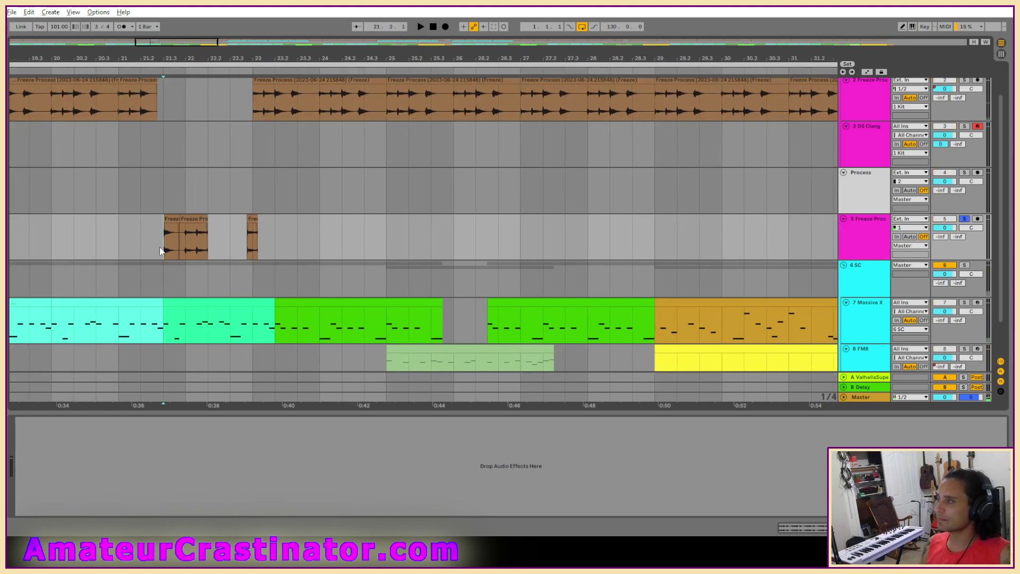
key(space)
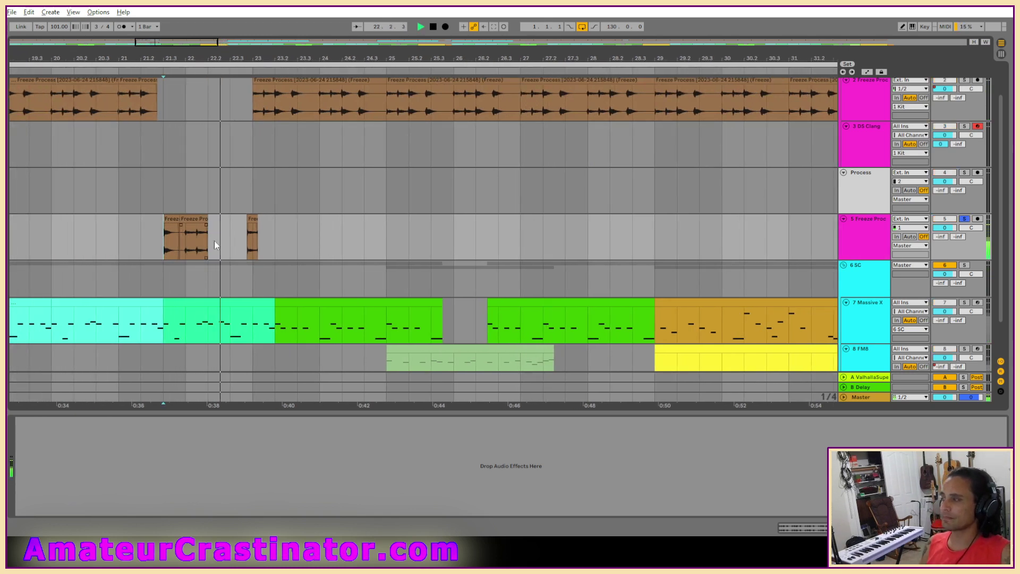
key(space)
Move the first short Freeze Process clip up to the Process track and play from just before it.
drag(173, 229, 173, 201)
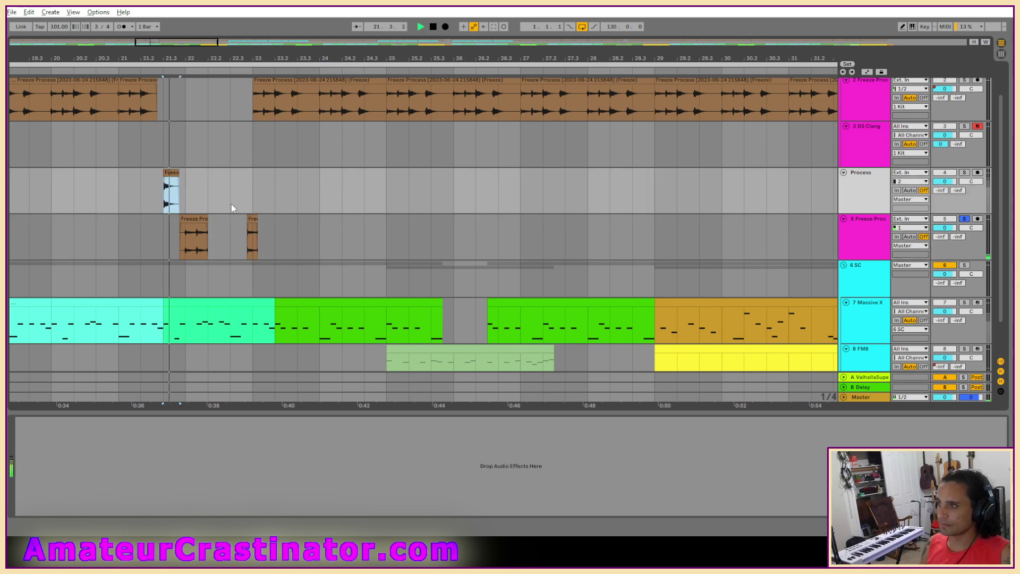
click(144, 200)
key(space)
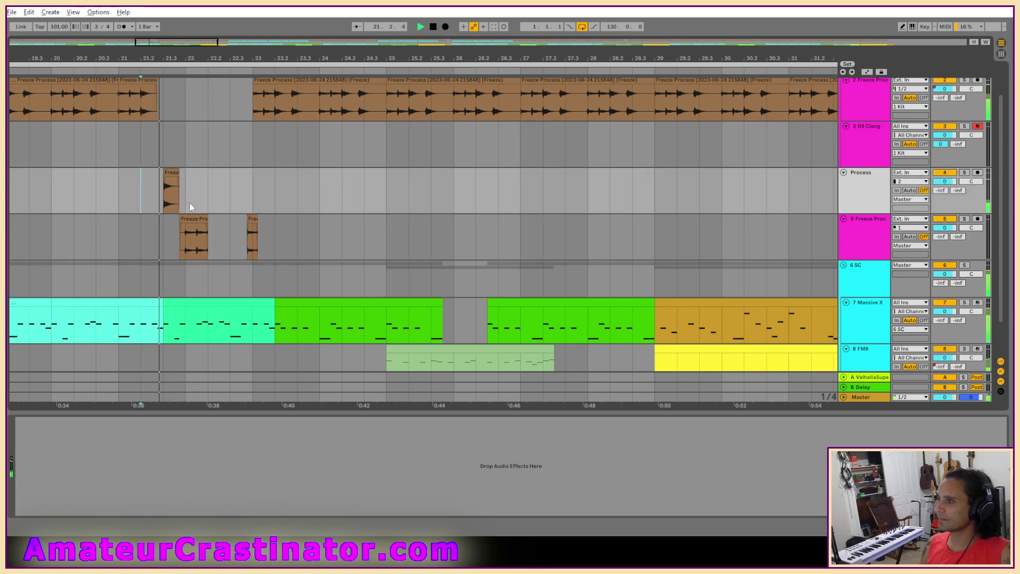
Examine the waveform and settings of the short clip on the Process track with that track soloed.
key(space)
click(175, 171)
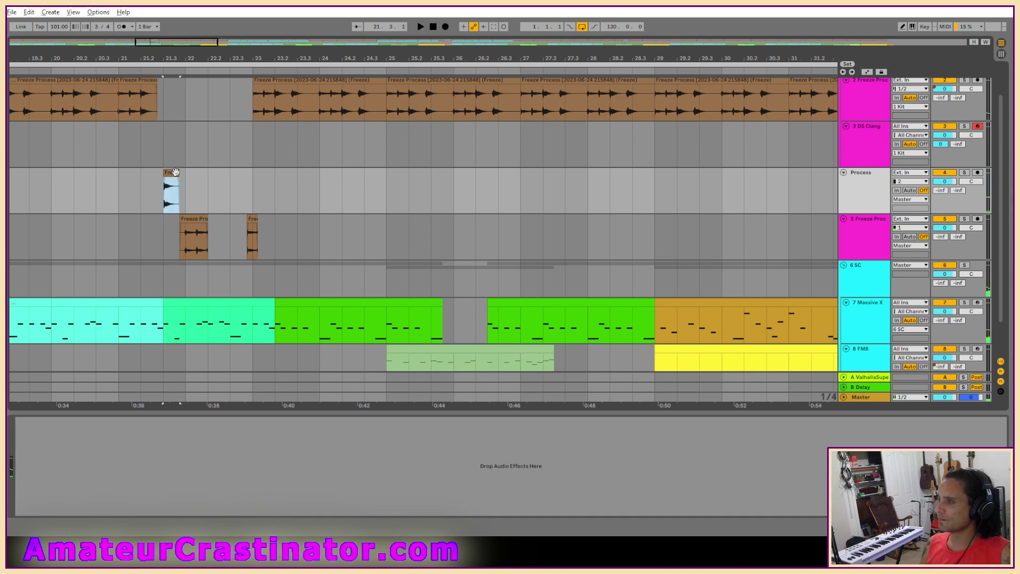
double_click(175, 171)
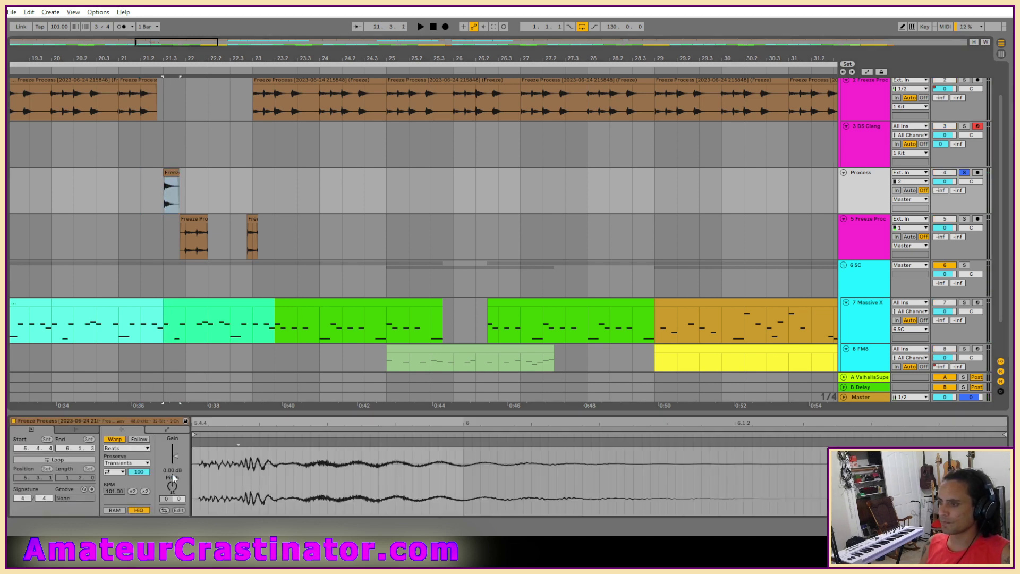
key(s)
key(s)
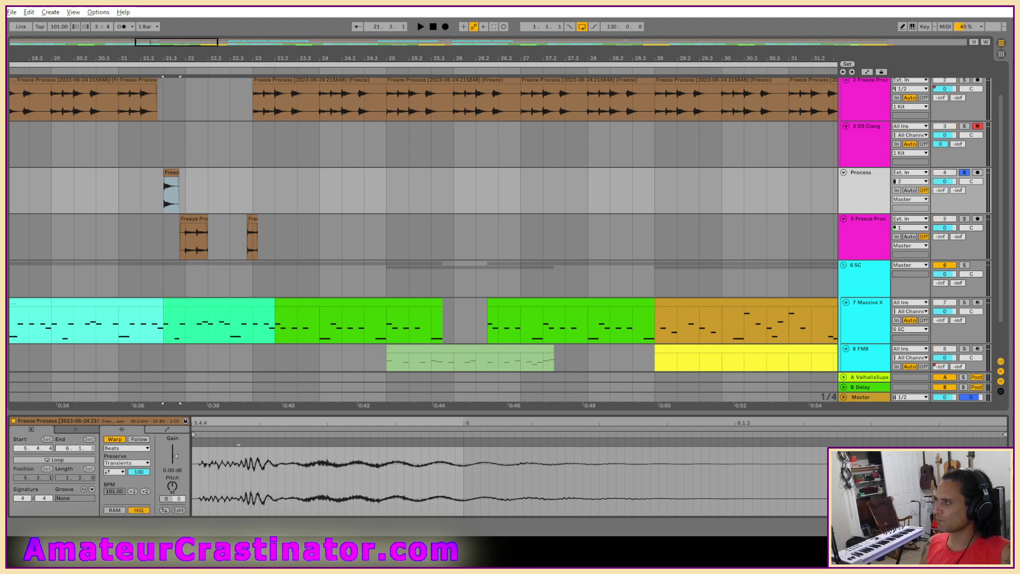
key(shift+Tab)
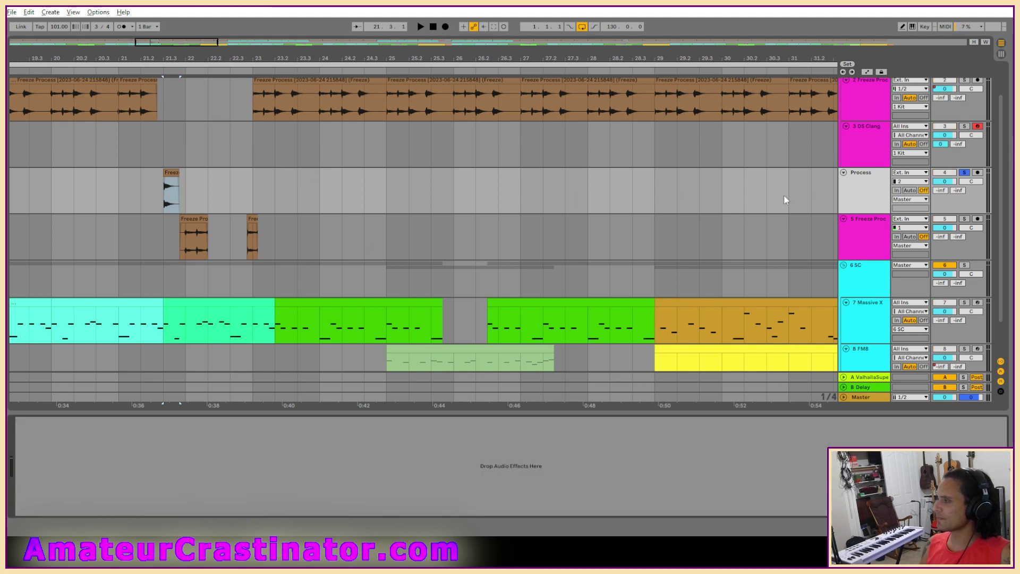
Move the 5 Freeze Process and Process tracks into the Kit group, with Process above Freeze Process.
scroll(785, 199, up, 2)
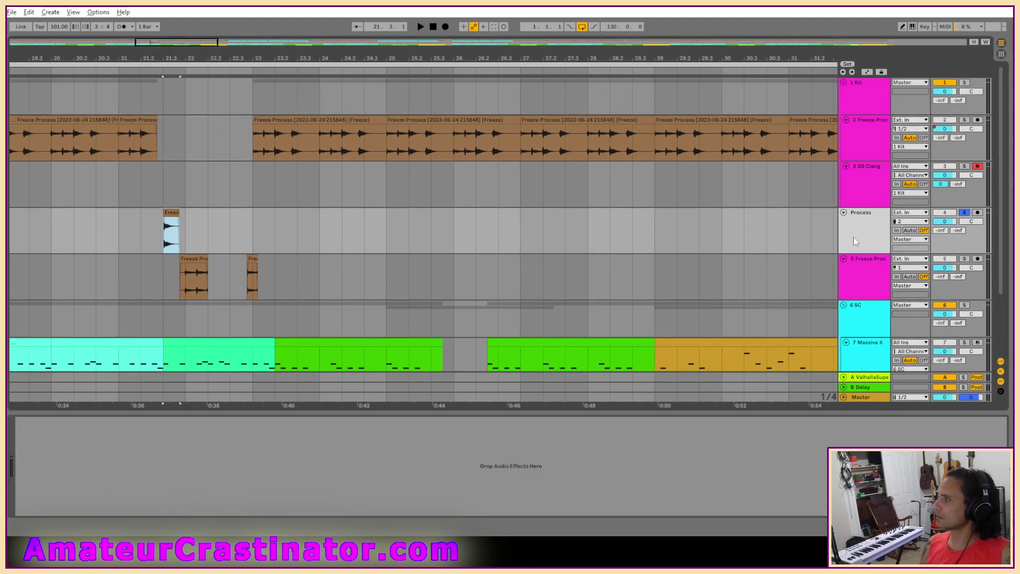
drag(866, 279, 861, 210)
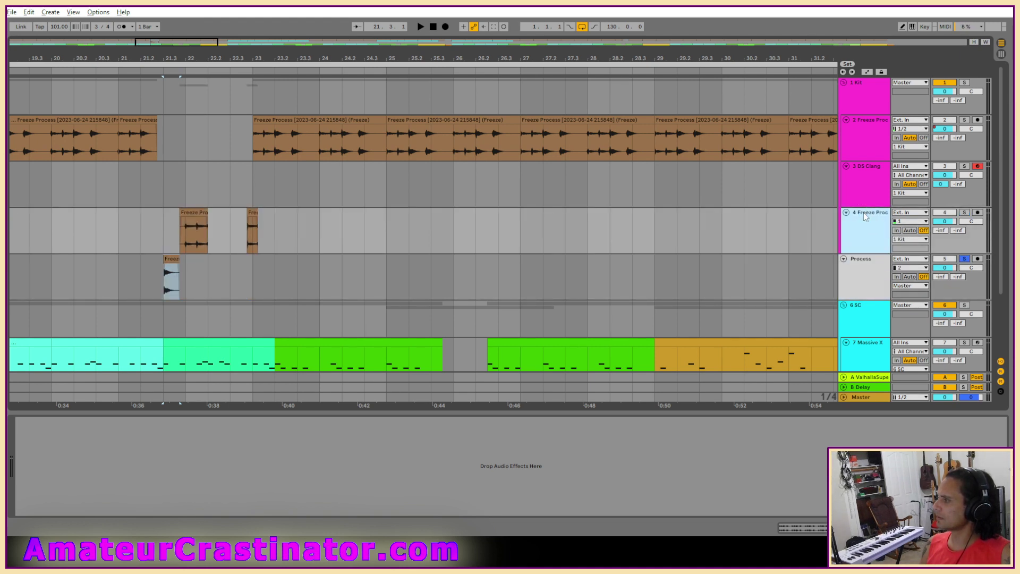
click(869, 266)
drag(869, 253, 865, 212)
Audition the grouped clips, return the first short clip to the 5 Freeze Process track, and replay from about bar 20.
click(141, 273)
key(space)
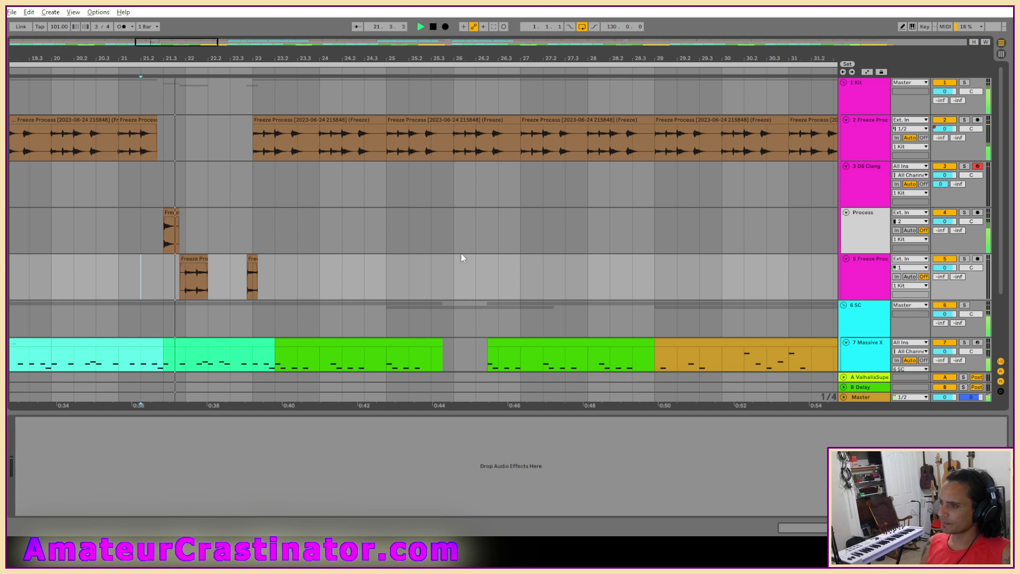
key(space)
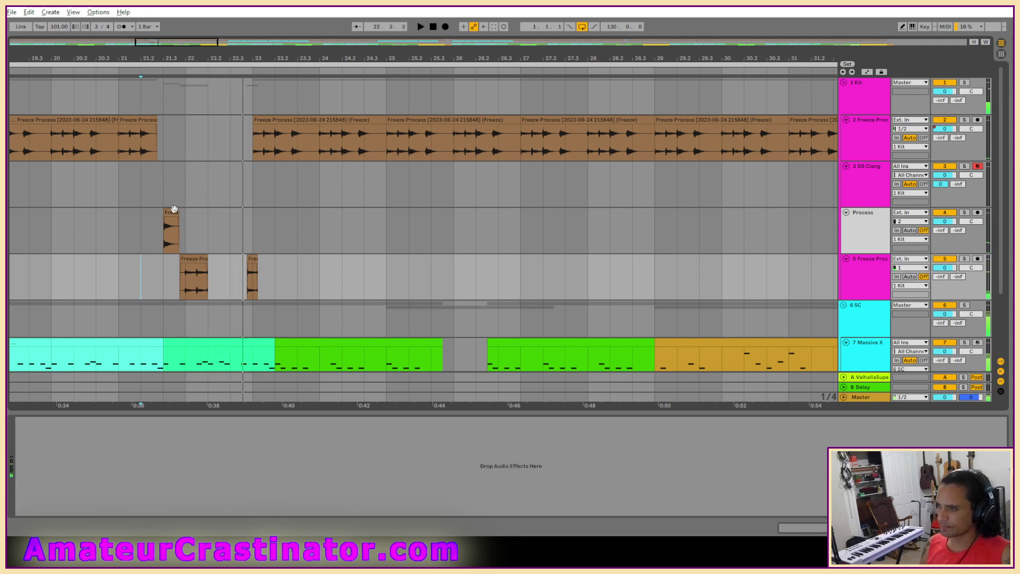
drag(170, 208, 176, 274)
click(63, 273)
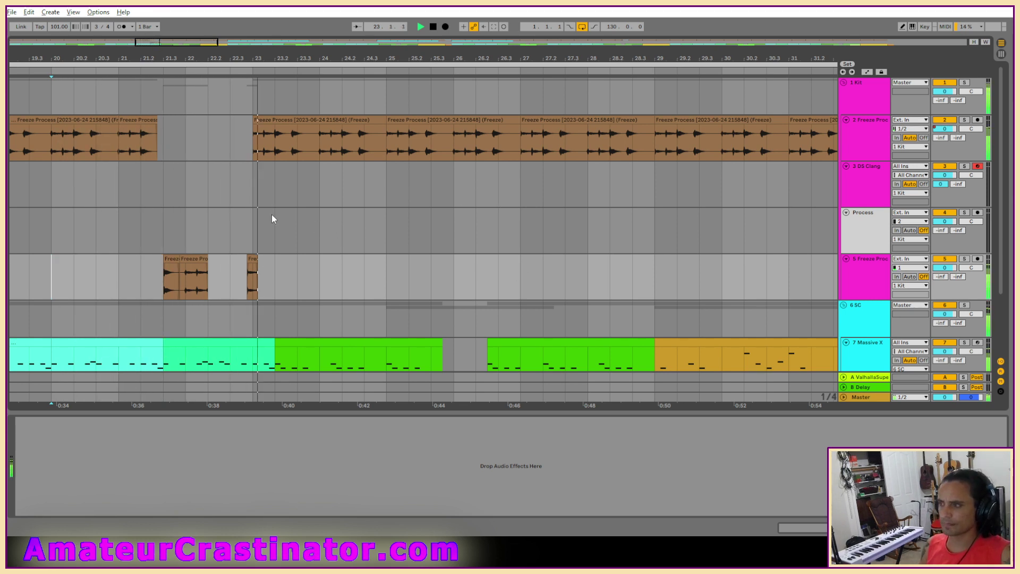
Move the 5 Freeze Process track above DS Clang, directly below the 2 Freeze Process track.
click(170, 258)
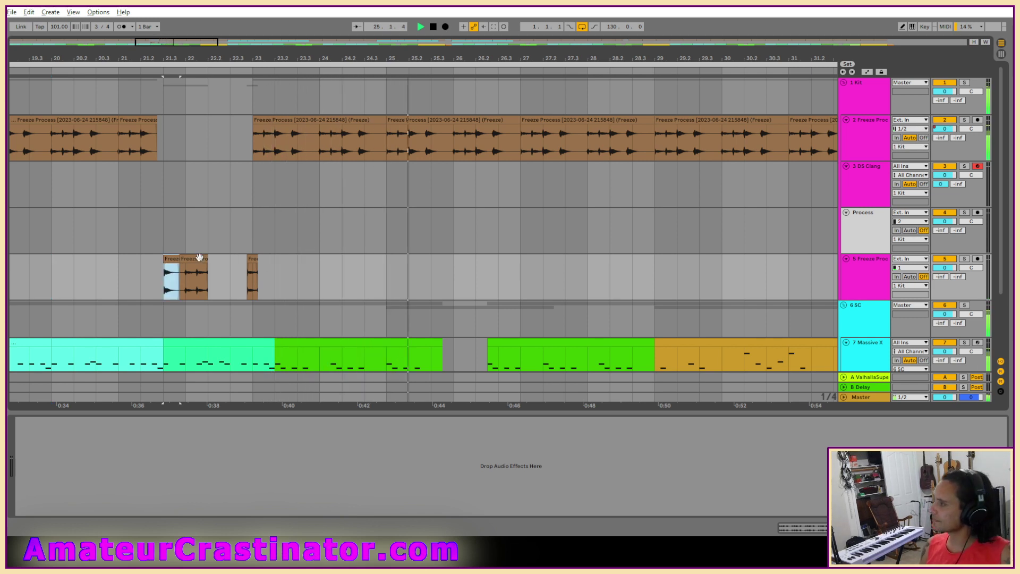
click(870, 178)
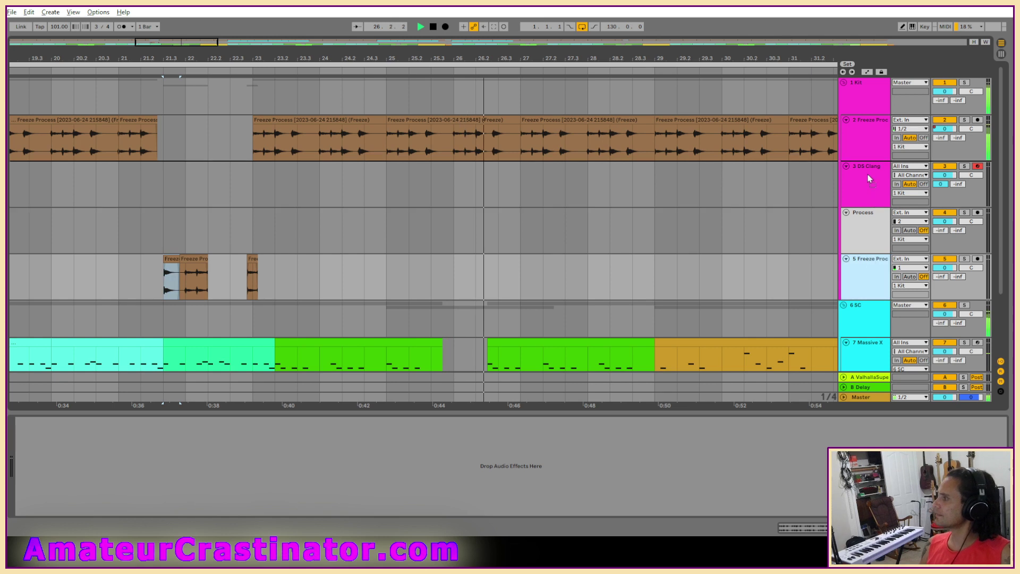
drag(870, 178, 868, 159)
Move the two adjoining short clips at about bar 21.3 up into the gap on the 2 Freeze Process track.
shift+click(194, 165)
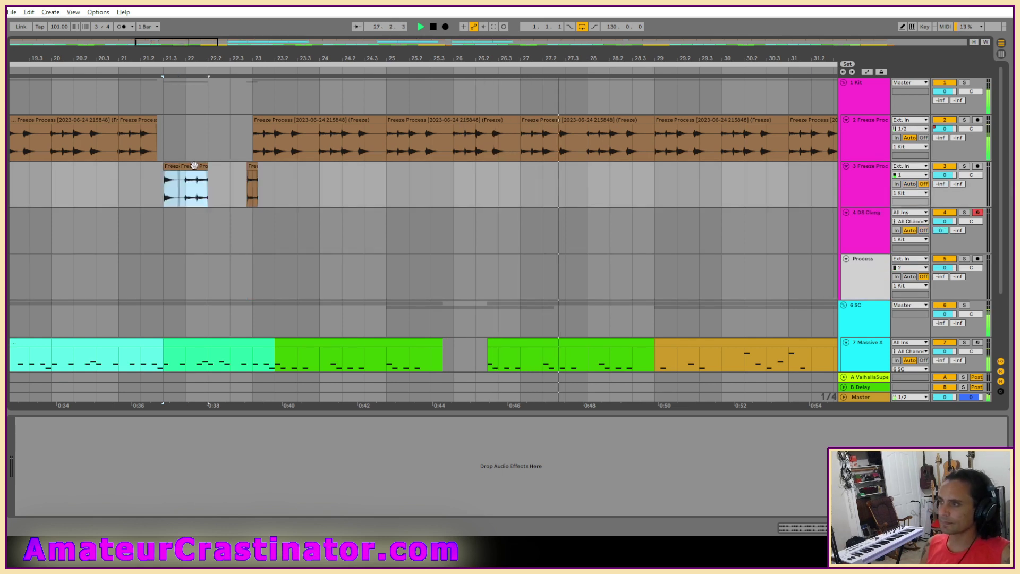
drag(194, 166, 196, 150)
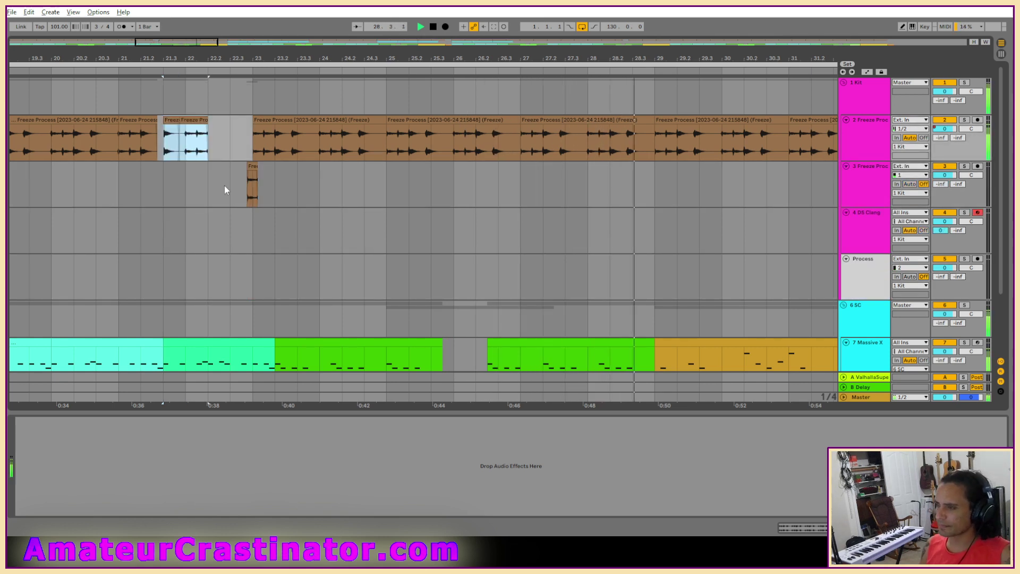
click(224, 186)
Examine the whole arrangement during playback, including the lower tracks and the FM8 track's device chain.
scroll(337, 170, down, 5)
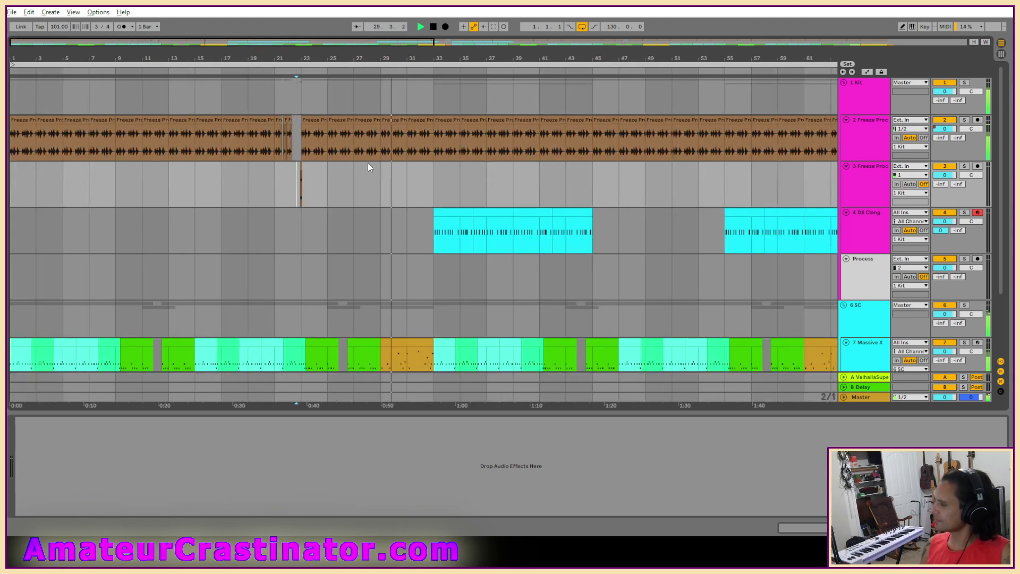
scroll(390, 197, down, 5)
scroll(511, 205, down, 2)
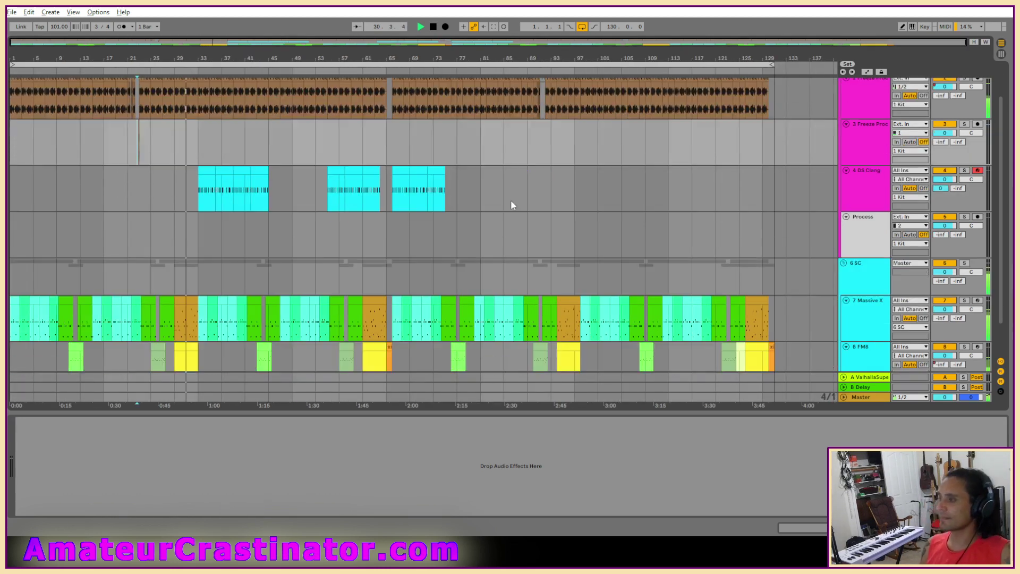
scroll(512, 197, down, 2)
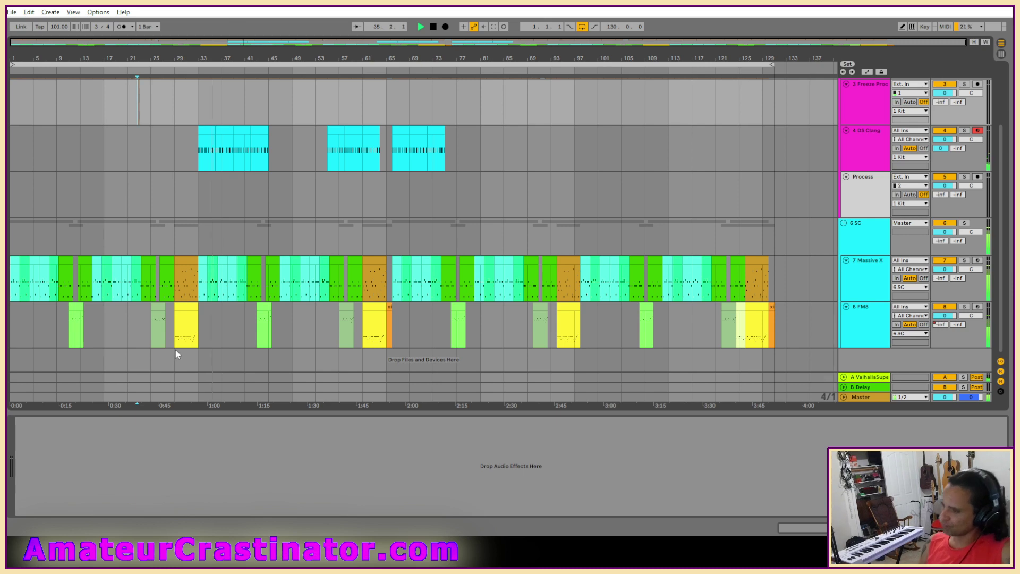
scroll(177, 354, up, 5)
click(879, 317)
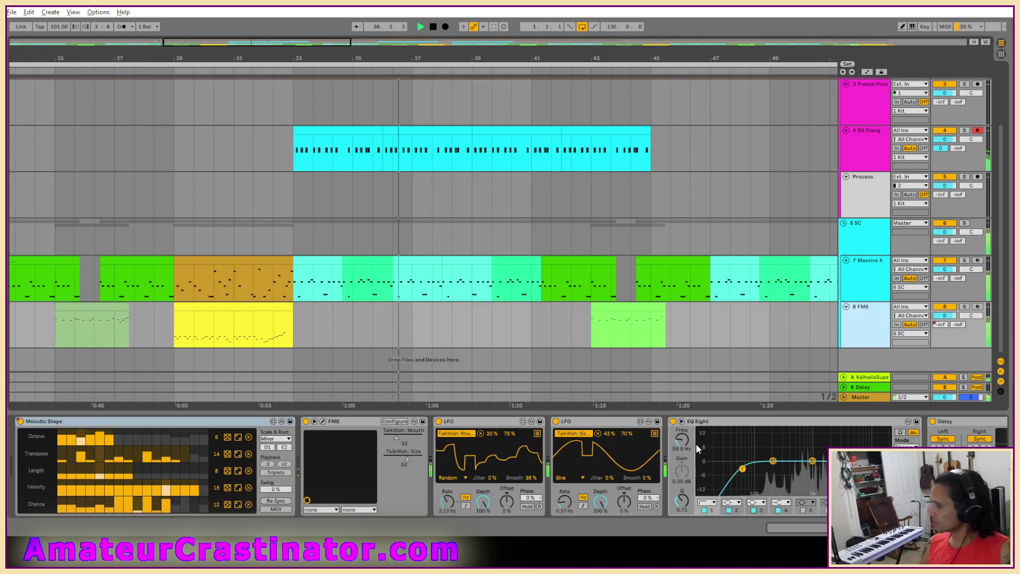
scroll(683, 474, down, 4)
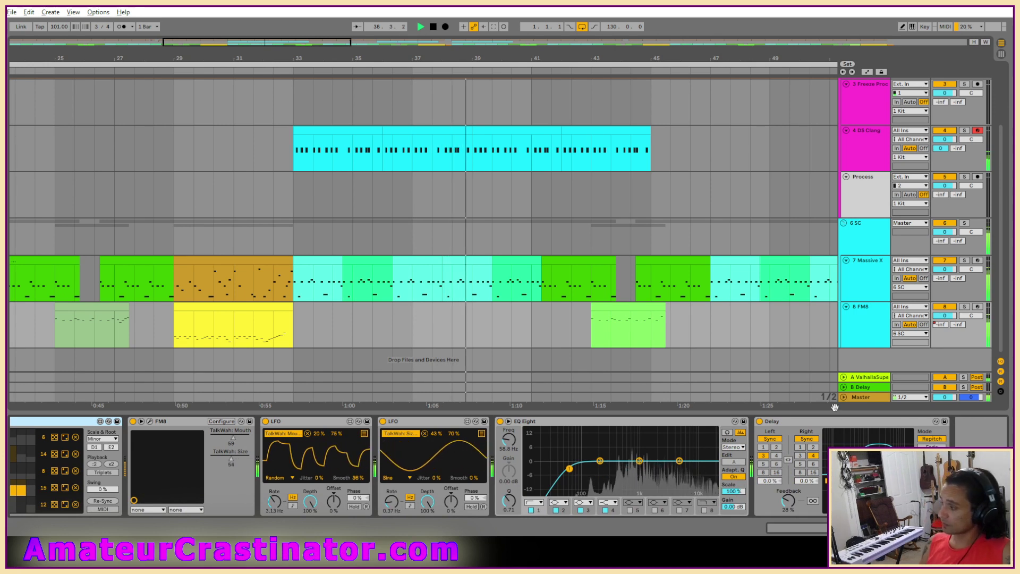
Add a return track after B Delay and name it Drive.
click(871, 388)
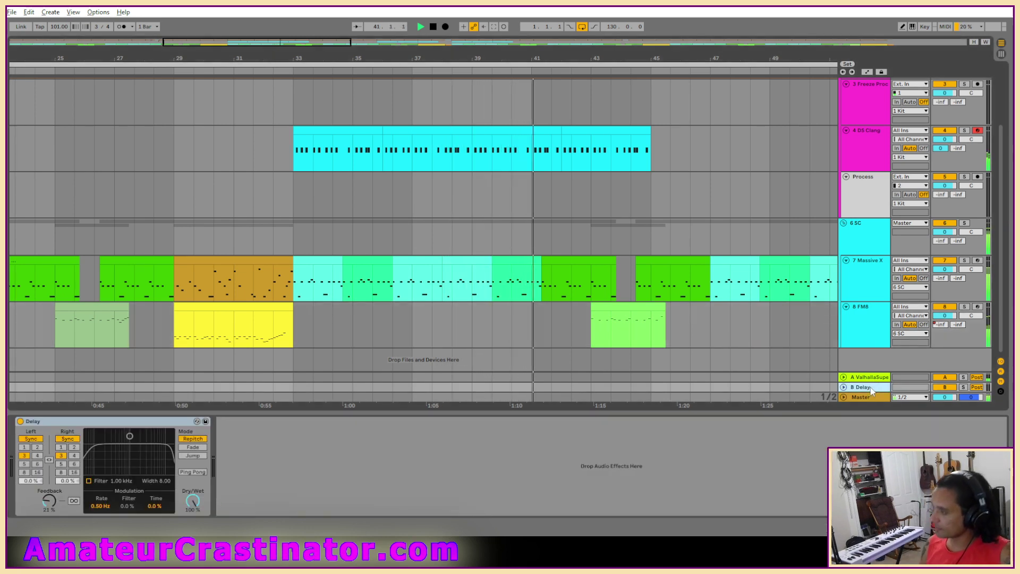
key(ctrl+alt+t)
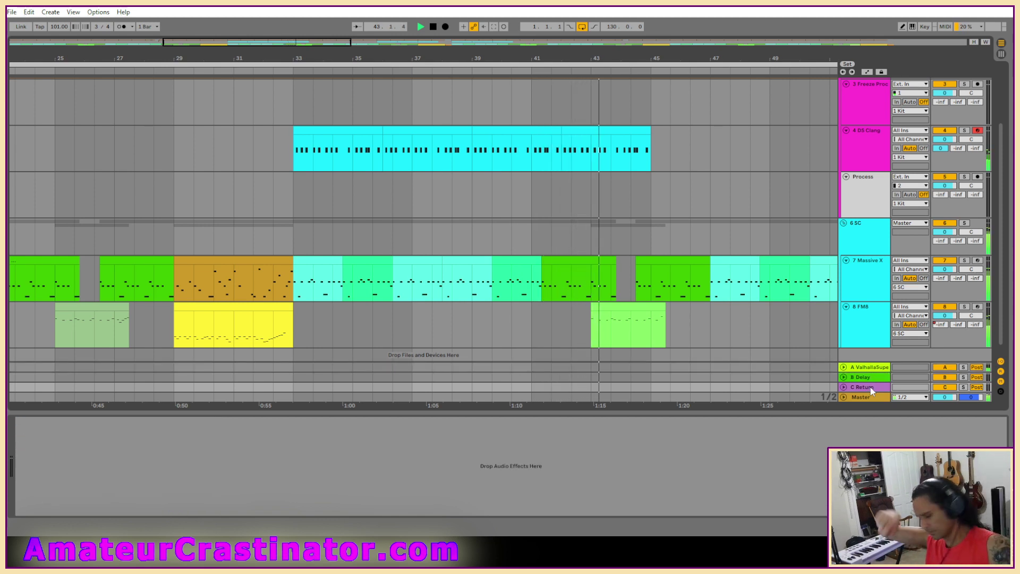
key(ctrl+r)
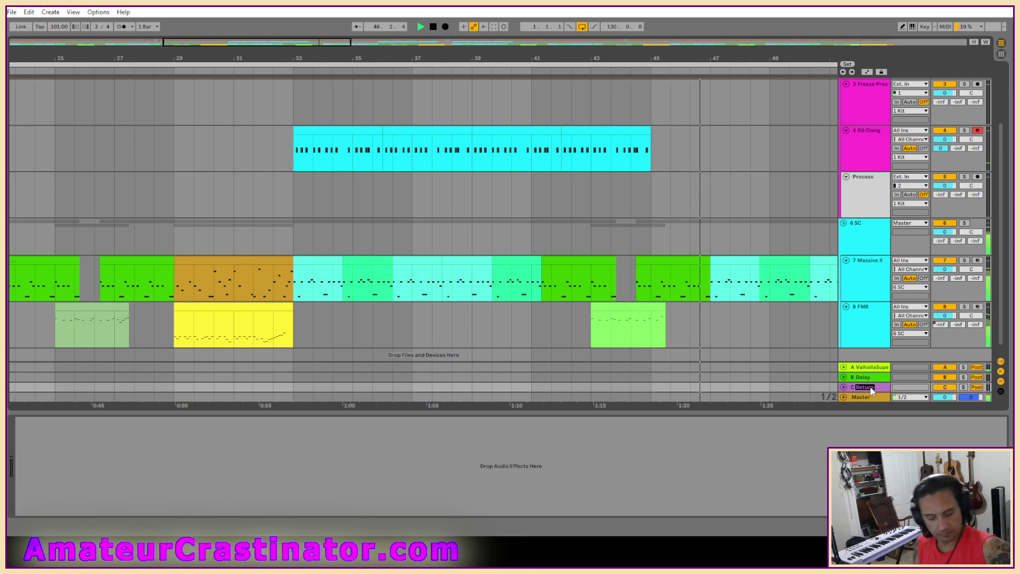
text(Drive)
key(Return)
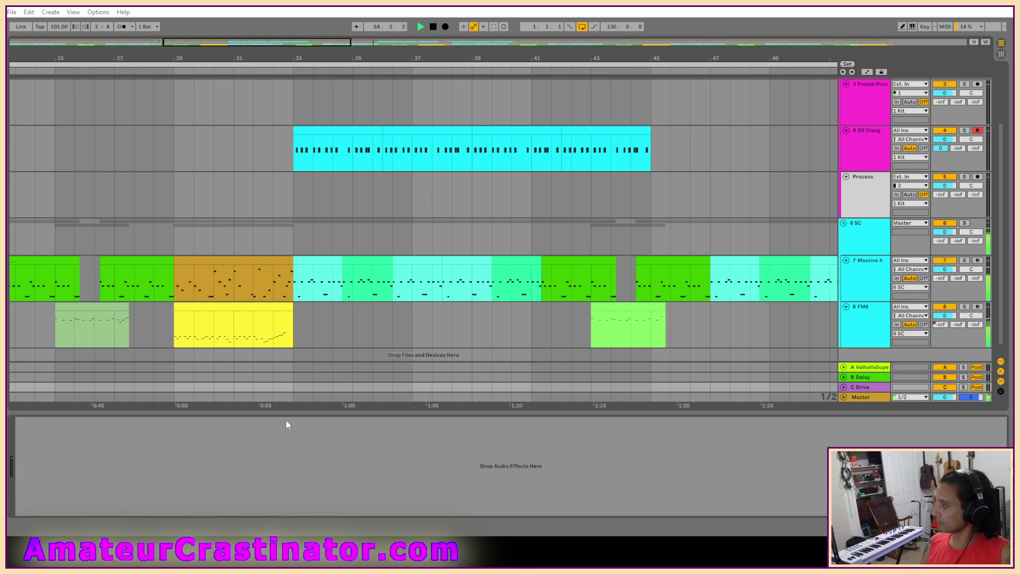
Load EQ Eight and Dirt on the Drive return, place Dirt before EQ Eight, and open Dirt's plug-in window.
key(ctrl+v)
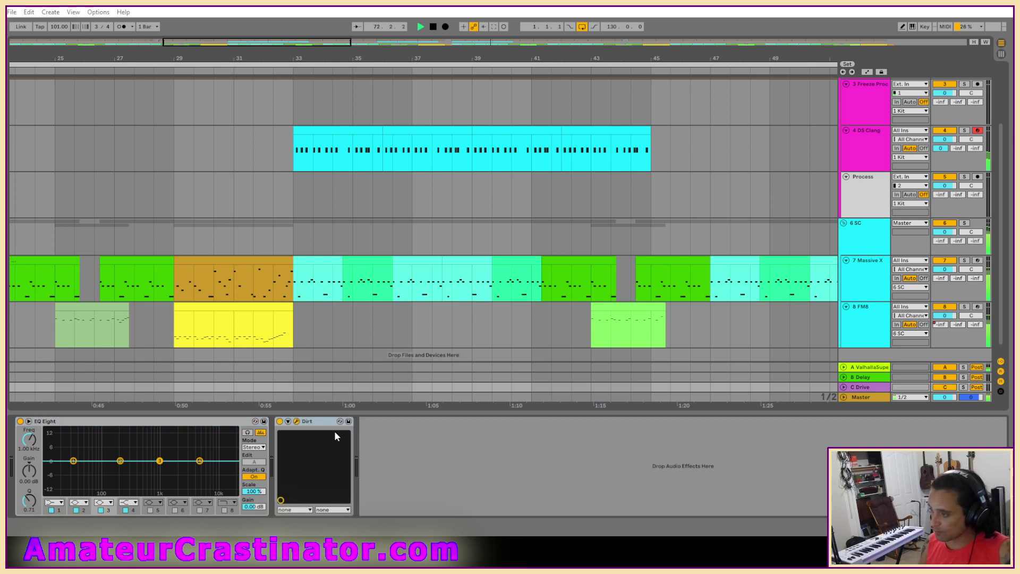
drag(311, 421, 21, 425)
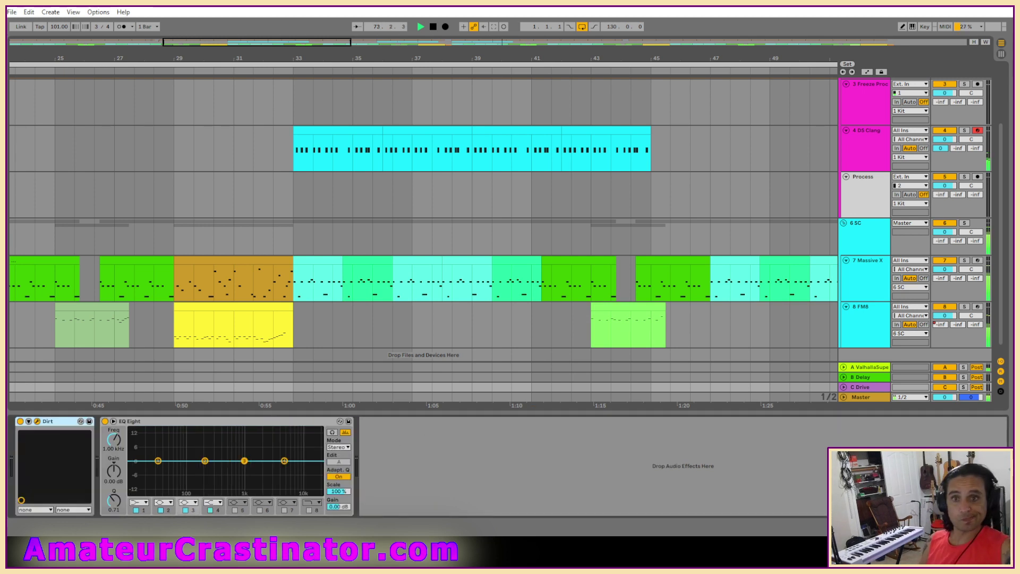
click(37, 421)
Add FetDrive after EQ Eight on the Drive return and arrange the Dirt and FetDrive windows side by side.
drag(314, 242, 504, 131)
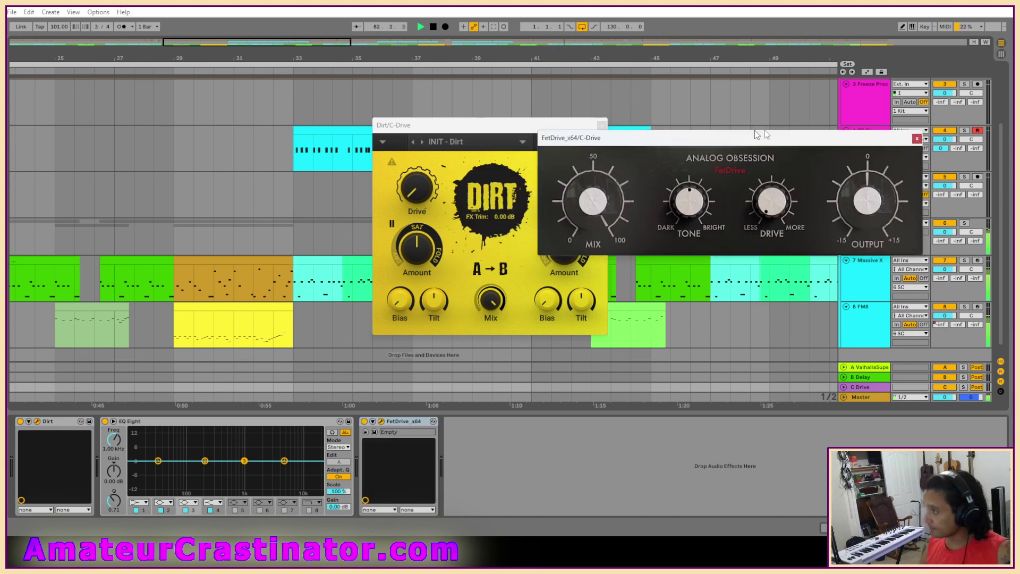
drag(755, 129, 841, 173)
drag(519, 127, 342, 70)
click(804, 121)
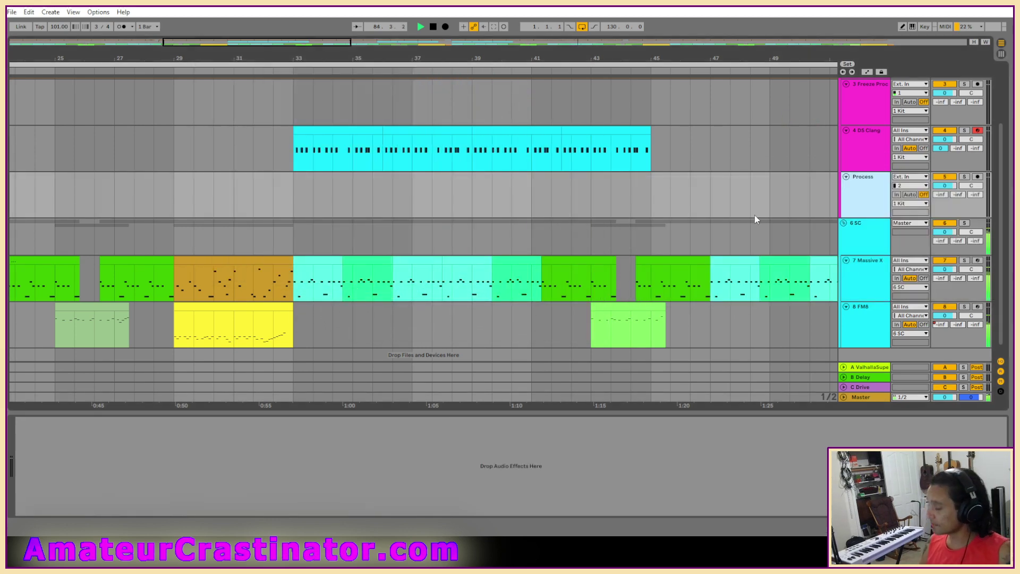
click(870, 388)
drag(794, 187, 610, 127)
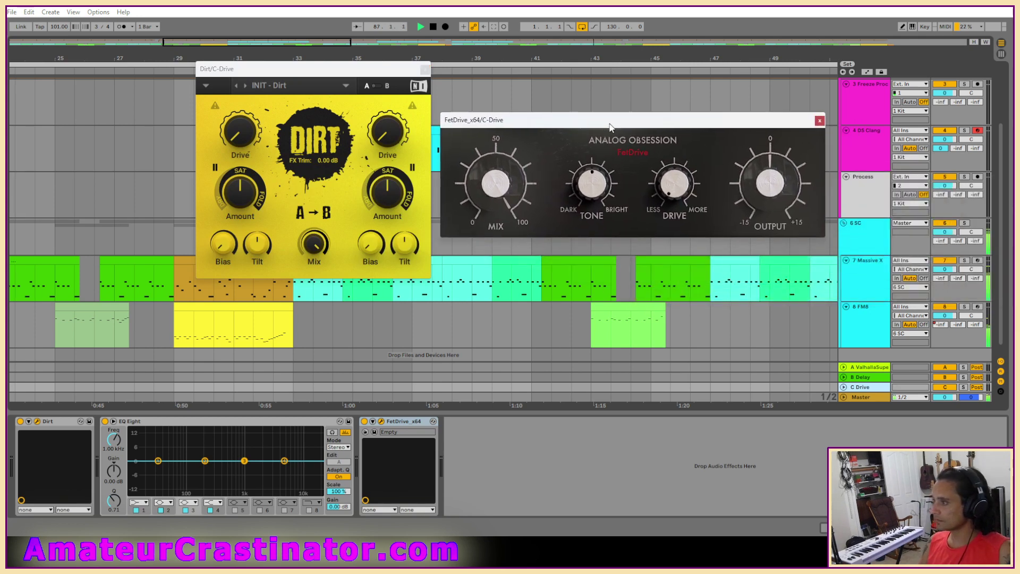
drag(366, 73, 329, 34)
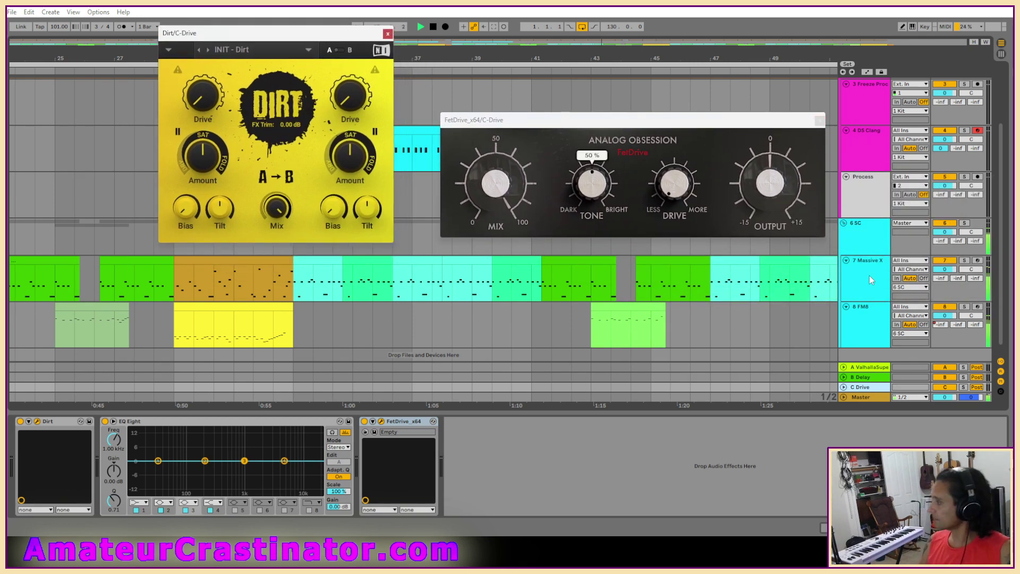
Automate the FM8 track's C-Drive send over the yellow clip, curving up from bar 31 to 0.0 dB and dropping to -inf at bar 33.
click(922, 279)
key(a)
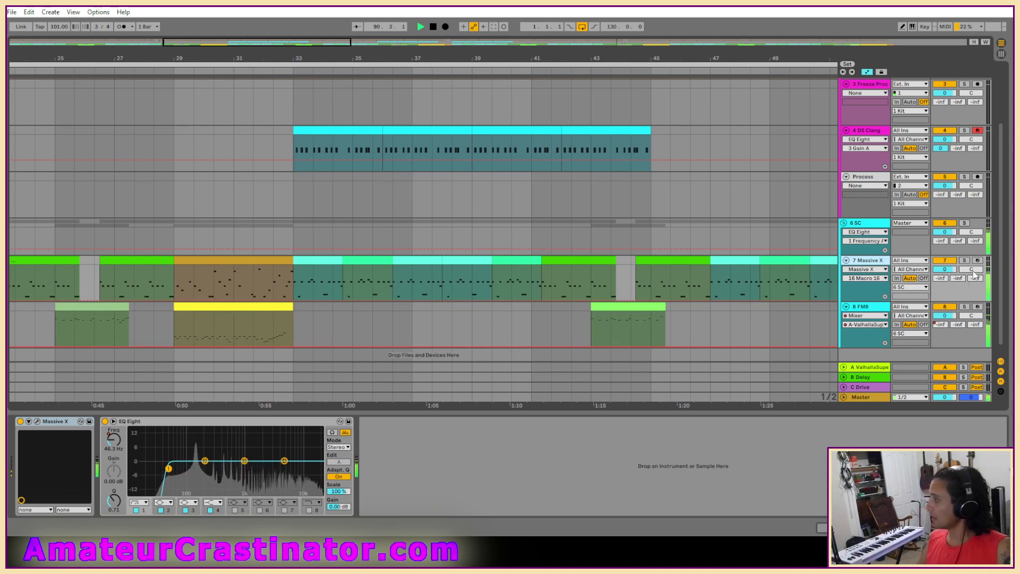
click(976, 324)
scroll(280, 321, down, 1)
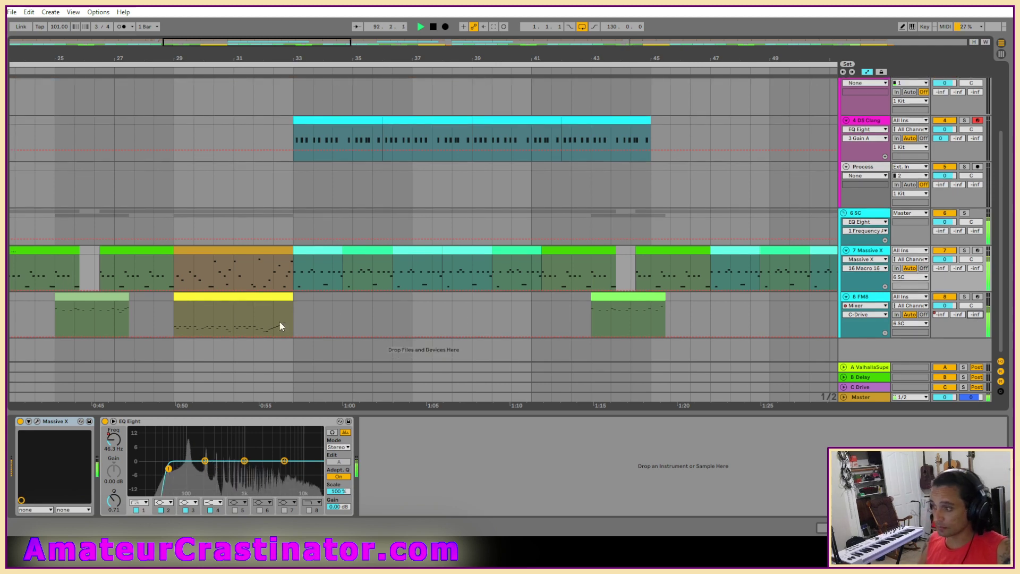
click(235, 335)
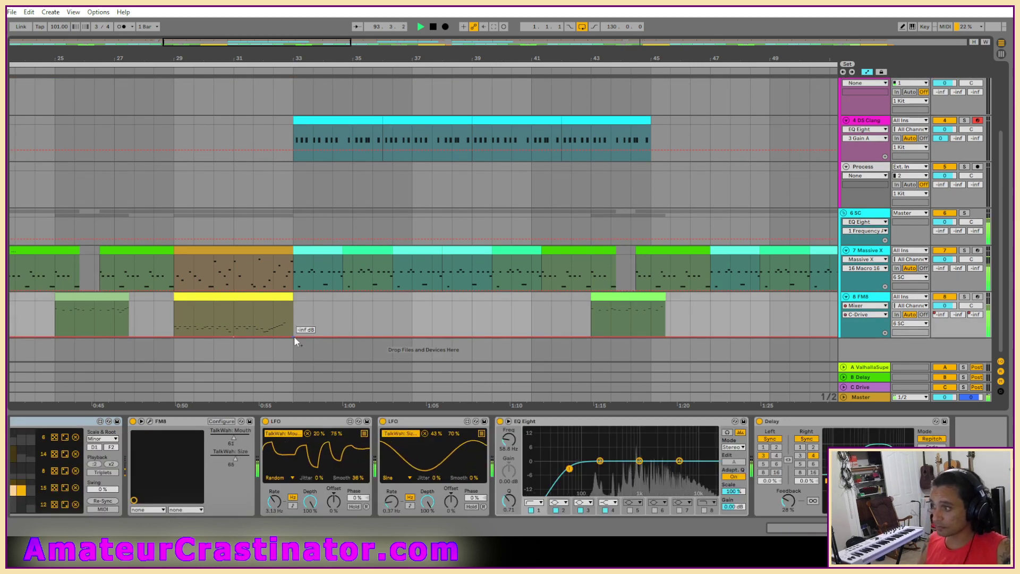
drag(292, 336, 267, 323)
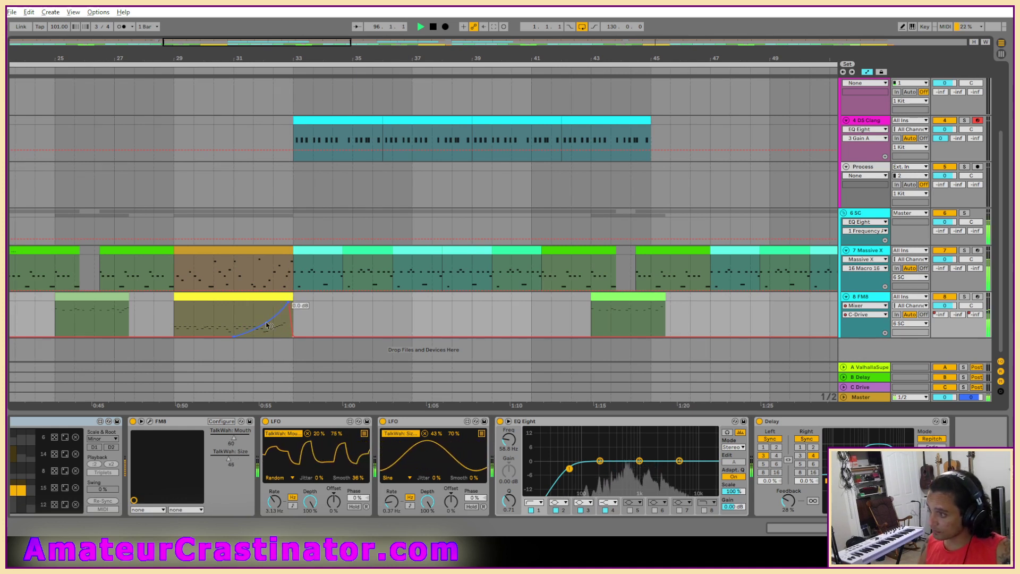
Play from bar 29 and set Dirt's second stage to Drive 44.5%, Amount 79.5% and Tilt 48%, raising its Bias slightly.
key(space)
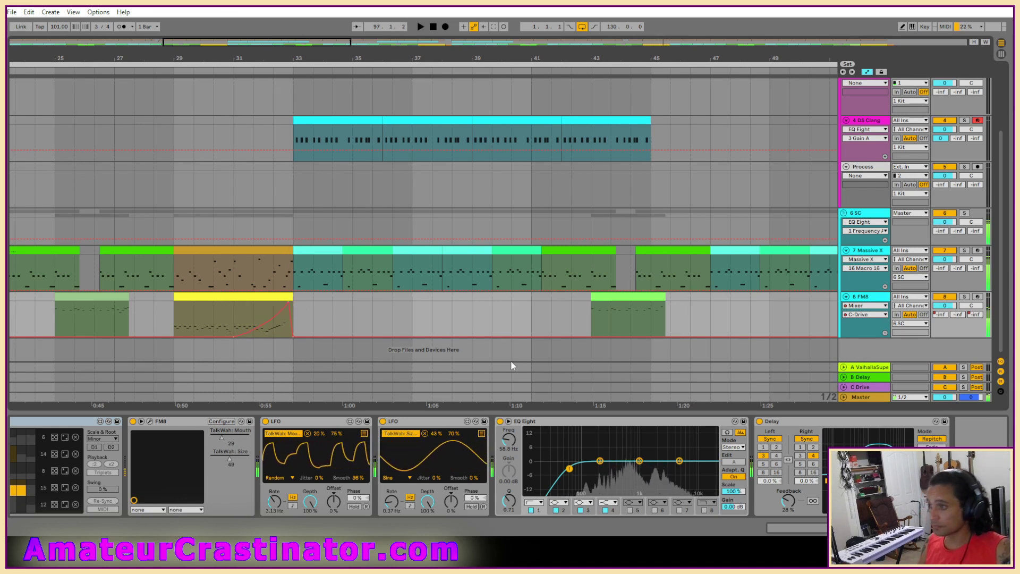
click(216, 296)
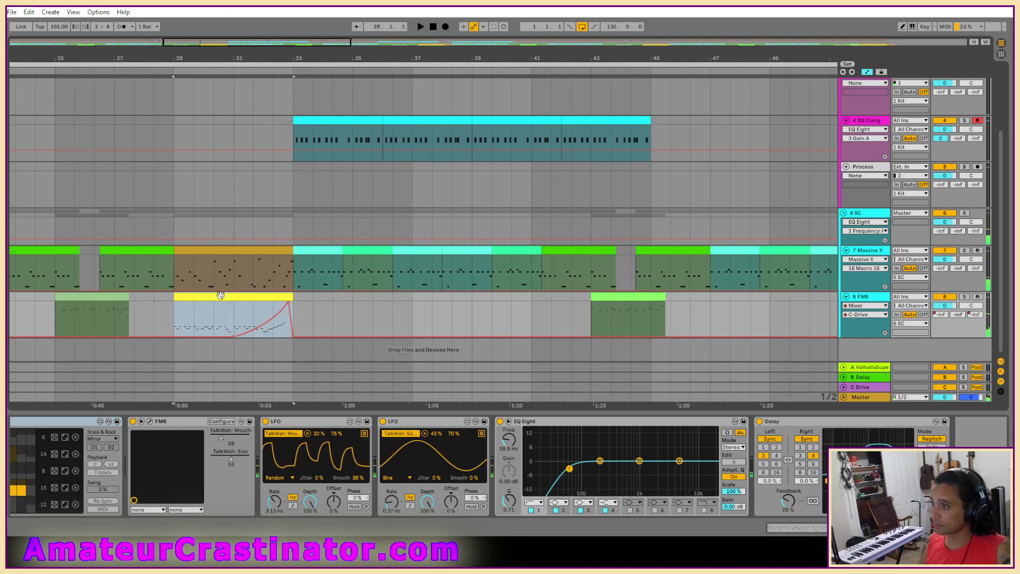
click(174, 390)
key(space)
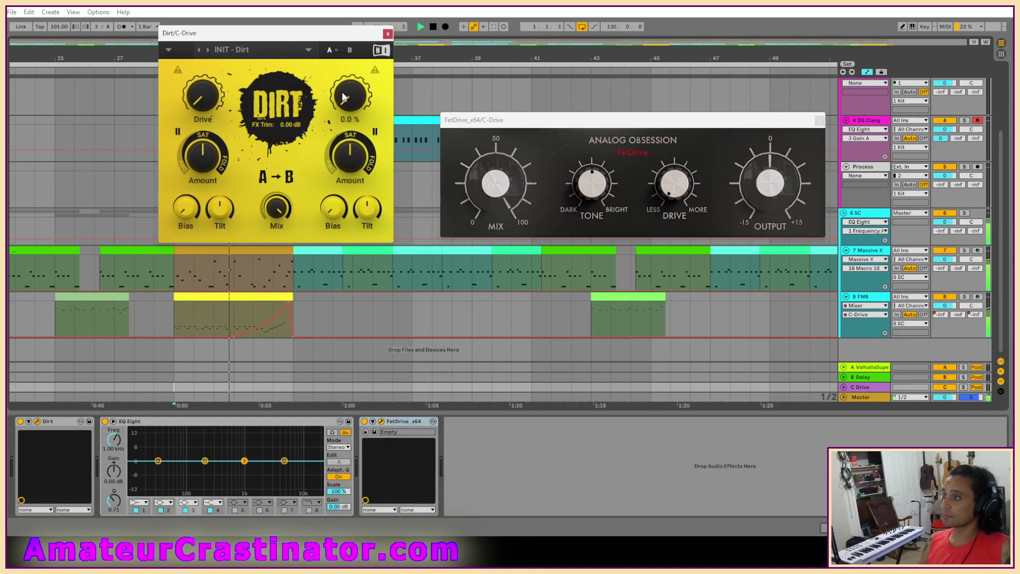
drag(350, 95, 351, 90)
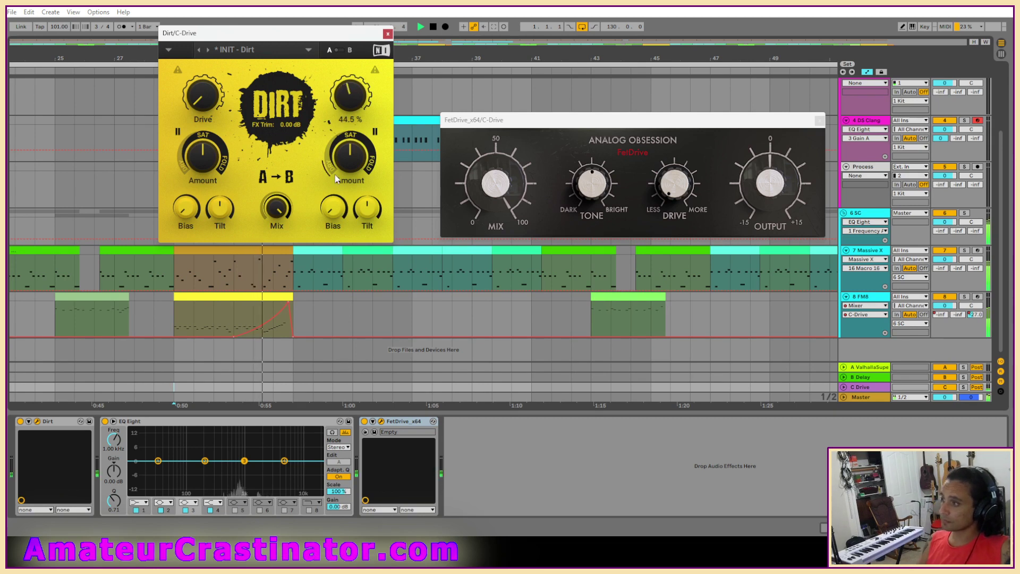
mouse_move(350, 156)
mouse_down()
mouse_move(351, 124)
mouse_move(347, 160)
mouse_up()
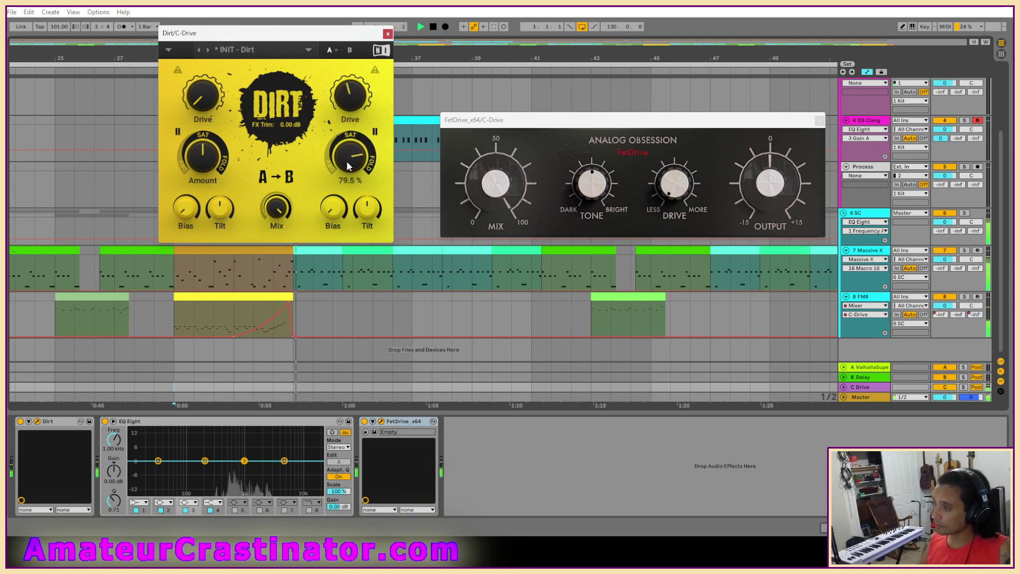
mouse_move(365, 207)
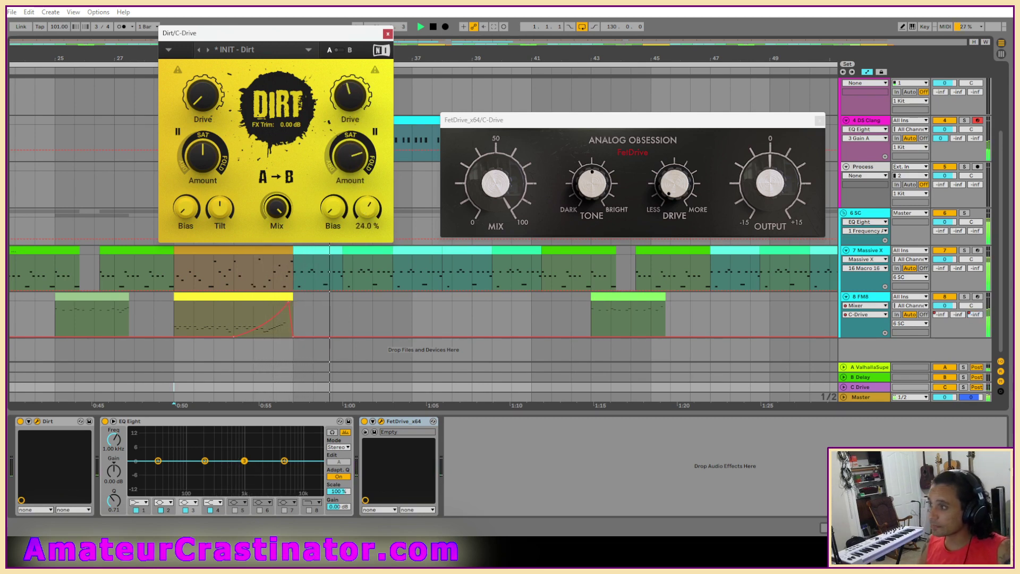
key(space)
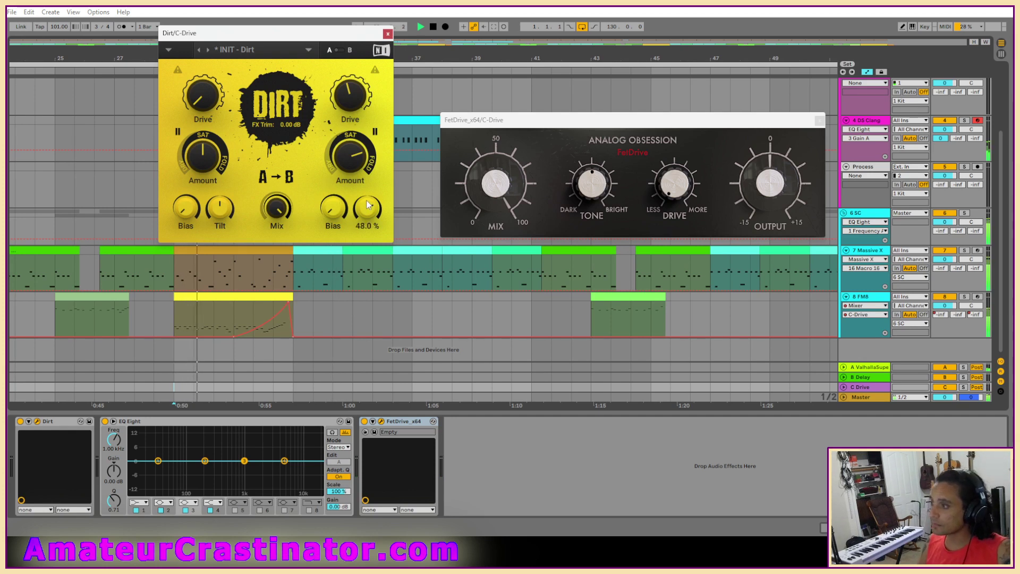
drag(340, 216, 340, 212)
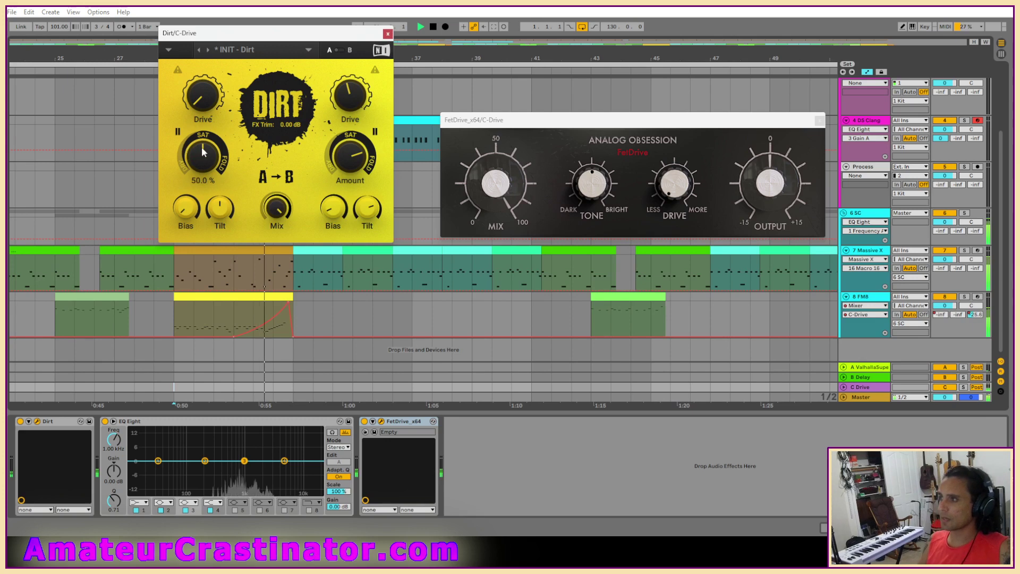
Raise Dirt's first-stage Drive and Tilt, increase FetDrive's drive and brighten its tone, and close both plug-in windows.
mouse_move(218, 210)
drag(218, 208, 218, 203)
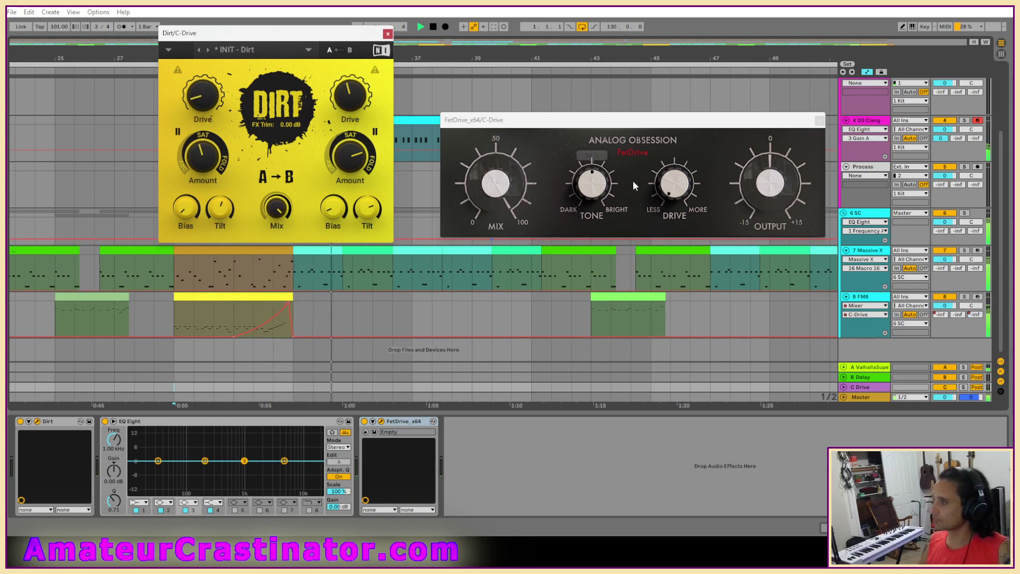
drag(676, 185, 676, 172)
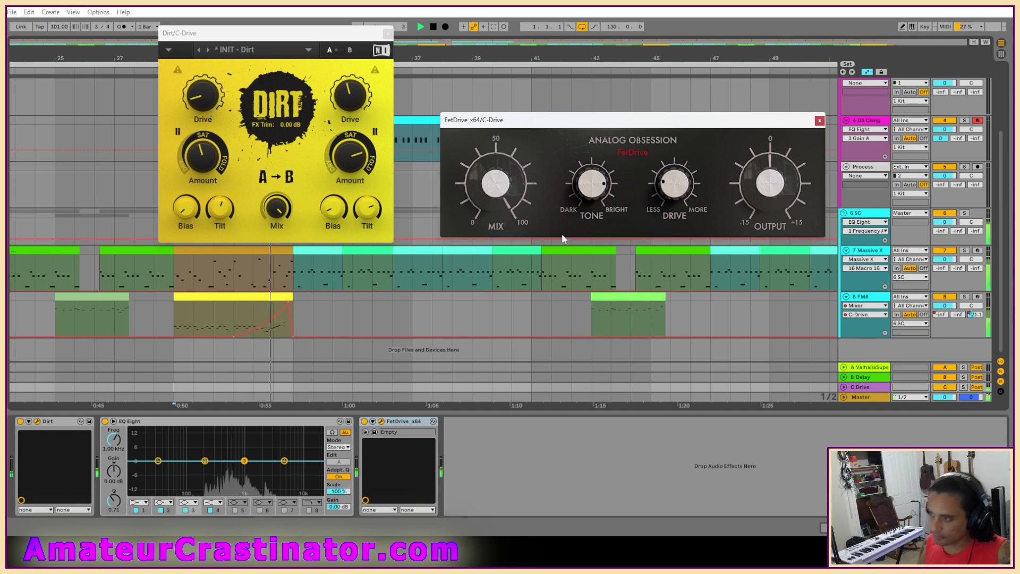
click(820, 122)
click(388, 33)
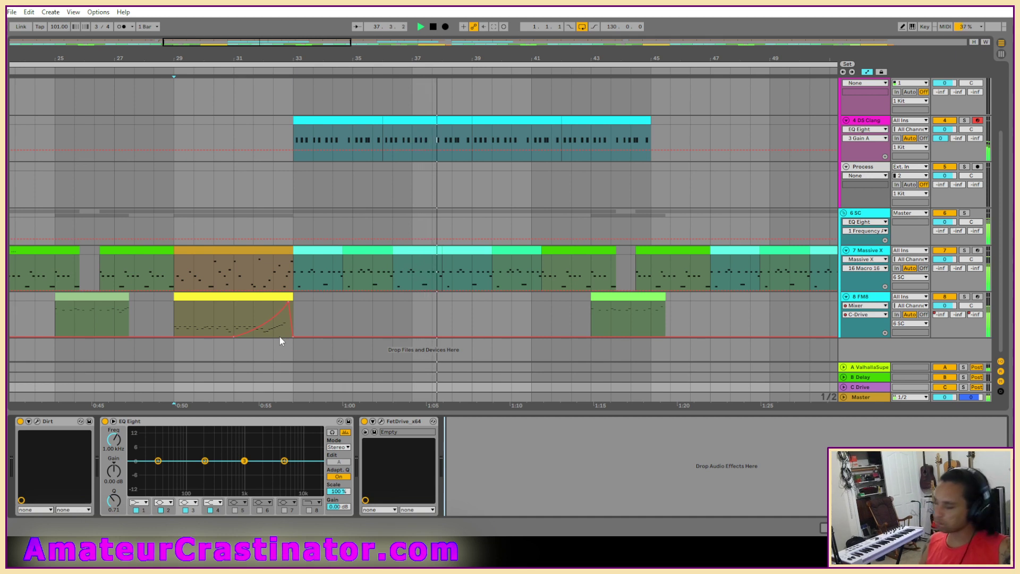
Automate the FM8 track's B-Delay send to 0.0 dB from 32.2 to midway through beat 32.3, at the yellow clip's end.
scroll(291, 319, up, 5)
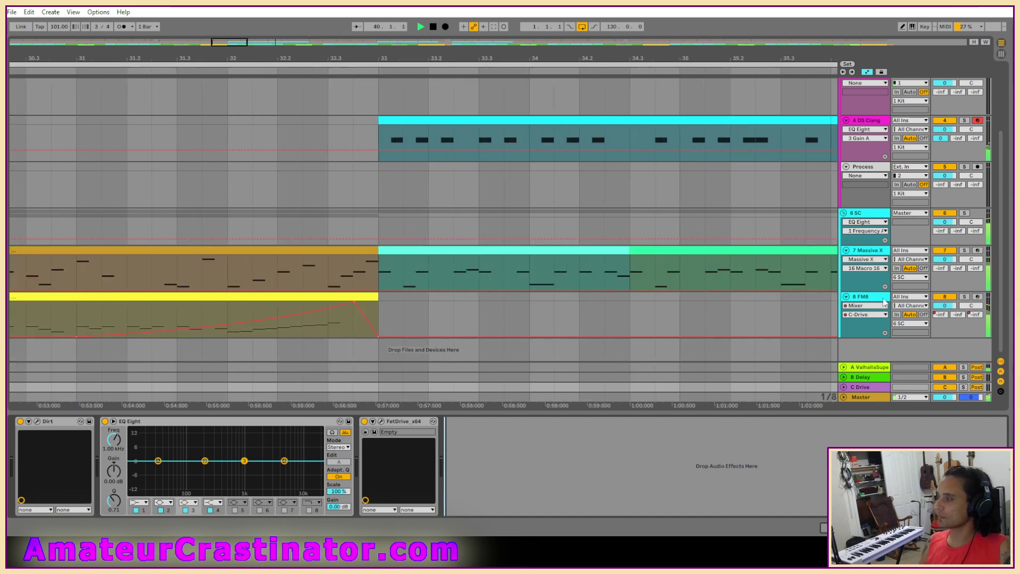
key(a)
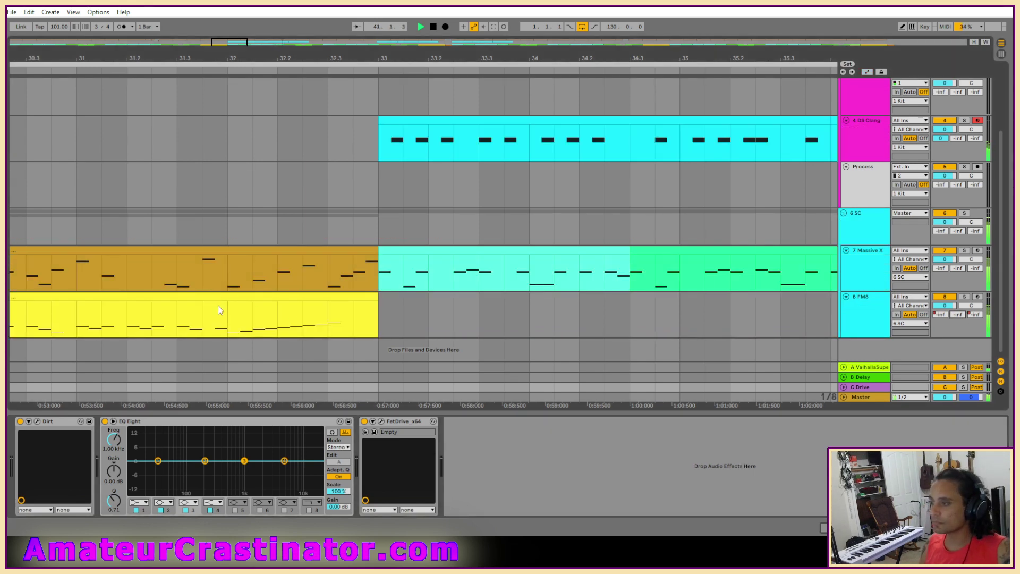
key(a)
drag(228, 318, 356, 324)
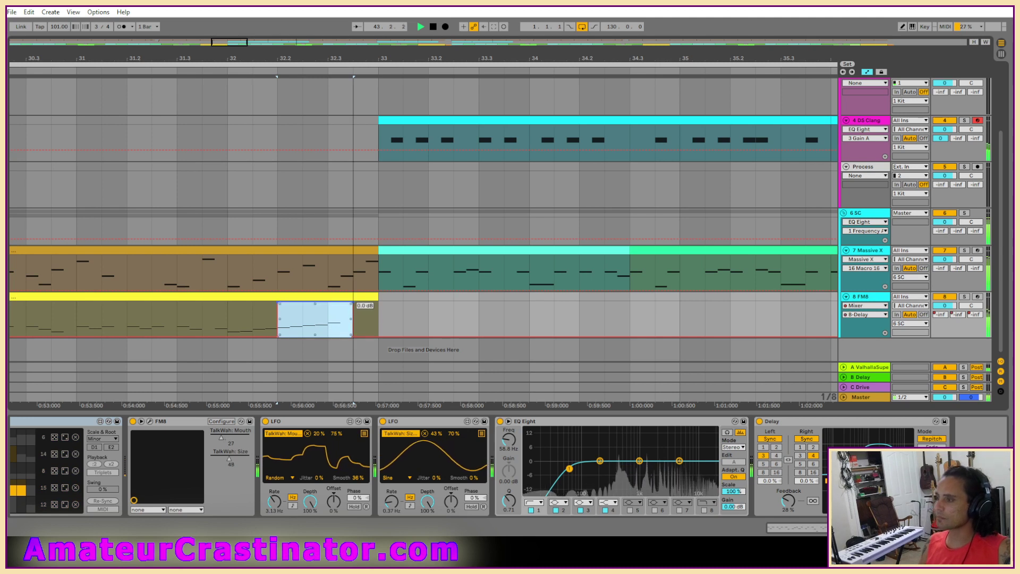
click(269, 296)
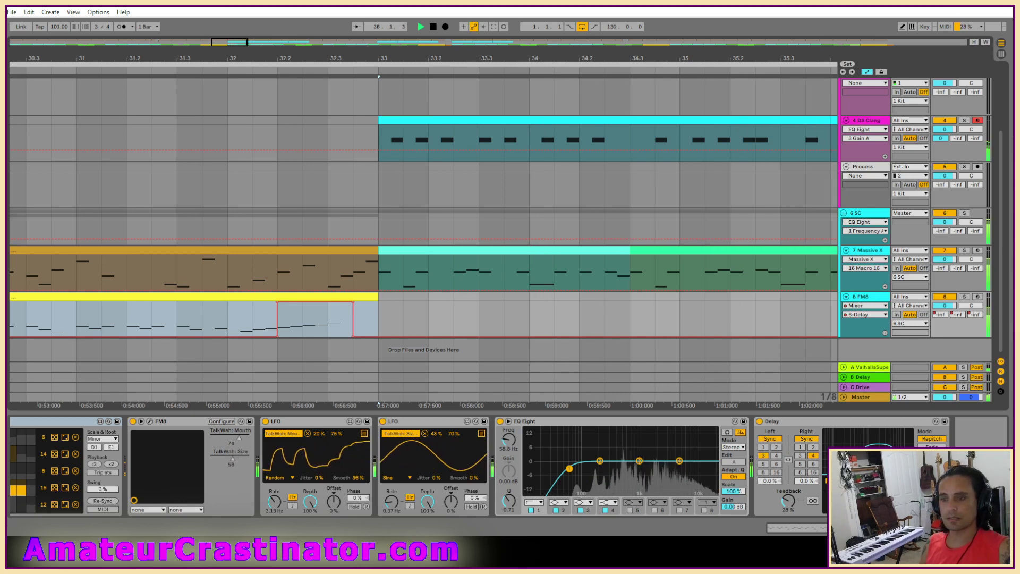
Enable the filter in the B Delay return's Delay and shift its band to about 4.49 kHz with a width of 5.42.
key(w)
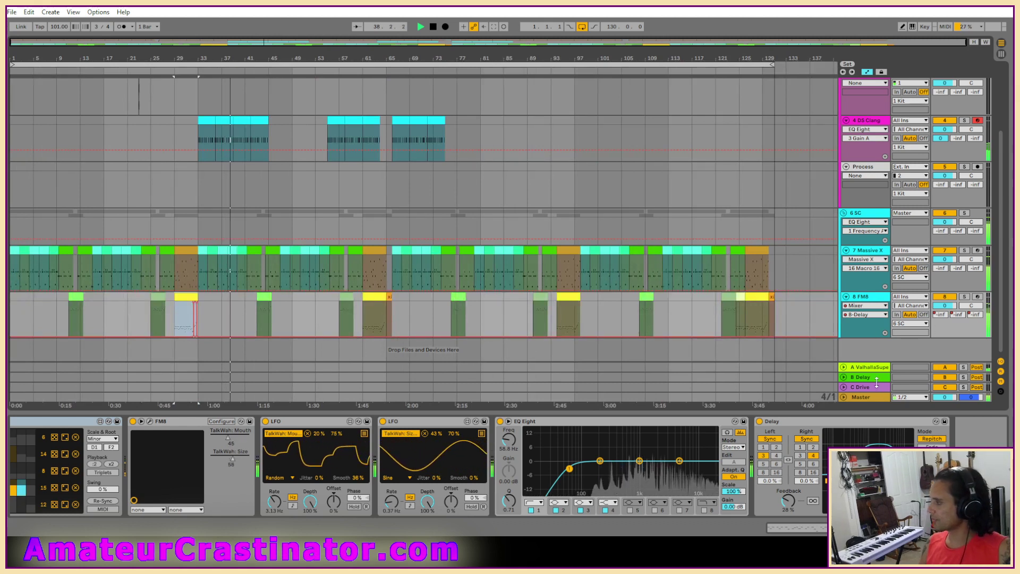
click(176, 377)
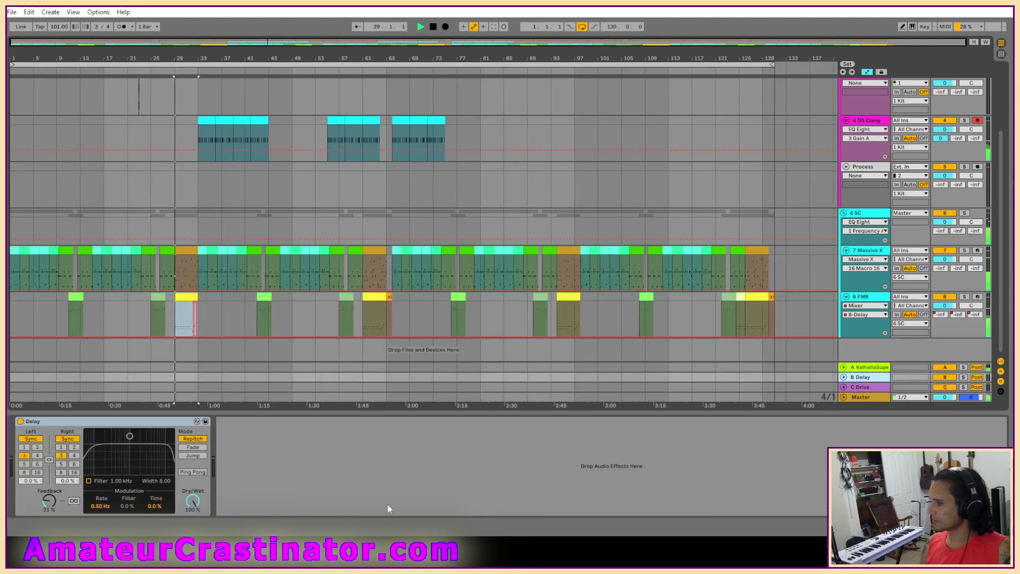
click(89, 480)
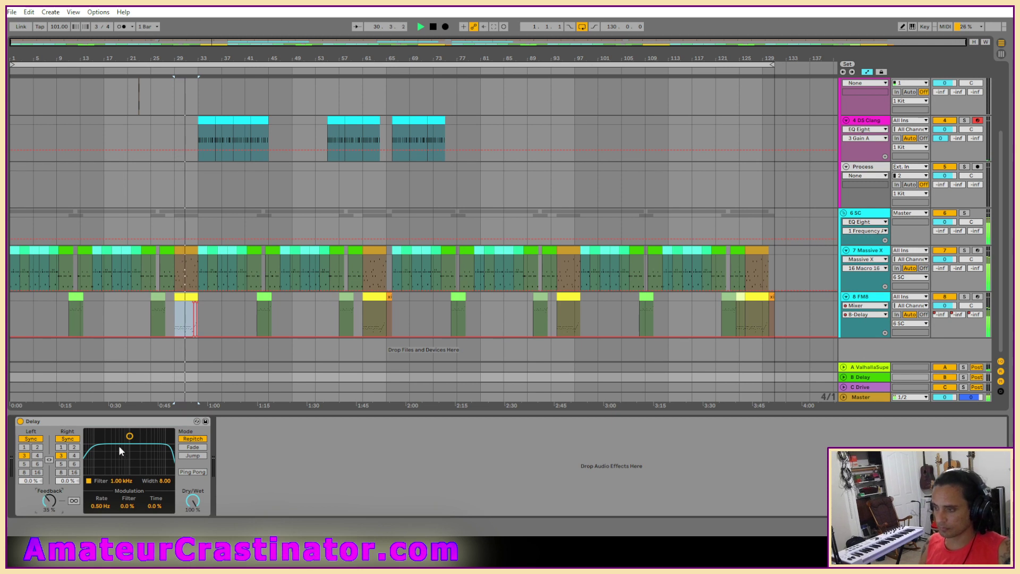
drag(119, 451, 137, 459)
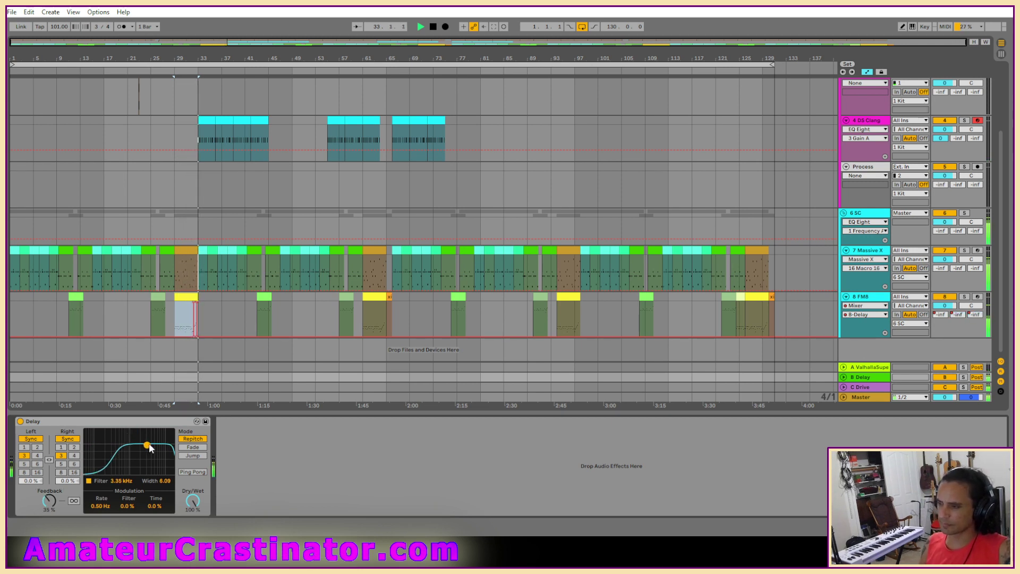
drag(152, 445, 152, 448)
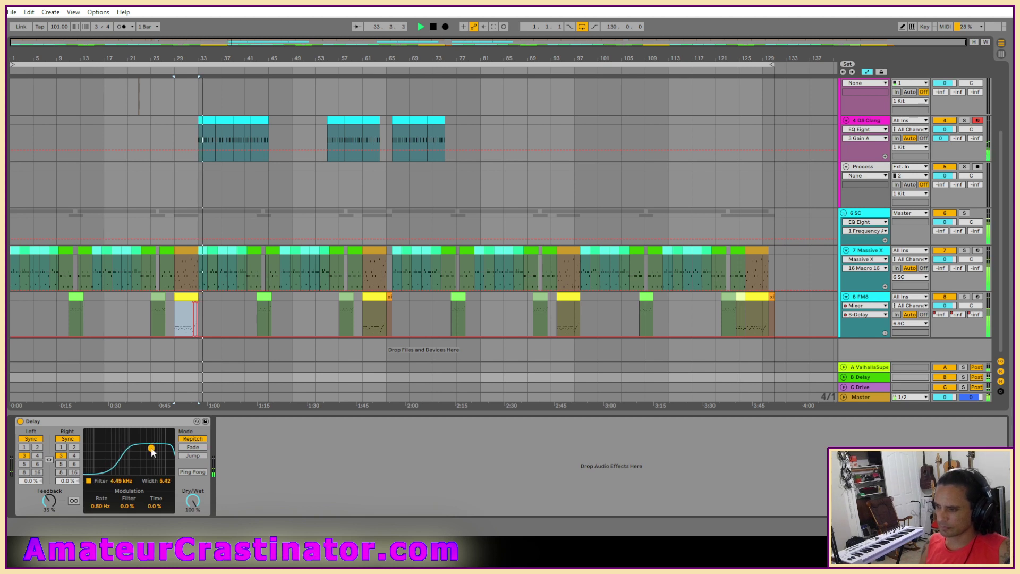
Link the Delay's left and right times at 4, set its filter to 3.00 kHz with width 4.97, and raise its feedback to about 56%.
click(74, 456)
click(49, 460)
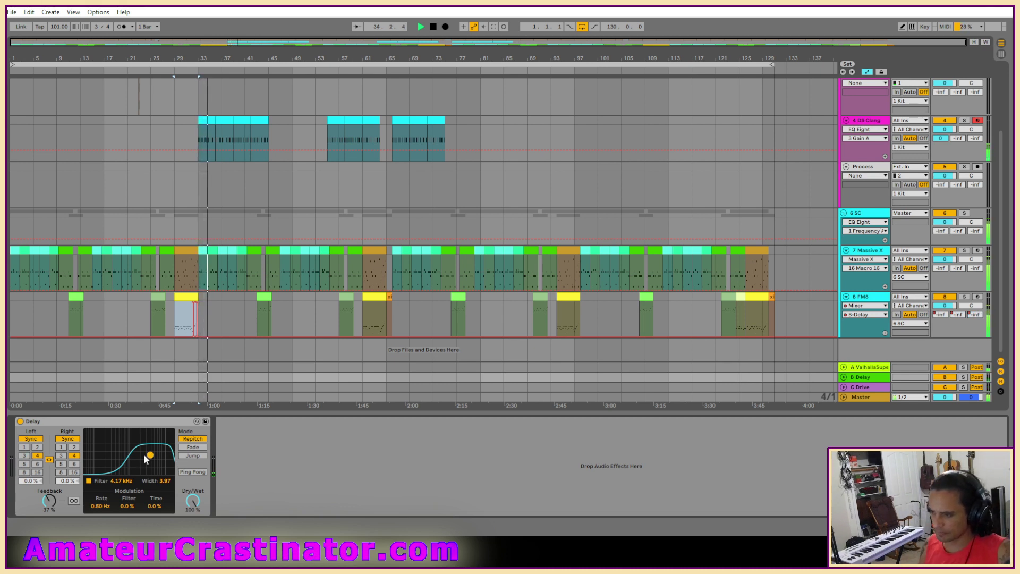
drag(150, 458, 145, 451)
key(space)
key(space)
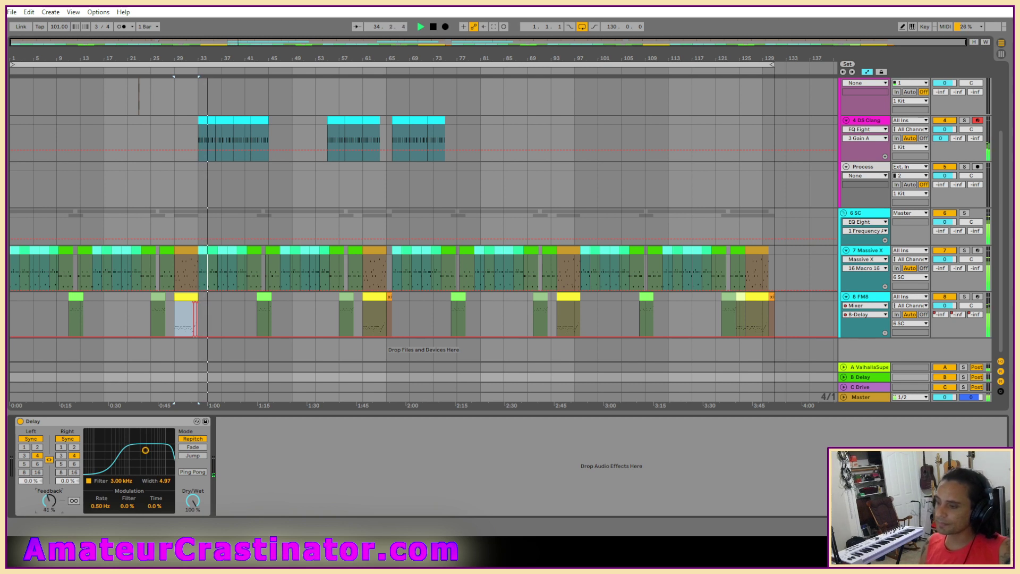
drag(49, 501, 49, 498)
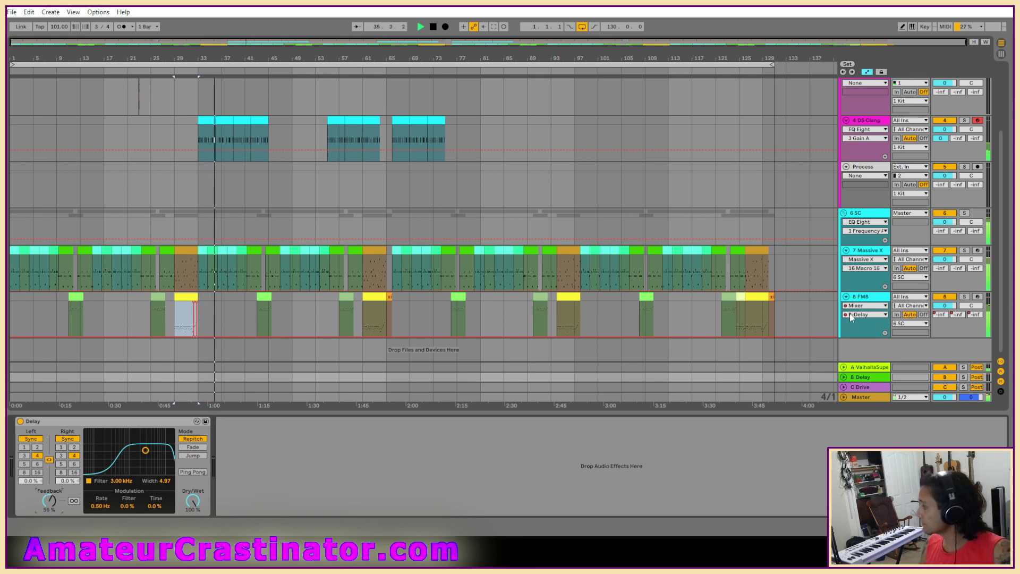
Add KONSOL after FetDrive on the Drive return with input 1.7 dB, XFMR in, output lowered and High boosted slightly, and close its window.
click(862, 387)
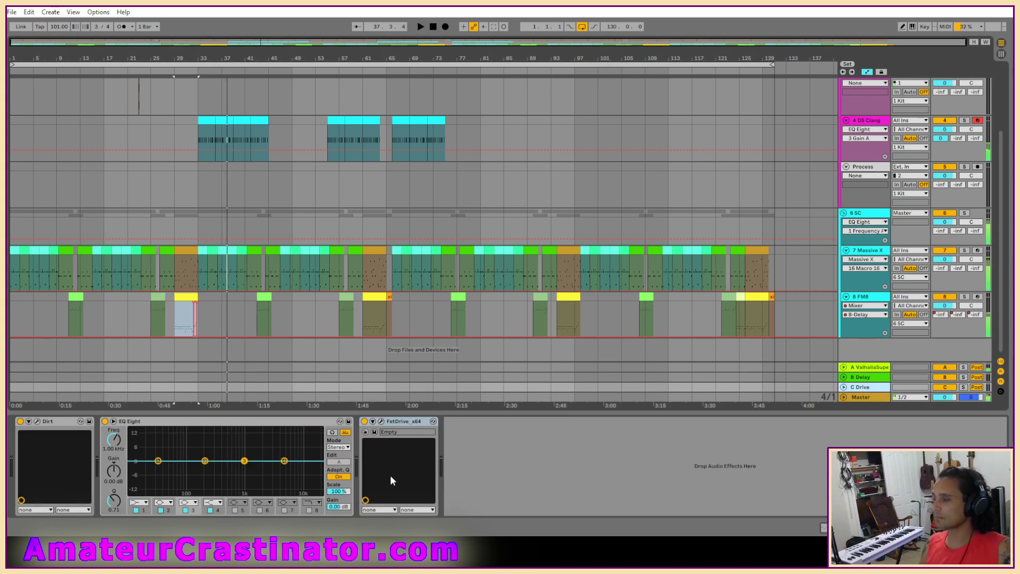
key(space)
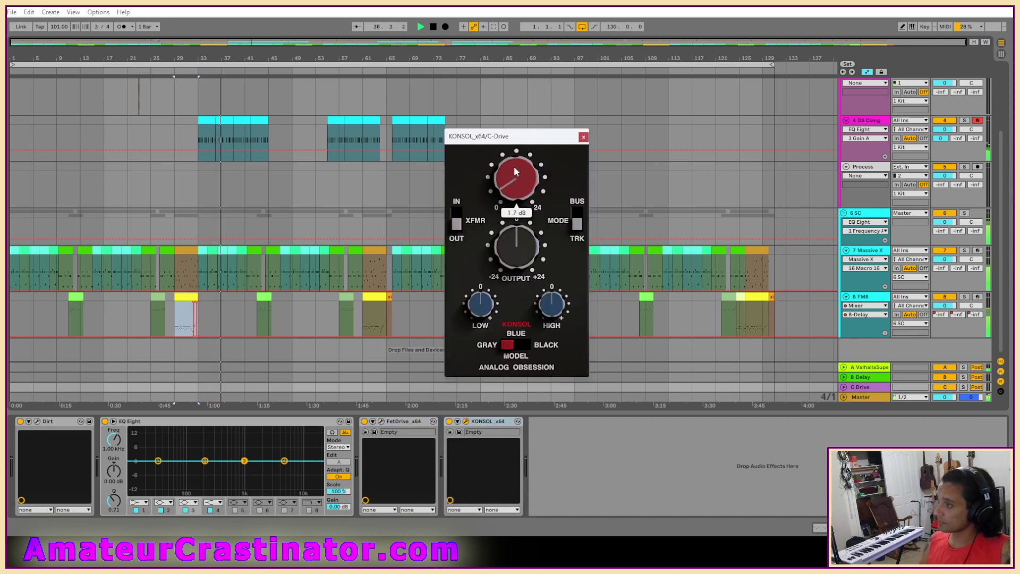
drag(518, 250, 518, 237)
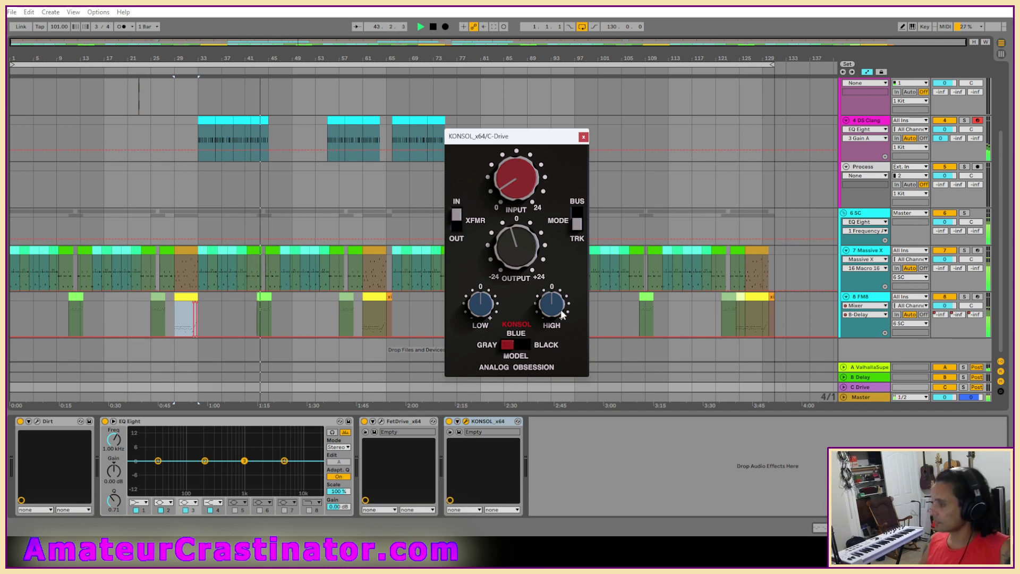
drag(560, 309, 563, 298)
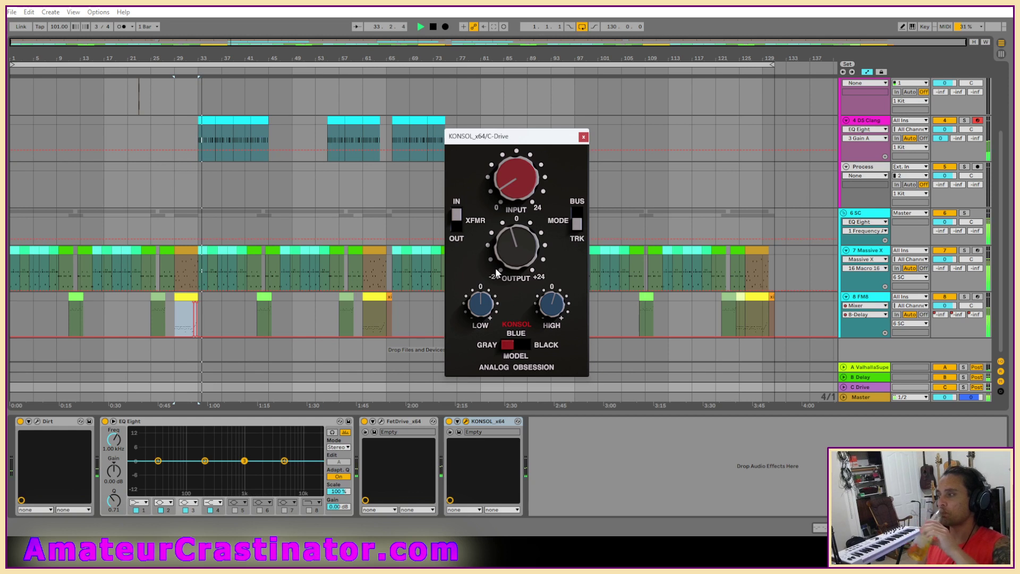
click(583, 136)
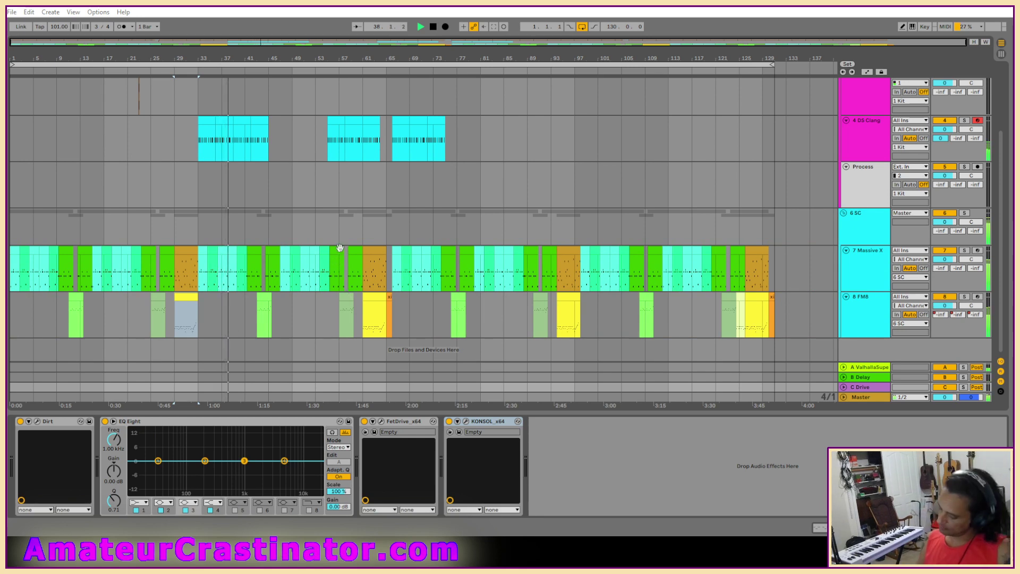
scroll(340, 229, up, 2)
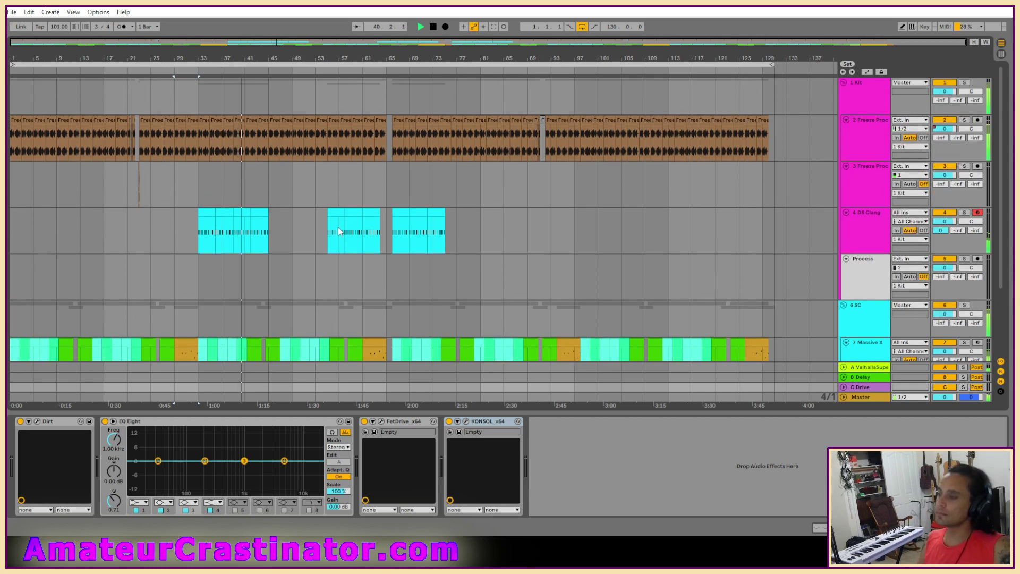
scroll(339, 228, down, 1)
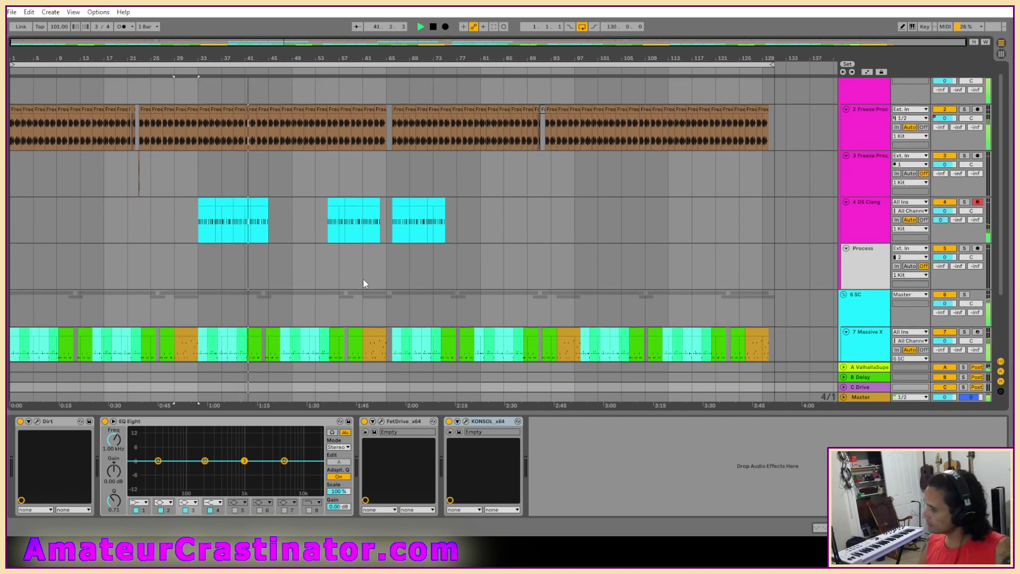
scroll(318, 274, down, 3)
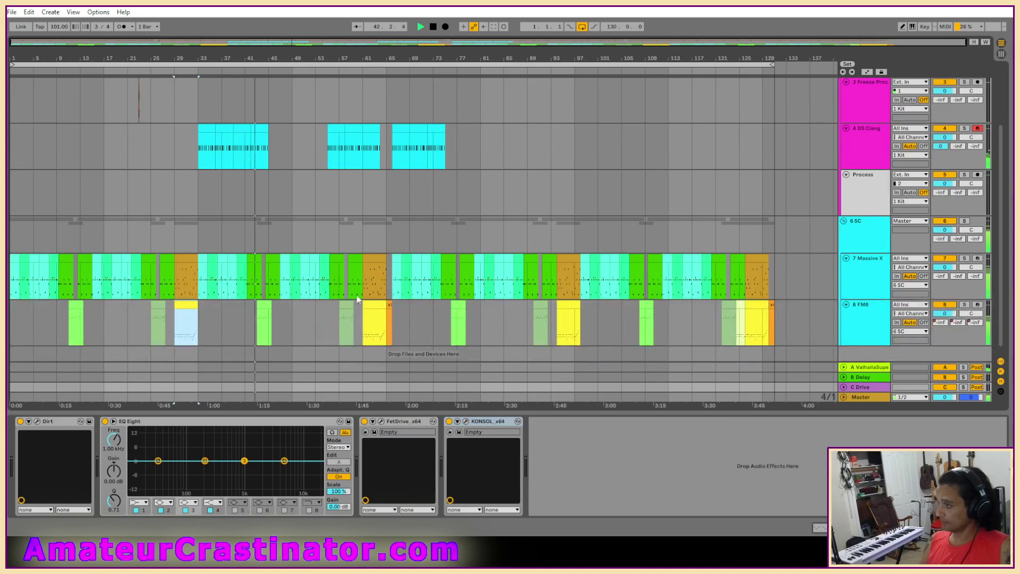
On the Massive X track's EQ Eight, set band 3 to 1.29 kHz with a gain of -3.79 dB and a Q of 2.94.
click(857, 284)
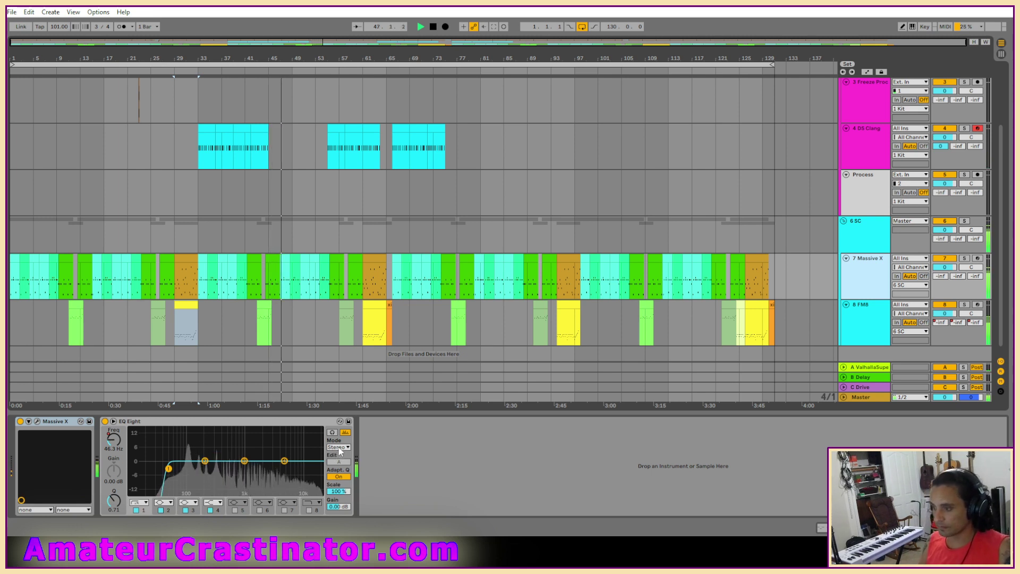
drag(245, 461, 251, 470)
drag(114, 501, 116, 470)
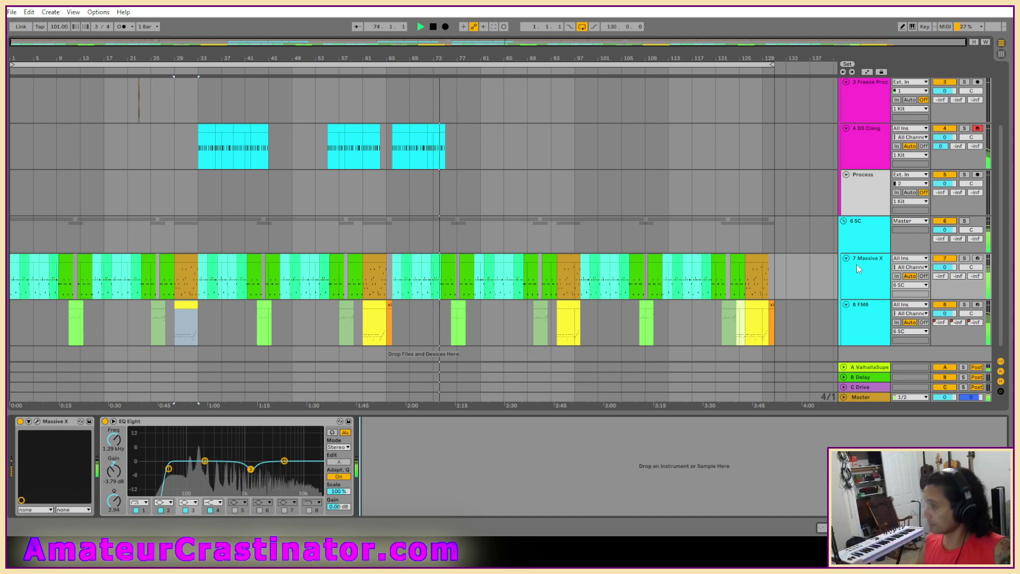
Add SPECOMP to the 2 Freeze Process track and set its threshold to 5.1 dB.
scroll(861, 203, up, 5)
click(856, 204)
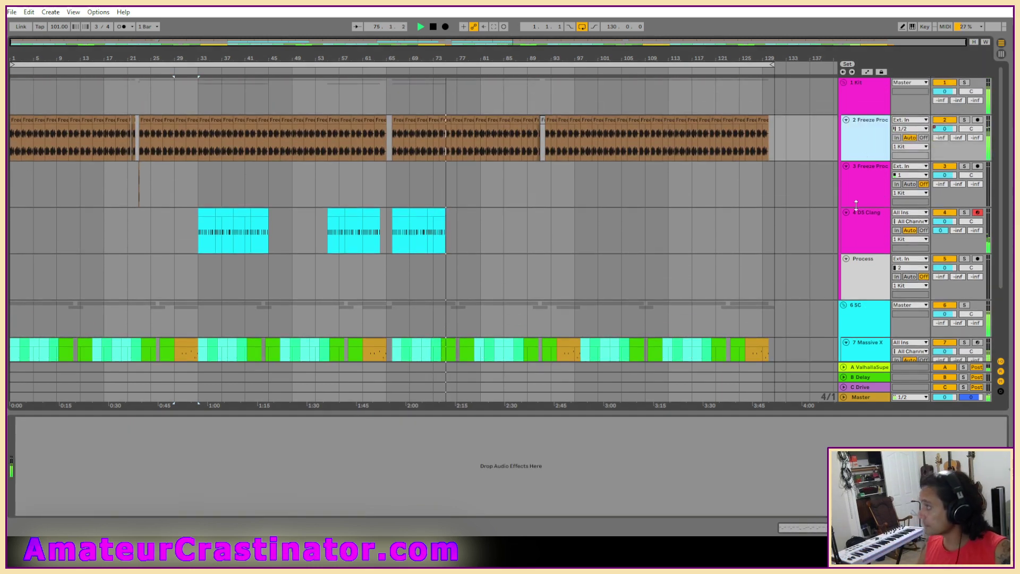
click(869, 80)
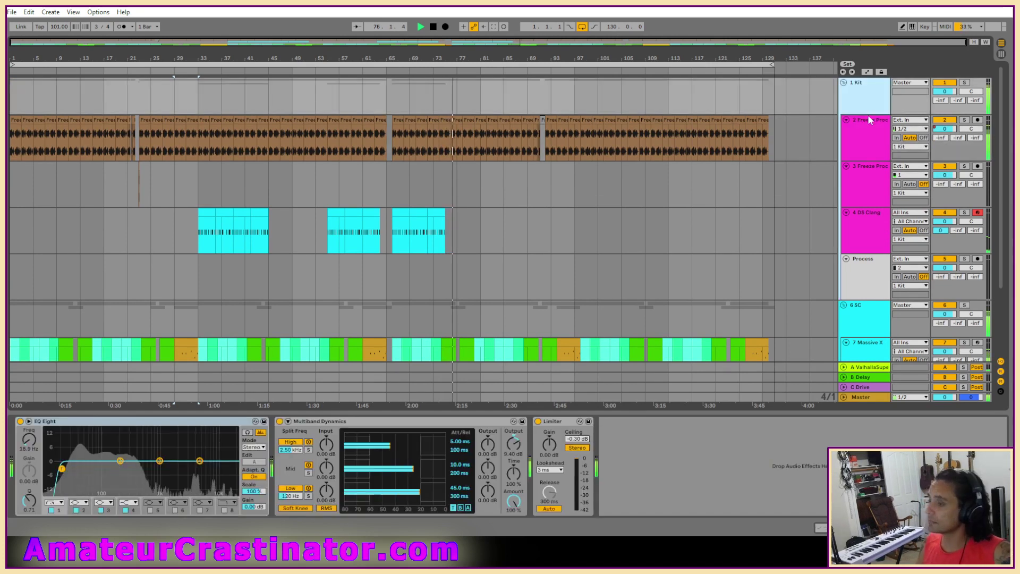
click(856, 127)
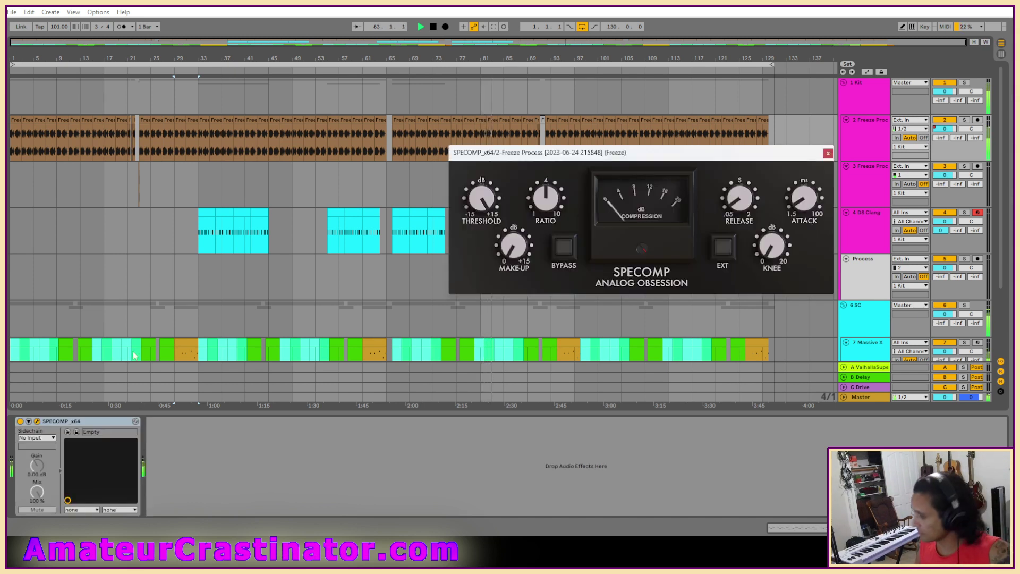
mouse_move(810, 197)
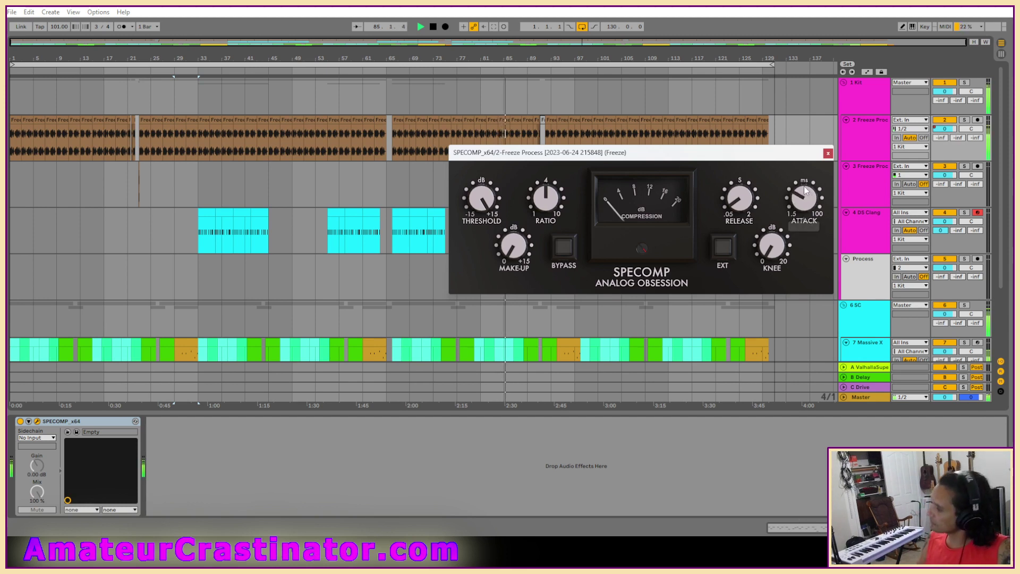
mouse_move(743, 198)
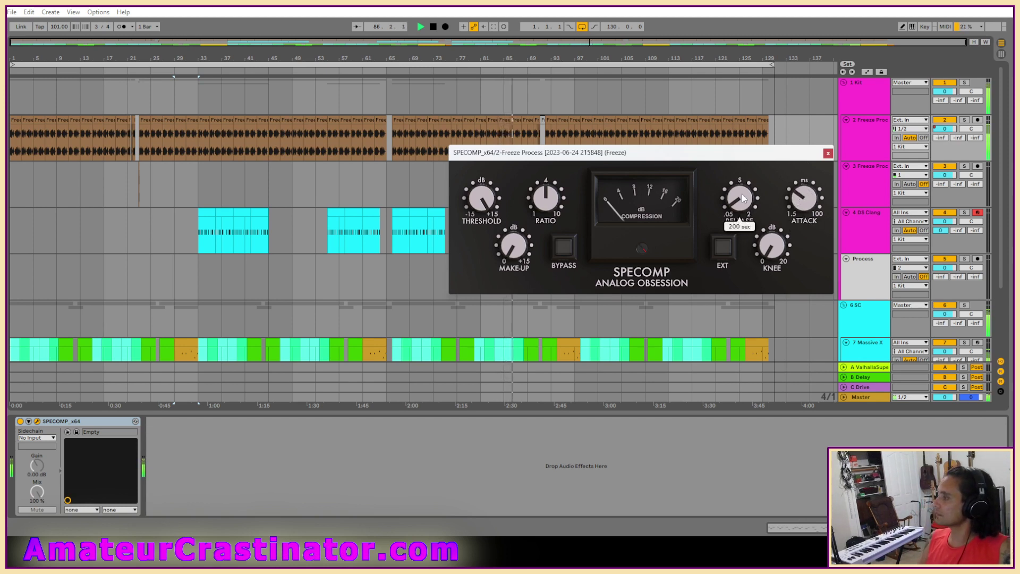
mouse_move(478, 214)
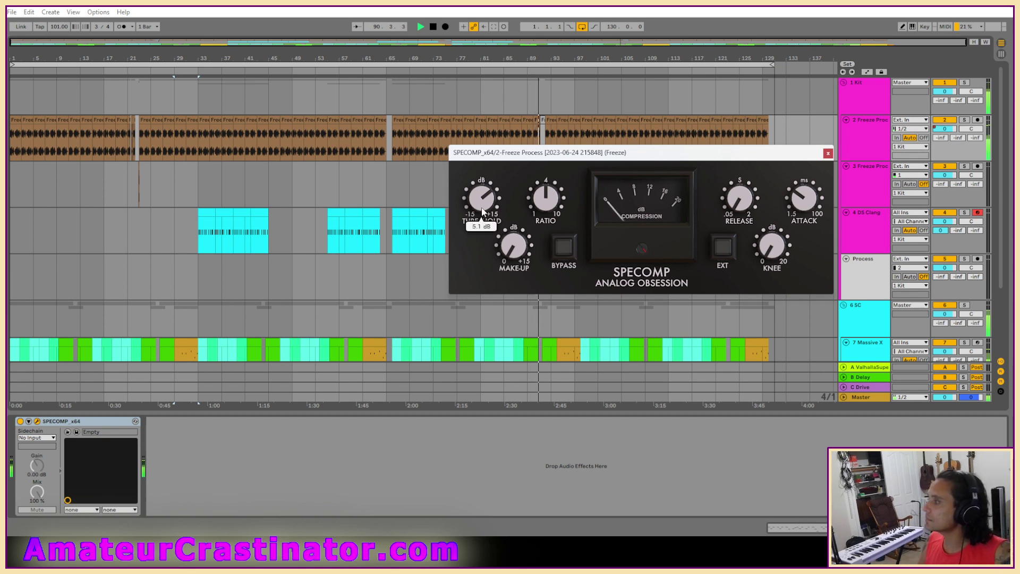
Raise SPECOMP's make-up gain slightly, add EQ Eight and Multiband Dynamics after it, and close the plug-in window.
mouse_move(532, 253)
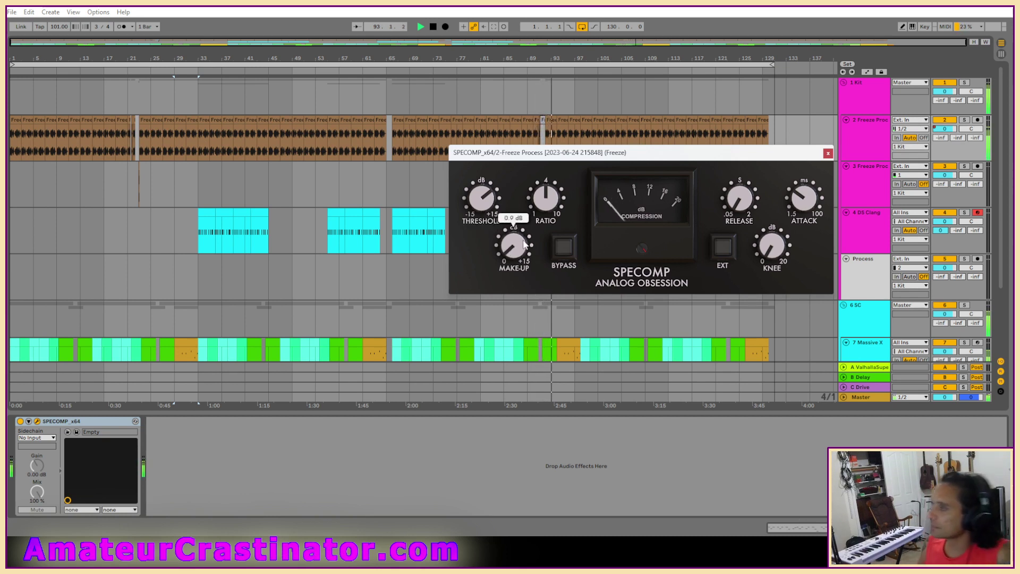
drag(523, 239, 508, 238)
click(561, 247)
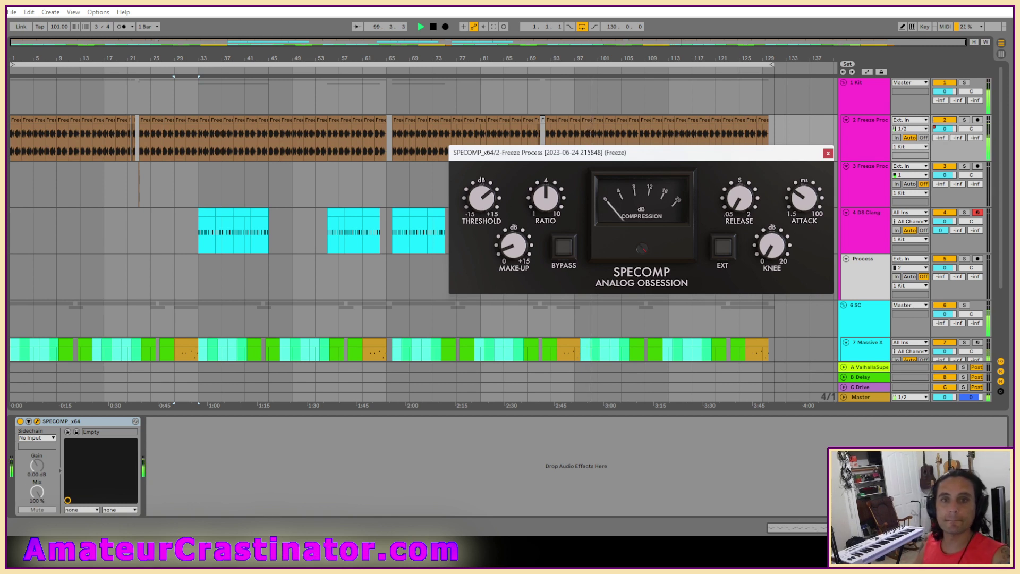
key(ctrl+z)
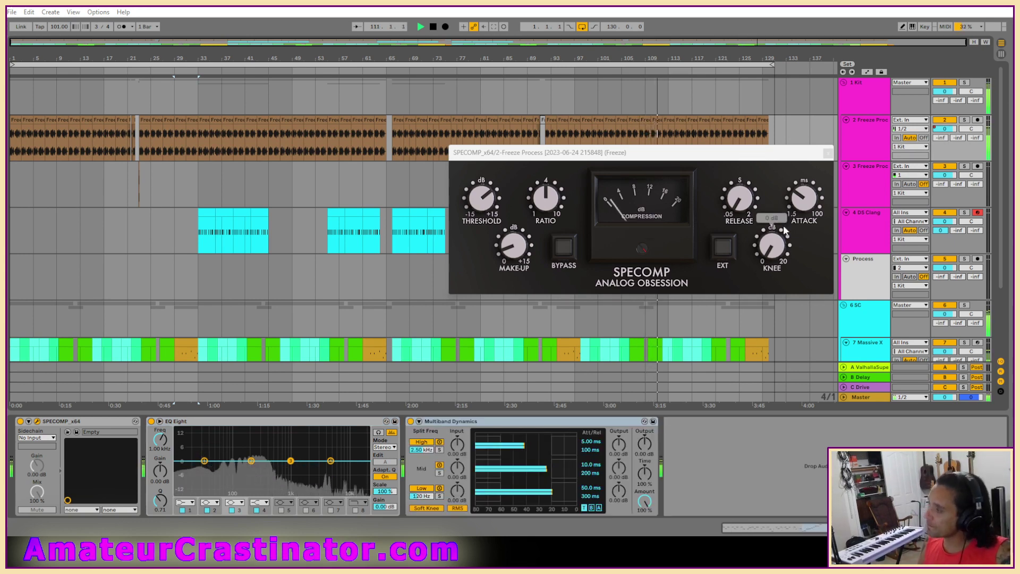
click(828, 152)
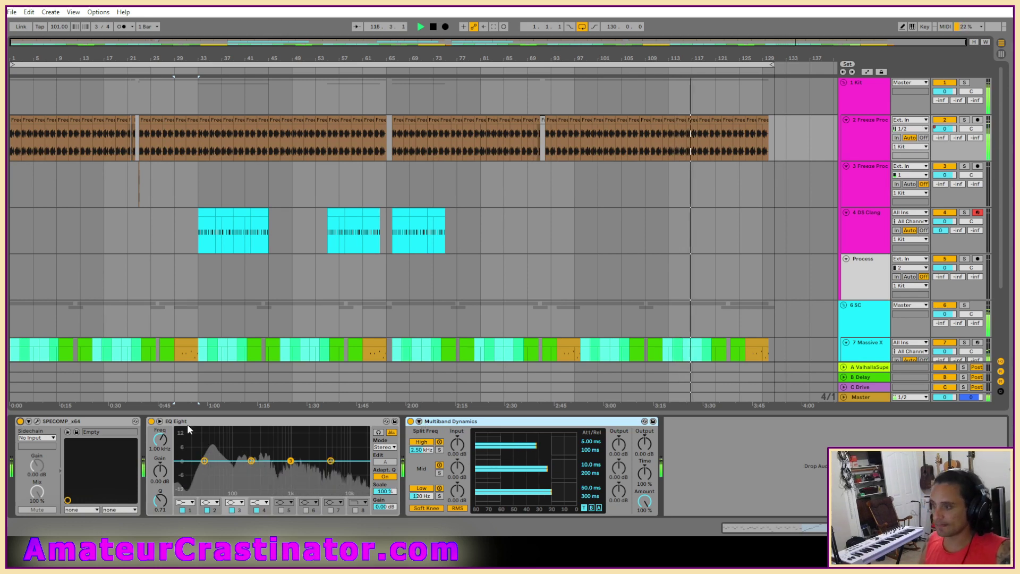
Expand the EQ Eight spectrum, set Multiband Dynamics' split frequencies to 90 Hz and 710 Hz, and switch it to Peak with Soft Knee off.
click(159, 421)
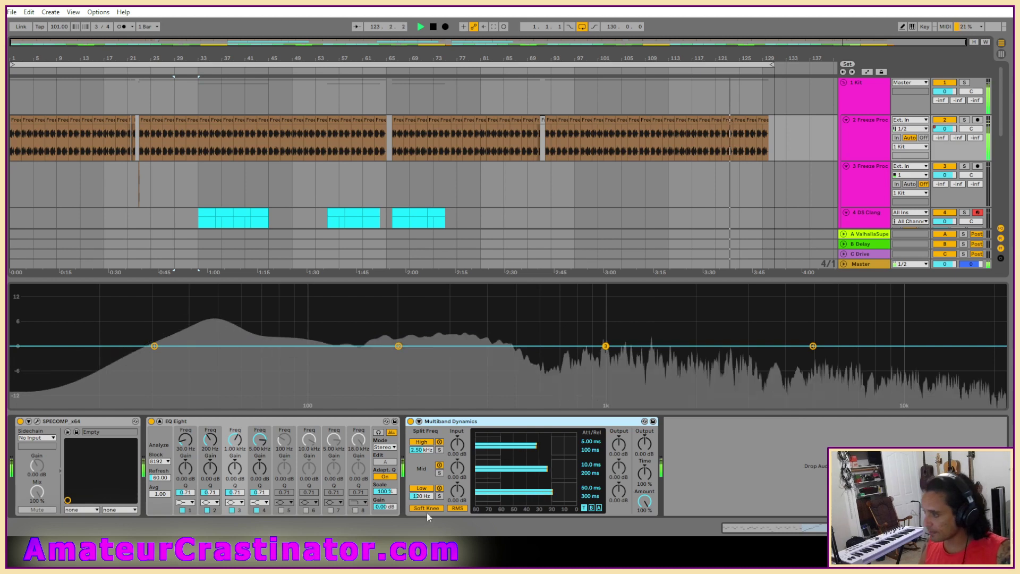
drag(424, 495, 423, 510)
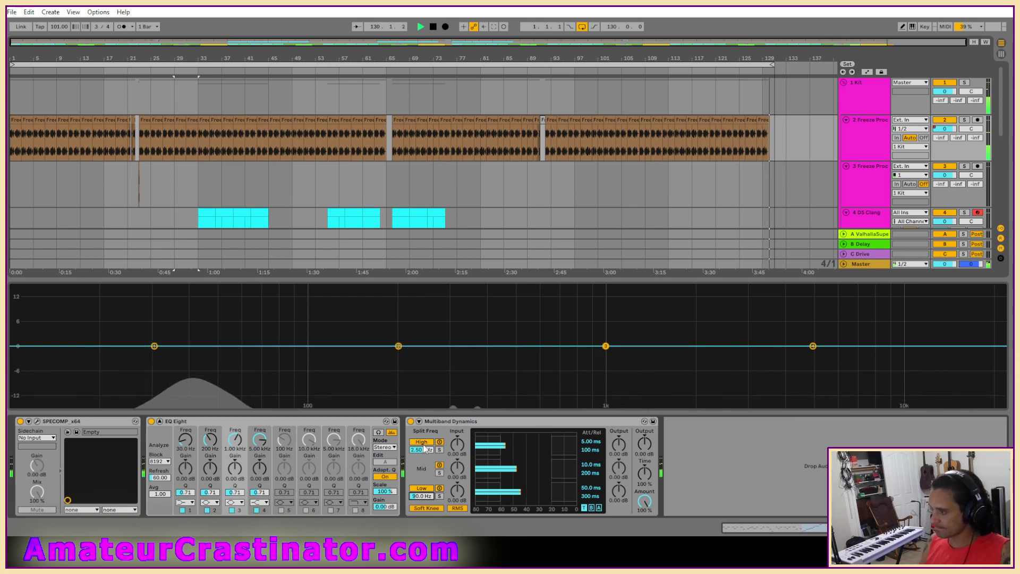
text(710)
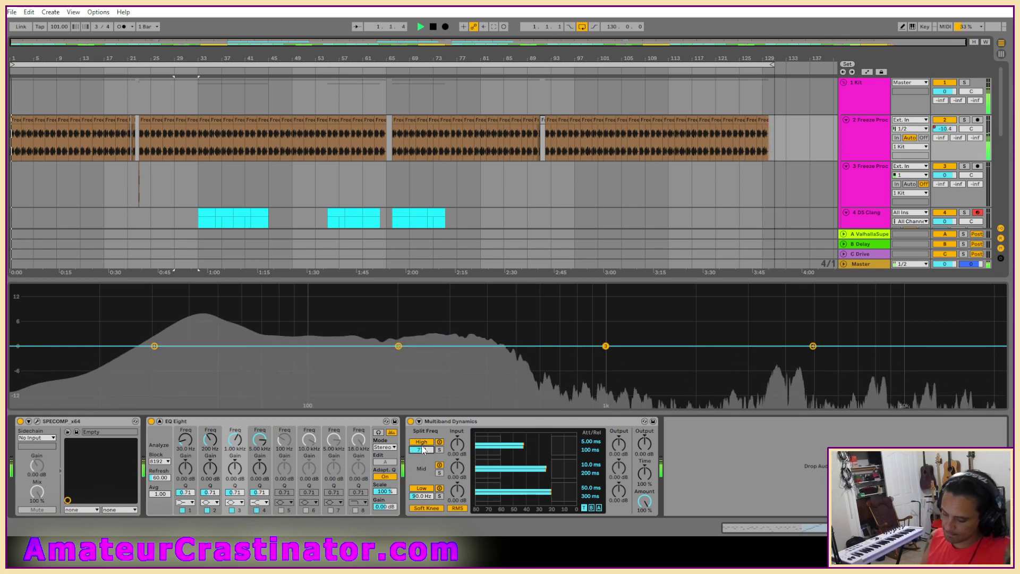
key(Return)
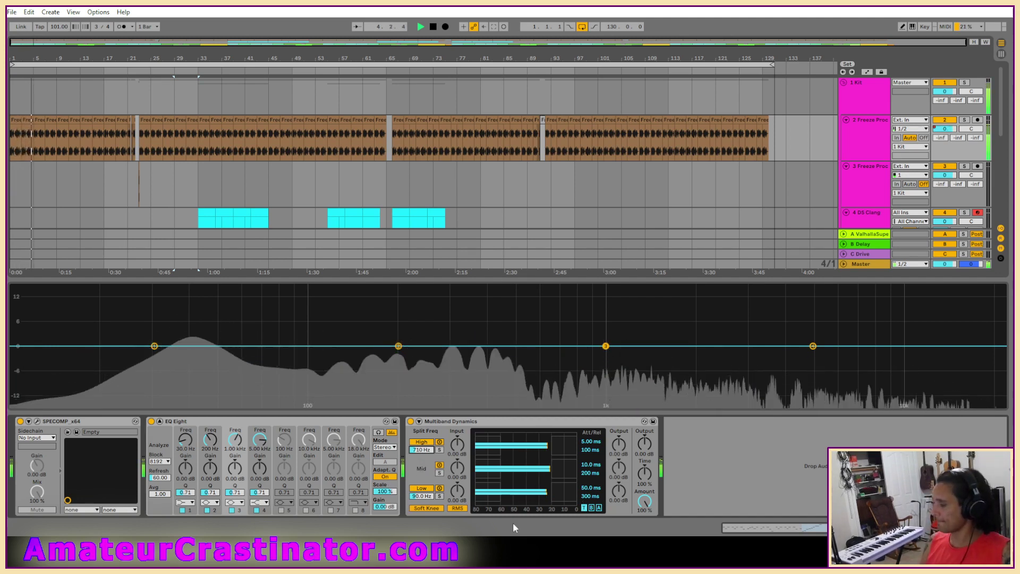
click(435, 510)
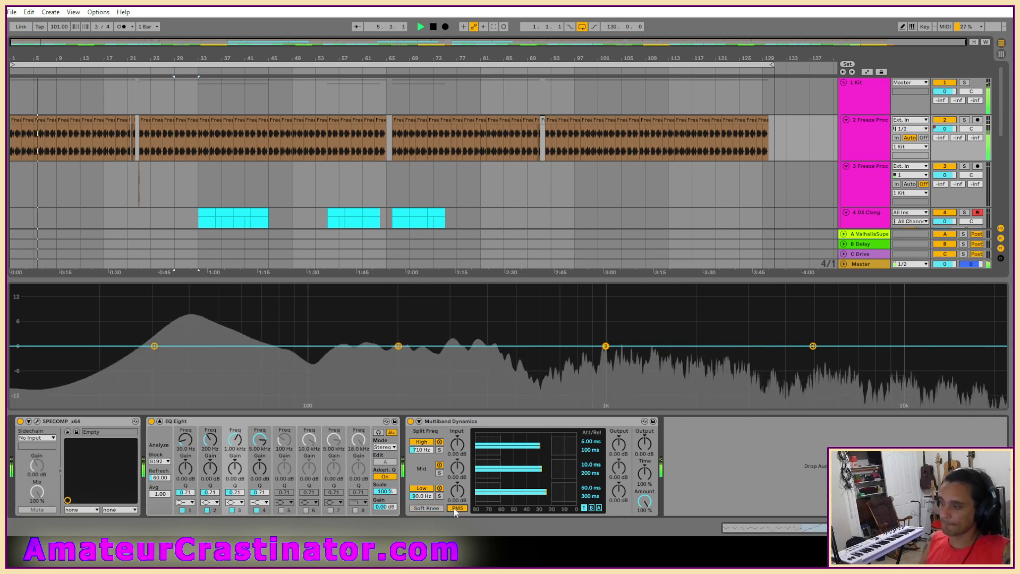
click(456, 508)
In Multiband Dynamics, set the low band's release to 25 ms and the mid band's attack to 35 ms and release to 30 ms.
click(588, 498)
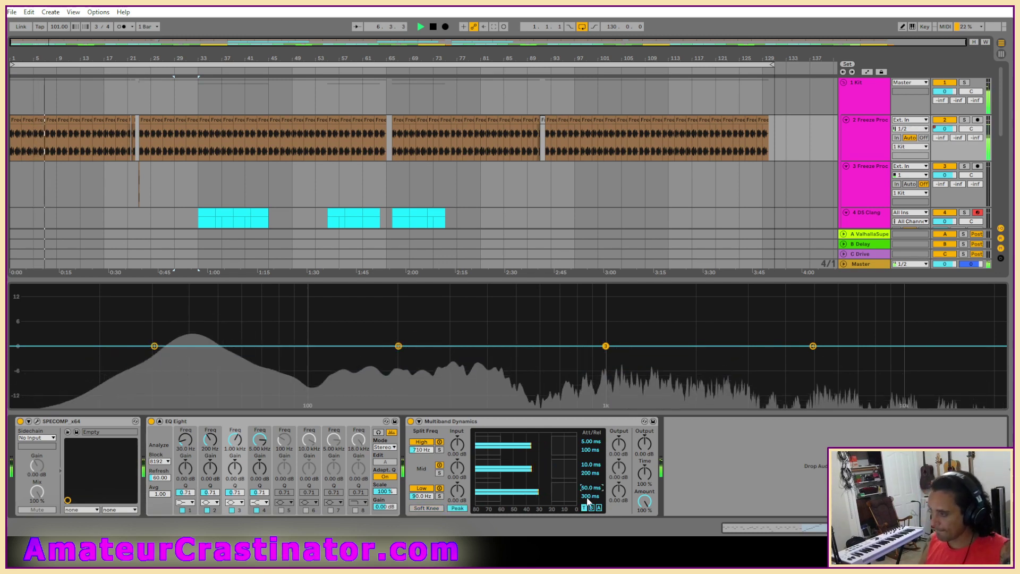
text(25)
key(Return)
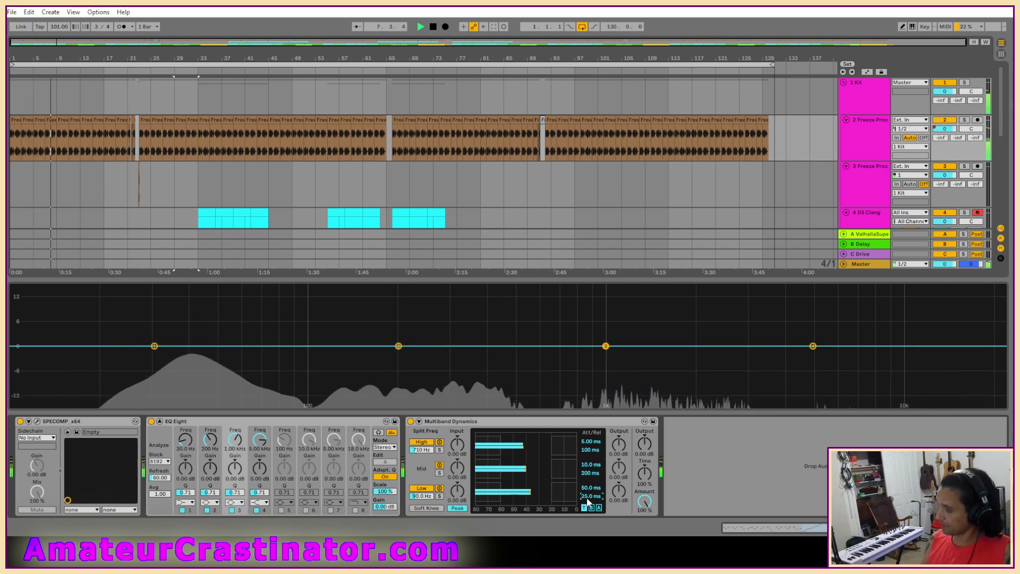
drag(584, 467, 583, 464)
text(35)
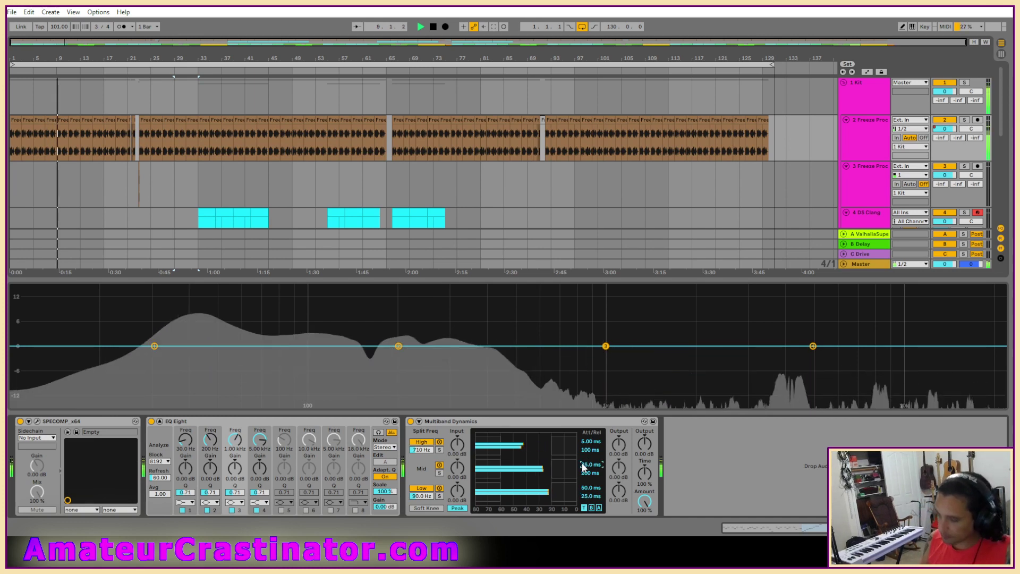
key(Return)
click(587, 473)
text(30)
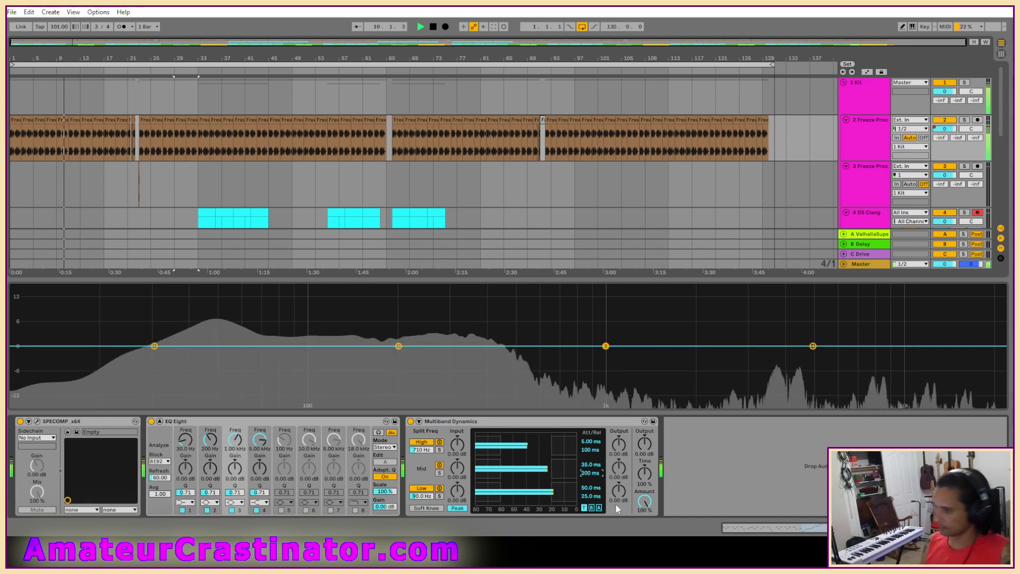
key(Return)
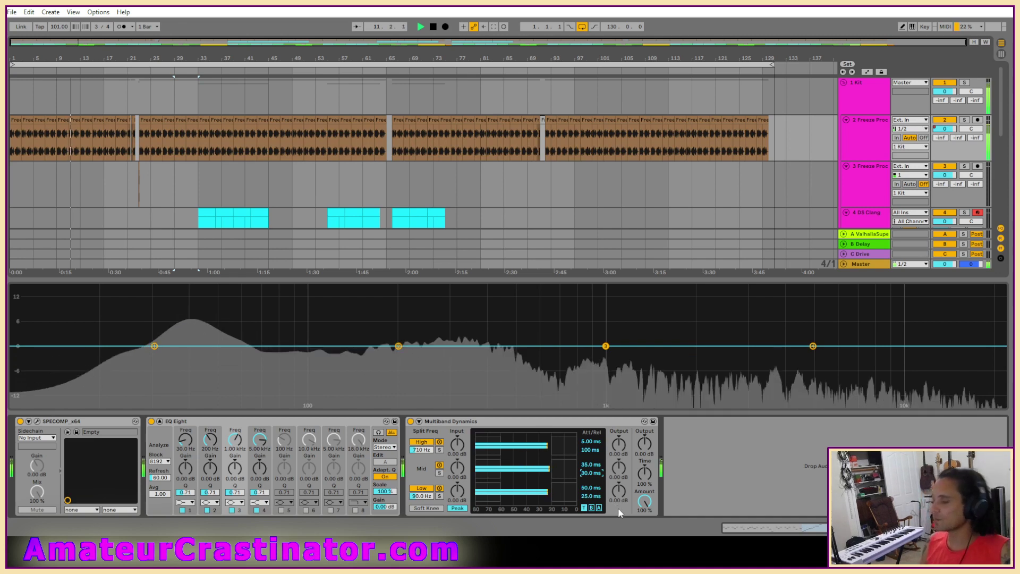
Set Multiband Dynamics' Above ratios to 1:2.00 for the low and mid bands and 1:1.60 for the high band.
click(599, 508)
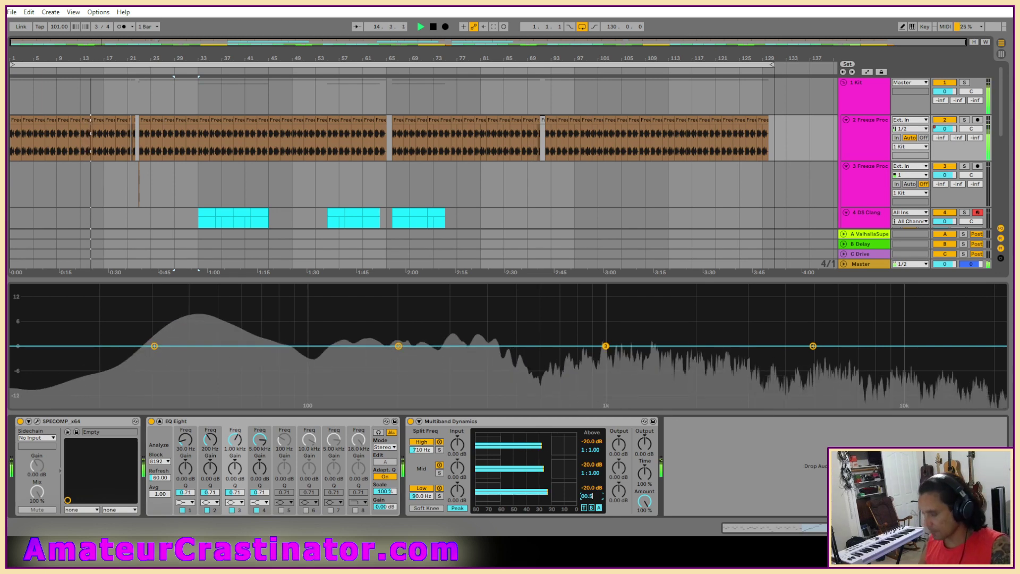
click(590, 473)
text(2)
key(Return)
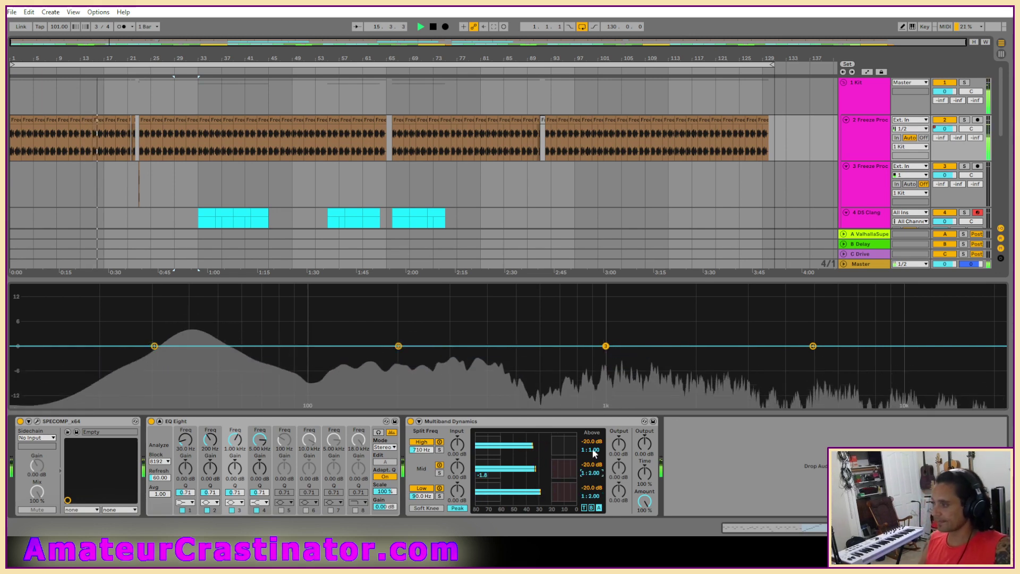
click(594, 449)
text(0.)
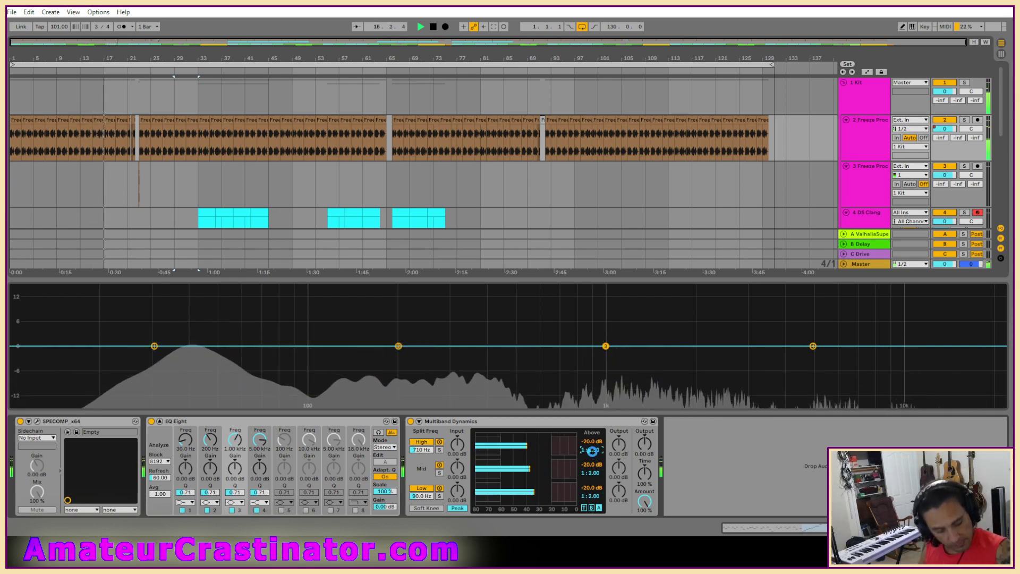
text(5)
key(Return)
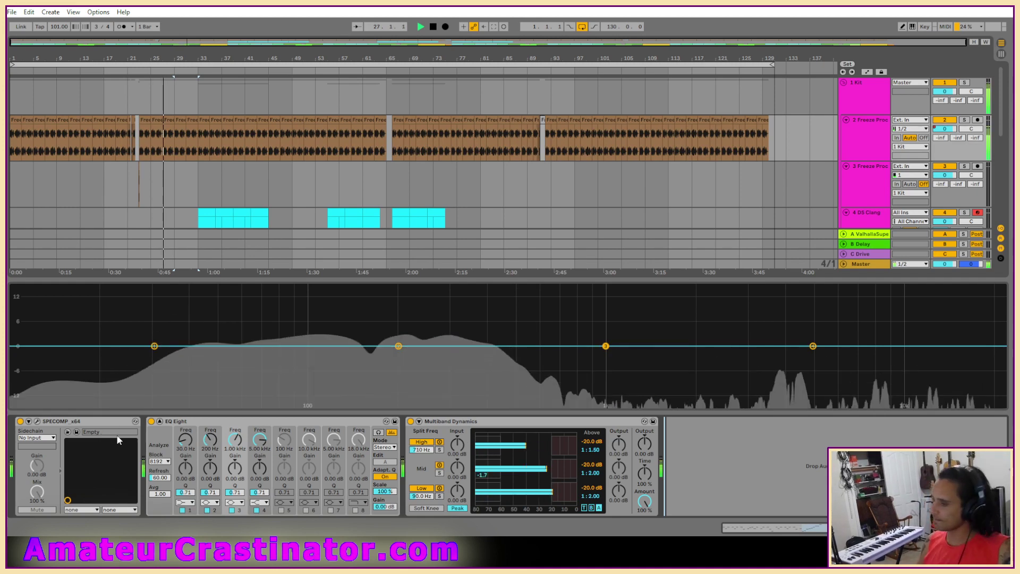
Collapse the expanded EQ Eight display and raise Multiband Dynamics' low band input to 5.91 dB.
click(160, 421)
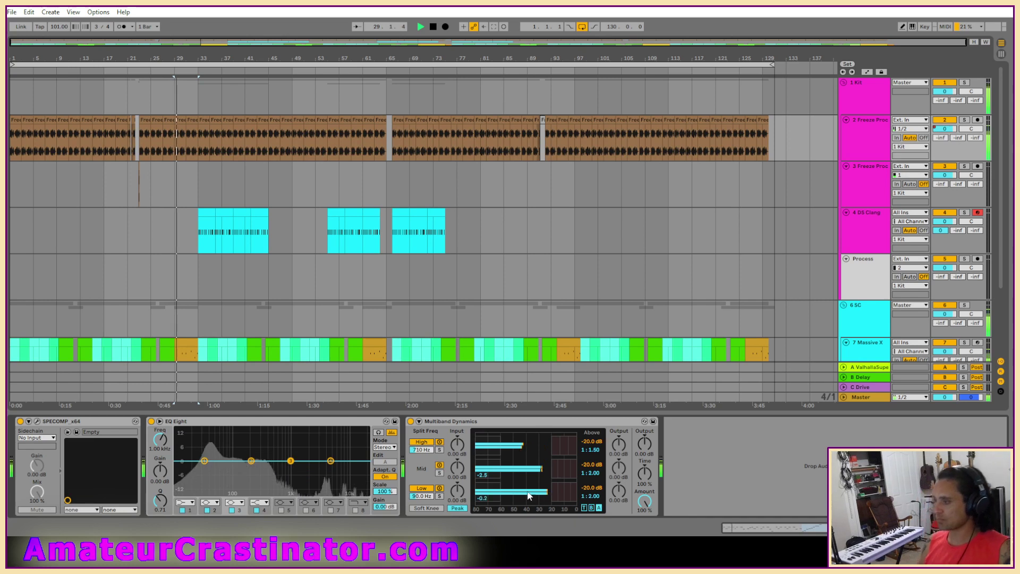
drag(458, 491, 458, 479)
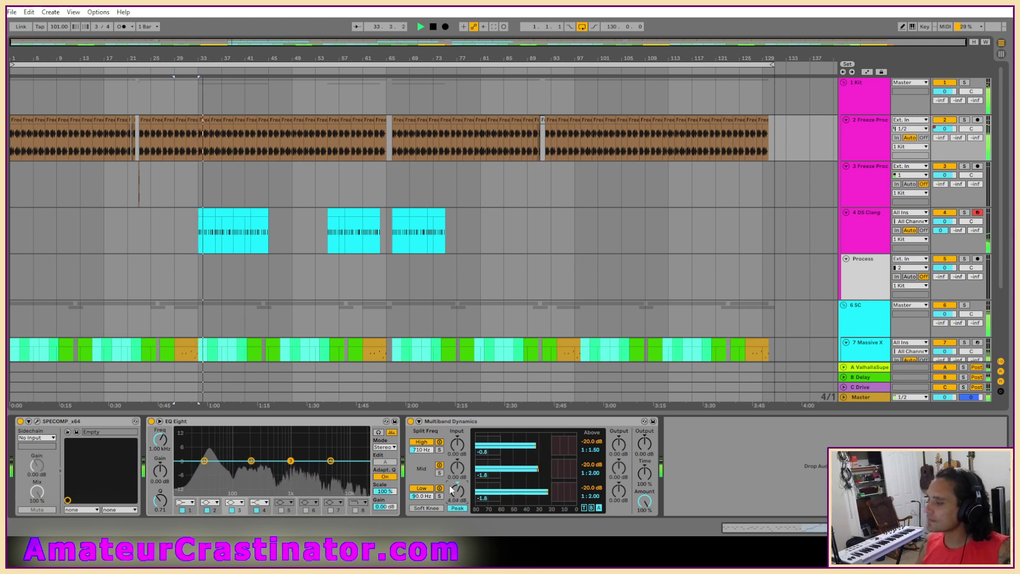
drag(458, 491, 458, 492)
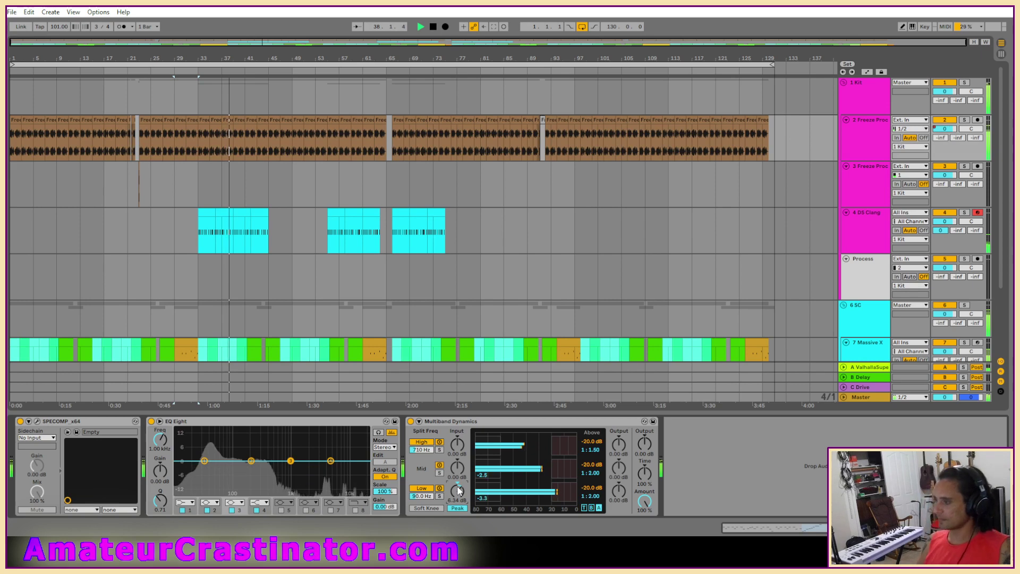
drag(458, 490, 459, 491)
Raise the 2 Freeze Process track's Multiband Dynamics inputs to 0.33 dB for the mid band and 1.20 dB for the high band.
scroll(362, 263, down, 5)
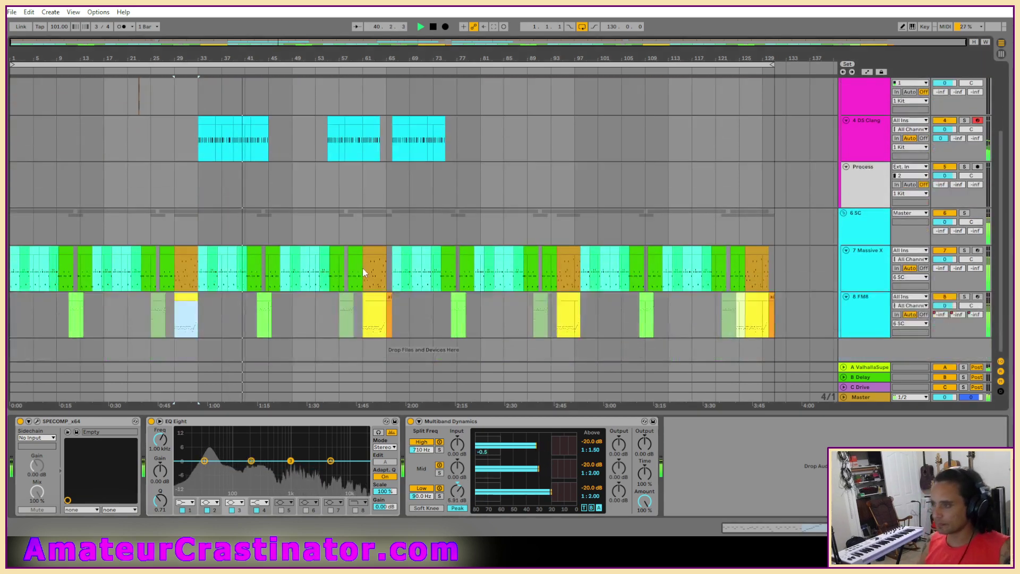
scroll(588, 221, up, 2)
scroll(589, 222, up, 2)
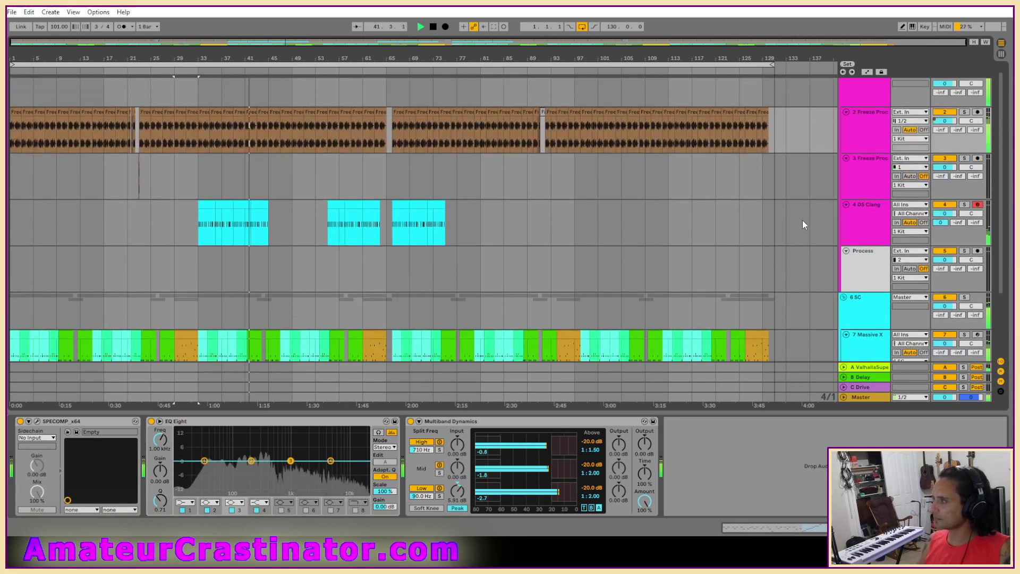
click(872, 224)
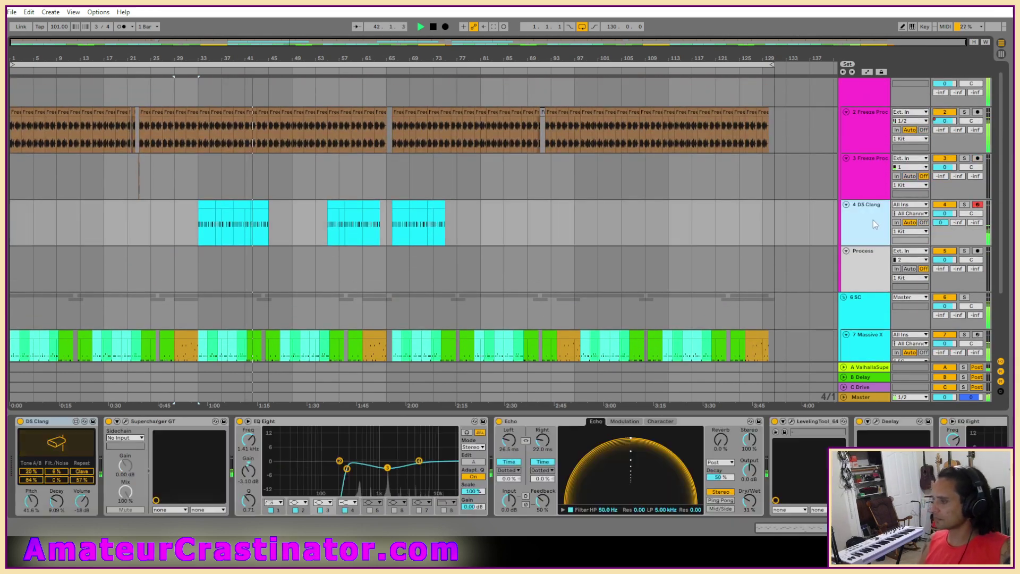
click(875, 123)
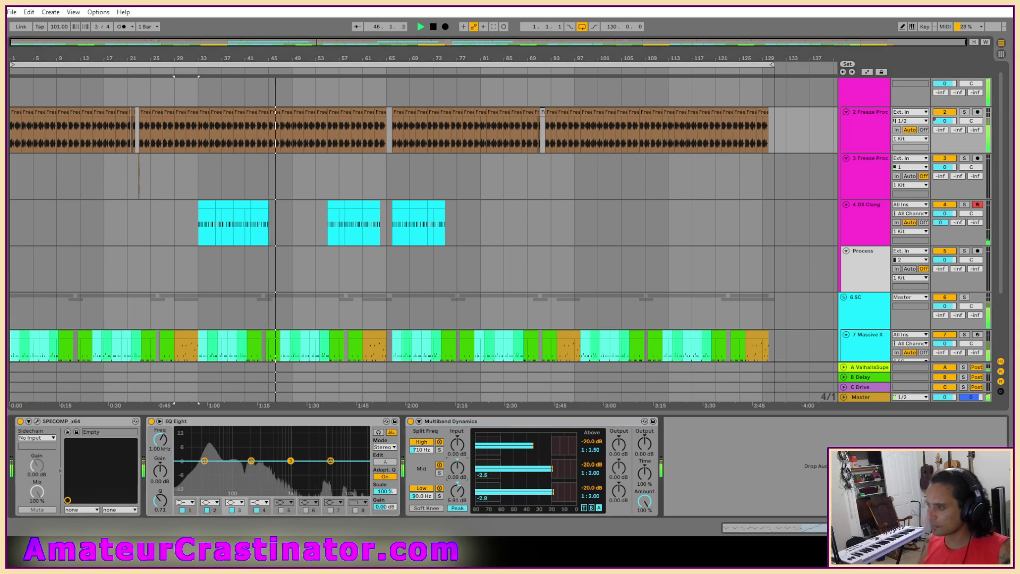
drag(456, 469, 455, 465)
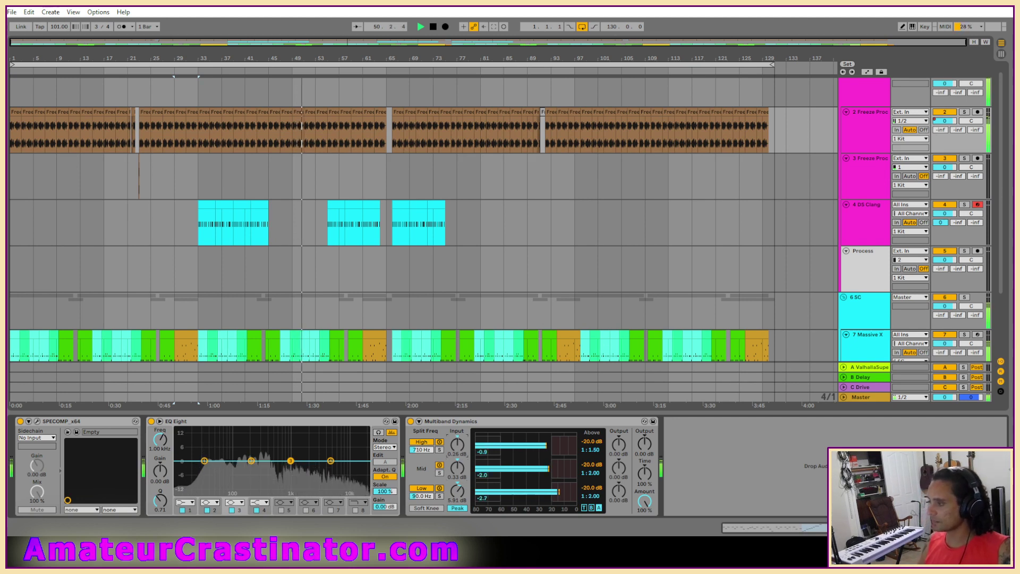
drag(457, 445, 457, 443)
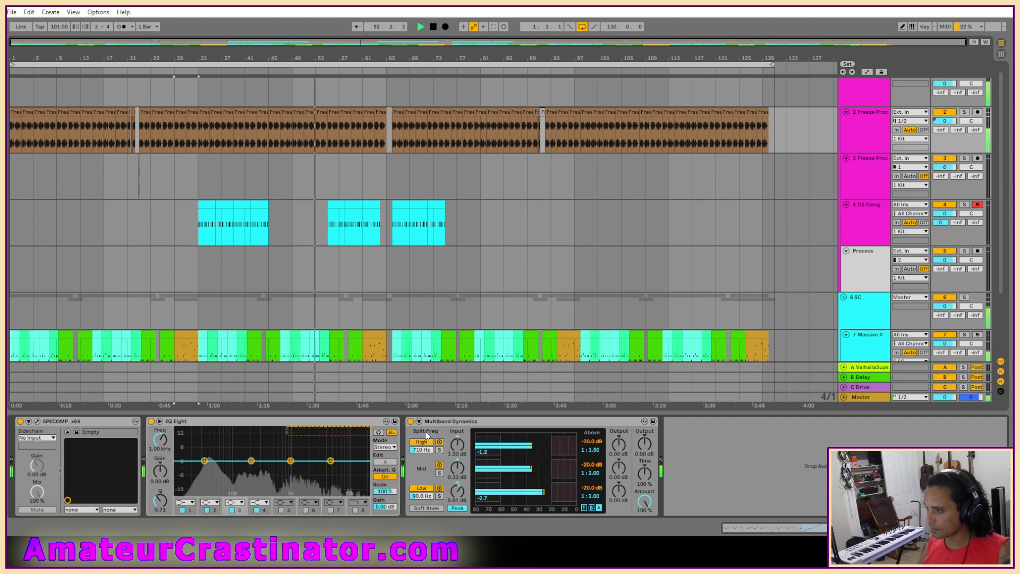
Move EQ Eight after Multiband Dynamics on the 2 Freeze Process track and compare the sound with Multiband Dynamics bypassed and enabled.
drag(330, 422, 694, 489)
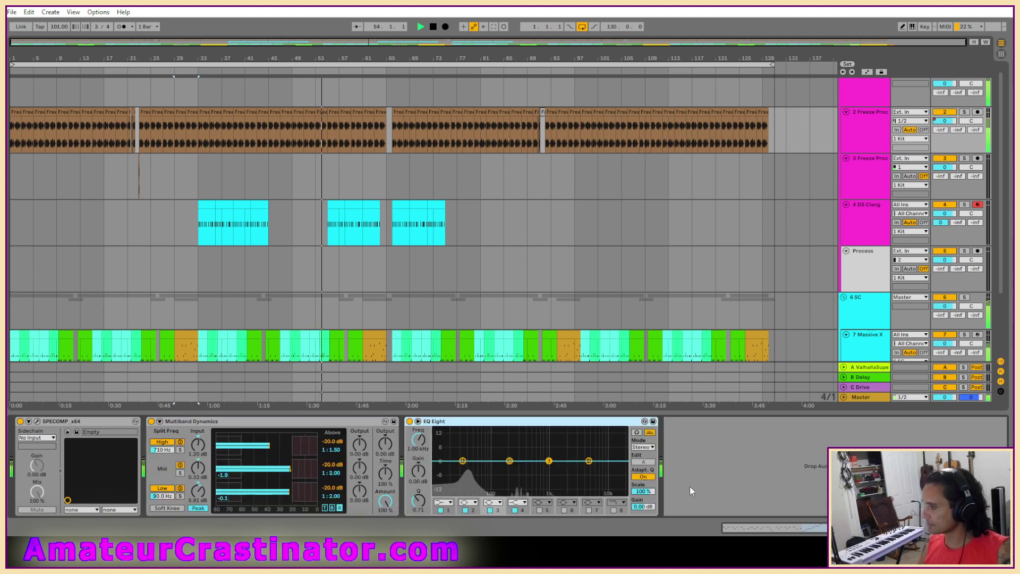
click(151, 422)
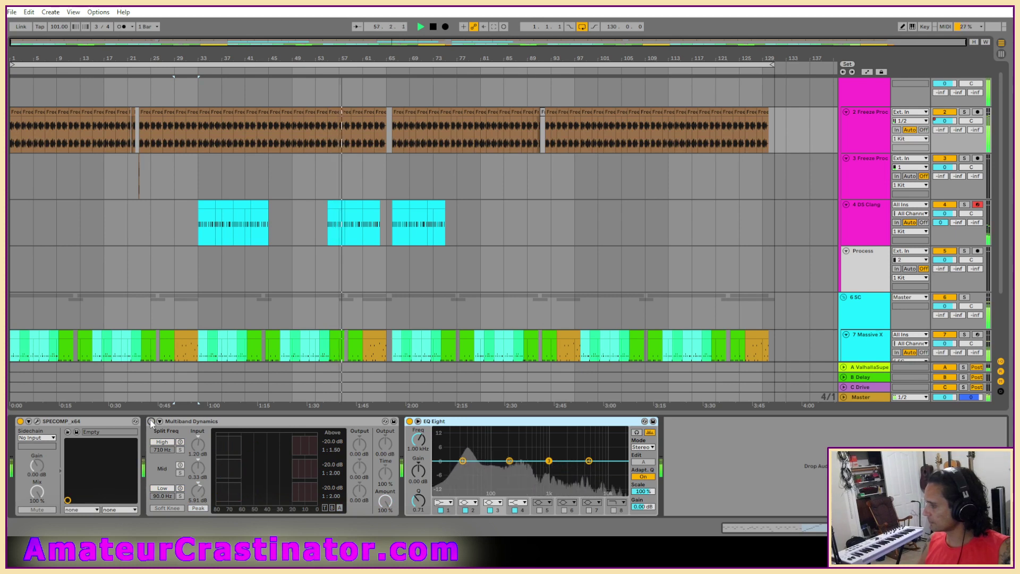
click(152, 421)
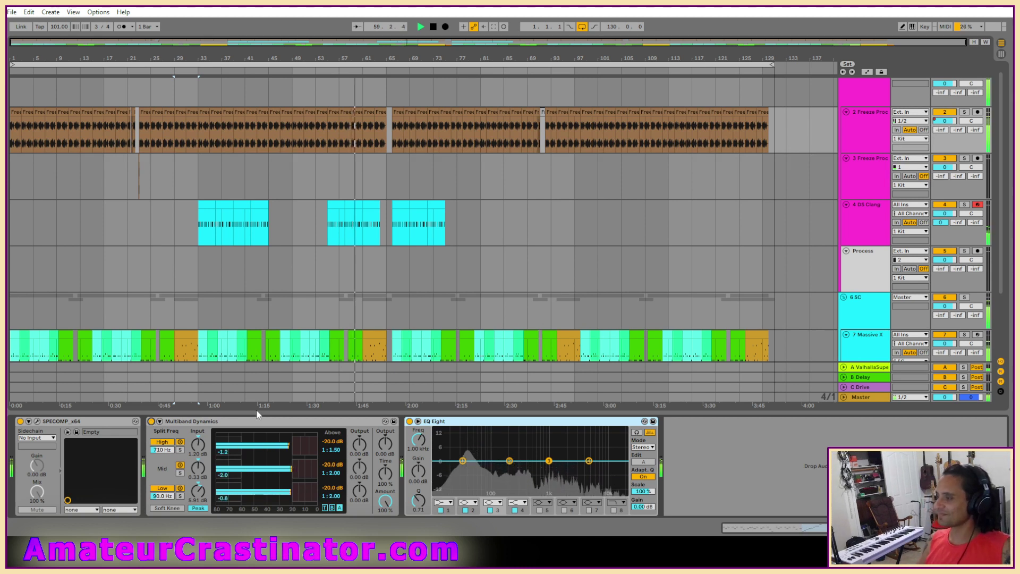
click(152, 422)
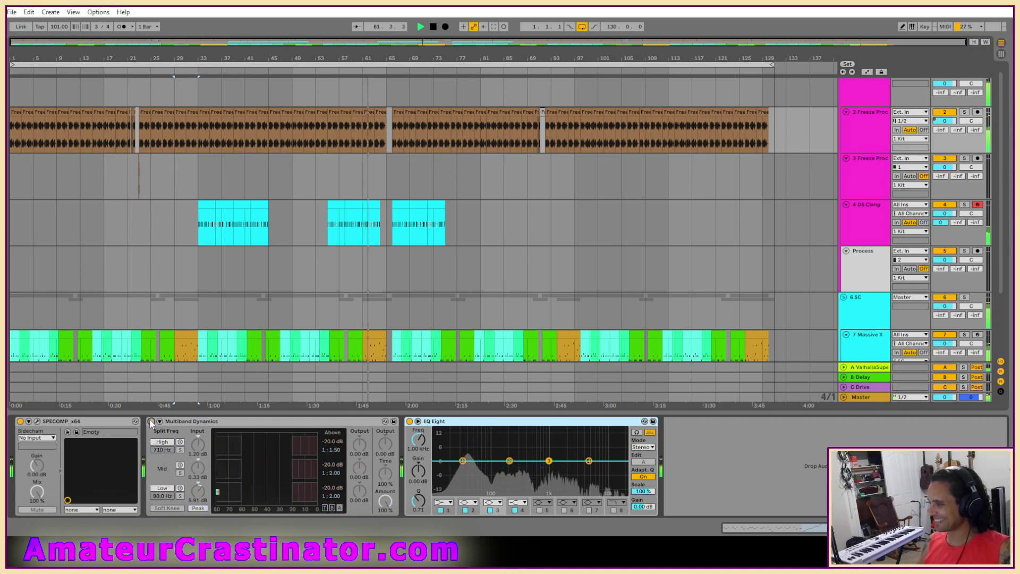
click(151, 421)
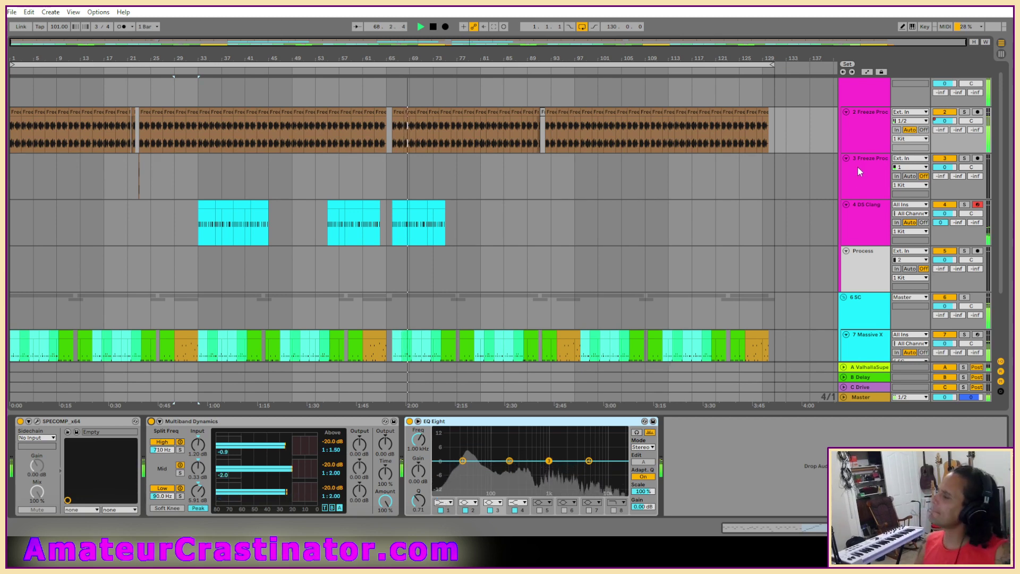
Examine the device chains of the 1 Kit and 6 SC groups and look over the arrangement's tracks during playback.
click(863, 97)
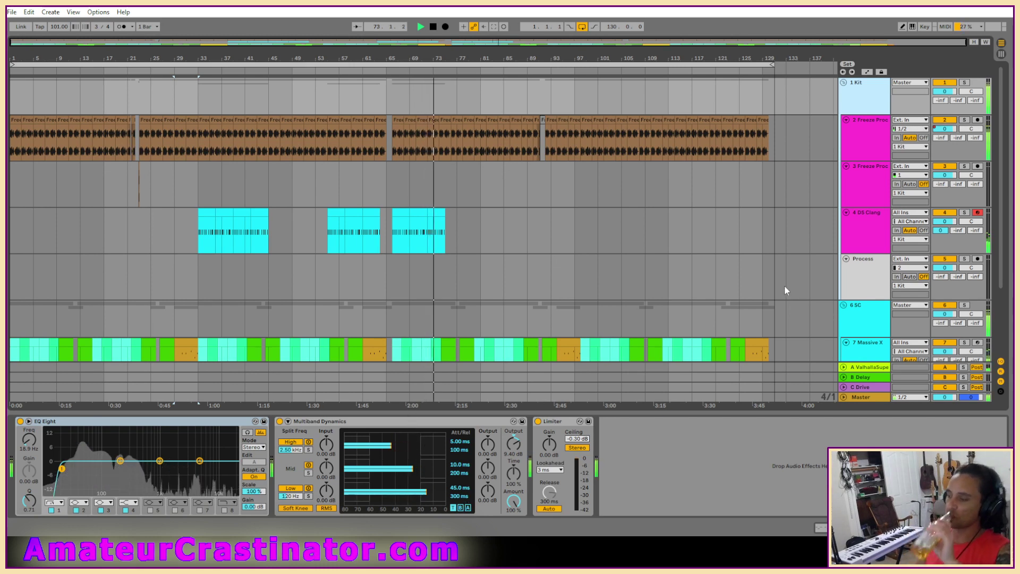
click(864, 317)
scroll(860, 321, down, 3)
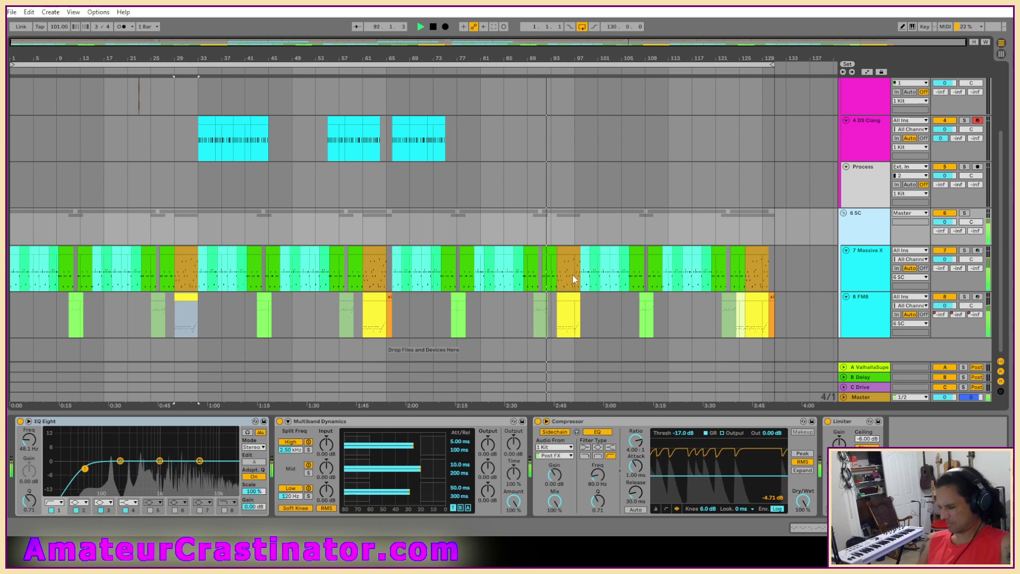
scroll(580, 242, up, 2)
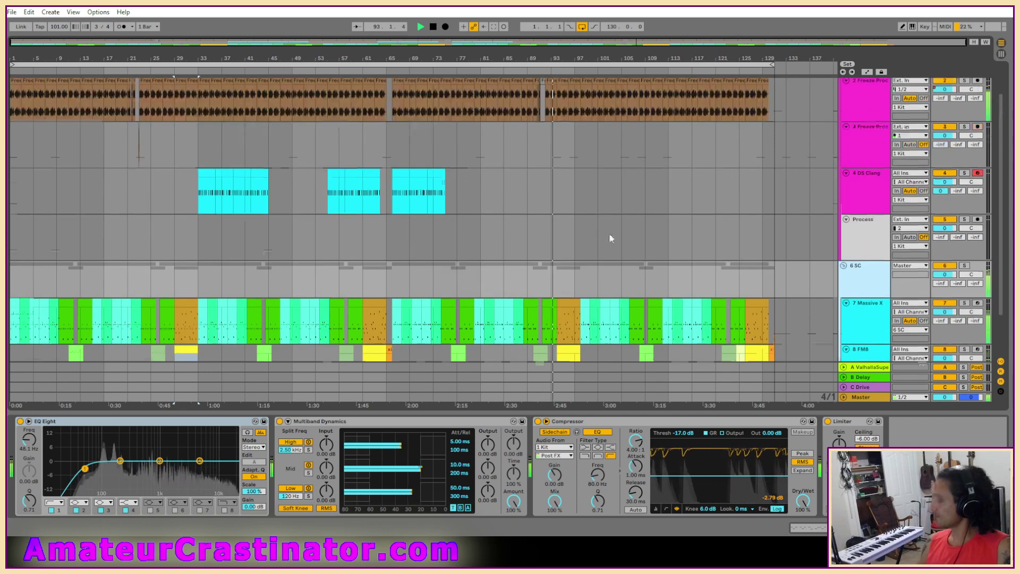
scroll(609, 232, down, 2)
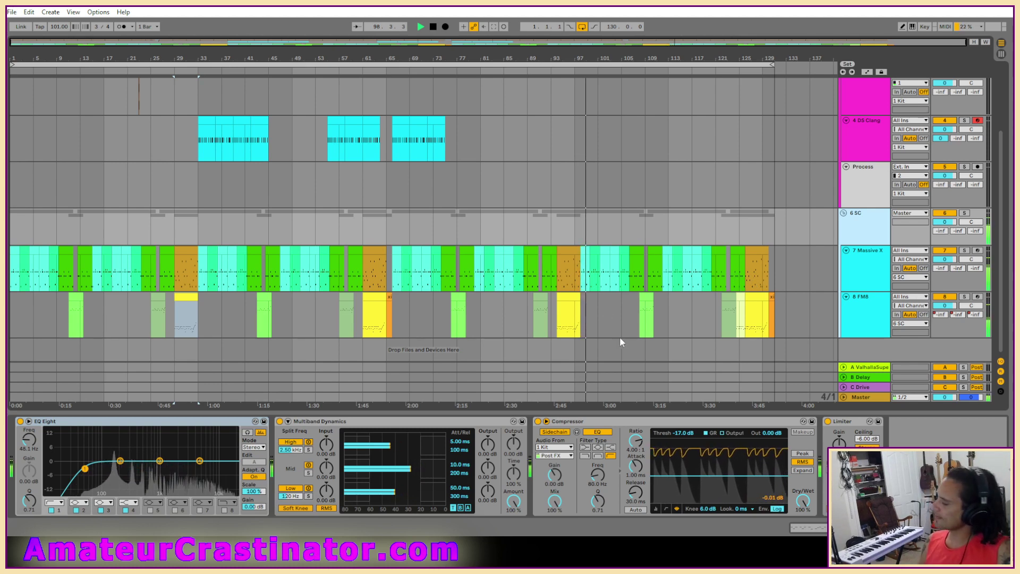
scroll(617, 338, up, 2)
scroll(623, 329, right, 3)
scroll(623, 330, right, 2)
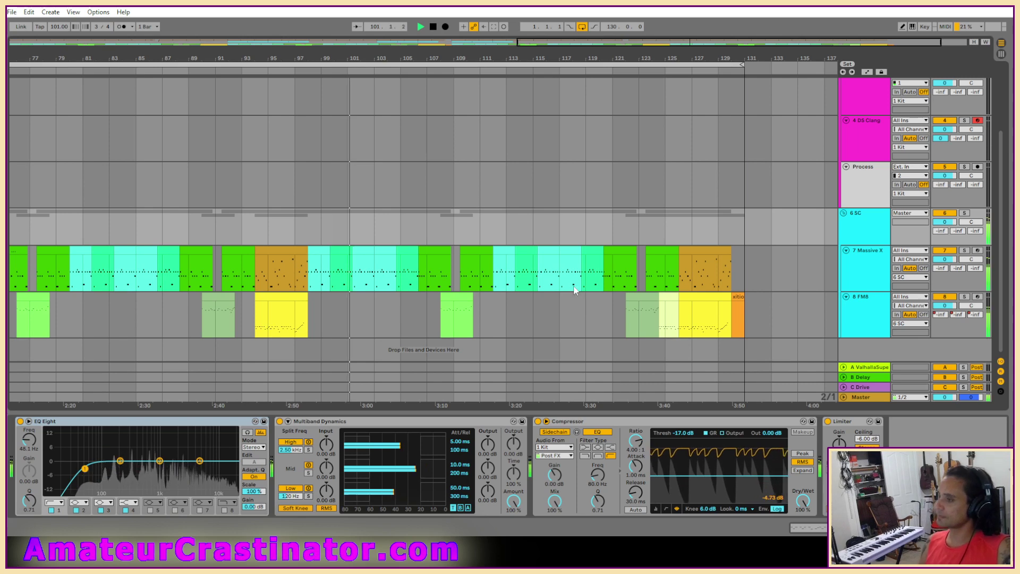
scroll(502, 292, down, 2)
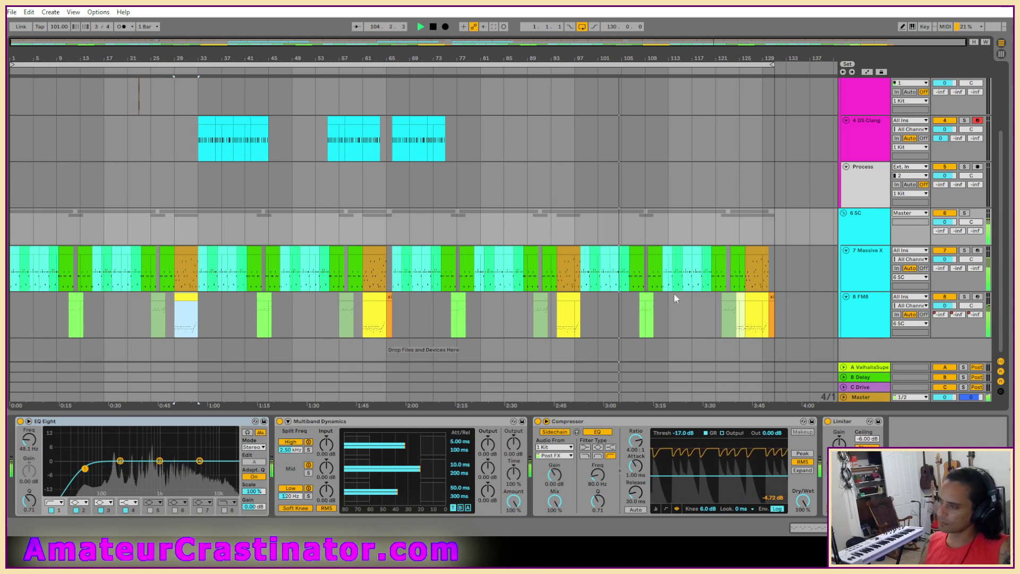
scroll(738, 178, up, 3)
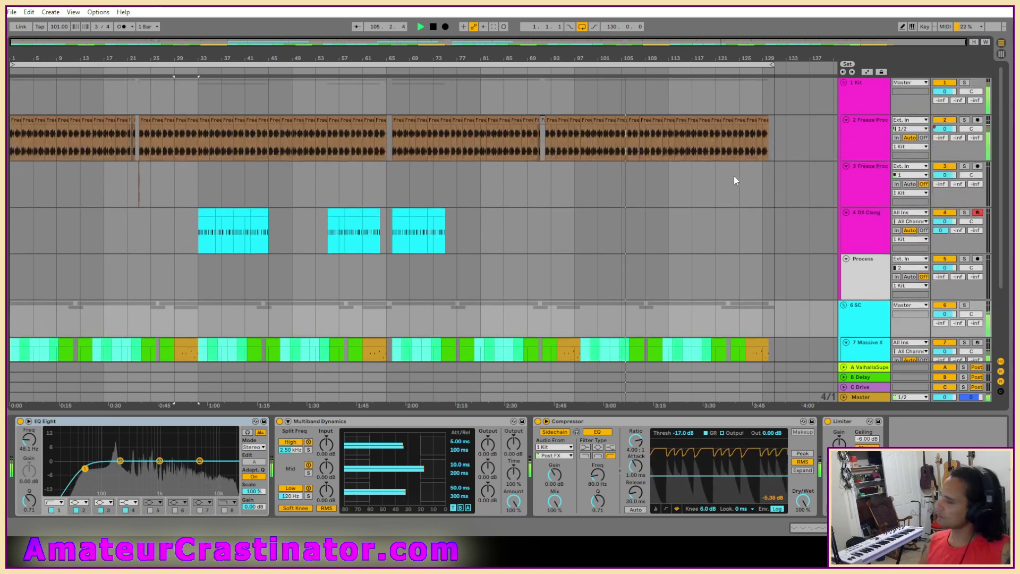
scroll(731, 177, down, 2)
scroll(727, 178, down, 2)
scroll(725, 173, up, 3)
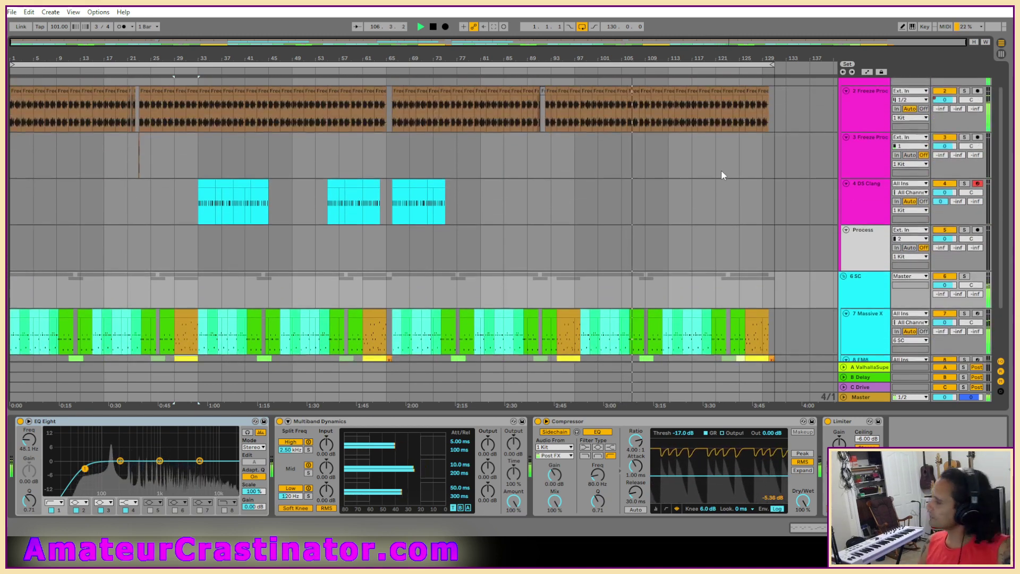
scroll(712, 172, down, 2)
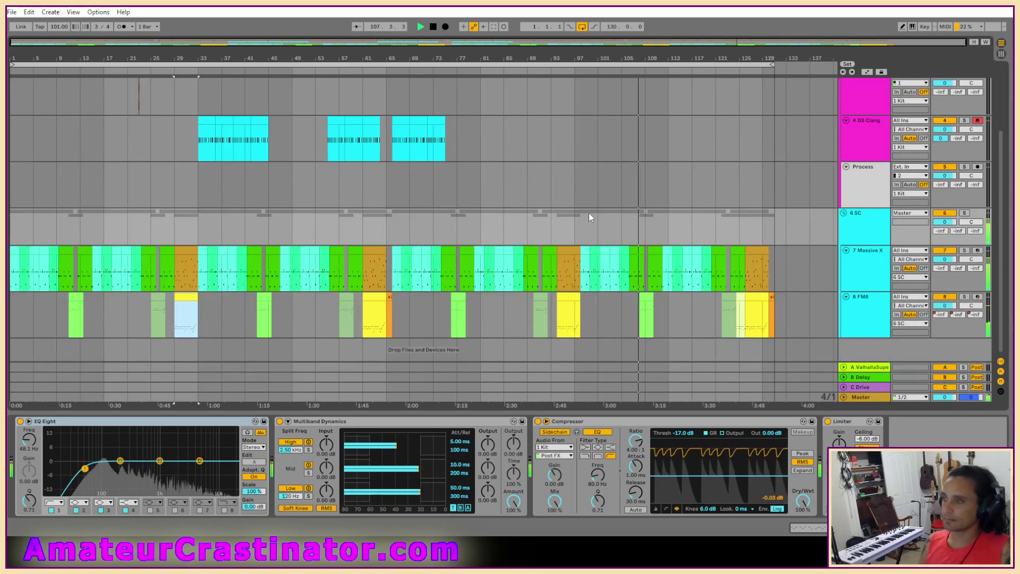
scroll(580, 218, up, 2)
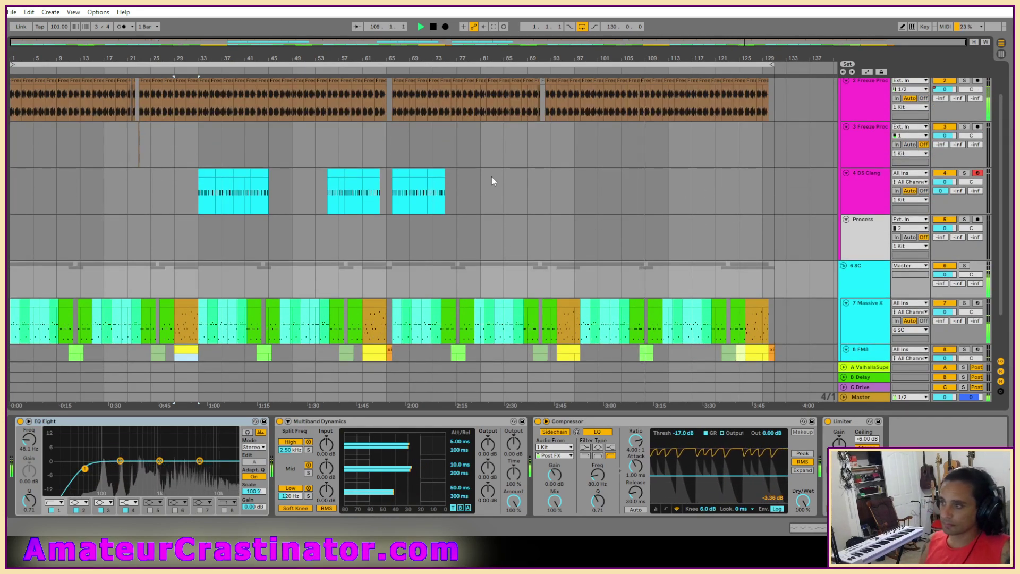
scroll(882, 120, up, 1)
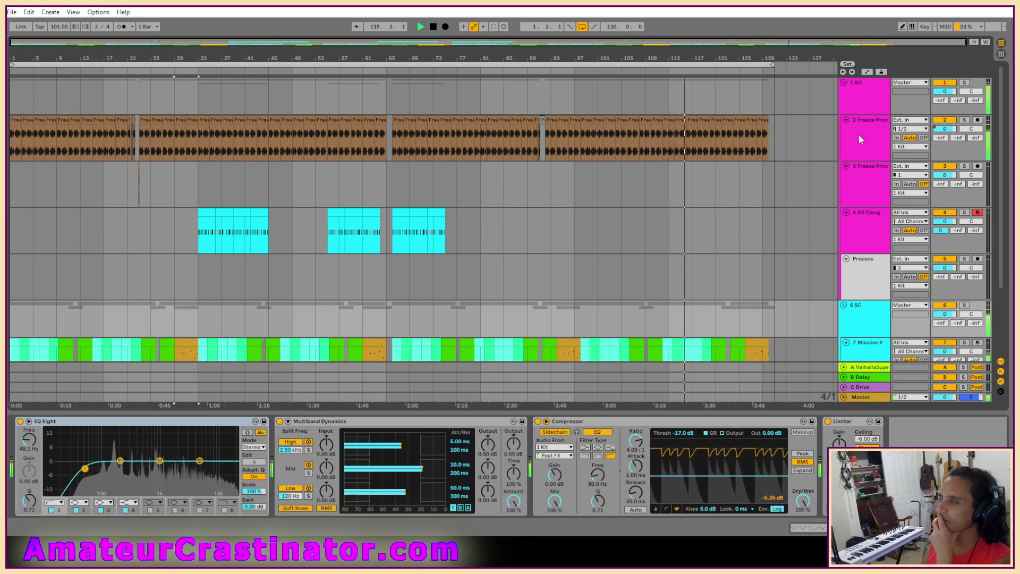
Insert an audio track below 2 Freeze Process and move the Freeze clips from bars 1 to 21 onto it.
click(859, 135)
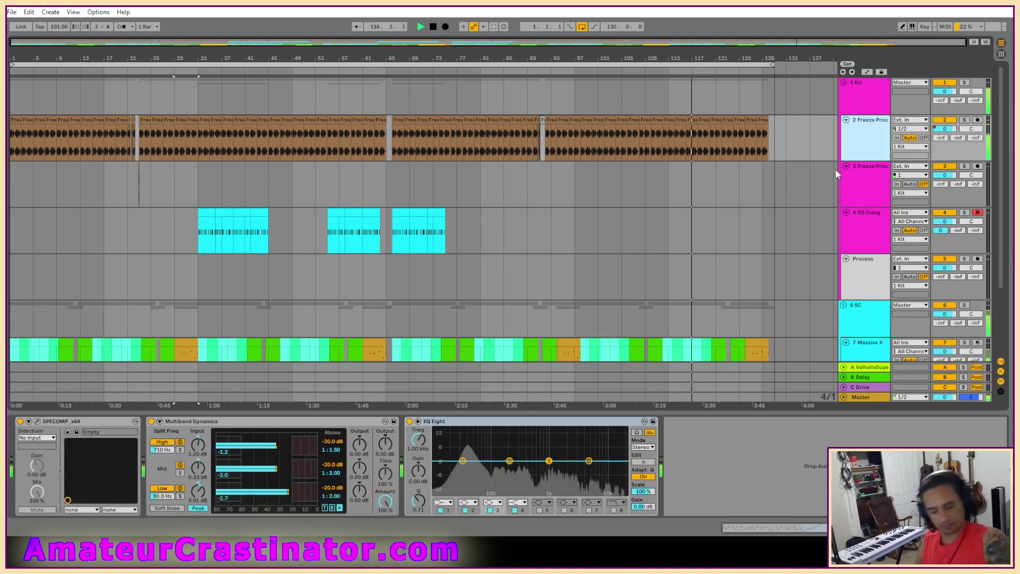
key(ctrl+t)
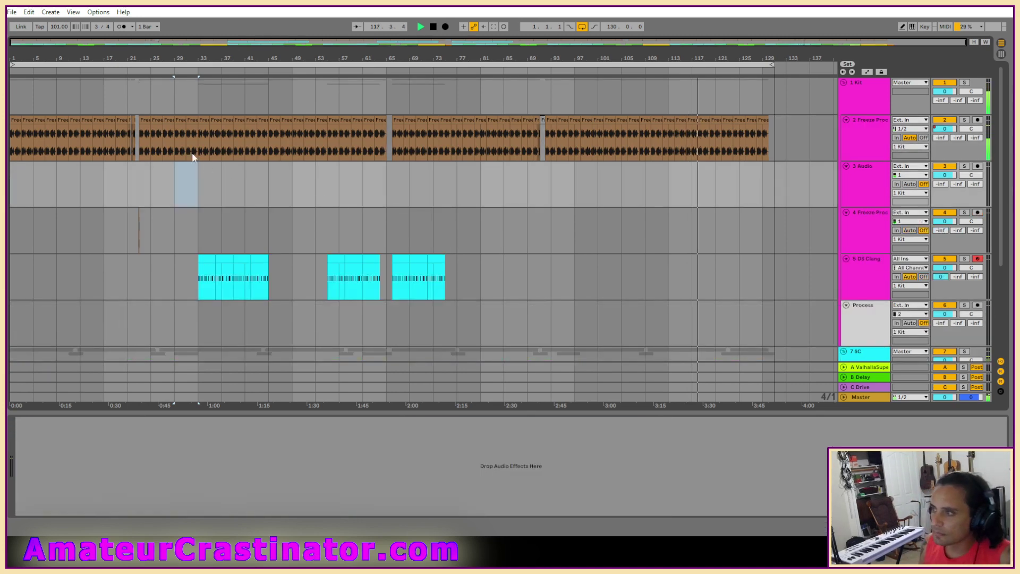
click(119, 118)
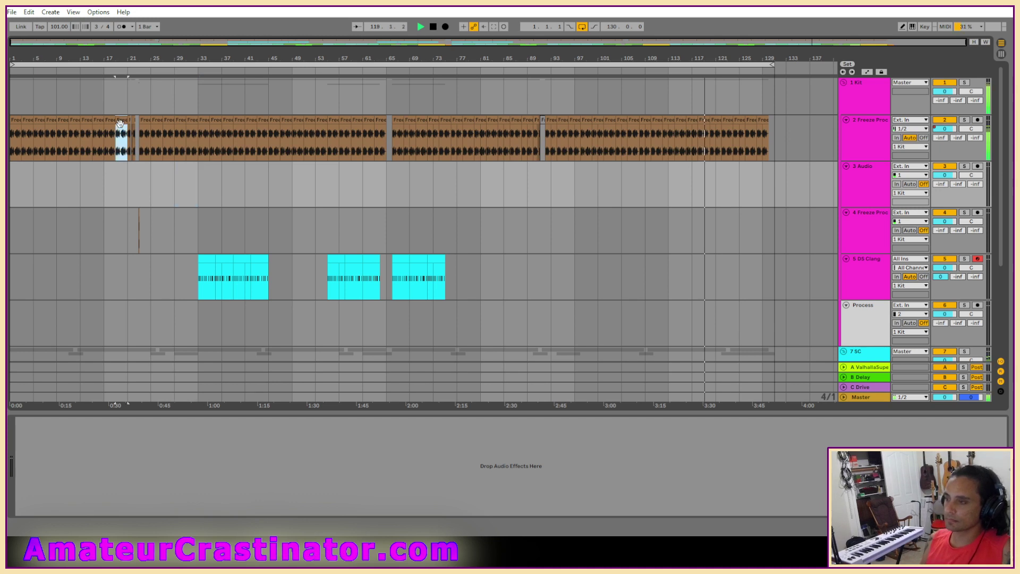
shift+click(16, 120)
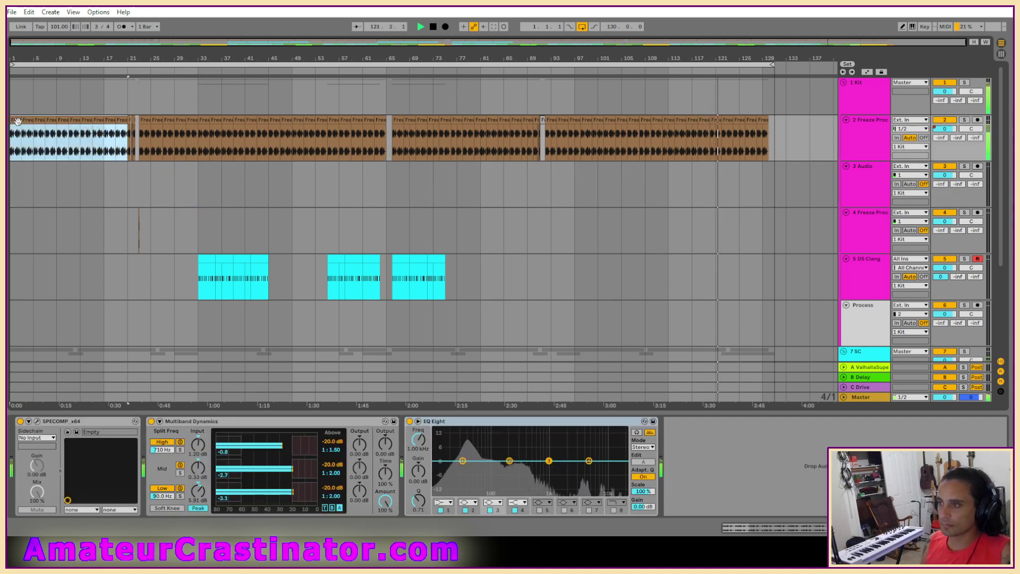
drag(17, 122, 11, 164)
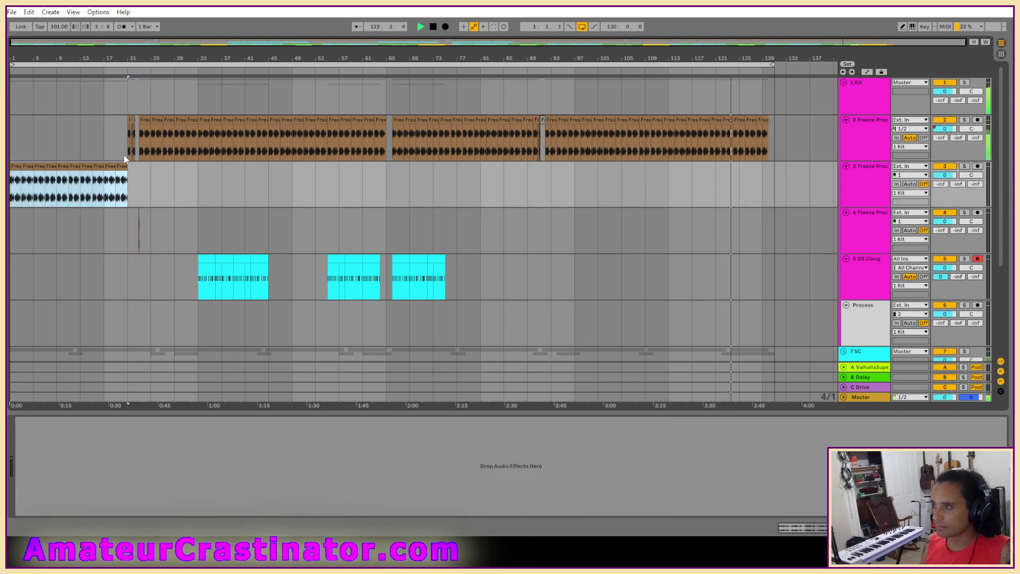
Copy the 2 Freeze Process track's SPECOMP, Multiband Dynamics and EQ Eight devices to the new audio track.
drag(125, 159, 105, 157)
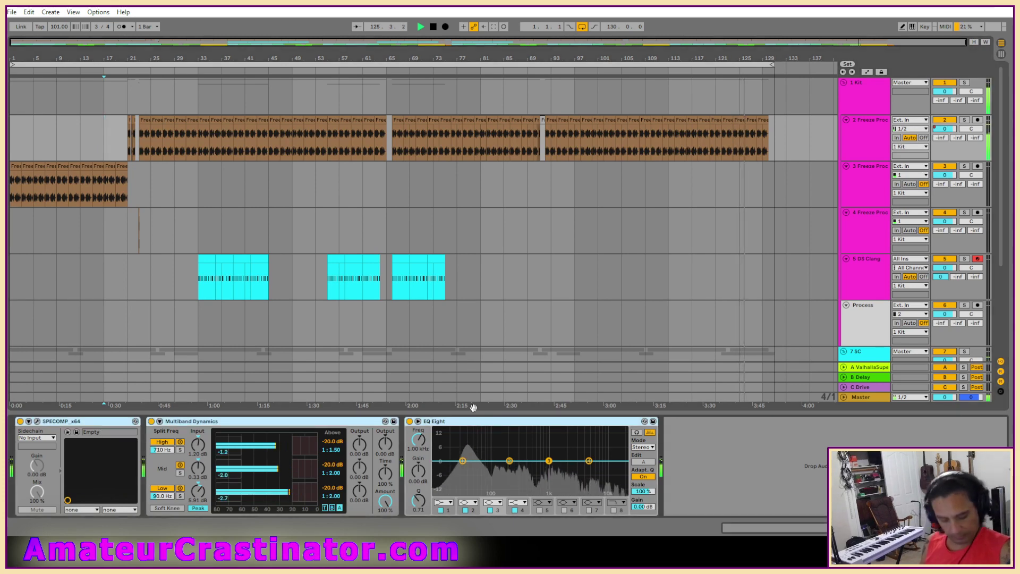
click(879, 182)
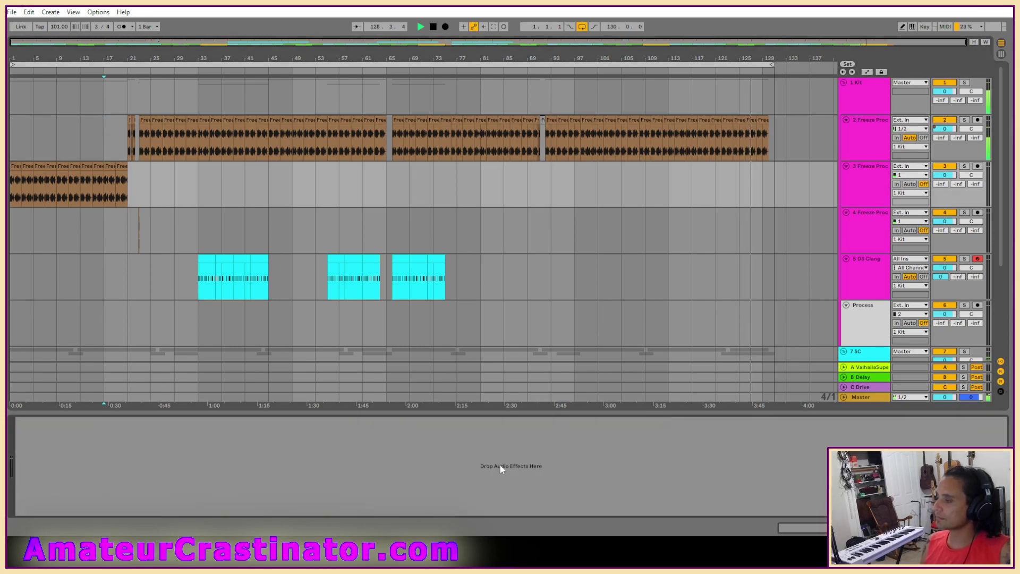
key(ctrl+v)
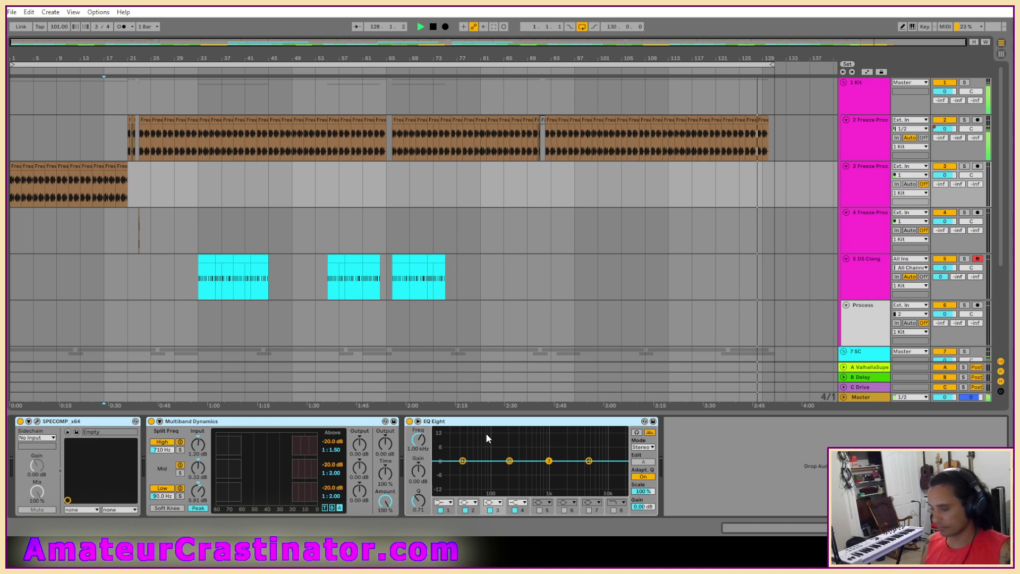
Group the copied devices into an Audio Effect Rack, rename it Match2 and fold the rack.
key(ctrl+g)
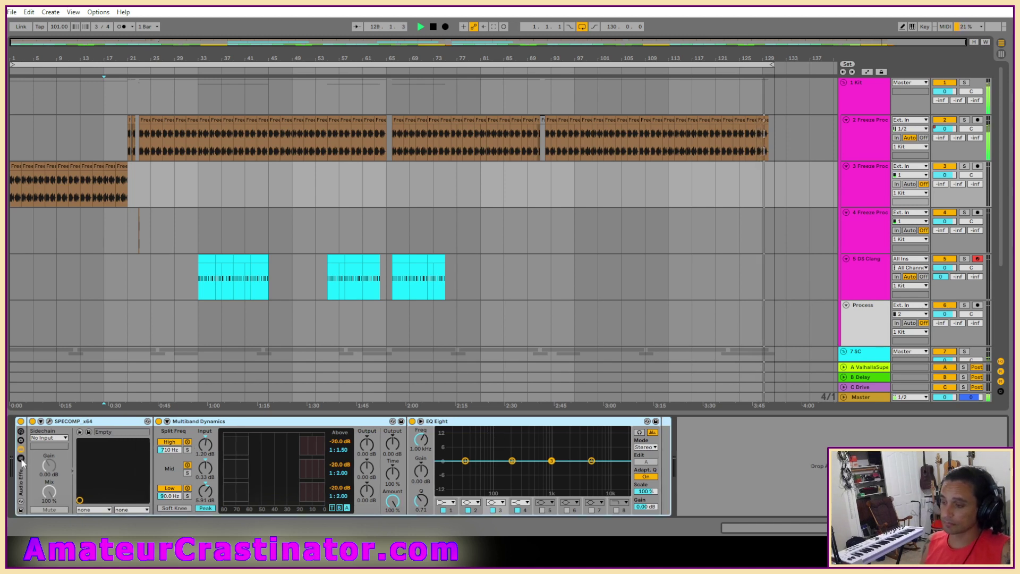
click(22, 458)
key(ctrl+r)
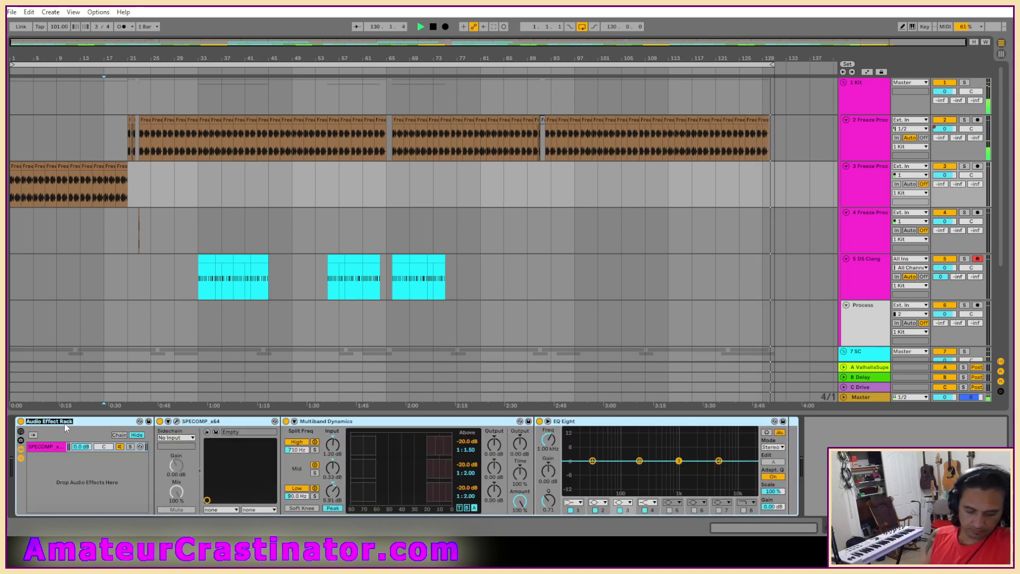
text(Match2)
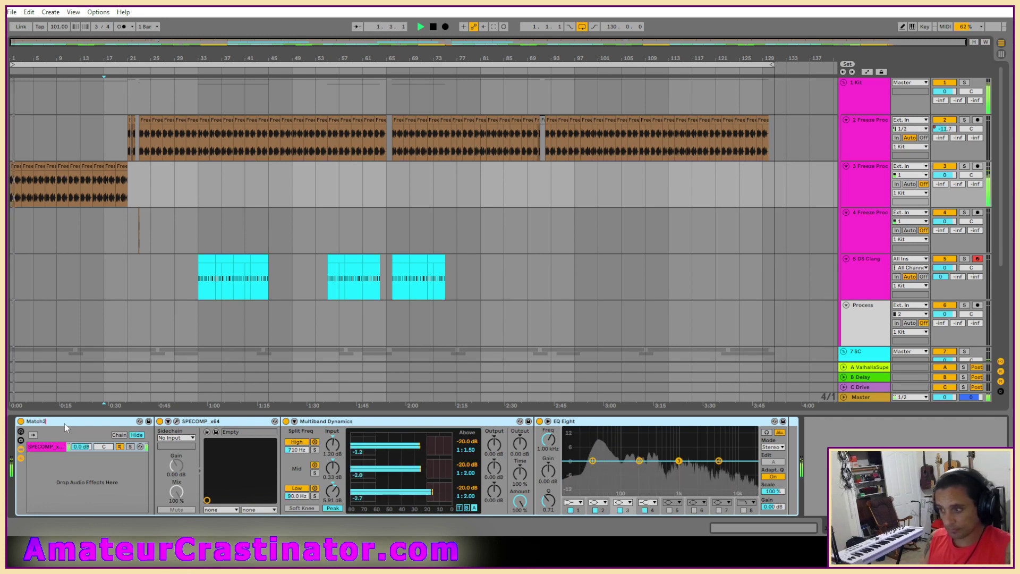
key(Return)
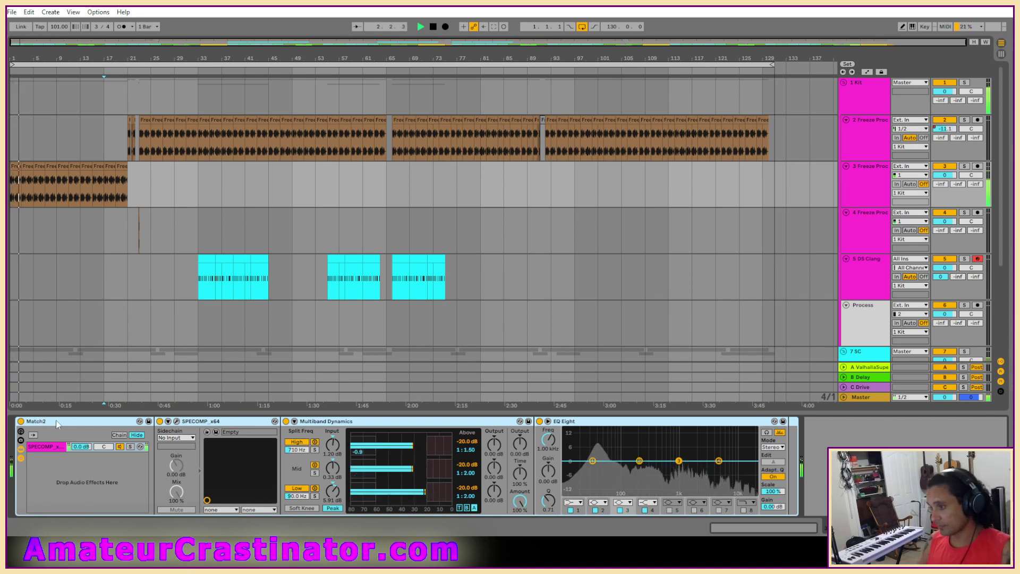
double_click(60, 424)
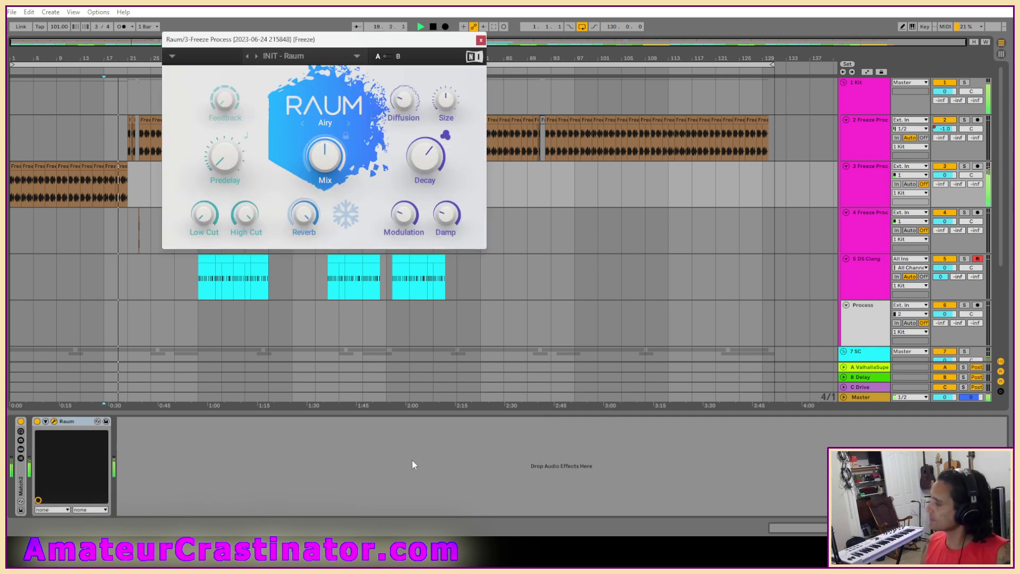
In the Raum reverb, raise Predelay and Diffusion, lower Reverb slightly and set Size to 55.5%.
drag(404, 39, 513, 242)
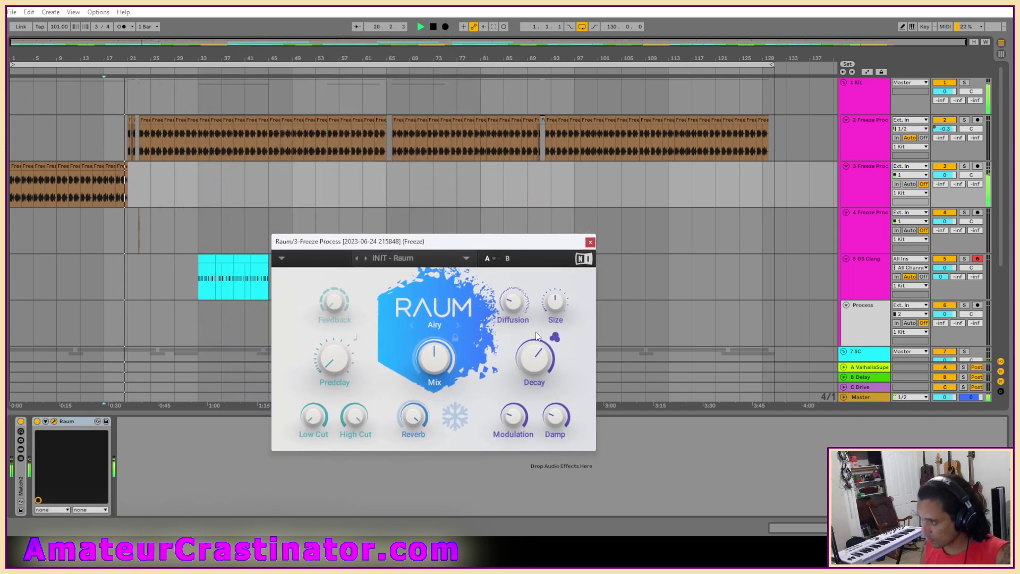
drag(341, 365, 341, 345)
drag(415, 418, 414, 427)
drag(513, 302, 556, 300)
Automate Raum's Size on the new Freeze track to ramp down from 55.5% at bar 1 to the clips' end at bar 21.
key(a)
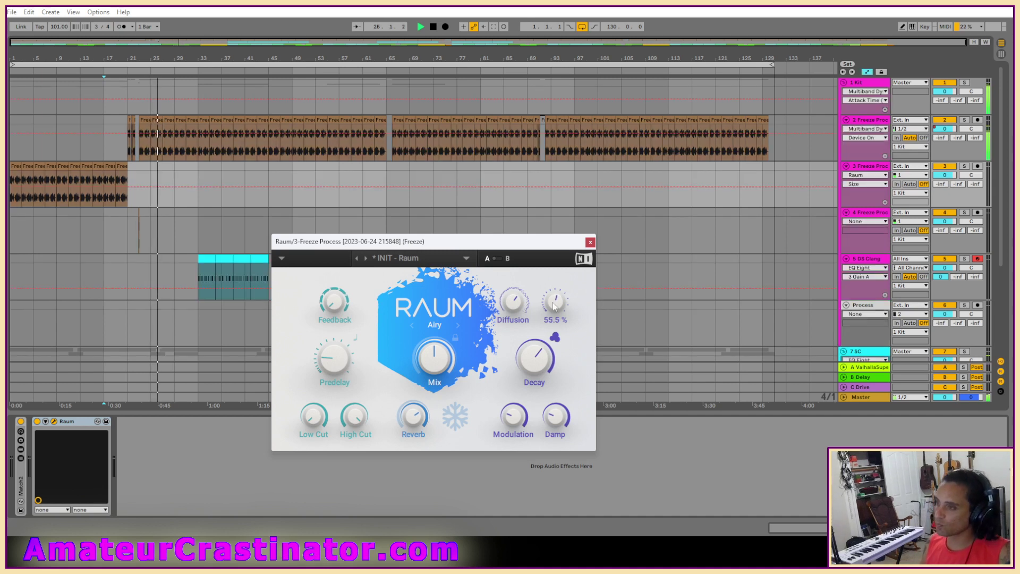
click(10, 189)
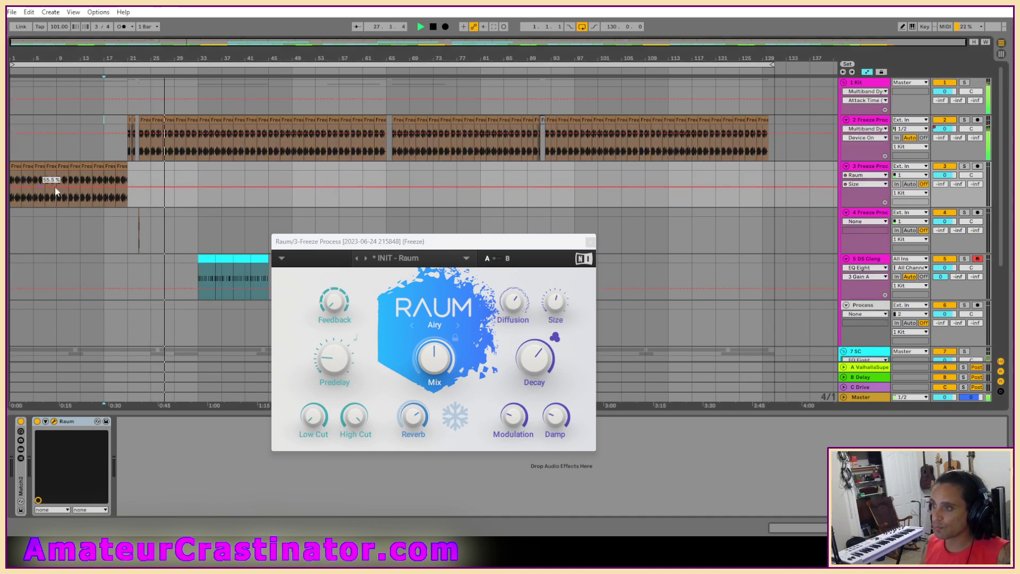
drag(128, 188, 128, 198)
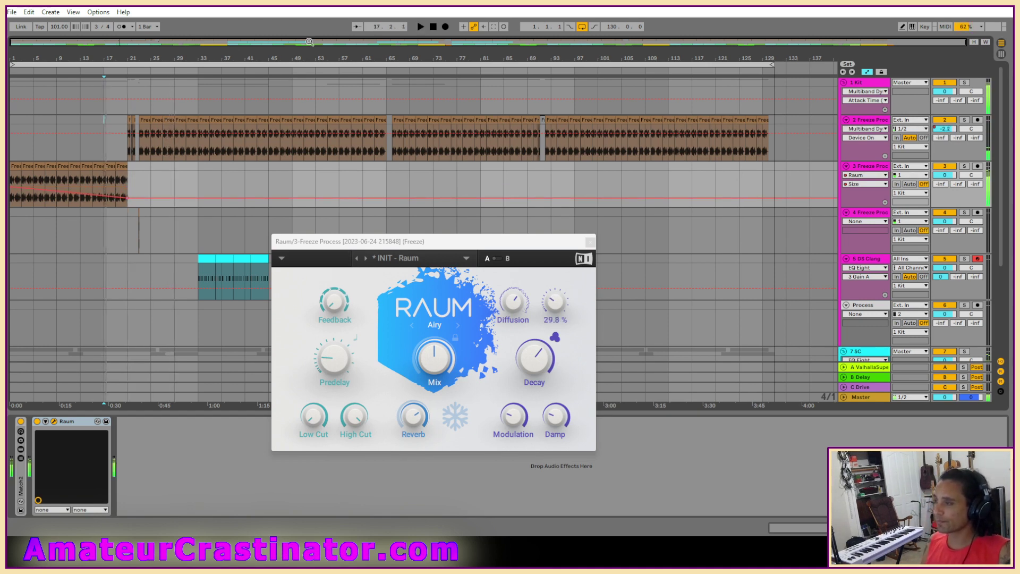
Restart playback from the beginning of the song and raise Raum's Mix to 100%.
click(432, 27)
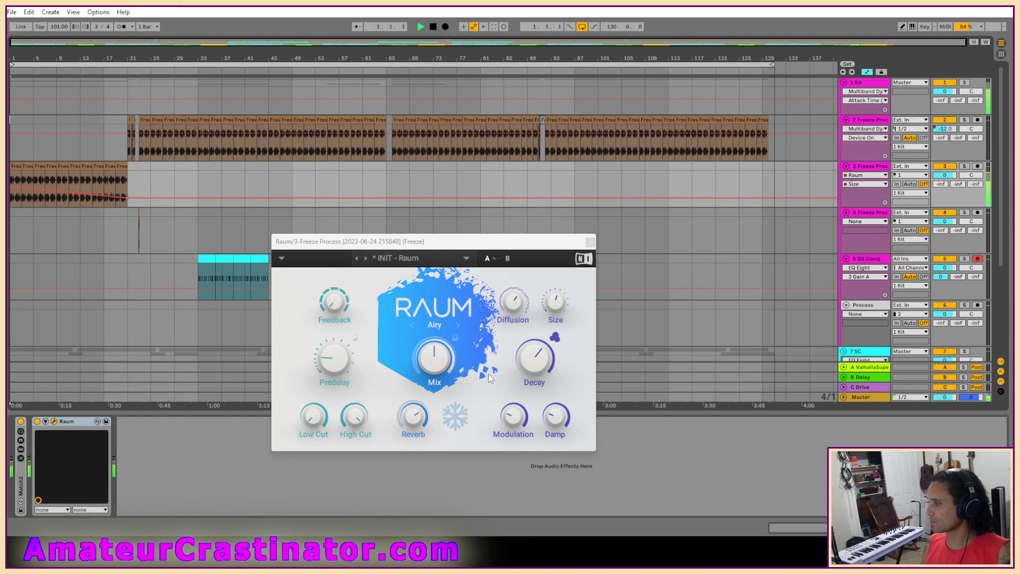
key(space)
drag(435, 358, 435, 332)
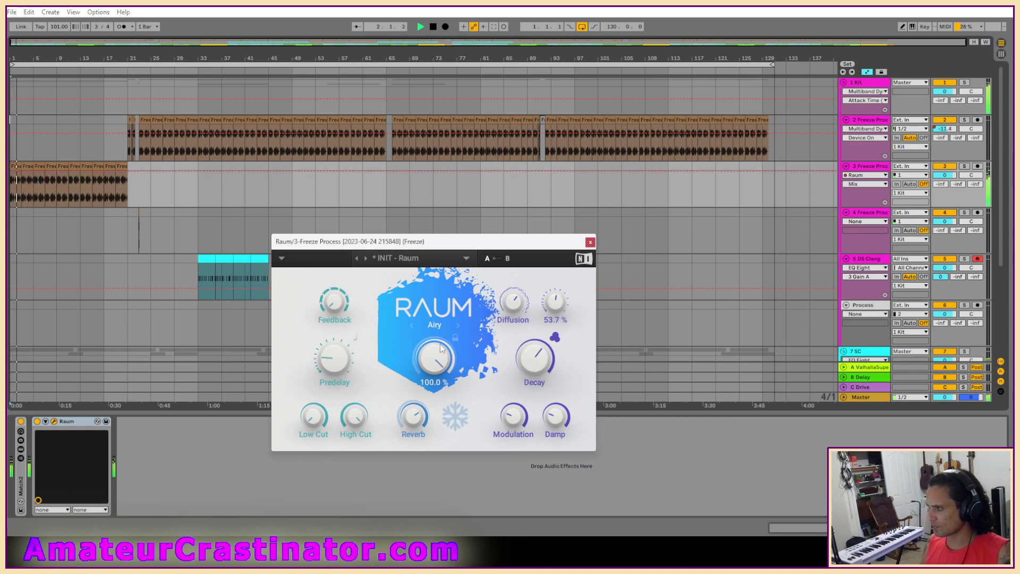
In Raum, set Feedback to 2.0%, Low Cut to -14.80 dB and High Cut to 9.97 kHz, and lower Reverb and Modulation.
drag(334, 302, 334, 302)
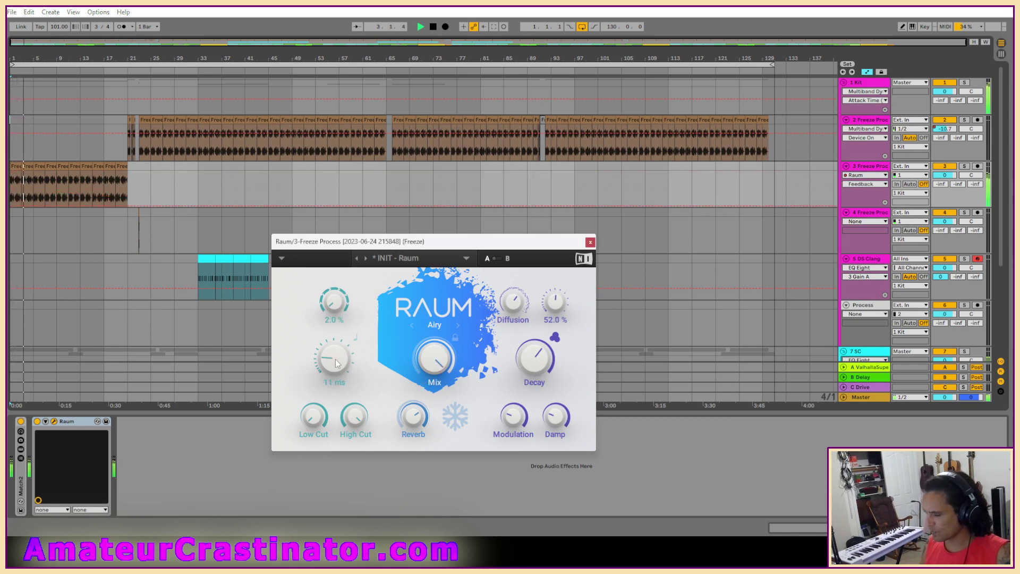
drag(314, 416, 313, 410)
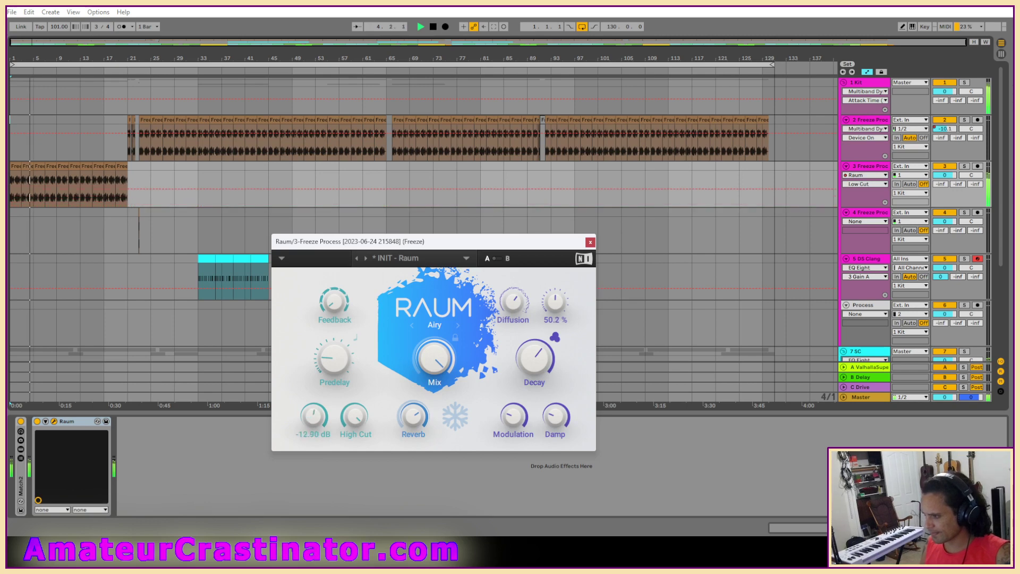
drag(316, 414, 316, 406)
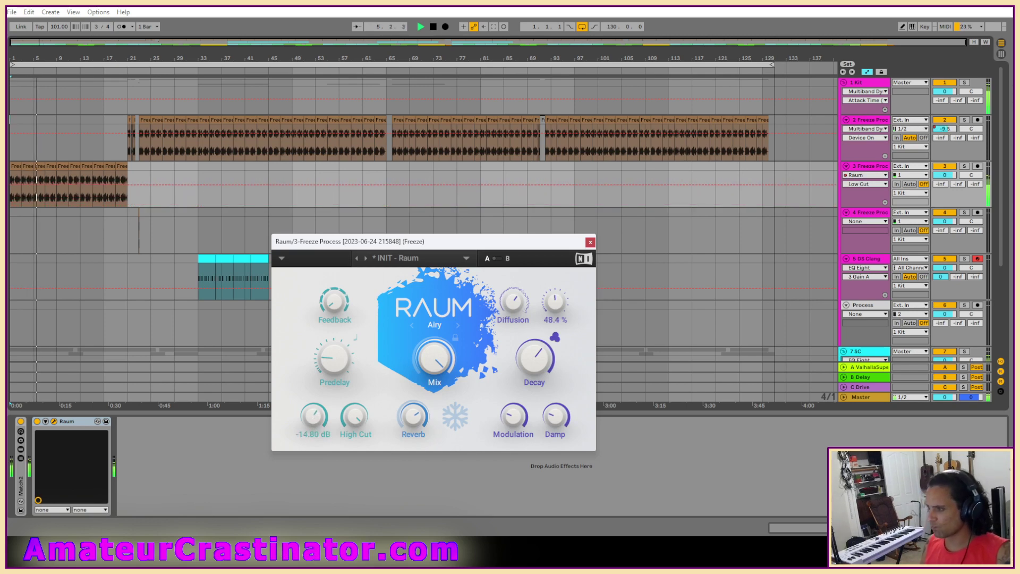
click(413, 416)
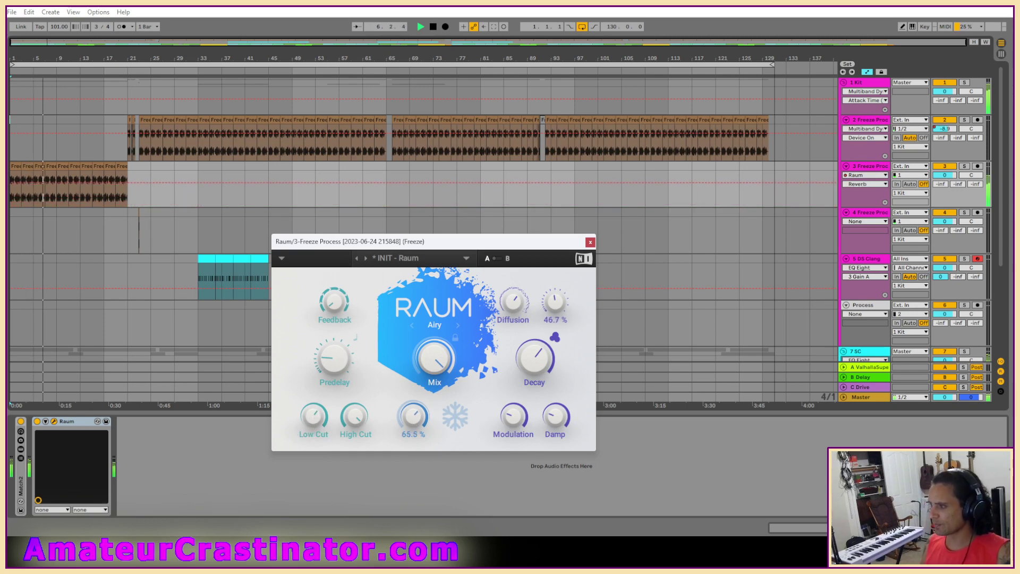
click(514, 417)
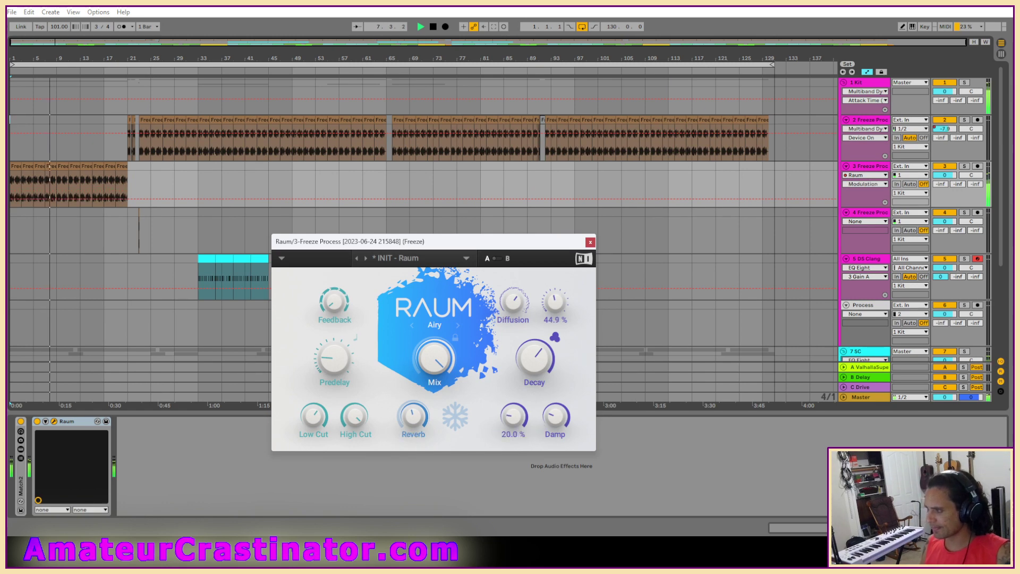
click(413, 416)
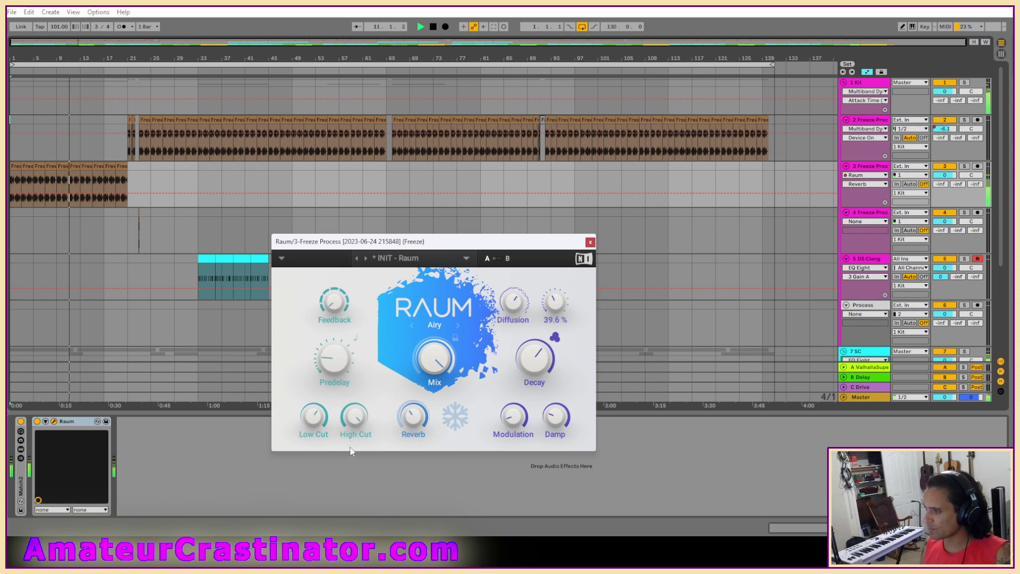
click(354, 417)
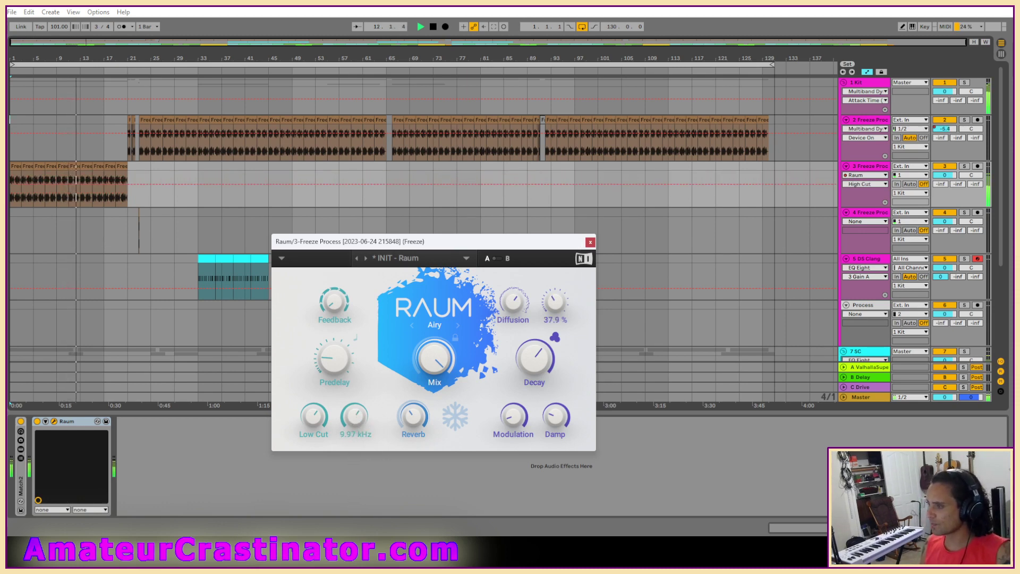
Try Raum's Grounded mode with High Cut reduced to 6.37 kHz and Decay shortened to 1.5 s.
click(435, 321)
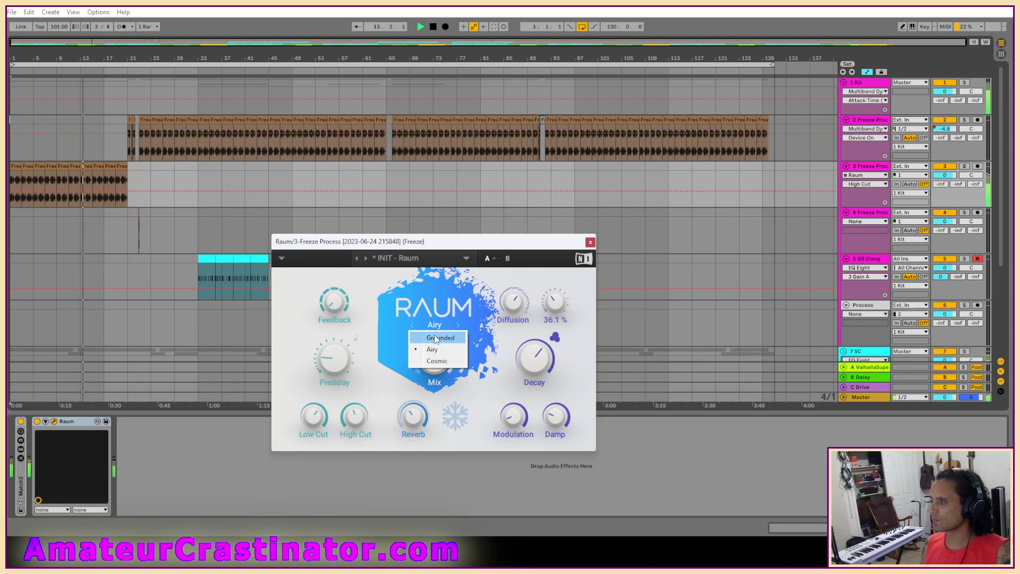
click(429, 337)
click(355, 416)
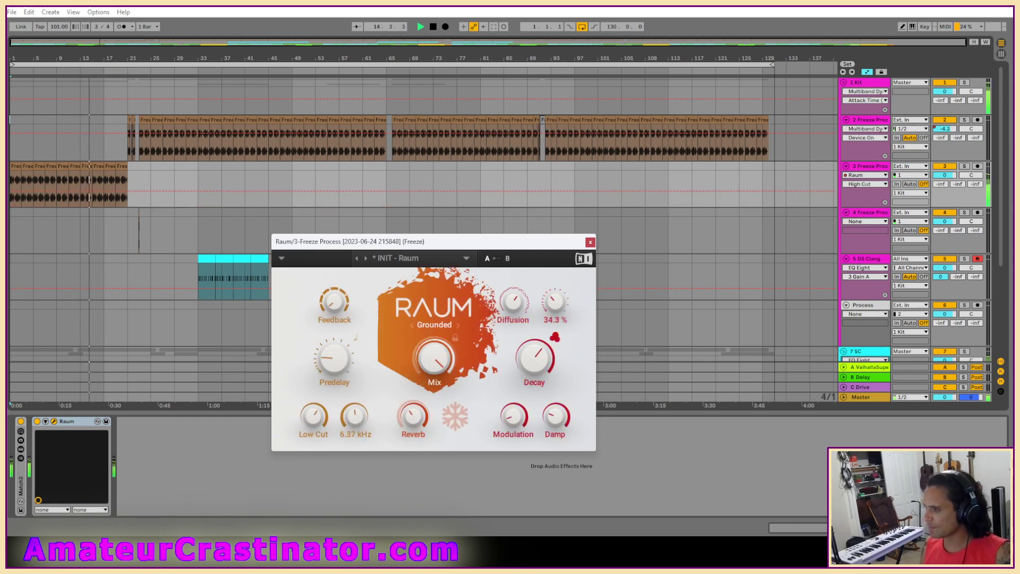
drag(546, 380, 547, 404)
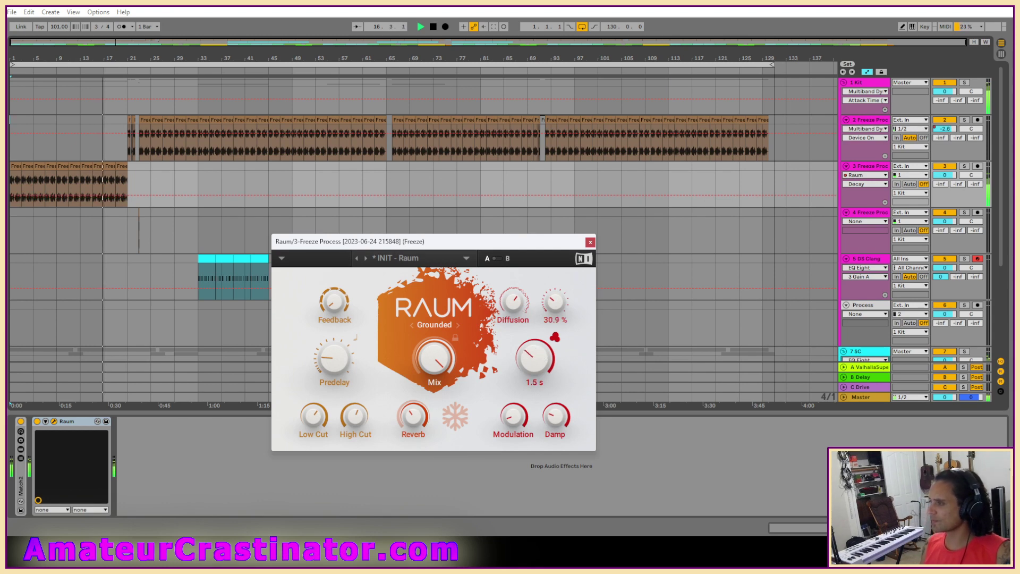
Return Raum to Airy mode, lower Diffusion, raise Predelay and readjust the Reverb level.
click(436, 328)
click(443, 351)
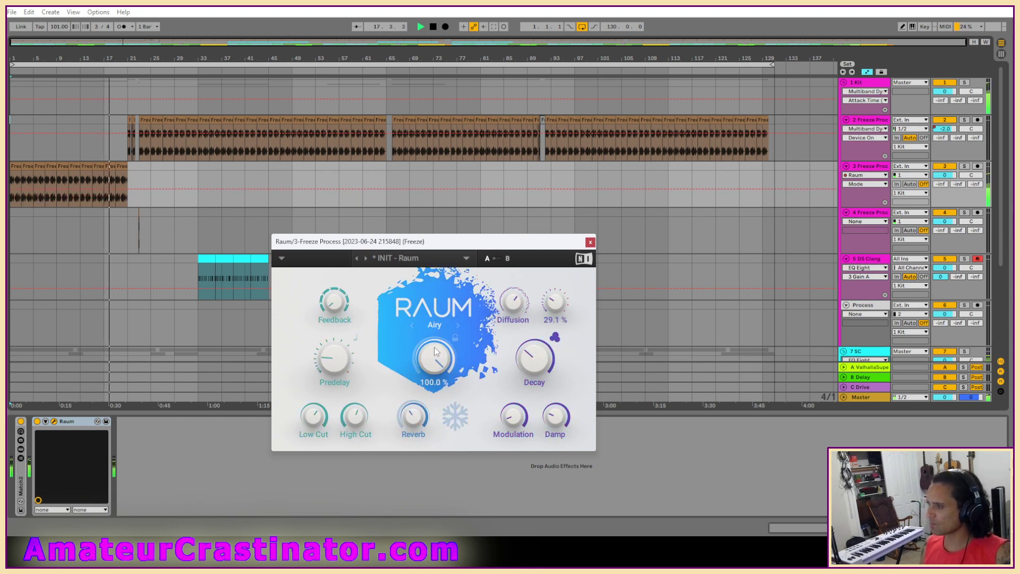
click(533, 369)
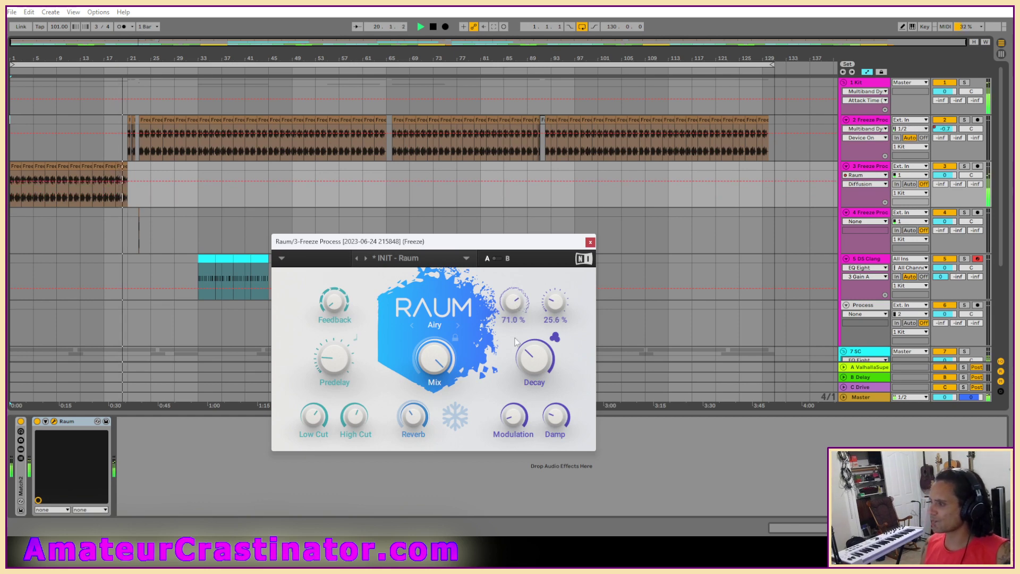
click(517, 305)
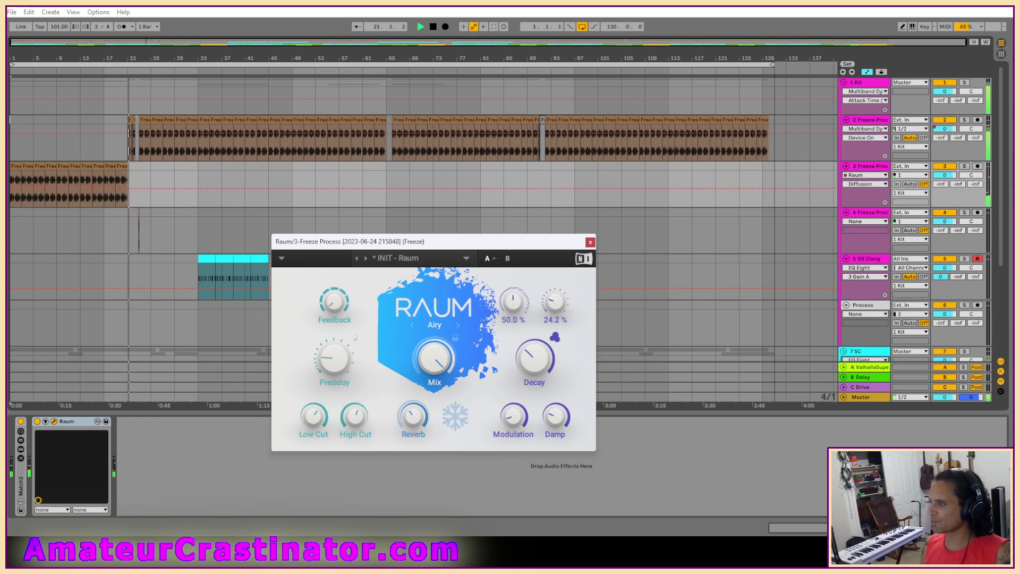
click(334, 360)
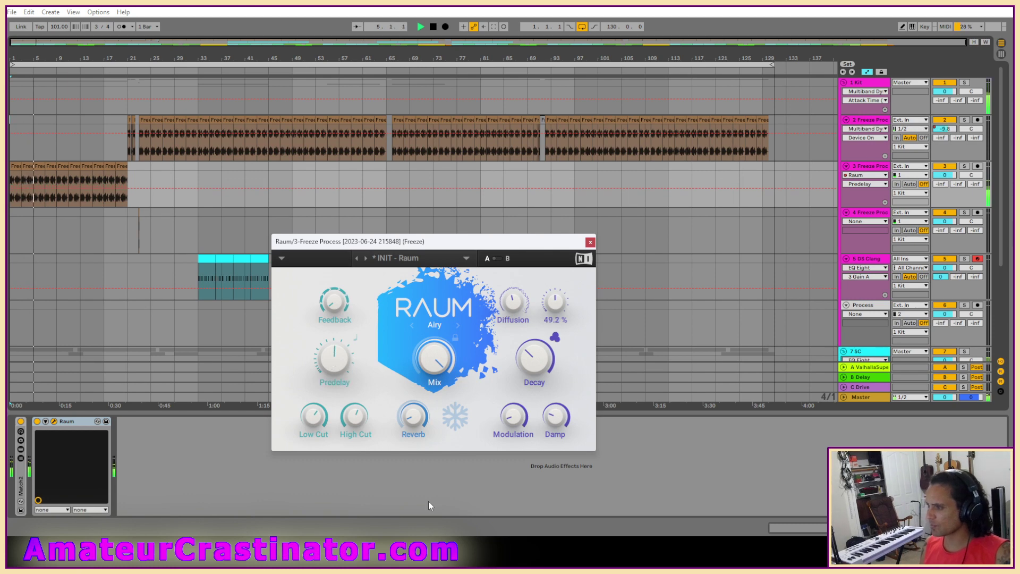
drag(413, 418, 413, 383)
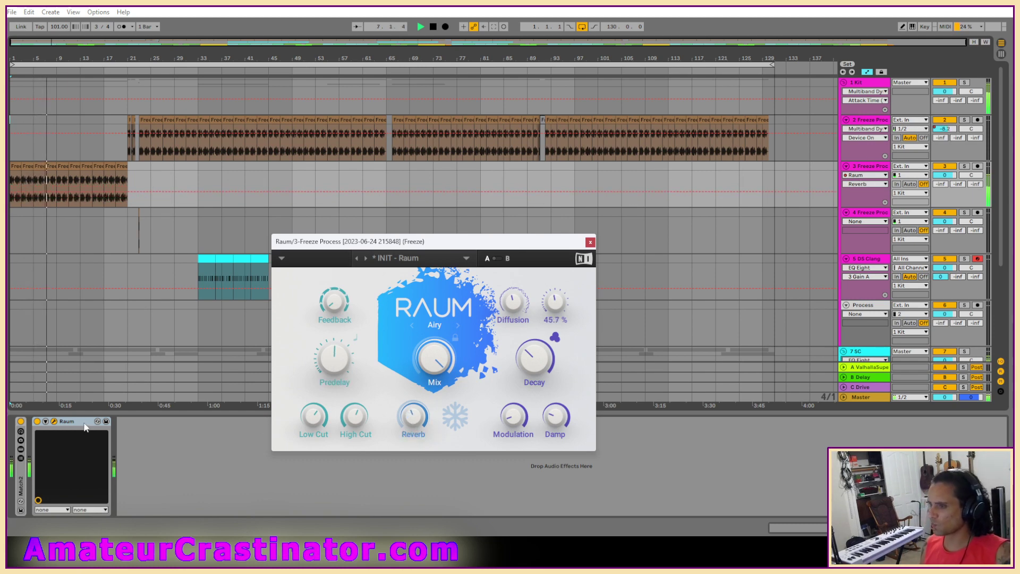
Compare the Freeze track with Raum bypassed and enabled, and replace Raum with the Deelay plug-in.
click(37, 421)
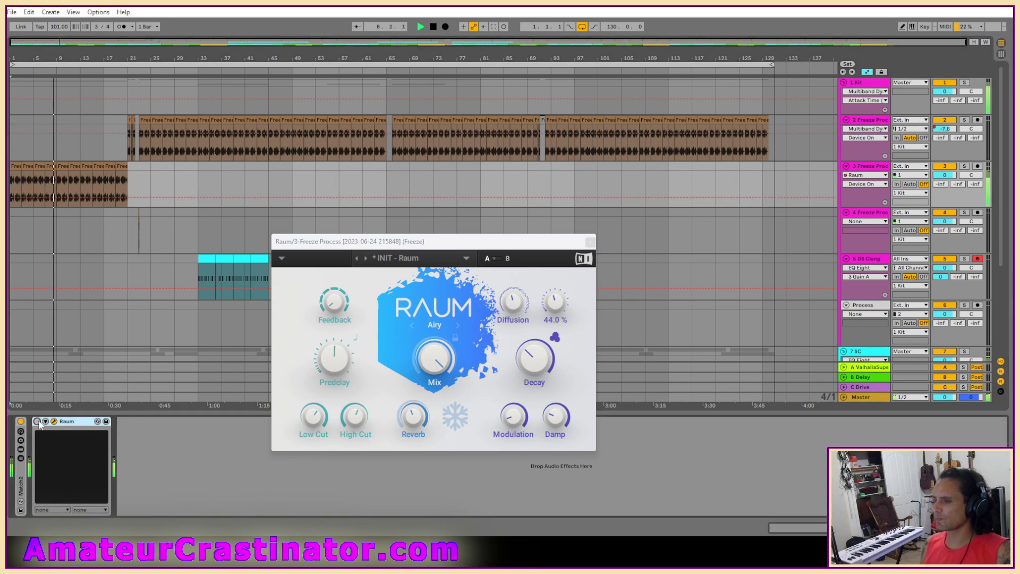
click(38, 421)
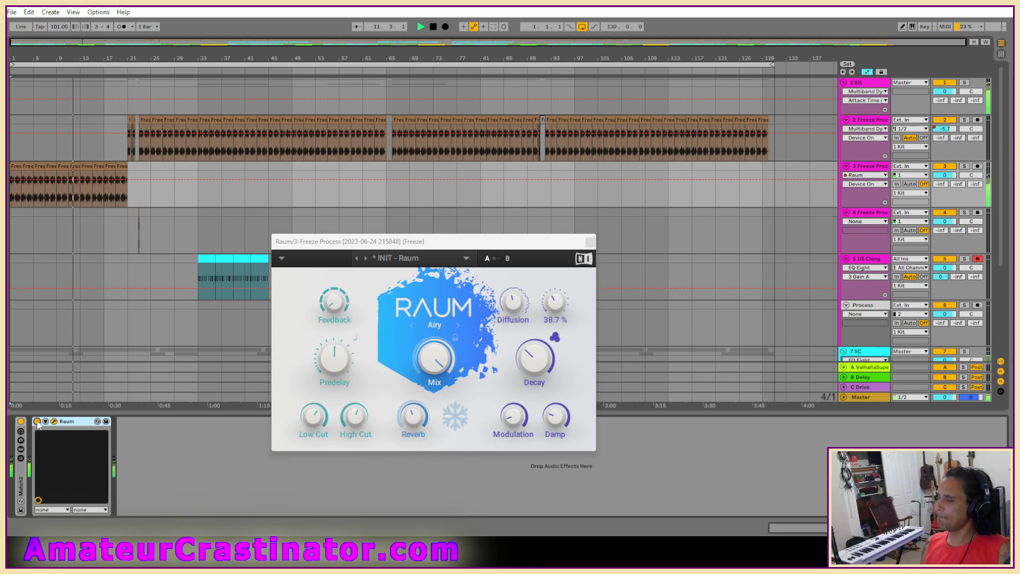
click(69, 420)
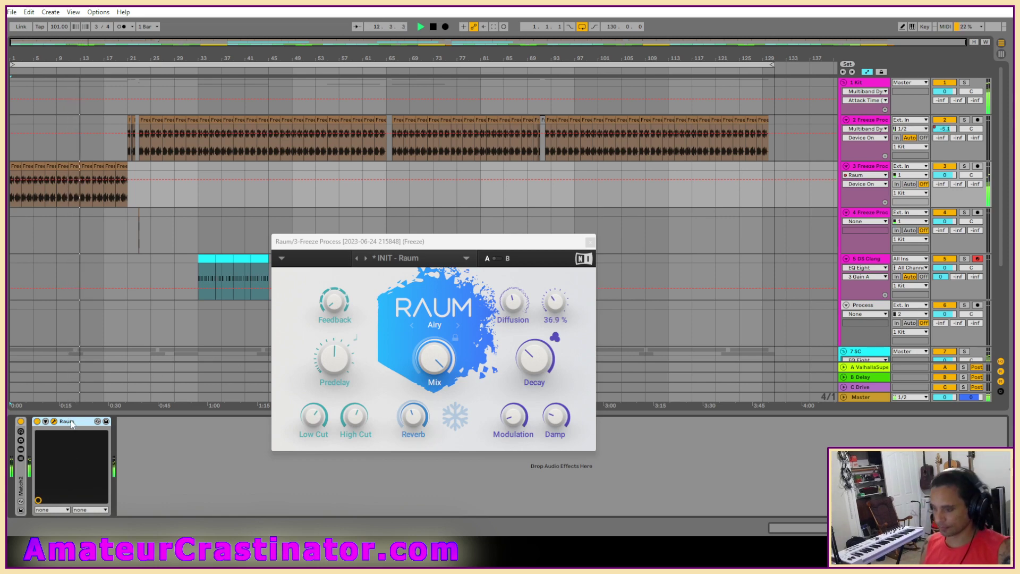
key(Delete)
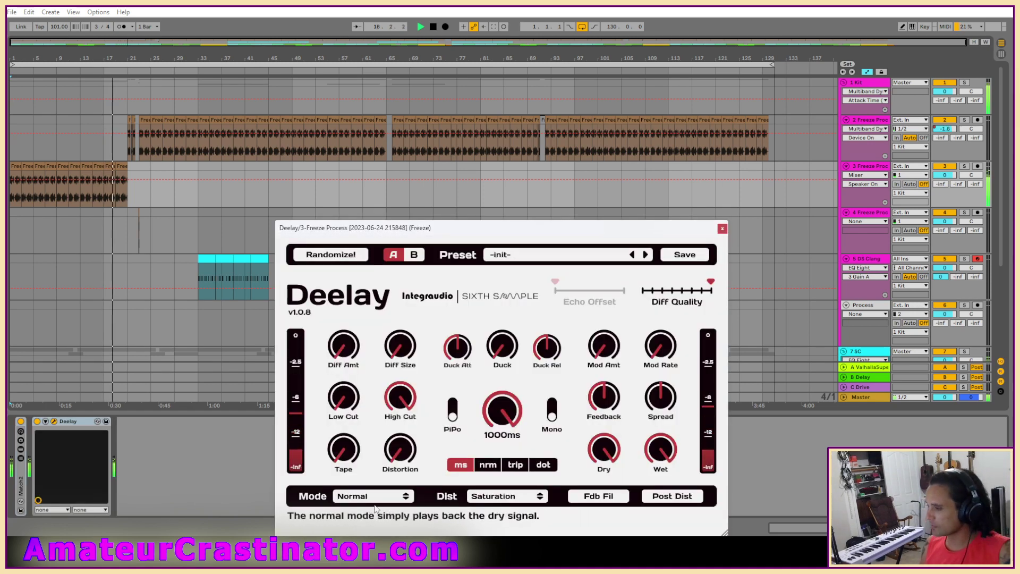
Set Deelay's mode to Rev Chaos and turn the Dry level well down.
click(372, 496)
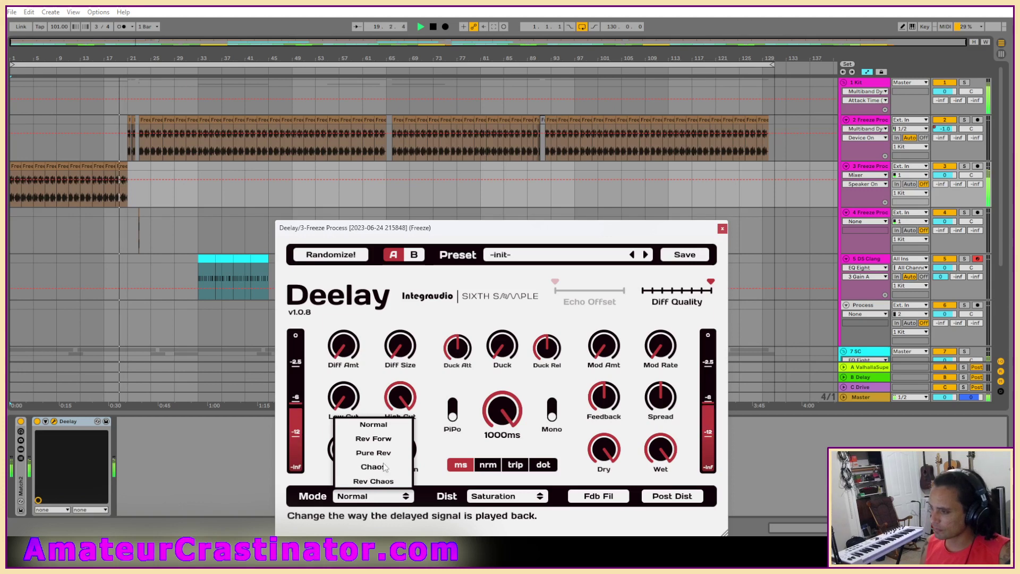
click(372, 481)
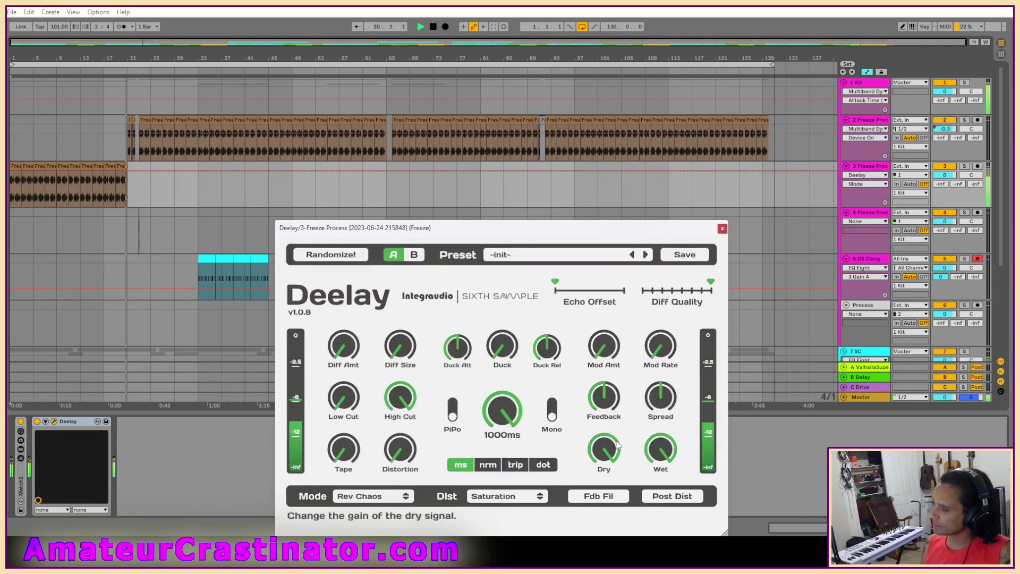
drag(606, 450, 603, 505)
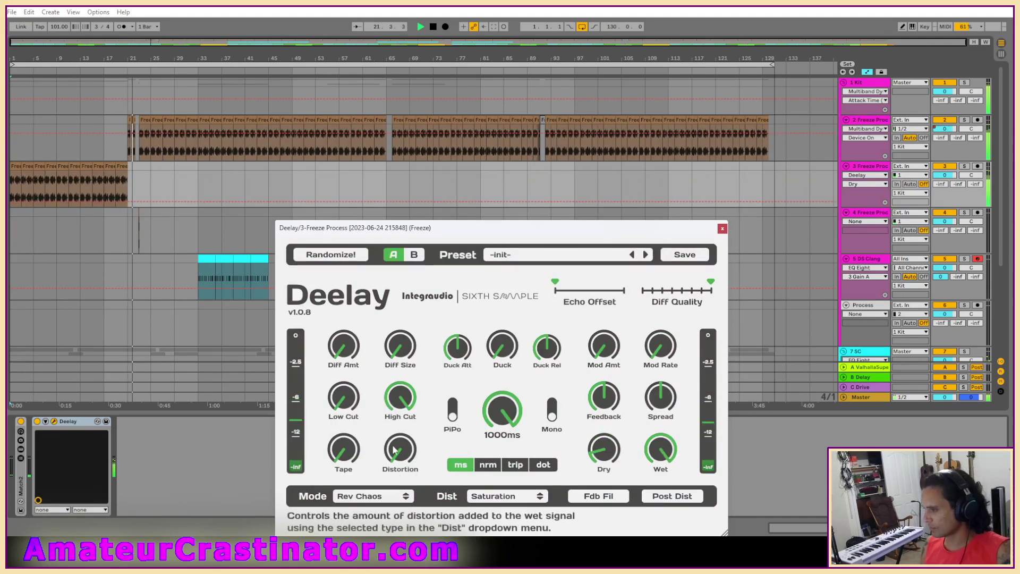
Raise Deelay's Low Cut, reduce its High Cut, and add moderate Diff Amt with a small Diff Size while replaying from the start.
drag(343, 401, 354, 366)
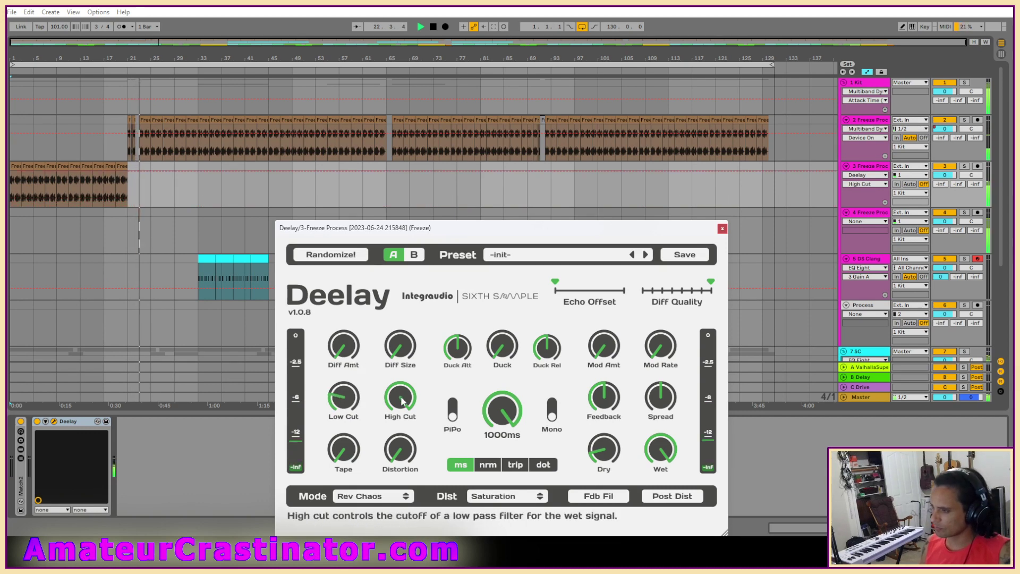
drag(400, 396, 401, 409)
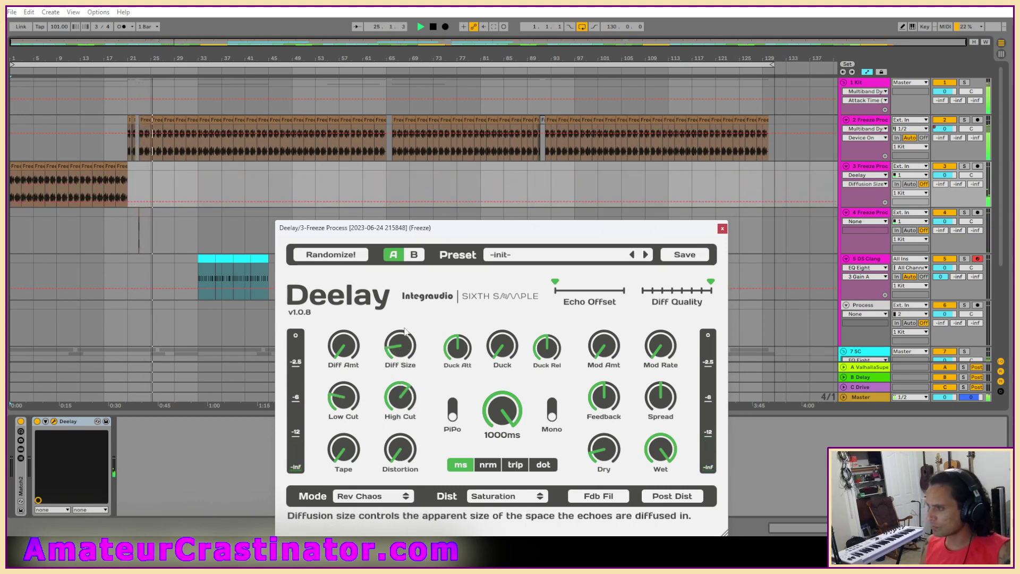
drag(344, 346, 342, 282)
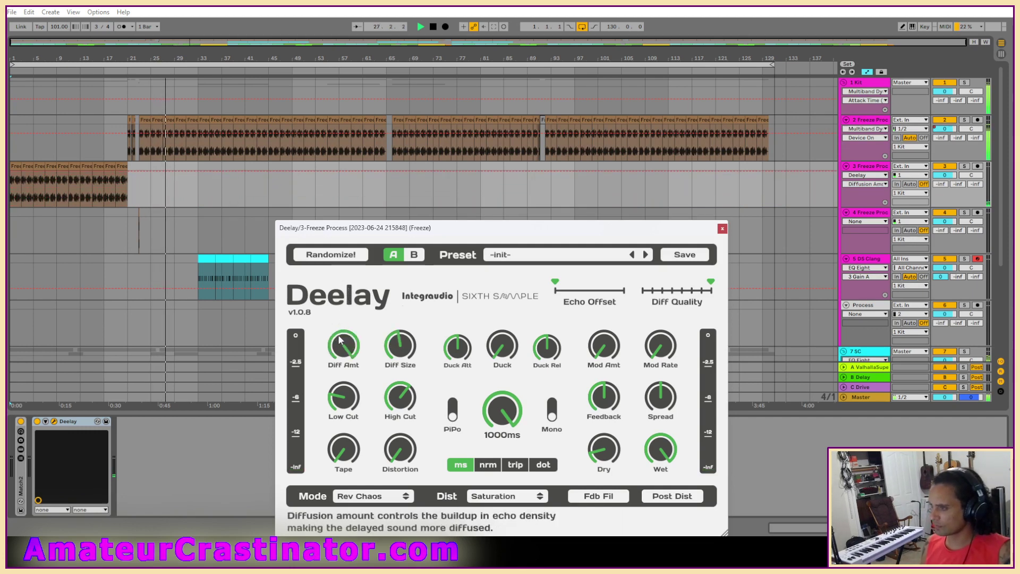
key(space)
key(space)
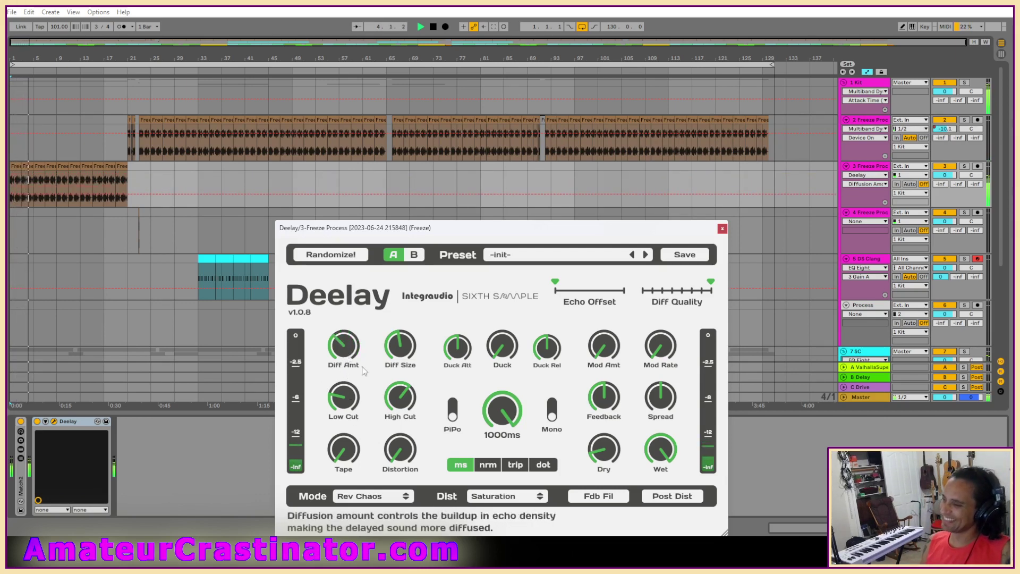
drag(400, 346, 400, 375)
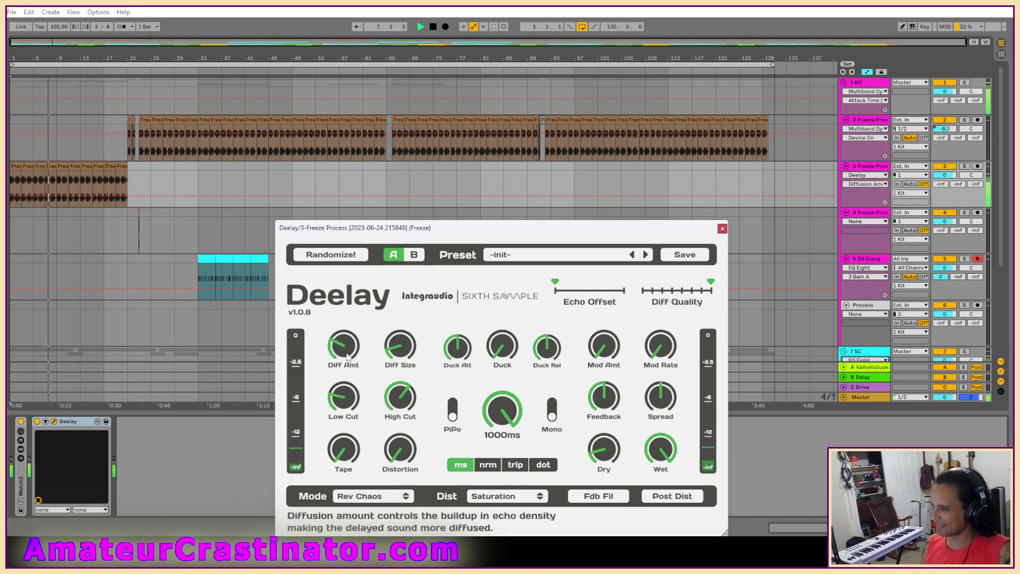
Switch Deelay's delay time to normal sync at 1/1 and set its mode to Pure Rev.
click(356, 497)
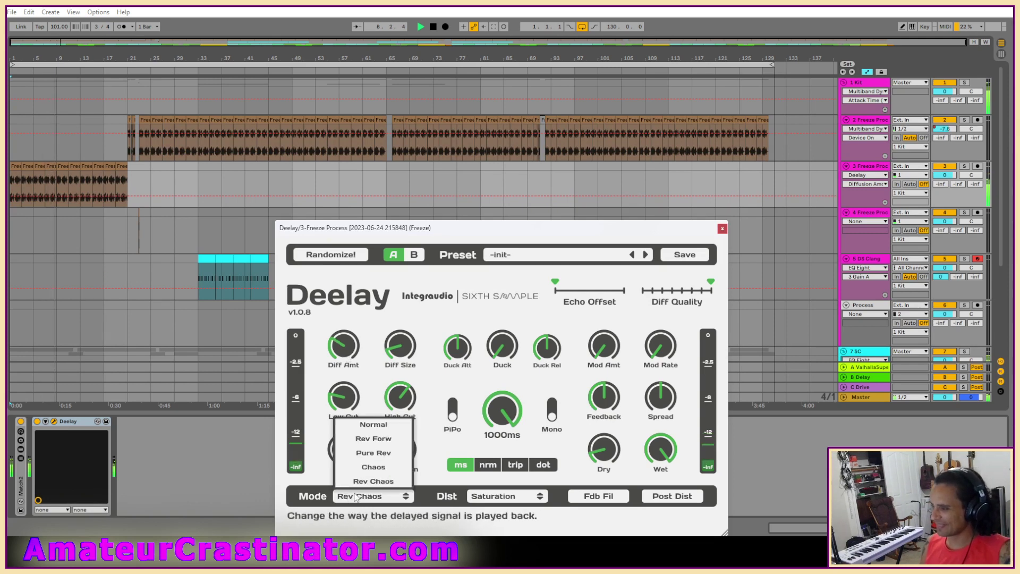
click(468, 389)
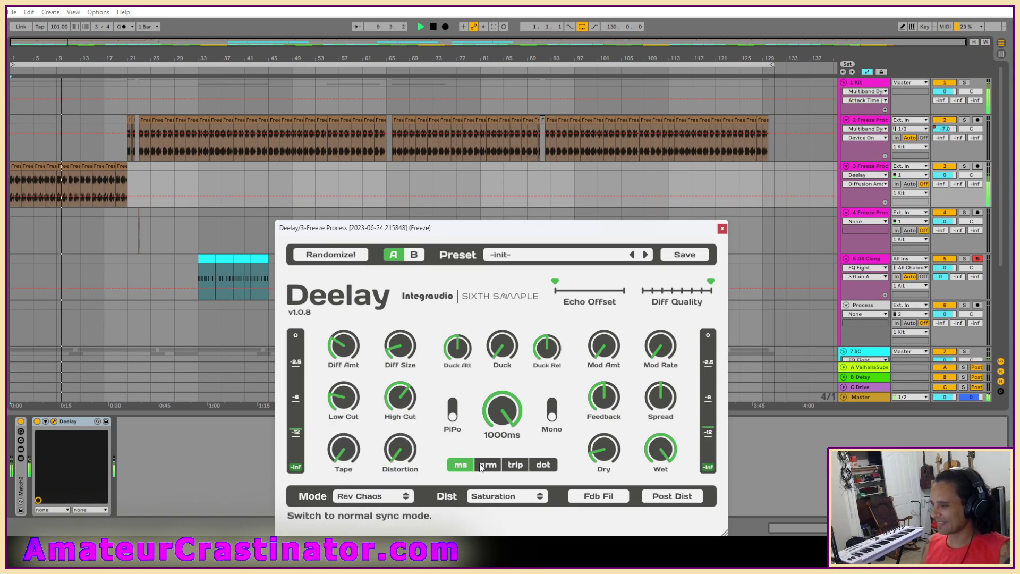
click(485, 466)
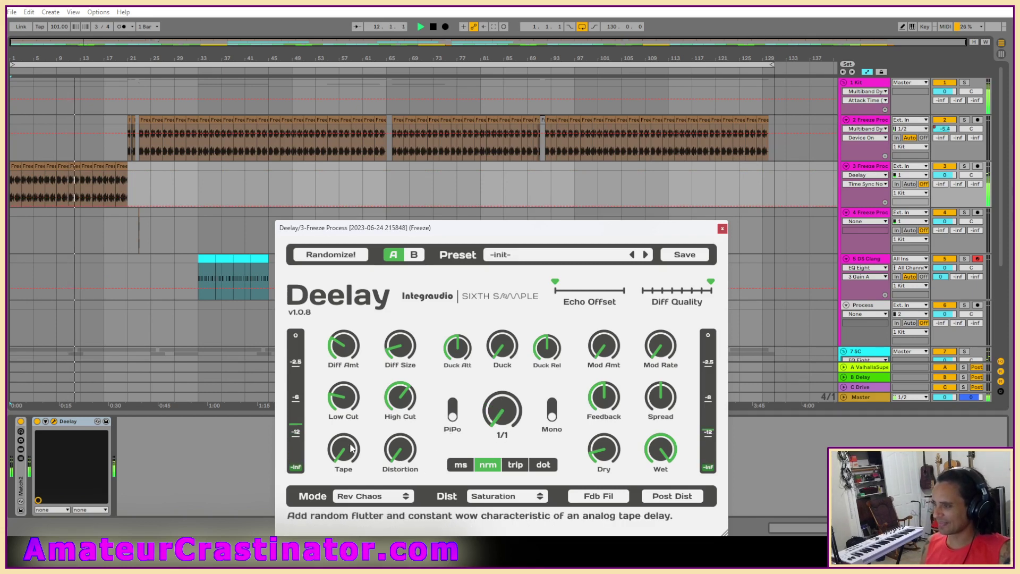
click(370, 496)
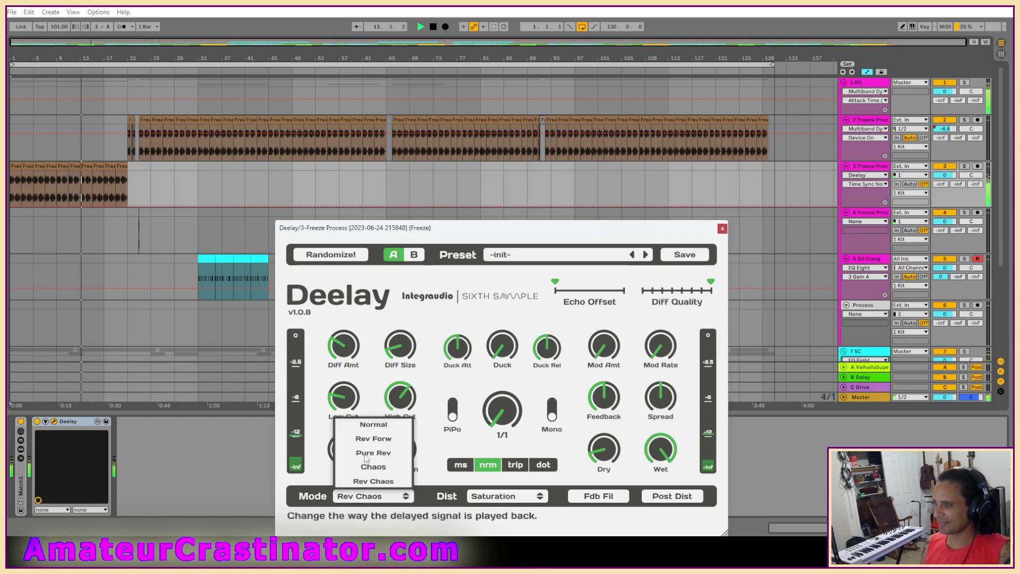
click(367, 452)
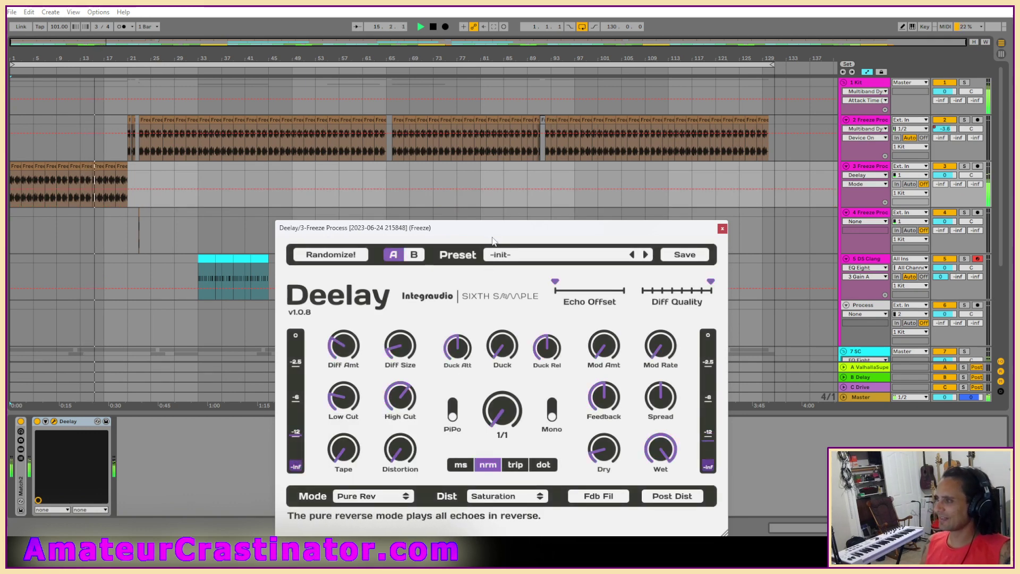
Move the Deelay window fully into view, raise Dry slightly and increase Low Cut further.
drag(495, 235, 497, 132)
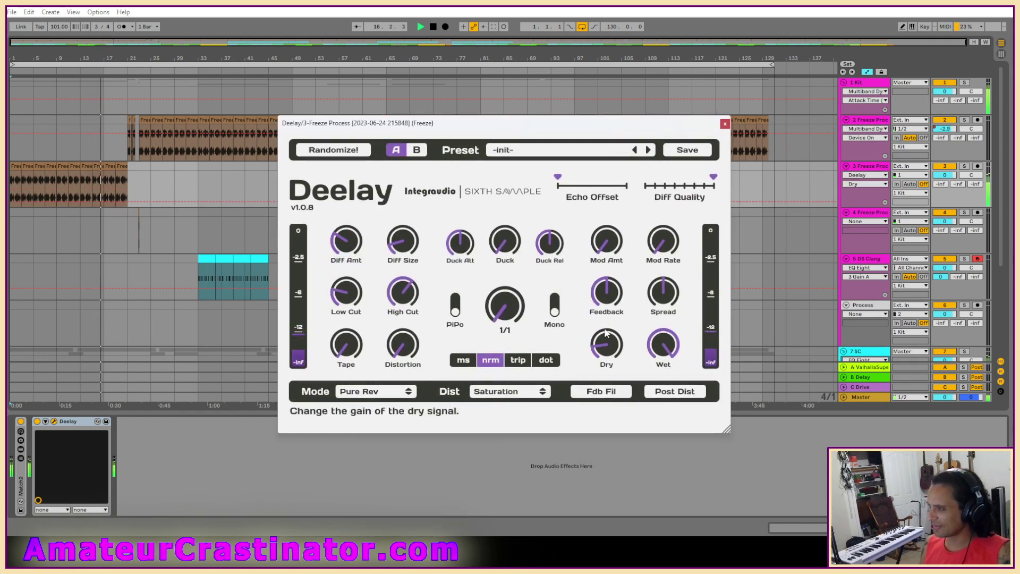
mouse_move(606, 346)
mouse_down()
mouse_move(610, 294)
mouse_move(598, 332)
mouse_up()
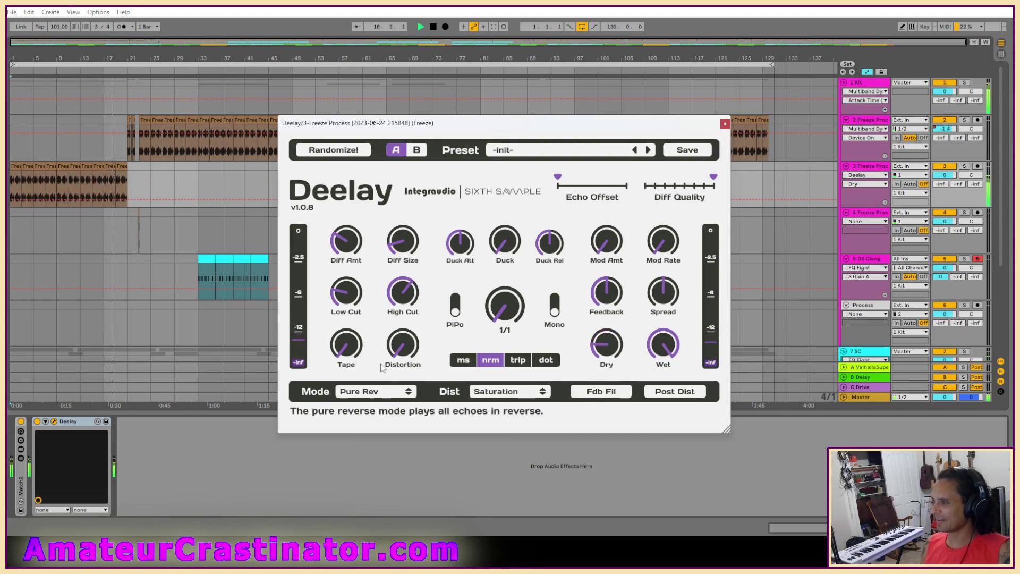
drag(365, 315, 344, 233)
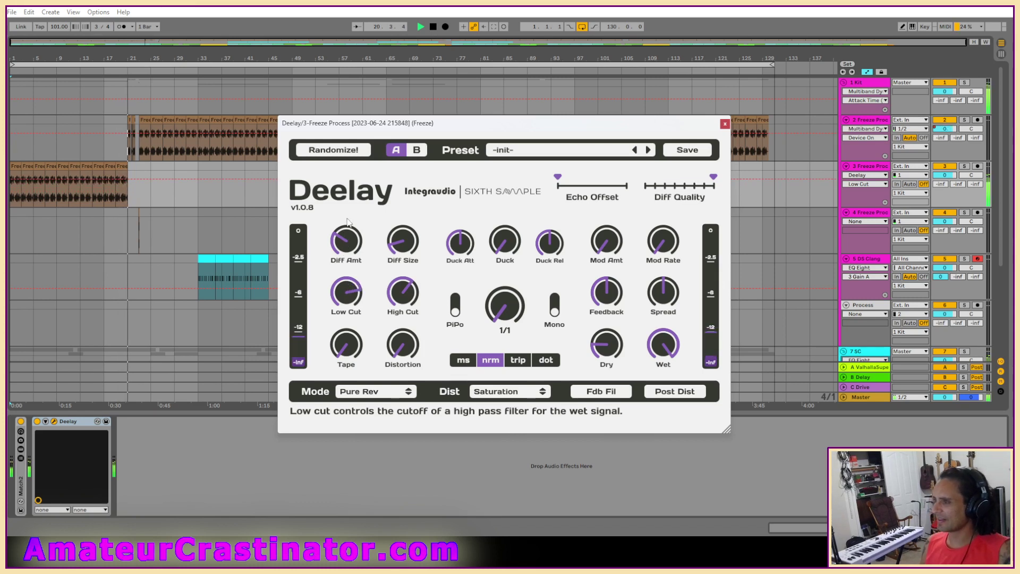
Raise Deelay's High Cut slightly, turn Spread down below centre, add a little Mod Rate and set Mod Amt to about halfway.
click(410, 287)
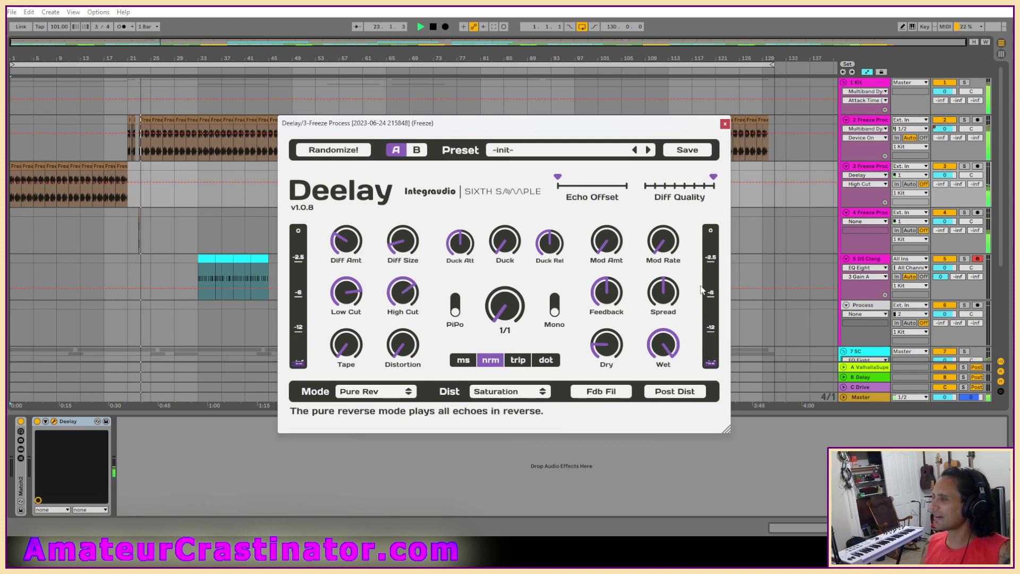
drag(664, 295, 671, 319)
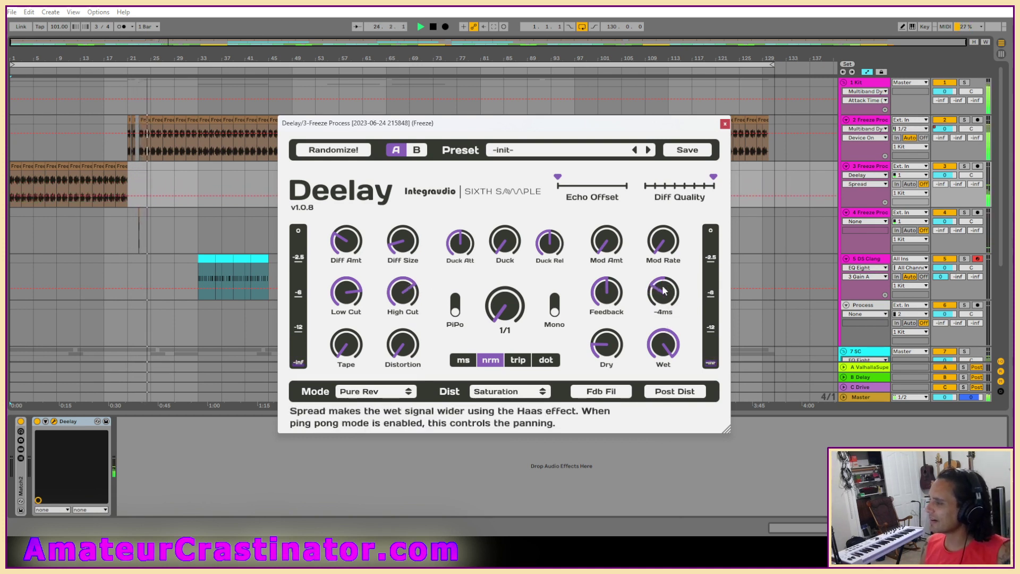
click(664, 245)
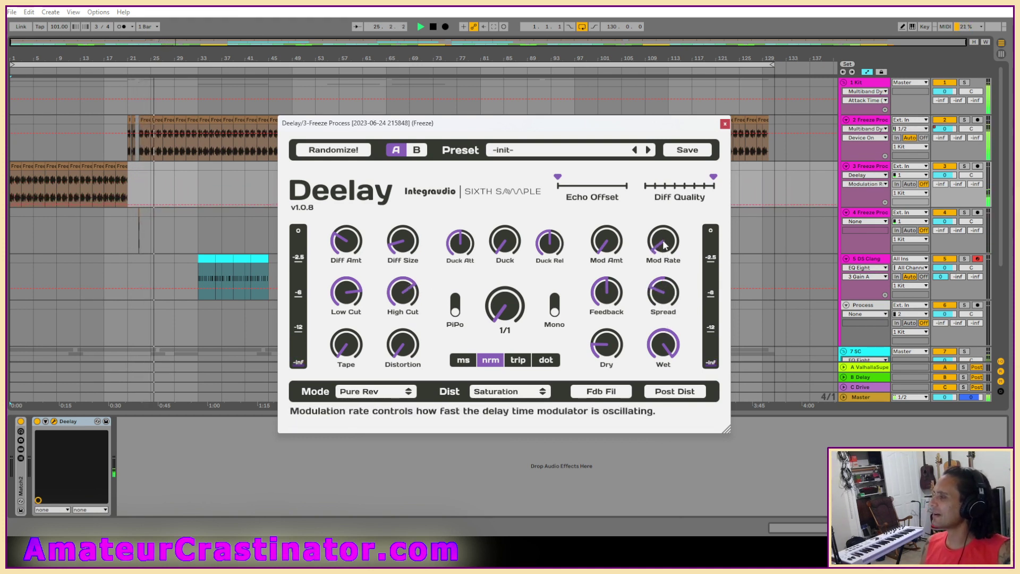
click(606, 242)
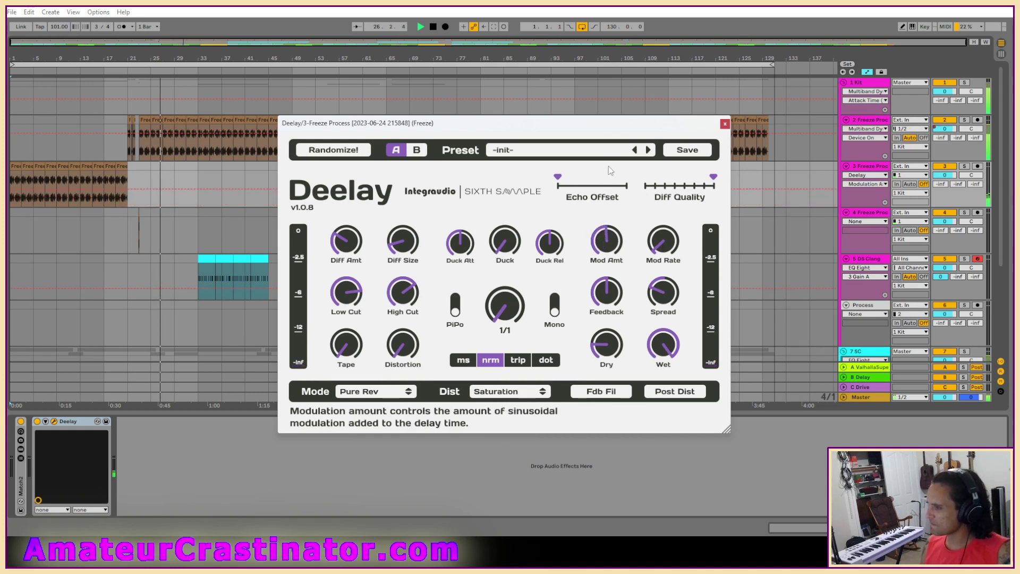
Automate Deelay's Dry level to curve upward from low at the start to full at the end of the intro clips.
click(607, 344)
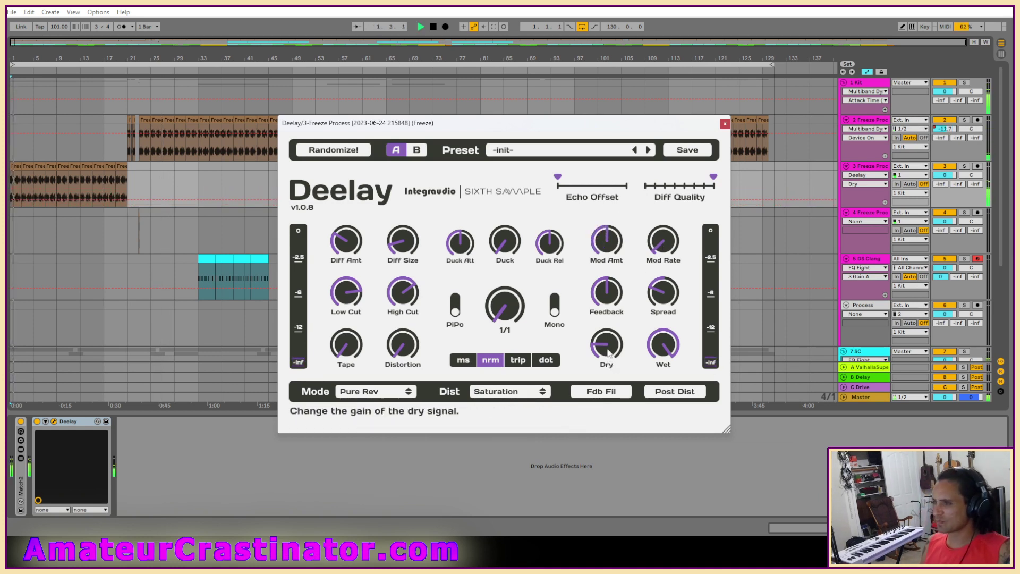
click(12, 201)
drag(128, 200, 129, 171)
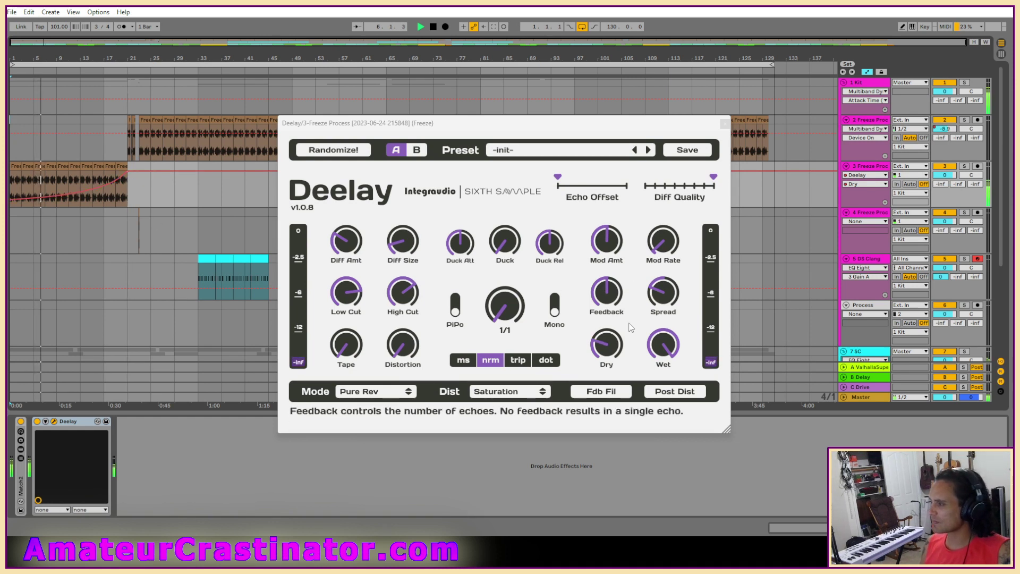
Automate Deelay's Wet level to curve down from full at about bar 13 to zero at the end of the intro clips.
click(663, 345)
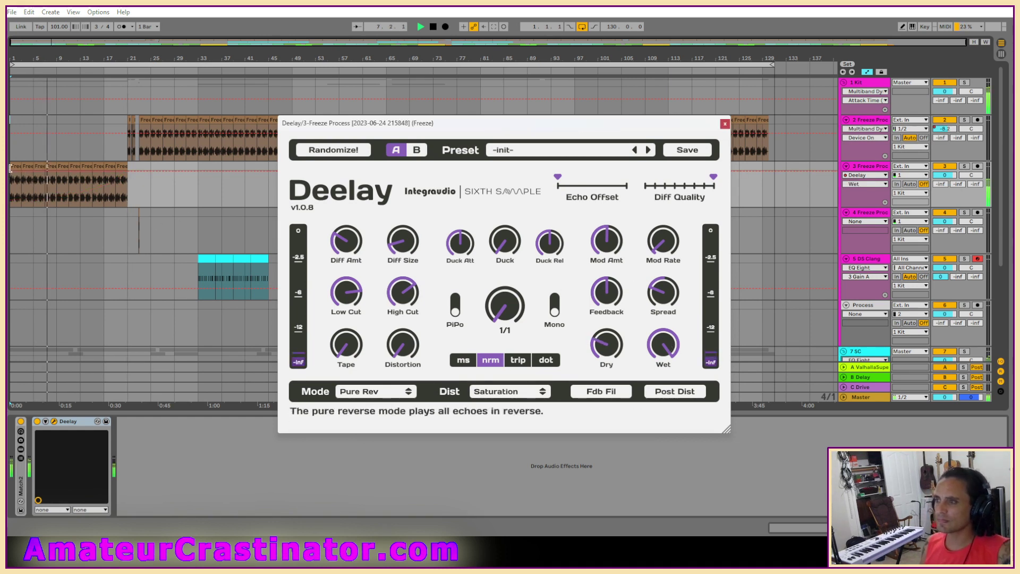
click(81, 172)
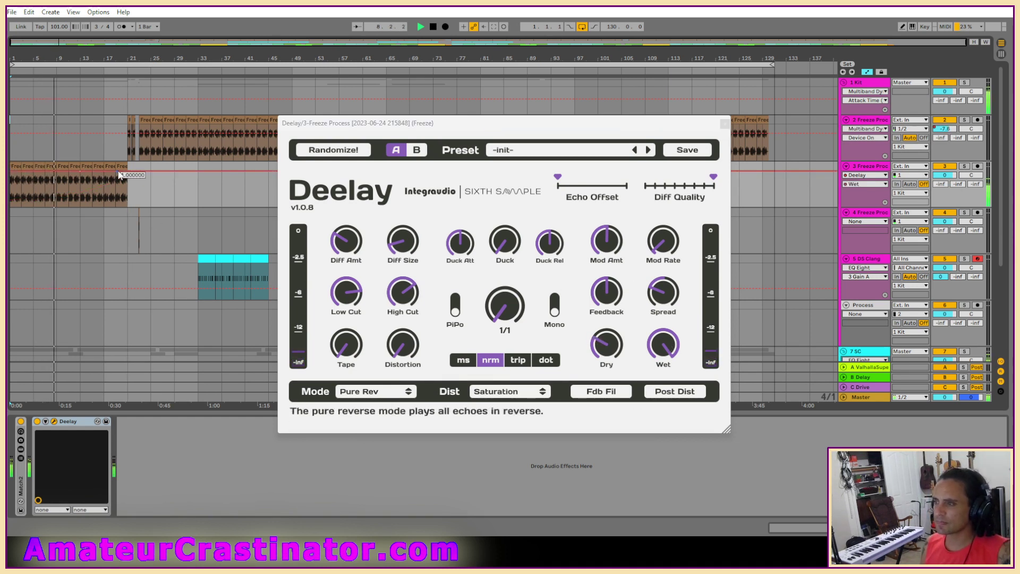
mouse_move(128, 171)
mouse_down()
mouse_move(128, 206)
mouse_move(111, 179)
mouse_up()
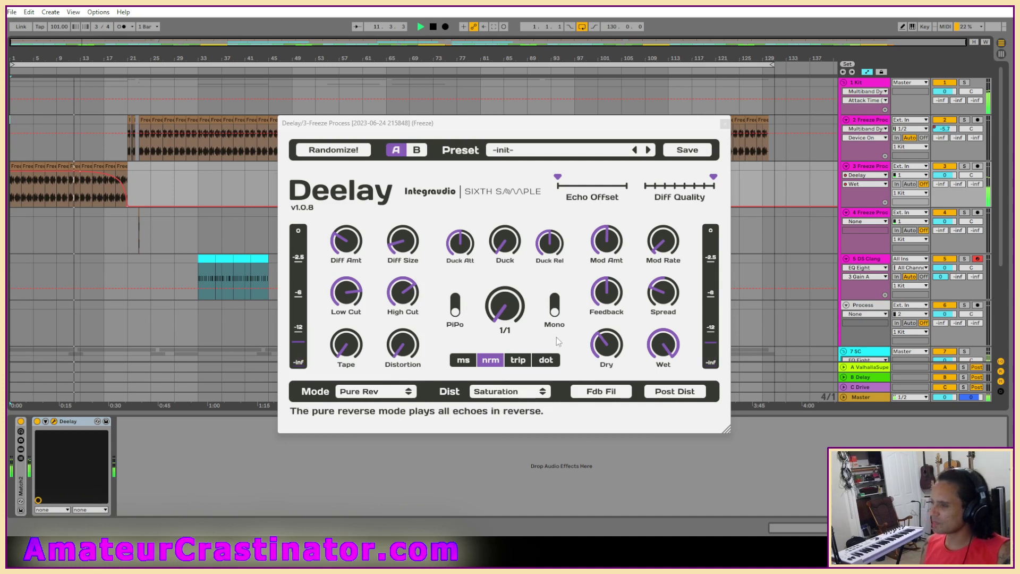
Solo the third track and replay the intro from the start.
key(space)
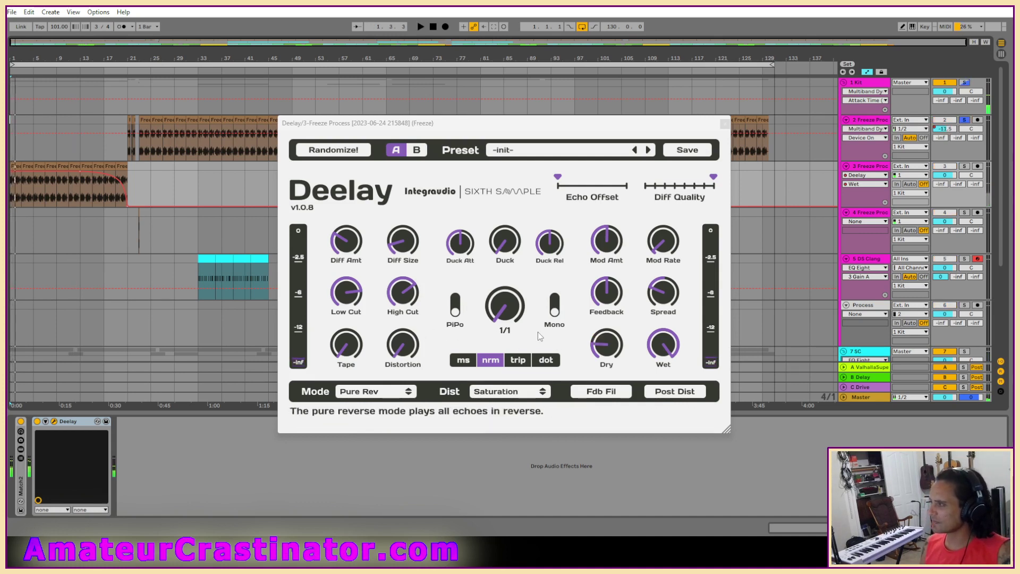
click(866, 184)
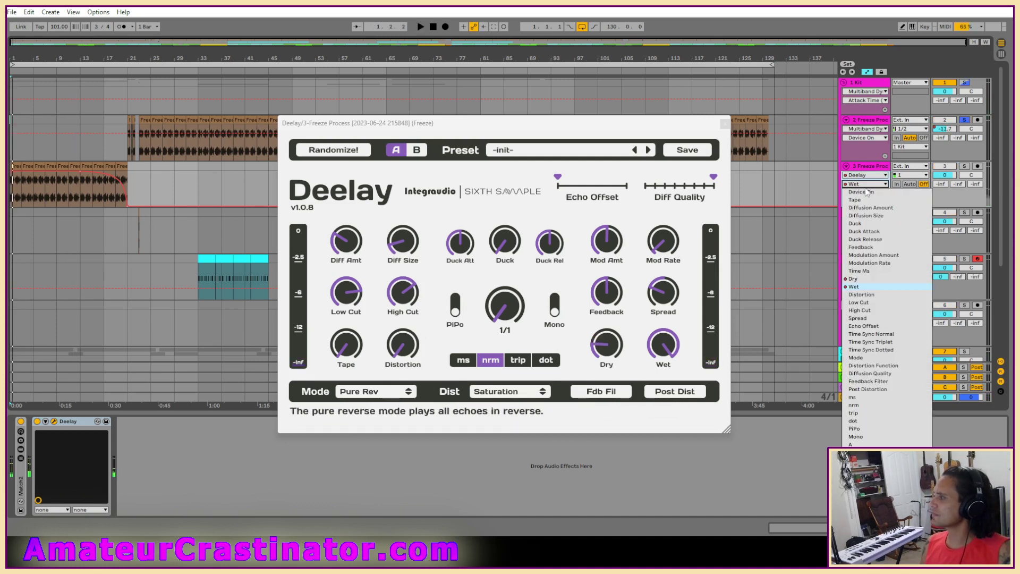
click(870, 168)
key(space)
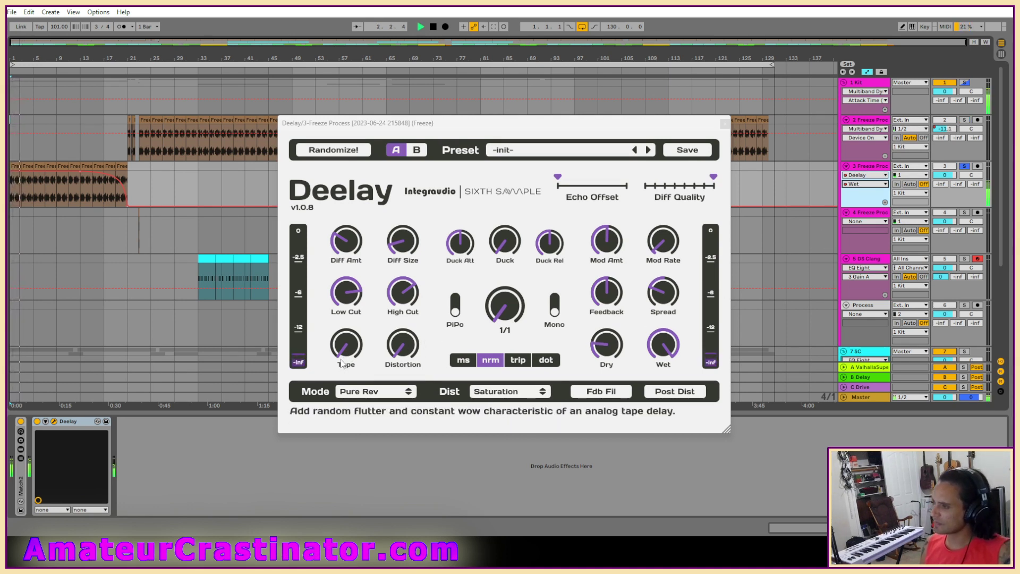
Add a small amount of Deelay's Tape effect and increase Diff Amt and Diff Size.
drag(344, 352, 344, 344)
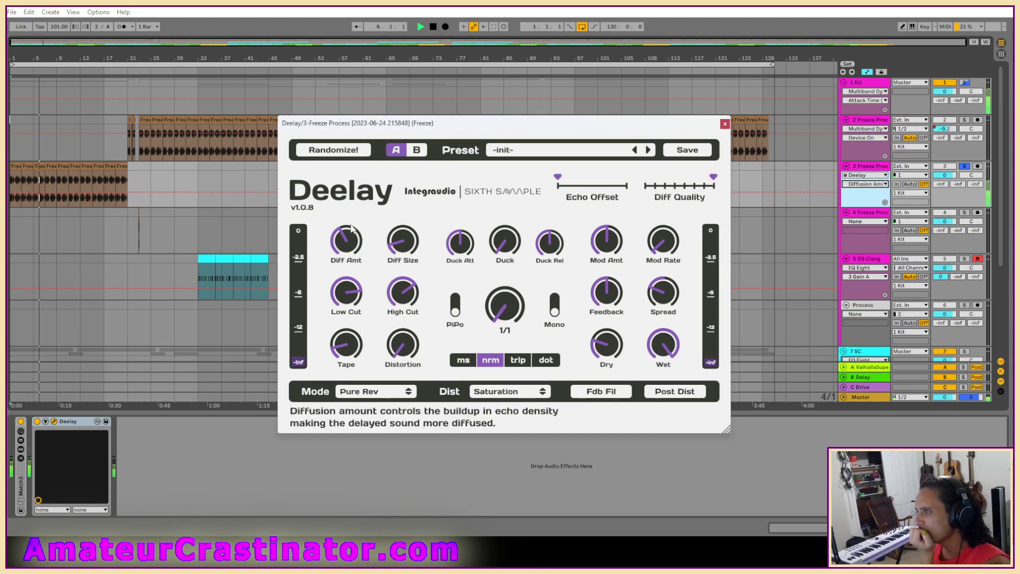
drag(400, 247, 399, 241)
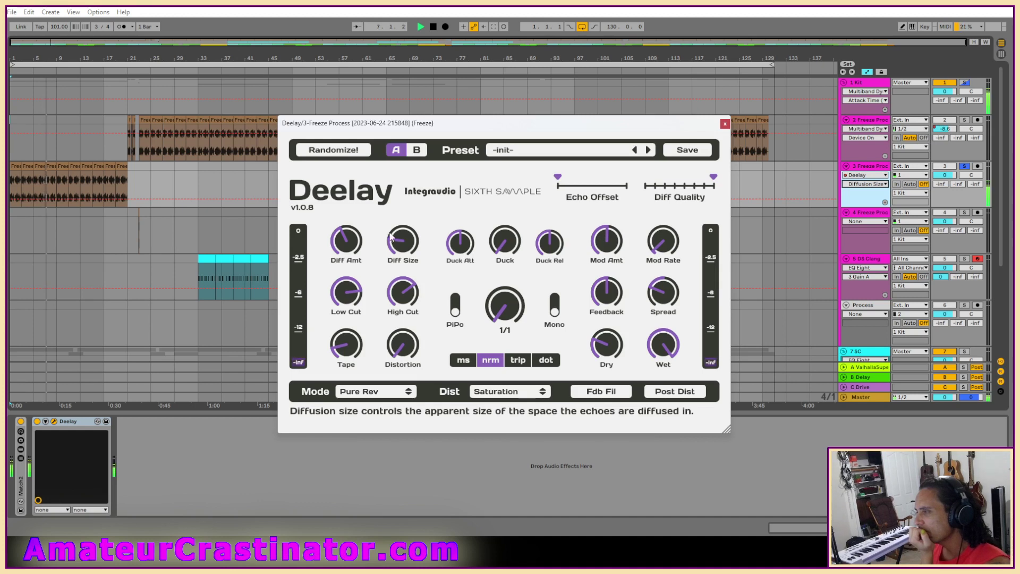
click(342, 242)
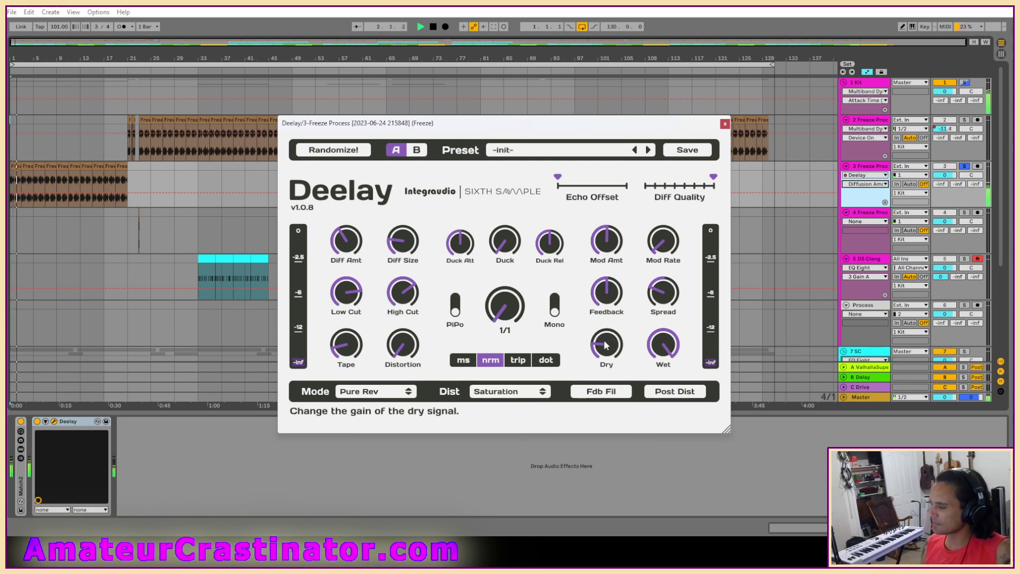
Try Deelay with Dry turned fully down, and re-enable the overridden automation.
drag(607, 345, 607, 409)
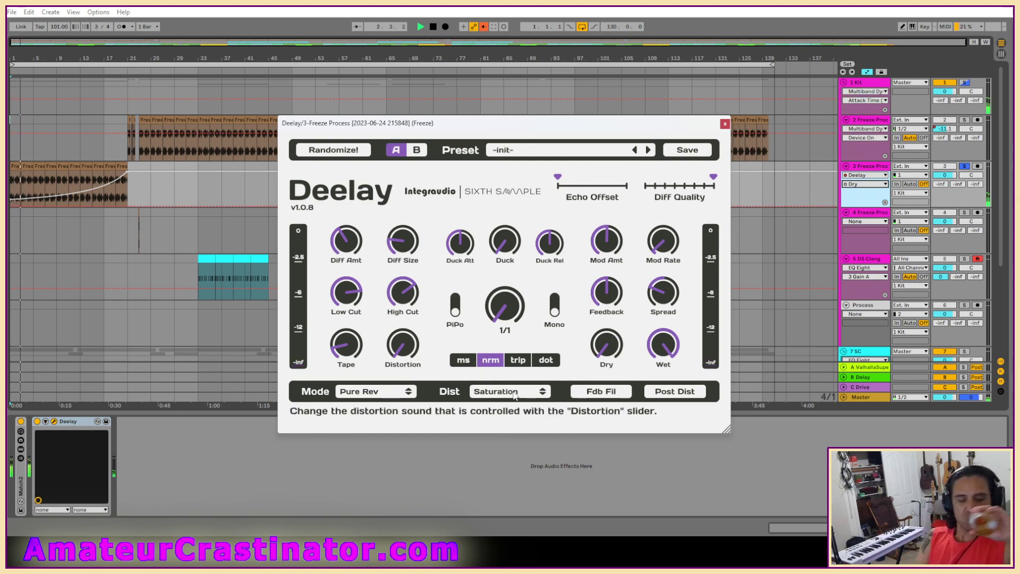
key(a)
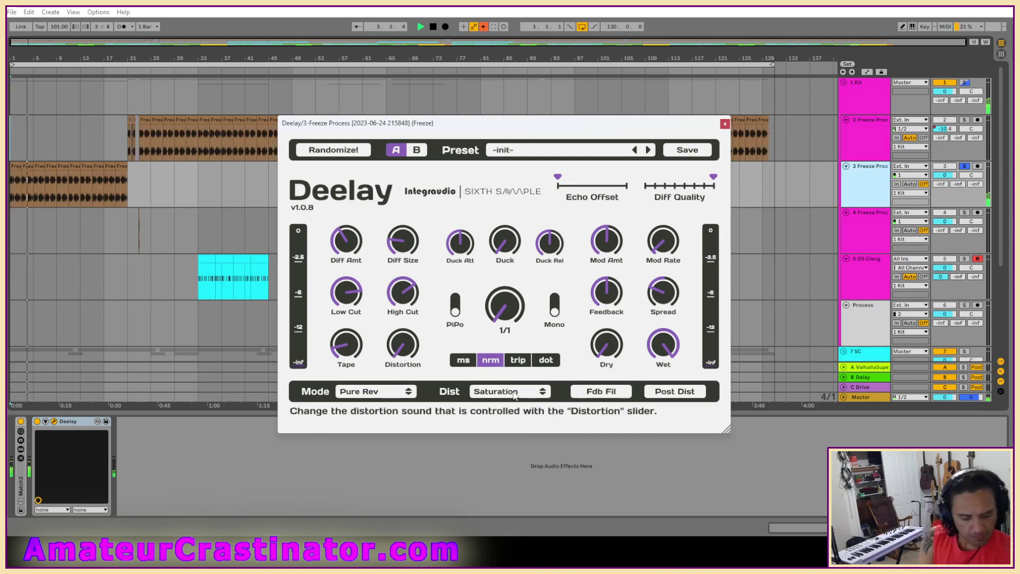
key(a)
click(484, 26)
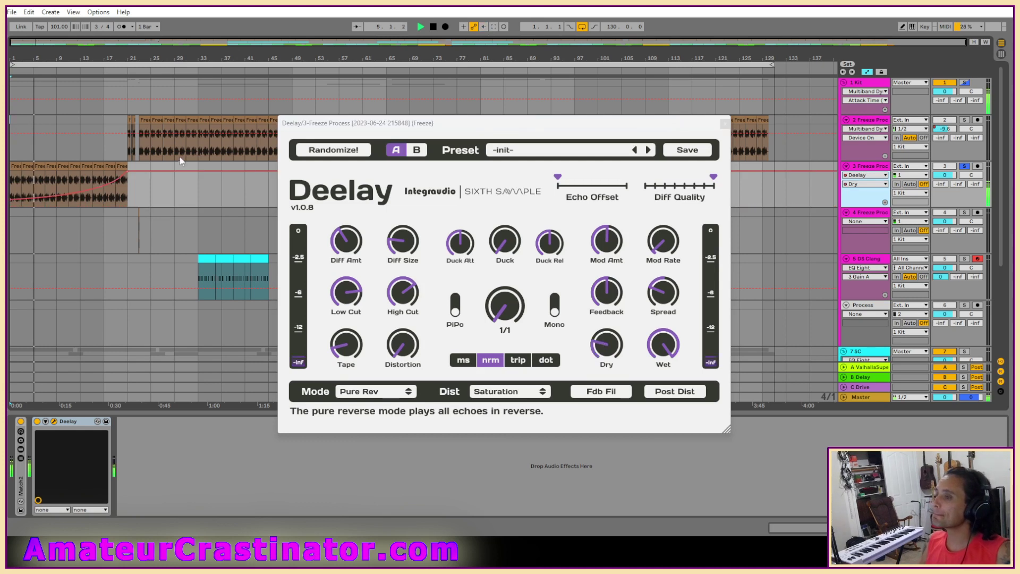
Lower the starting point of the Dry automation to 0 and replay from the start.
click(11, 200)
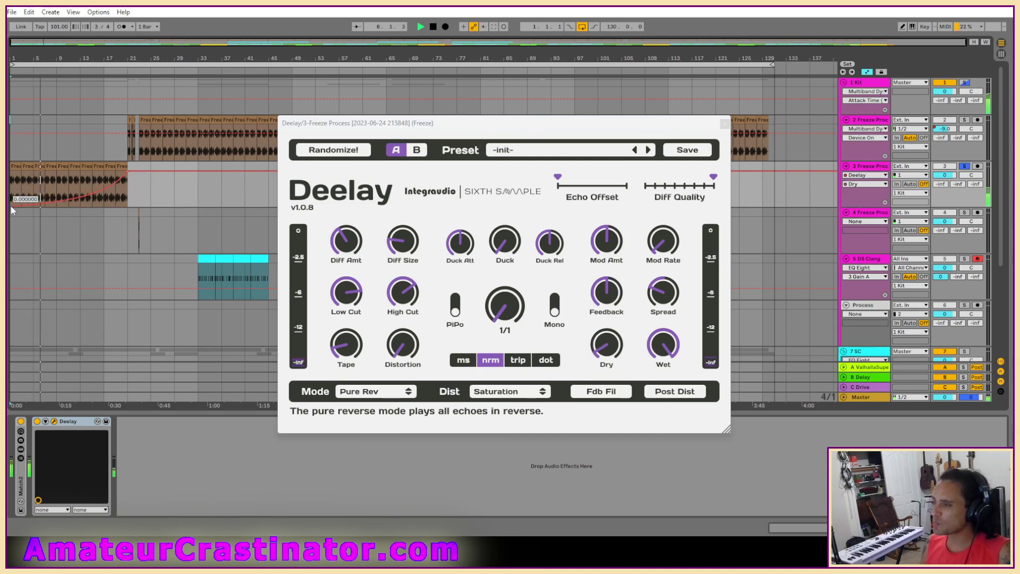
key(space)
key(space)
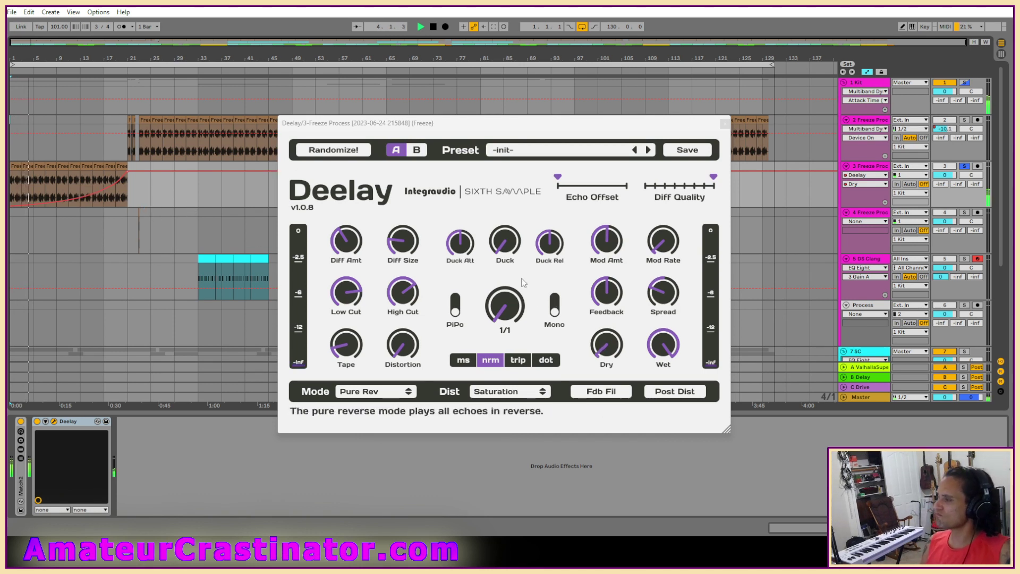
Raise Deelay's Distortion above halfway, bring Low Cut back to just past the middle, and reduce Feedback while replaying from the start.
click(402, 341)
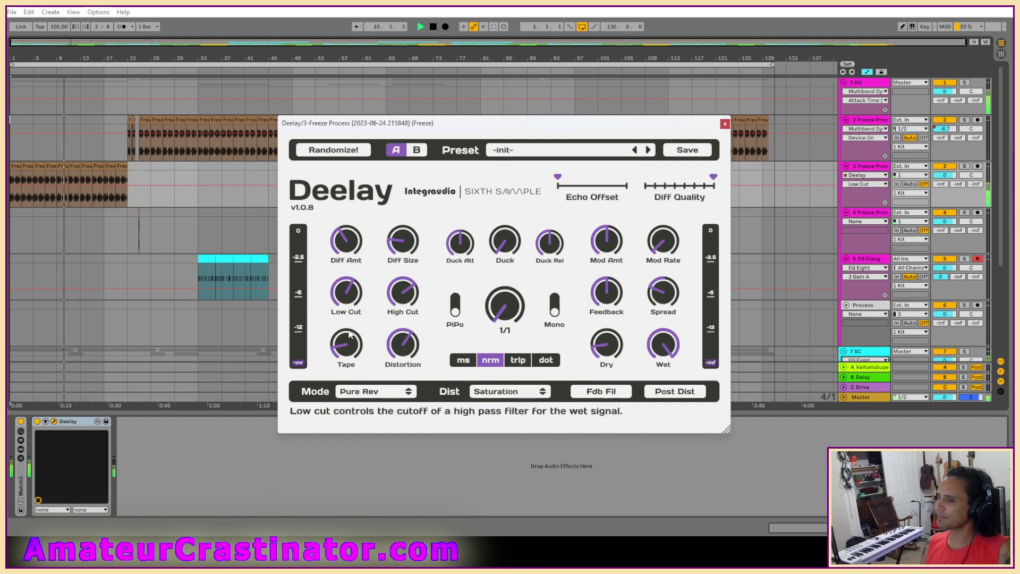
mouse_move(351, 310)
mouse_down()
mouse_move(349, 342)
mouse_move(356, 299)
mouse_up()
key(space)
key(space)
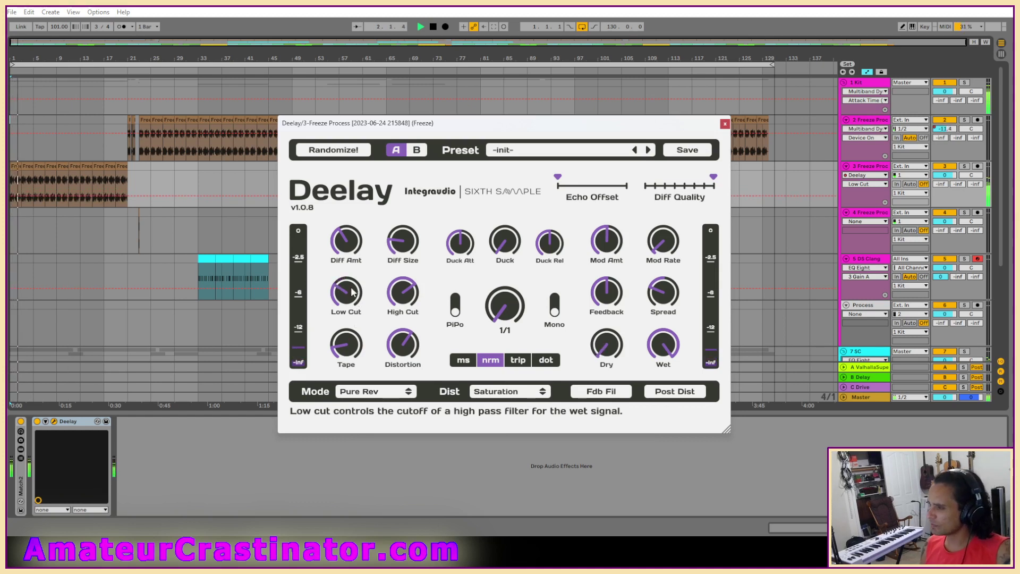
drag(351, 296, 350, 288)
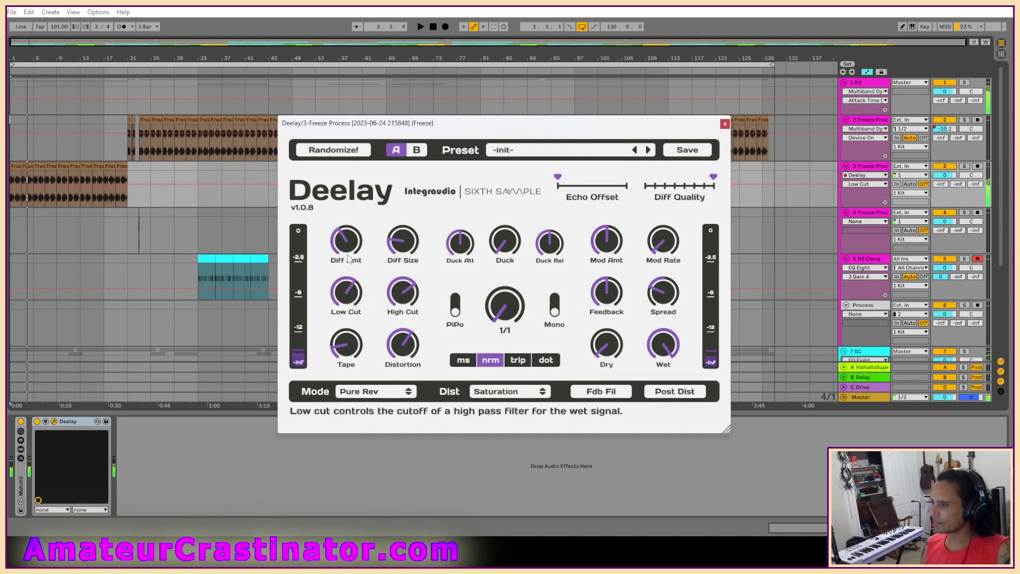
drag(608, 296, 611, 307)
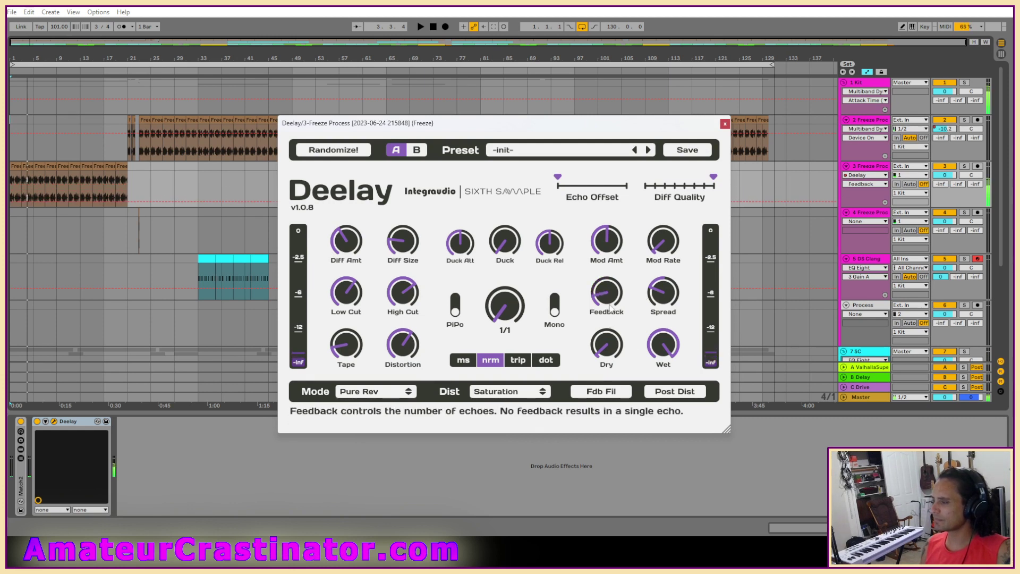
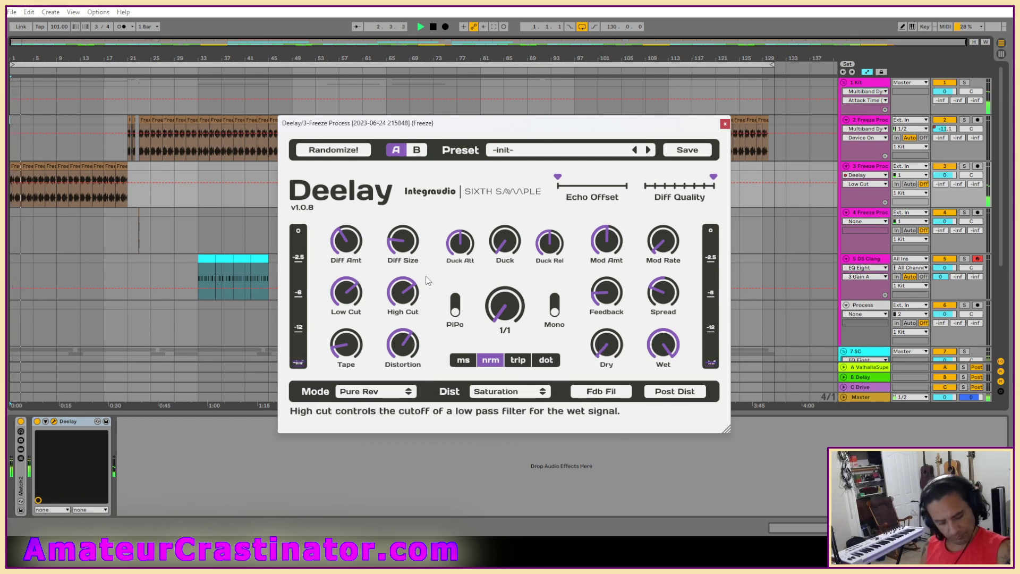
Close the Deelay window and look over the arrangement without automation, checking the third track's Match2 device by toggling it.
click(725, 126)
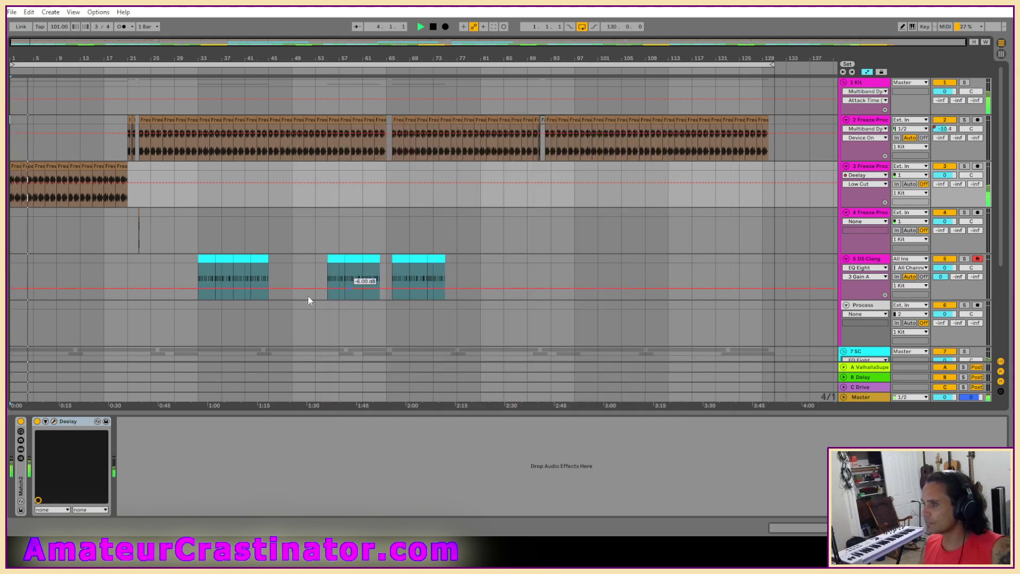
key(a)
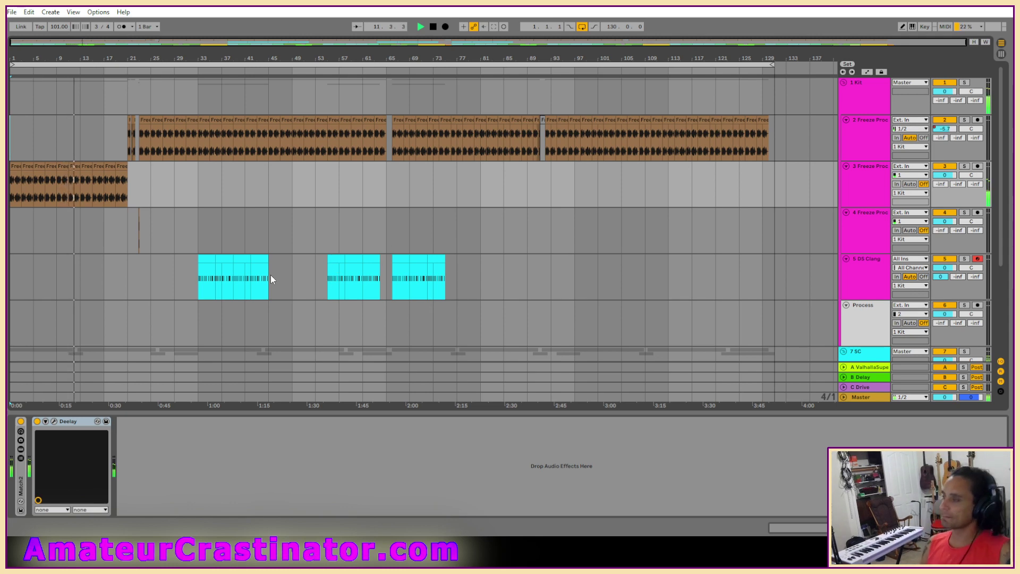
scroll(334, 242, down, 5)
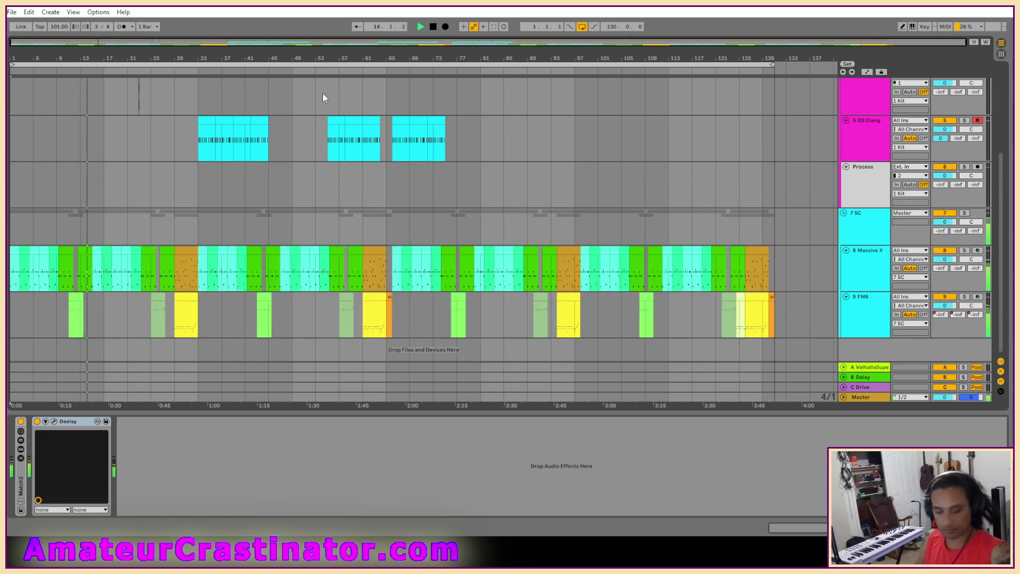
scroll(162, 177, up, 5)
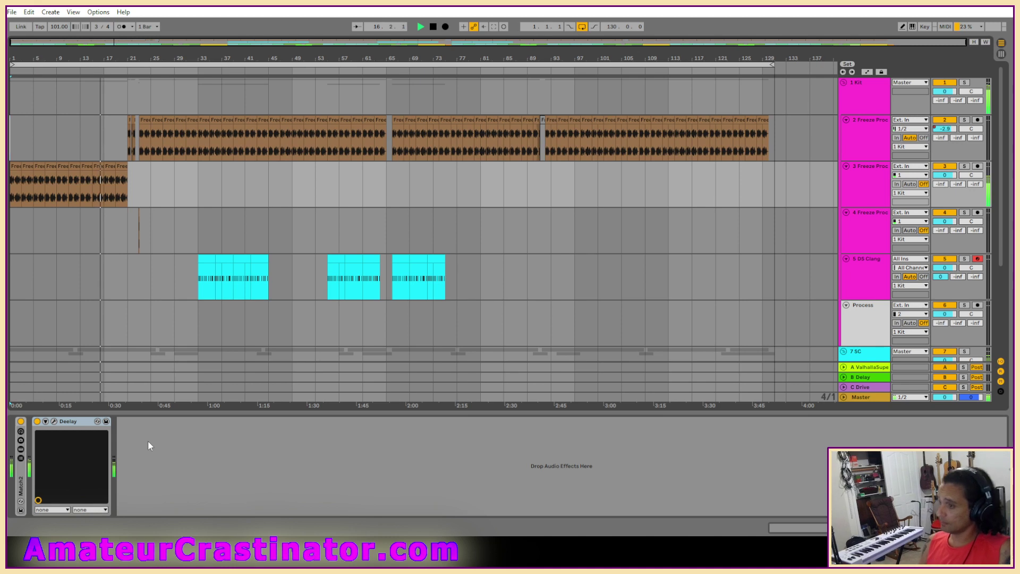
click(21, 422)
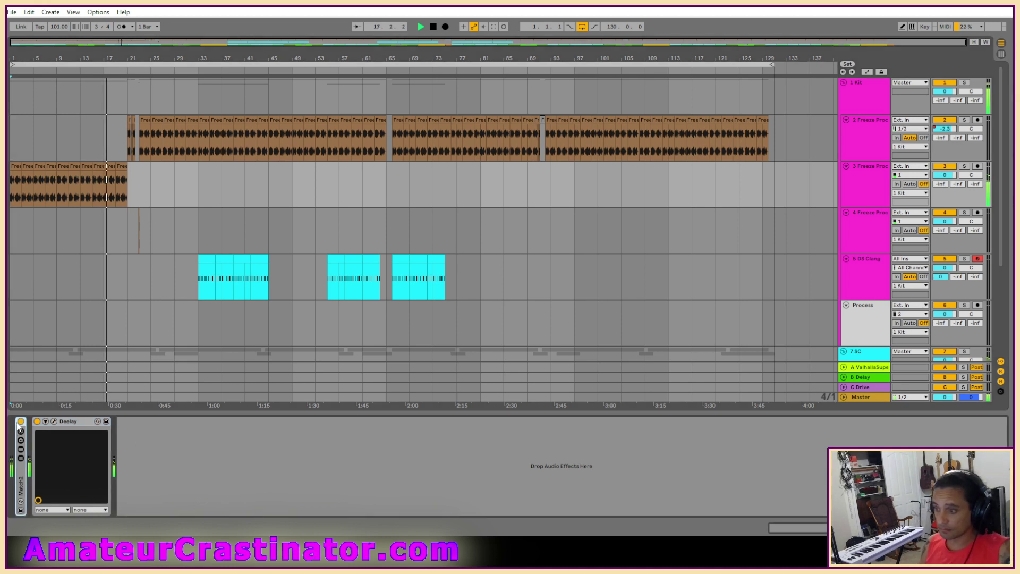
click(21, 422)
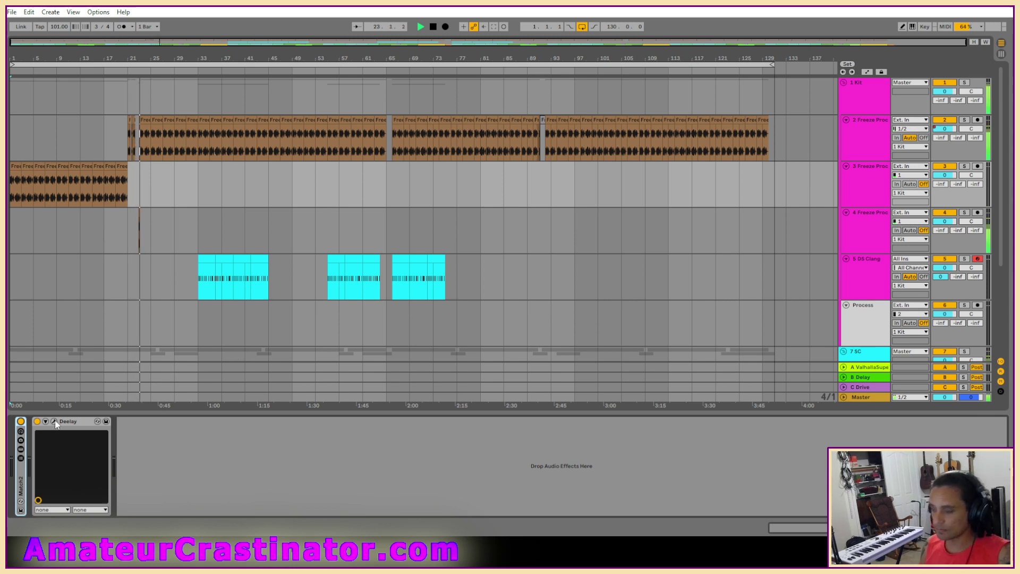
Expand Deelay's parameters, display the Wet automation and remove its zero-level point at the end of the intro clips.
key(a)
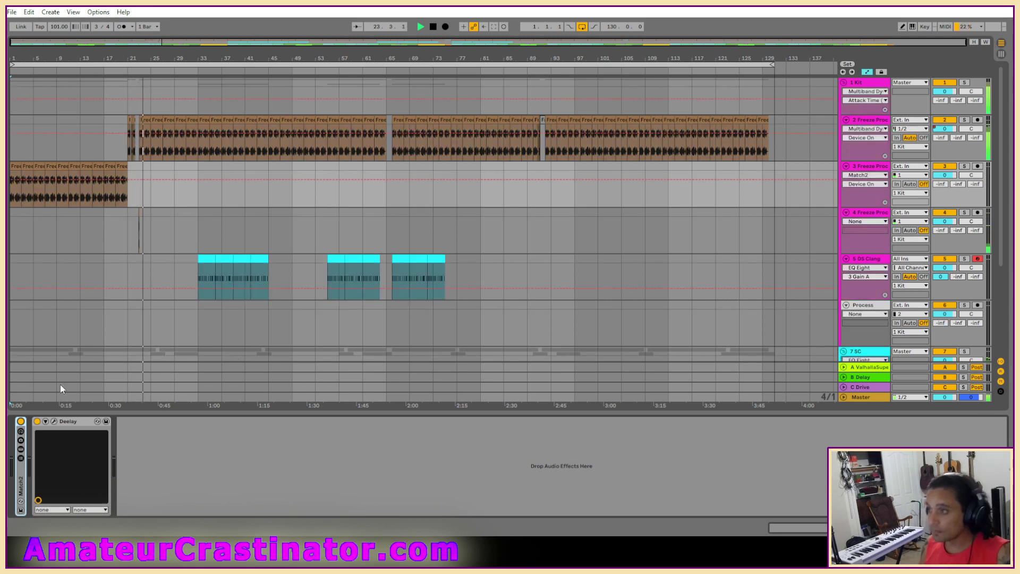
click(46, 422)
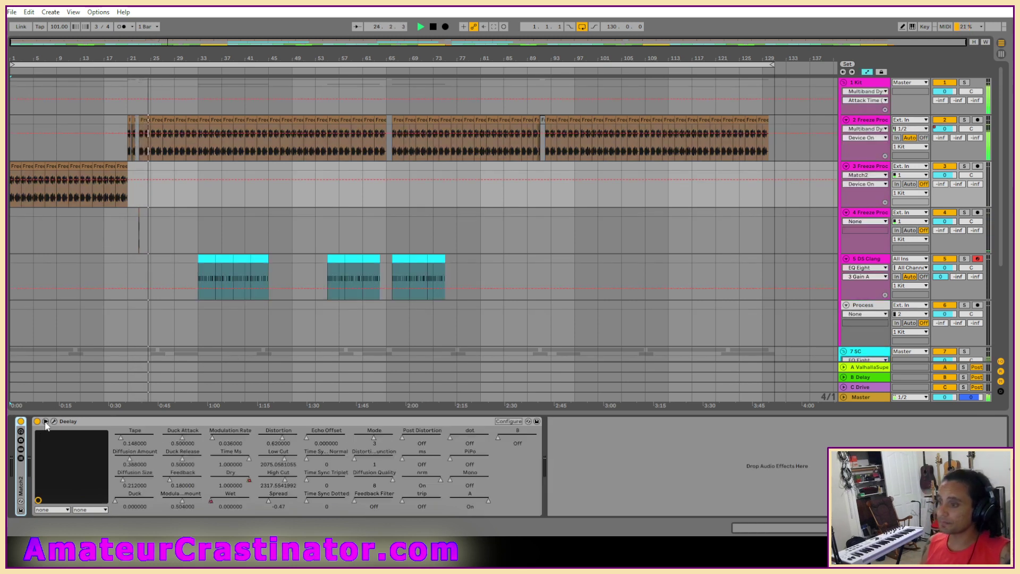
click(210, 501)
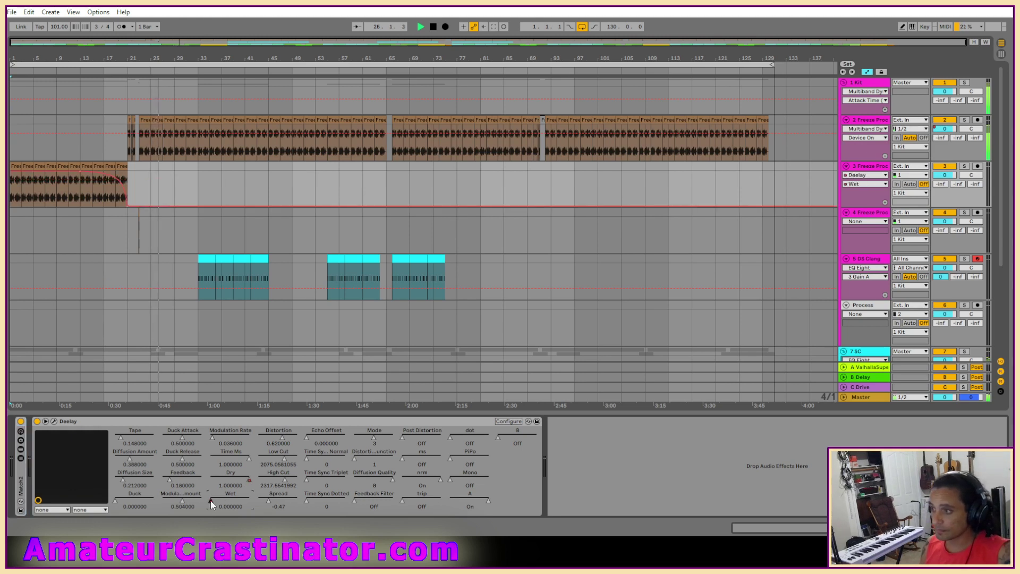
click(128, 206)
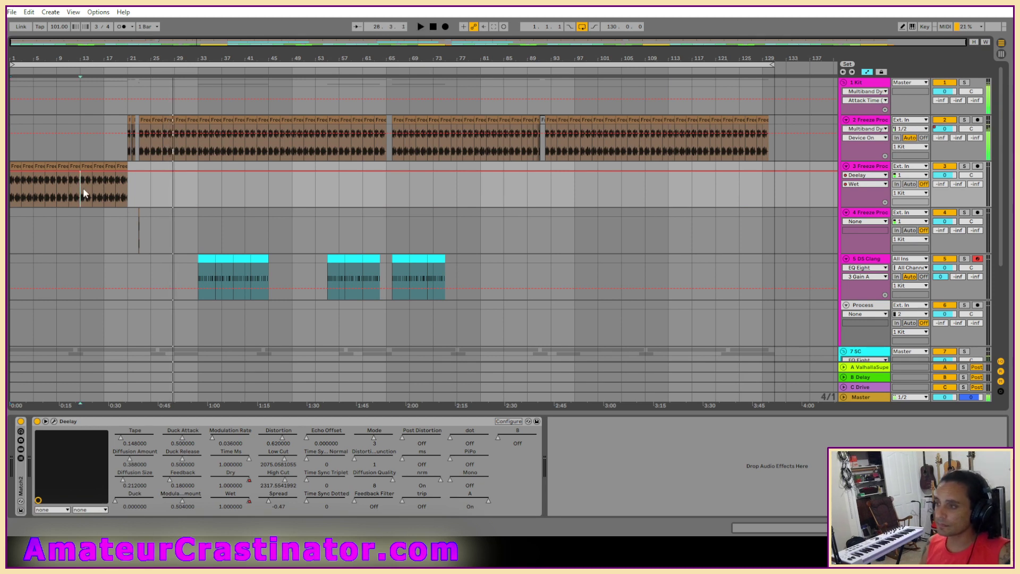
Play from bar 13, collapse Deelay's parameter list, open its window and raise Feedback to just below halfway.
click(83, 202)
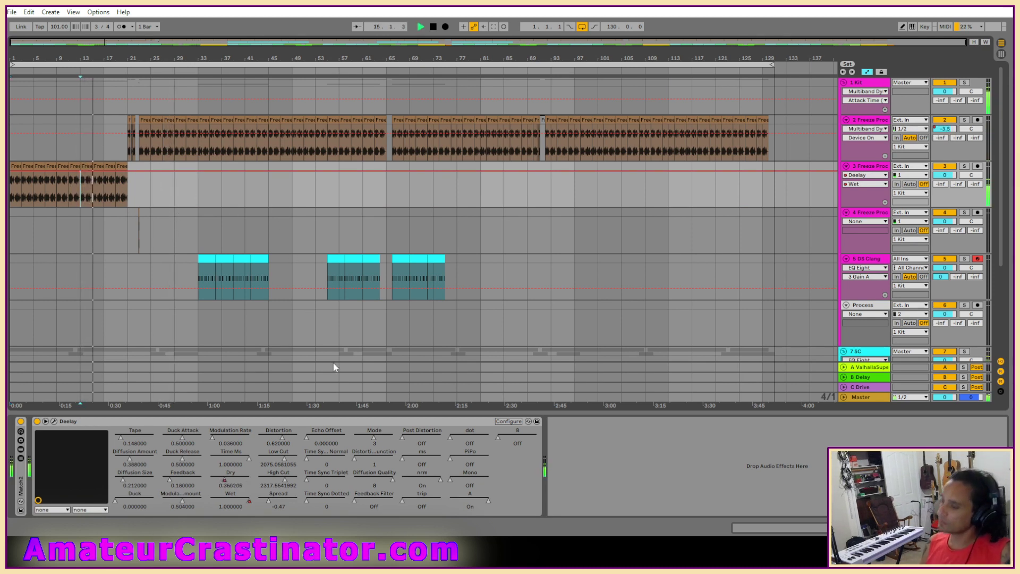
click(46, 421)
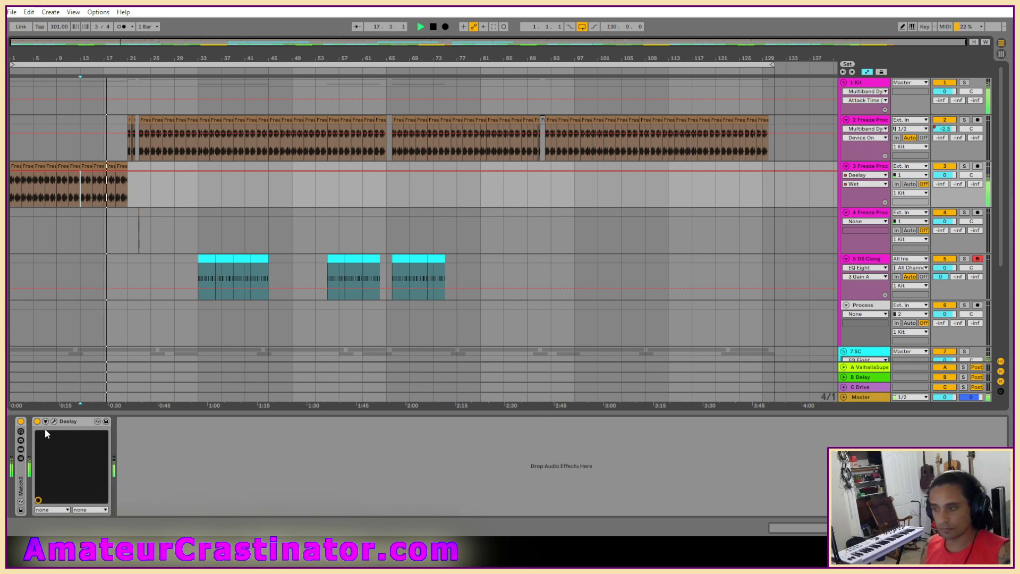
click(53, 421)
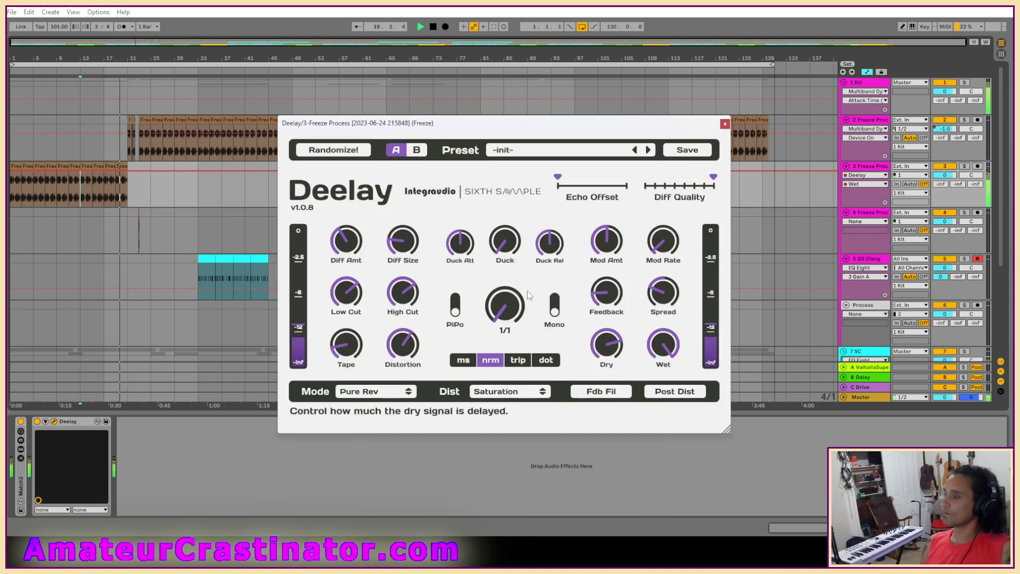
drag(614, 298, 614, 296)
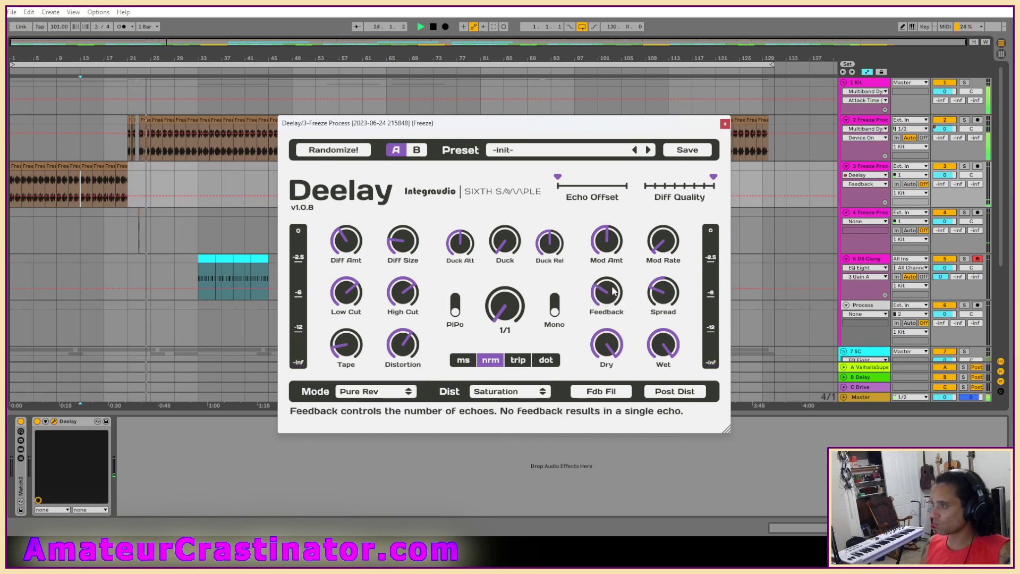
drag(609, 289, 608, 284)
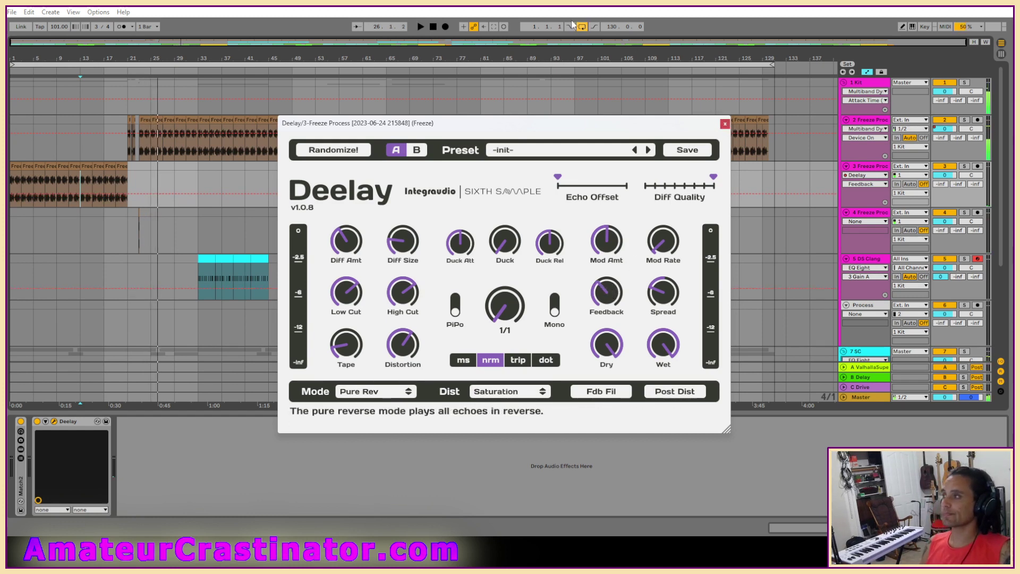
Replay from the start and select the stretch from bar 23 to 24 on the third track.
double_click(435, 27)
key(space)
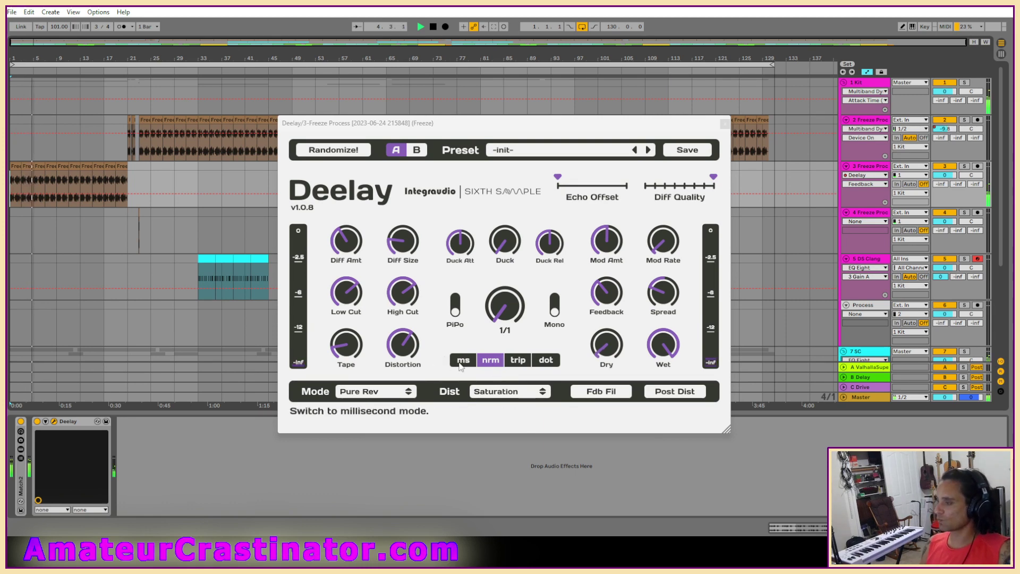
scroll(141, 213, up, 5)
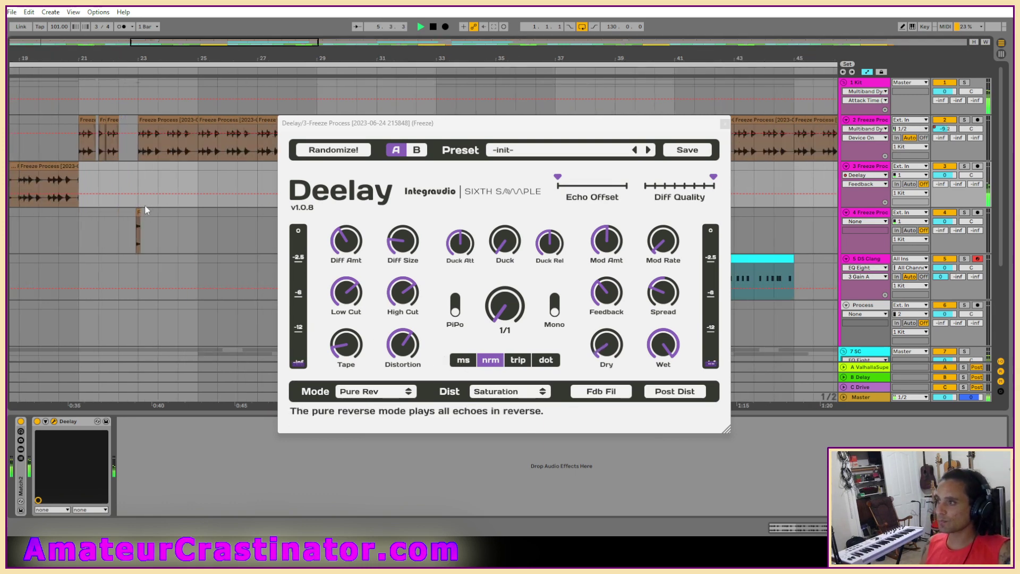
scroll(143, 190, up, 3)
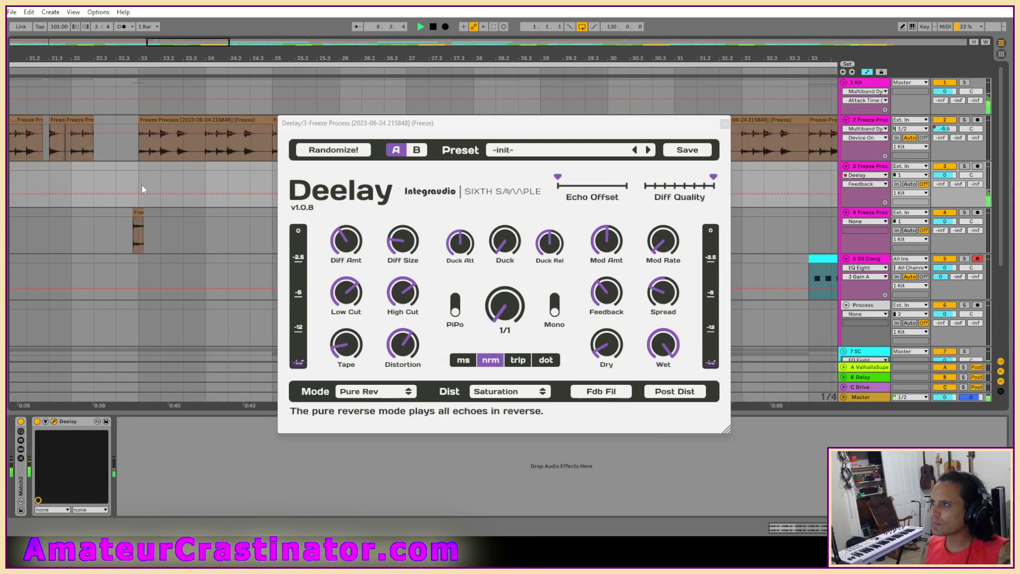
drag(138, 178, 206, 178)
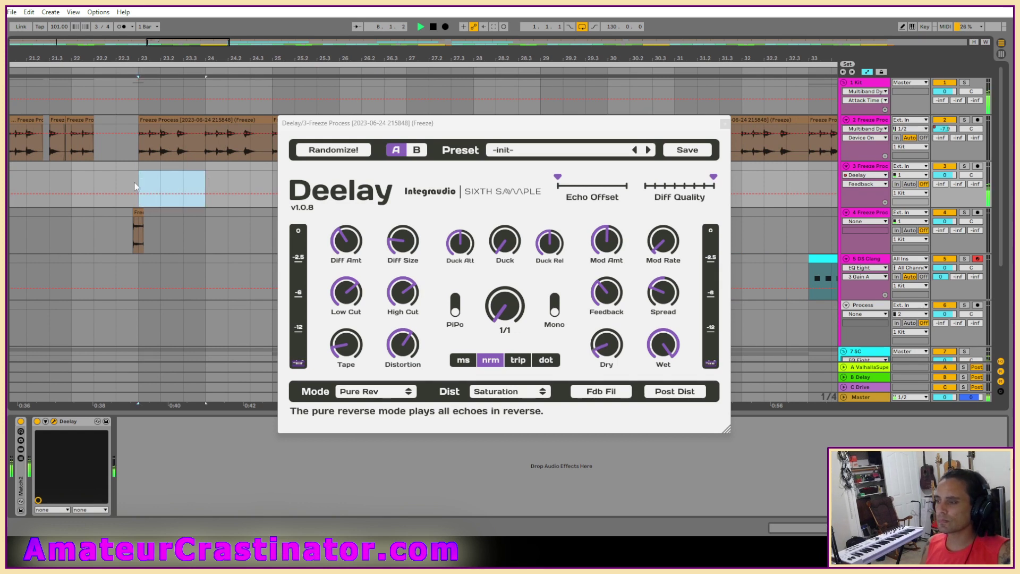
drag(137, 183, 201, 167)
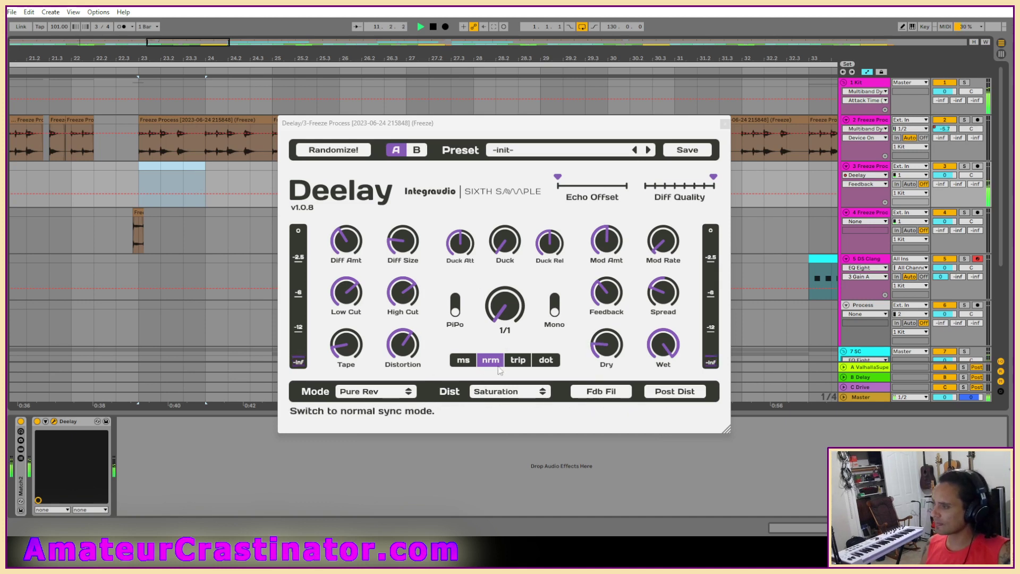
Switch Deelay's delay time to milliseconds, replay from the start and set the time to 990 ms.
click(460, 365)
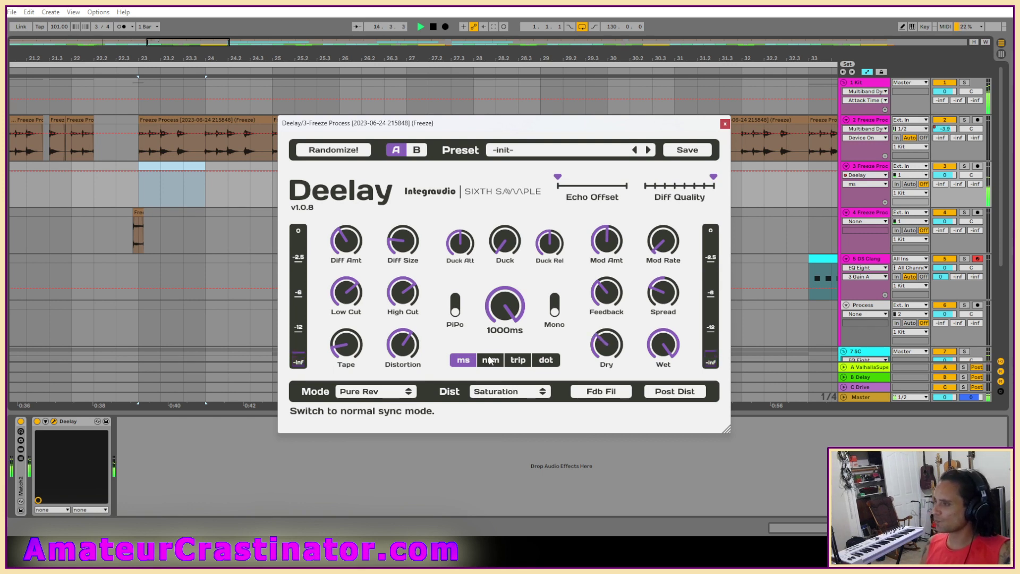
double_click(433, 26)
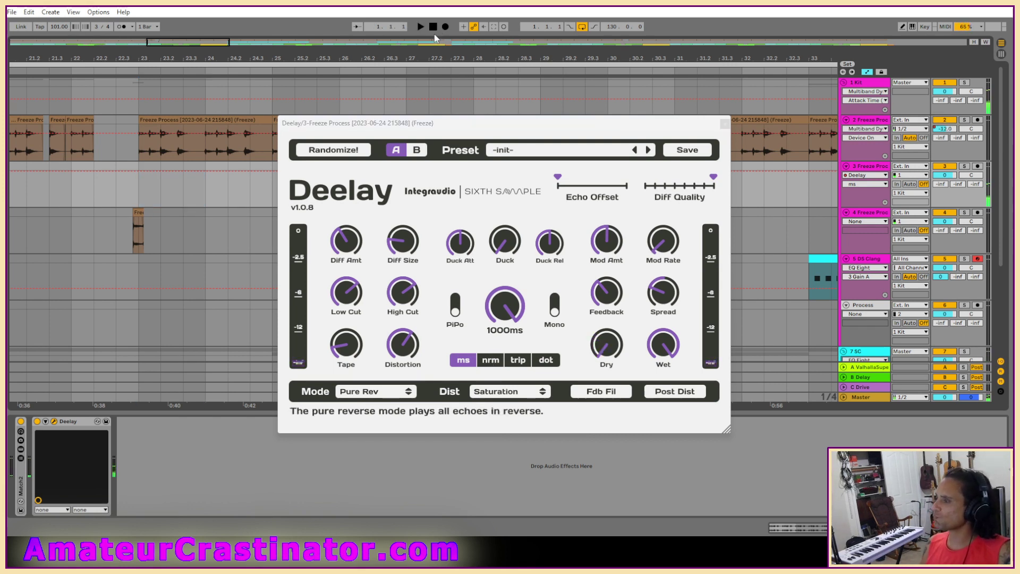
key(space)
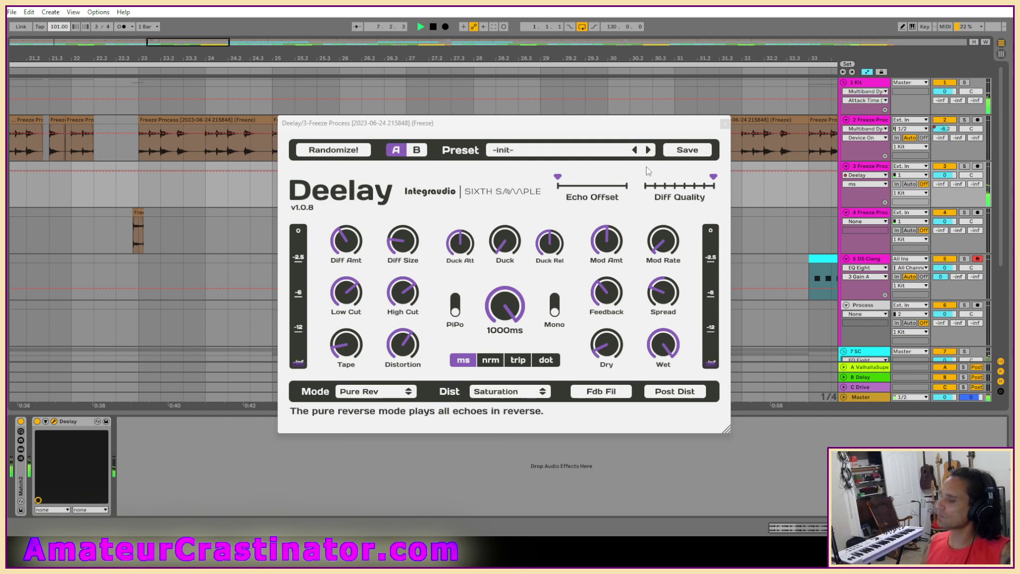
click(512, 314)
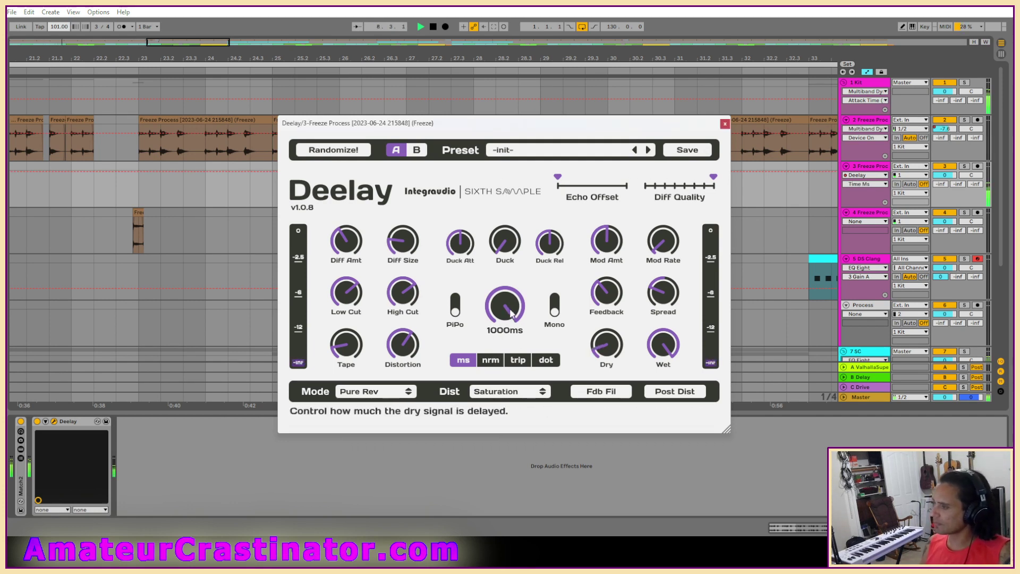
drag(513, 312, 512, 320)
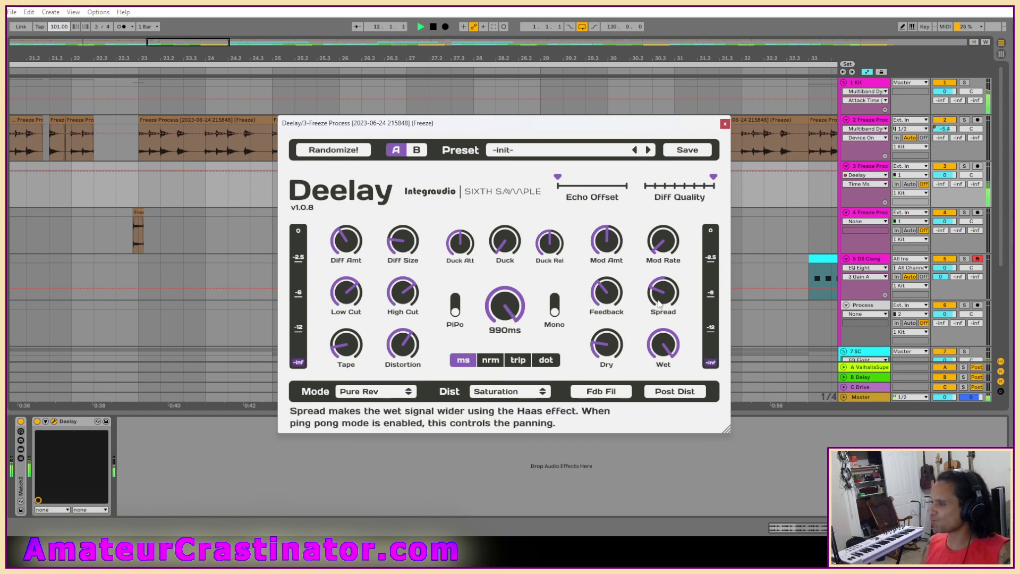
Raise Deelay's Spread, Feedback and Mod Rate slightly, then close its window and show the whole arrangement.
click(664, 296)
drag(612, 300, 612, 296)
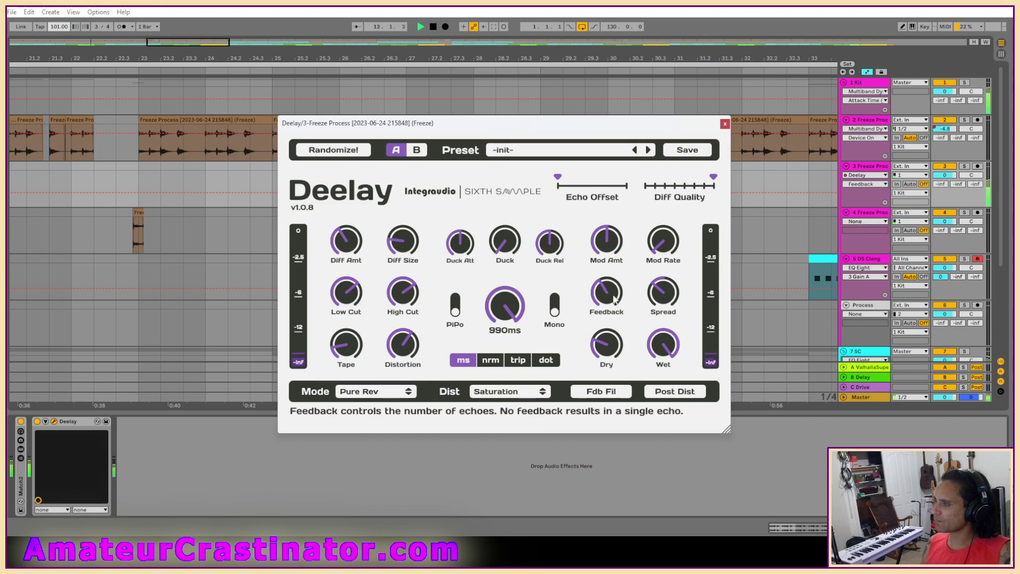
drag(596, 335, 592, 326)
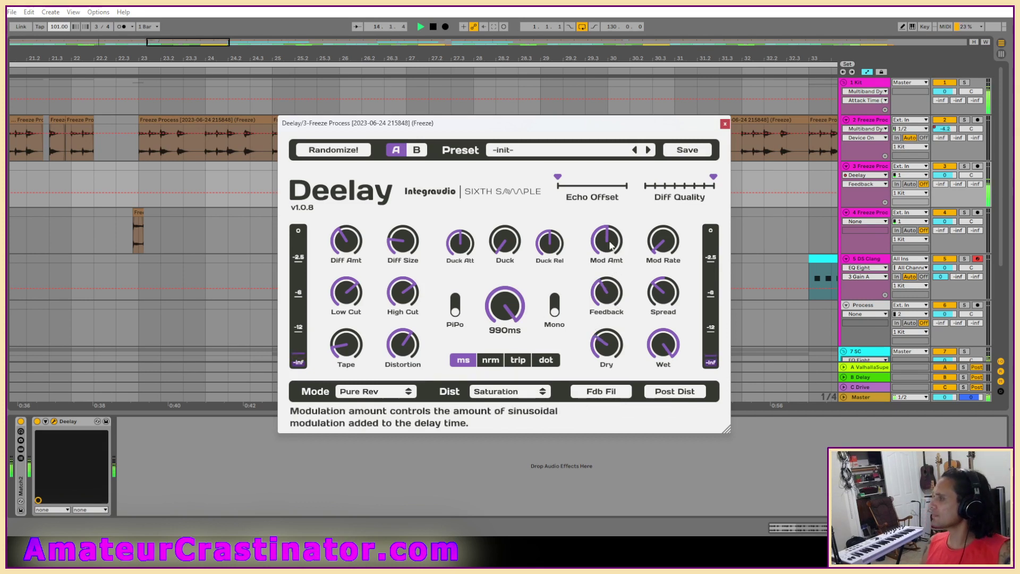
click(659, 248)
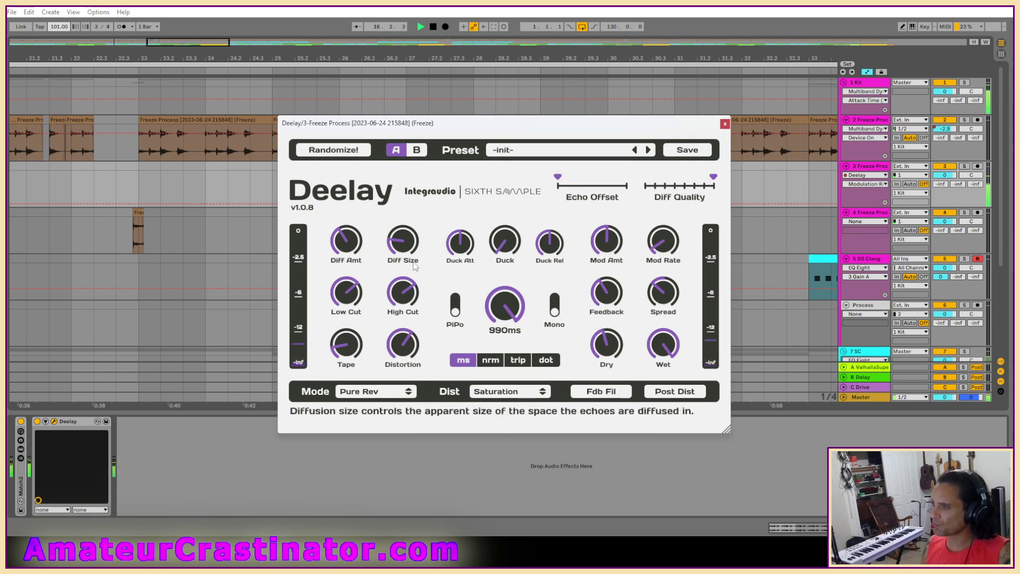
click(724, 124)
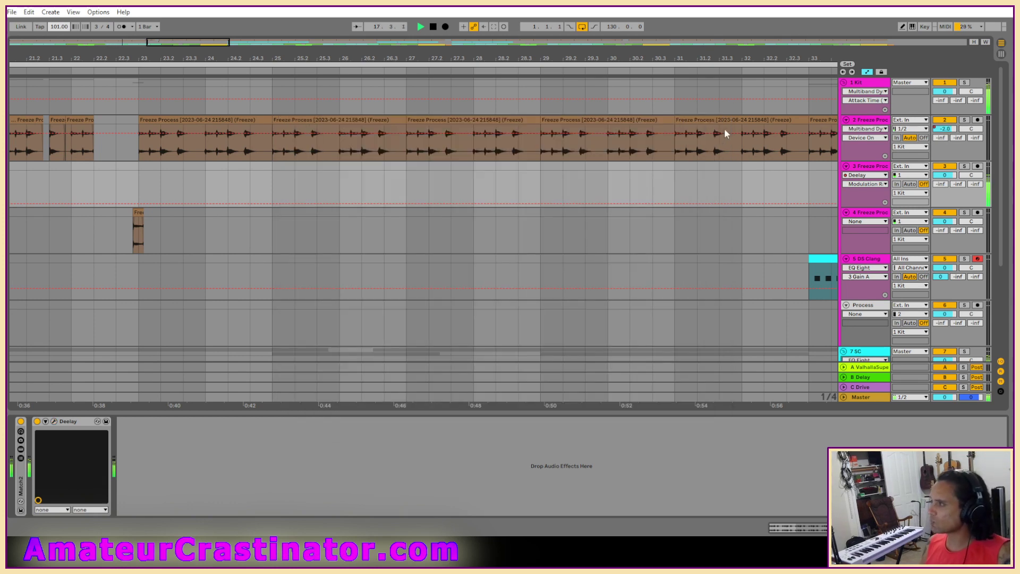
key(w)
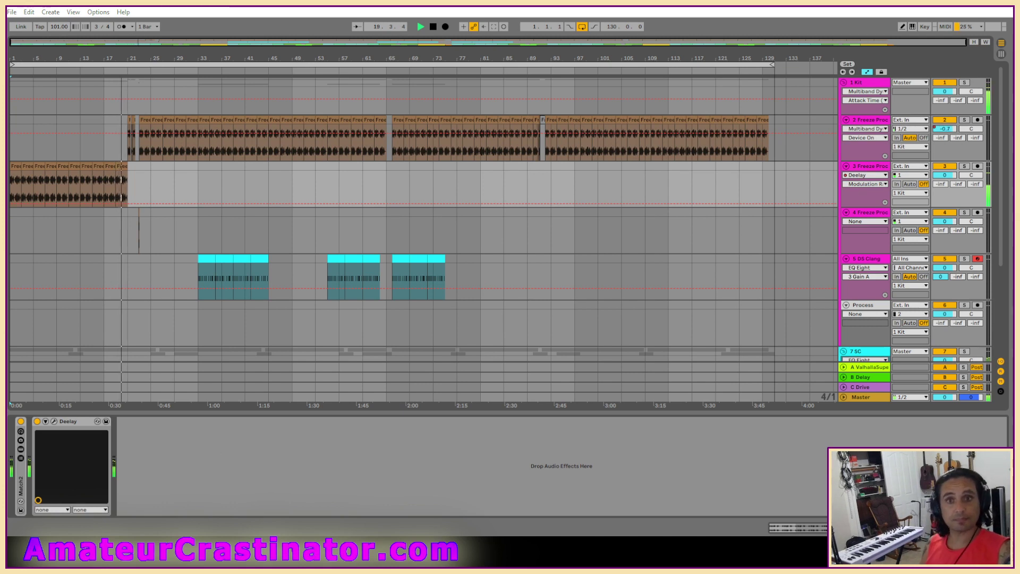
key(ctrl+v)
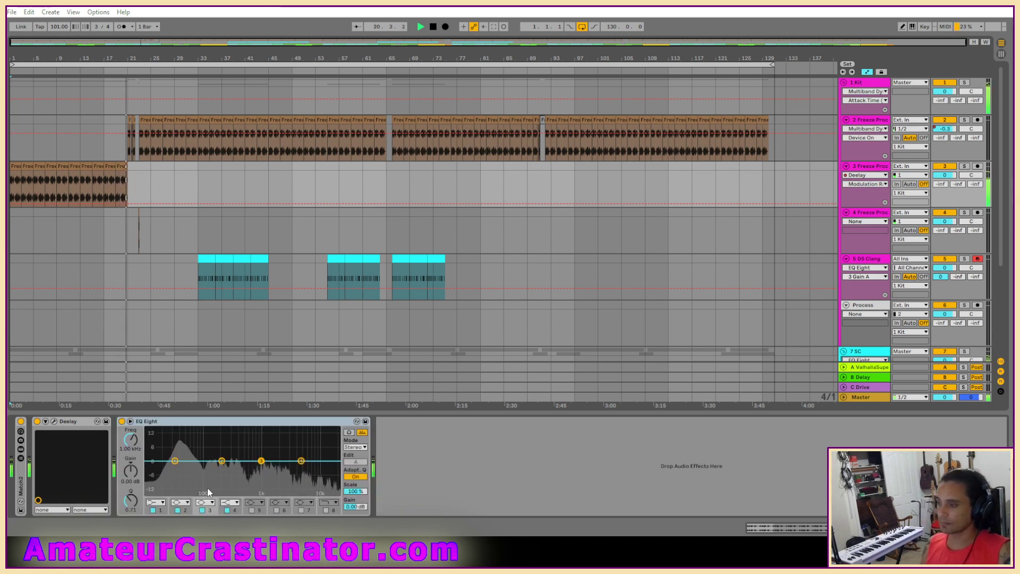
click(297, 424)
key(Delete)
Hide the automation, stop playback, then freeze and flatten the third track.
key(a)
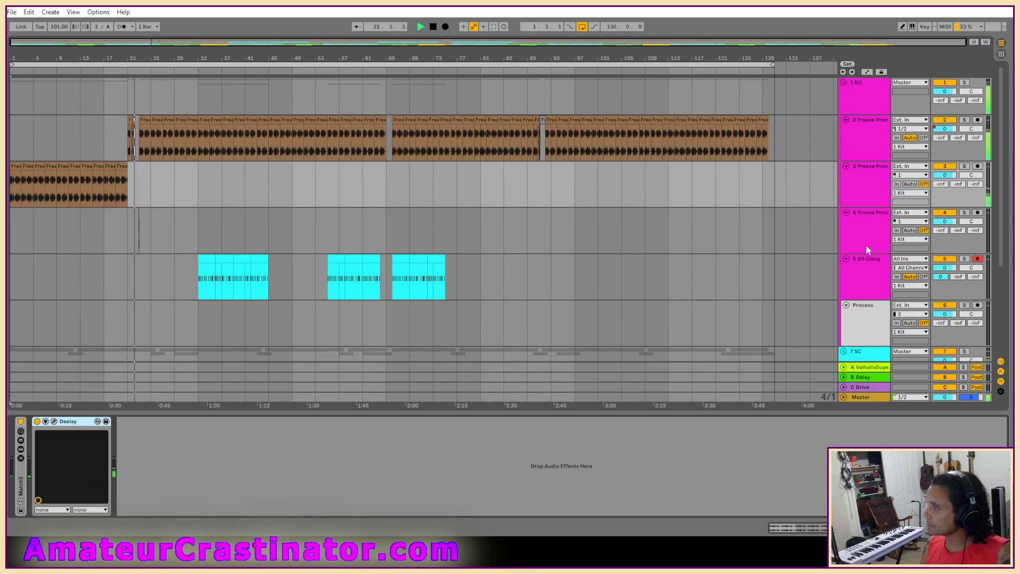
key(space)
right_click(865, 182)
click(891, 245)
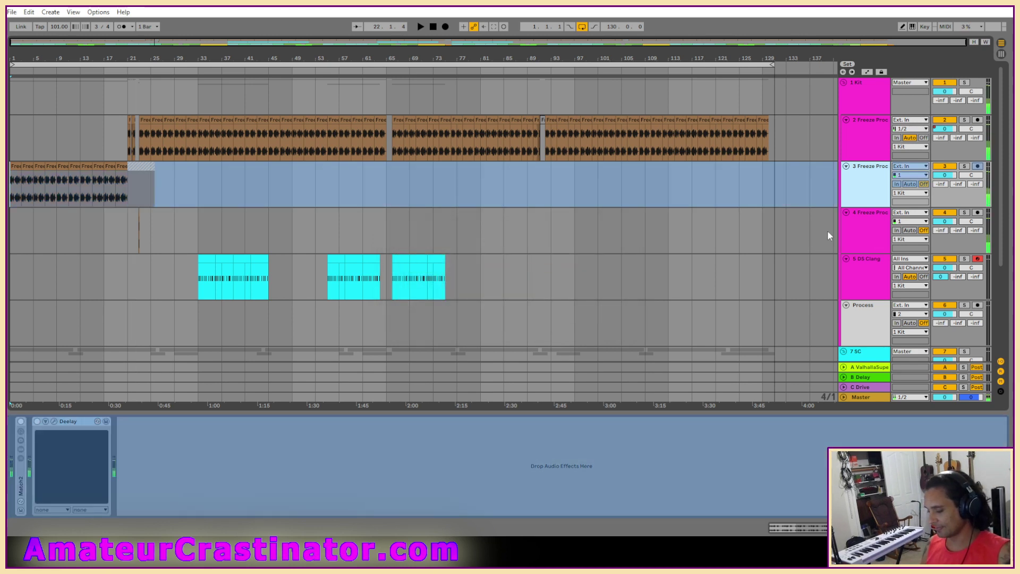
right_click(867, 198)
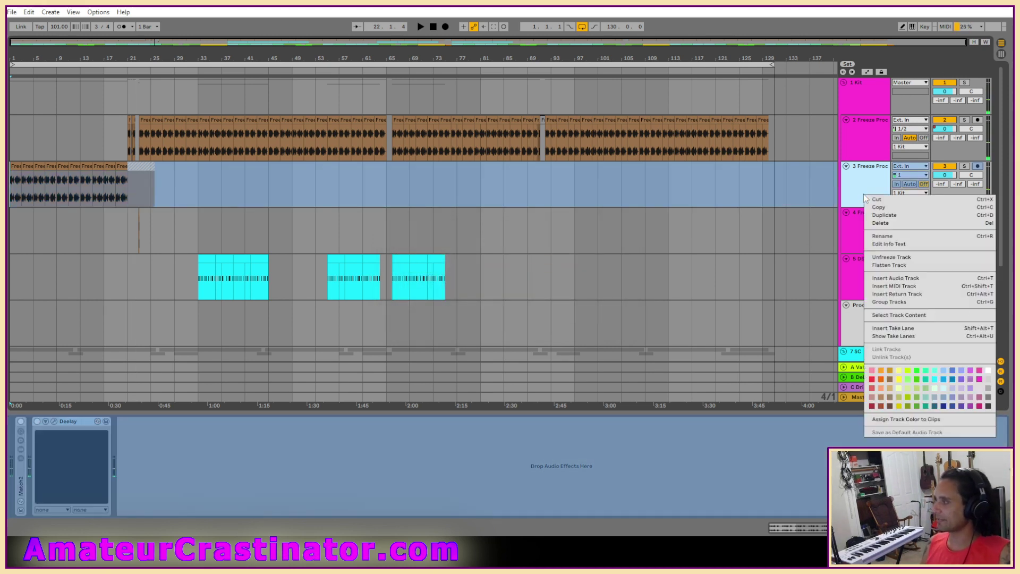
click(889, 265)
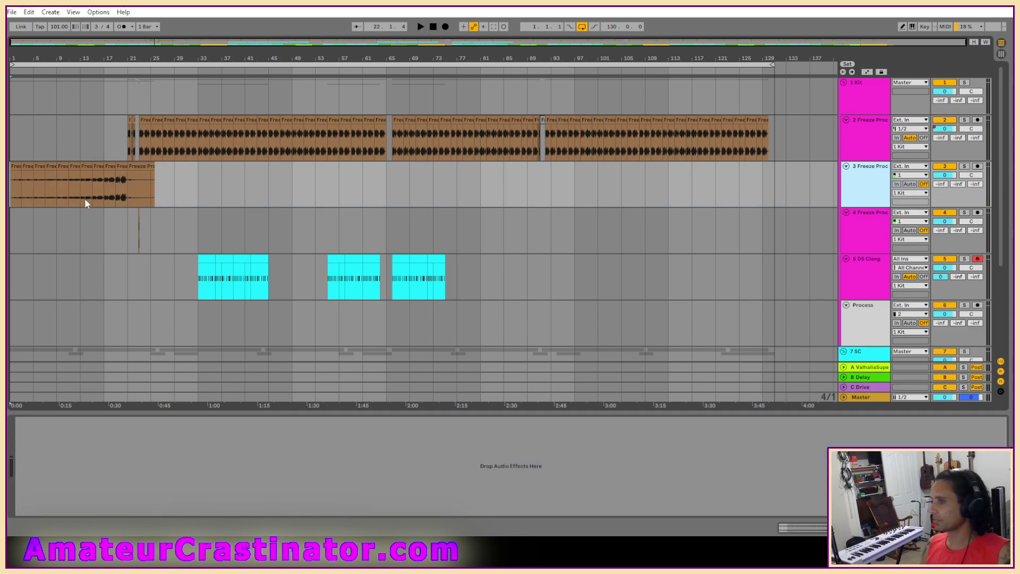
Consolidate the flattened intro clips on the third track into one clip, solo the track and play from just before bar 23.
drag(20, 170, 171, 182)
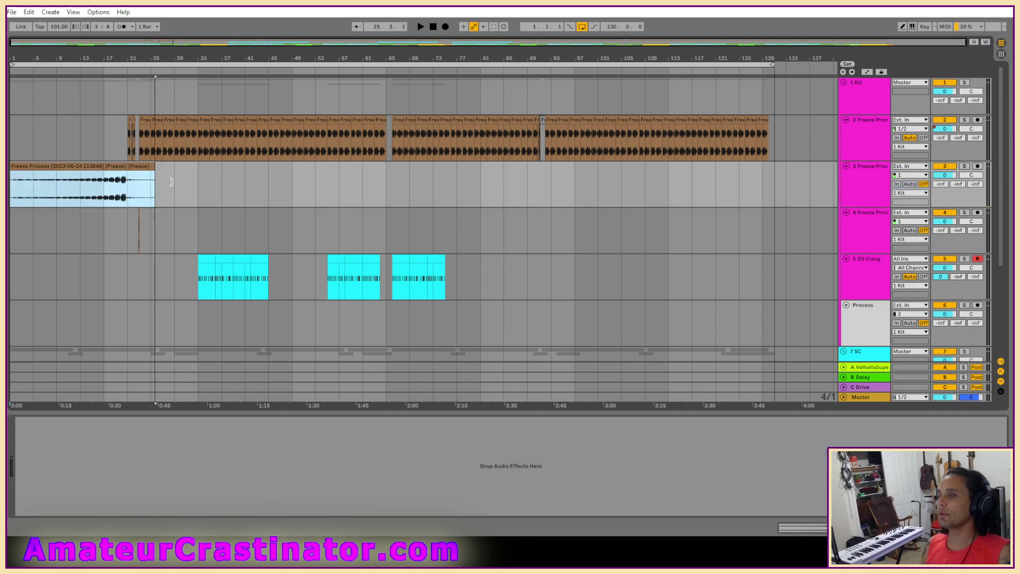
click(877, 177)
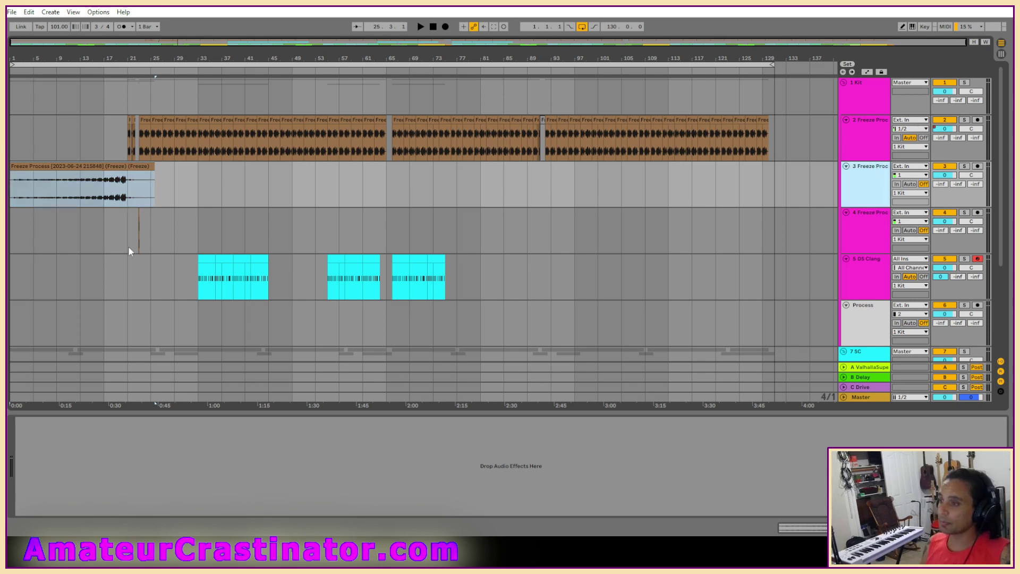
scroll(95, 241, up, 4)
scroll(270, 223, up, 2)
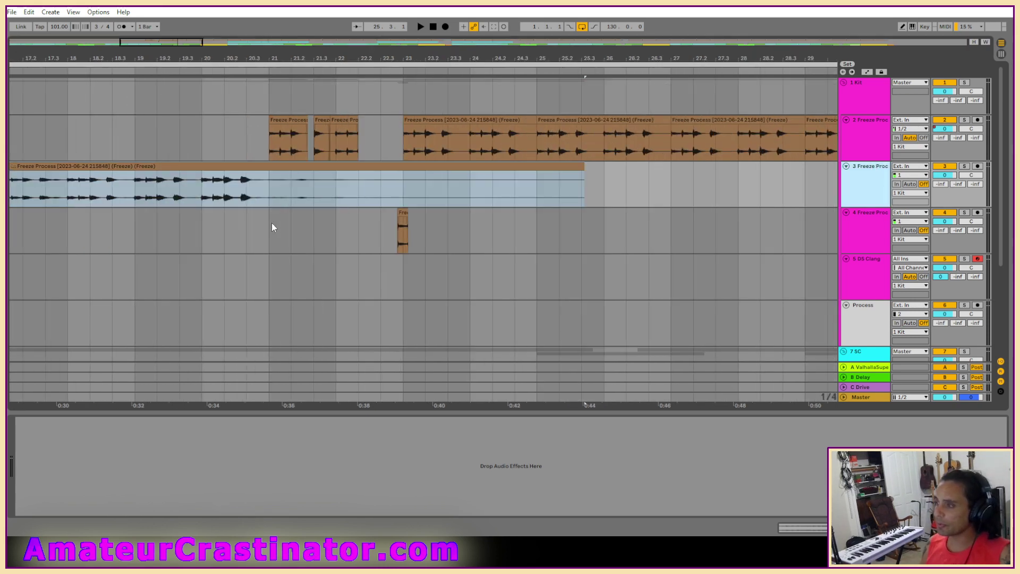
click(370, 187)
key(space)
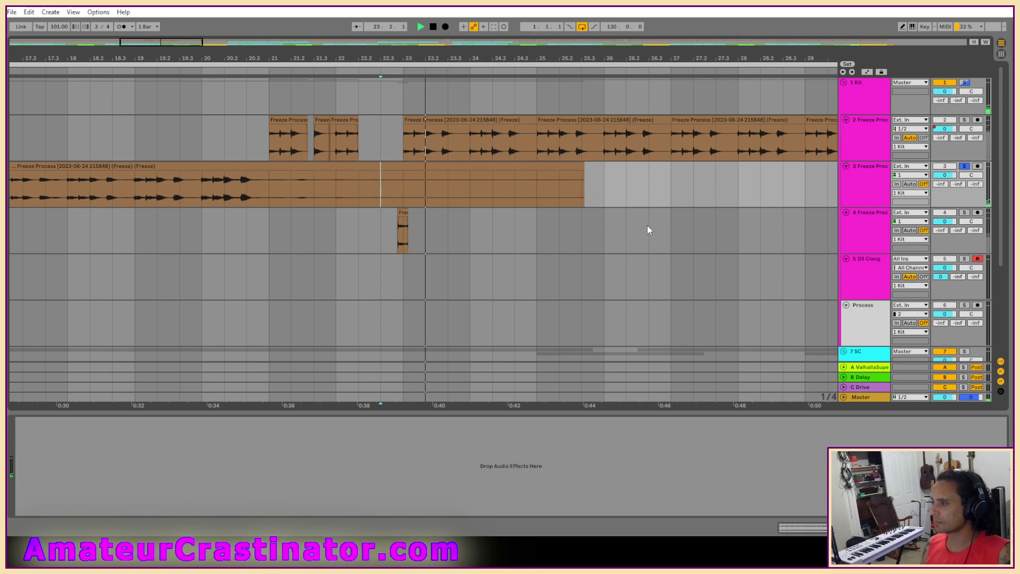
Move the short hit at bar 23 from the fourth track onto the third and delete the delay tail after it.
scroll(421, 244, up, 5)
drag(327, 214, 328, 203)
scroll(327, 203, down, 2)
click(458, 164)
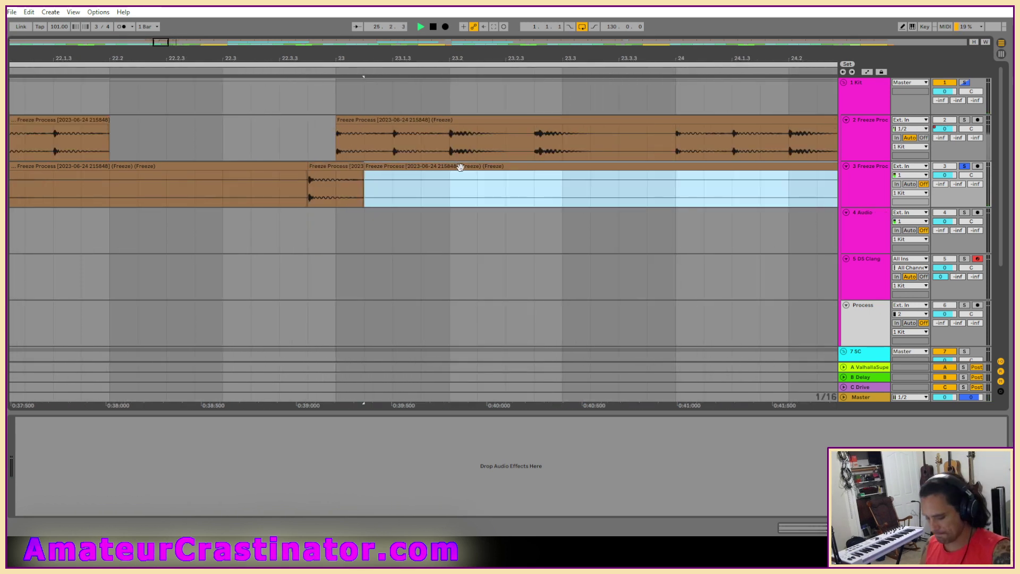
key(Delete)
Delete the emptied fourth track, unsolo the third track and play the full mix from bar 23.
click(866, 232)
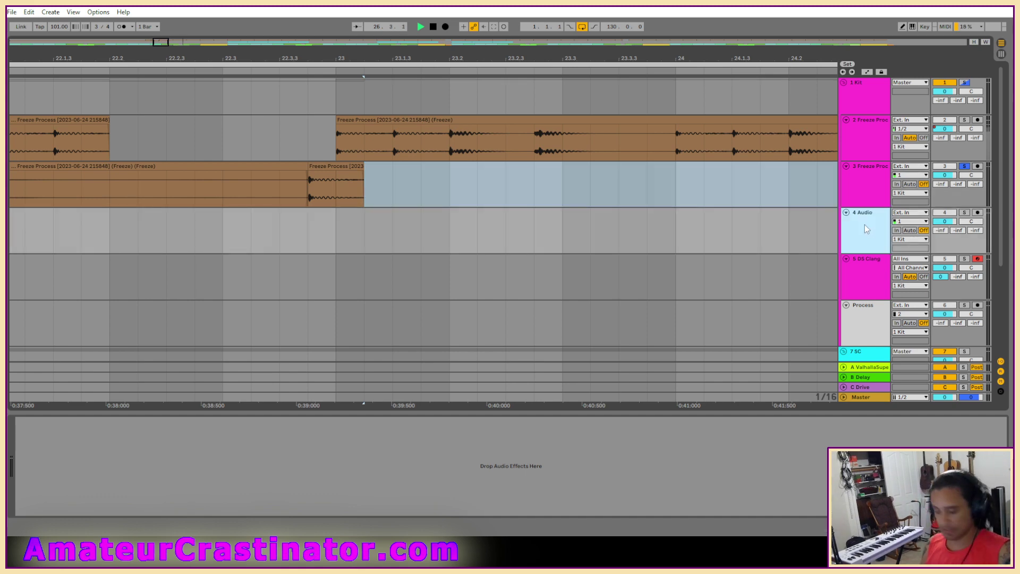
key(Delete)
scroll(489, 184, down, 10)
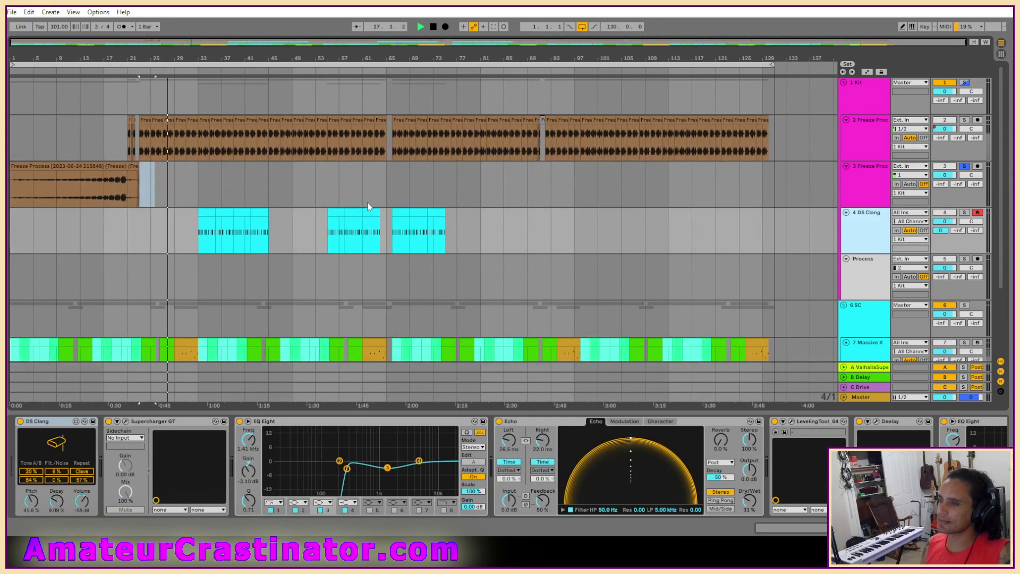
key(space)
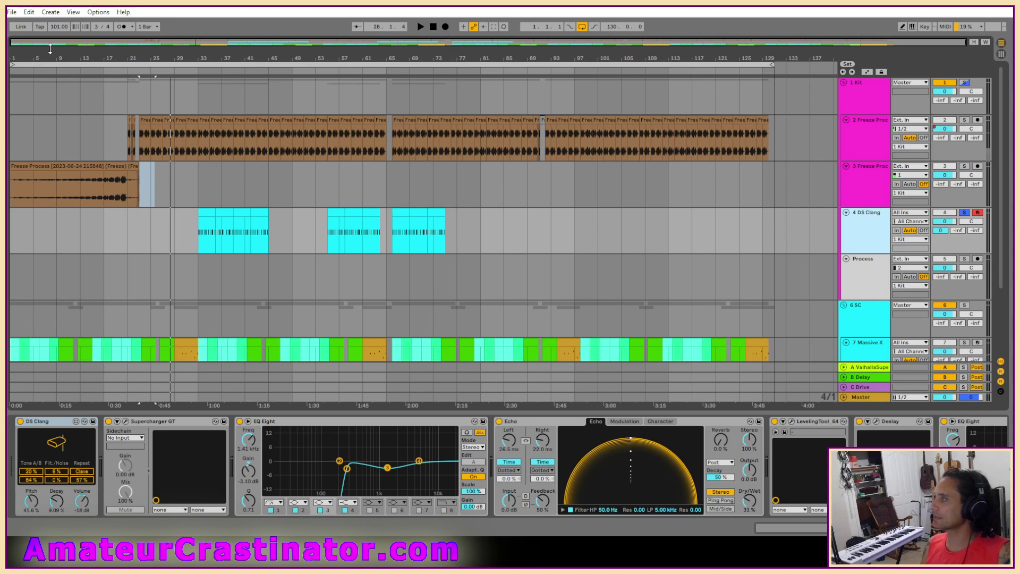
key(space)
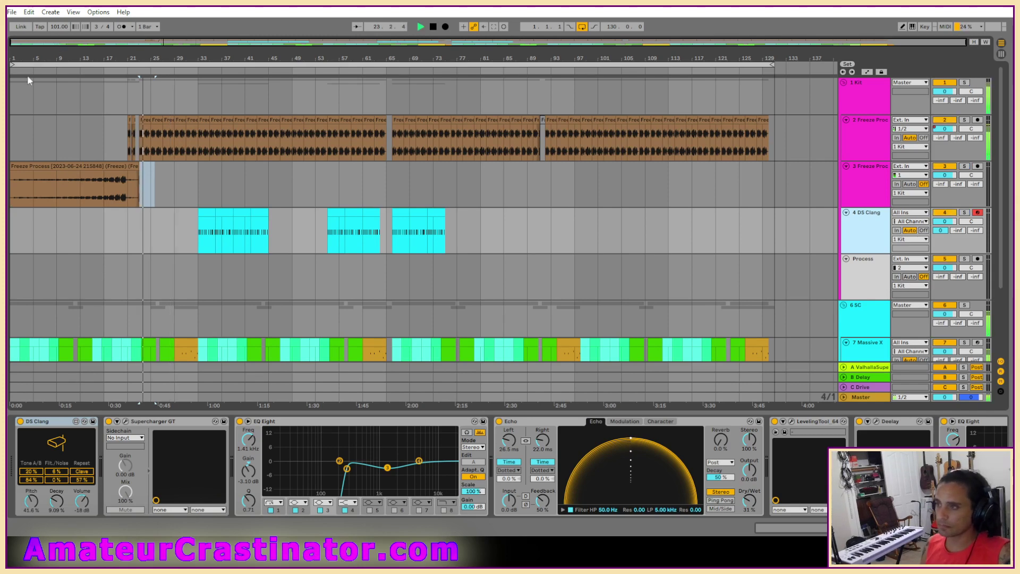
scroll(330, 183, down, 2)
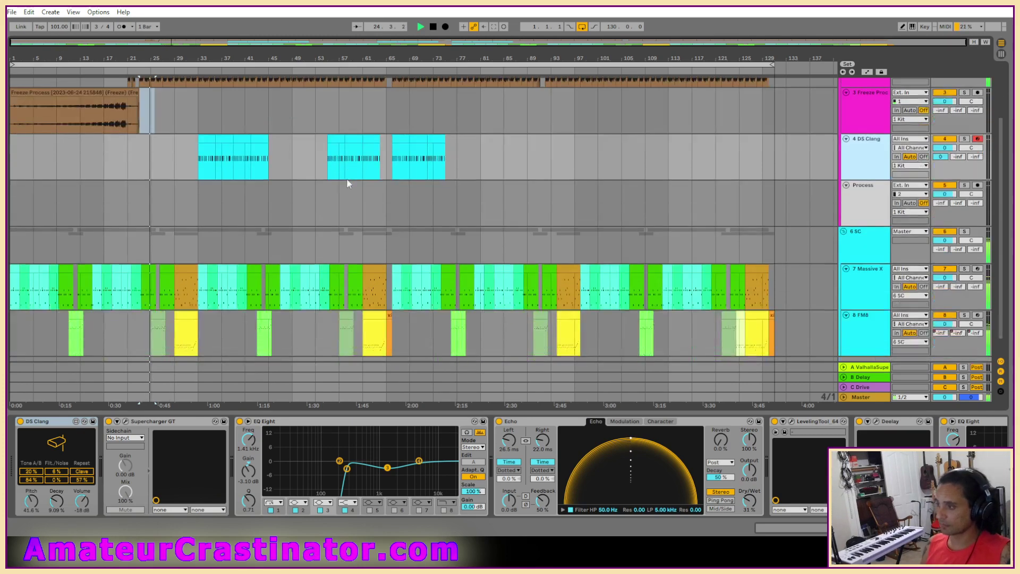
Play the arrangement from about bar 57.
click(346, 134)
key(space)
key(space)
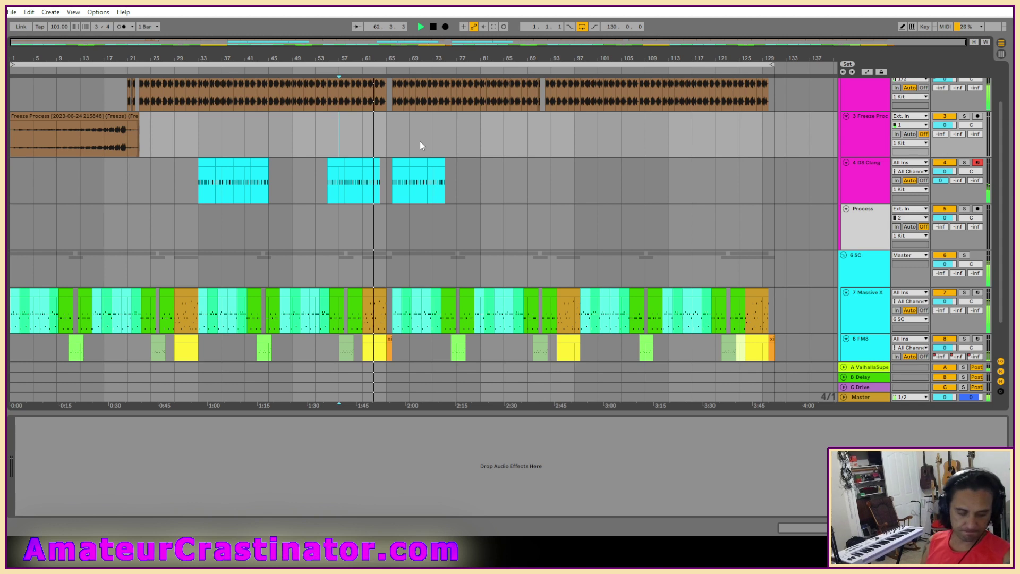
scroll(667, 209, down, 2)
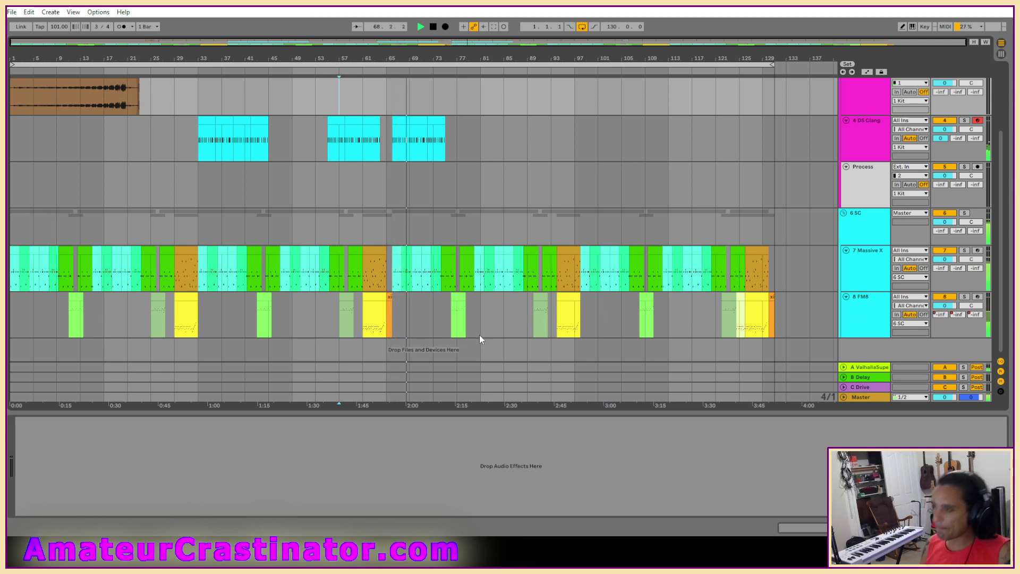
Automate the FM8 track's Drive send to rise from bar 66 to a peak just past bar 74 and fall off by the clip at bar 76.
key(a)
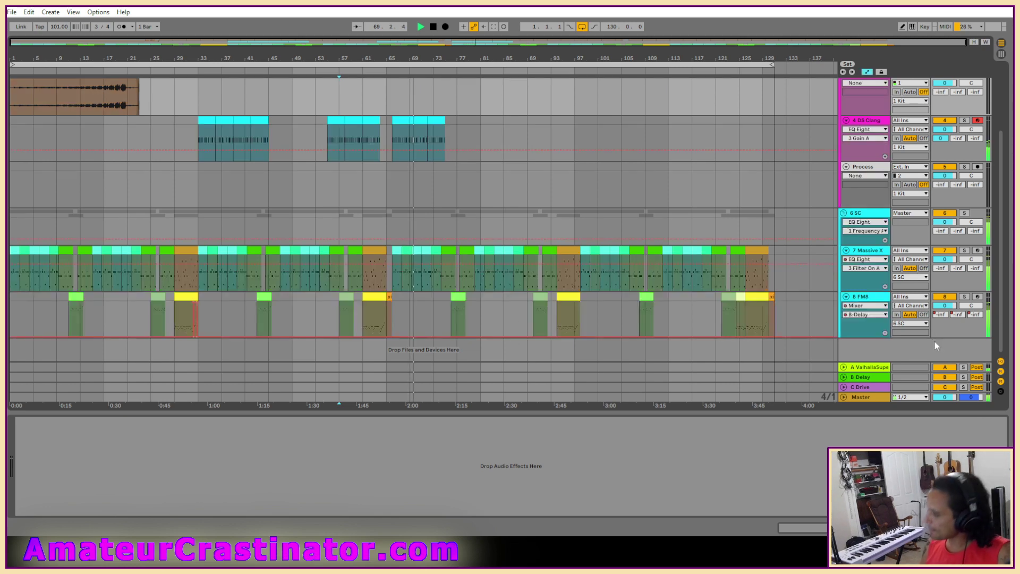
click(976, 314)
scroll(413, 335, up, 4)
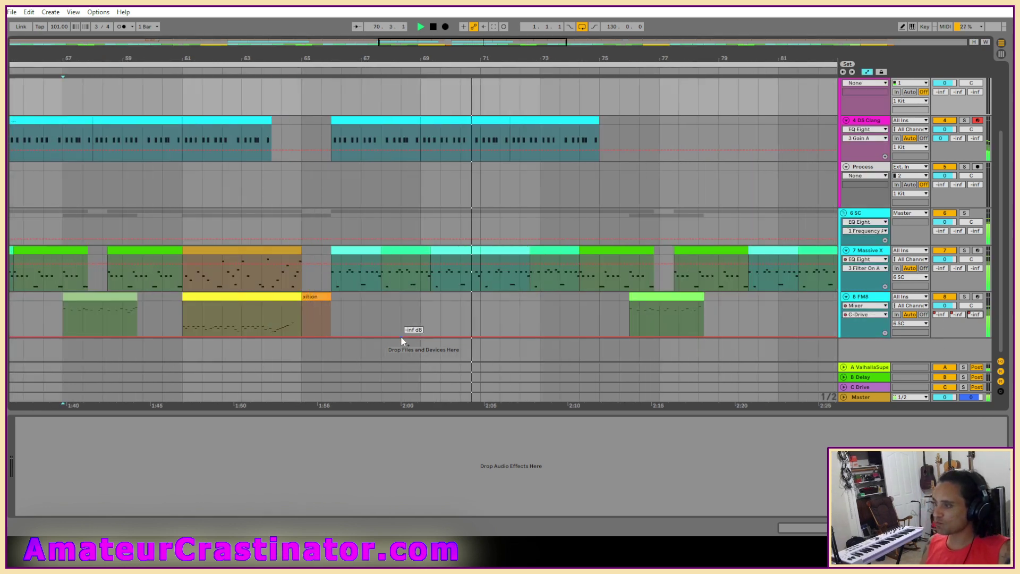
click(633, 335)
mouse_move(579, 337)
mouse_down()
mouse_move(579, 314)
mouse_move(630, 337)
mouse_up()
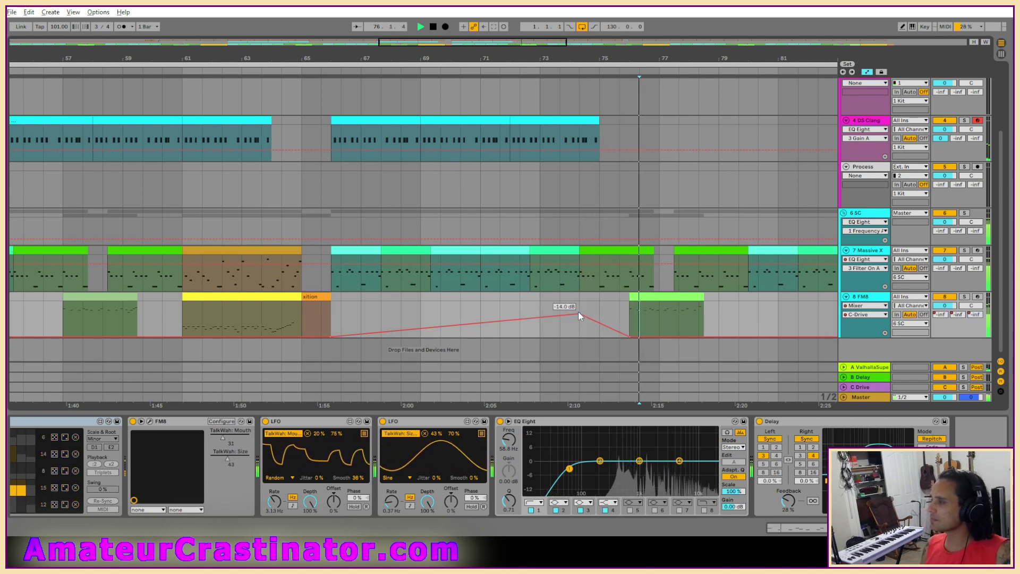
drag(579, 311, 579, 308)
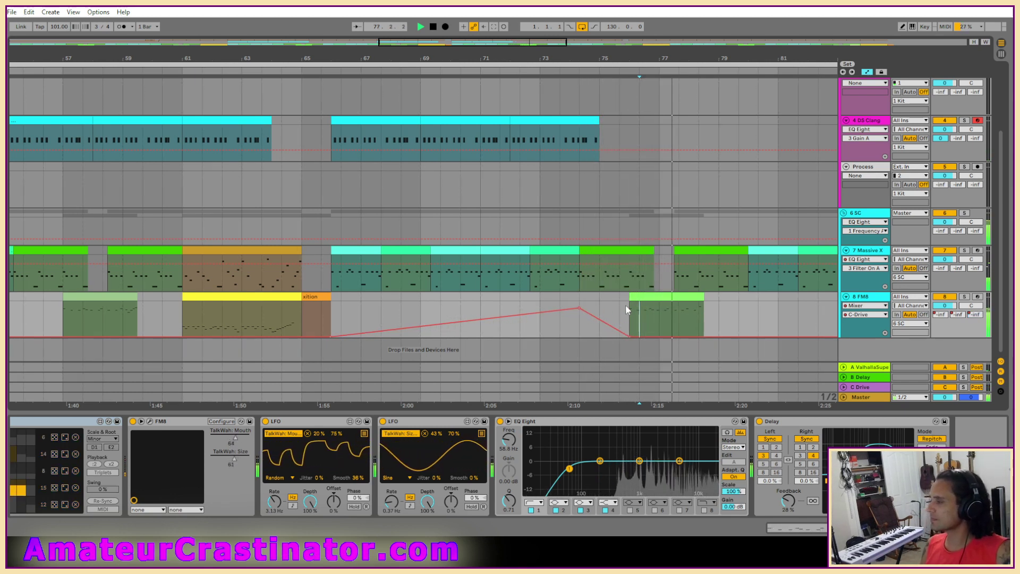
Draw three short Drive send automation peaks across the FM8 track's pale green clip at bars 90 to 92, the second reaching about -10 dB.
scroll(626, 304, down, 3)
scroll(761, 330, right, 4)
scroll(691, 336, right, 3)
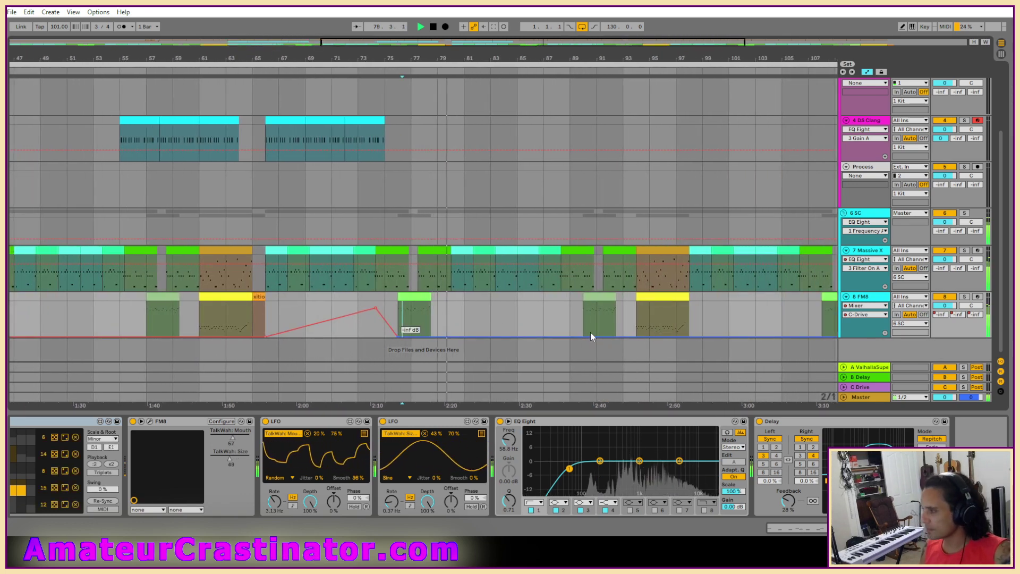
scroll(591, 332, right, 5)
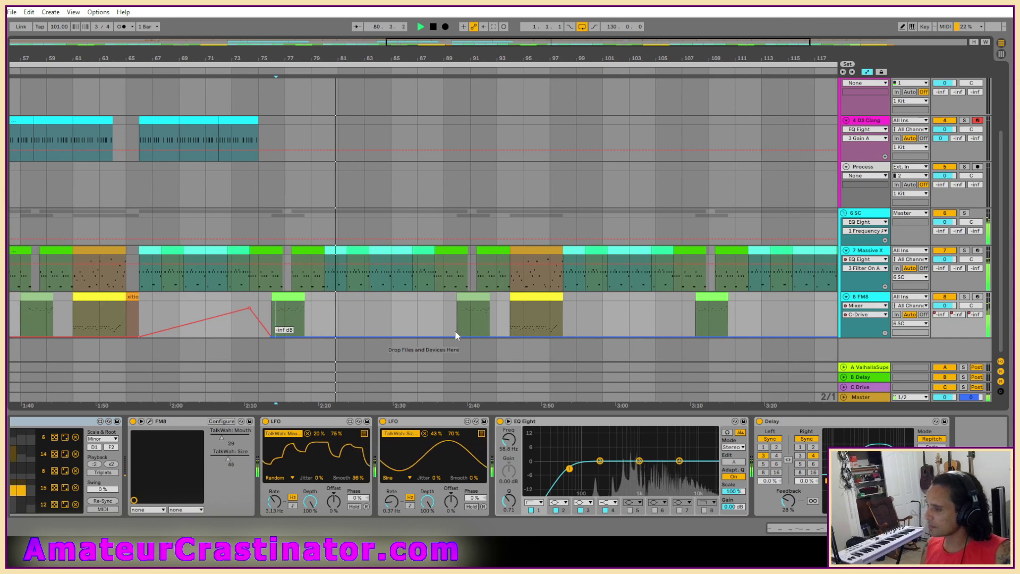
scroll(441, 328, up, 5)
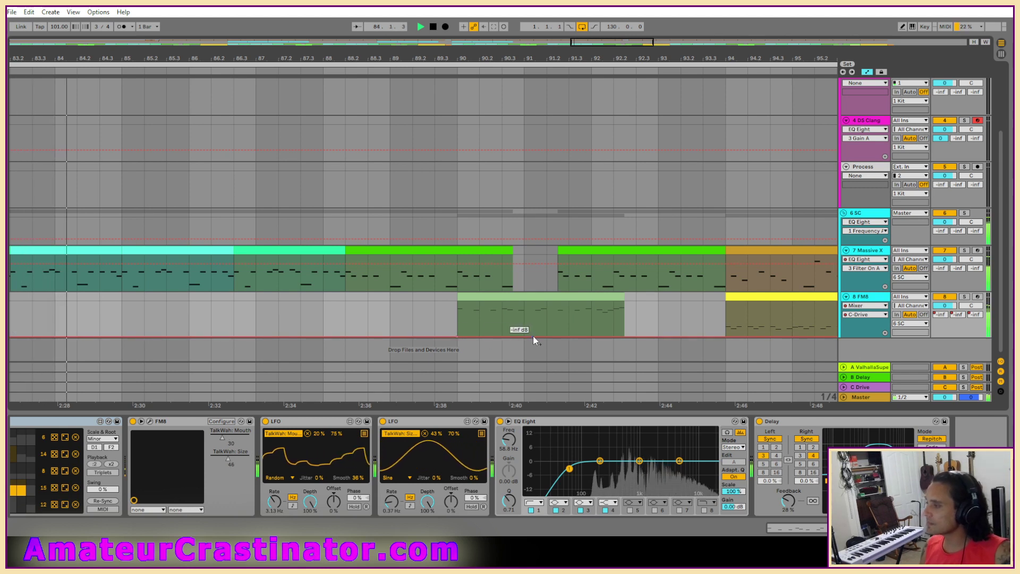
drag(512, 337, 501, 337)
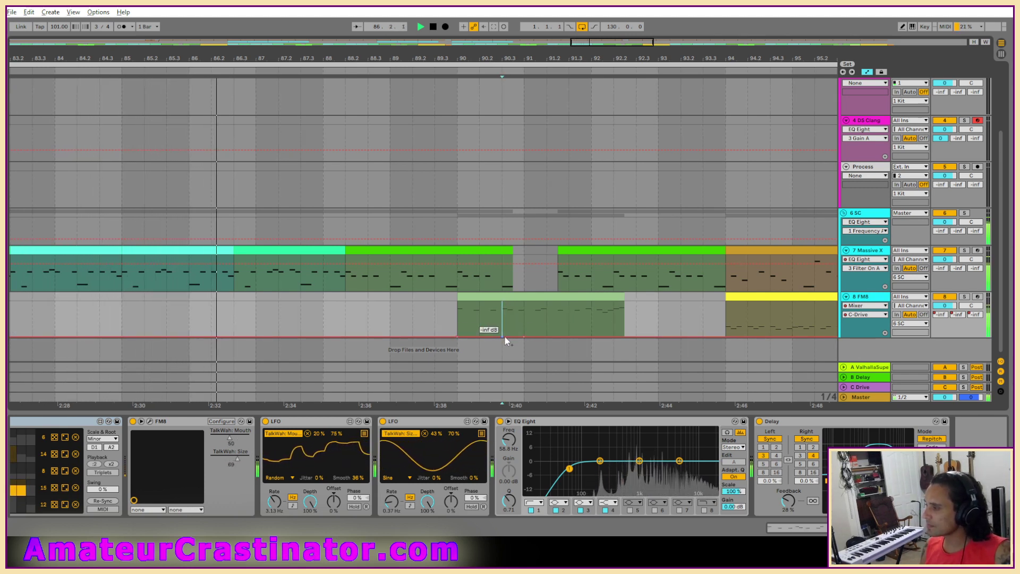
drag(505, 336, 514, 308)
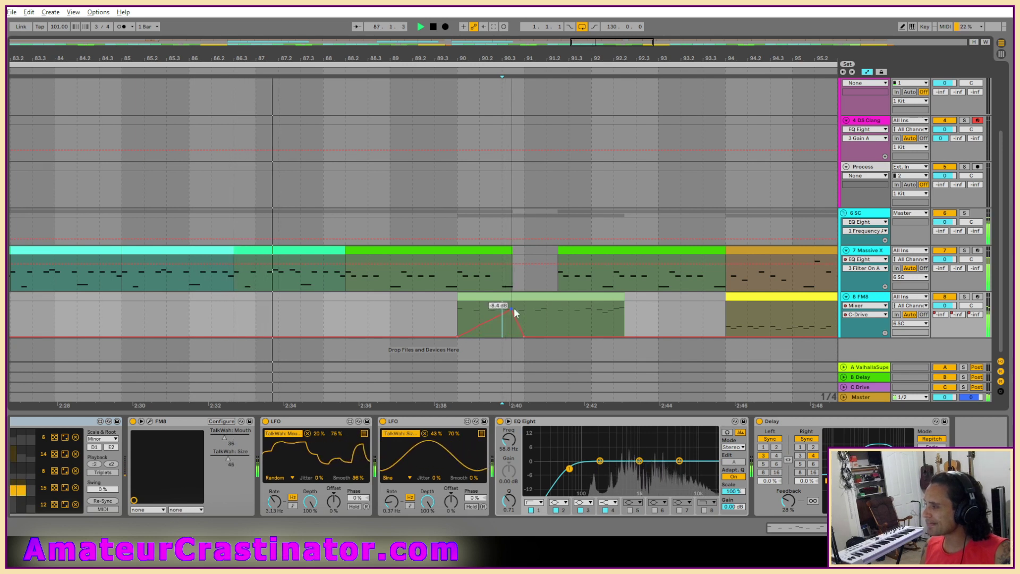
click(591, 335)
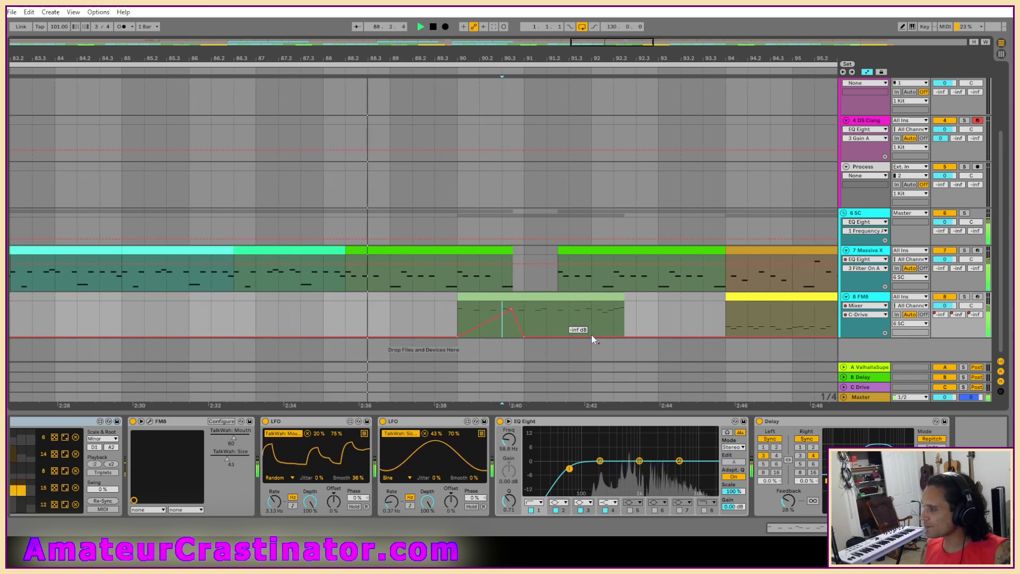
drag(575, 333, 571, 310)
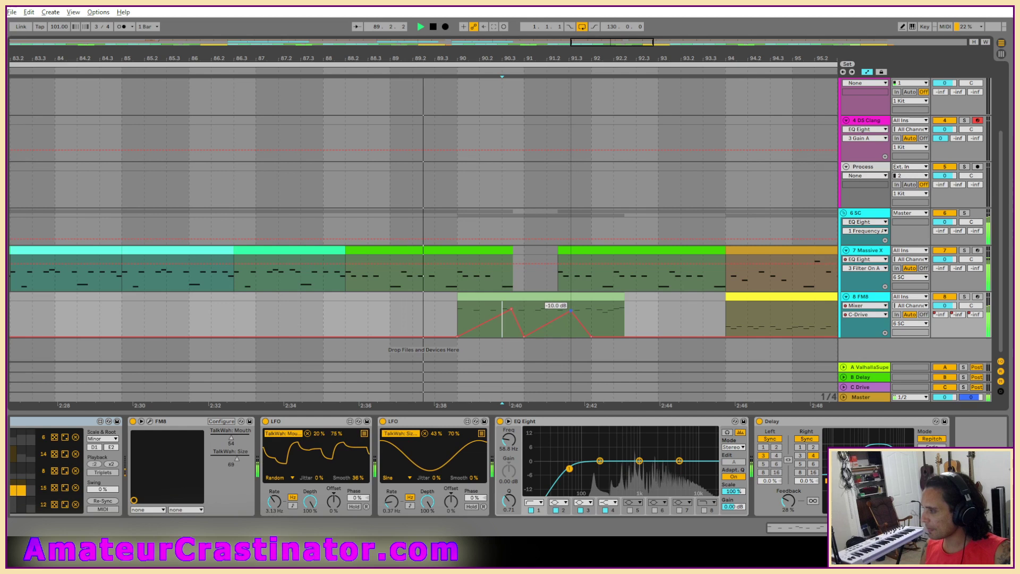
click(637, 336)
drag(625, 333, 622, 311)
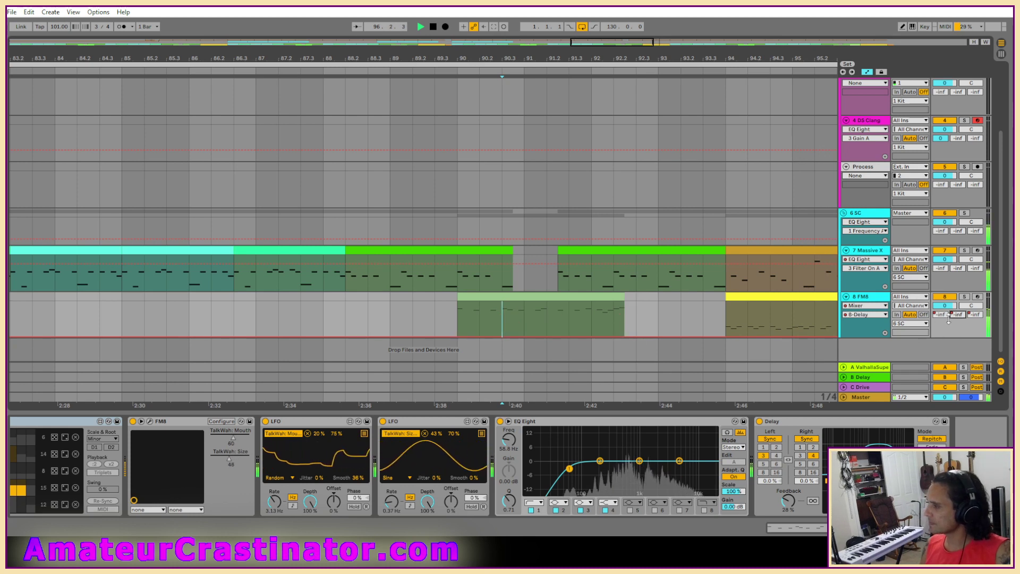
Raise the FM8 track's Delay send automation to 0.0 dB from 92.1.3 to just past 92.2, near the pale green clip's end.
scroll(610, 326, up, 4)
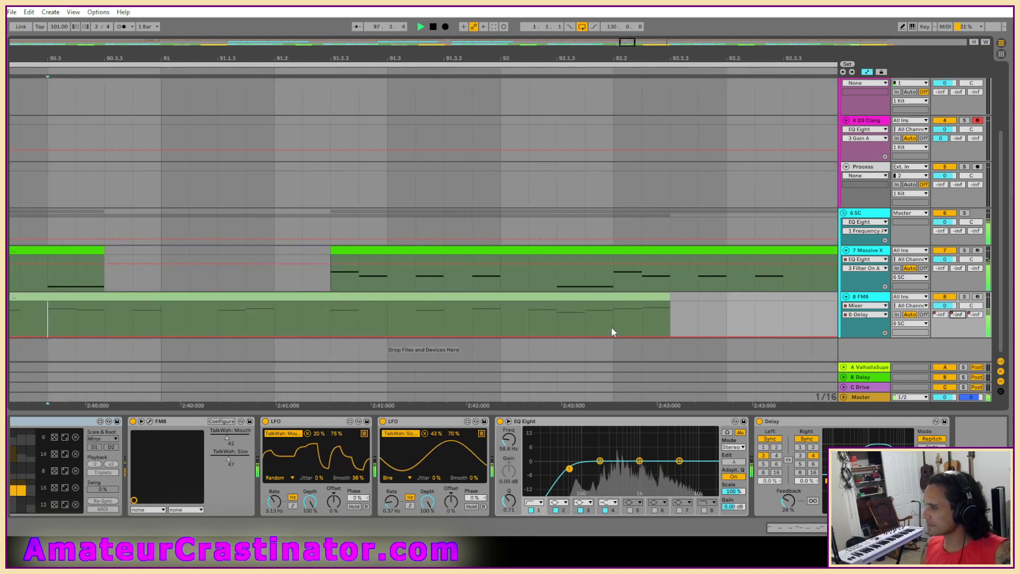
drag(558, 323, 642, 330)
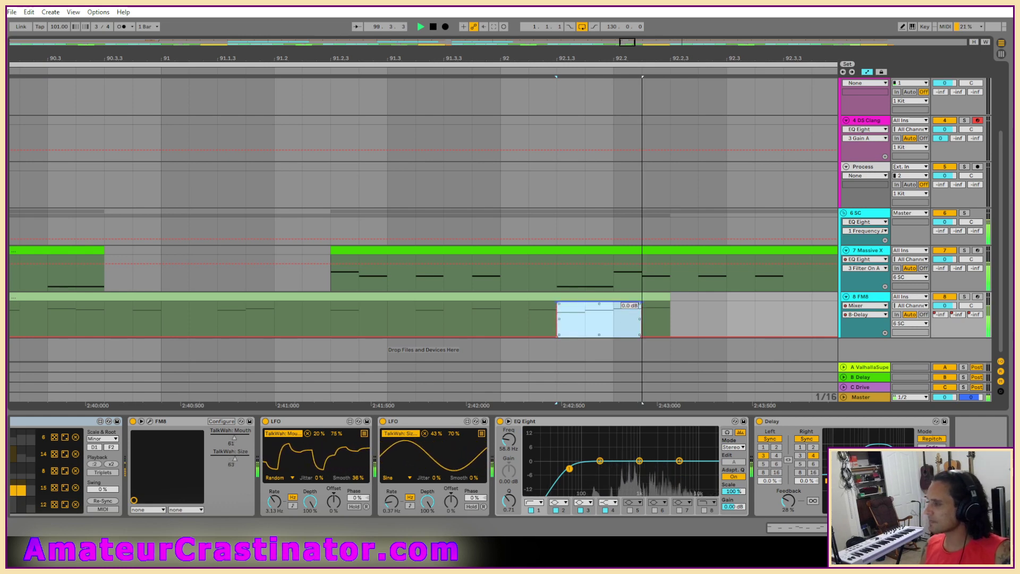
scroll(609, 300, down, 4)
scroll(609, 302, down, 2)
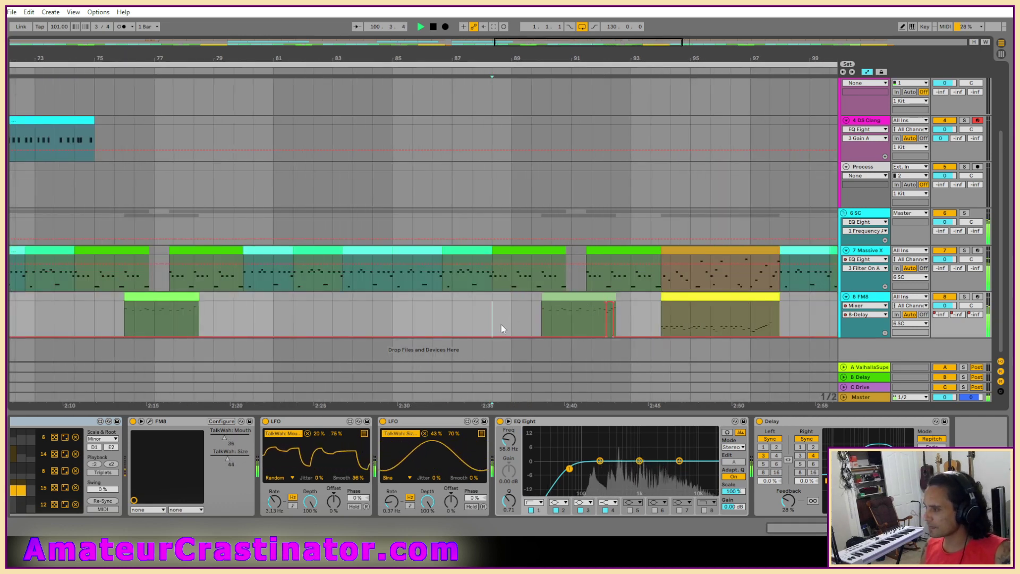
Listen to the automated FM8 passage from about bar 88, hide the automation and stop playback.
mouse_move(584, 336)
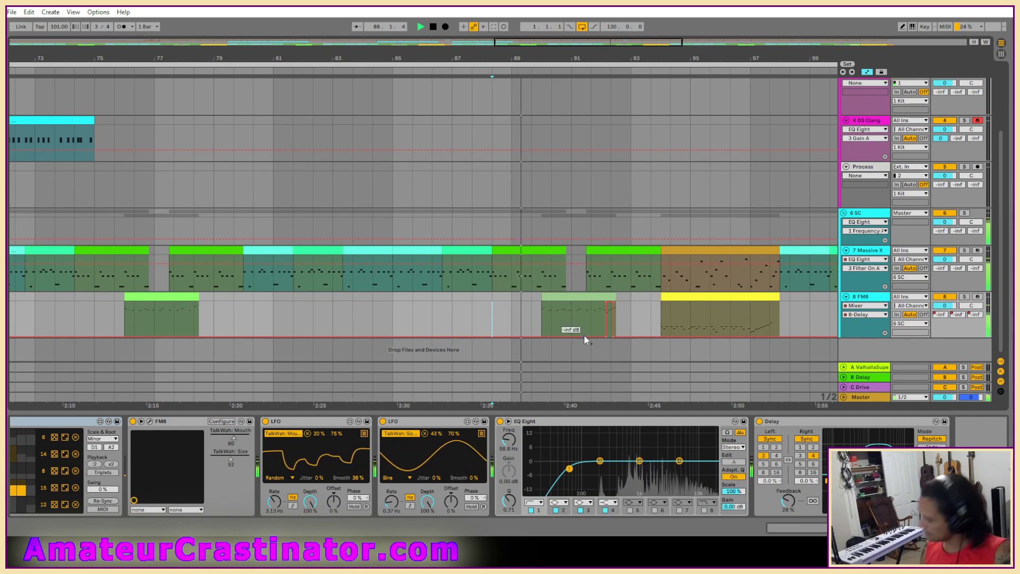
scroll(585, 336, down, 5)
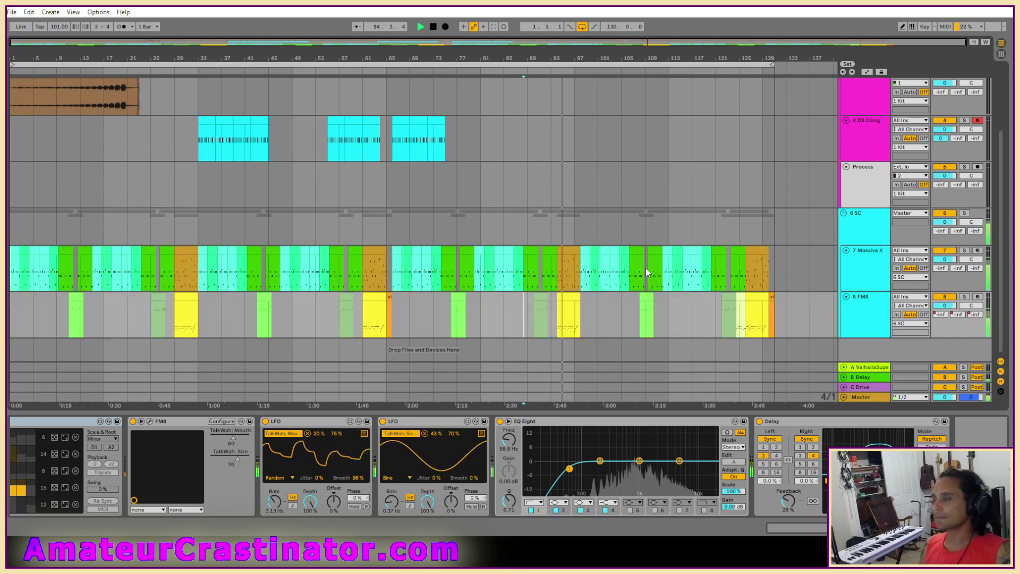
key(a)
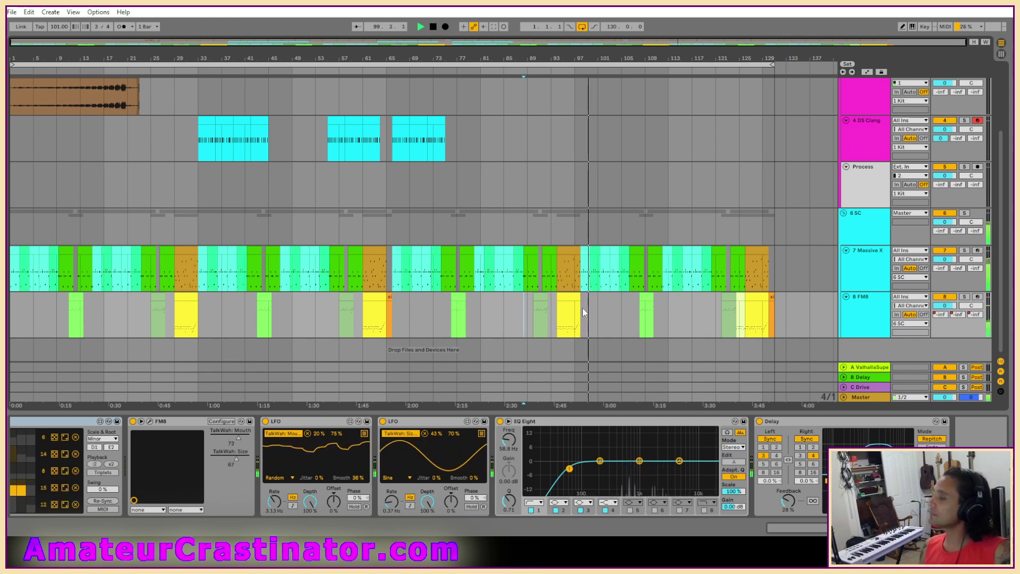
key(space)
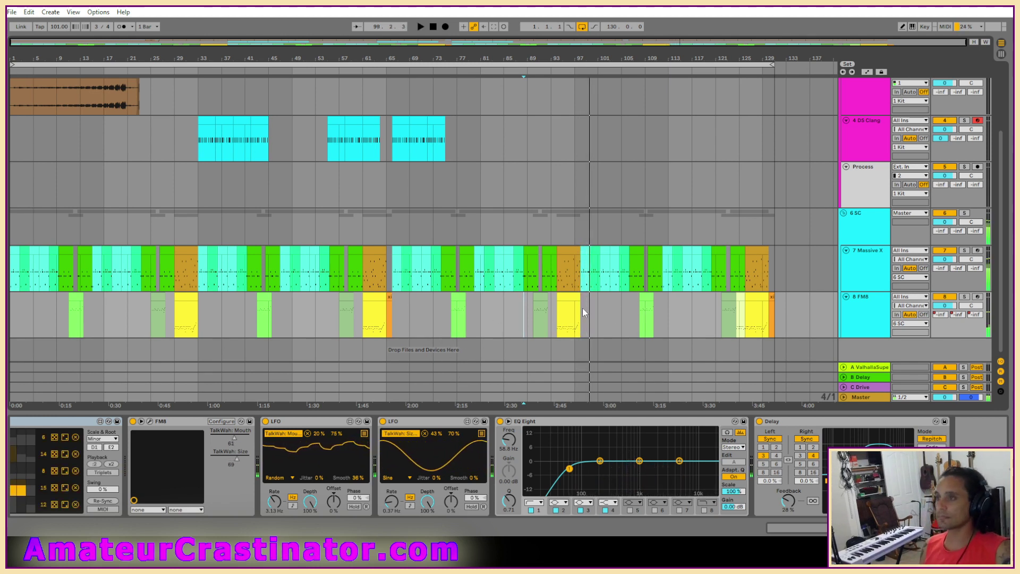
Open the Live Set Yarr.als from the Yarr Project folder in Live Recordings.
click(12, 11)
click(37, 36)
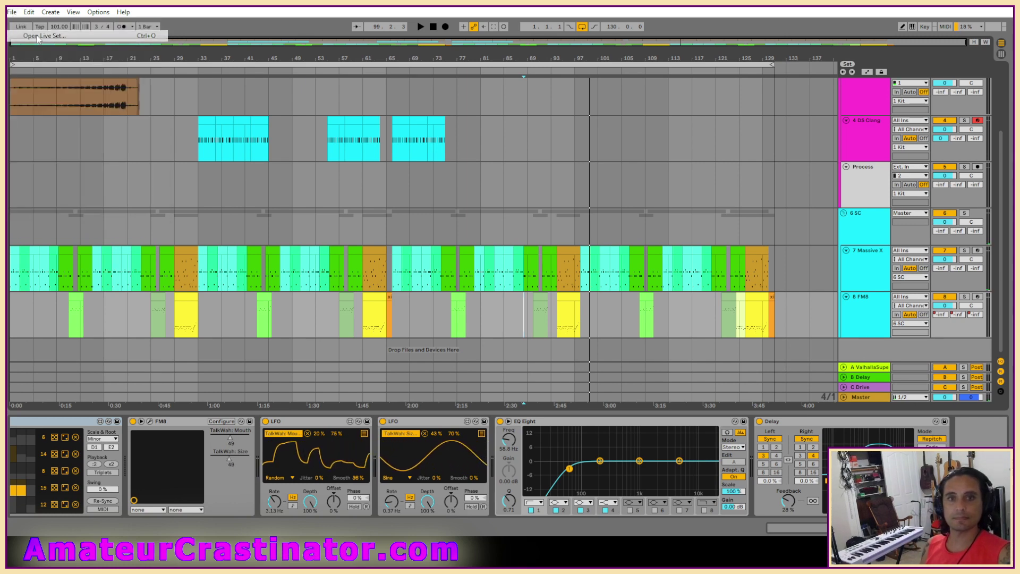
click(216, 47)
scroll(127, 250, down, 2)
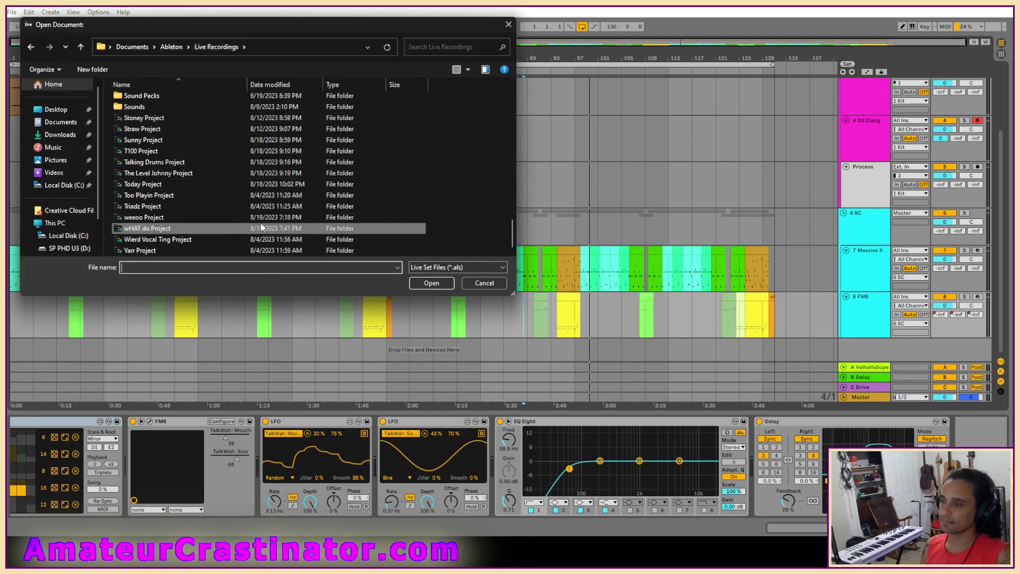
double_click(136, 240)
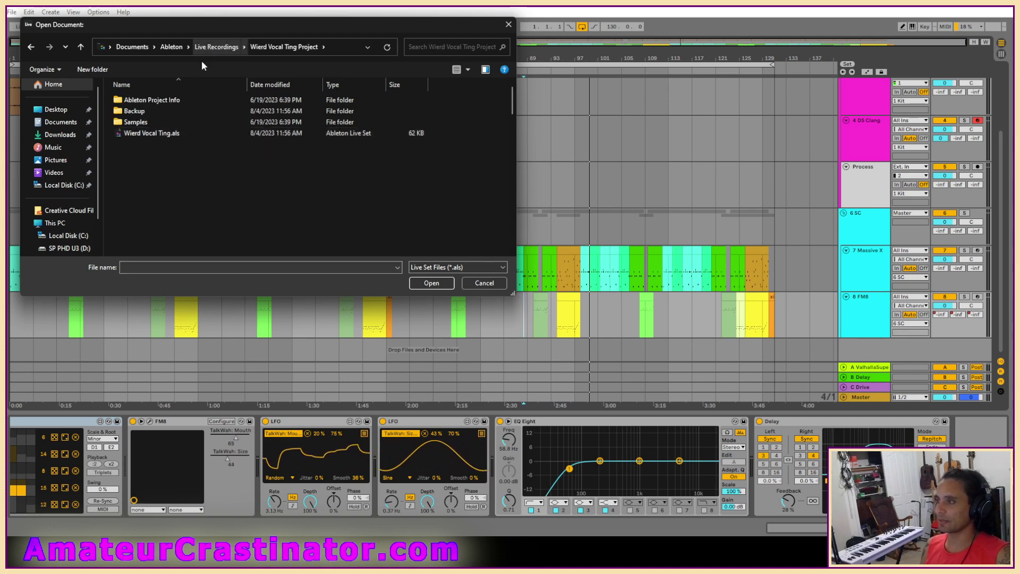
click(211, 47)
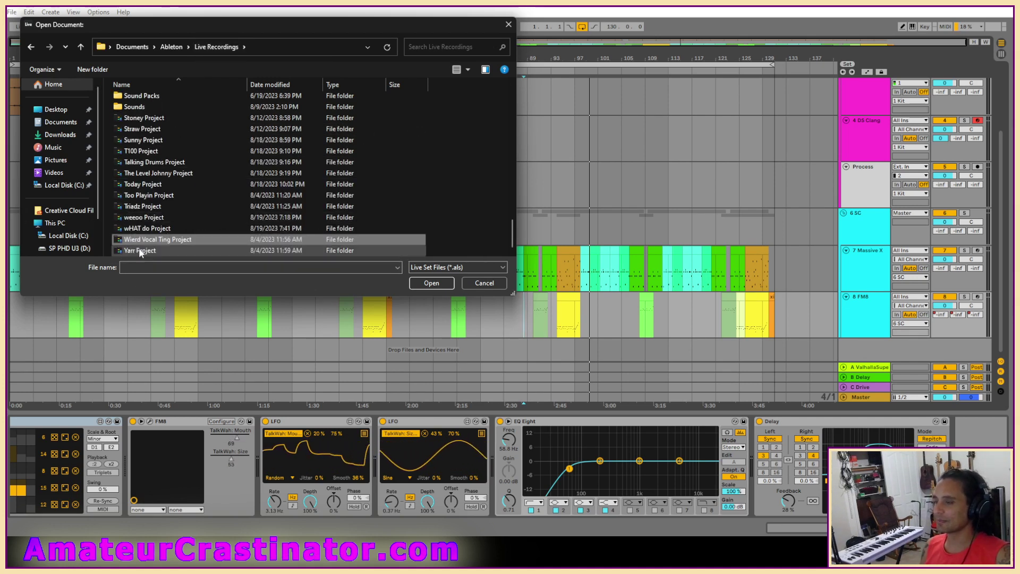
double_click(140, 251)
click(127, 143)
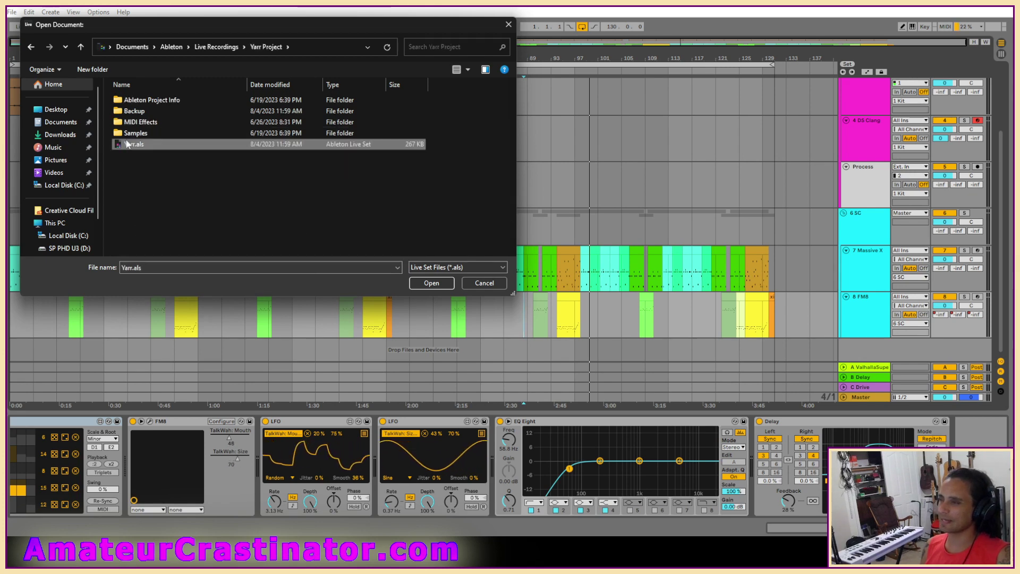
double_click(125, 143)
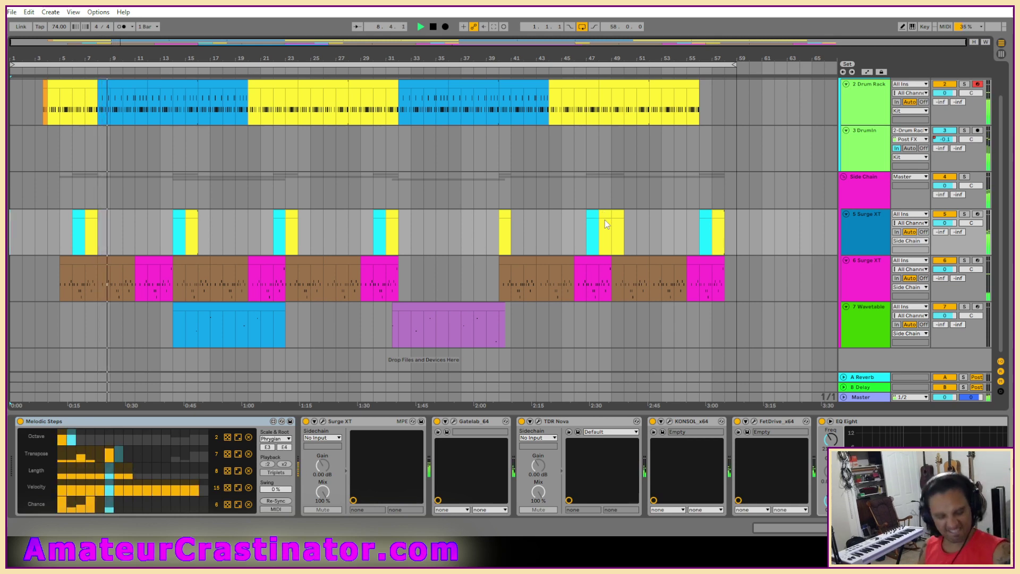
Add a Compressor before the Shifter on the DrumIn track, with a 0.0 dB knee, Peak mode and a threshold of about -19.5 dB.
click(850, 156)
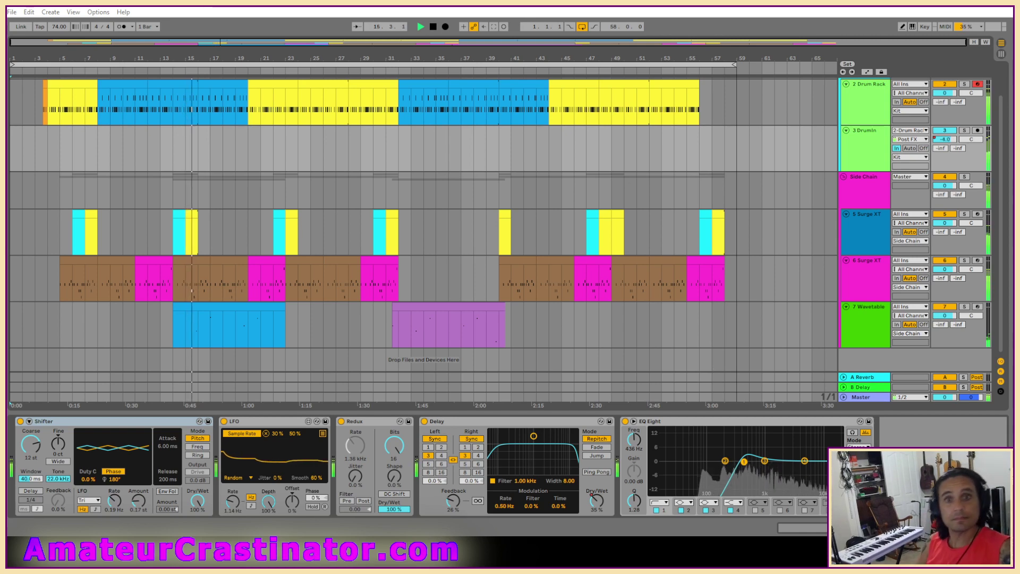
drag(56, 526, 126, 489)
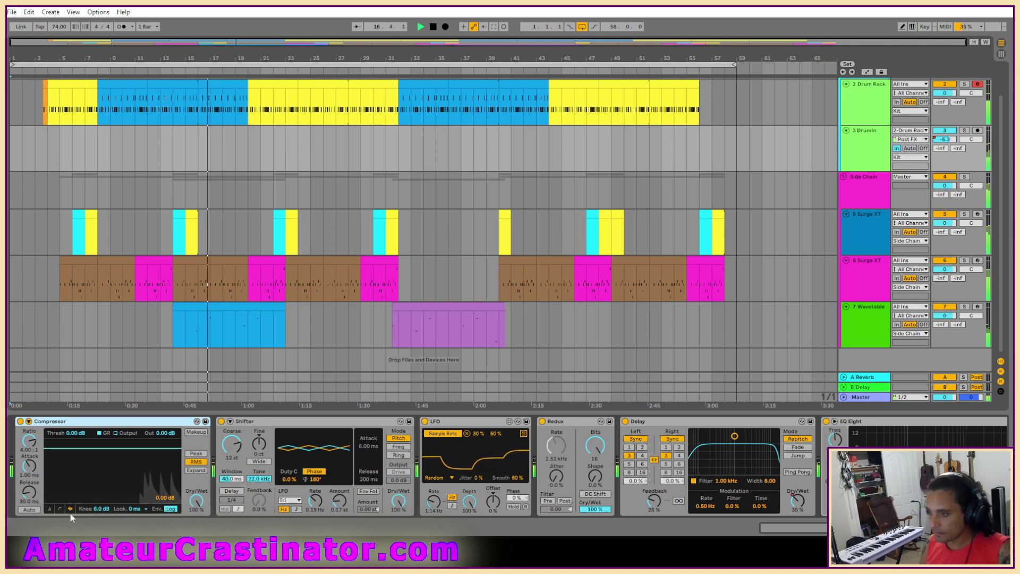
drag(95, 512, 96, 528)
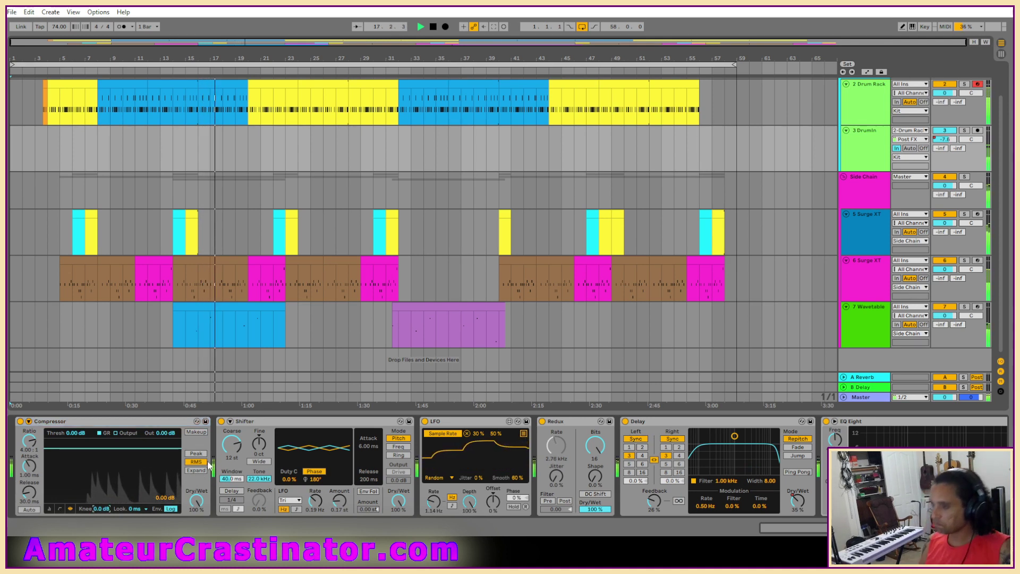
click(194, 455)
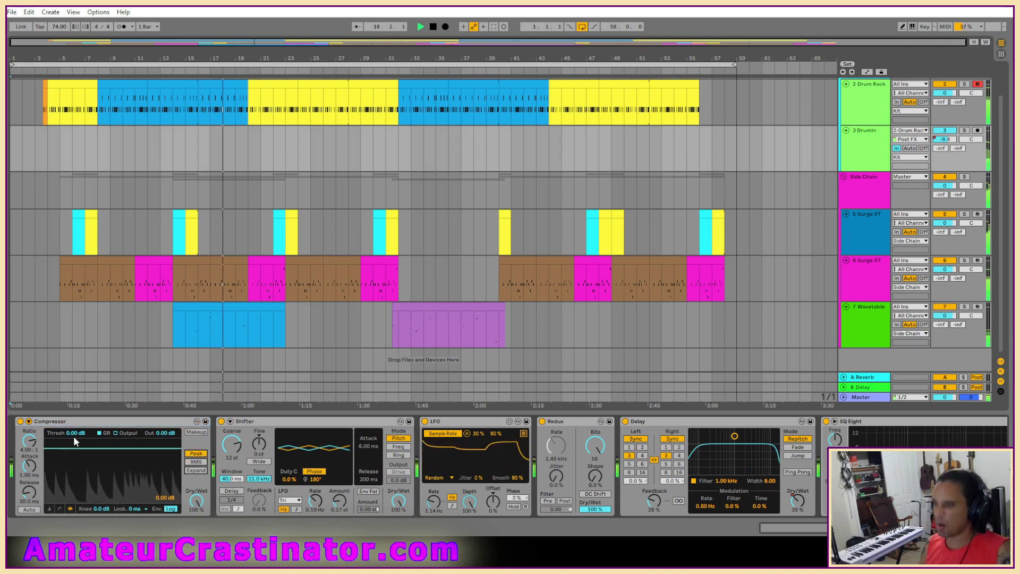
mouse_move(75, 448)
mouse_down()
mouse_move(74, 481)
mouse_move(75, 431)
mouse_up()
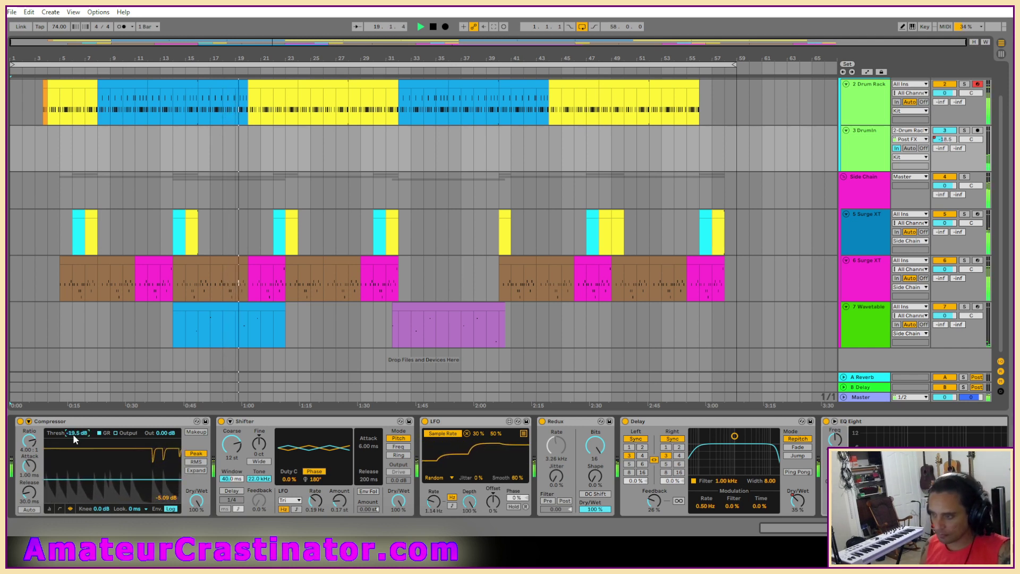
Set the Compressor's attack to about 35 ms and its release to about 23 ms.
click(29, 466)
drag(29, 467, 29, 440)
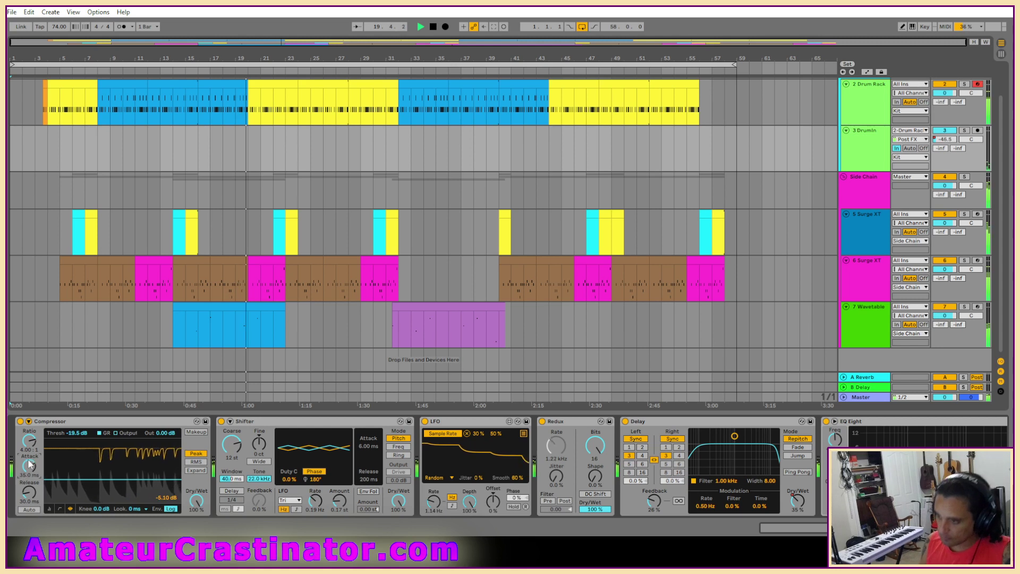
drag(29, 502, 29, 512)
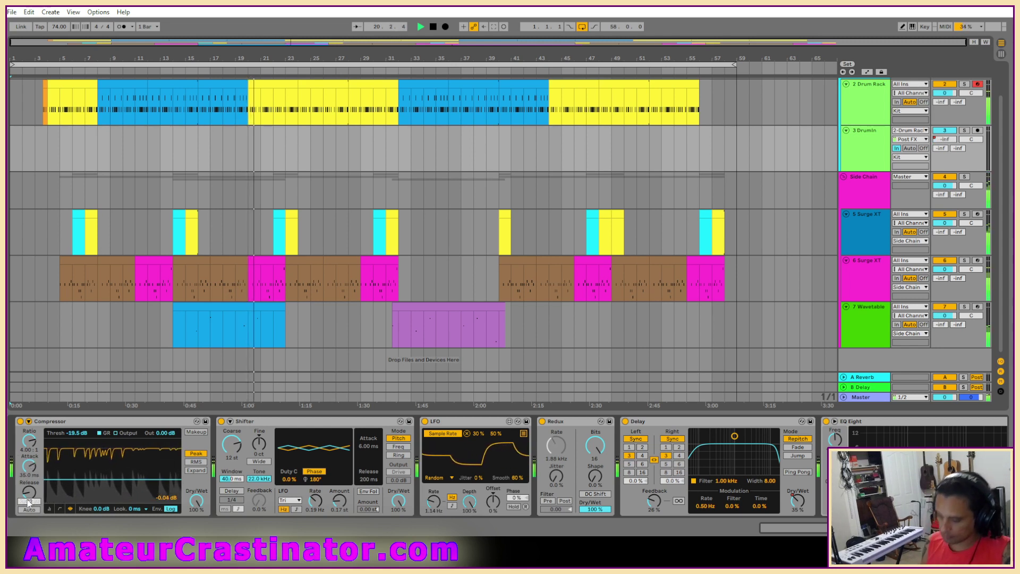
Lower the Compressor's threshold to -20.7 dB and set its output gain to 2 dB.
click(72, 432)
drag(72, 432, 72, 438)
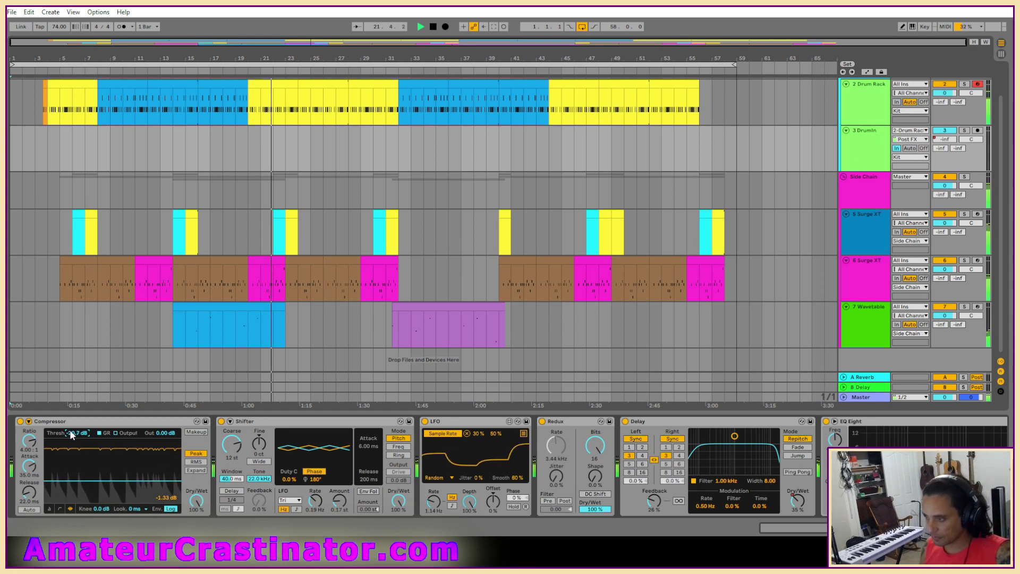
click(162, 433)
text(2)
key(Return)
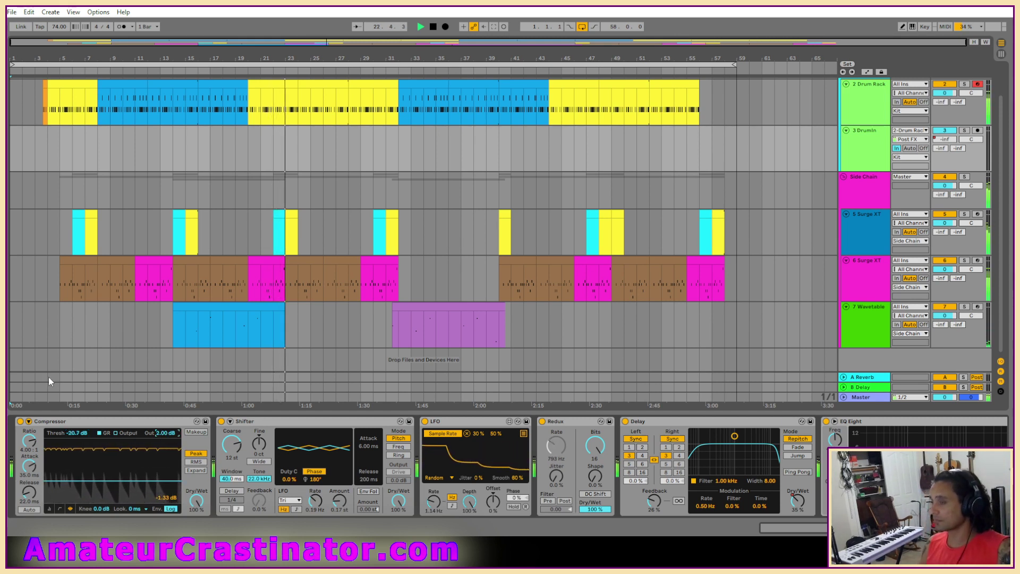
Play from the start of the first yellow drum clip and compare the sound with the Compressor bypassed and active.
click(50, 154)
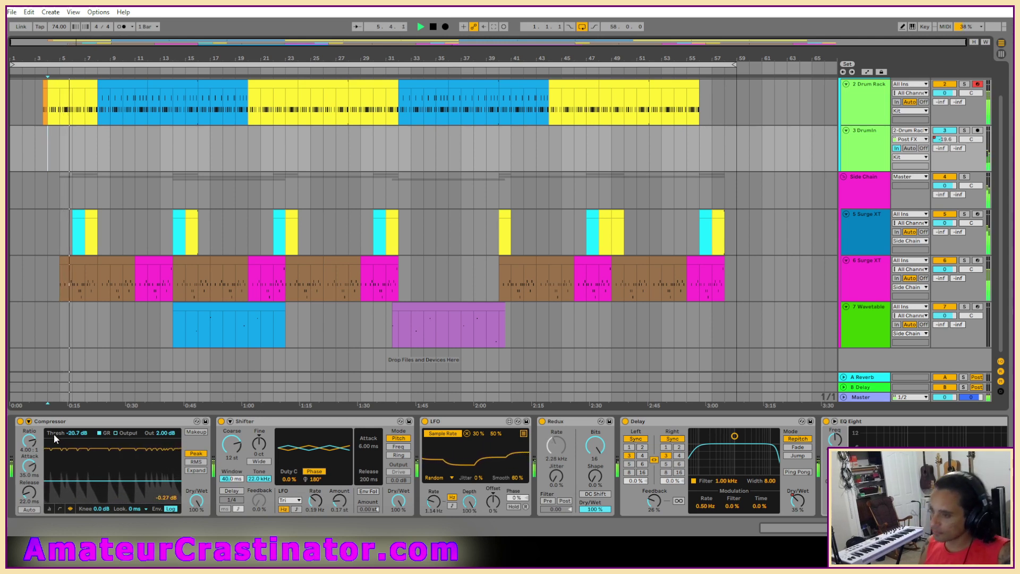
click(21, 422)
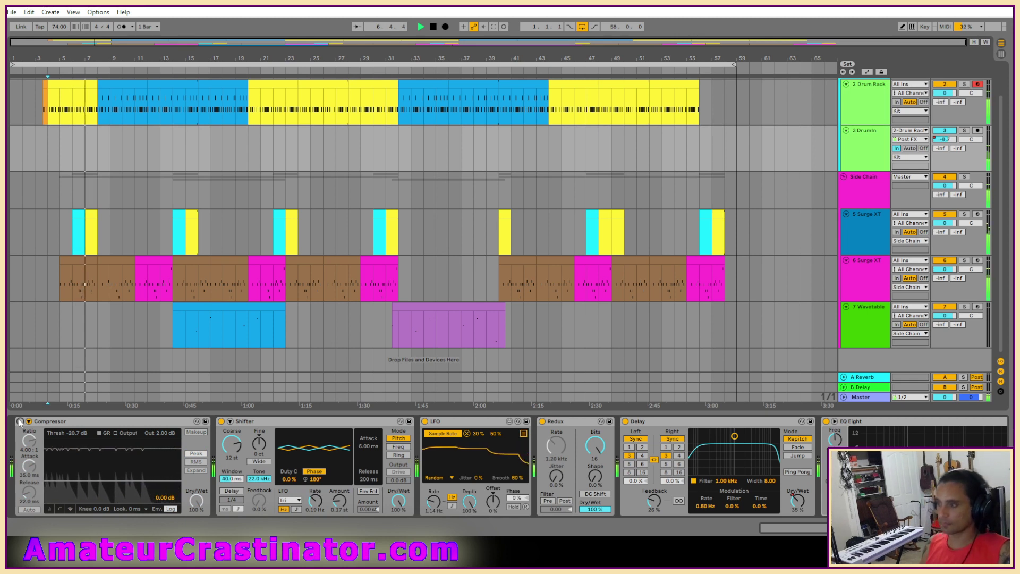
click(20, 422)
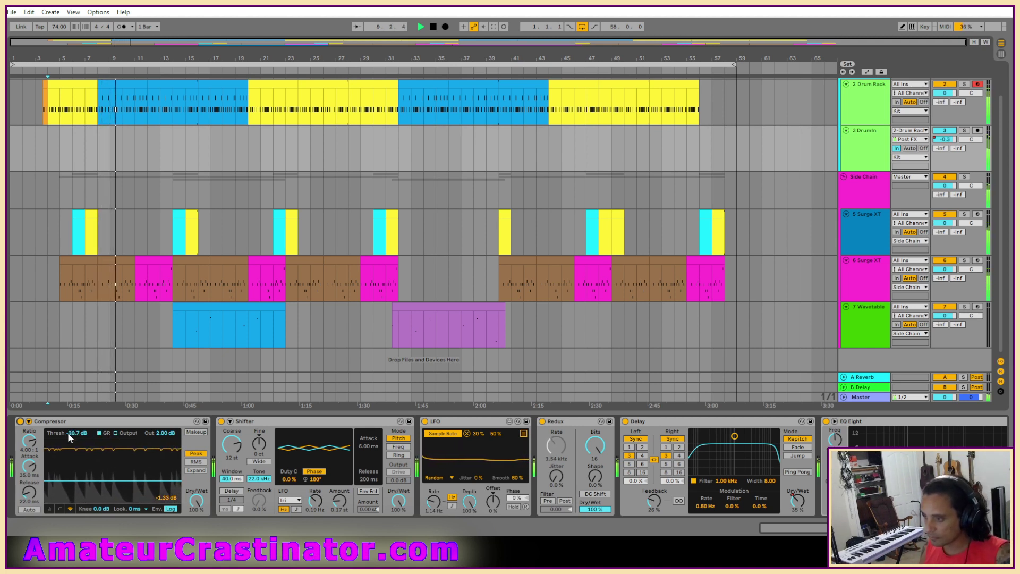
Lower the Compressor's threshold to -23.8 dB, compare it against bypass, and set the output gain to 2.2 dB.
mouse_move(77, 432)
mouse_down()
mouse_move(77, 447)
mouse_move(76, 434)
mouse_up()
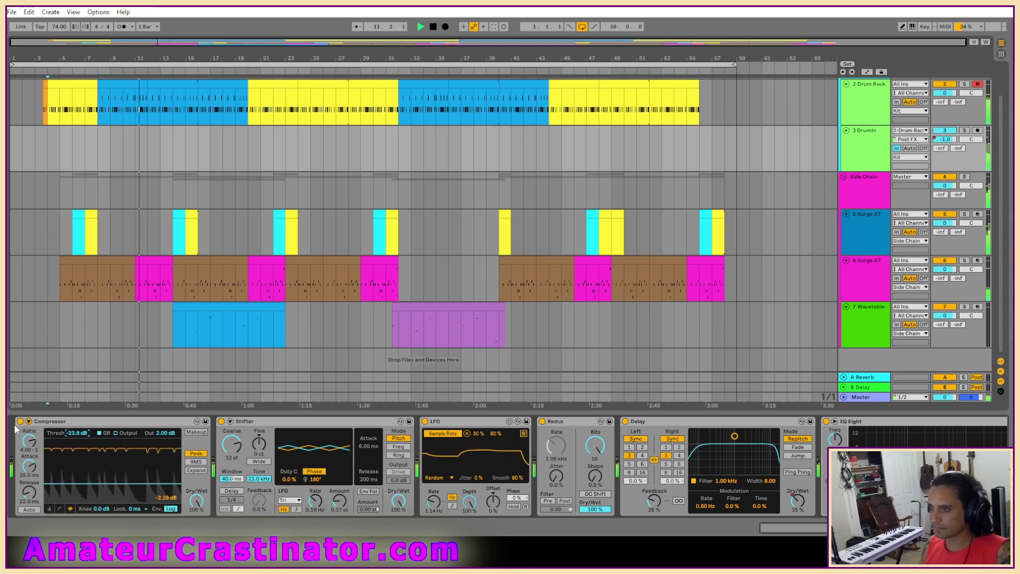
click(21, 421)
click(21, 422)
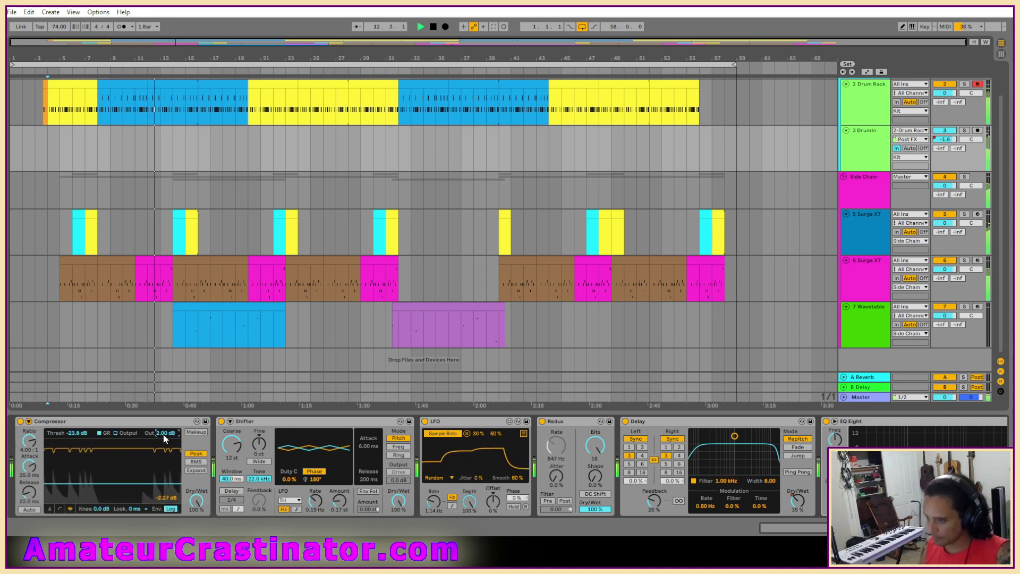
text(2.2)
key(Return)
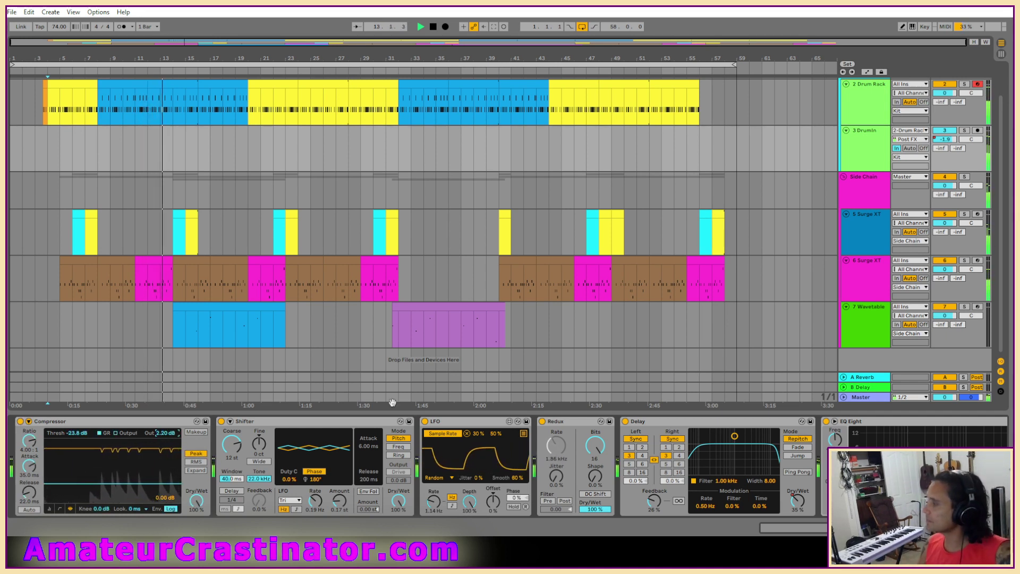
Bypass and re-enable the Compressor during playback to check its final settings, and stop playback.
scroll(751, 216, up, 1)
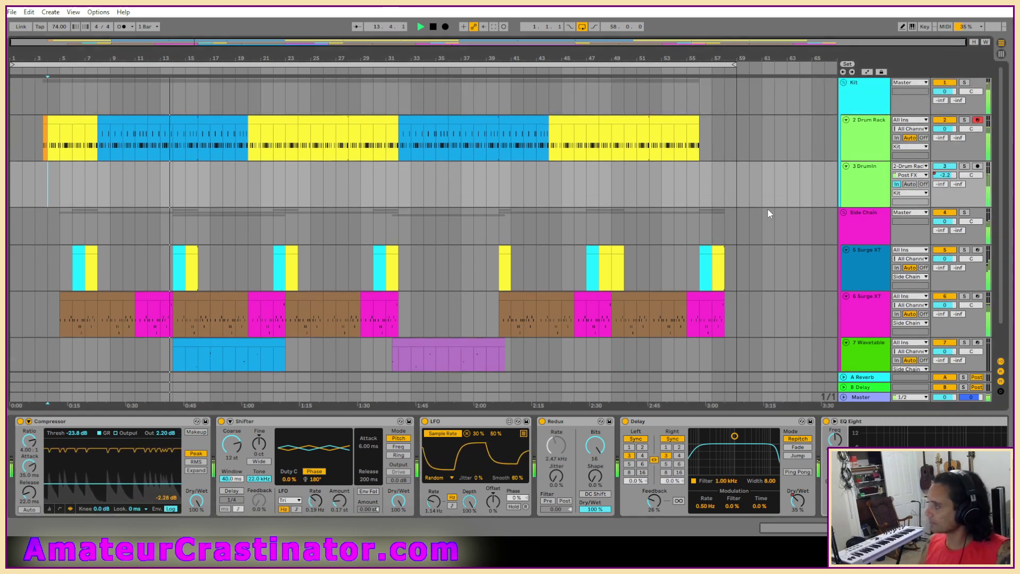
click(20, 421)
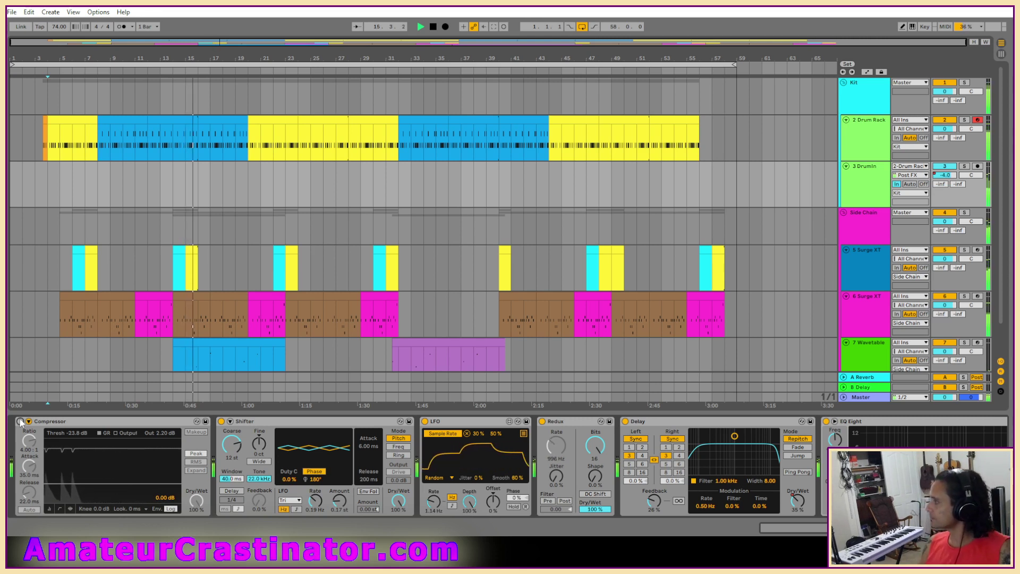
click(21, 421)
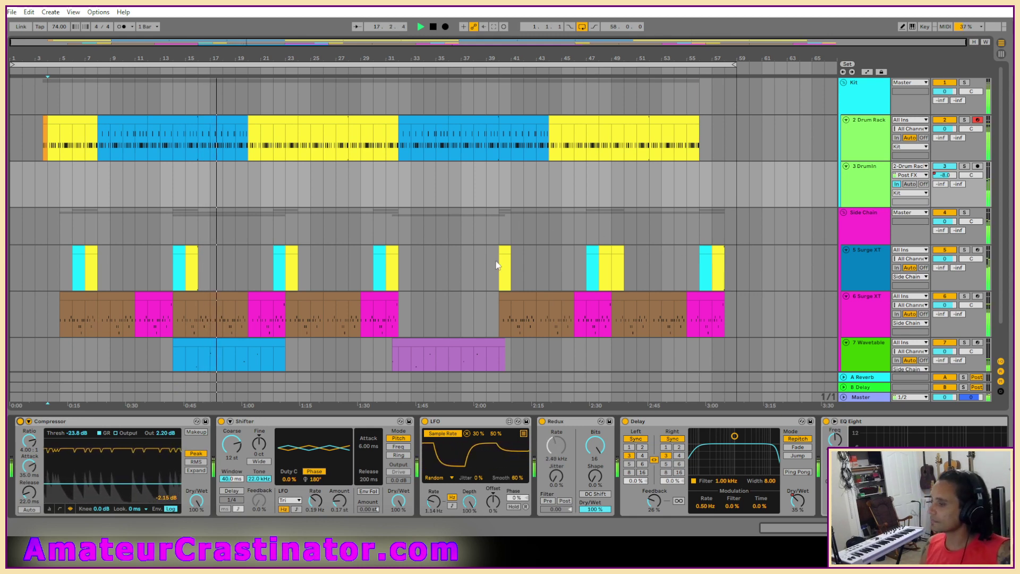
key(space)
Open the Live Set Bleep.als from the Bleep Project folder inside Live Recordings > Album - Web Single(s).
click(11, 12)
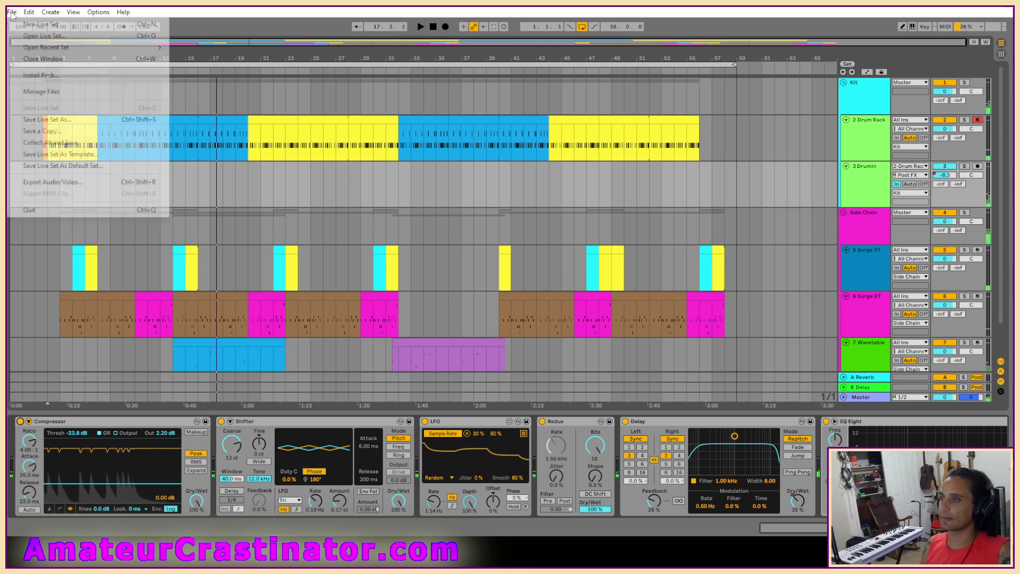
click(44, 36)
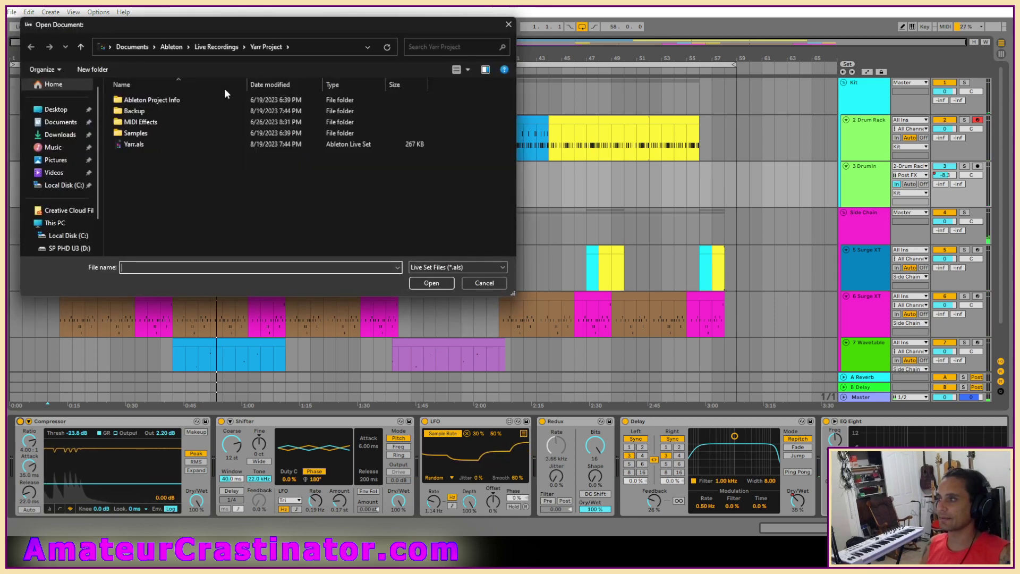
click(216, 47)
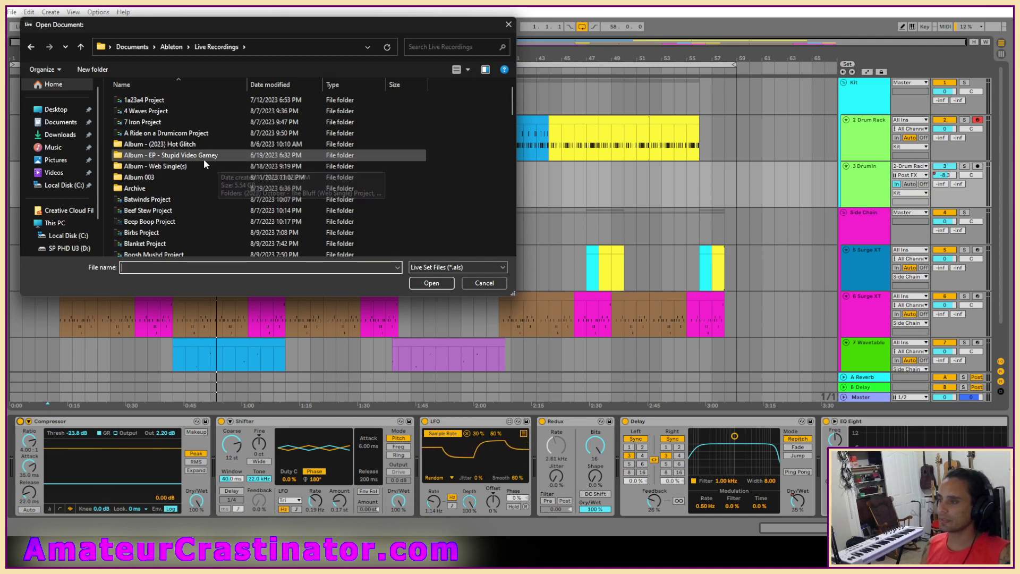
double_click(167, 169)
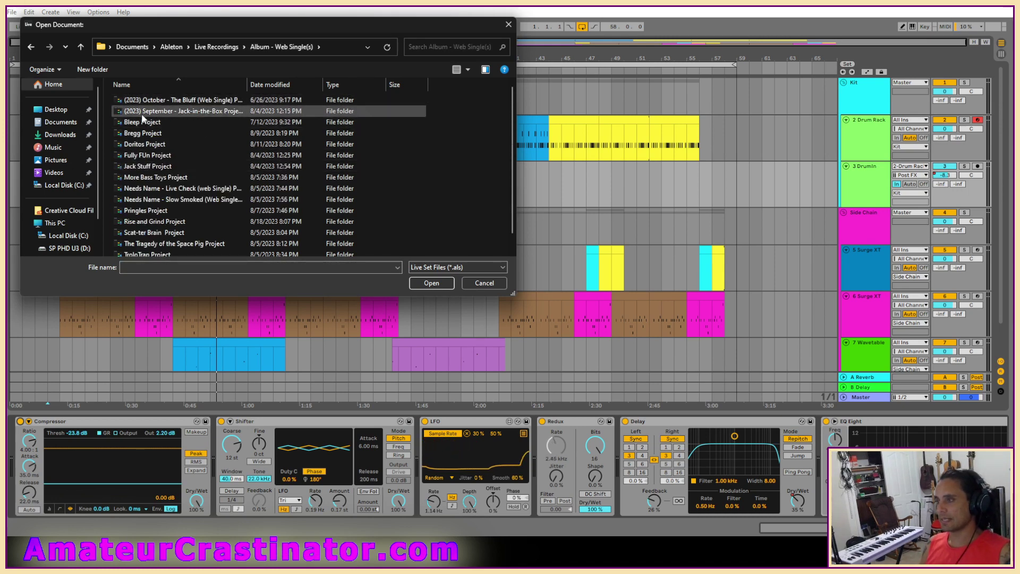
double_click(149, 127)
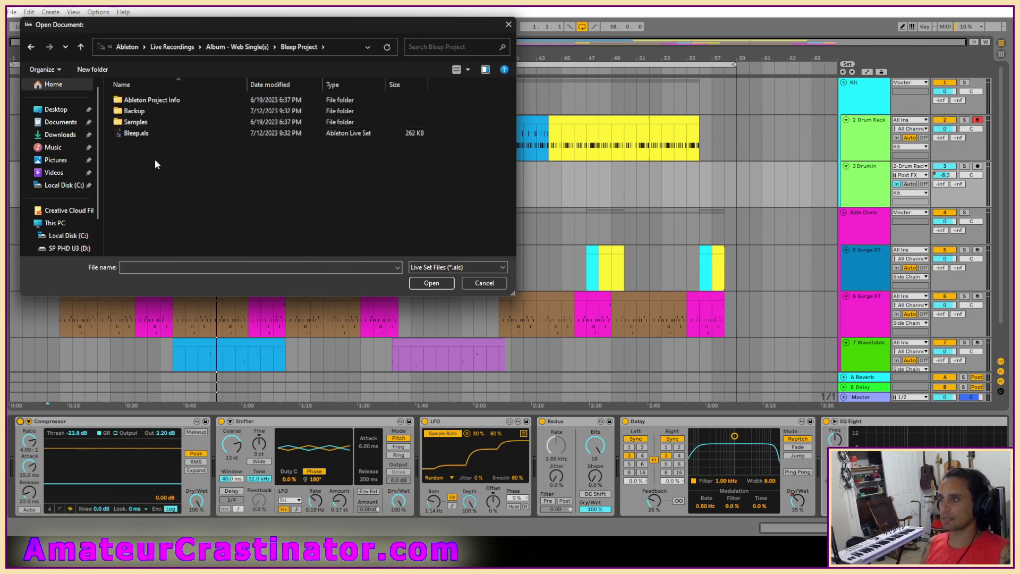
double_click(129, 135)
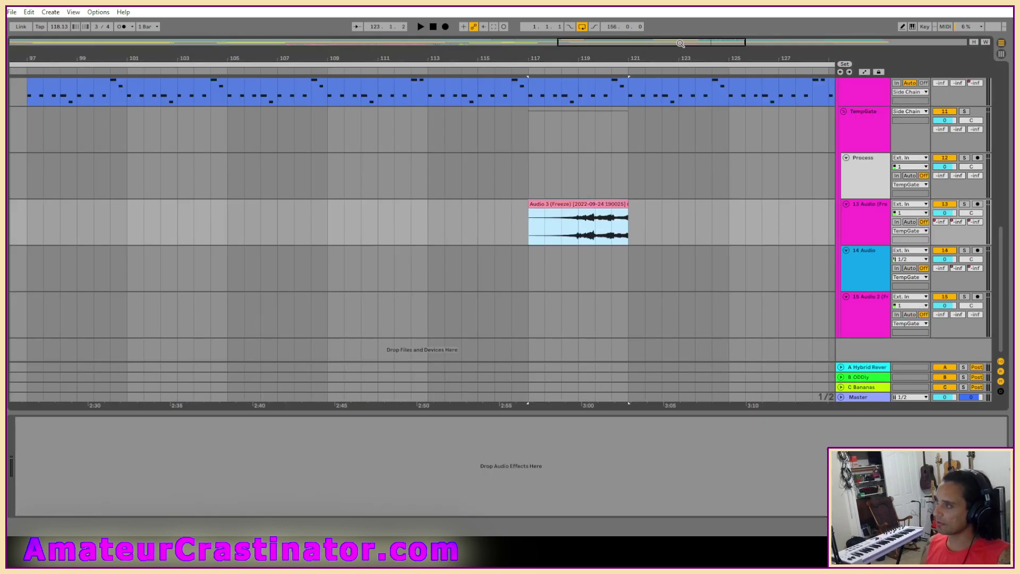
Show the whole arrangement and start playback from the beginning of the song.
double_click(681, 44)
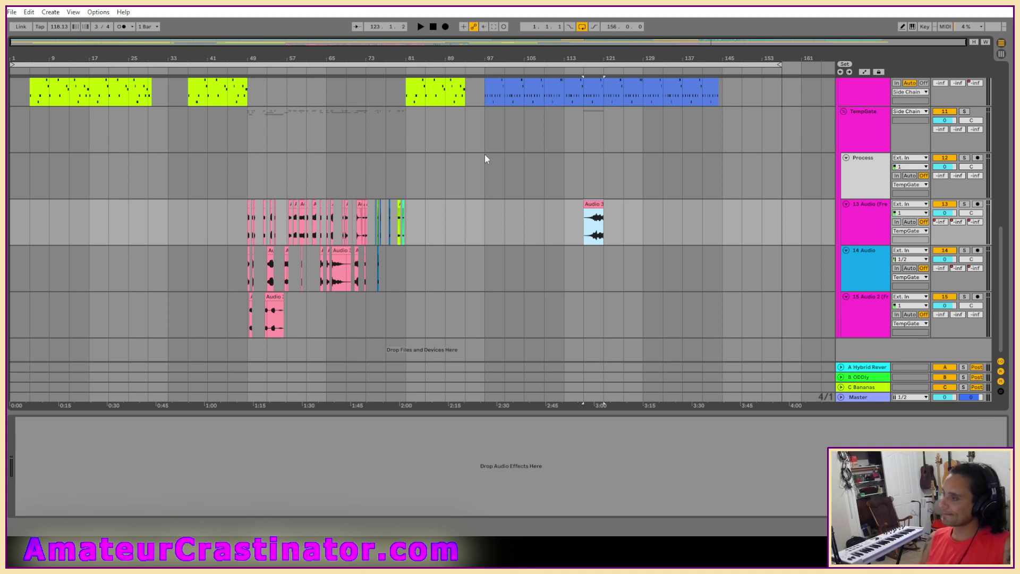
click(433, 27)
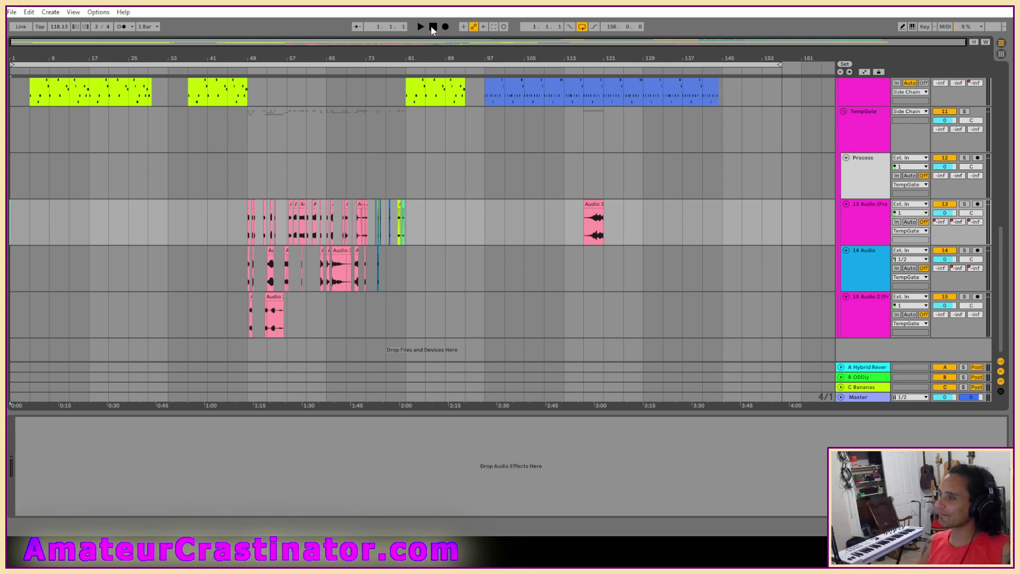
key(space)
Examine the drum, synth and TempGate audio tracks during playback, ending with the chopped audio clips around bar 75.
scroll(442, 178, up, 10)
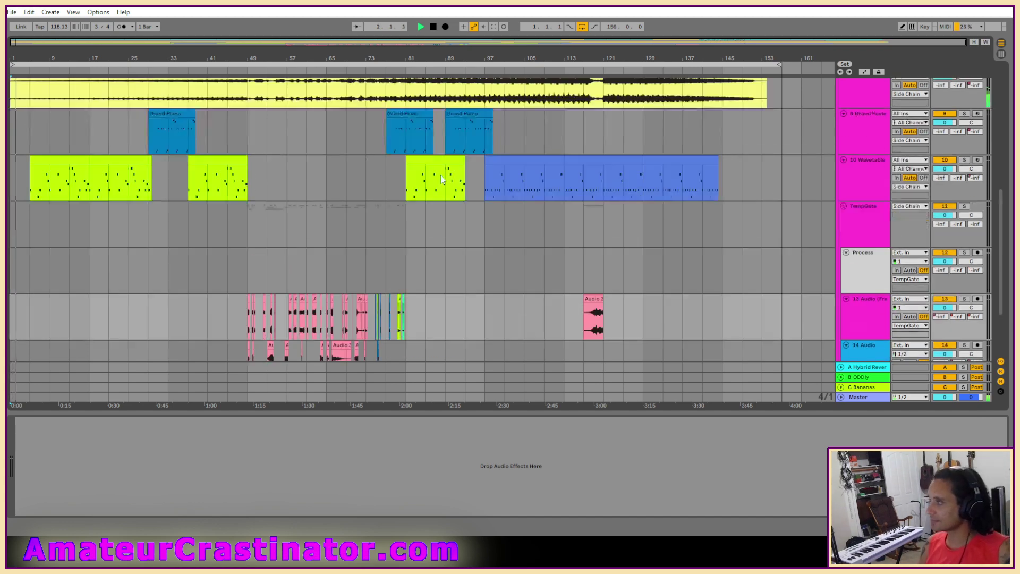
scroll(435, 167, up, 5)
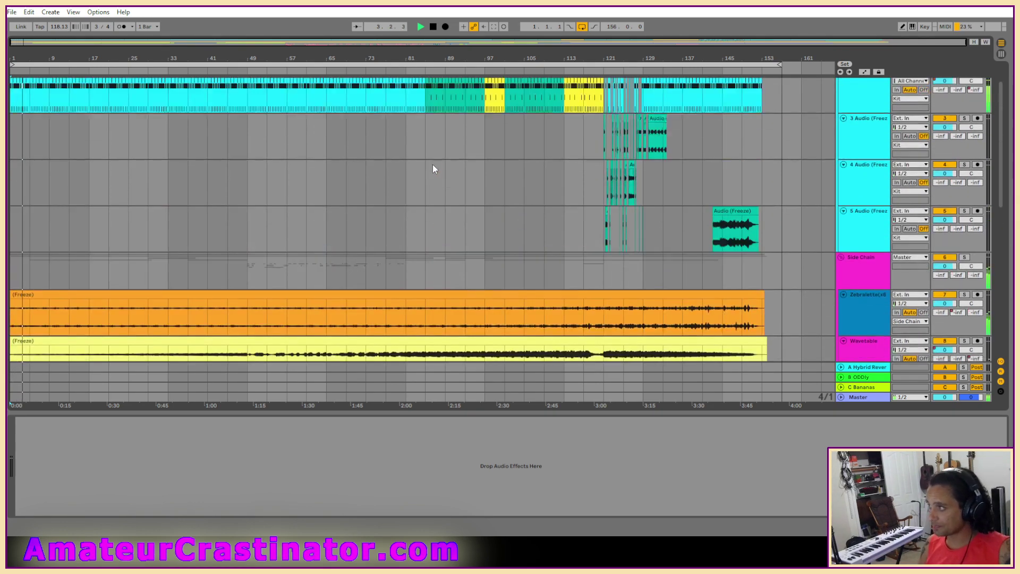
scroll(433, 164, down, 10)
scroll(432, 161, down, 5)
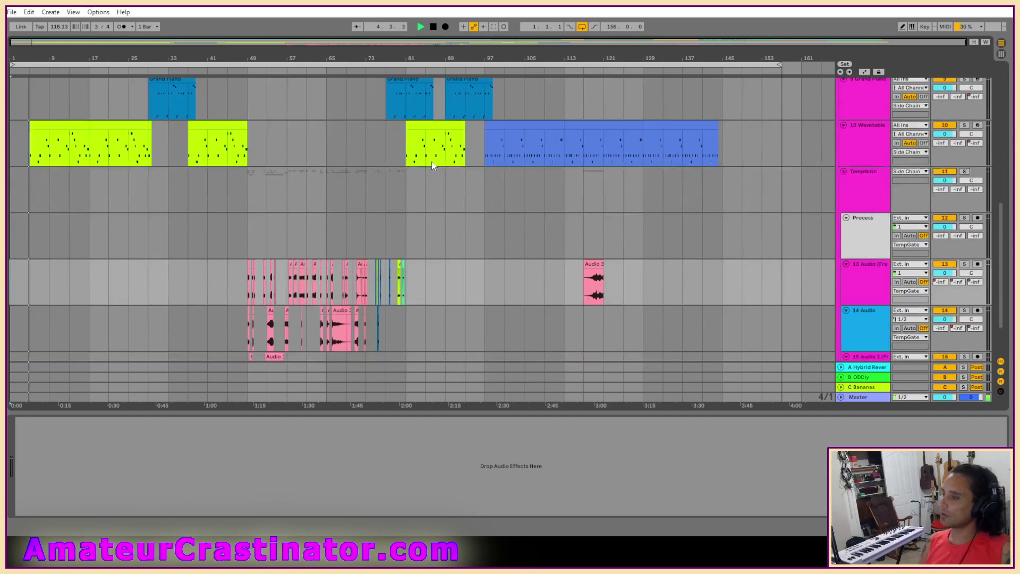
scroll(432, 158, up, 4)
scroll(431, 157, up, 5)
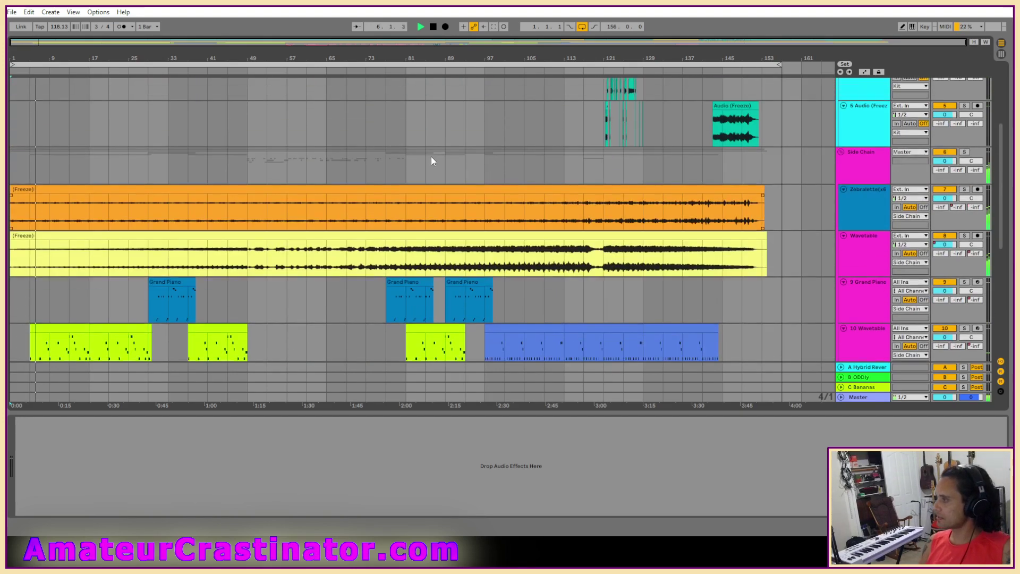
scroll(429, 155, down, 3)
scroll(429, 155, down, 4)
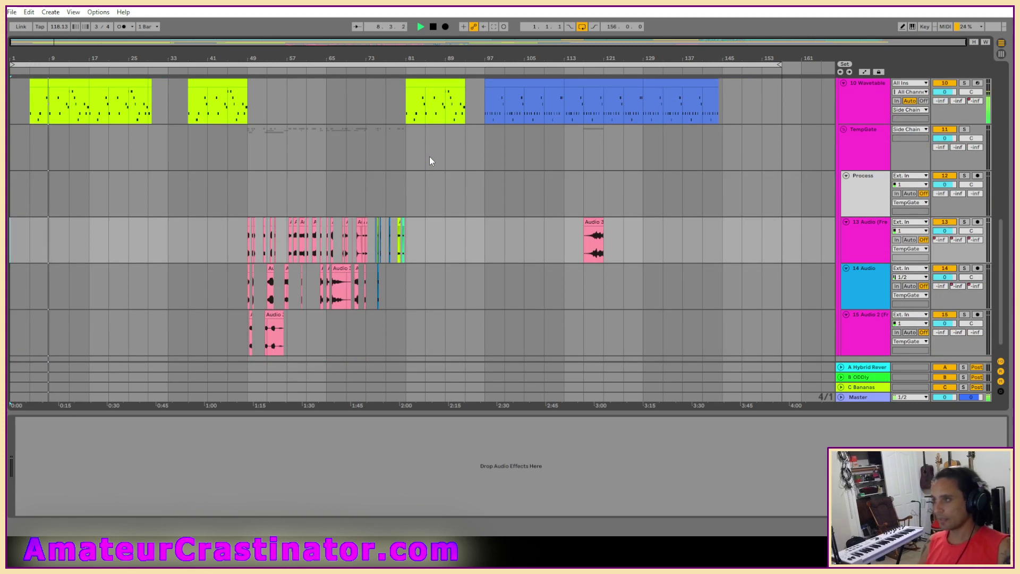
scroll(429, 157, up, 2)
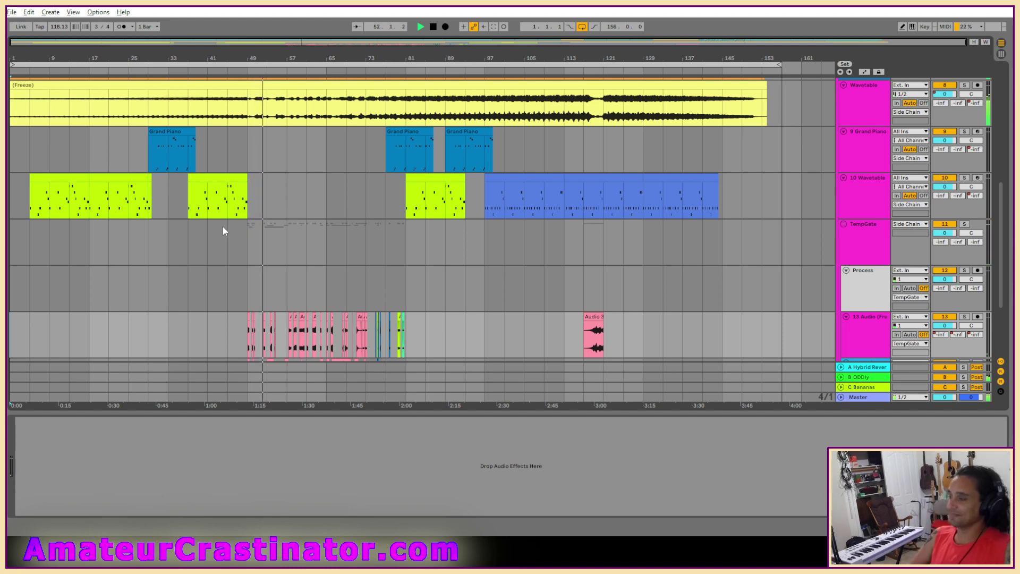
scroll(337, 193, down, 5)
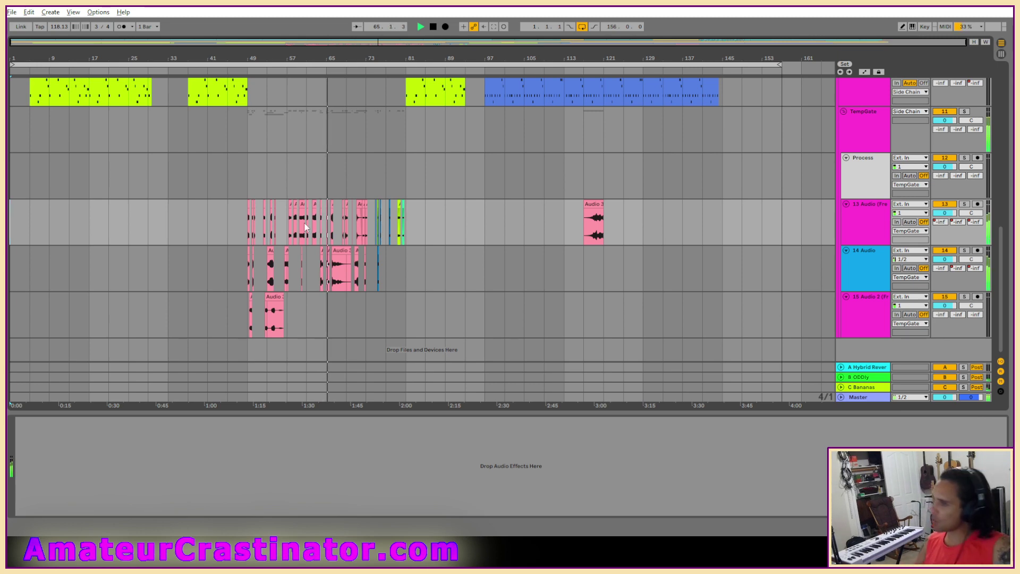
scroll(380, 236, up, 5)
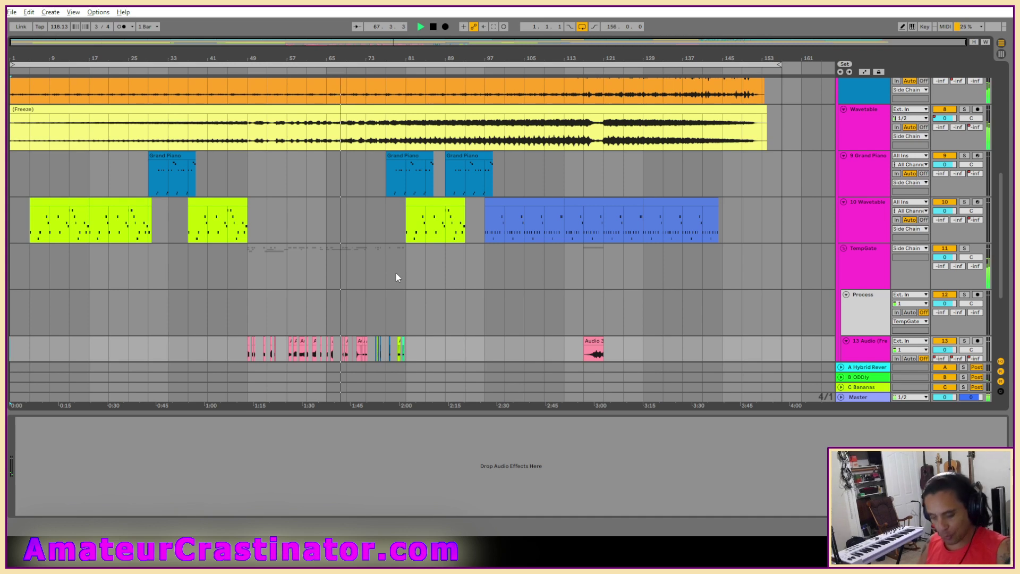
scroll(400, 277, down, 4)
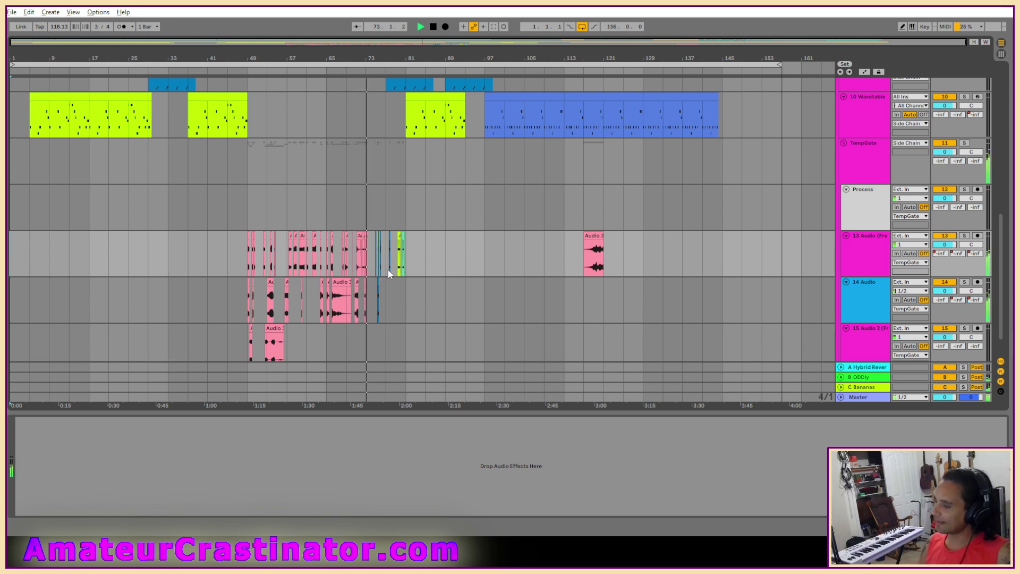
scroll(367, 299, up, 6)
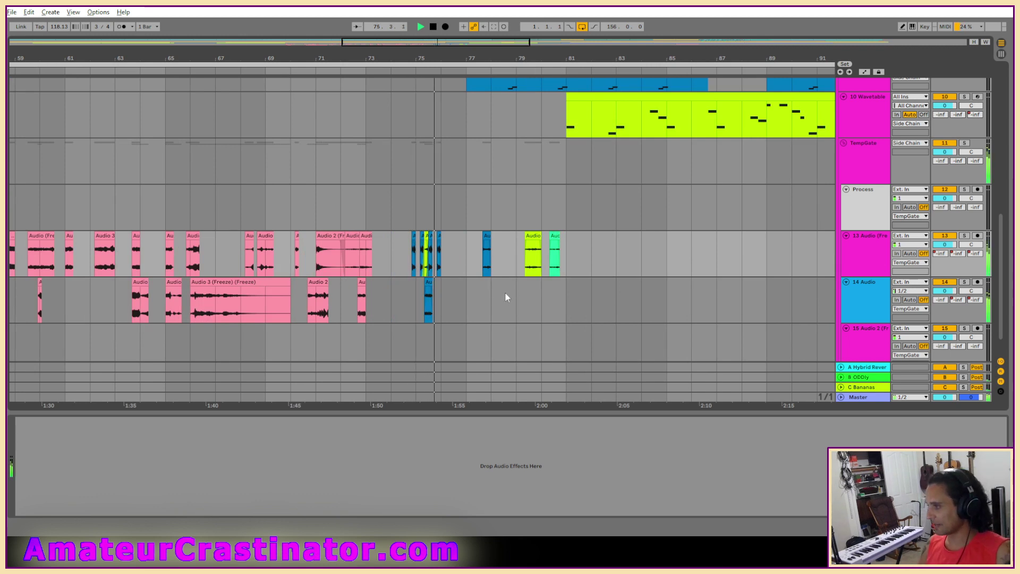
Stop playback and inspect the effect devices on the Bananas and Hybrid Reverb return tracks.
click(864, 380)
click(852, 388)
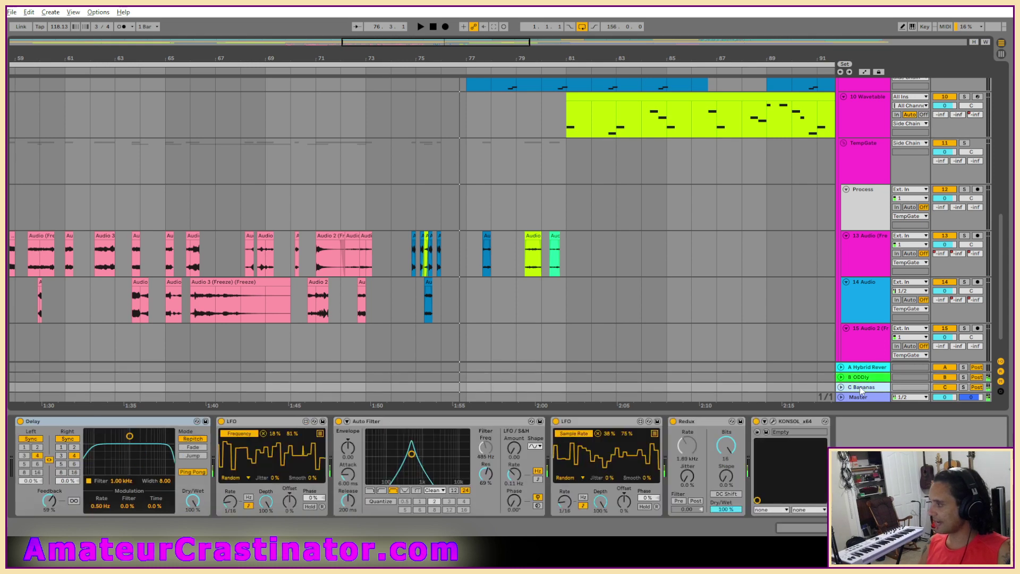
click(857, 368)
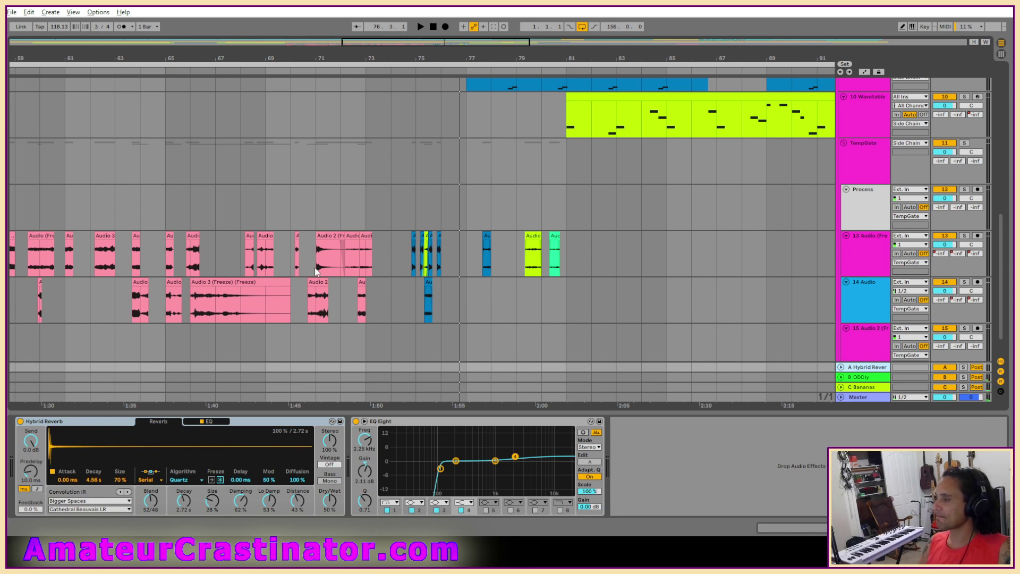
Solo audio track 13 in the TempGate group and play its chopped clips from bar 70.
scroll(316, 271, up, 5)
scroll(91, 281, down, 3)
click(134, 269)
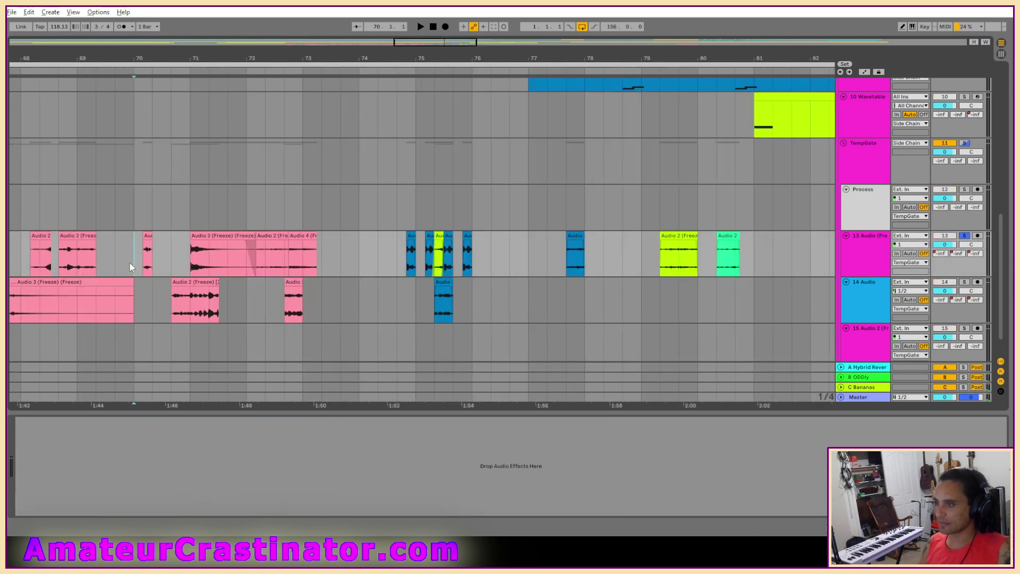
key(space)
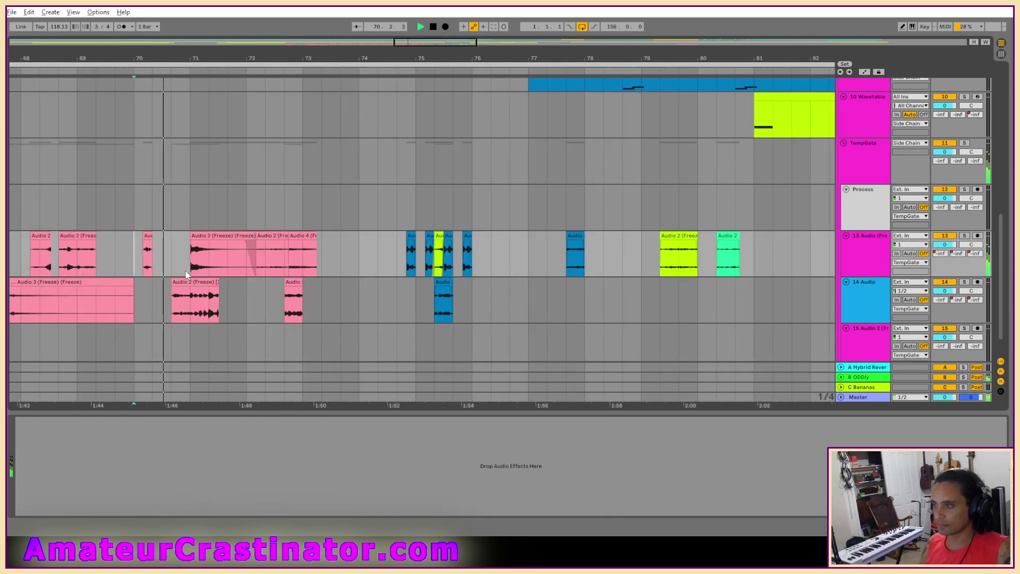
Stop playback and show track 13's Hybrid Reverb send automation in the arrangement.
click(215, 241)
key(space)
key(a)
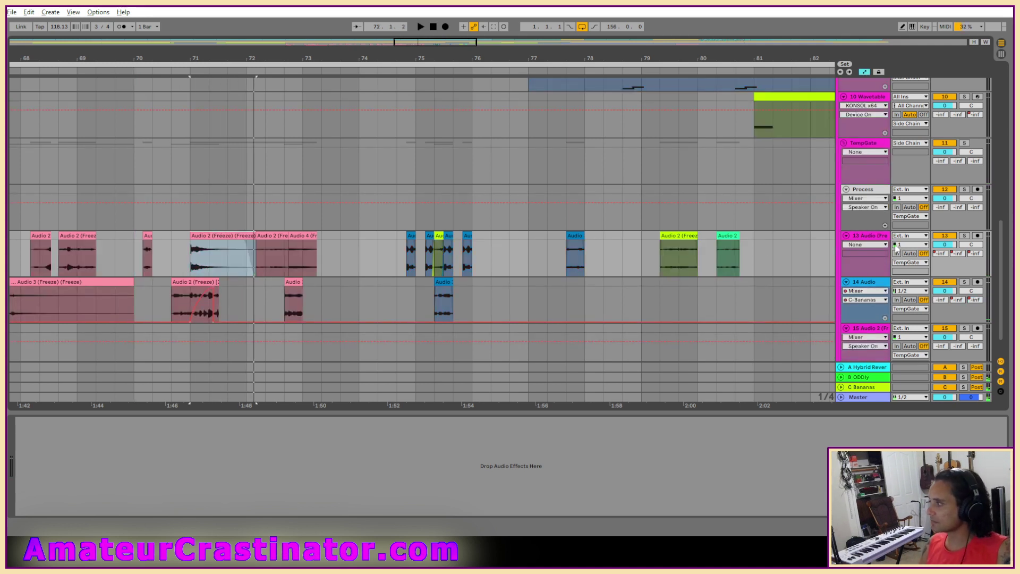
click(945, 253)
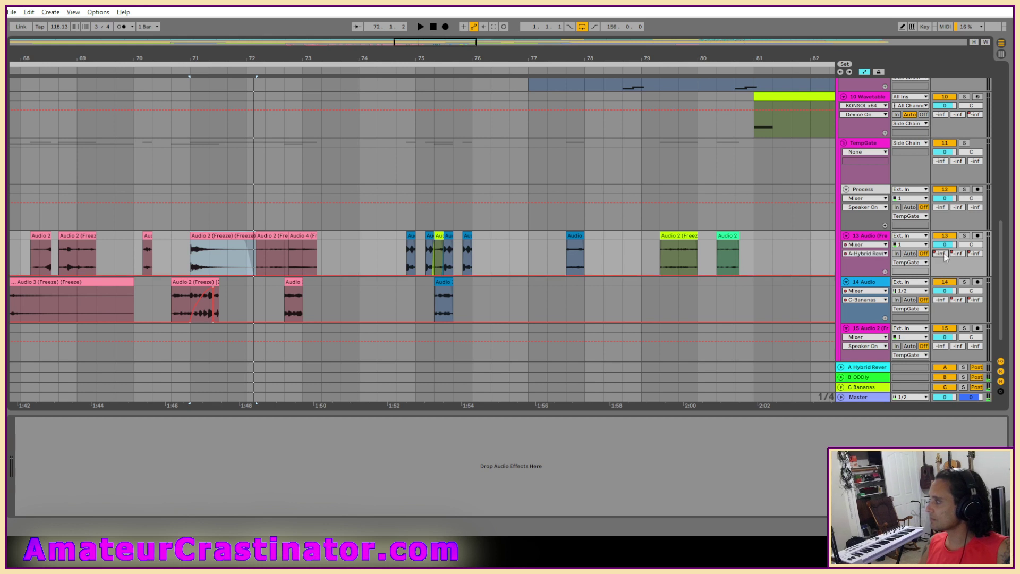
Draw a falling Hybrid Reverb send curve on track 13 from bar 71 to just before bar 72, bowing upward, and play it.
click(190, 279)
click(247, 274)
drag(238, 273, 190, 242)
key(space)
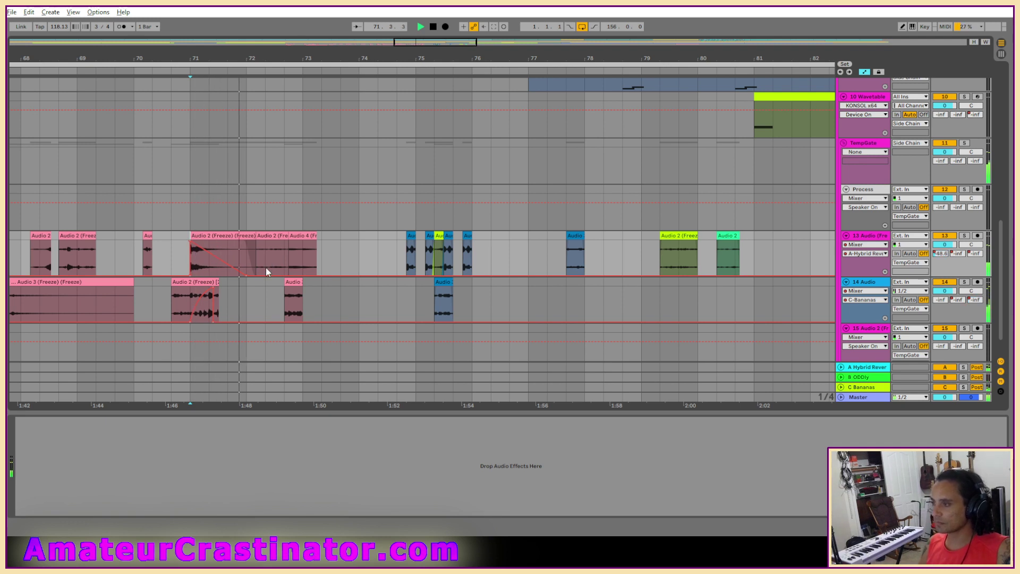
drag(217, 259, 217, 250)
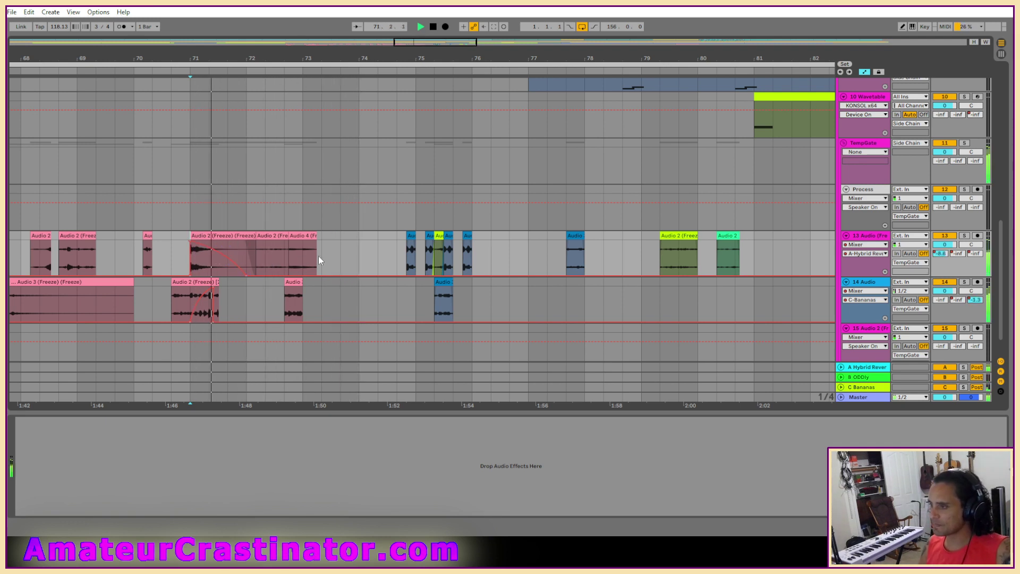
Replay from bar 68 and lower the starting point of track 13's reverb send curve at bar 71.
click(22, 261)
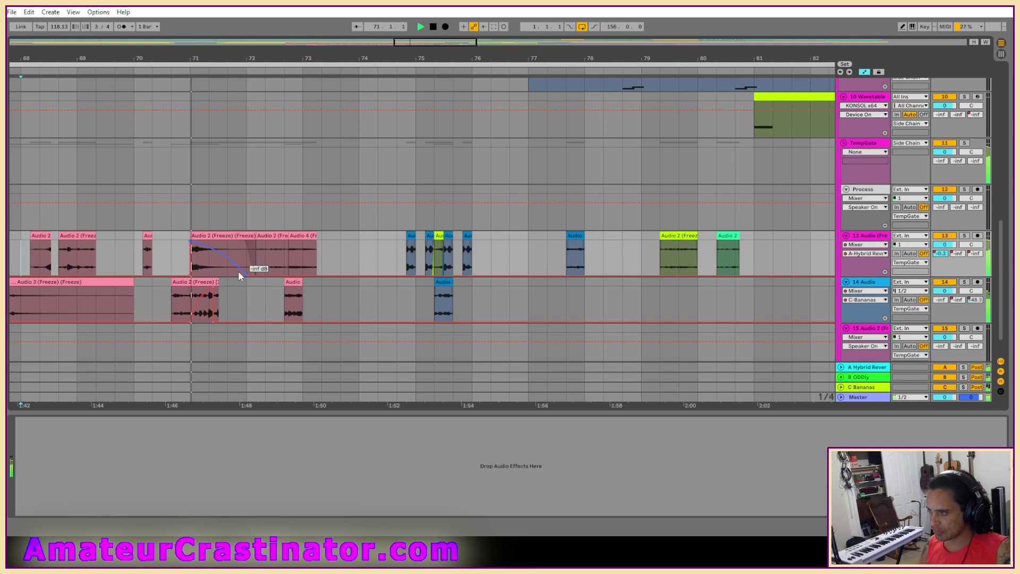
drag(191, 242, 192, 244)
key(space)
key(space)
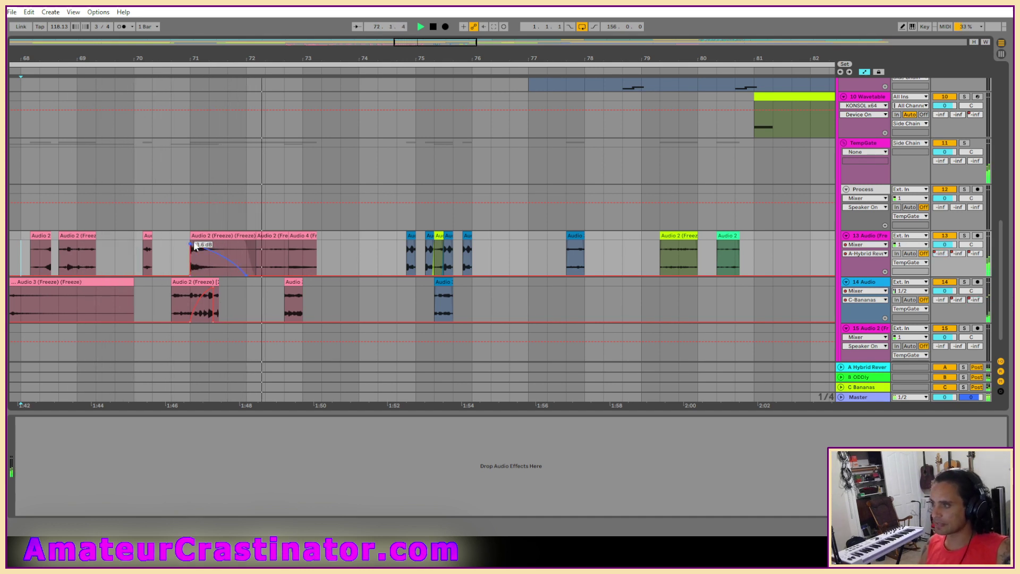
drag(190, 244, 191, 246)
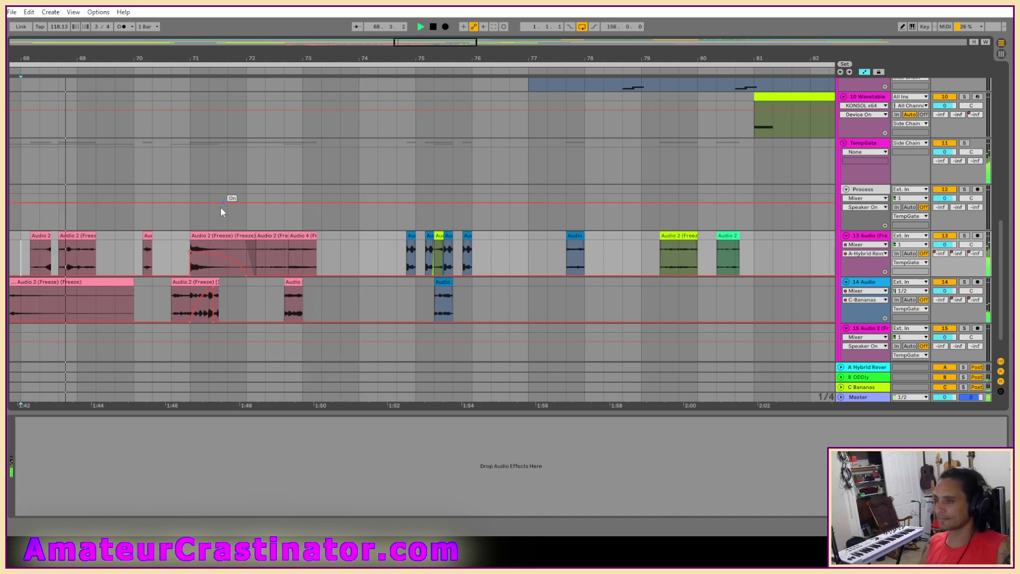
Set the bar 71 clip's gain to -1.41 dB and raise its reverb send curve's starting point to about -3.6 dB.
double_click(214, 237)
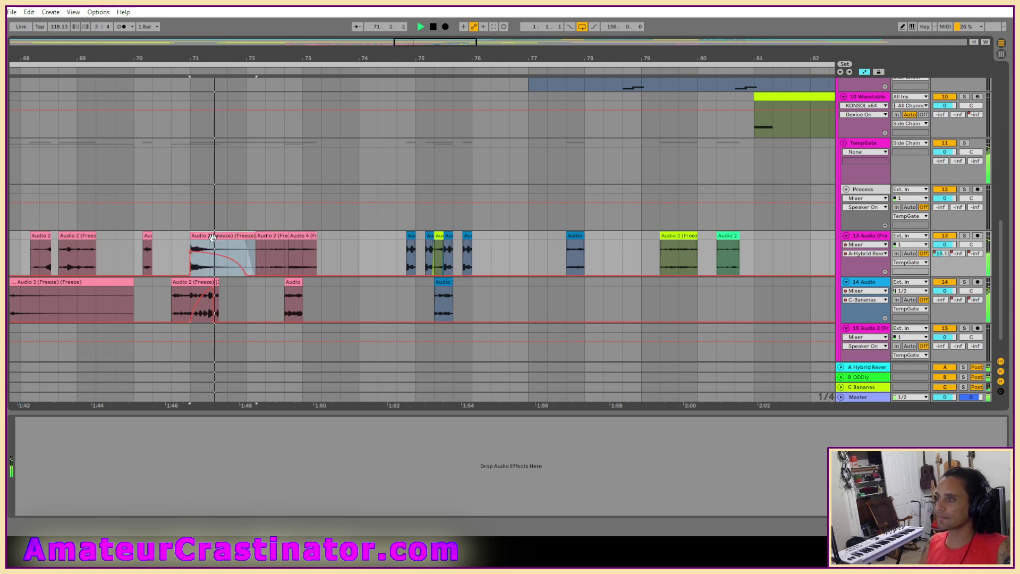
drag(175, 457, 175, 461)
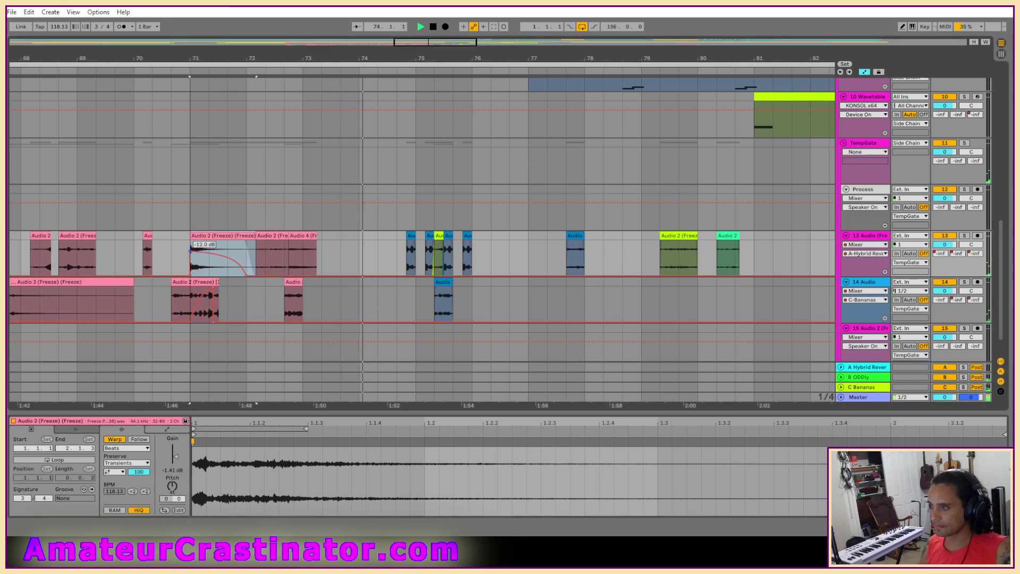
drag(192, 254, 191, 248)
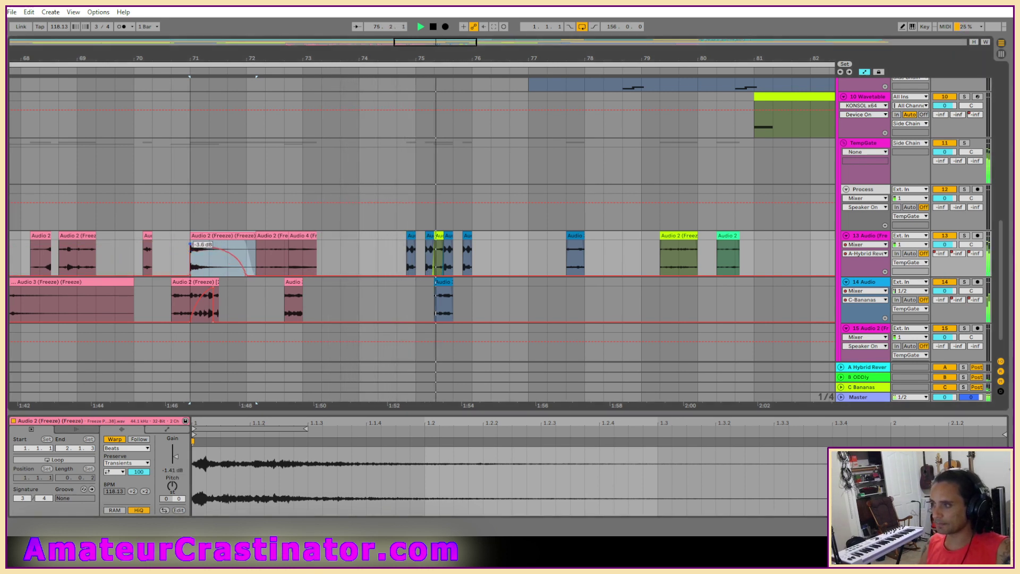
key(space)
key(space)
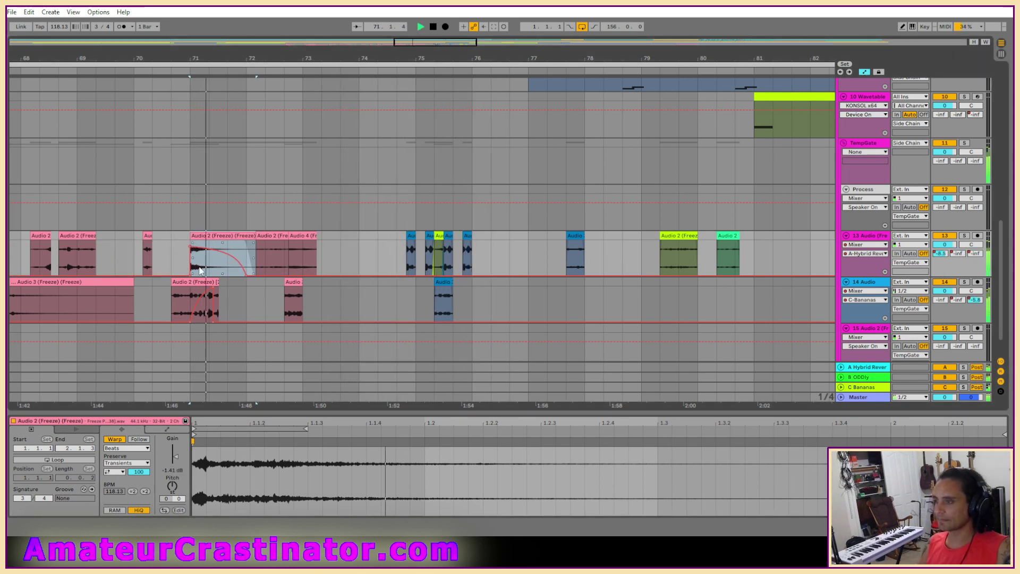
Replay track 13 from bar 70 and lower the bar 71 clip's gain to -5.04 dB.
key(space)
click(132, 259)
key(space)
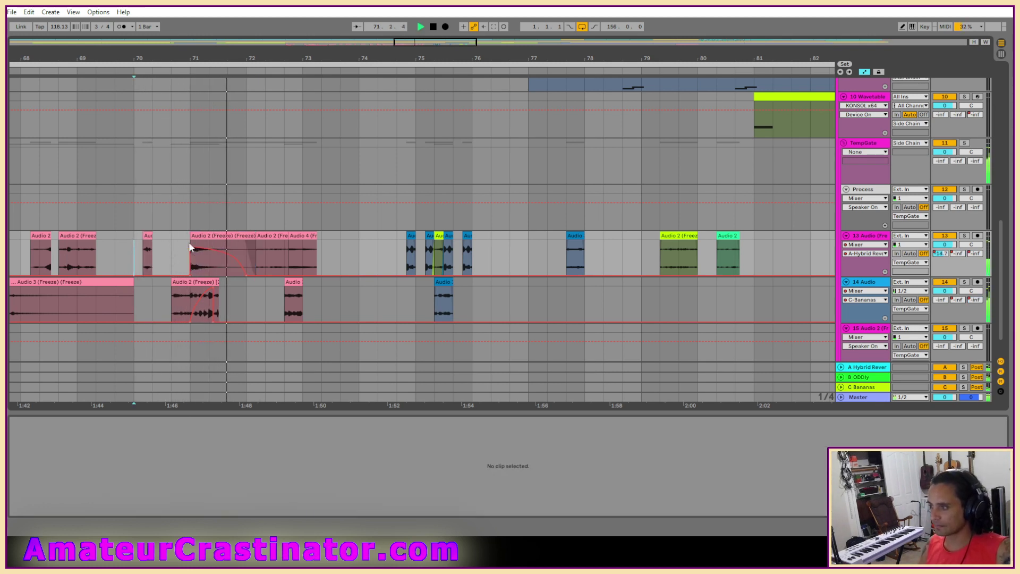
key(space)
key(space)
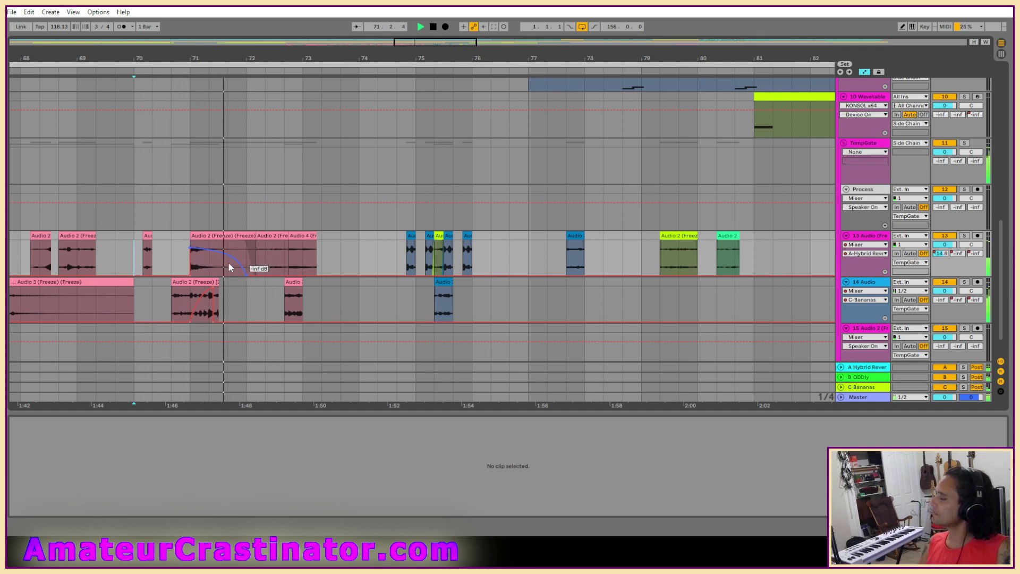
click(217, 242)
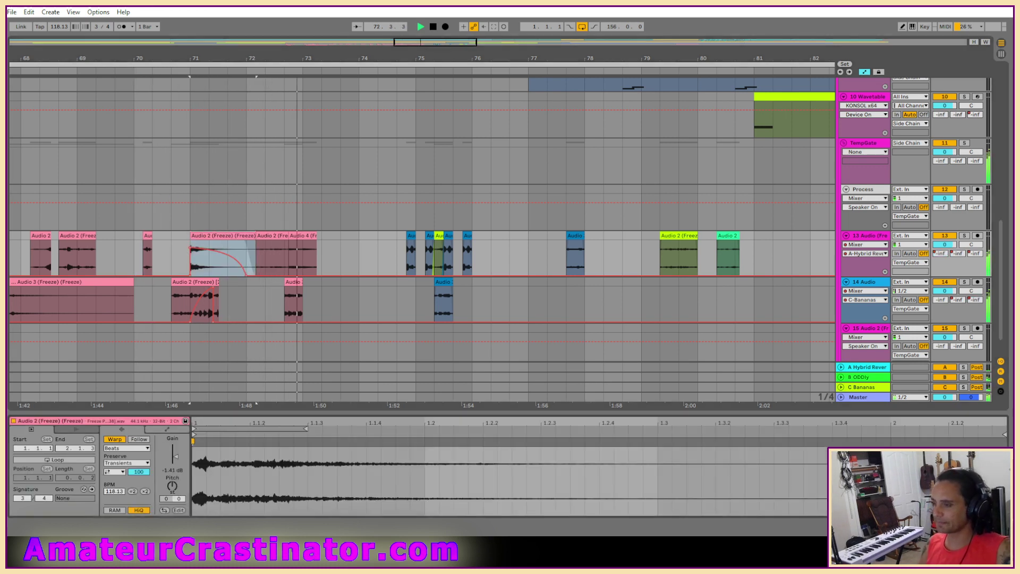
drag(171, 470, 171, 489)
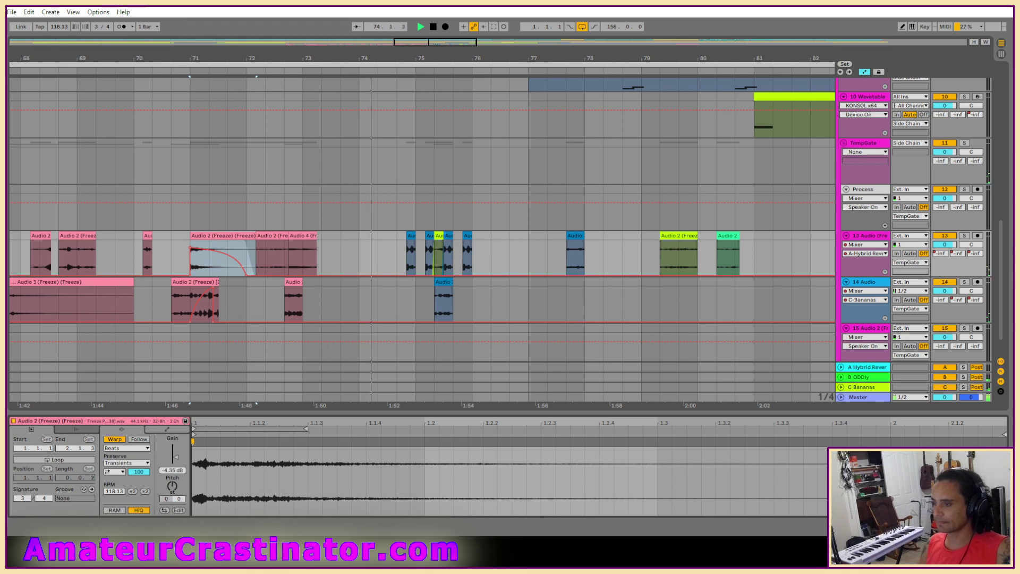
click(135, 253)
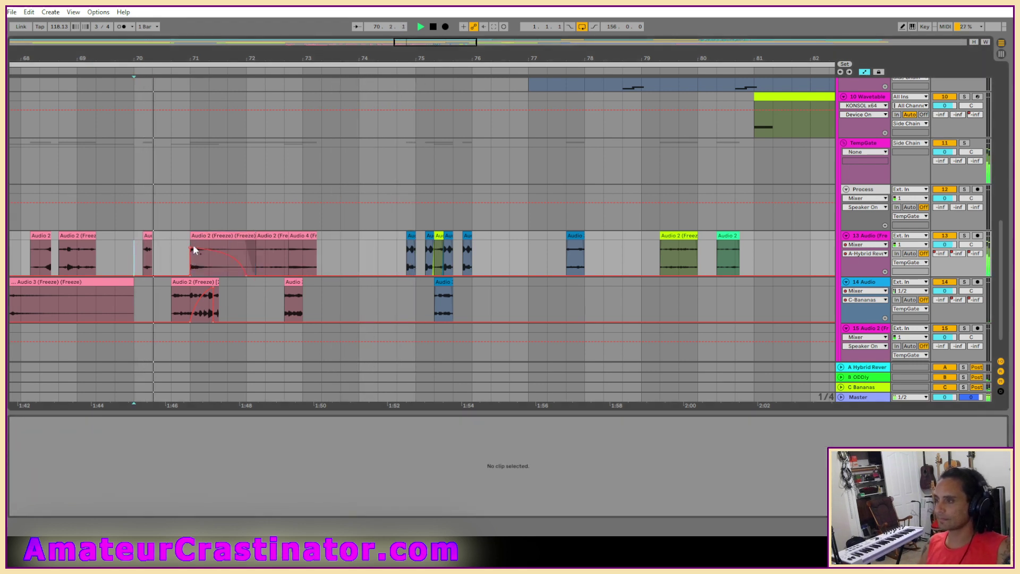
Raise the reverb send curve's starting point at bar 71 to 0.0 dB, replaying from bar 70, and open the breakpoint's value for editing.
mouse_move(192, 251)
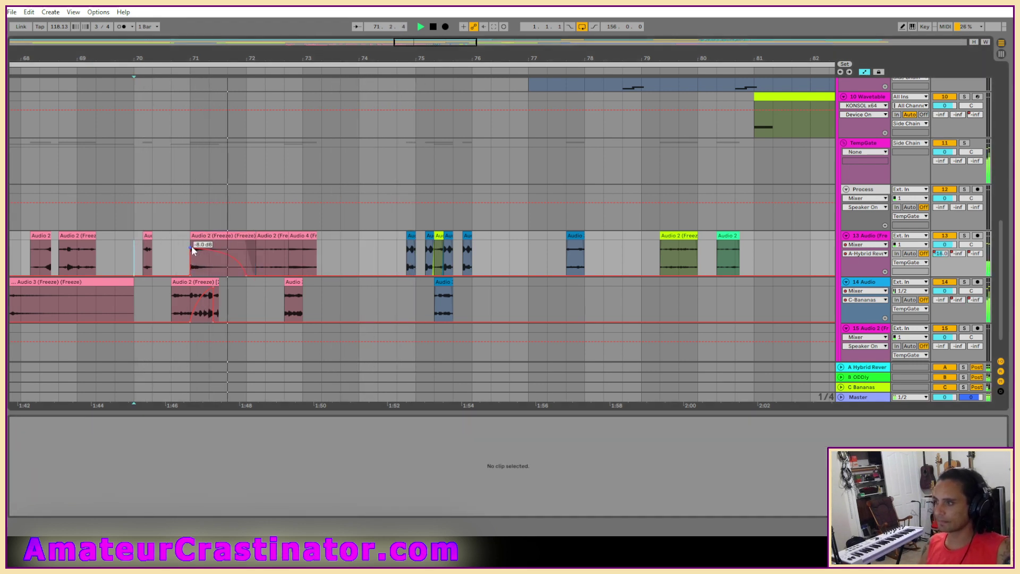
drag(193, 251, 192, 248)
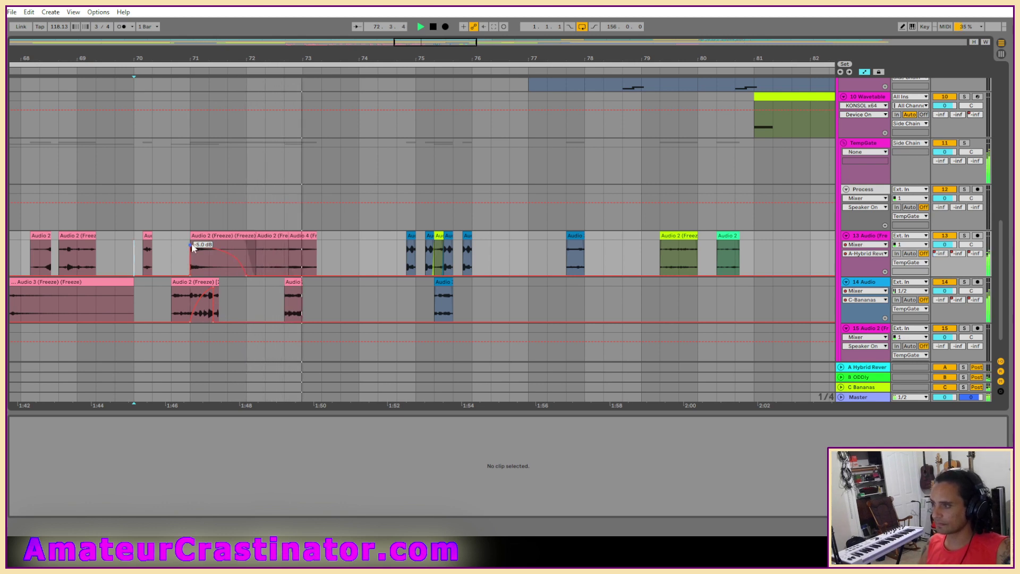
key(space)
key(space)
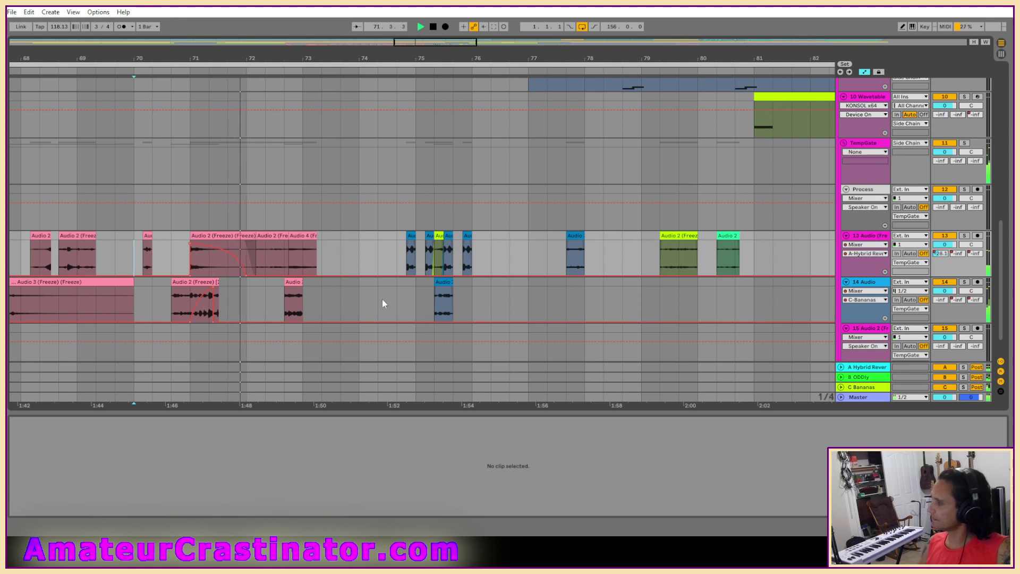
drag(191, 243, 191, 240)
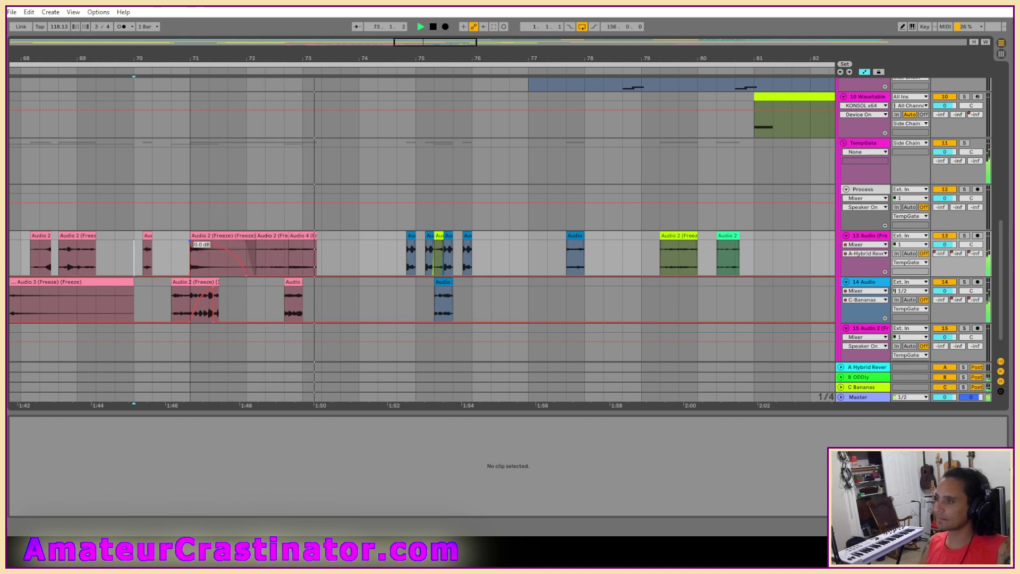
key(space)
key(space)
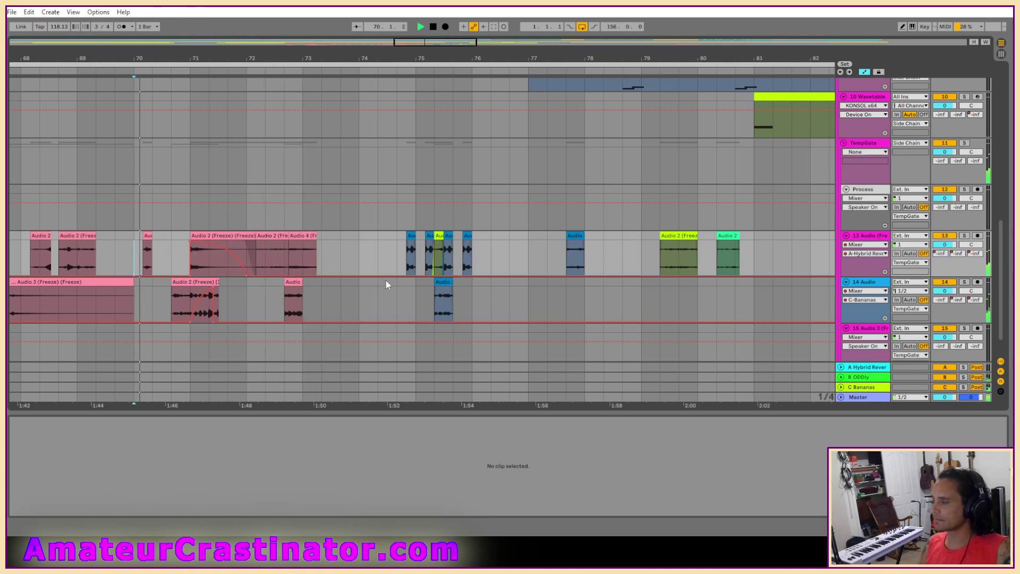
right_click(190, 241)
click(212, 243)
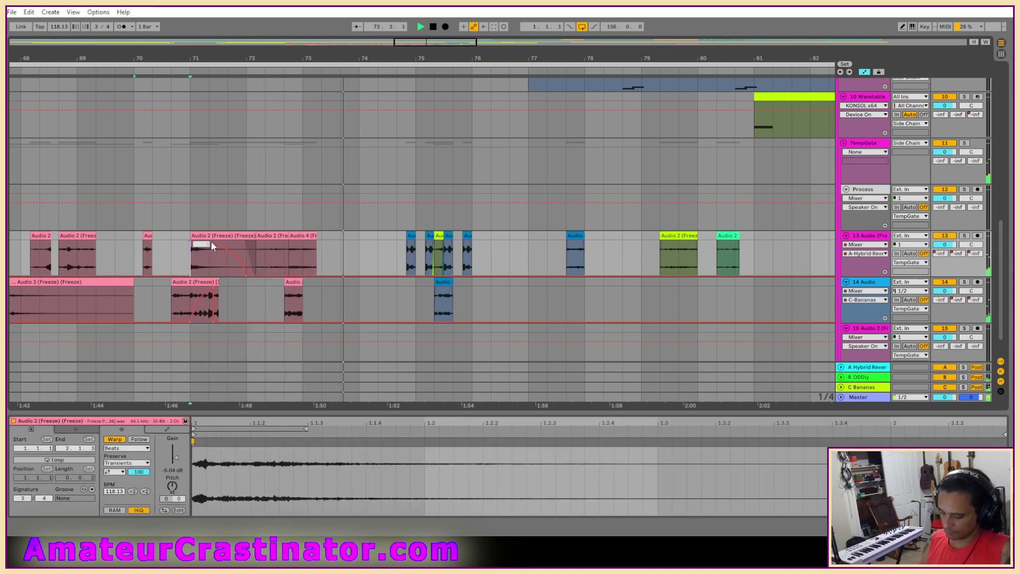
Move the four short blue clips around bar 75 from track 13 to the Process track and play that track soloed.
scroll(517, 286, up, 5)
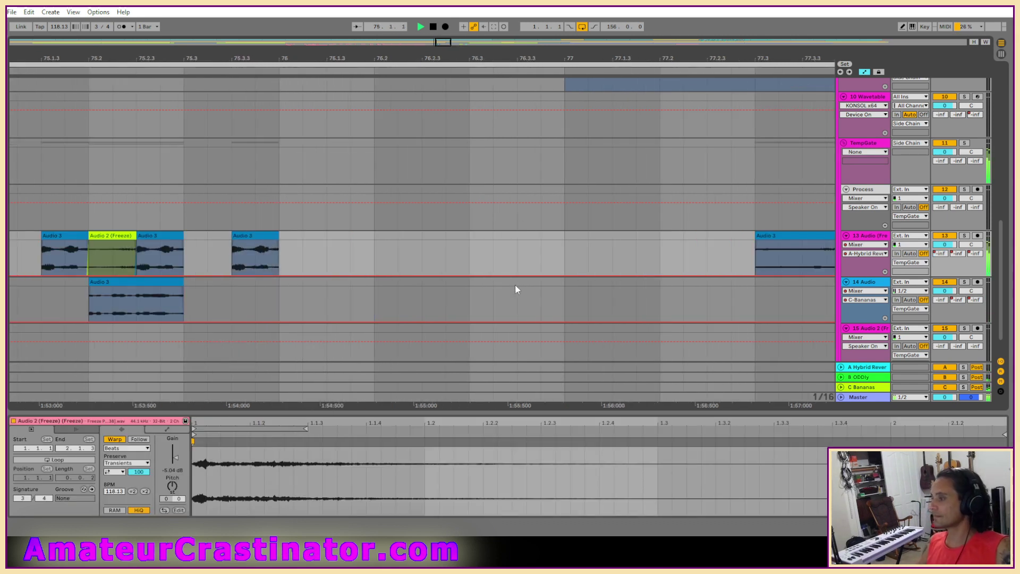
scroll(328, 291, down, 3)
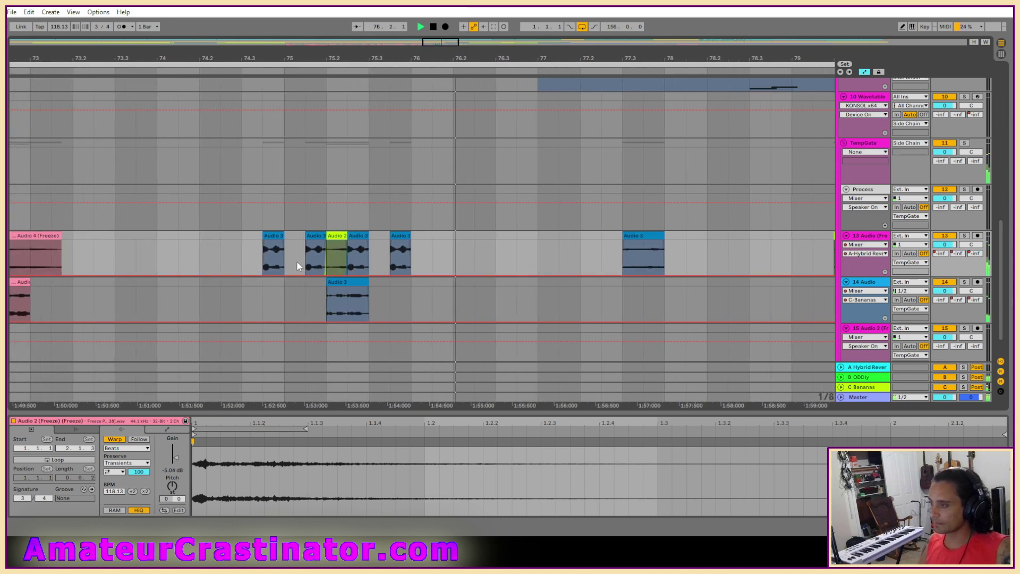
click(268, 236)
shift+click(320, 234)
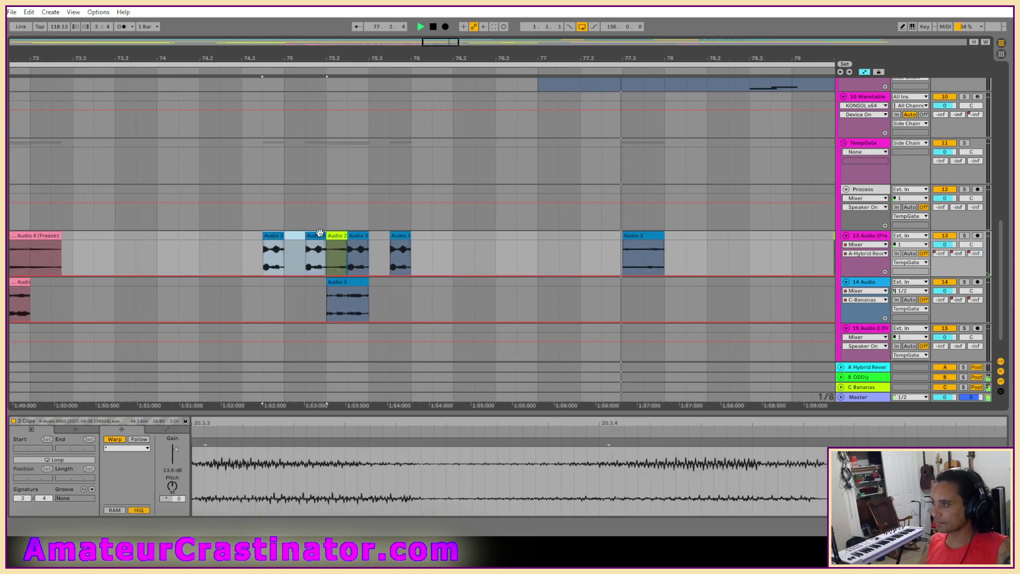
drag(319, 235, 324, 225)
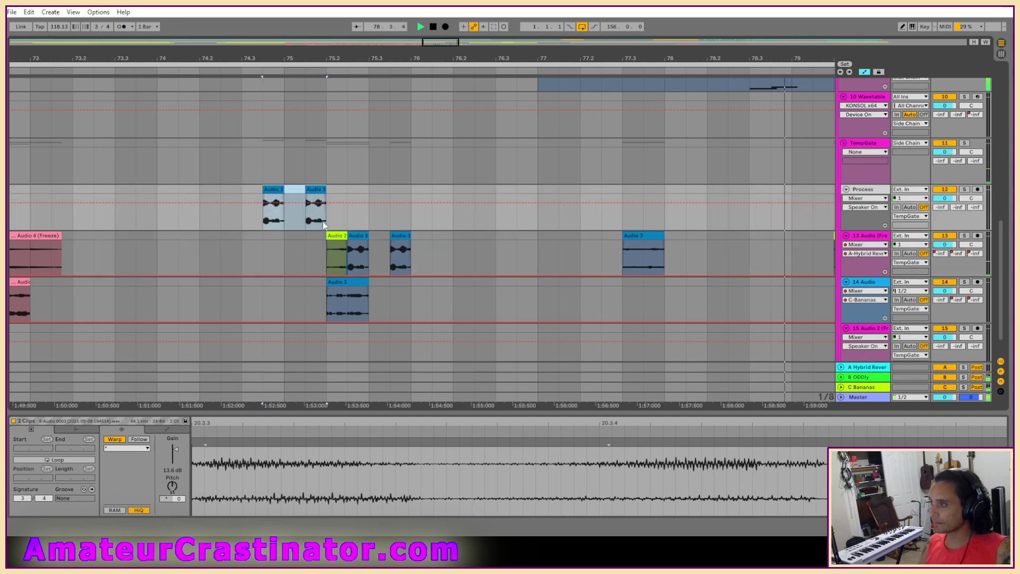
drag(399, 237, 357, 212)
click(264, 190)
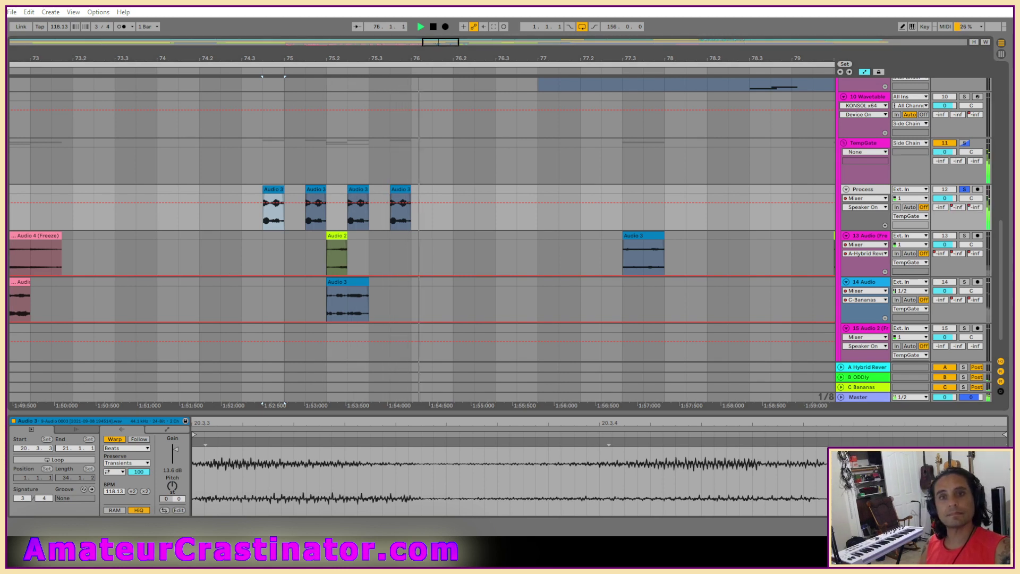
key(space)
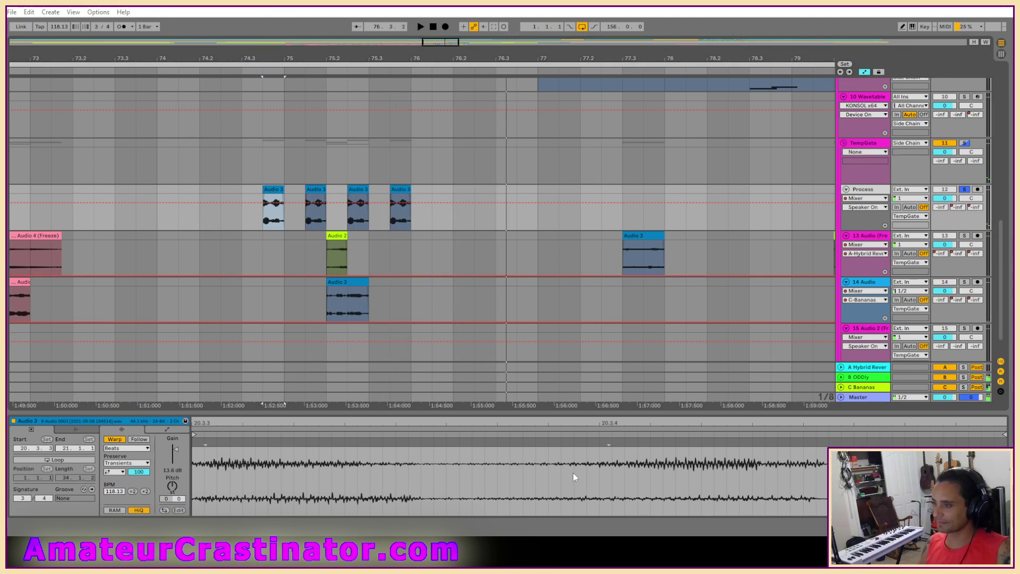
In the Process track's EQ Eight, set band 1 to a low cut near 200 Hz and band 3 to -3.60 dB around 1.35 kHz with higher resonance.
key(shift+Tab)
key(space)
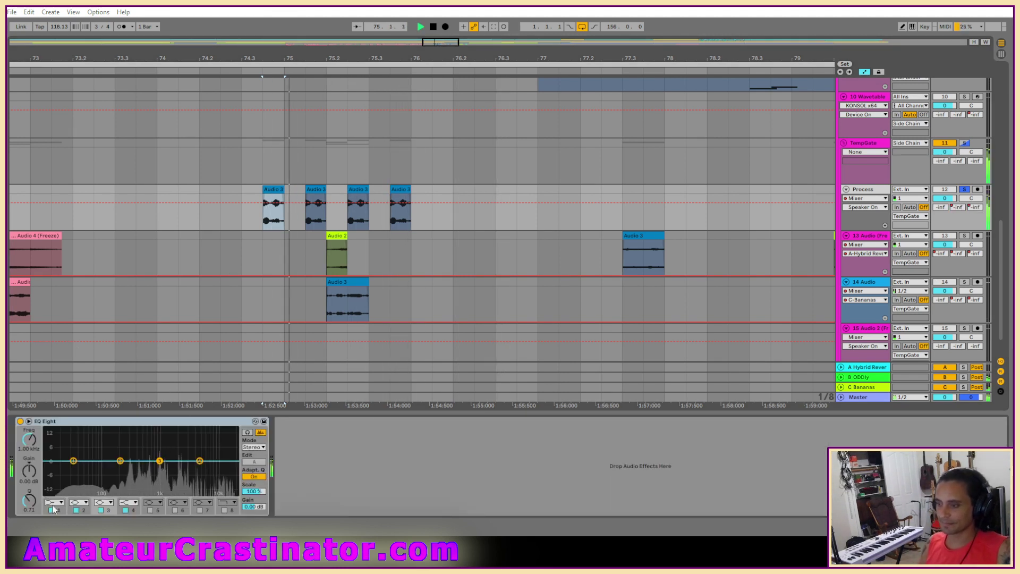
click(54, 502)
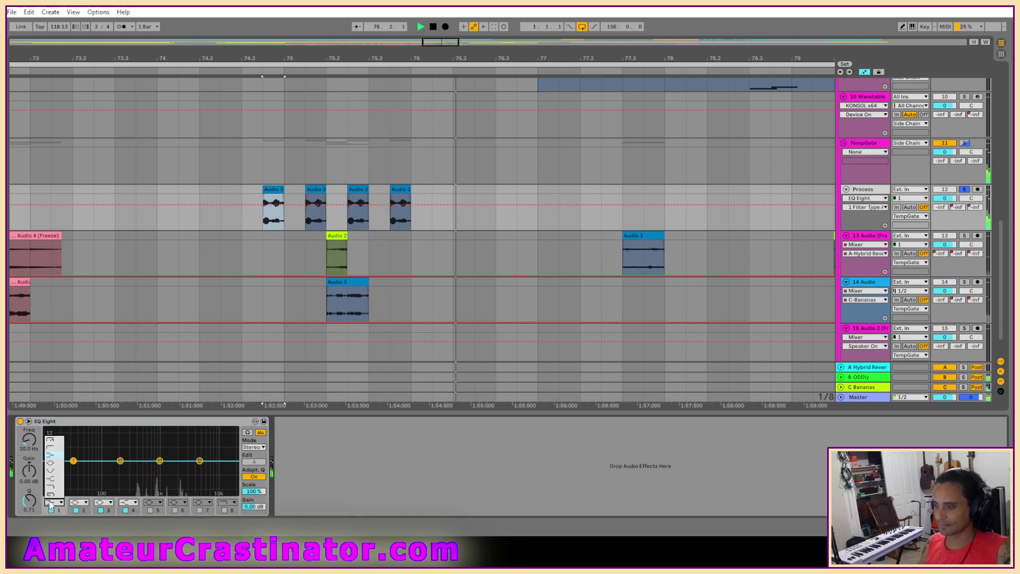
click(48, 453)
drag(73, 461, 167, 469)
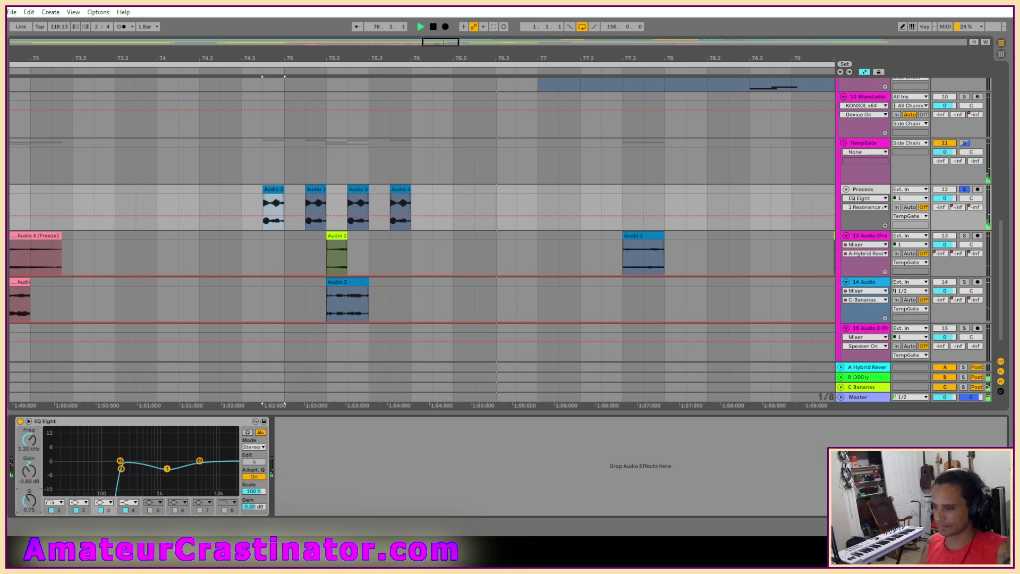
drag(29, 500, 29, 486)
Stop playback, then freeze and flatten the Process track.
key(space)
right_click(860, 196)
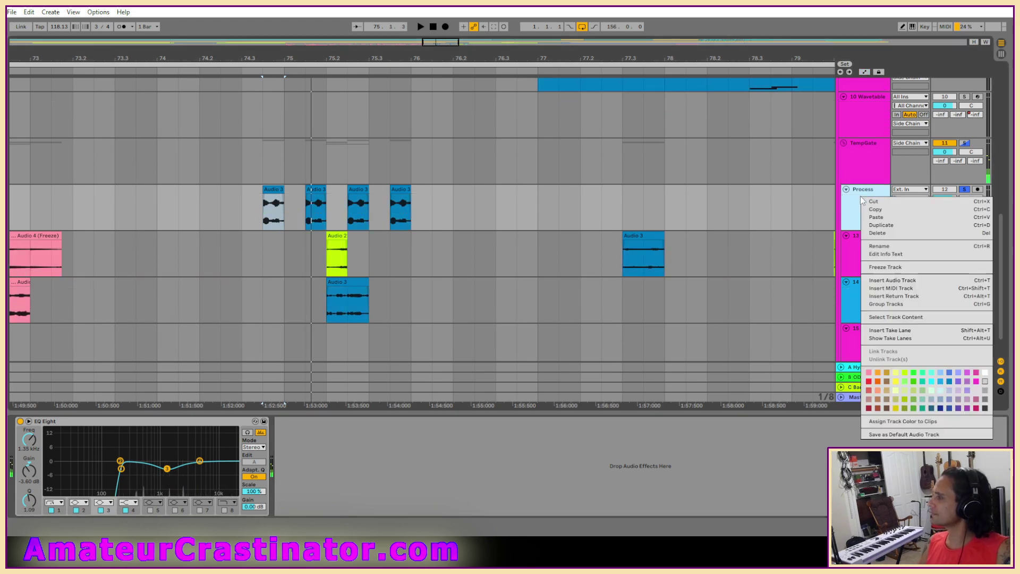
click(886, 267)
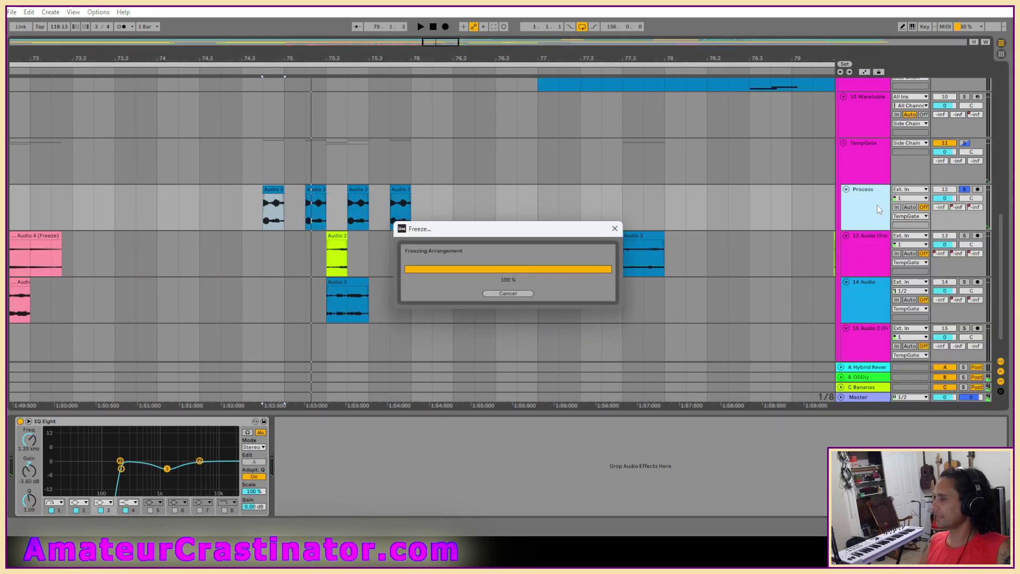
right_click(869, 195)
click(732, 233)
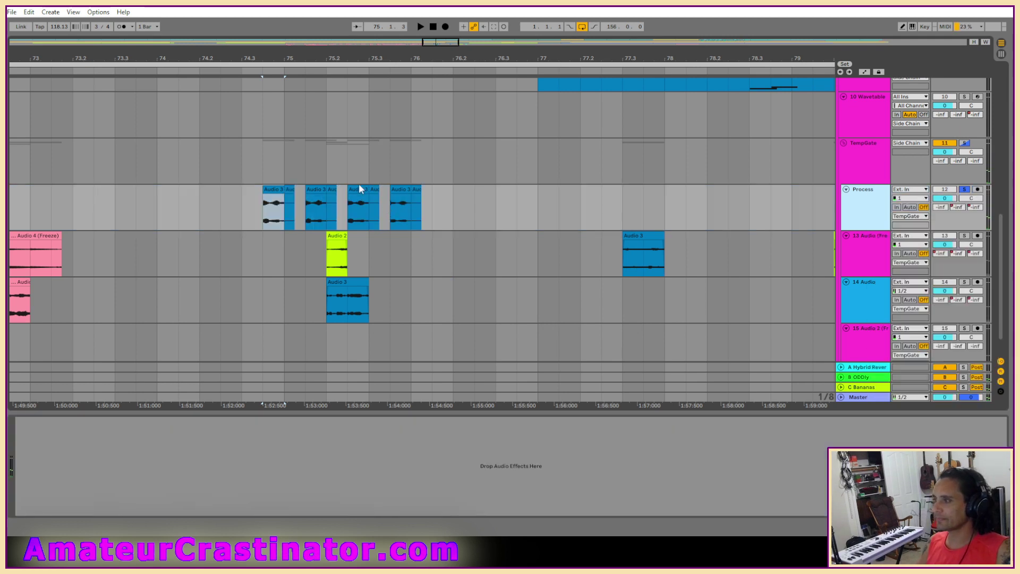
Select the four flattened blue clips on the Process track around bar 75 and color them pink.
right_click(361, 193)
click(275, 187)
click(279, 184)
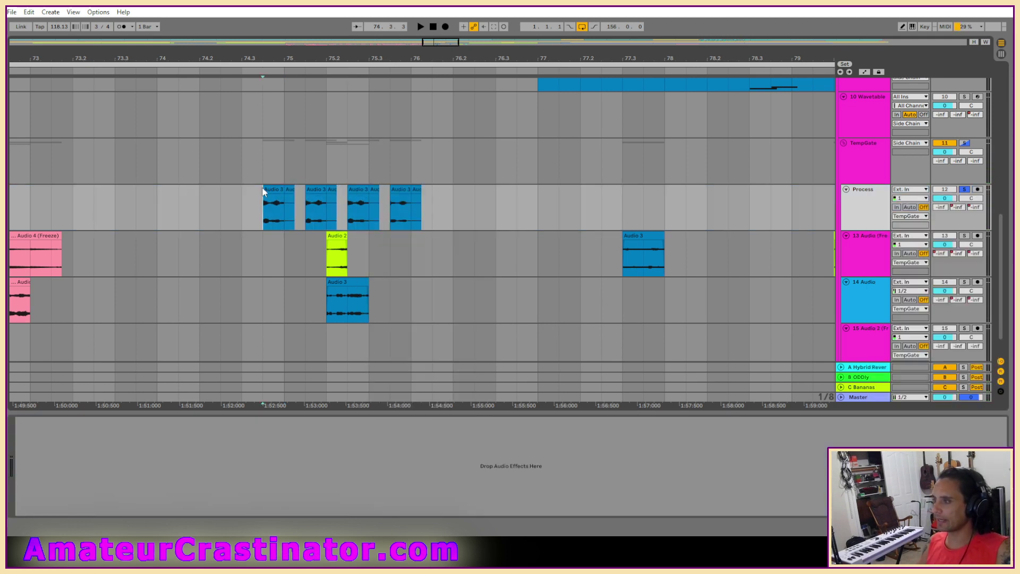
click(269, 190)
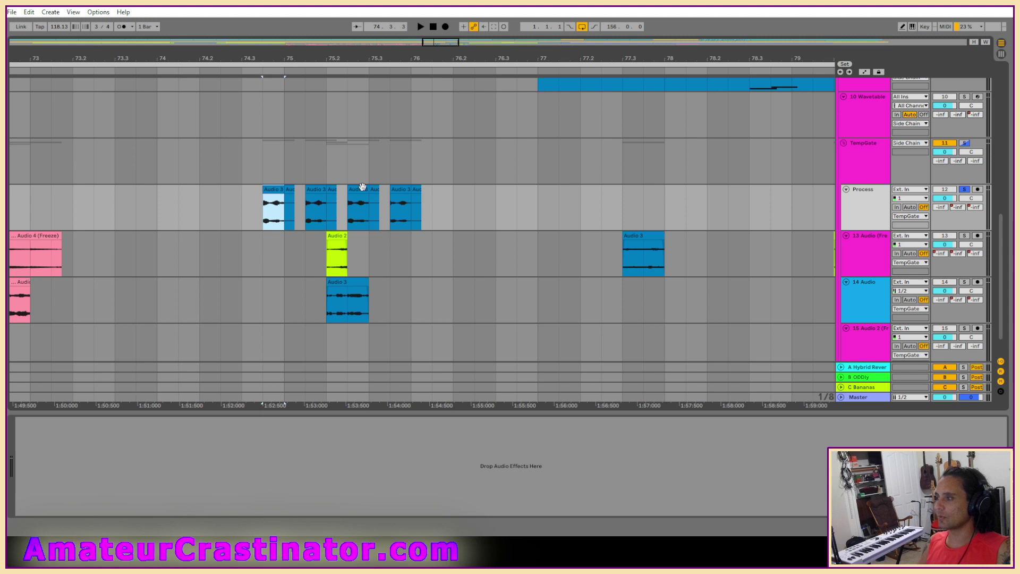
shift+click(405, 190)
right_click(405, 191)
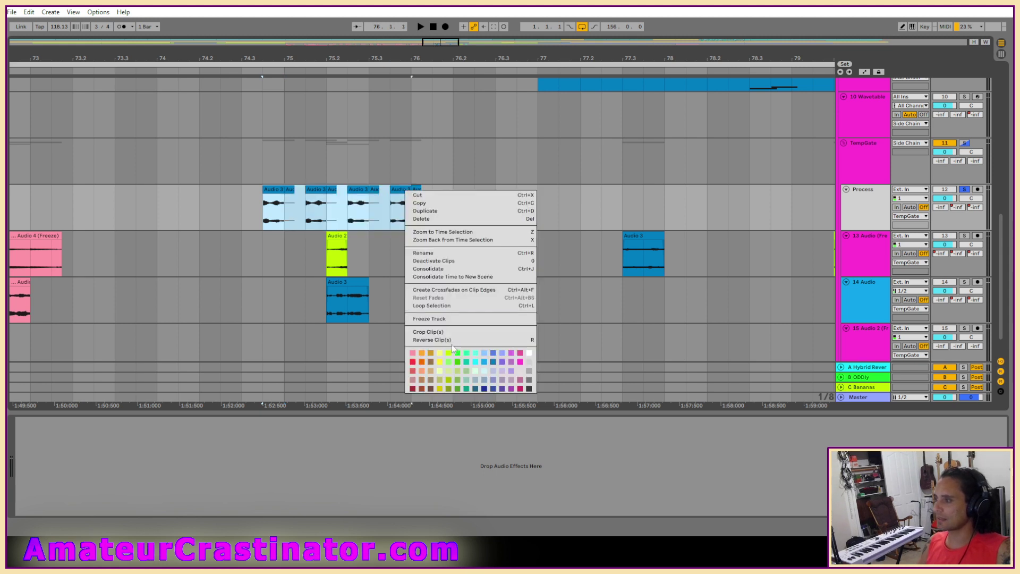
click(414, 354)
Try to delete the short tail clips on the Process track as one selection from bar 75 to just past bar 76.
click(375, 190)
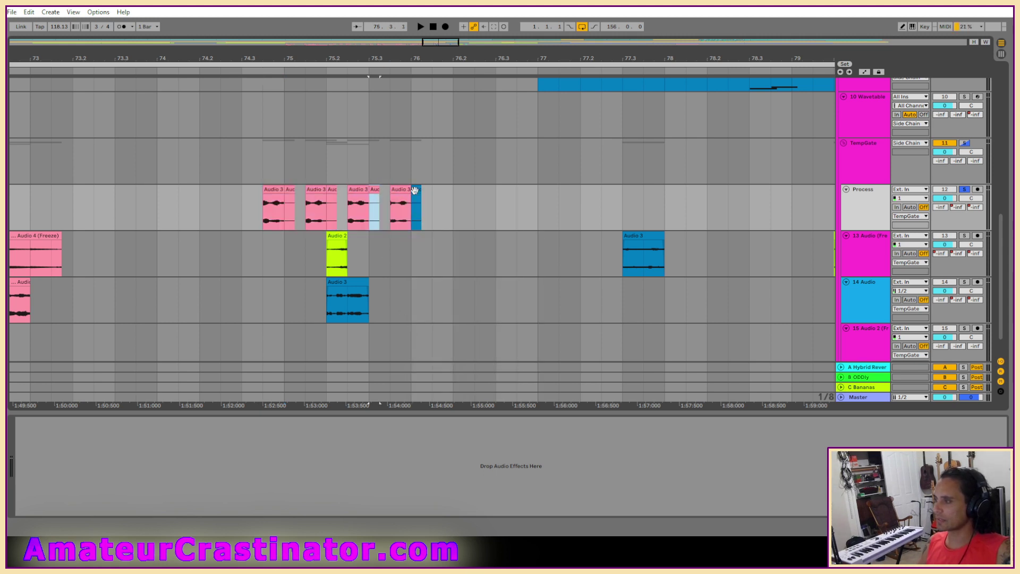
shift+click(415, 190)
shift+click(331, 190)
shift+click(292, 189)
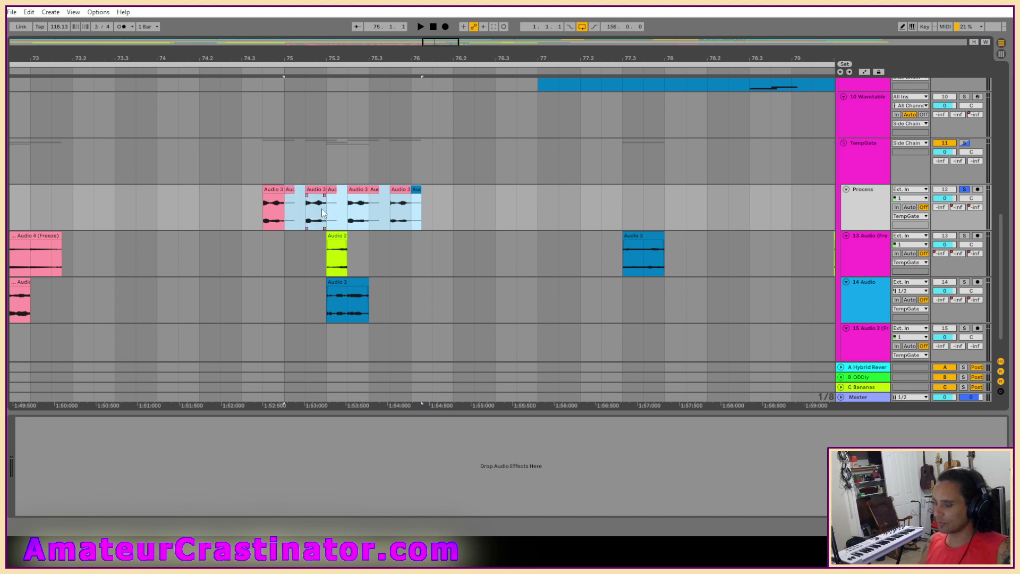
key(Delete)
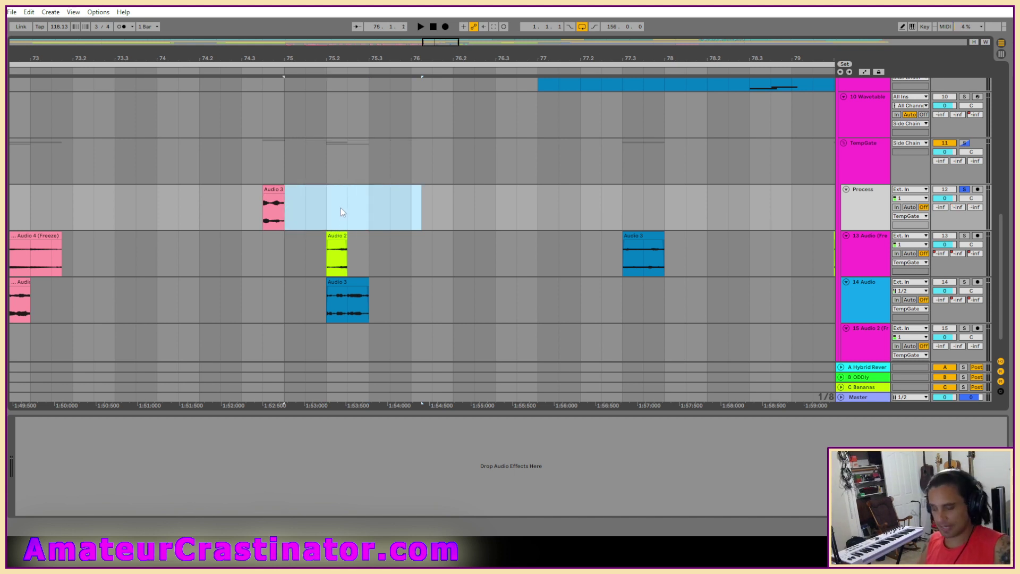
key(ctrl+z)
Delete the four short tail clips that follow the pink clips on the Process track, one at a time.
click(290, 190)
key(End)
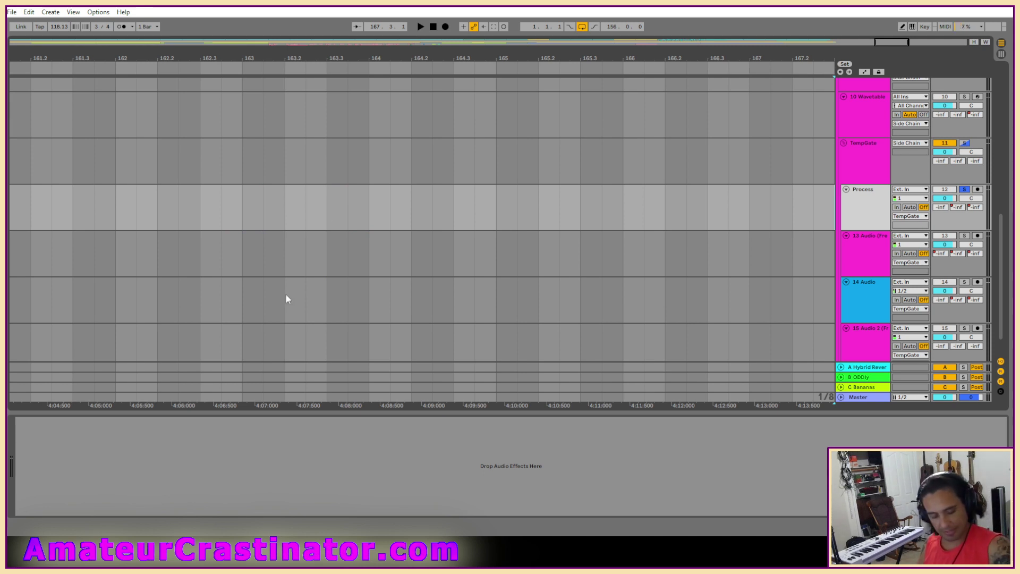
key(w)
scroll(359, 190, up, 10)
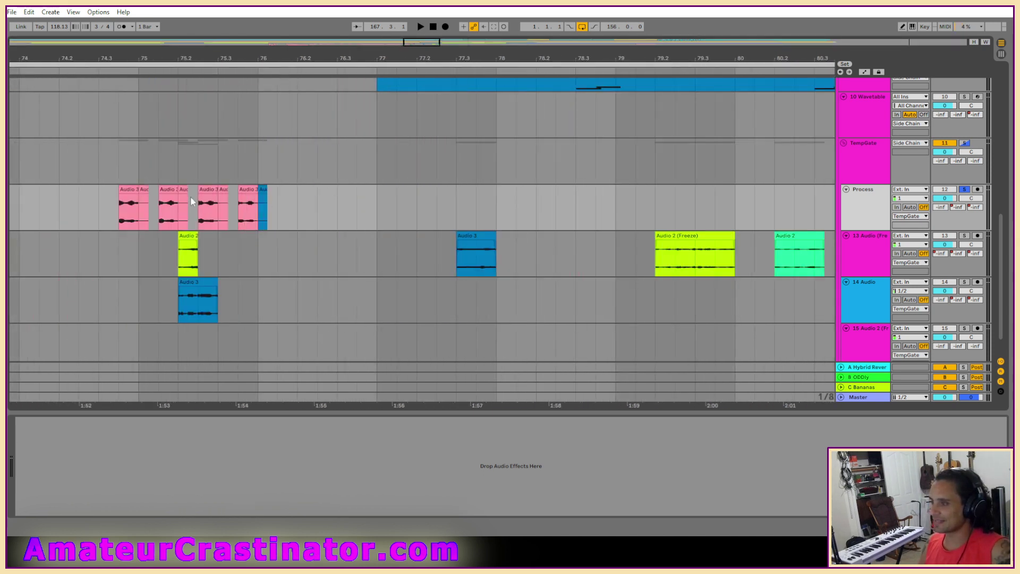
scroll(311, 212, up, 3)
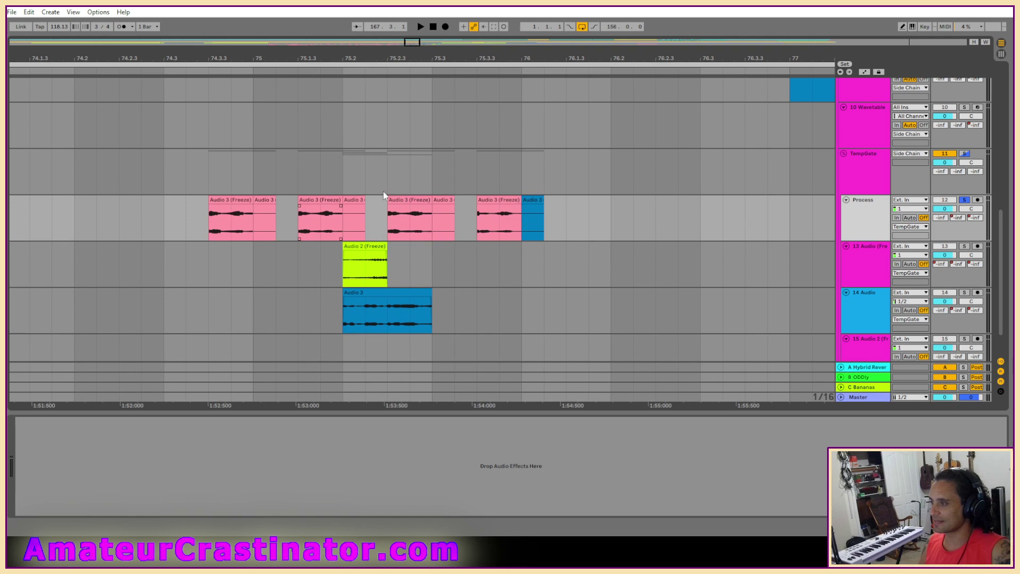
click(259, 202)
drag(260, 203, 362, 208)
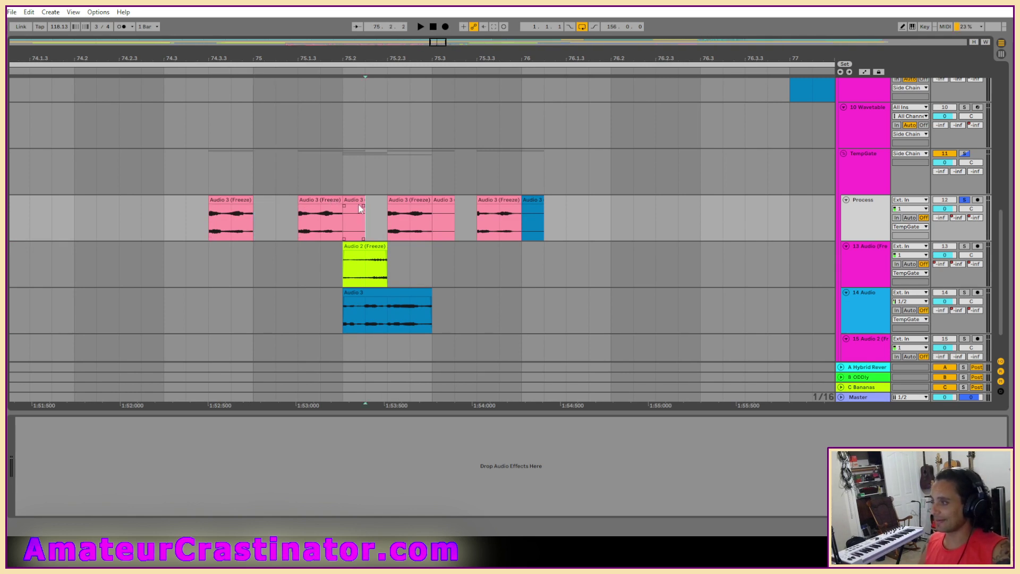
drag(444, 209, 540, 202)
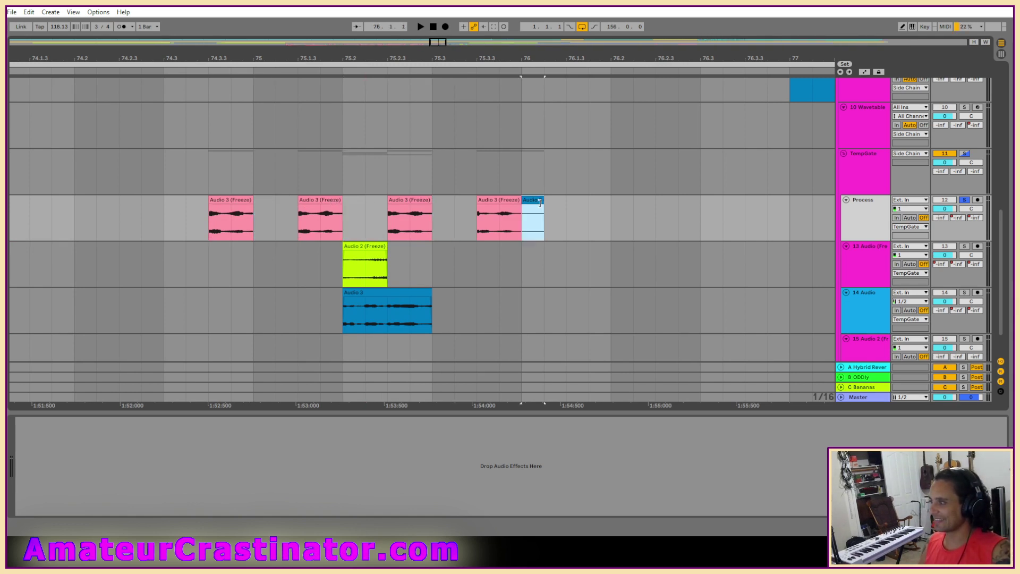
Move the four pink clips around bar 75 from the Process track to track 13, keeping their timing.
click(506, 198)
click(233, 200)
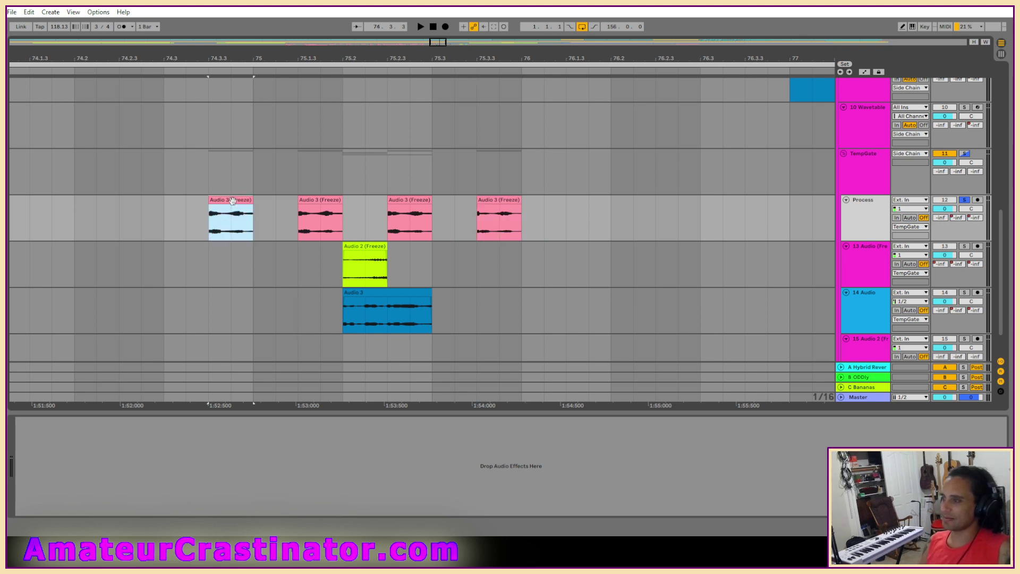
shift+click(500, 202)
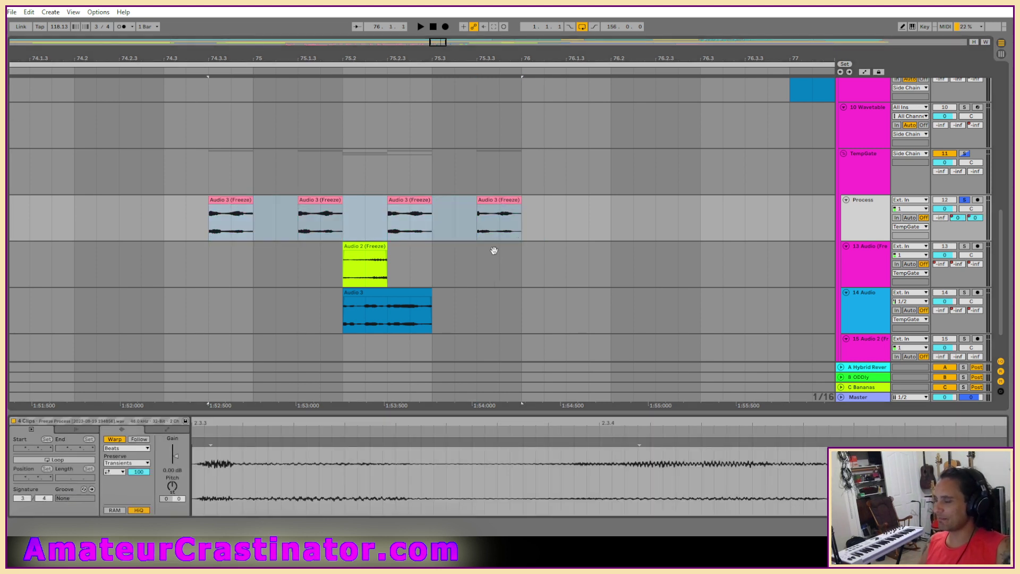
drag(491, 199, 489, 246)
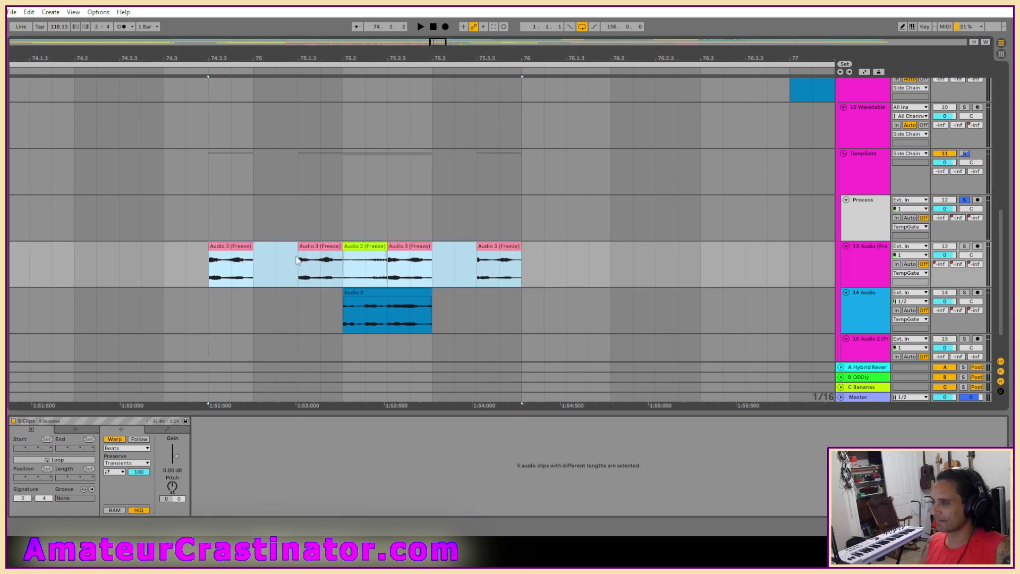
Move the lime Audio 2 clip at 75.2 from track 13 to the Process track and play that track soloed.
click(355, 218)
drag(358, 246, 362, 229)
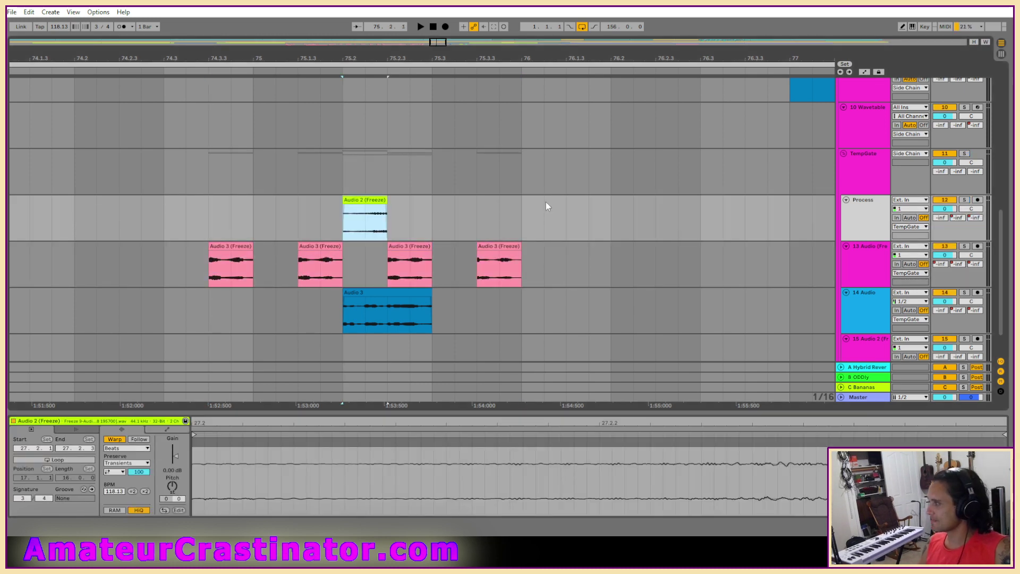
key(space)
key(ctrl+l)
key(space)
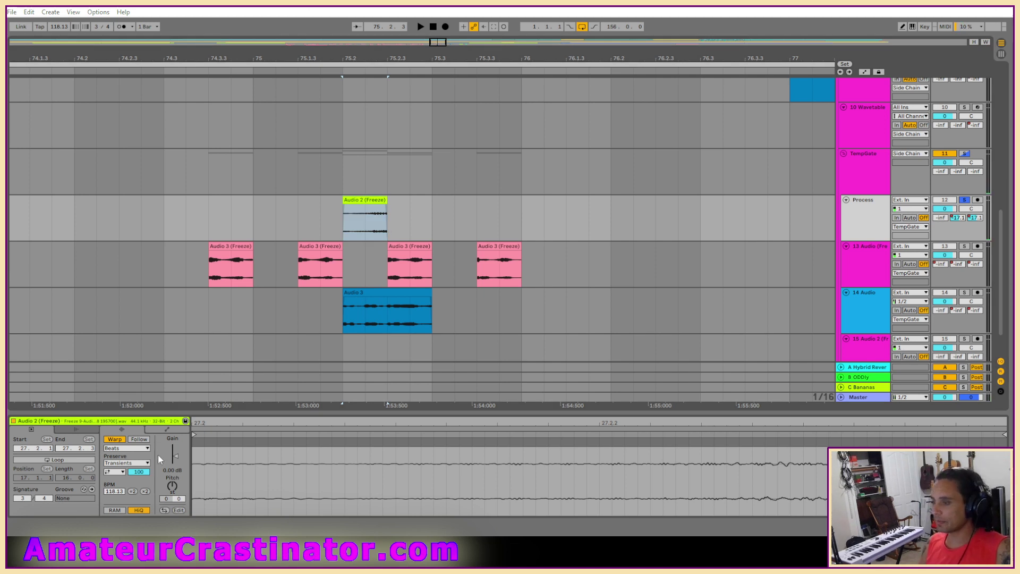
Set band 1 of the Process track's EQ Eight to a low cut and audition the lime clip.
key(shift+Tab)
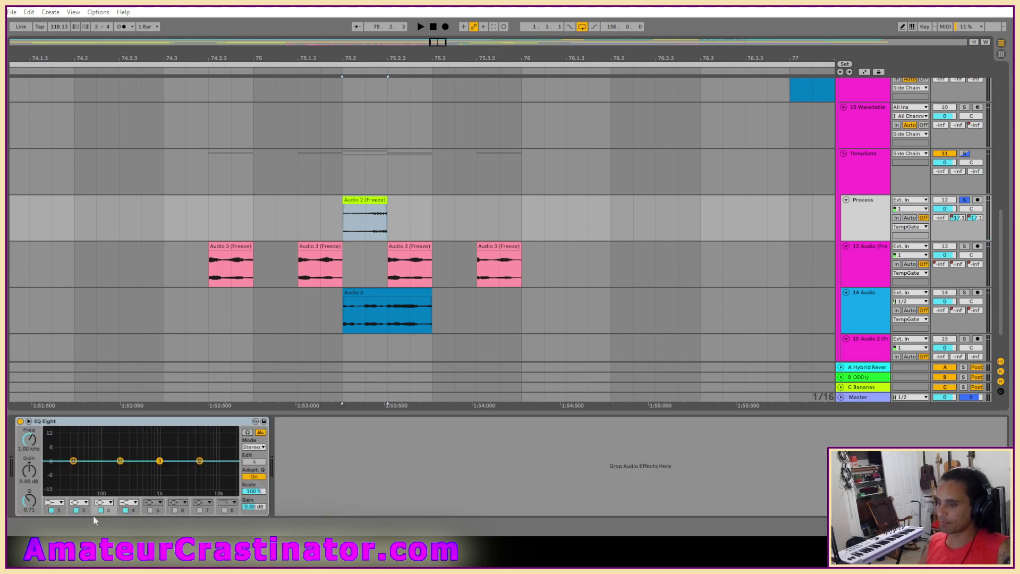
click(52, 504)
click(54, 448)
key(space)
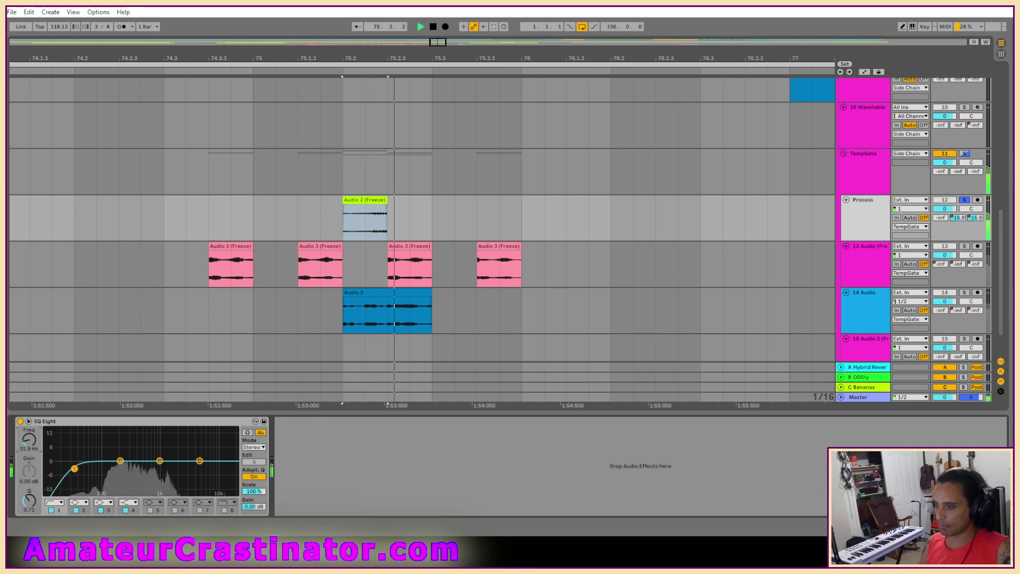
key(space)
Raise the low cut to around 150 Hz and set band 3 to -3.84 dB at 1.02 kHz with a Q of 2.70 during playback.
drag(73, 468, 160, 469)
key(space)
key(space)
key(space)
key(space)
key(space)
key(space)
key(space)
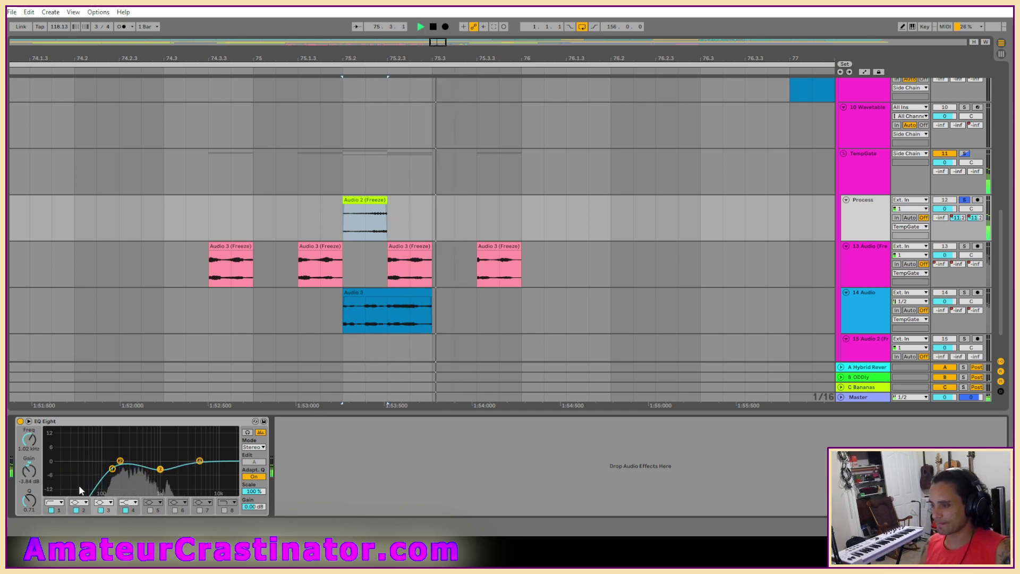
key(space)
key(space)
drag(24, 508, 24, 486)
key(space)
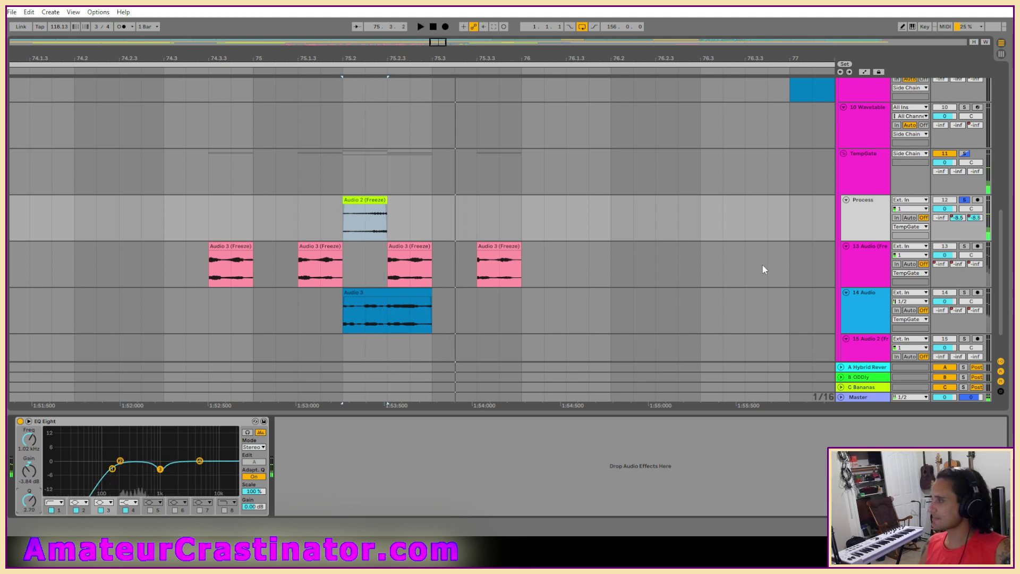
Freeze and flatten the Process track with the equalized lime clip.
right_click(848, 217)
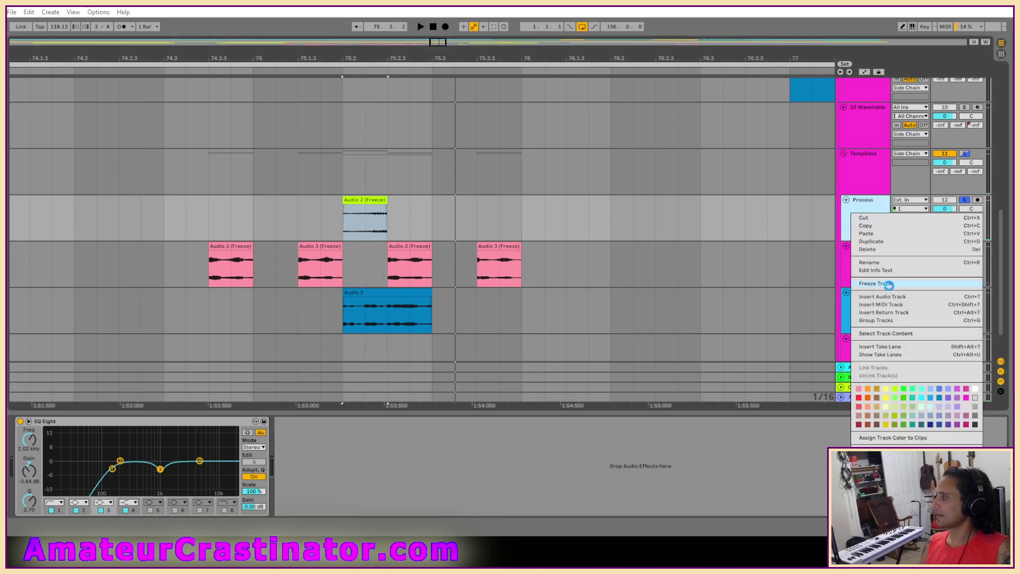
click(888, 285)
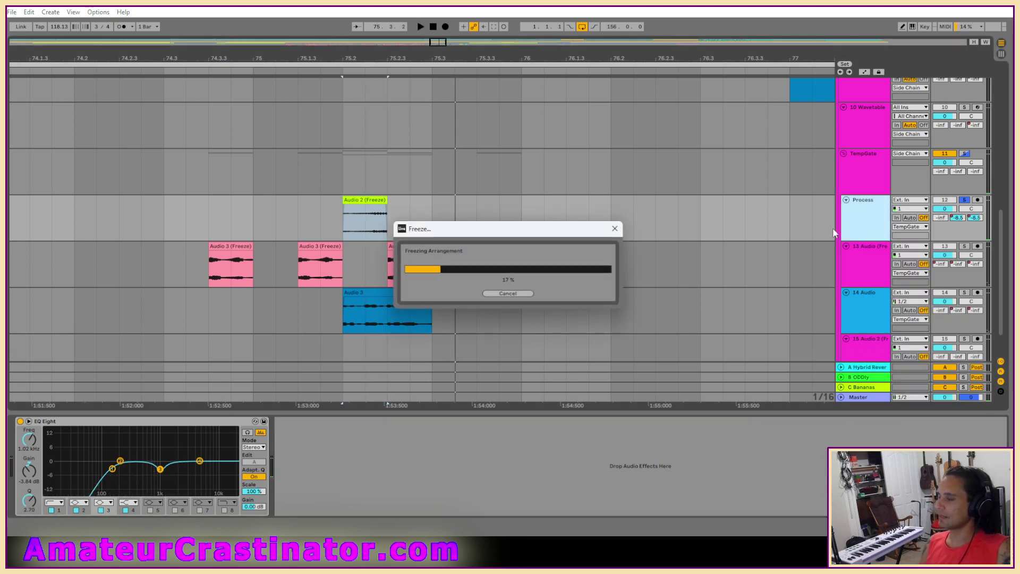
right_click(869, 208)
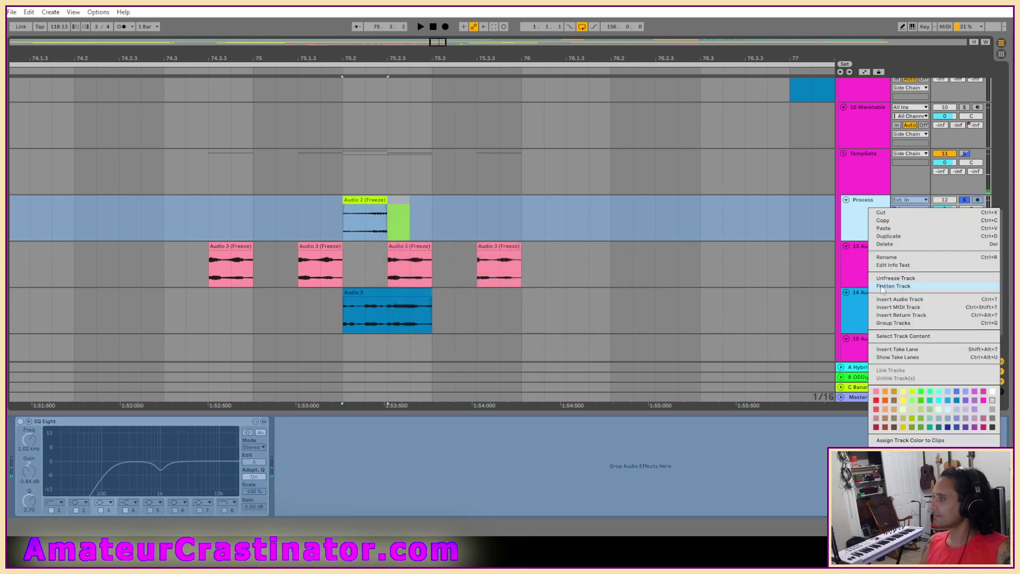
click(882, 278)
Color the flattened Audio 2 clip at 75.2 on the Process track pink.
right_click(374, 199)
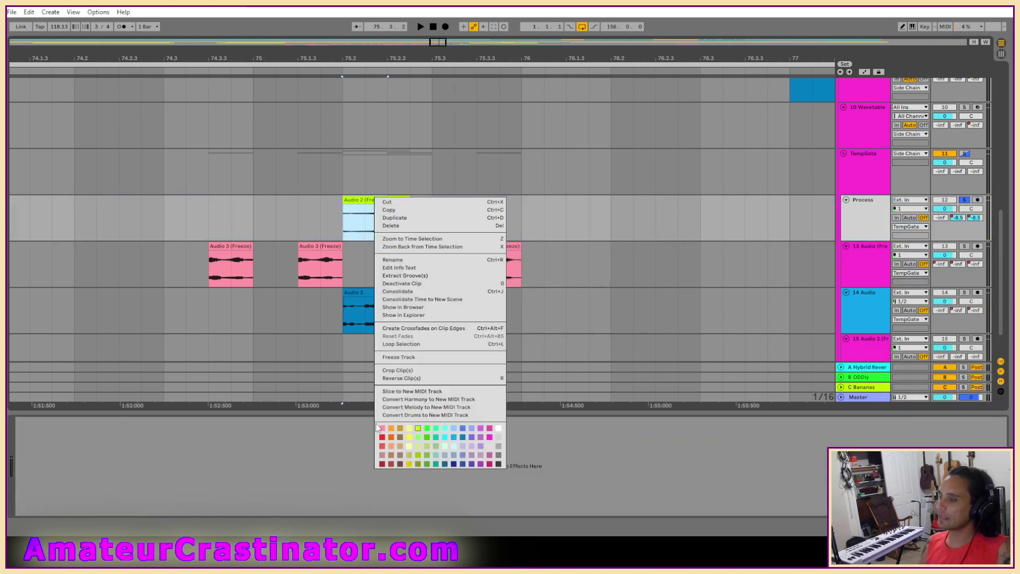
key(Escape)
right_click(374, 200)
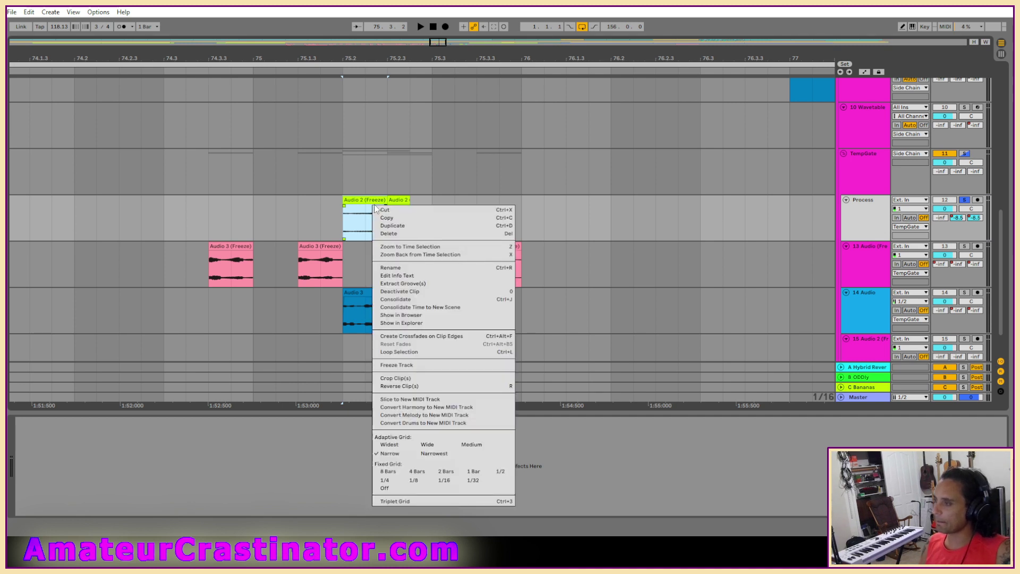
key(Escape)
right_click(374, 201)
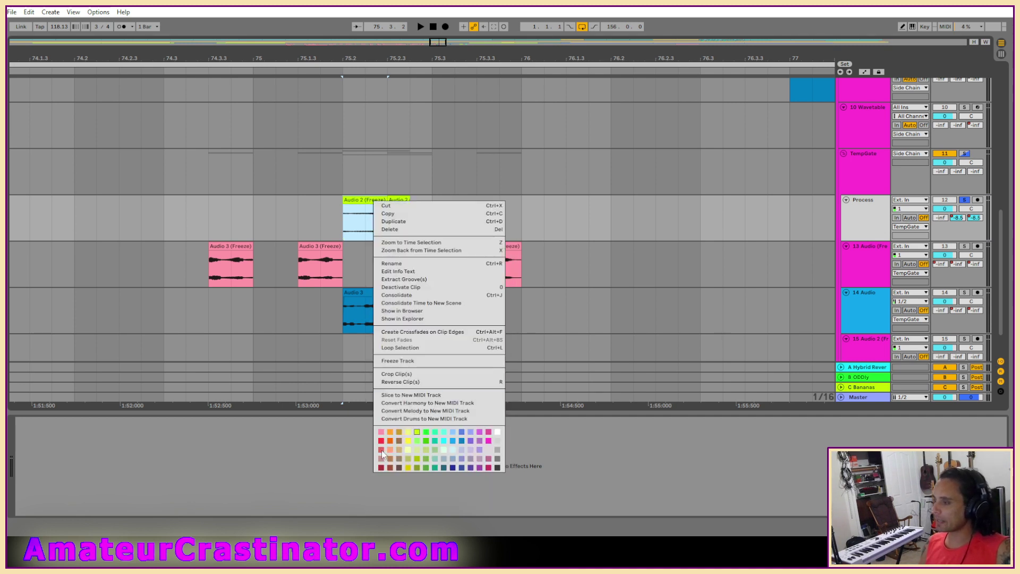
click(382, 434)
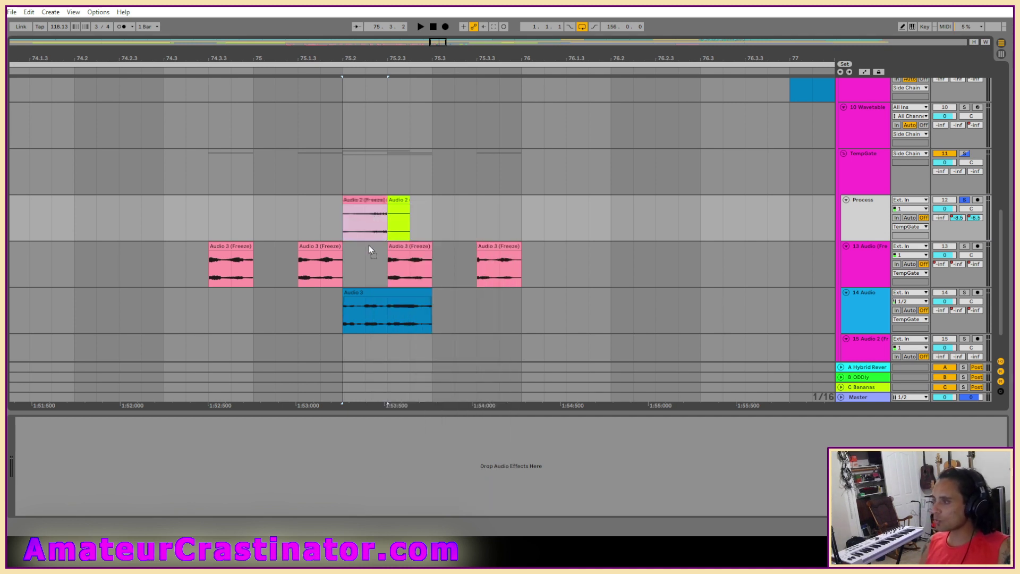
Move the pink Audio 2 clip down to track 13 between its neighbours and delete the lime tail left on the Process track.
drag(369, 245, 370, 252)
drag(375, 212, 419, 209)
key(Delete)
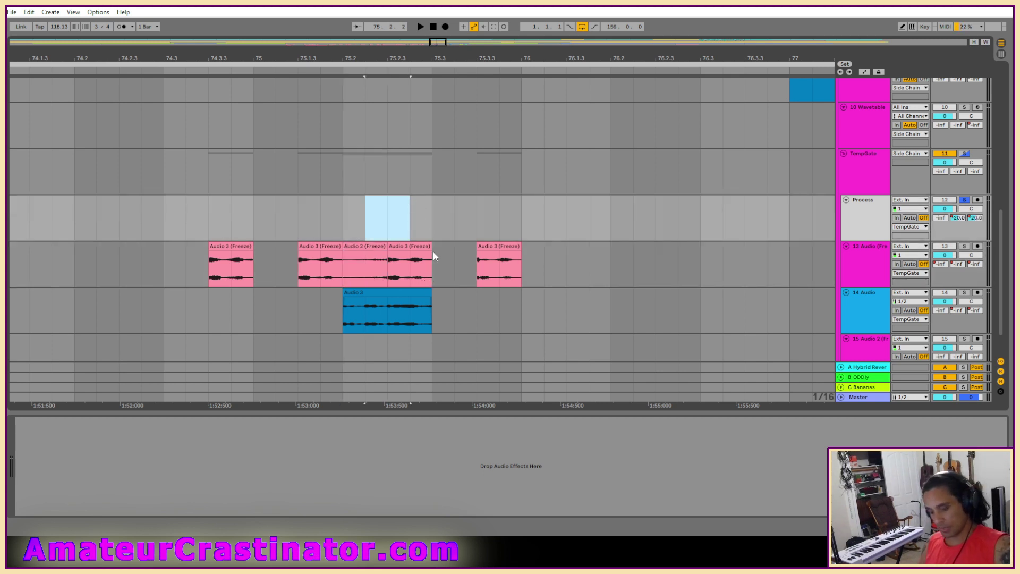
Play the arrangement from around bar 69 with the Process solo off and check the clips through bar 75.
click(430, 229)
key(w)
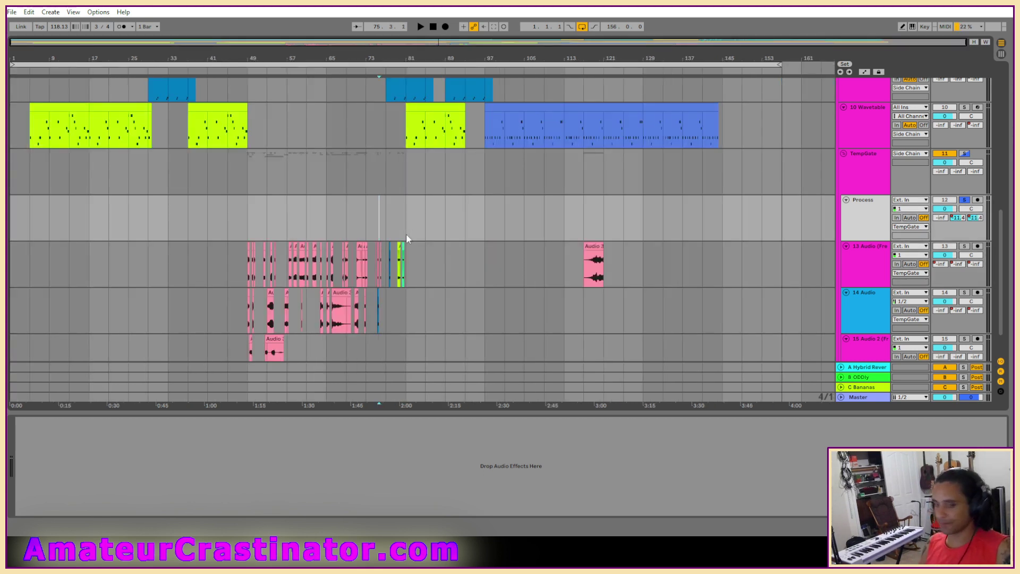
click(434, 27)
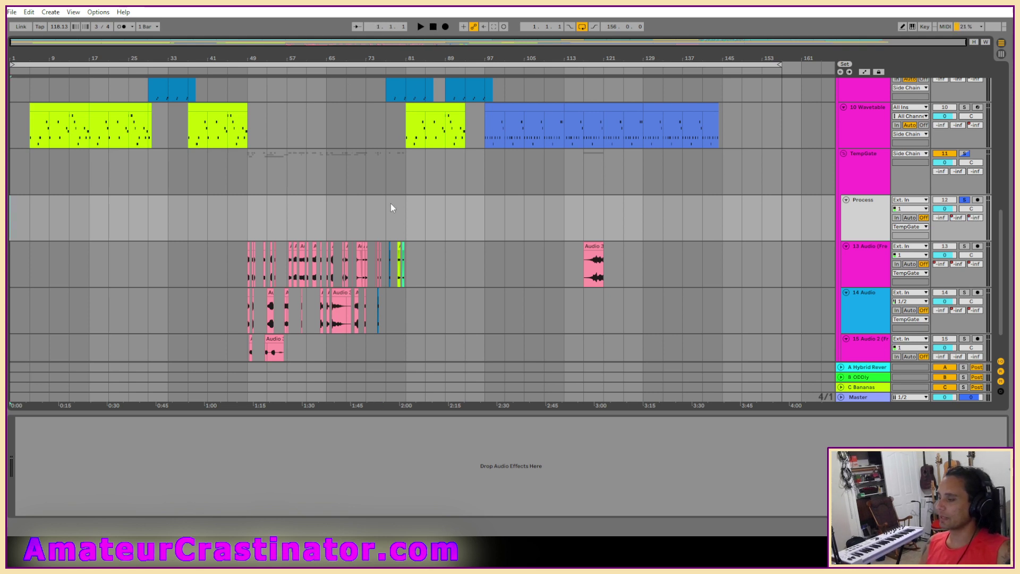
click(353, 227)
key(space)
key(space)
key(s)
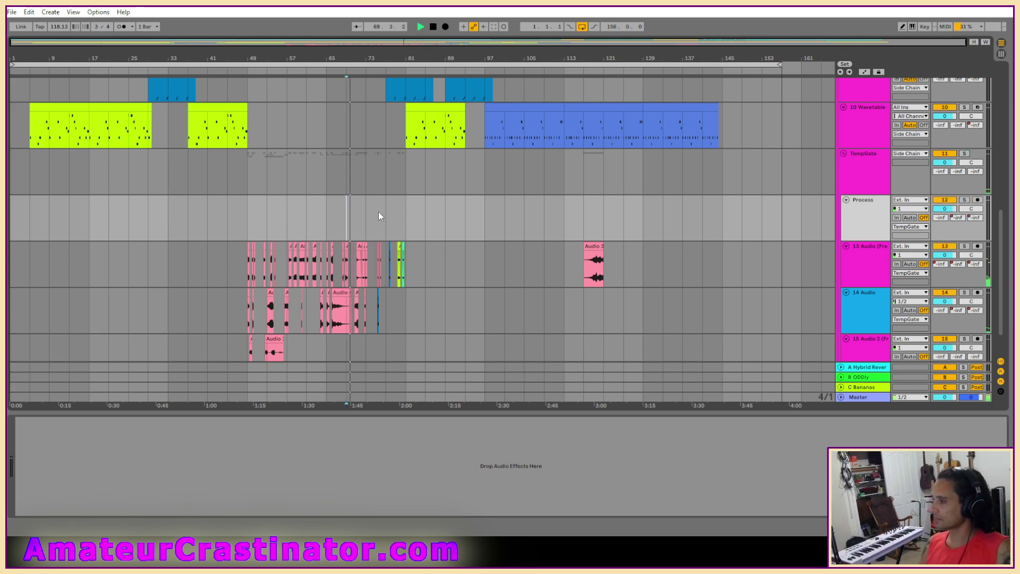
scroll(372, 266, up, 3)
scroll(380, 262, up, 2)
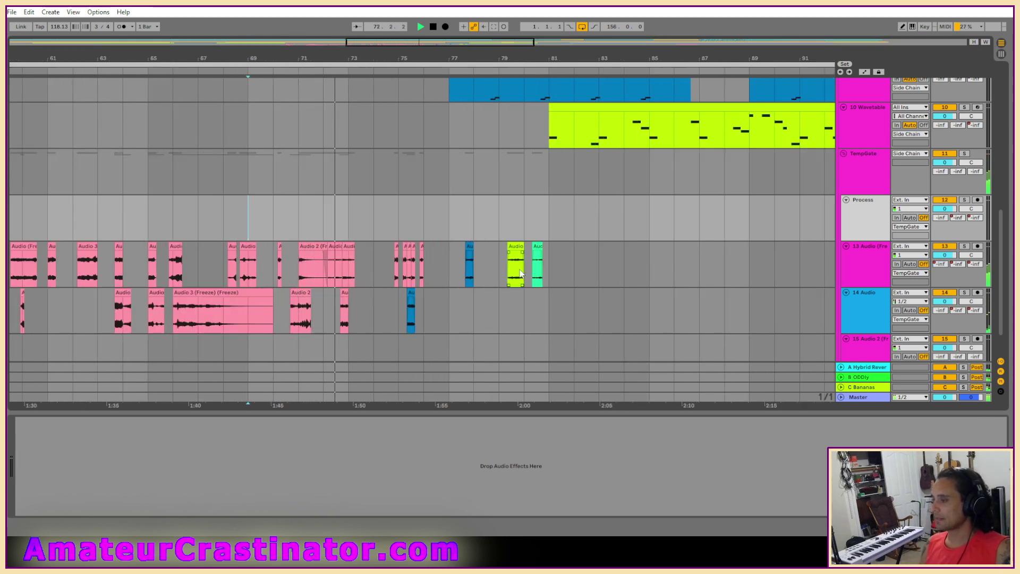
scroll(447, 300, up, 3)
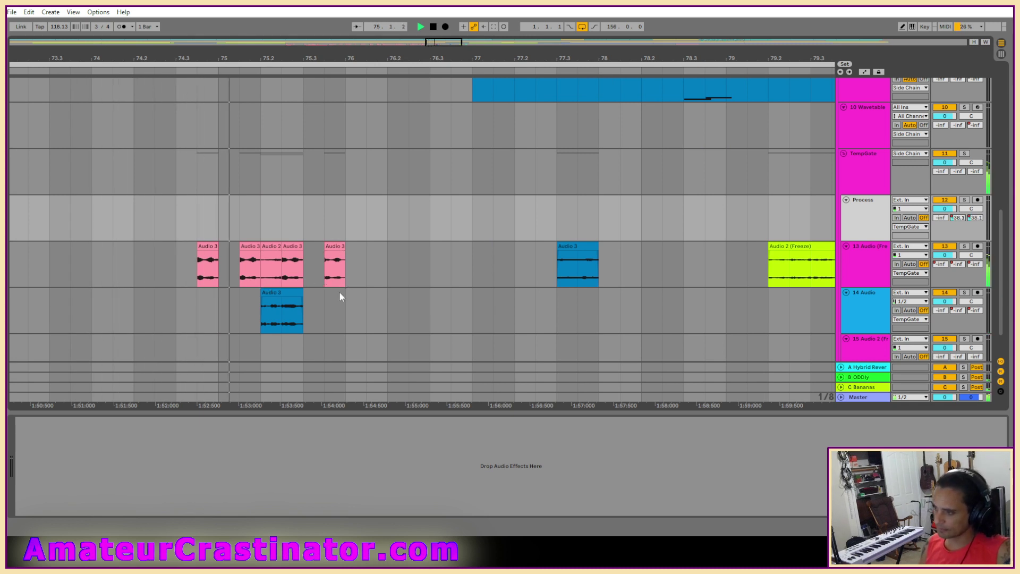
Move the blue clip at 75.2 from track 14 to the Process track and solo that track.
drag(283, 294, 287, 208)
key(ctrl+s)
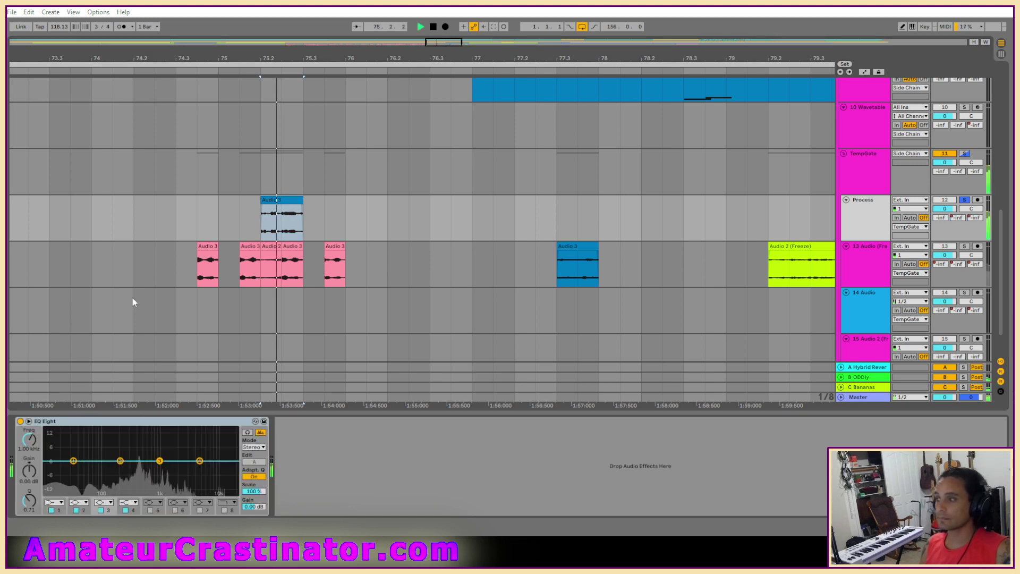
Set band 1 of the Process track's EQ Eight to a low cut around 160 Hz, audition the blue clip and stop playback.
click(55, 503)
click(48, 451)
drag(29, 440, 30, 420)
key(space)
key(space)
key(space)
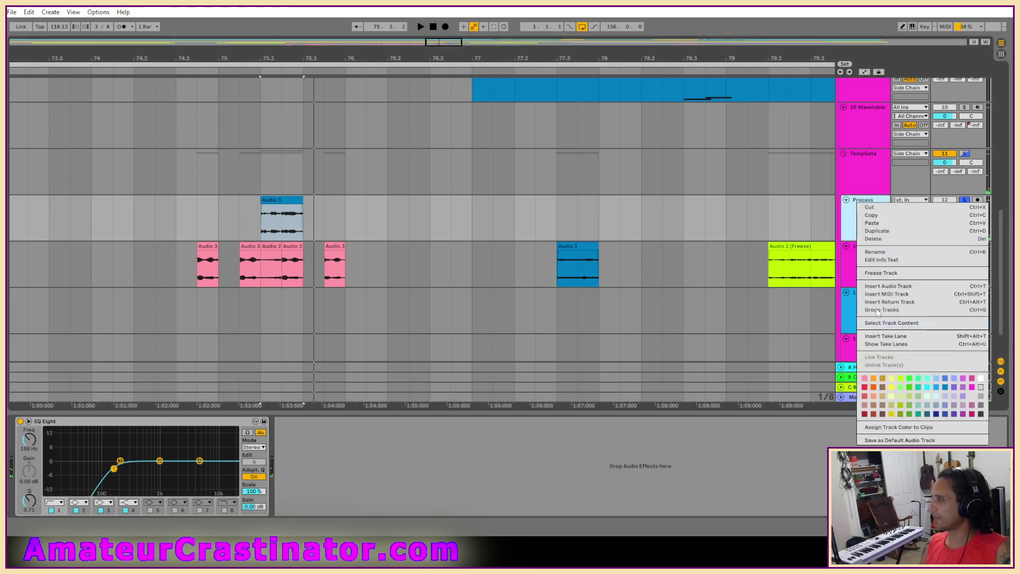
Freeze and flatten the Process track holding the blue clip at 75.2.
click(882, 274)
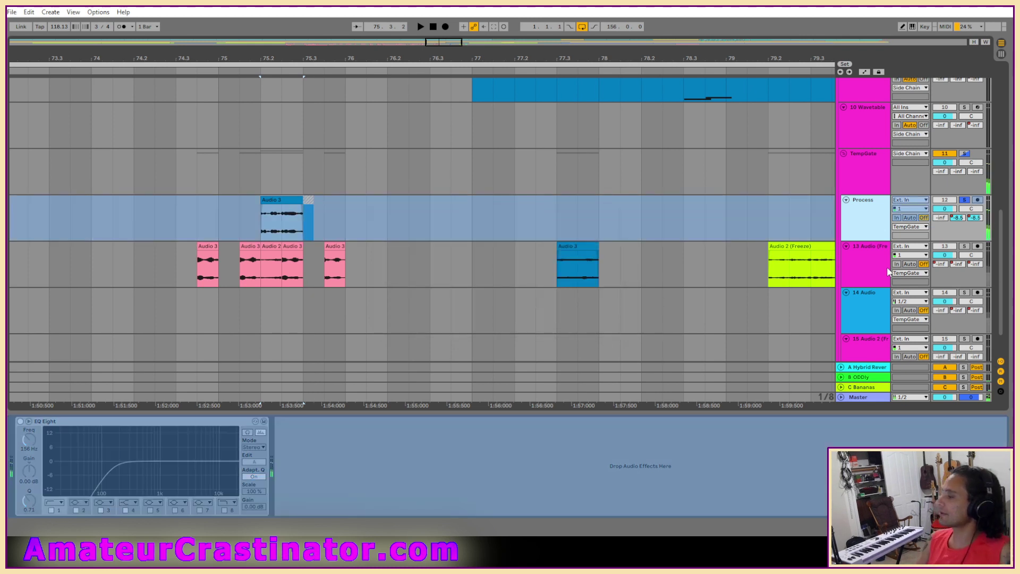
right_click(870, 220)
click(892, 300)
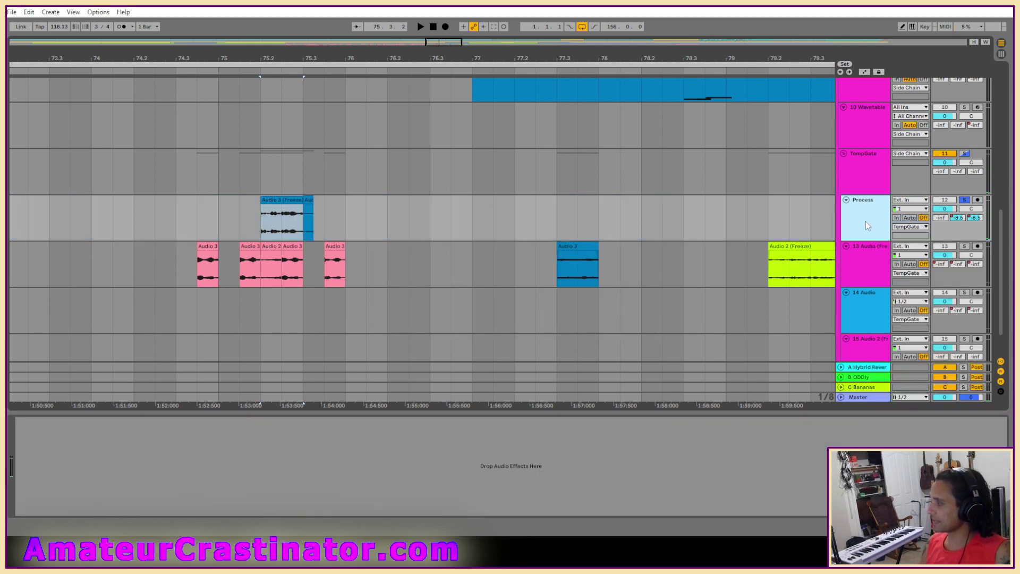
right_click(866, 221)
click(891, 292)
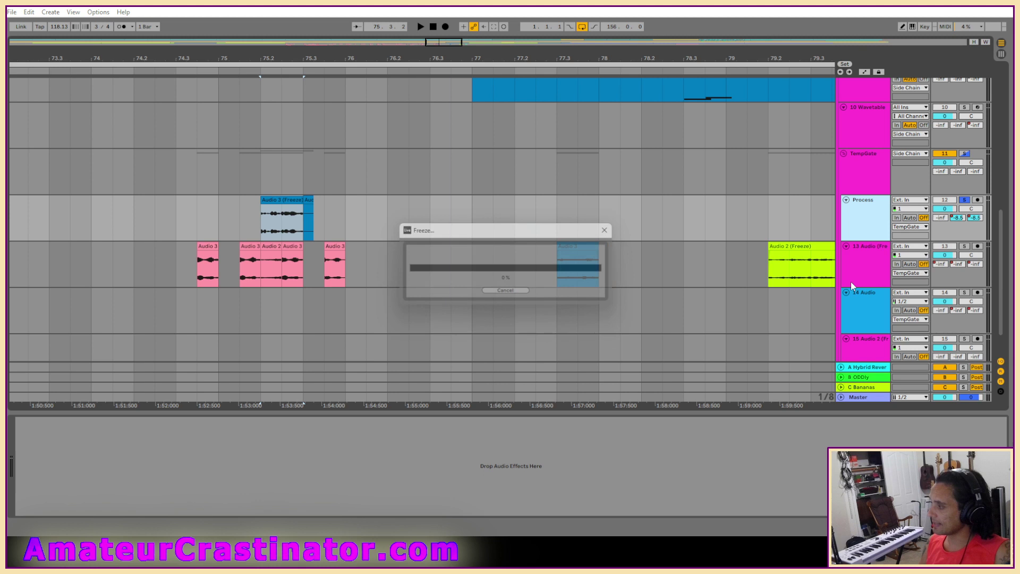
Color the flattened clip at 75.2 pink and return it to track 14, clearing the leftover blue tail from the Process track.
right_click(286, 211)
click(294, 436)
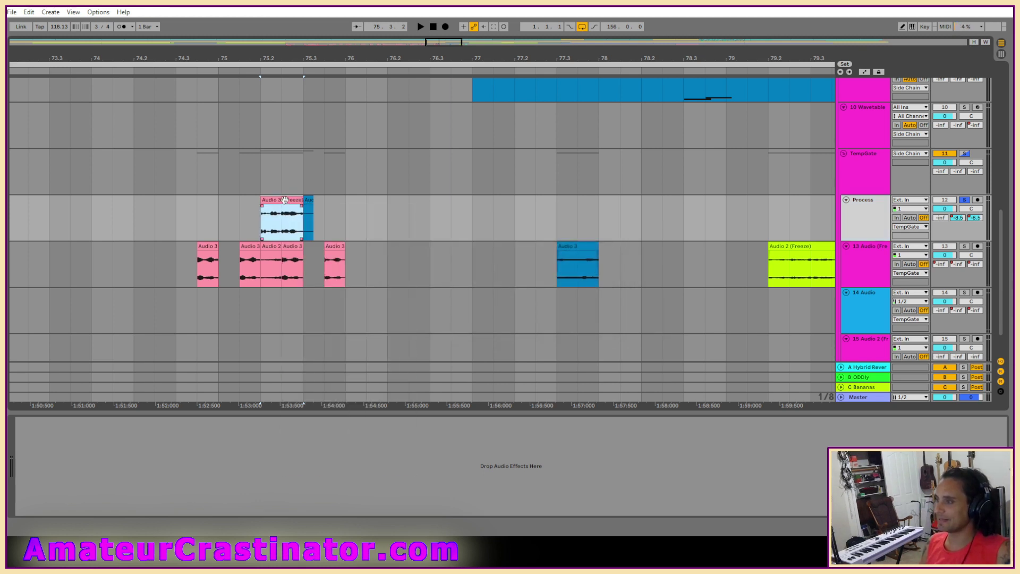
drag(285, 200, 371, 212)
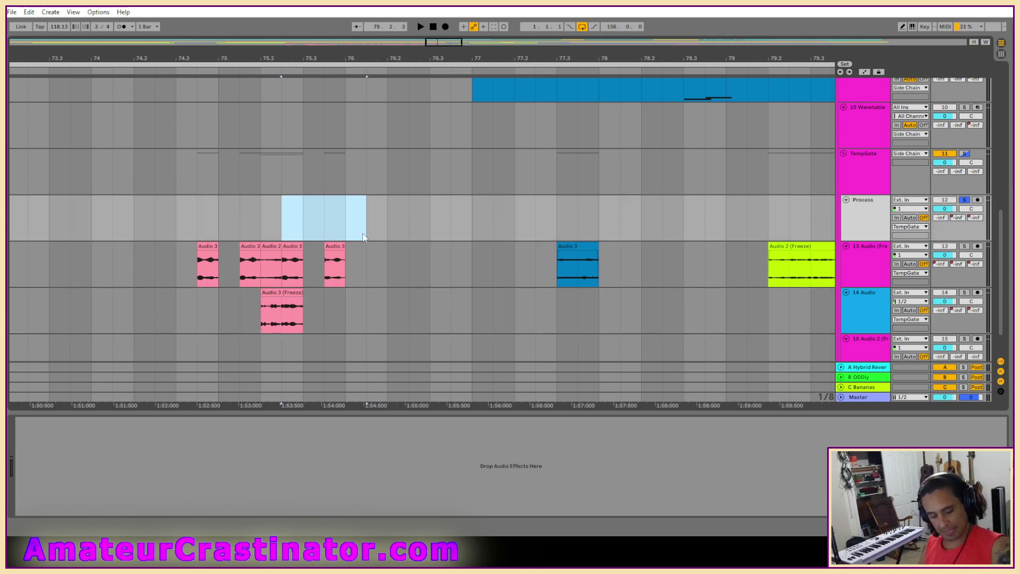
Solo track 13 and audition its blue clip at 77.3, lime clip at 79.2 and green clip at 80.2.
scroll(511, 244, right, 5)
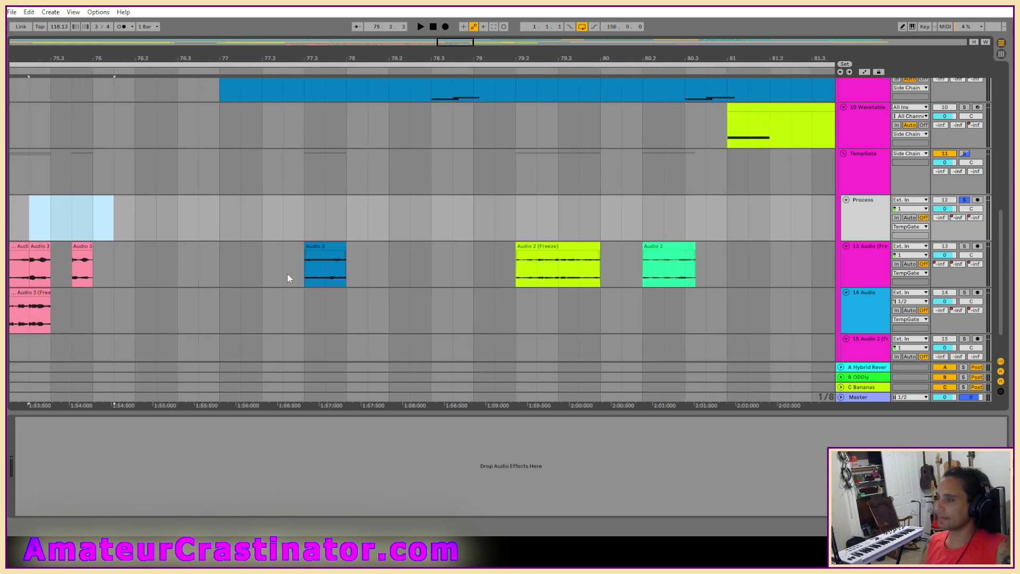
click(319, 255)
key(space)
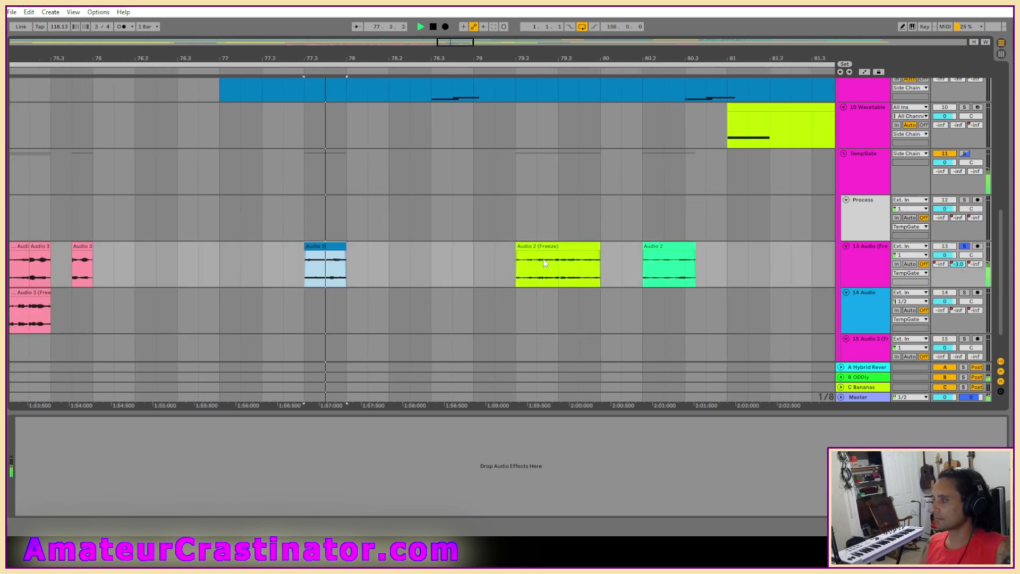
click(543, 248)
click(661, 246)
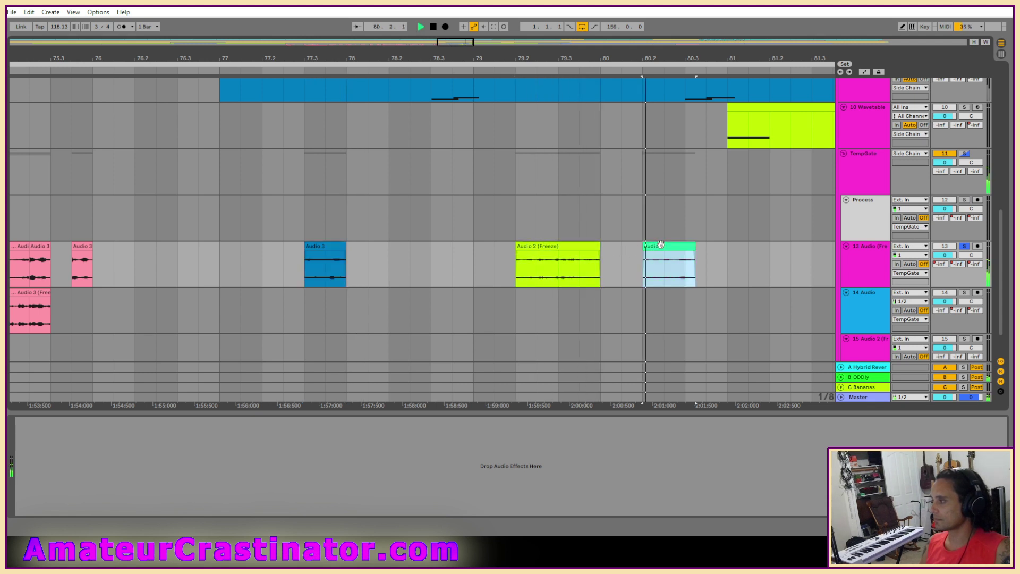
key(space)
Move the blue clip at 77.3 to the Process track, solo that track and add an EQ Eight.
drag(326, 246, 334, 221)
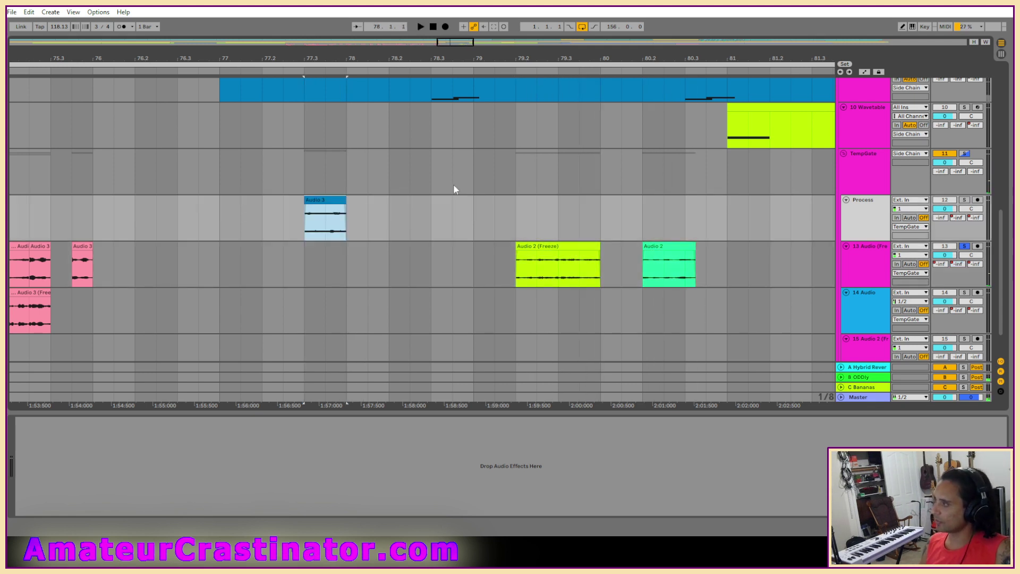
key(s)
key(ctrl+shift+r)
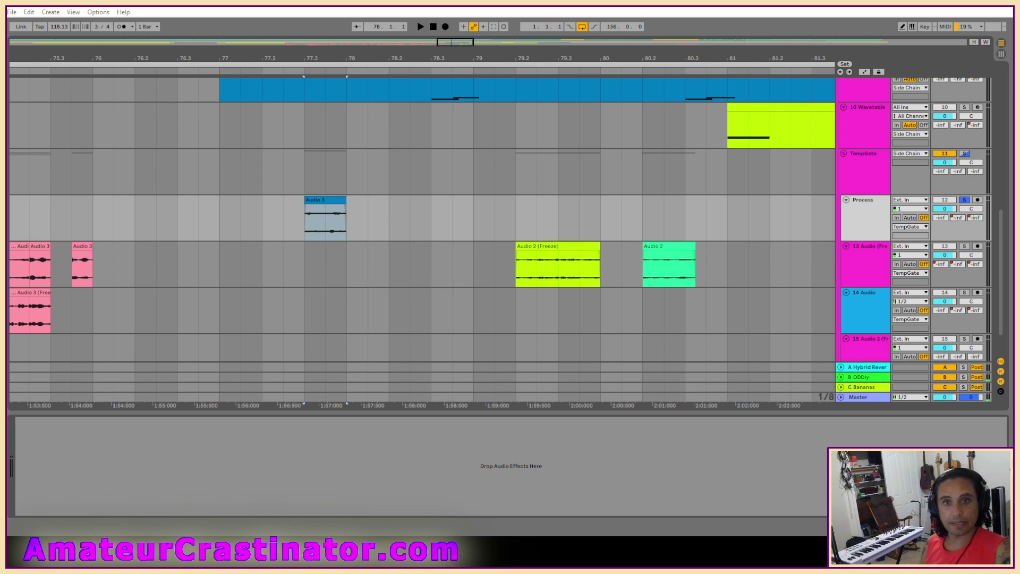
click(266, 502)
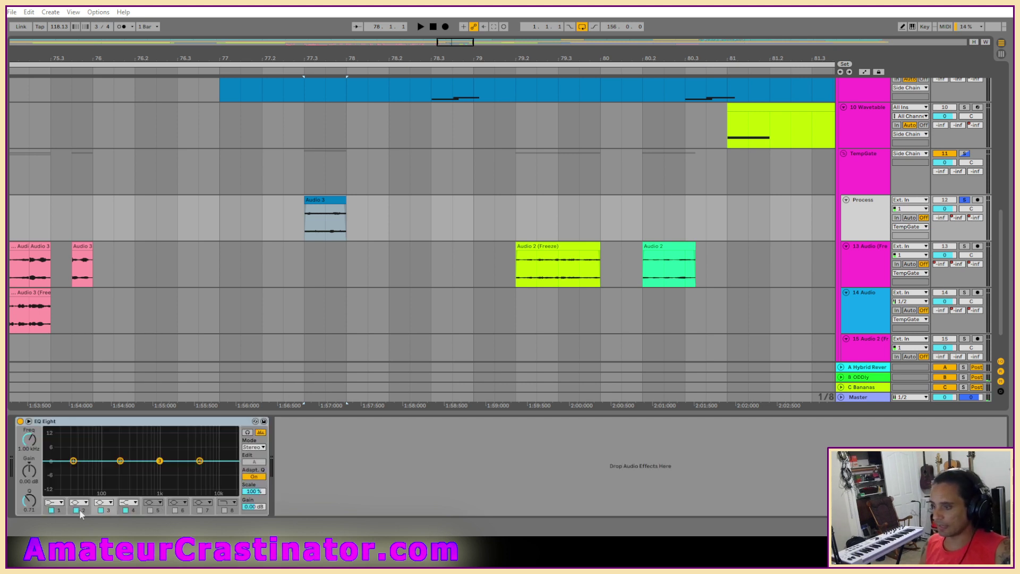
Set band 1 of the EQ Eight to a low cut around 300 Hz while auditioning the clip at 77.3.
click(54, 502)
click(56, 450)
key(space)
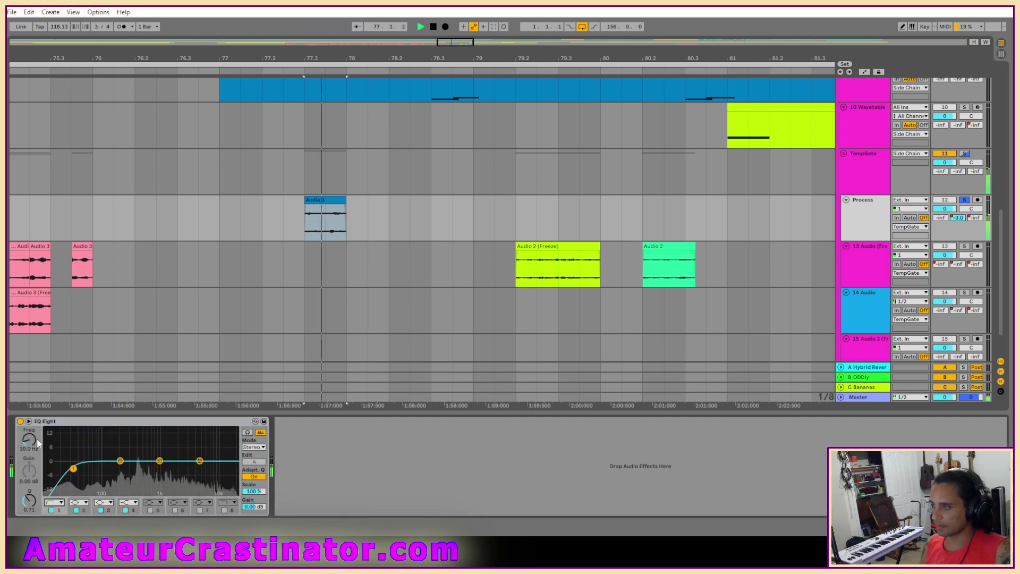
key(space)
drag(25, 439, 25, 422)
key(space)
key(space)
drag(103, 469, 129, 469)
key(space)
key(space)
Set EQ Eight band 3 to a notch at 1000 Hz with a Q of 2.72 and audition the result.
click(110, 503)
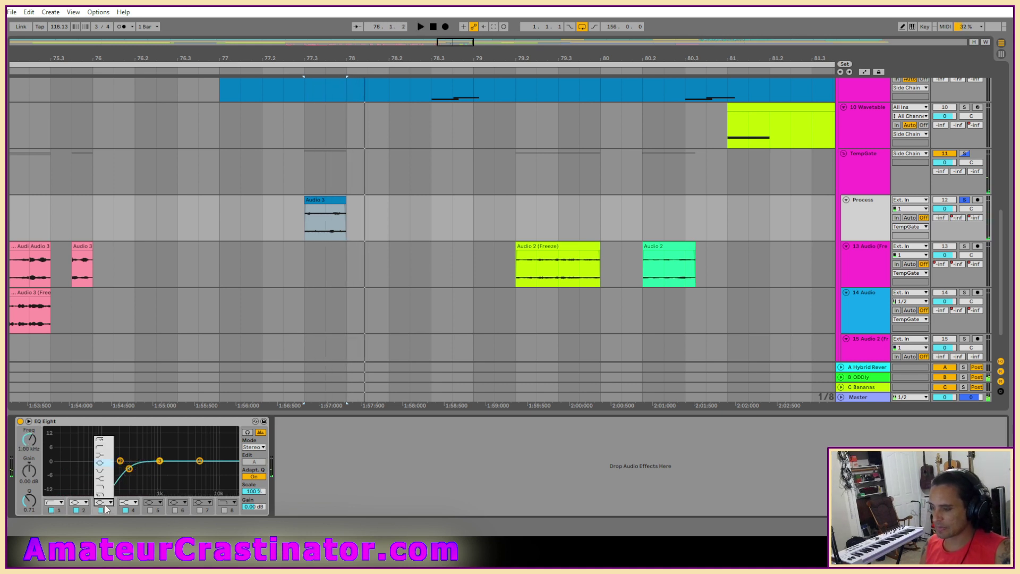
click(102, 472)
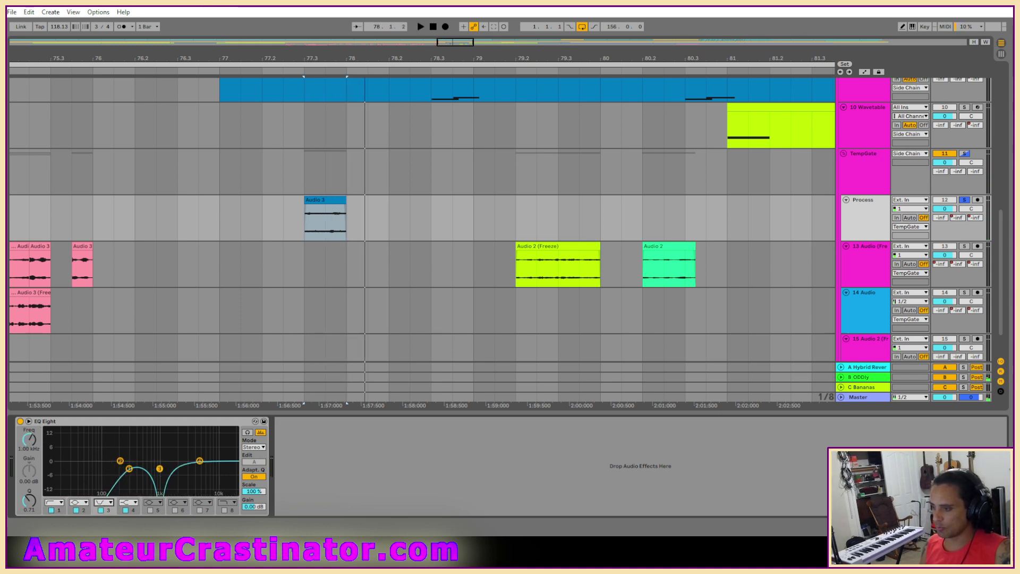
key(space)
drag(159, 468, 159, 452)
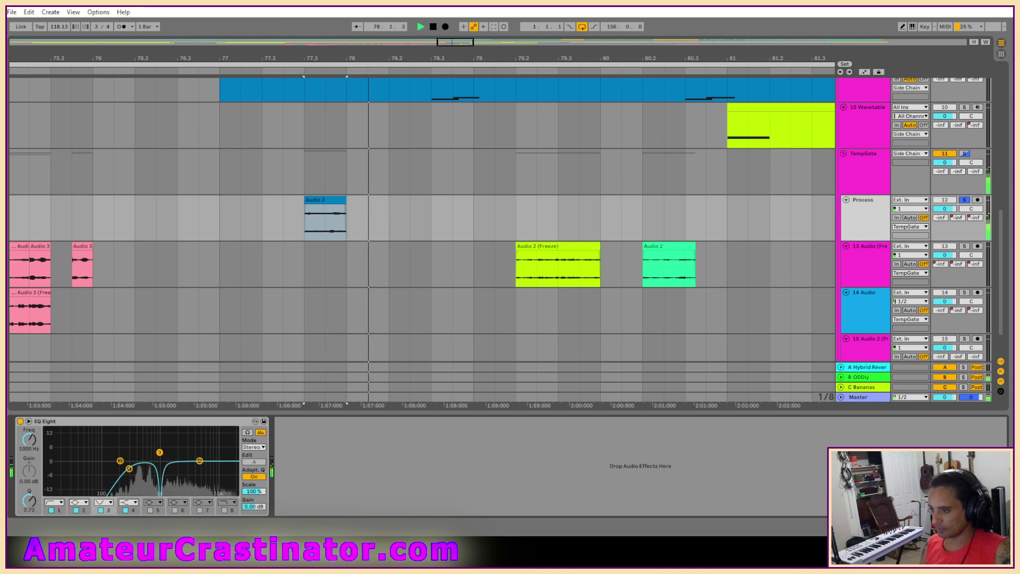
key(space)
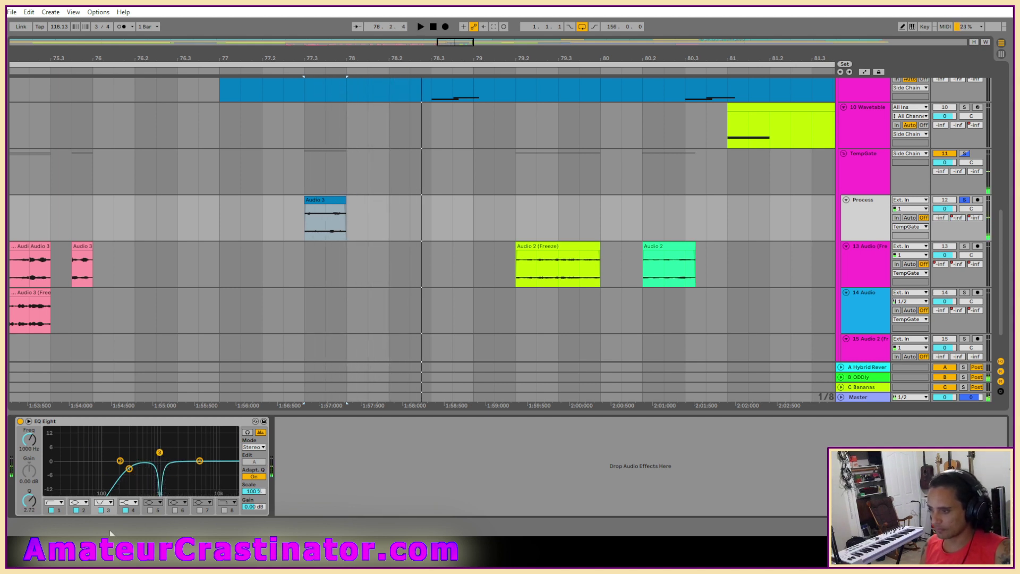
key(space)
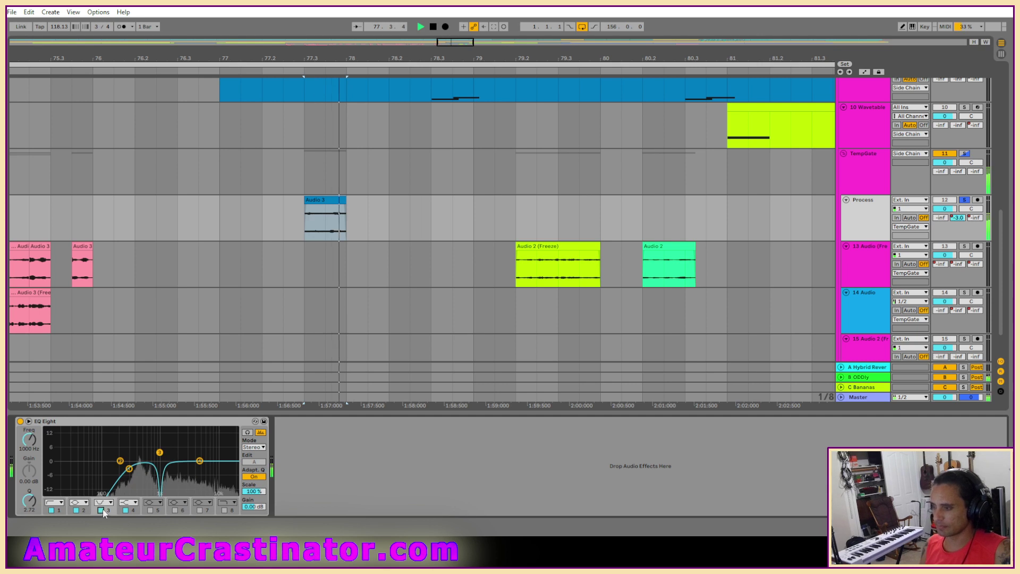
Freeze and flatten the Process track to render the EQ into the blue clip at 77.3.
right_click(876, 208)
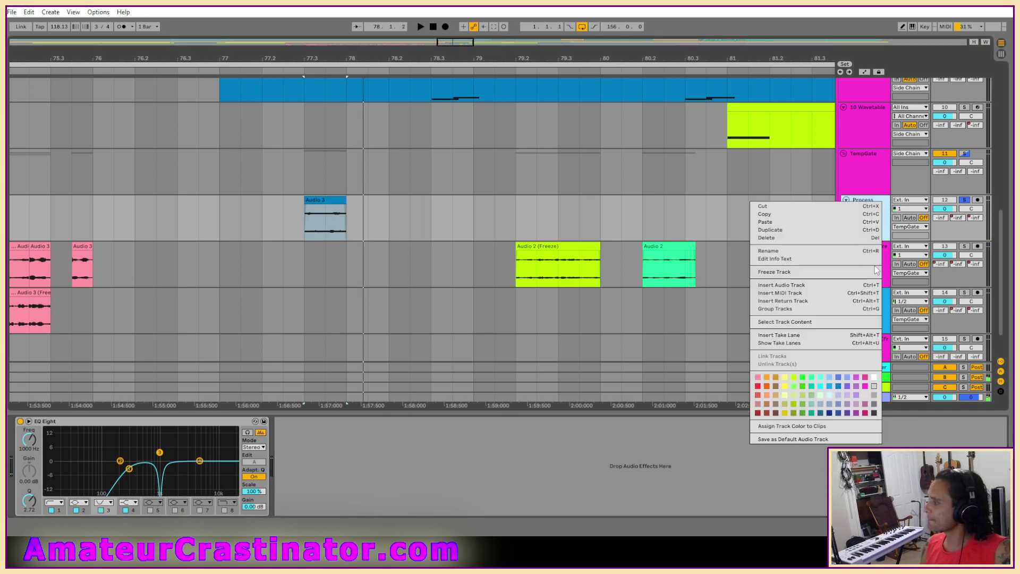
click(789, 272)
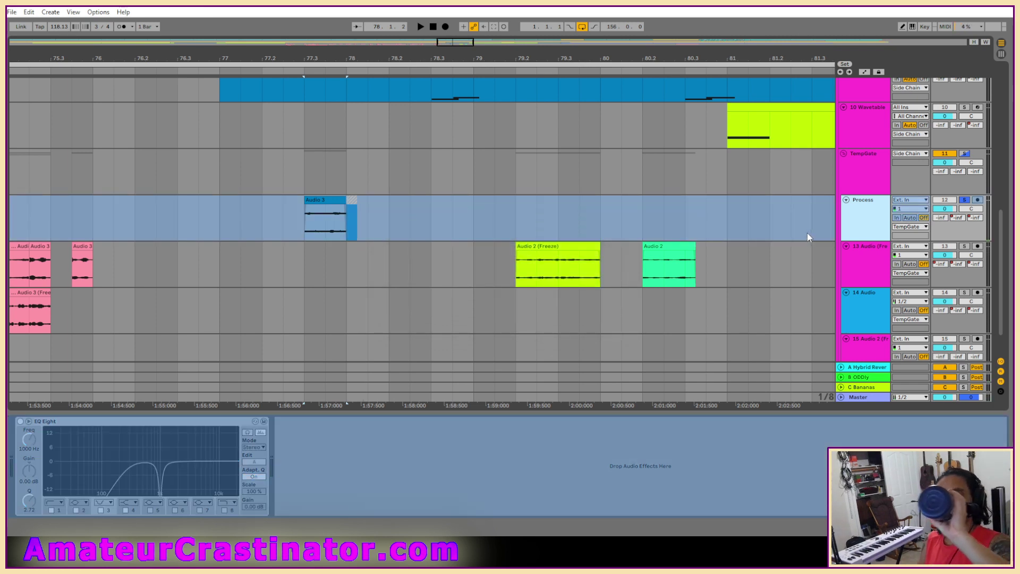
right_click(865, 224)
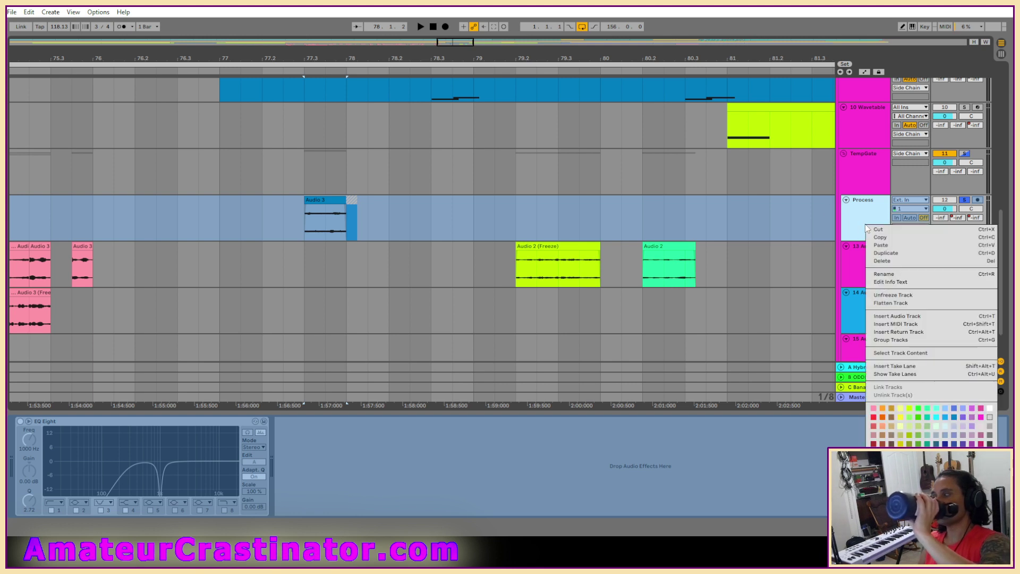
click(884, 302)
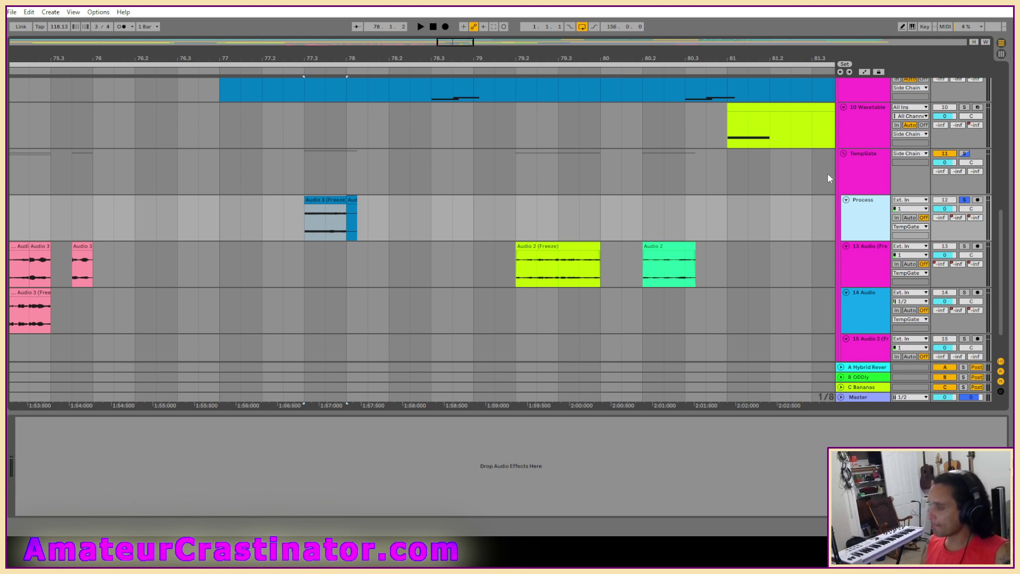
Color the flattened clip at 77.3 pink and return it to track 13, clearing the leftover tail from the Process track.
right_click(337, 202)
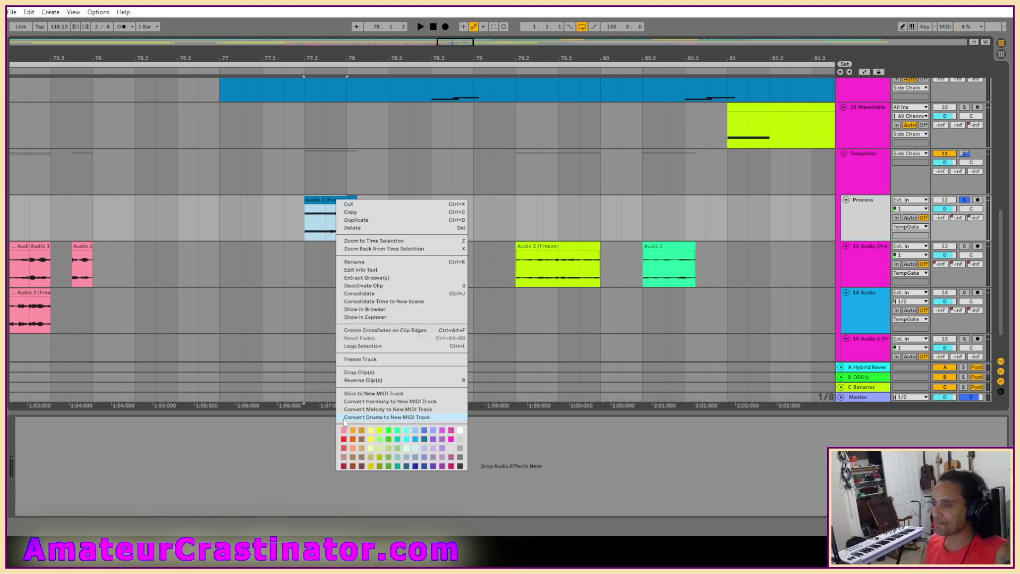
click(333, 223)
right_click(327, 198)
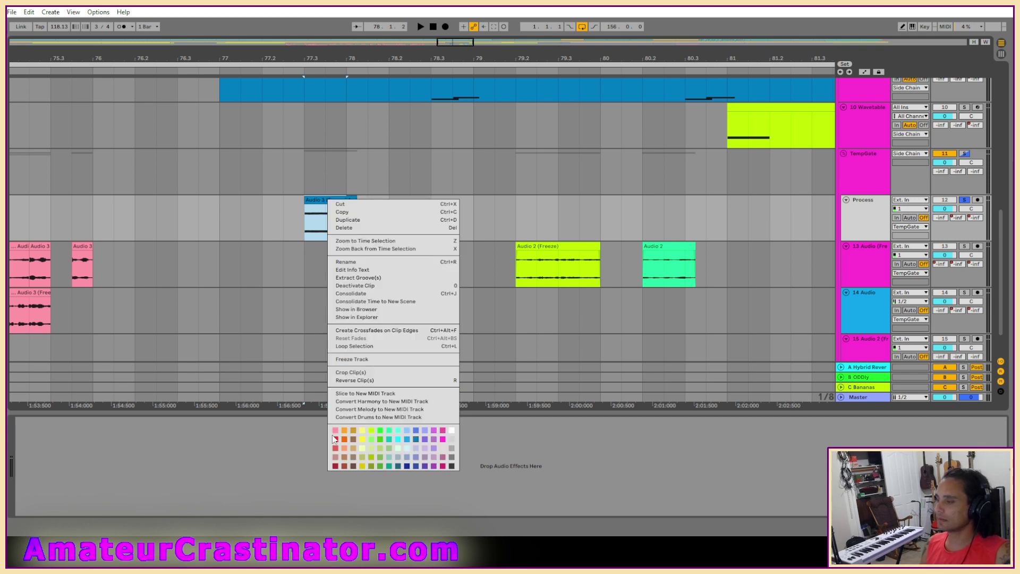
click(336, 431)
drag(328, 214, 385, 225)
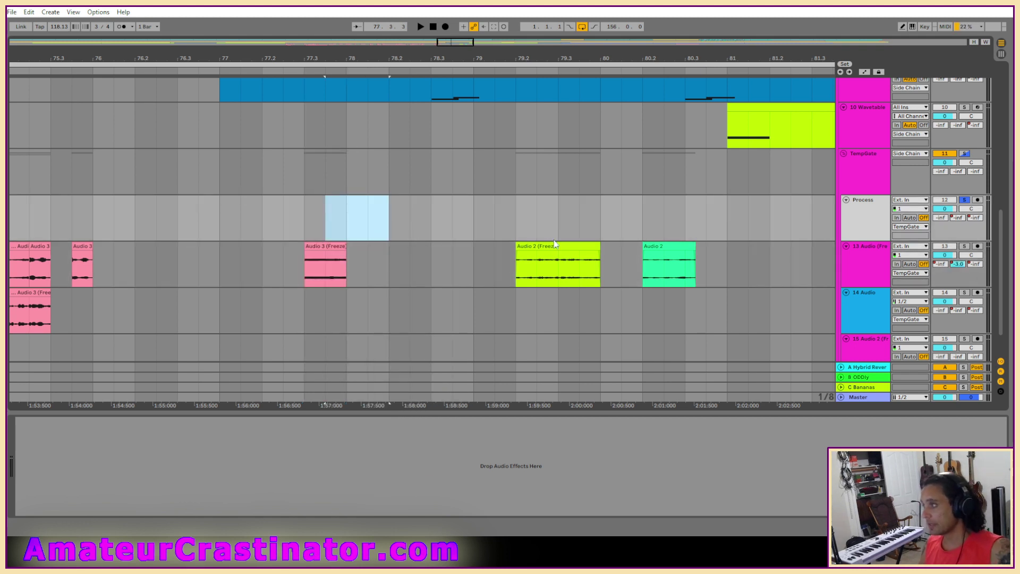
Move the lime clip at 79.2 from track 13 to the Process track, add an EQ Eight and audition it.
drag(552, 248, 559, 208)
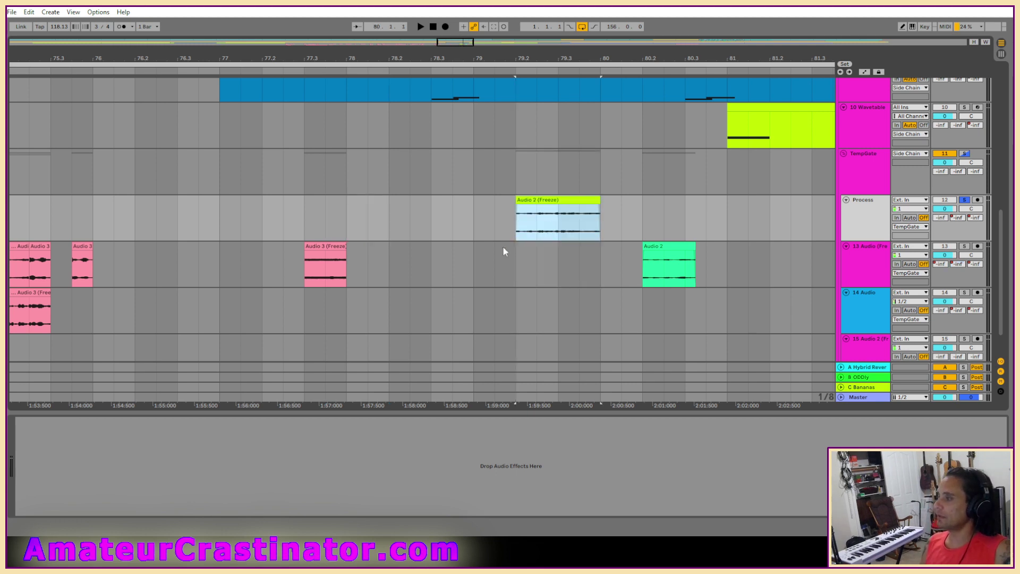
key(space)
key(space)
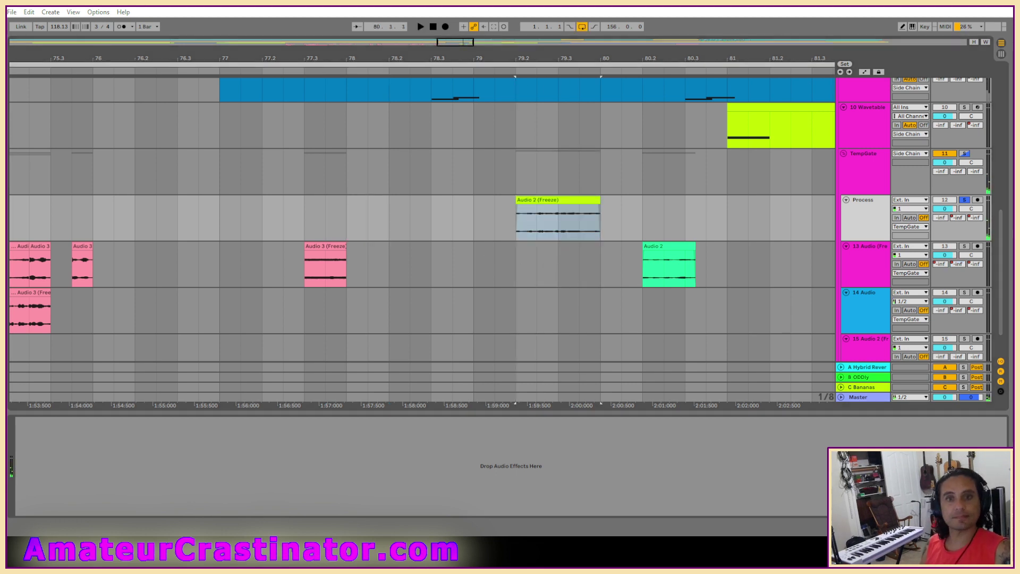
key(space)
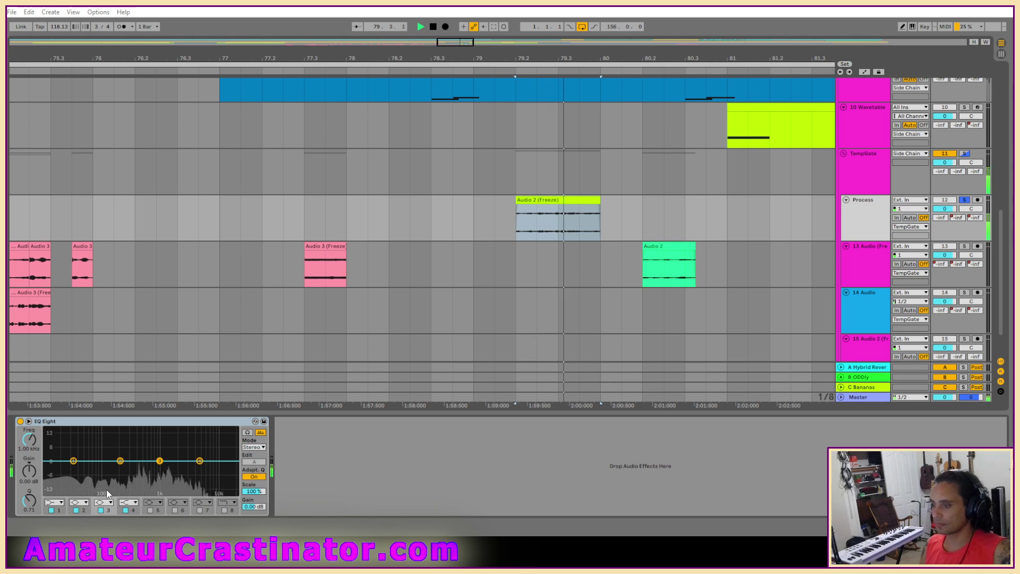
key(space)
Set EQ Eight band 1 to a low cut around 200 Hz with a Q of about 1.29 for the lime clip.
click(59, 504)
click(59, 446)
key(space)
mouse_move(29, 440)
mouse_down()
mouse_move(29, 407)
mouse_move(29, 430)
mouse_up()
drag(29, 500, 29, 485)
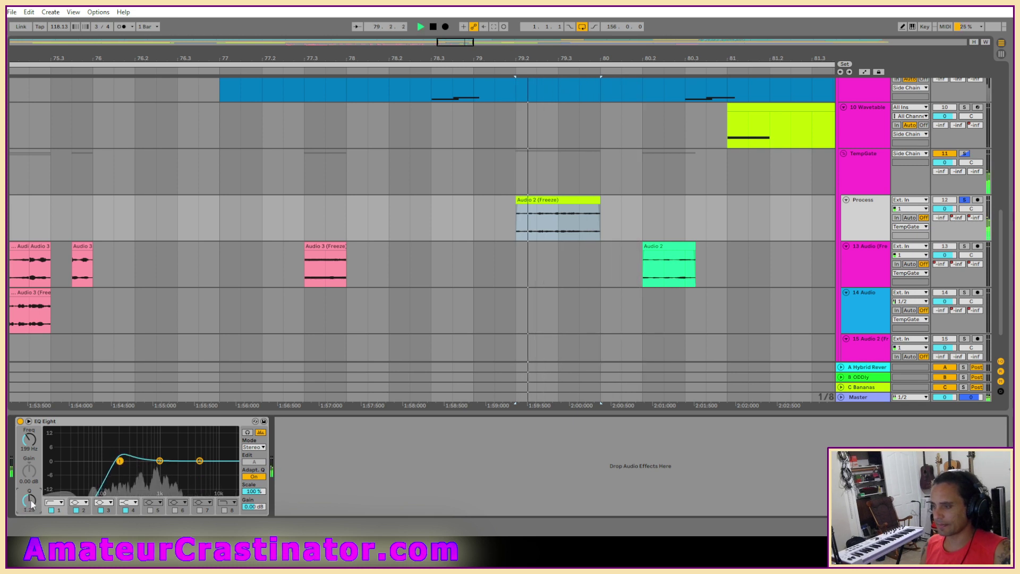
drag(127, 466, 142, 467)
key(ctrl+z)
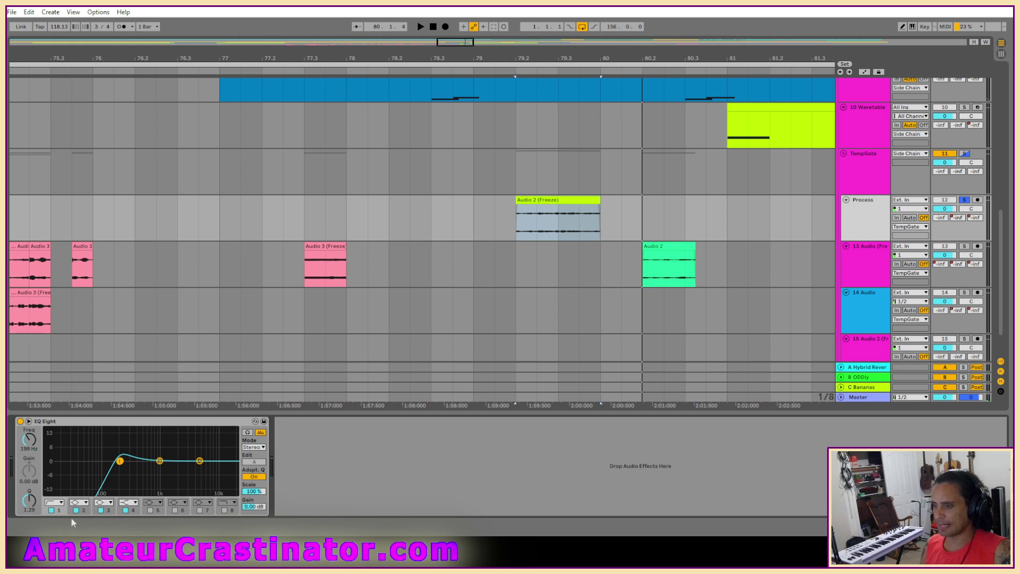
Cut EQ Eight band 2 by about 4.9 dB around 500 Hz while auditioning the lime clip.
drag(118, 462, 136, 458)
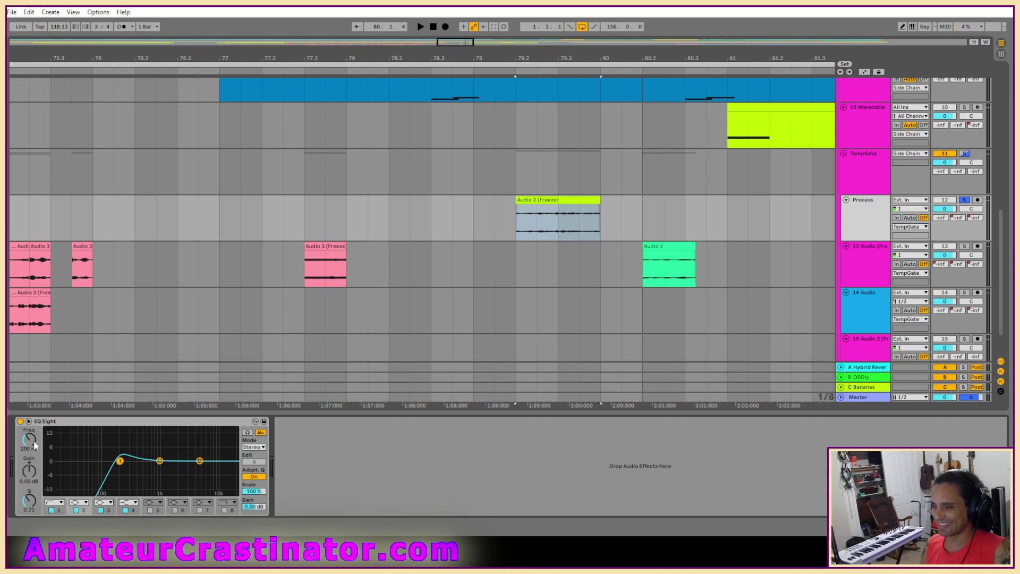
key(space)
drag(140, 463, 143, 469)
key(space)
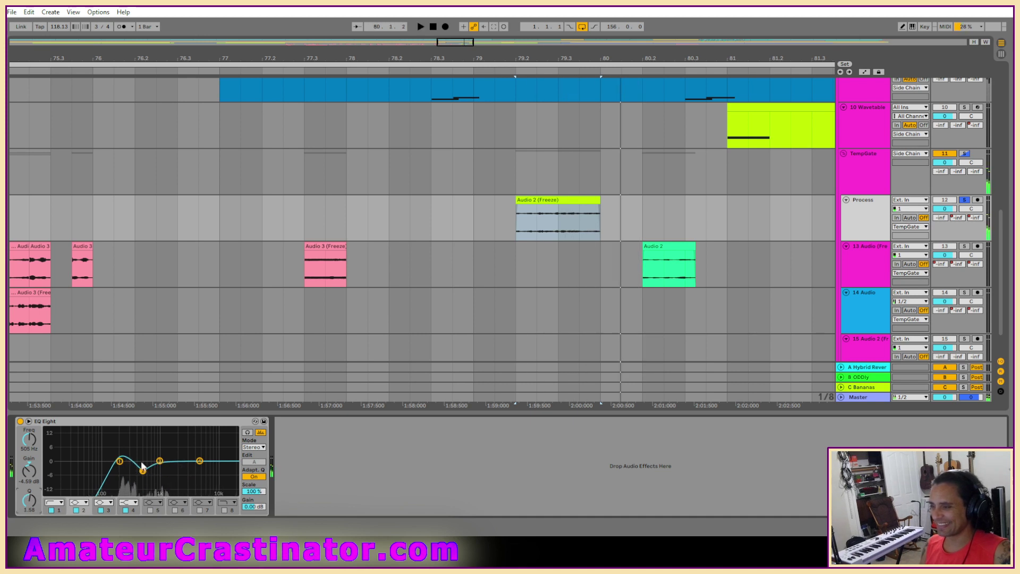
Freeze and flatten the Process track and color the resulting clip at 79.2 pink.
right_click(876, 223)
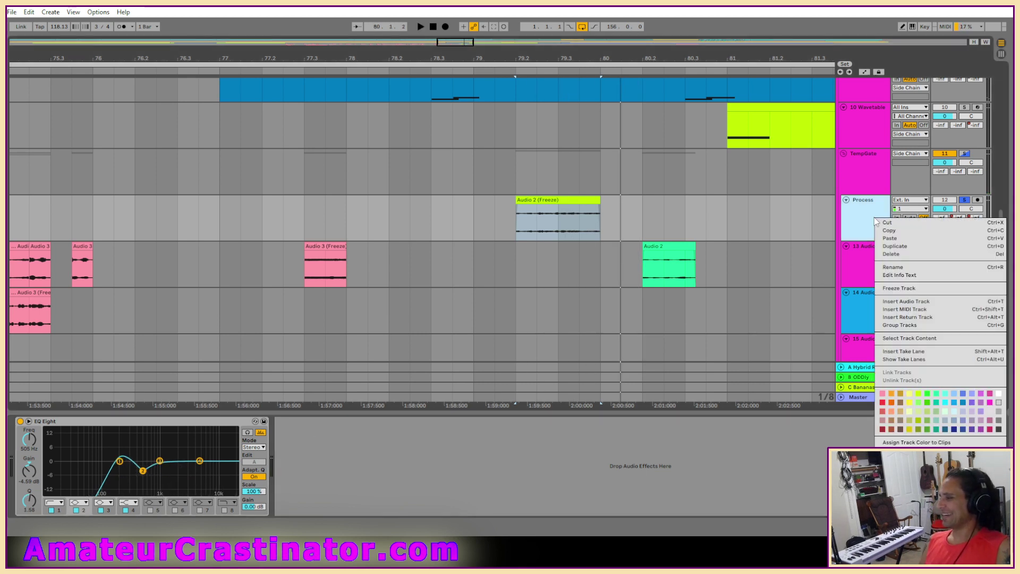
click(902, 289)
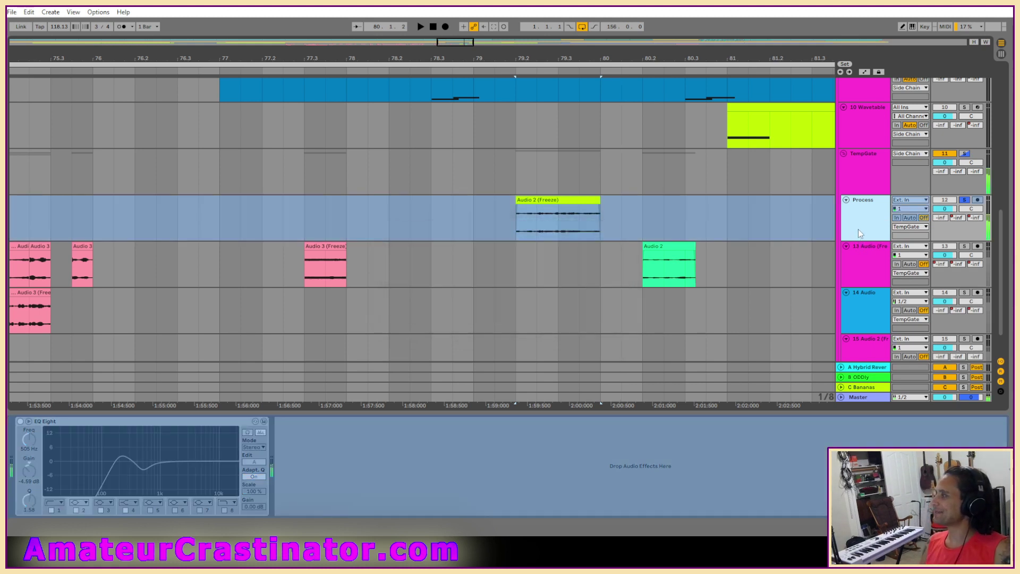
right_click(859, 229)
click(875, 308)
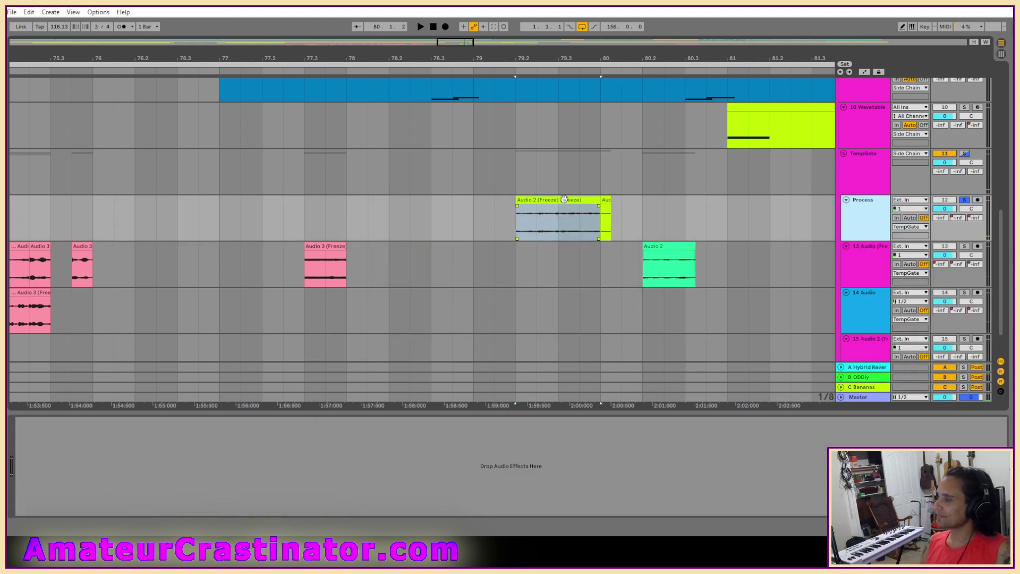
right_click(564, 200)
click(580, 433)
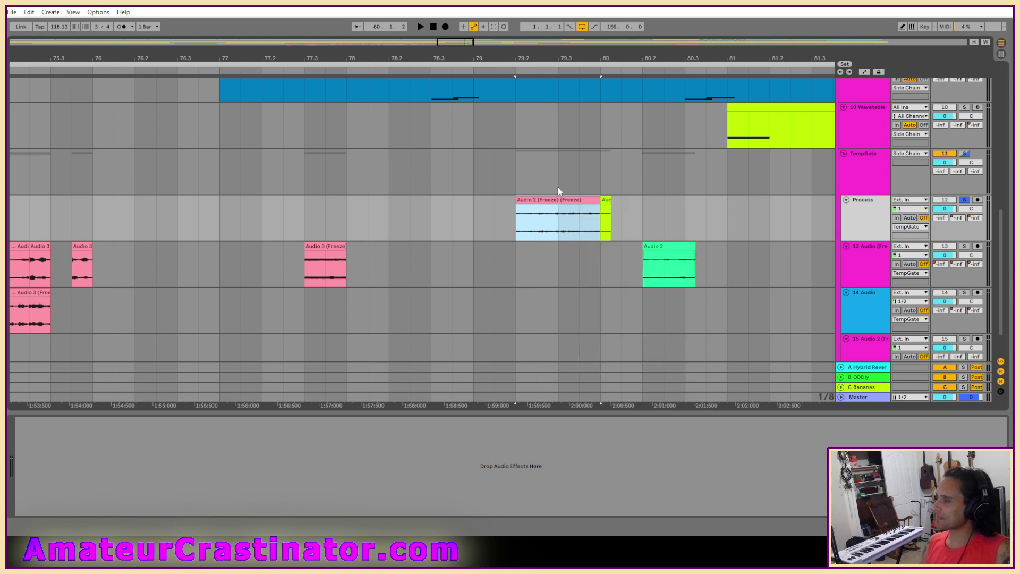
Return the pink clip at 79.2 to track 13 and delete the leftover lime fragment from the Process track.
drag(556, 200, 558, 262)
drag(558, 218, 624, 218)
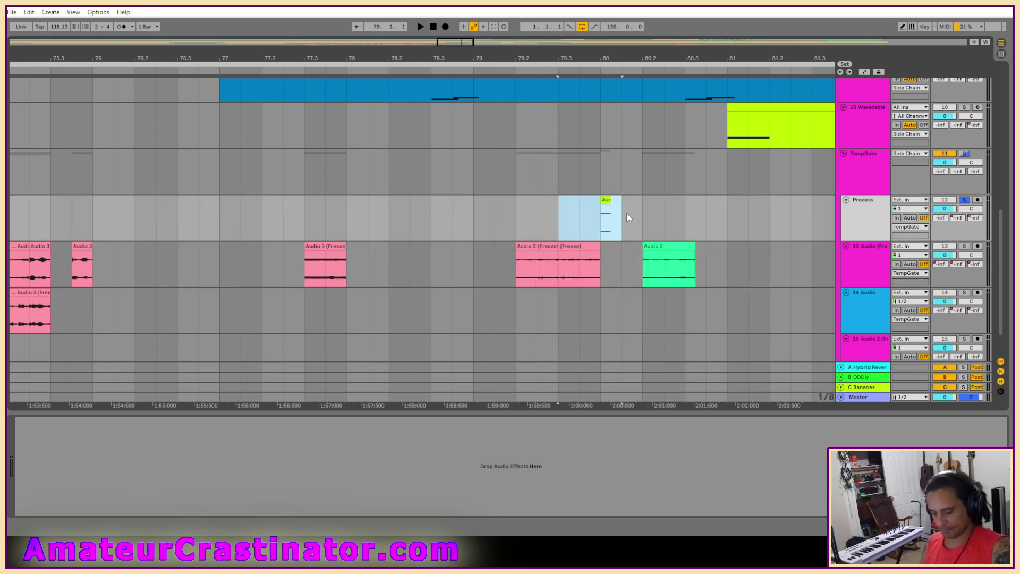
key(w)
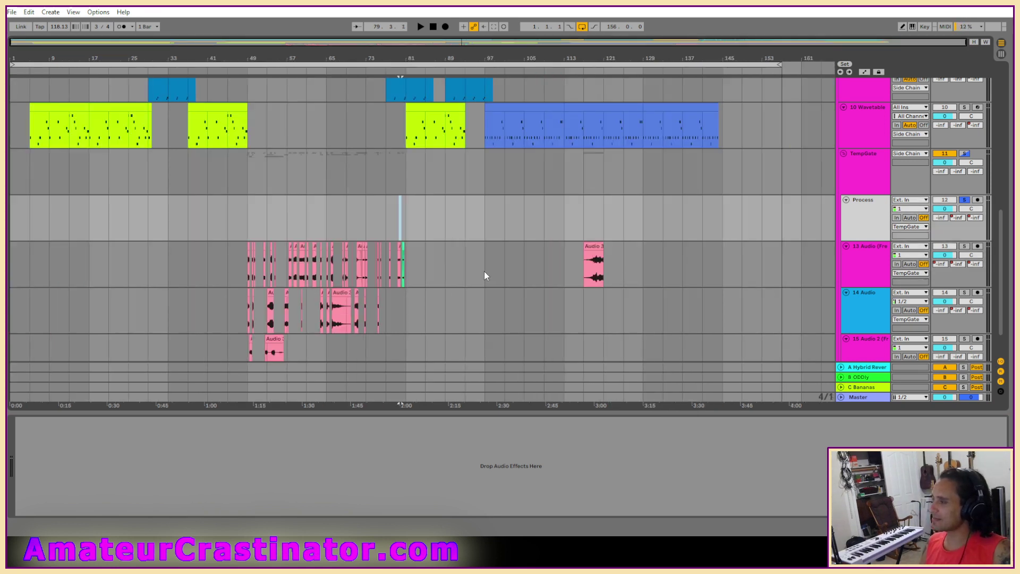
Move the green clip at 80.2 from track 13 to the Process track, audition it and add an EQ Eight.
scroll(392, 280, up, 4)
scroll(451, 271, up, 4)
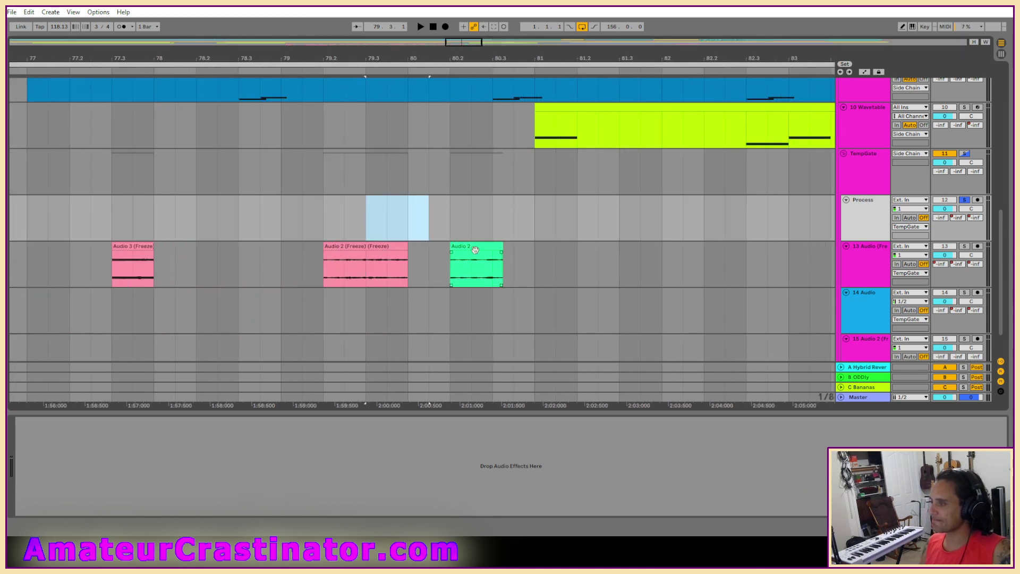
drag(475, 250, 494, 233)
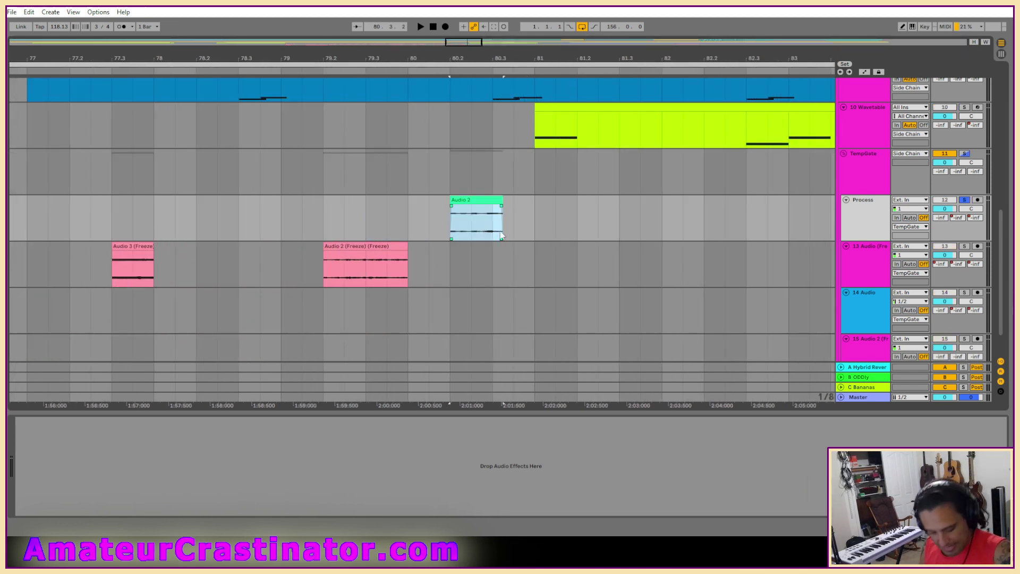
key(space)
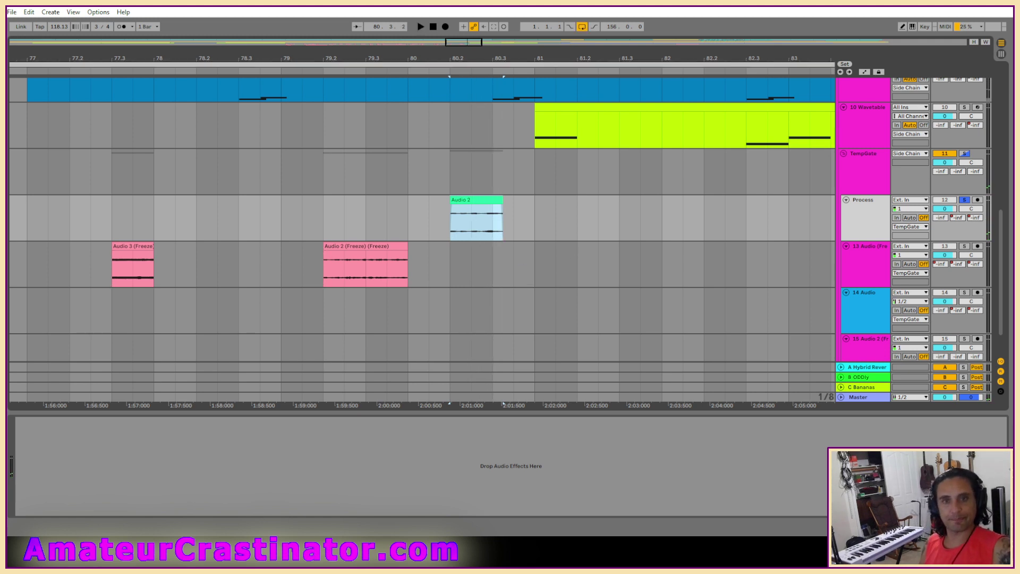
click(149, 483)
key(ctrl+v)
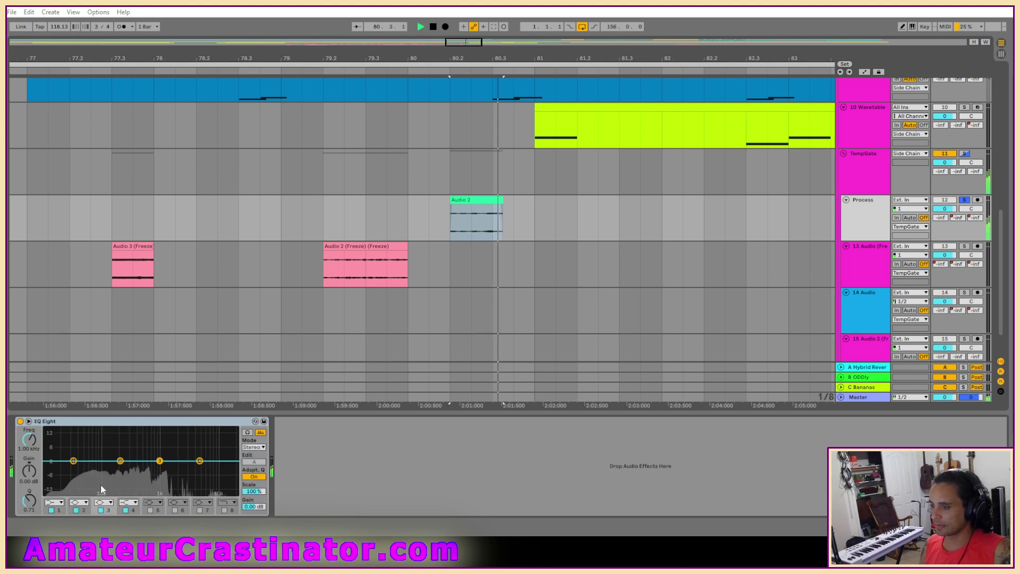
Set EQ Eight band 1 to a low cut around 158 Hz with a Q of about 0.81 for the green clip.
click(54, 503)
click(54, 449)
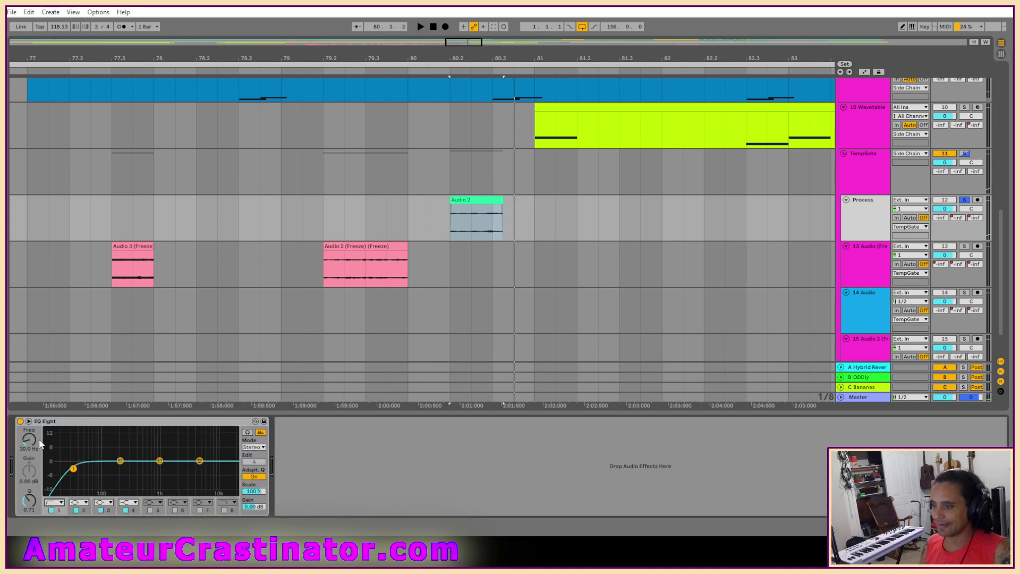
key(space)
key(space)
drag(29, 440, 30, 418)
key(space)
key(space)
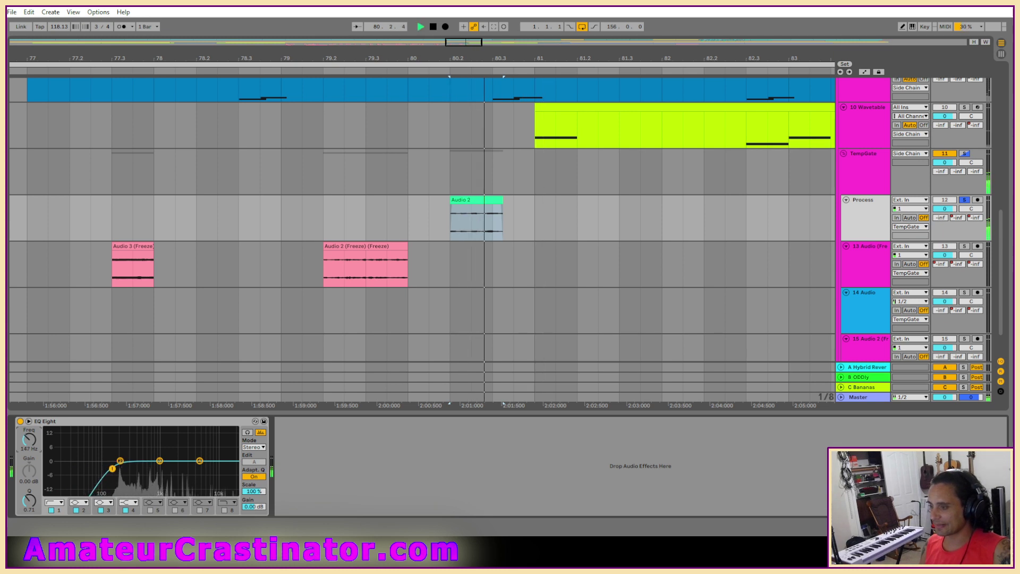
key(space)
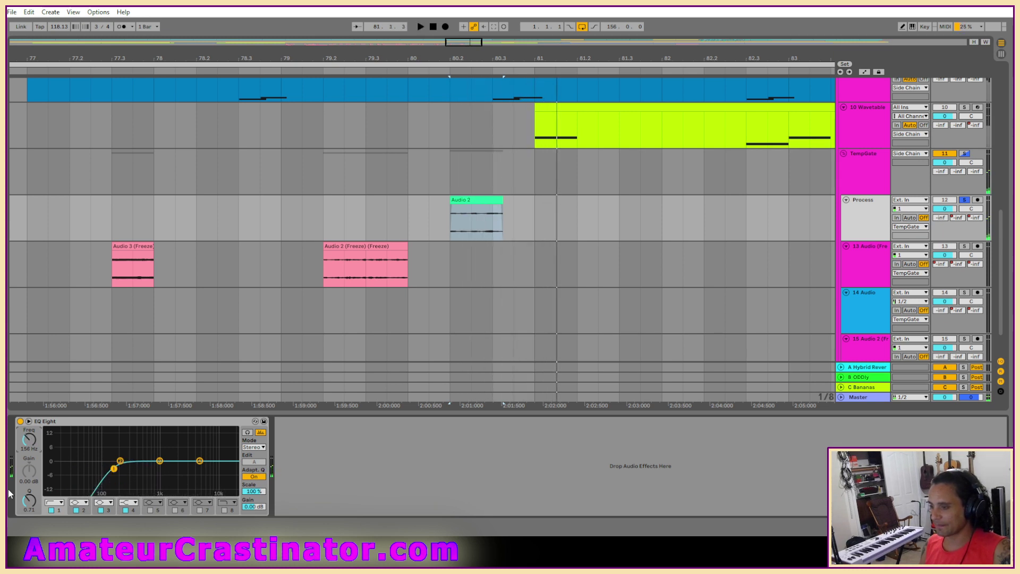
drag(29, 500, 29, 499)
key(space)
key(space)
key(space)
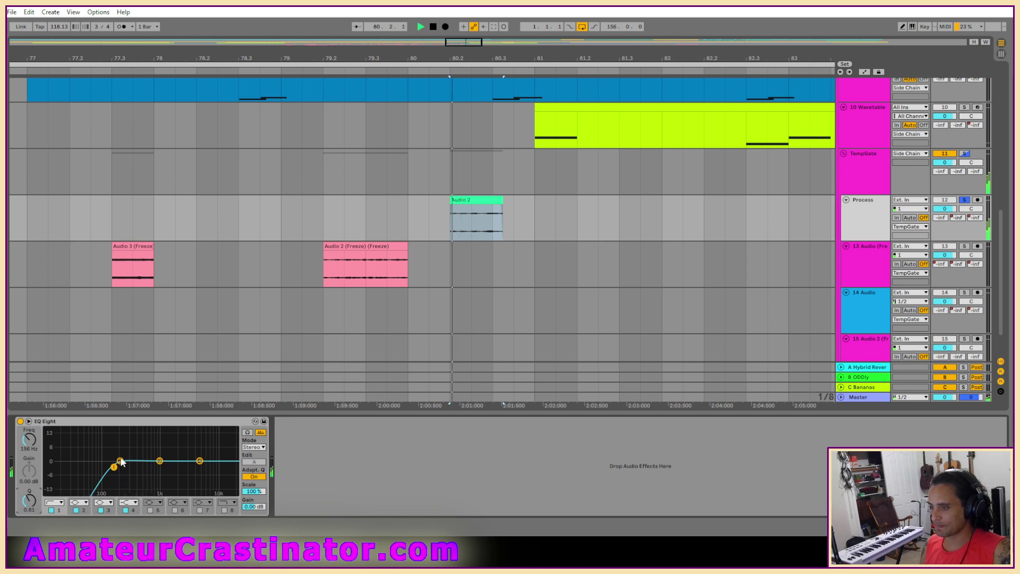
Boost EQ Eight band 2 by about 2.3 dB around 186 Hz while auditioning the green clip.
drag(120, 461, 119, 456)
key(space)
key(space)
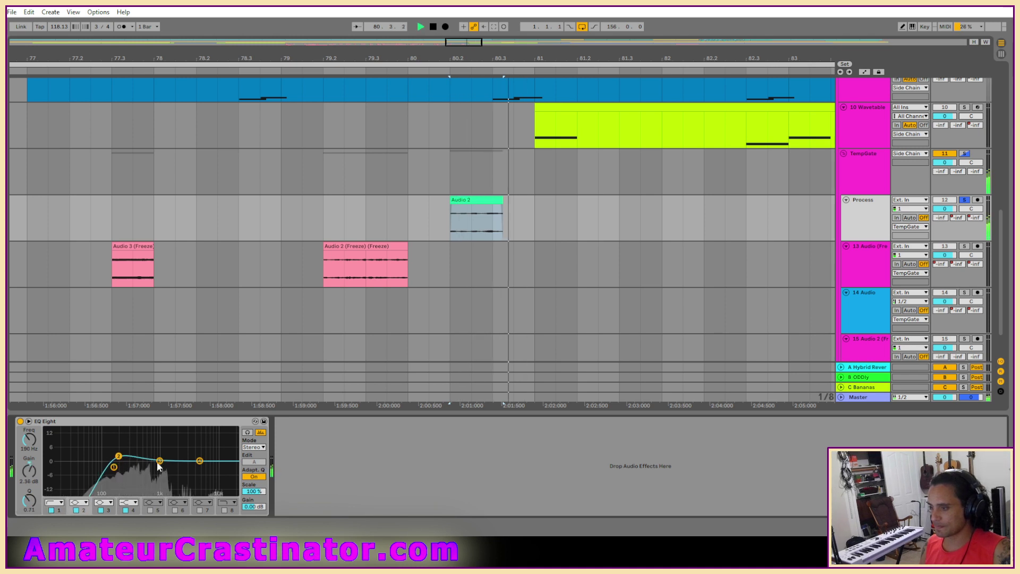
key(space)
right_click(867, 234)
click(882, 270)
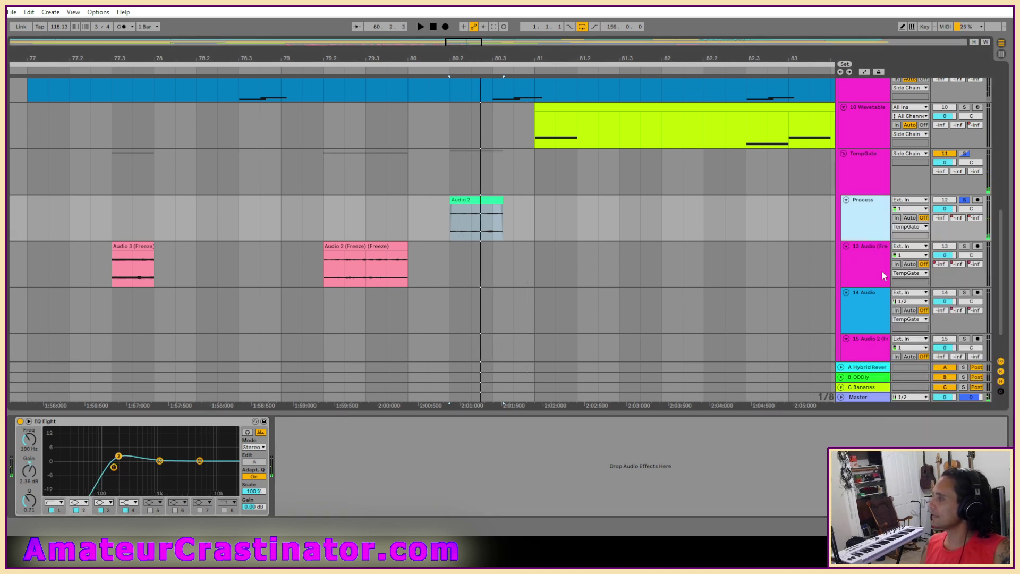
right_click(876, 200)
key(Escape)
key(ctrl+z)
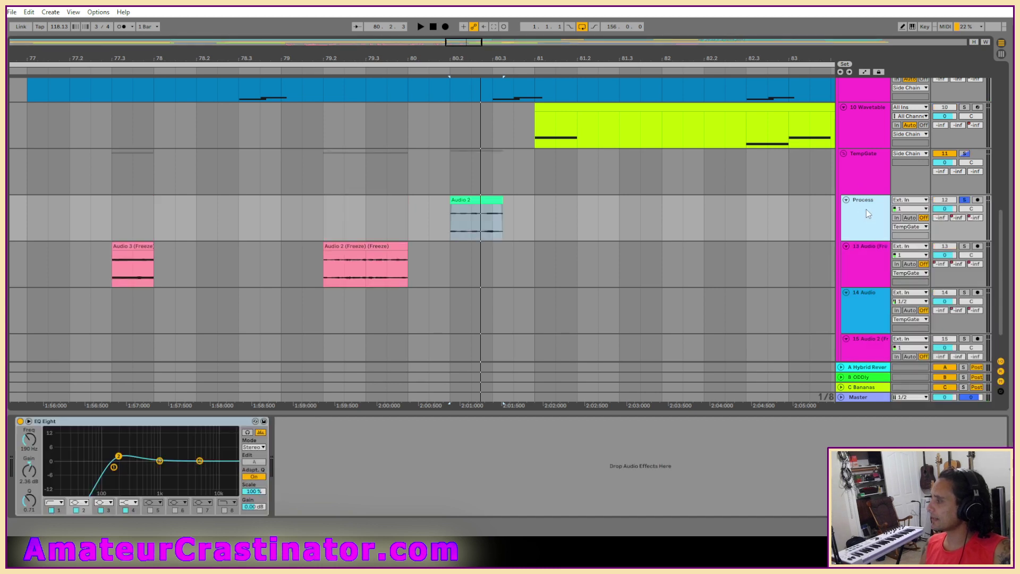
Freeze and flatten the Process track and color the resulting clip at 80.2 pink.
right_click(866, 209)
click(888, 280)
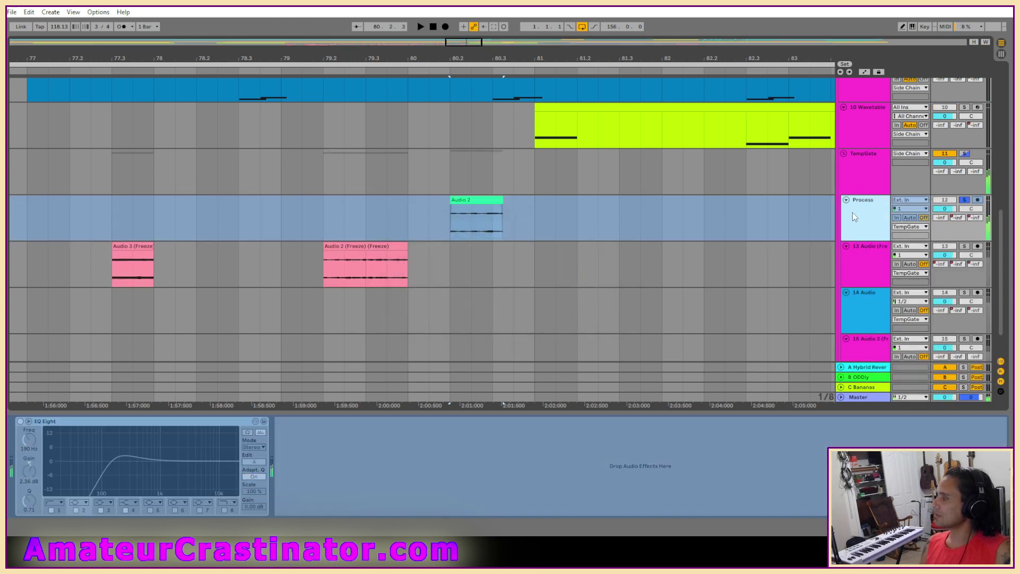
right_click(853, 212)
click(878, 292)
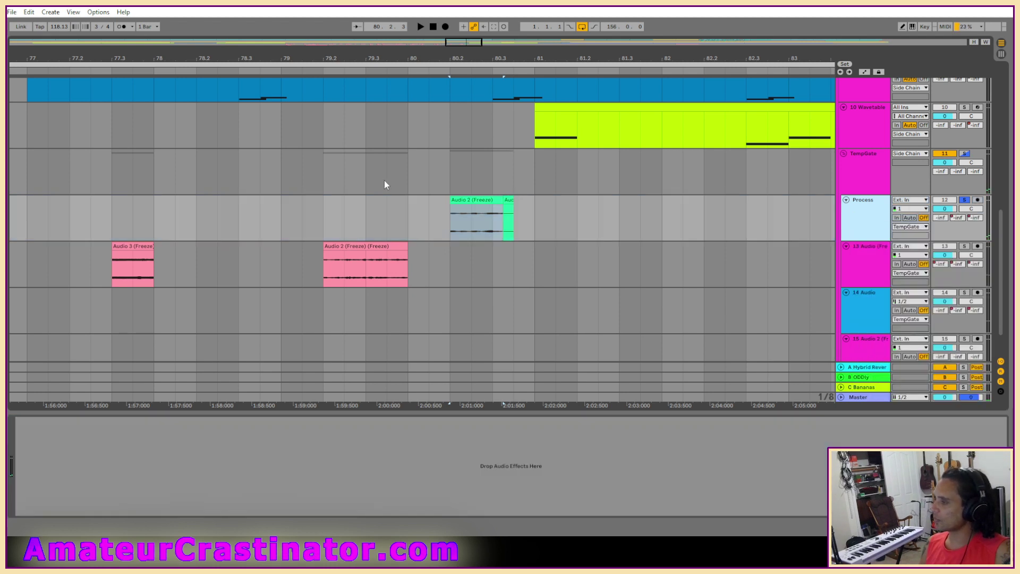
right_click(465, 199)
click(477, 214)
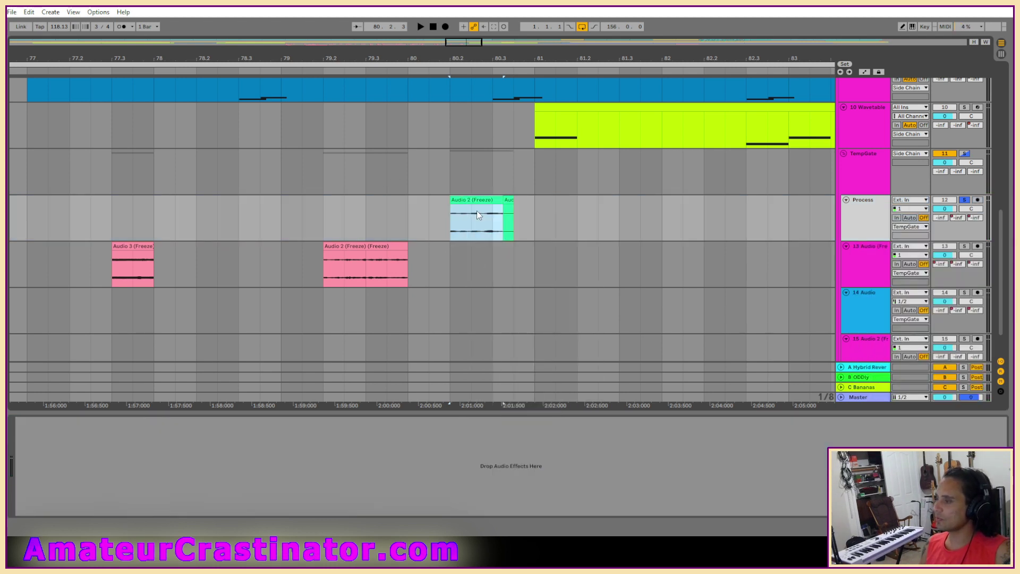
right_click(473, 200)
click(487, 444)
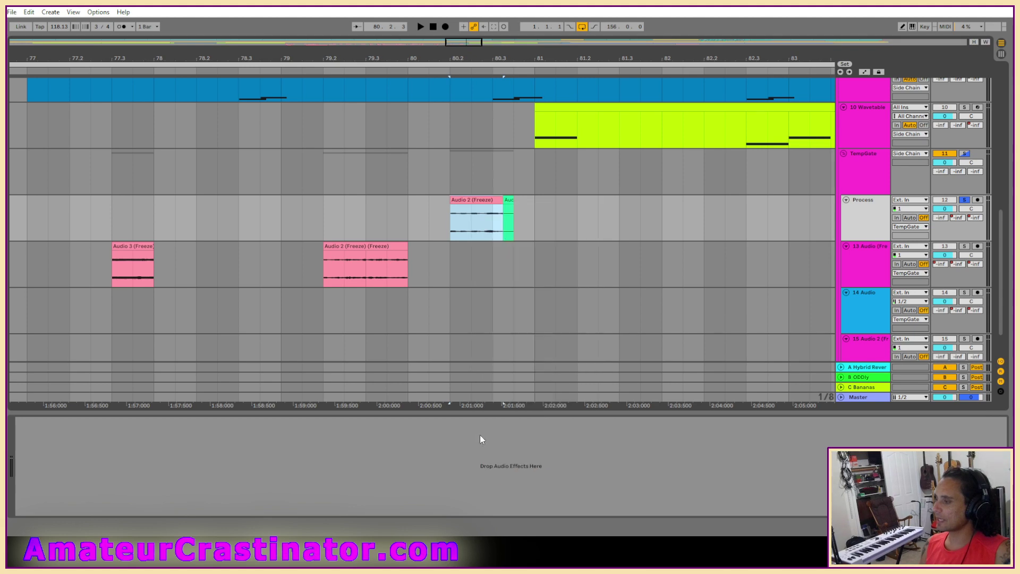
Return the pink clip at 80.2 to track 13 and delete the leftover green fragment from the Process track.
drag(460, 200, 460, 247)
drag(452, 216, 550, 213)
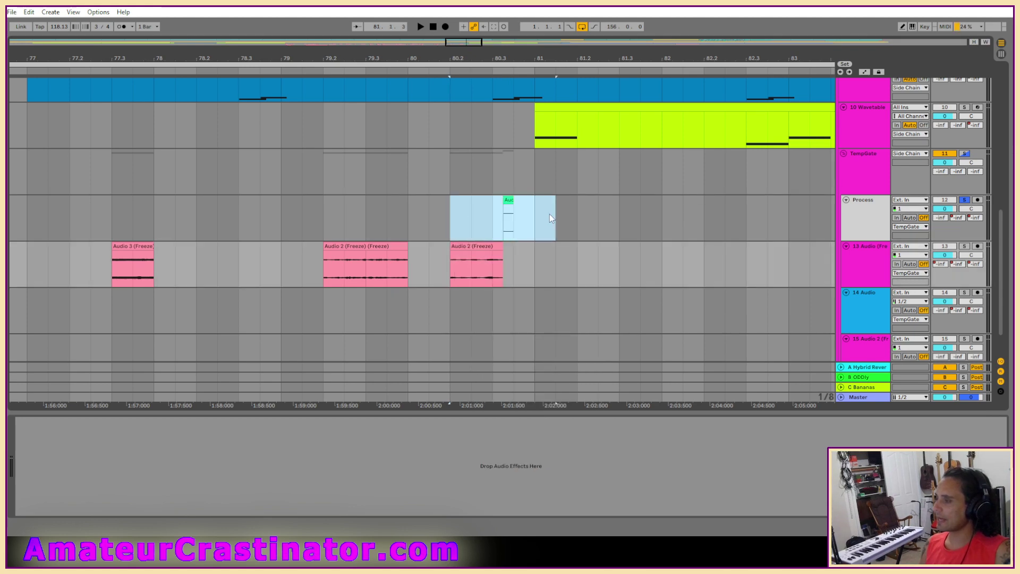
key(Delete)
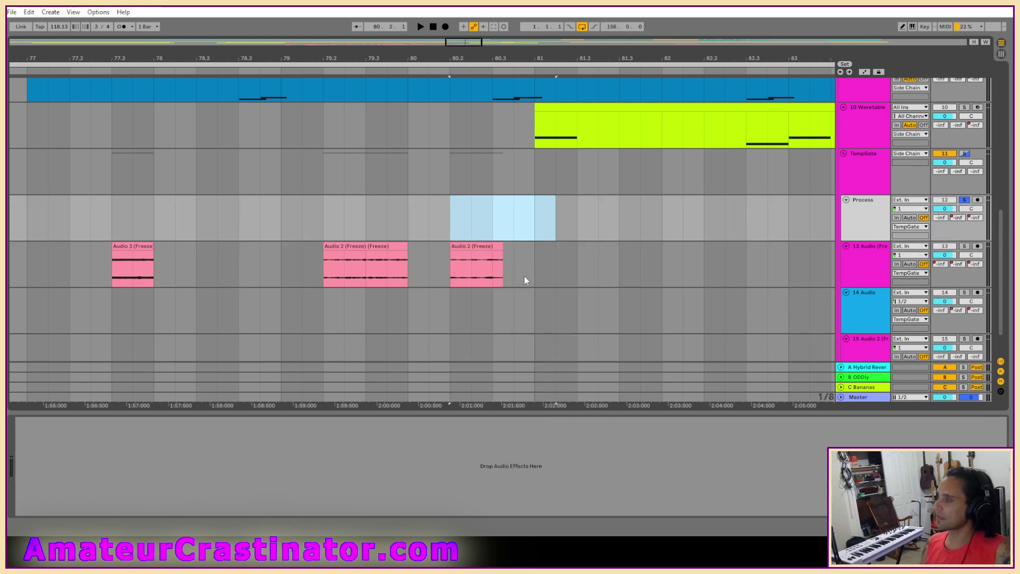
Move the empty Process track up into the Kit group, directly above the 4 Audio track.
key(w)
scroll(553, 280, down, 2)
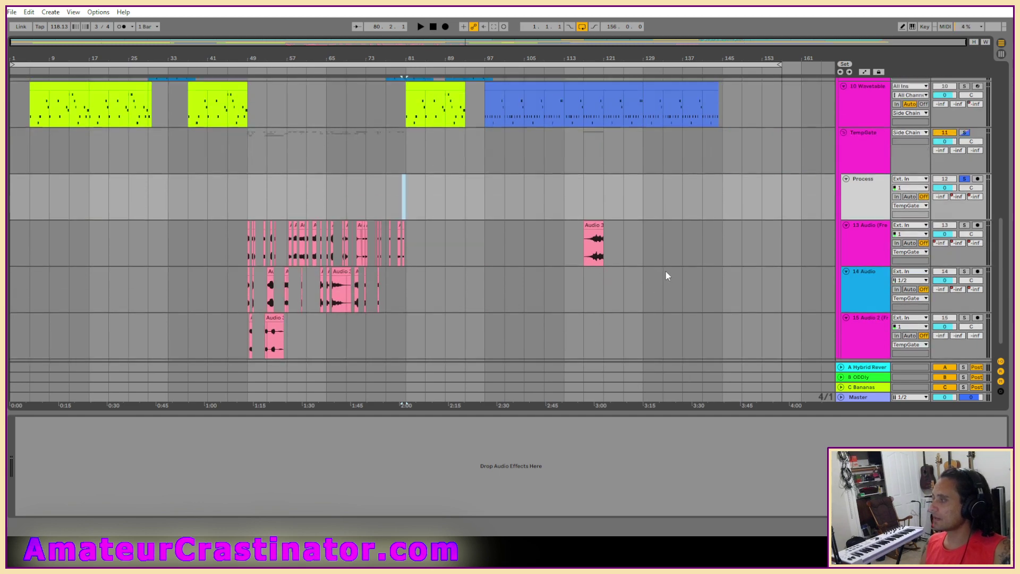
scroll(691, 276, up, 5)
scroll(852, 317, up, 1)
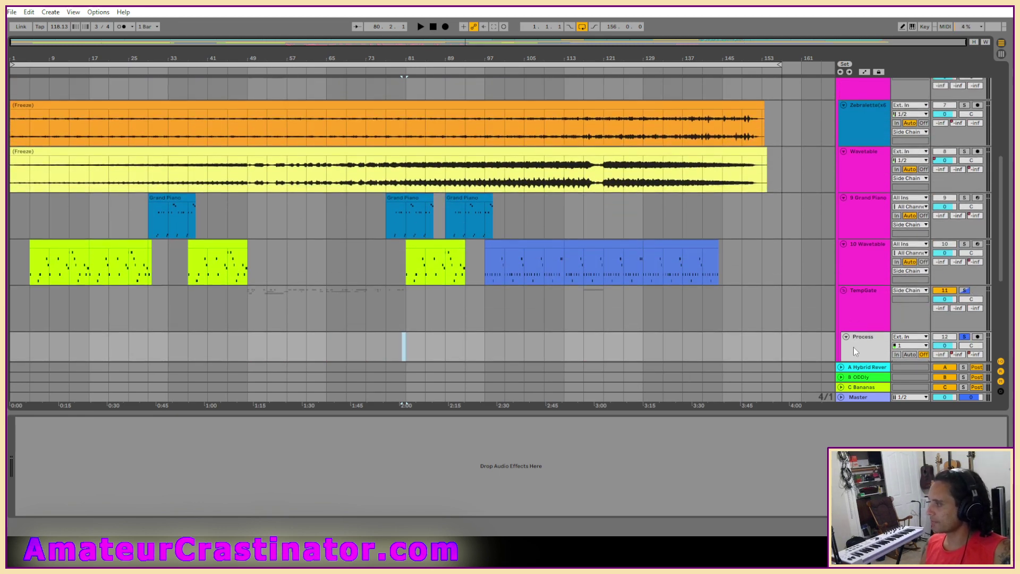
drag(853, 347, 869, 107)
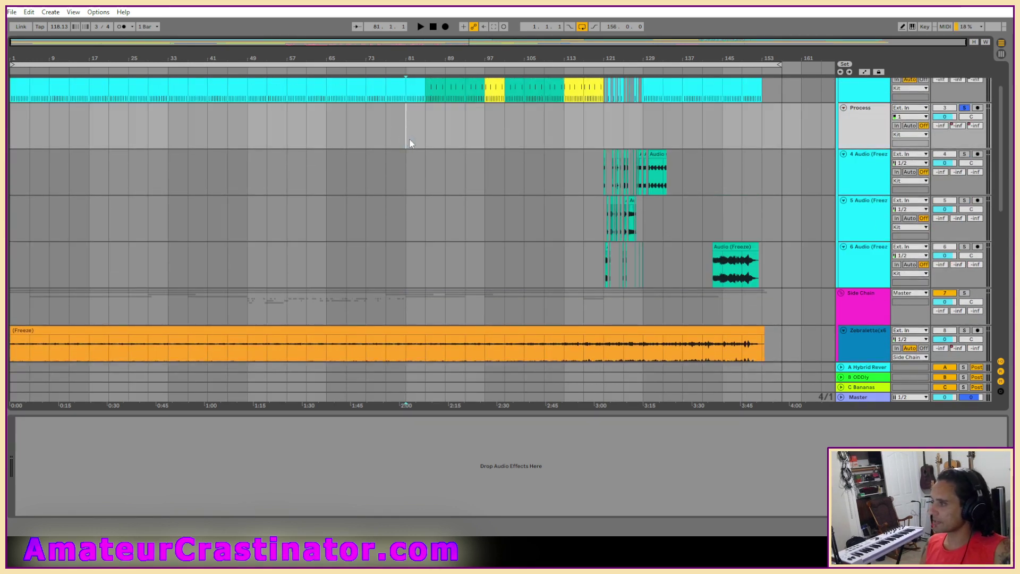
Play the arrangement from bar 81 through the chopped Kit clips that start at bar 121.
key(space)
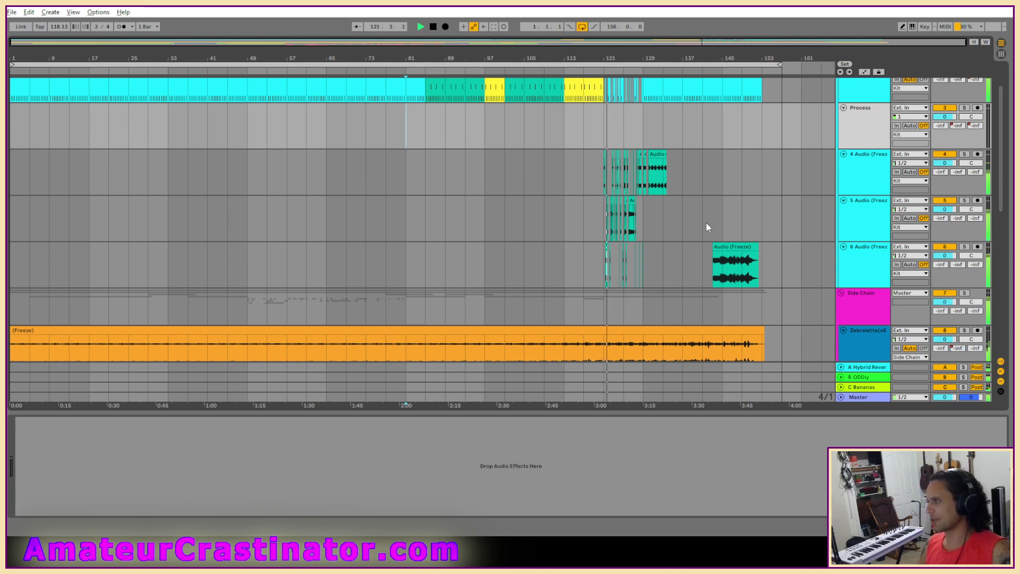
scroll(668, 211, up, 3)
scroll(665, 208, up, 2)
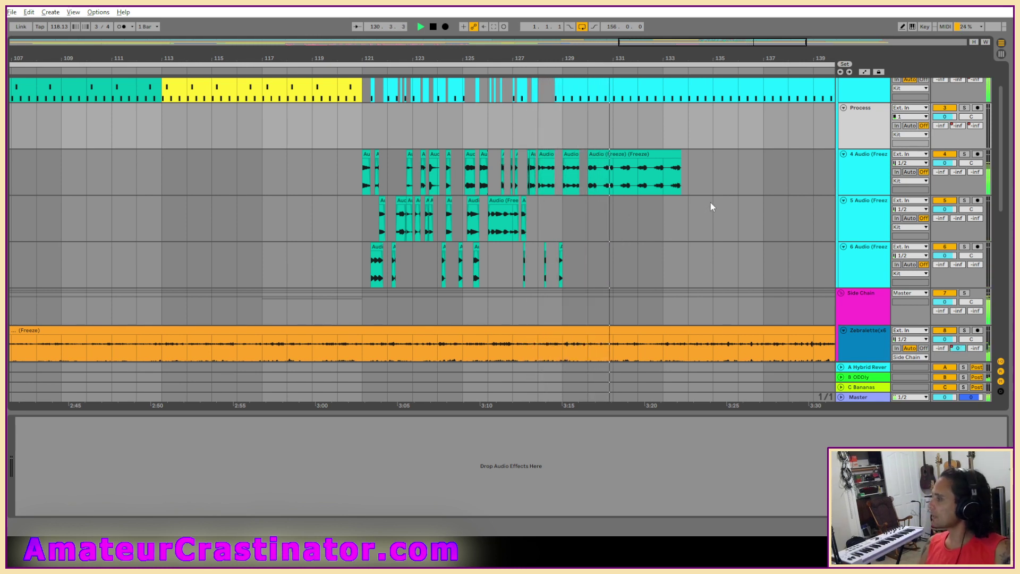
Move the long clip at bar 130 from the 4 Audio track to the Process track, add an EQ Eight and audition it.
drag(623, 155, 621, 134)
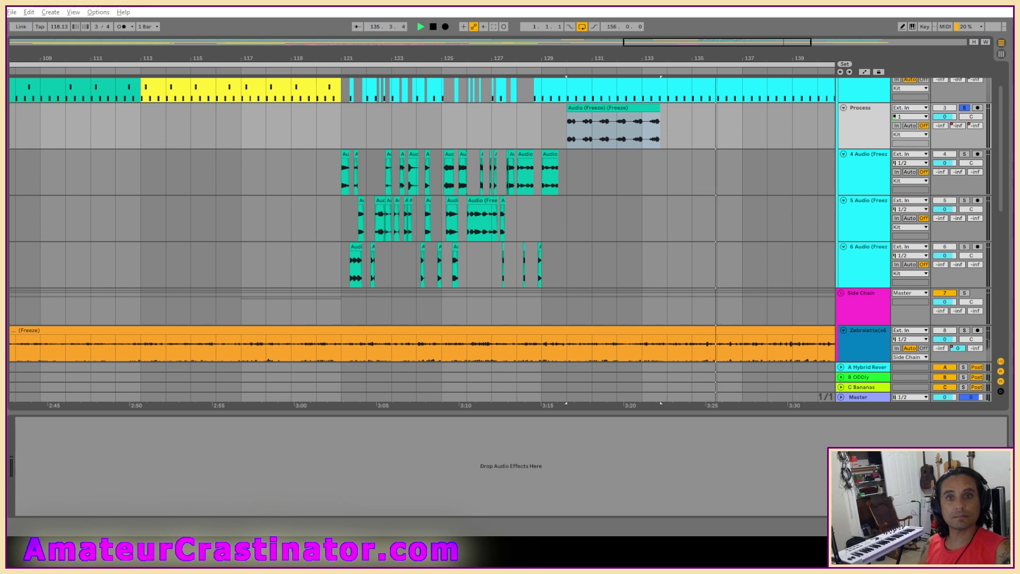
key(ctrl+z)
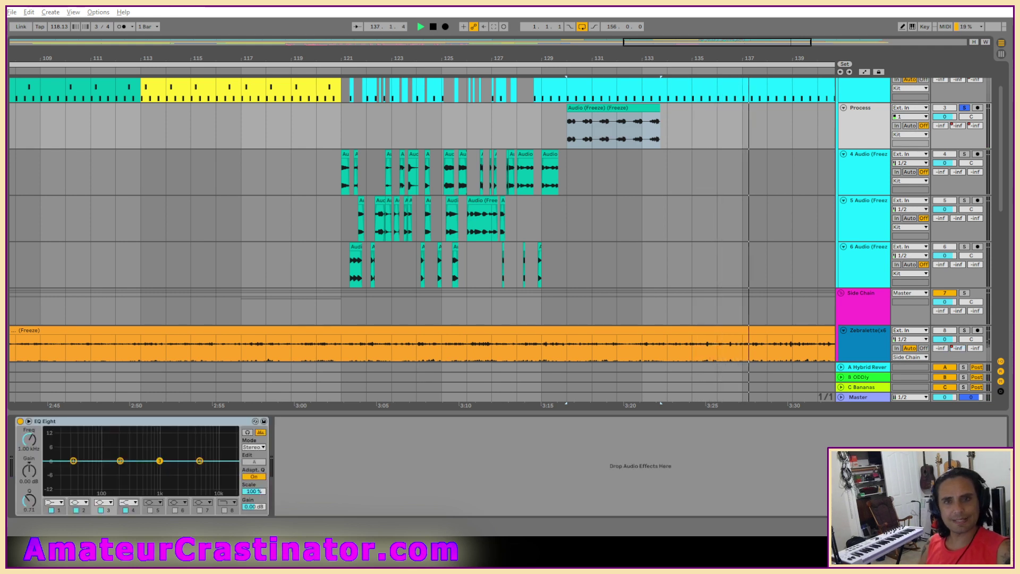
key(space)
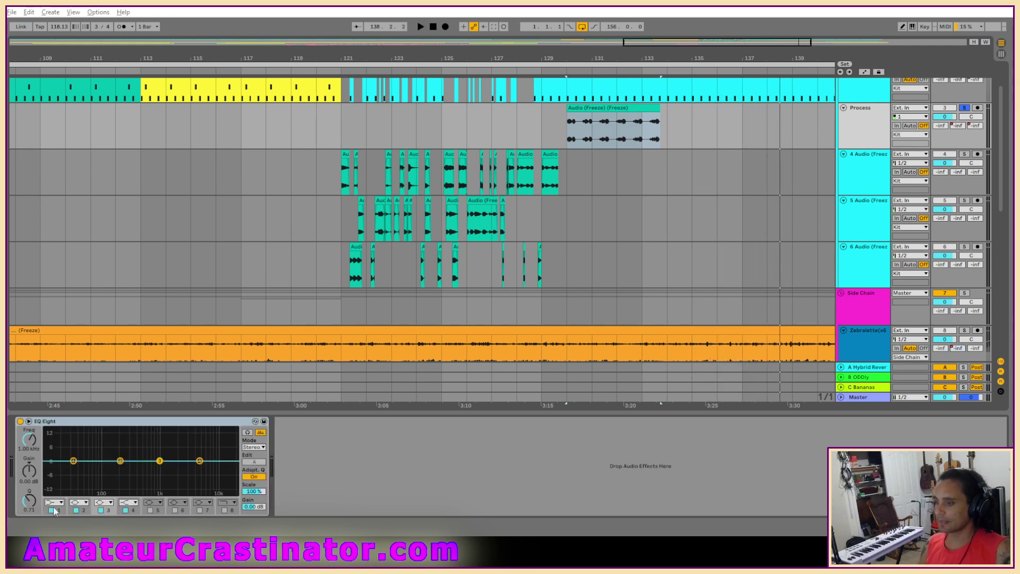
key(space)
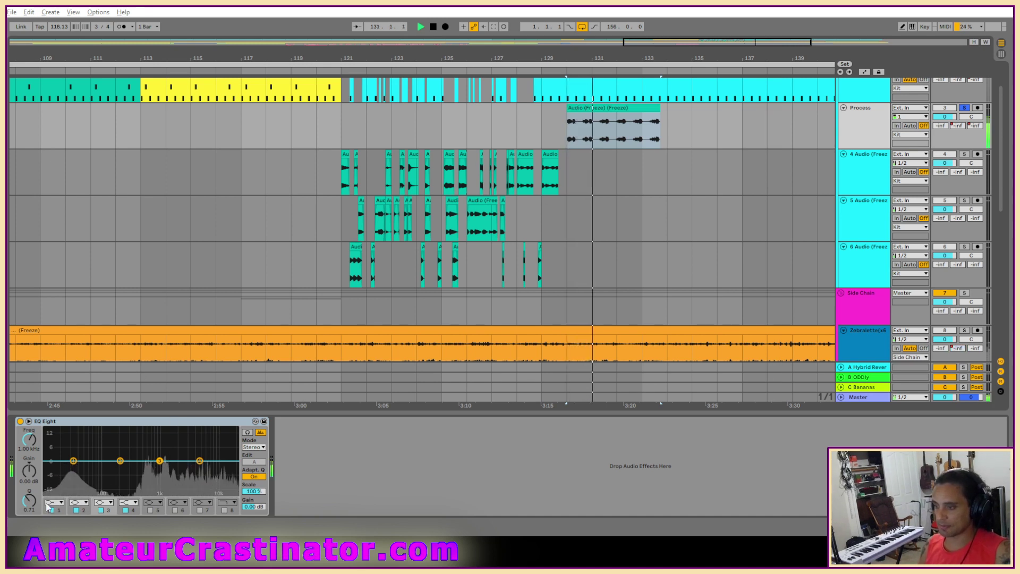
Set EQ Eight band 1 to a steep low cut around 328 Hz while auditioning the bar 130 clip.
click(74, 461)
drag(37, 442, 37, 434)
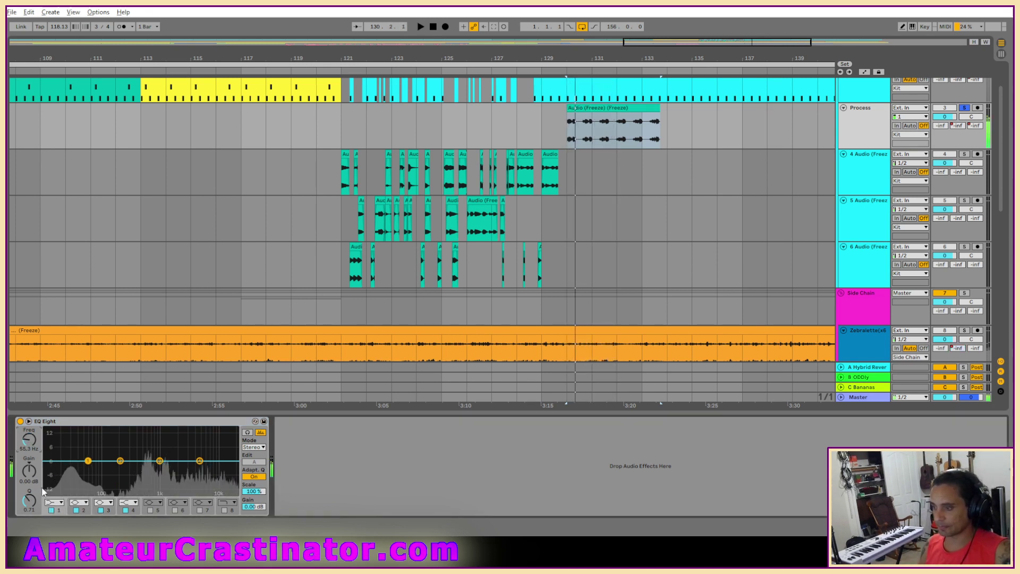
key(space)
click(51, 502)
click(50, 440)
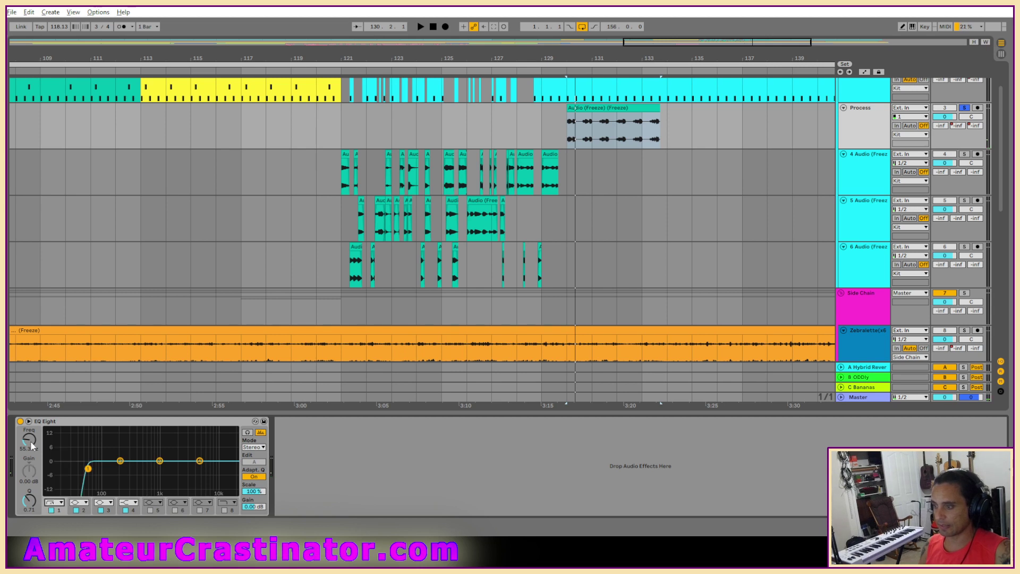
key(space)
drag(30, 443, 30, 422)
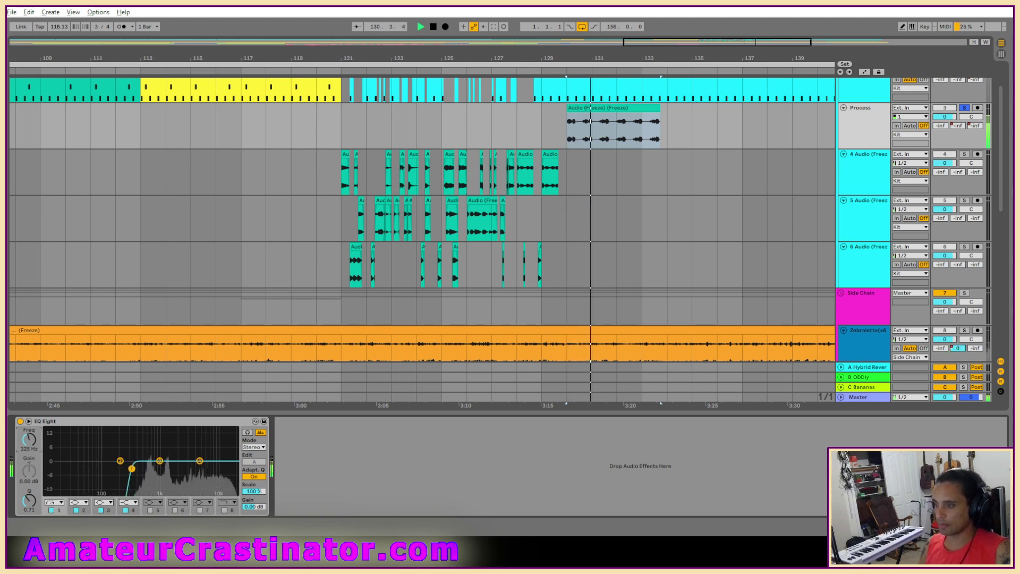
Cut EQ Eight band 2 by about 3.84 dB around 670 Hz with a Q of 2.29 and audition the result.
drag(120, 461, 150, 469)
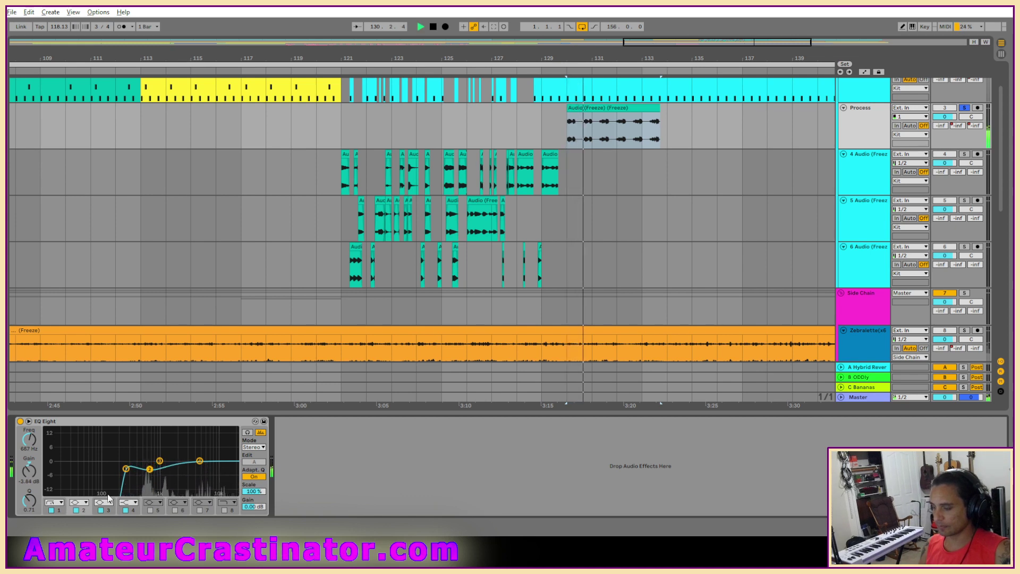
drag(37, 508, 44, 496)
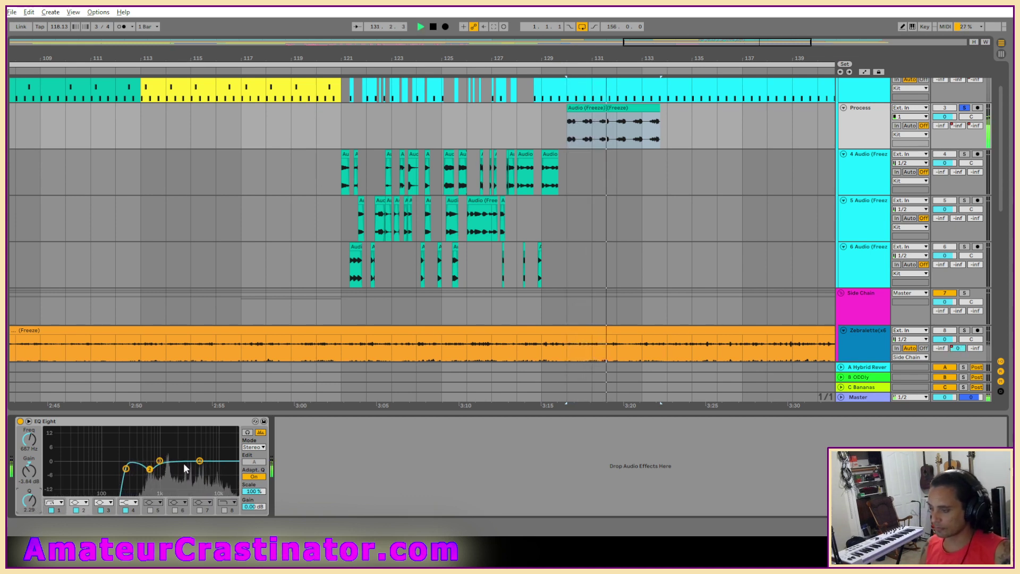
key(space)
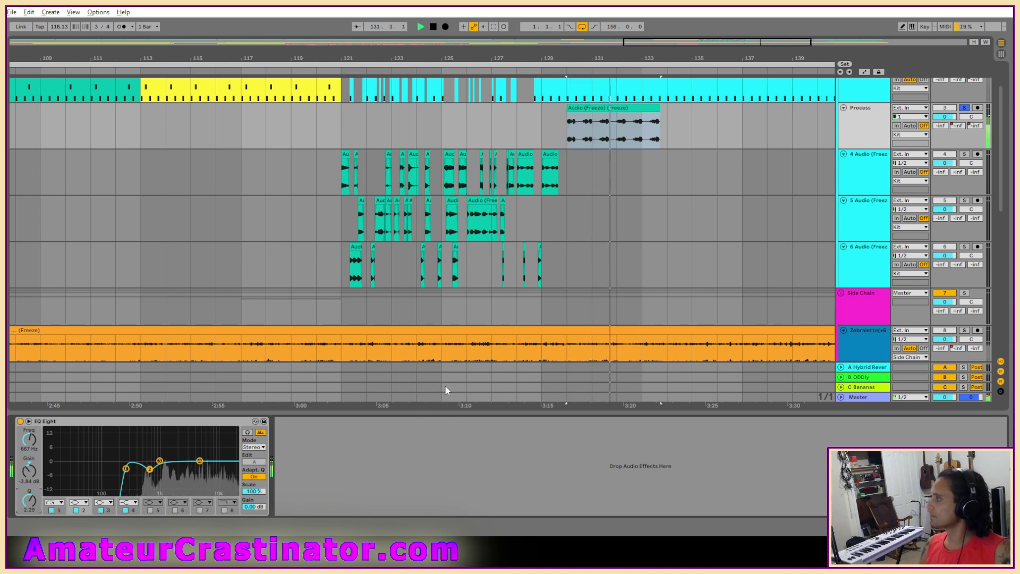
key(space)
key(space)
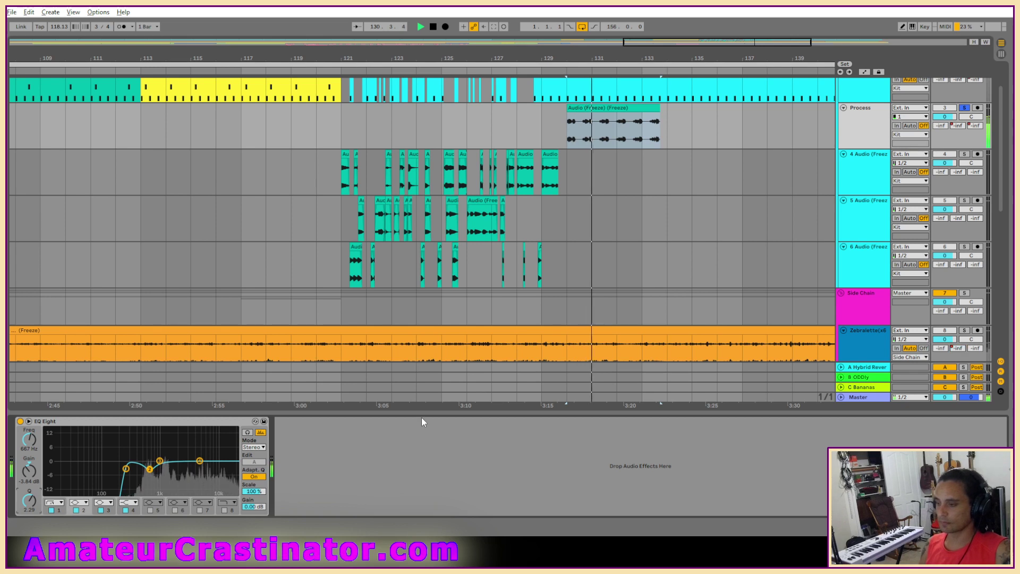
Stop playback, add a second EQ Eight ahead of the existing one on the Process track and set it to M/S mode.
key(space)
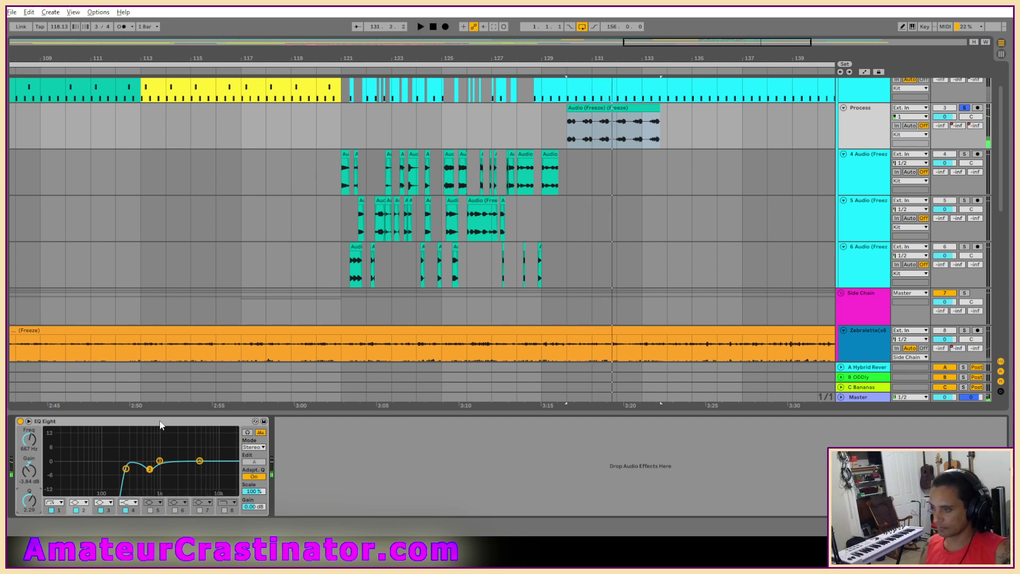
click(201, 368)
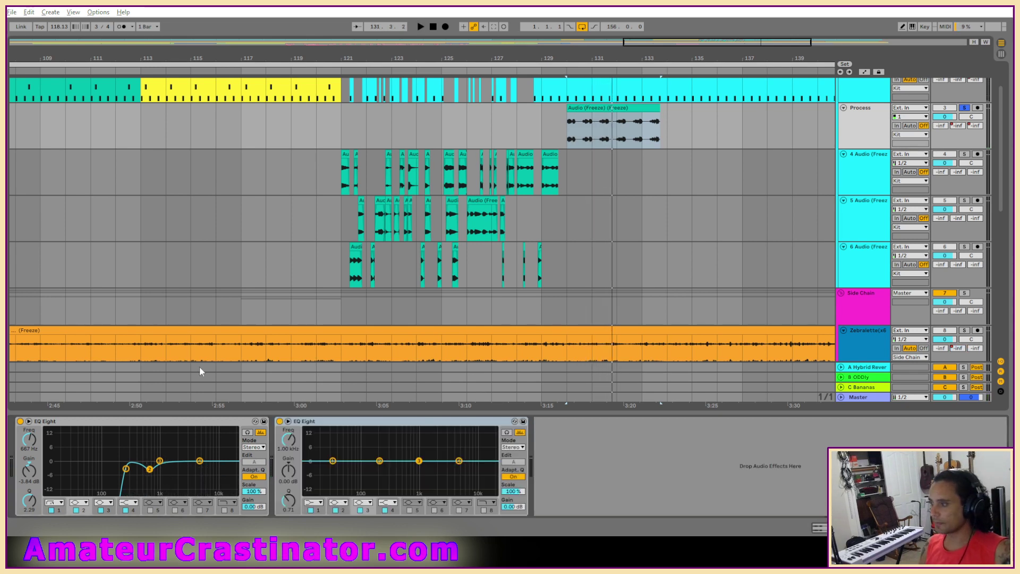
drag(363, 420, 32, 420)
click(263, 448)
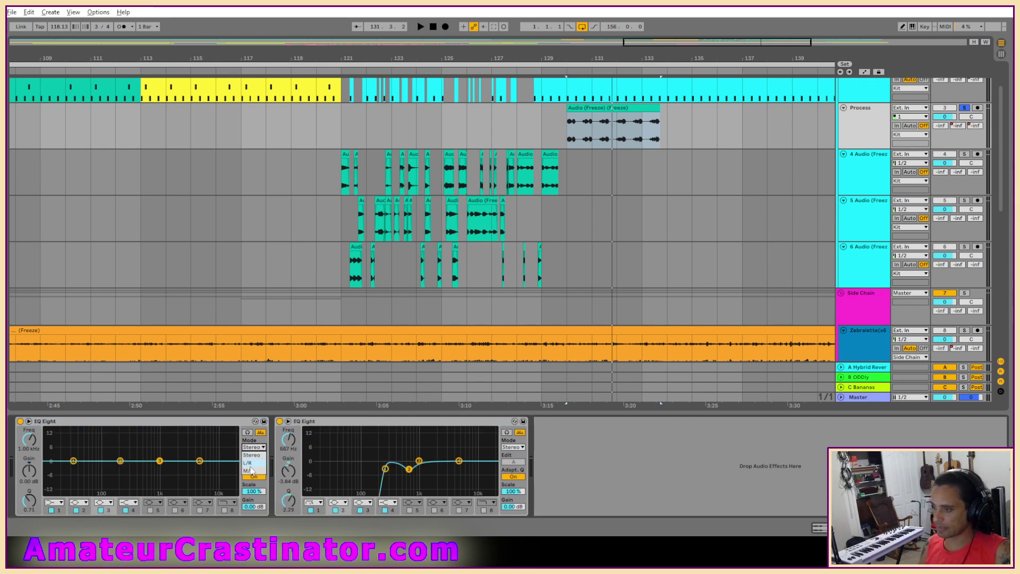
click(249, 471)
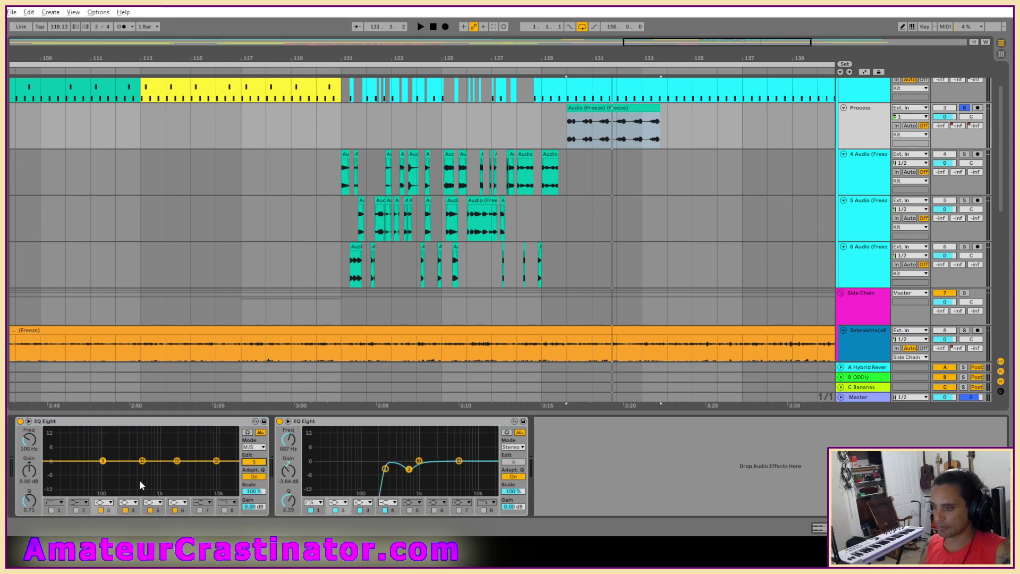
Make band 4 of the M/S EQ Eight a notch on the side signal at about 625 Hz and audition the clip.
click(133, 503)
click(127, 467)
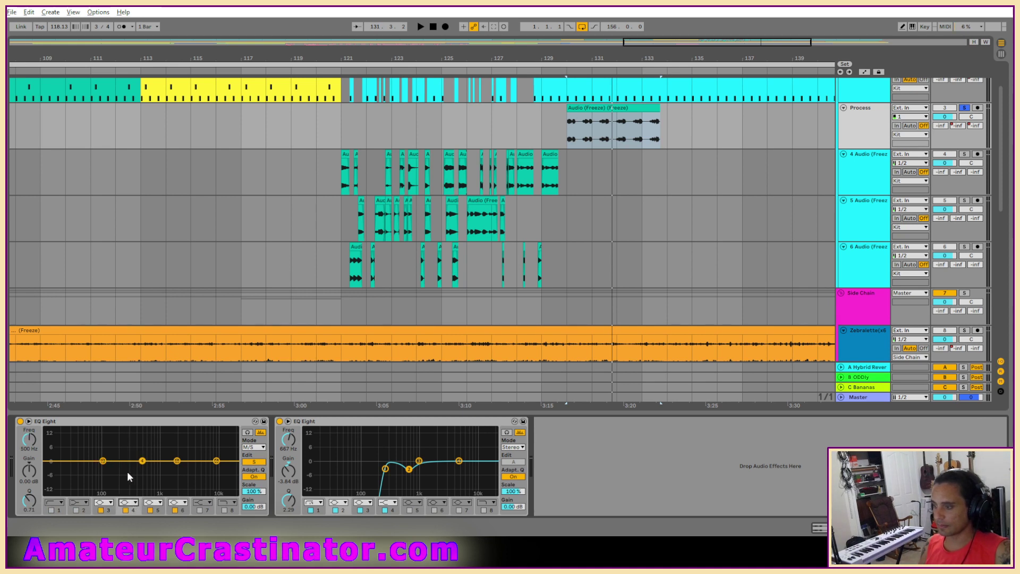
click(132, 502)
click(129, 471)
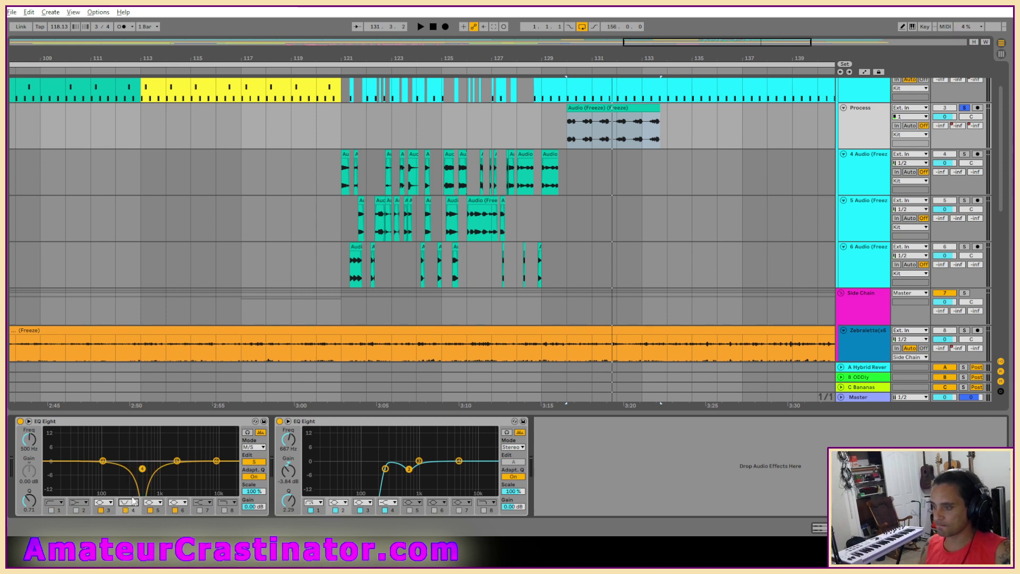
key(space)
mouse_move(142, 468)
mouse_down()
mouse_move(165, 465)
mouse_move(148, 468)
mouse_up()
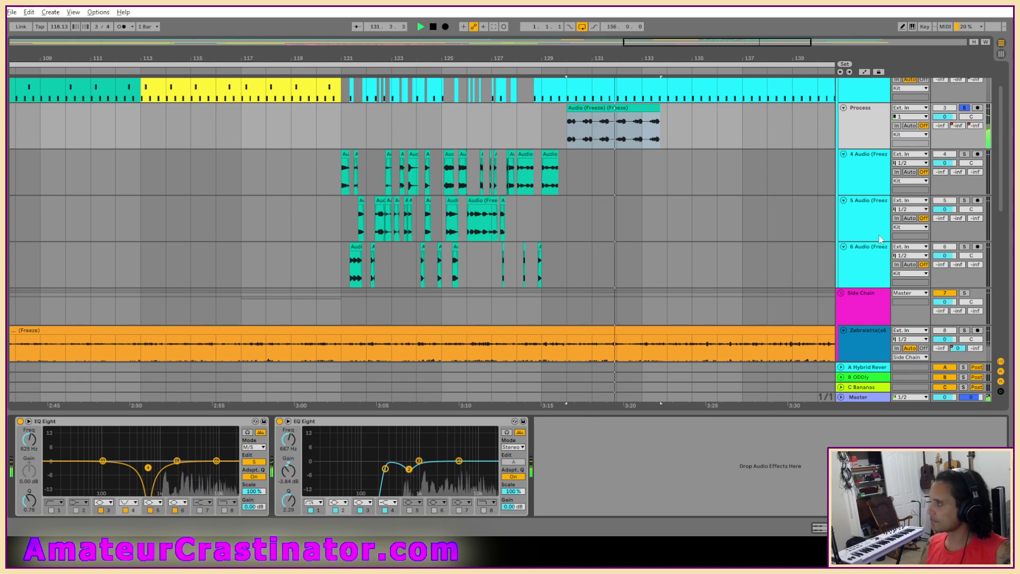
key(space)
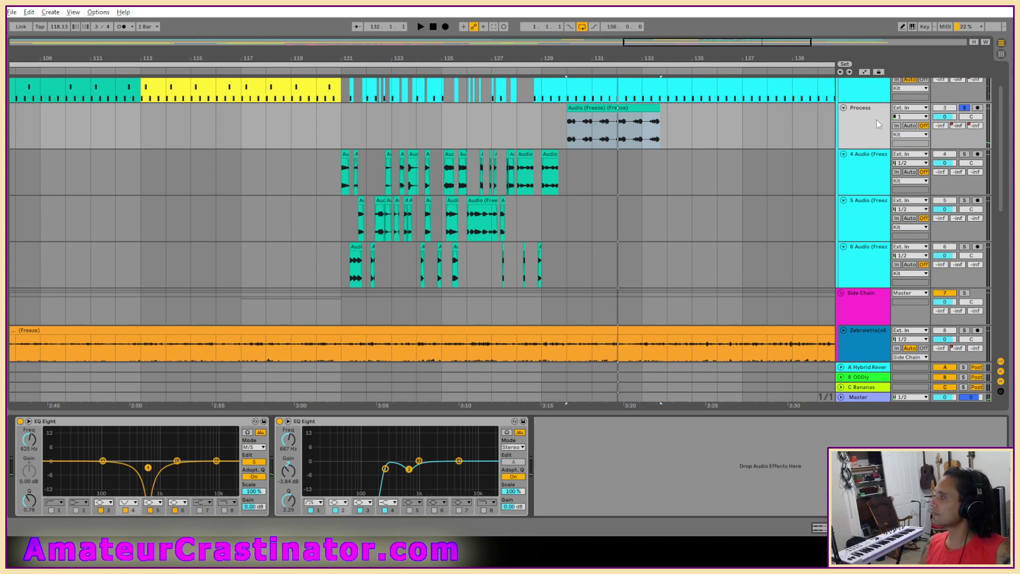
Freeze and flatten the Process track.
right_click(877, 122)
click(895, 192)
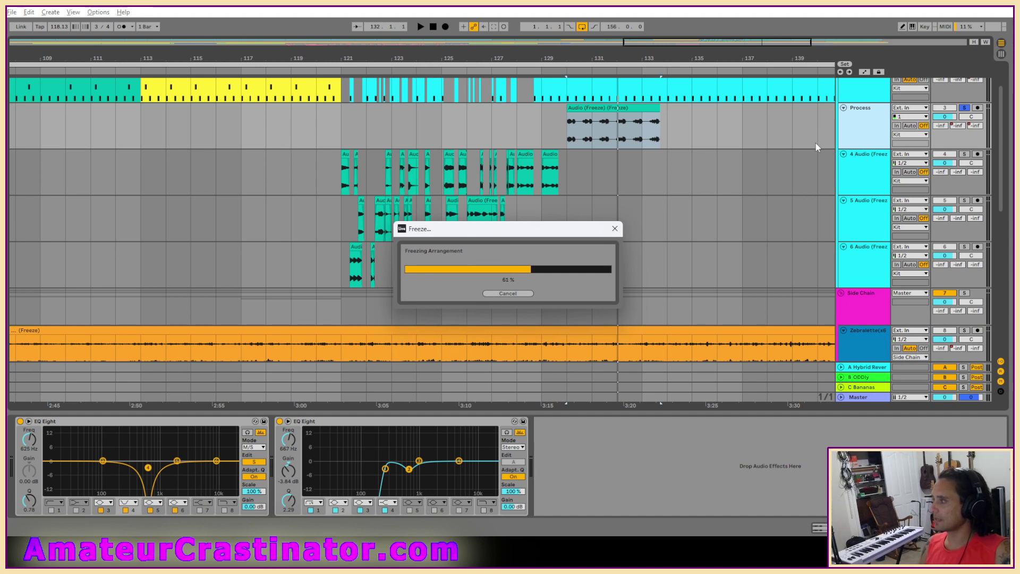
scroll(754, 143, up, 2)
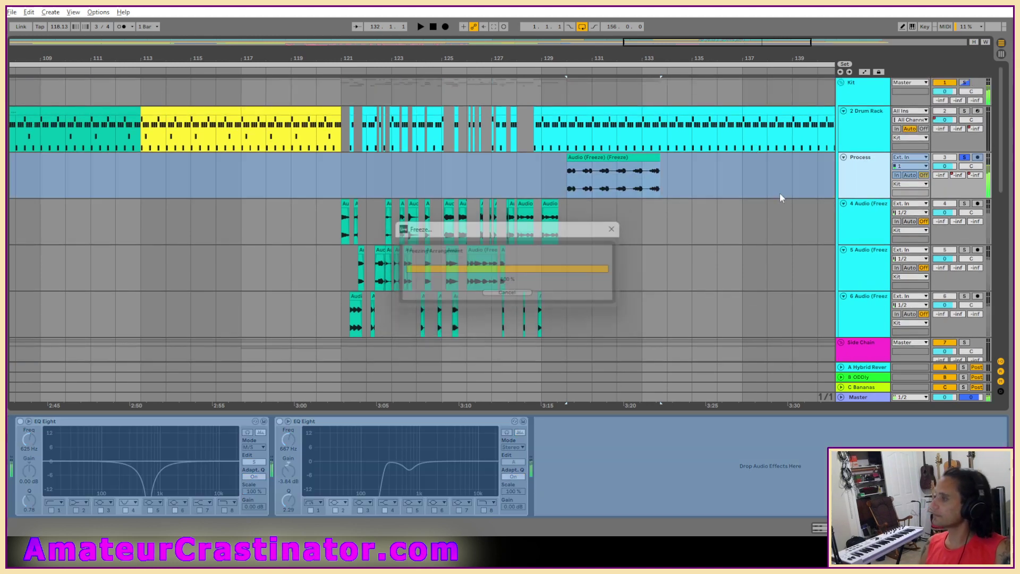
right_click(869, 178)
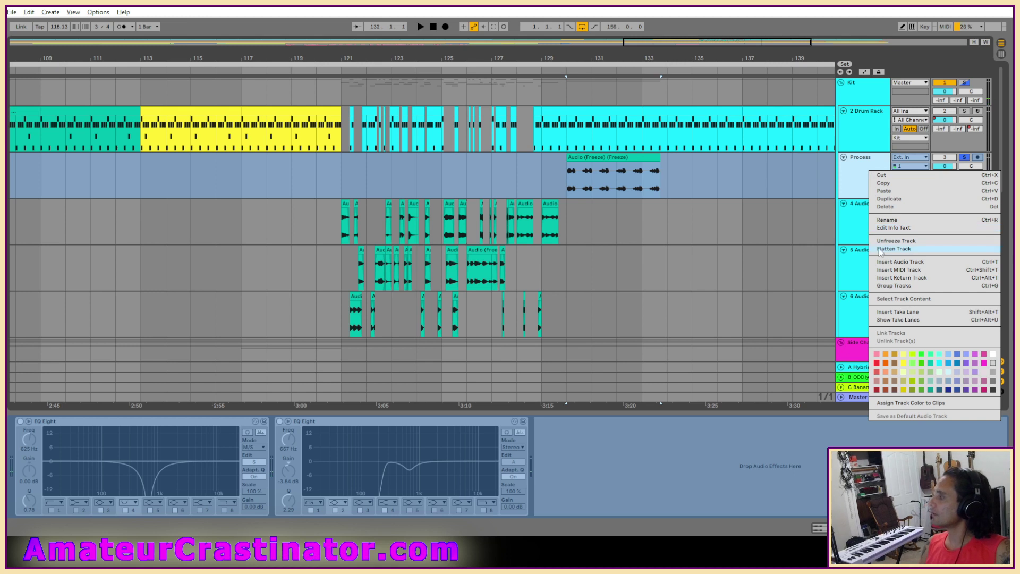
click(893, 249)
Color the flattened bar 130 clip pink and move it back to the 4 Audio track.
right_click(633, 158)
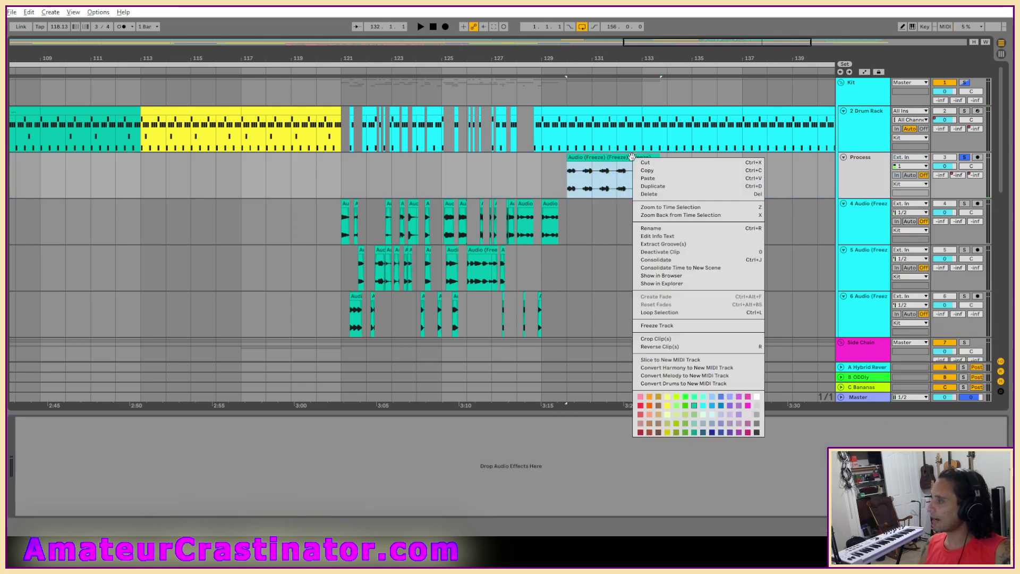
click(641, 397)
drag(600, 158, 599, 212)
Move the two 6 Audio clips around bar 128 to the 5 Audio track and the bar 127 clip to the 4 Audio track.
scroll(429, 254, up, 3)
scroll(428, 254, right, 2)
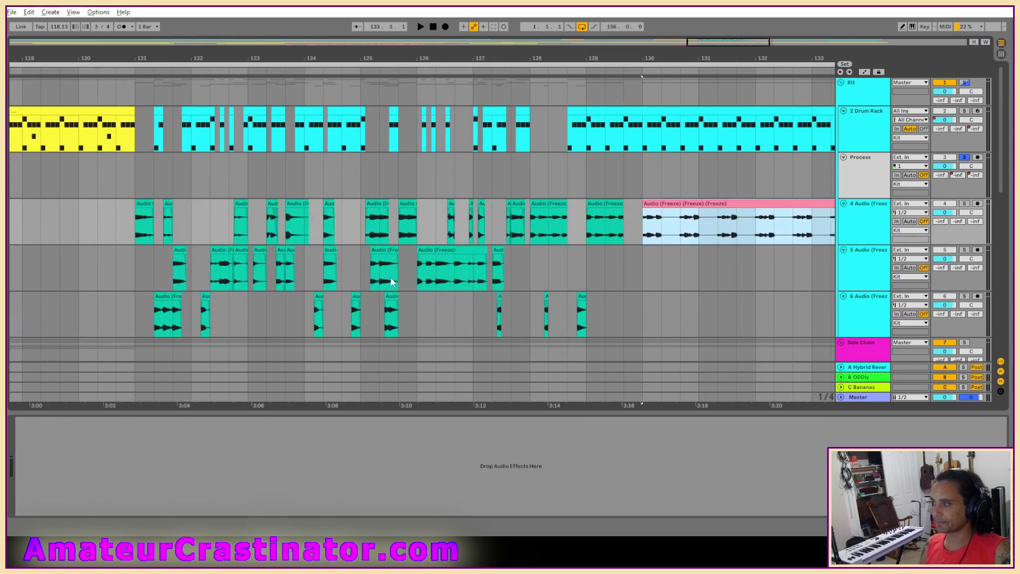
drag(542, 315, 582, 257)
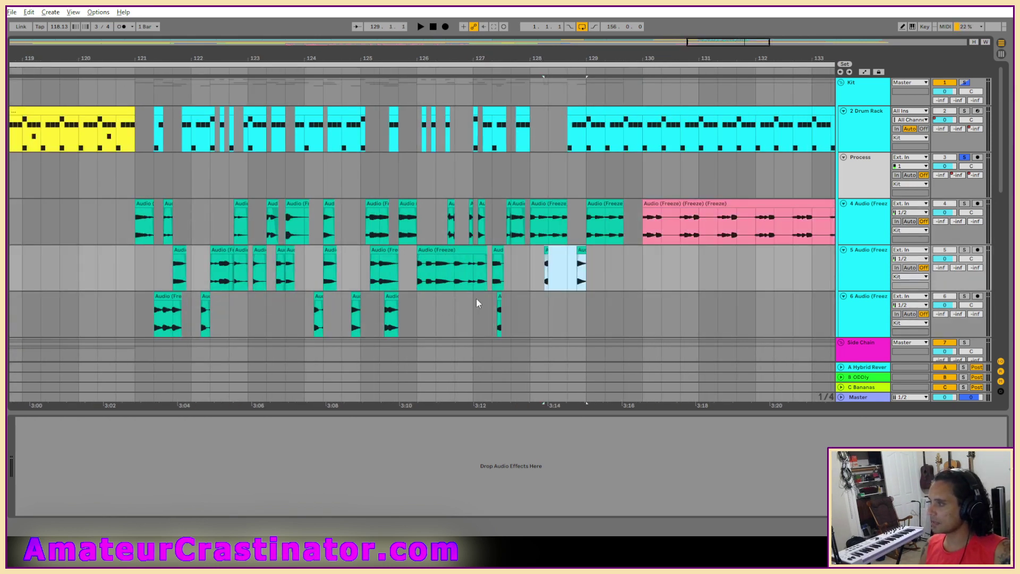
scroll(477, 304, up, 5)
click(604, 298)
drag(599, 298, 589, 241)
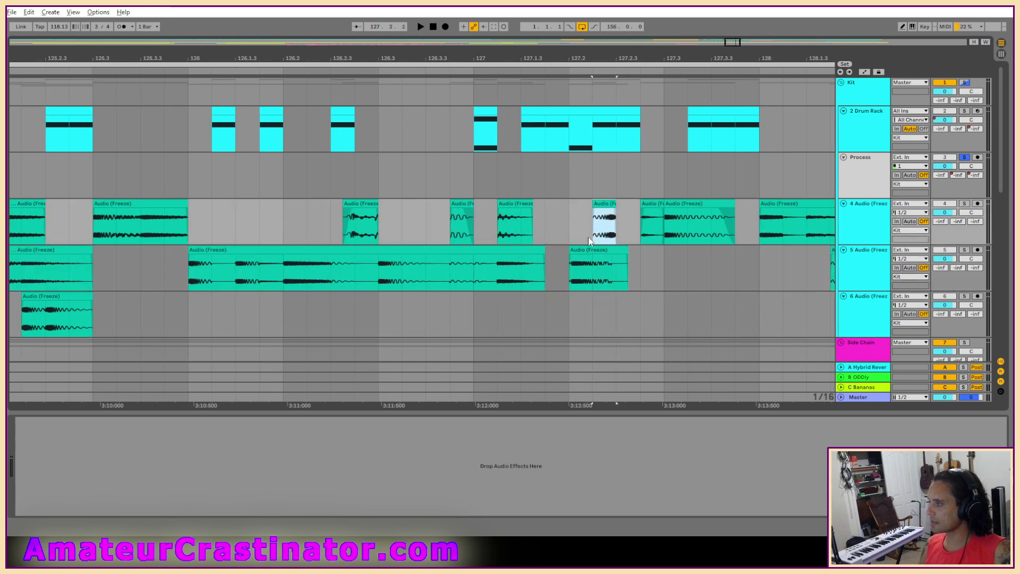
Move the two short bar 124 clips from the 6 Audio track to the 4 Audio track.
scroll(223, 277, left, 8)
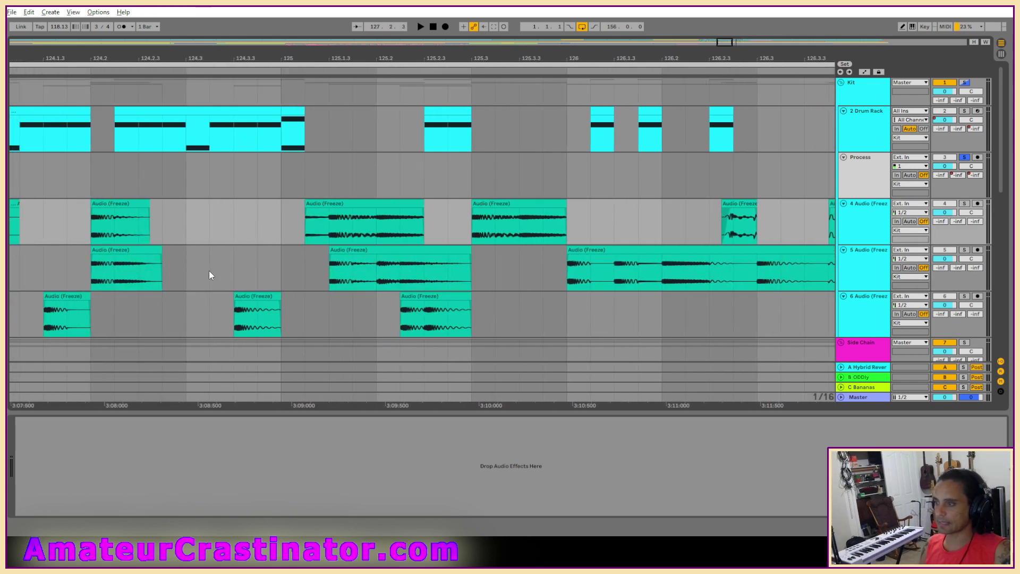
scroll(211, 275, left, 8)
click(315, 295)
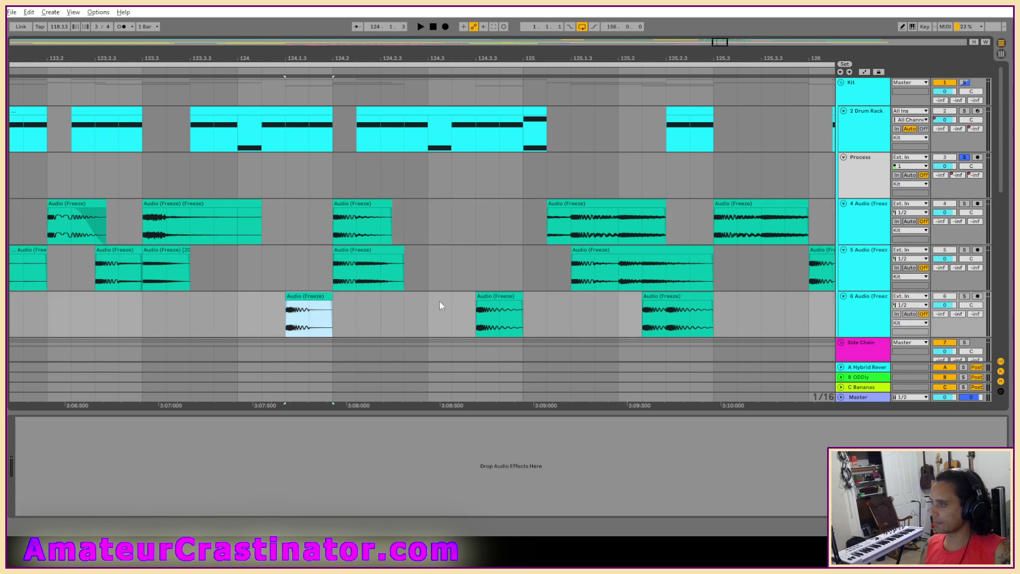
shift+click(485, 296)
drag(485, 296, 480, 244)
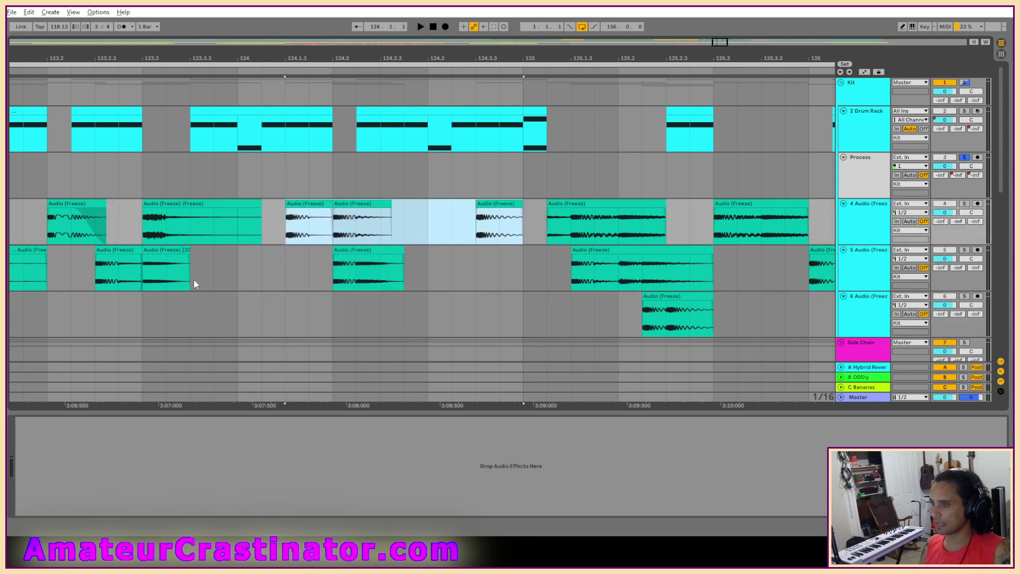
Move the bar 122 clip from 6 Audio and the bar 121 clip from 5 Audio to 4 Audio, and the 121.2 clip from 6 Audio to 5 Audio.
scroll(195, 284, down, 3)
scroll(170, 284, left, 10)
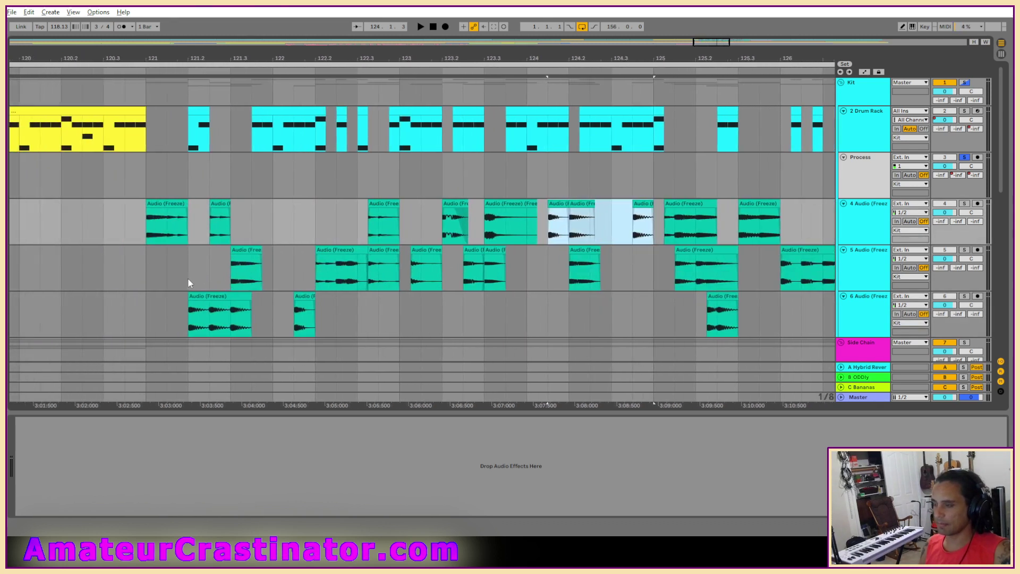
scroll(189, 284, left, 3)
drag(359, 304, 365, 228)
drag(296, 250, 298, 226)
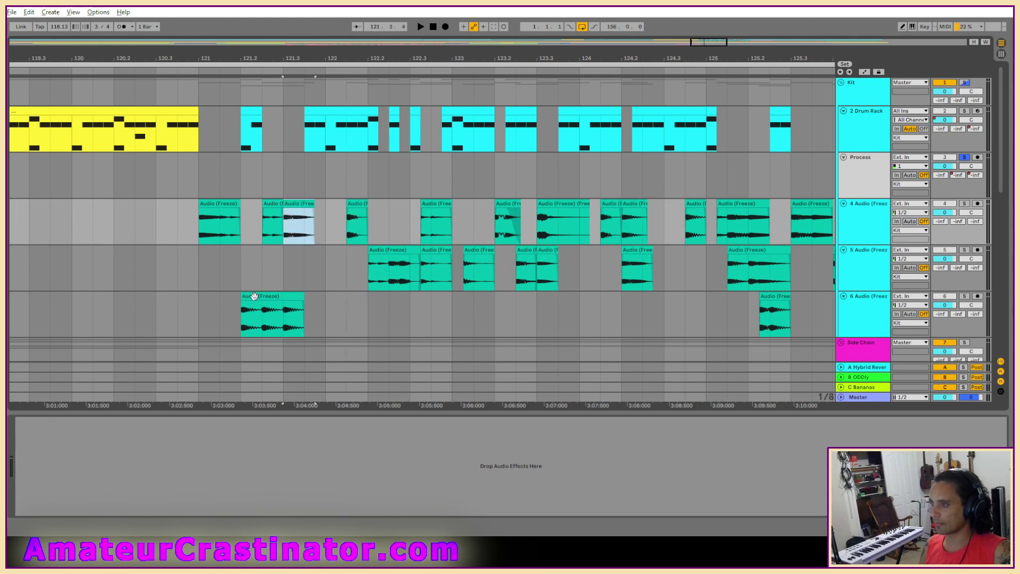
drag(254, 296, 254, 250)
Play the arrangement from 120.3 through the rearranged Kit clips to the end of the pink clip.
click(155, 274)
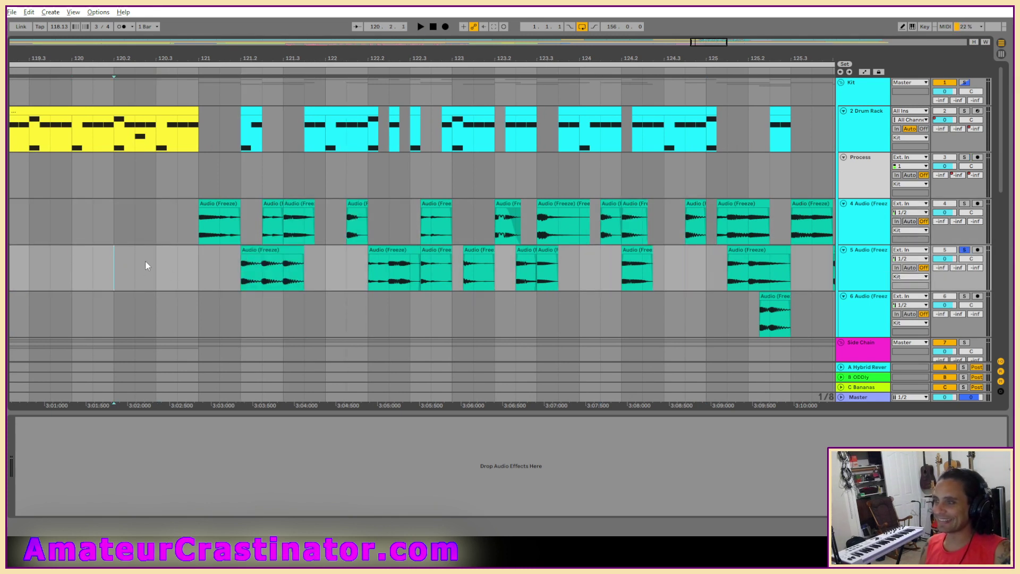
key(space)
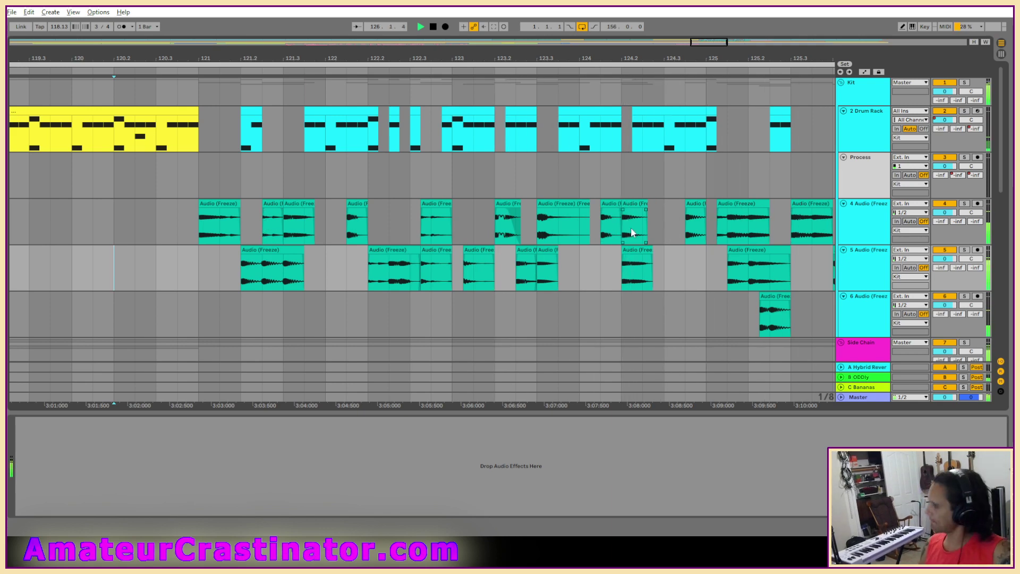
scroll(631, 230, down, 5)
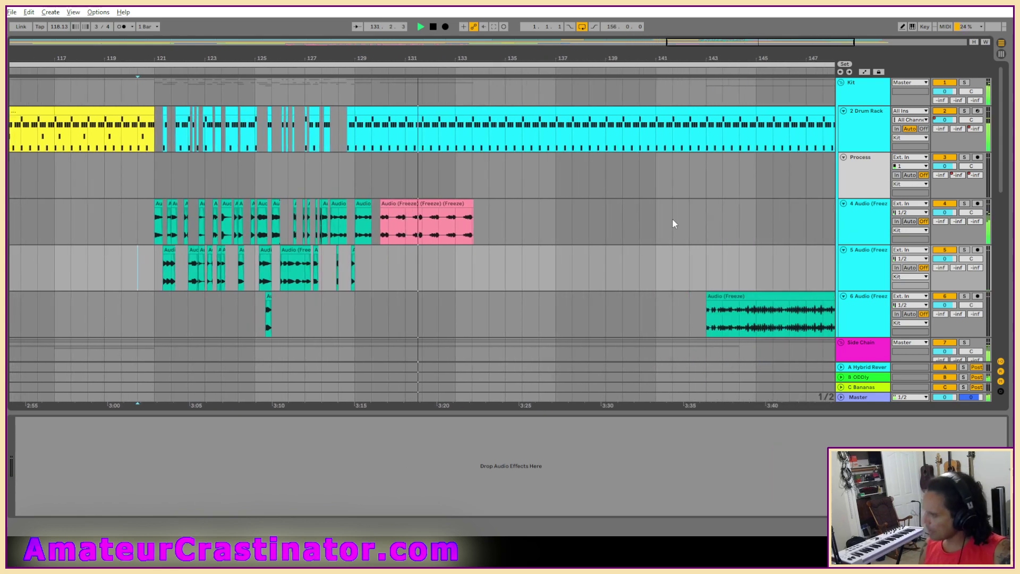
scroll(672, 217, down, 3)
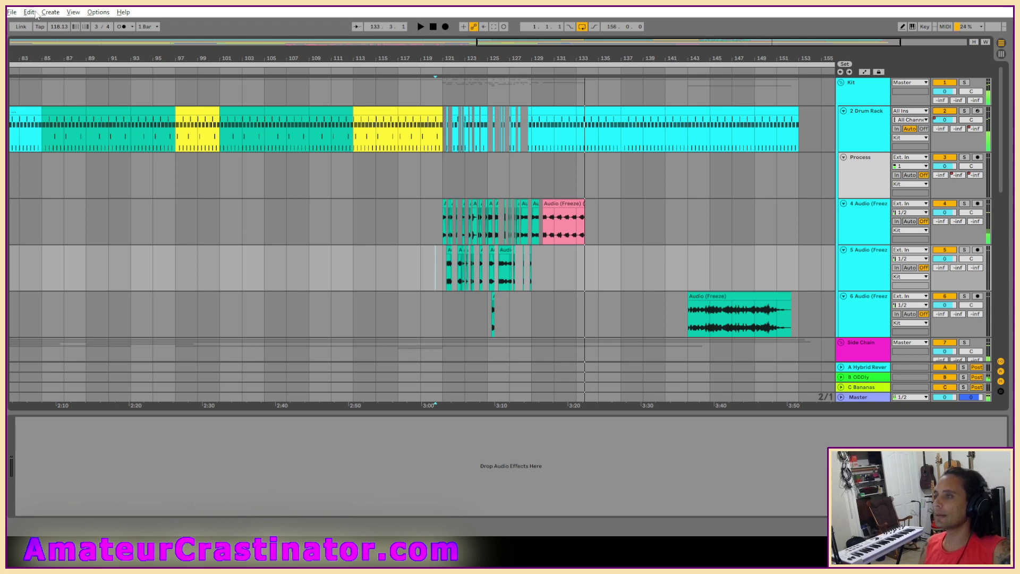
Open the Live set in the Bregg Project folder under Album - Web Single(s).
click(15, 12)
click(29, 33)
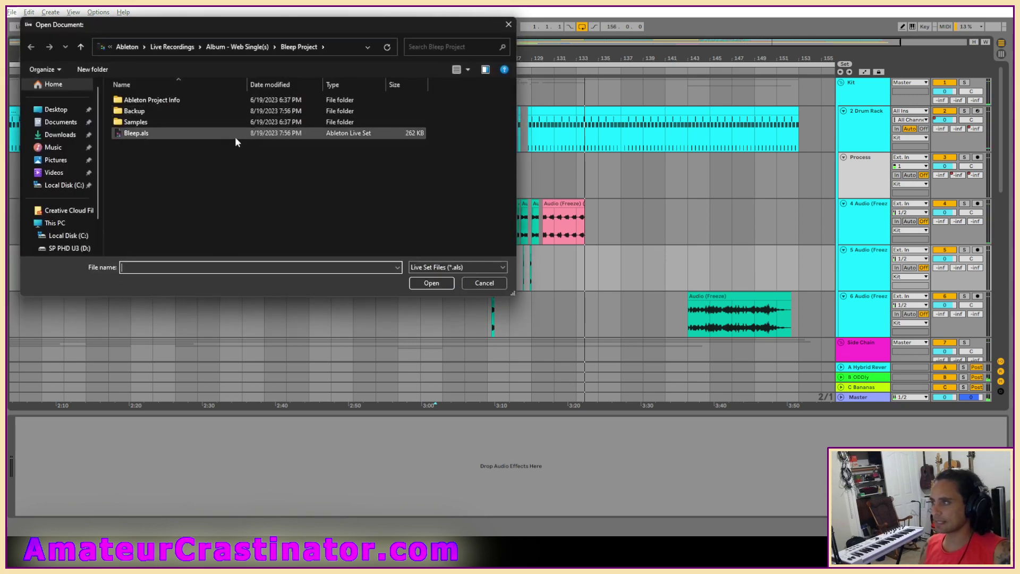
click(250, 50)
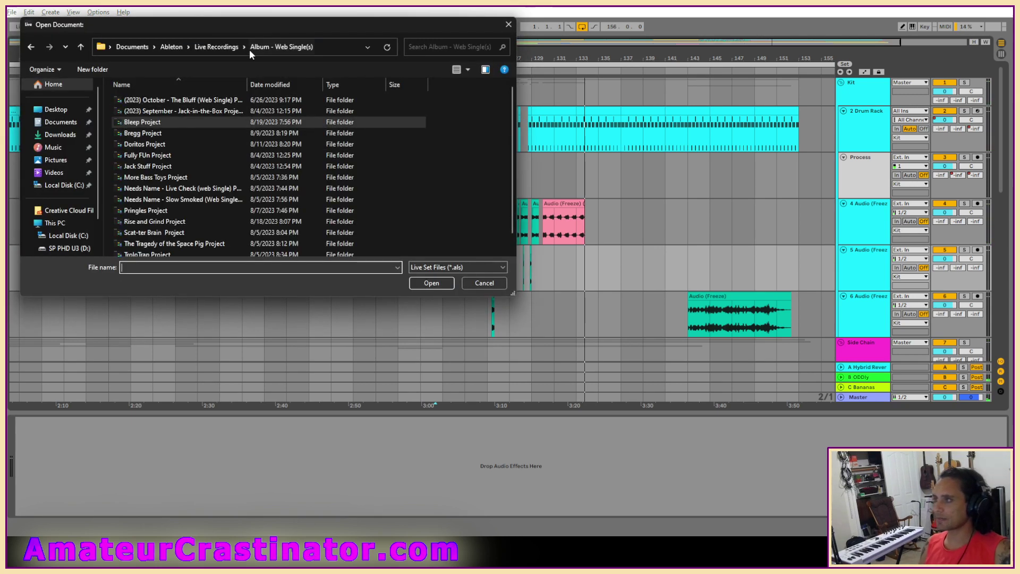
double_click(151, 134)
double_click(129, 133)
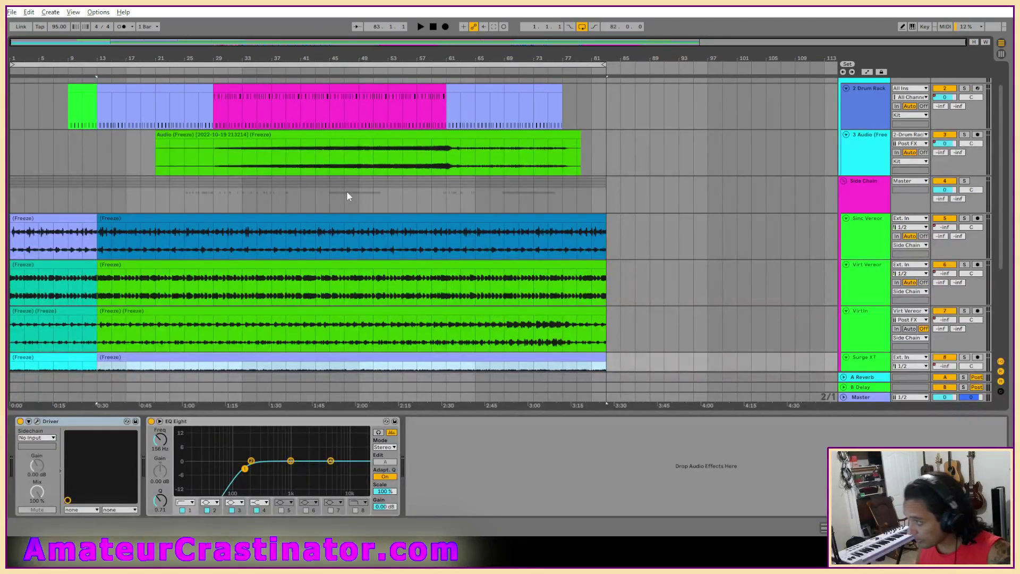
Play the newly opened set from the start and look over its tracks from Kit down to the chopped clips on 10 Audio.
scroll(349, 197, down, 4)
scroll(349, 220, down, 2)
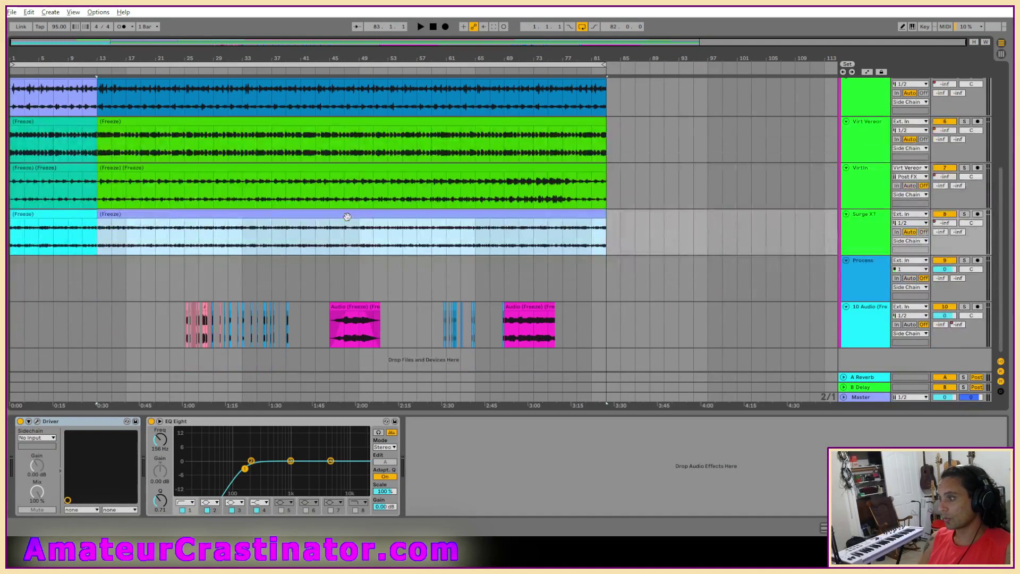
scroll(347, 217, up, 4)
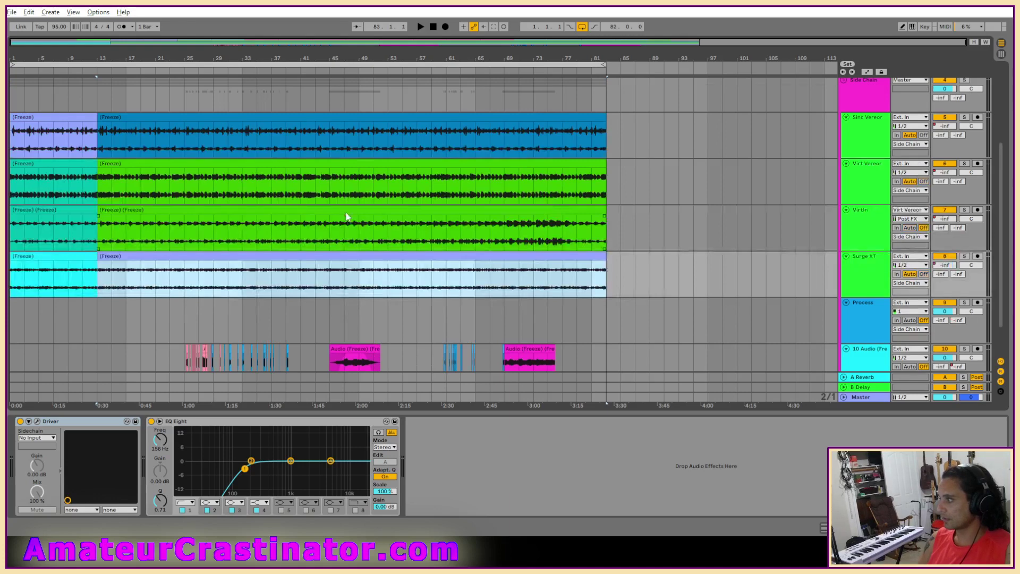
scroll(382, 137, up, 4)
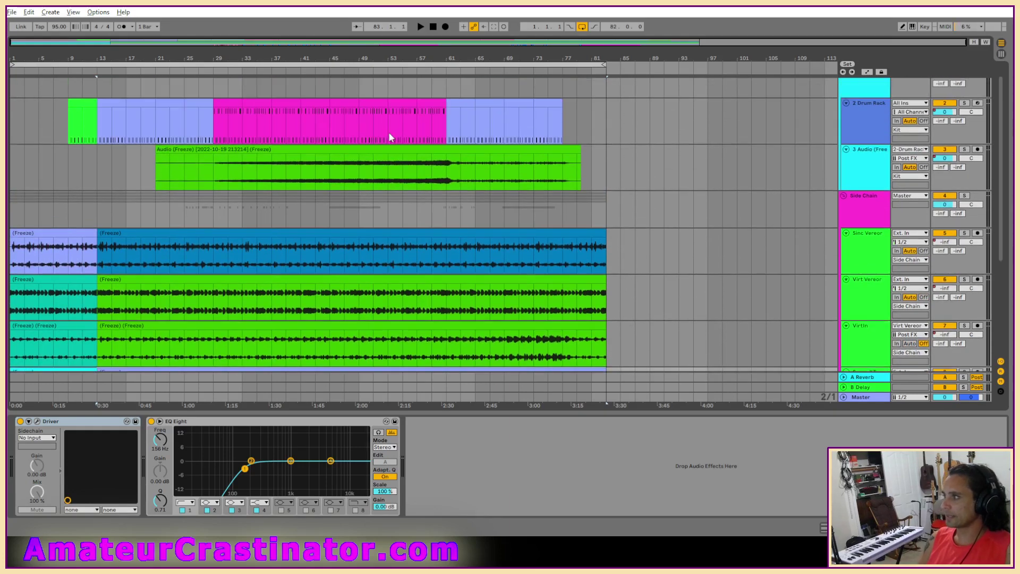
click(420, 27)
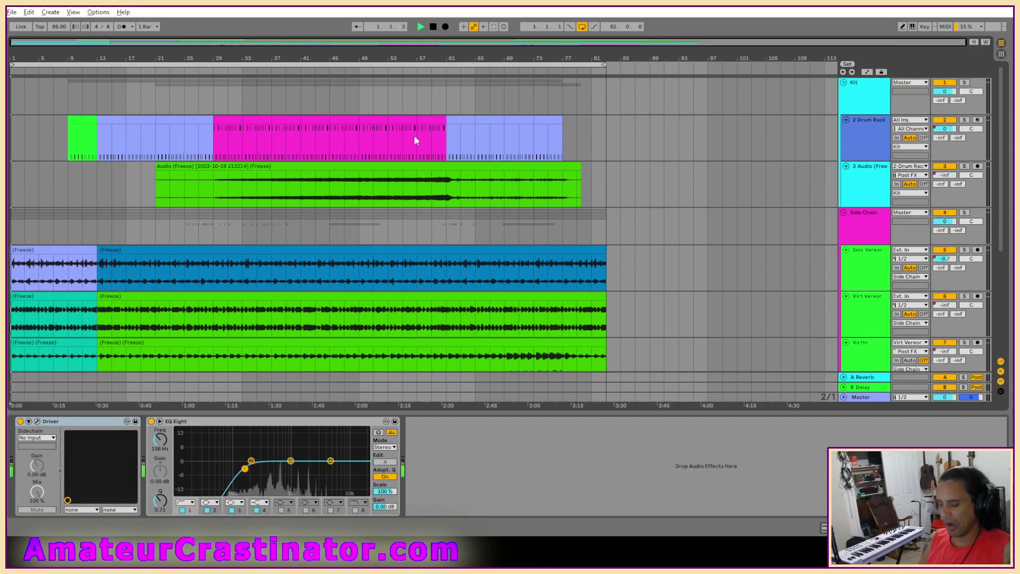
scroll(355, 210, down, 7)
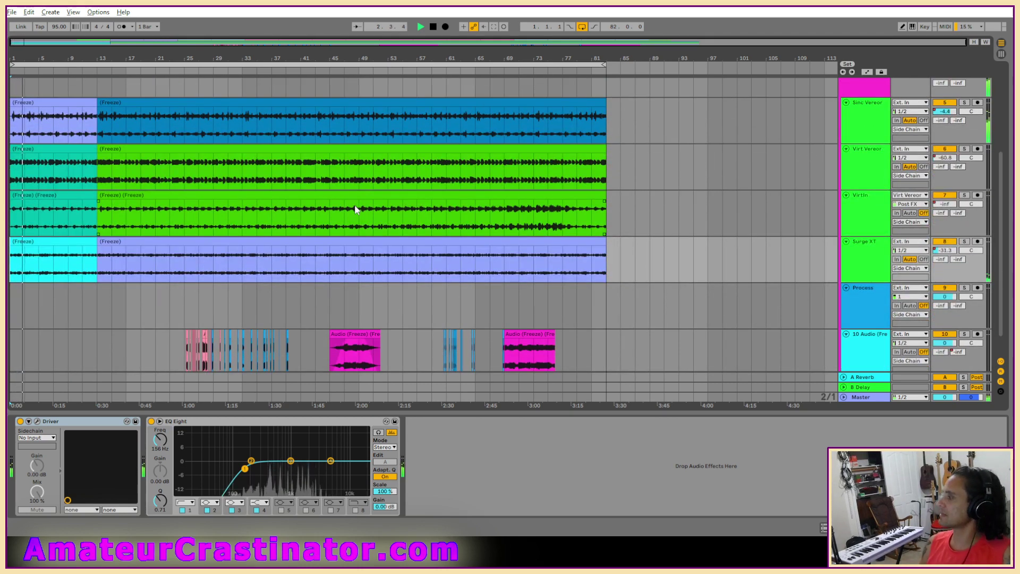
scroll(355, 209, up, 5)
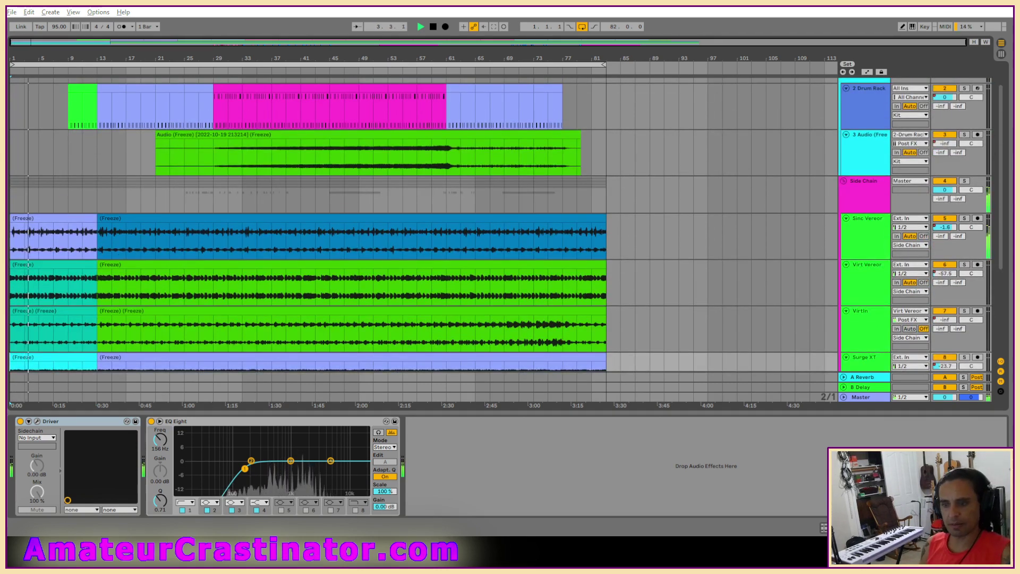
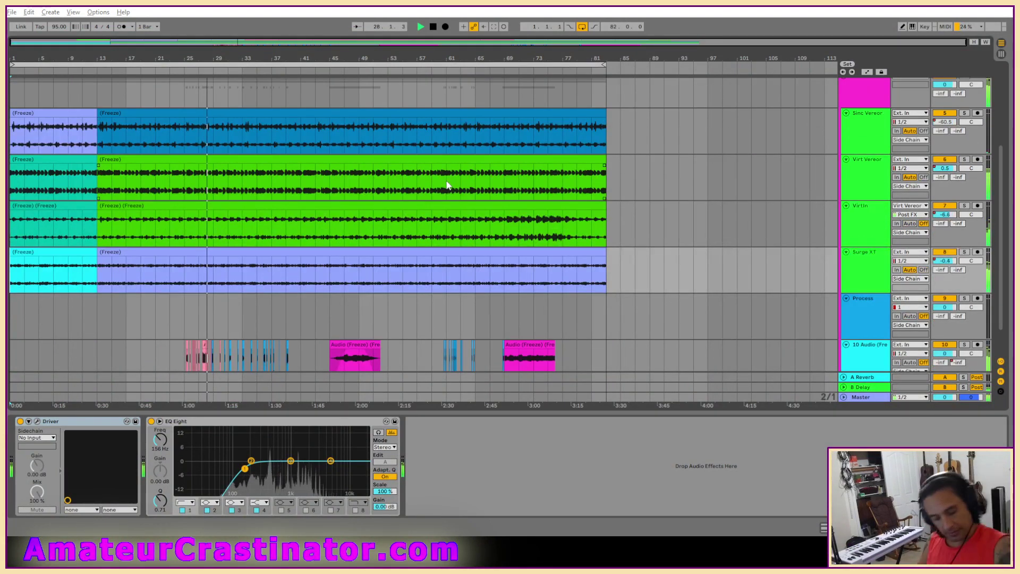
scroll(234, 302, down, 2)
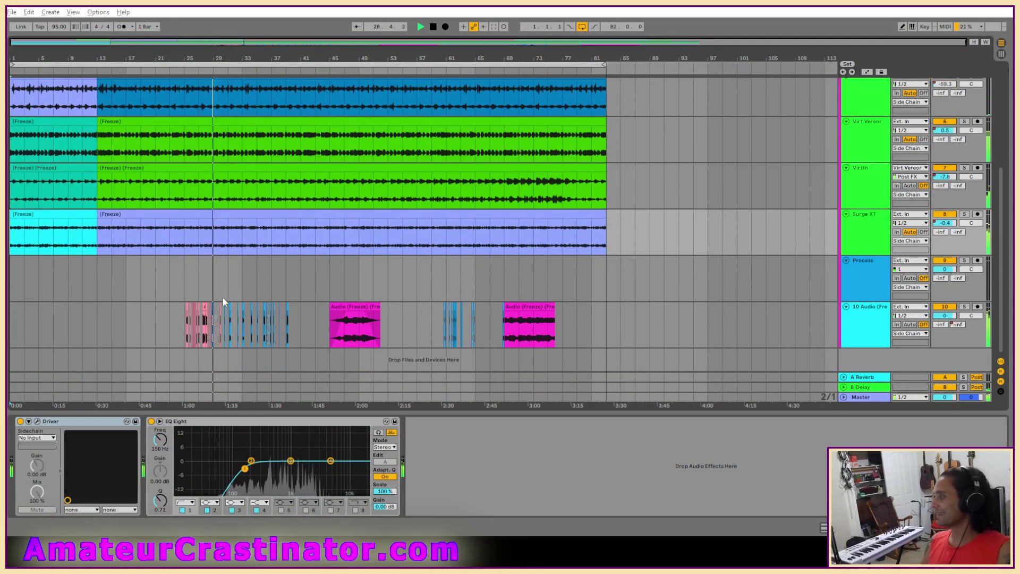
Play the chopped clips on 10 Audio from bar 25 and lower the 26.3.3 clip's gain to -9.61 dB.
ctrl+scroll(186, 305, up, 5)
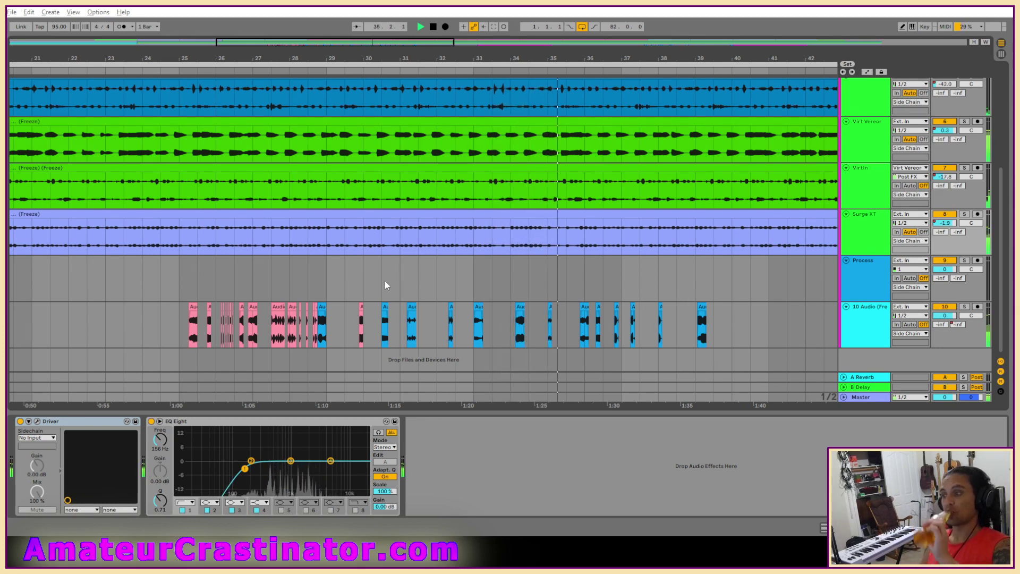
click(184, 278)
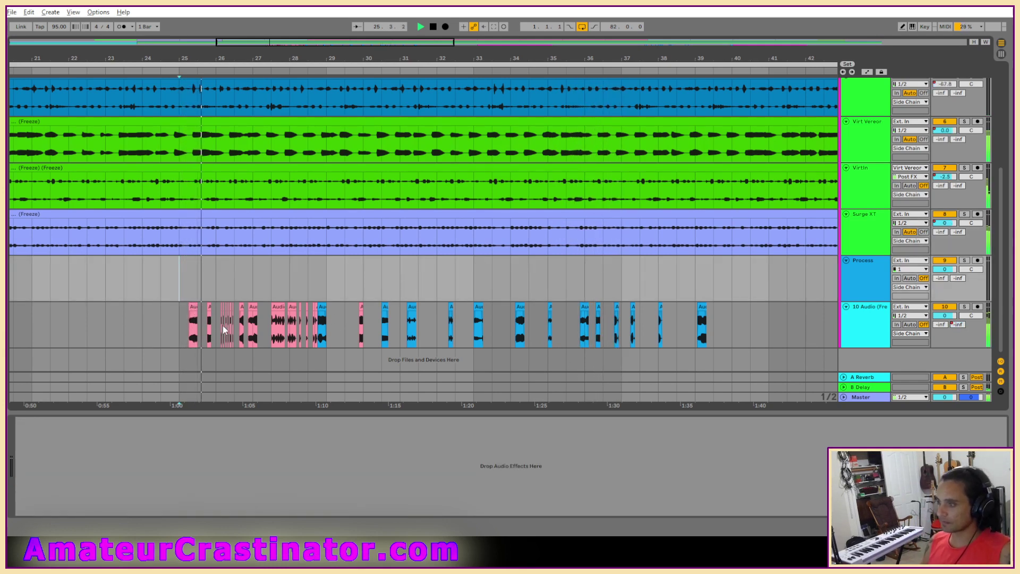
scroll(222, 325, up, 5)
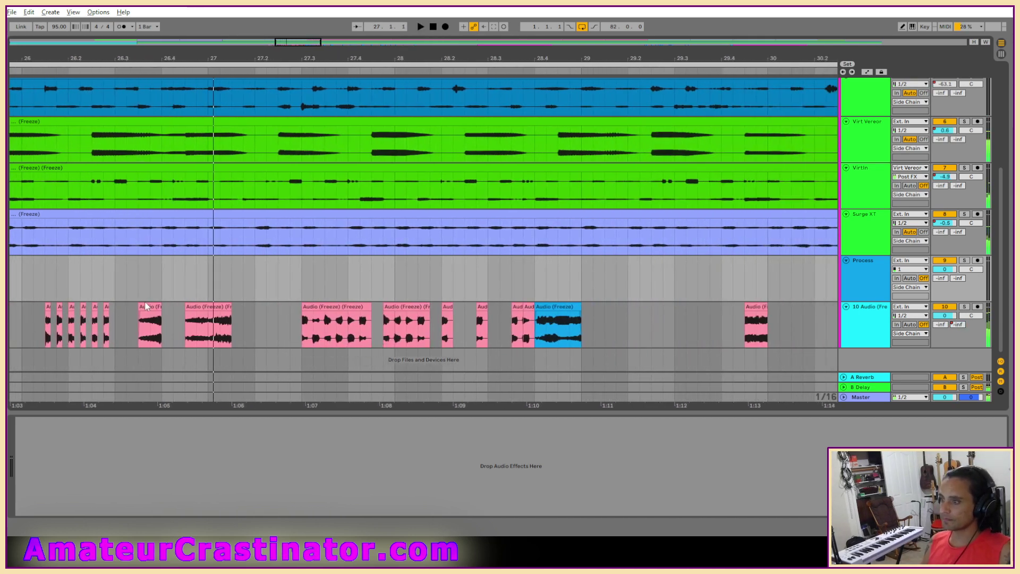
click(150, 307)
key(space)
double_click(146, 308)
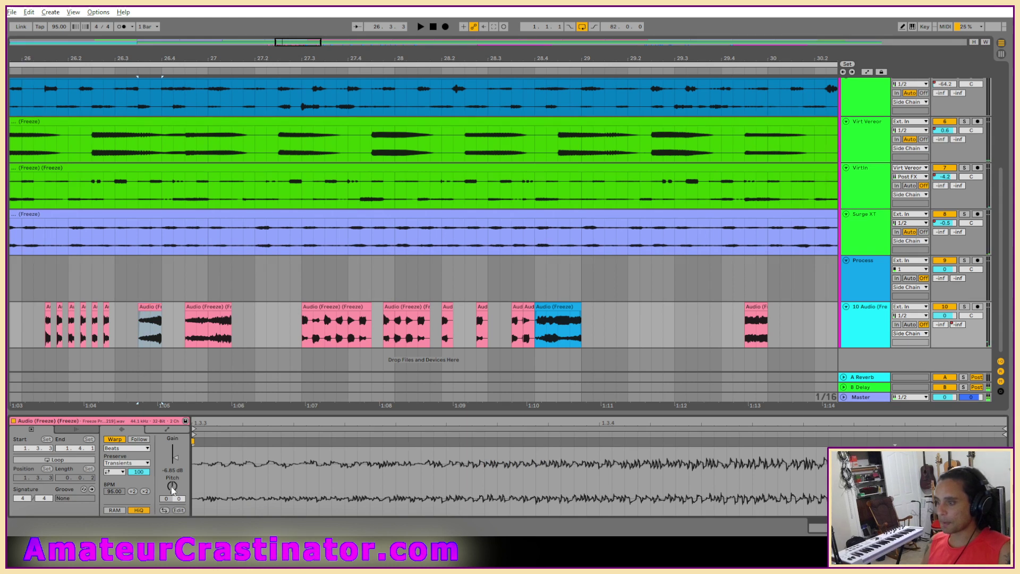
key(space)
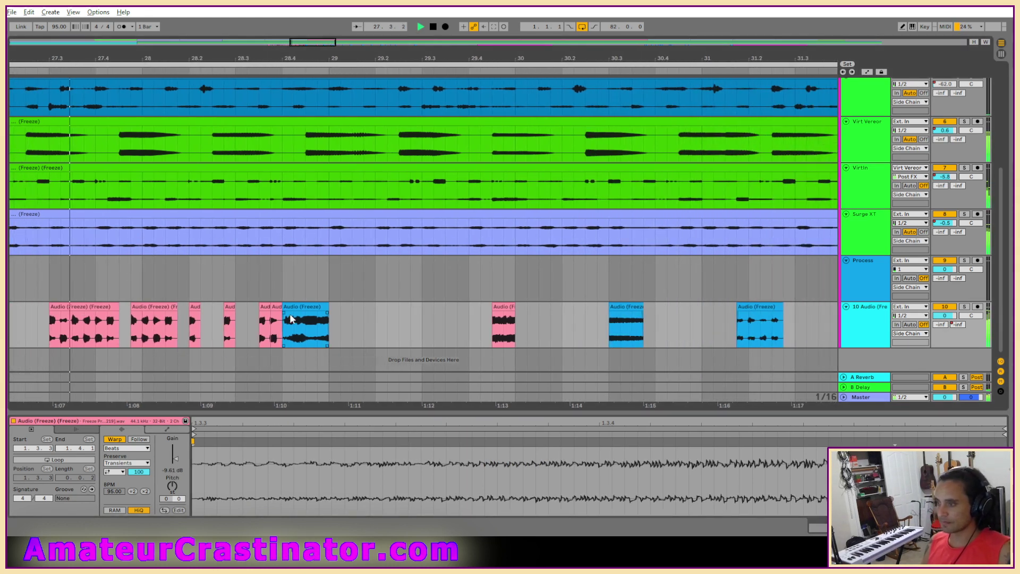
Move the blue clip at 28.4 from 10 Audio to the soloed Process track and add EQ Eight there.
drag(210, 306, 213, 266)
click(267, 290)
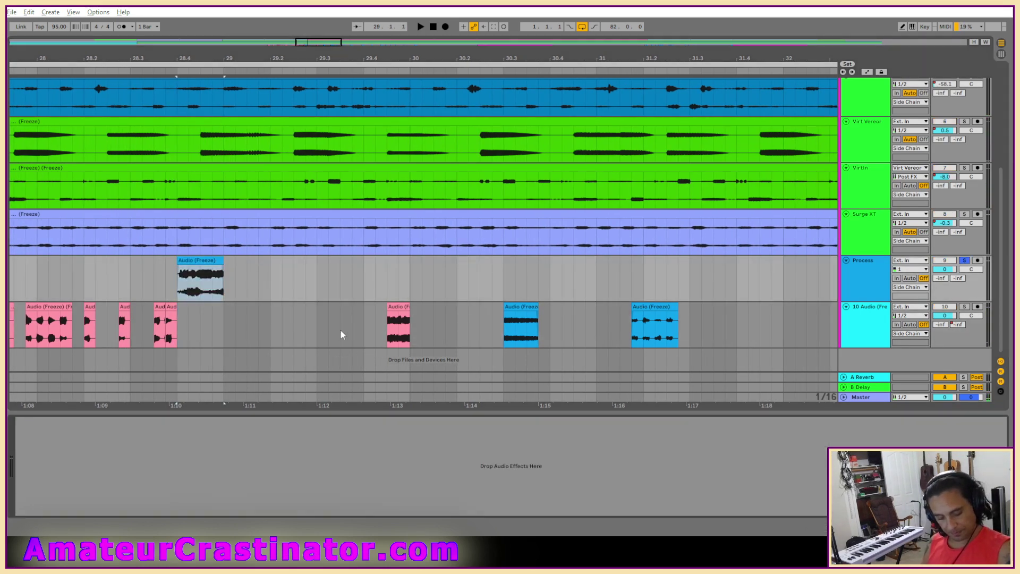
key(space)
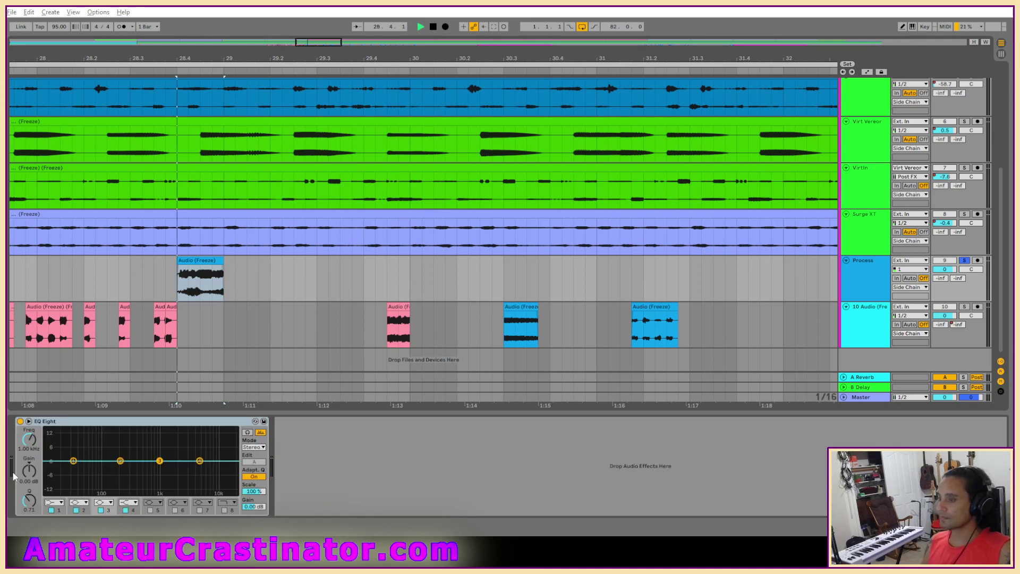
key(space)
Make band 1 of the Process track's EQ Eight a low cut at about 66 Hz while auditioning the clip.
click(56, 504)
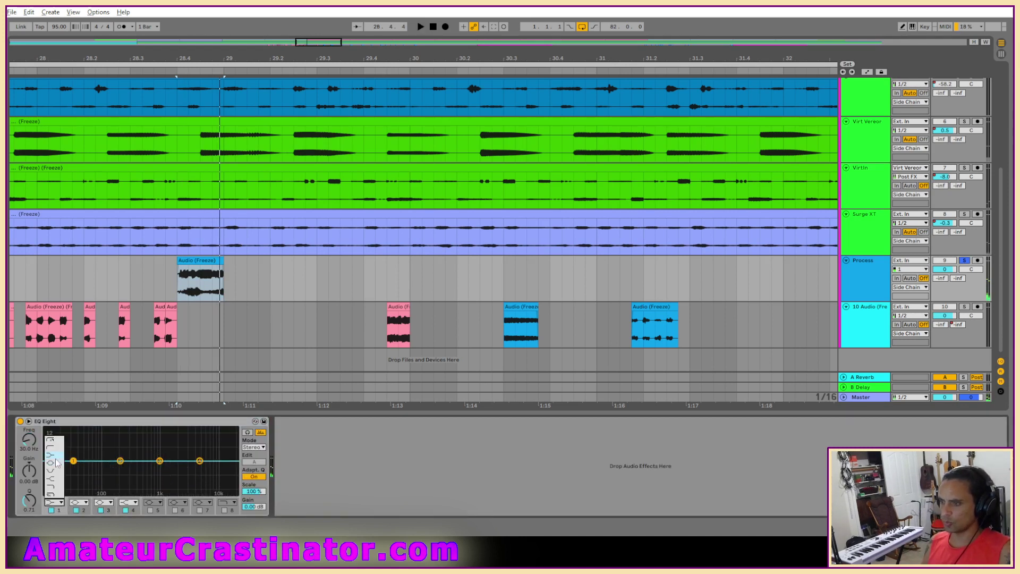
click(54, 451)
key(space)
drag(73, 467, 93, 469)
key(space)
key(space)
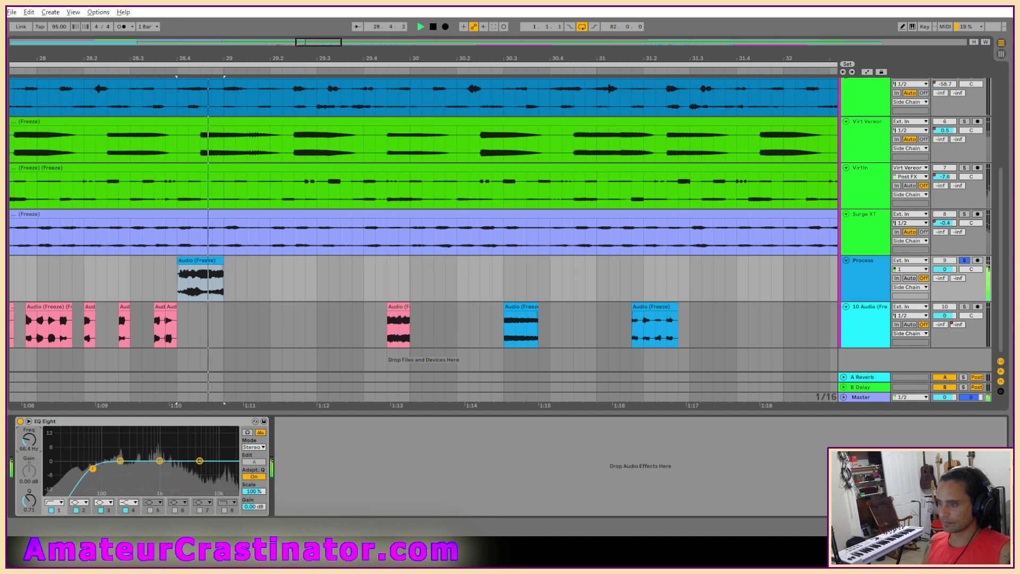
Cut EQ Eight's band 3 by 3.64 dB at 1.44 kHz and adjust its Q while replaying the clip.
key(space)
key(space)
key(space)
drag(160, 461, 169, 467)
key(space)
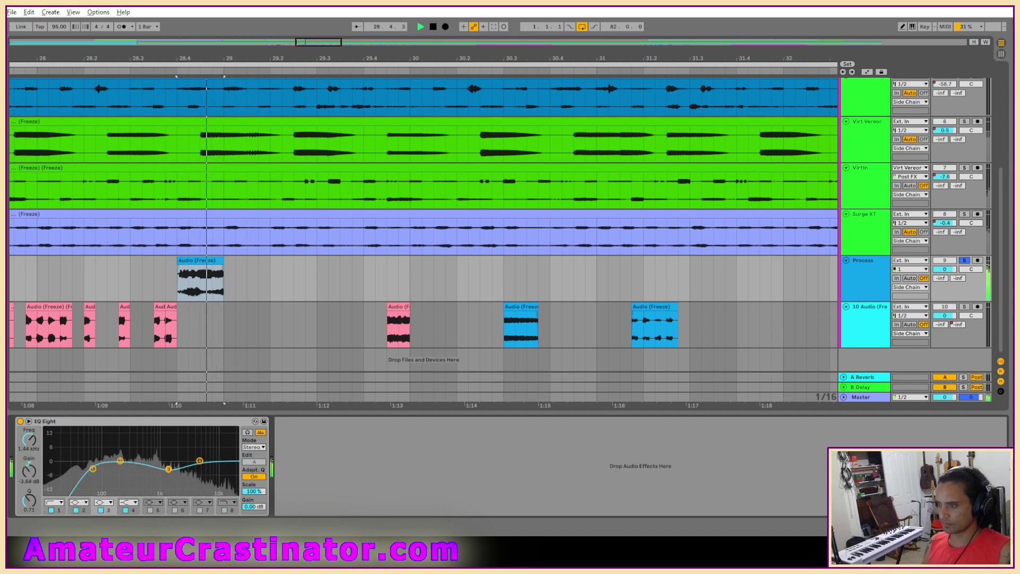
key(space)
key(space)
drag(30, 500, 29, 482)
Lower EQ Eight's band 4 by 2.11 dB at 10.0 kHz and set the output gain to -4.12 dB.
mouse_move(200, 461)
mouse_down()
mouse_move(222, 472)
mouse_move(216, 466)
mouse_up()
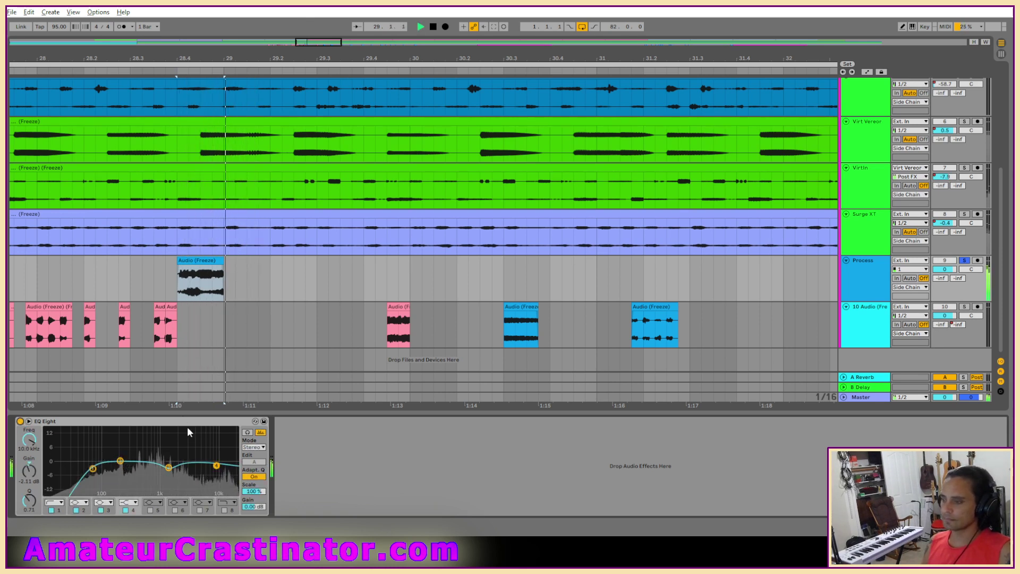
key(space)
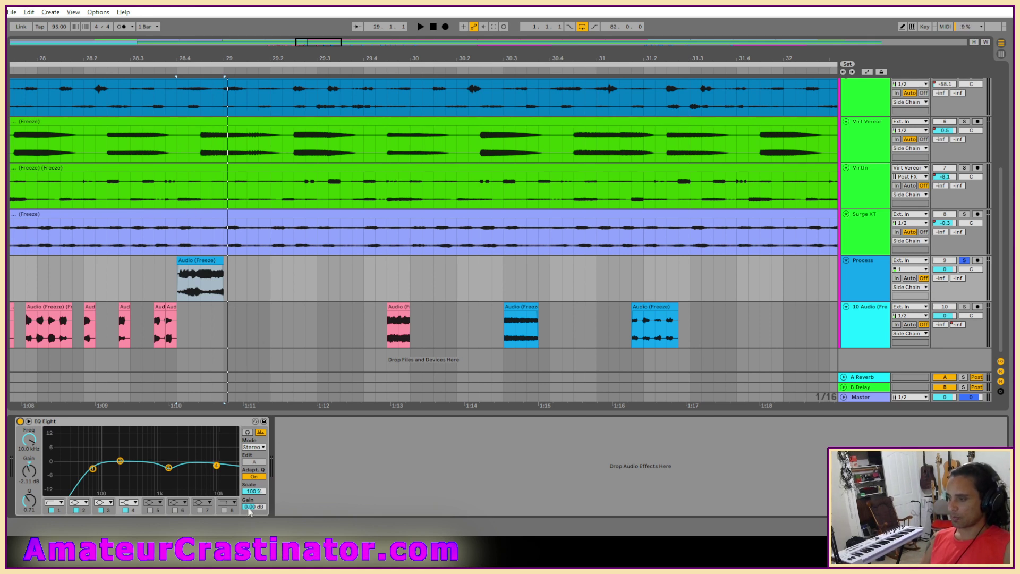
key(space)
mouse_move(250, 511)
mouse_down()
mouse_move(250, 526)
mouse_move(254, 505)
mouse_up()
key(space)
key(space)
key(space)
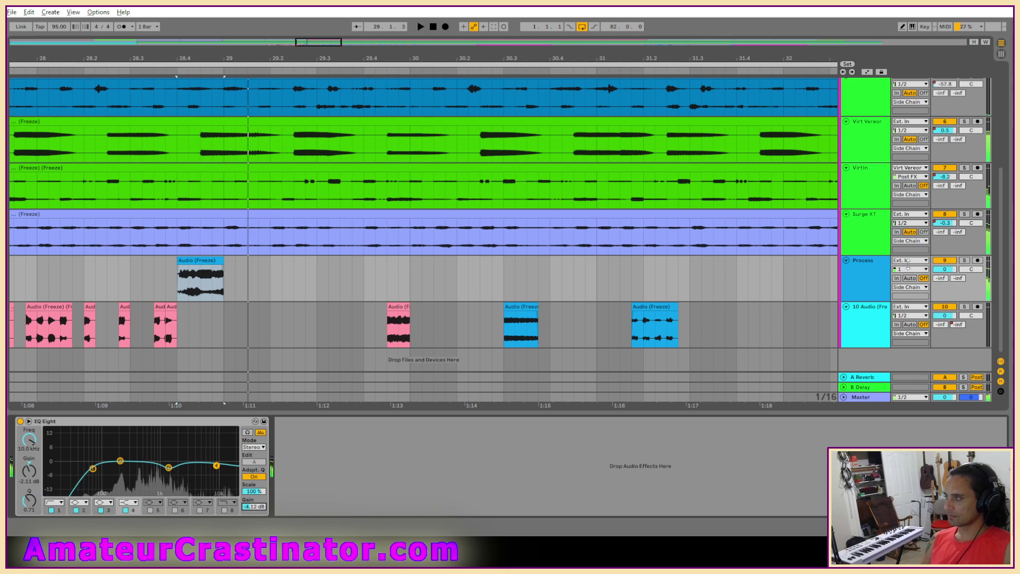
Freeze and flatten the Process track to render the EQ into the 28.4 clip.
right_click(876, 282)
click(898, 350)
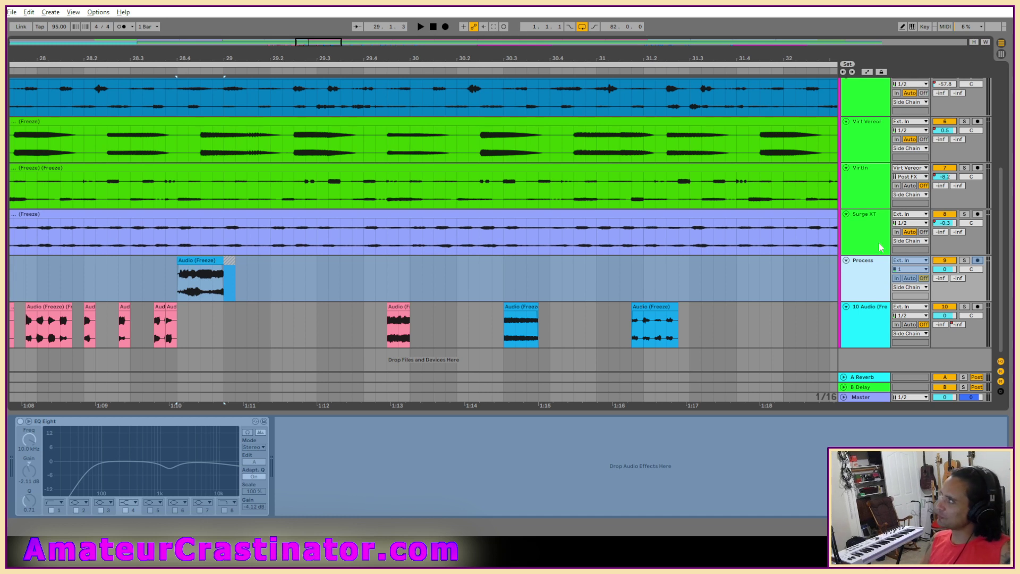
right_click(862, 284)
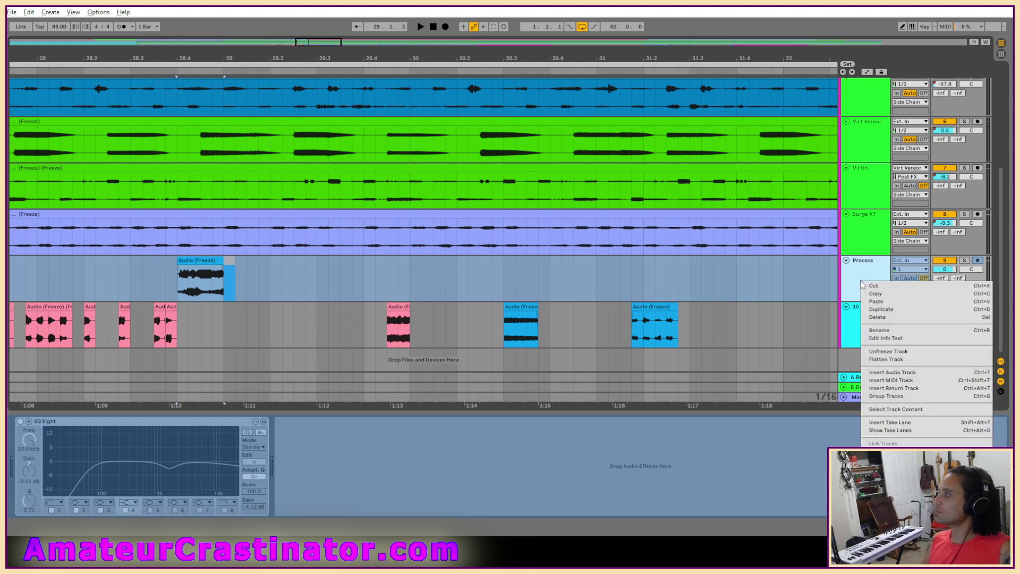
click(878, 360)
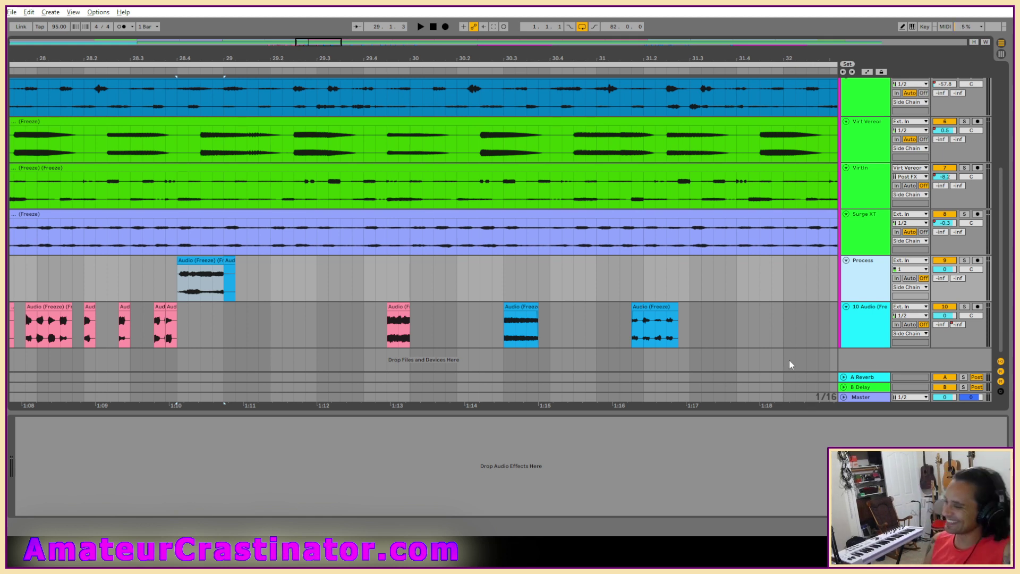
right_click(859, 283)
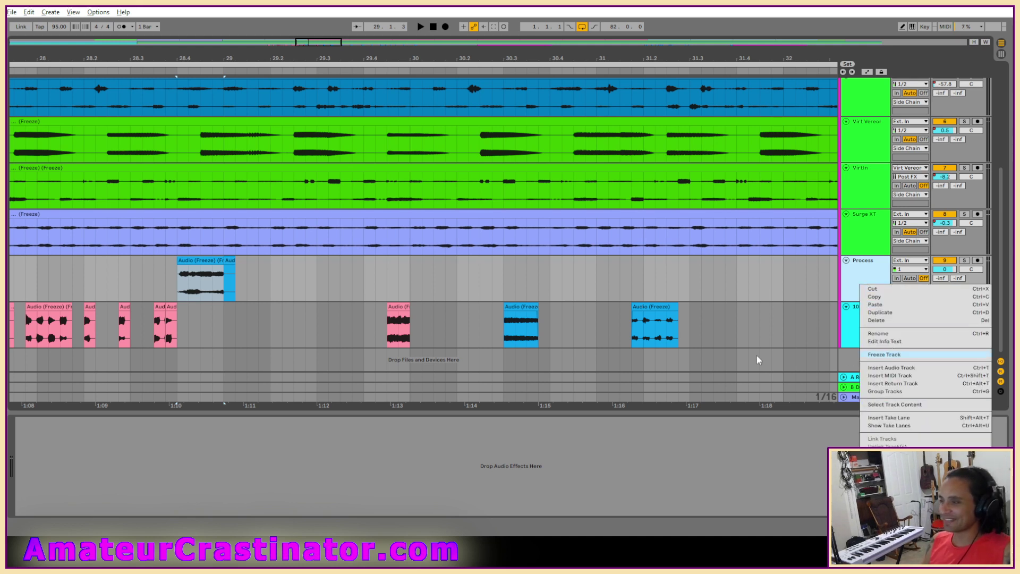
right_click(201, 263)
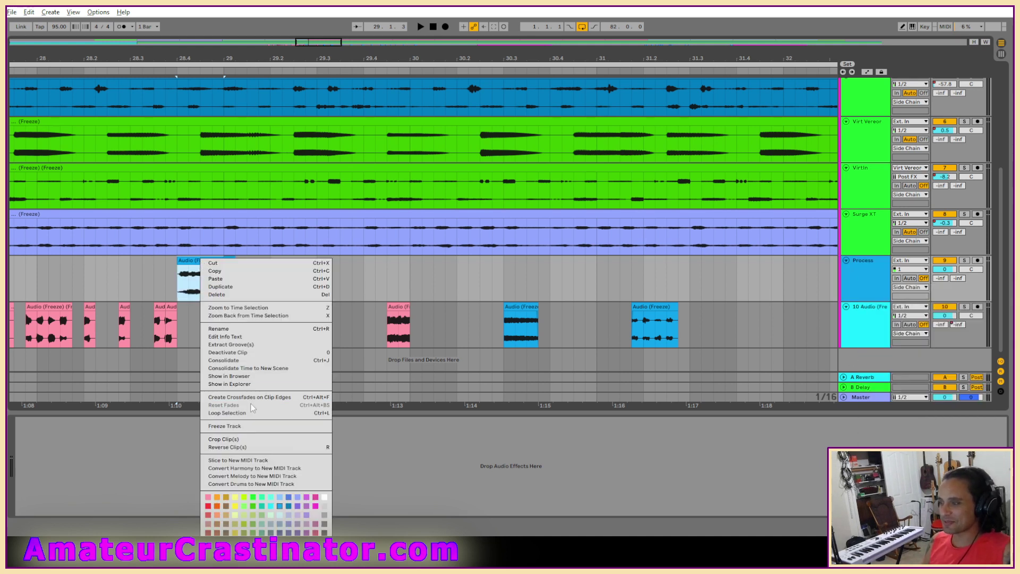
click(222, 426)
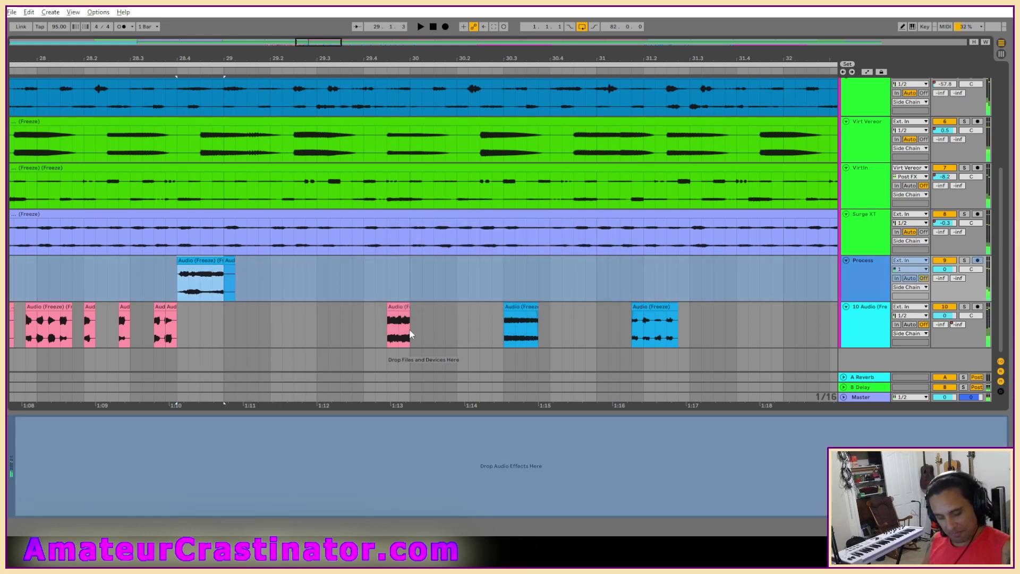
Return the flattened 28.4 clip to 10 Audio, coloured pink, and delete its leftover tail from Process.
click(200, 276)
right_click(205, 262)
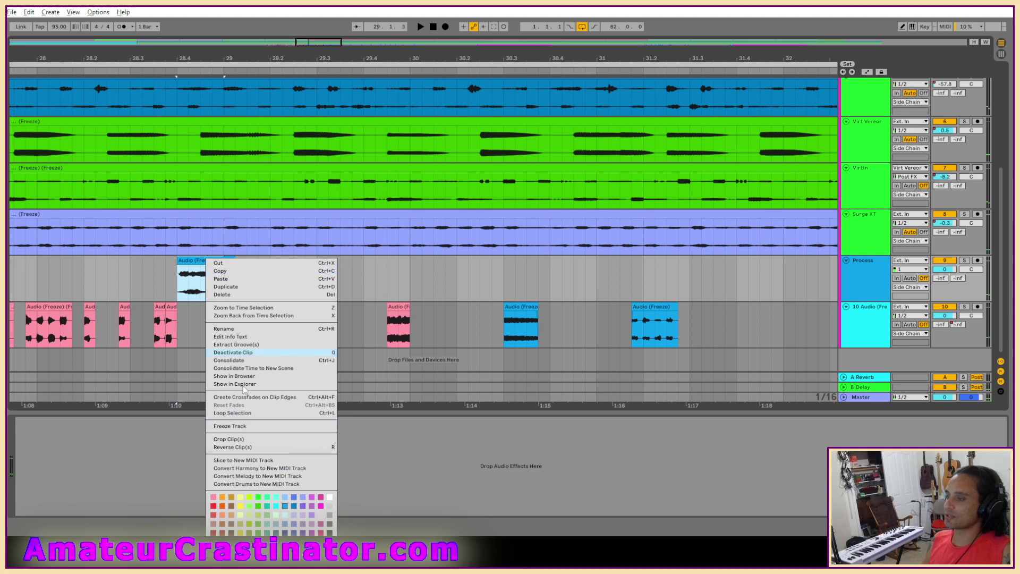
click(217, 503)
drag(195, 271, 282, 286)
key(Delete)
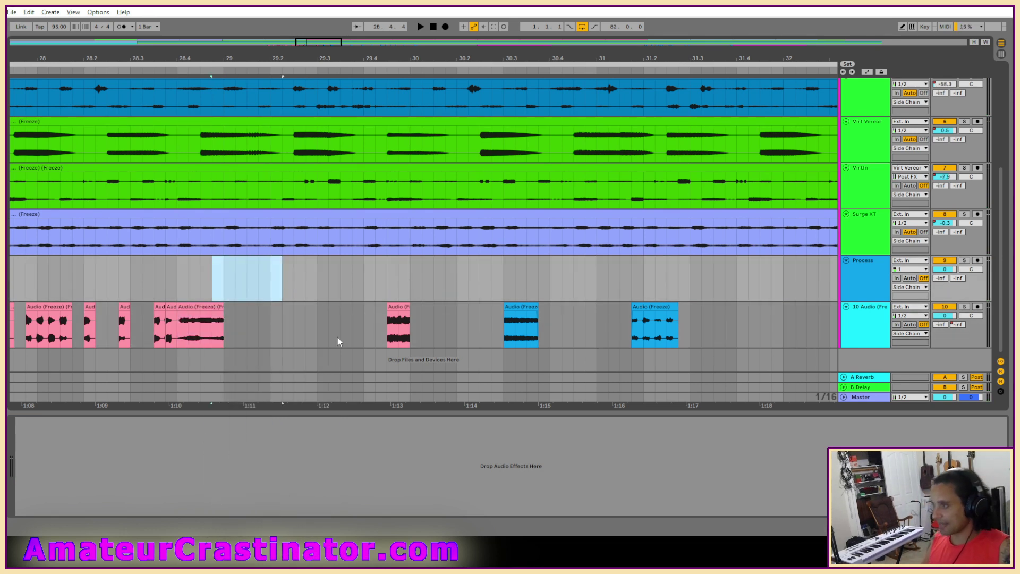
Lower the gain of the pink clip at 29.4.3 on 10 Audio to -6.11 dB and play it back.
scroll(395, 331, right, 1)
click(335, 307)
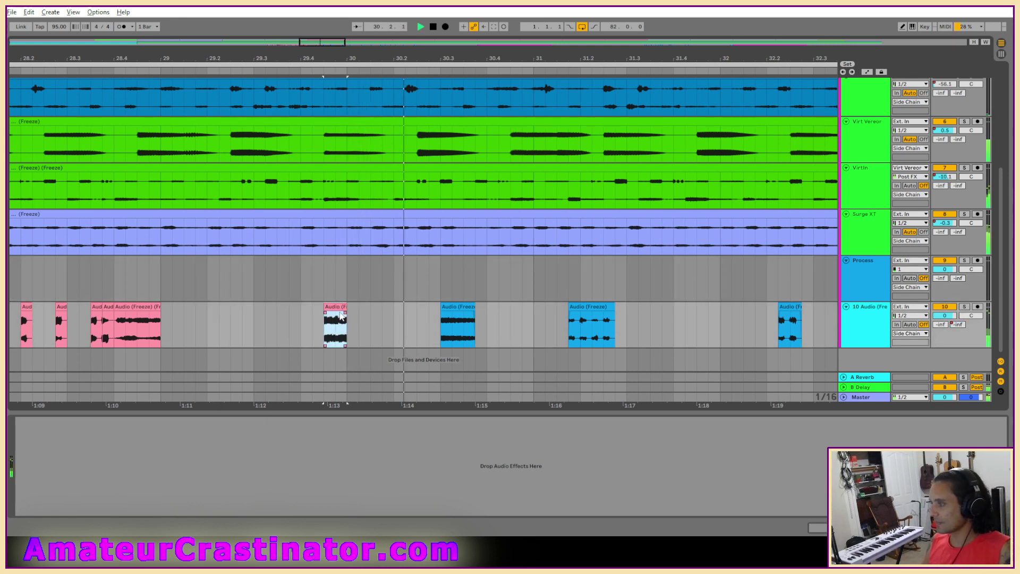
double_click(337, 308)
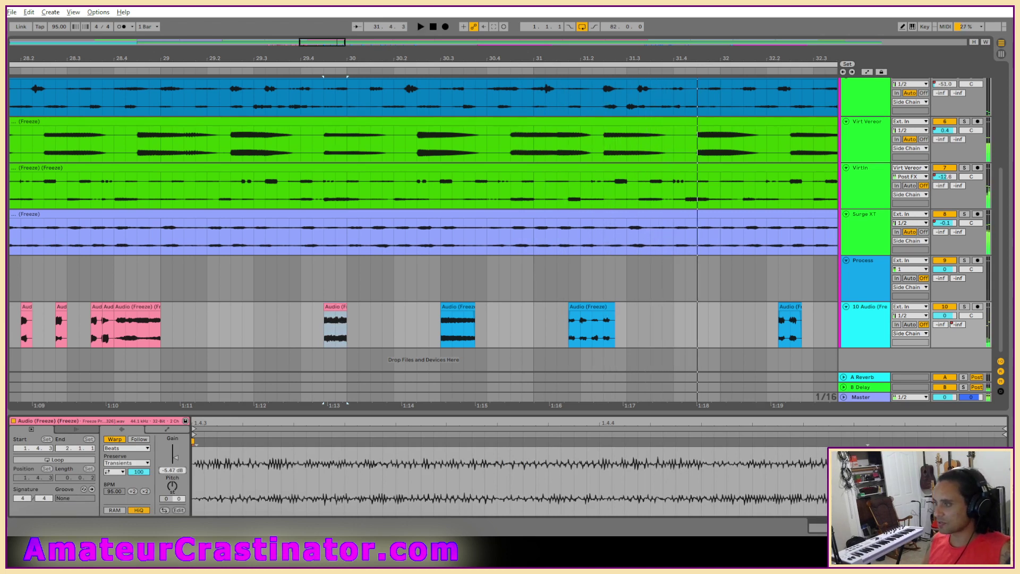
mouse_move(172, 449)
mouse_down()
mouse_move(158, 469)
mouse_move(173, 469)
mouse_up()
key(space)
key(space)
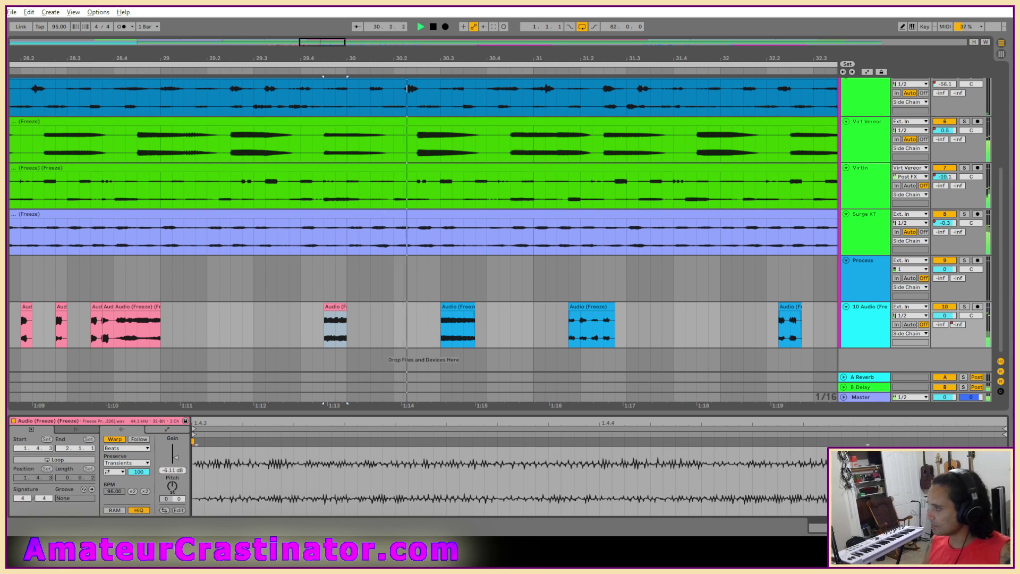
Play on through the blue clips and the pink fading clip at bar 45, reviewing 10 Audio and the tracks above.
key(shift+Tab)
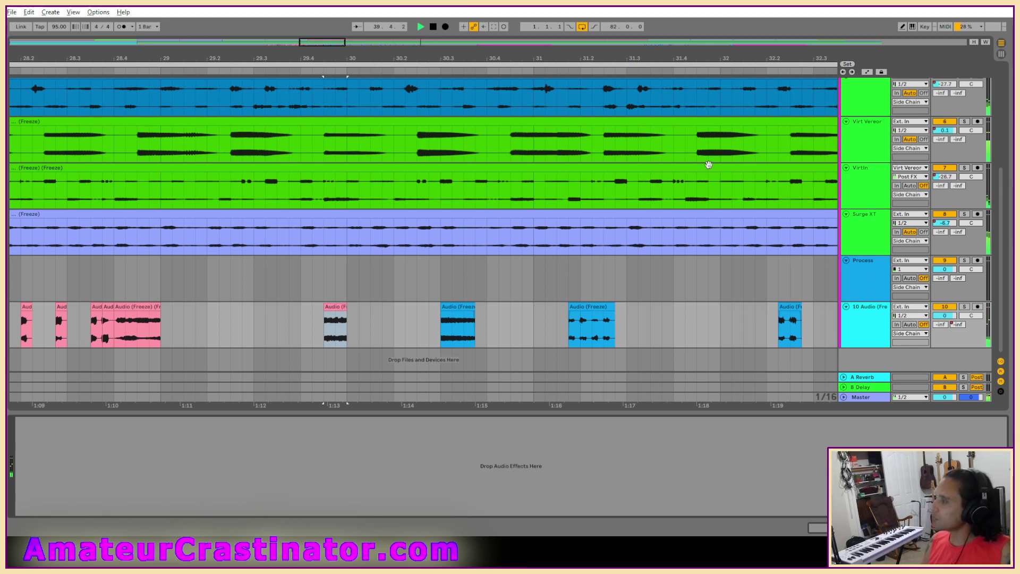
double_click(331, 42)
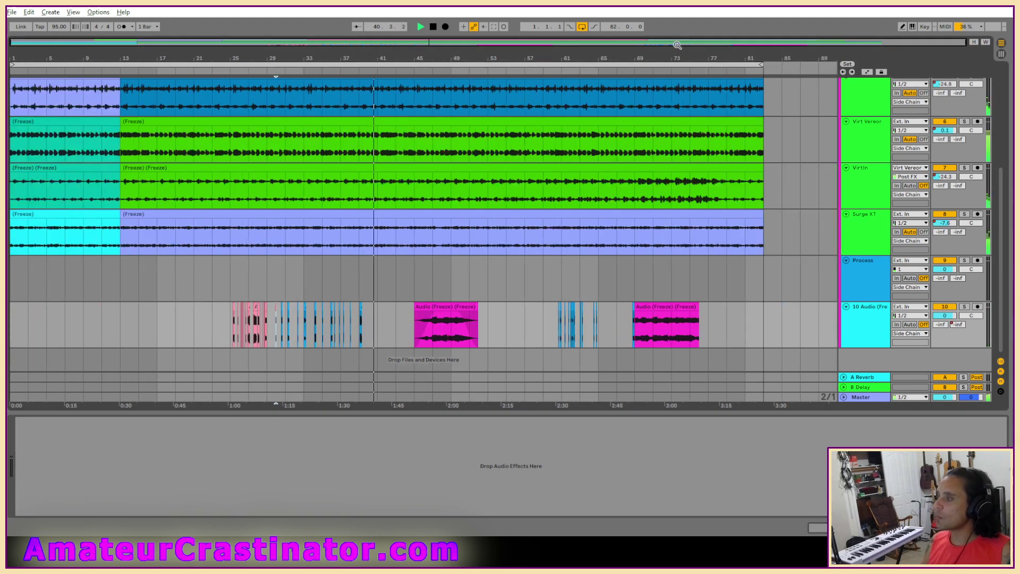
scroll(361, 327, up, 5)
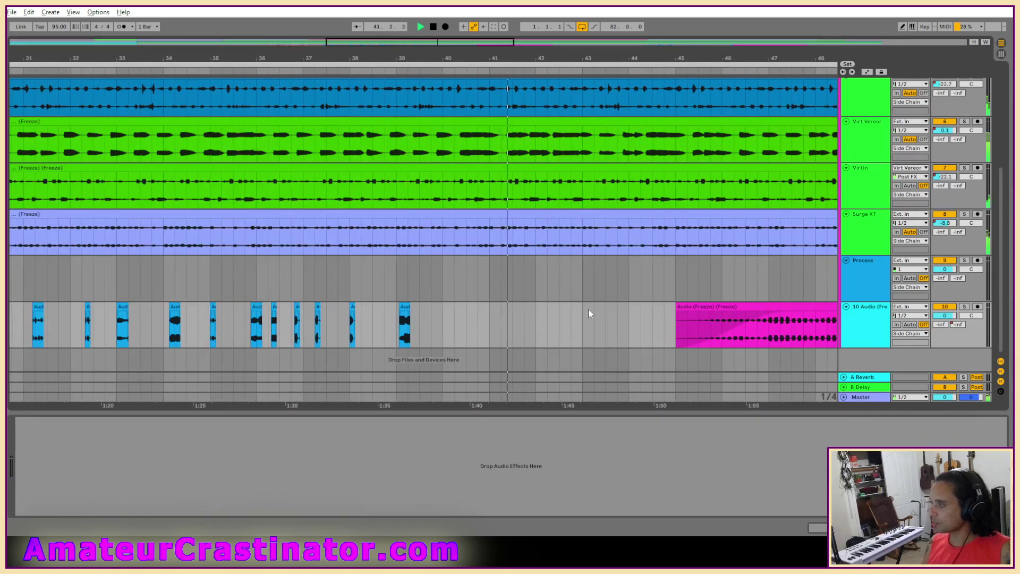
scroll(630, 306, right, 4)
scroll(633, 311, right, 4)
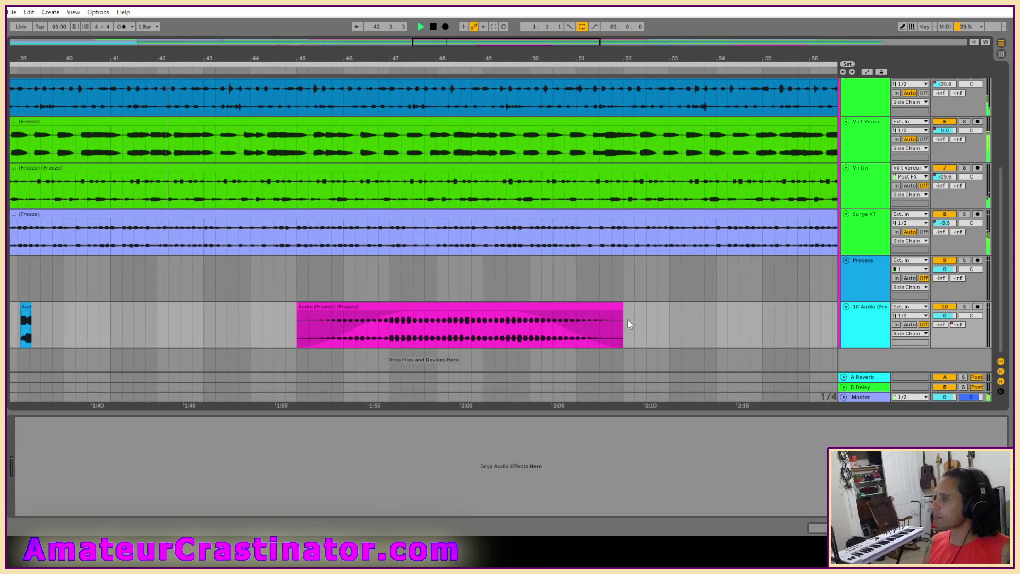
mouse_move(463, 340)
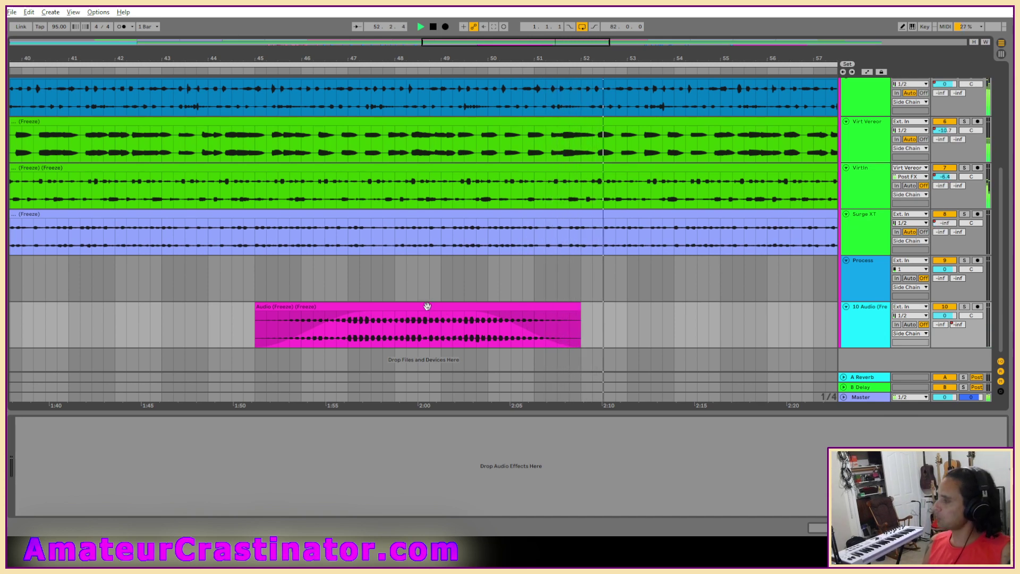
scroll(523, 307, down, 4)
scroll(521, 307, down, 4)
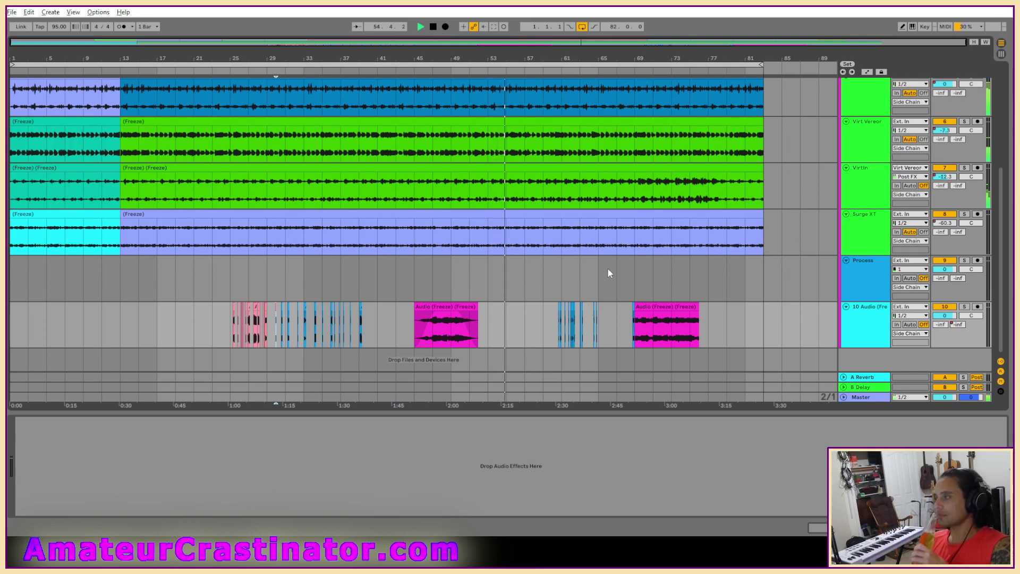
scroll(611, 269, up, 4)
scroll(671, 240, up, 1)
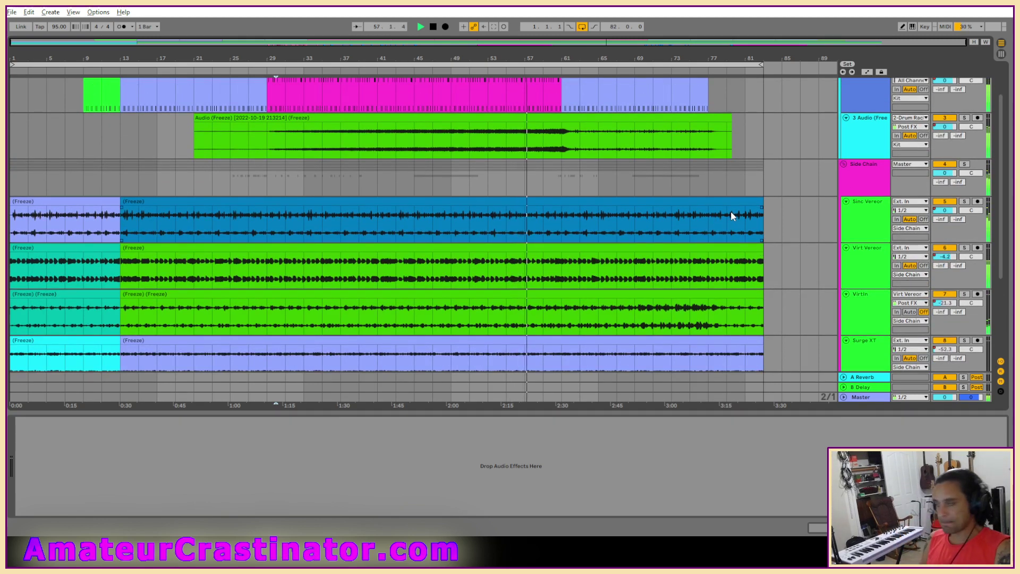
Audition Sinc Vereor and Virt Vereor in solo, and place a Glitch2 plug-in before EQ Eight on Virt Vereor.
click(870, 217)
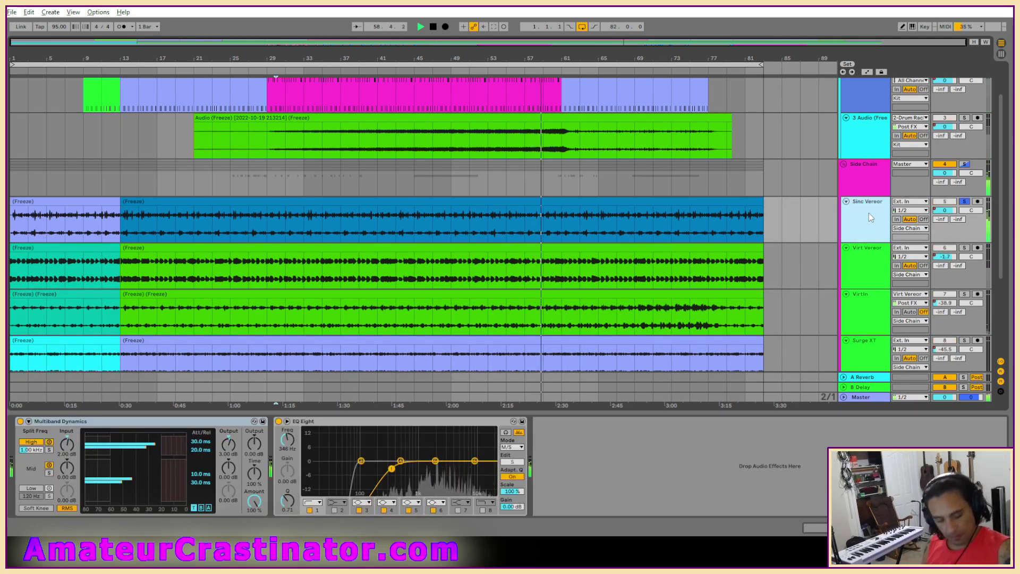
click(864, 273)
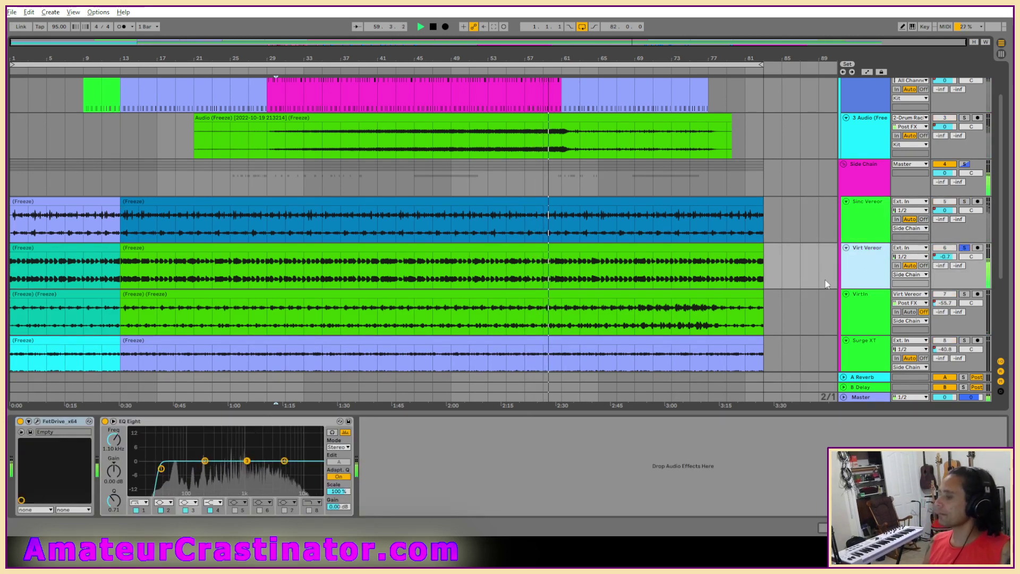
key(s)
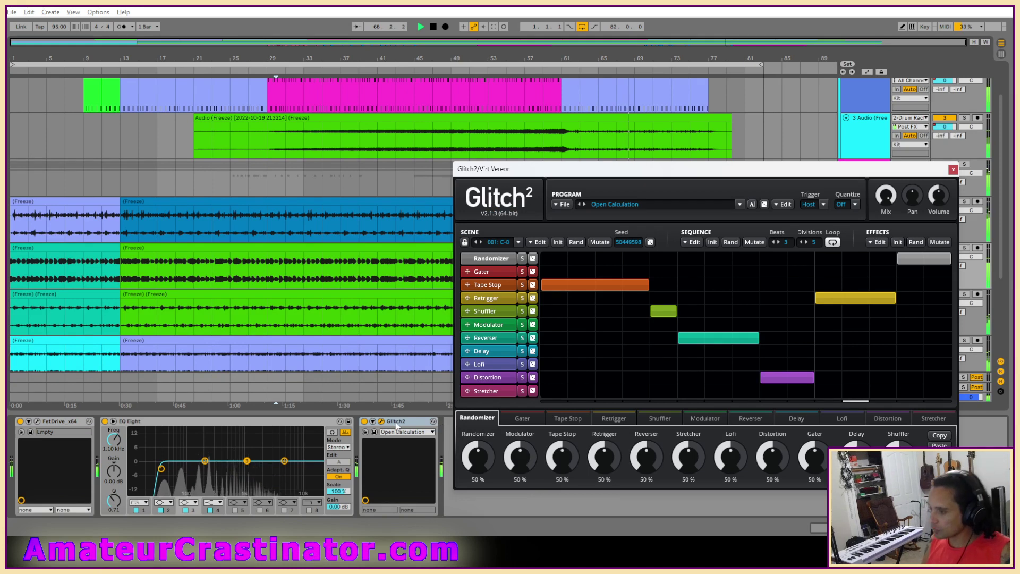
mouse_move(404, 421)
mouse_down()
mouse_move(278, 410)
mouse_move(129, 441)
mouse_up()
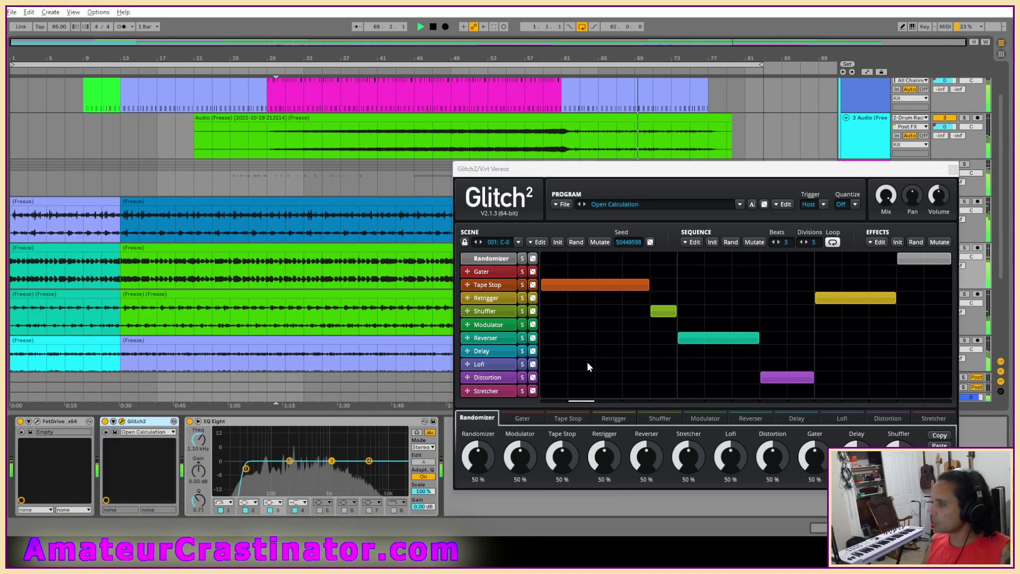
Replace the Glitch2 sequence with one Shuffler block spanning 8 beats at 2 divisions, with a Max Time of 1/8th.
click(779, 243)
right_click(684, 258)
right_click(659, 297)
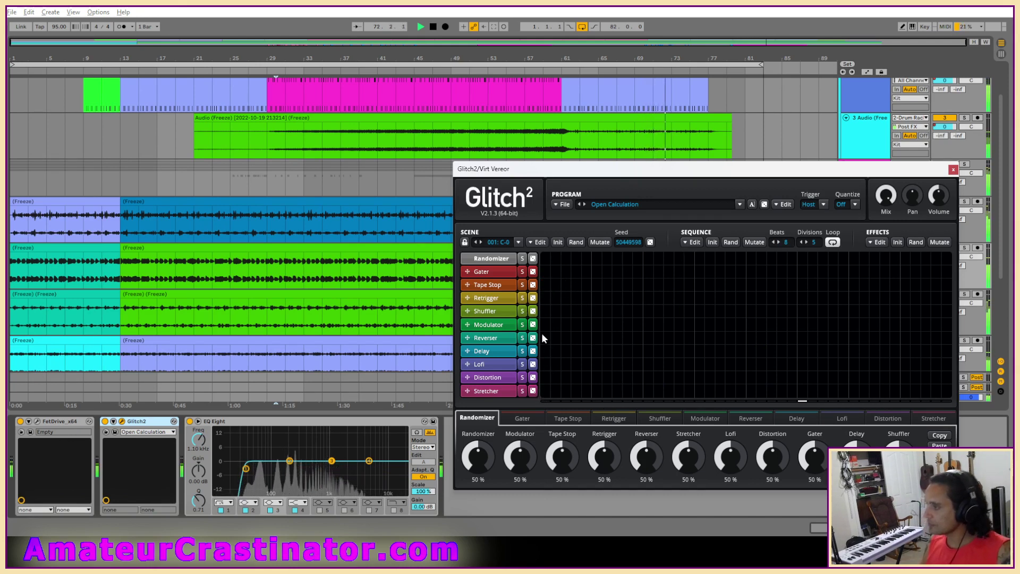
mouse_move(544, 311)
mouse_down()
mouse_move(921, 310)
mouse_move(939, 270)
mouse_up()
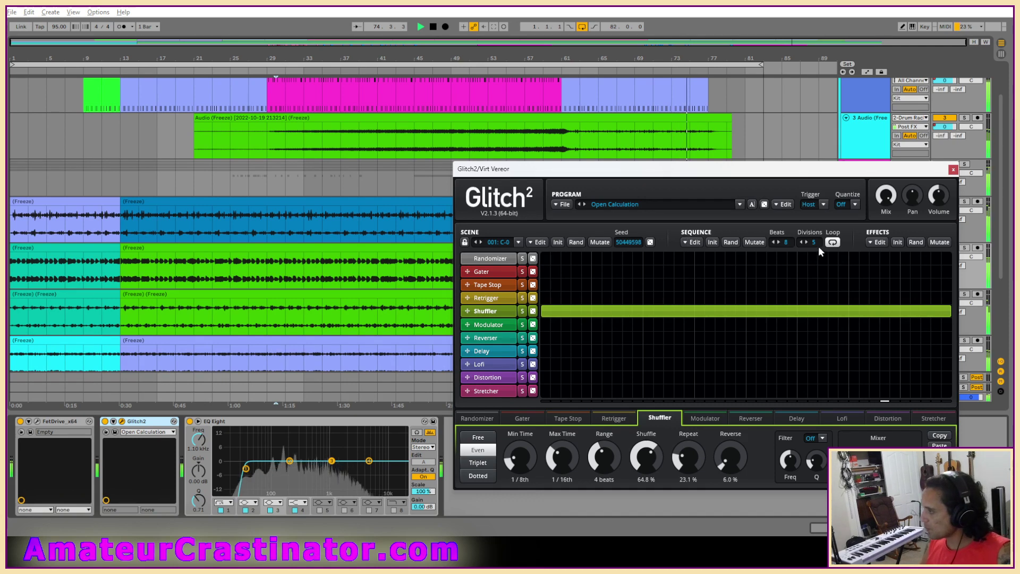
drag(815, 243, 815, 260)
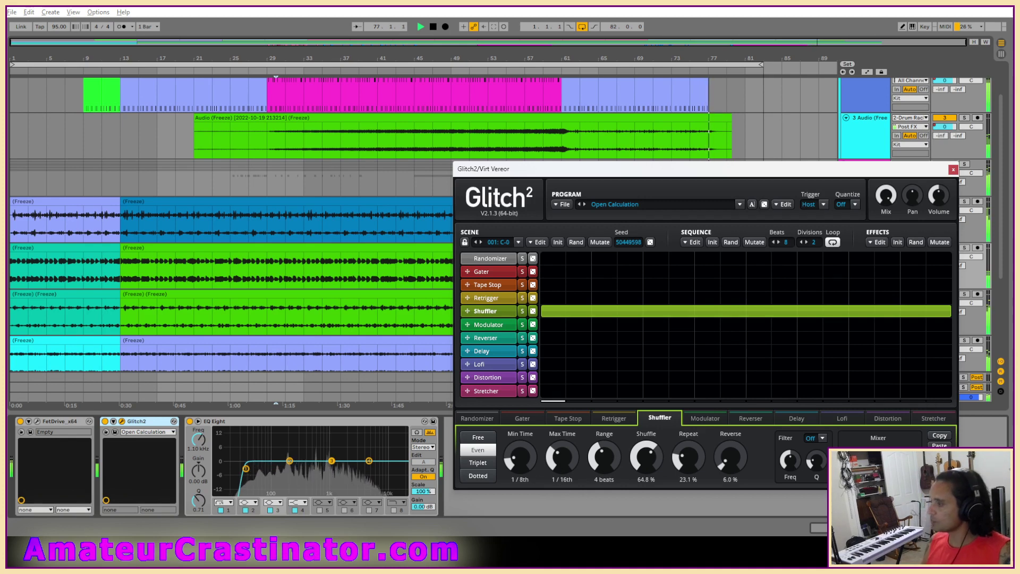
drag(563, 461, 564, 459)
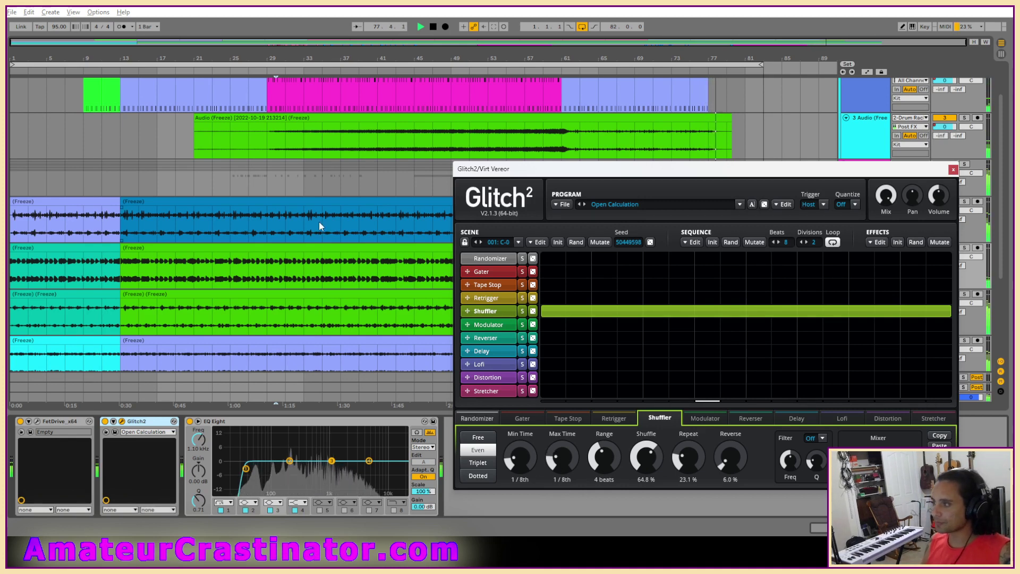
Examine the note lengths in the Virt Vereor clip around bars 37 and 38.
scroll(359, 222, up, 8)
drag(303, 225, 315, 230)
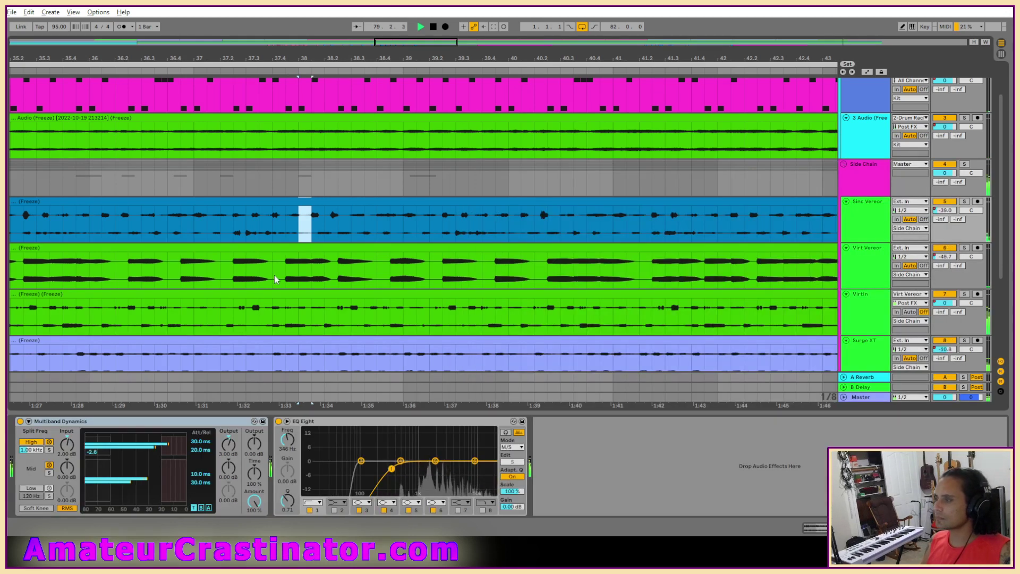
drag(285, 280, 337, 279)
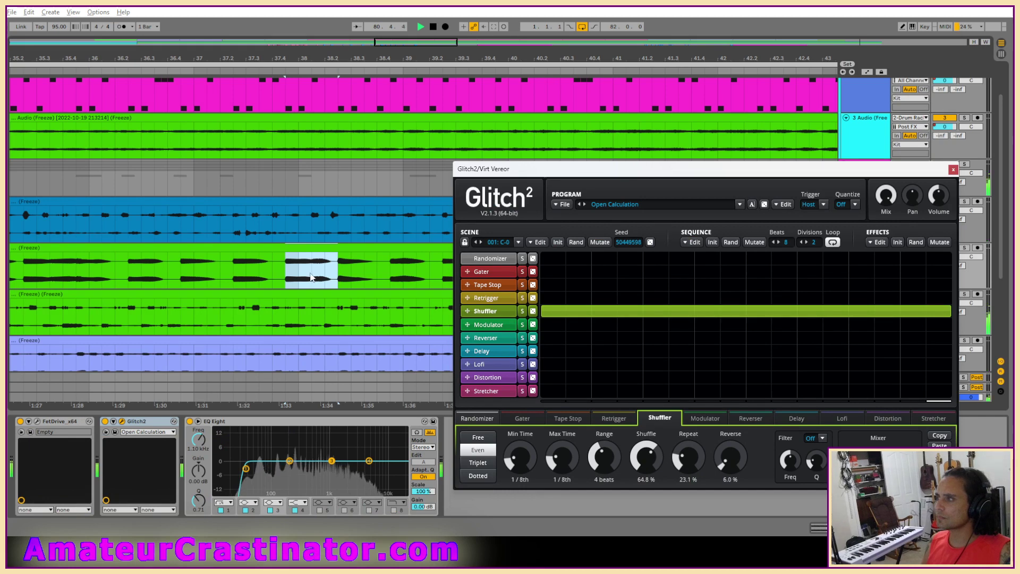
key(minus)
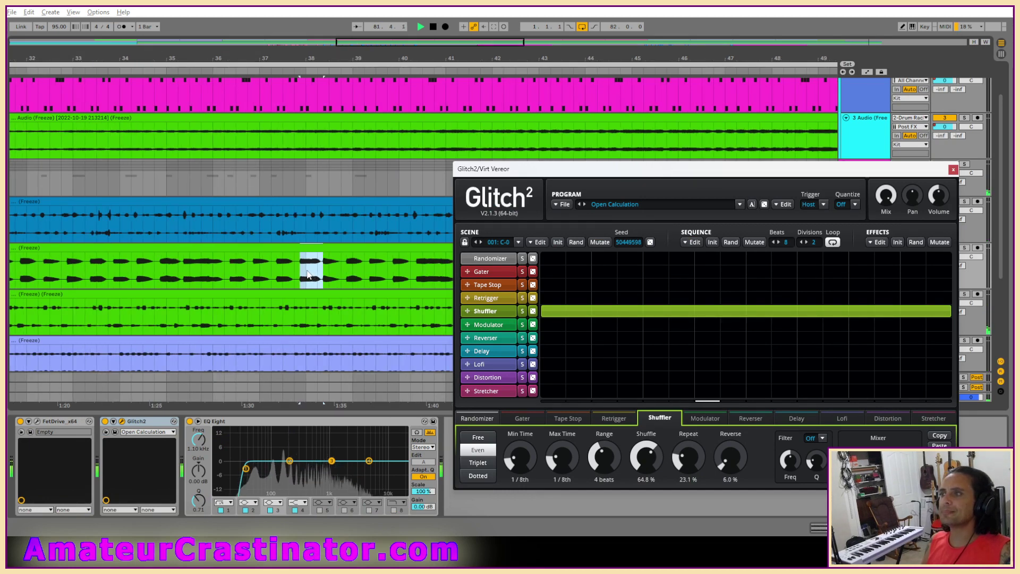
drag(270, 267, 291, 275)
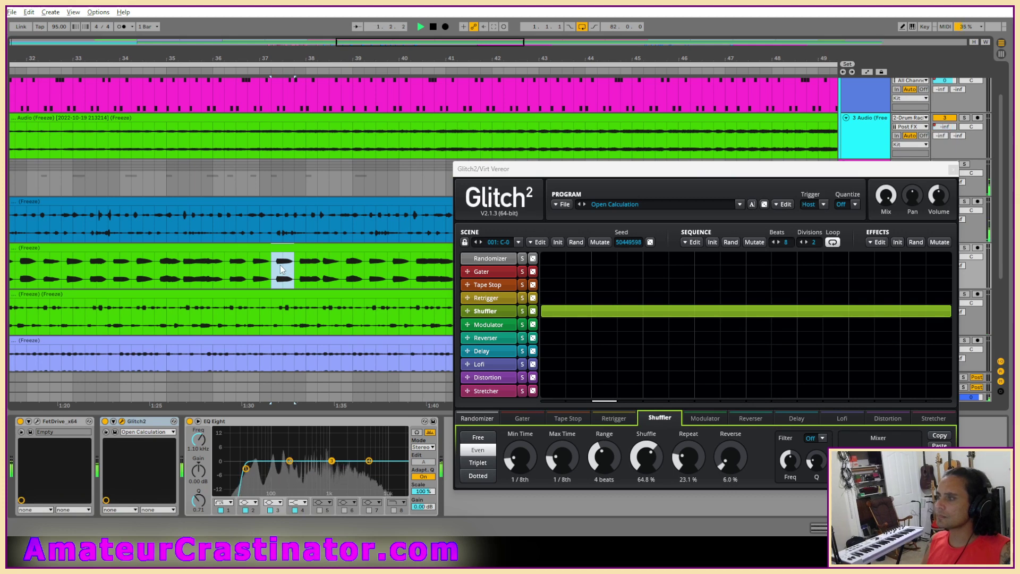
click(282, 269)
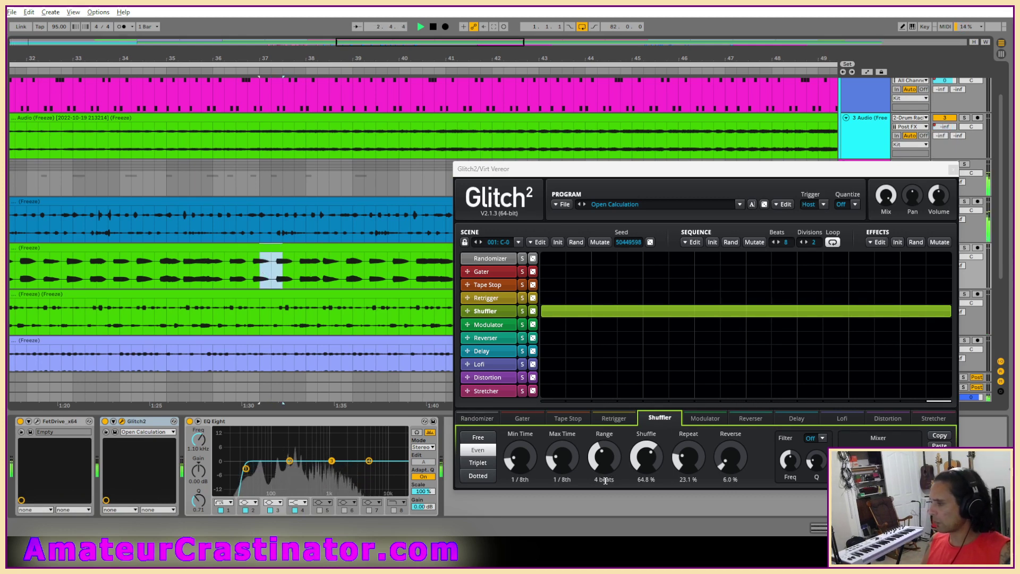
Set the Shuffler to Min Time 1 beat, Max Time 1/8th, Range 5 beats and Shuffle 74.8%.
drag(555, 468, 569, 460)
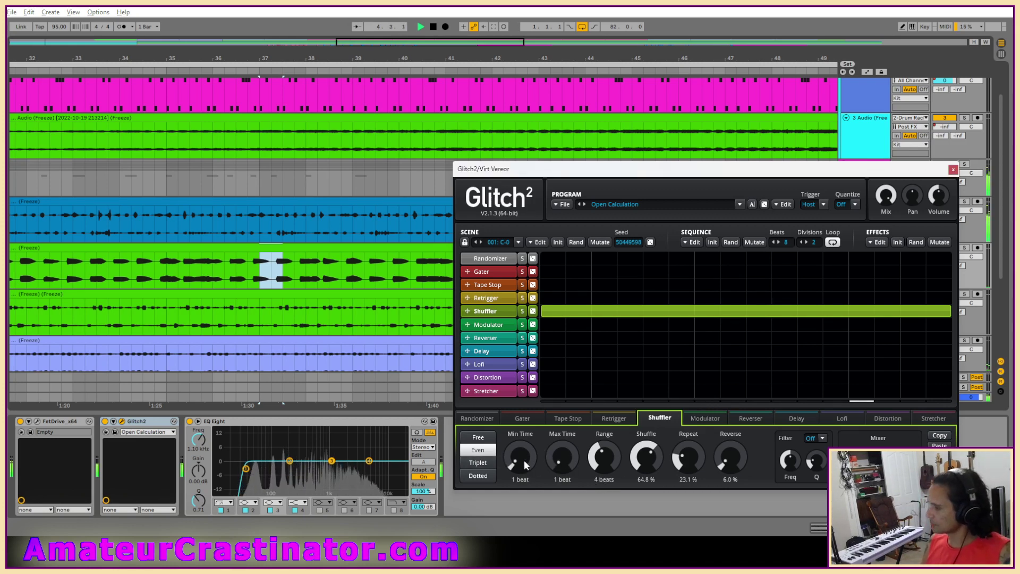
scroll(611, 460, up, 1)
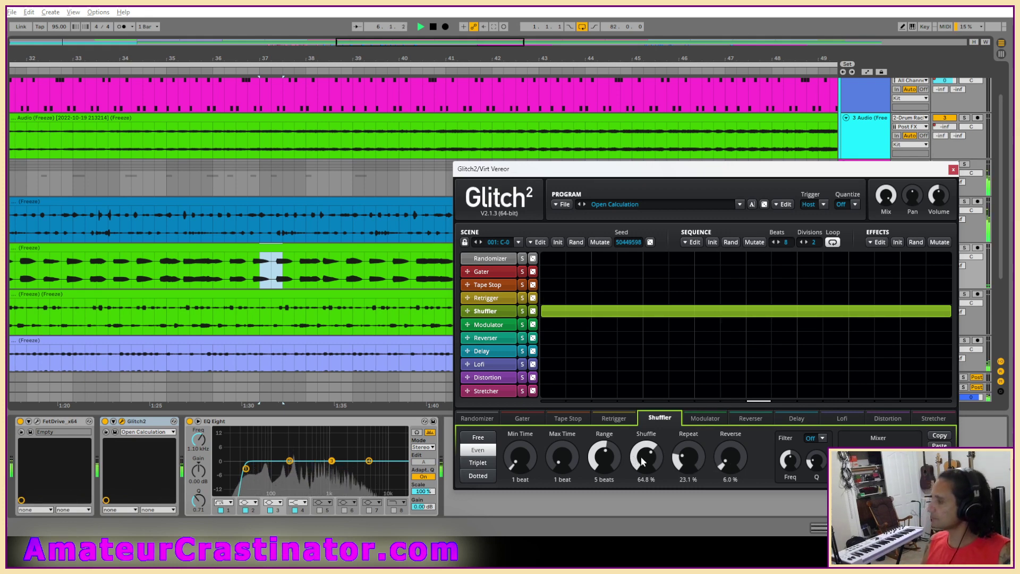
drag(644, 462, 644, 451)
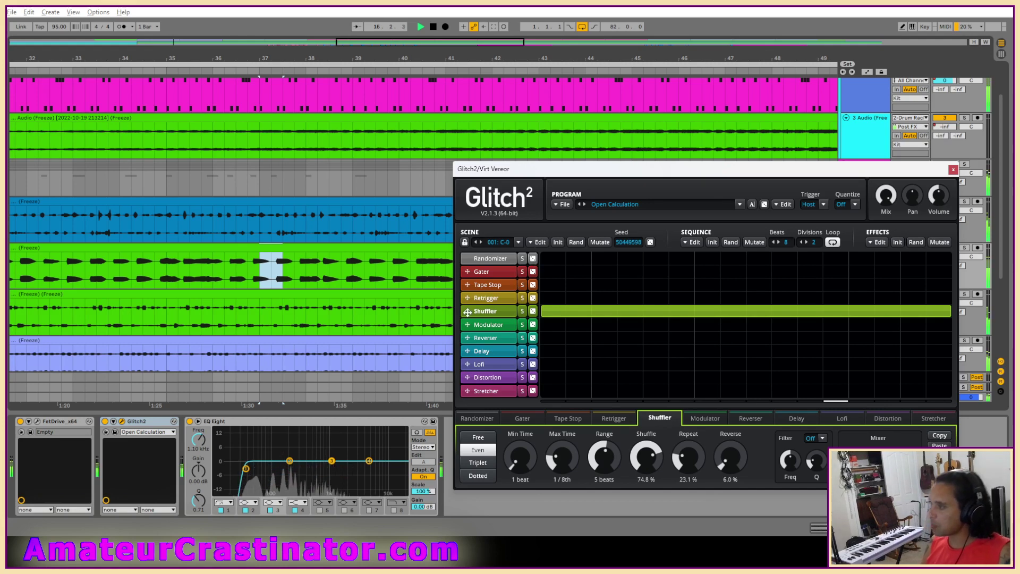
Move the Shuffler lane directly below Randomizer and fill the Randomizer lane with randomly generated blocks.
drag(468, 312, 469, 270)
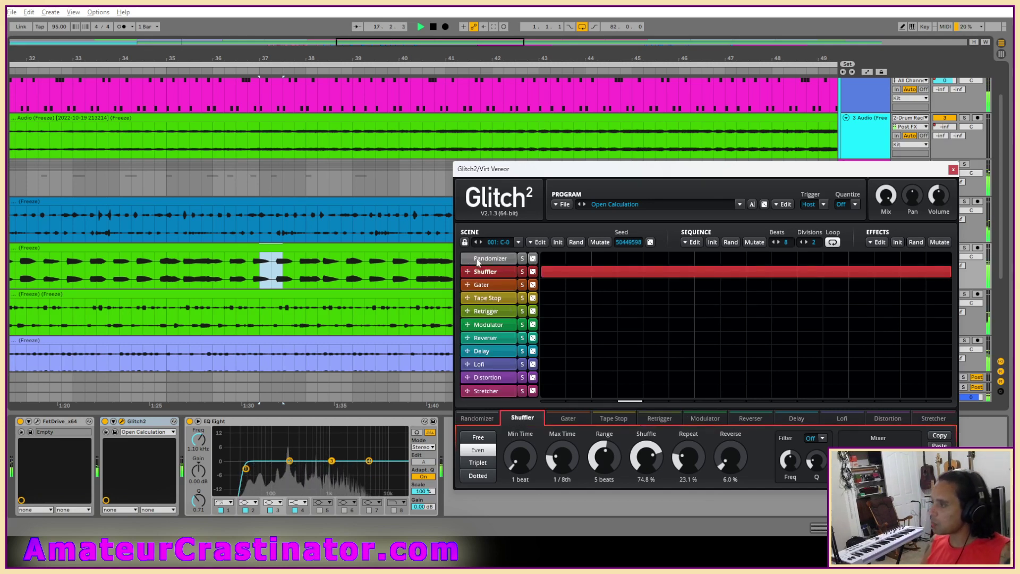
click(533, 258)
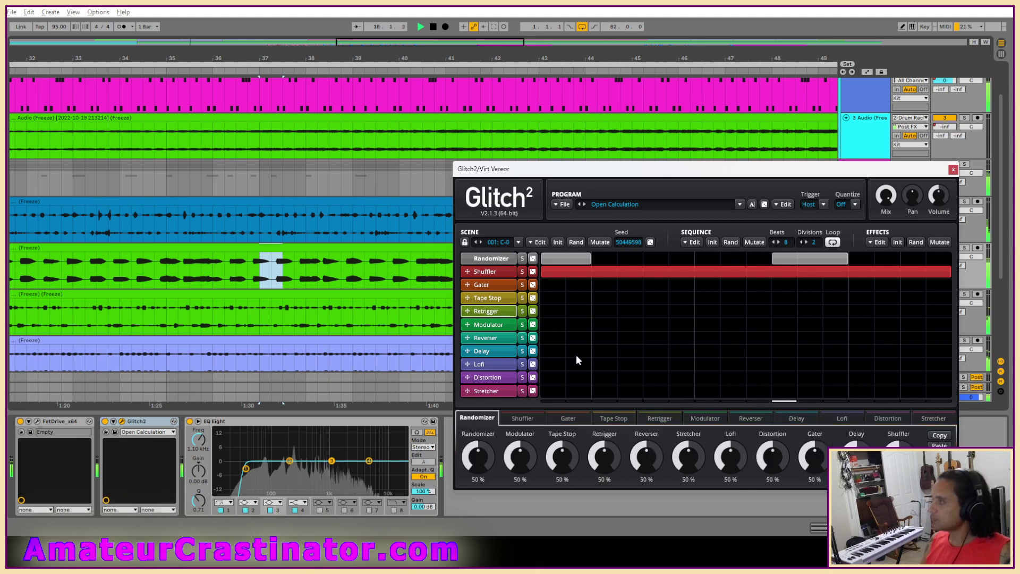
click(533, 258)
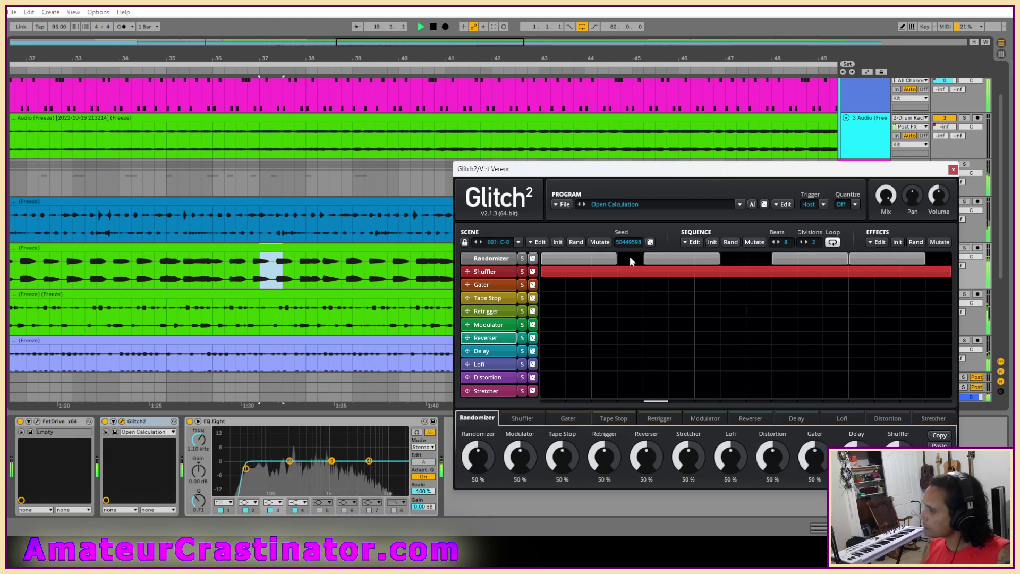
Rework the Randomizer lane into single-step blocks on steps 1, 3, 6, 7, 10, 11, 12, 14 and 15.
drag(616, 258, 580, 257)
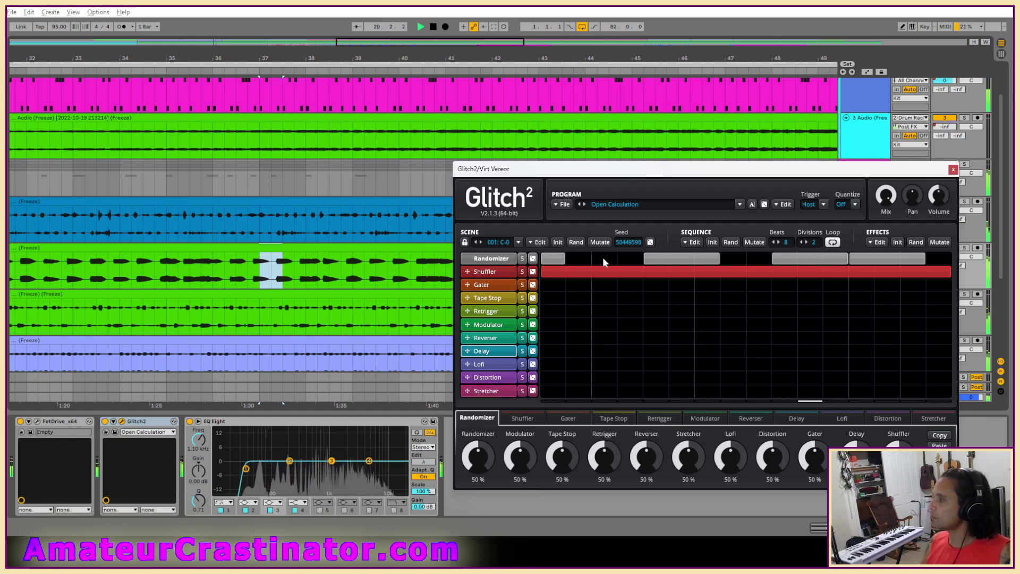
click(603, 259)
drag(645, 258, 696, 257)
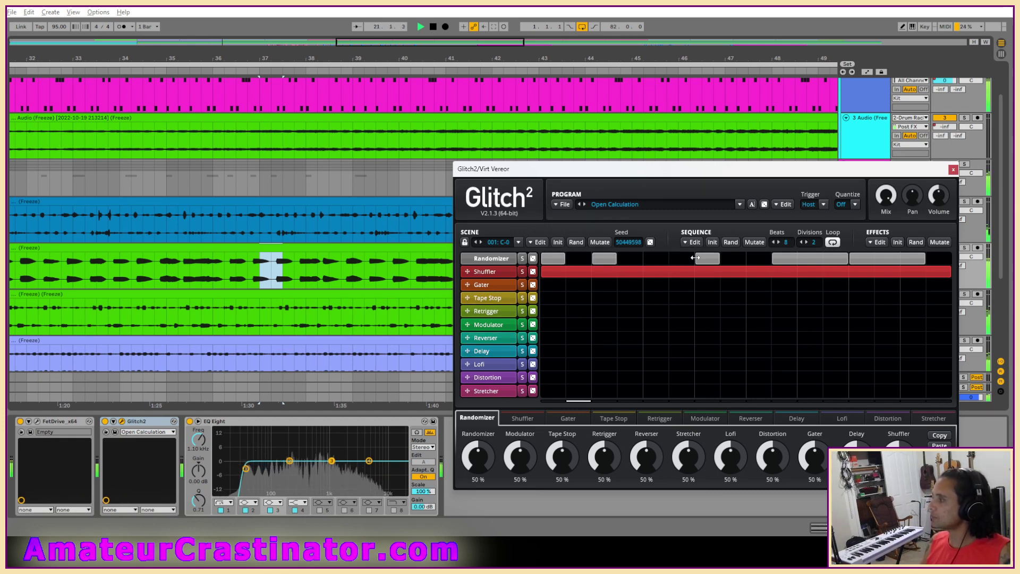
right_click(813, 257)
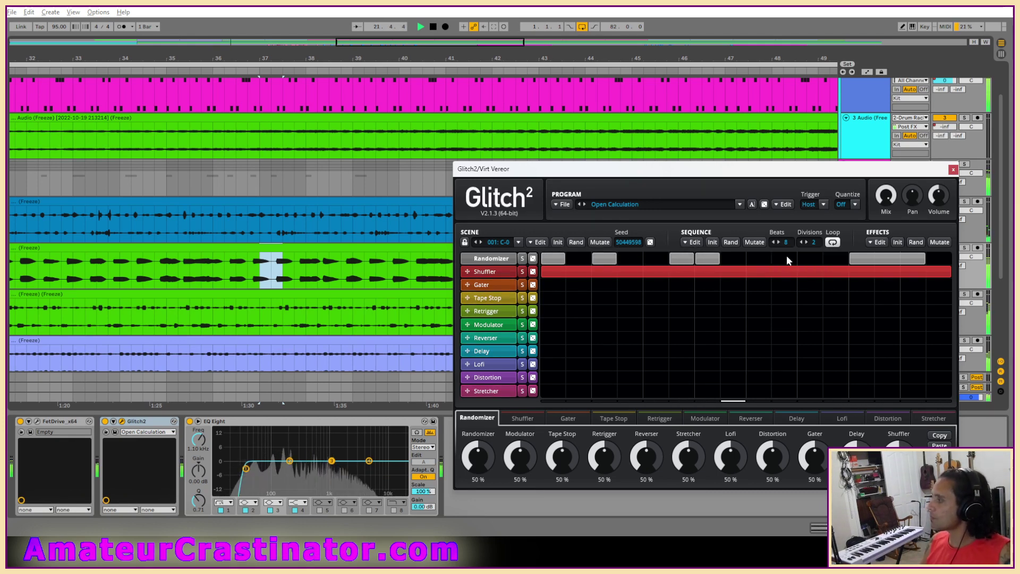
click(787, 257)
click(803, 258)
click(835, 258)
right_click(875, 259)
click(881, 258)
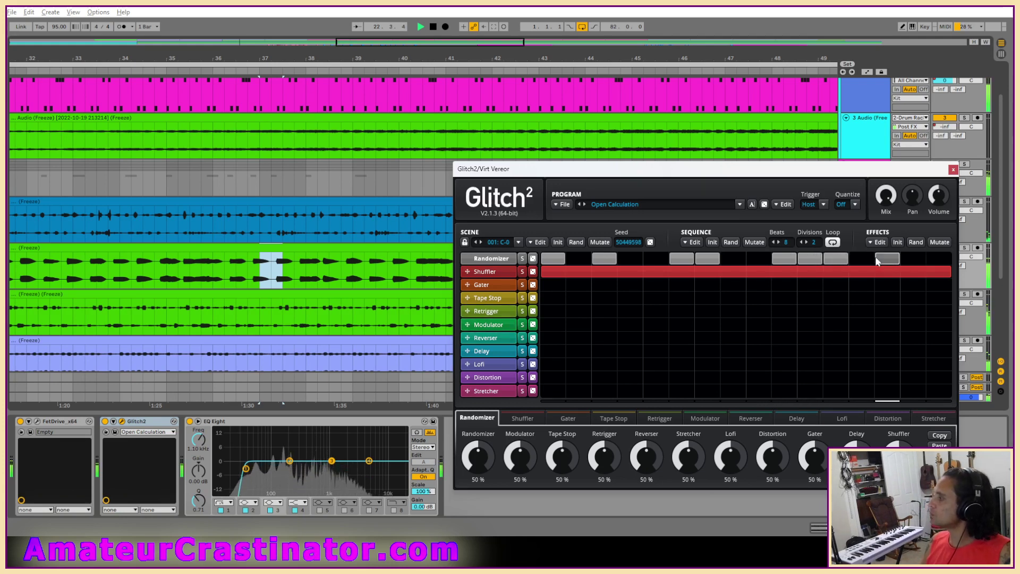
click(911, 259)
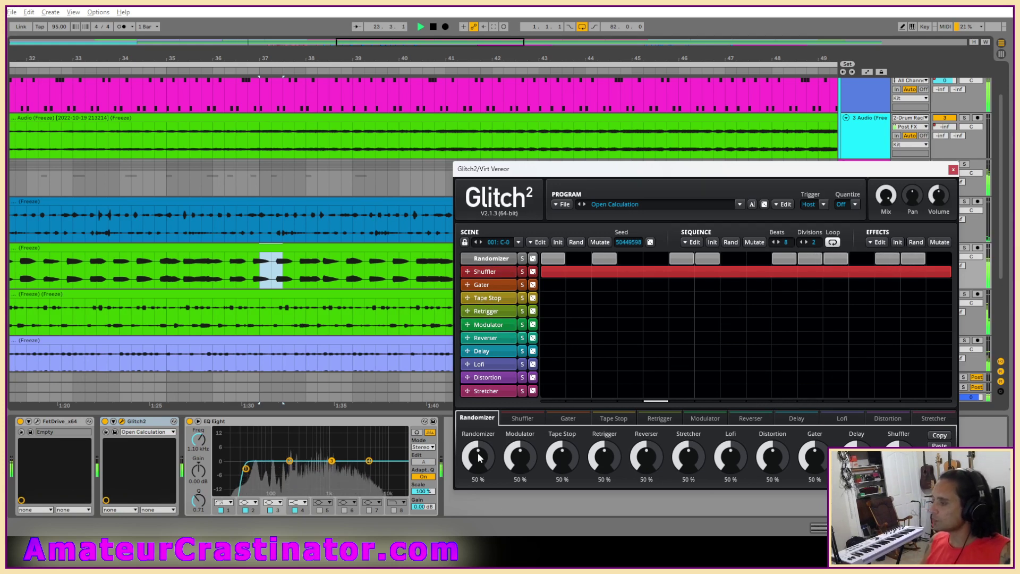
Set the Randomizer chances to 14% for Tape Stop and 0% for Randomizer, Modulator, Retrigger, Reverser, Stretcher and Gater.
drag(478, 457, 691, 479)
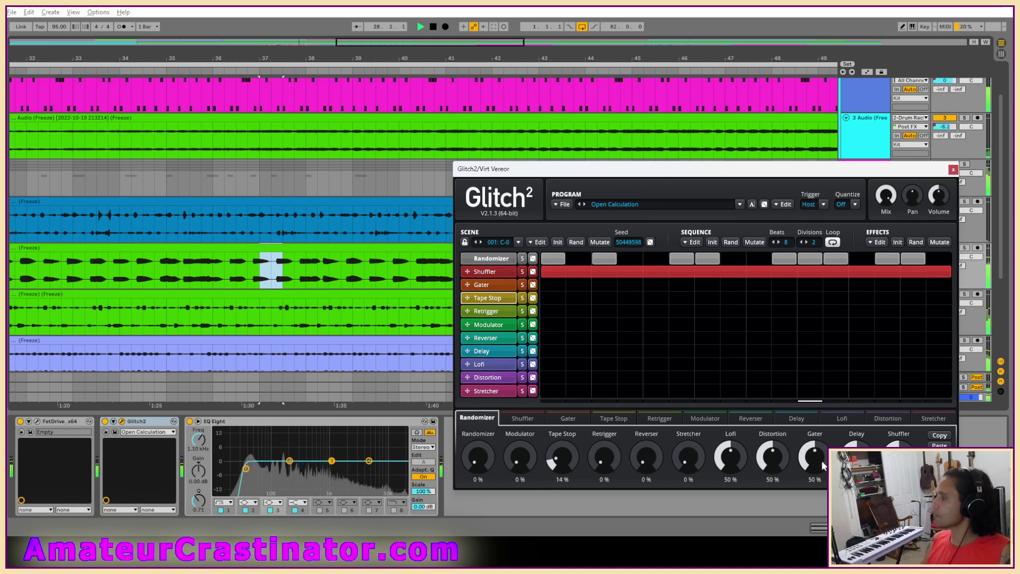
drag(814, 458, 814, 480)
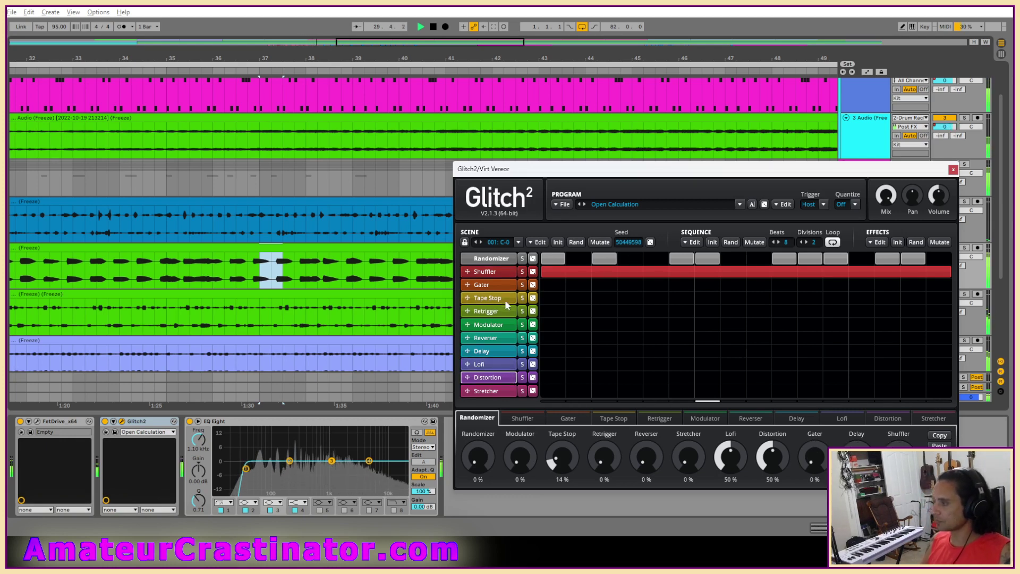
Set Tape Stop to Slow Down 1/16th and Speed Up 1 beat, testing it with a temporary block on step 5.
click(495, 299)
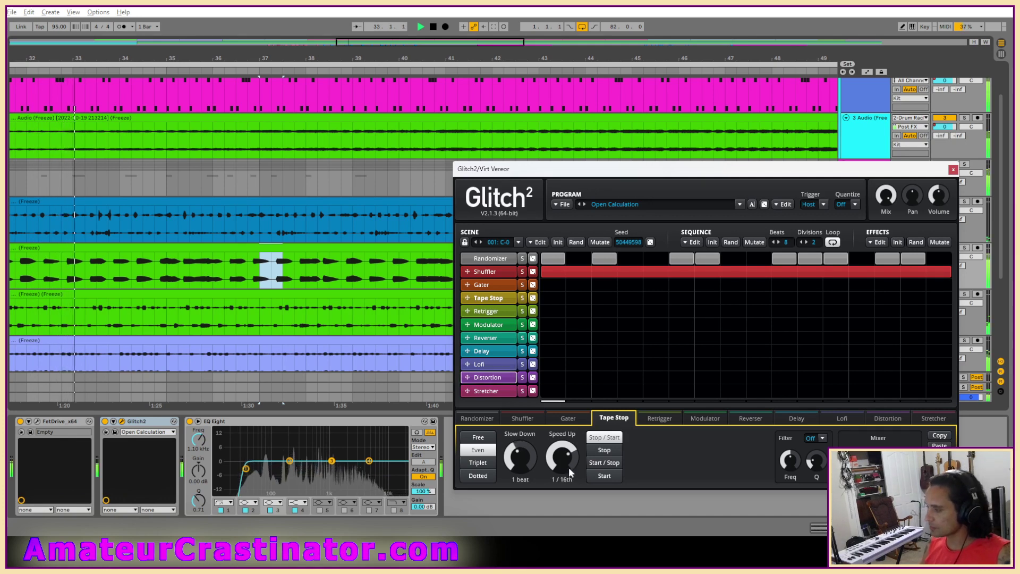
drag(568, 464, 568, 456)
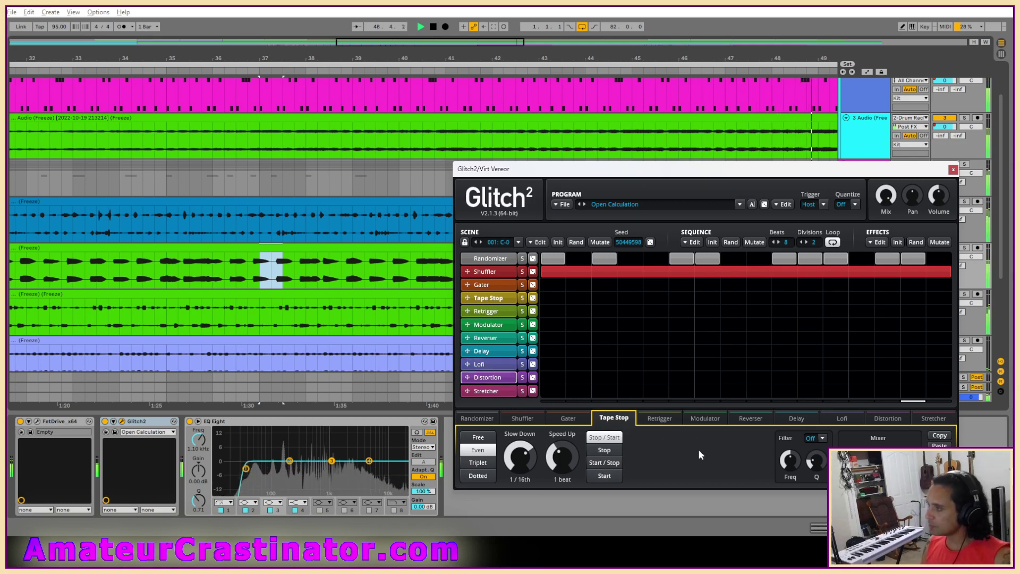
click(650, 298)
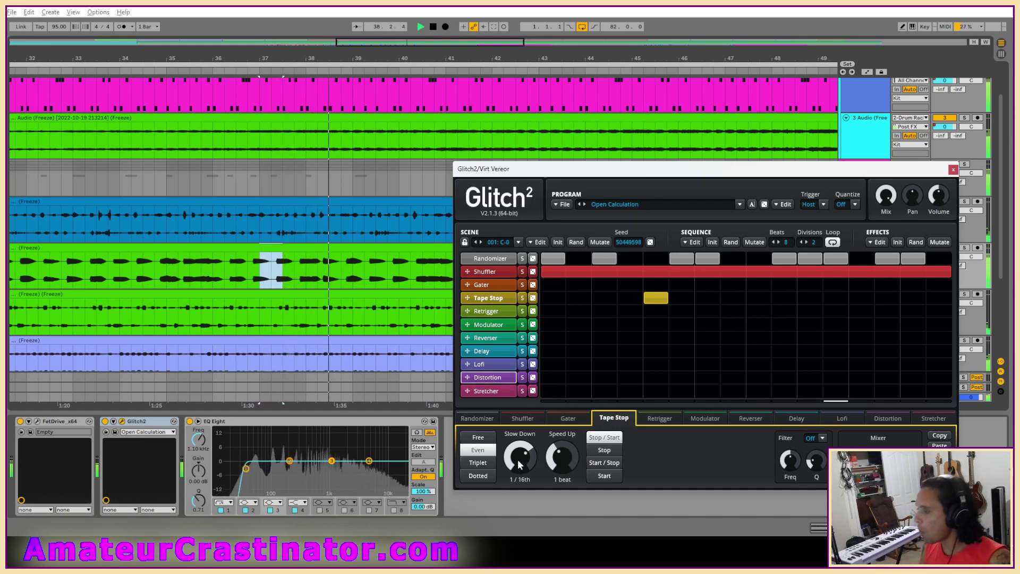
scroll(521, 465, down, 1)
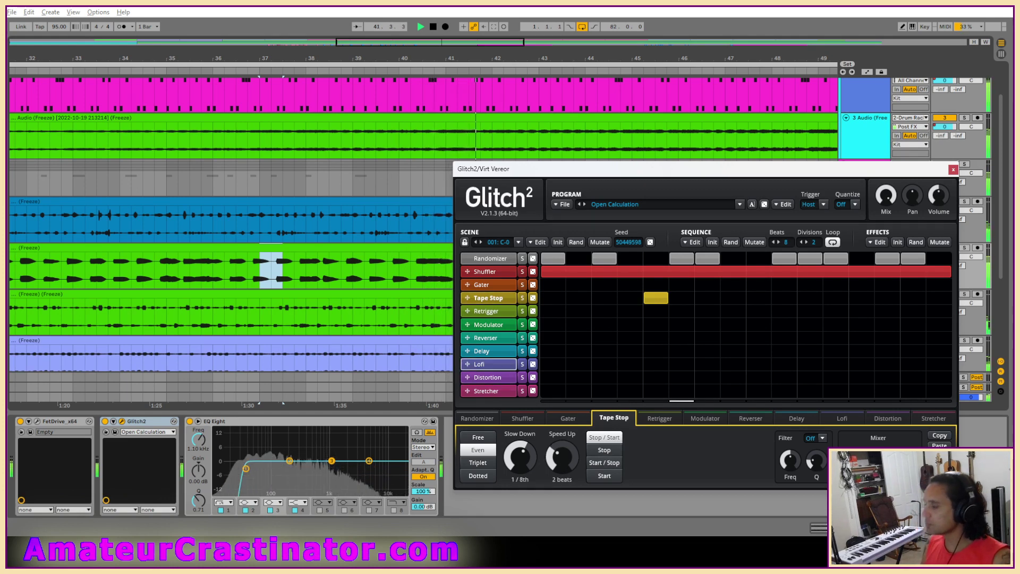
drag(574, 456, 576, 462)
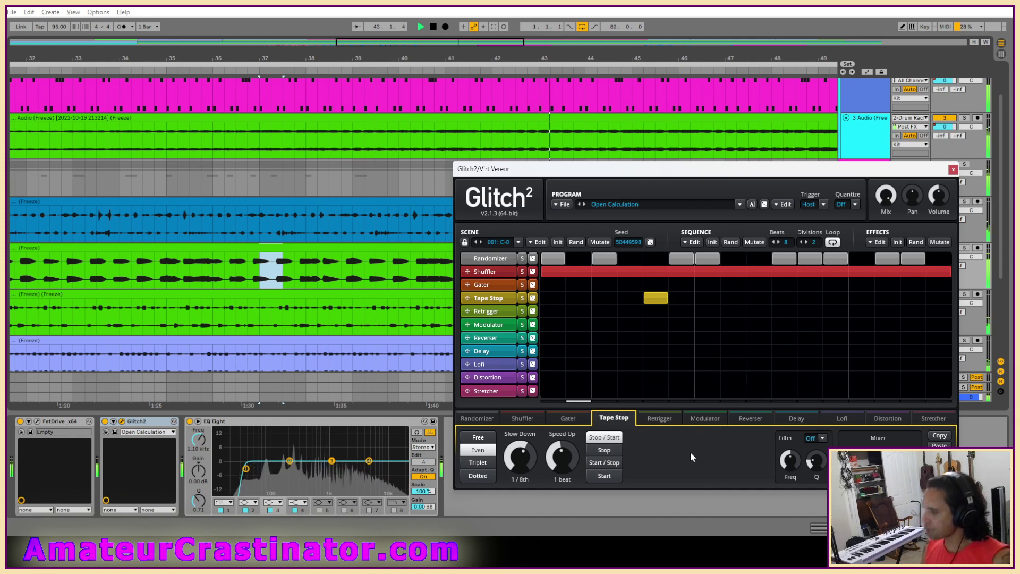
drag(521, 457, 521, 451)
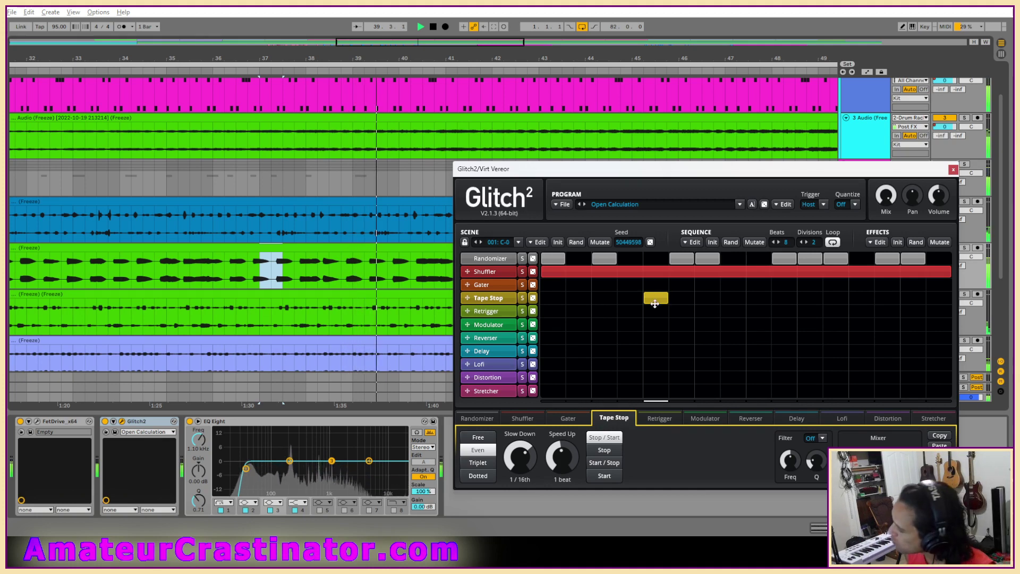
Set Lofi to 12 Bit depth, 4530 Hz Frequency, -1120 Hz FM Depth, 15.85 ms FM Attack and 38.51 ms FM Release.
click(483, 365)
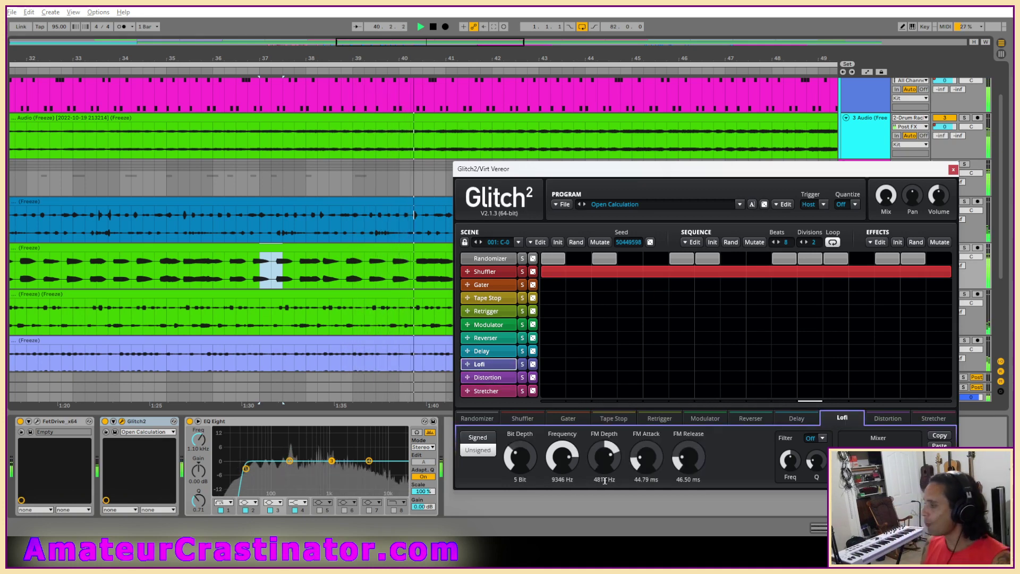
drag(521, 459, 604, 454)
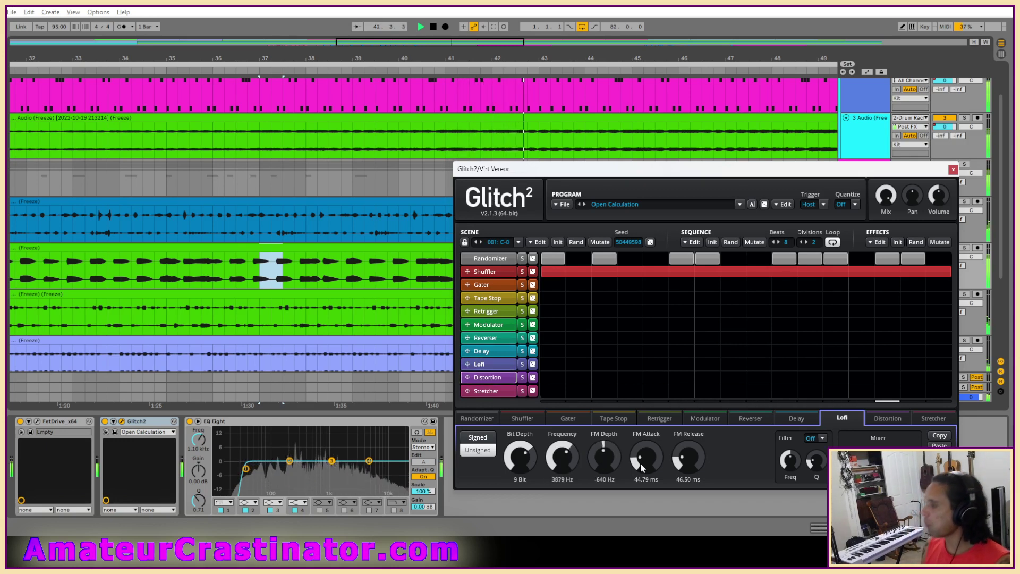
drag(678, 462, 679, 467)
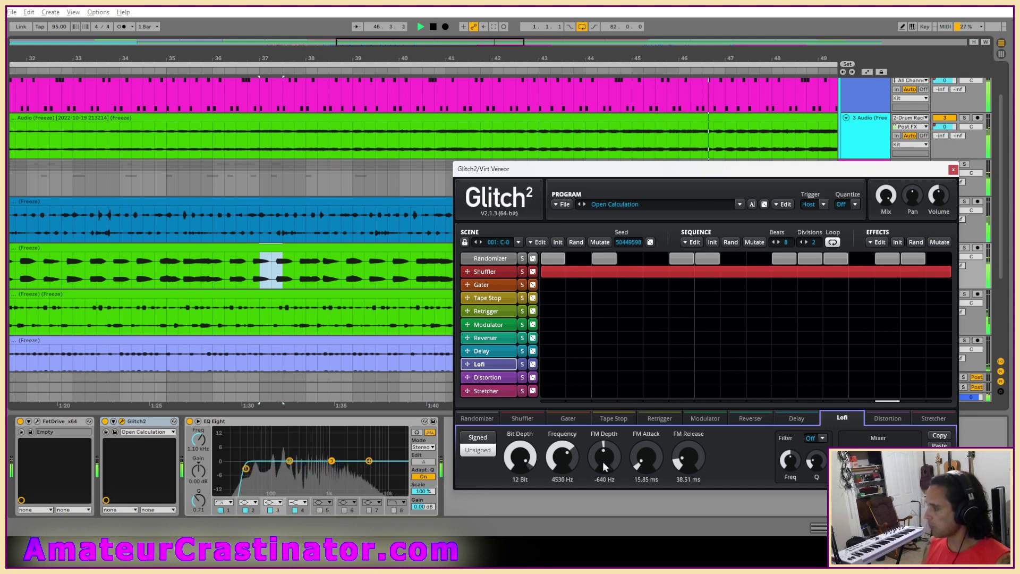
drag(603, 461, 603, 462)
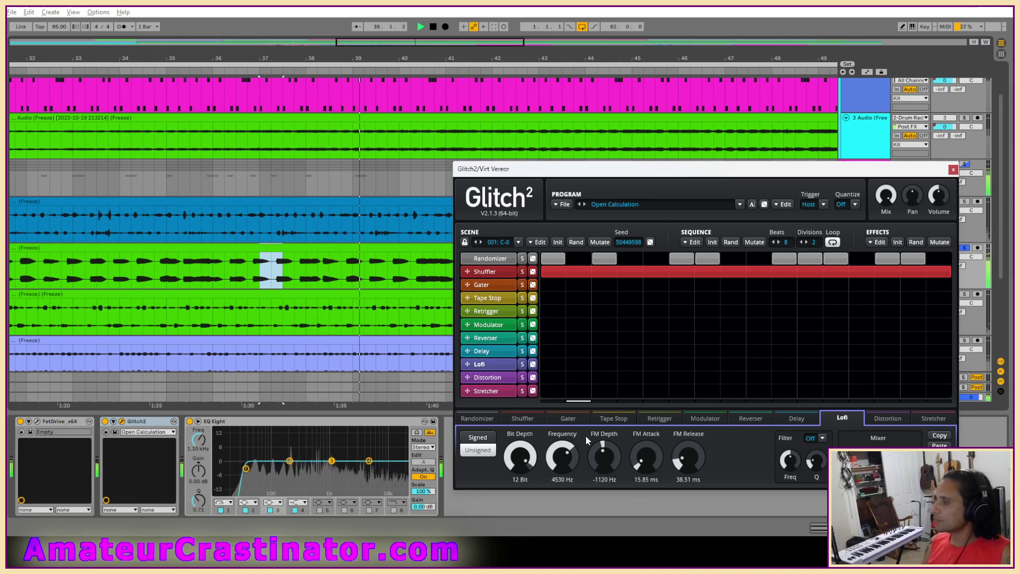
Set the Distortion effect to Drive 41.7%, Tone 33.5%, Wet 43.4% and Dry 14.7%.
click(487, 377)
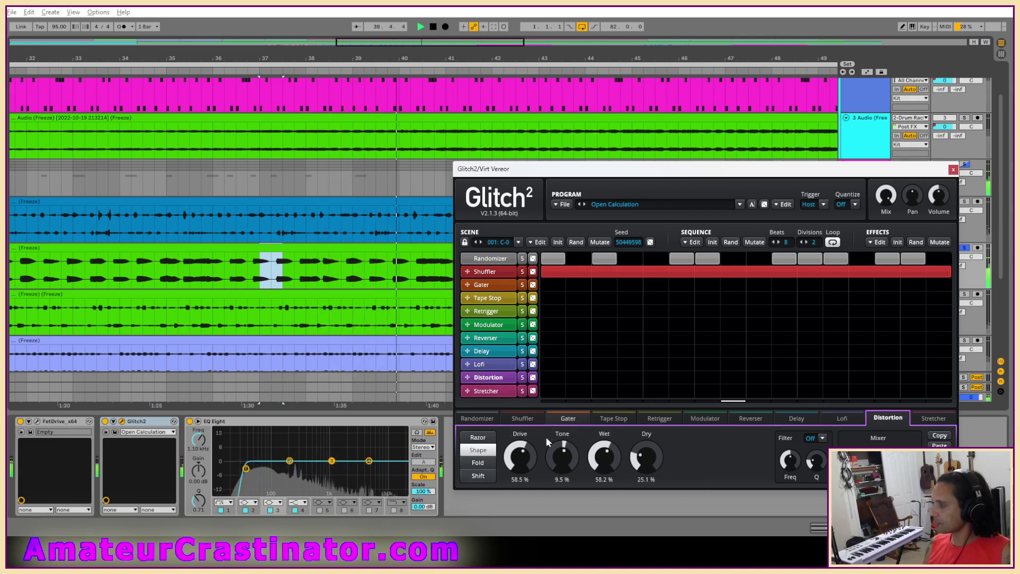
drag(521, 457, 563, 455)
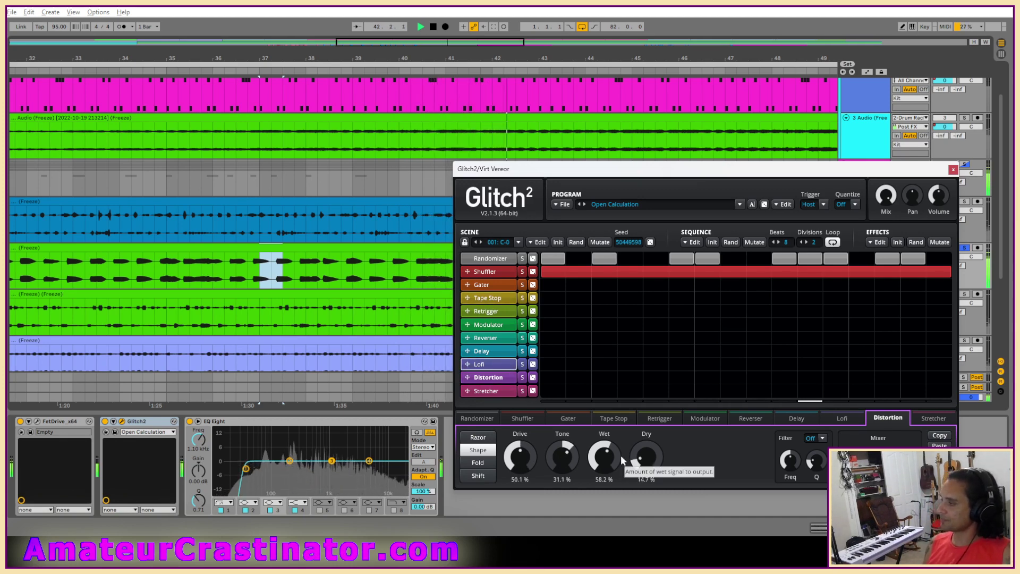
drag(521, 458, 542, 460)
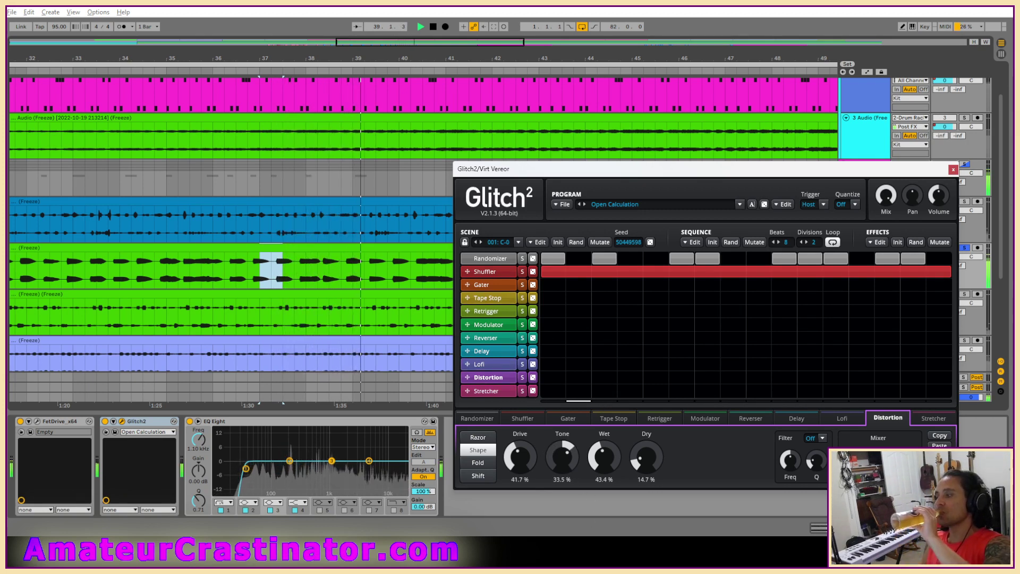
Set the Glitch2 Distortion effect's Tone to 52.7% and Wet to 28.6%, and close the plug-in window.
drag(572, 469, 608, 477)
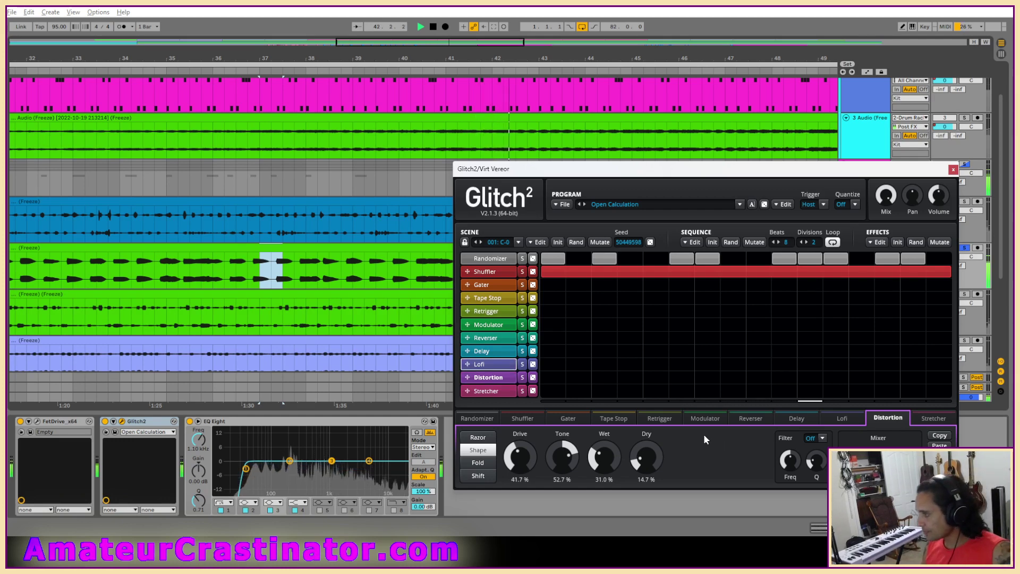
drag(612, 460, 613, 464)
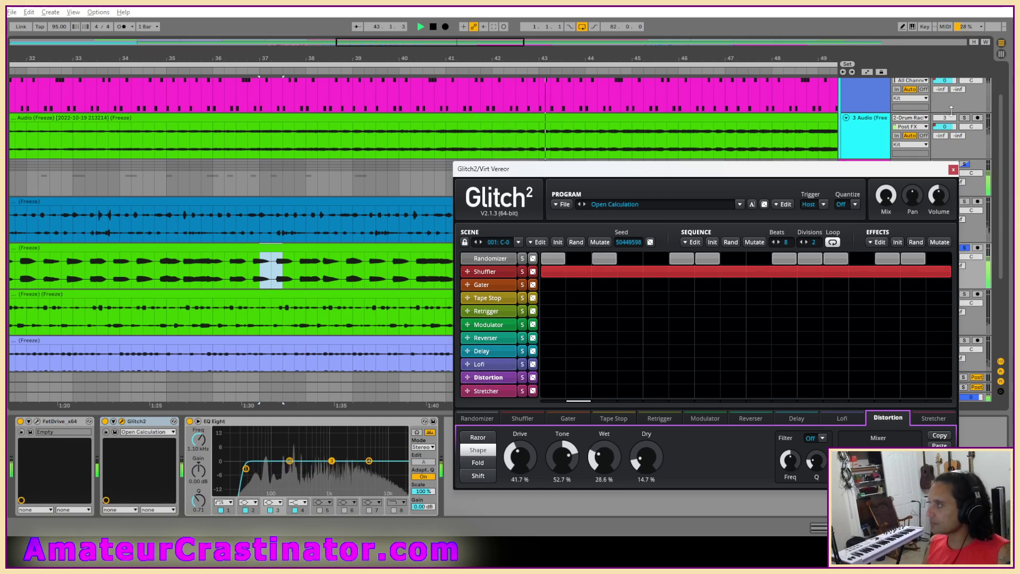
click(954, 169)
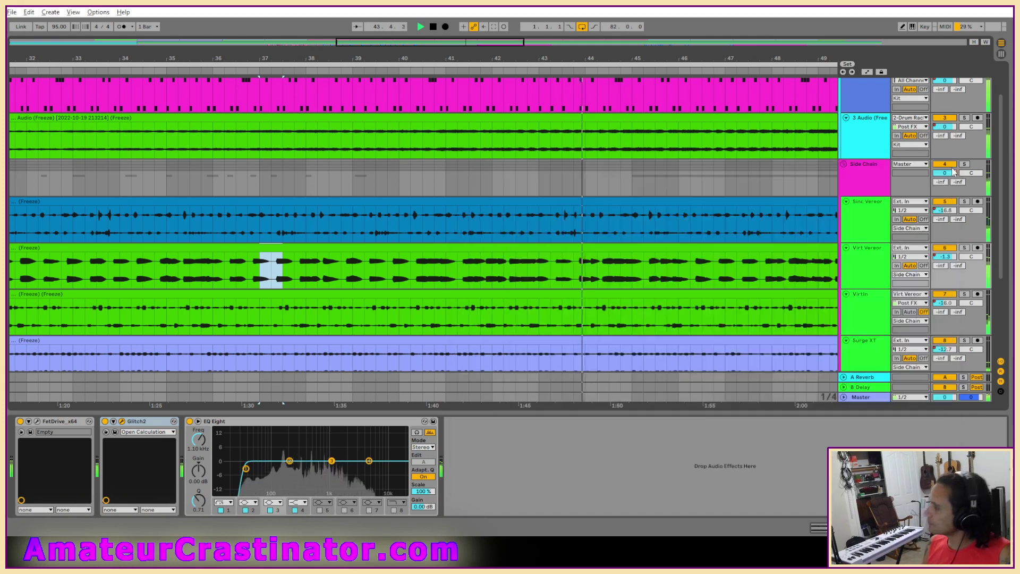
Show the automation lanes, display Virt Vereor's Track Volume curve and play the arrangement from about bar 9.
key(a)
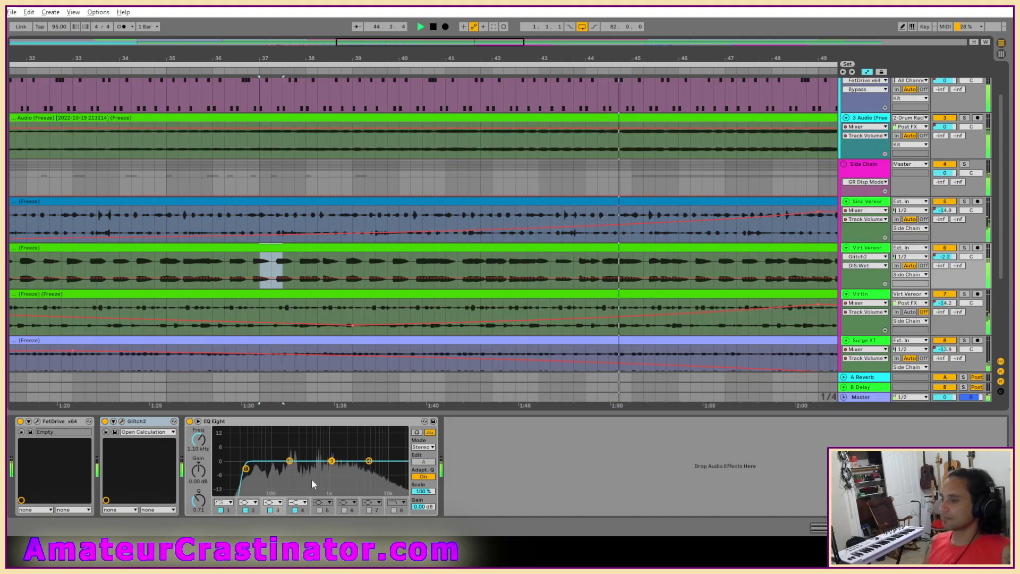
click(122, 421)
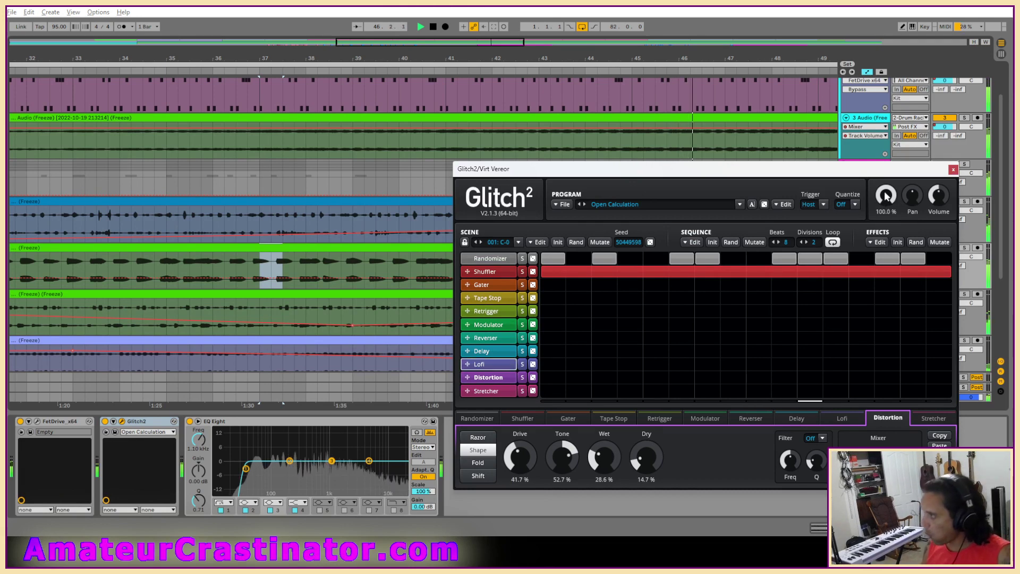
click(953, 169)
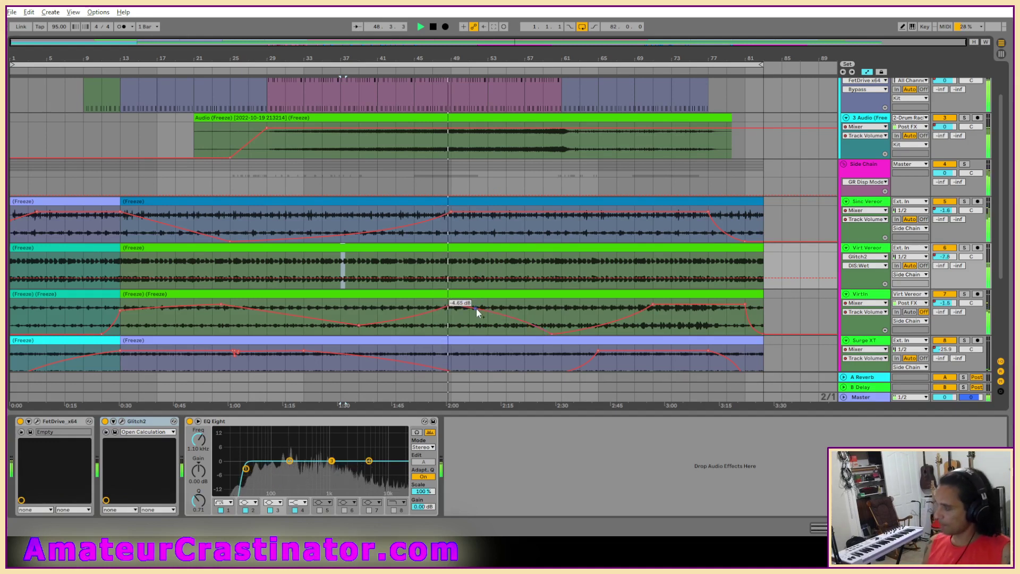
click(947, 257)
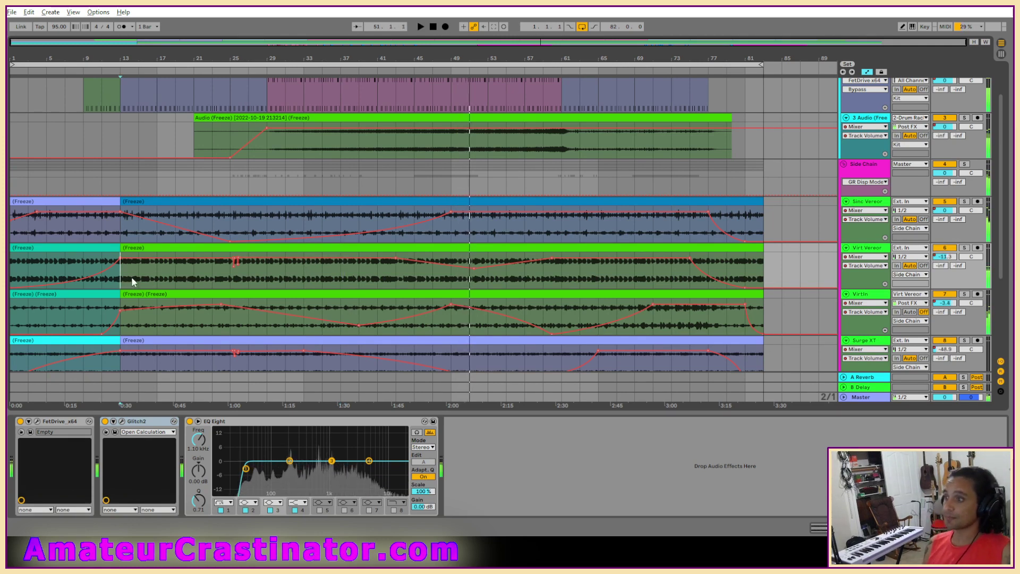
click(83, 266)
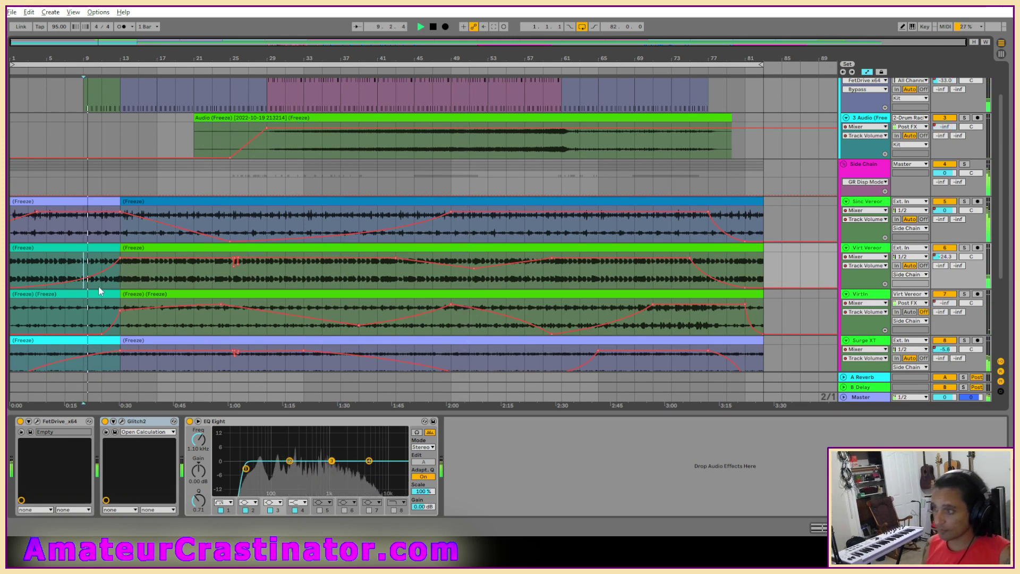
Automate Glitch2's Mix on Virt Vereor from 0.00 at bar 11 to 1.00 at bar 13, curving down to 0.00 around bar 23.
scroll(100, 279, up, 5)
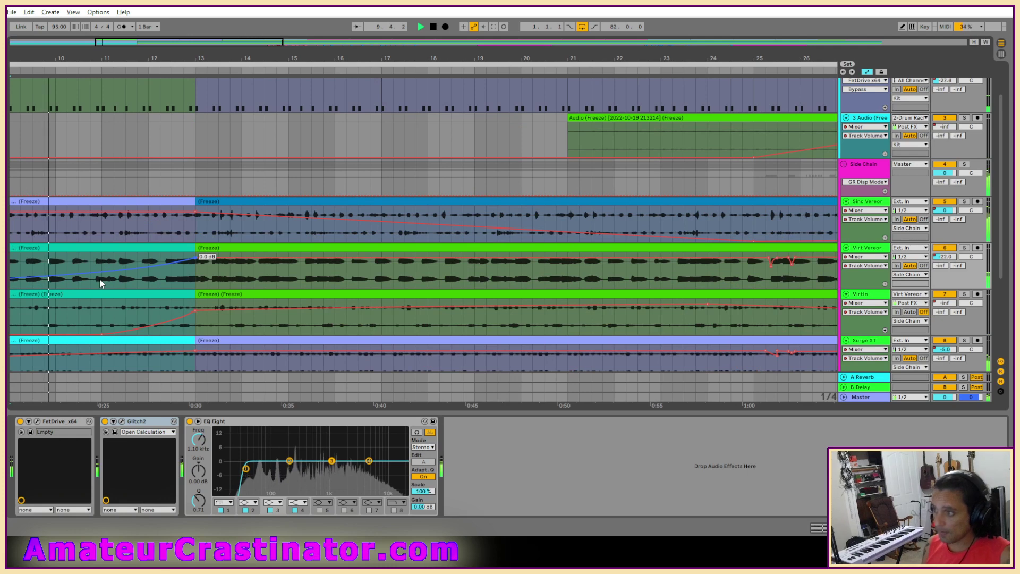
click(122, 421)
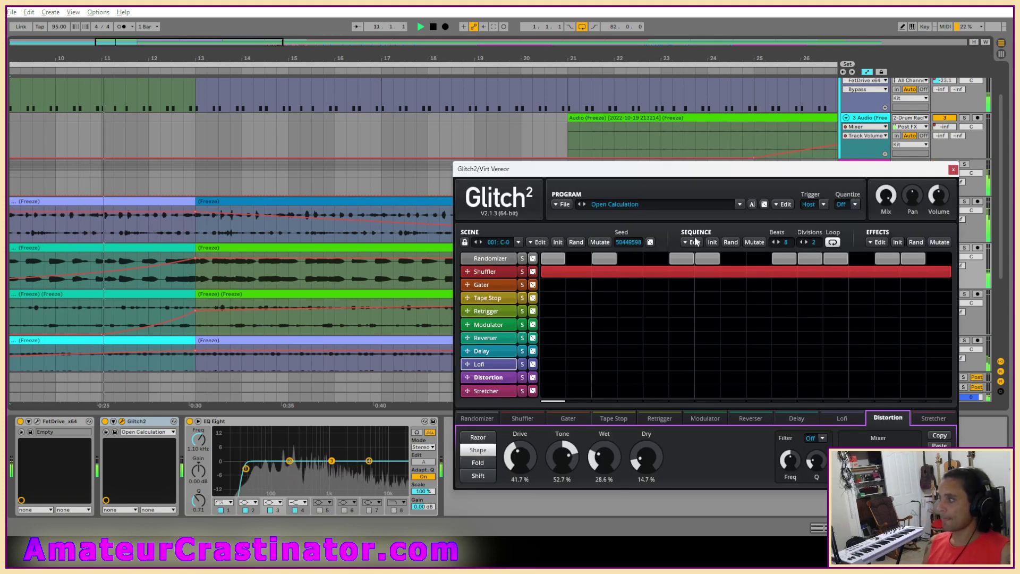
mouse_move(891, 198)
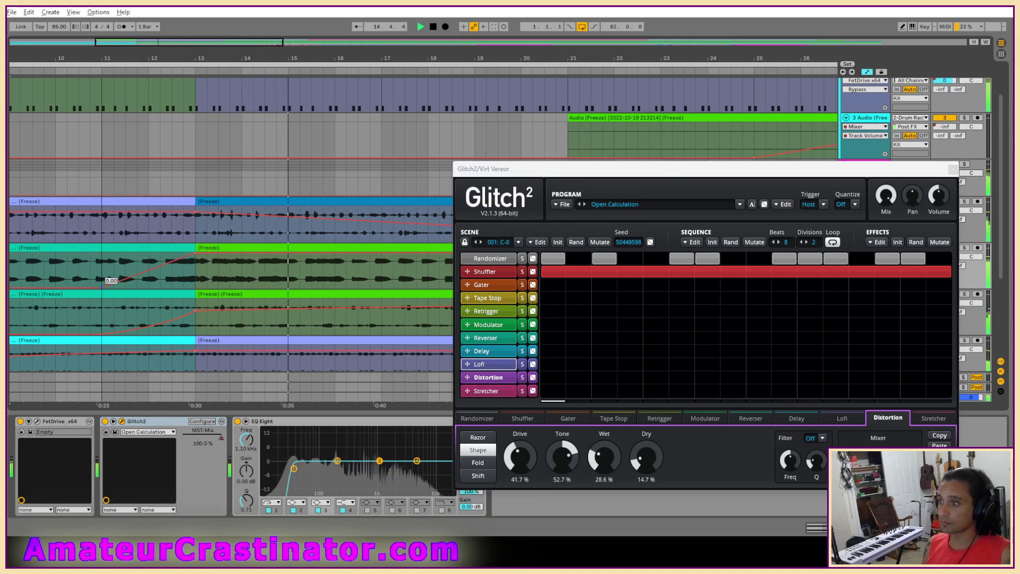
scroll(407, 240, down, 4)
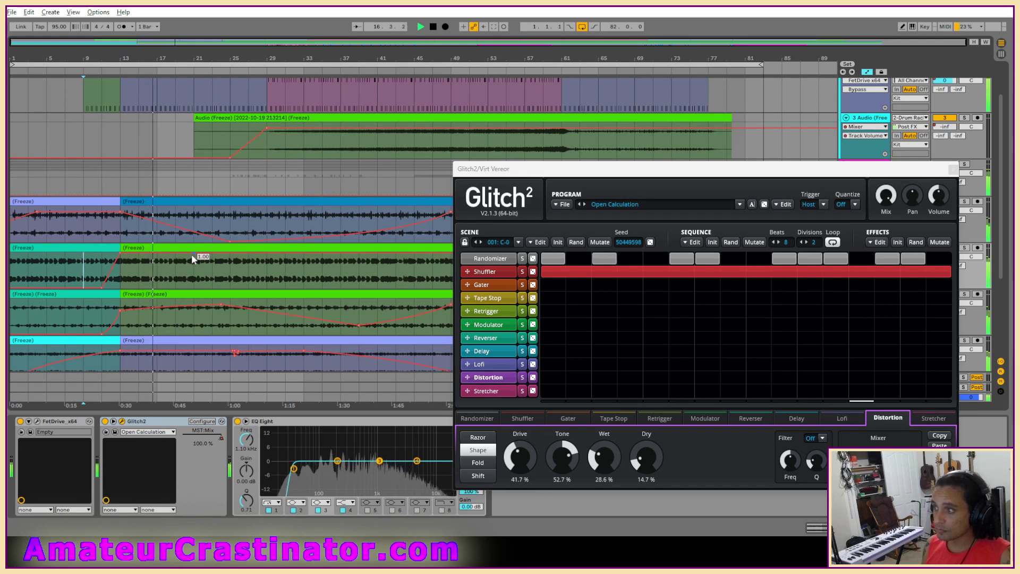
drag(192, 254, 220, 288)
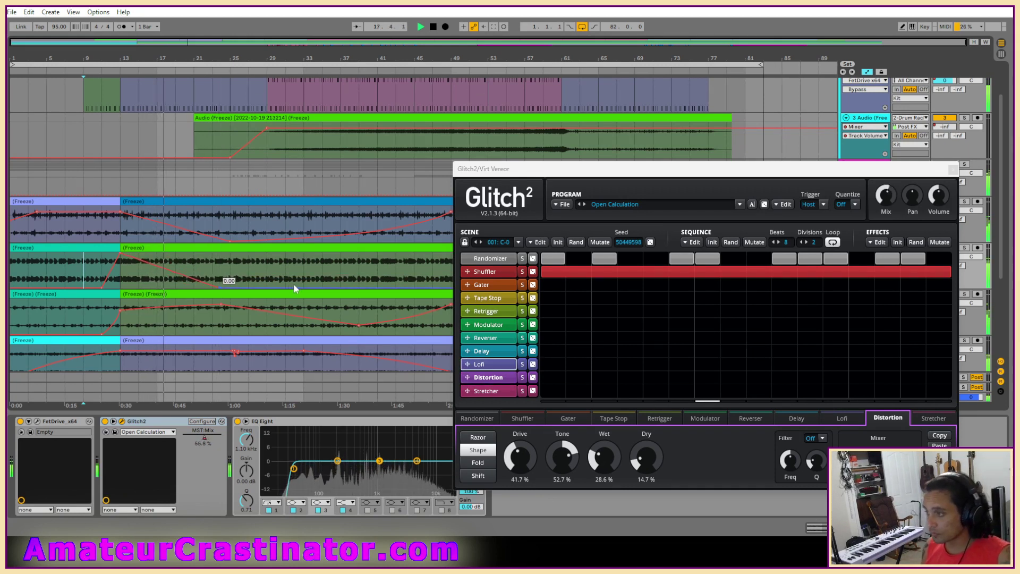
click(953, 169)
scroll(273, 277, up, 3)
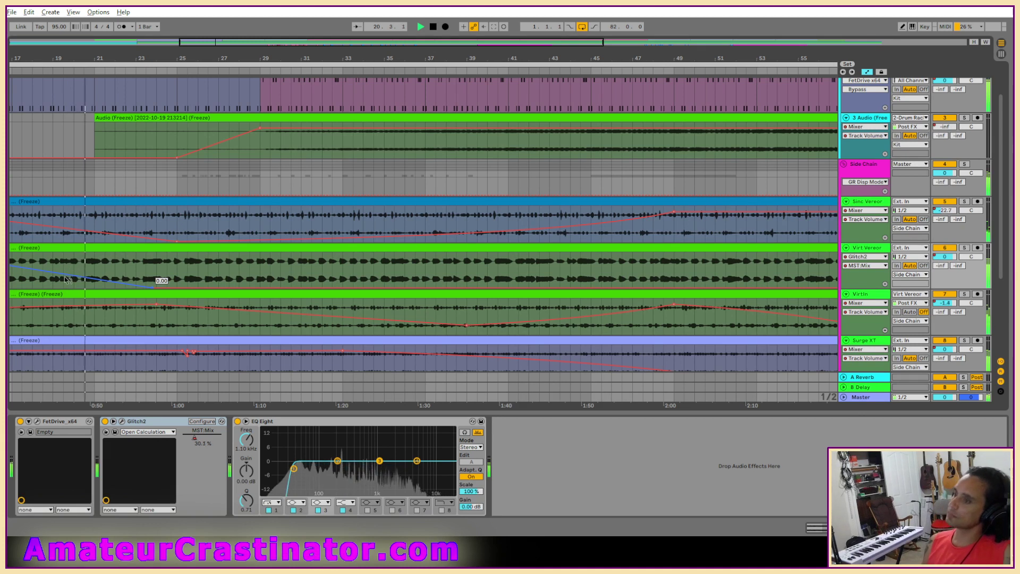
drag(65, 277, 57, 278)
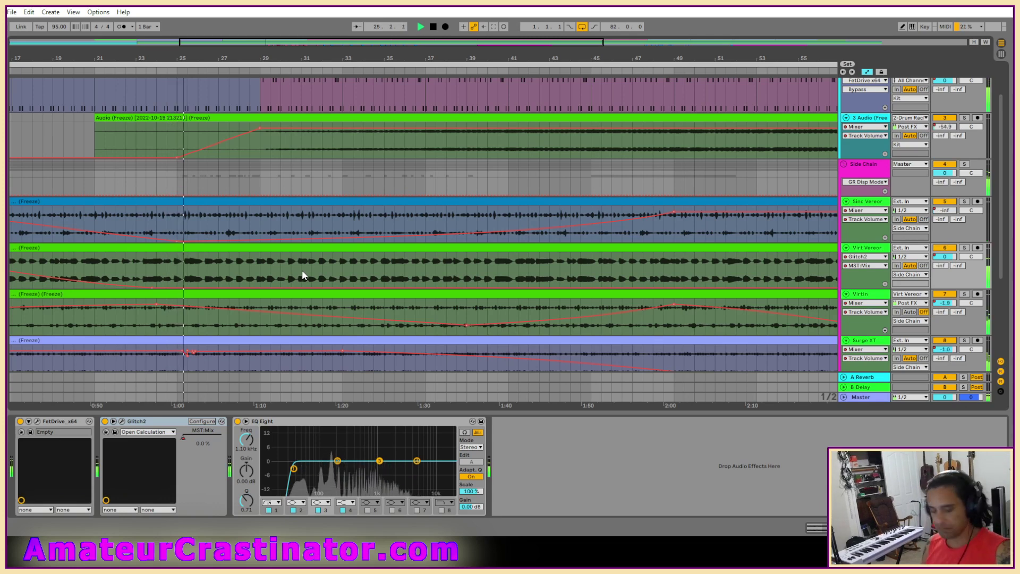
Add a curved swell to Virt Vereor's Glitch2 Mix automation, peaking at 0.89 near bar 47 and falling to 0.00 near bar 56.
key(w)
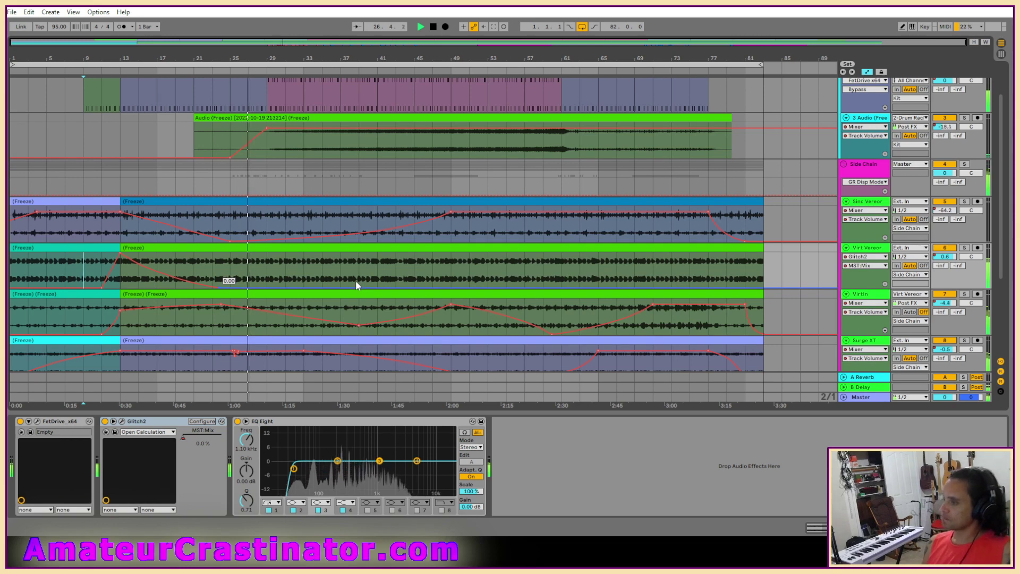
ctrl+scroll(356, 279, up, 3)
scroll(202, 267, down, 5)
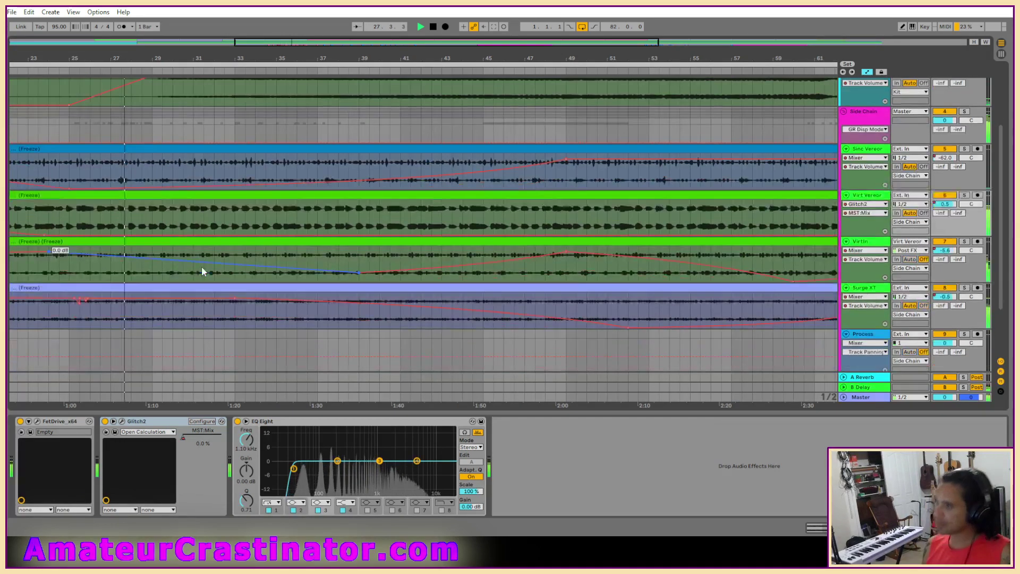
scroll(202, 271, up, 3)
scroll(202, 271, down, 5)
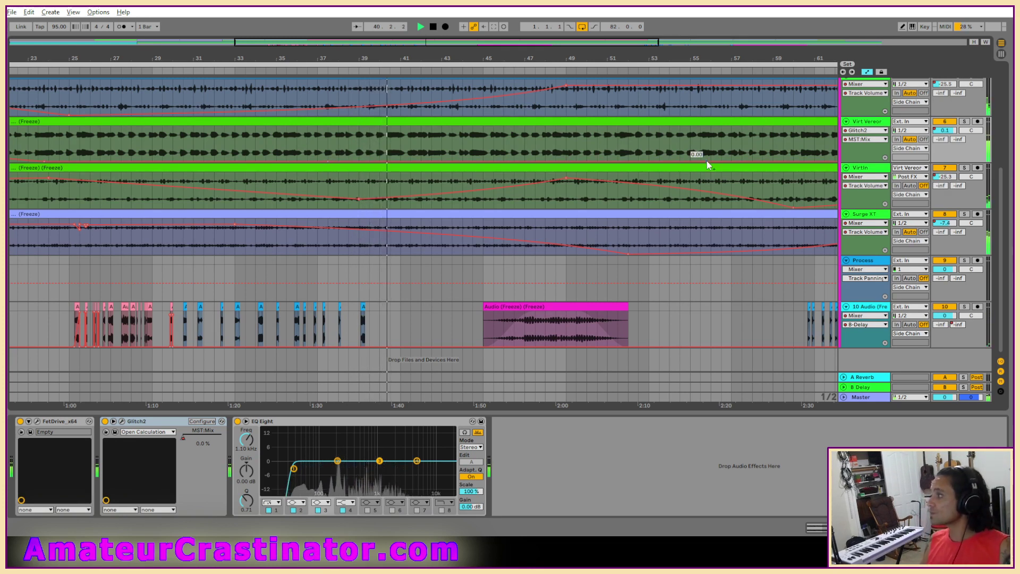
drag(567, 161, 477, 146)
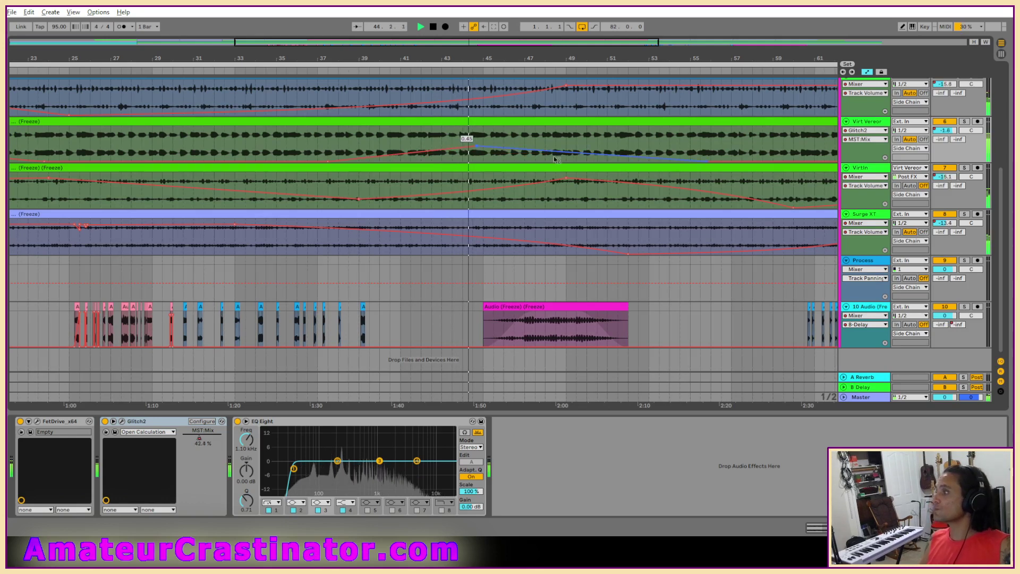
drag(566, 152, 539, 131)
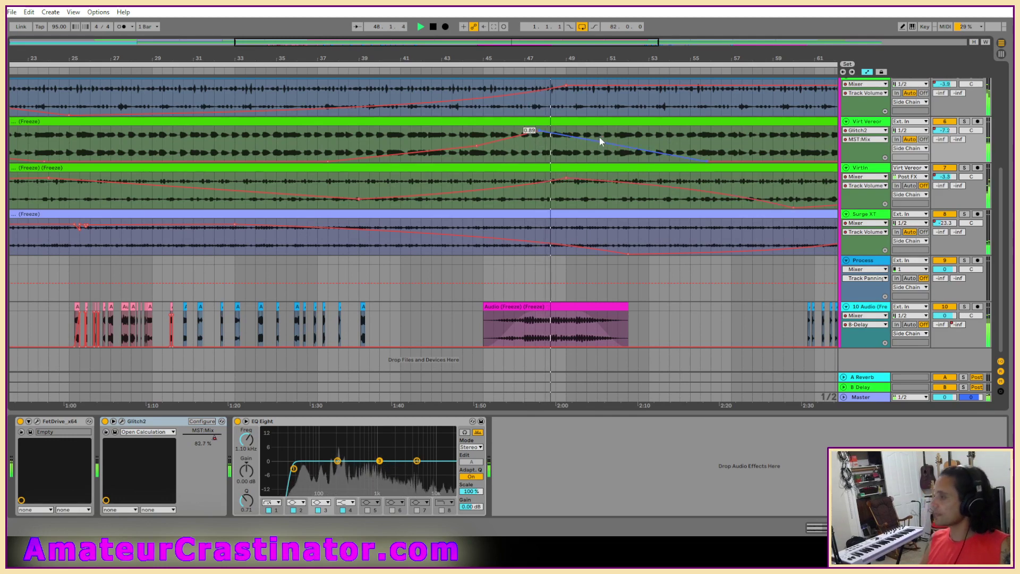
Automate Virt Vereor's Glitch2 Mix up to 0.85 near bar 63 and 1.00 near bar 68, fading to zero at the track's end, and hide automation.
scroll(595, 154, right, 18)
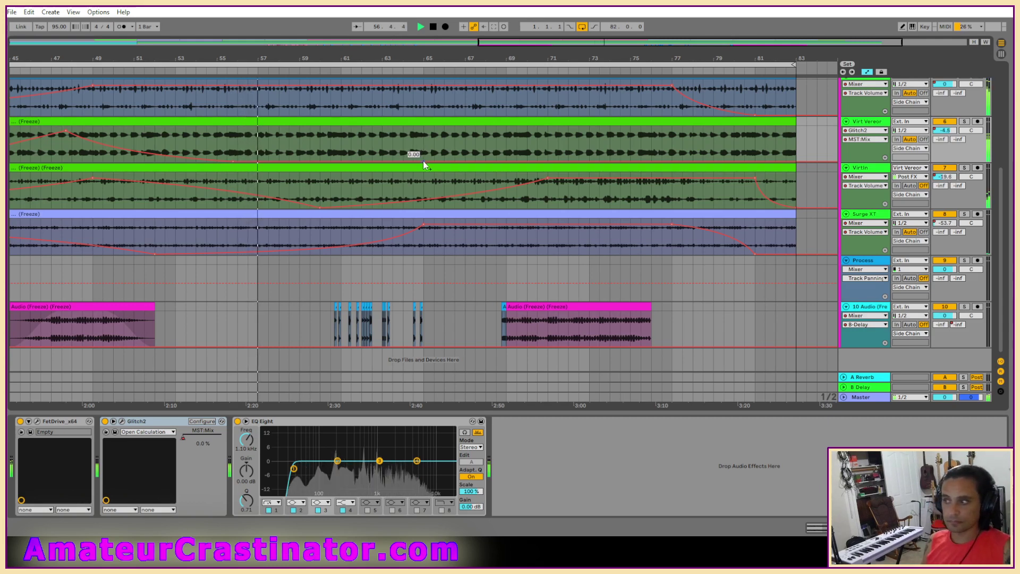
drag(423, 161, 377, 133)
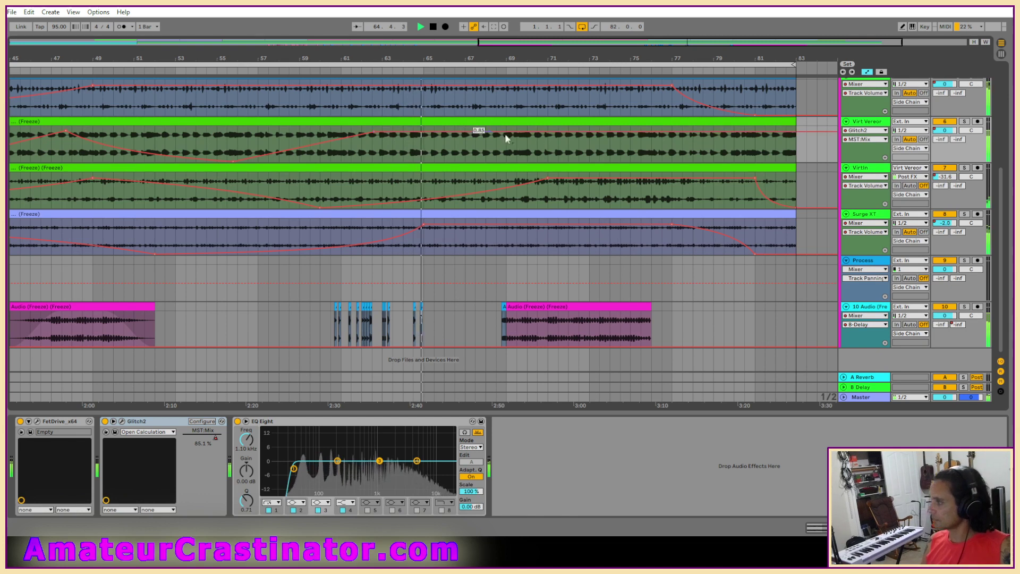
drag(796, 143, 796, 161)
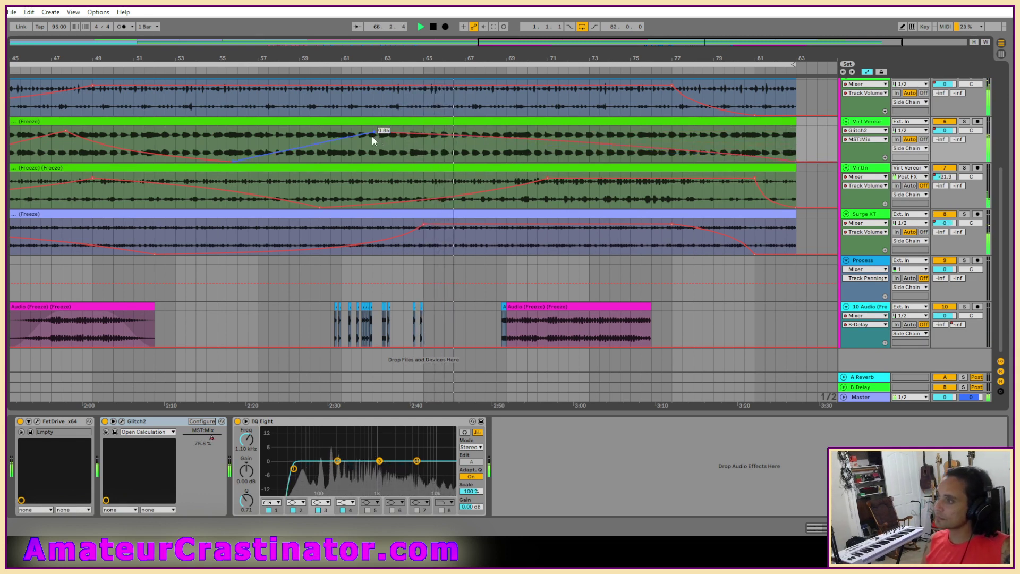
drag(420, 134, 481, 128)
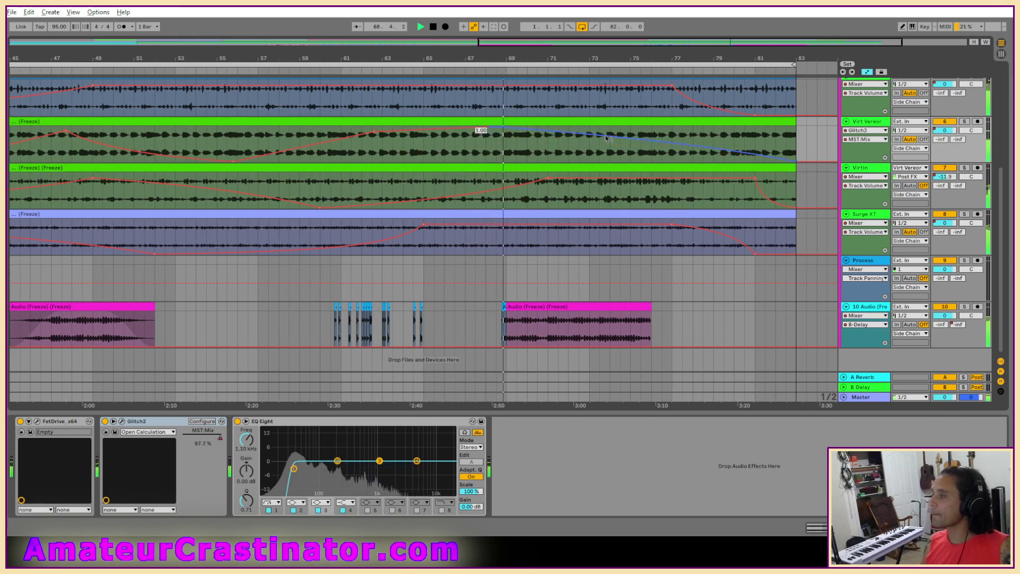
click(856, 153)
key(a)
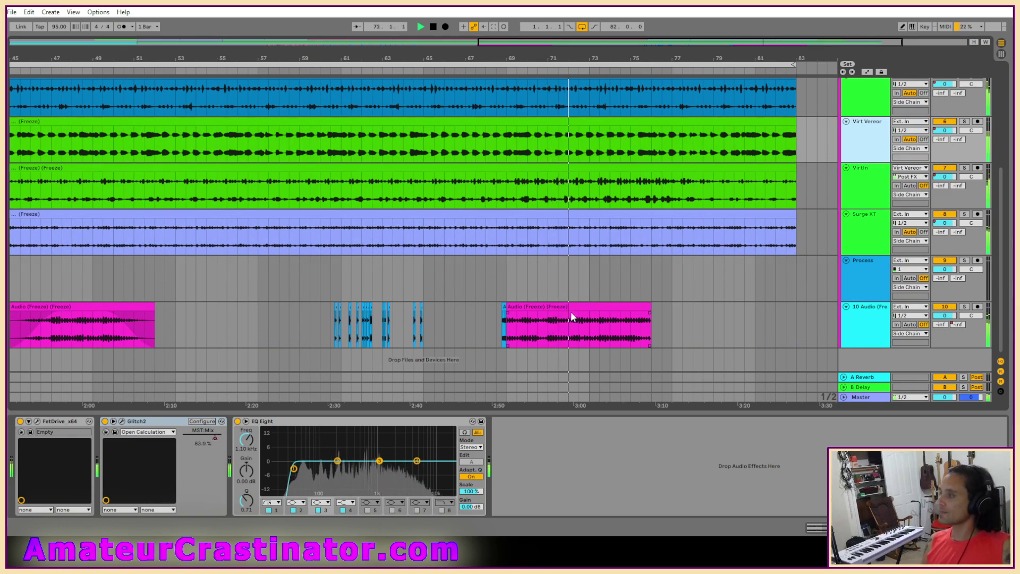
Solo the 10 Audio track to check it, and move its last pink clip, starting near bar 69, up to the Process track.
click(880, 319)
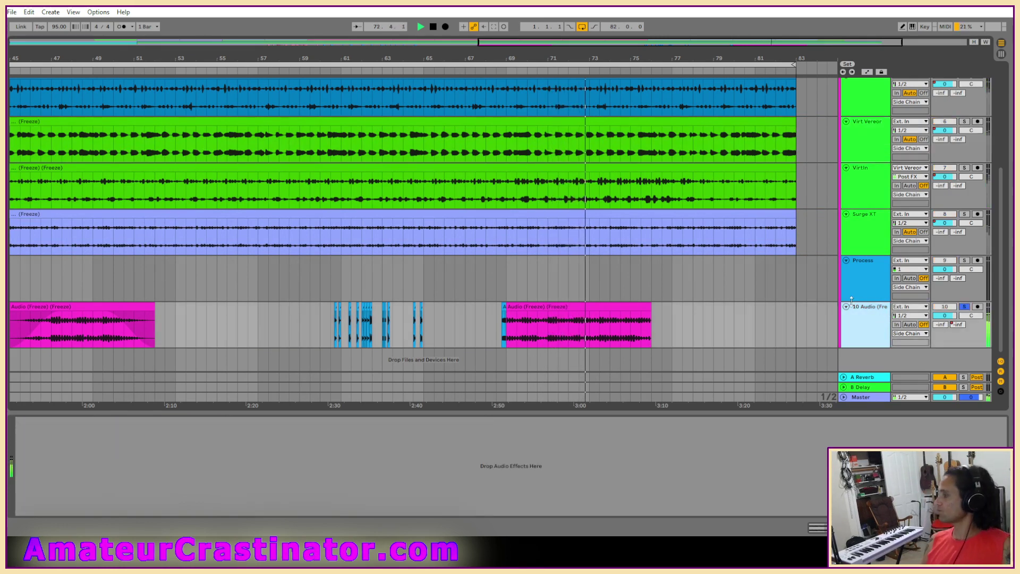
key(s)
drag(566, 304, 569, 294)
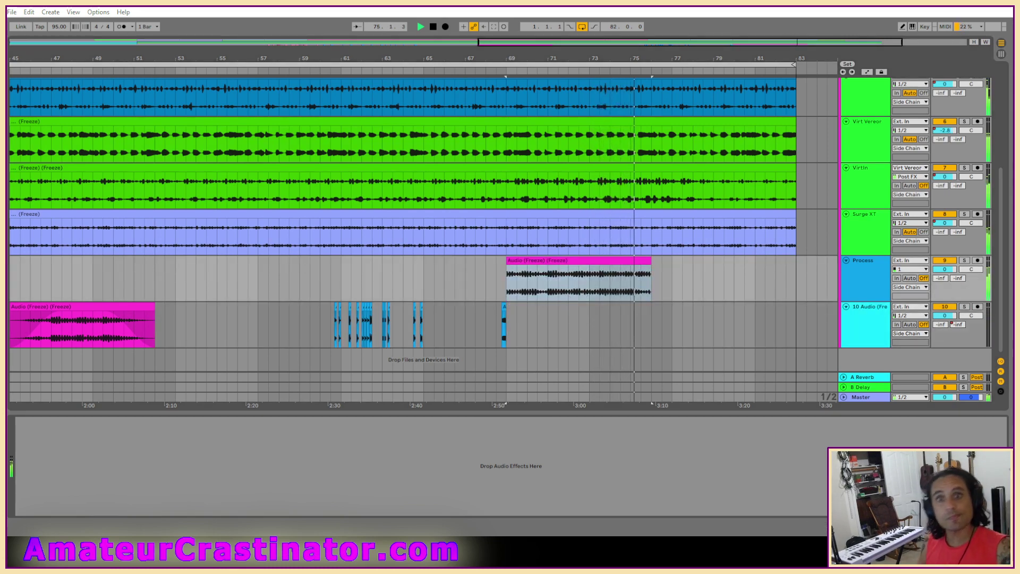
Add a Compressor to the Process track with 40 ms Attack, Peak mode, 0.0 dB Knee, -23.8 dB Thresh and 1.50 dB Out.
click(404, 489)
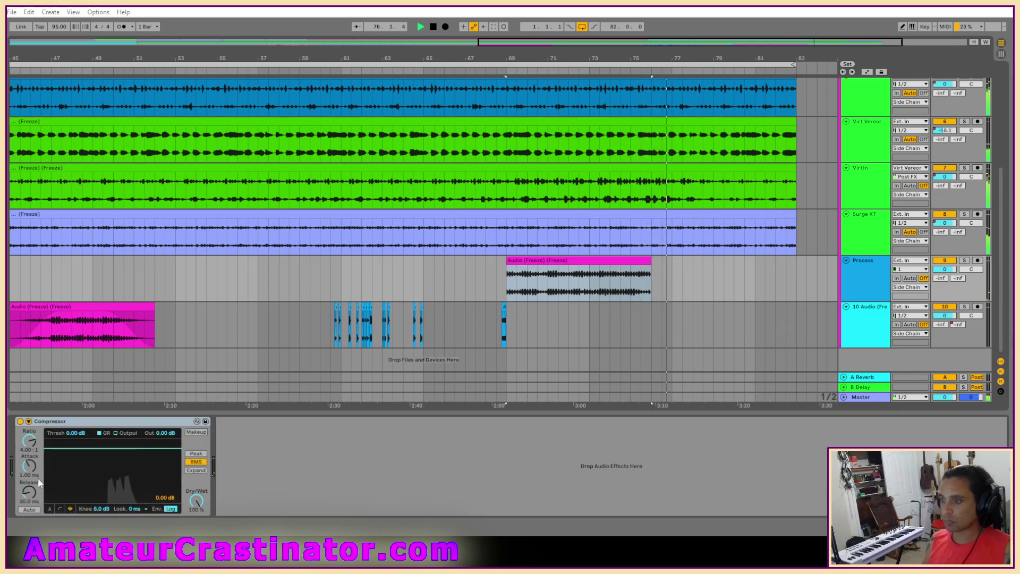
drag(31, 472, 32, 457)
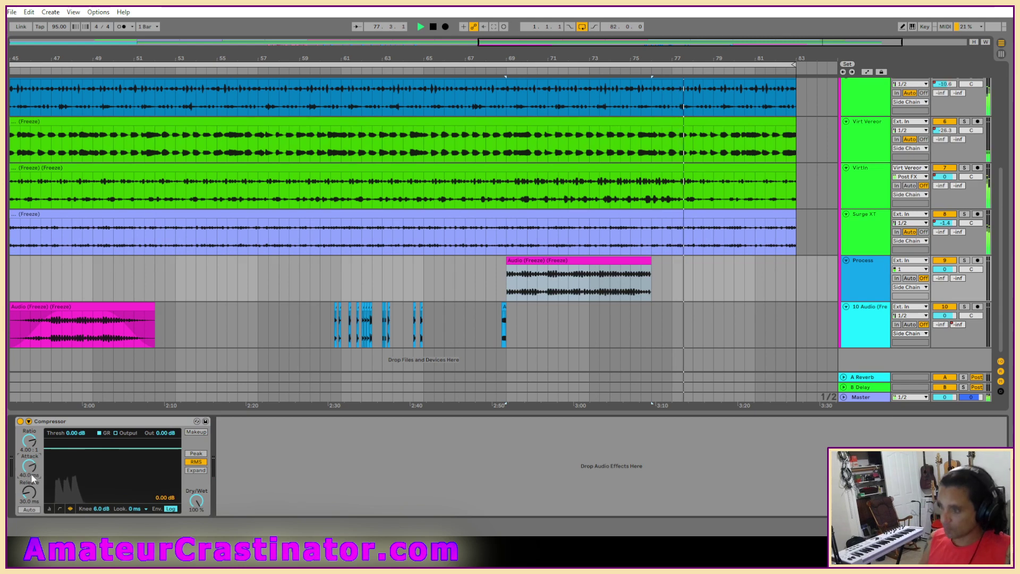
click(196, 454)
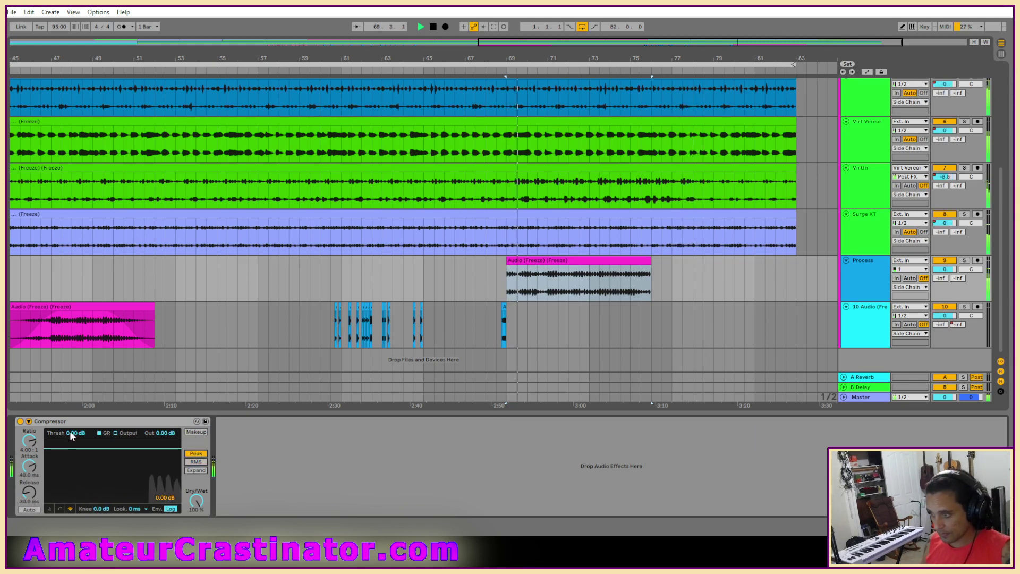
drag(69, 432, 69, 480)
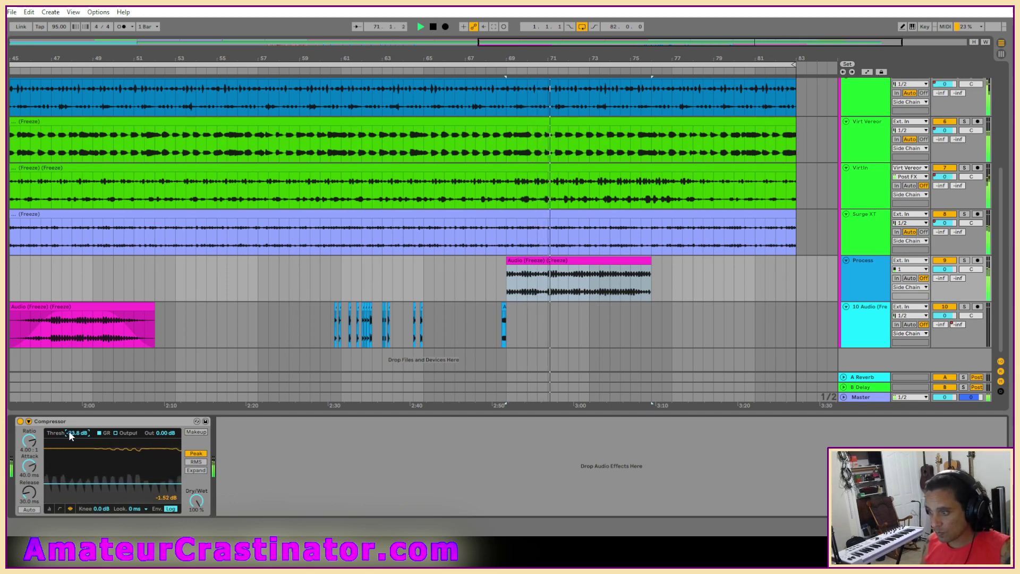
drag(69, 430, 68, 427)
drag(158, 433, 159, 429)
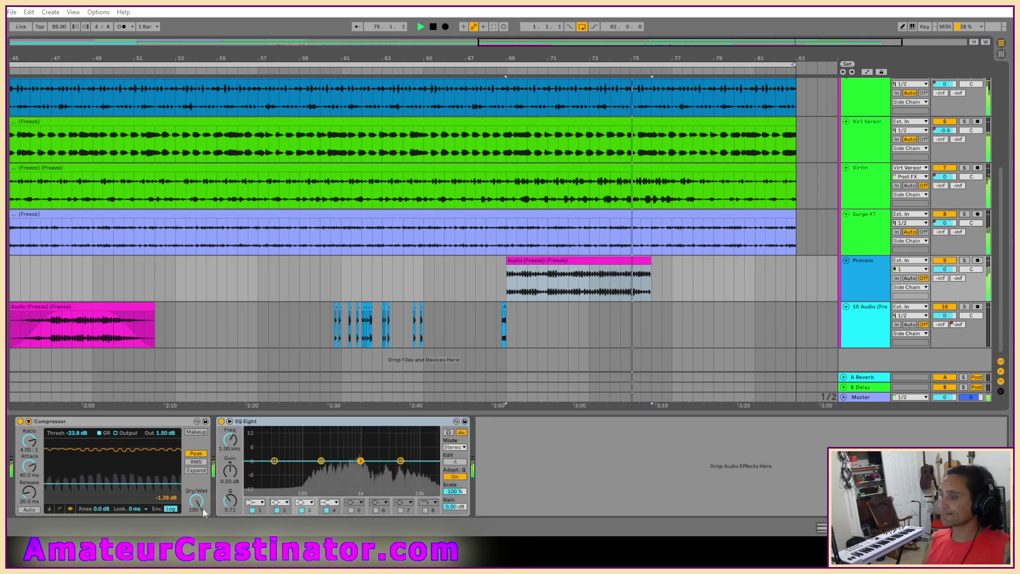
Give the Process track's EQ Eight a band 1 low cut, raise its cutoff frequency, and switch the EQ to M/S mode.
click(254, 502)
click(252, 451)
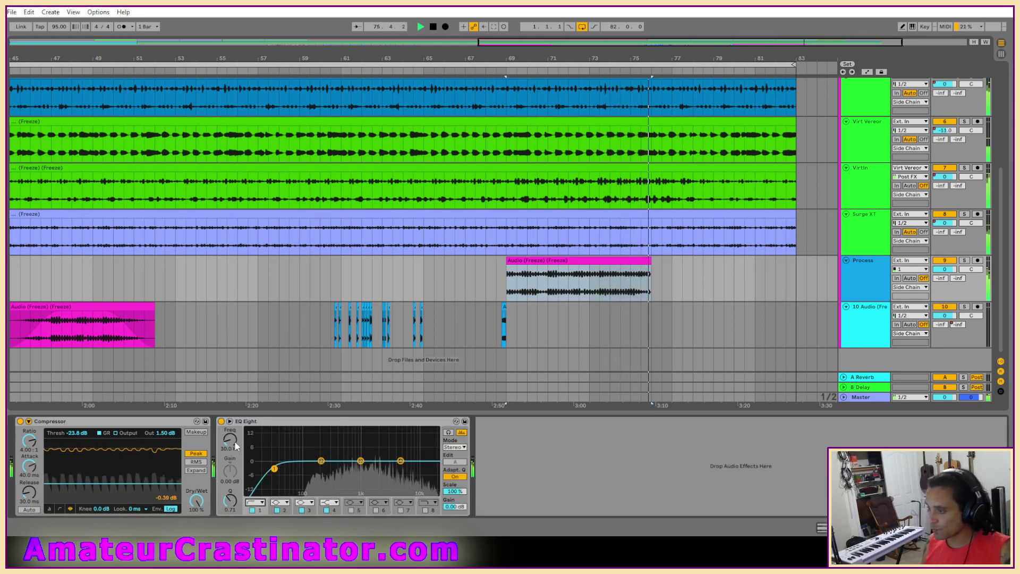
drag(274, 461, 307, 469)
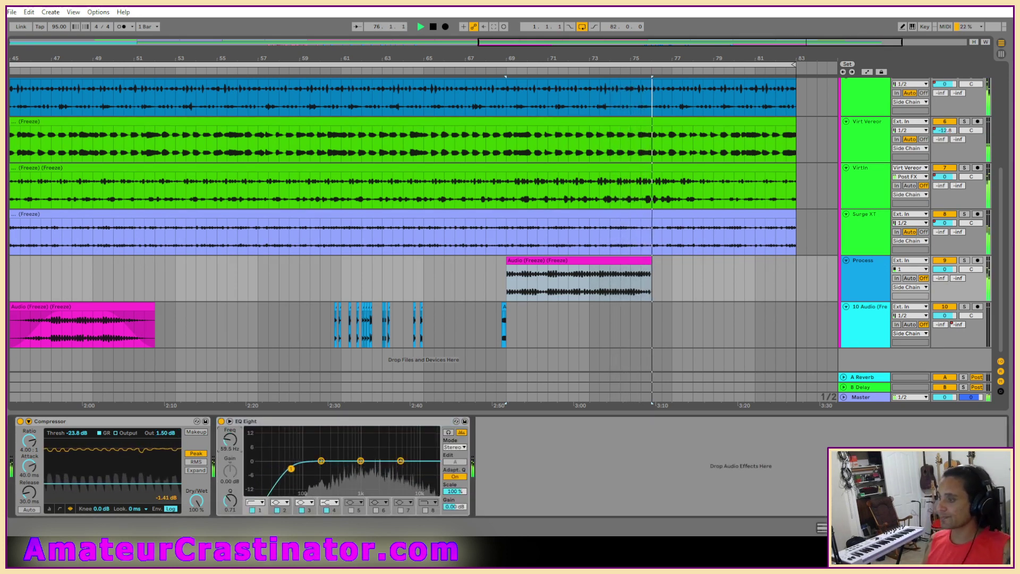
click(455, 447)
click(453, 472)
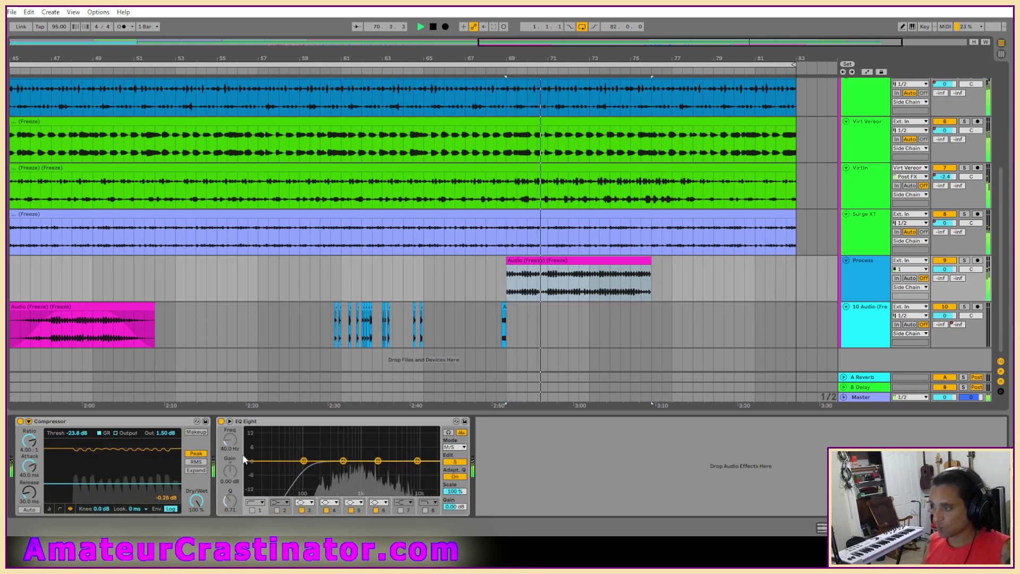
On the EQ Eight's side channel, enable the band 1 low cut and boost band 4 by 2.00 dB around 391 Hz.
click(252, 510)
drag(283, 468, 338, 452)
drag(230, 502, 231, 478)
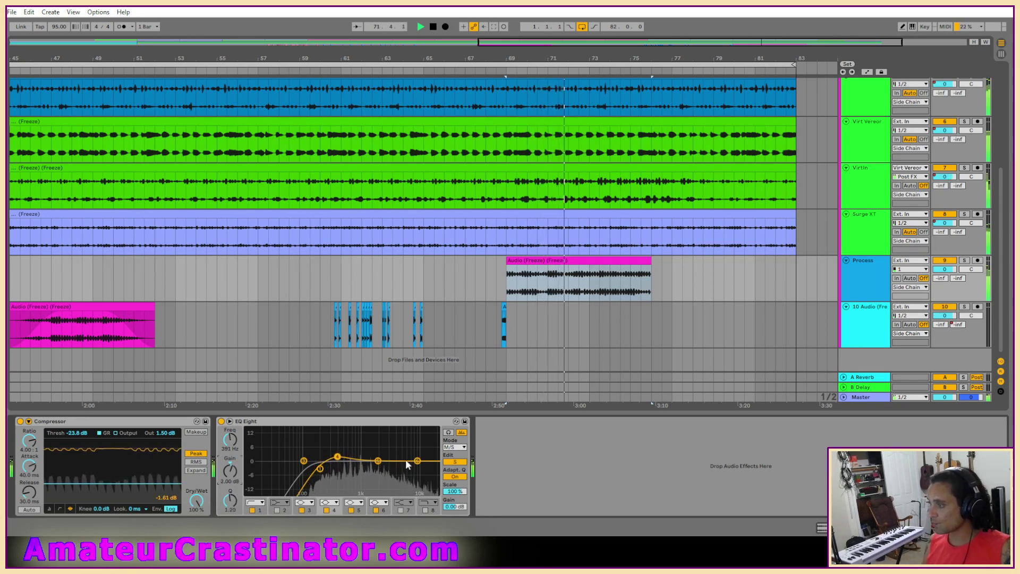
Make side-channel band 5 a notch at 1.47 kHz and compare the sound with the band off and on.
click(355, 502)
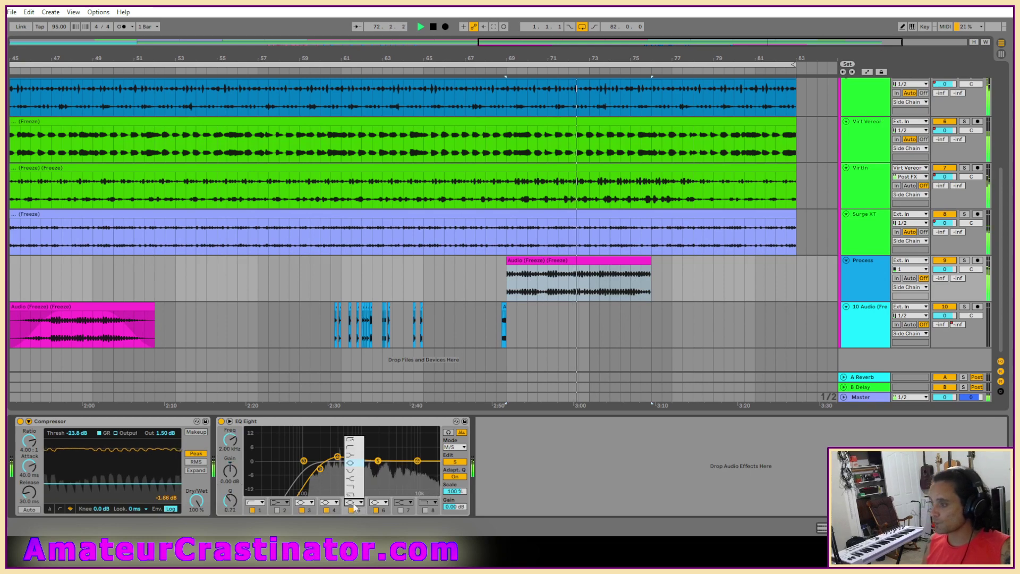
click(355, 471)
mouse_move(372, 471)
mouse_down()
mouse_move(361, 465)
mouse_move(370, 464)
mouse_up()
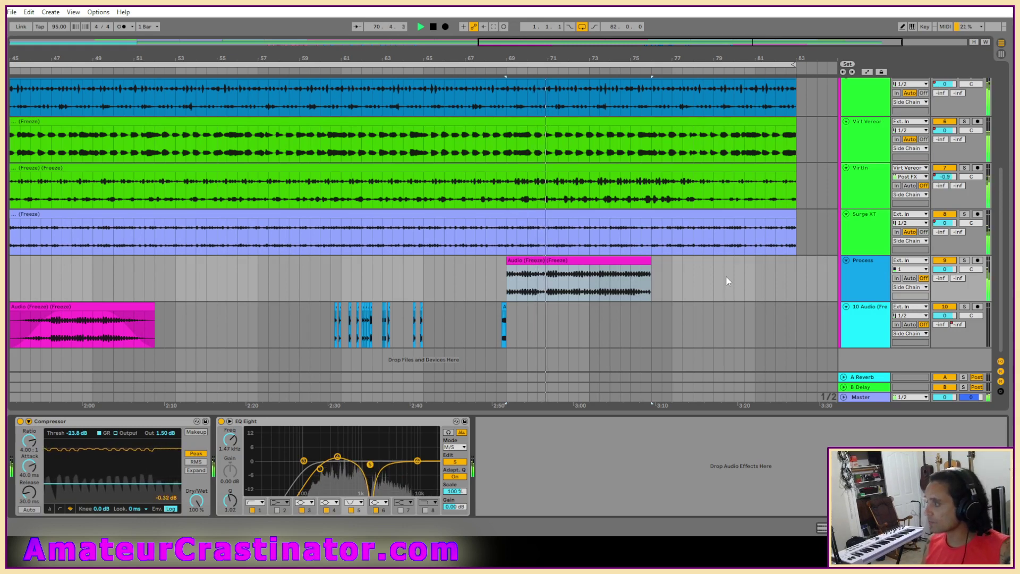
click(351, 511)
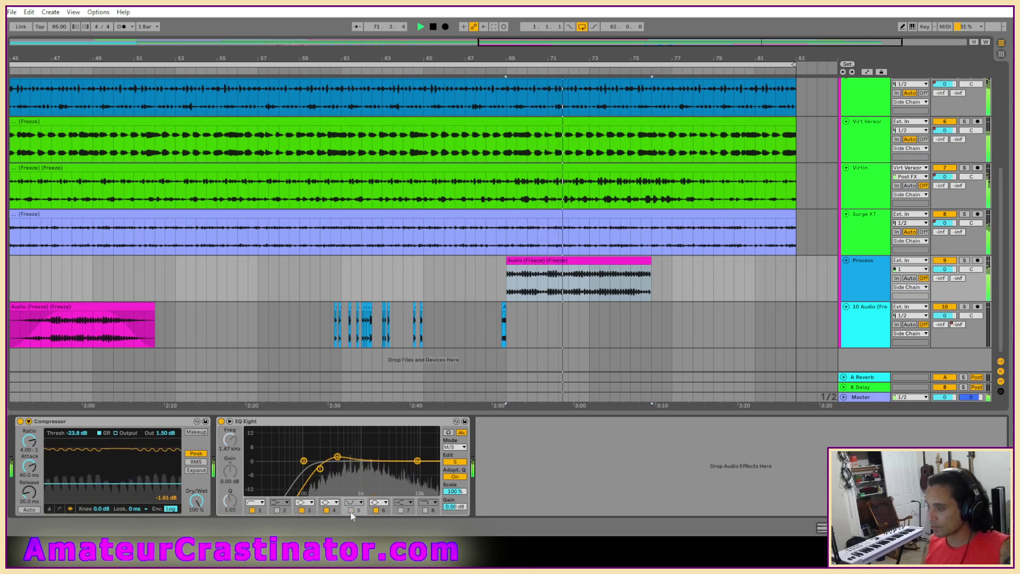
click(350, 510)
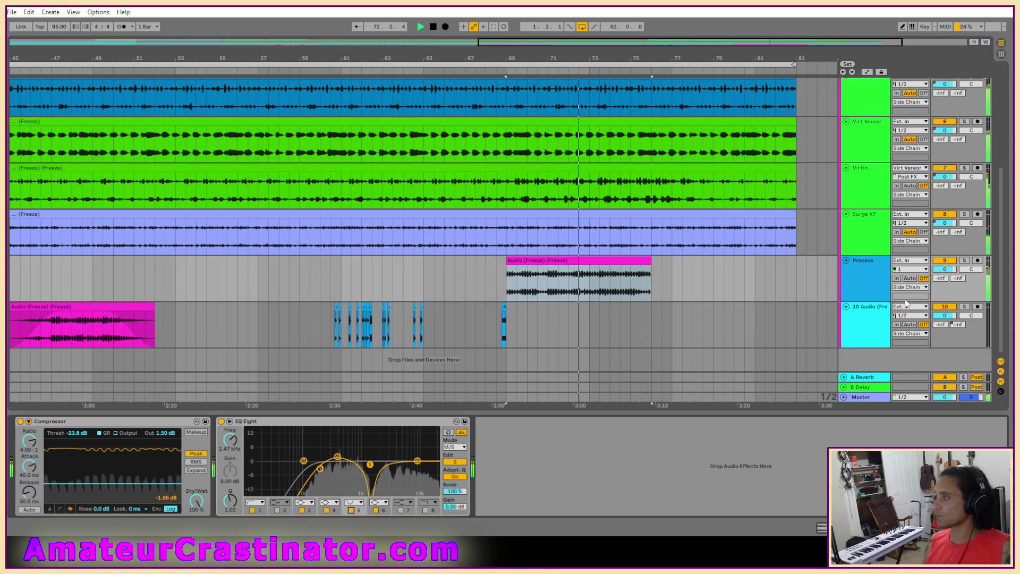
Freeze and flatten the Process track to render its compression and EQ into the audio.
right_click(871, 285)
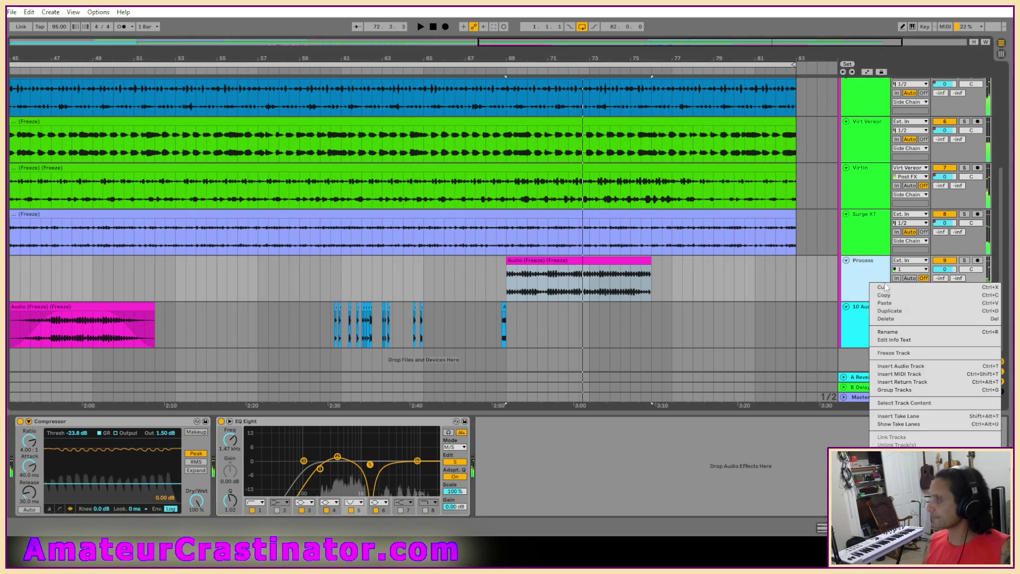
click(898, 353)
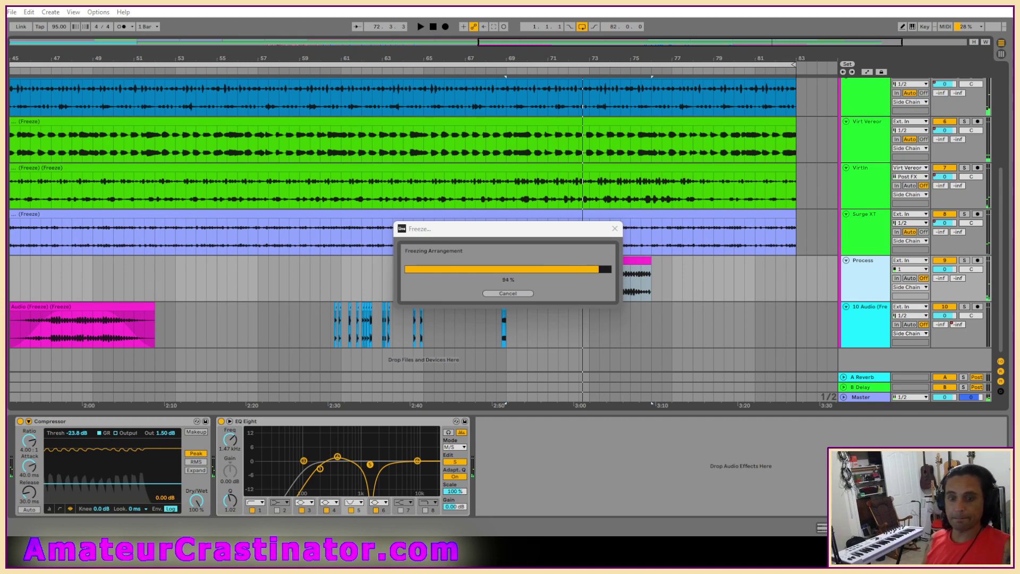
right_click(861, 286)
click(878, 362)
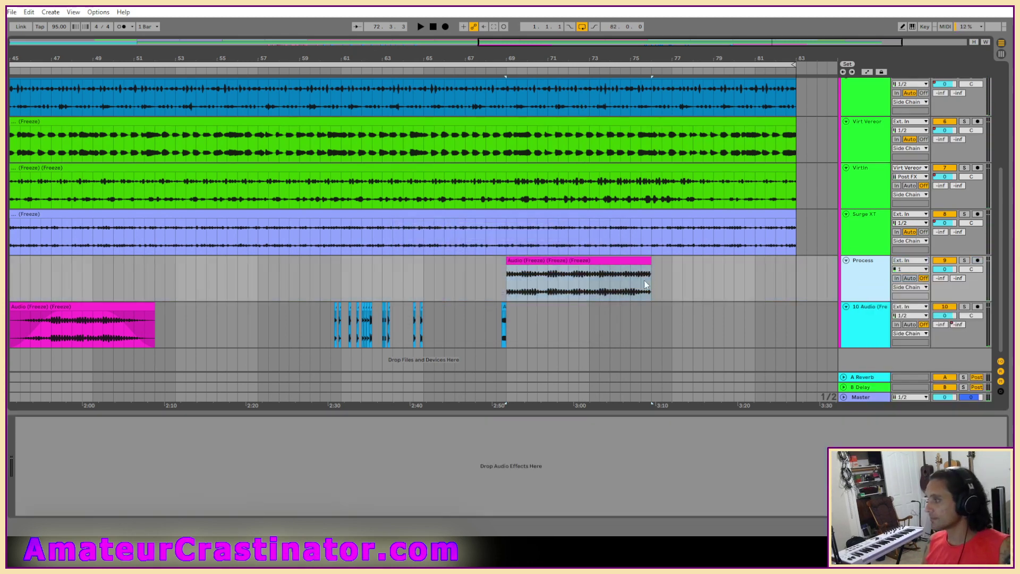
Recolor the flattened Process clip pink and move it back down to the 10 Audio track at the same position.
right_click(596, 258)
click(604, 497)
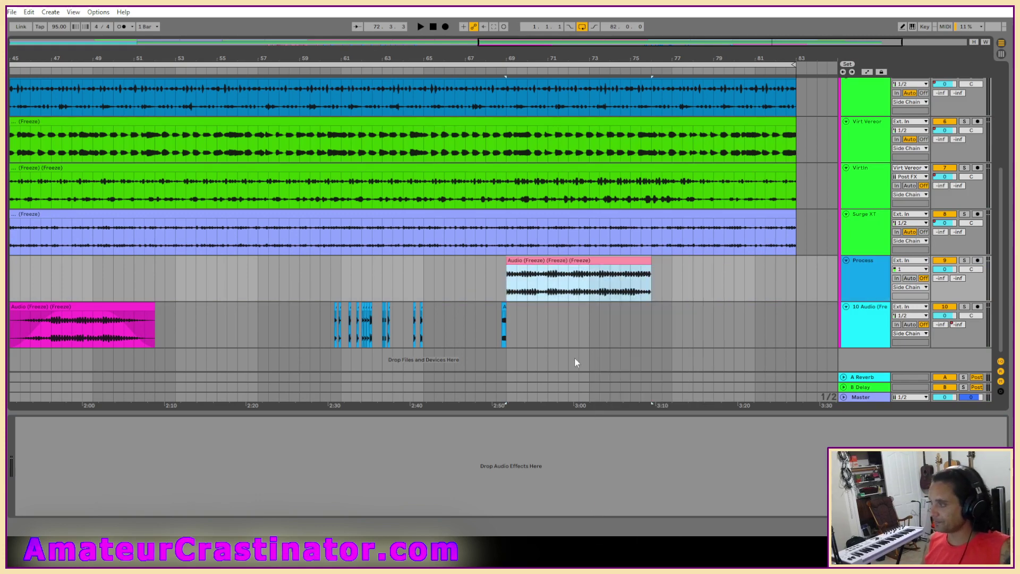
drag(566, 262, 567, 307)
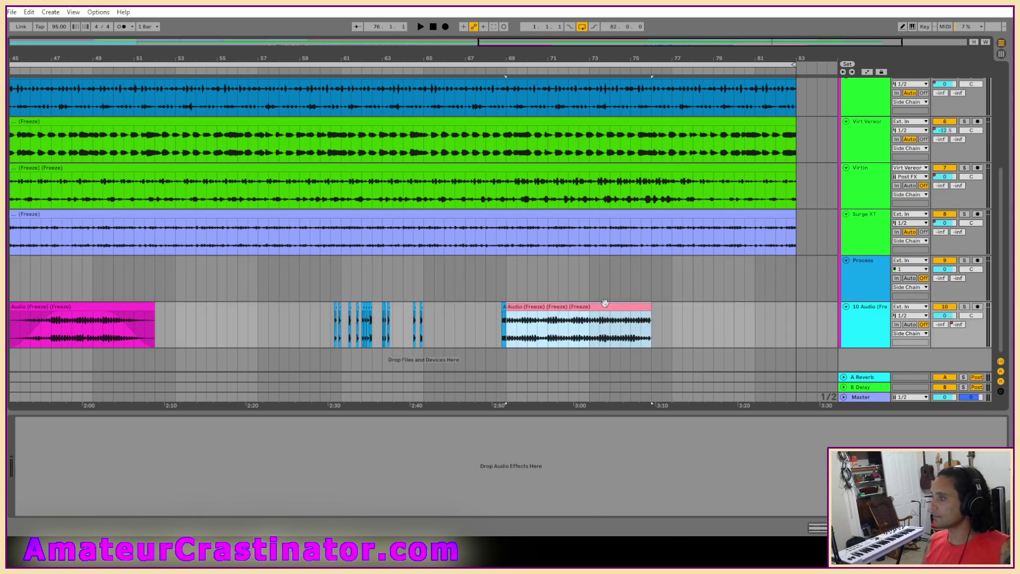
Fit the whole arrangement in view, return the playhead to the start, and review all of the tracks.
key(w)
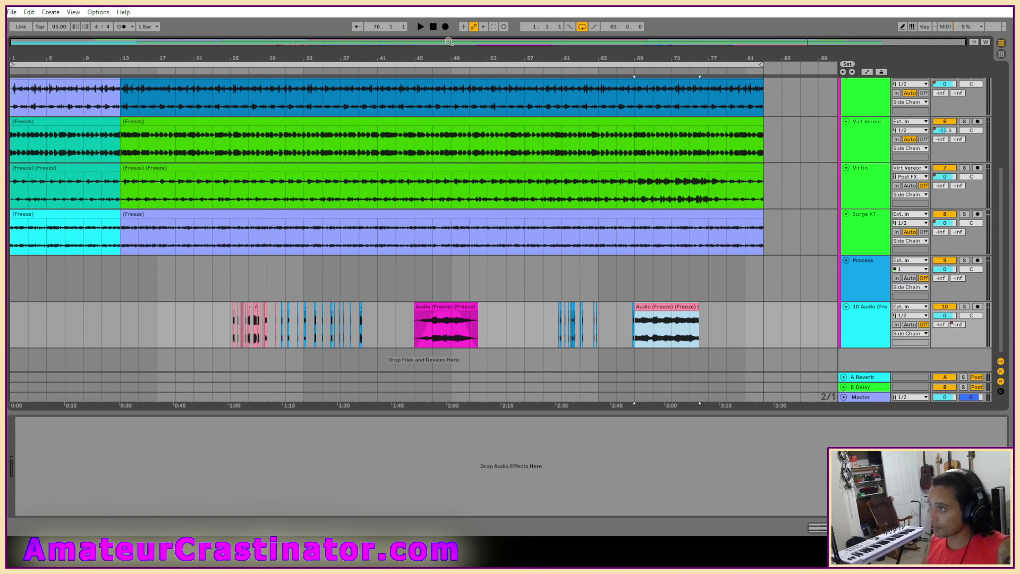
click(434, 27)
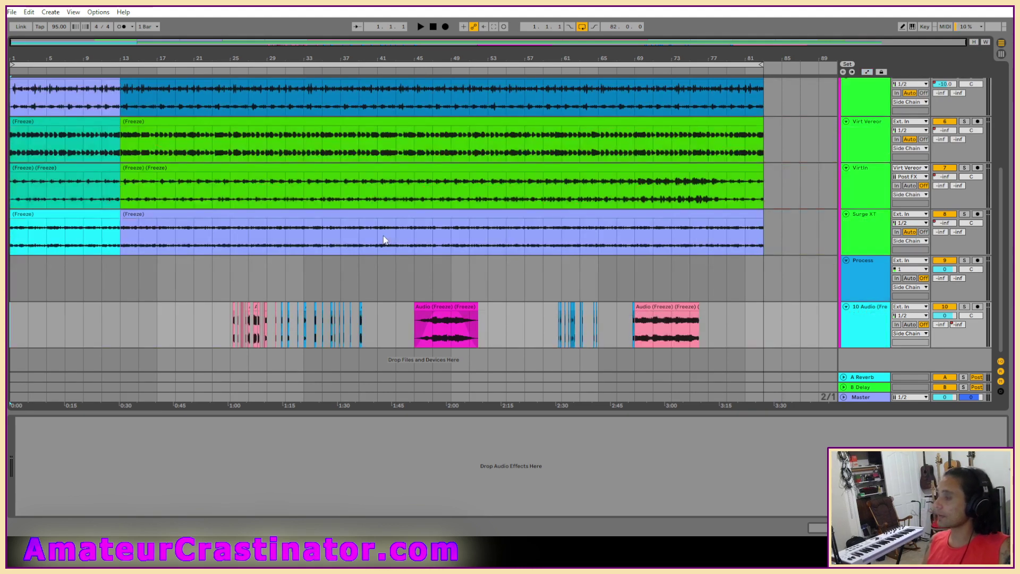
scroll(385, 242, up, 3)
scroll(383, 239, up, 1)
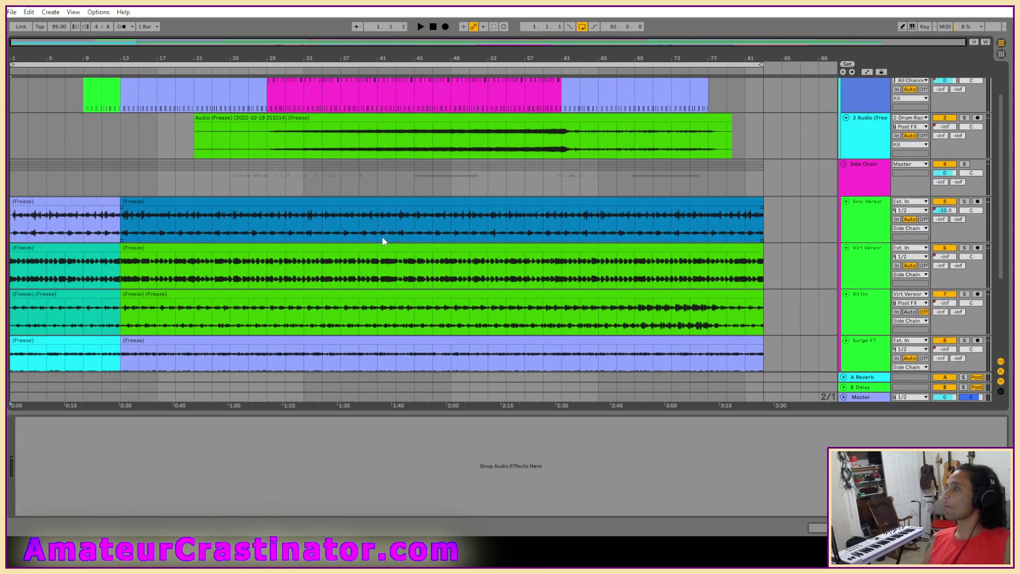
scroll(382, 238, up, 2)
scroll(382, 244, up, 1)
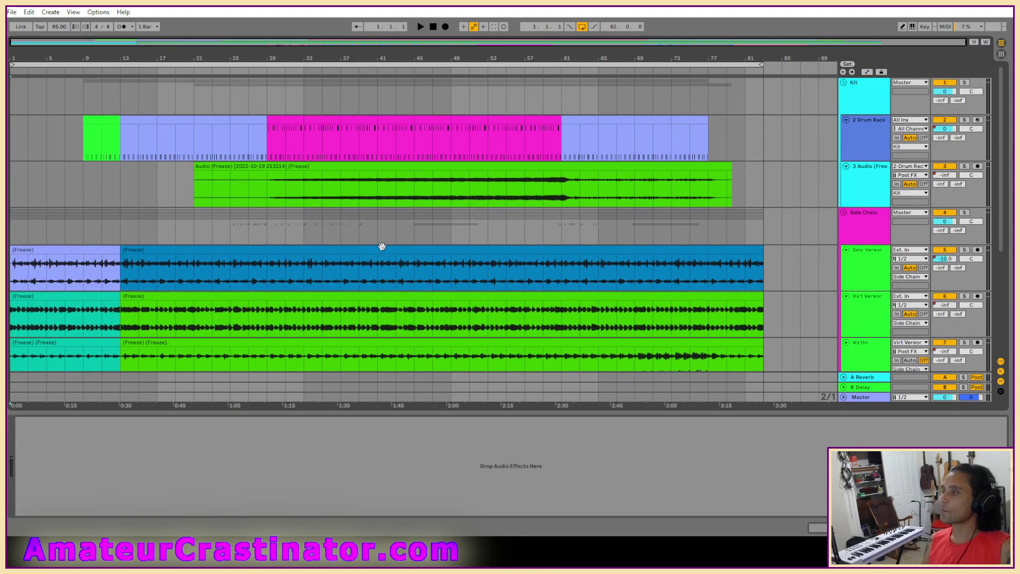
scroll(378, 260, down, 6)
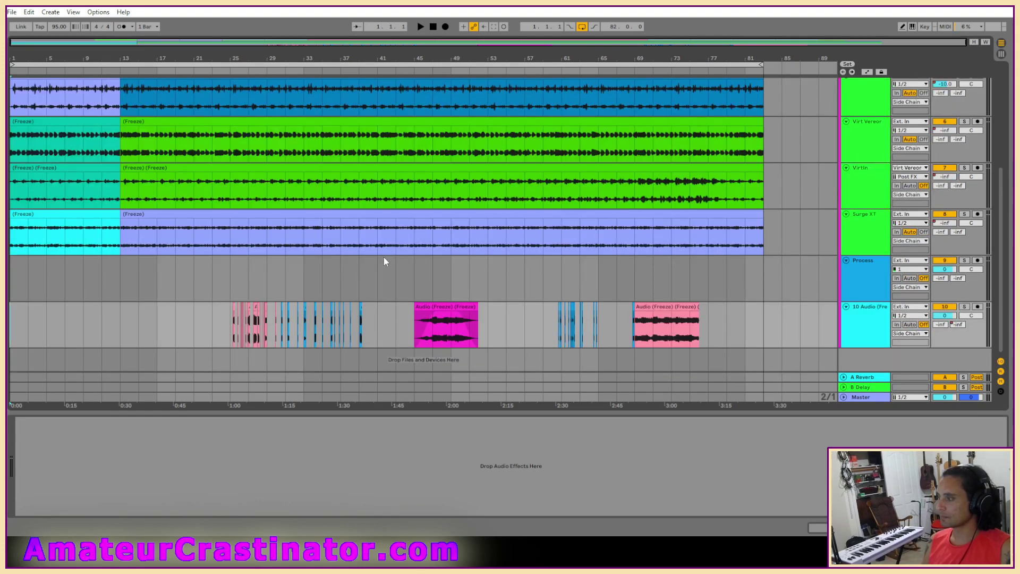
Open the Doritos.als Live Set from the Doritos Project folder in Album - Web Single(s).
click(14, 15)
click(32, 34)
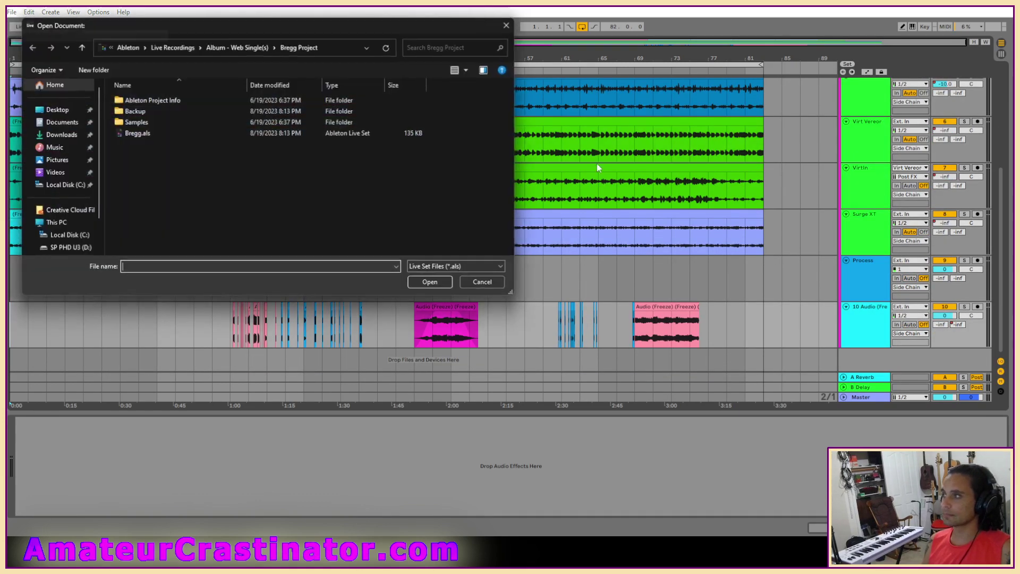
click(236, 51)
double_click(145, 148)
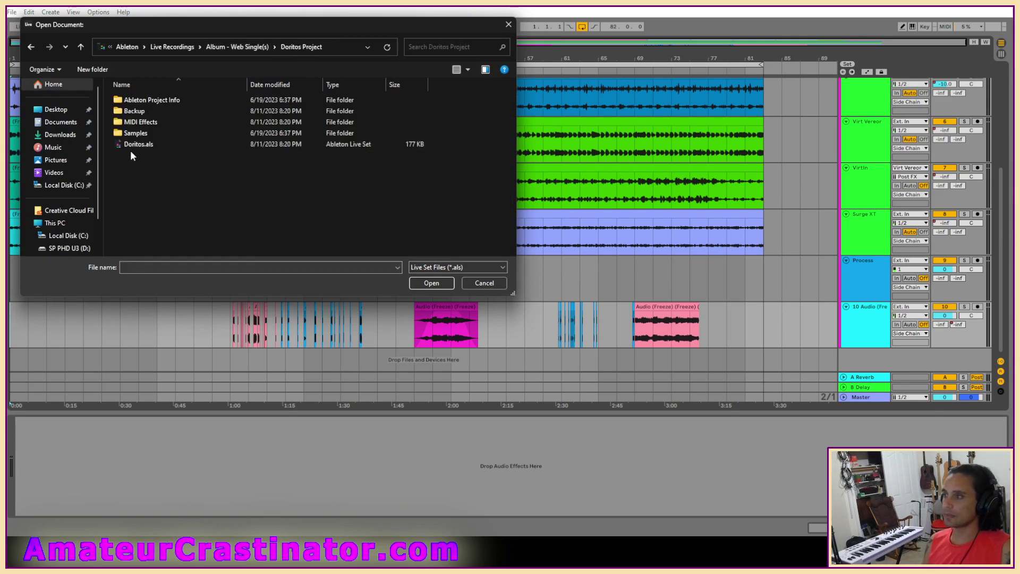
double_click(131, 145)
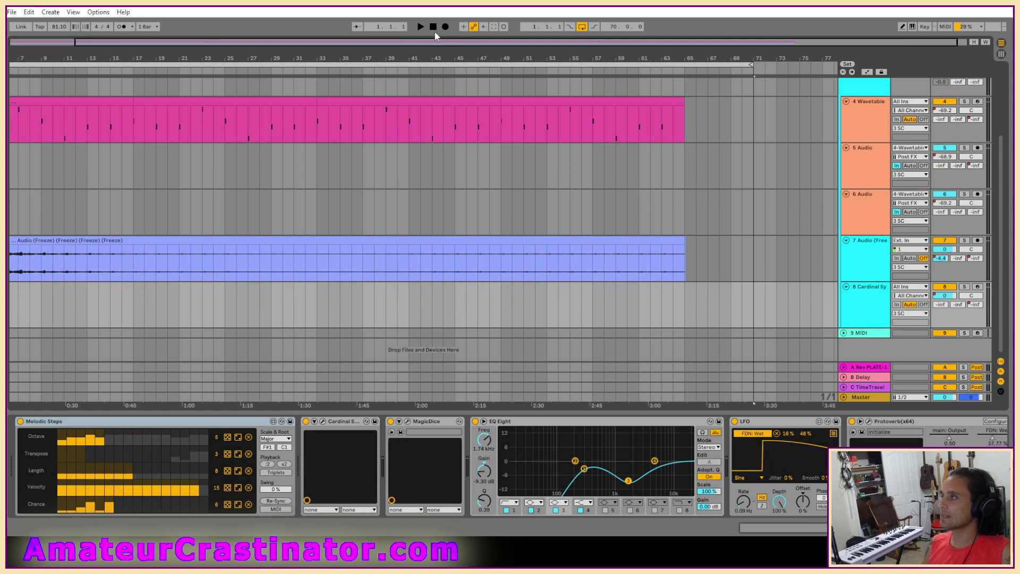
Play the Doritos arrangement from the start and look over its tracks and the devices on 7 Audio.
drag(424, 43, 388, 42)
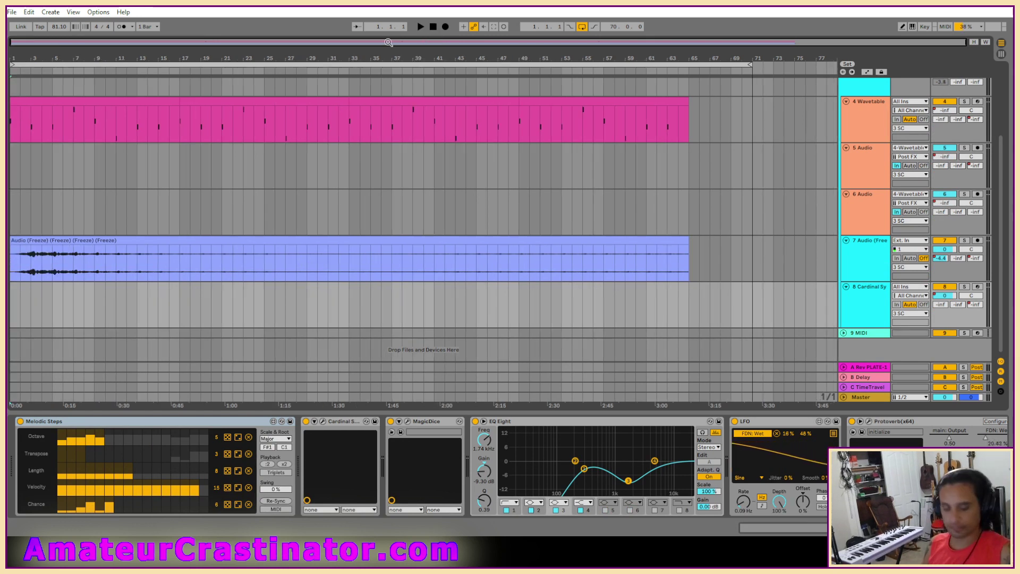
key(space)
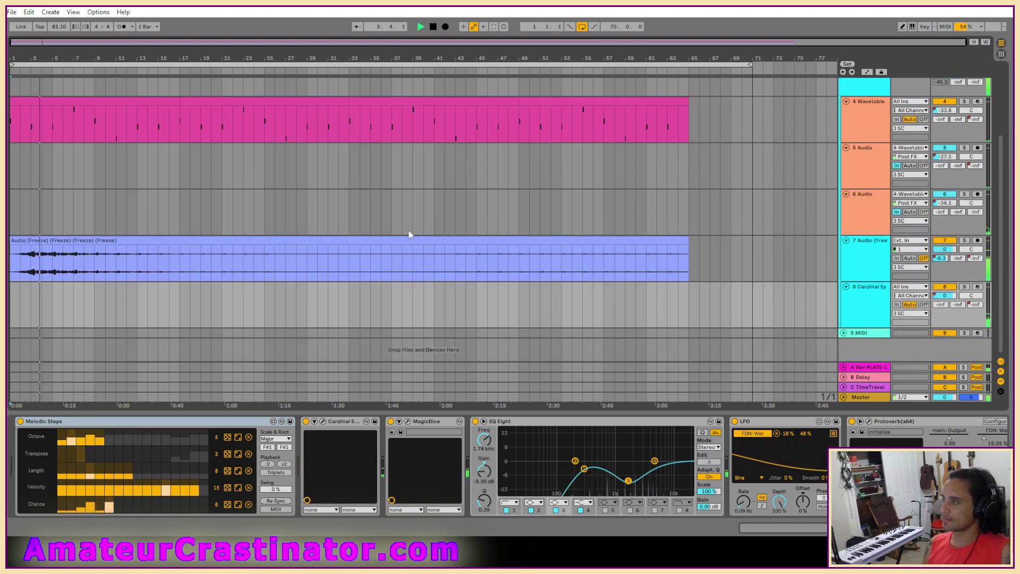
click(866, 256)
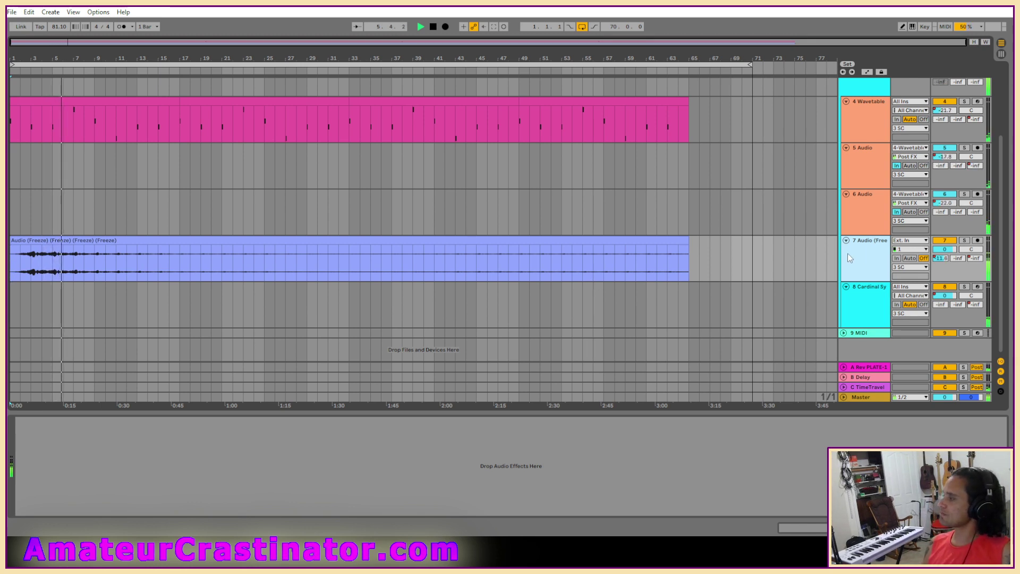
scroll(866, 258, up, 4)
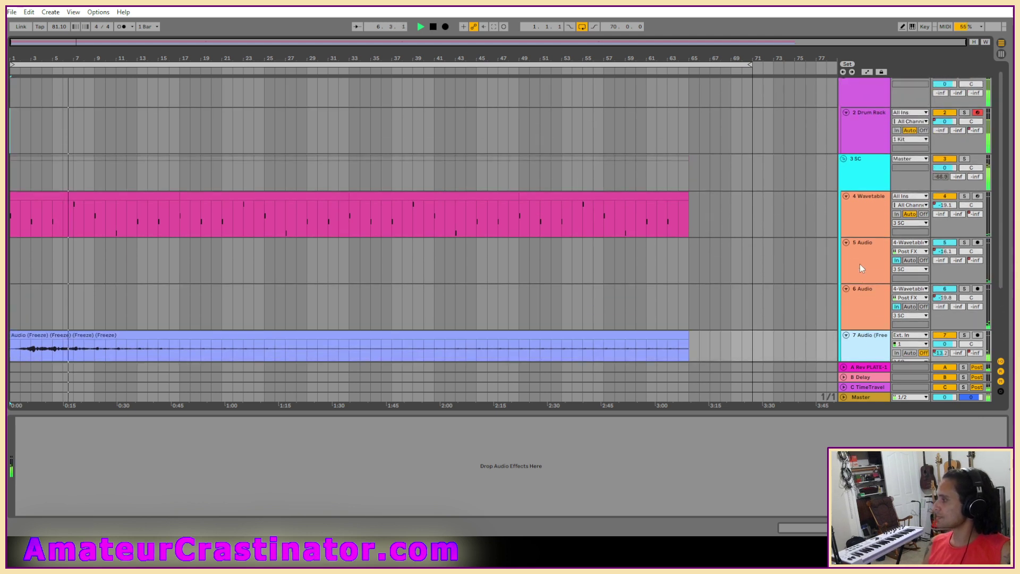
scroll(858, 268, down, 3)
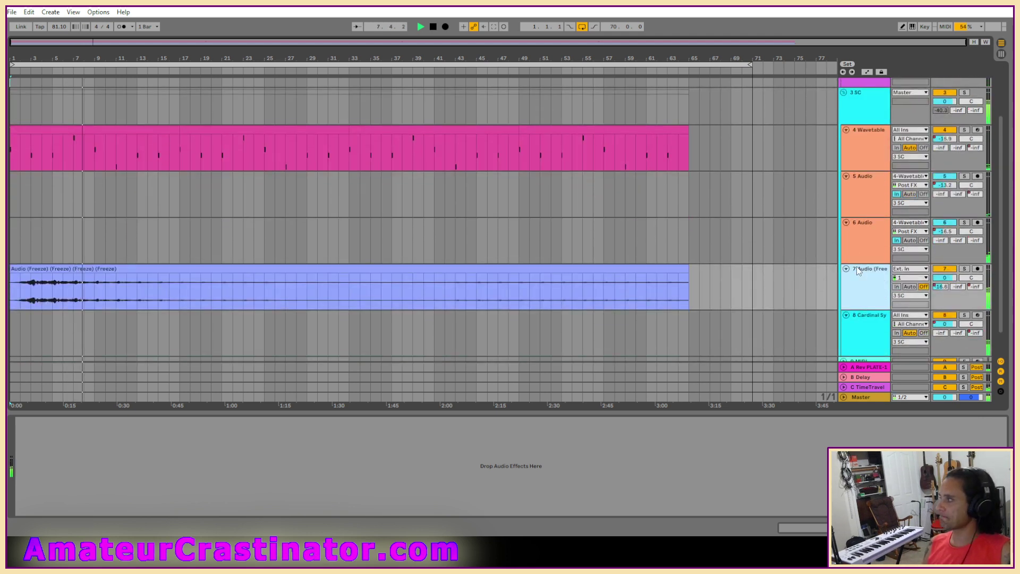
scroll(856, 271, up, 2)
scroll(854, 270, down, 2)
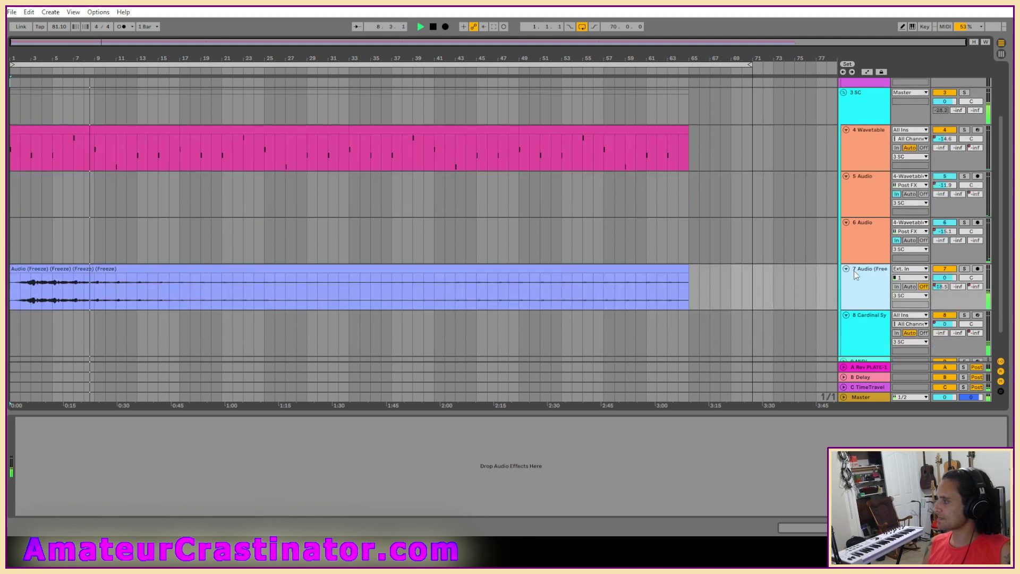
Lower the gain of the long frozen clip on 7 Audio to -6.33 dB and audition it against the other tracks.
click(186, 269)
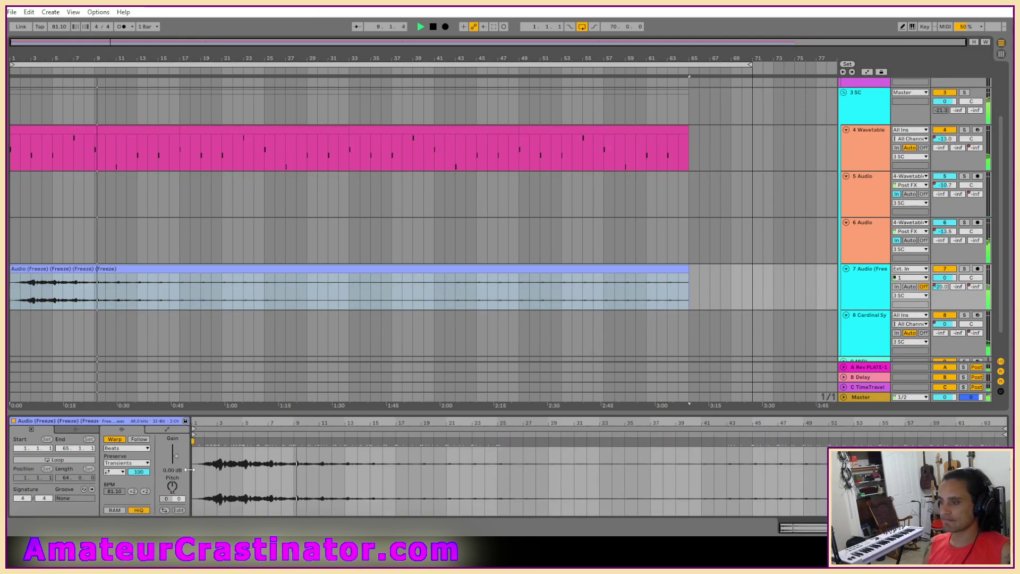
key(space)
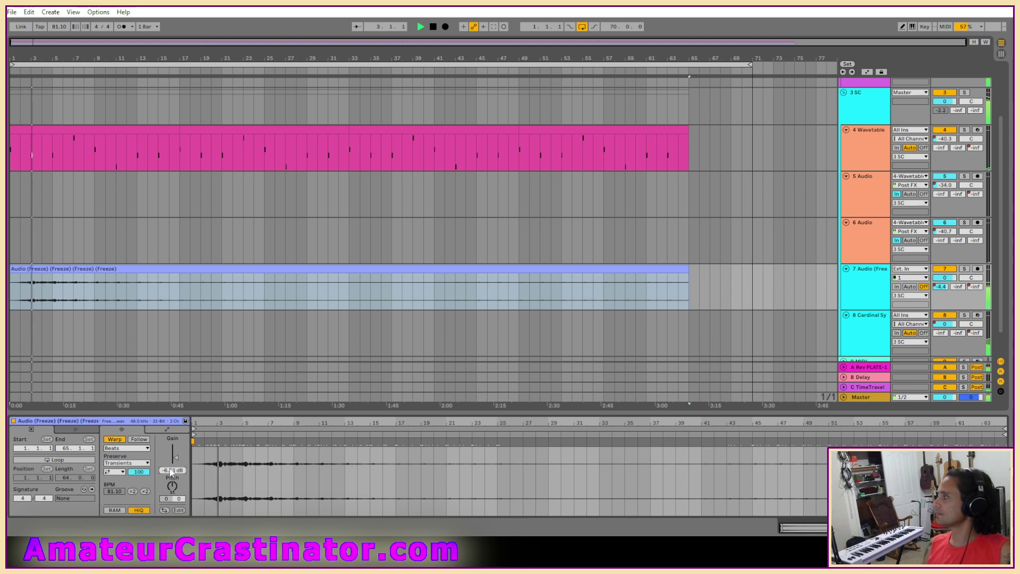
scroll(894, 217, up, 3)
scroll(894, 217, up, 1)
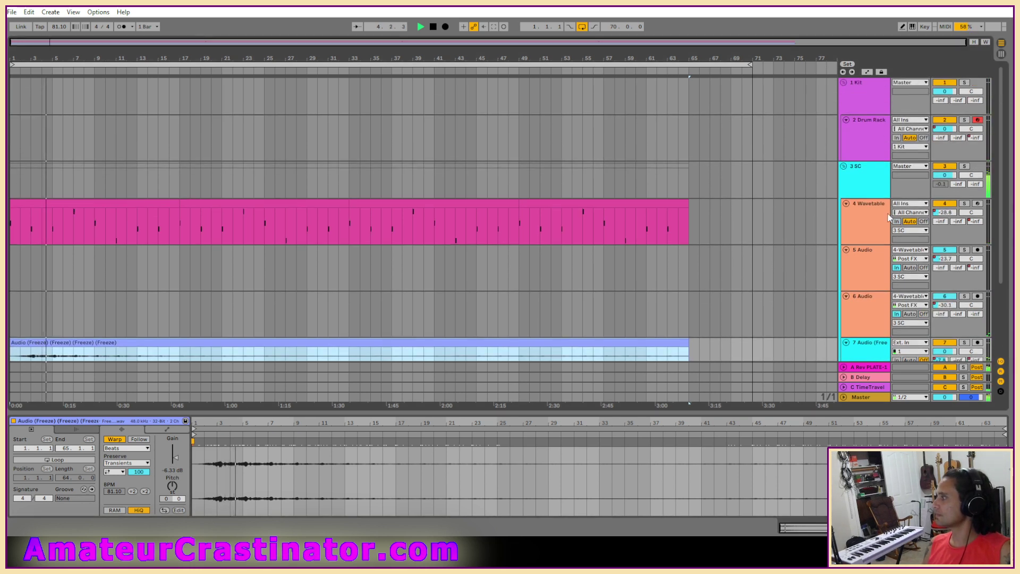
scroll(884, 212, down, 5)
scroll(881, 212, up, 5)
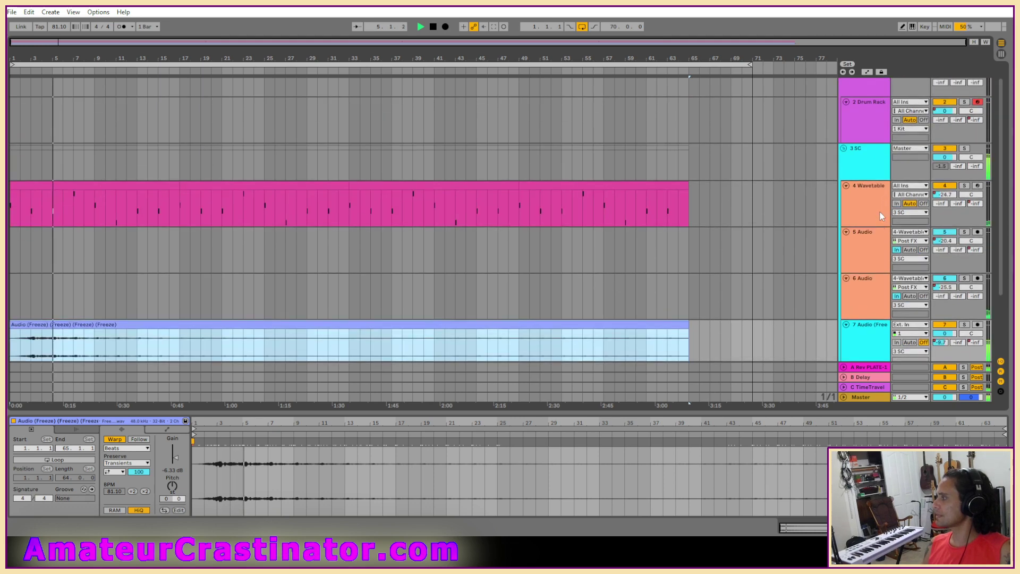
scroll(879, 212, down, 5)
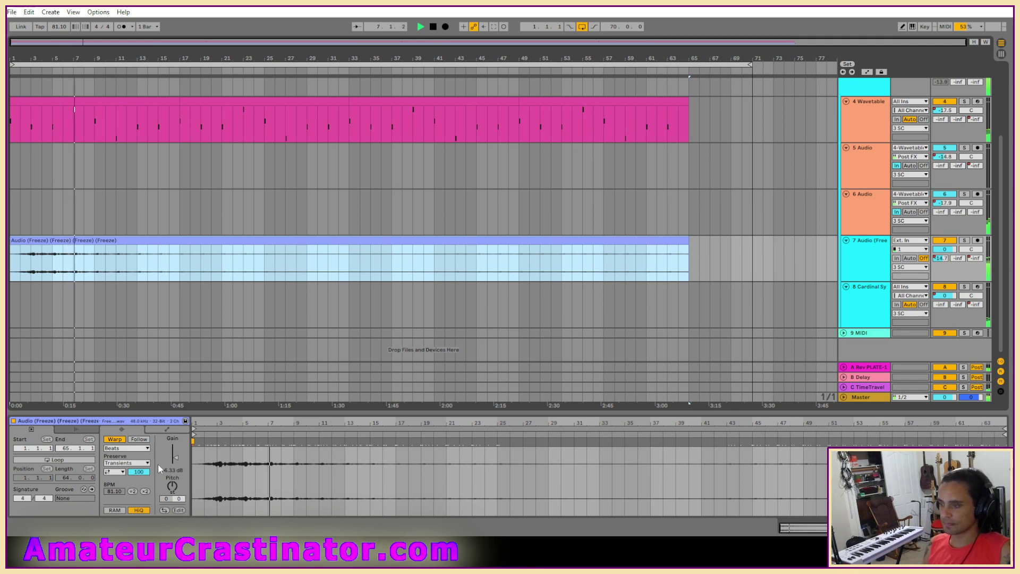
Set the 7 Audio clip's gain to -7.12 dB, replay from the start, and try the track volume before resetting it to 0.
mouse_move(176, 458)
mouse_down()
mouse_move(176, 468)
mouse_move(176, 458)
mouse_up()
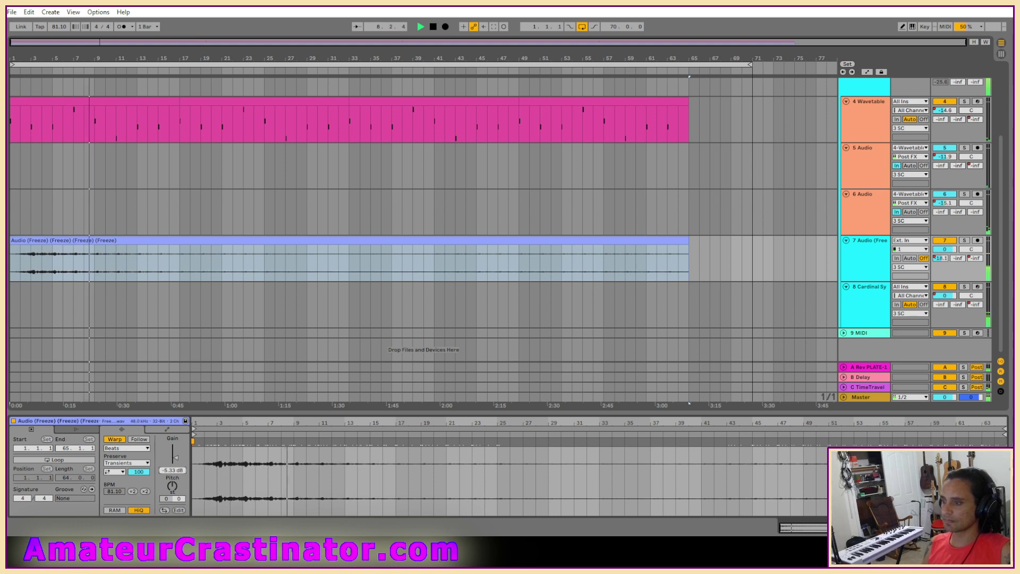
key(space)
key(space)
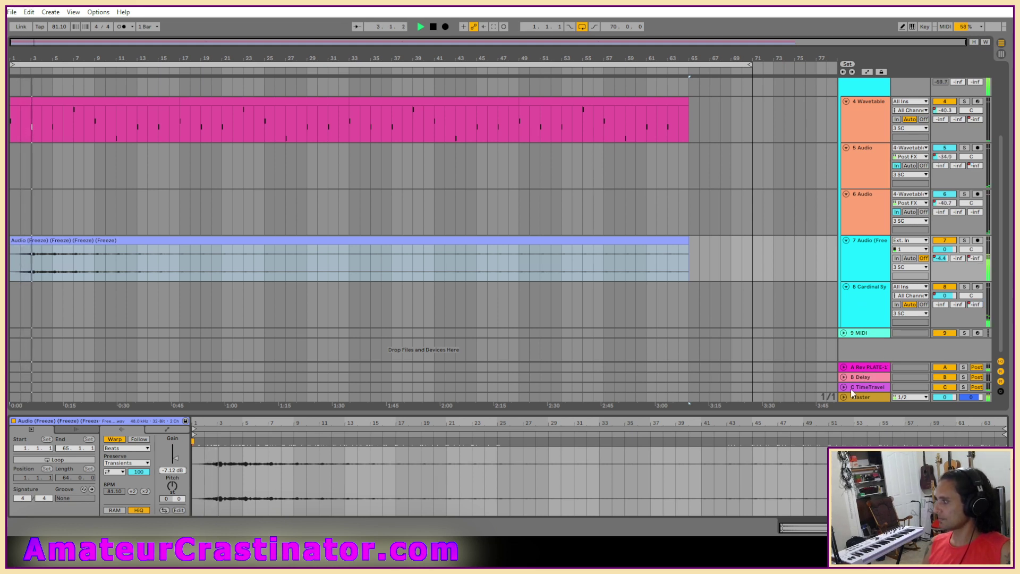
mouse_move(945, 249)
mouse_down()
mouse_move(945, 265)
mouse_move(942, 254)
mouse_up()
double_click(942, 251)
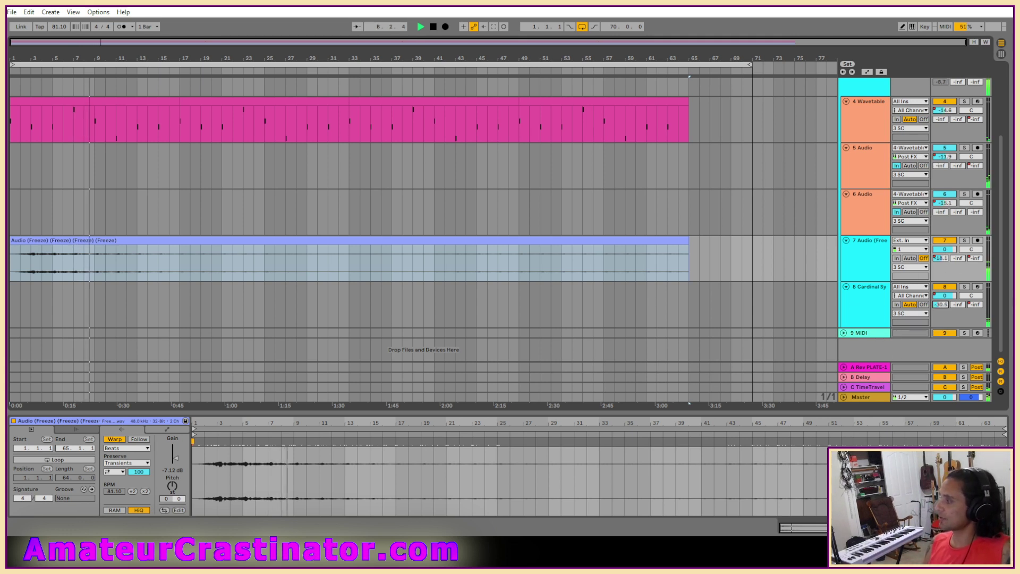
Restart playback, set send A on track 8 Cardinal to -11 dB and compare with the plate reverb return off and on.
key(space)
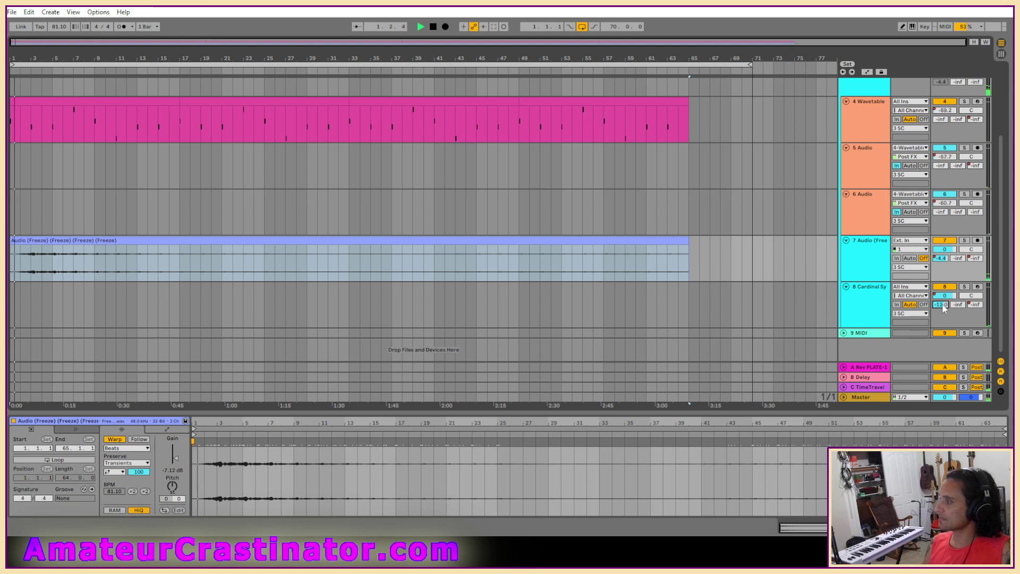
drag(943, 304, 943, 299)
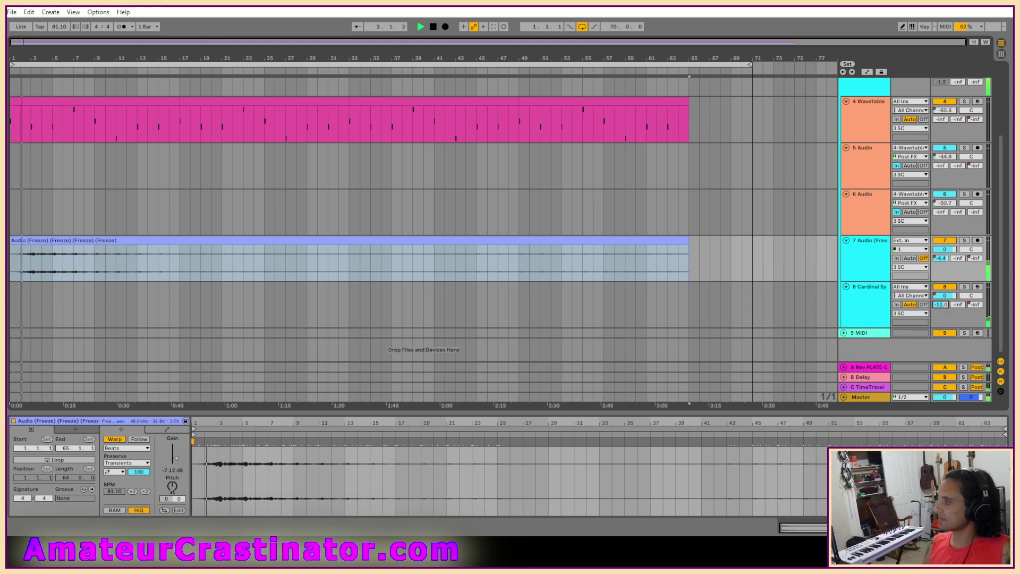
click(948, 373)
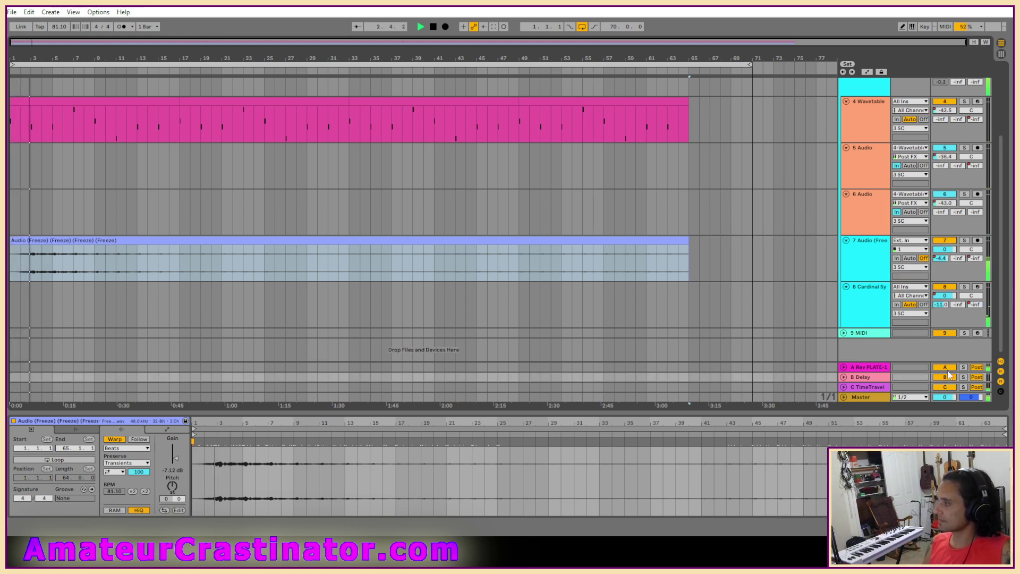
click(948, 368)
click(945, 367)
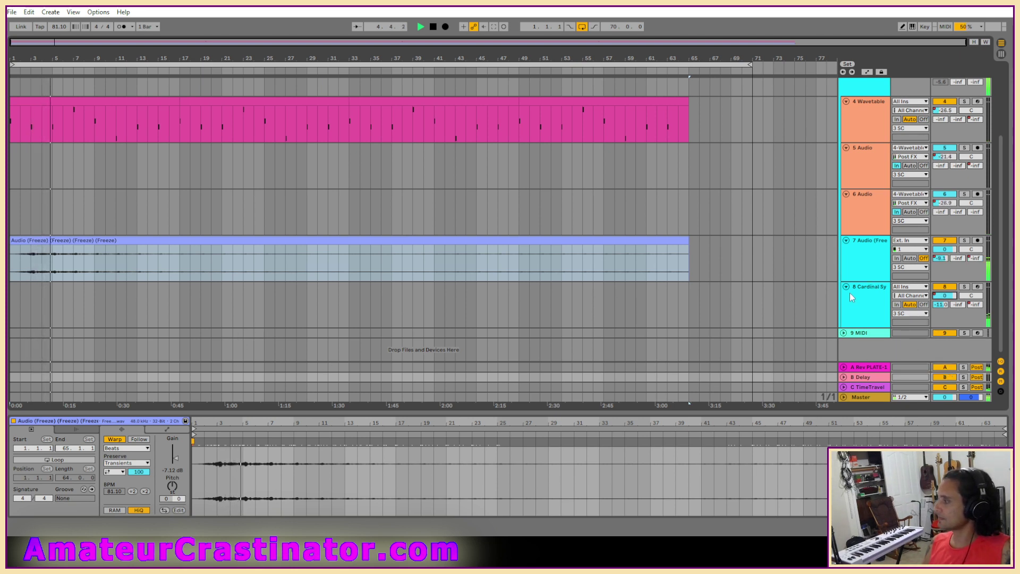
Automate track 8's A-Rev PLATE send to ramp down from about bar 5 to -19.7 dB around bar 16.
key(a)
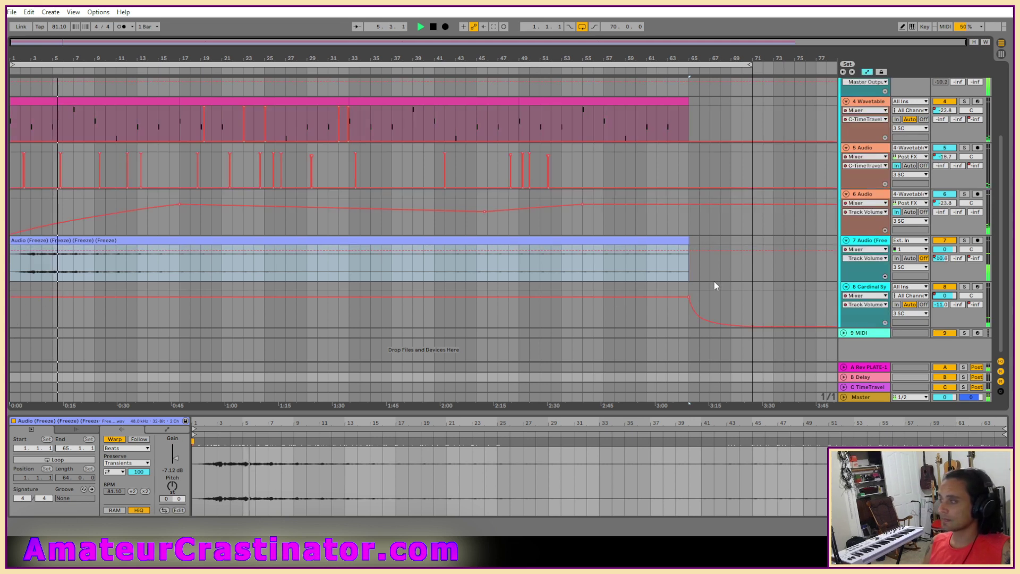
click(940, 305)
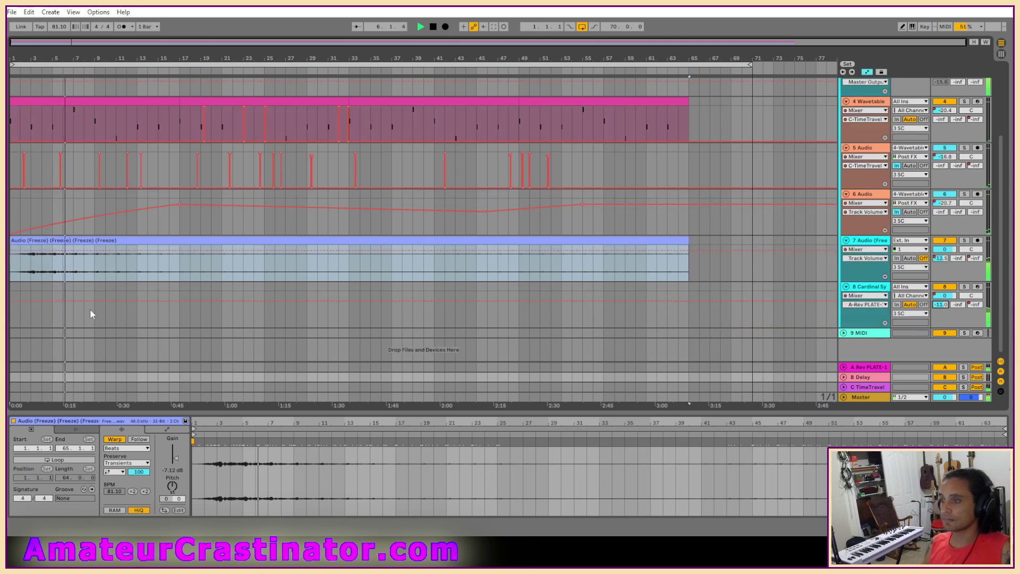
click(52, 300)
mouse_move(169, 301)
mouse_down()
mouse_move(169, 325)
mouse_move(169, 309)
mouse_up()
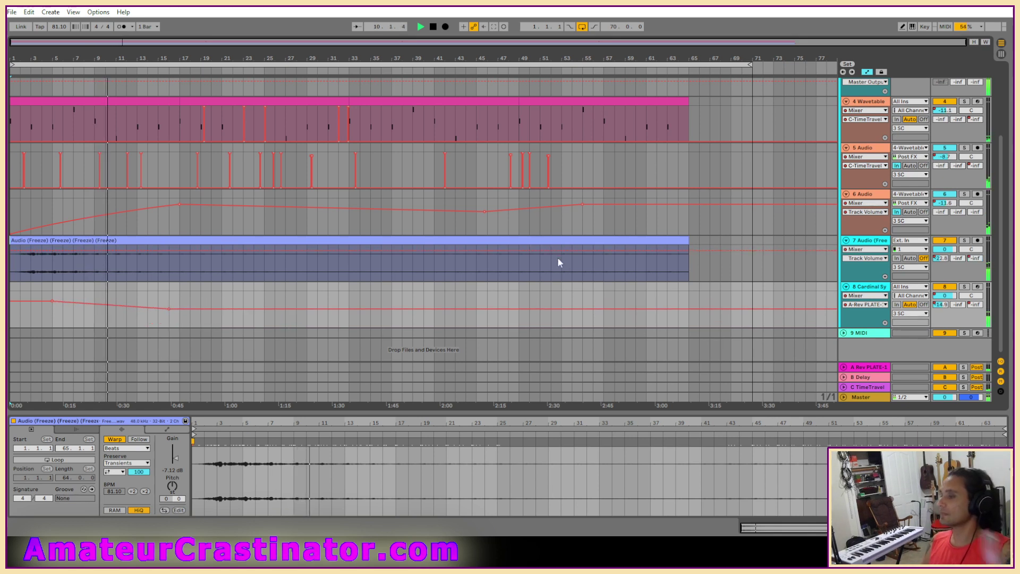
Reset the gain of the frozen audio clip on track 7 to 0 dB and replay the song from the start.
click(776, 260)
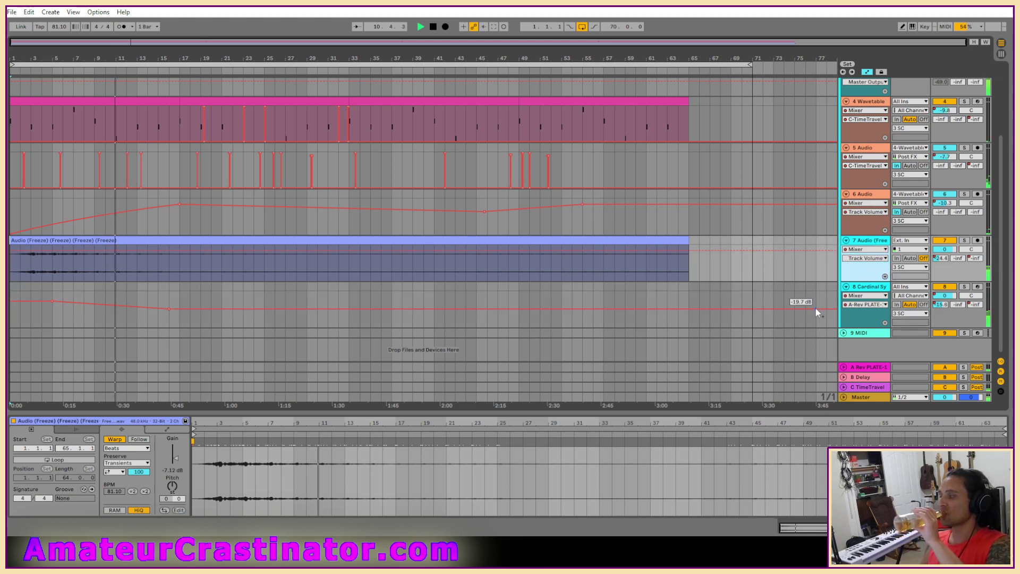
double_click(171, 469)
key(space)
key(space)
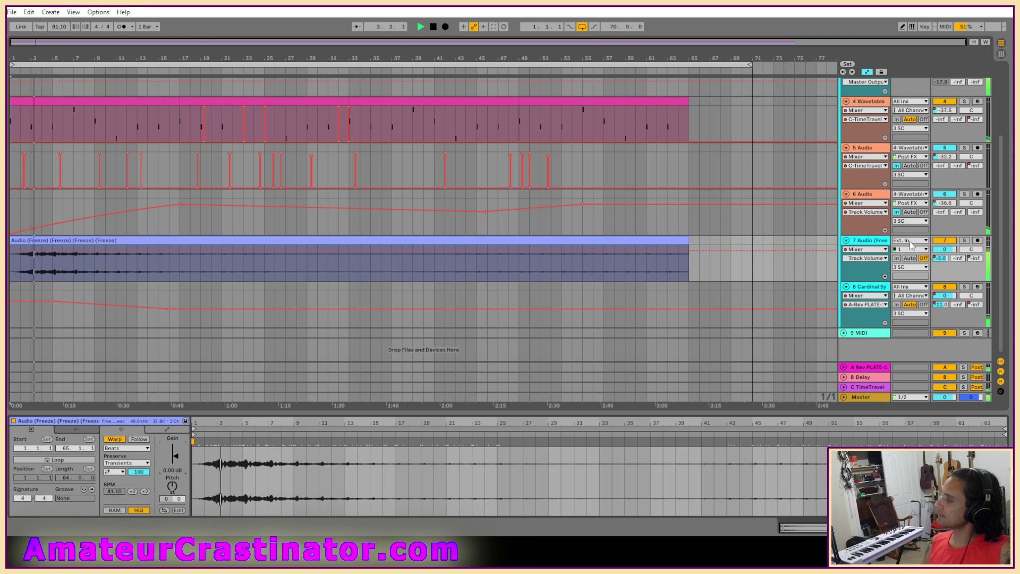
Hide the automation lanes, show the SC group's device chain and display the mid-channel curve in its EQ Eight.
scroll(854, 176, up, 3)
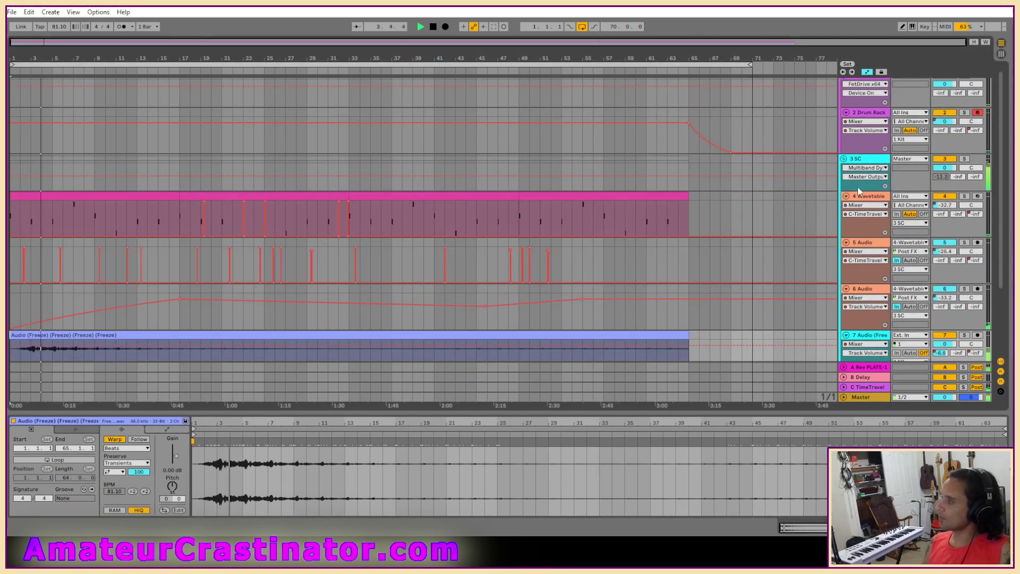
key(a)
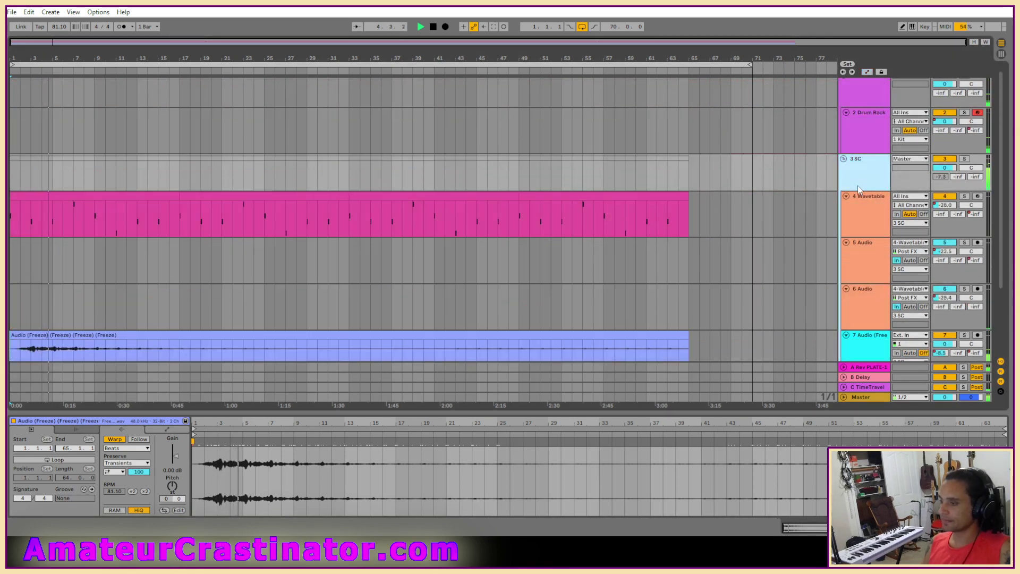
click(858, 186)
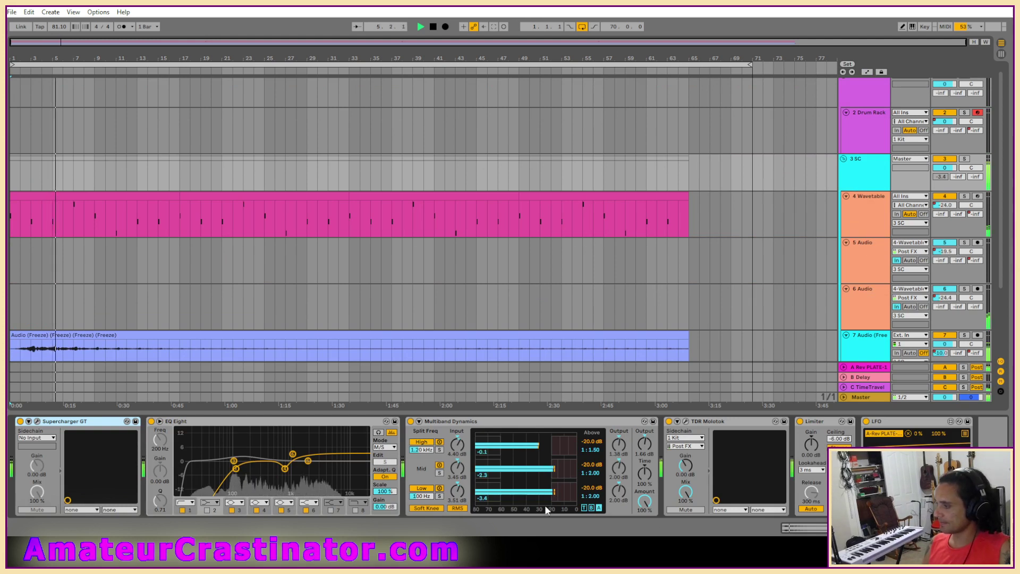
scroll(494, 468, right, 2)
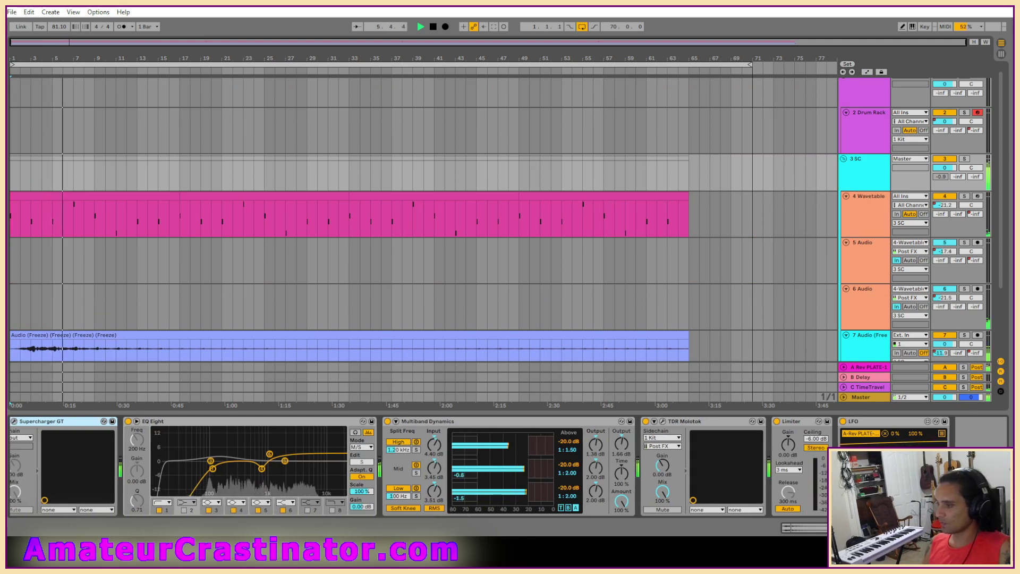
click(373, 461)
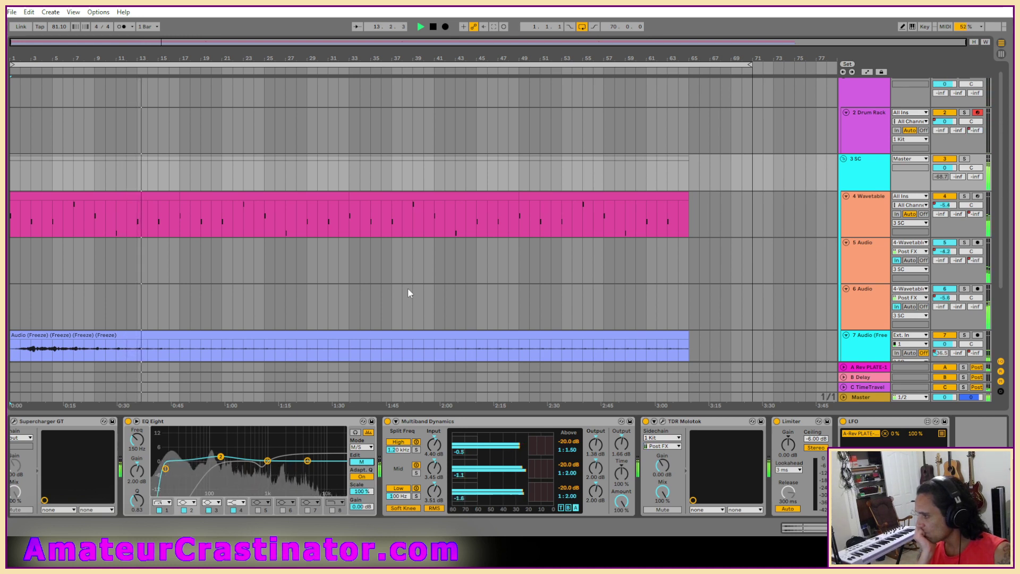
scroll(408, 293, down, 2)
scroll(408, 291, down, 2)
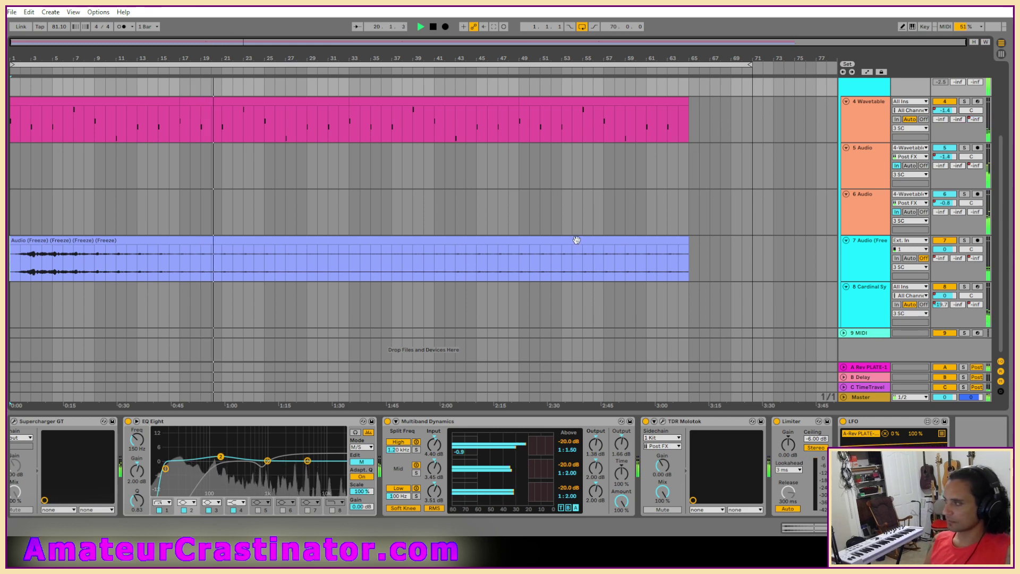
scroll(567, 240, up, 4)
scroll(566, 241, up, 3)
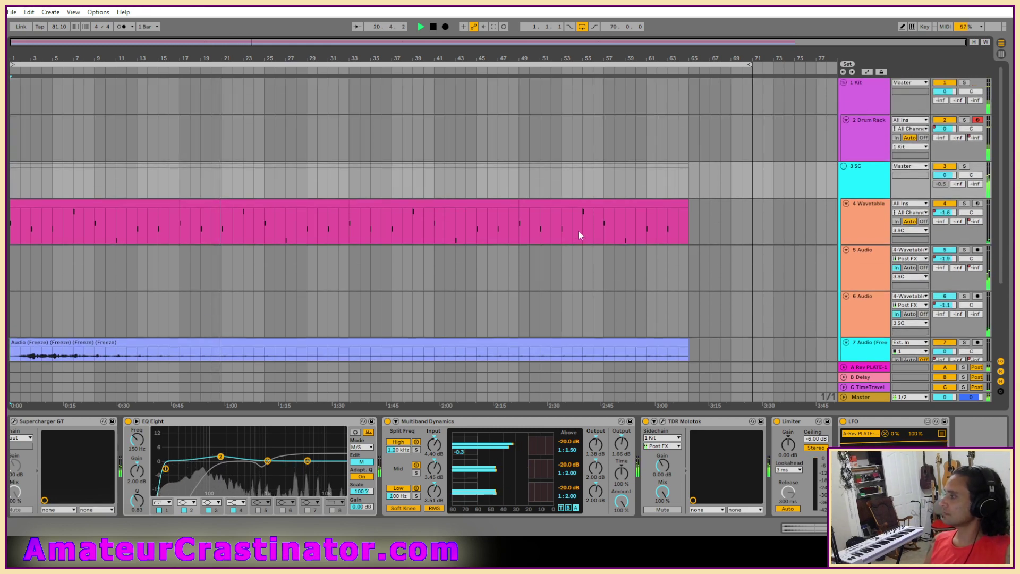
scroll(586, 223, down, 5)
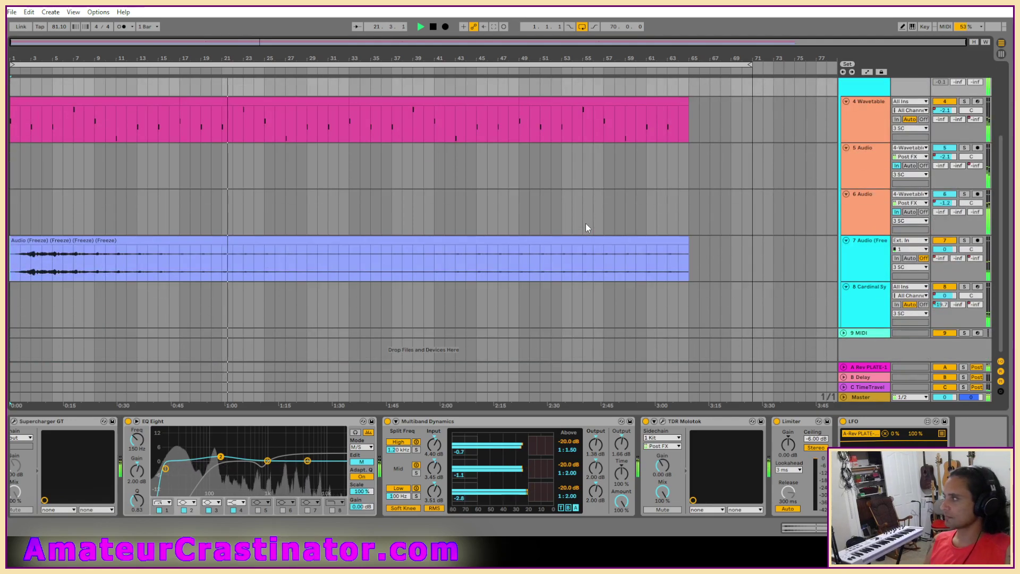
scroll(586, 226, up, 5)
scroll(585, 221, up, 1)
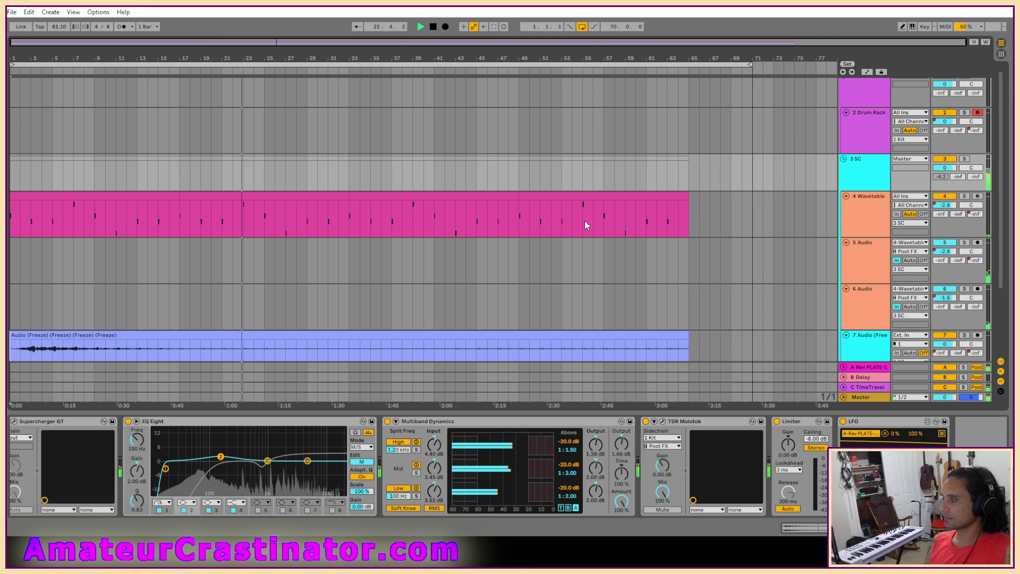
Open the Live set from the Fully FUn Project folder inside Album - Web Single(s).
click(11, 11)
click(32, 34)
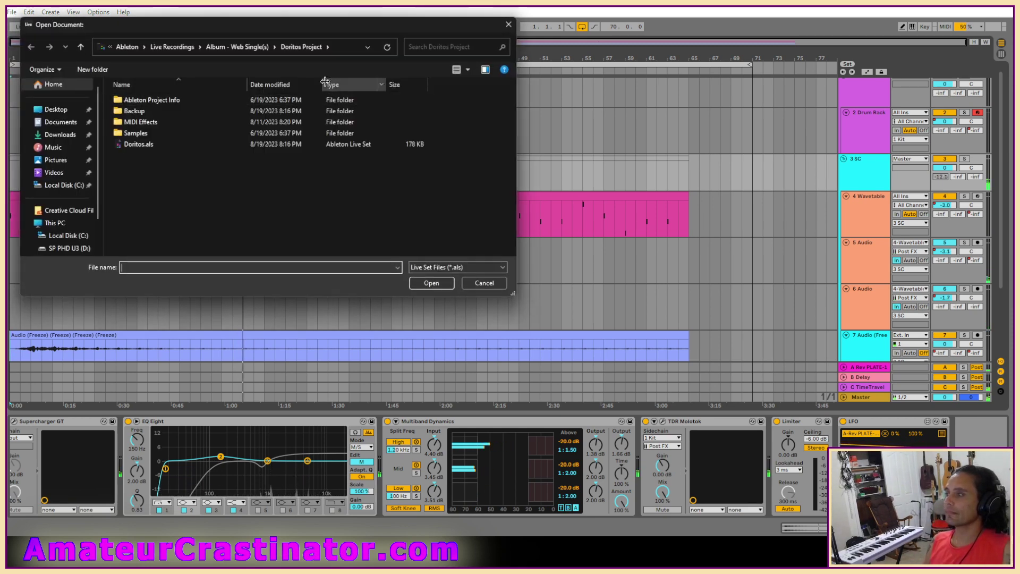
click(249, 47)
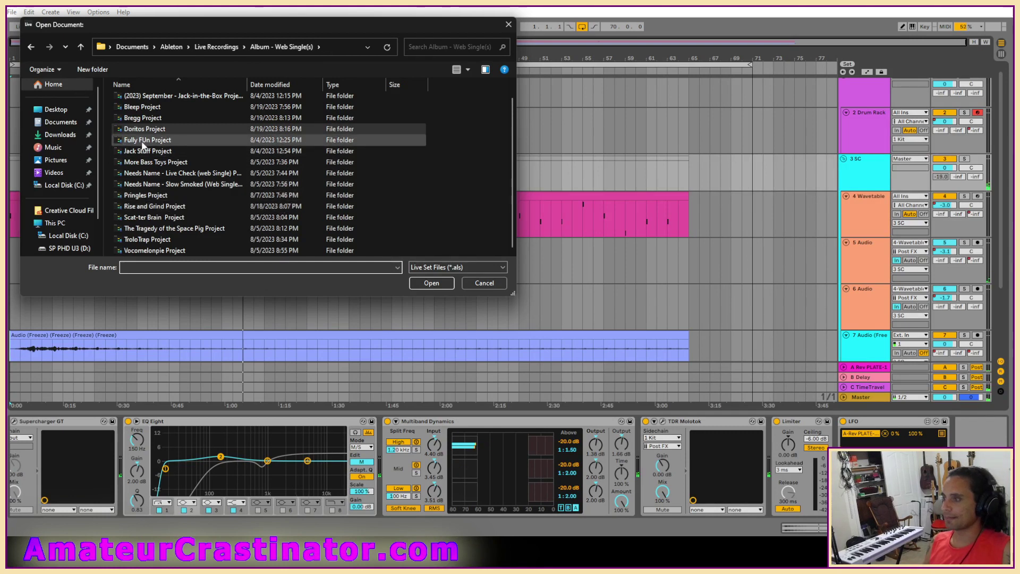
click(147, 141)
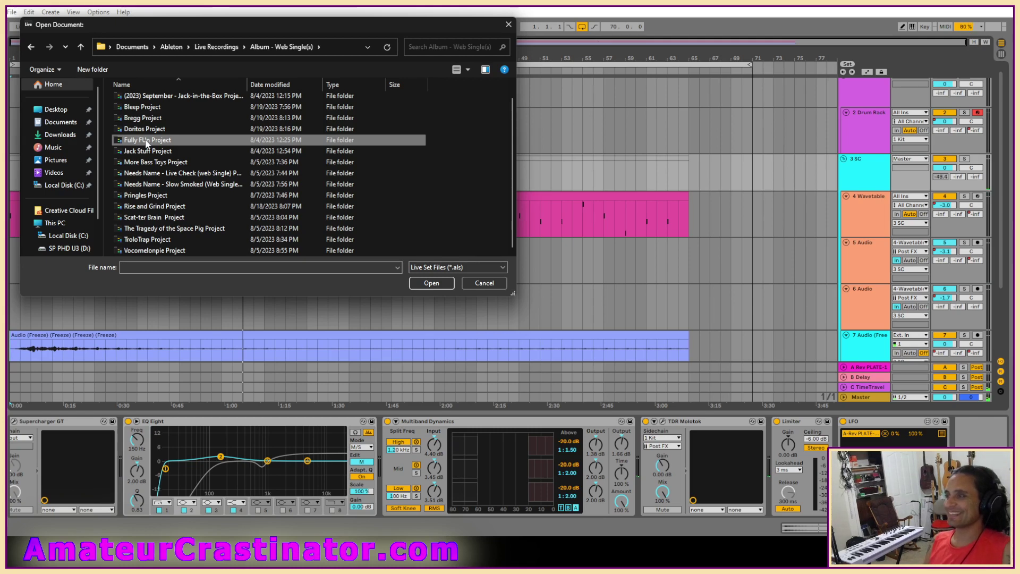
double_click(147, 141)
double_click(146, 141)
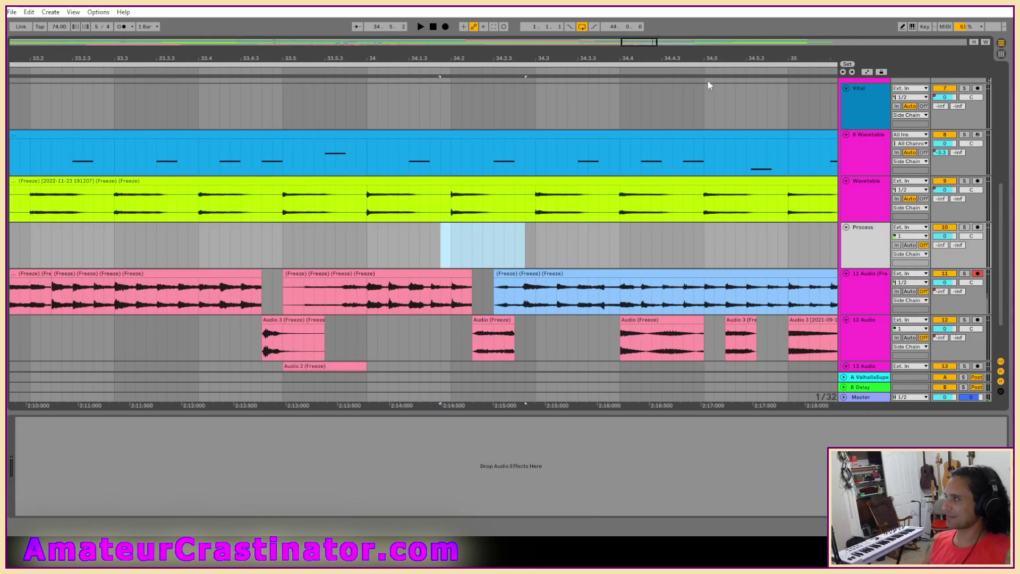
Show the whole arrangement and look over its drum, side-chain and melodic tracks during playback.
double_click(626, 45)
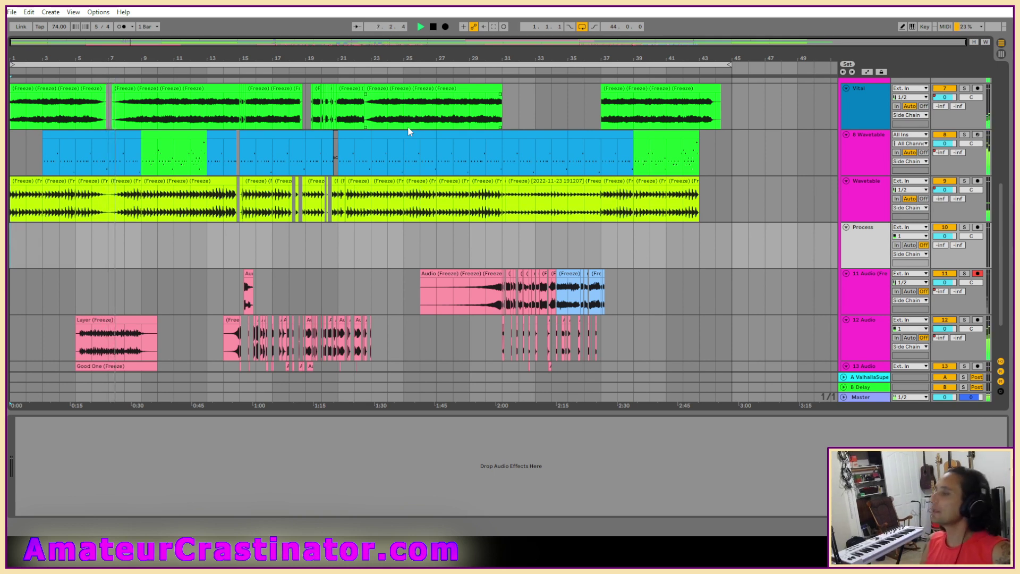
scroll(110, 200, up, 1)
scroll(116, 199, down, 4)
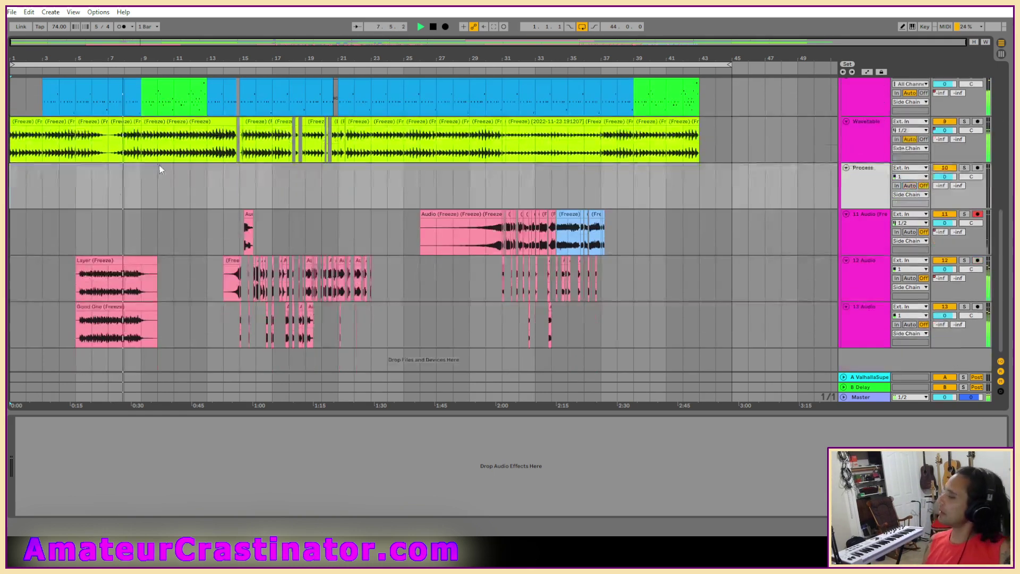
scroll(717, 266, up, 5)
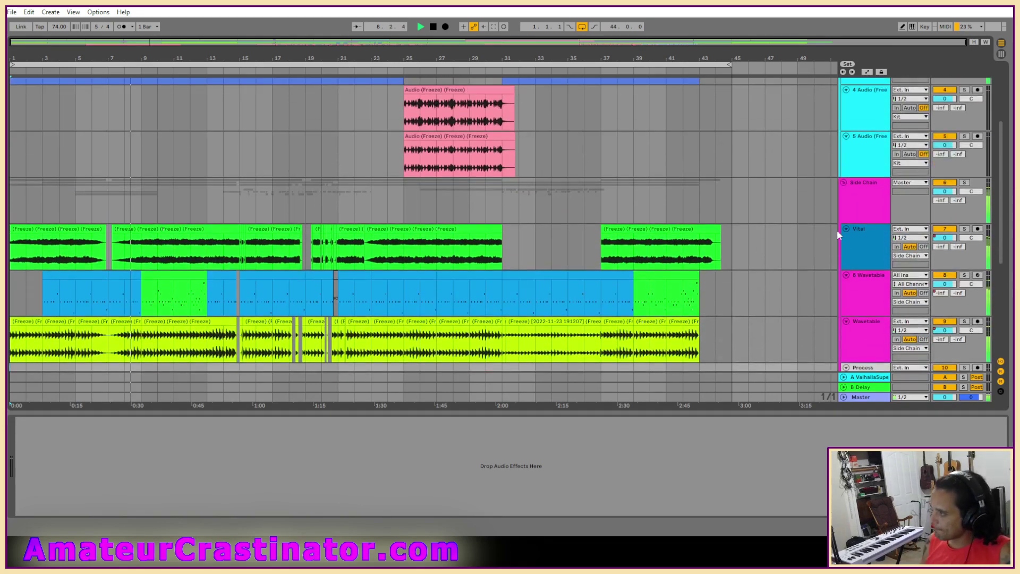
scroll(834, 229, up, 1)
scroll(853, 255, up, 2)
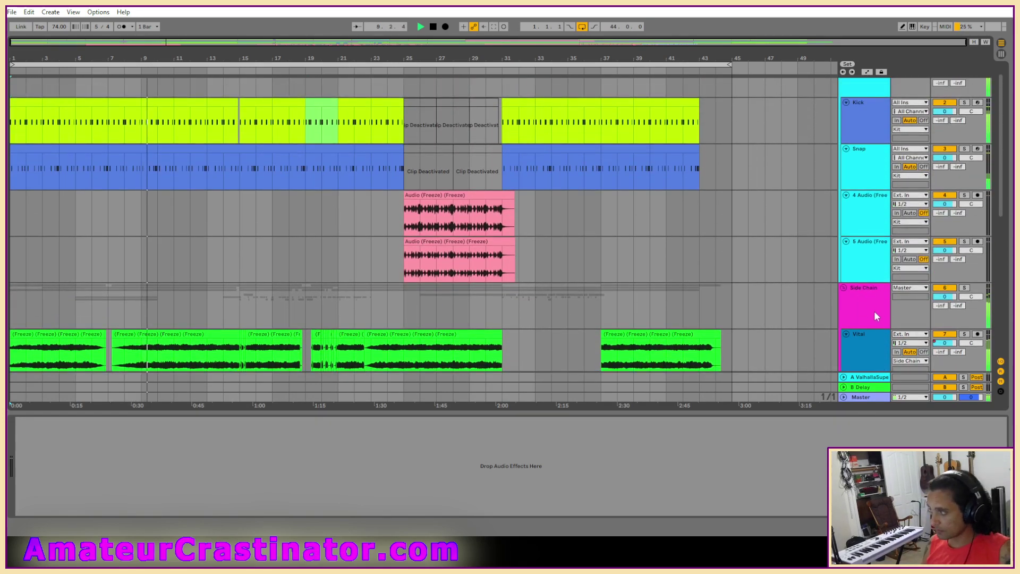
scroll(875, 311, down, 3)
Inspect the device chains of the Vital track and the two Wavetable tracks in the Side Chain group.
click(862, 304)
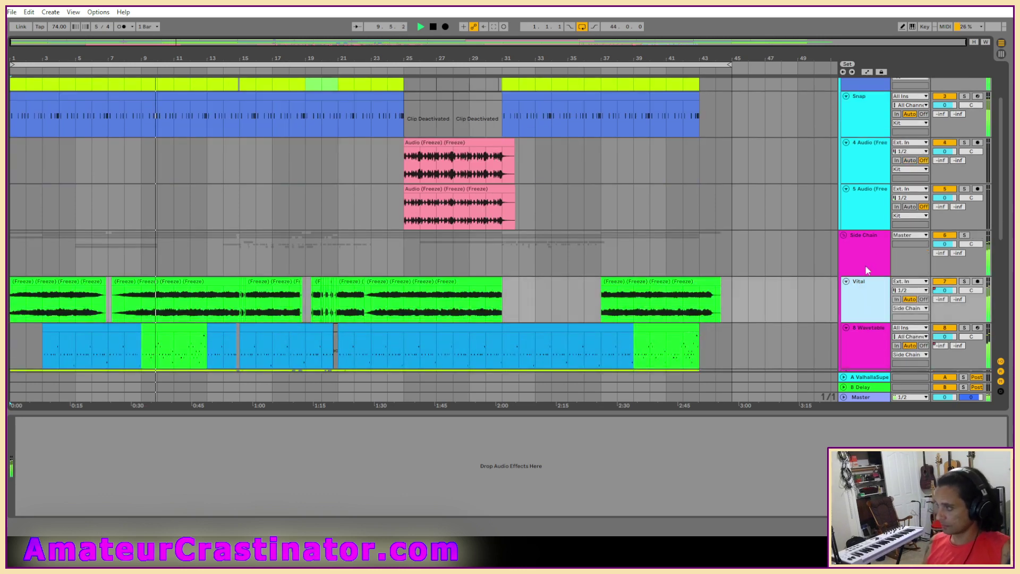
scroll(863, 260, down, 2)
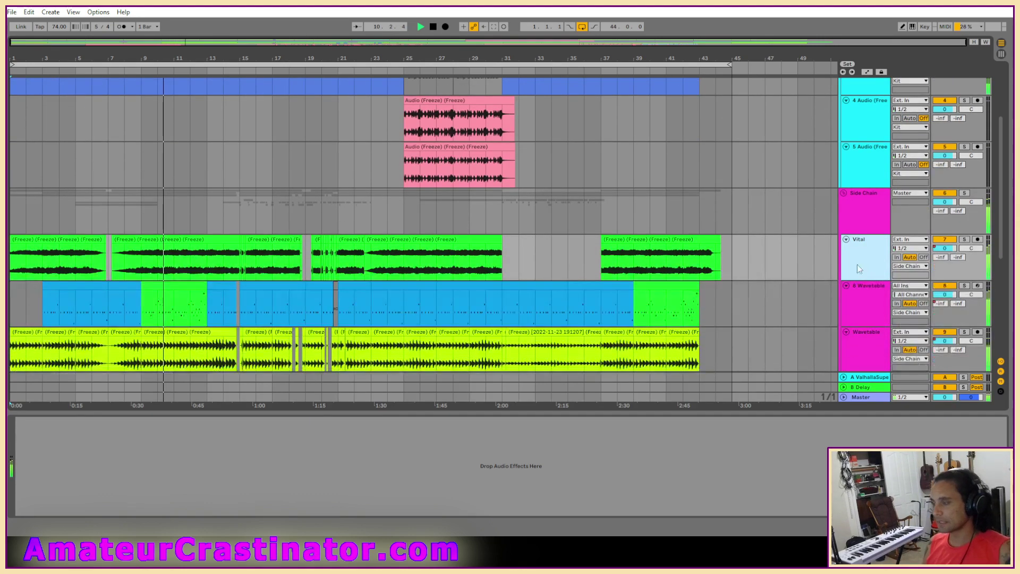
click(856, 302)
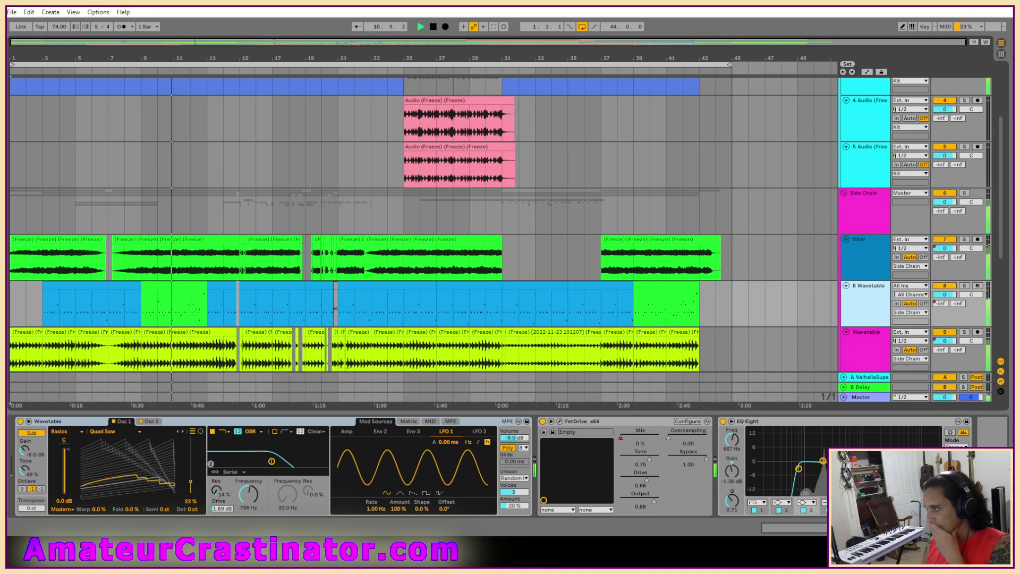
scroll(859, 321, down, 3)
click(860, 323)
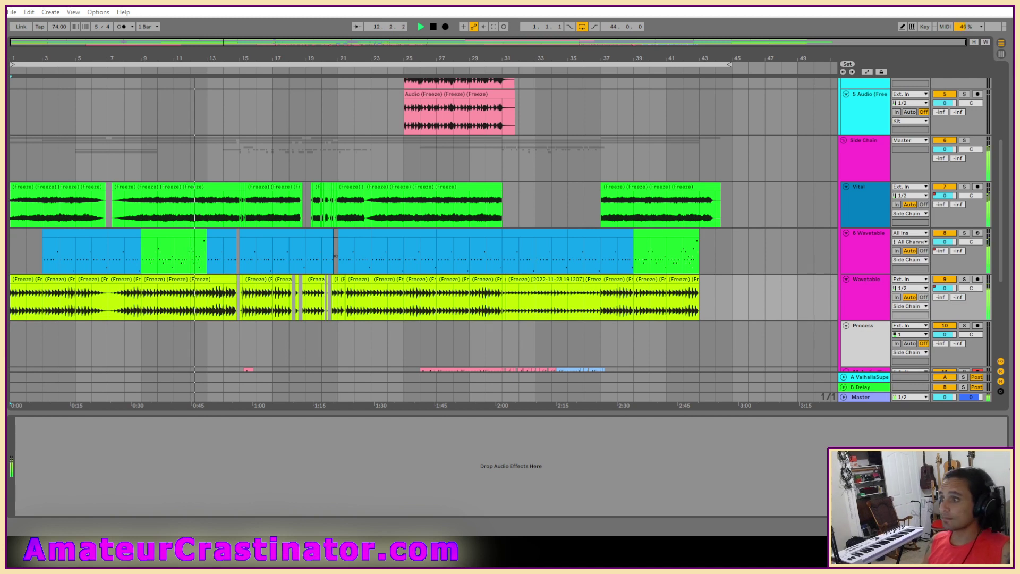
Add an EQ Eight for the Vital track and briefly solo that track to listen to it.
key(Return)
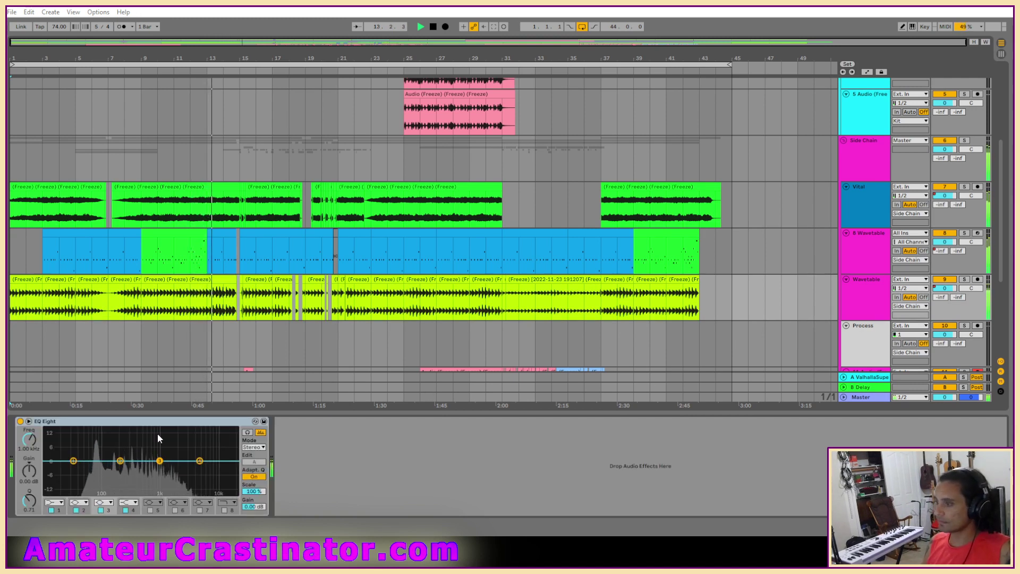
click(227, 217)
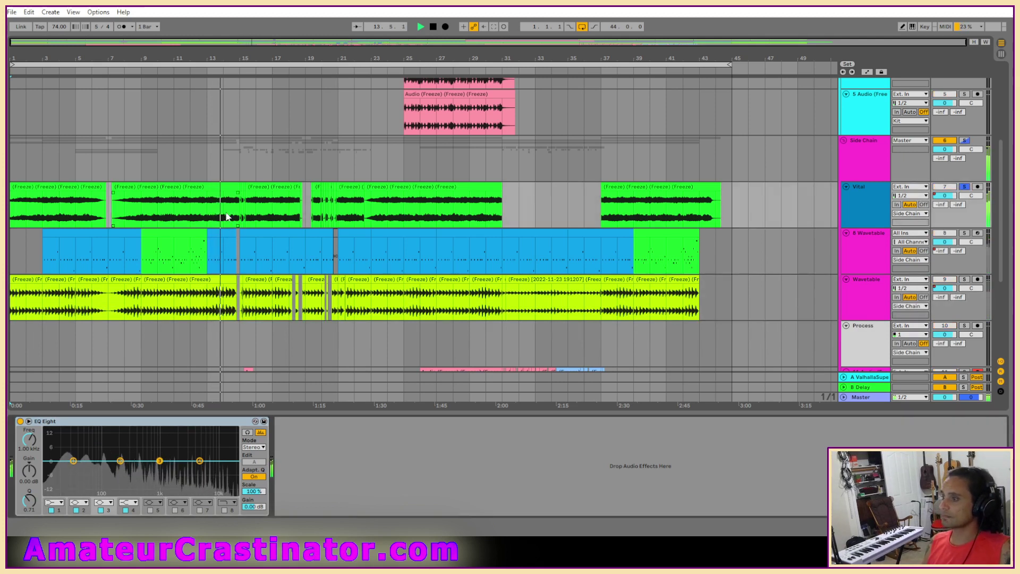
key(s)
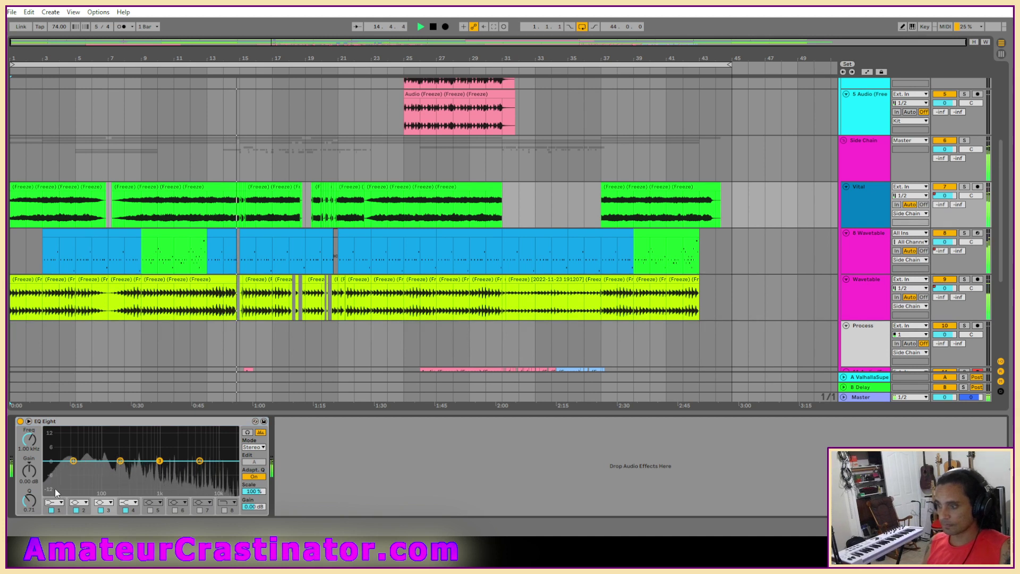
Make band 1 of the Vital track's EQ Eight a low cut with its frequency at about 62 Hz.
click(53, 502)
click(45, 451)
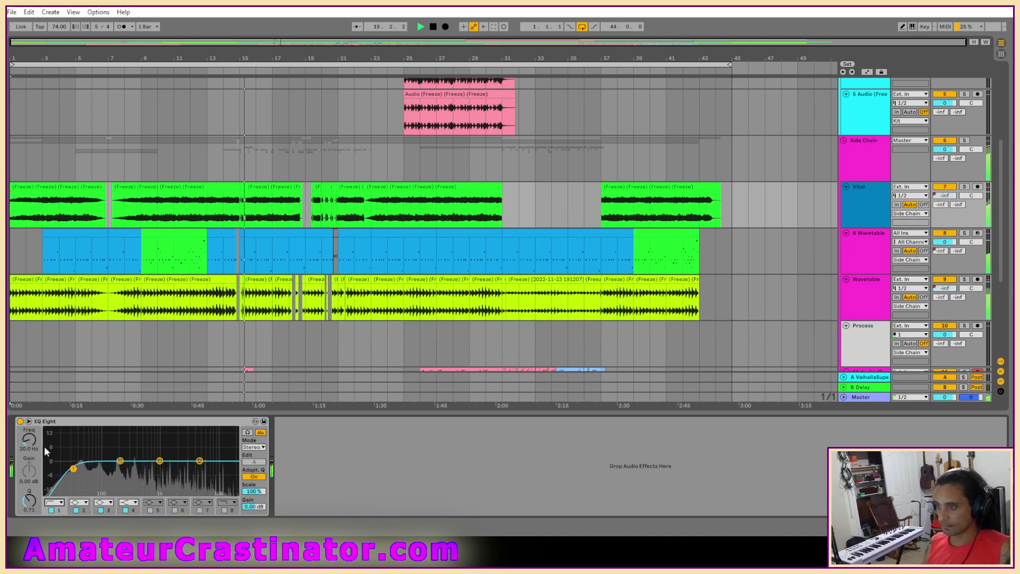
drag(74, 468, 92, 469)
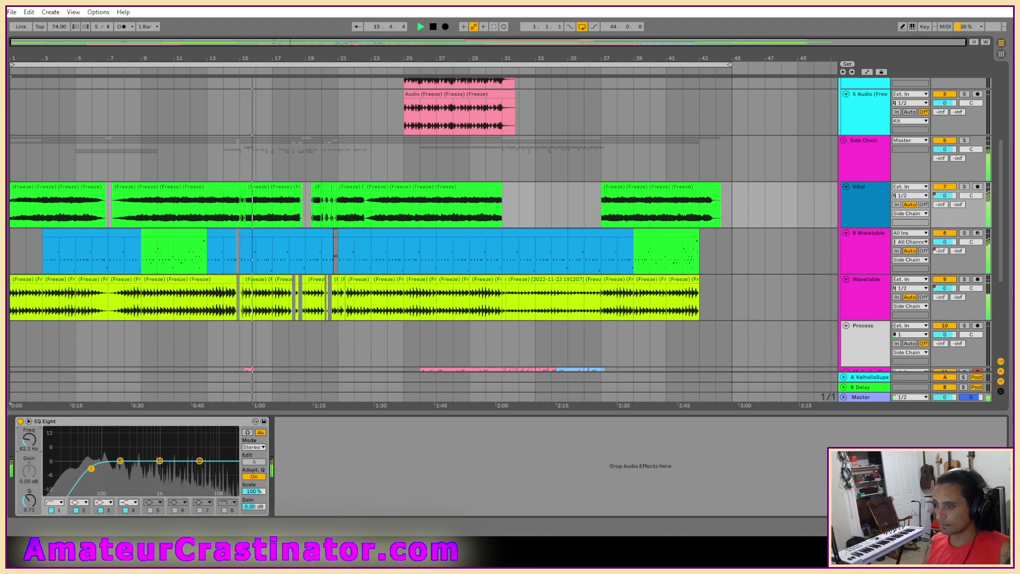
Lower band 1's low cut on the Vital track's EQ Eight to about 54 Hz and set the EQ to M/S mode.
drag(30, 449, 31, 448)
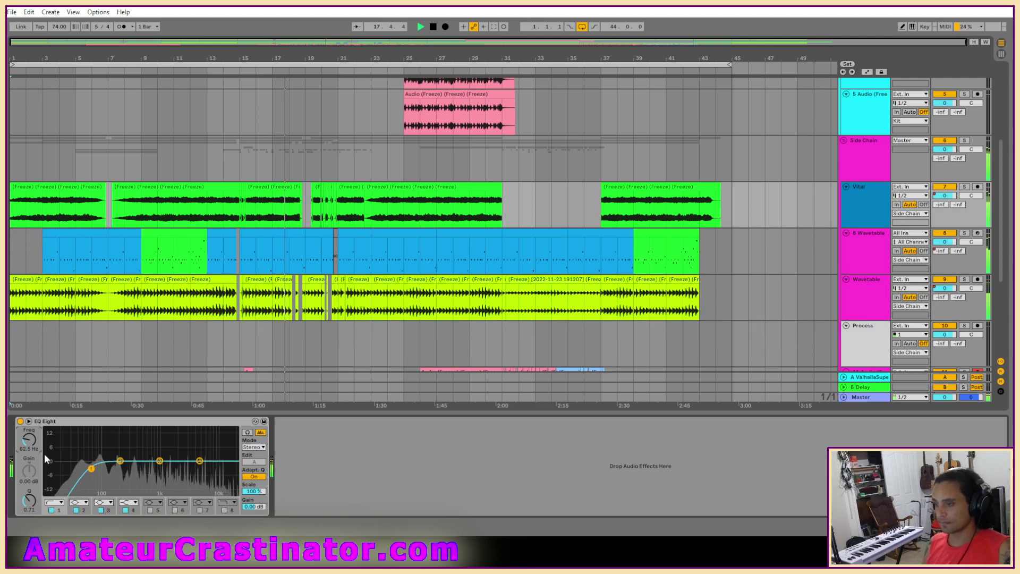
drag(29, 440, 29, 444)
click(254, 447)
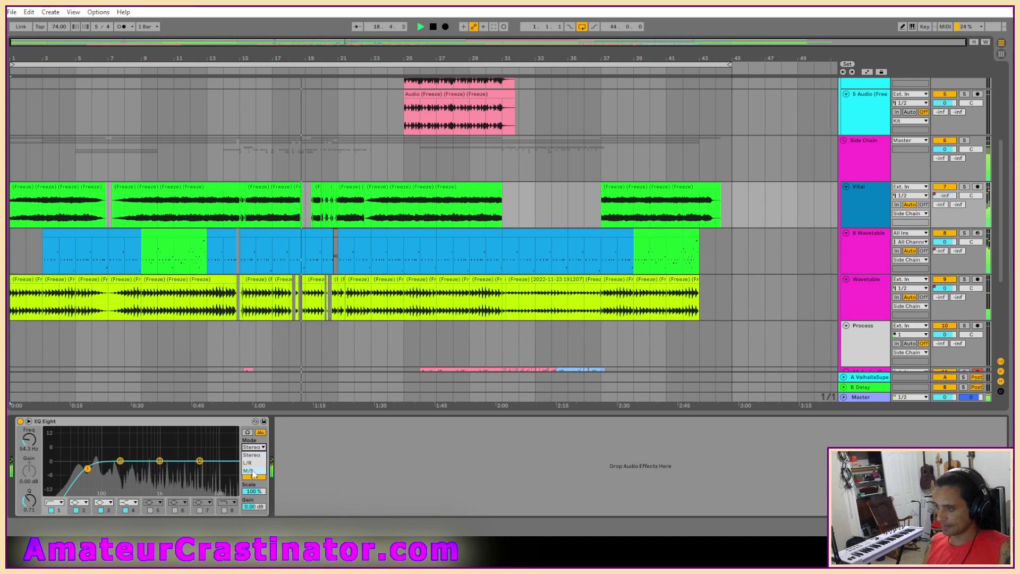
click(253, 472)
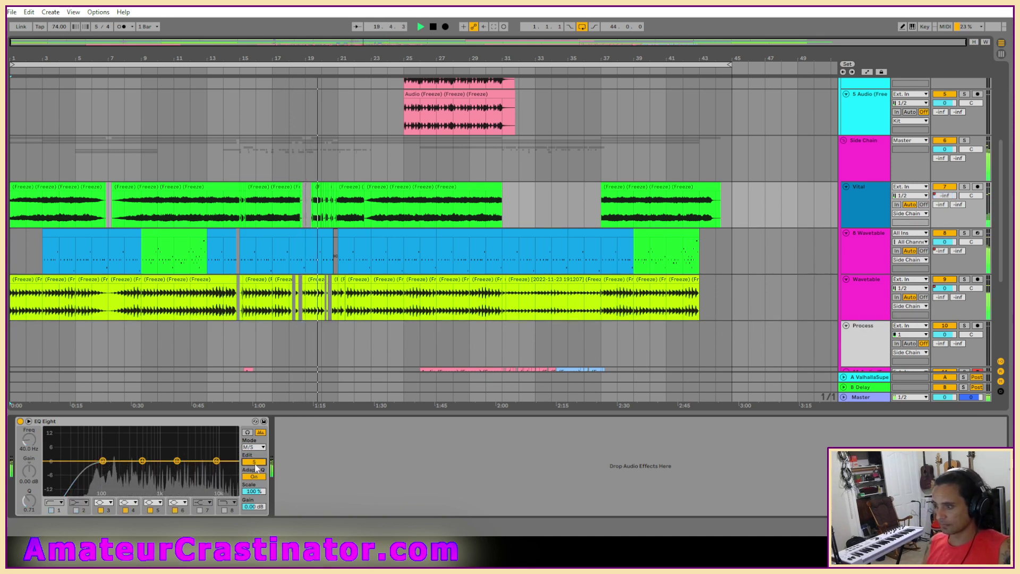
On the EQ's side channel, enable the band 1 low cut at about 119 Hz and make band 4 a notch at about 1.24 kHz.
click(50, 510)
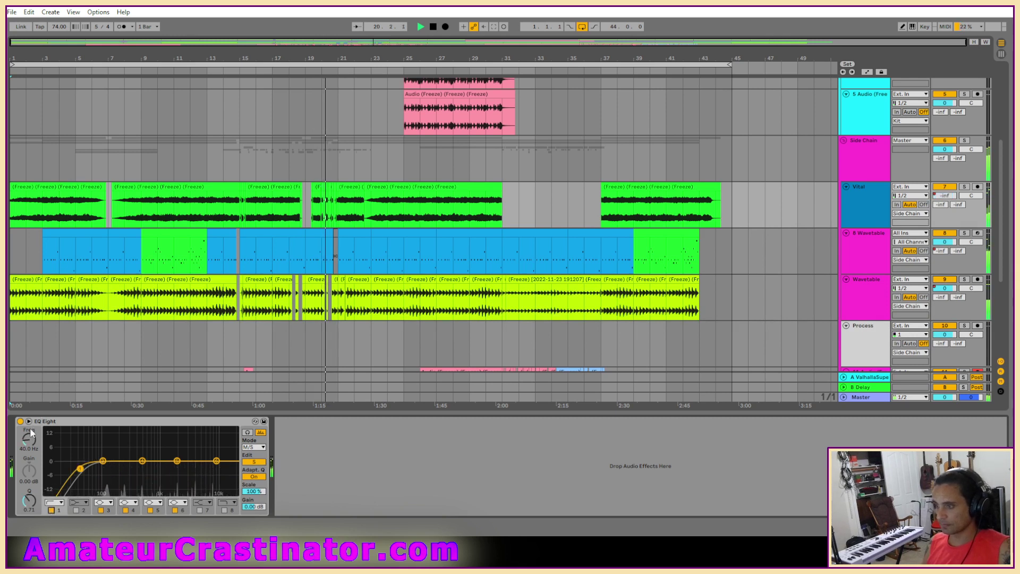
drag(80, 469, 106, 469)
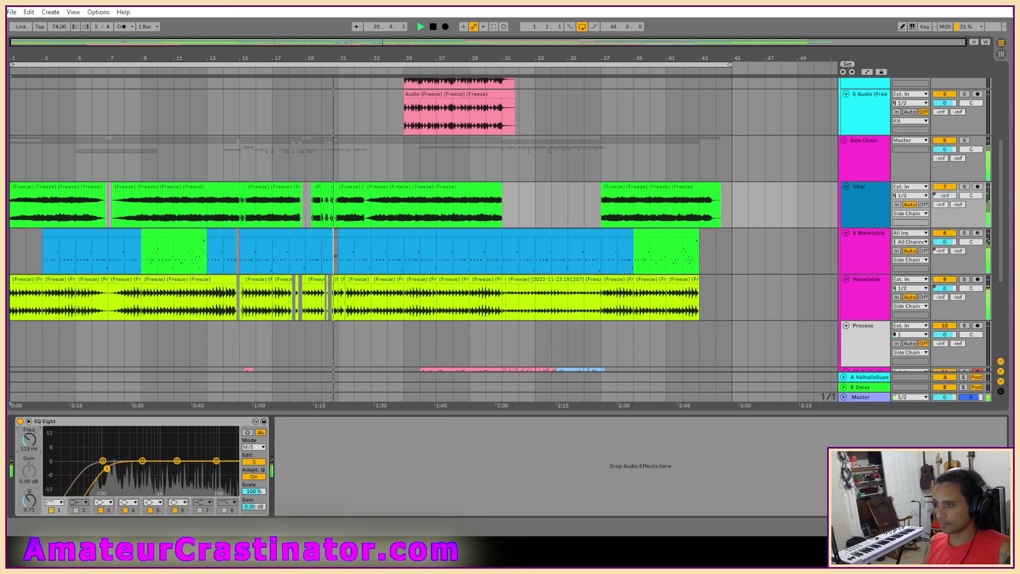
click(130, 503)
click(125, 472)
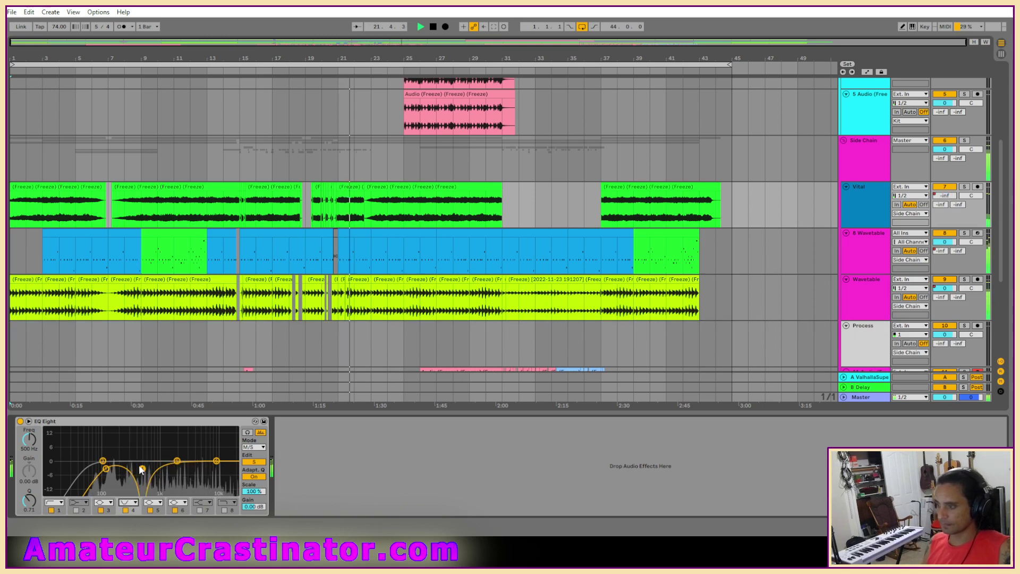
drag(142, 468, 164, 471)
Solo the Vital track and compare its sound with the side channel's band 4 notch off and on.
key(s)
click(126, 510)
click(126, 510)
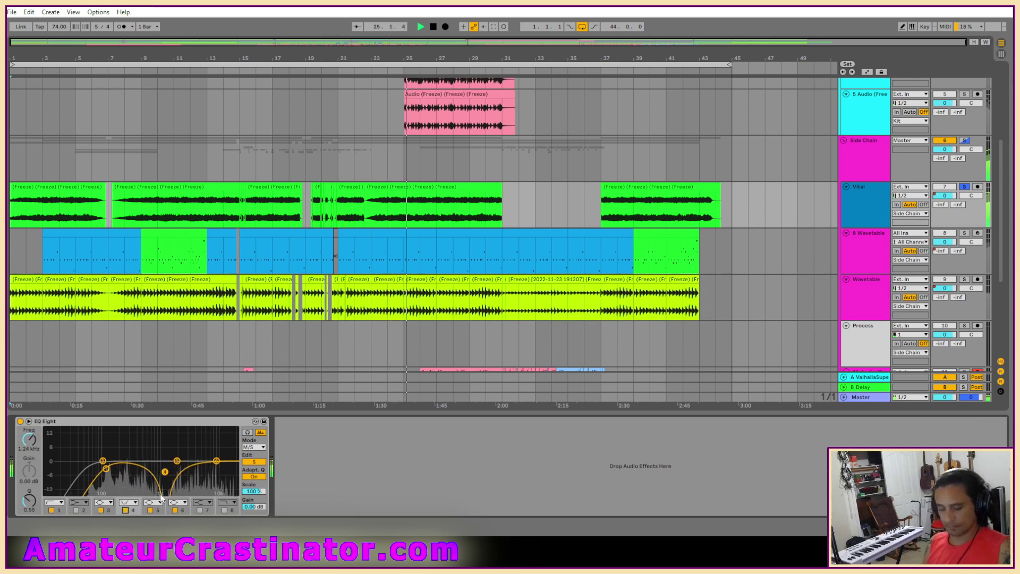
click(126, 511)
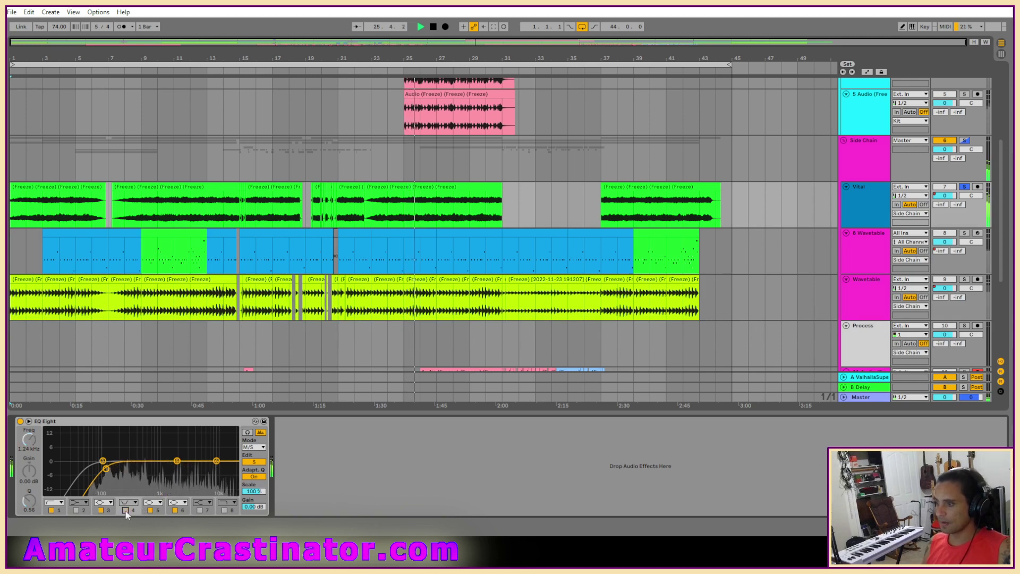
click(126, 510)
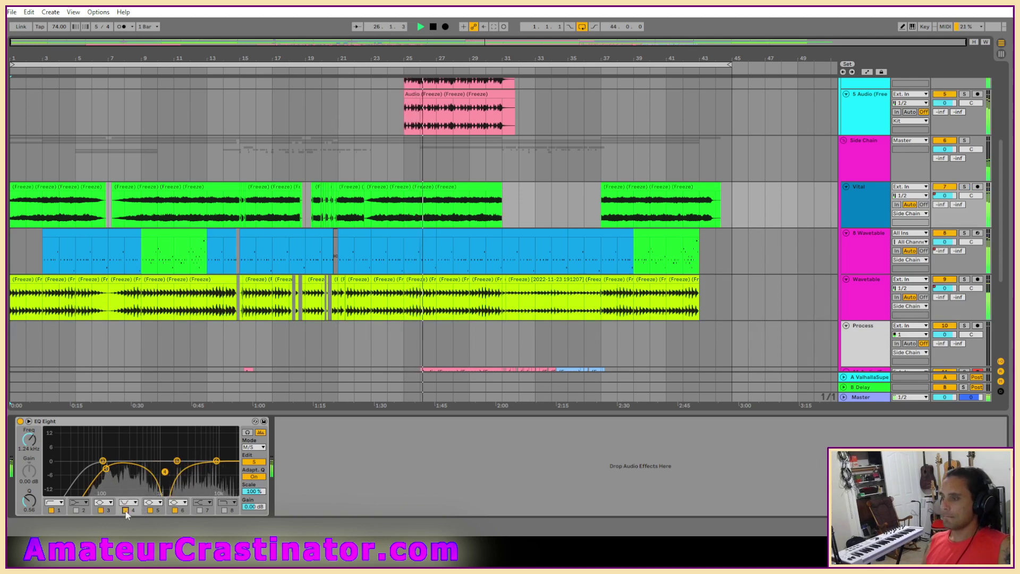
Stop playback, freeze and flatten the Vital track, and consolidate all its clips into one clip.
key(space)
right_click(856, 212)
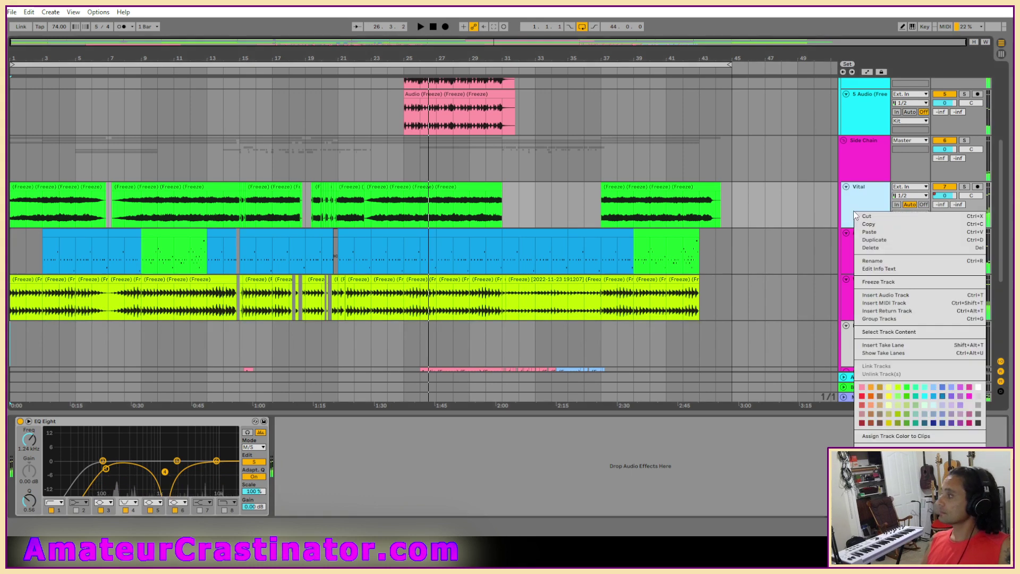
click(867, 282)
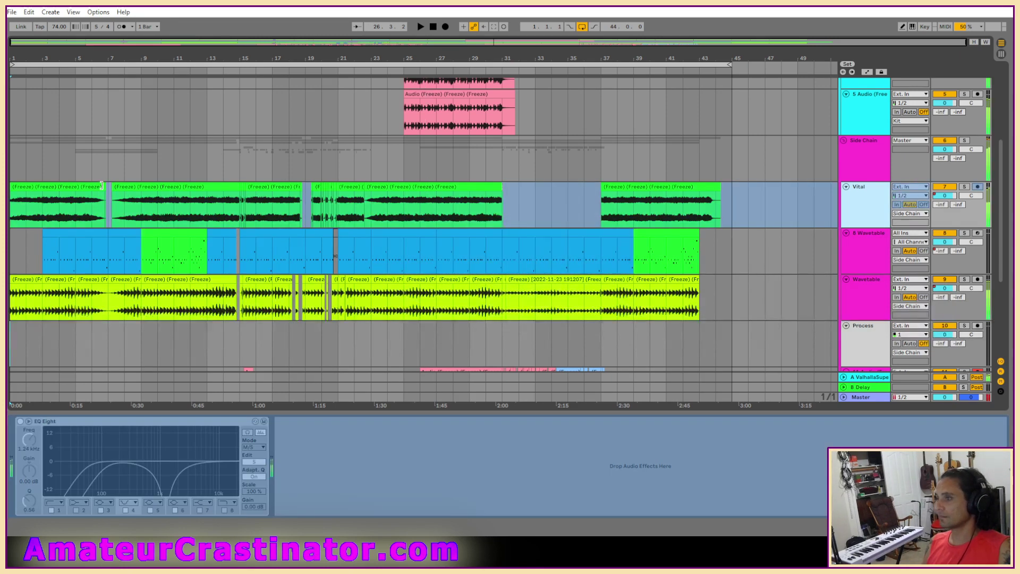
right_click(865, 197)
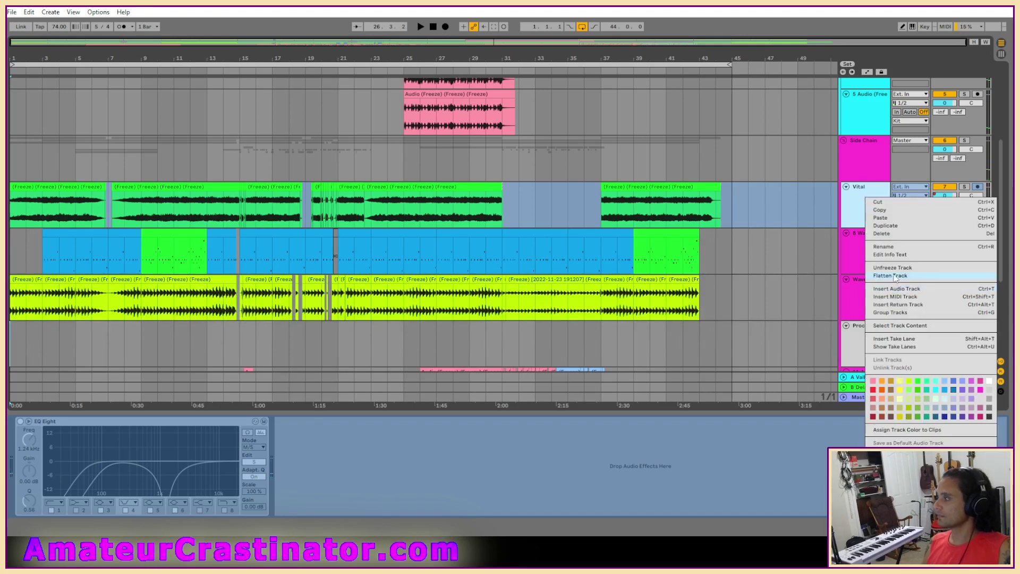
click(891, 276)
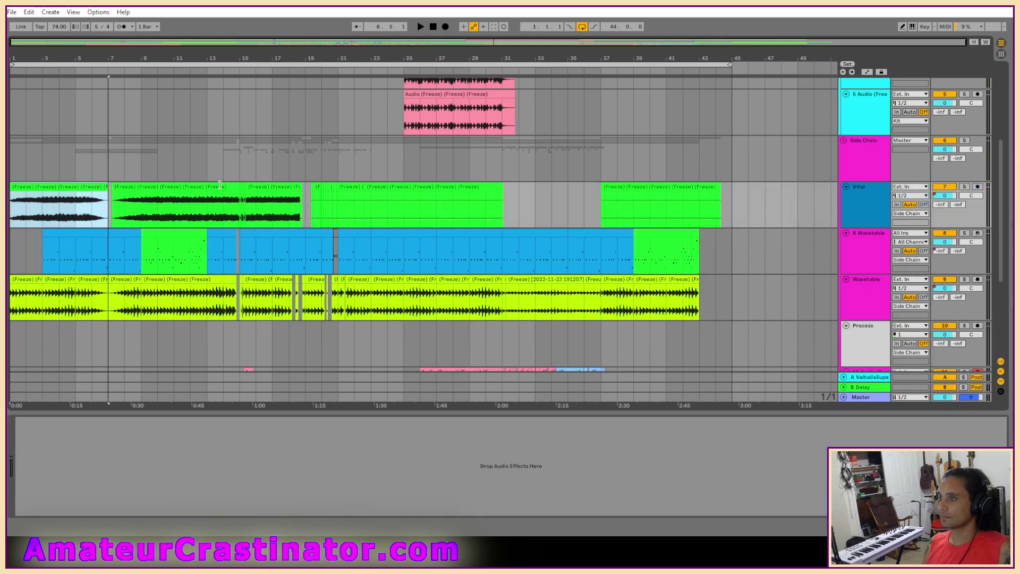
drag(718, 181, 724, 180)
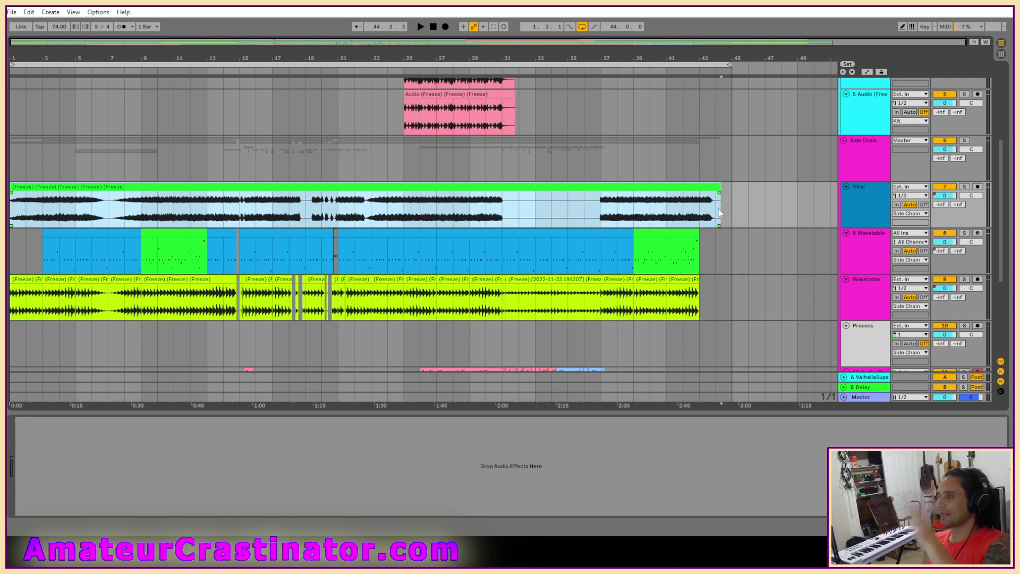
click(872, 204)
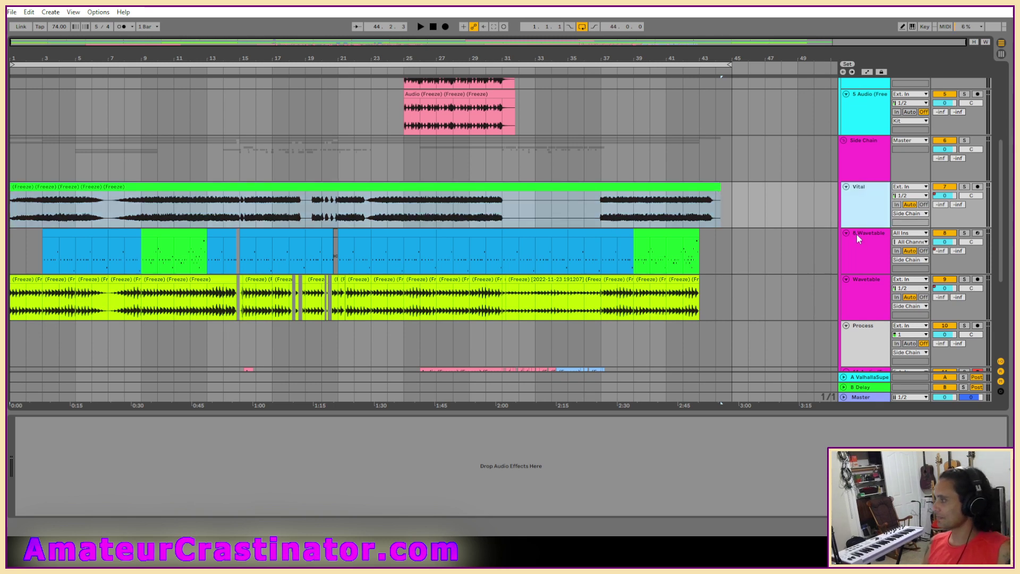
Play the set from the start and shorten the amp envelope release of the 8 Wavetable track's synth to 589 ms.
click(858, 239)
scroll(864, 276, down, 3)
key(space)
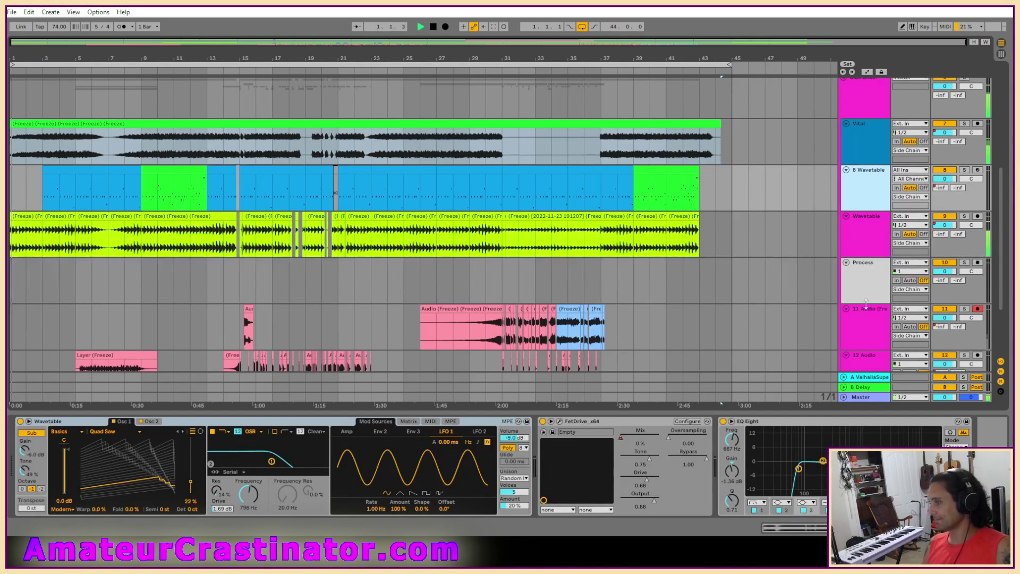
click(67, 169)
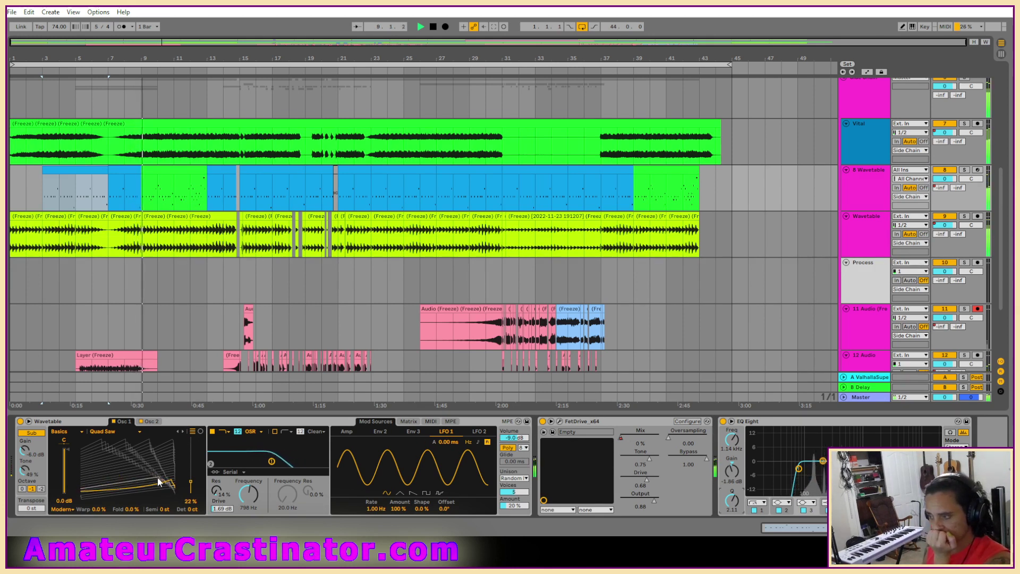
mouse_move(158, 486)
mouse_down()
mouse_move(158, 452)
mouse_move(158, 468)
mouse_up()
click(150, 422)
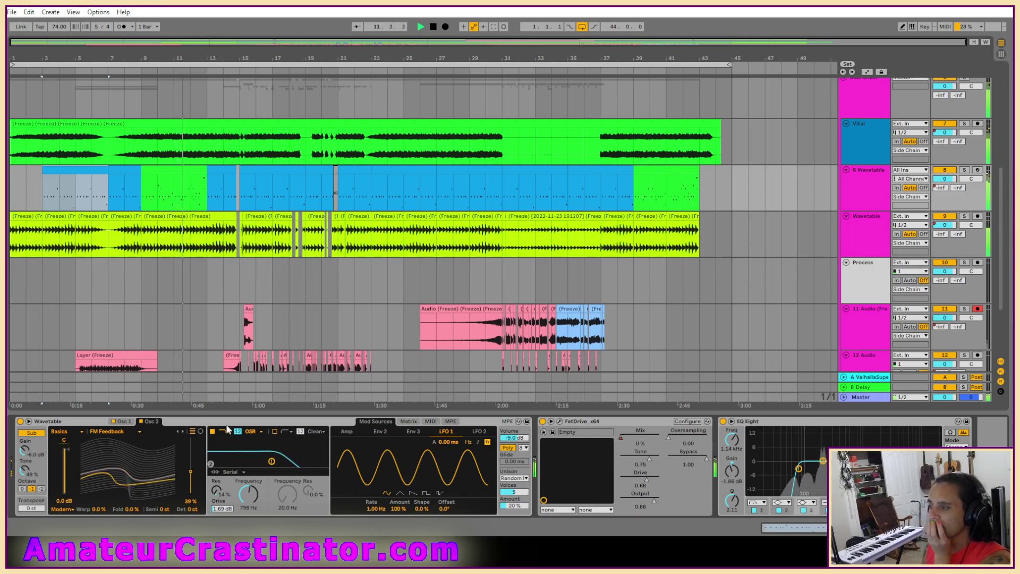
click(348, 432)
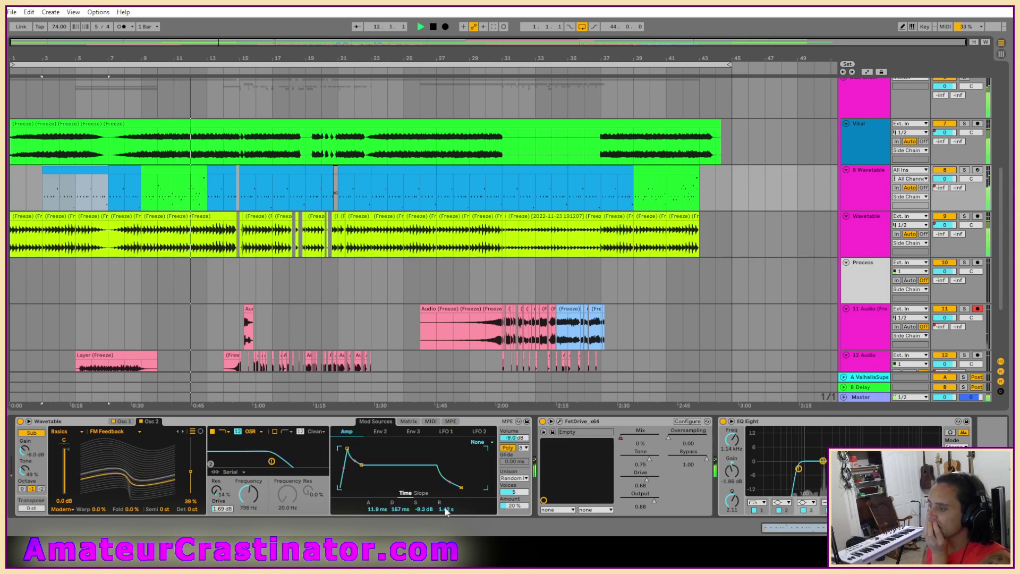
drag(455, 509, 449, 521)
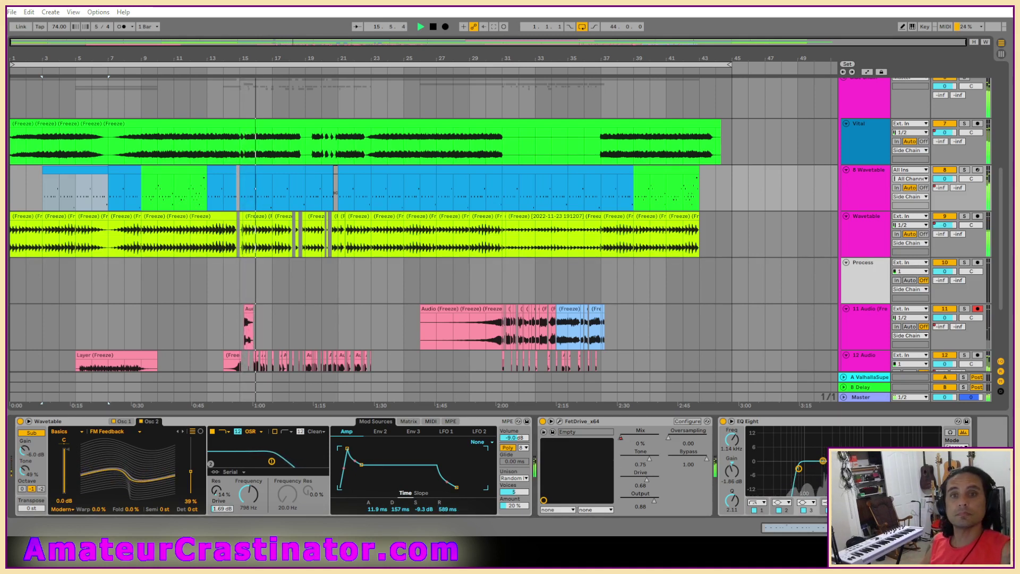
Insert a Delay before the 8 Wavetable track's EQ Eight, with its filter at about 4.83 kHz and its delay time at 1.
drag(724, 472, 752, 496)
click(777, 448)
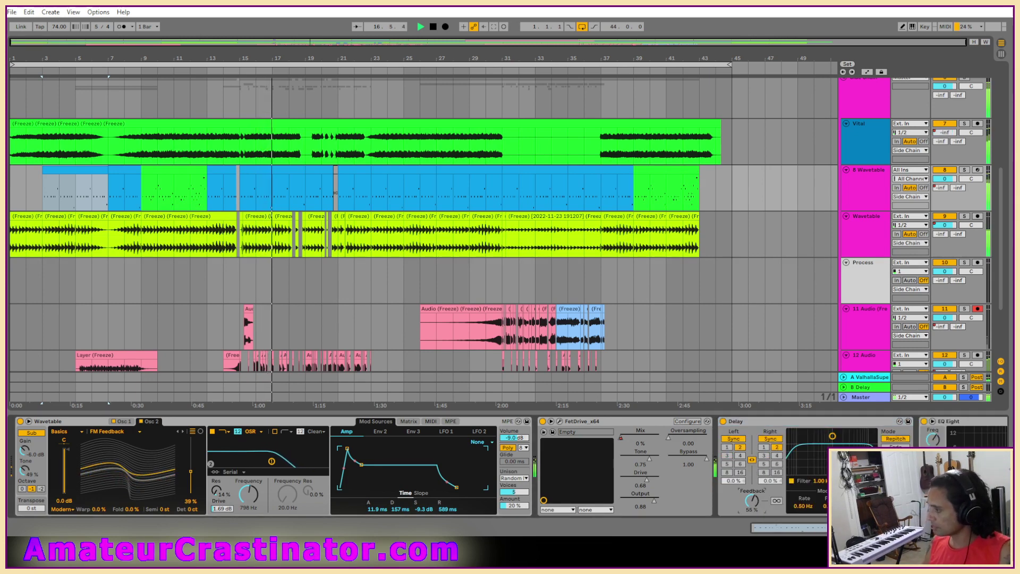
drag(833, 437, 857, 451)
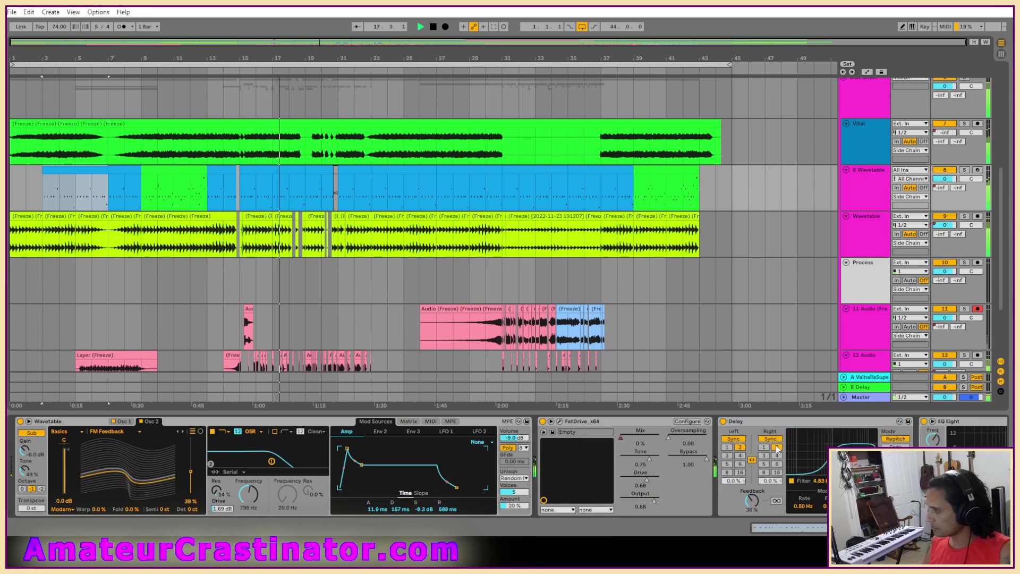
click(764, 448)
scroll(764, 448, right, 4)
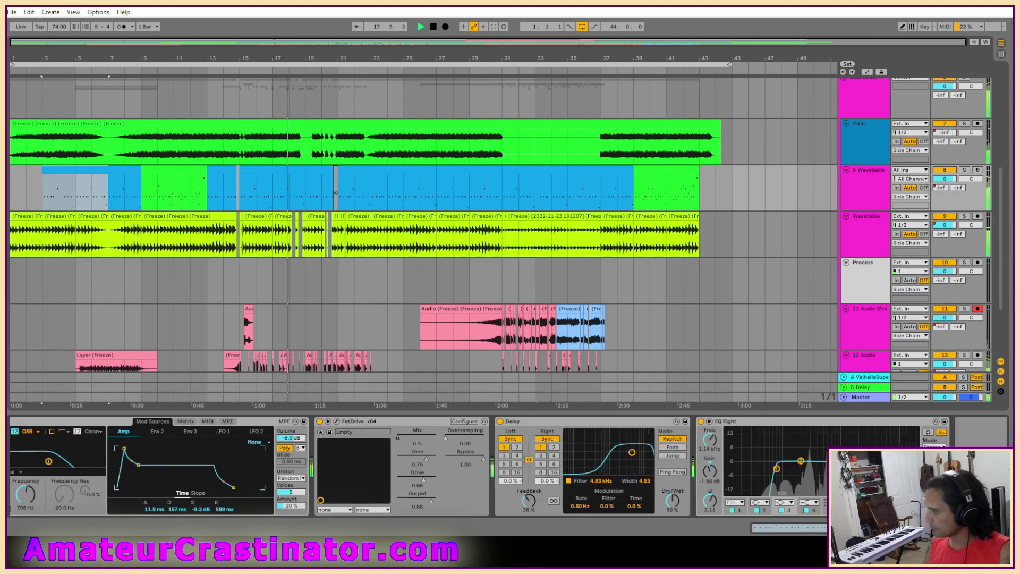
Set the Delay's dry/wet to about 33%, feedback to 60% and filter to about 2.01 kHz, and solo the 8 Wavetable track.
drag(672, 500, 672, 507)
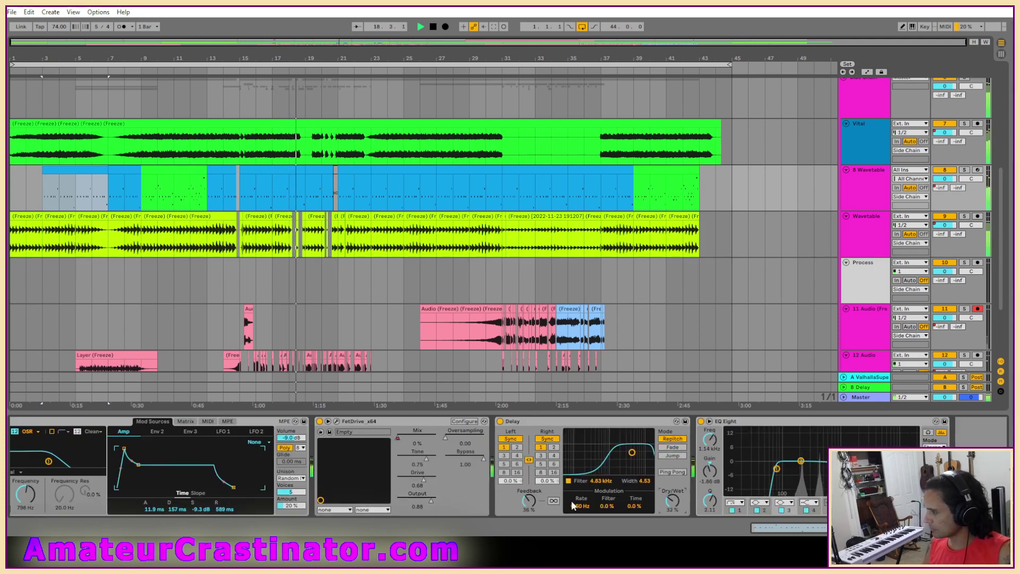
drag(528, 501, 528, 482)
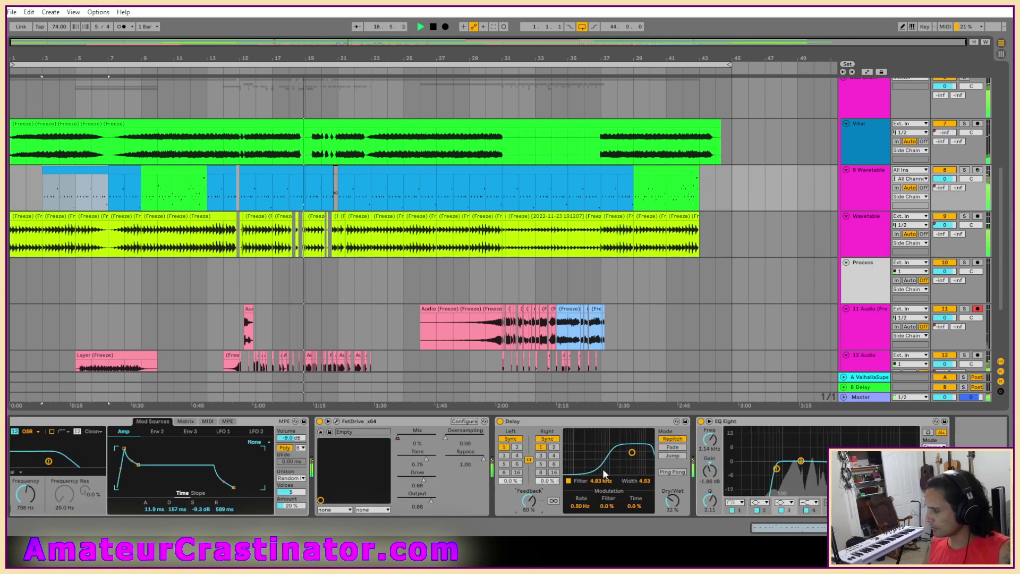
drag(628, 451, 620, 450)
key(s)
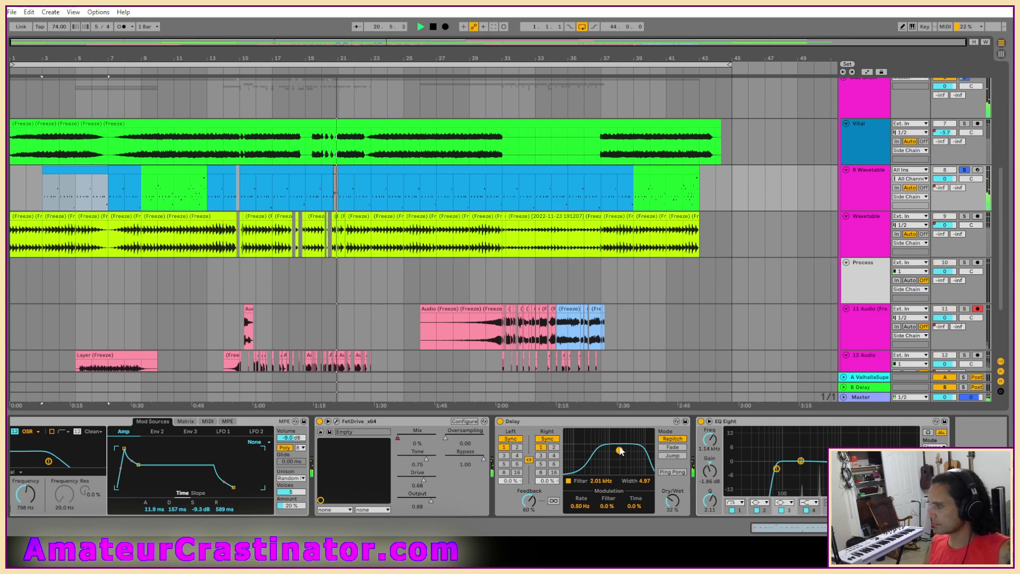
Turn on the Delay's Ping Pong with 70% feedback and 19% dry/wet, offsetting the left time by -0.4% and the right by 0.3%.
click(554, 447)
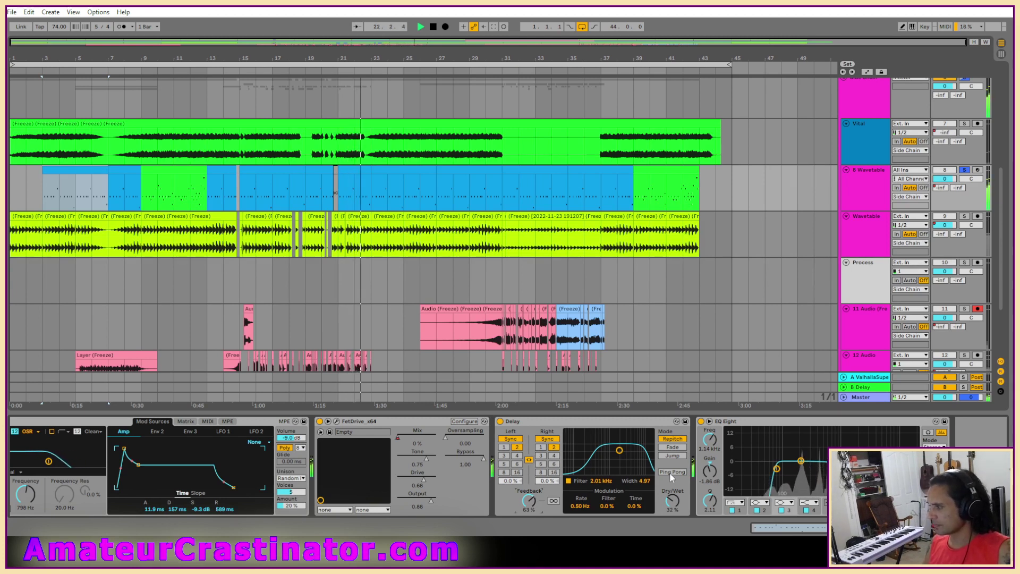
click(529, 503)
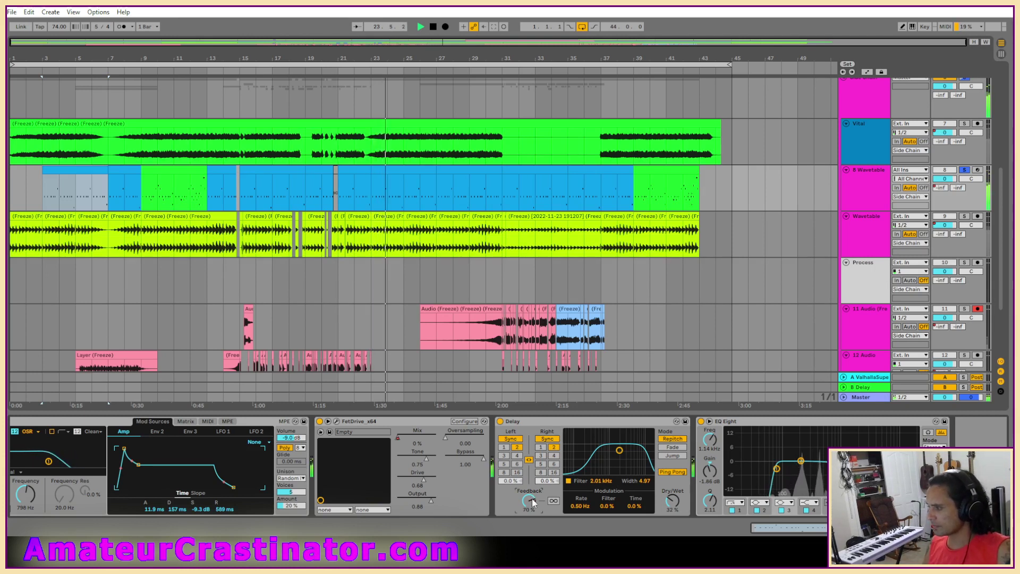
drag(673, 501, 675, 508)
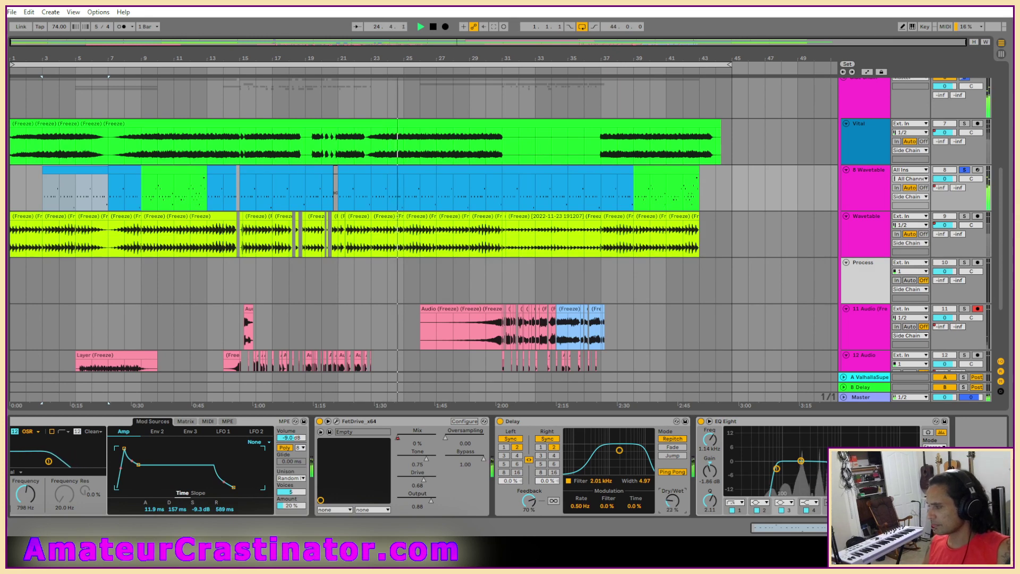
click(540, 448)
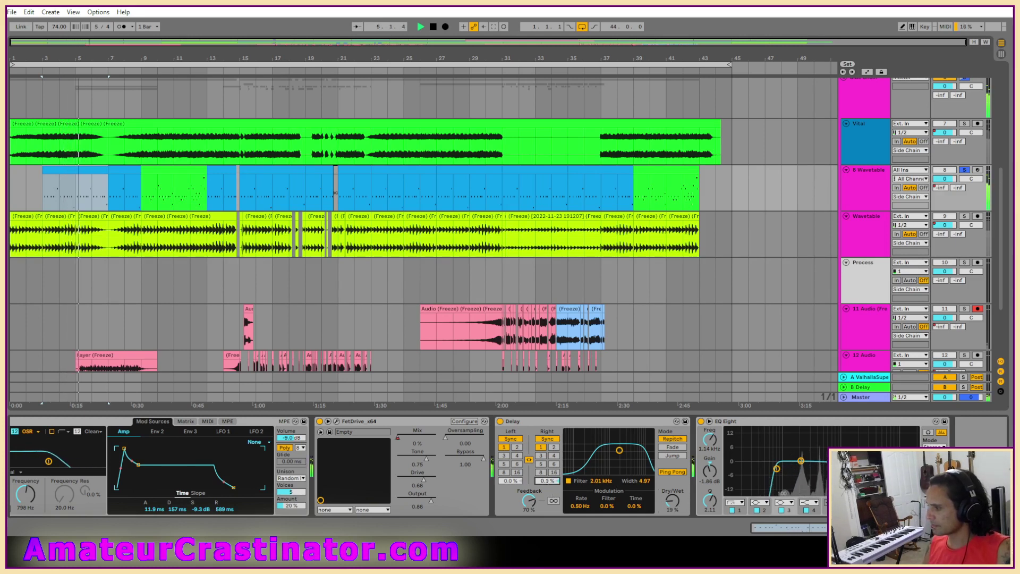
drag(508, 481, 508, 485)
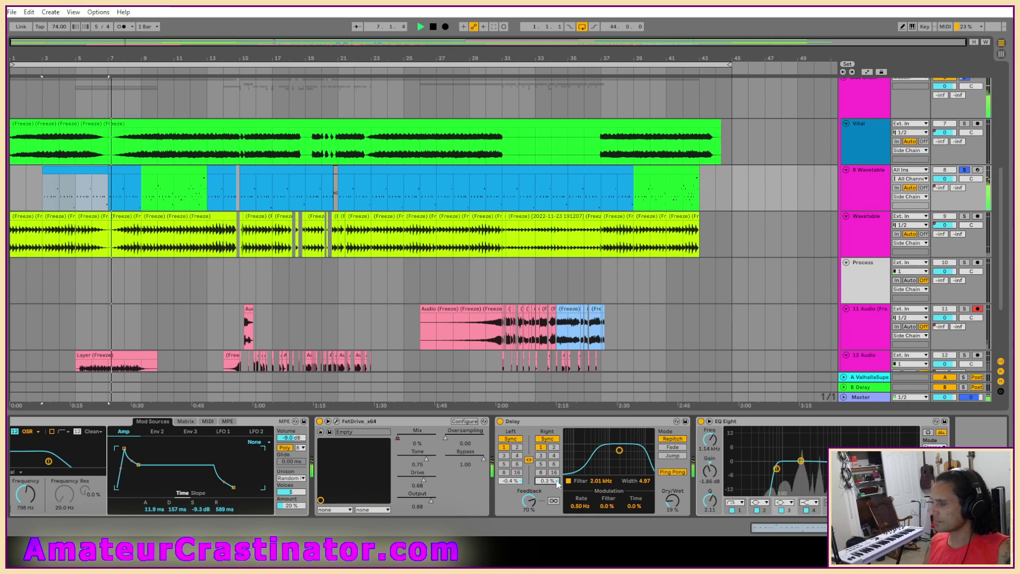
Play the 8 Wavetable track's green clip from bar 9 in the full mix and compare it with the Delay off and on.
click(176, 184)
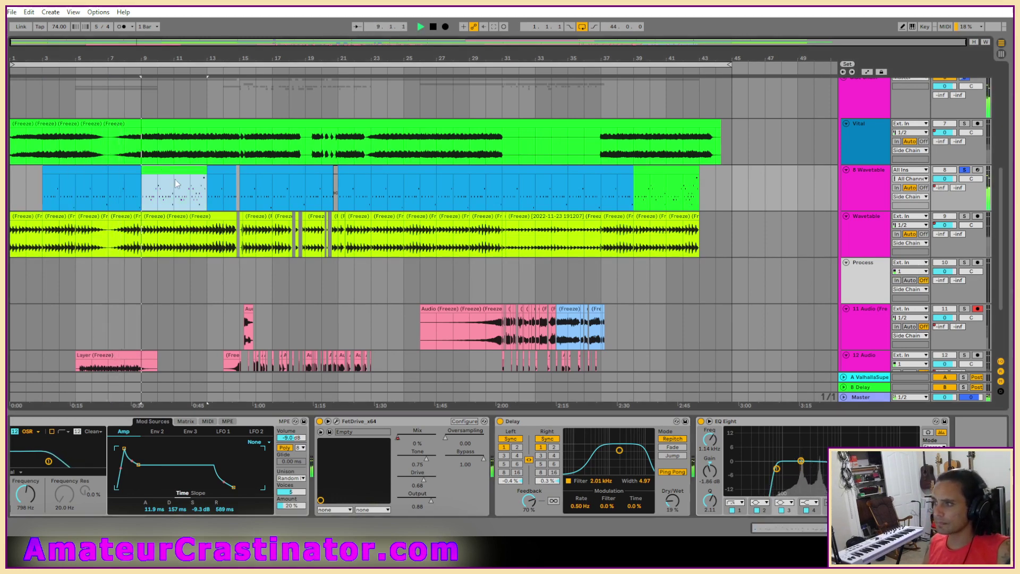
click(500, 424)
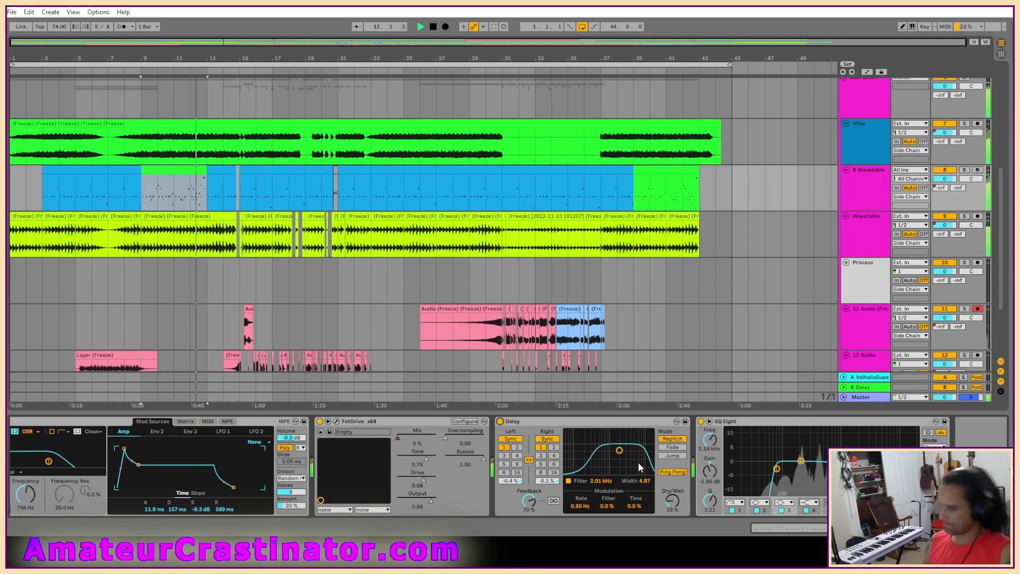
key(space)
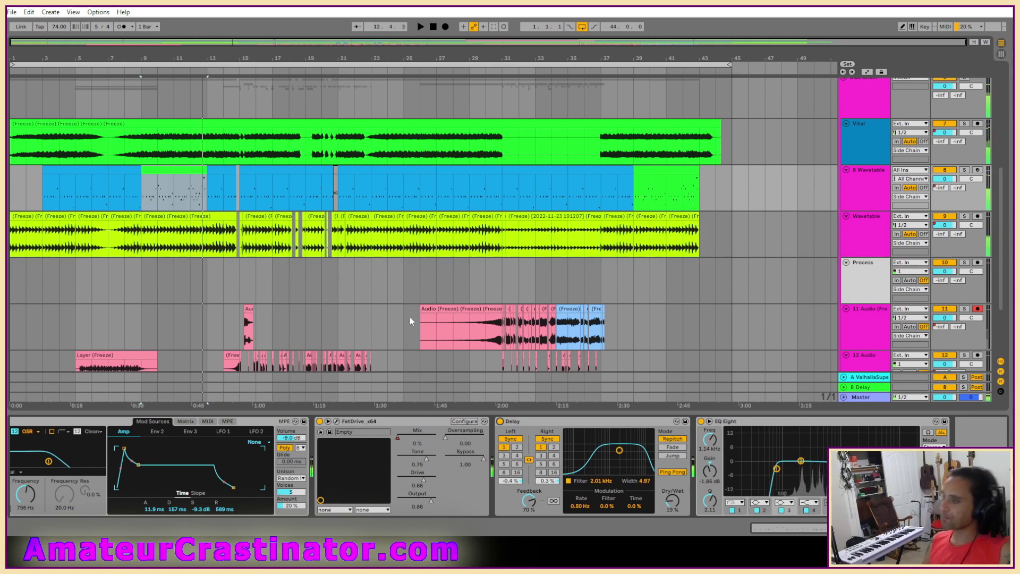
Open the Live Set in the Jack Stuff Project folder of the Album - Web Single(s) directory.
click(12, 11)
click(45, 36)
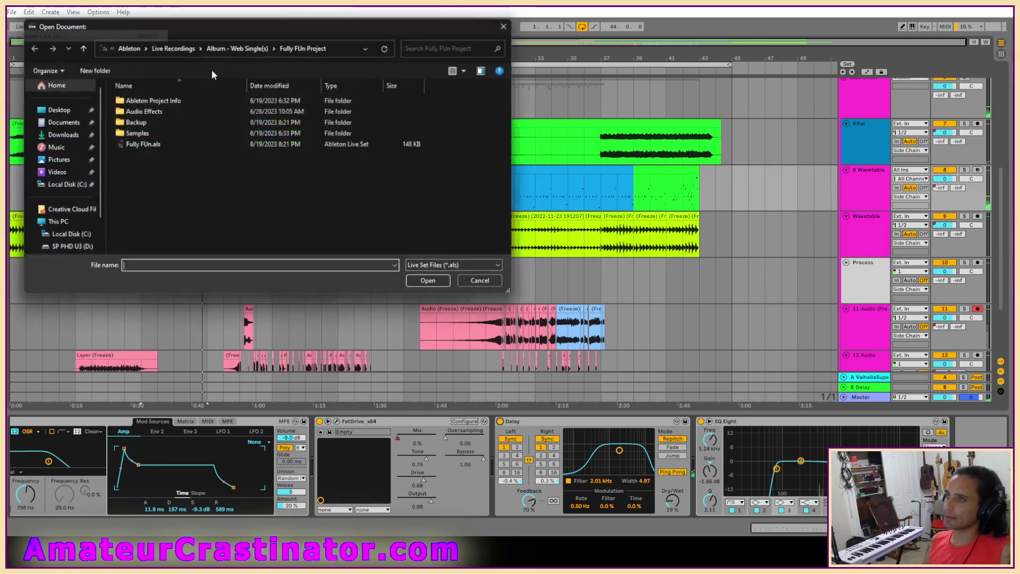
click(260, 48)
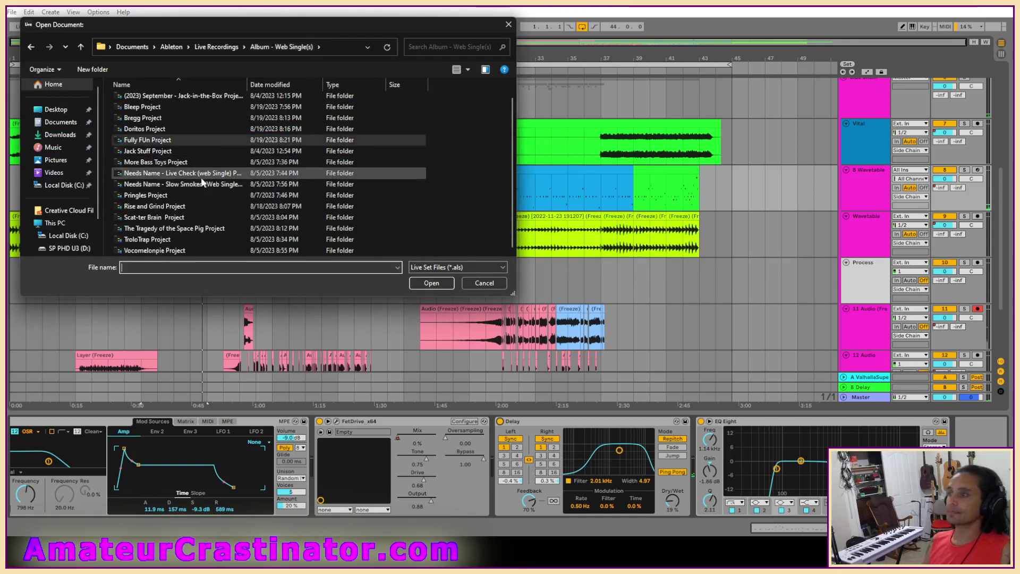
double_click(148, 151)
double_click(141, 133)
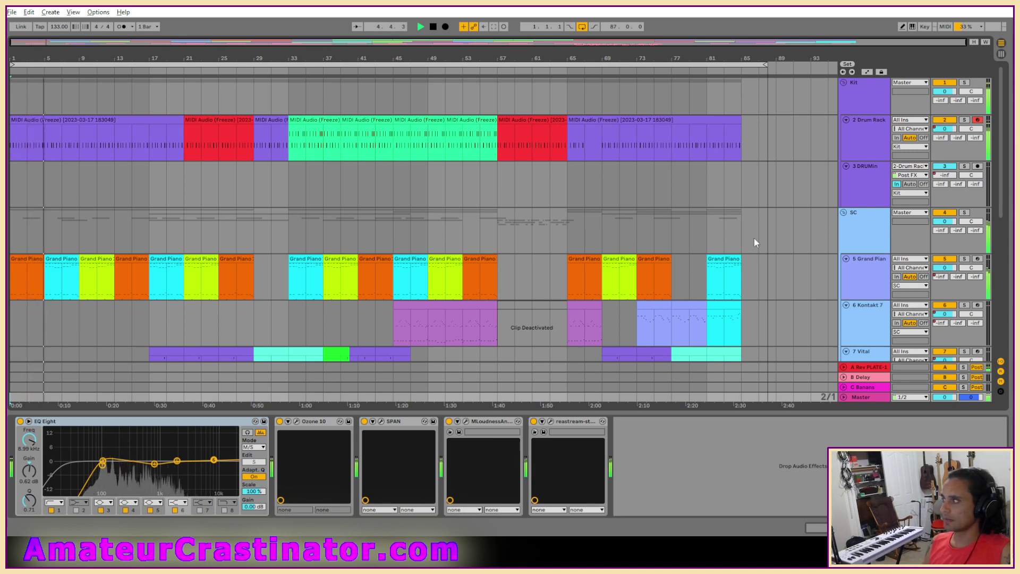
Review the device chains on the Master and the Kit group while the song plays.
click(864, 398)
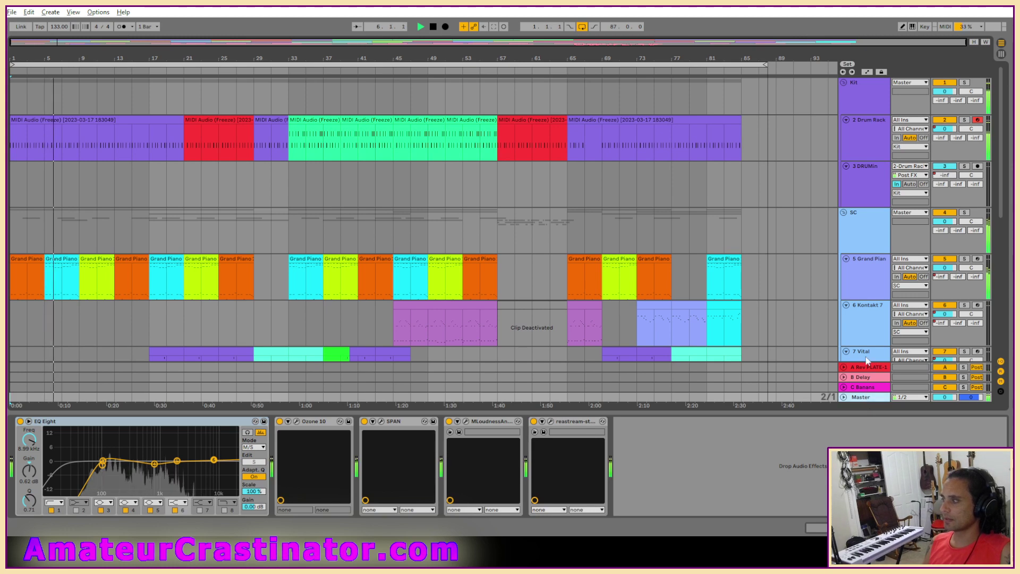
click(815, 233)
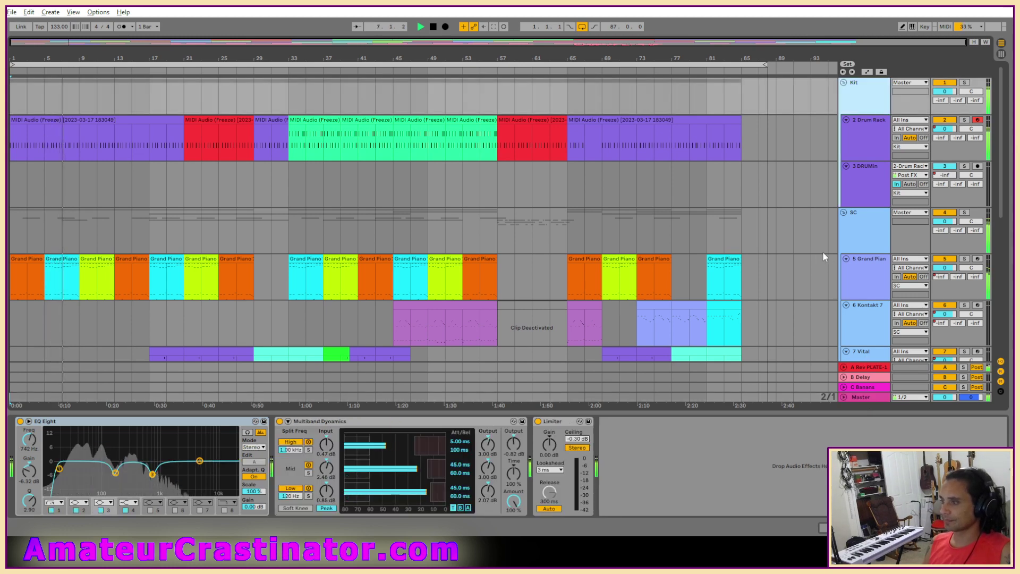
scroll(831, 254, down, 3)
scroll(834, 255, down, 1)
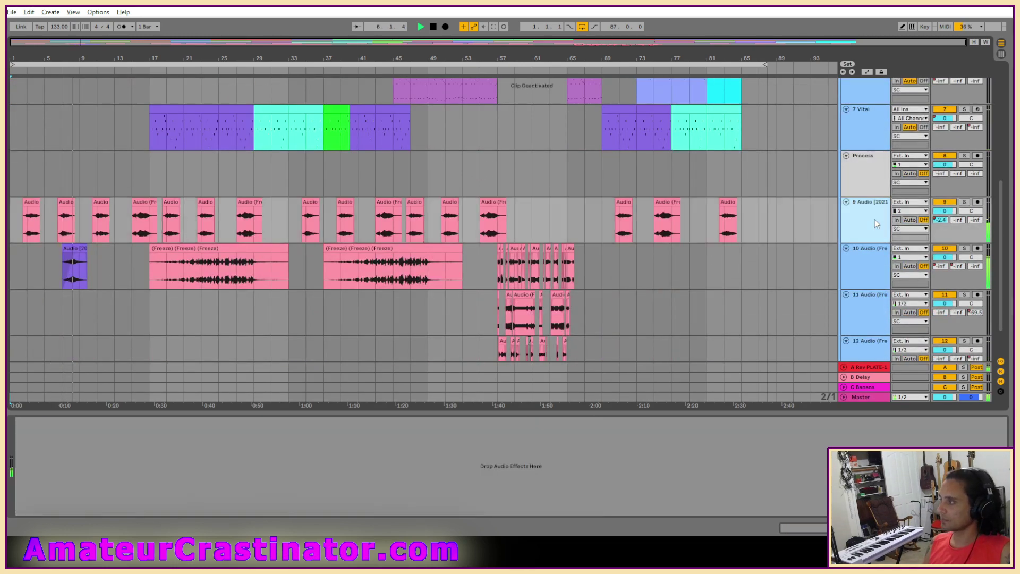
Add an EQ Eight to the 9 Audio track with a -3.10 dB cut at 186 Hz, Q 2.39, and a shallow dip near 1 kHz.
click(808, 223)
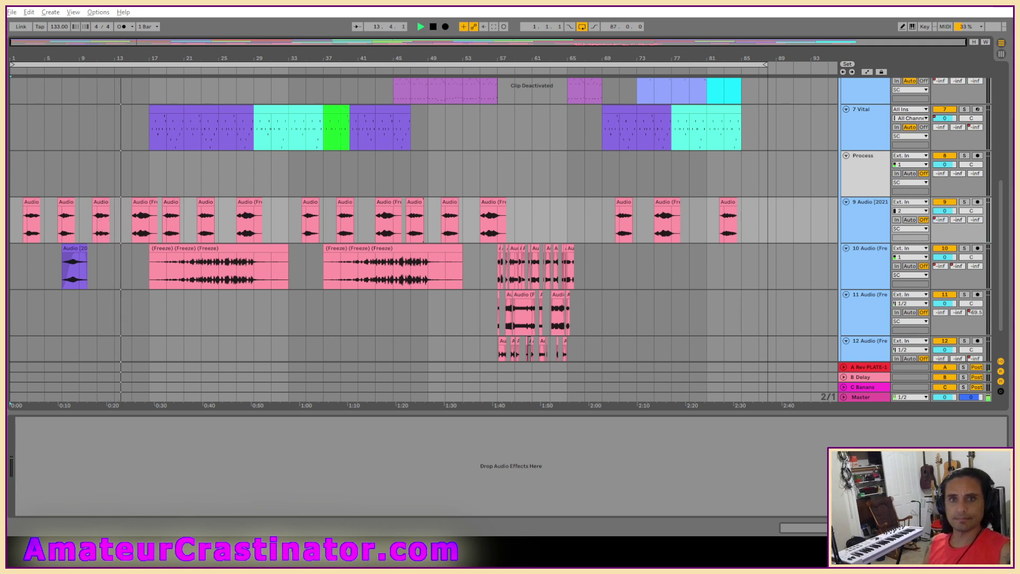
key(ctrl+v)
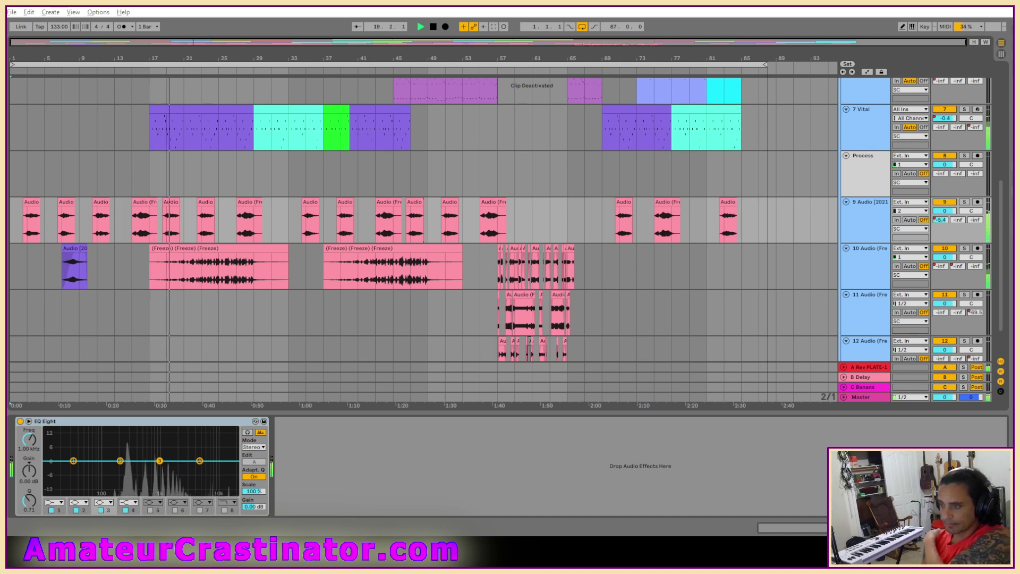
click(159, 461)
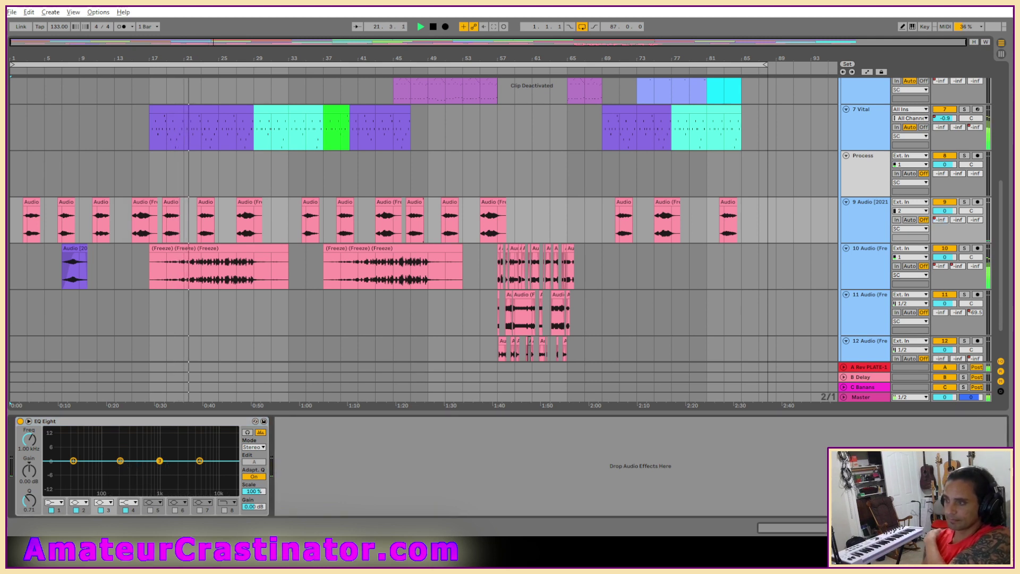
click(162, 422)
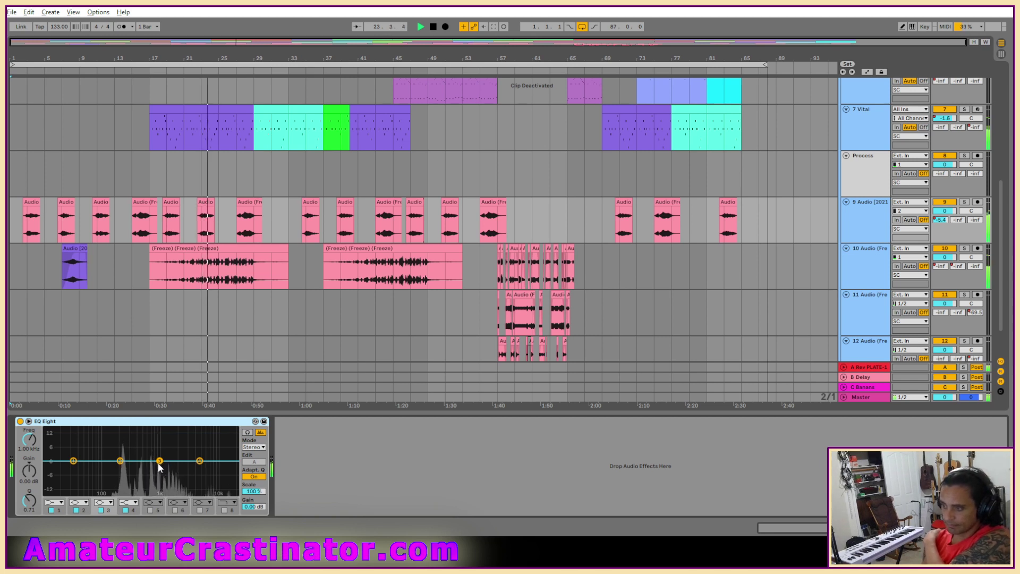
drag(159, 462, 118, 468)
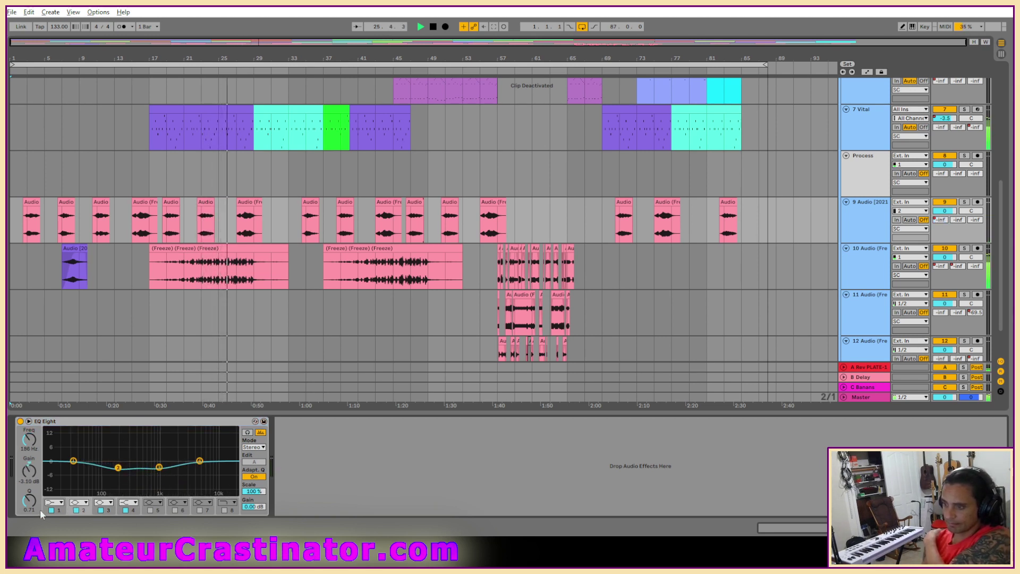
drag(29, 502, 28, 506)
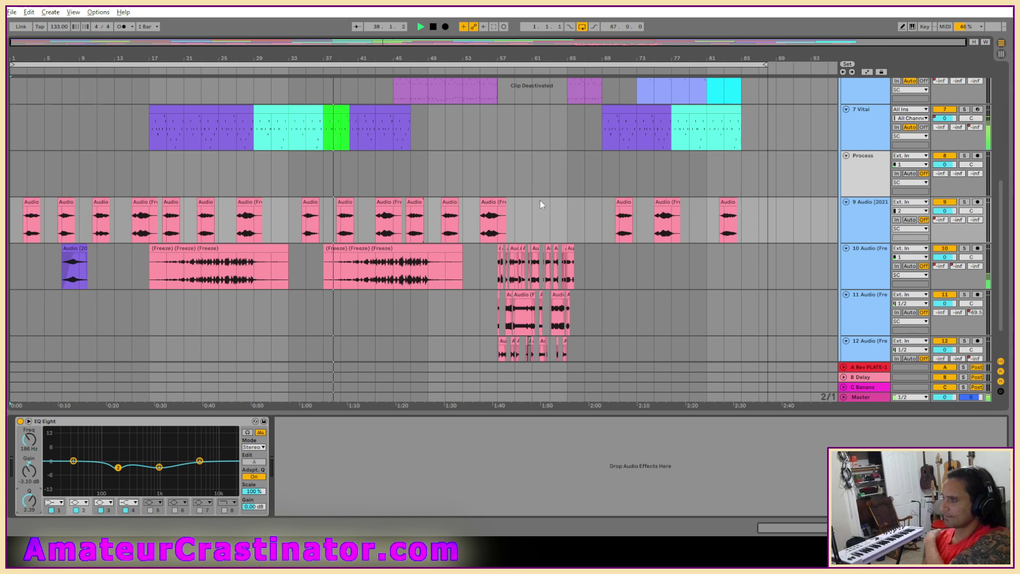
scroll(540, 205, up, 10)
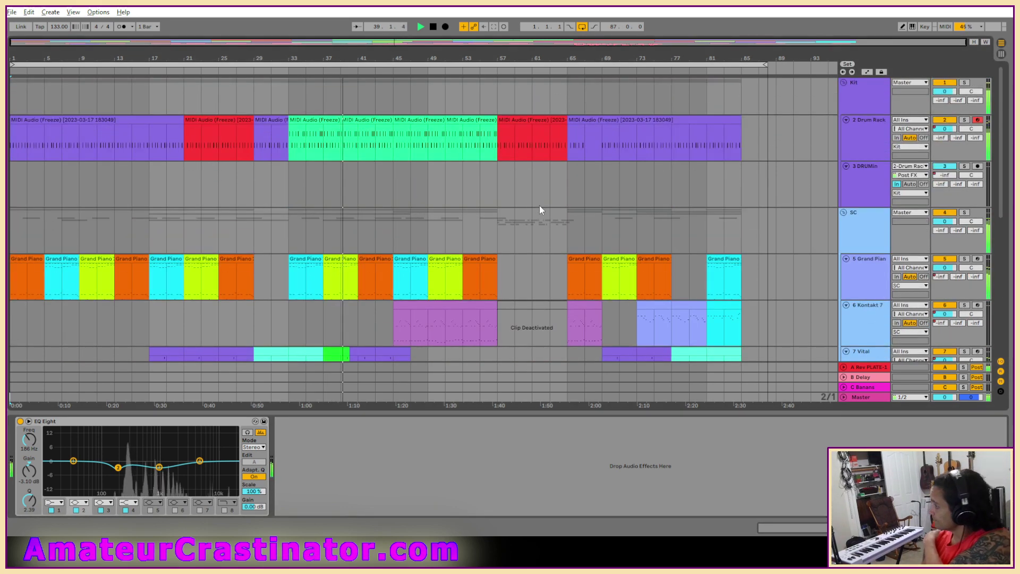
click(856, 397)
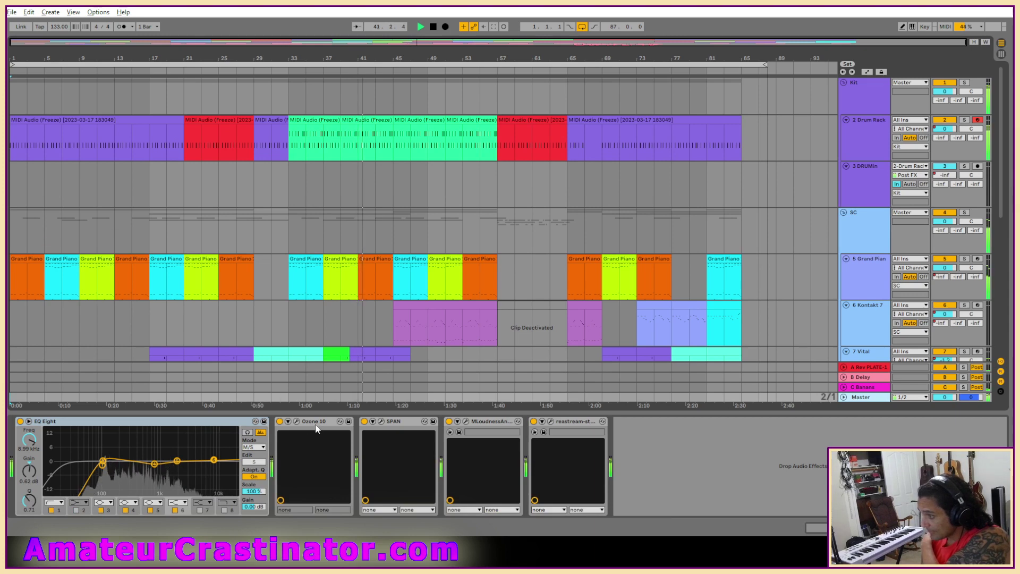
scroll(445, 336, down, 8)
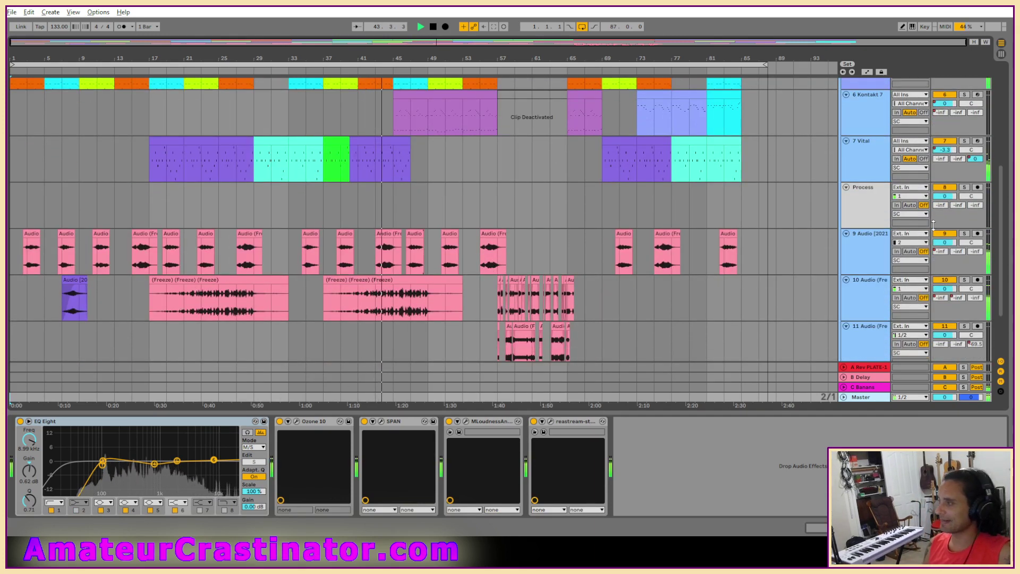
click(856, 258)
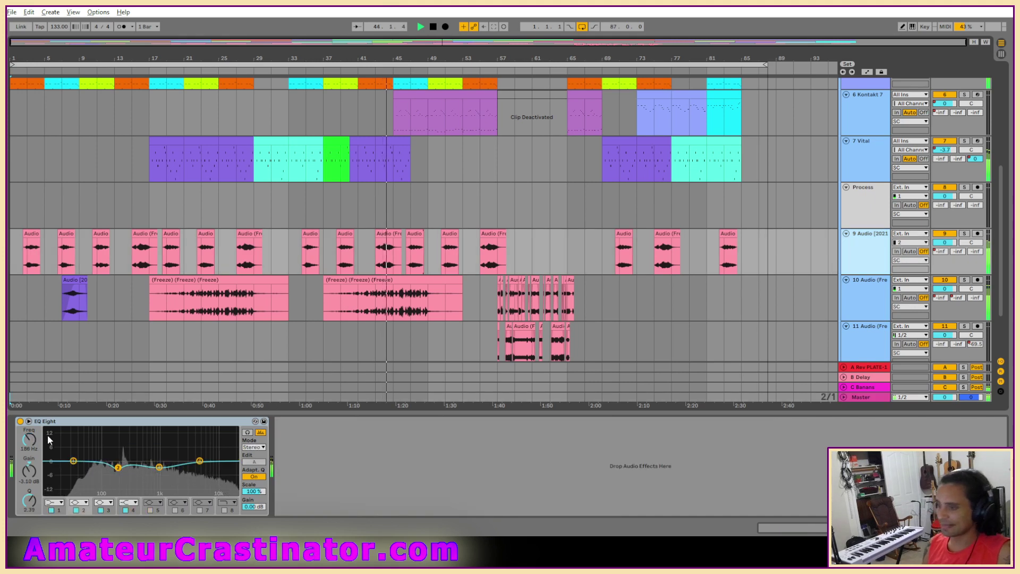
click(20, 422)
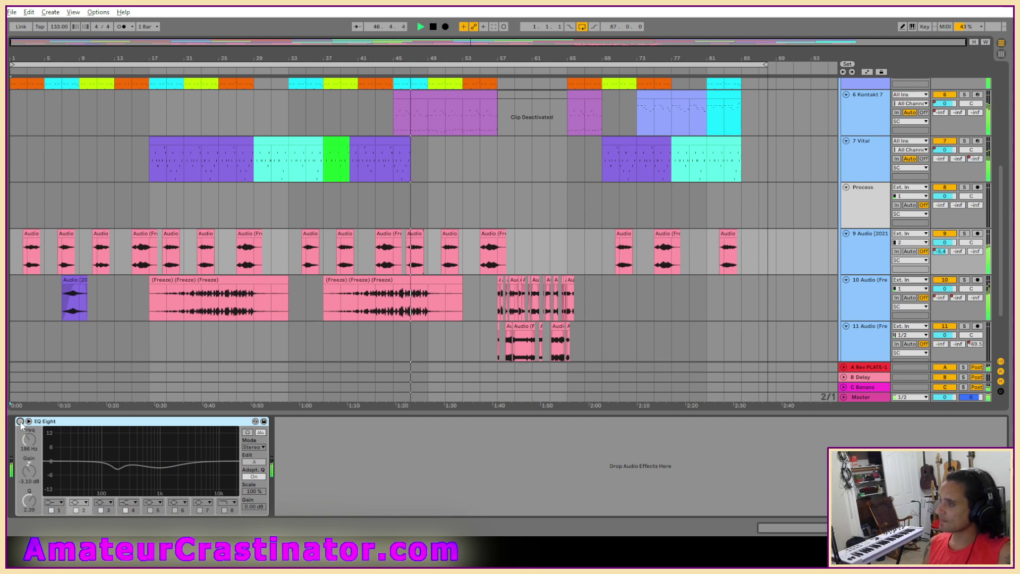
click(20, 421)
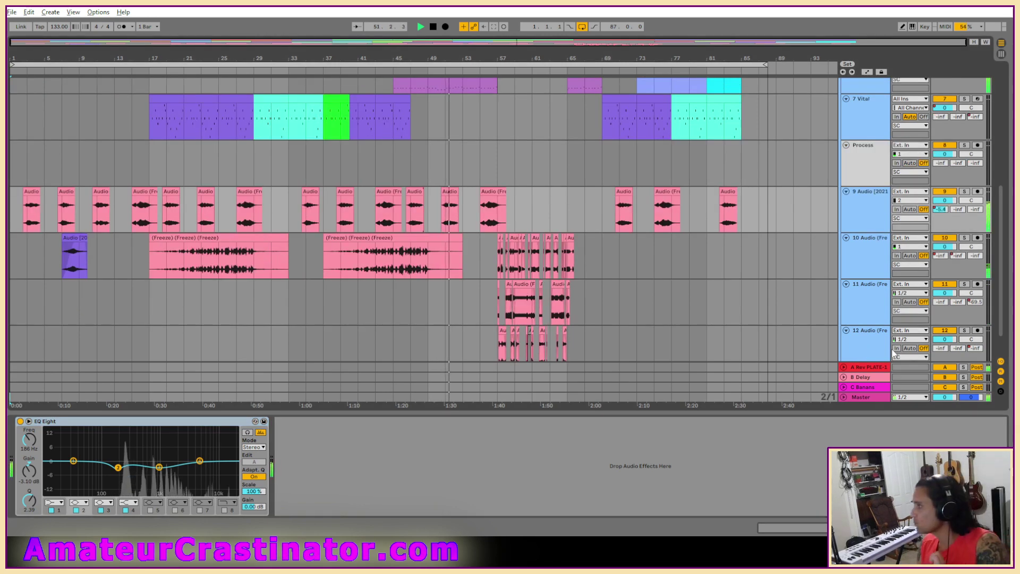
Look over the remaining tracks and inspect the SC group's device chain as the song plays on.
scroll(773, 233, down, 1)
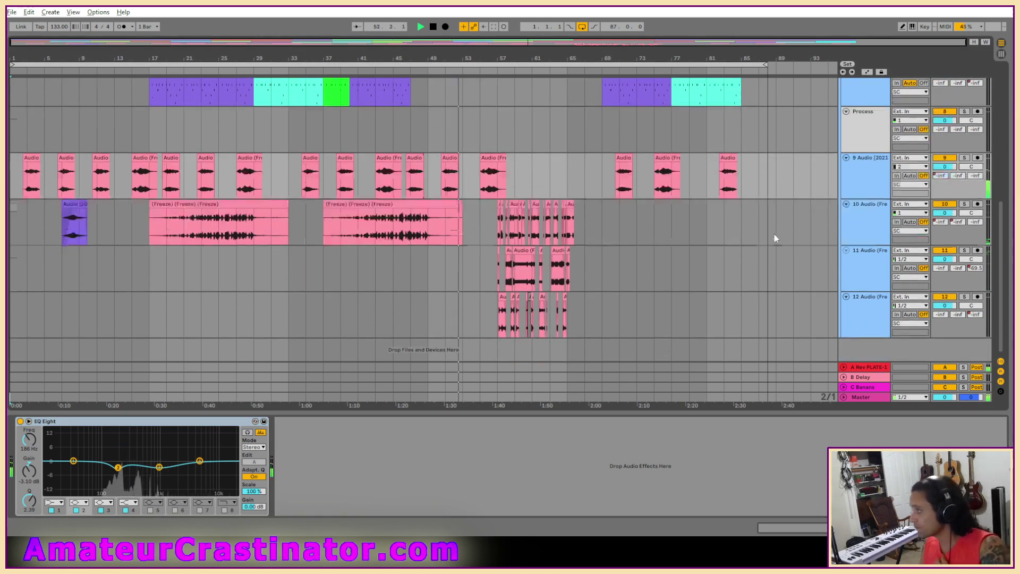
scroll(698, 214, up, 3)
scroll(697, 214, up, 3)
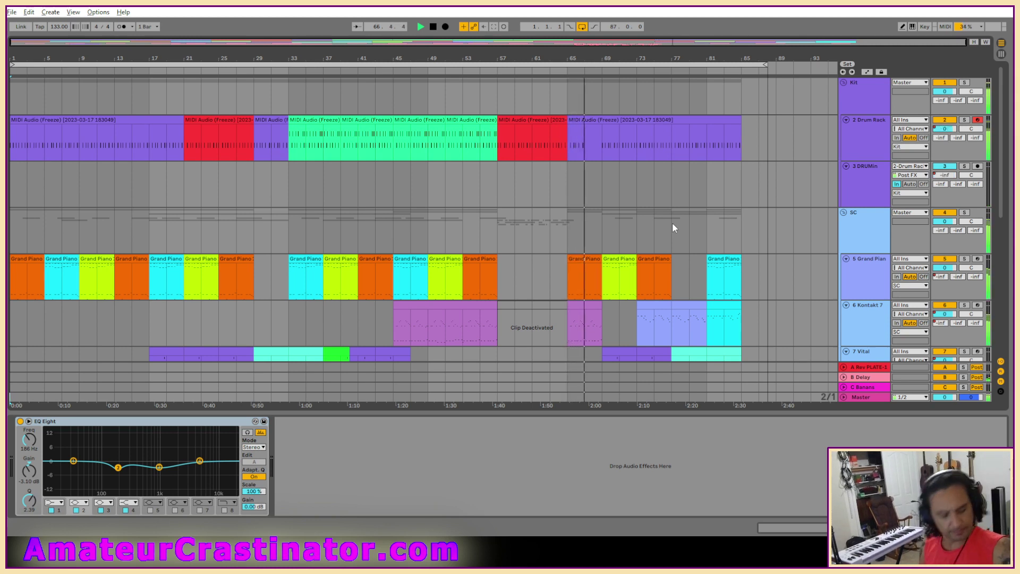
click(863, 225)
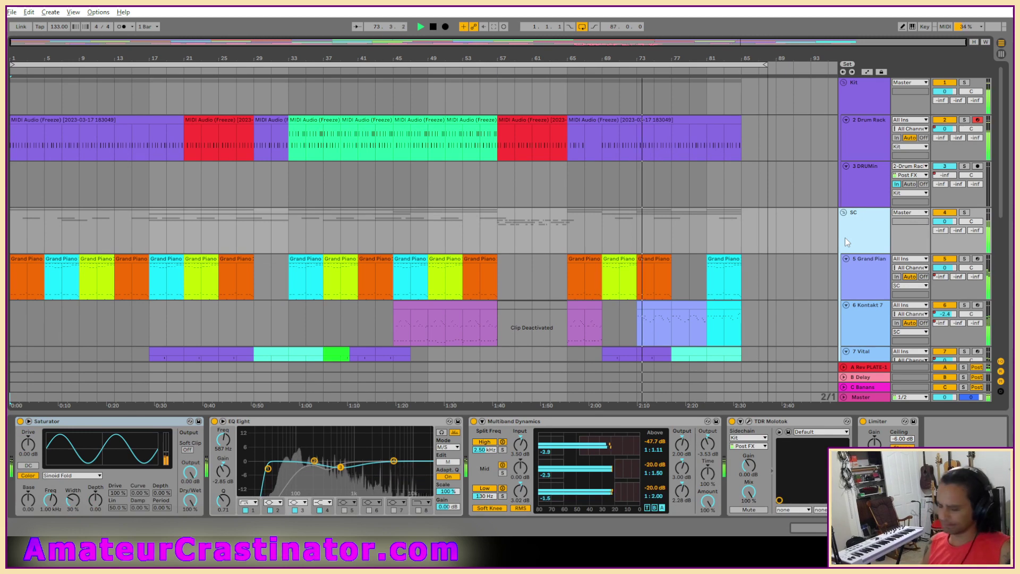
scroll(813, 286, down, 3)
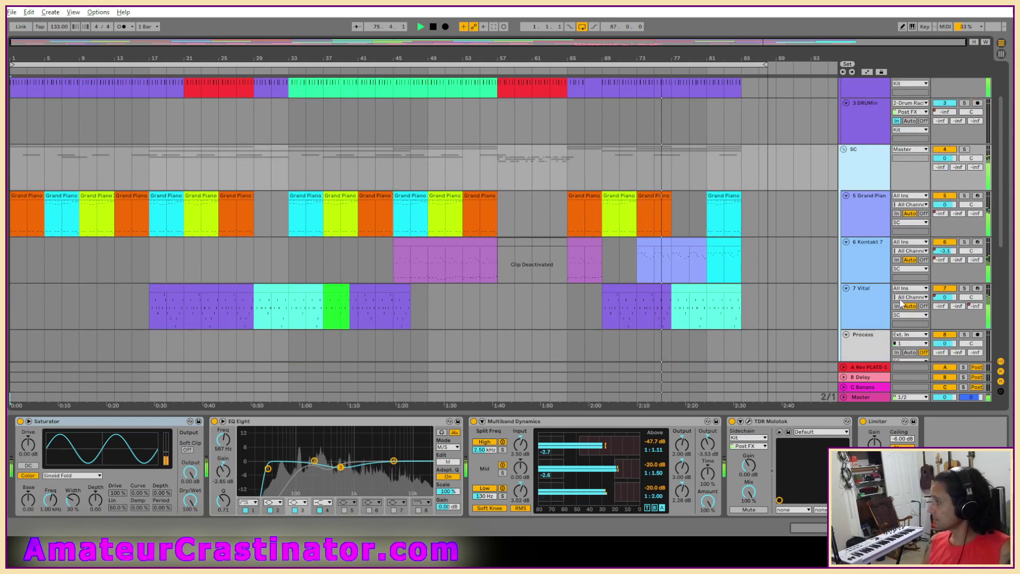
scroll(899, 301, up, 2)
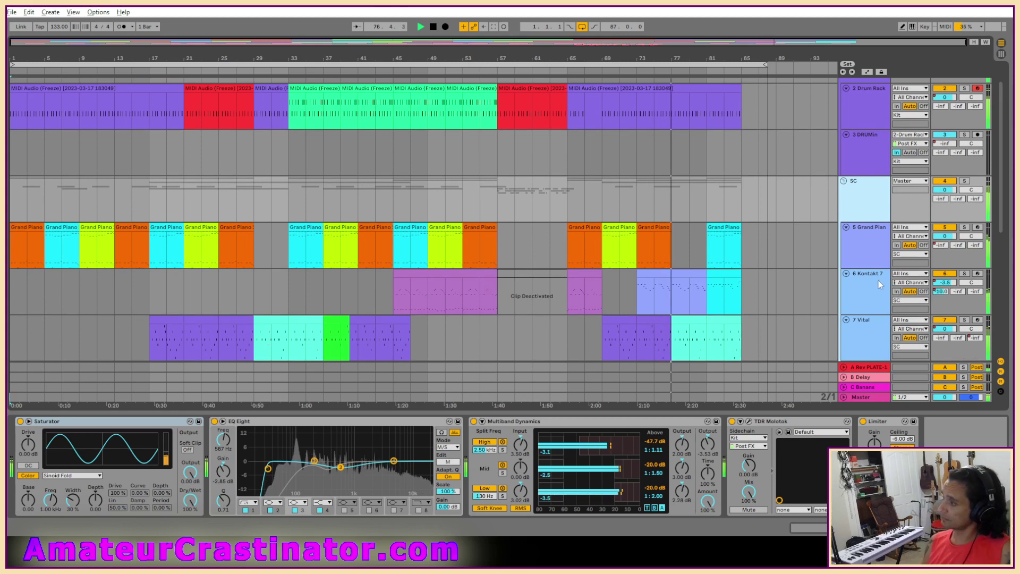
Open the 6 Kontakt 7 track's clip at bar 73 in an enlarged note editor with a small velocity lane.
click(662, 273)
double_click(663, 272)
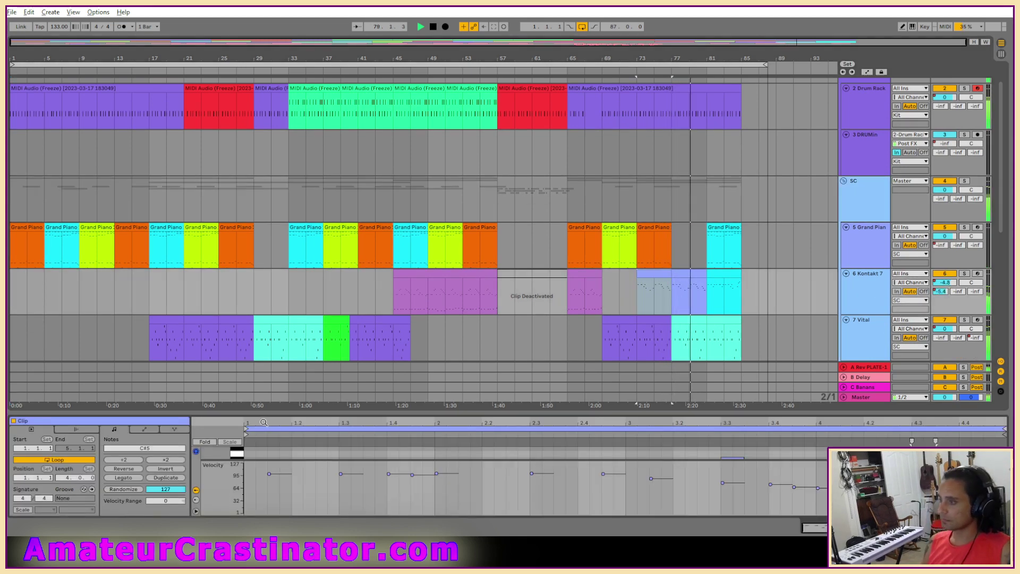
drag(270, 412, 269, 300)
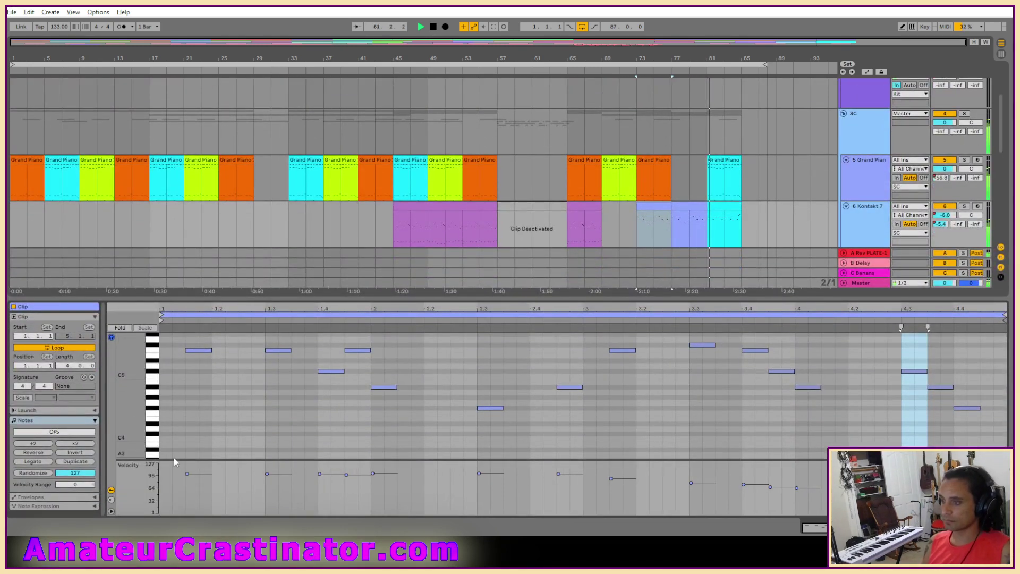
drag(174, 459, 172, 490)
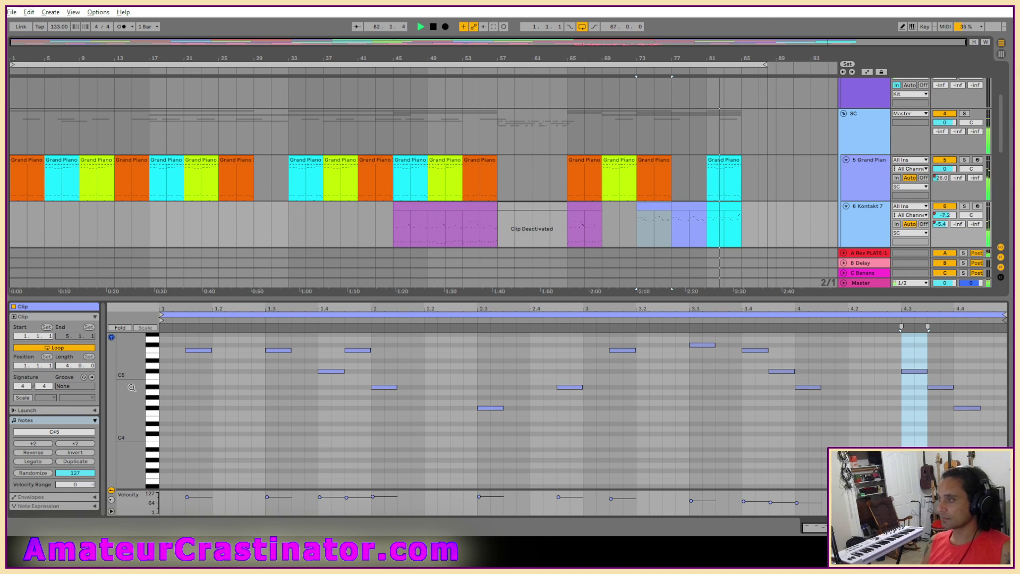
scroll(132, 387, up, 2)
Lower the velocities of all notes in the clip, bringing the loudest to about 64, and replay it from bar 73.
key(ctrl+a)
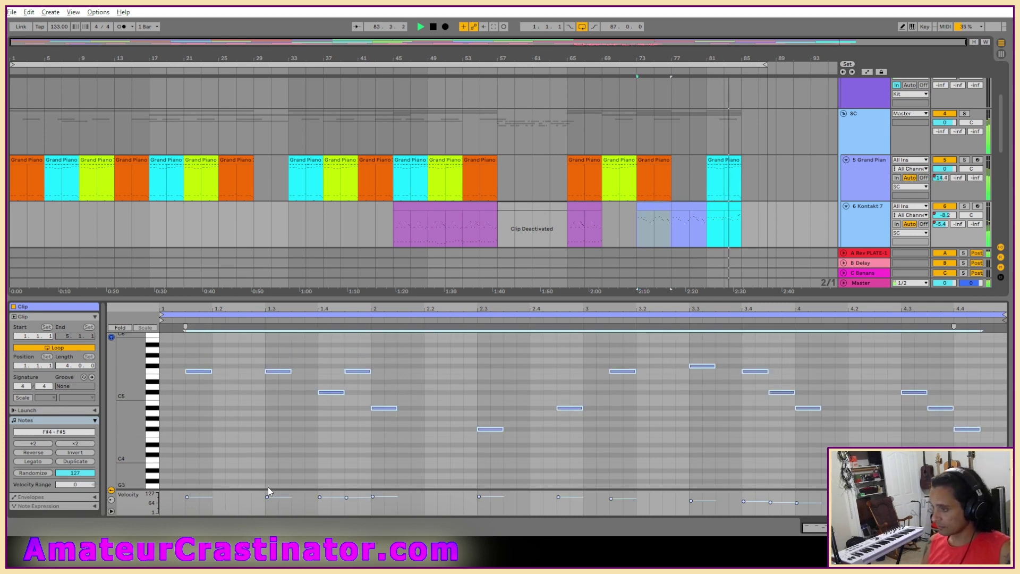
drag(267, 497, 268, 500)
key(space)
key(space)
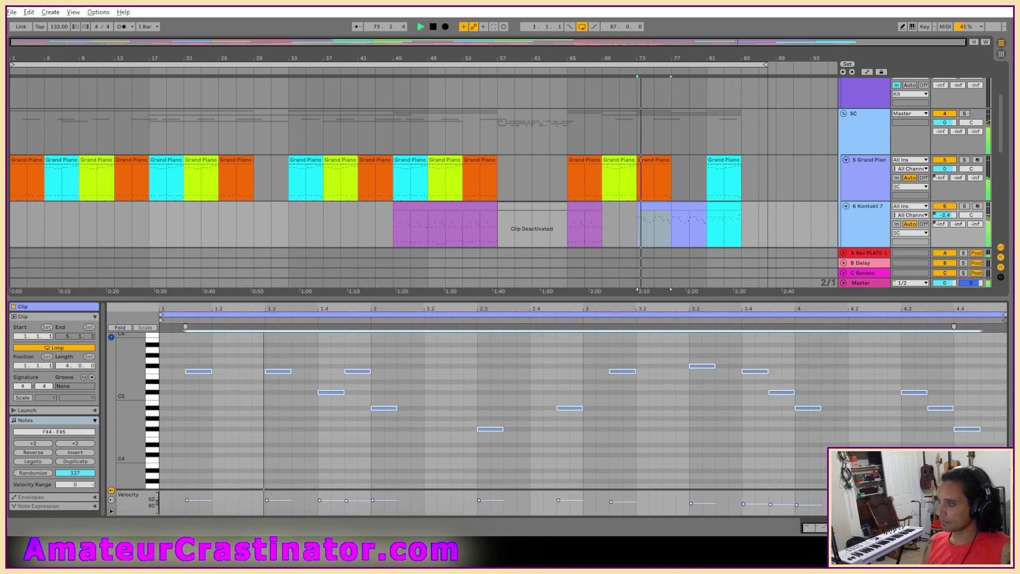
click(281, 499)
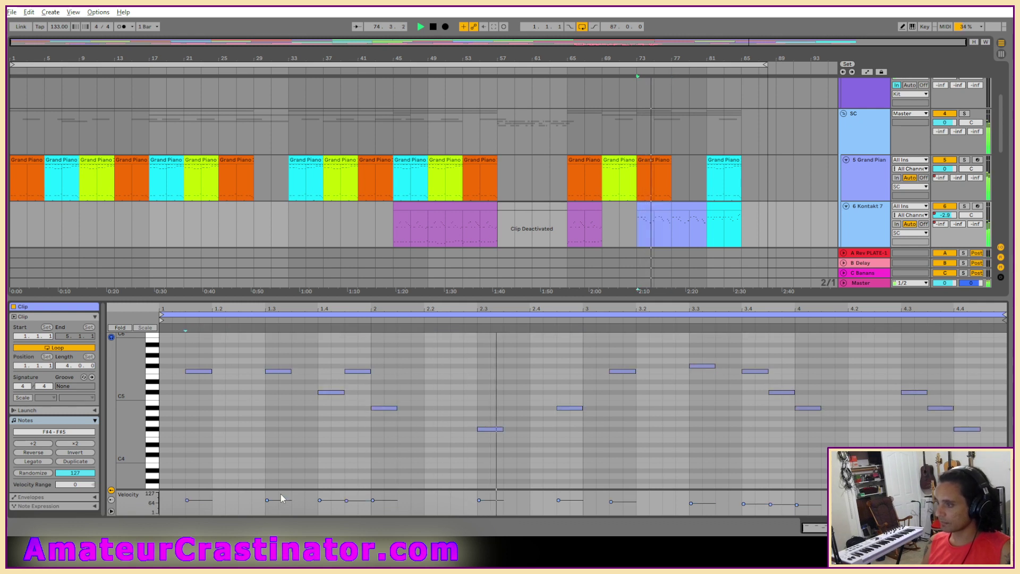
click(282, 501)
key(ctrl+a)
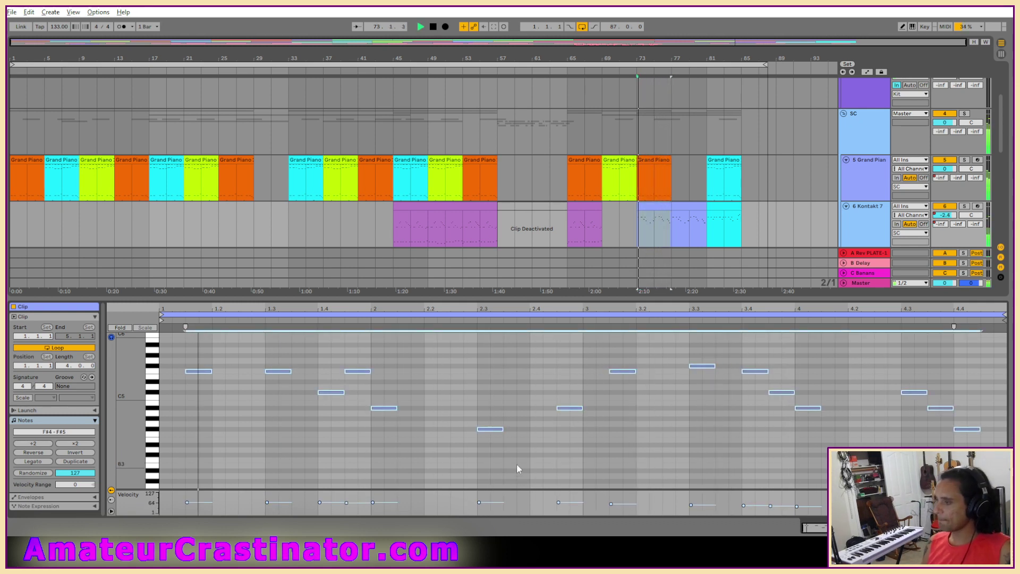
Duplicate the softened Kontakt 7 clip to bar 77 and show the track's device chain.
click(663, 220)
key(ctrl+d)
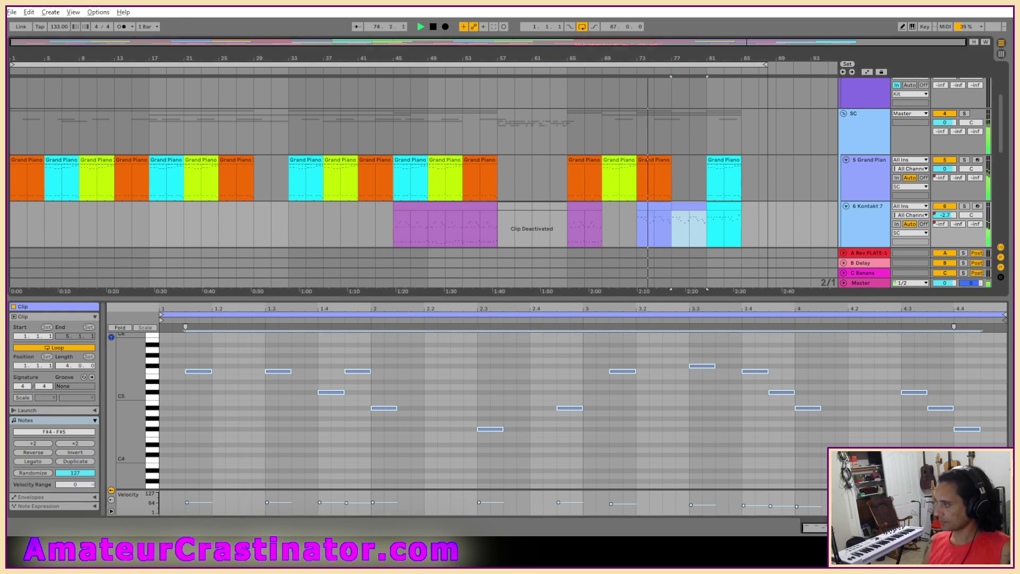
key(shift+Tab)
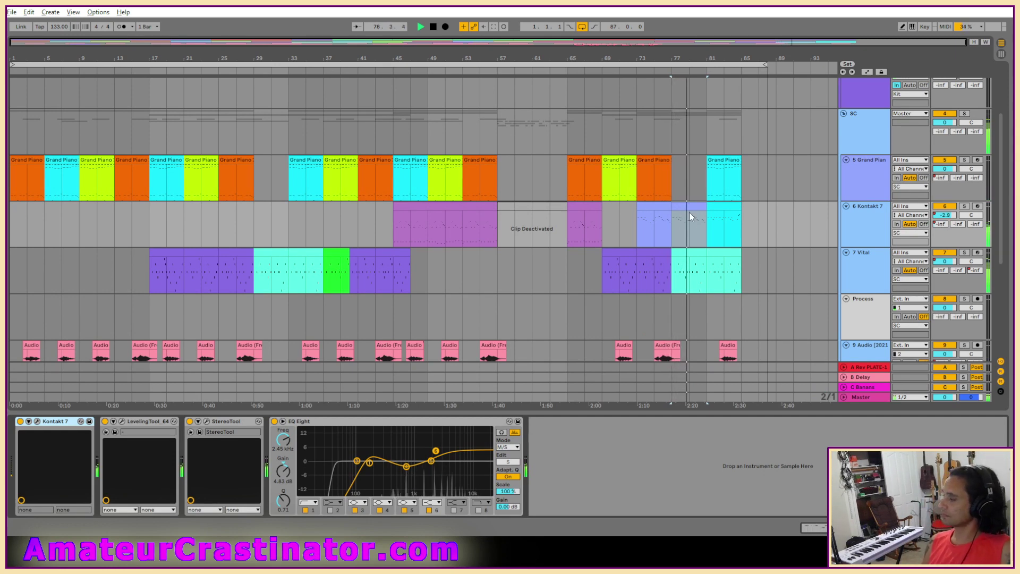
Listen to the duplicated Kontakt 7 passage while checking the Master and SC group device chains.
scroll(772, 226, up, 2)
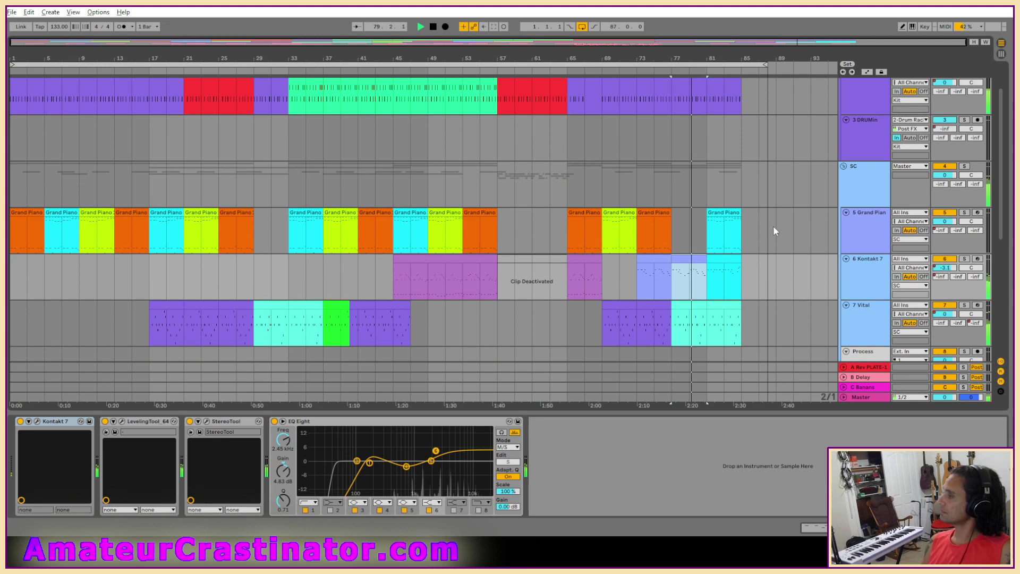
click(874, 399)
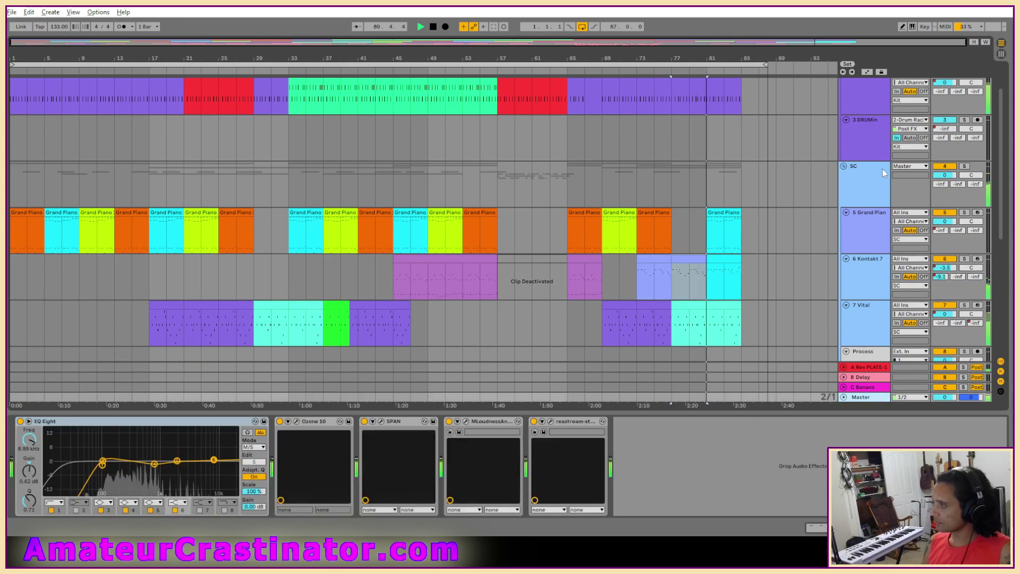
click(861, 188)
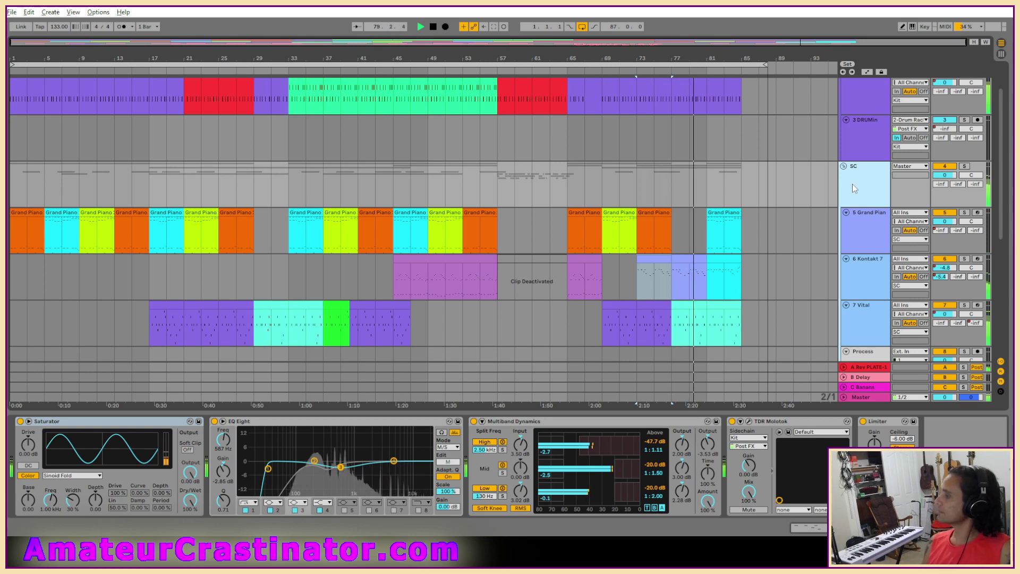
Set the 6 Kontakt 7 track's EQ Eight high shelf to about 4.64 kHz and 1.66 dB, and display the mid channel's curve.
click(856, 285)
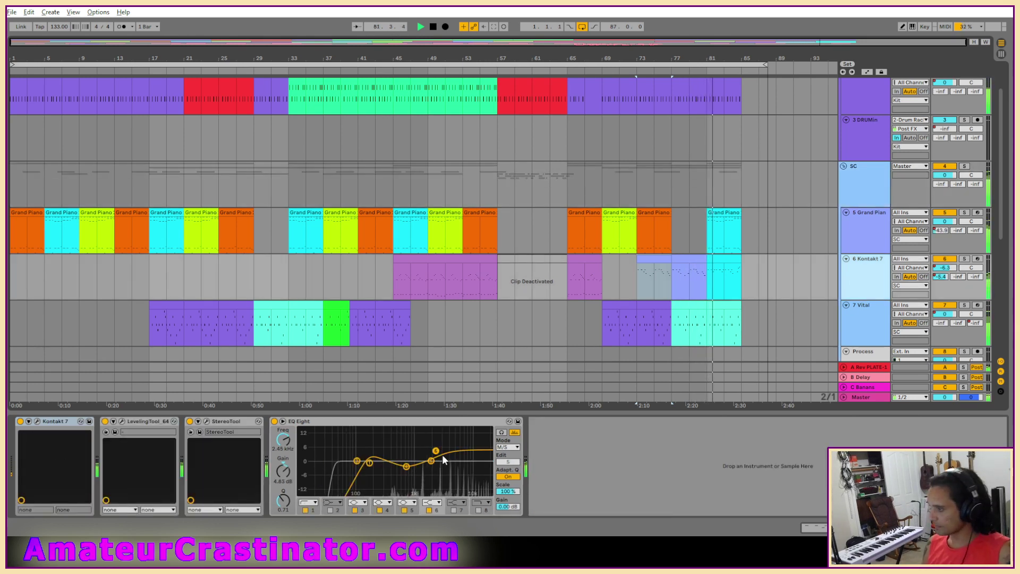
drag(435, 453, 452, 457)
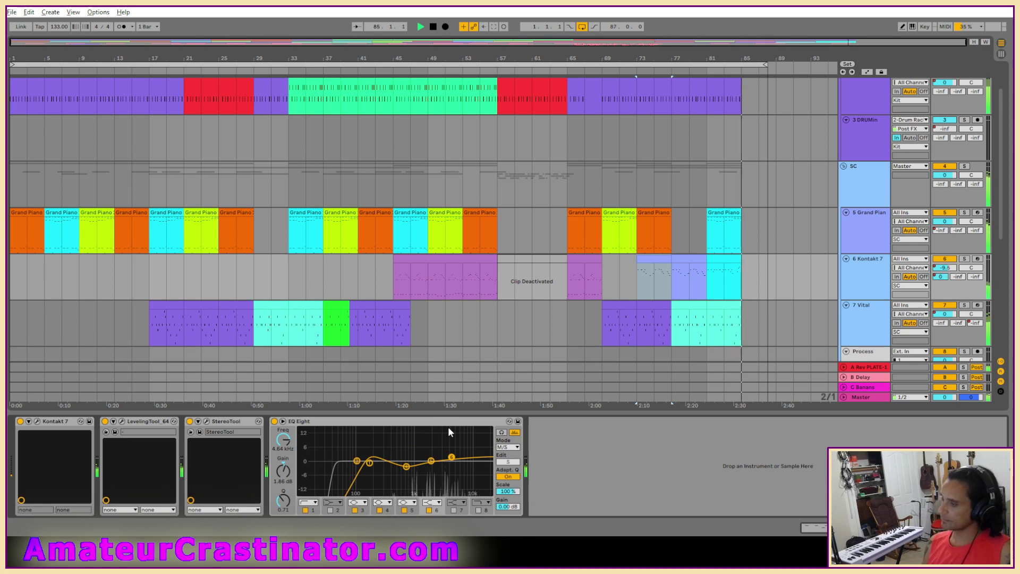
click(508, 462)
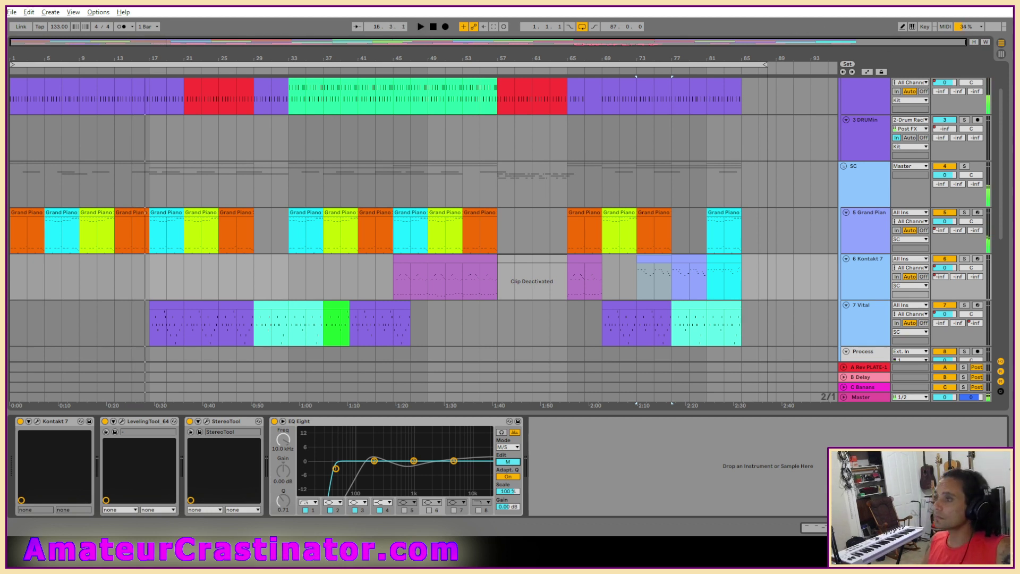
Collect all and save the set, including files from elsewhere, other projects, the User Library and Factory Packs.
click(11, 13)
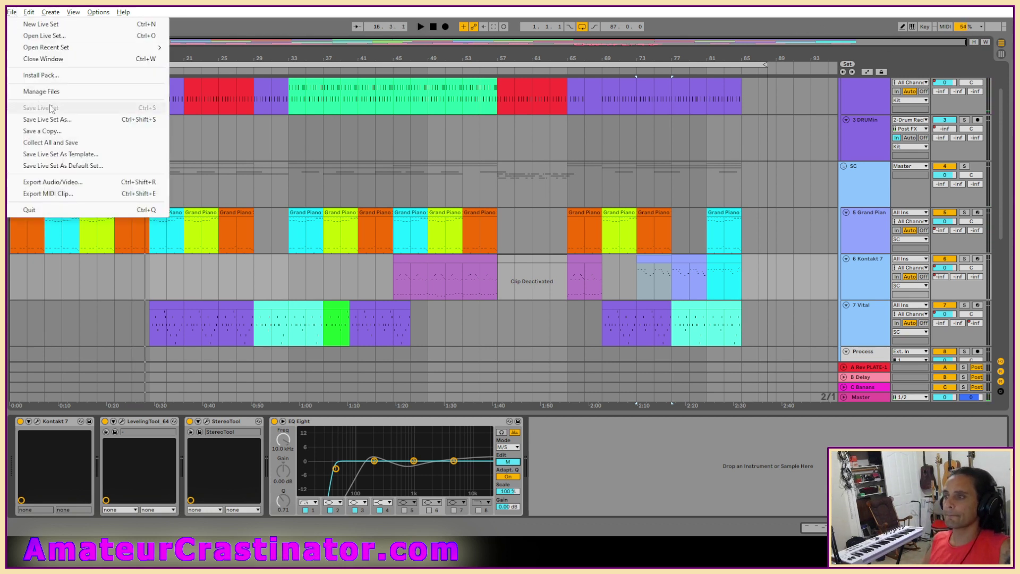
click(65, 144)
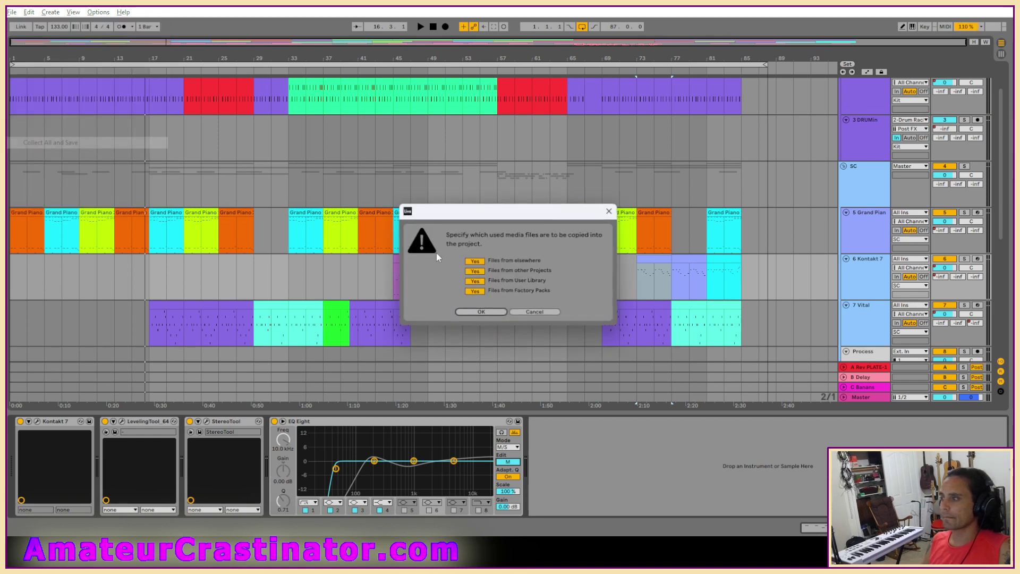
click(481, 313)
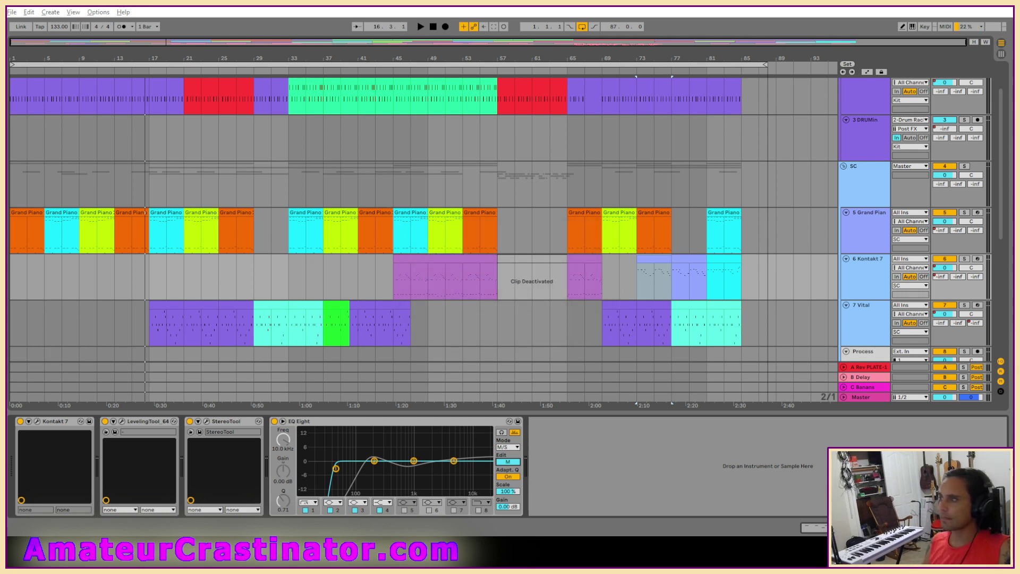
Open the Live set in the More Bass Toys Project folder of Album - Web Single(s).
click(12, 12)
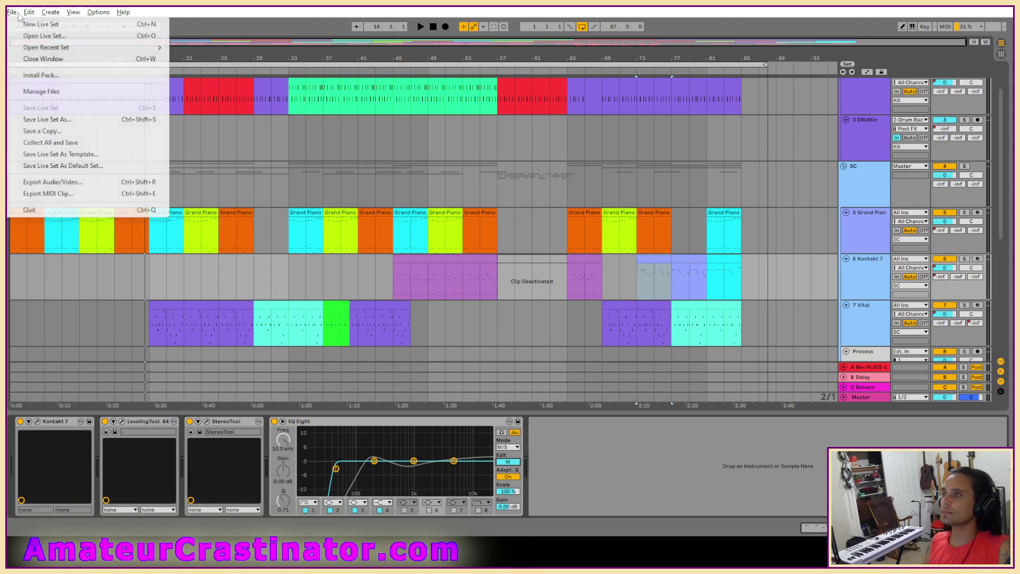
click(24, 32)
click(224, 49)
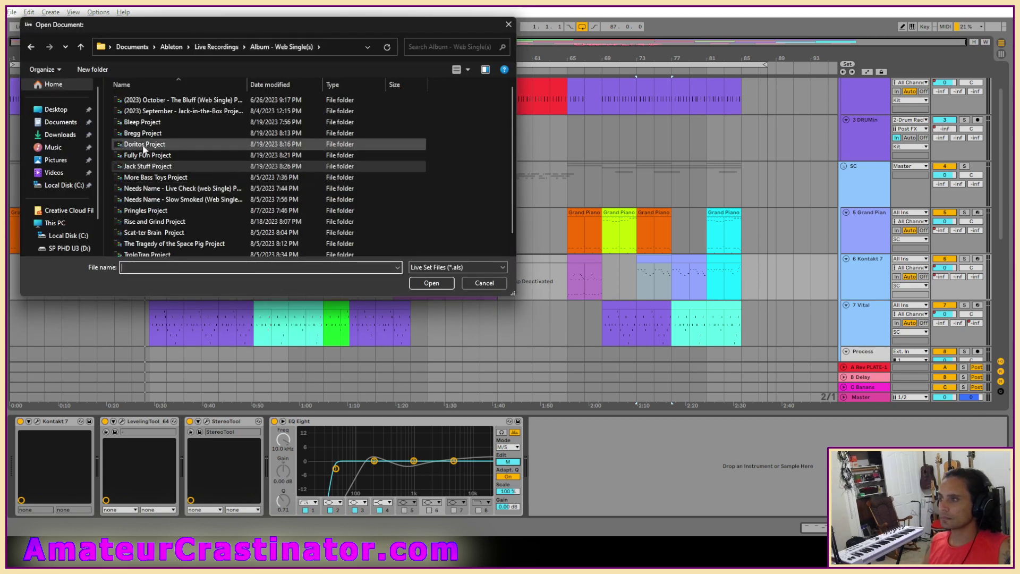
double_click(143, 178)
double_click(157, 132)
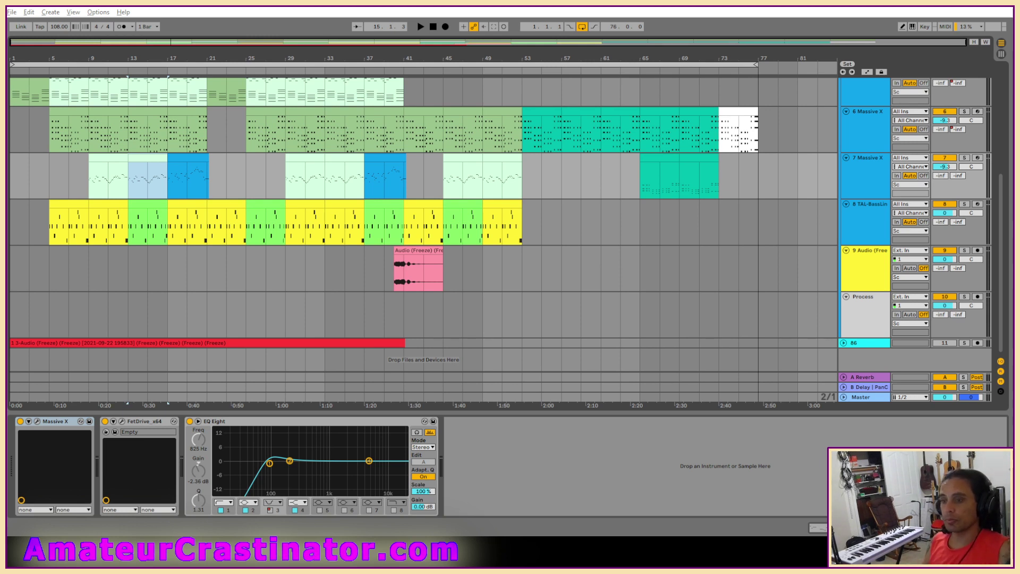
Play the set from bar 1 while looking over its track arrangement.
click(433, 27)
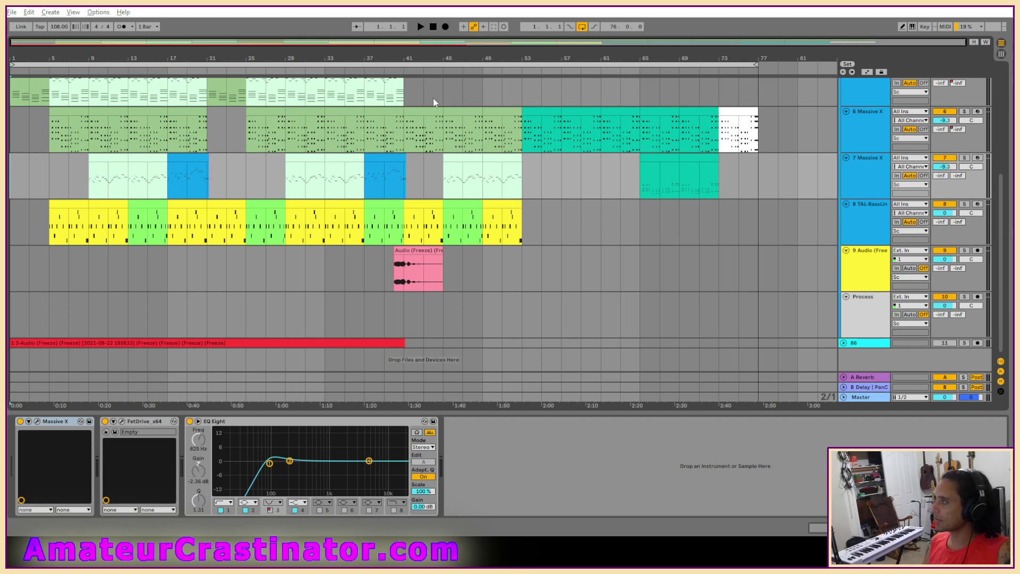
scroll(481, 223, up, 2)
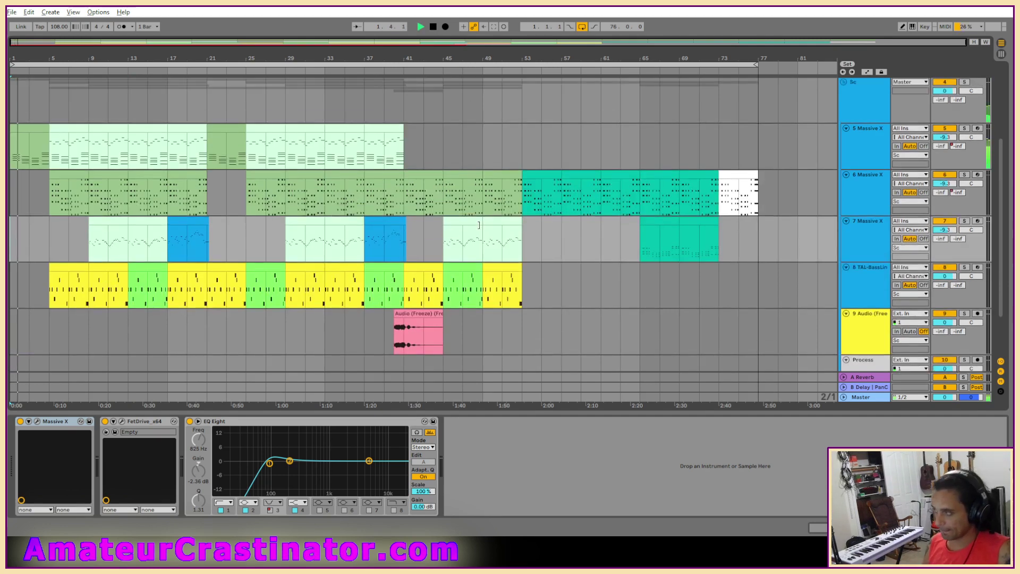
scroll(330, 221, up, 1)
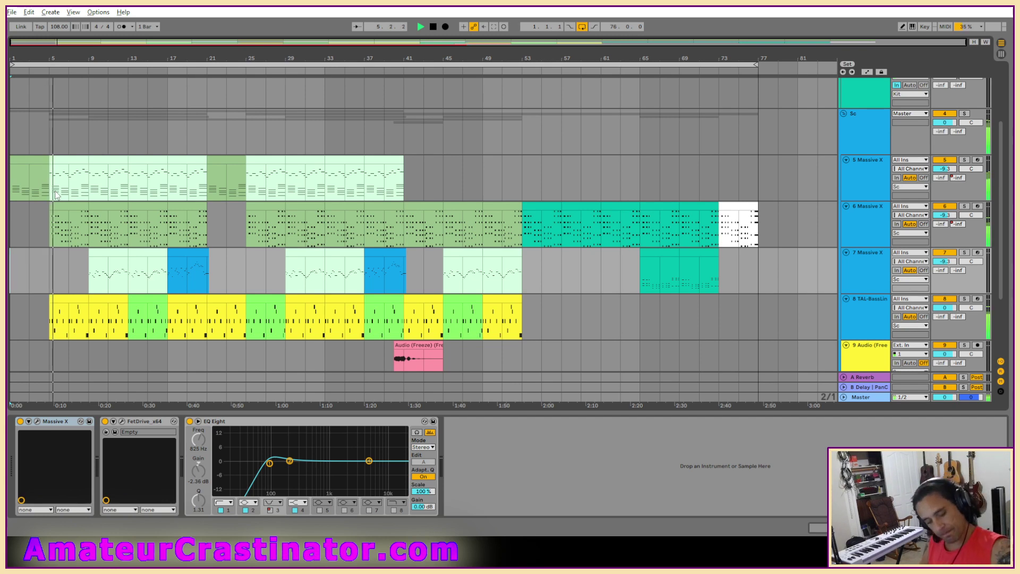
scroll(312, 234, down, 4)
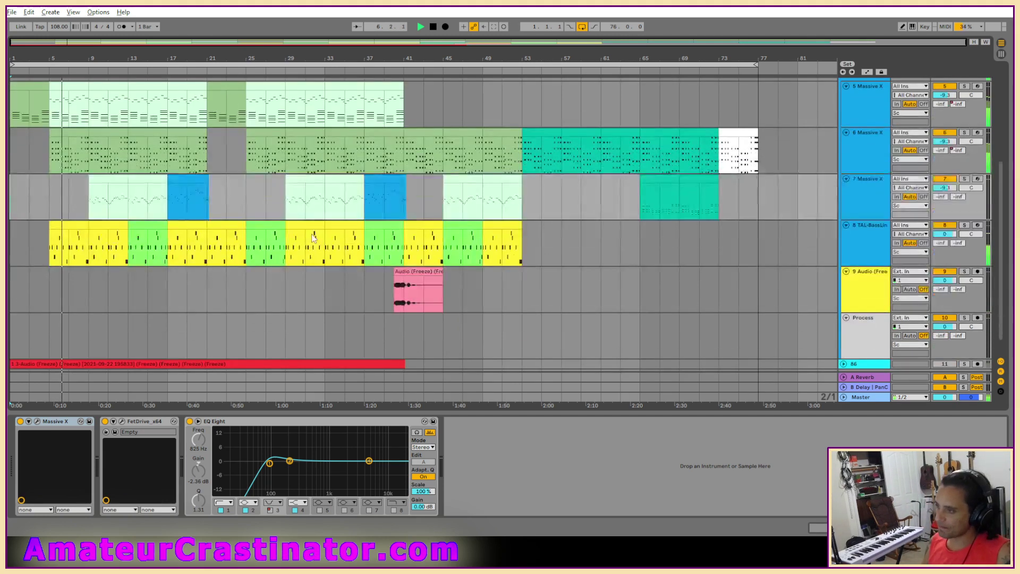
scroll(312, 234, up, 5)
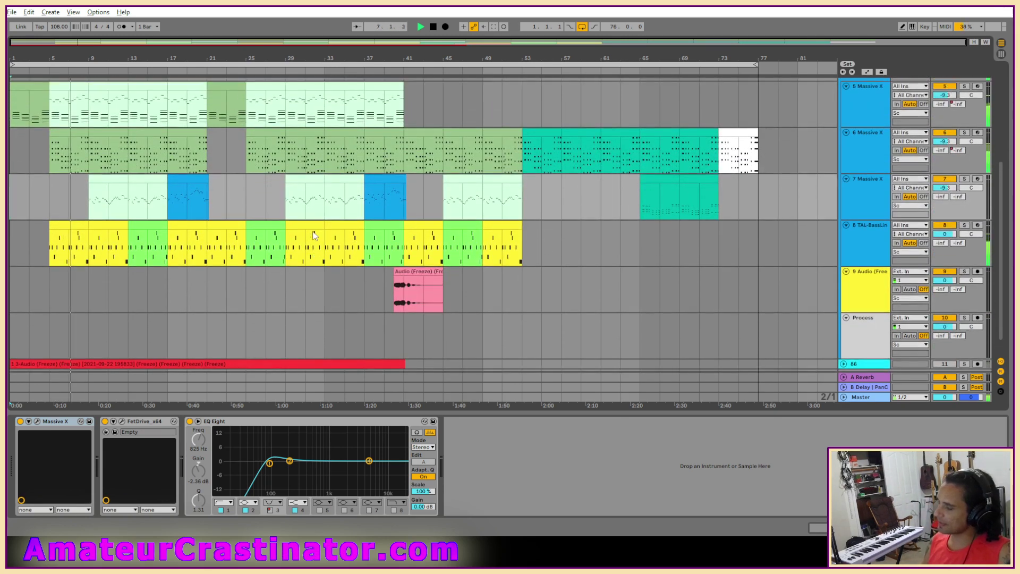
scroll(312, 232, up, 1)
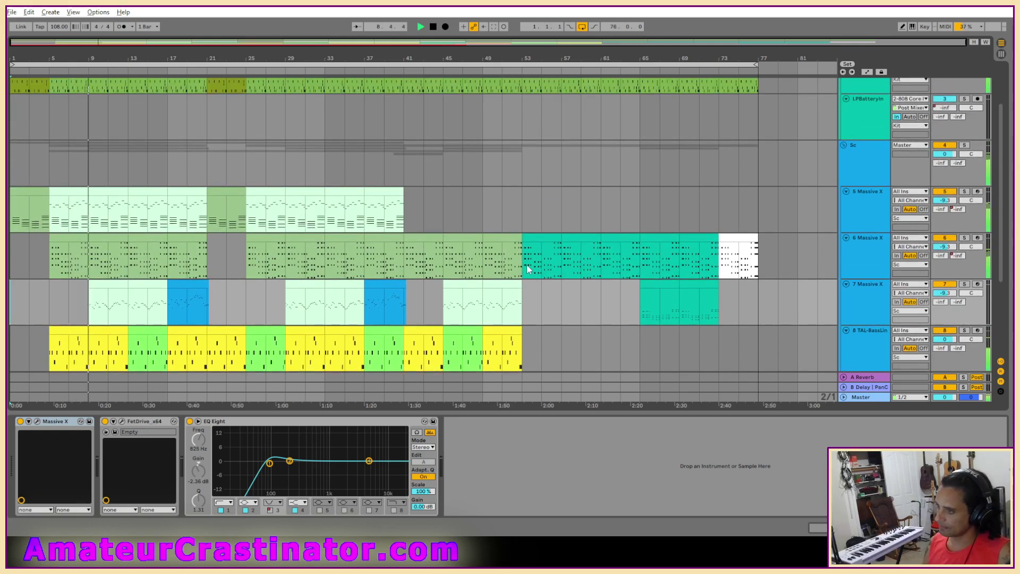
scroll(525, 258, down, 2)
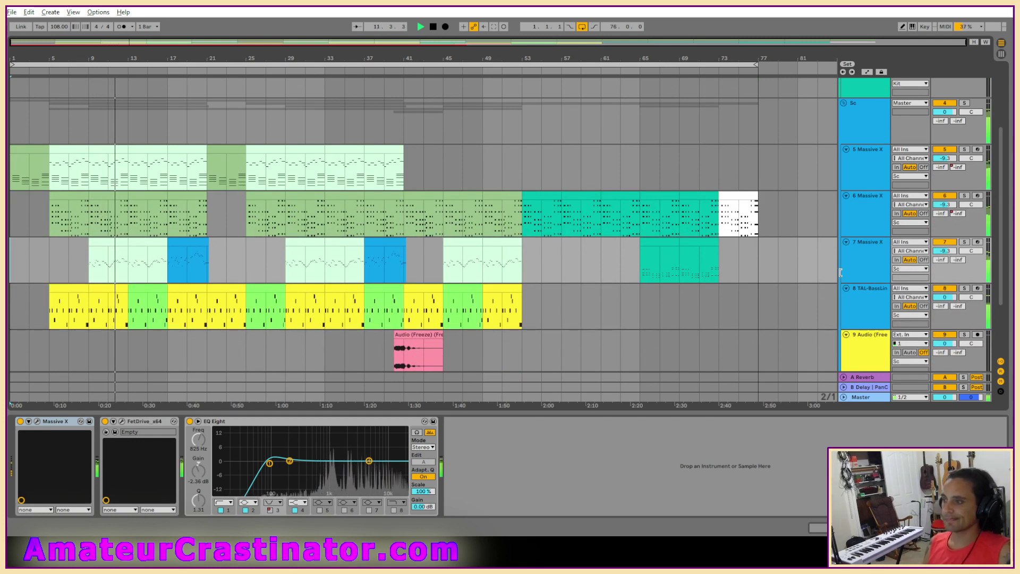
Show the automation lanes and look through the EQ Eight parameters available on the 6 Massive X track.
click(859, 271)
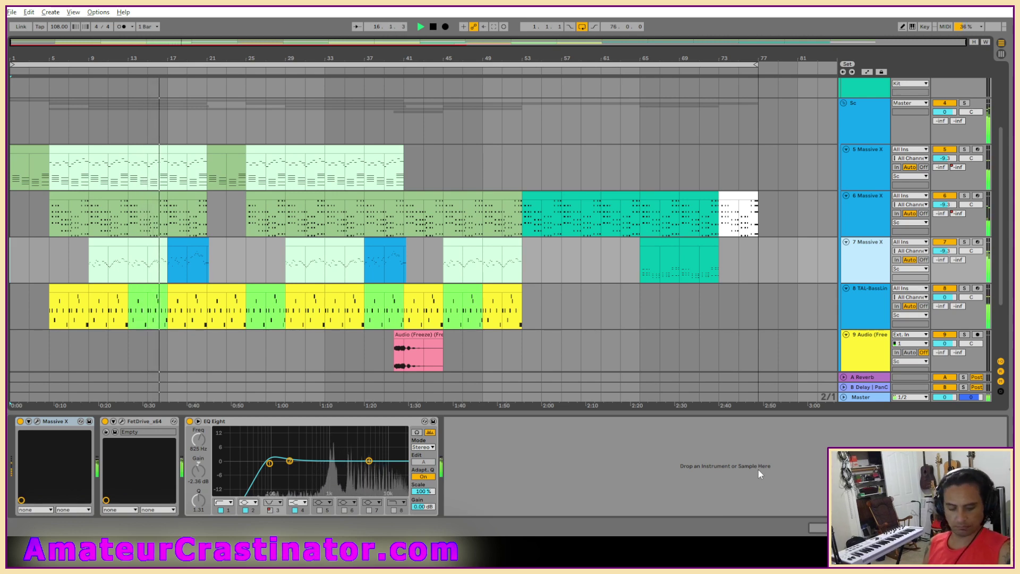
key(a)
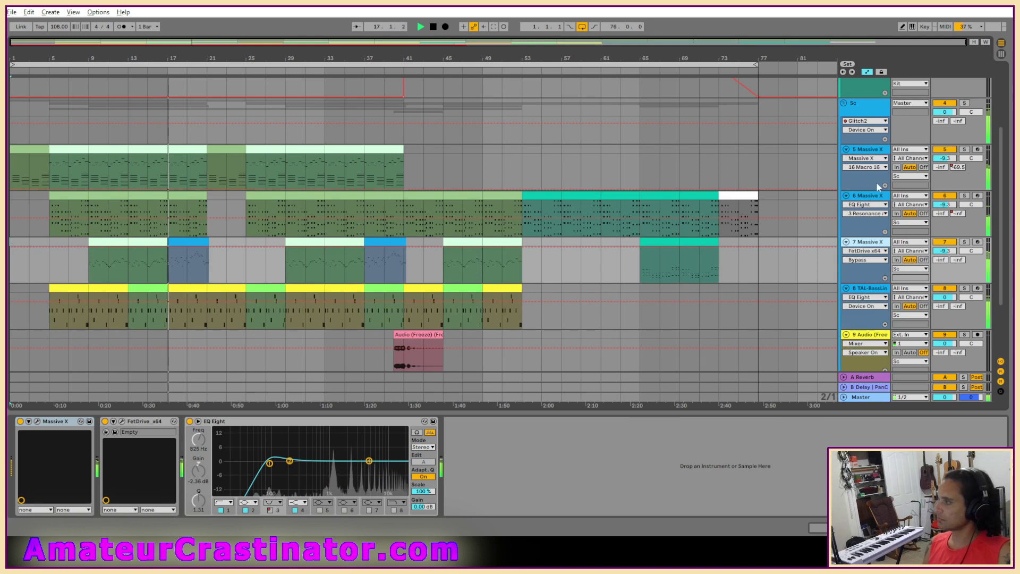
click(865, 213)
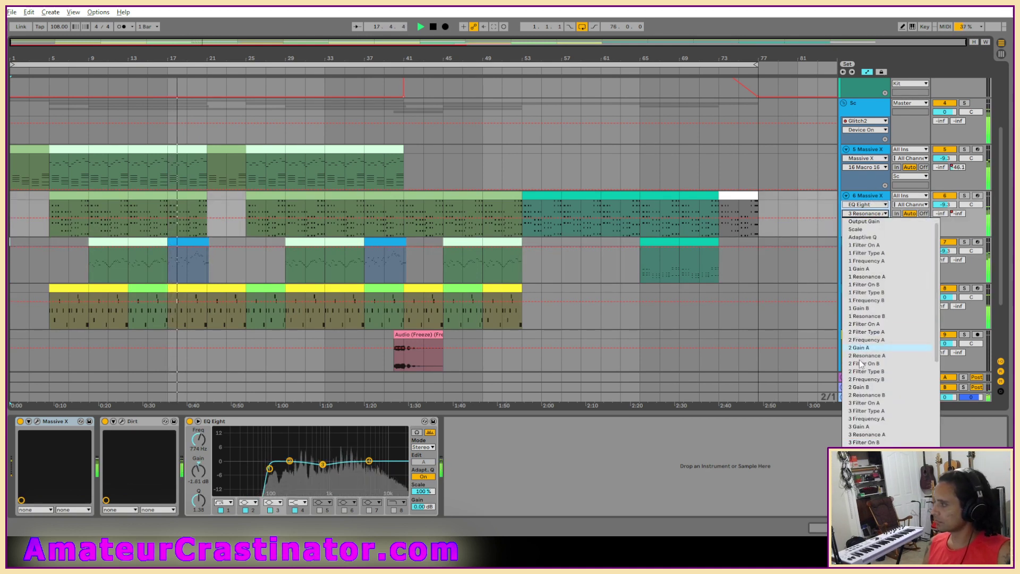
scroll(882, 425, down, 10)
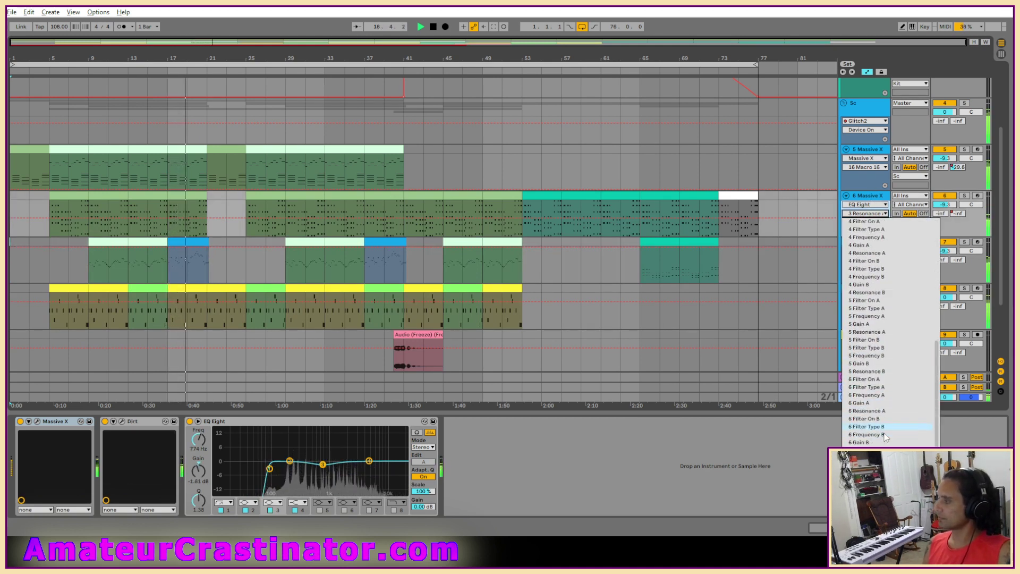
scroll(887, 437, up, 11)
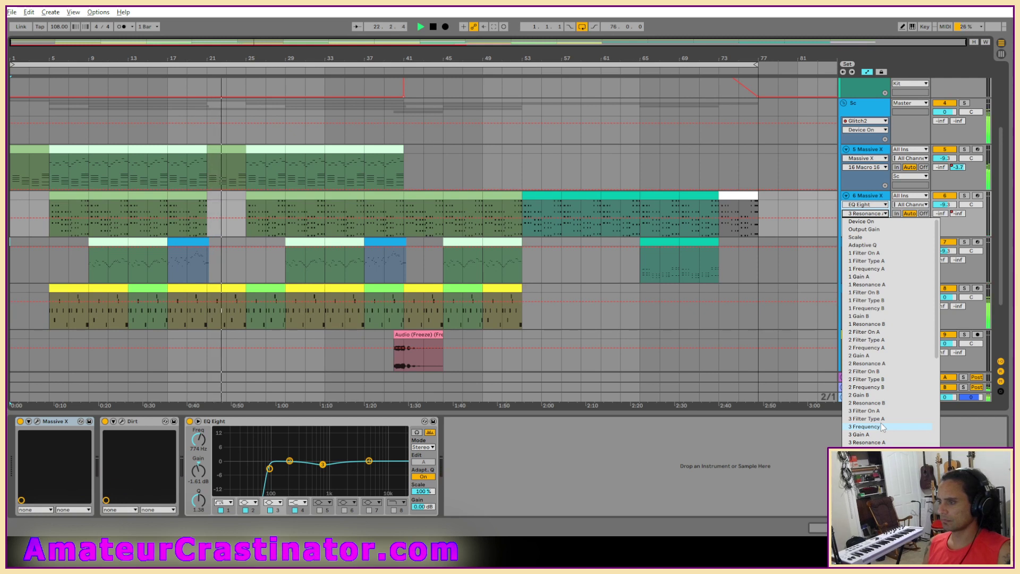
click(772, 450)
Check the device chains of the three Massive X tracks and display the EQ Eight automation of 7 Massive X.
click(867, 186)
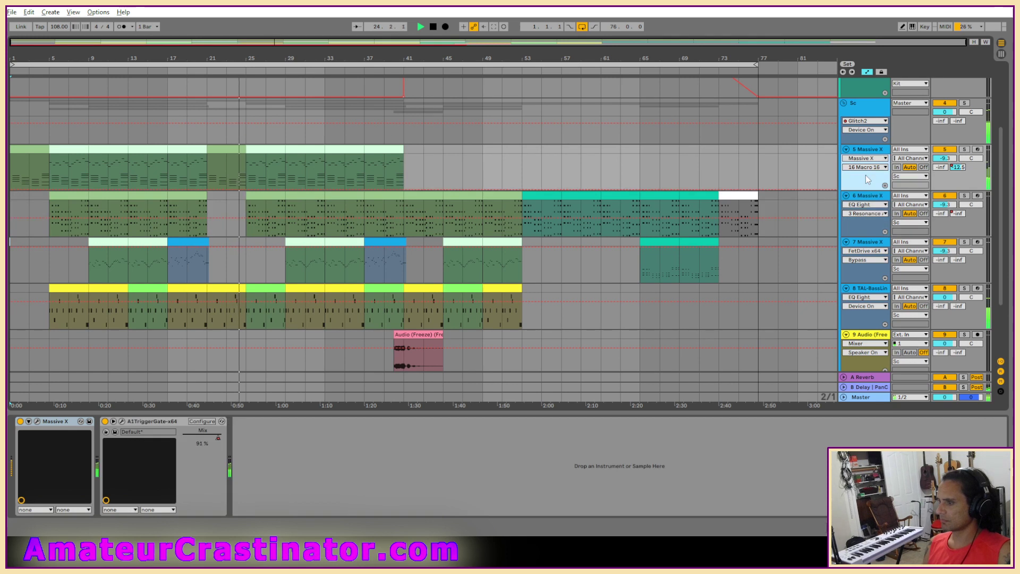
click(856, 223)
click(865, 281)
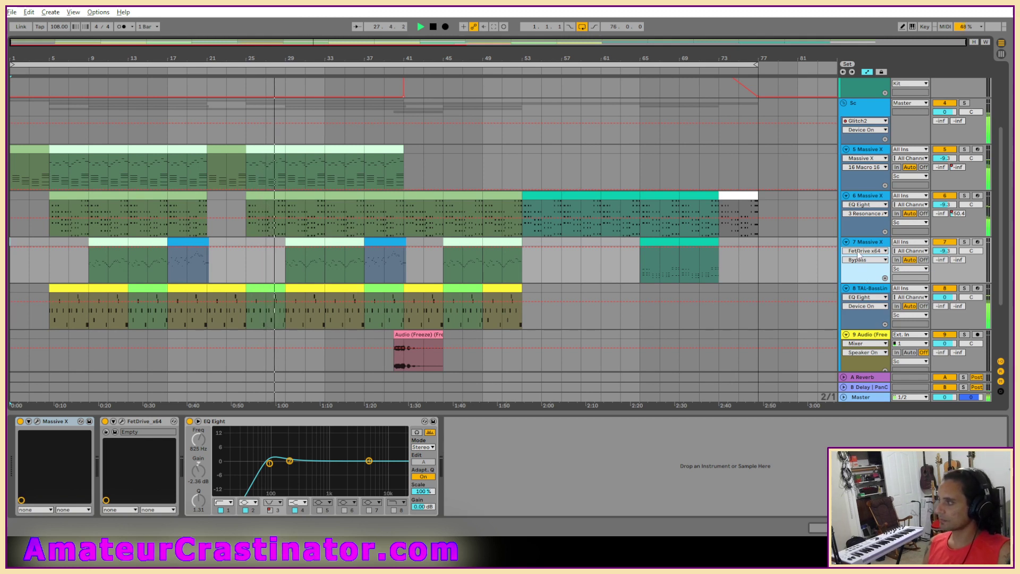
click(865, 251)
click(856, 286)
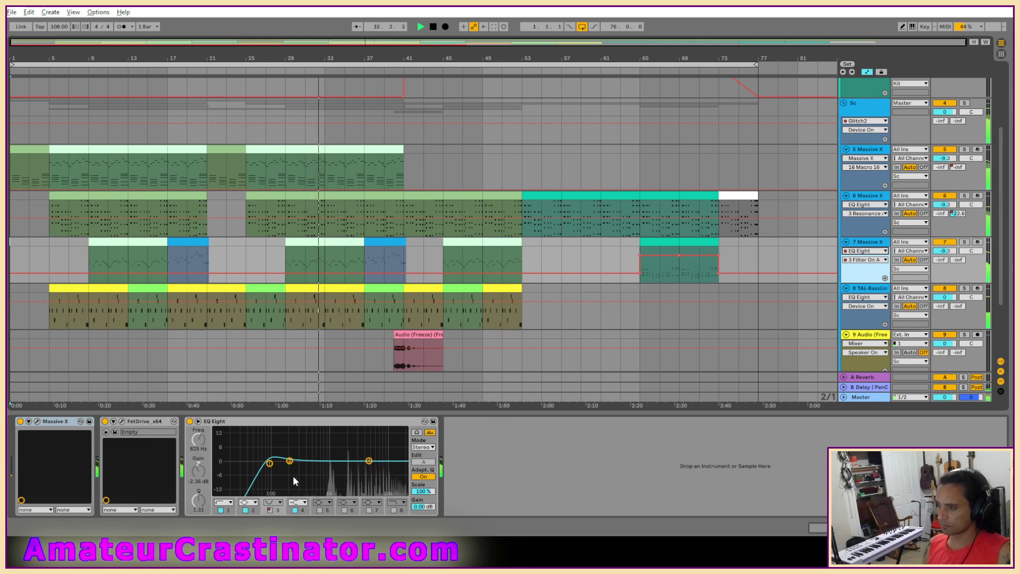
Add a band 5 cut of 3.60 dB at 1.70 kHz to 7 Massive X's EQ Eight and compare it against bypass.
click(319, 511)
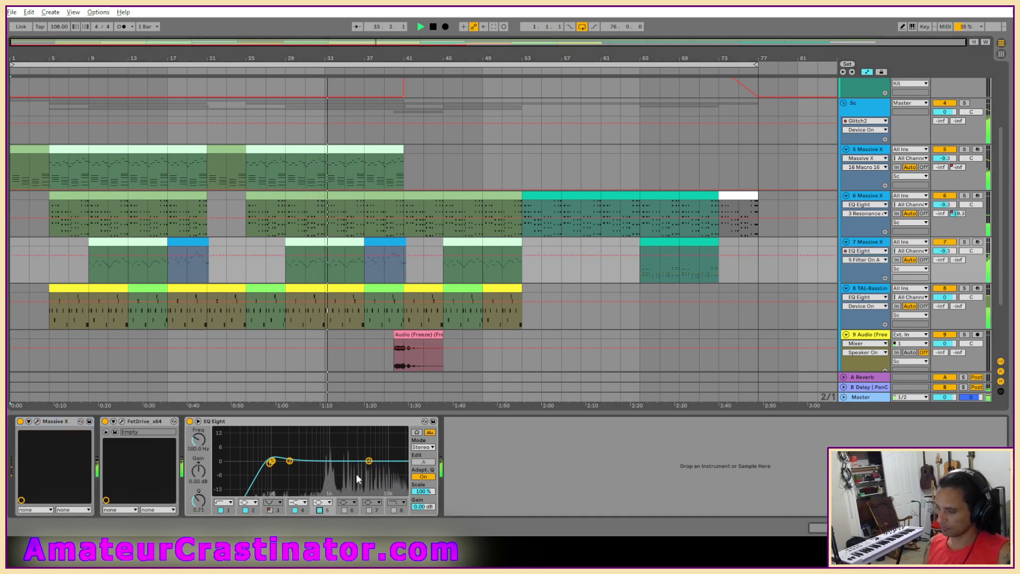
drag(272, 462, 342, 469)
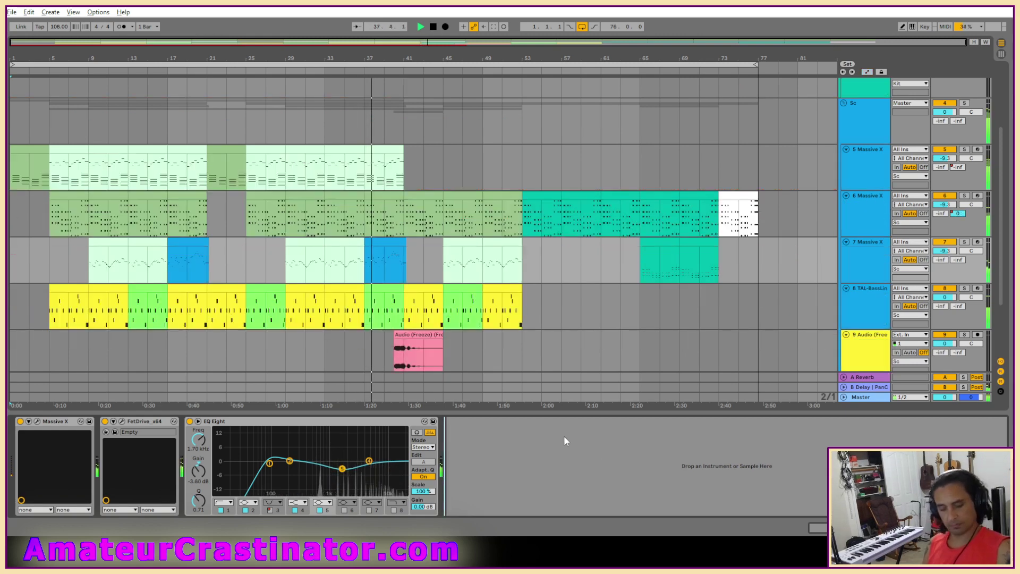
key(a)
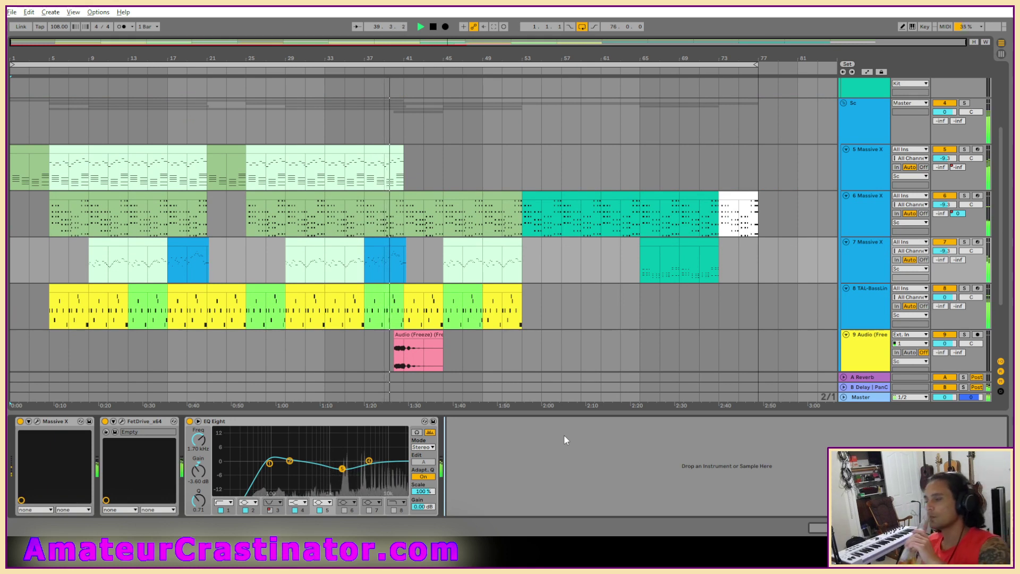
click(318, 510)
click(319, 510)
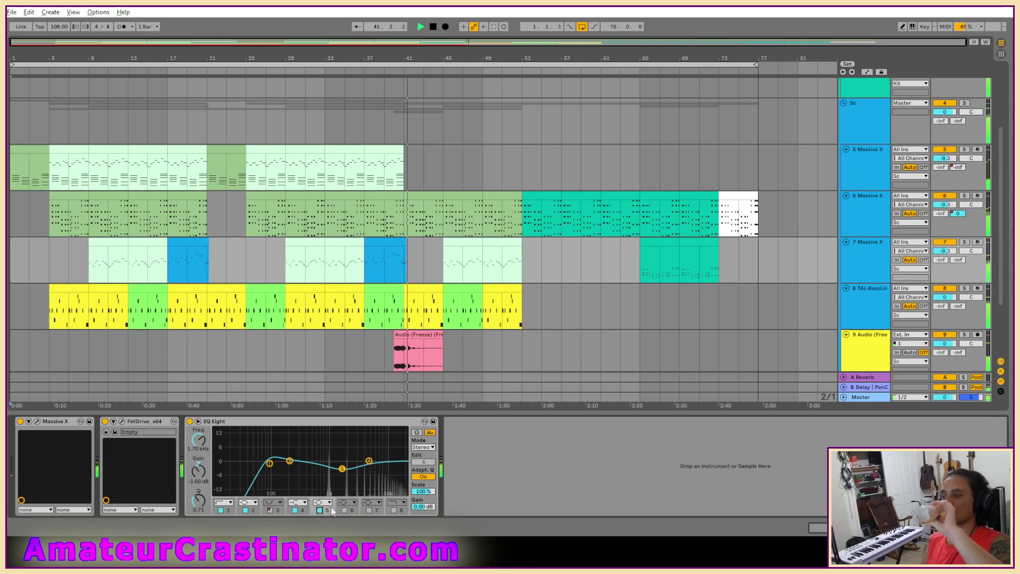
Lower the gain of the 9 Audio track's frozen clip at bar 40 to roughly -4.85 dB while replaying it.
click(433, 358)
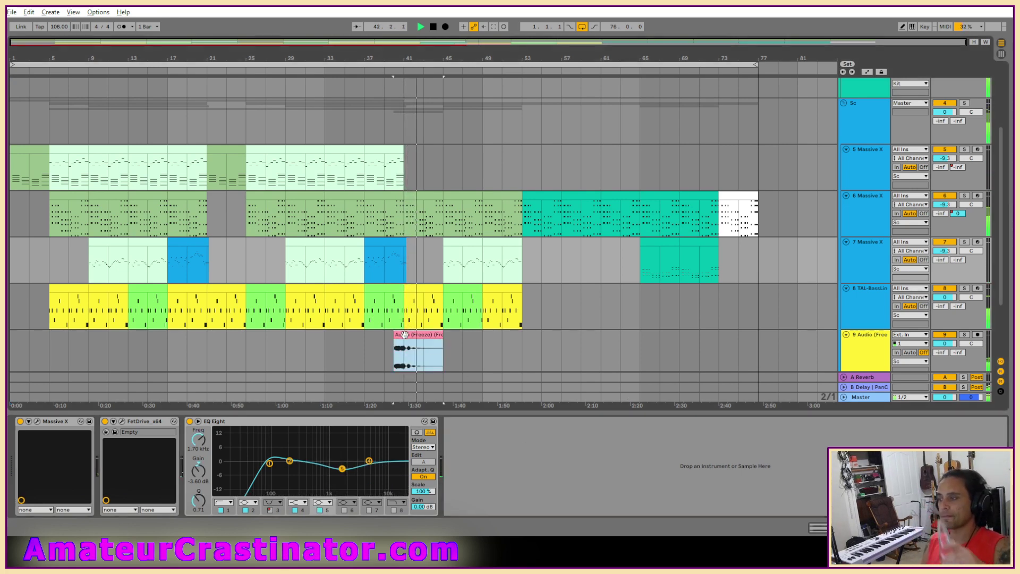
double_click(418, 333)
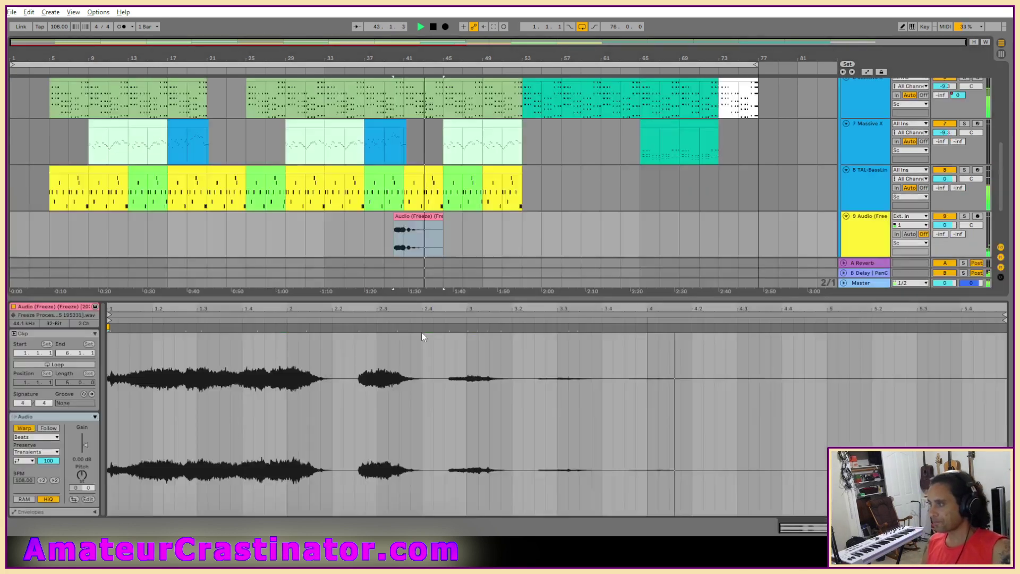
key(space)
key(space)
drag(84, 445, 84, 447)
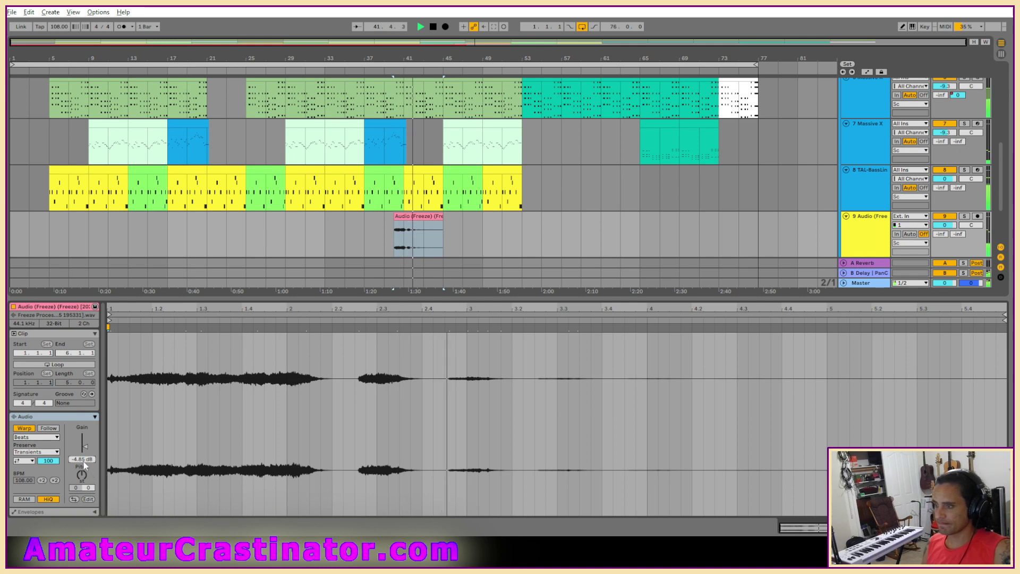
drag(85, 447, 85, 446)
key(shift+Tab)
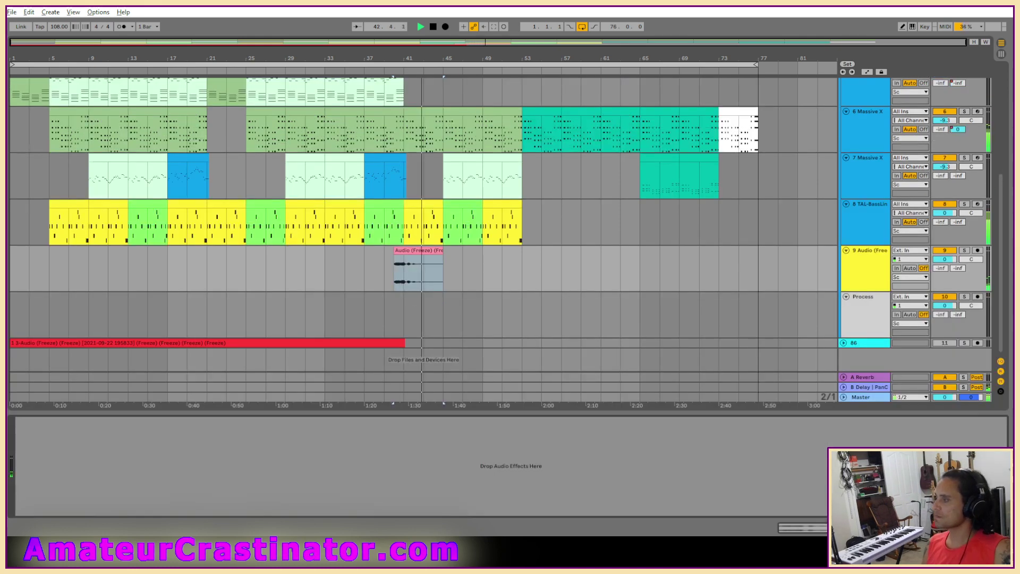
scroll(585, 333, up, 3)
key(space)
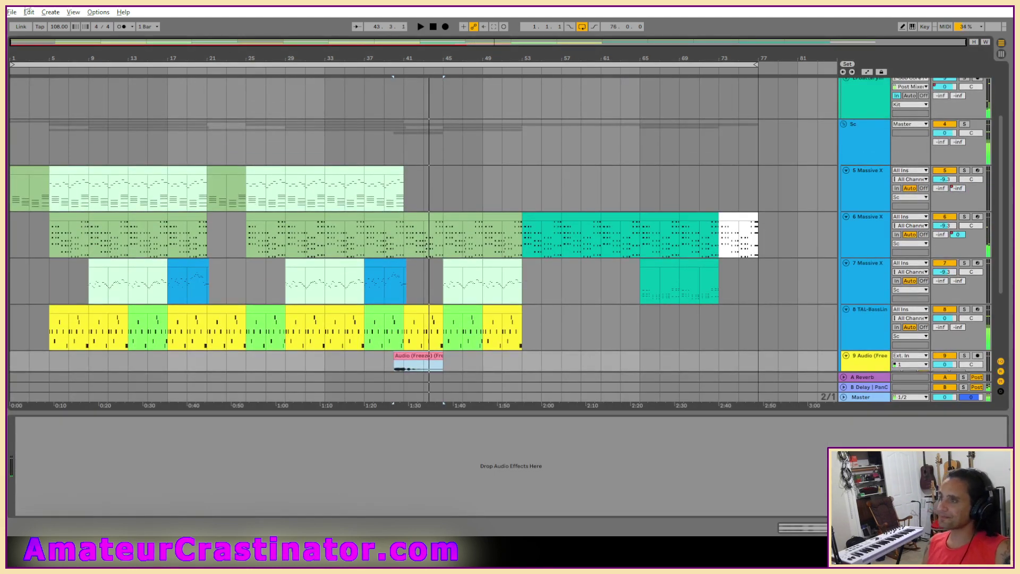
Open Live Check (Live 10).als from the Needs Name - Live Check project folder and collapse the EQ Eight's expanded display.
click(13, 14)
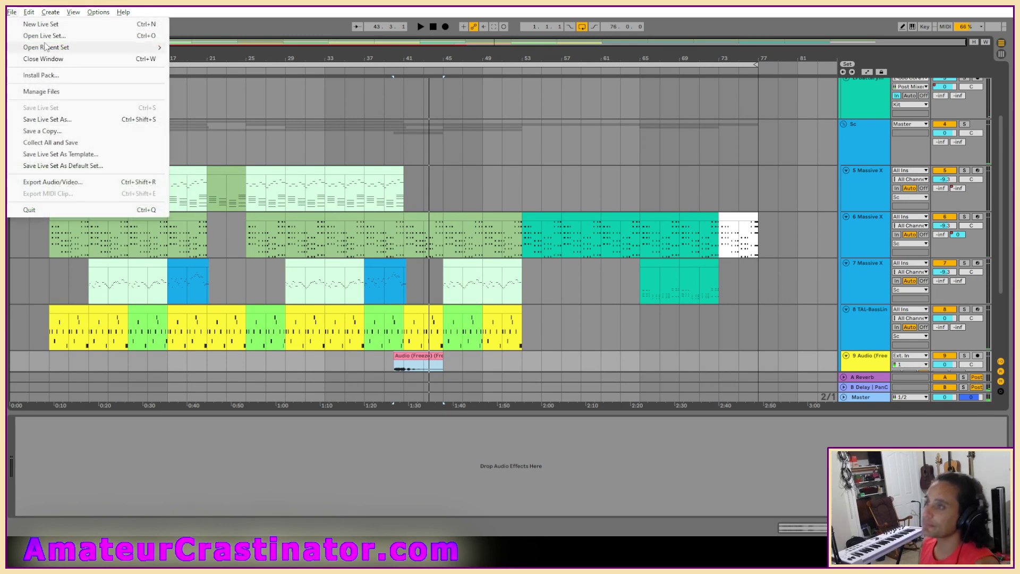
click(44, 38)
click(218, 48)
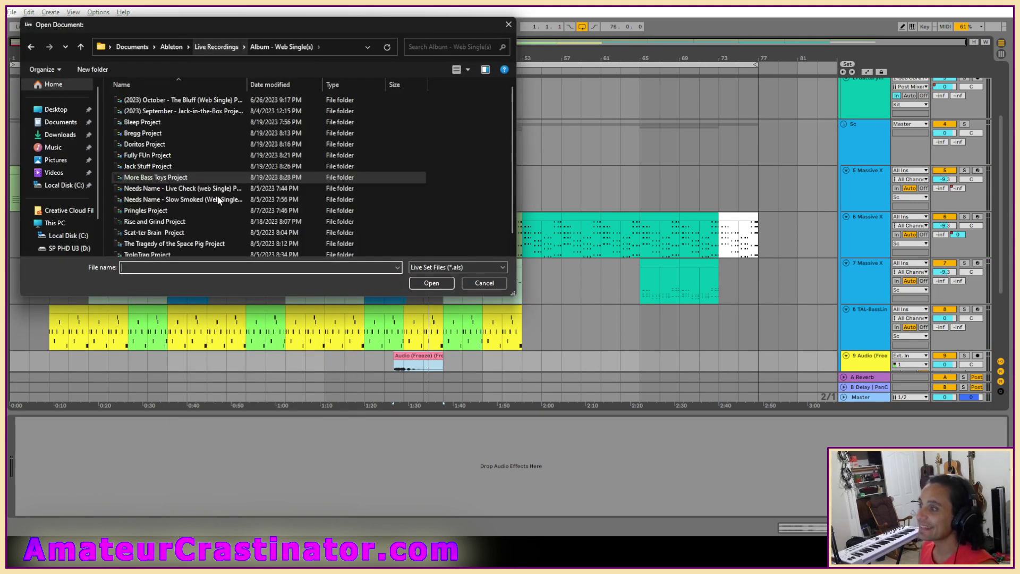
double_click(185, 189)
double_click(162, 134)
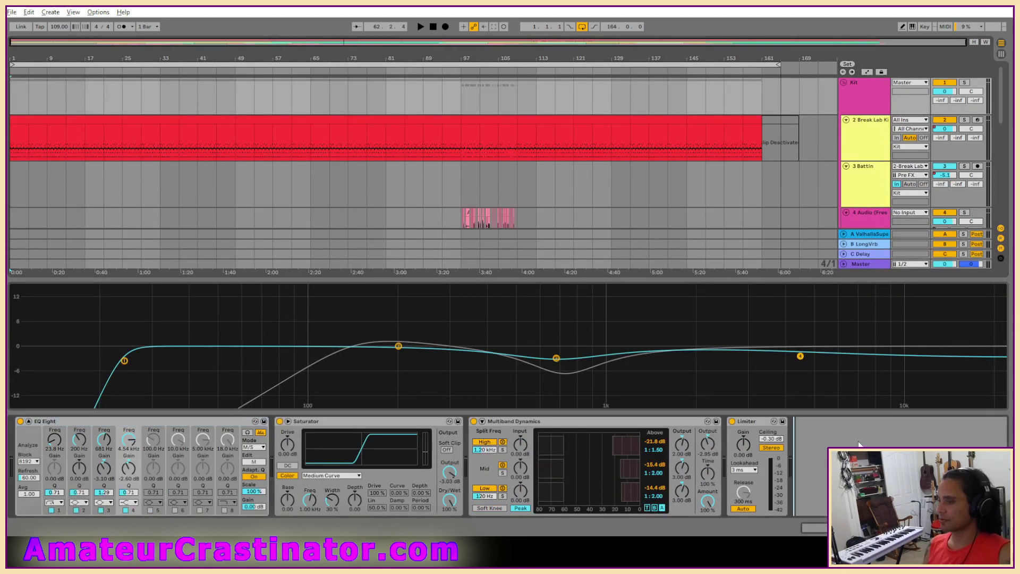
click(29, 422)
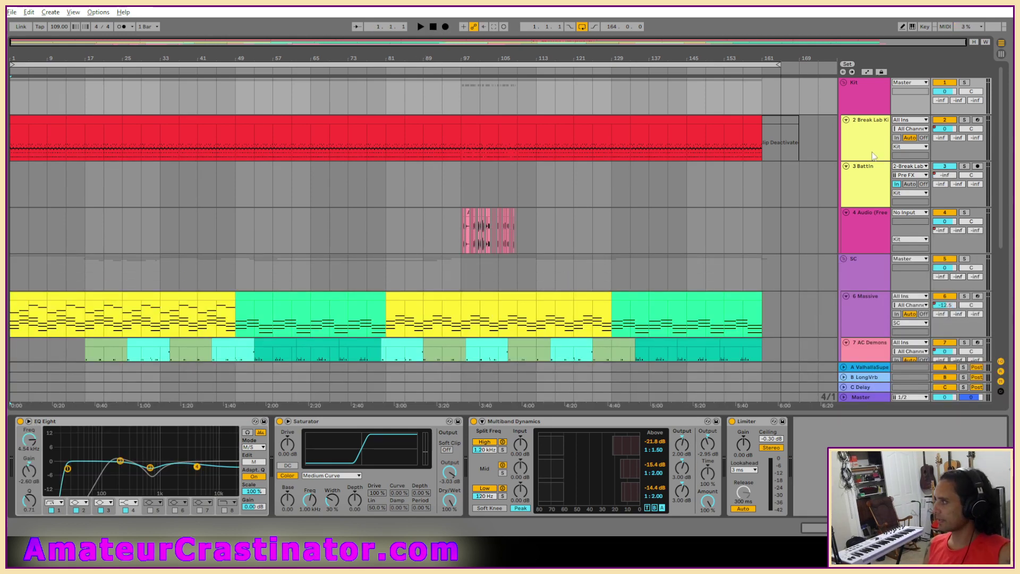
Play the Live Check set from the start and look over its drum, synth and frozen audio tracks.
key(space)
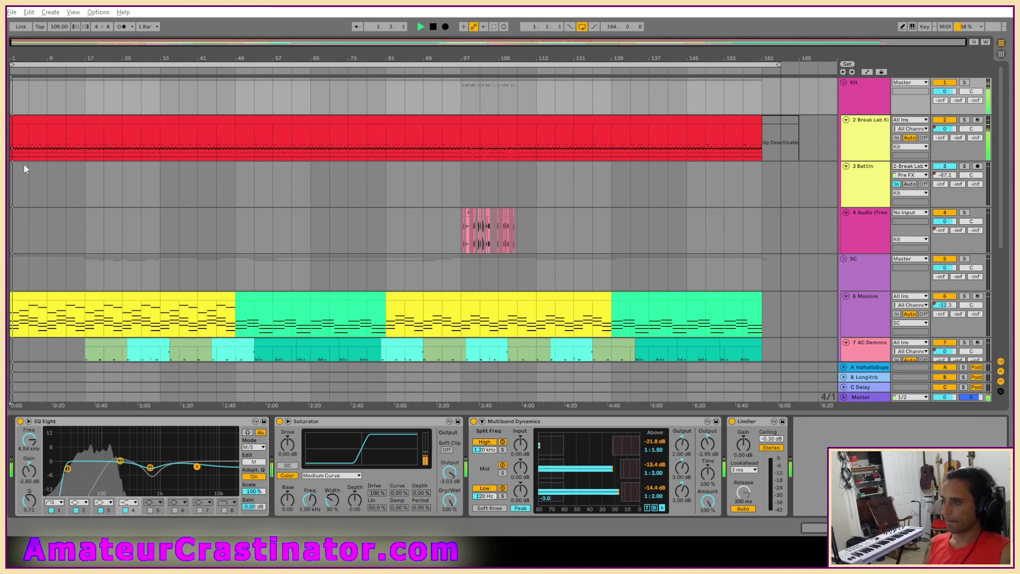
scroll(360, 243, down, 3)
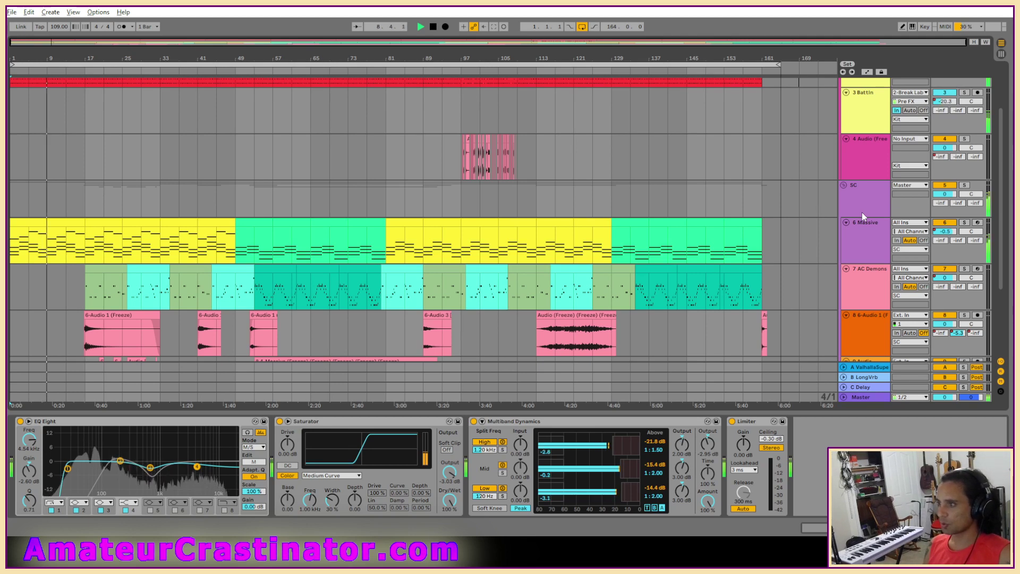
scroll(811, 219, down, 5)
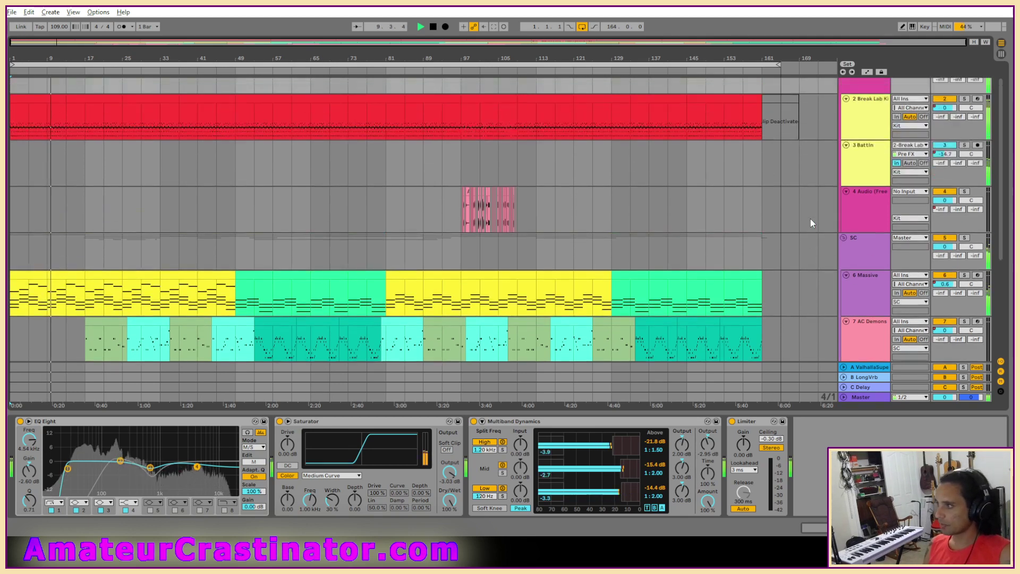
scroll(810, 221, up, 3)
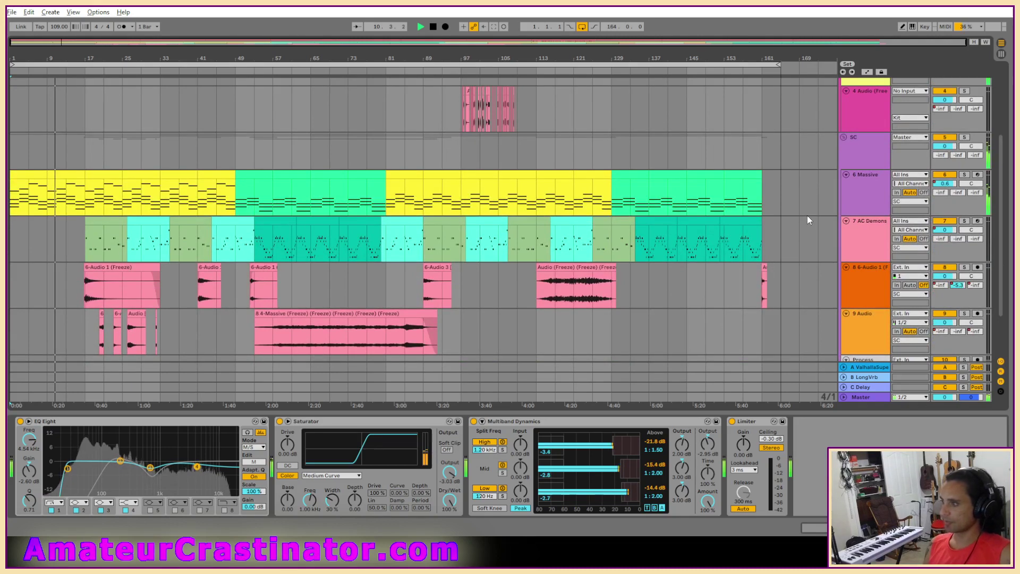
scroll(808, 218, down, 2)
scroll(808, 215, up, 6)
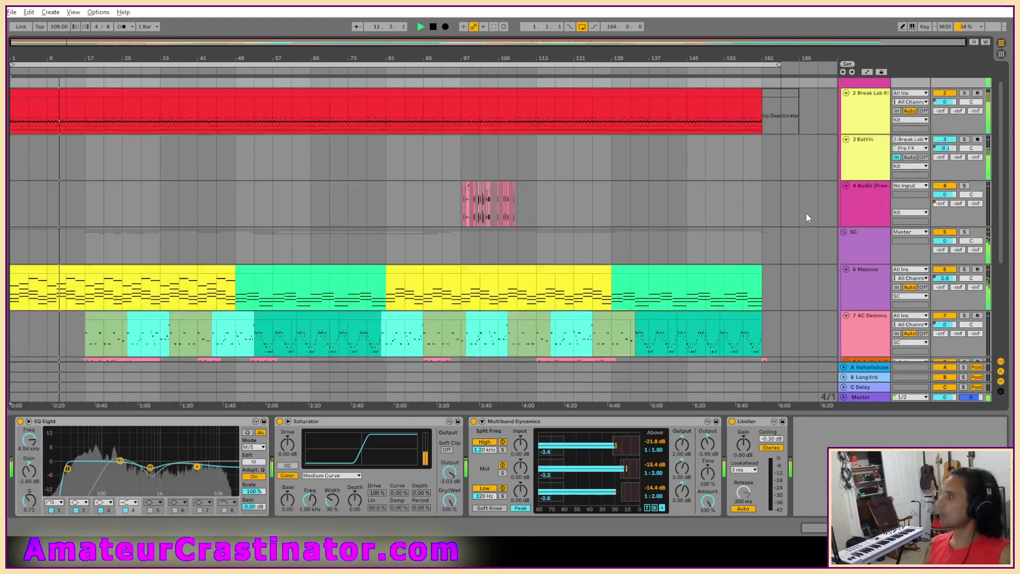
scroll(803, 202, down, 7)
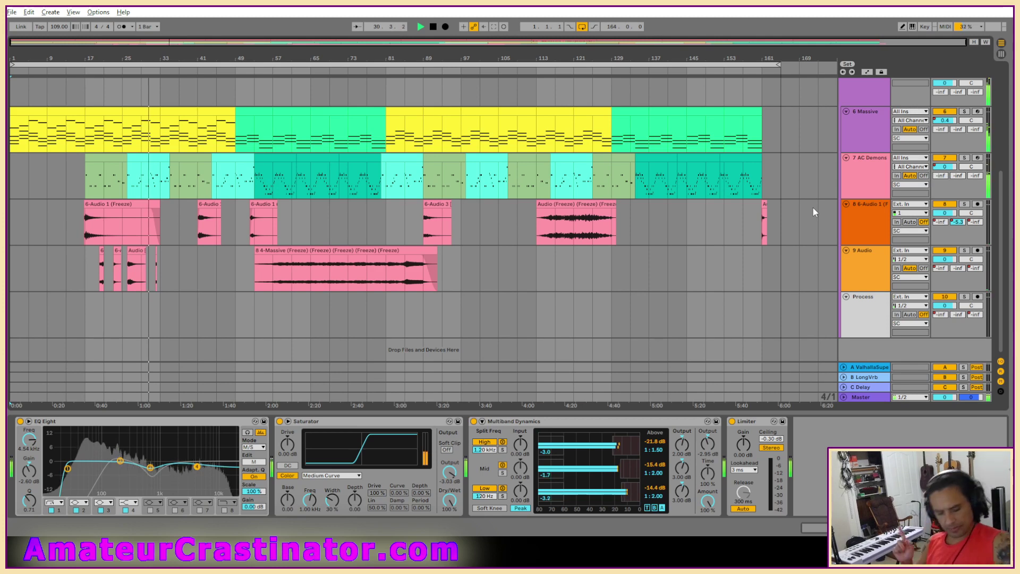
key(space)
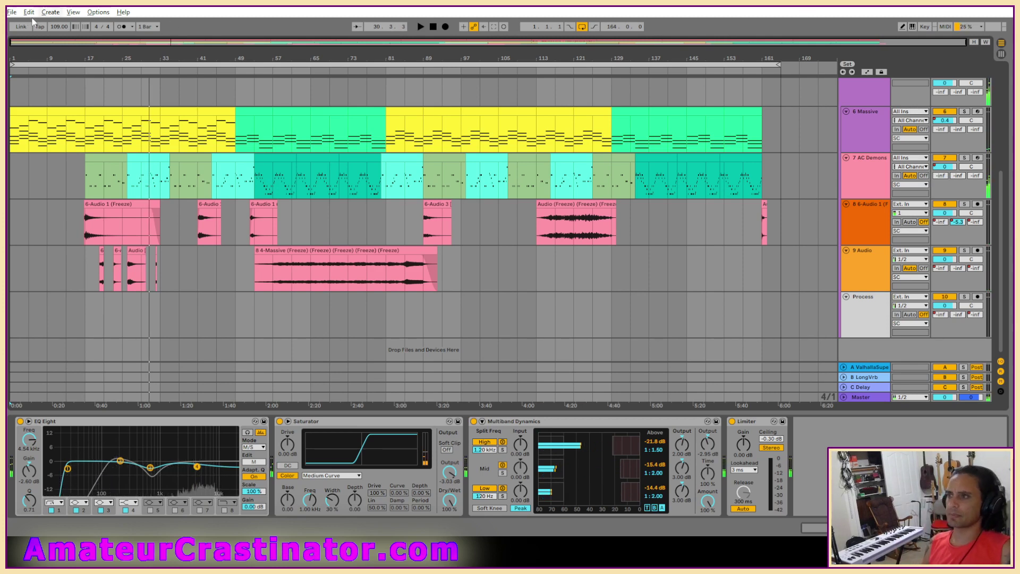
Open Jack Stuff.als from the Jack Stuff Project folder and listen briefly to its opening bars.
click(12, 11)
click(69, 24)
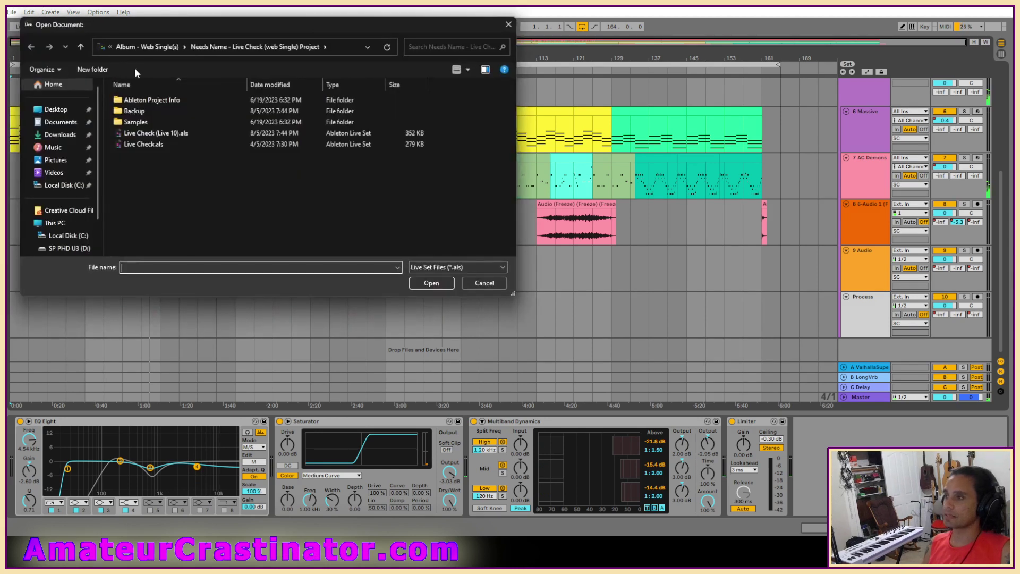
click(171, 49)
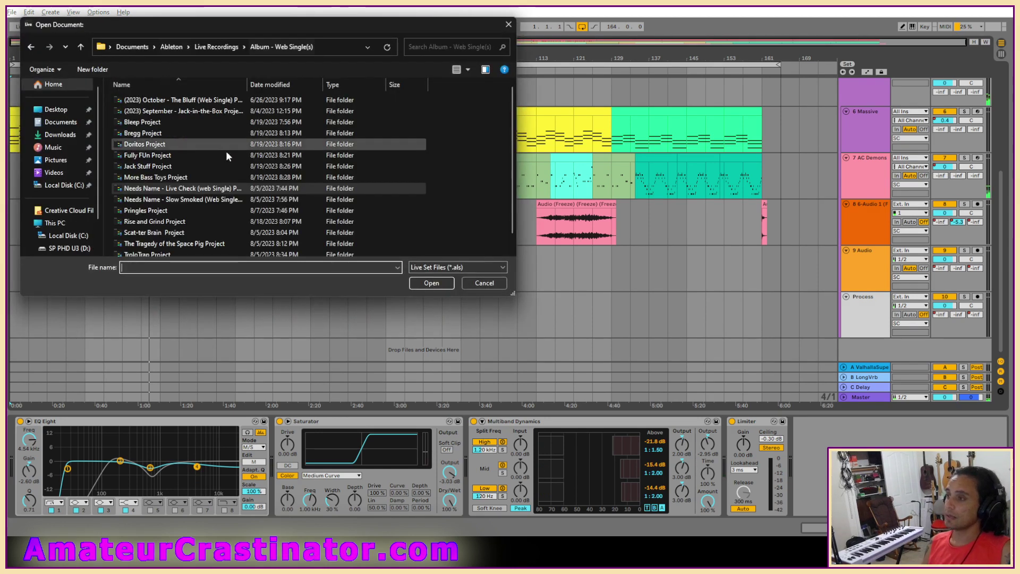
click(150, 168)
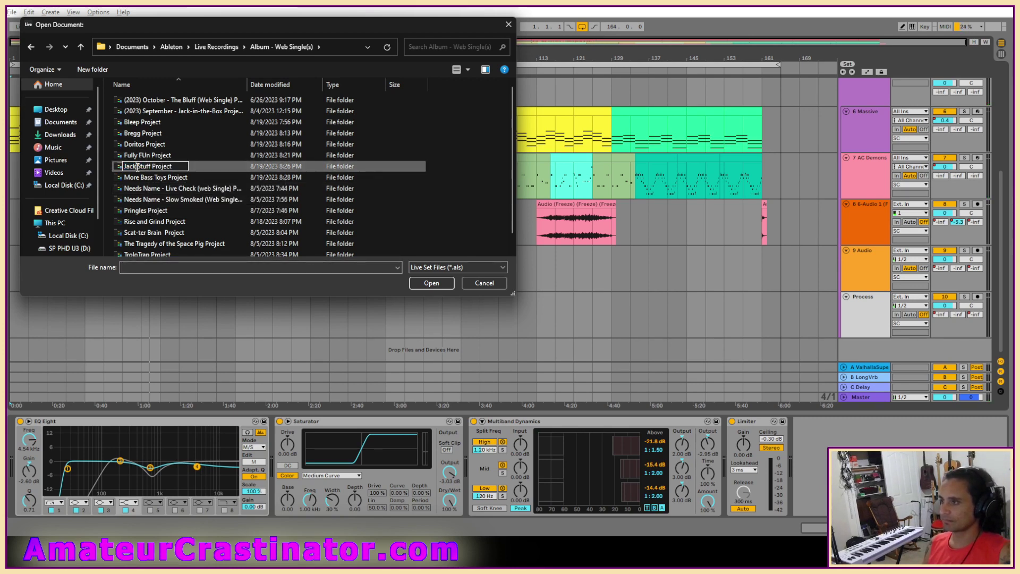
double_click(146, 165)
double_click(132, 135)
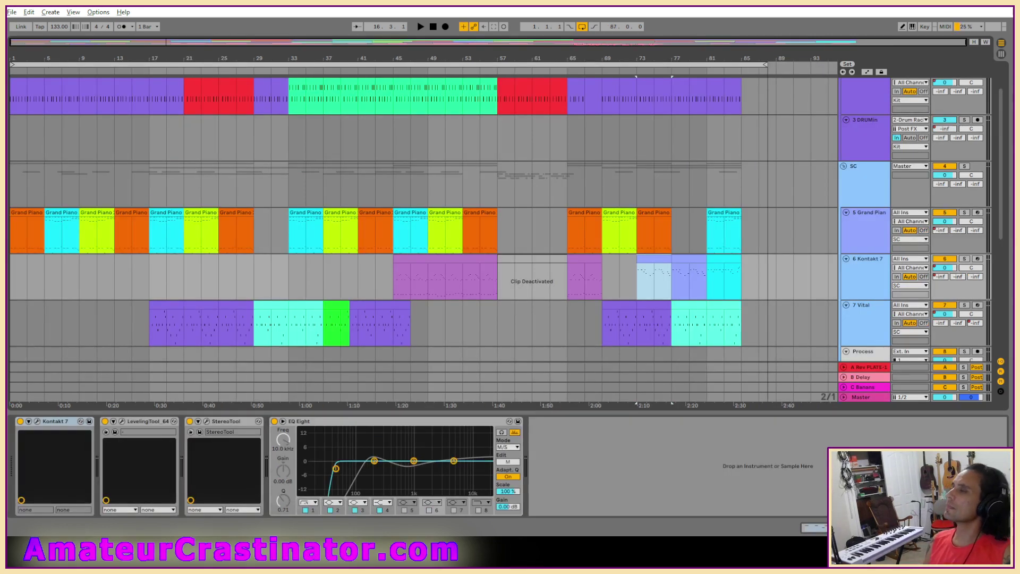
click(434, 28)
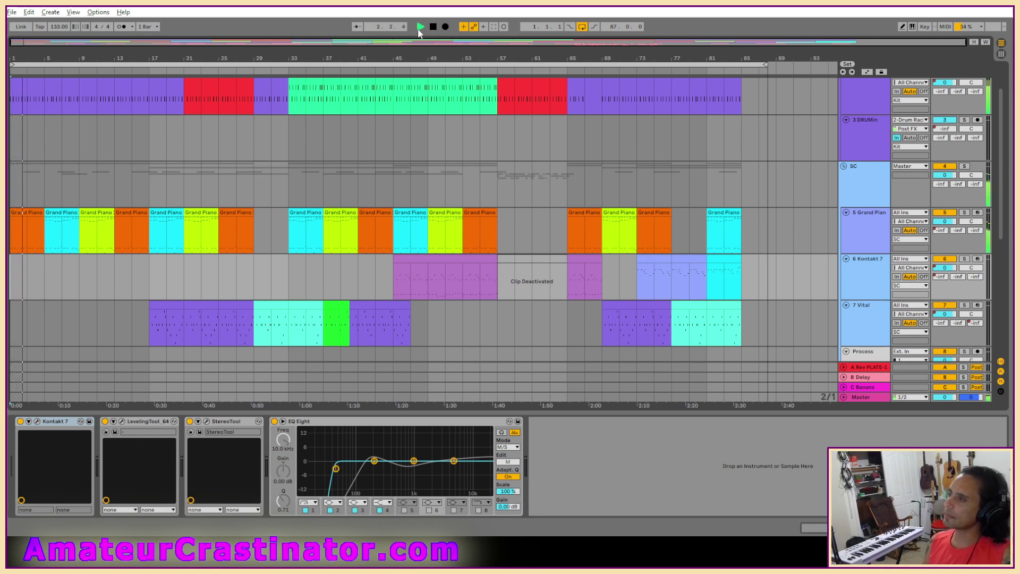
click(434, 27)
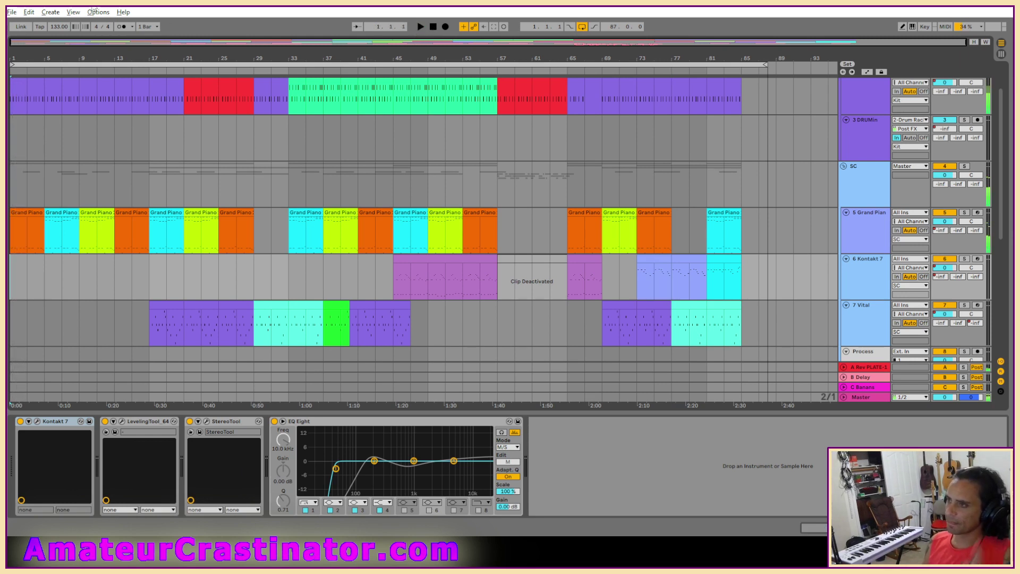
Reopen Live Check (Live 10).als from the album folder and collapse the Kit group's expanded EQ Eight display.
click(11, 11)
click(43, 22)
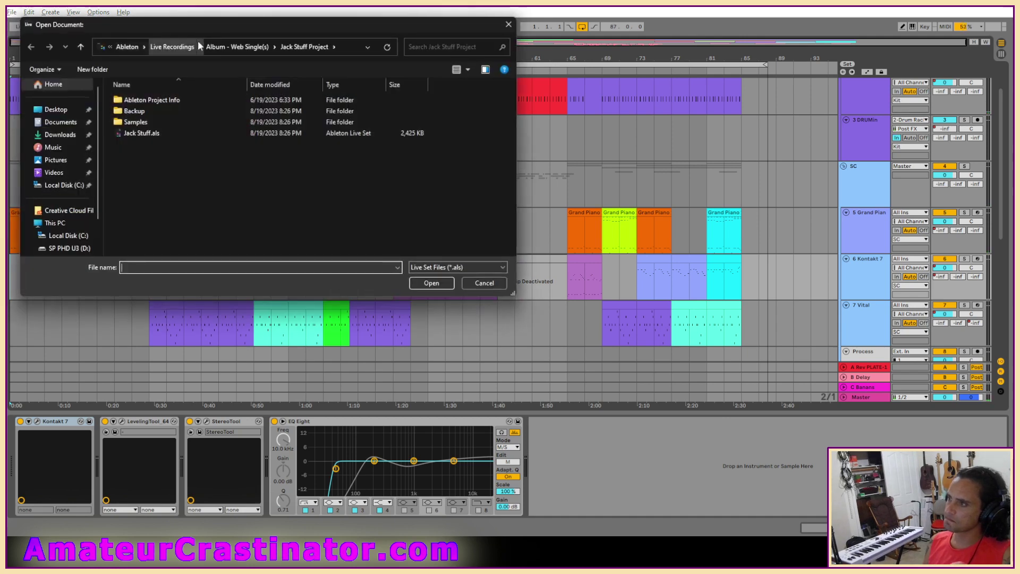
click(228, 46)
double_click(168, 189)
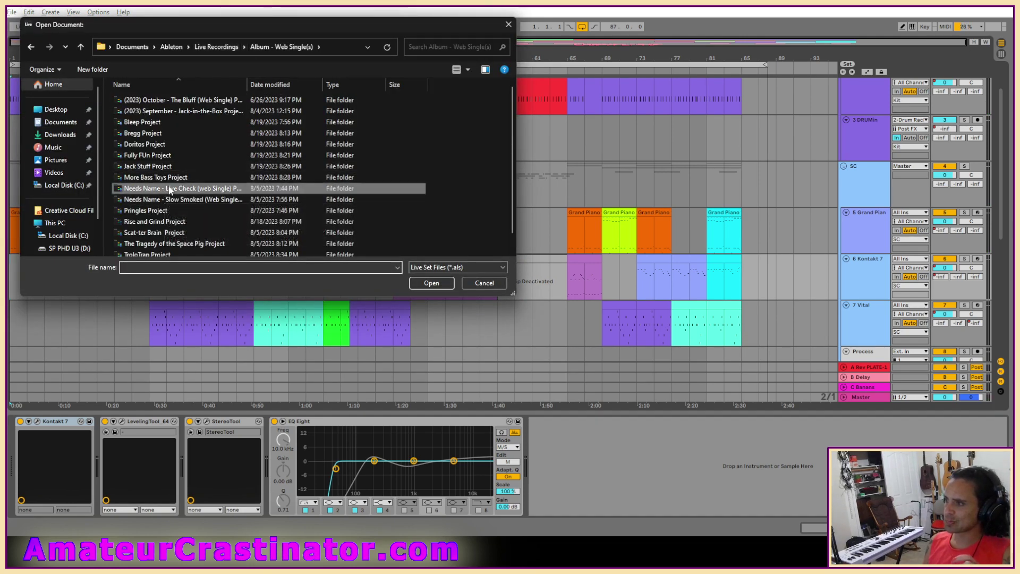
double_click(145, 137)
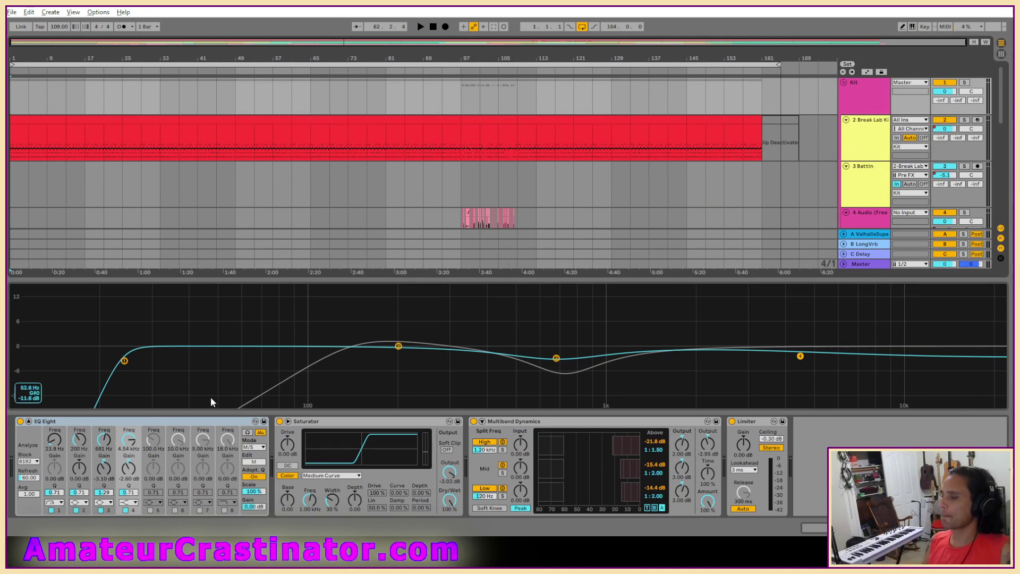
click(29, 421)
click(851, 468)
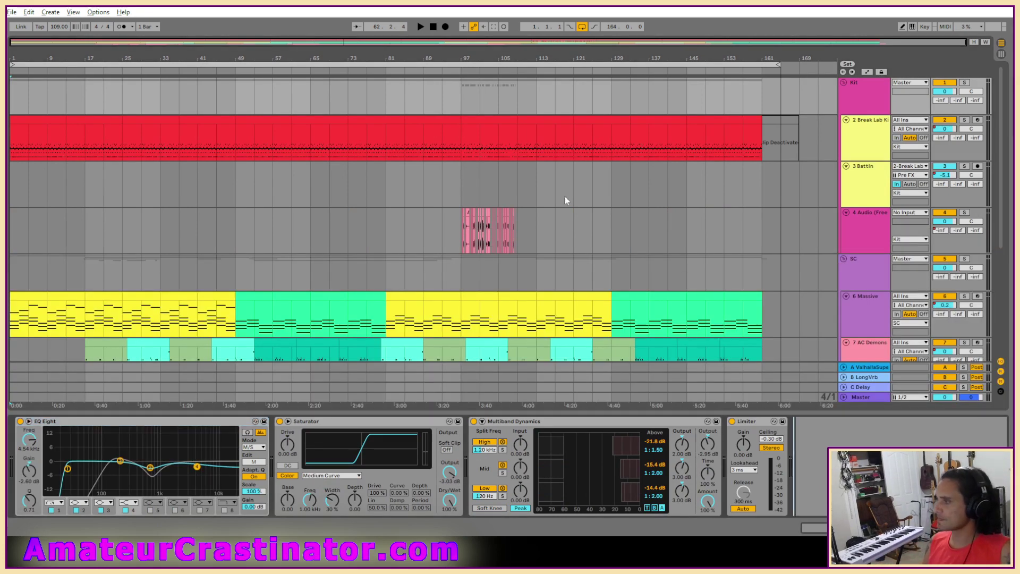
Listen to the Live Check set from bar 1 while examining the arrangement of all tracks, and return playback to the start.
key(space)
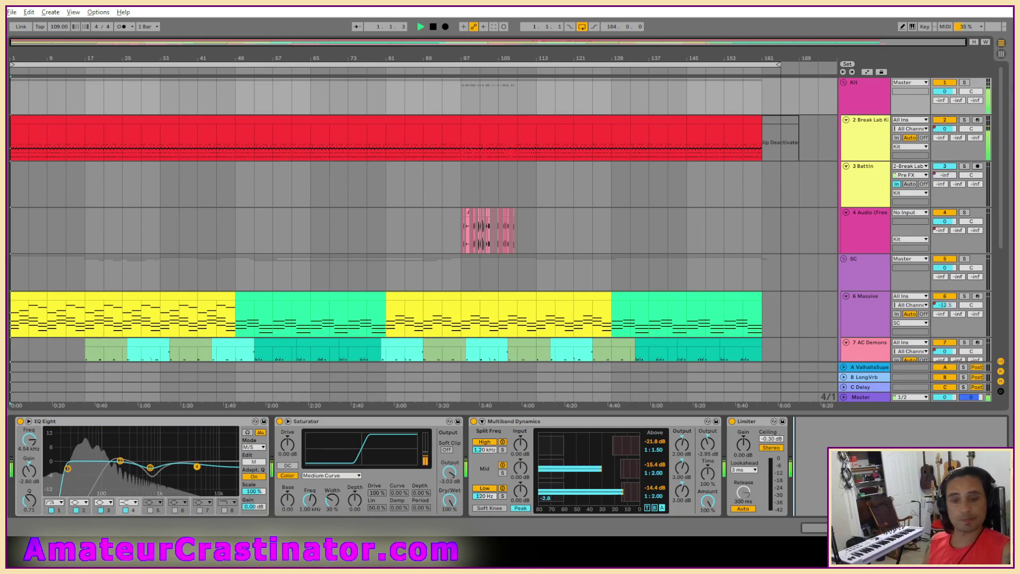
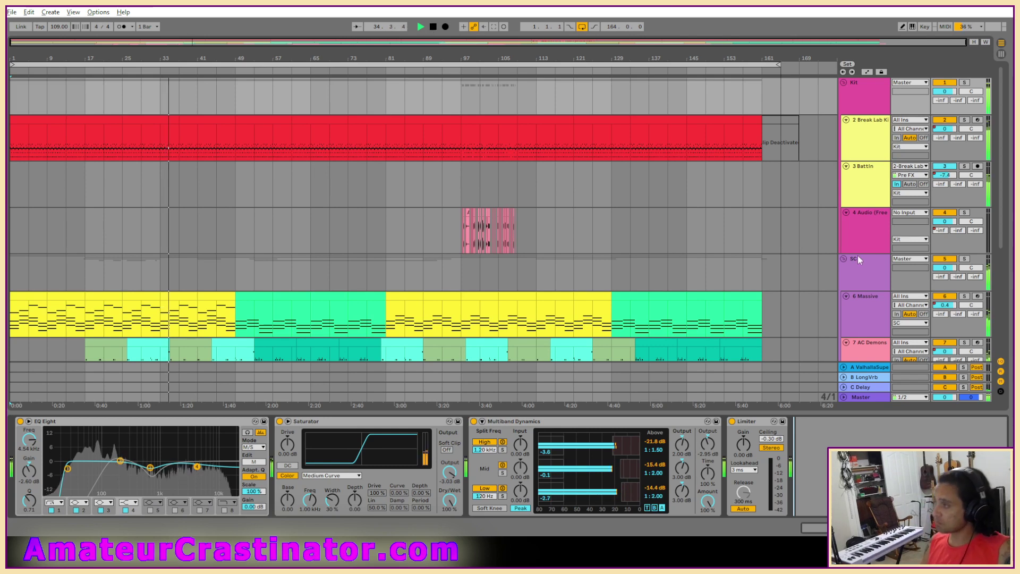
click(866, 229)
scroll(860, 234, down, 4)
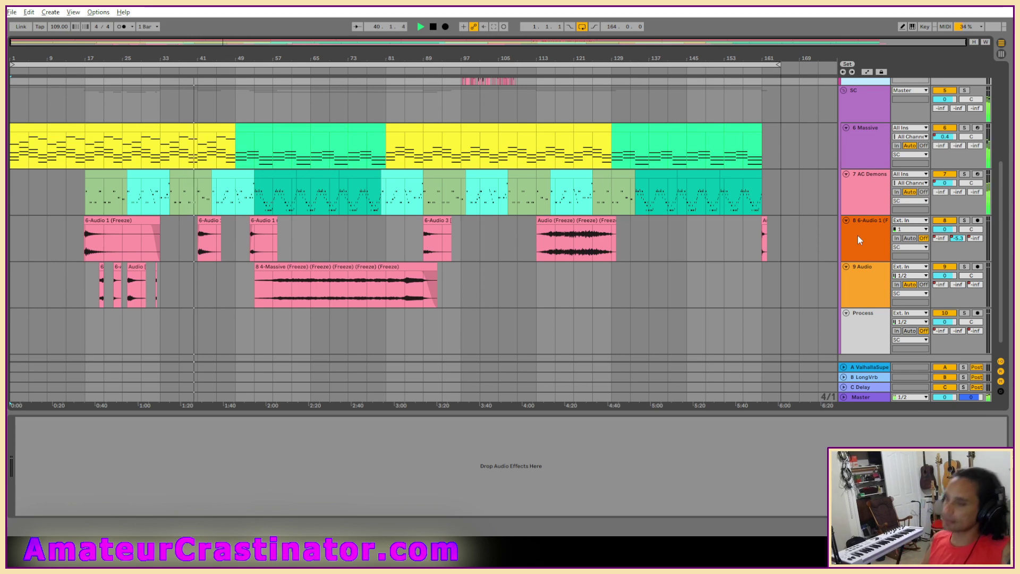
scroll(358, 249, up, 1)
scroll(358, 249, up, 3)
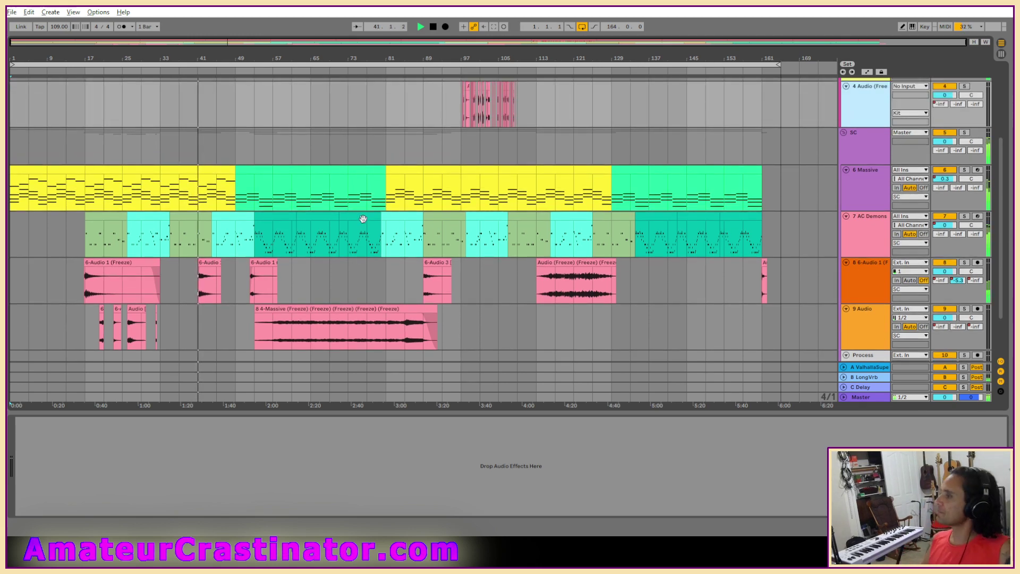
scroll(363, 219, up, 8)
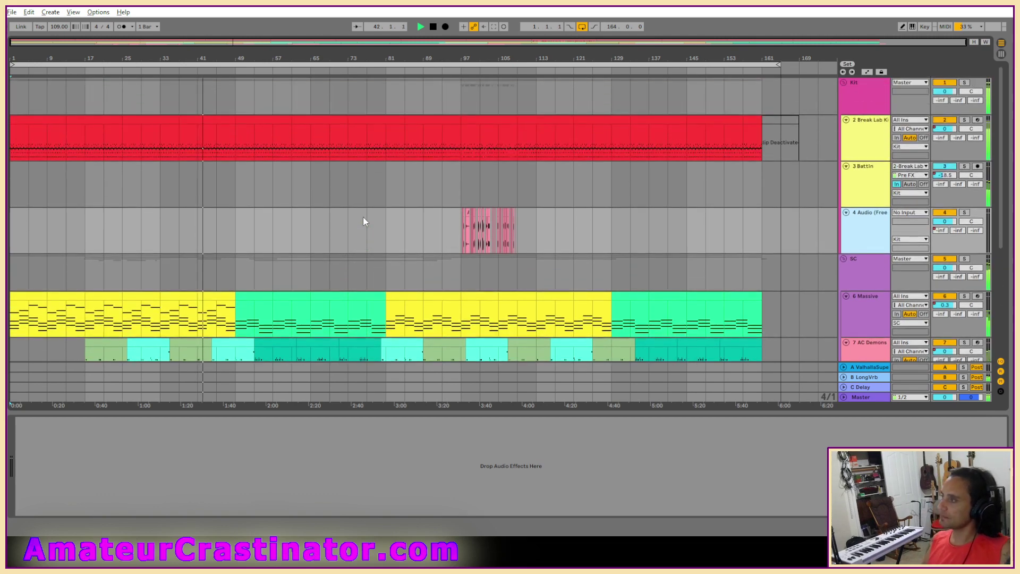
scroll(364, 221, down, 9)
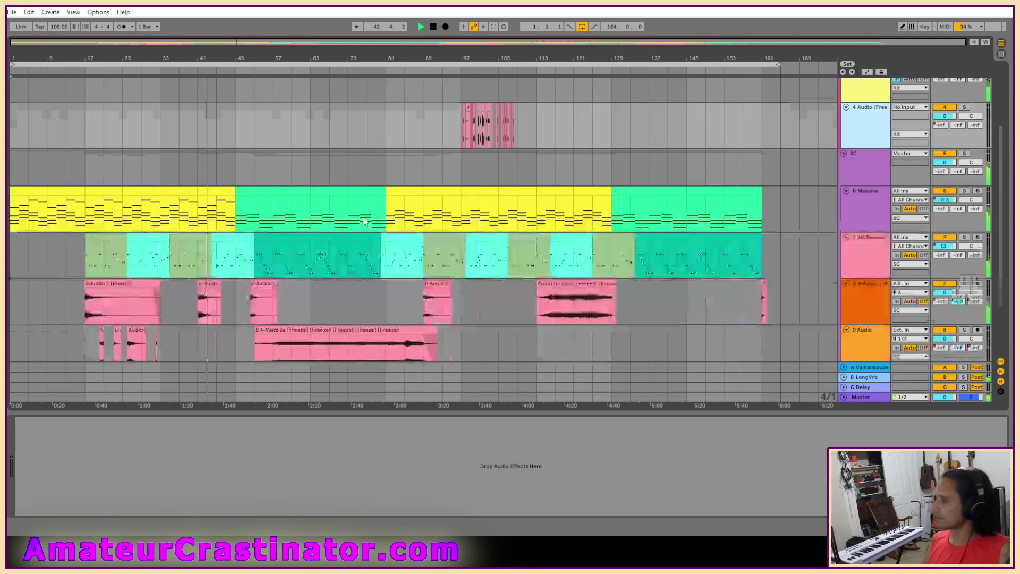
scroll(388, 229, down, 2)
scroll(394, 234, up, 5)
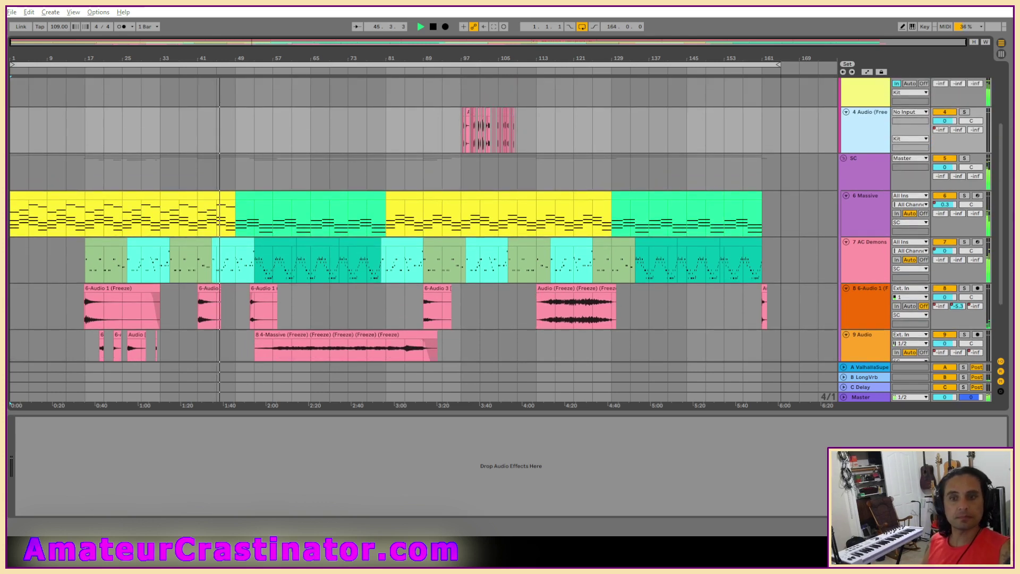
click(434, 27)
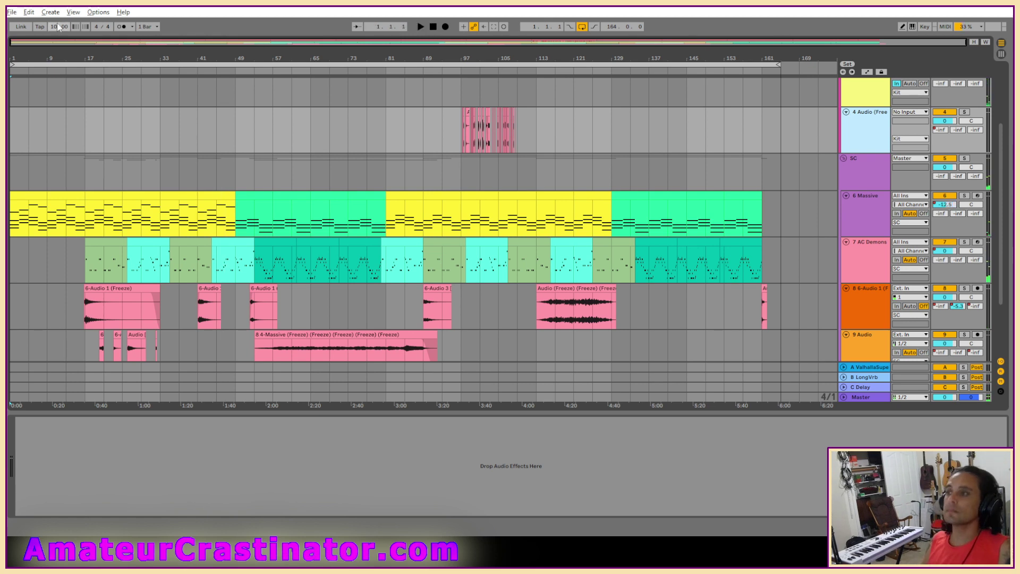
Examine the device chains of the Master, 6 Massive, 3 Battin and 2 Break Lab Kit tracks, and play the opening bars.
click(872, 400)
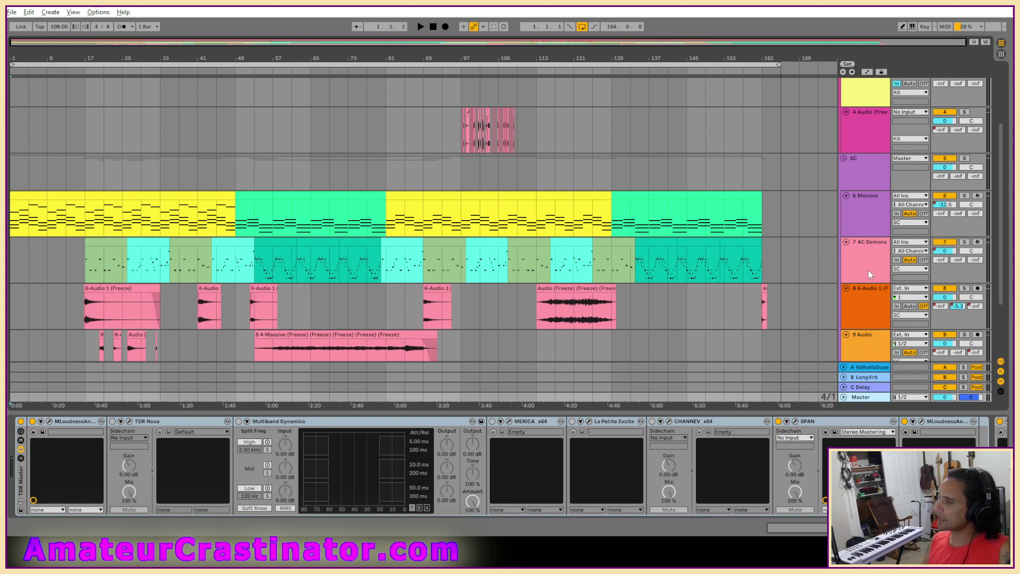
click(867, 203)
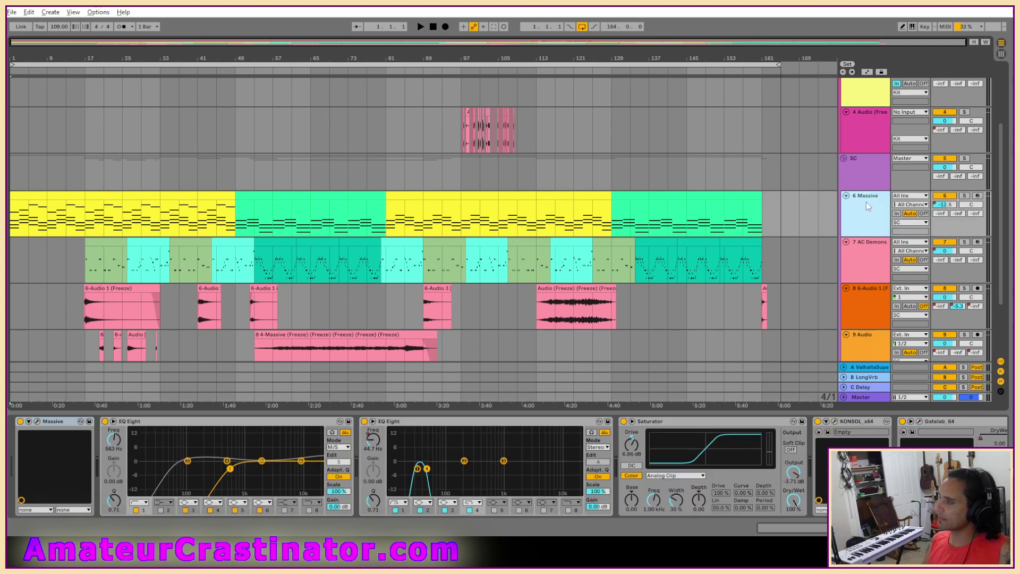
click(12, 12)
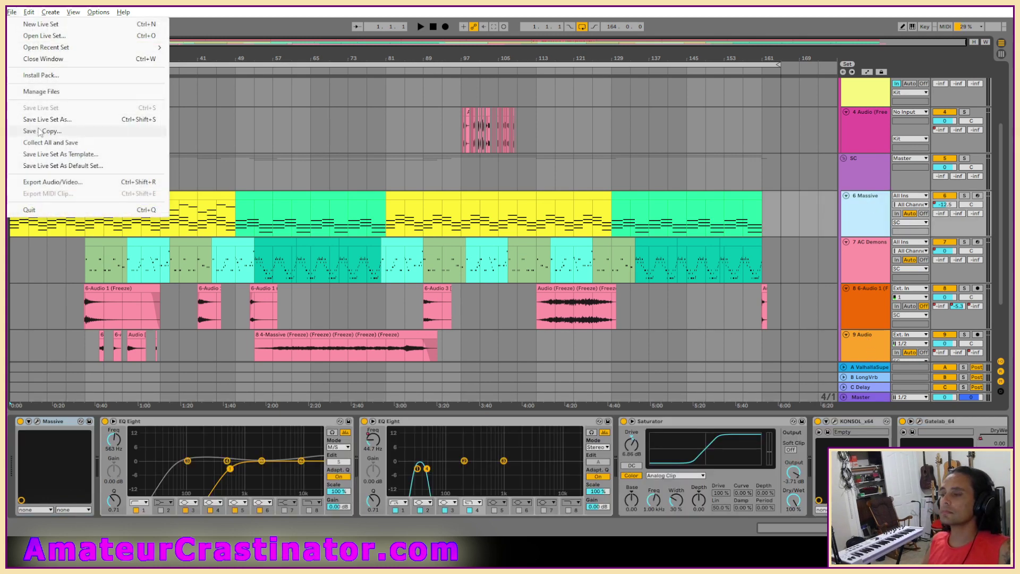
click(849, 94)
scroll(862, 112, up, 4)
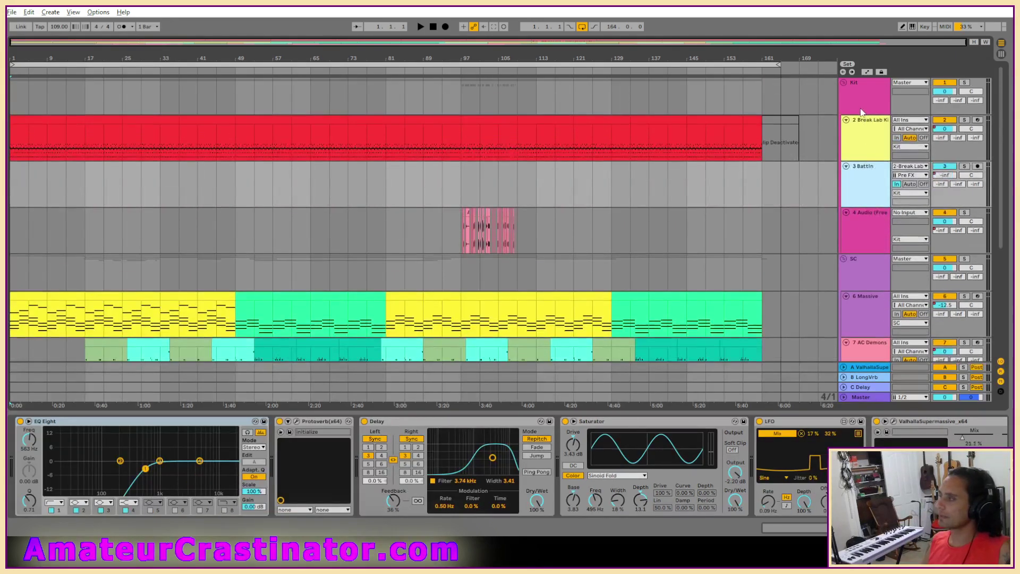
click(867, 148)
key(space)
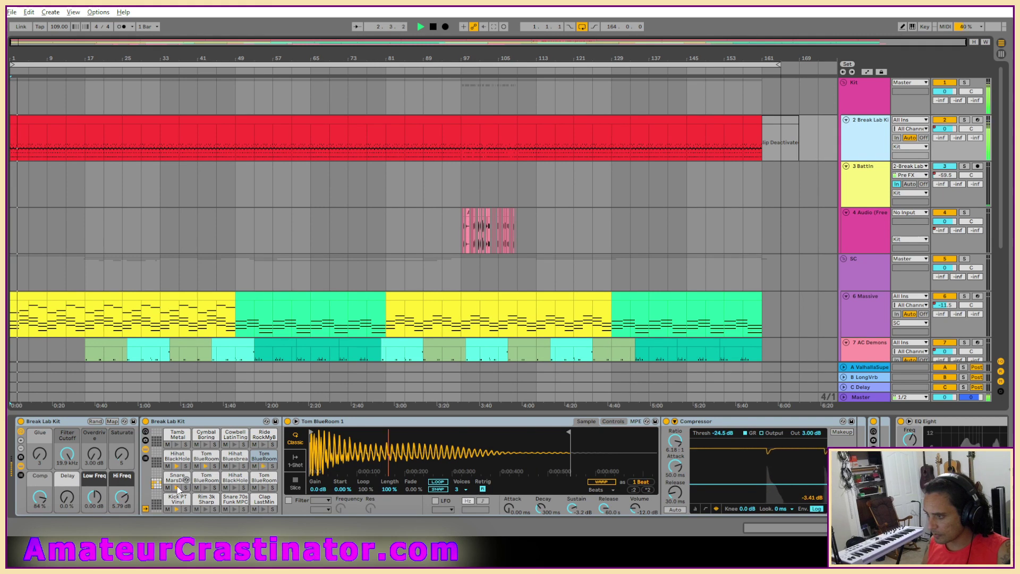
key(space)
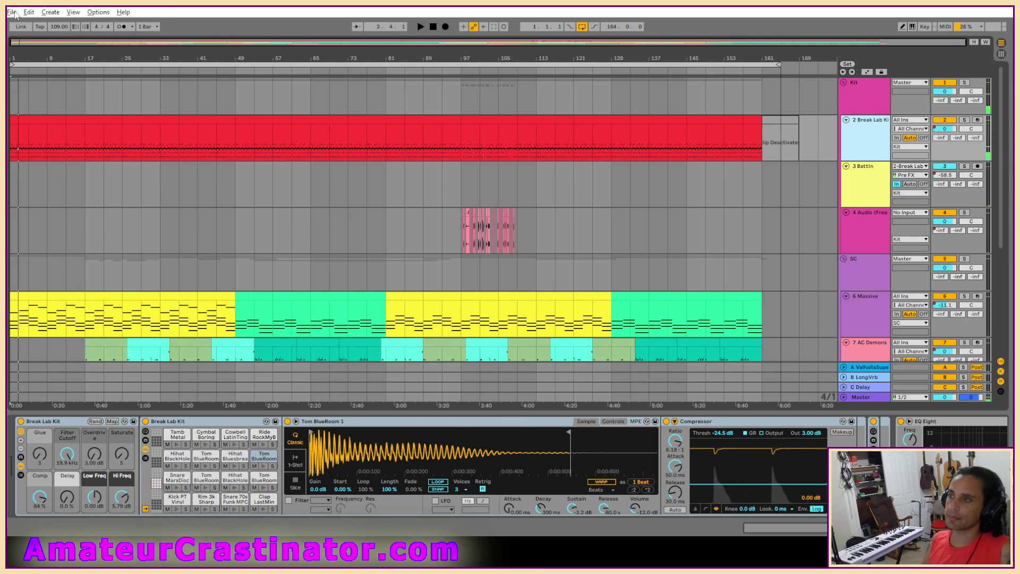
Open Slow Smoked (Live 10).als from the Slow Smoked (Web Single) project folder and play it from bar 1.
click(12, 12)
click(32, 24)
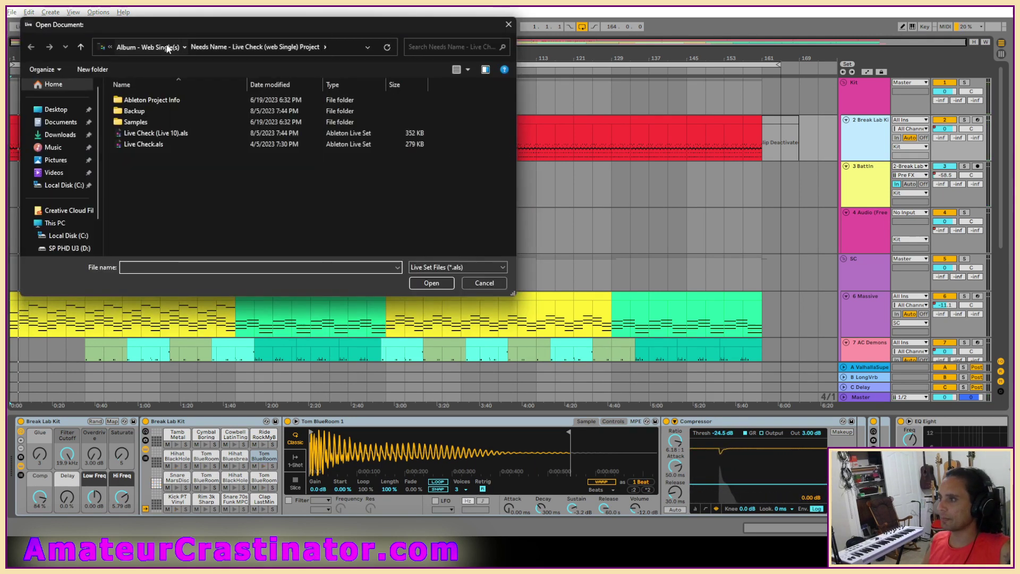
click(168, 49)
double_click(155, 186)
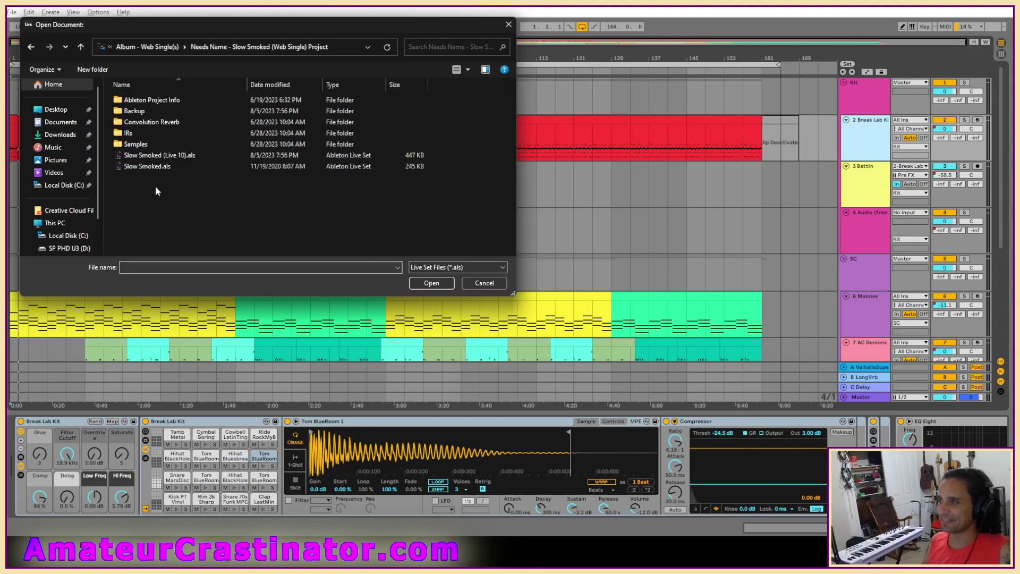
double_click(154, 155)
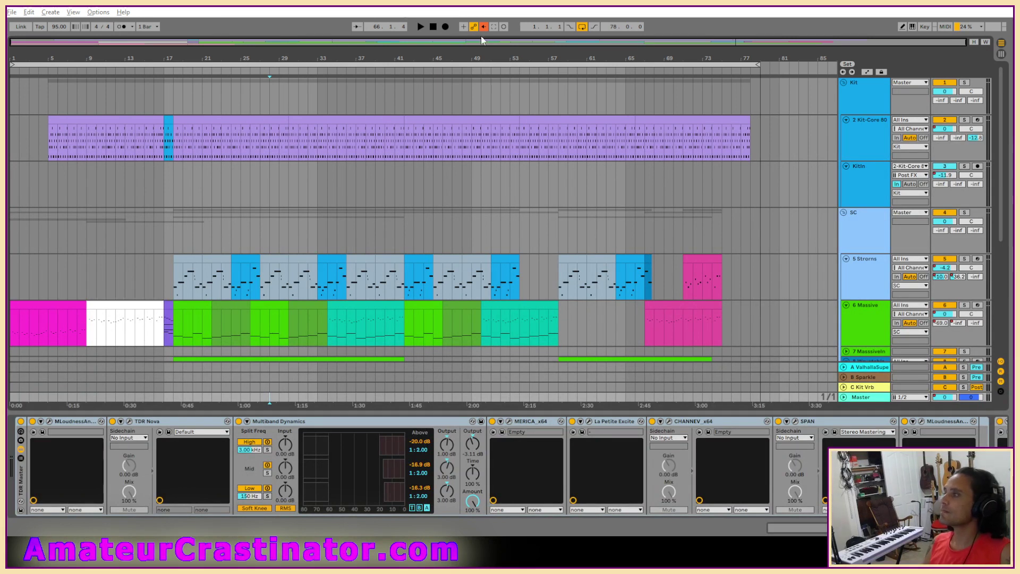
click(434, 27)
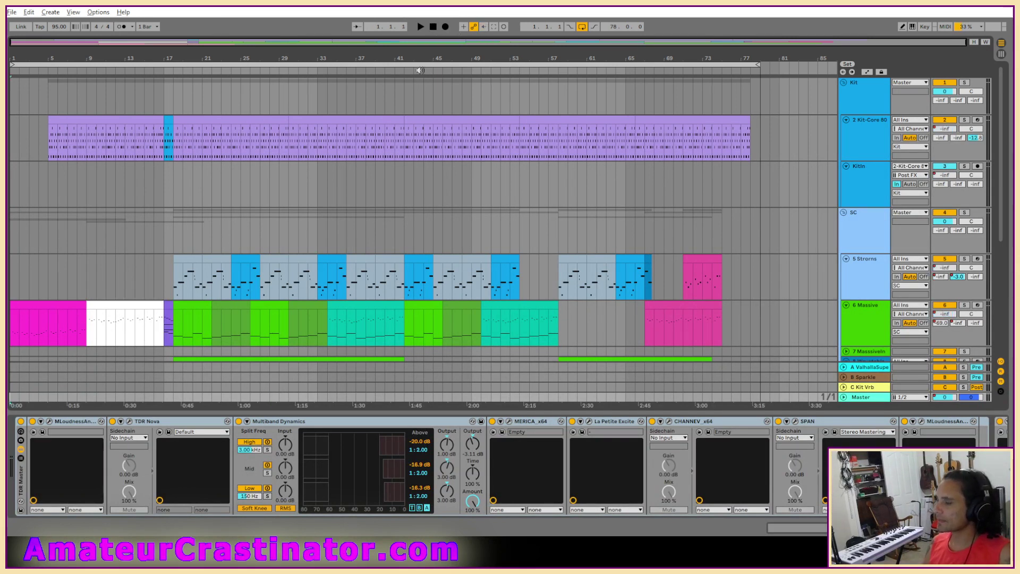
key(space)
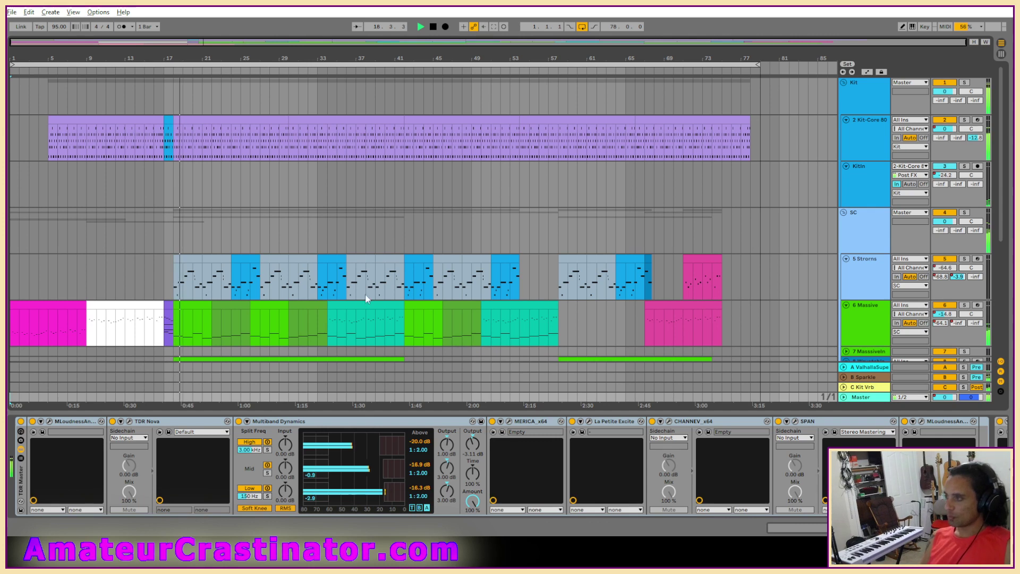
Examine the device chains of the 2 Kit-Core 808, Kit group and 5 Strorns tracks during playback.
click(868, 153)
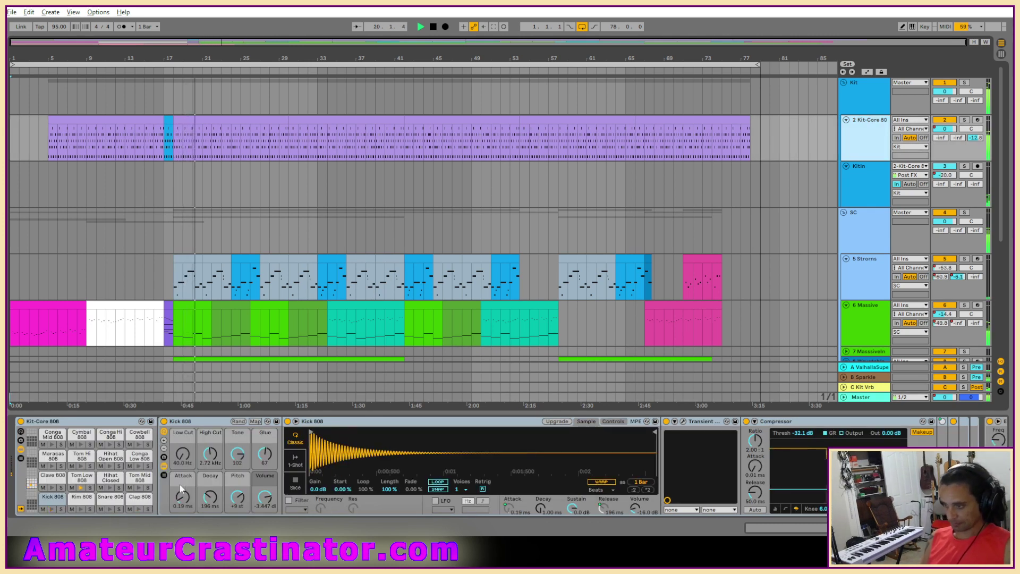
click(862, 101)
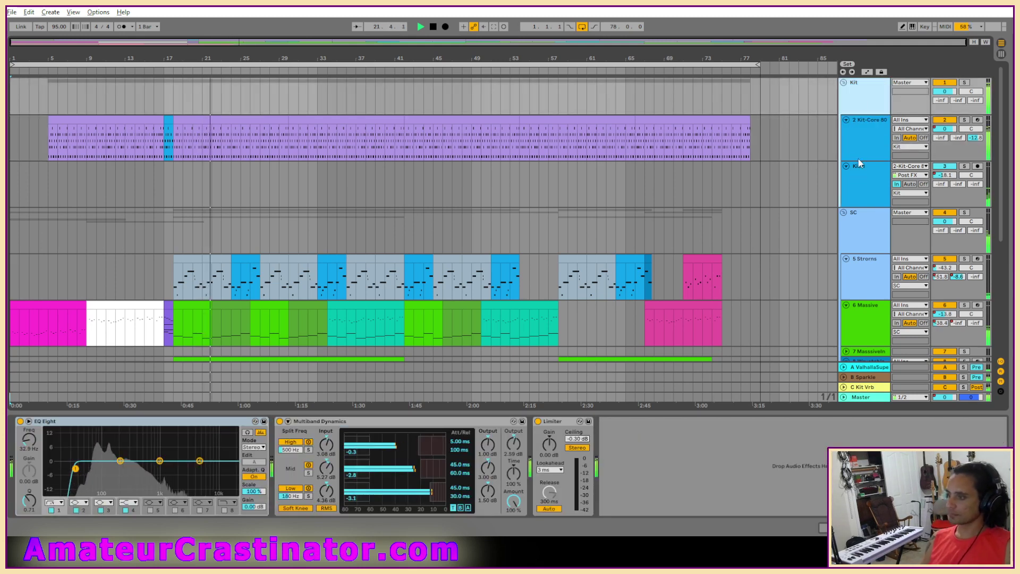
click(863, 145)
scroll(841, 187, down, 3)
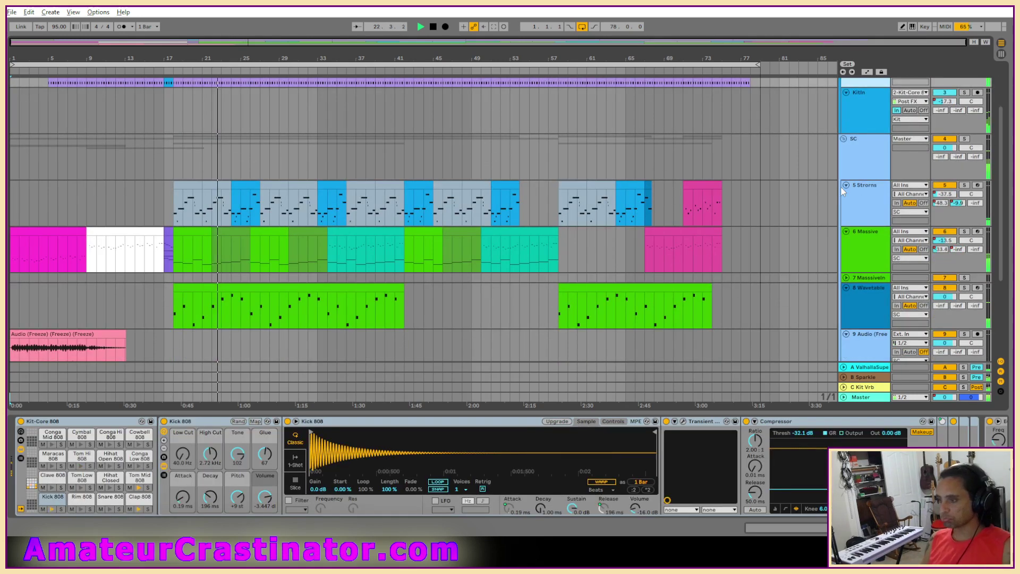
scroll(841, 187, up, 2)
scroll(841, 187, down, 5)
click(862, 140)
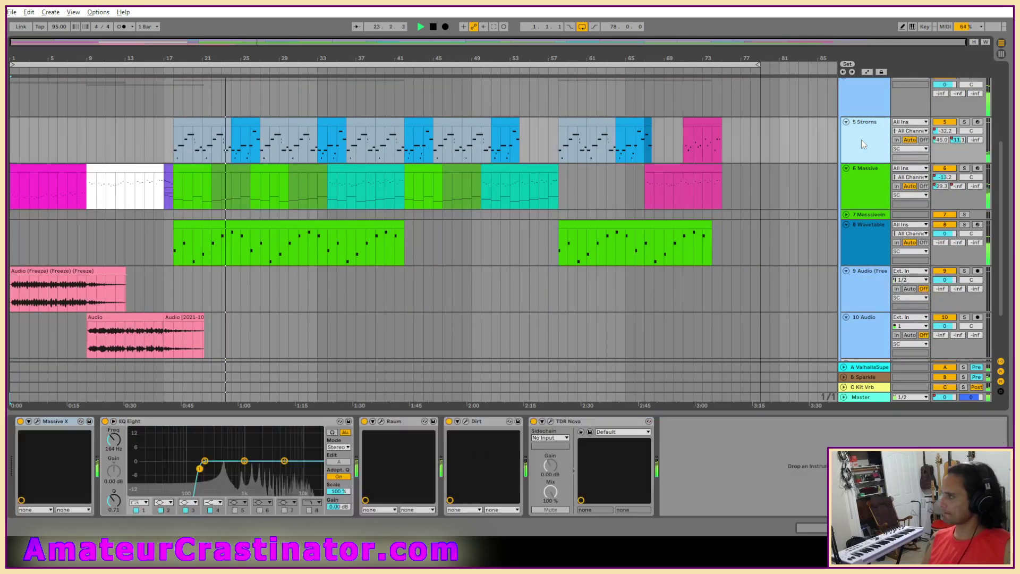
scroll(852, 184, down, 2)
scroll(852, 178, up, 3)
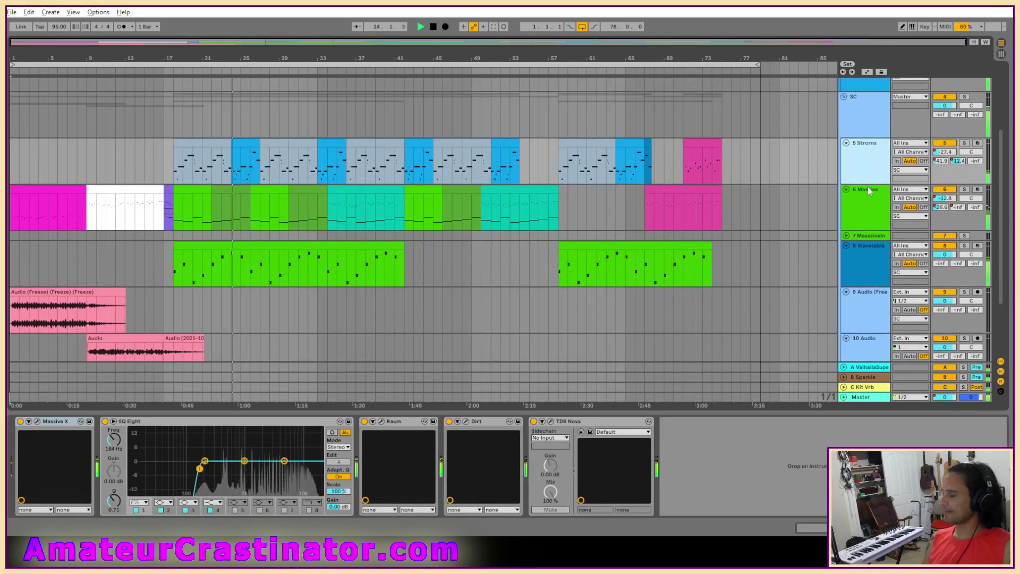
Switch the EQ Eight on the 2 Kit-Core 808 track to M/S and try a side low cut at about 469 Hz.
scroll(868, 187, up, 4)
click(869, 139)
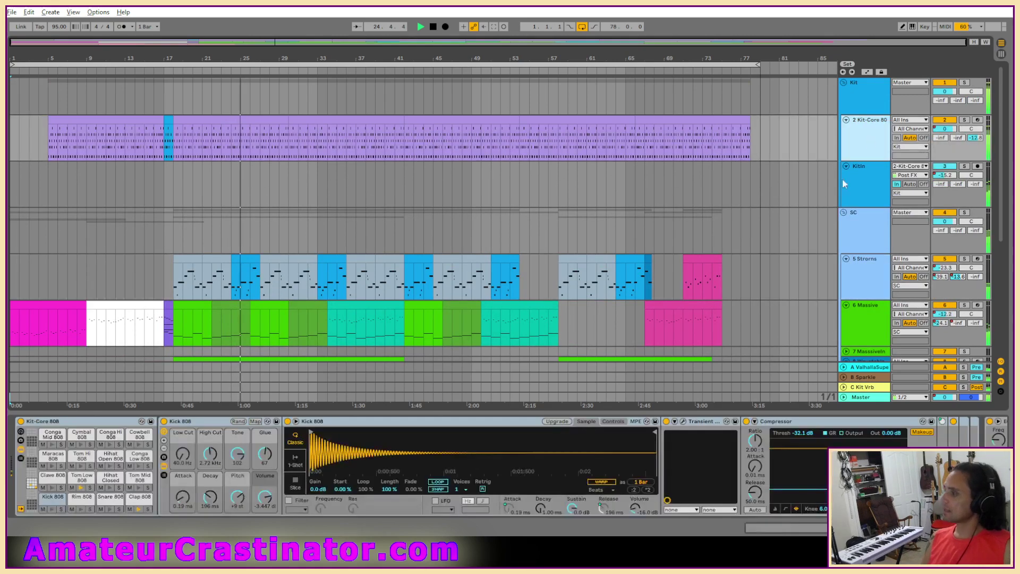
scroll(779, 353, down, 2)
scroll(415, 468, down, 5)
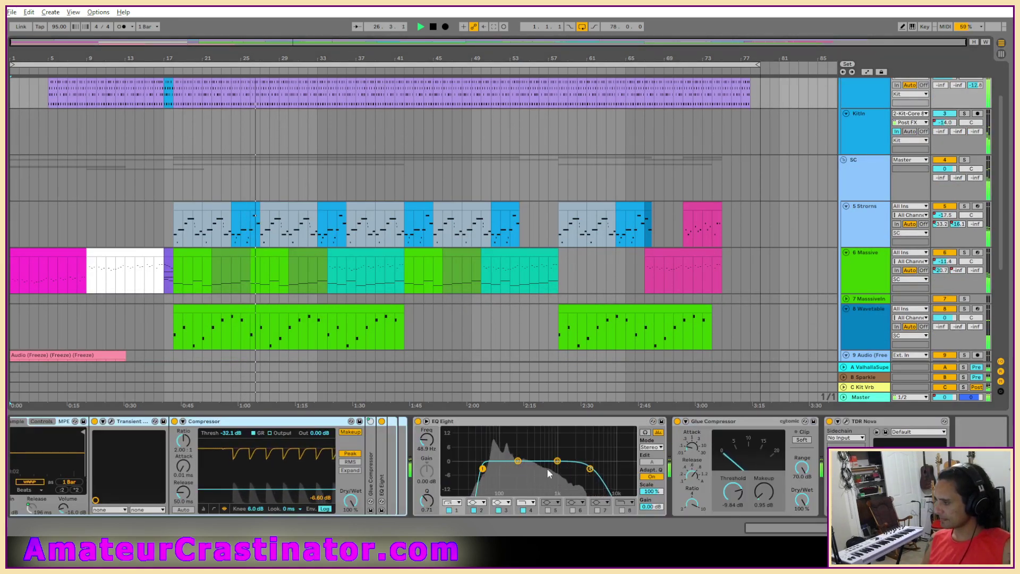
click(651, 447)
click(652, 466)
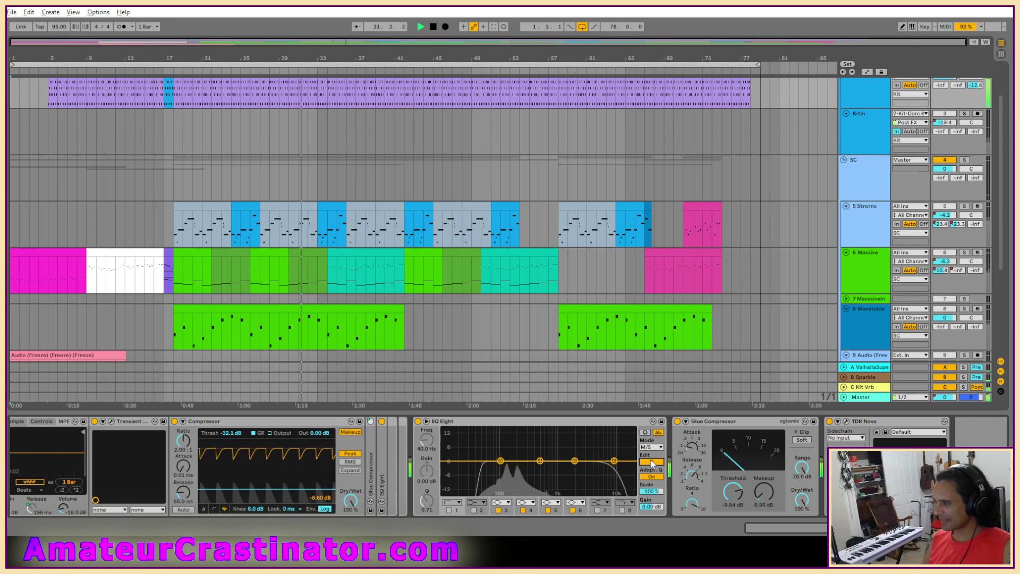
click(652, 462)
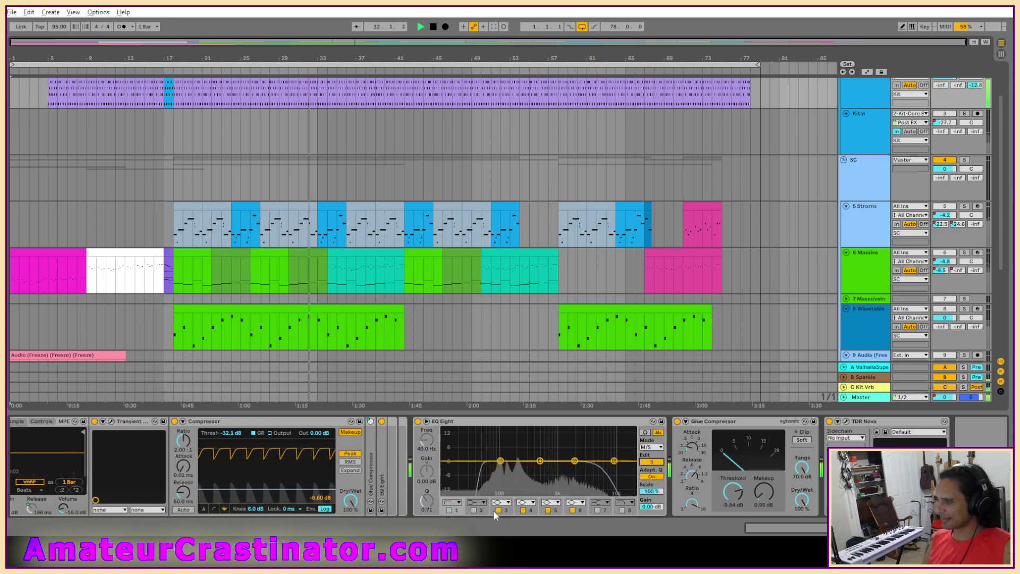
click(450, 510)
drag(427, 441, 426, 410)
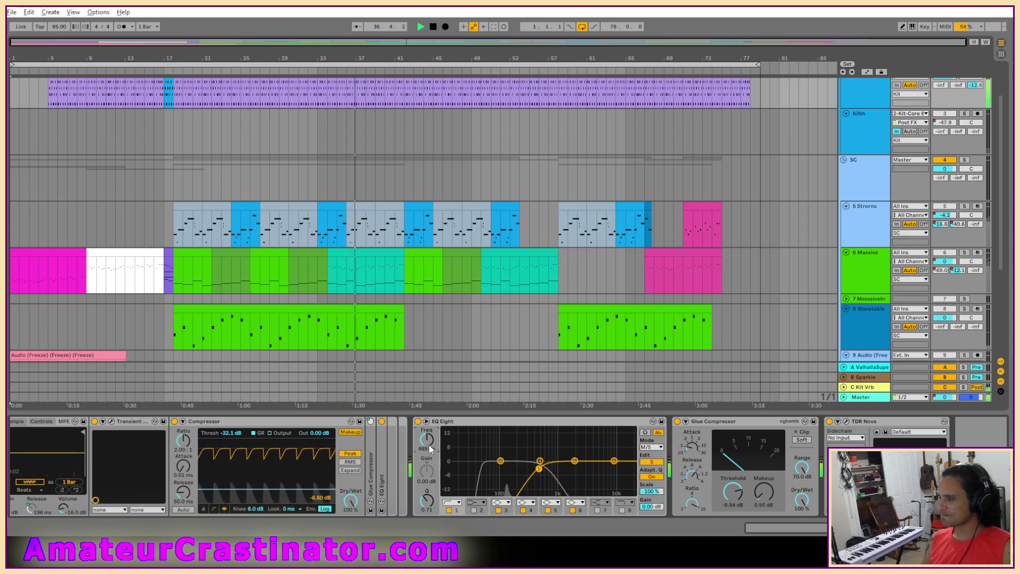
Return the drum track's EQ Eight to Stereo mode.
click(652, 447)
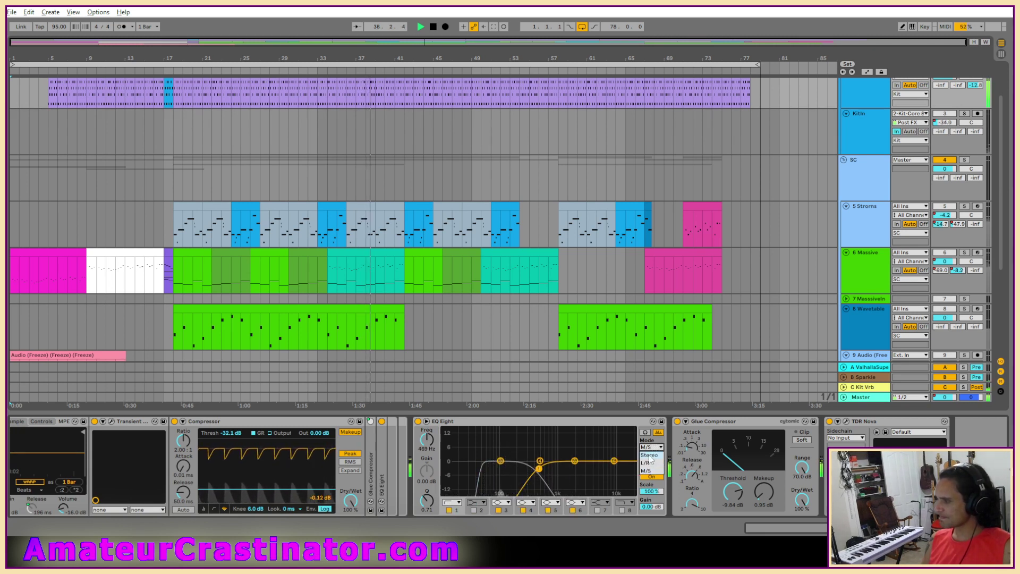
click(652, 455)
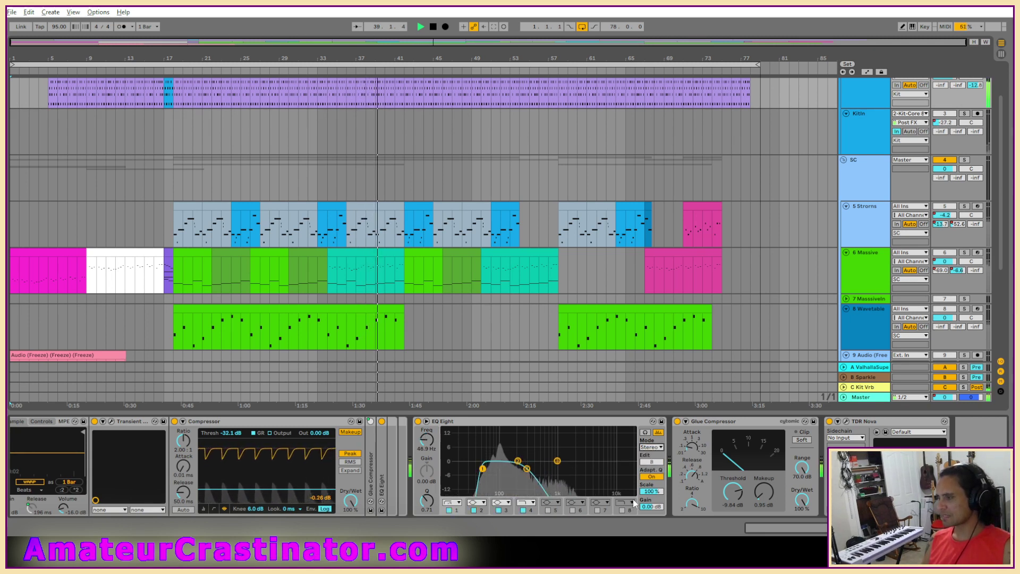
click(654, 448)
click(654, 450)
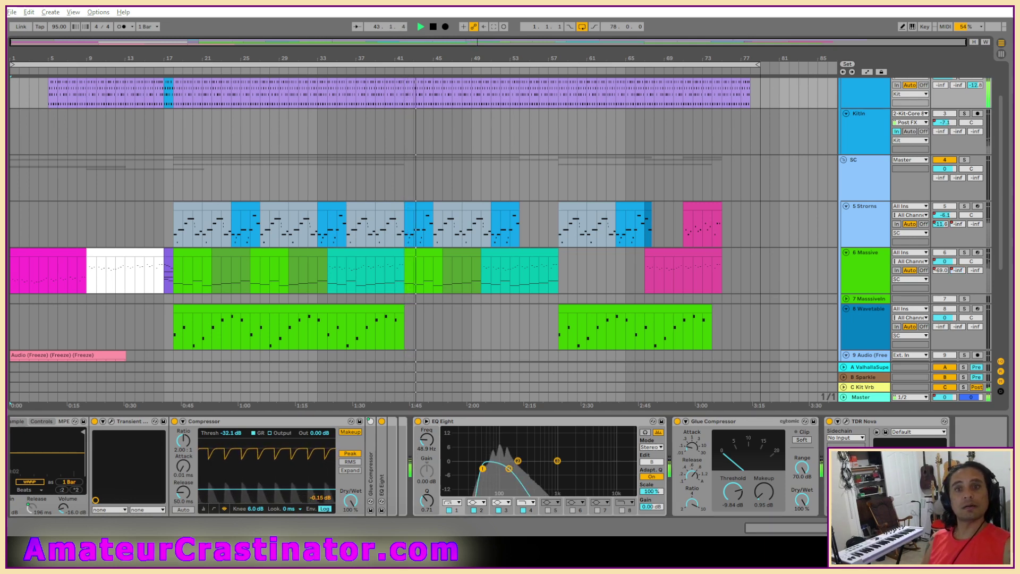
Insert a Utility before the EQ Eight on the 2 Kit-Core 808 track, set it to Mono, and replay from bar 18.
drag(414, 448, 415, 449)
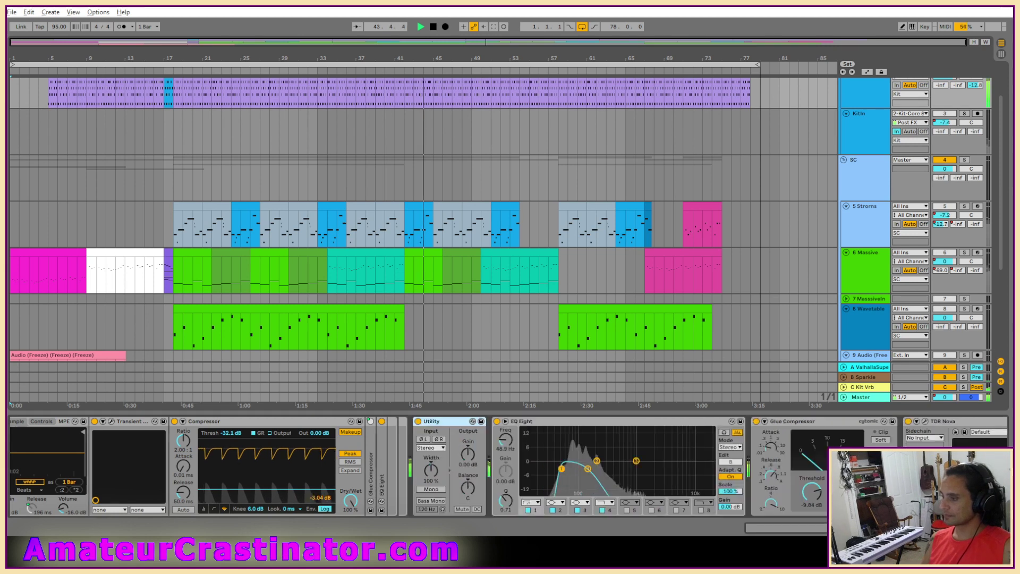
click(431, 490)
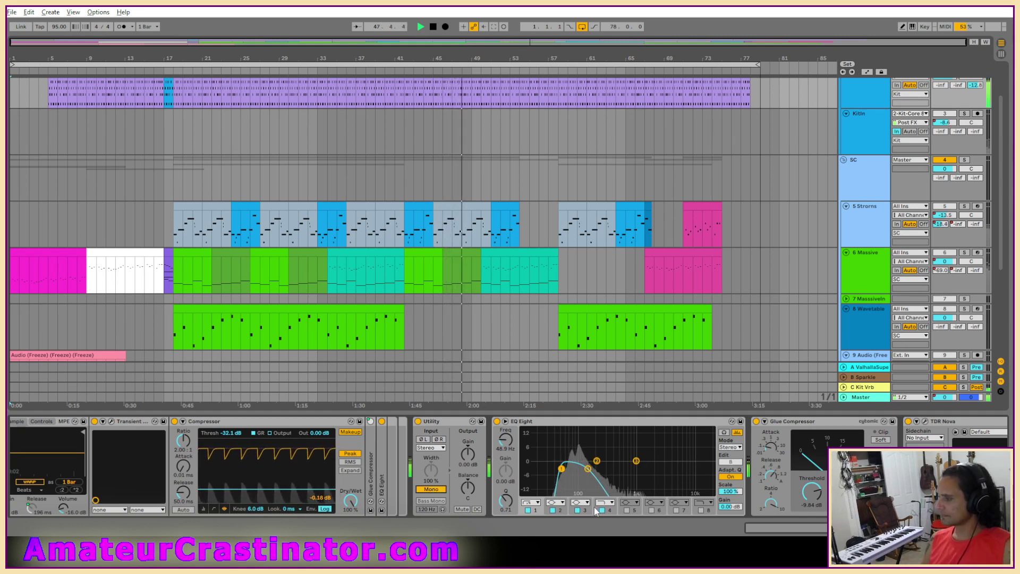
click(578, 507)
key(space)
key(space)
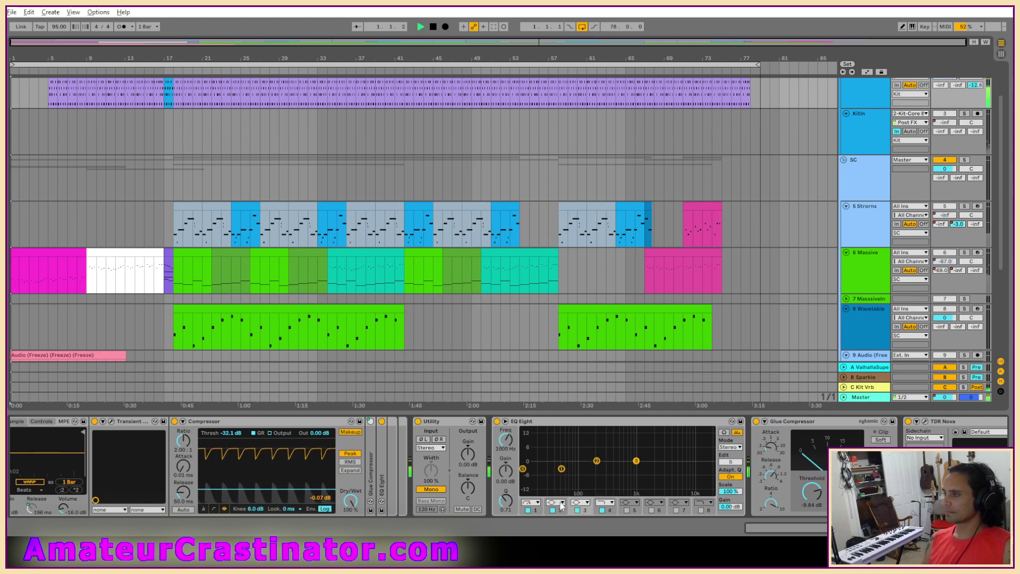
click(178, 102)
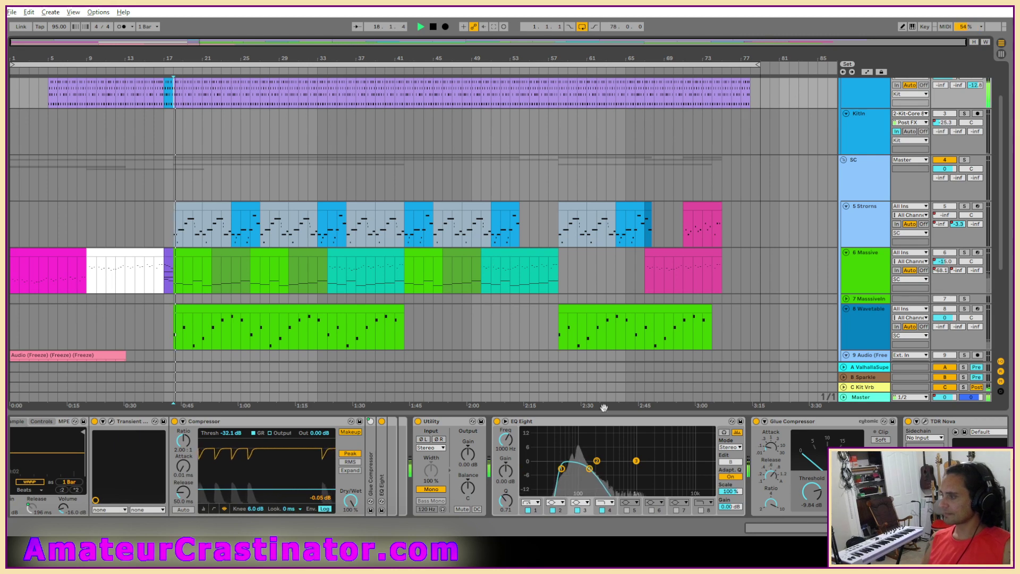
Show the automation lanes, solo the 2 Kit-Core 808 track, and examine the frequency automation of its EQ Eight band 4.
key(a)
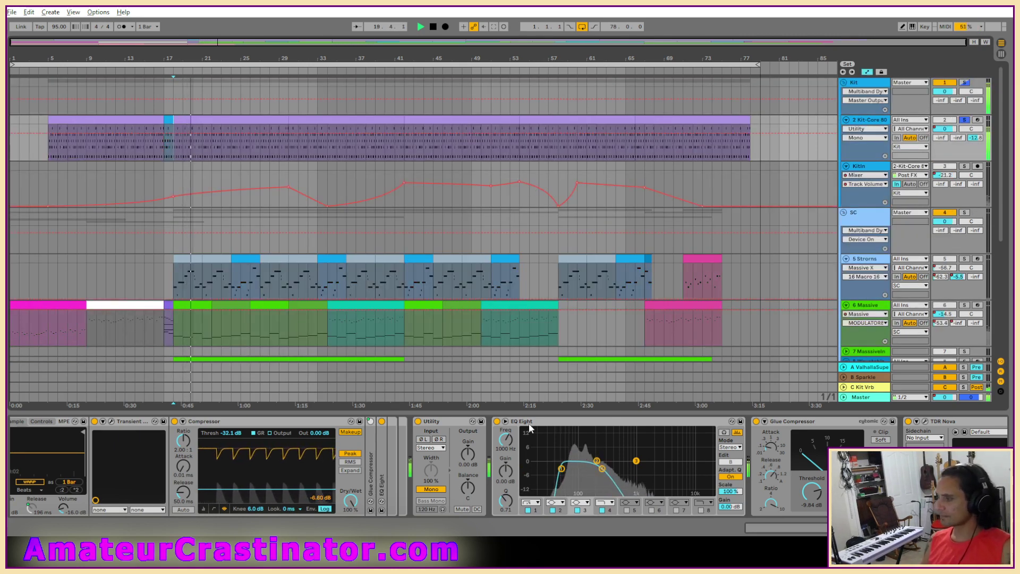
click(610, 512)
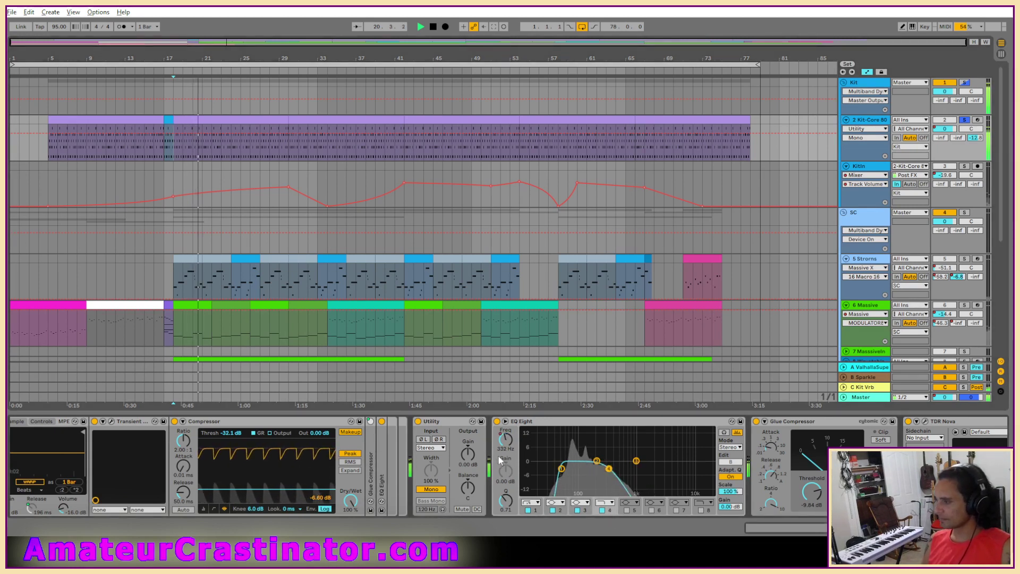
click(507, 440)
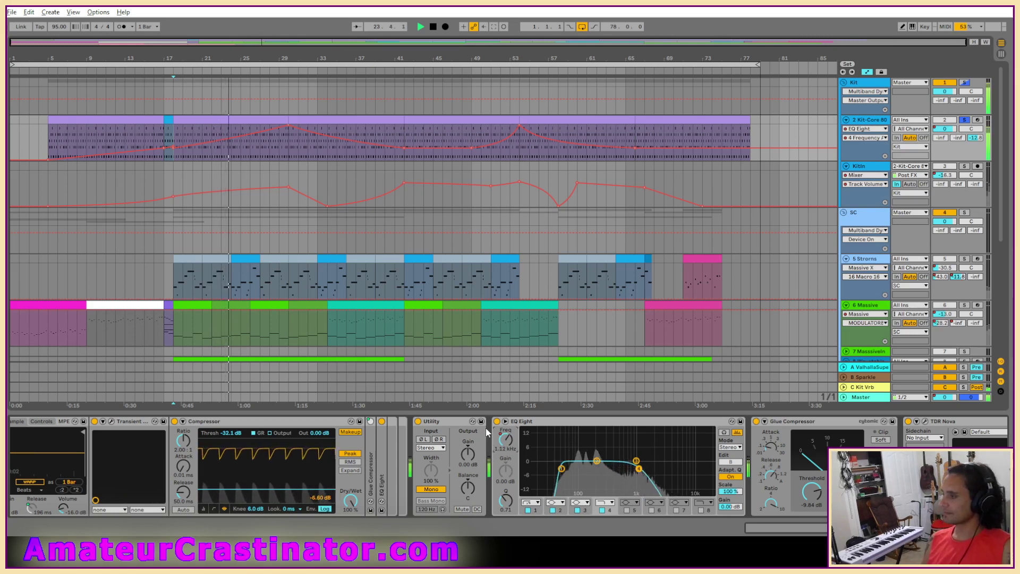
Compare the soloed drums with the Utility bypassed and active, leaving it switched on.
click(418, 422)
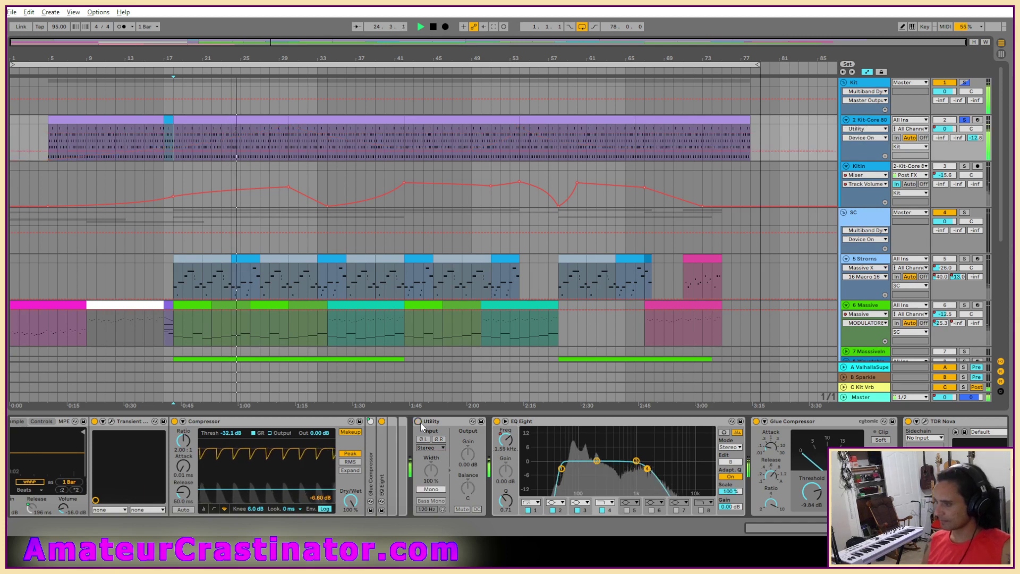
click(419, 421)
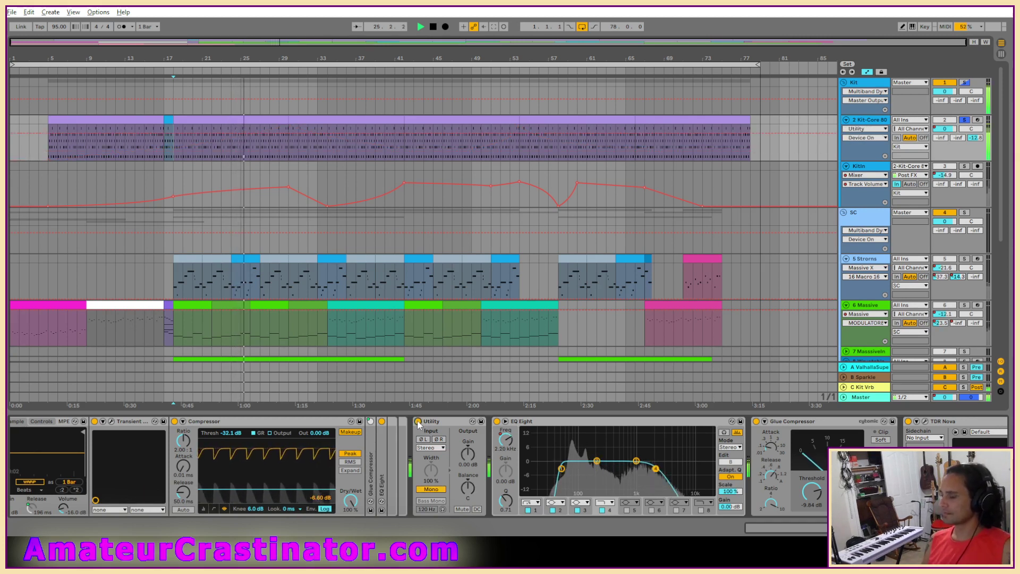
click(418, 422)
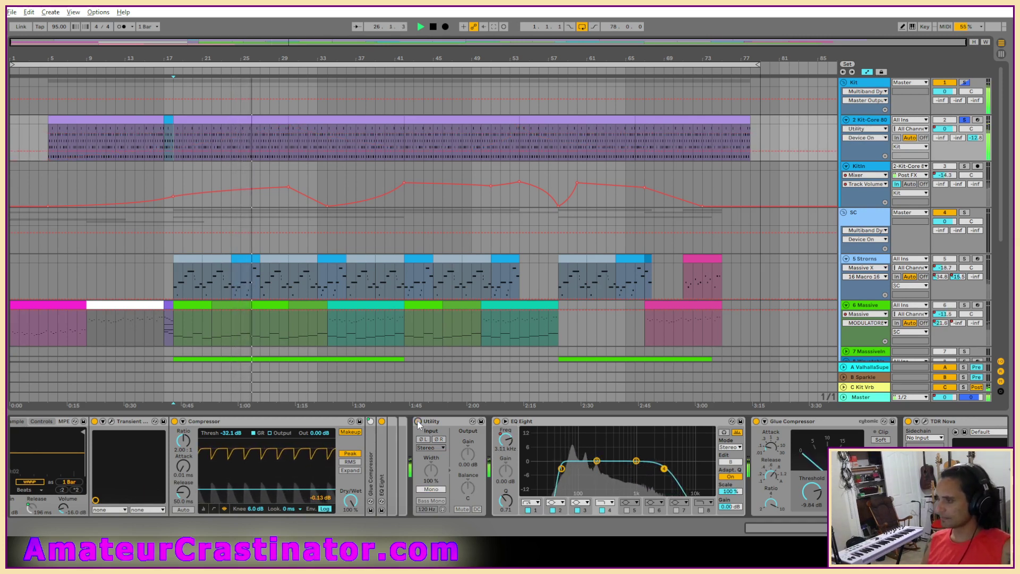
click(418, 422)
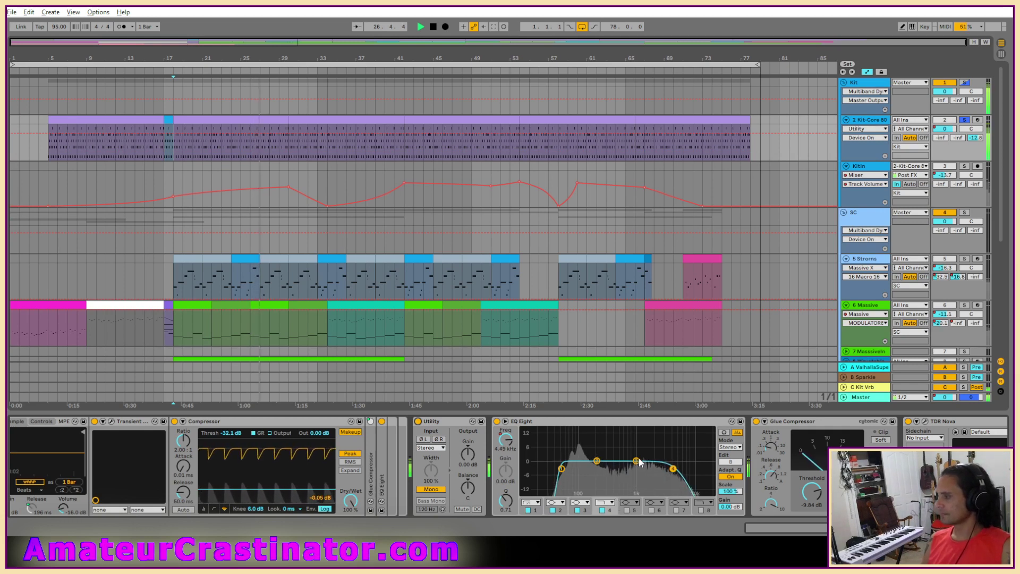
Cut EQ Eight band 3 on the drum track by about 6 dB at 653 Hz with a Q of 0.86, and compare it with the band bypassed.
mouse_move(636, 461)
mouse_down()
mouse_move(641, 473)
mouse_move(633, 471)
mouse_up()
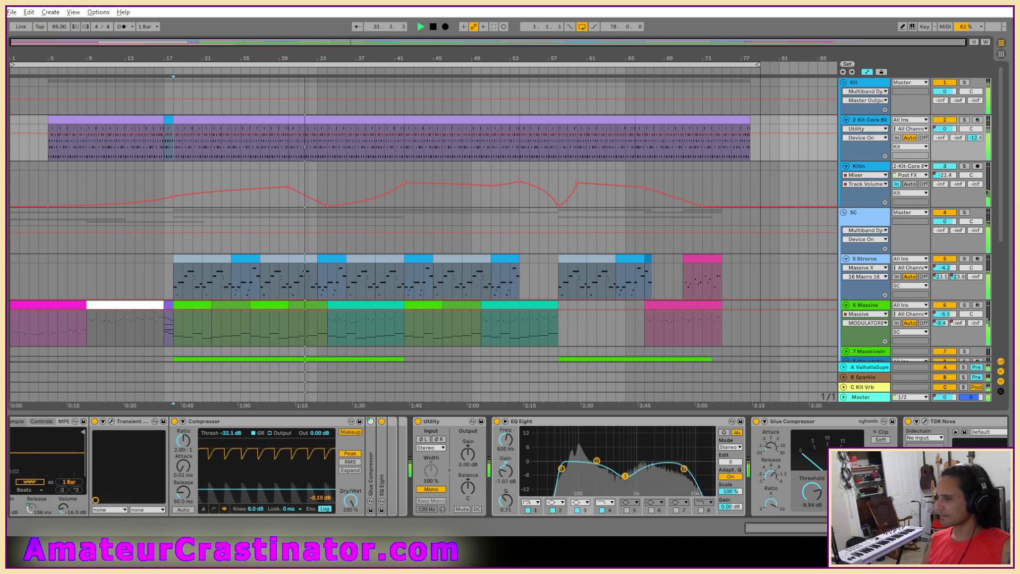
mouse_move(619, 479)
mouse_down()
mouse_move(642, 473)
mouse_move(625, 478)
mouse_up()
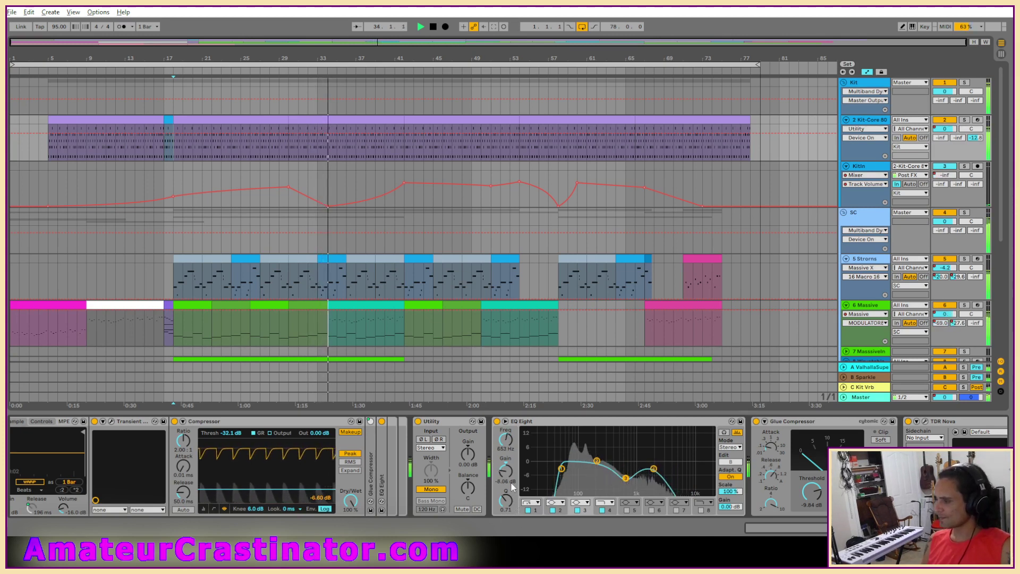
drag(505, 501, 505, 498)
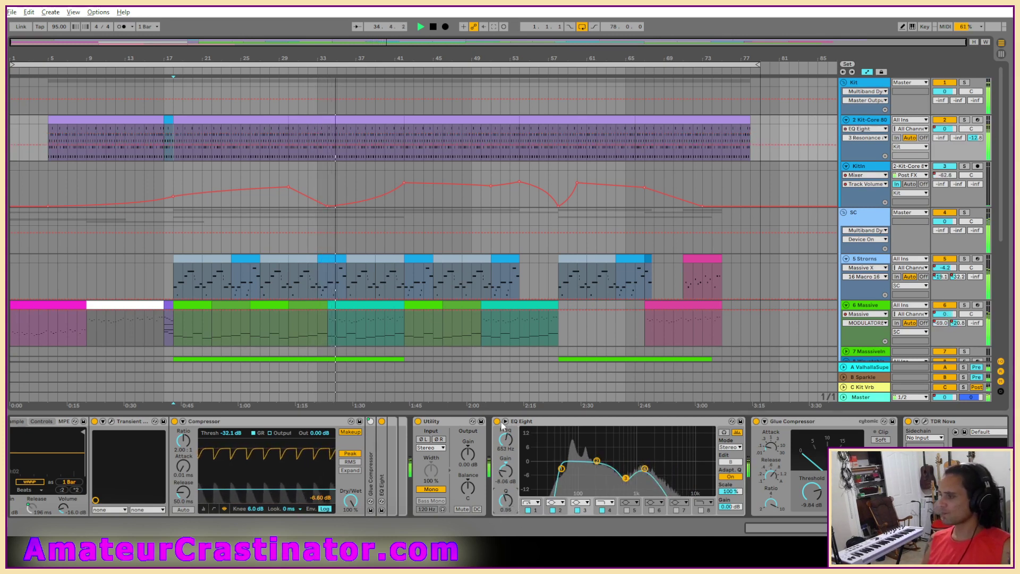
click(578, 510)
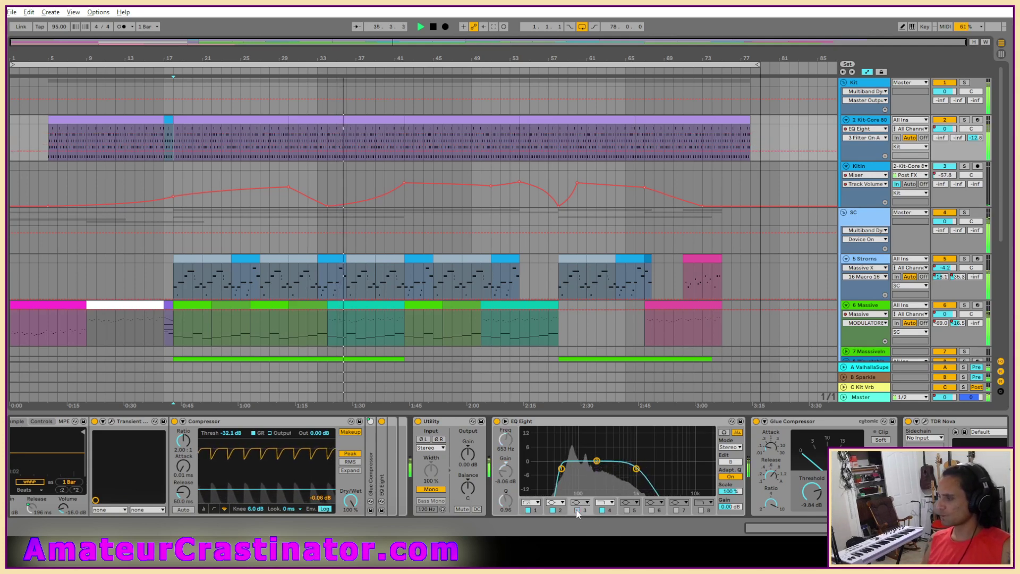
click(578, 511)
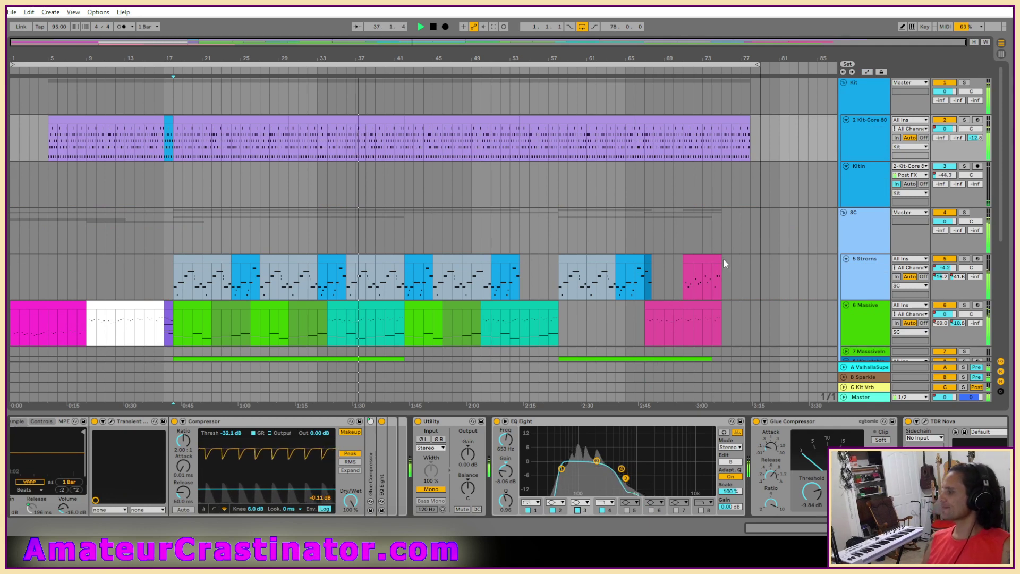
scroll(724, 298, down, 2)
key(space)
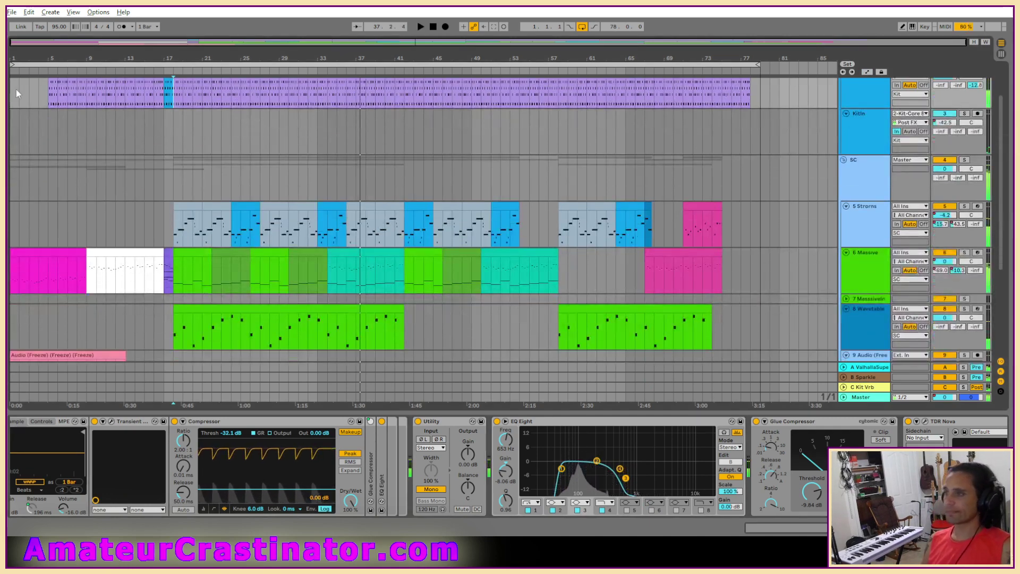
Open the Live set Pringles.als from the Pringles Project folder in Album - Web Single(s).
click(11, 12)
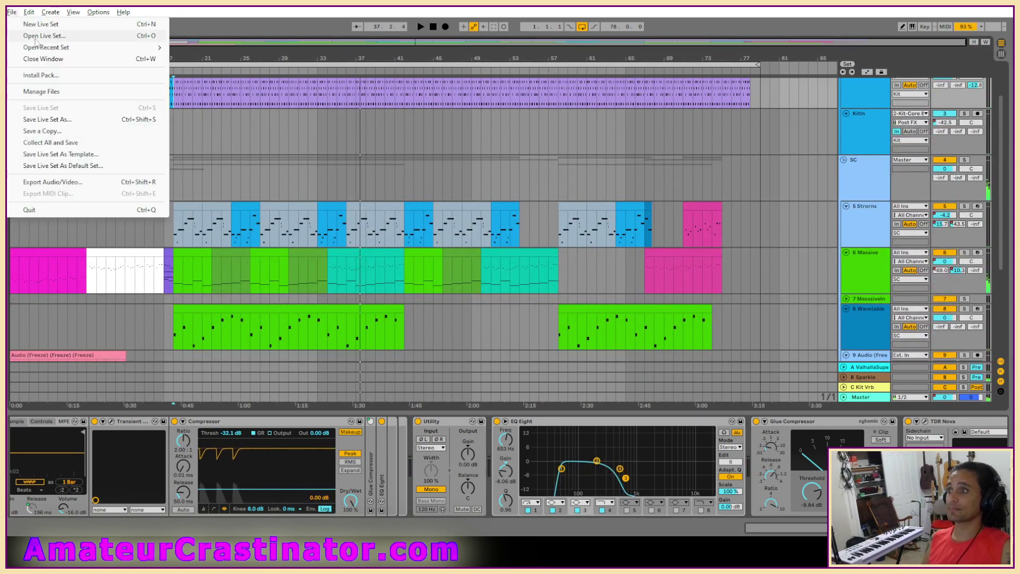
click(50, 37)
click(153, 47)
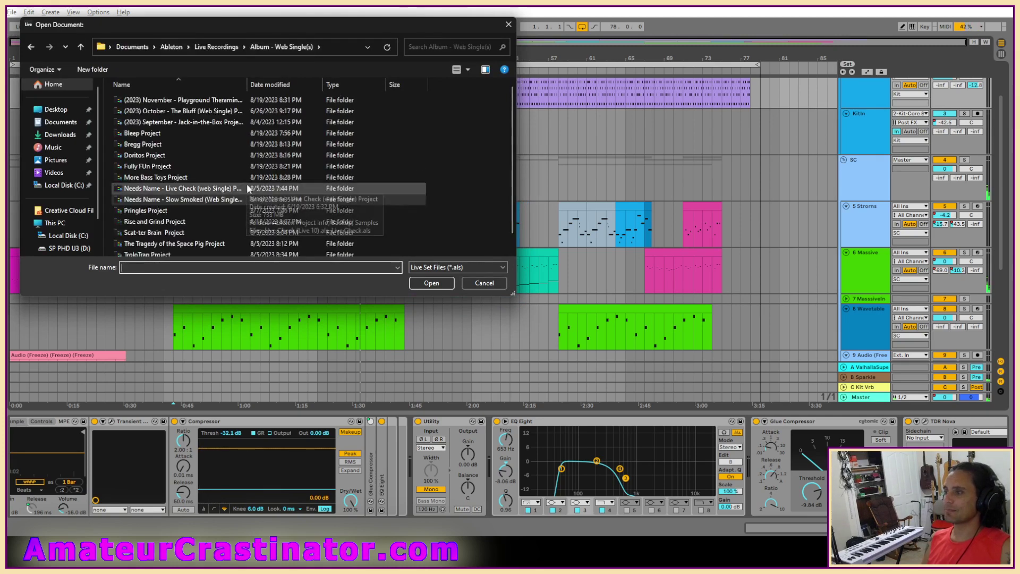
double_click(148, 212)
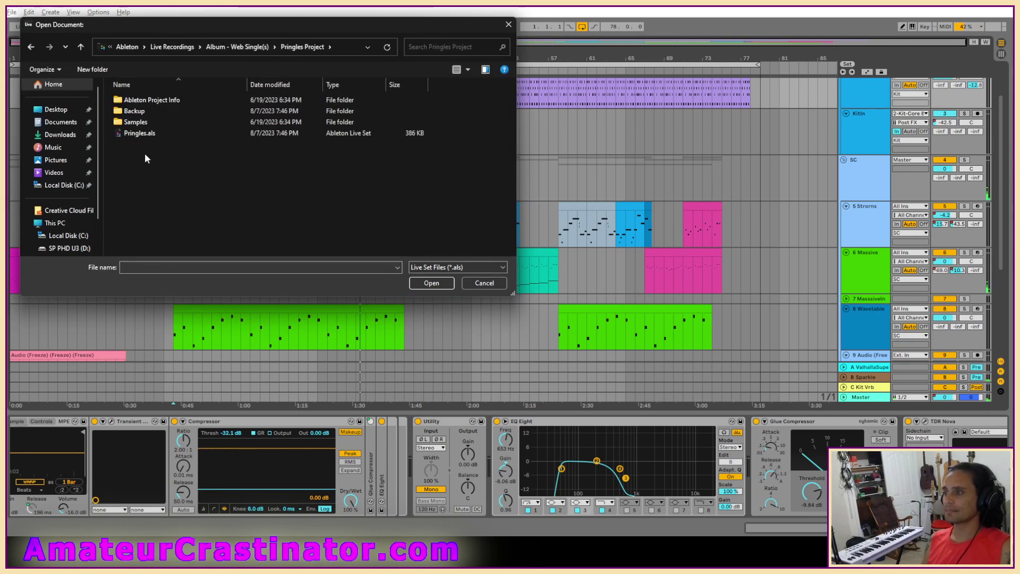
double_click(139, 133)
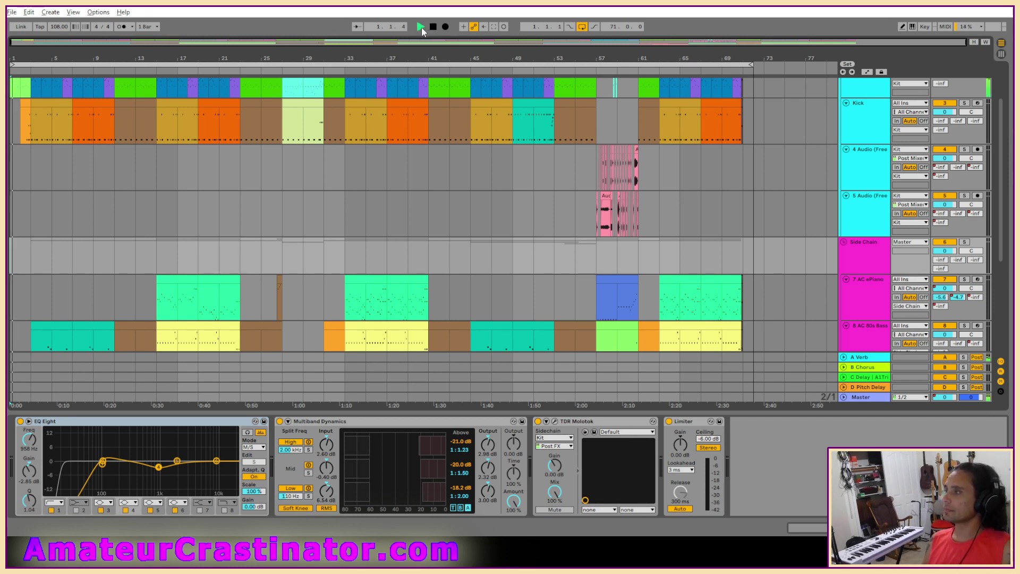
Listen to the Pringles set and look over its tracks and the device chains on the Master and the Side Chain group.
scroll(399, 144, down, 5)
scroll(399, 145, up, 8)
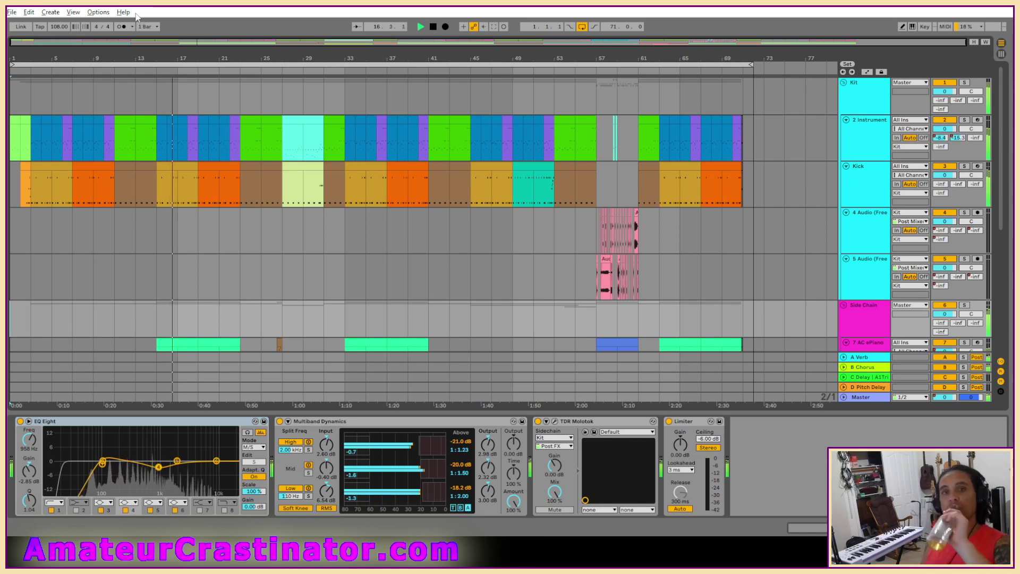
scroll(440, 228, down, 5)
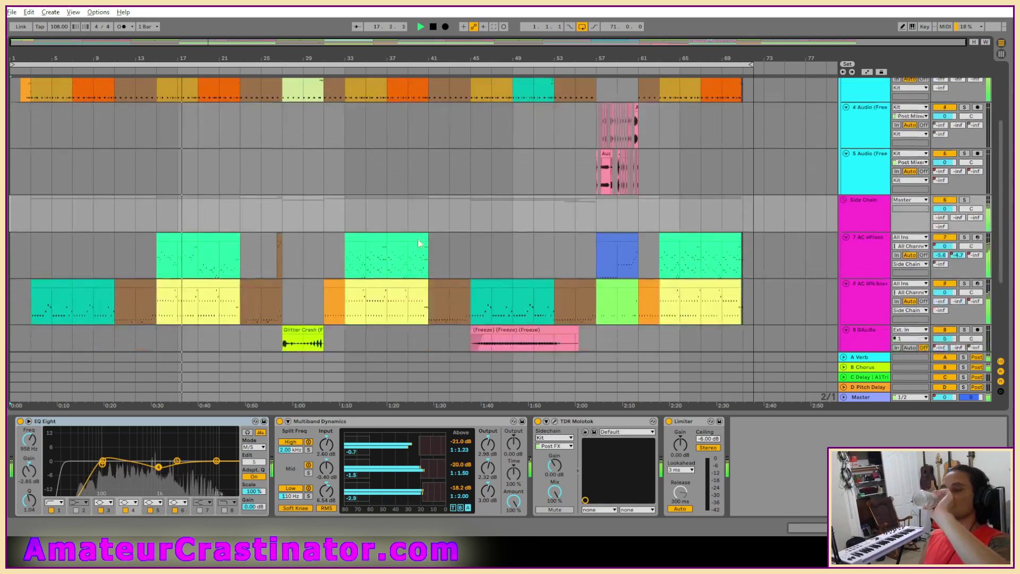
scroll(415, 239, down, 5)
scroll(414, 228, up, 6)
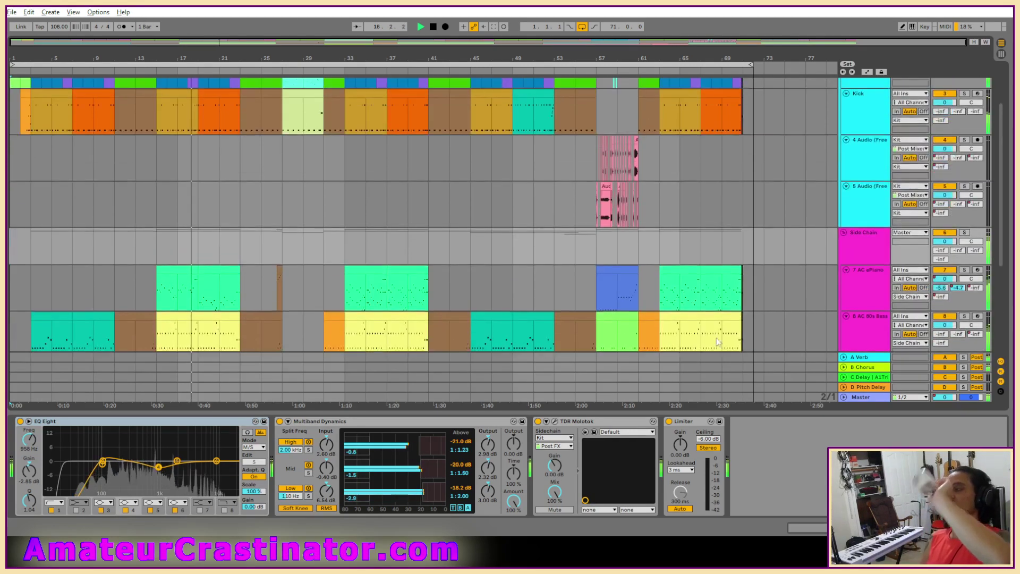
click(869, 398)
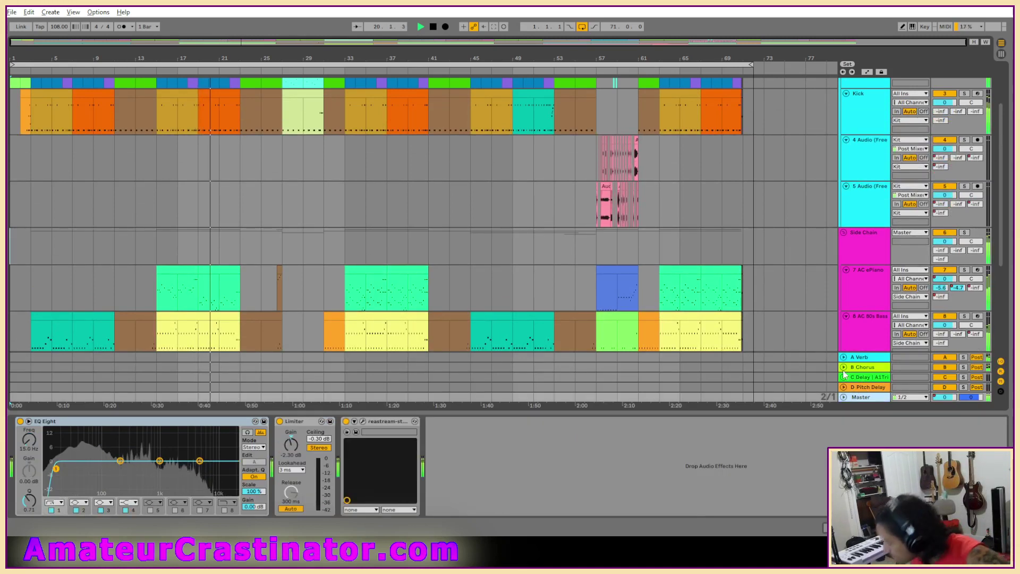
click(848, 241)
scroll(850, 241, down, 5)
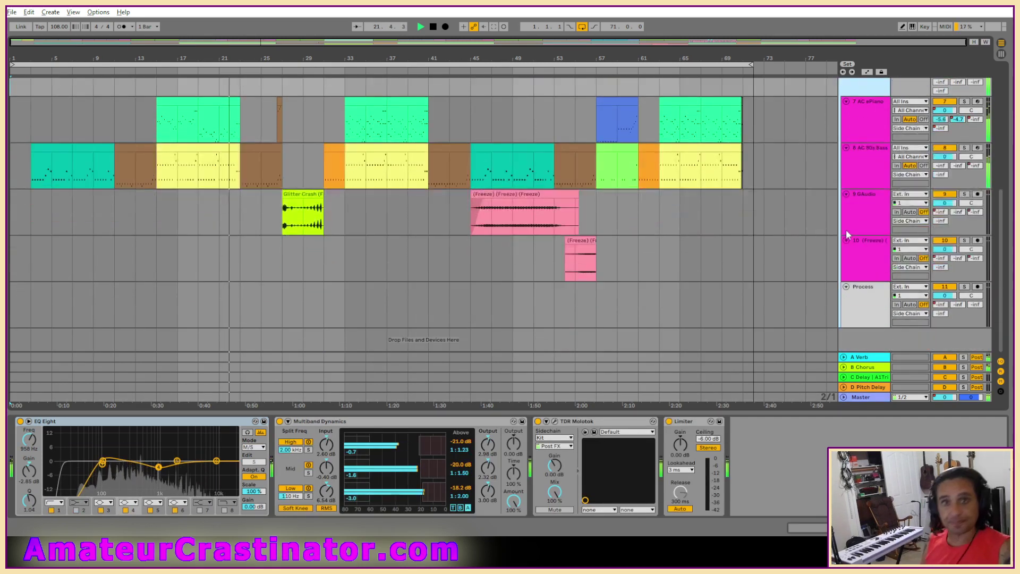
scroll(652, 175, up, 5)
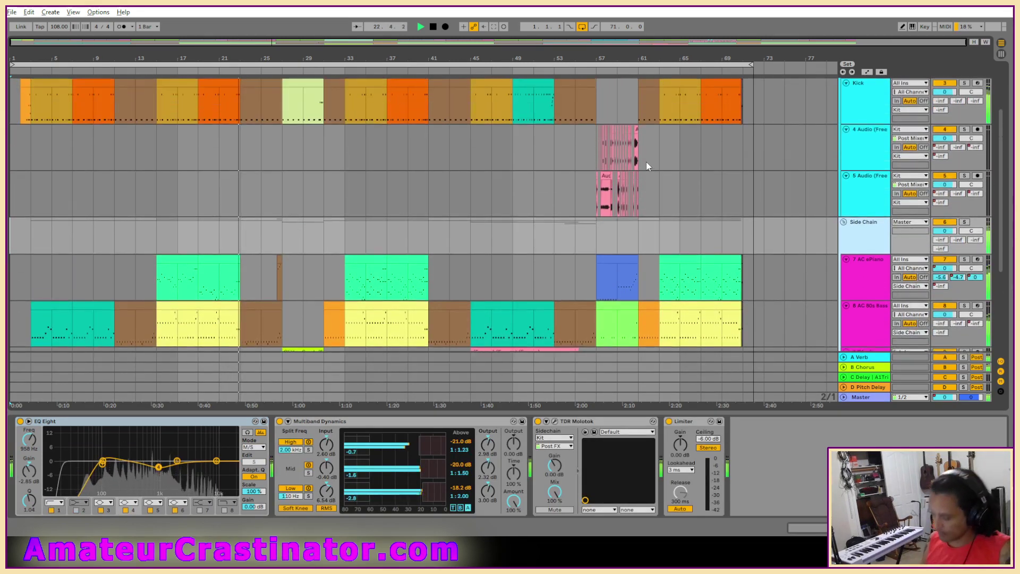
scroll(647, 161, up, 2)
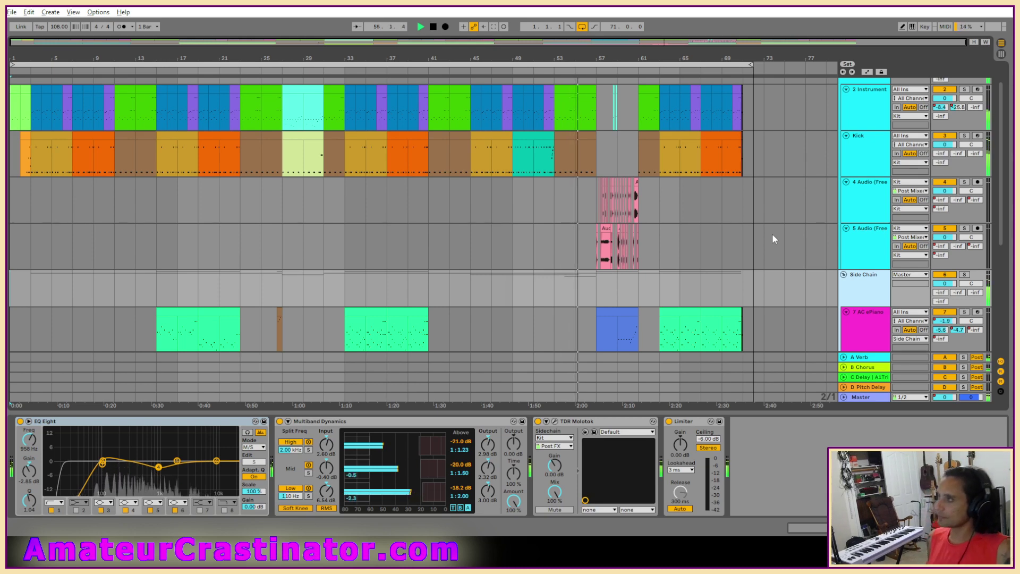
Follow the audio, ePiano and bass tracks through the section around bar 57, listen to the end, and stop playback.
scroll(773, 234, down, 10)
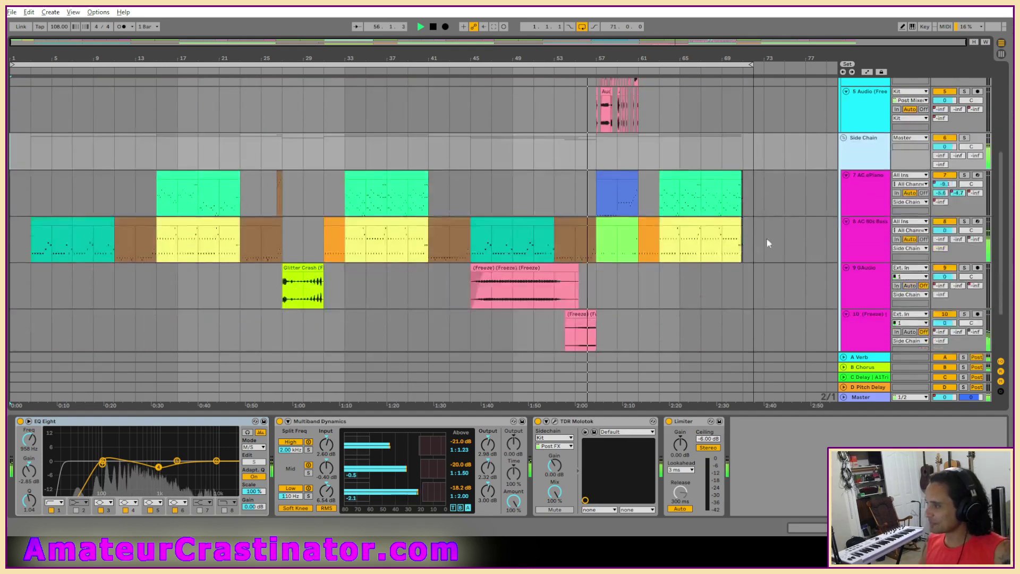
scroll(872, 309, up, 15)
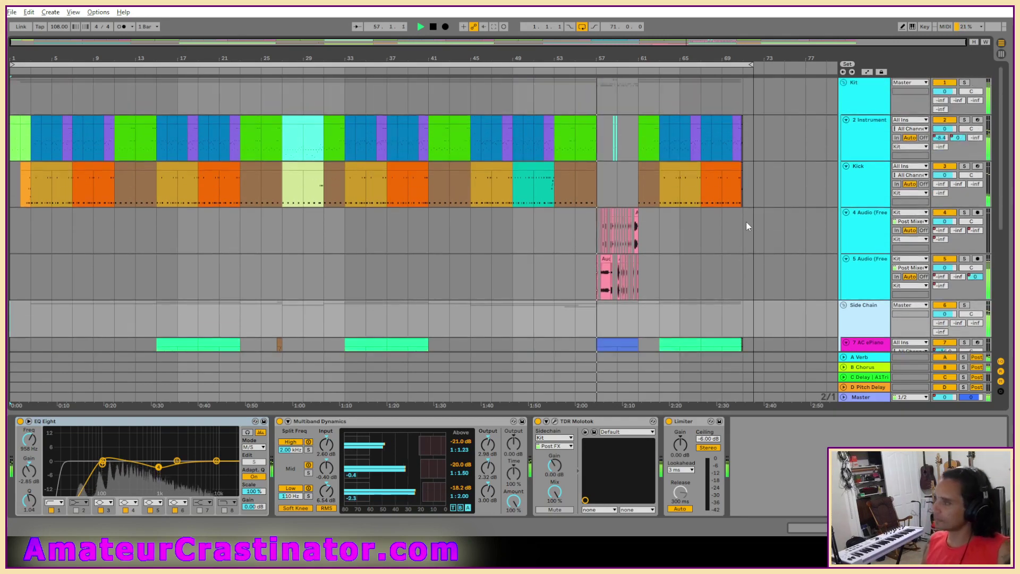
scroll(859, 254, down, 3)
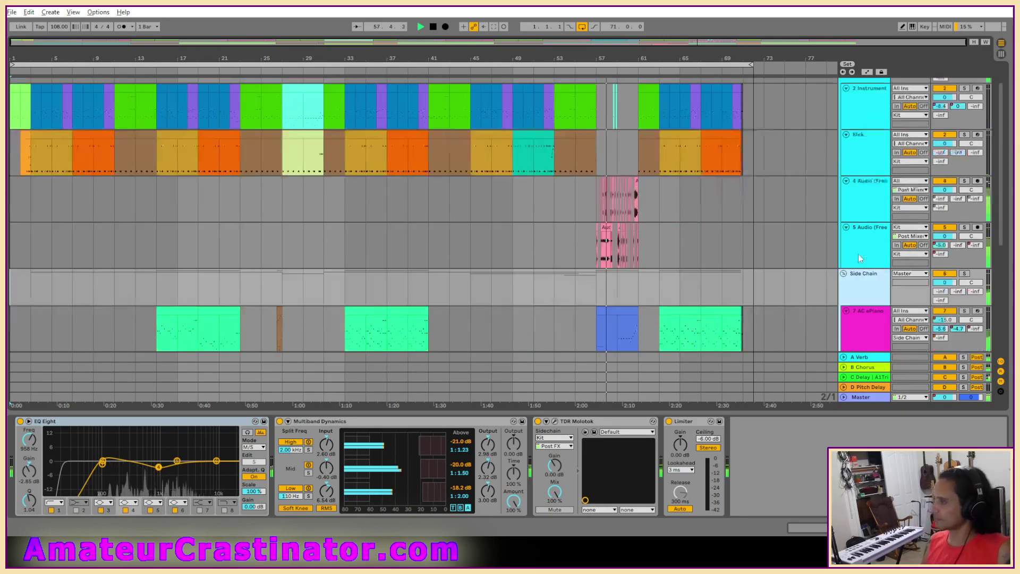
scroll(860, 258, down, 1)
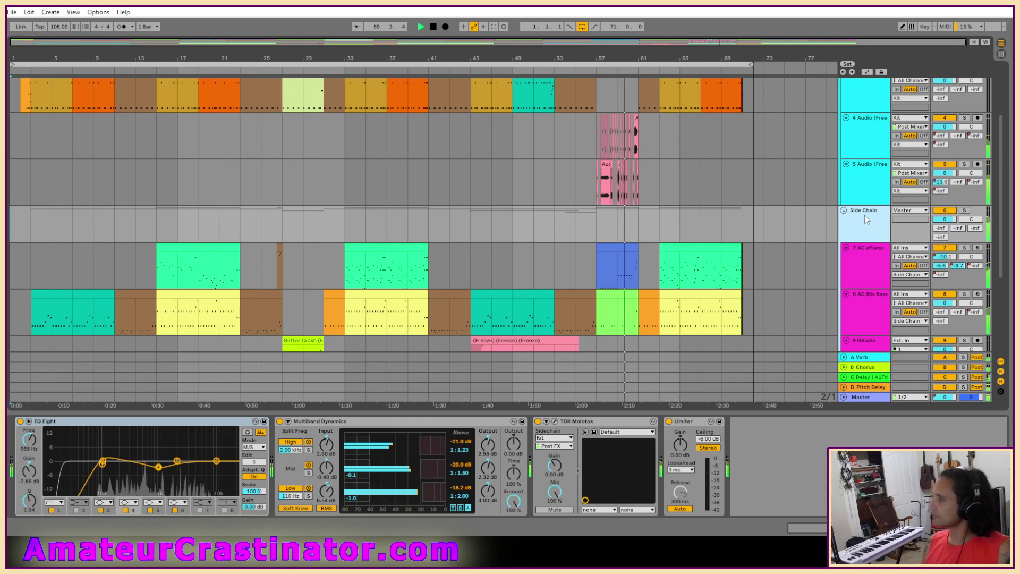
scroll(824, 235, up, 2)
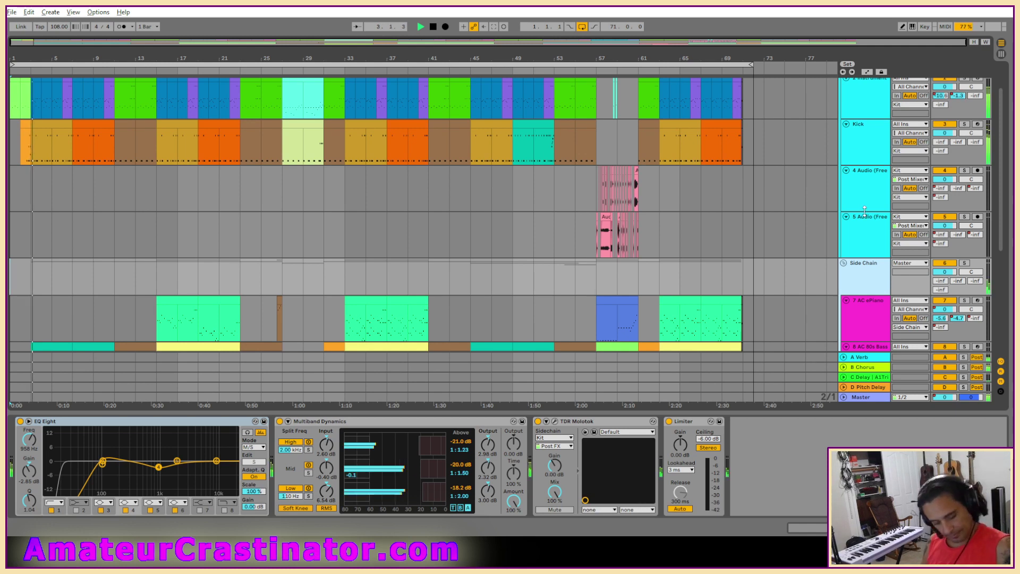
key(space)
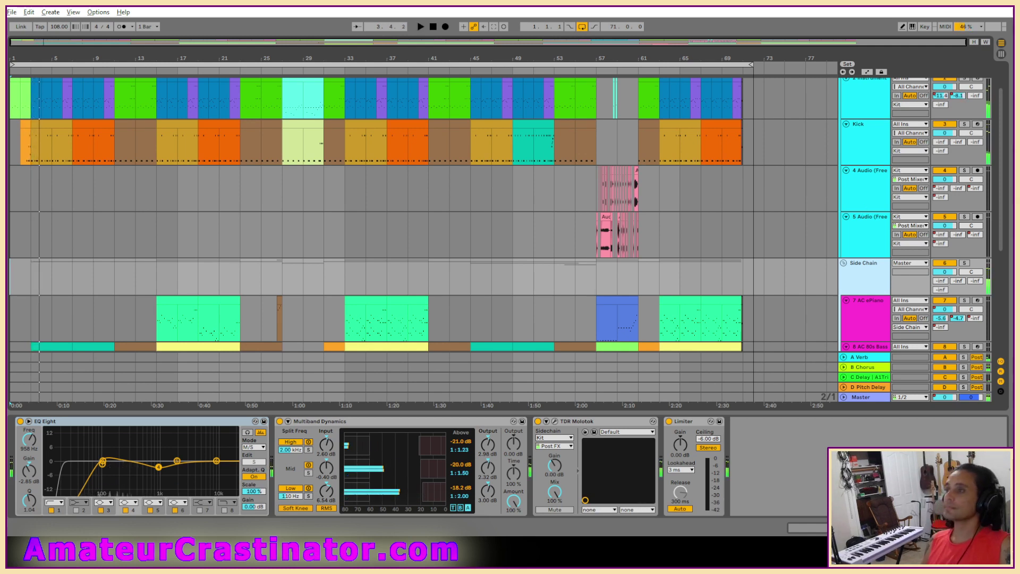
Open the Live set Rise and Grind.als from the Rise and Grind Project folder in Album - Web Single(s).
click(12, 13)
click(33, 37)
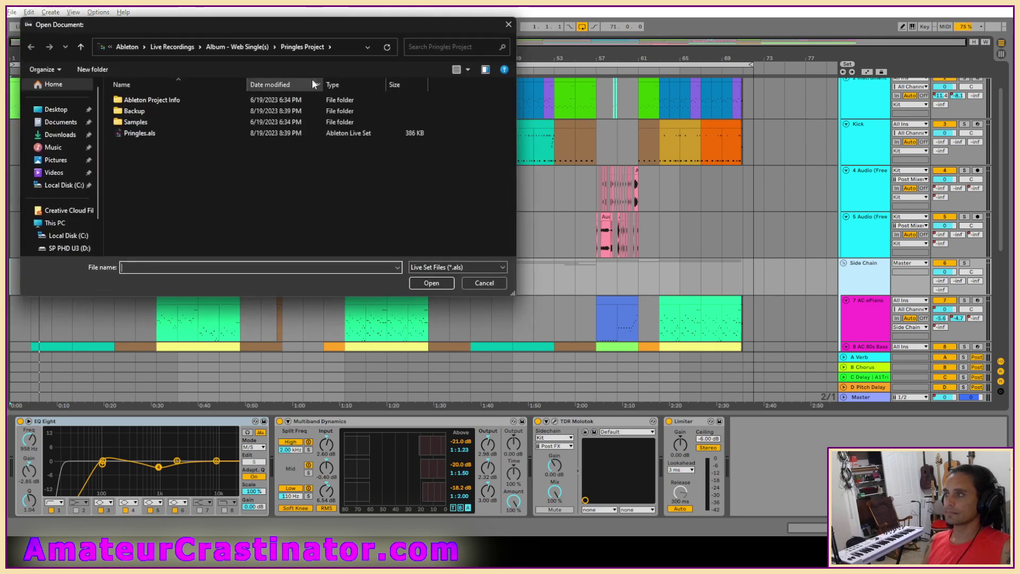
click(234, 49)
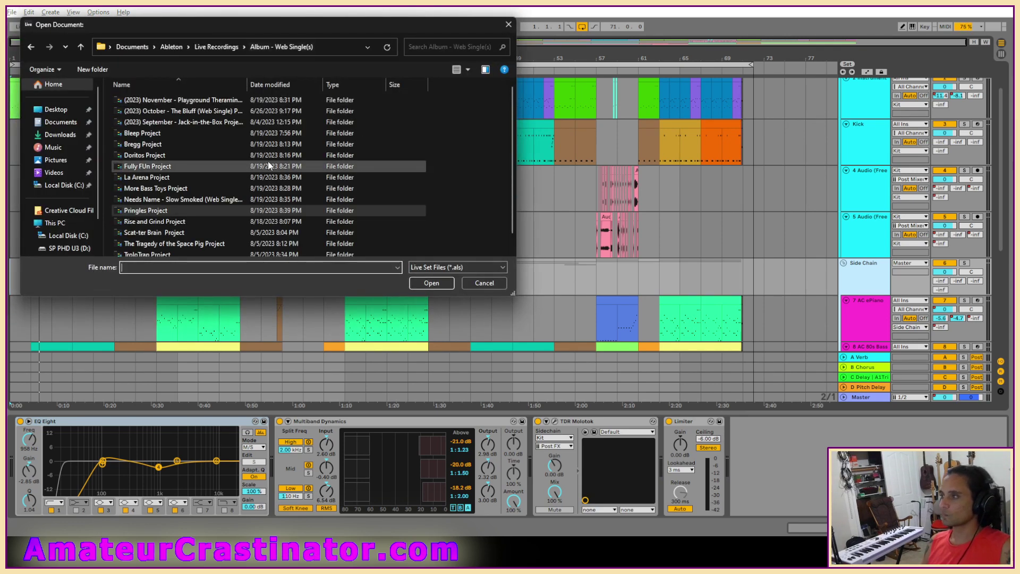
double_click(160, 223)
click(151, 133)
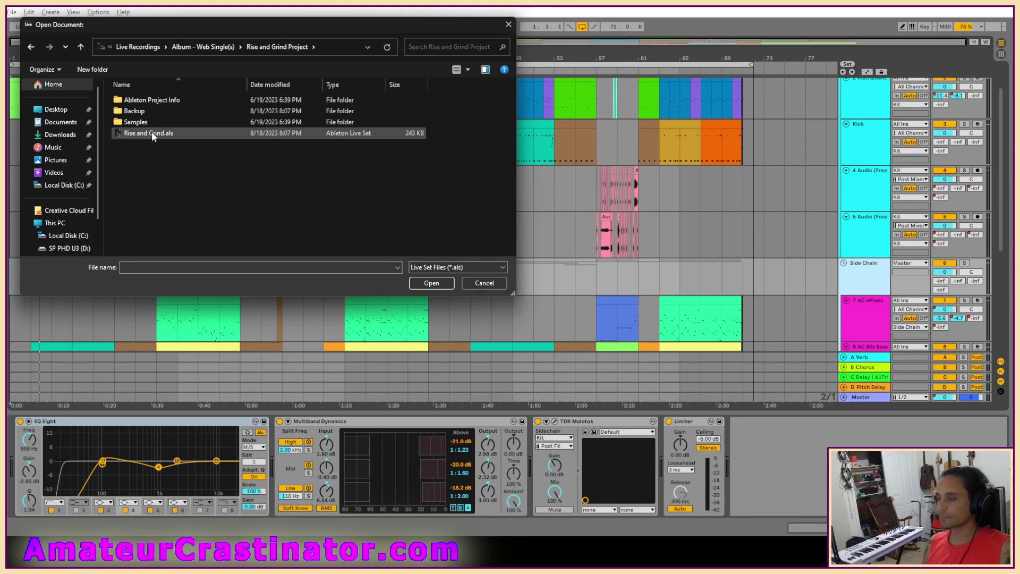
double_click(152, 132)
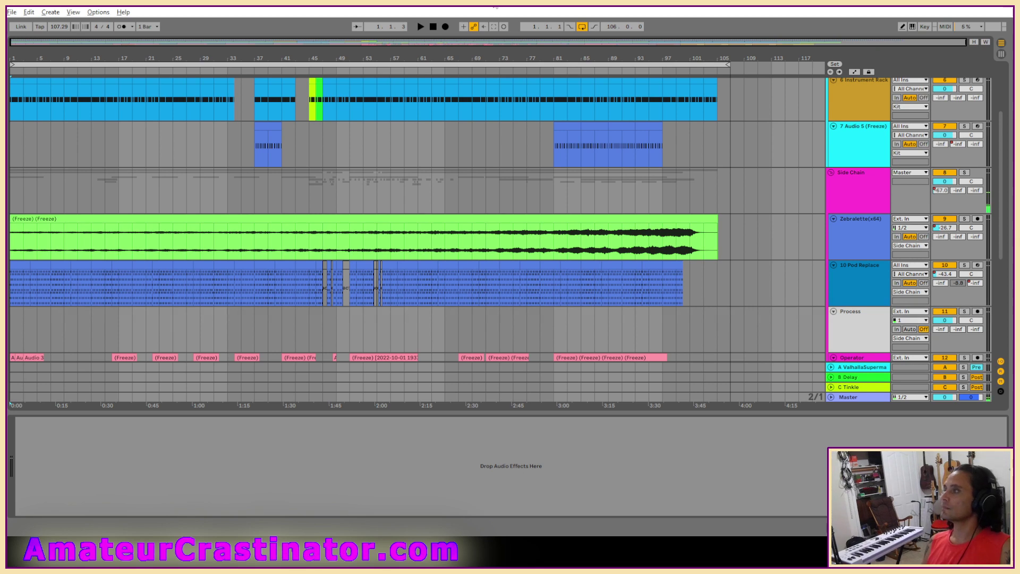
Play the opening bars of Rise and Grind while looking over its lower audio tracks, and stop playback.
click(420, 27)
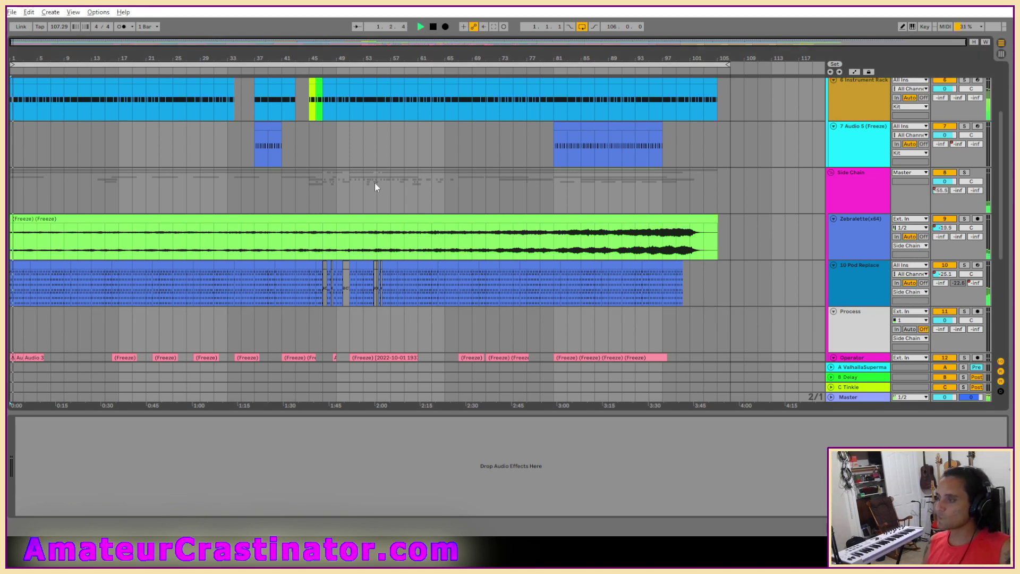
scroll(374, 183, down, 5)
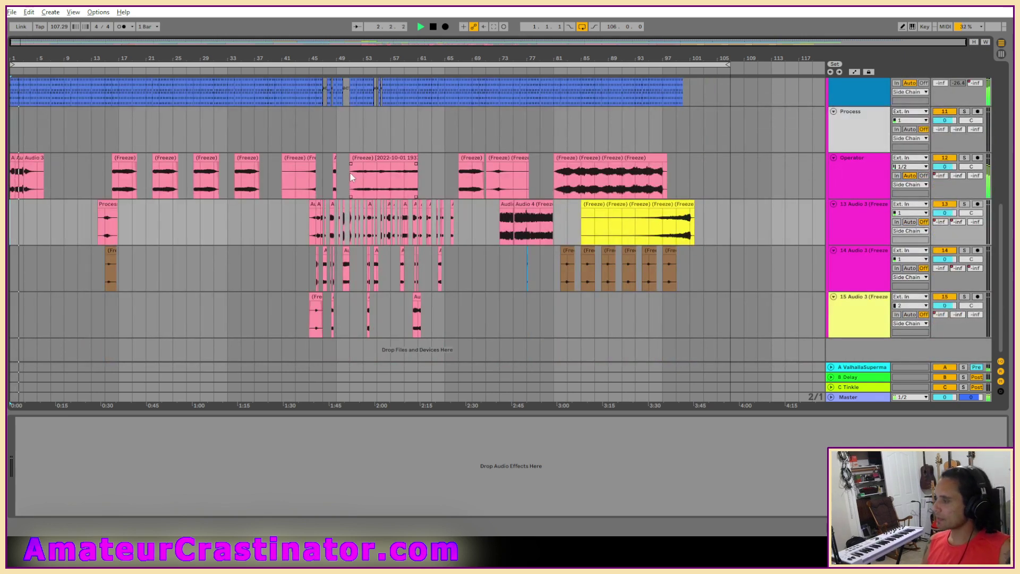
key(space)
Open the Live set Scat-ter Brain.als from the Scat-ter Brain Project folder in Album - Web Single(s).
click(11, 12)
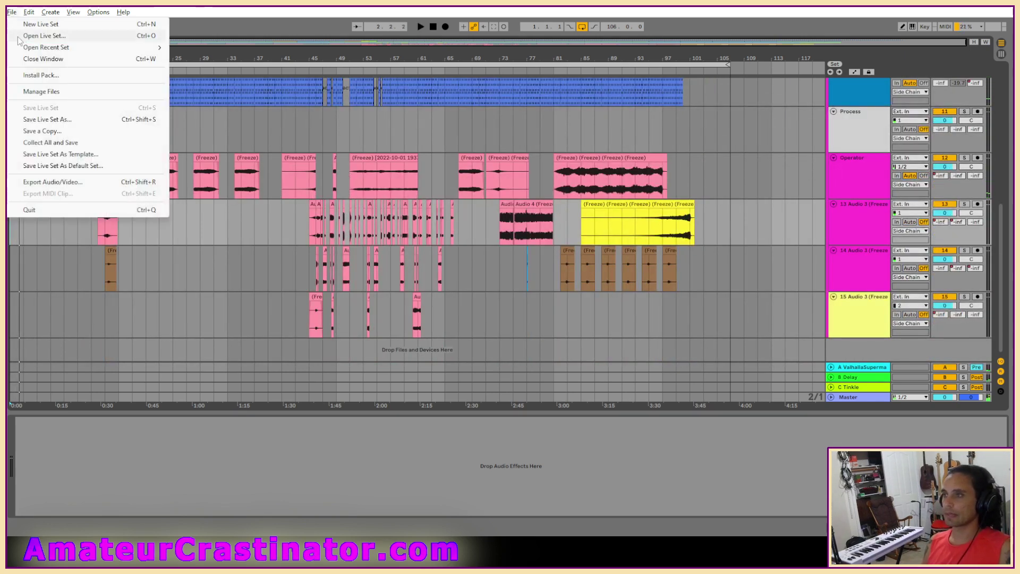
click(38, 35)
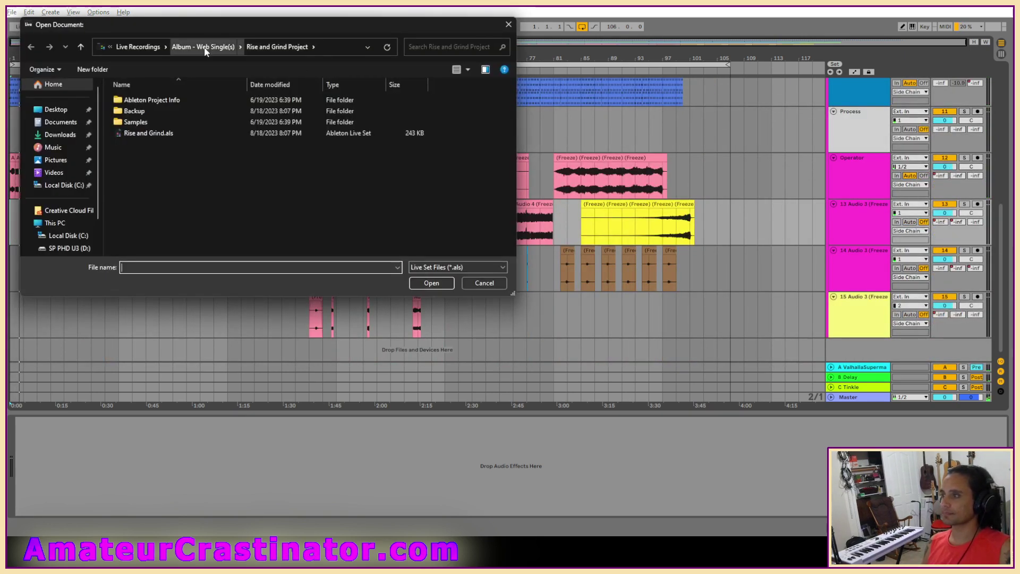
click(205, 47)
double_click(178, 229)
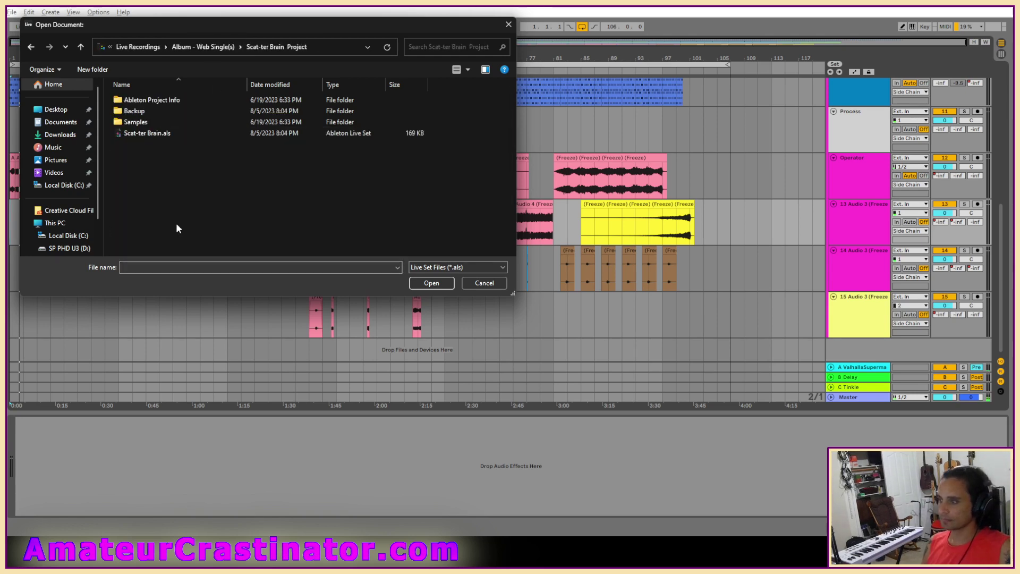
double_click(144, 133)
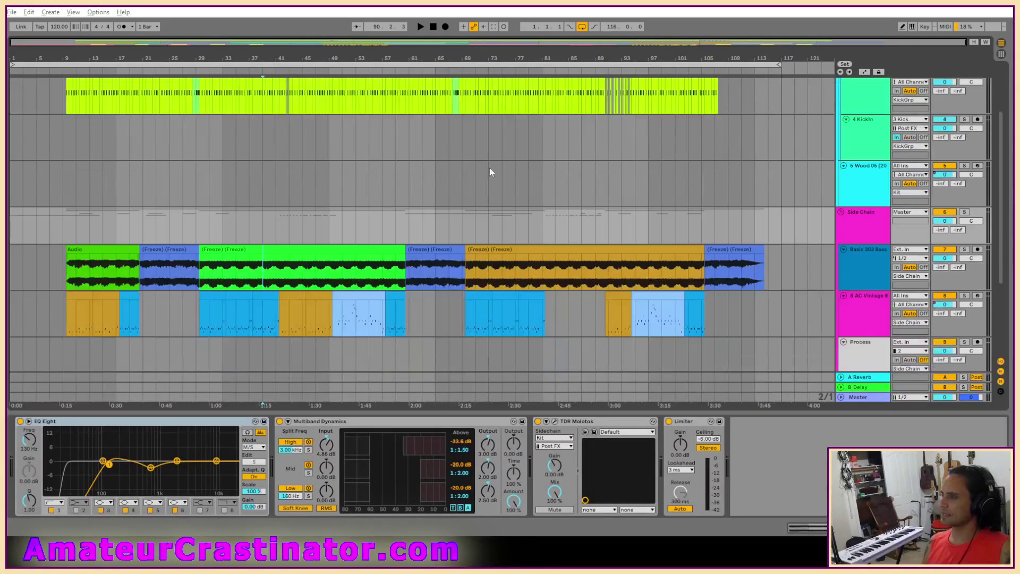
Play Scat-ter Brain from the beginning and look over its bass, synth and frozen audio tracks.
click(433, 26)
key(space)
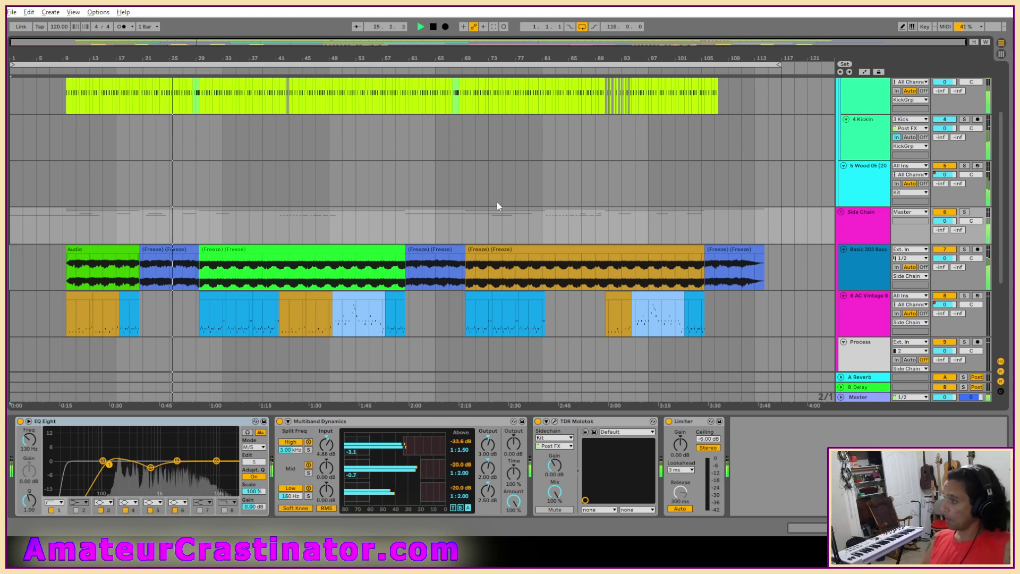
scroll(442, 249, down, 3)
scroll(444, 252, down, 3)
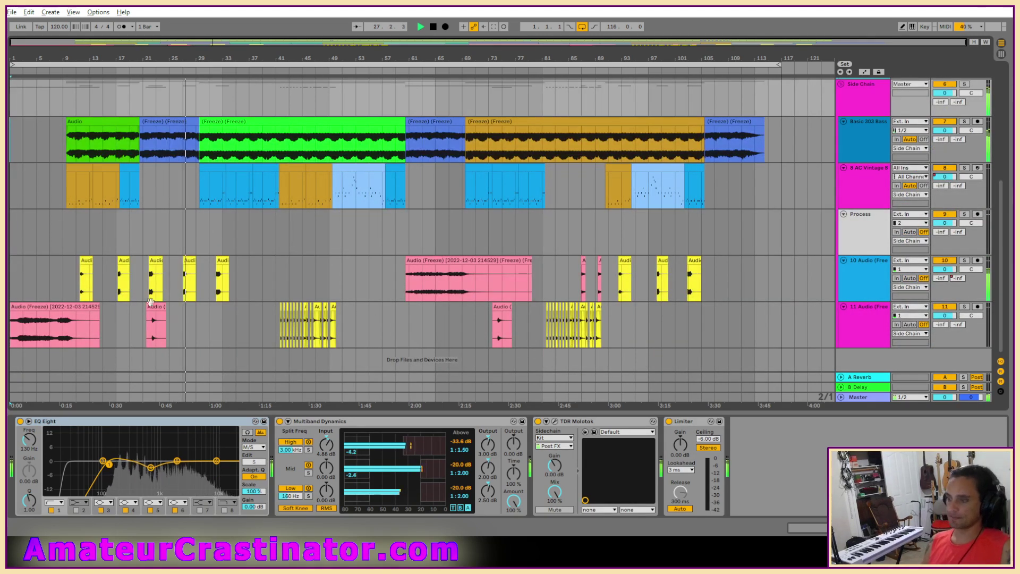
Show the automation lanes and draw a 1/64-note B-Delay send pulse at the start of the bar 27 clip on track 10 Audio.
scroll(139, 307, up, 3)
scroll(80, 292, left, 1)
scroll(82, 295, left, 1)
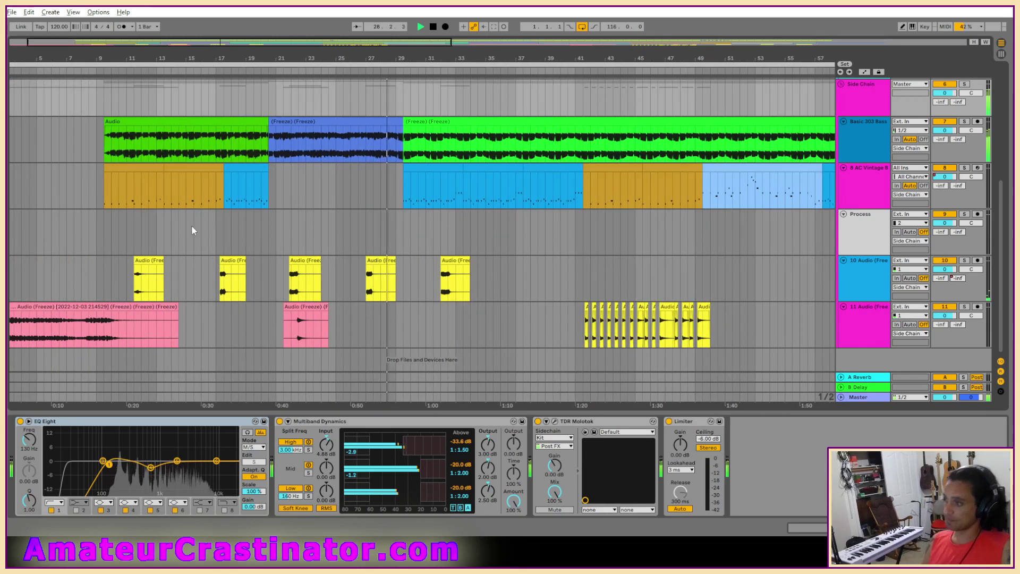
scroll(210, 238, up, 3)
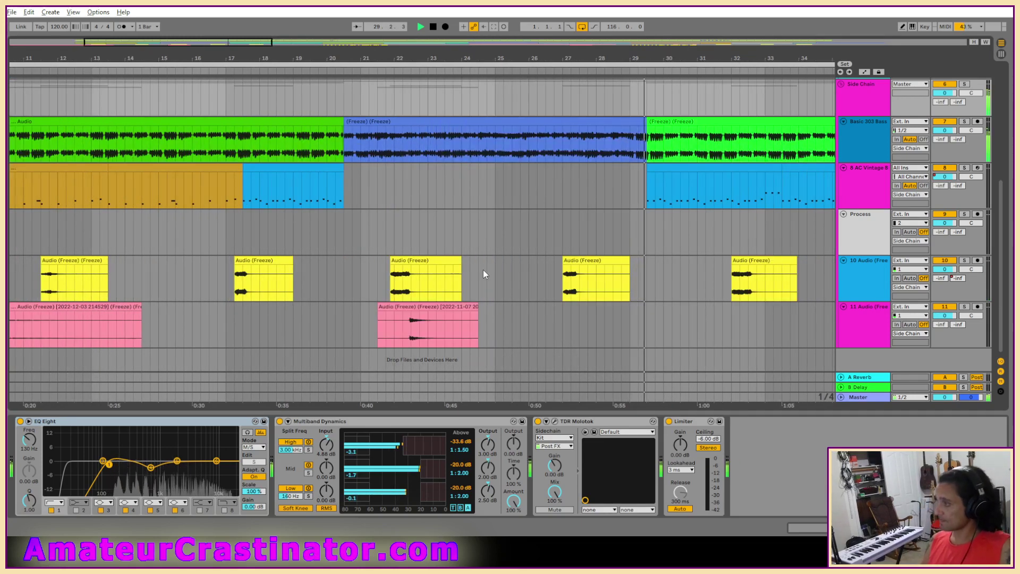
key(a)
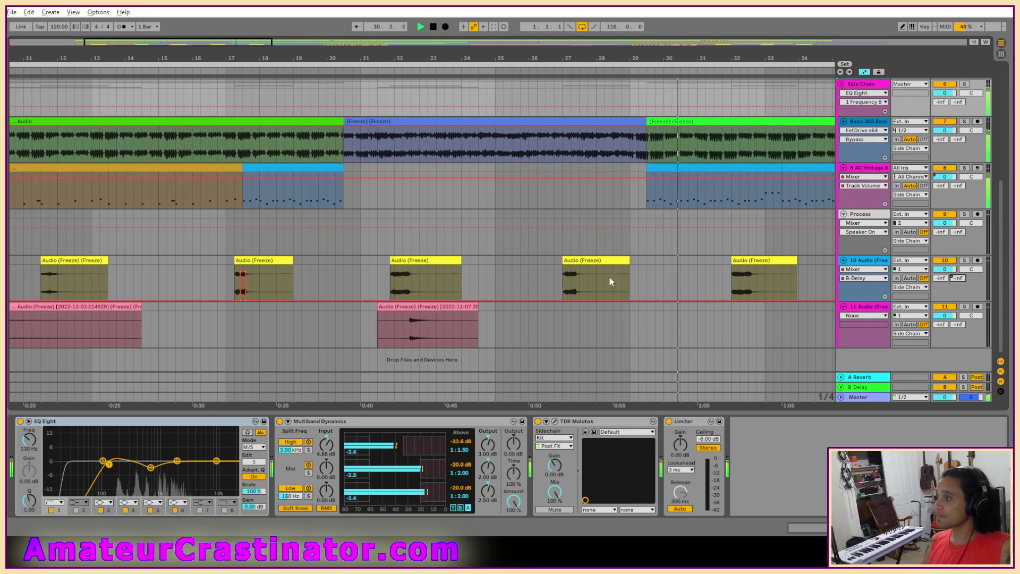
scroll(529, 281, up, 6)
scroll(702, 283, right, 4)
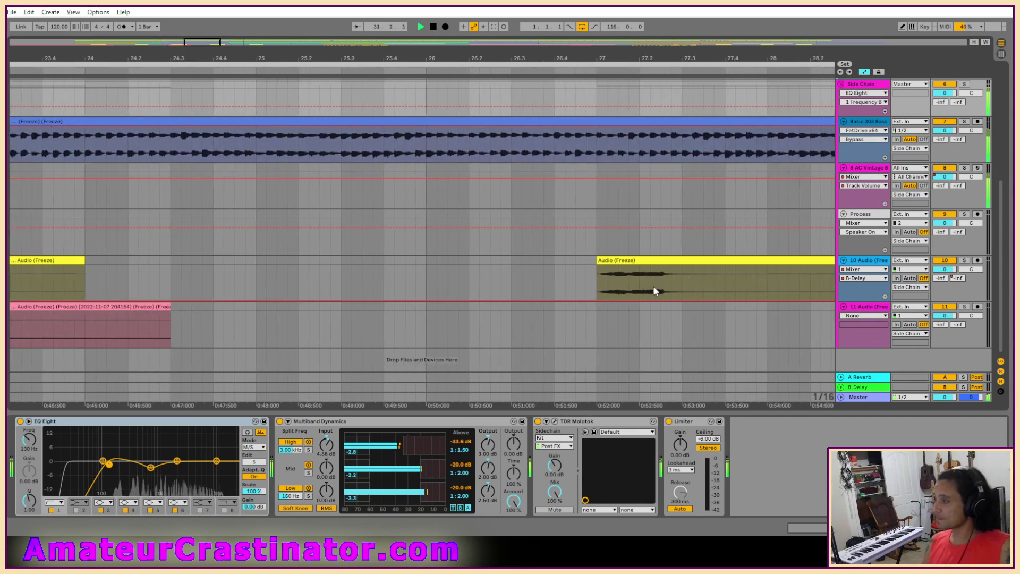
scroll(468, 291, up, 4)
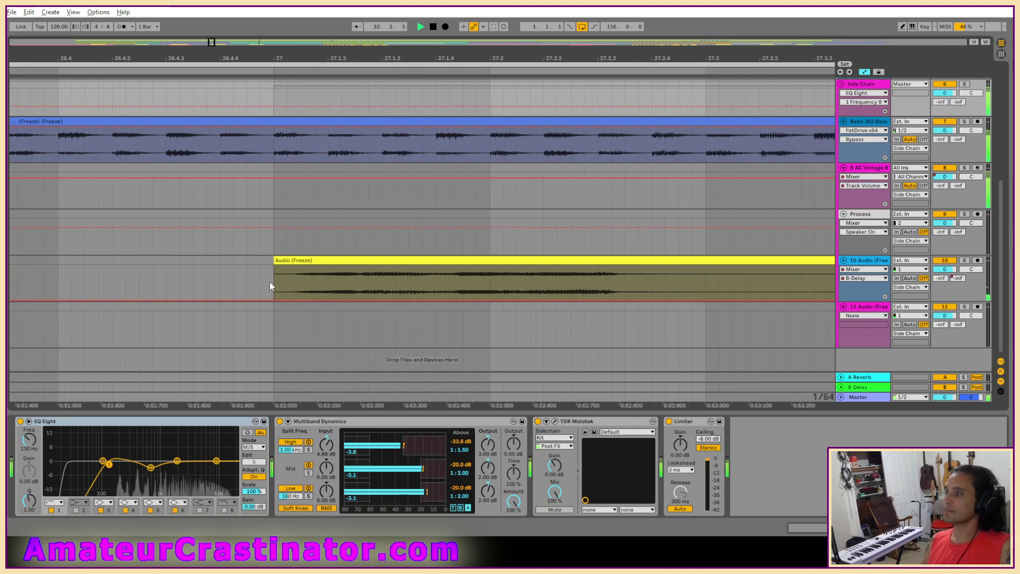
drag(272, 287, 287, 296)
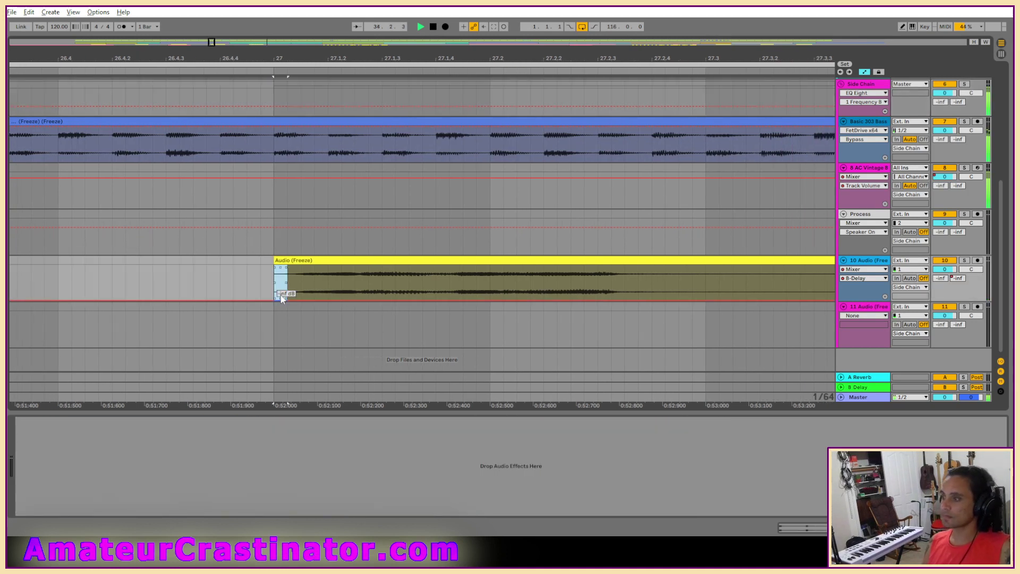
click(301, 285)
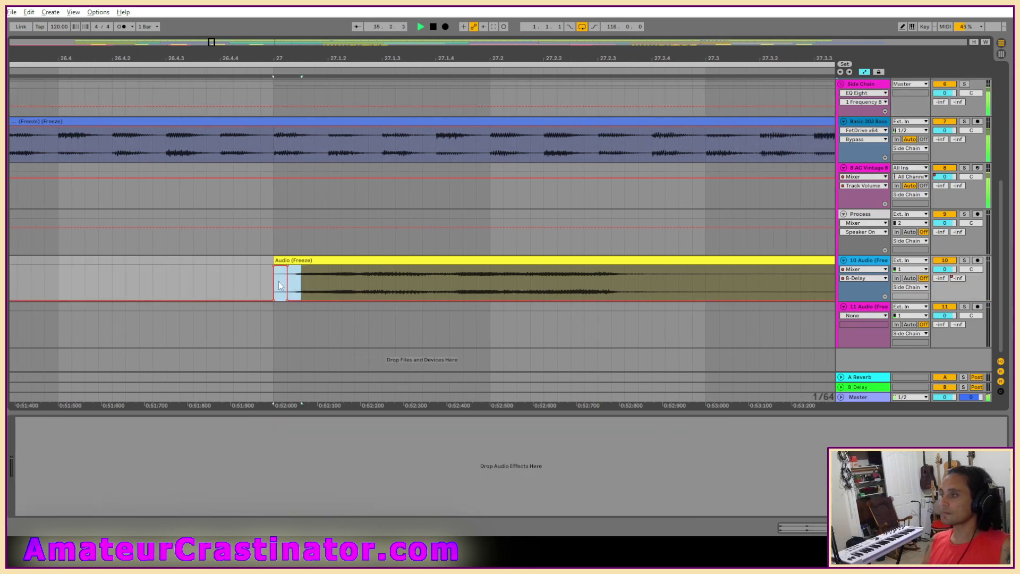
Duplicate the B-Delay send pulse repeatedly across the audible part of the bar 27 clip, up to about 27.2.3.
key(ctrl+d)
key(ctrl+d)
key(ctrl+d)
key(ctrl+d)
key(ctrl+d)
key(ctrl+d)
key(ctrl+d)
key(ctrl+d)
key(ctrl+d)
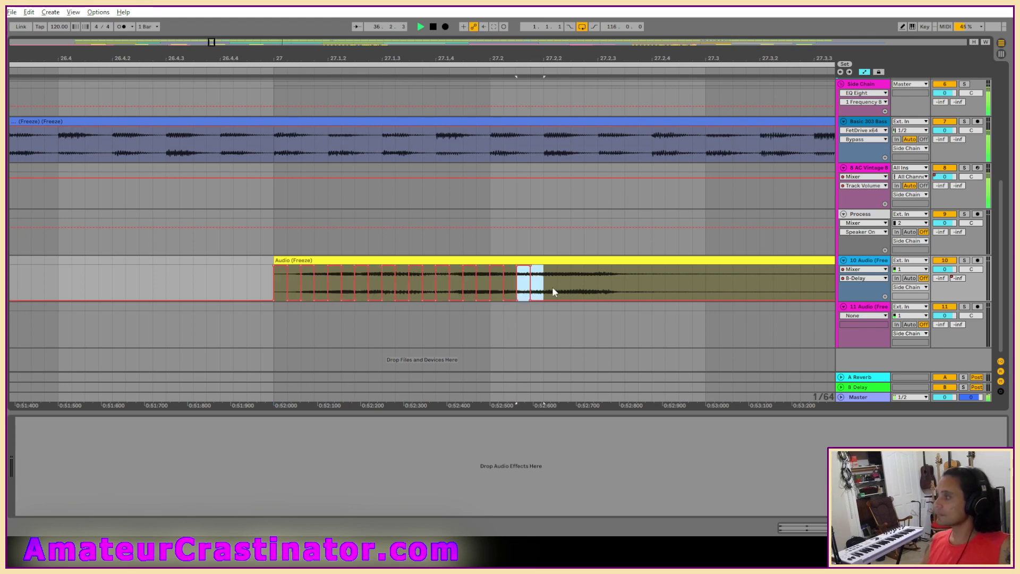
key(ctrl+d)
key(ctrl+d)
key(ctrl+d)
scroll(563, 279, down, 6)
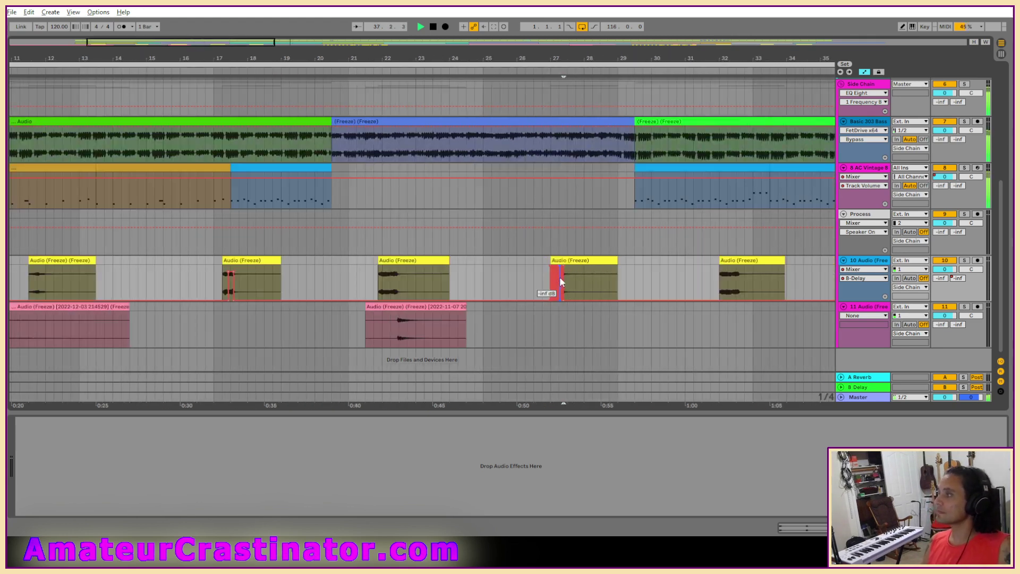
Play the passage from 26.3 several times to hear the pulsed delay send on the bar 27 clip.
click(534, 292)
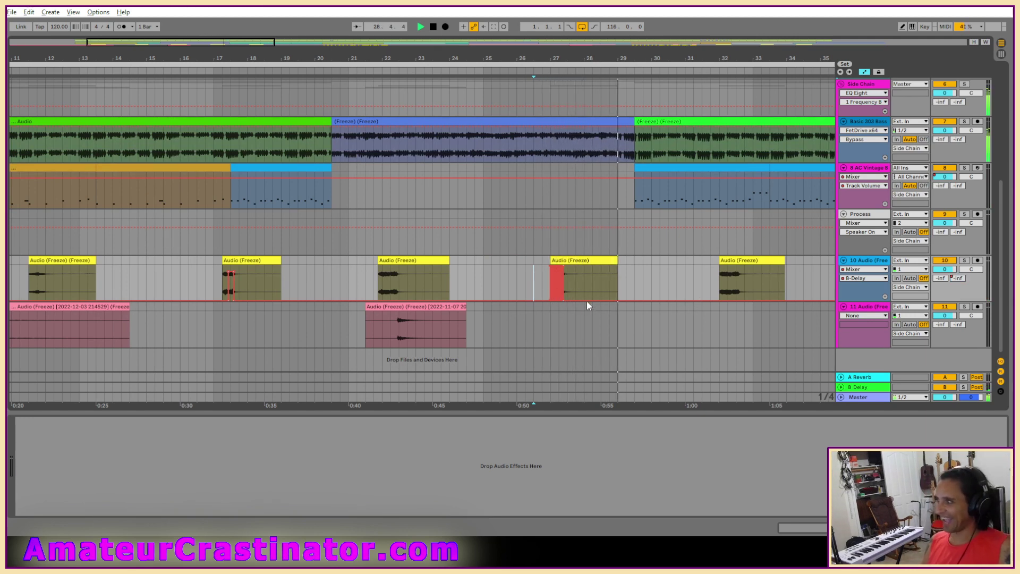
scroll(557, 266, up, 6)
key(space)
key(space)
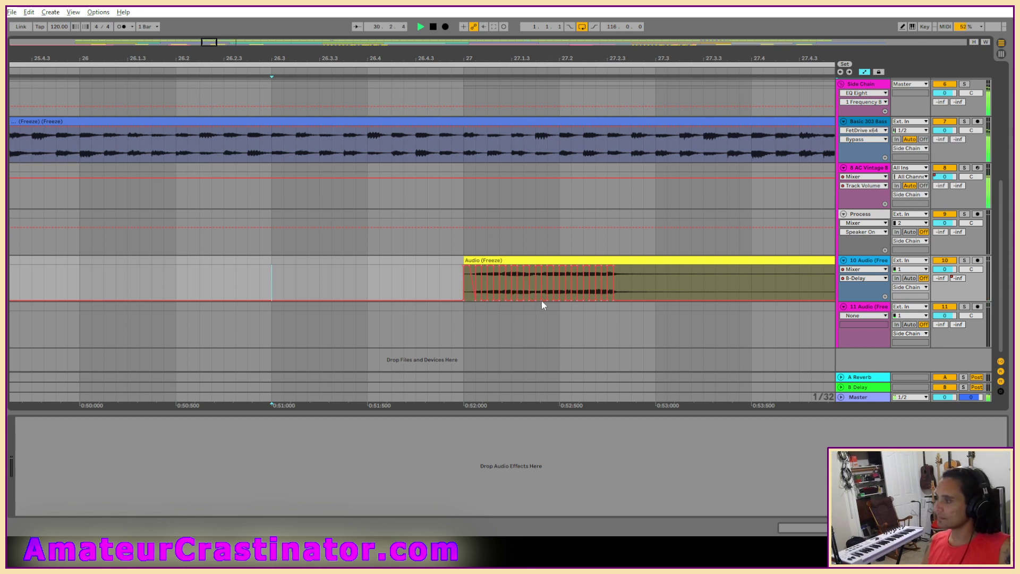
key(space)
key(space)
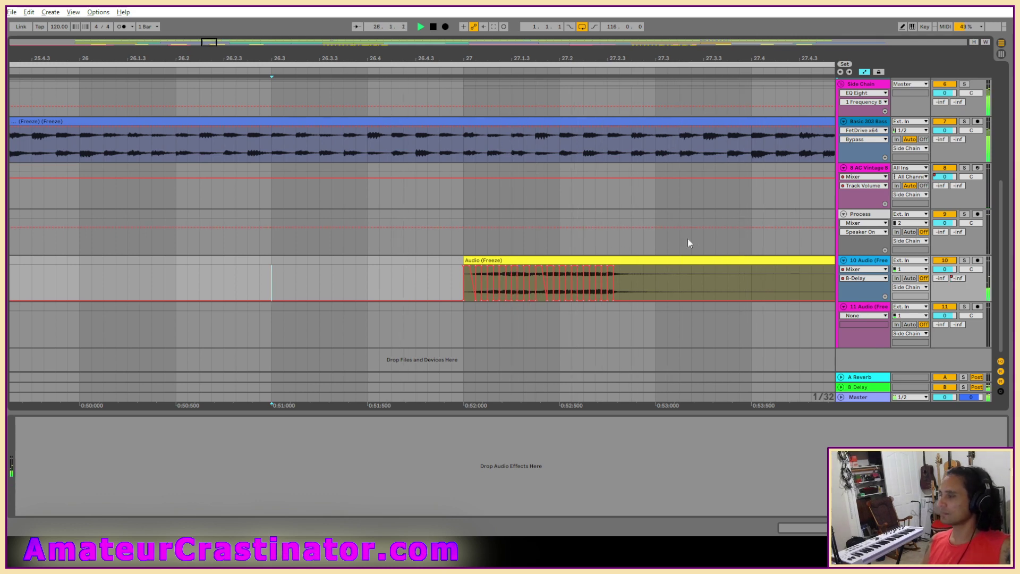
Hide the automation, show the whole arrangement, listen through Scat-ter Brain to about bar 101, and stop playback.
key(w)
key(a)
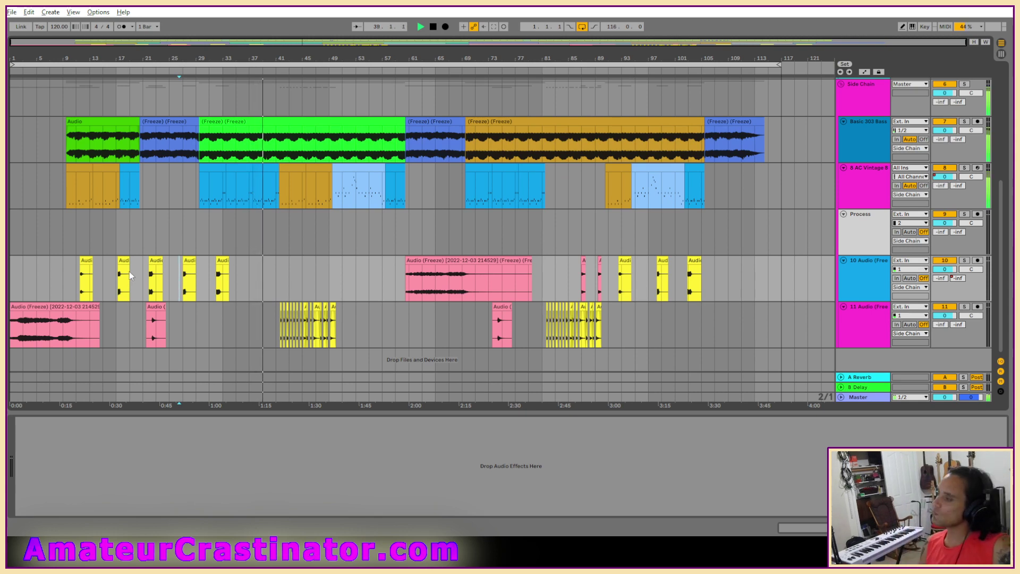
scroll(621, 247, up, 6)
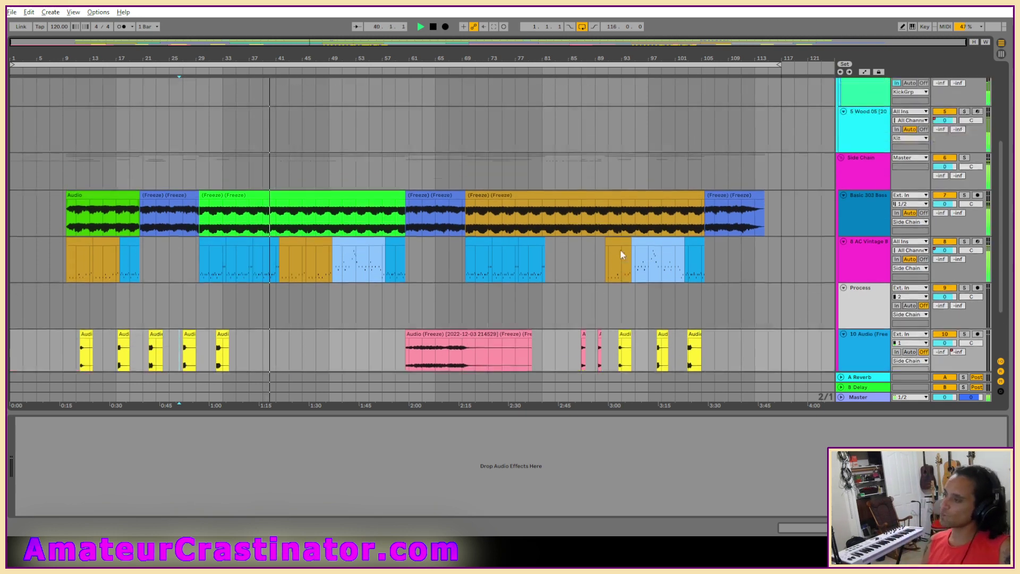
scroll(621, 240, down, 5)
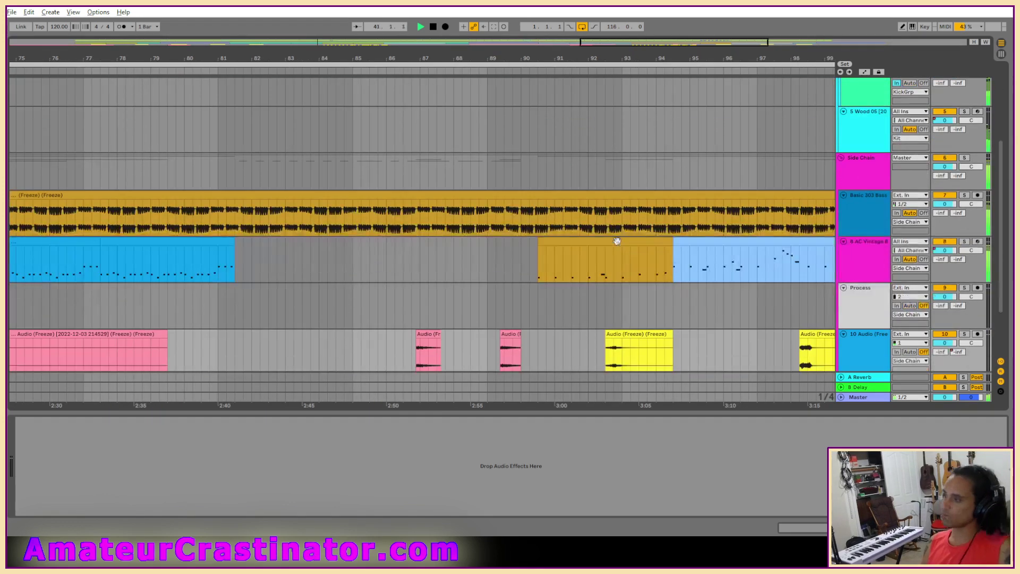
scroll(606, 240, down, 2)
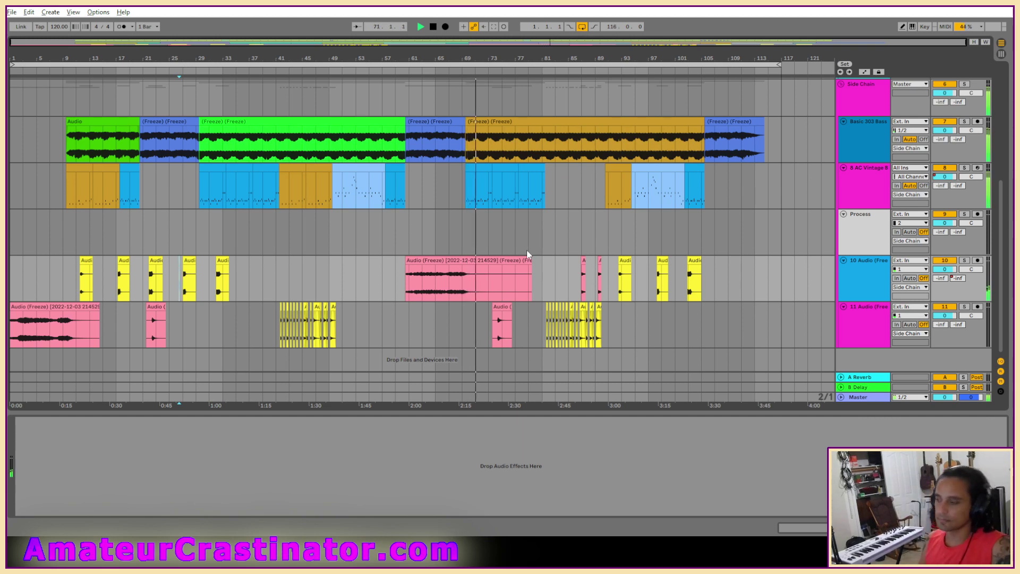
scroll(525, 319, up, 2)
scroll(524, 311, down, 2)
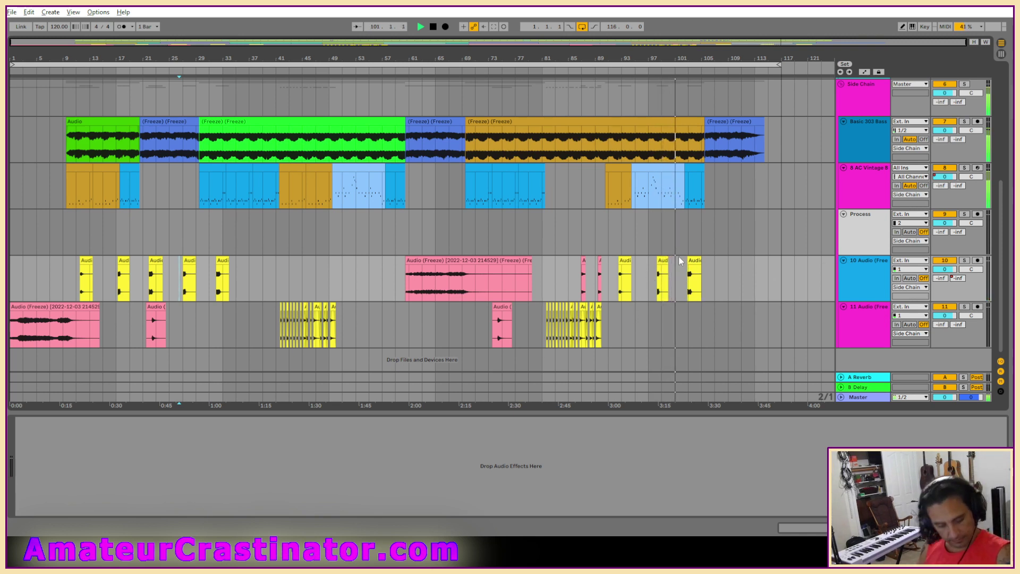
key(space)
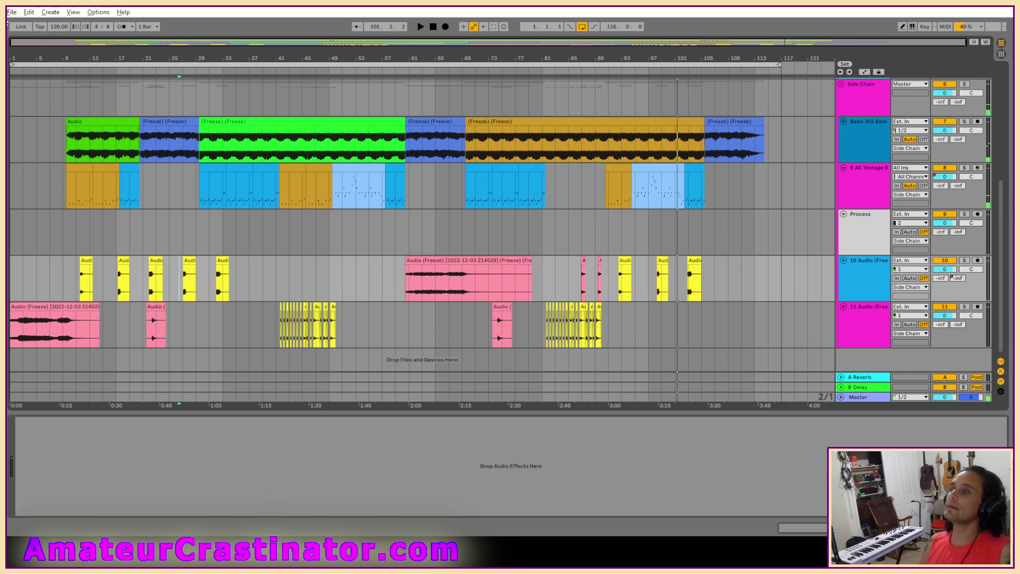
click(11, 12)
click(38, 37)
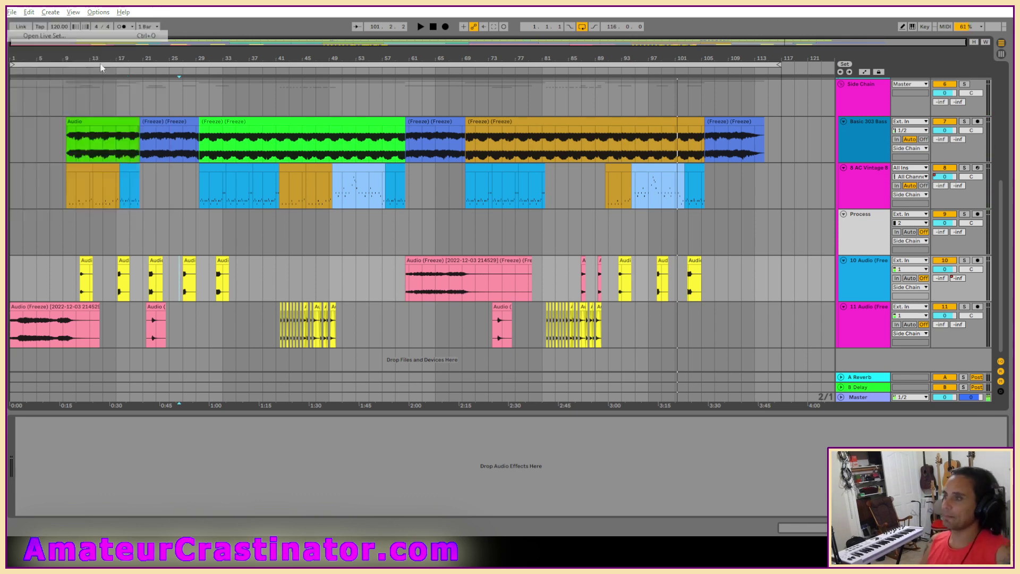
click(223, 48)
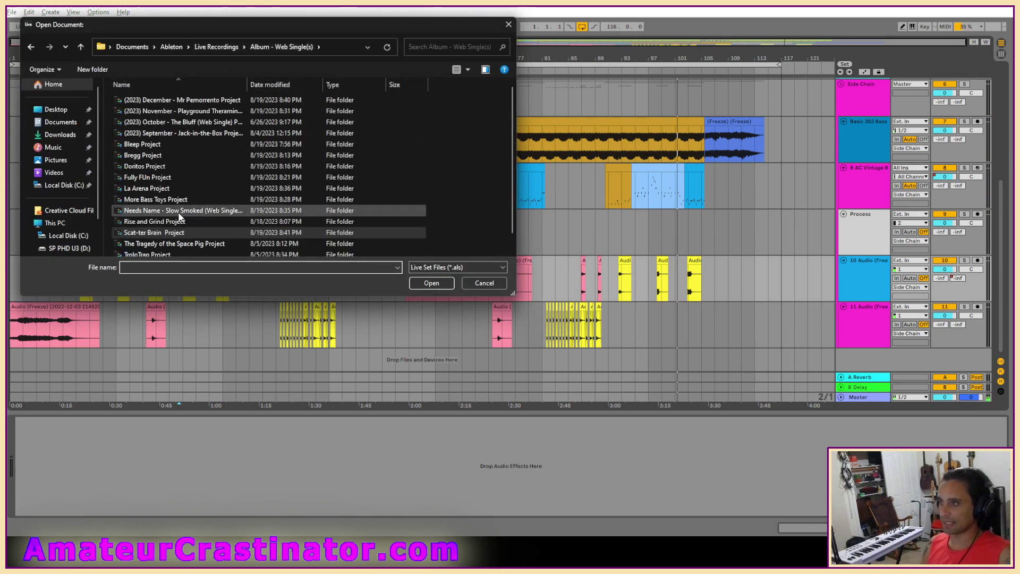
click(487, 285)
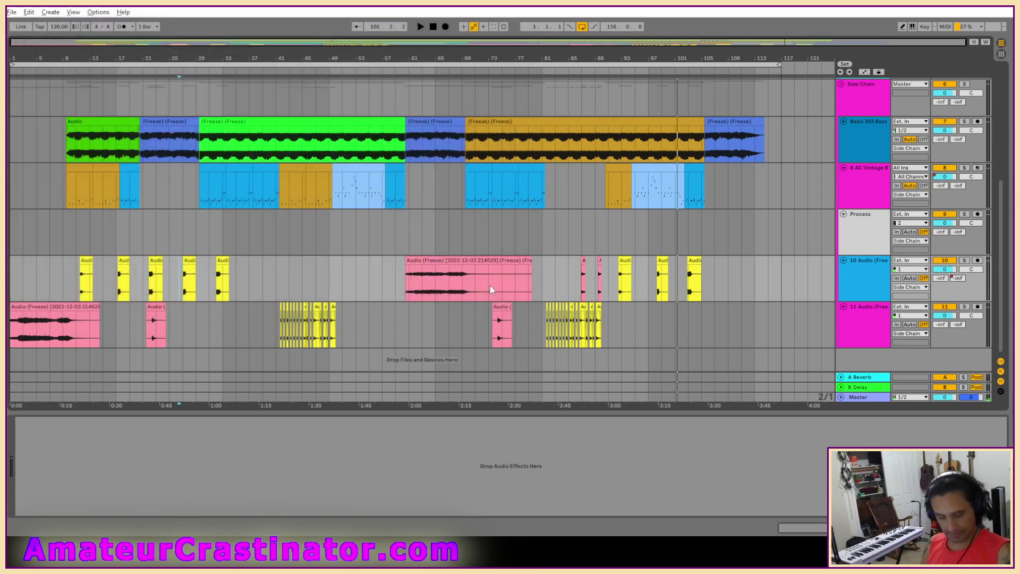
Run Collect All and Save on the Scat-ter Brain Live set and accept the collection options.
click(11, 12)
mouse_move(28, 12)
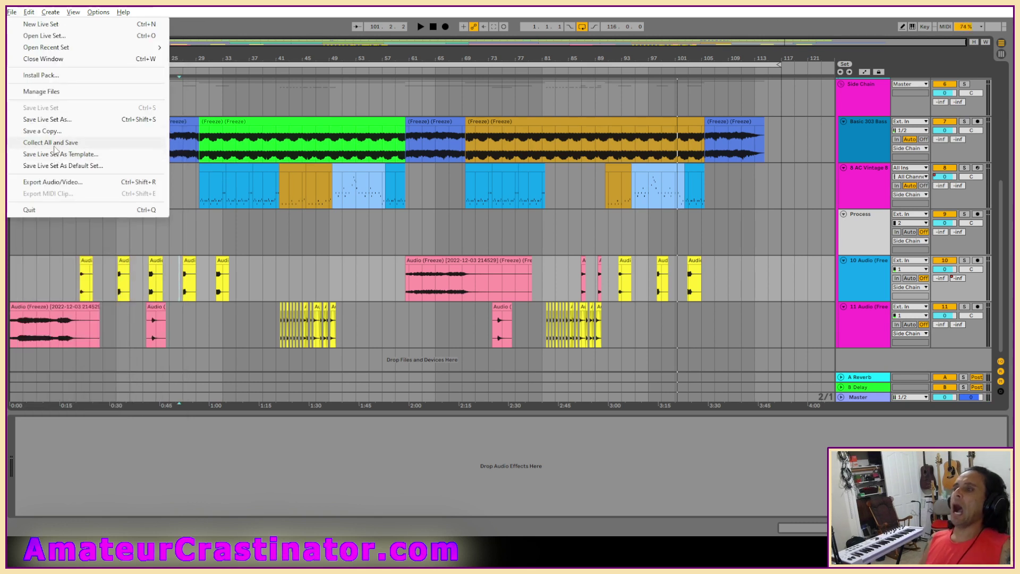
click(54, 154)
click(483, 334)
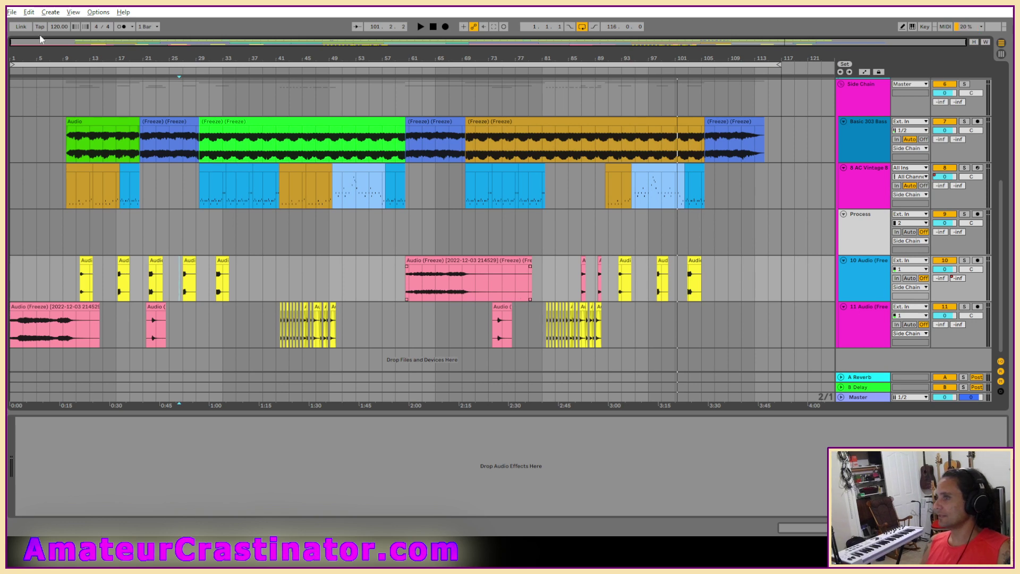
Open the Live set The Tragedy of the Space Pig.als from its project folder in Album - Web Single(s).
click(12, 12)
click(53, 36)
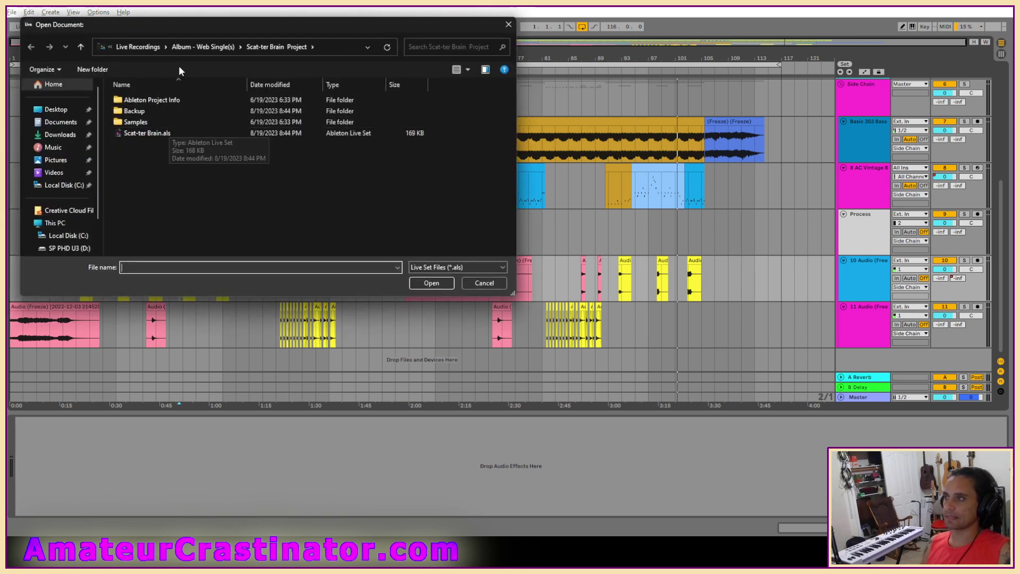
click(215, 49)
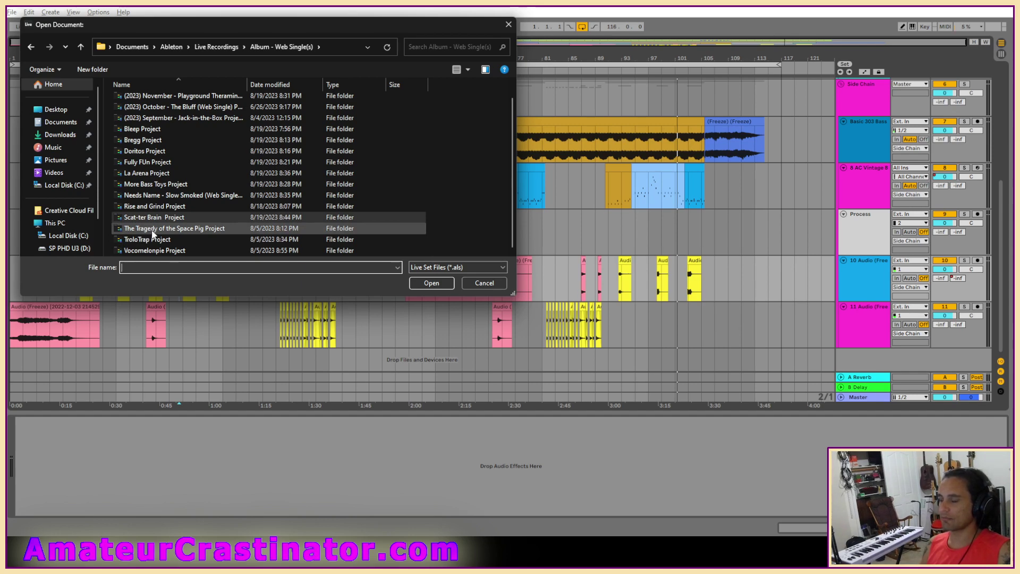
double_click(152, 230)
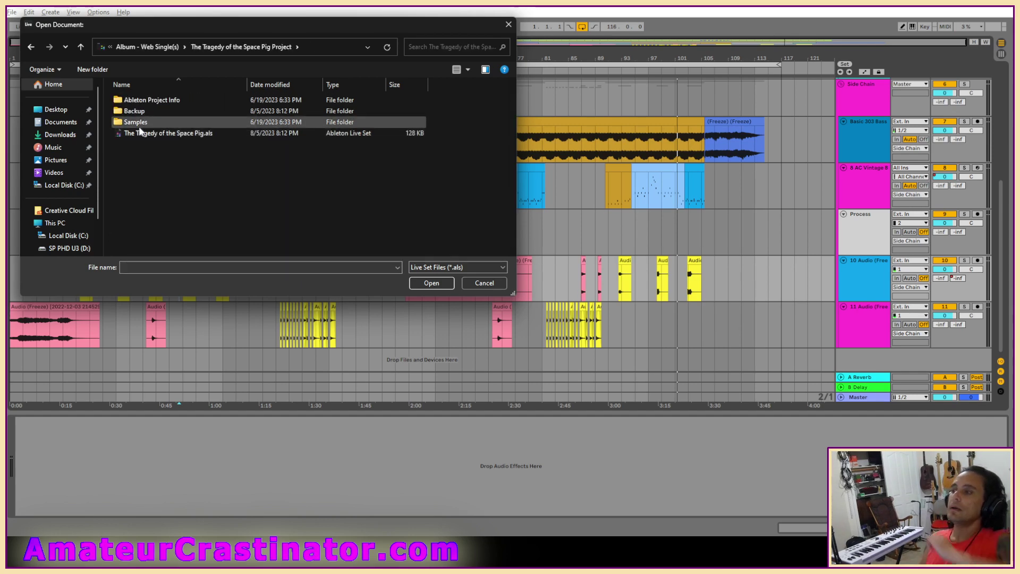
double_click(140, 134)
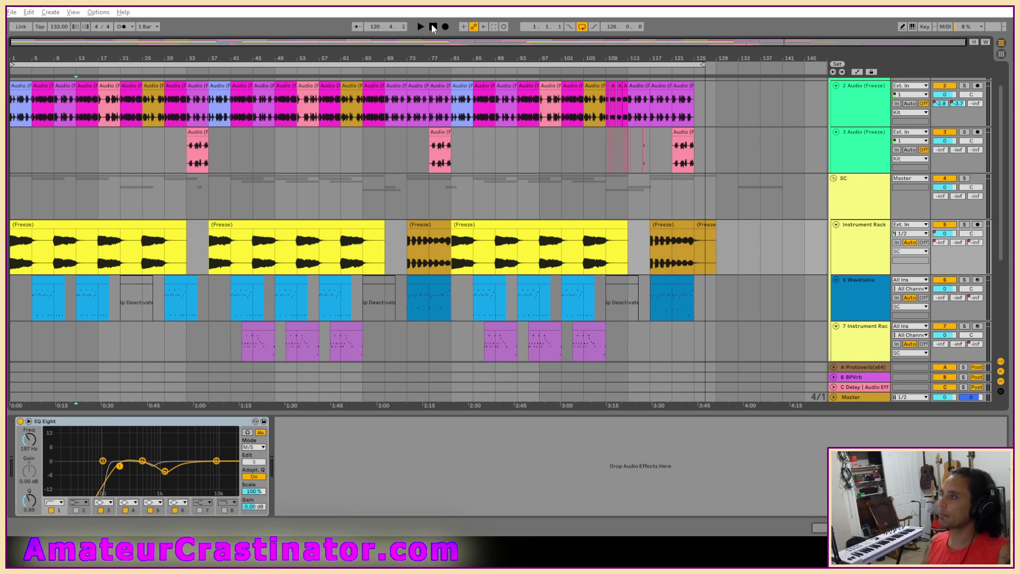
Play The Tragedy of the Space Pig from the beginning and look over its tracks from the Kit group down to 10 Audio.
click(420, 25)
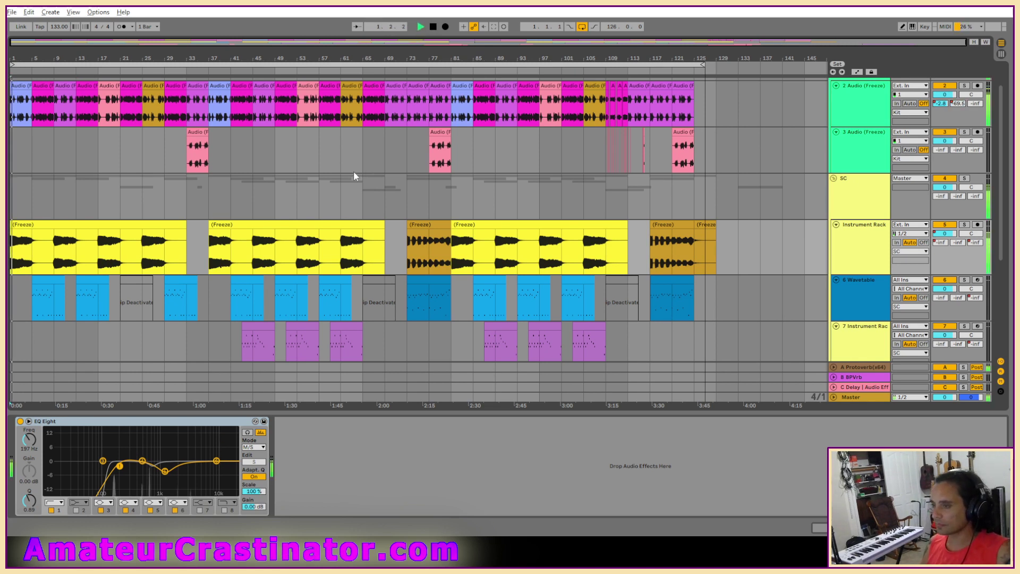
scroll(329, 213, up, 2)
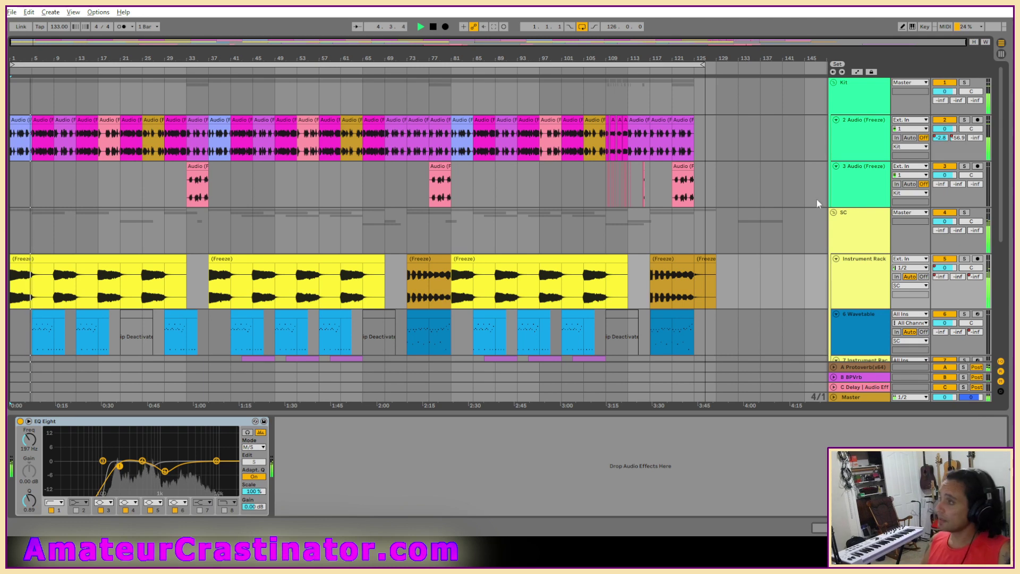
scroll(671, 223, down, 1)
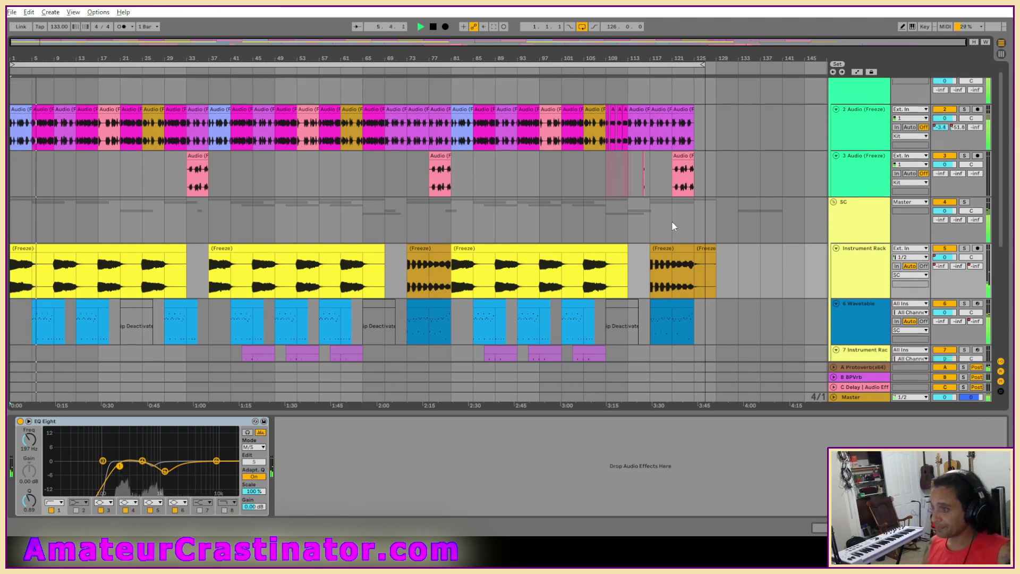
scroll(672, 223, down, 3)
scroll(667, 212, down, 3)
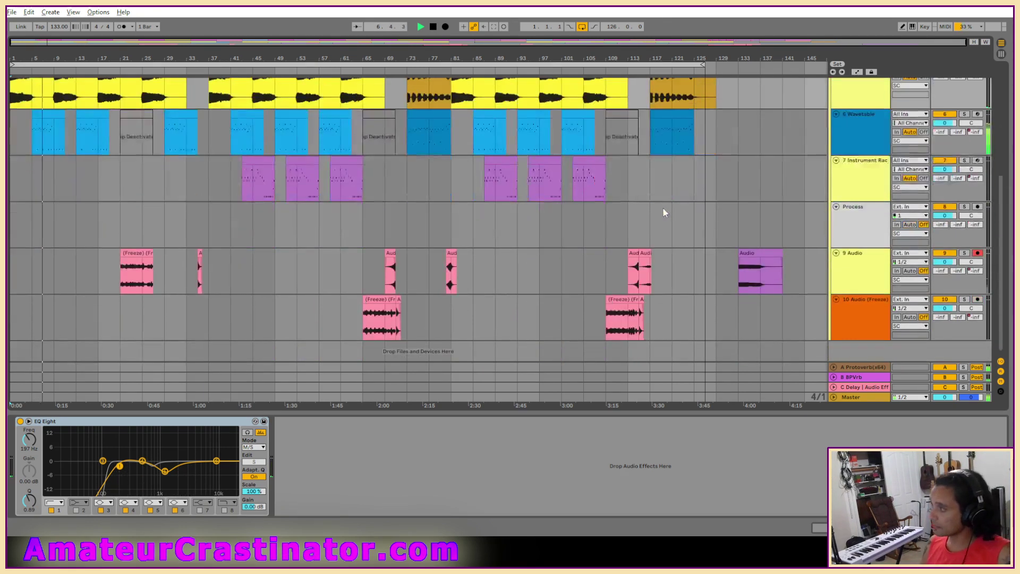
scroll(662, 213, down, 1)
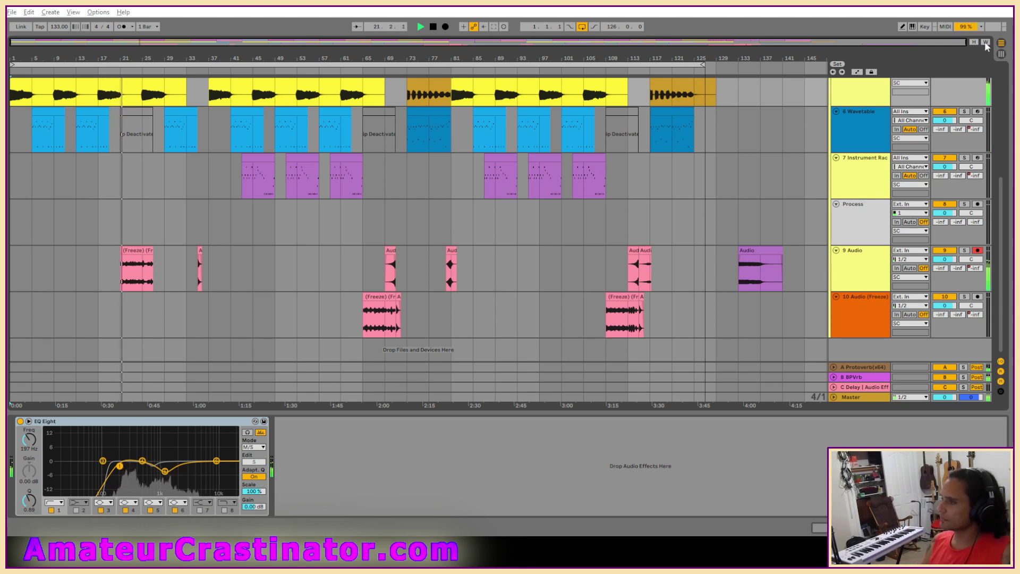
Set the playback start to bar 17 and display the effect chain of track 2 Audio (Freeze).
click(856, 206)
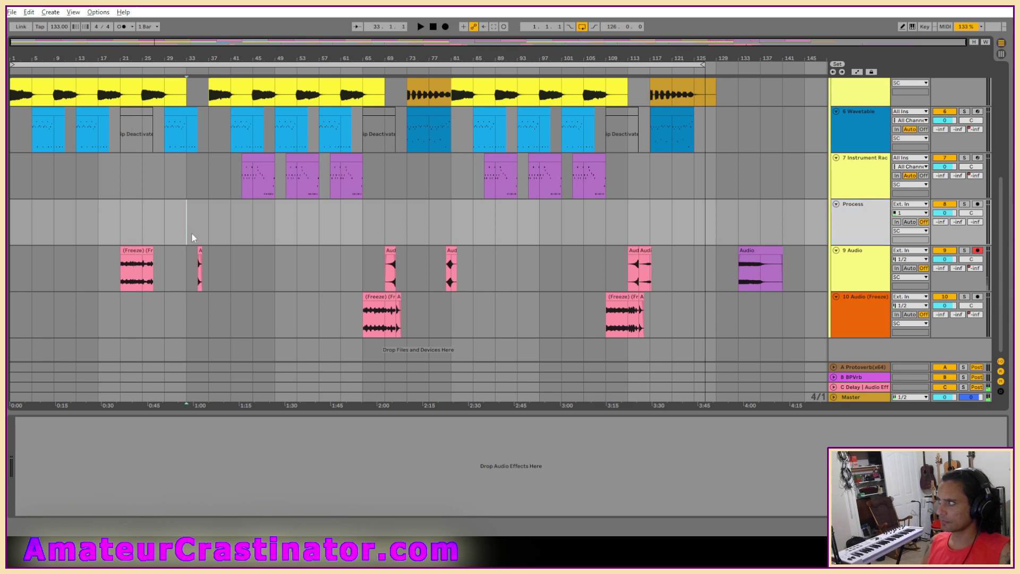
click(98, 222)
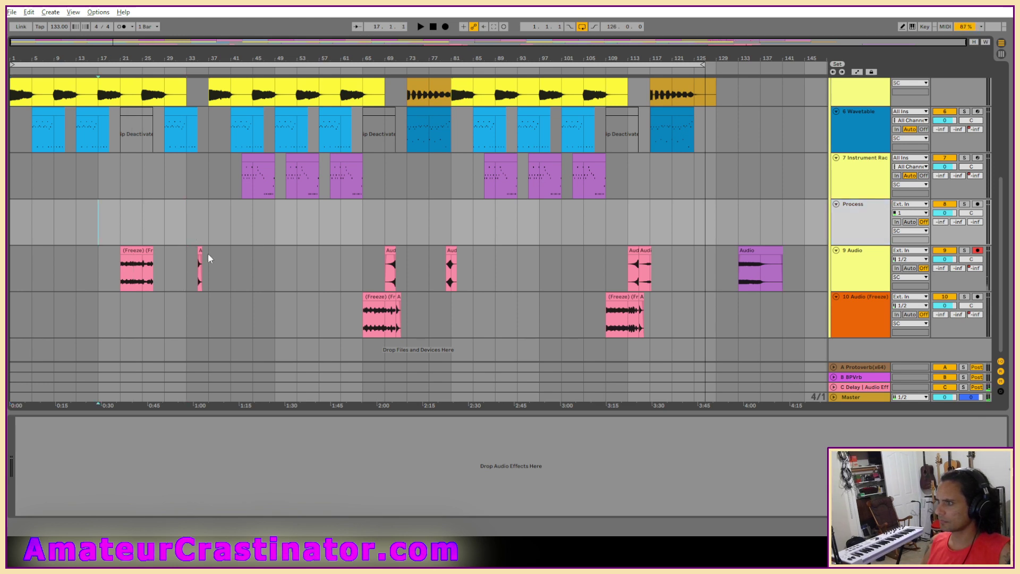
scroll(847, 166, up, 3)
scroll(847, 166, up, 3)
click(850, 133)
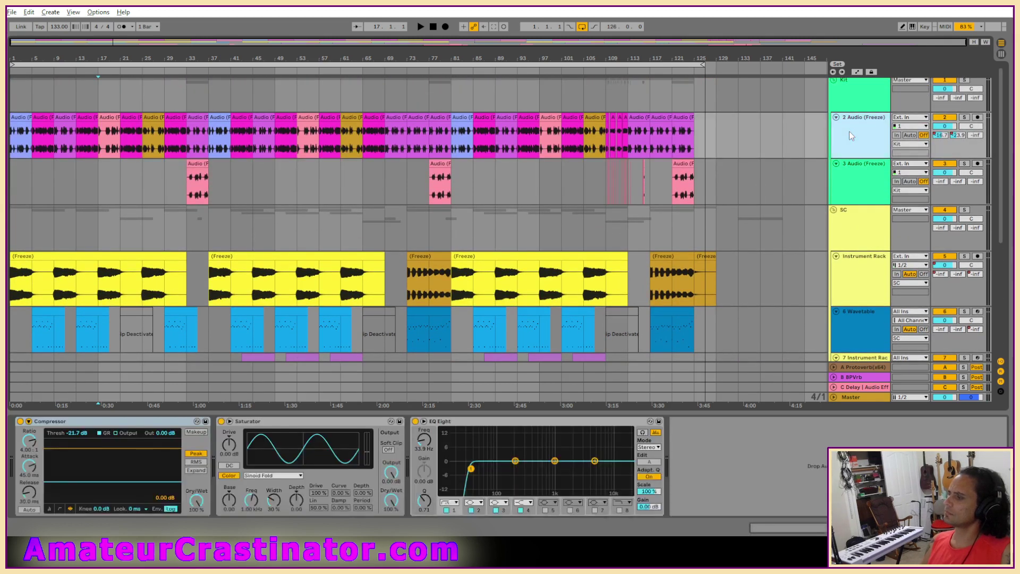
Review the device chains of the tracks from 3 Audio (Freeze) down to 10 Audio (Freeze), including the SC group.
click(859, 179)
click(857, 228)
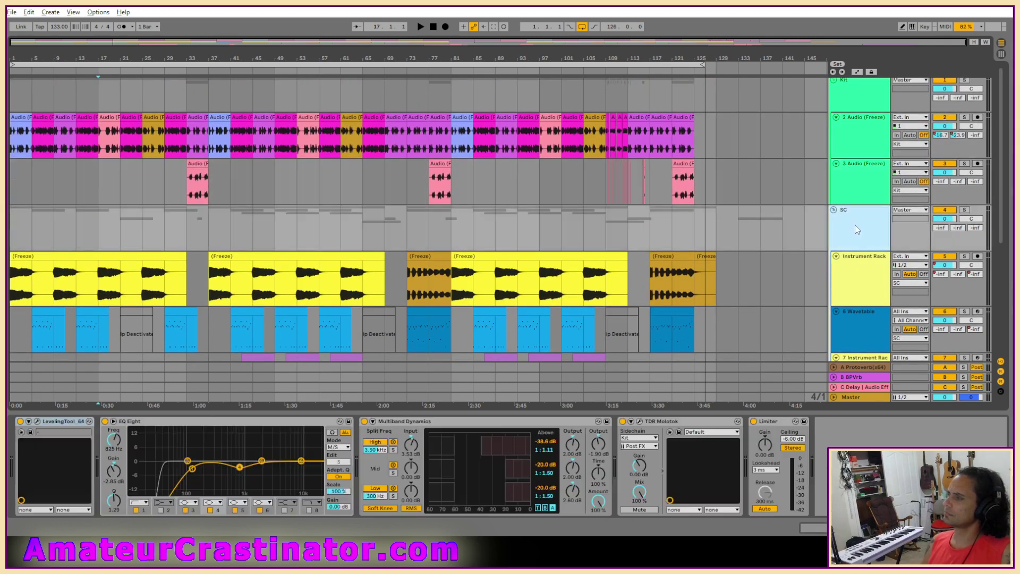
click(859, 276)
scroll(858, 269, down, 4)
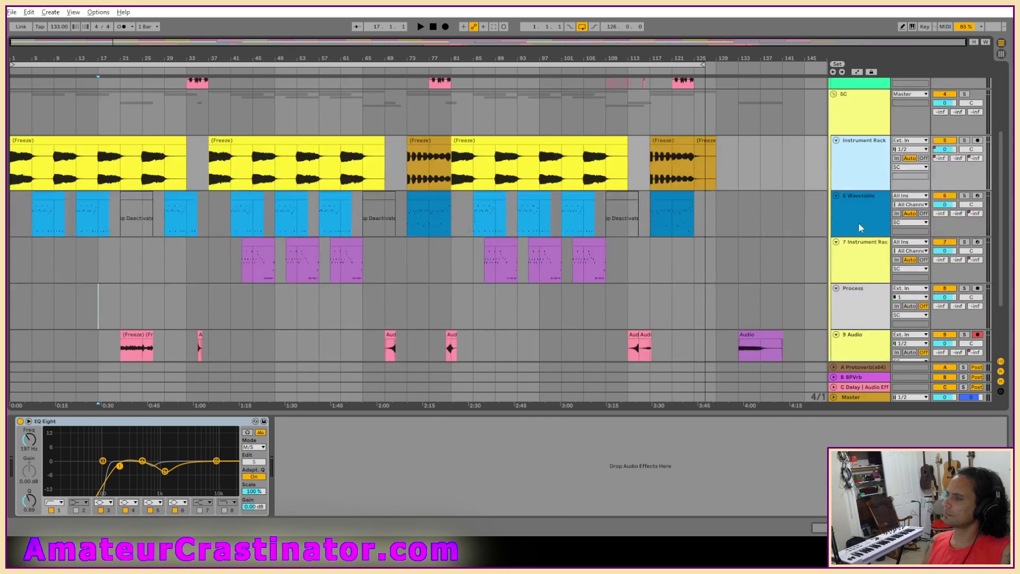
click(859, 223)
click(952, 528)
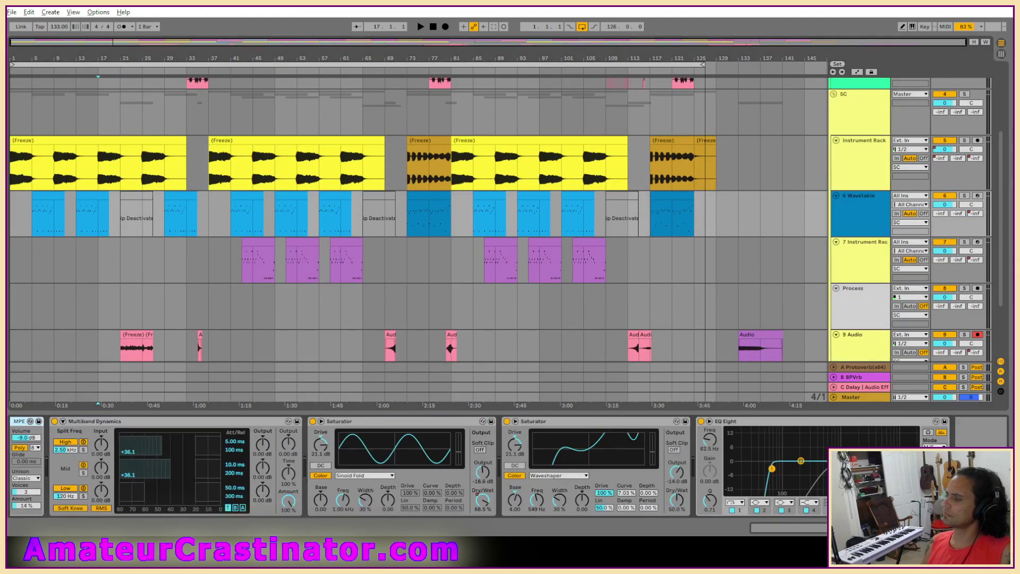
click(796, 258)
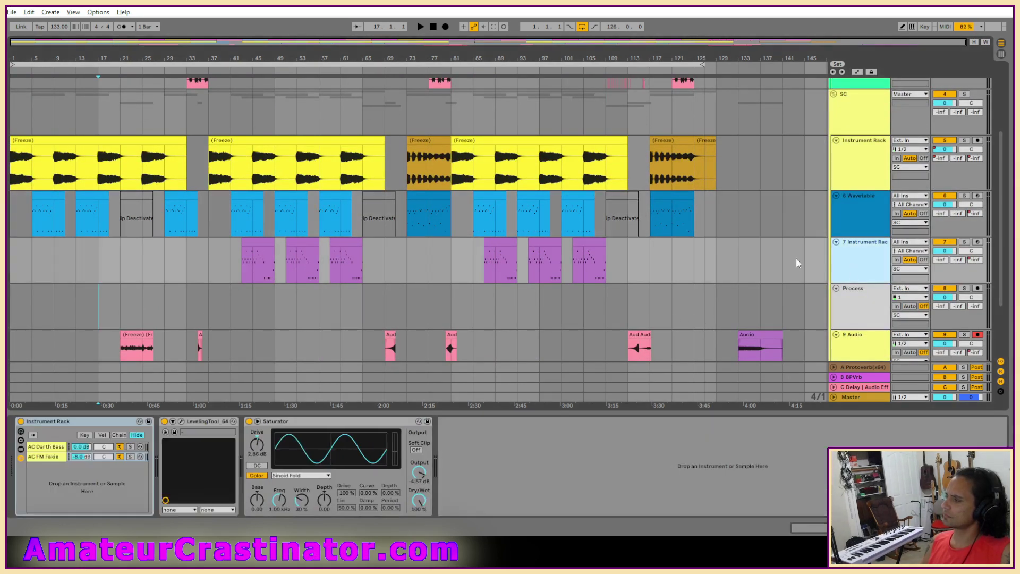
click(859, 304)
scroll(859, 306, down, 3)
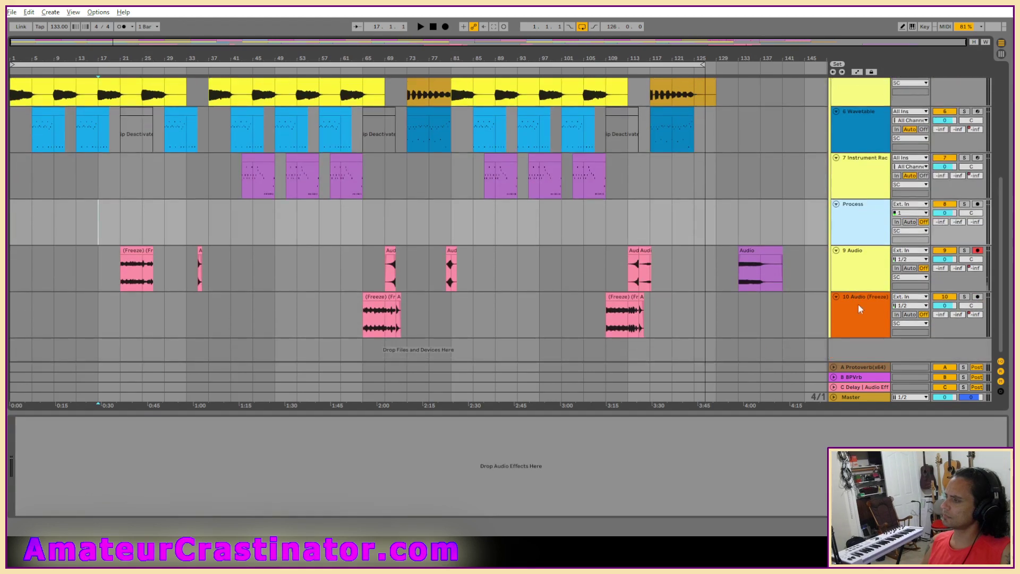
click(861, 275)
click(863, 304)
Review the effect chains of return tracks A Protoverb, B BPVrb and C Delay, and of the Master track.
click(863, 378)
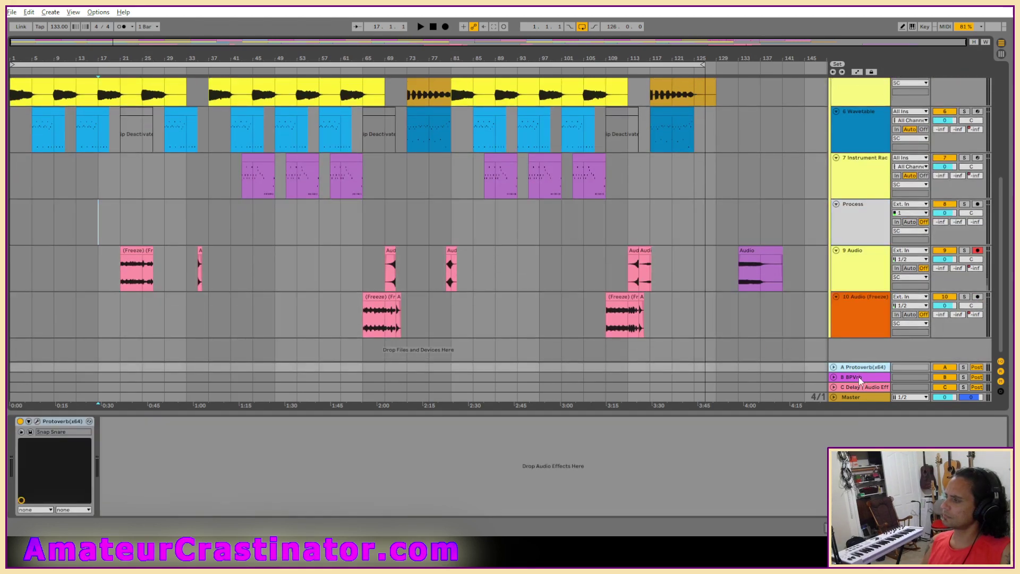
click(857, 386)
click(857, 378)
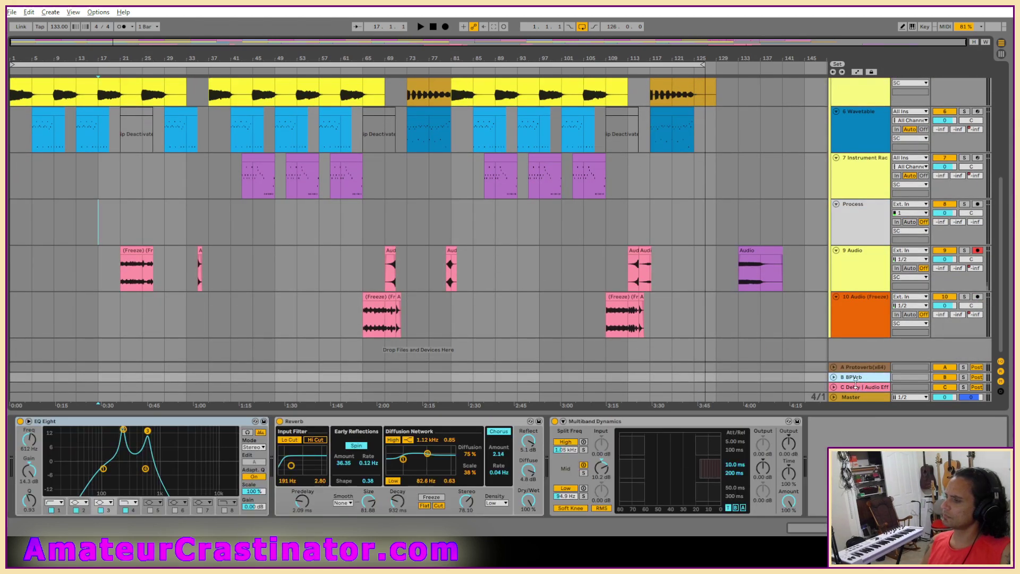
click(855, 387)
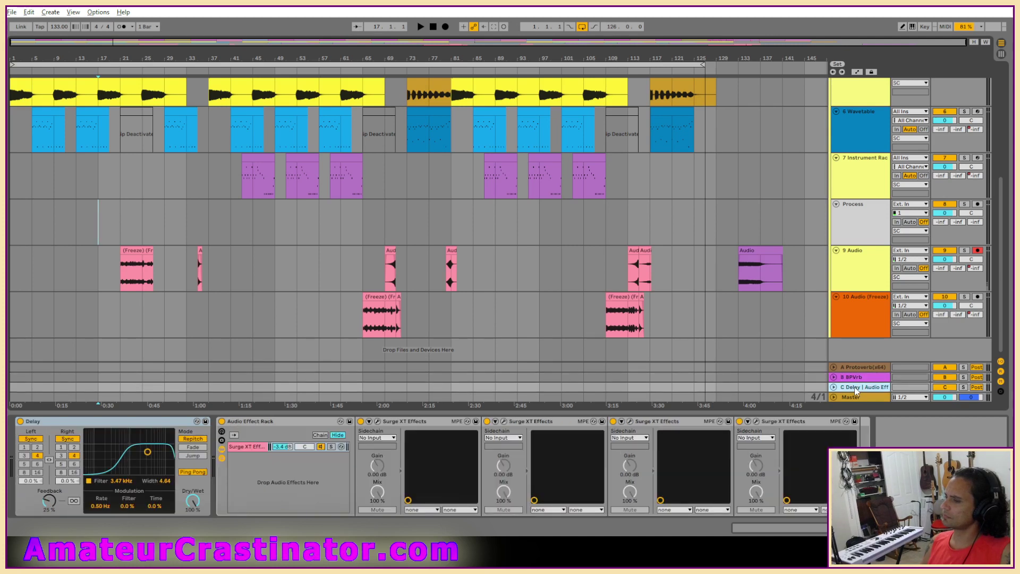
click(853, 398)
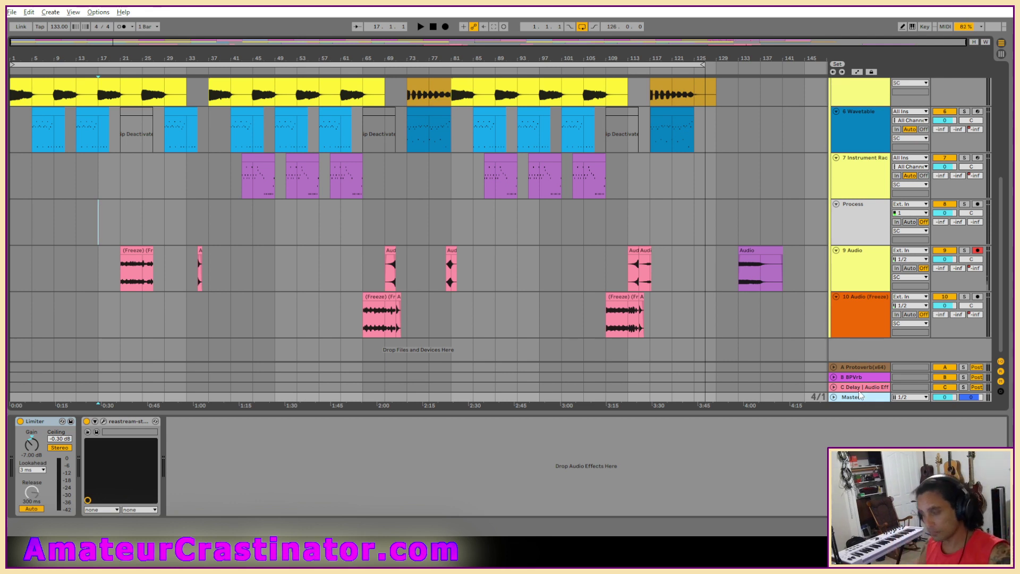
Play the song briefly from the beginning while looking over the SC group's tracks.
click(434, 27)
key(space)
scroll(360, 202, up, 6)
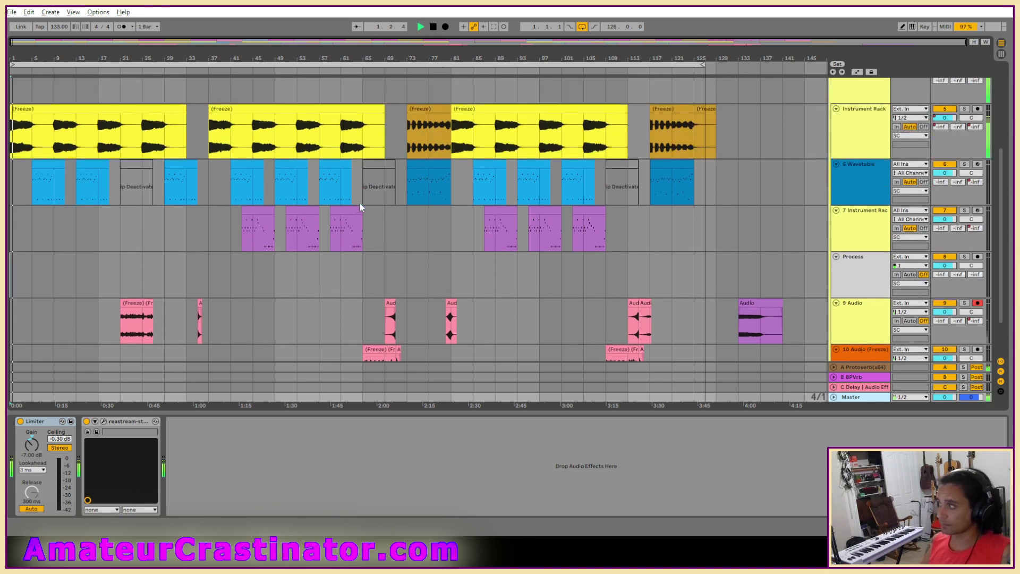
scroll(92, 306, down, 3)
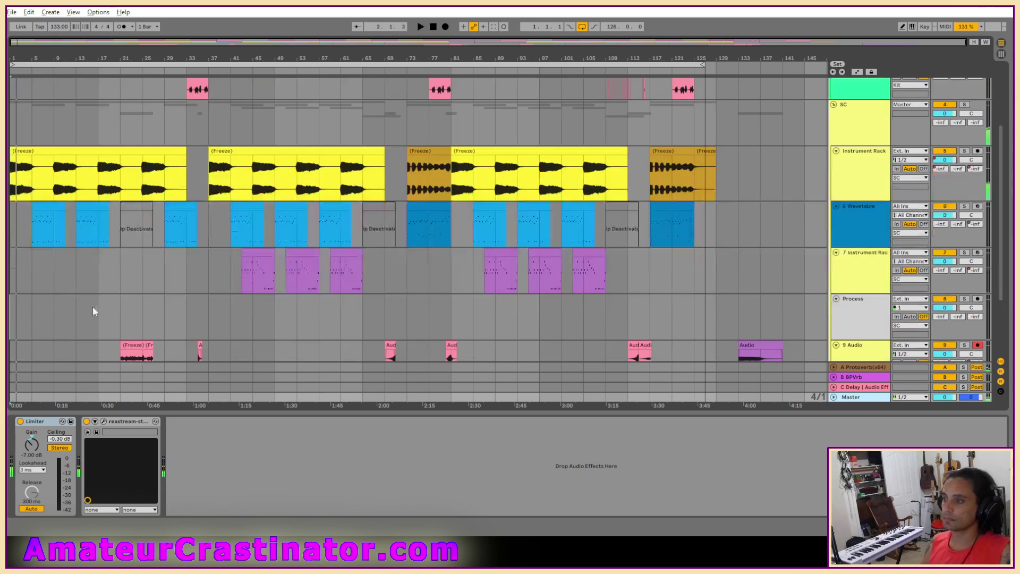
Set the playback start to bar 21 and compare the AC Darth Bass and AC FM Fakie chains in track 7's Instrument Rack.
click(121, 270)
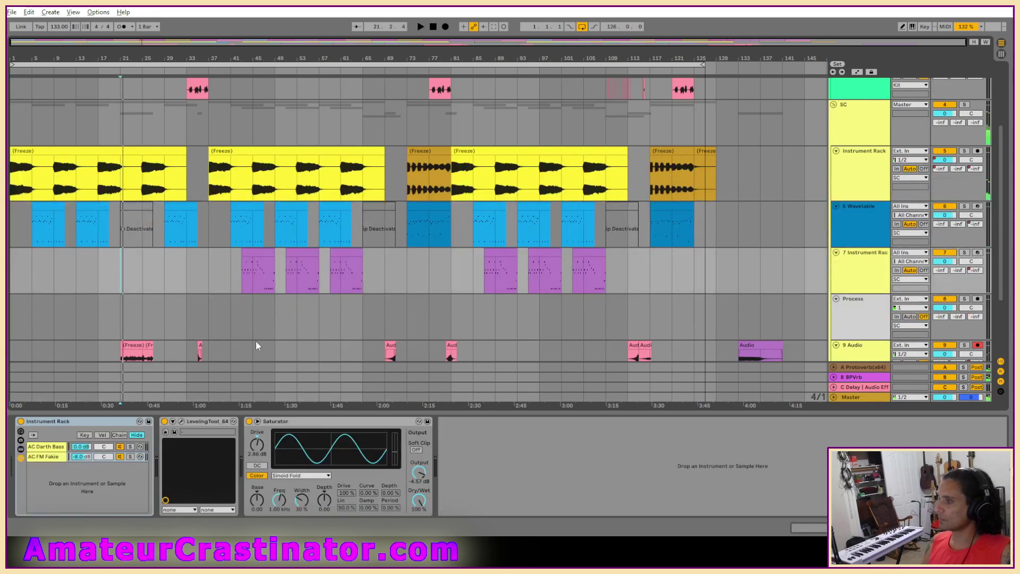
click(44, 447)
click(43, 457)
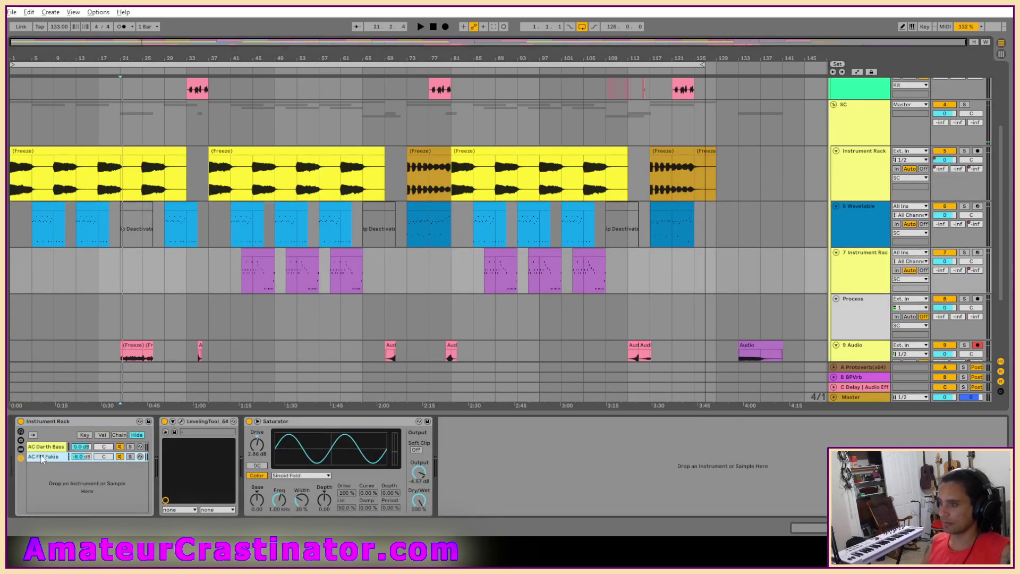
click(39, 455)
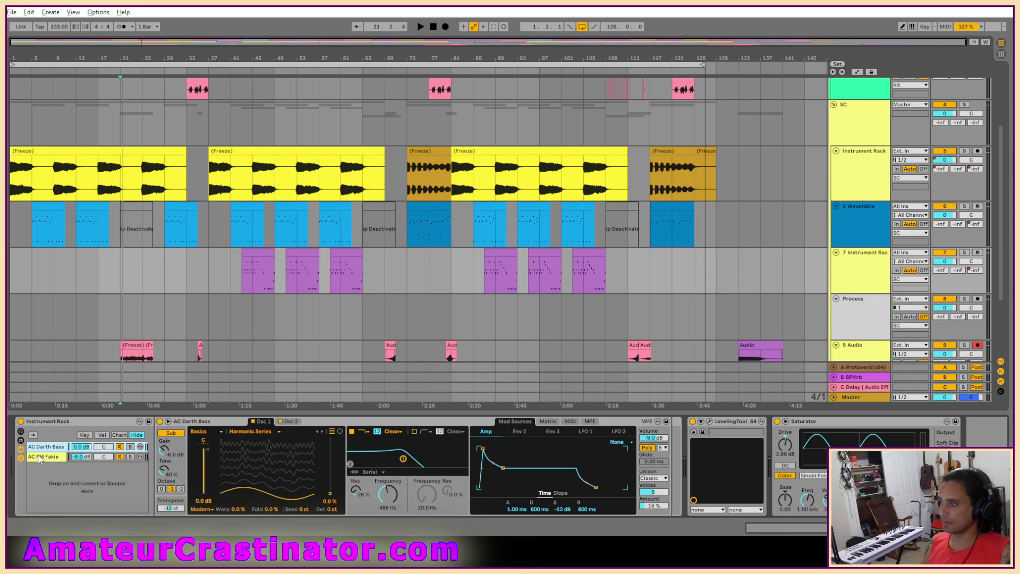
click(40, 460)
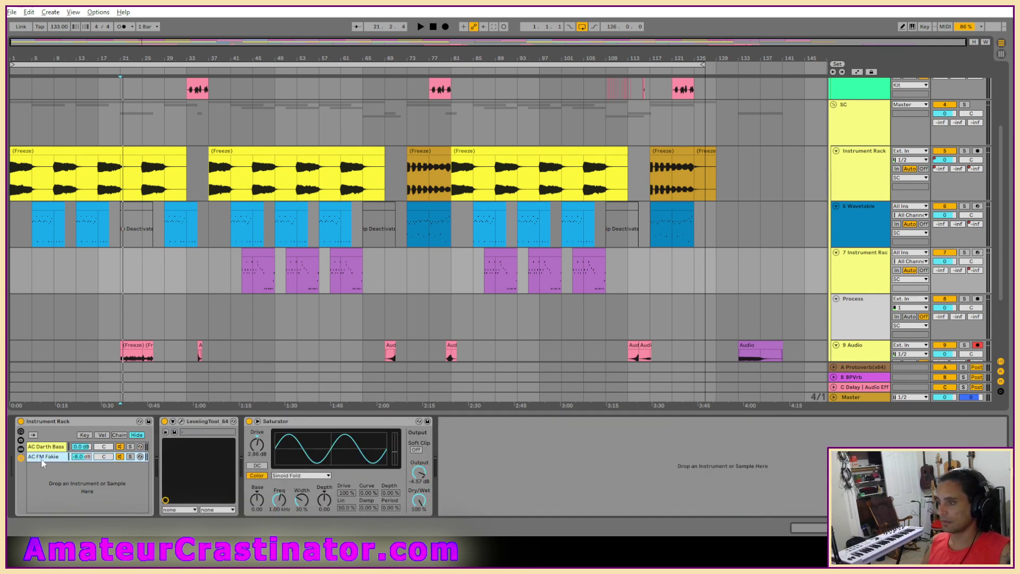
click(45, 448)
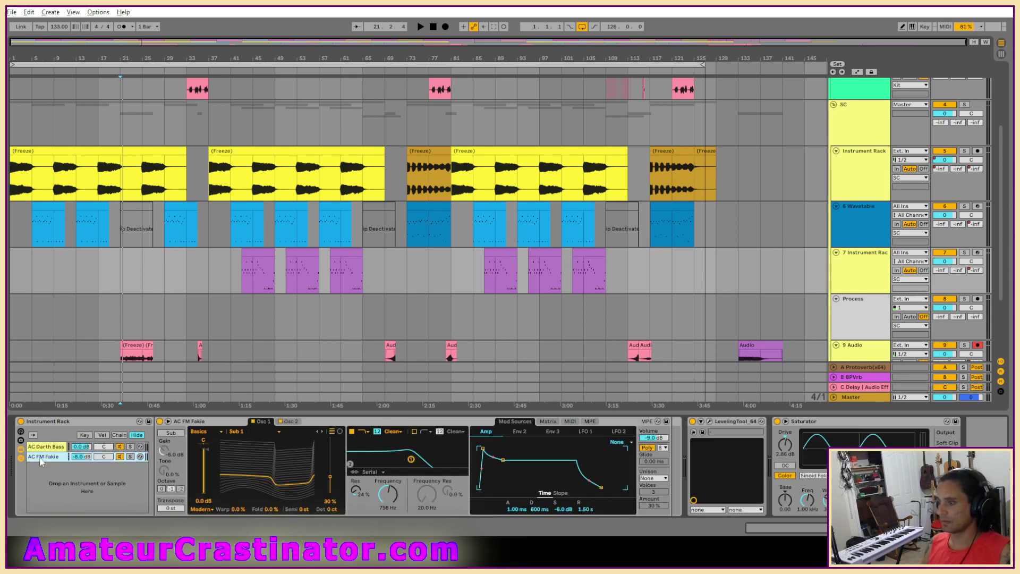
click(46, 457)
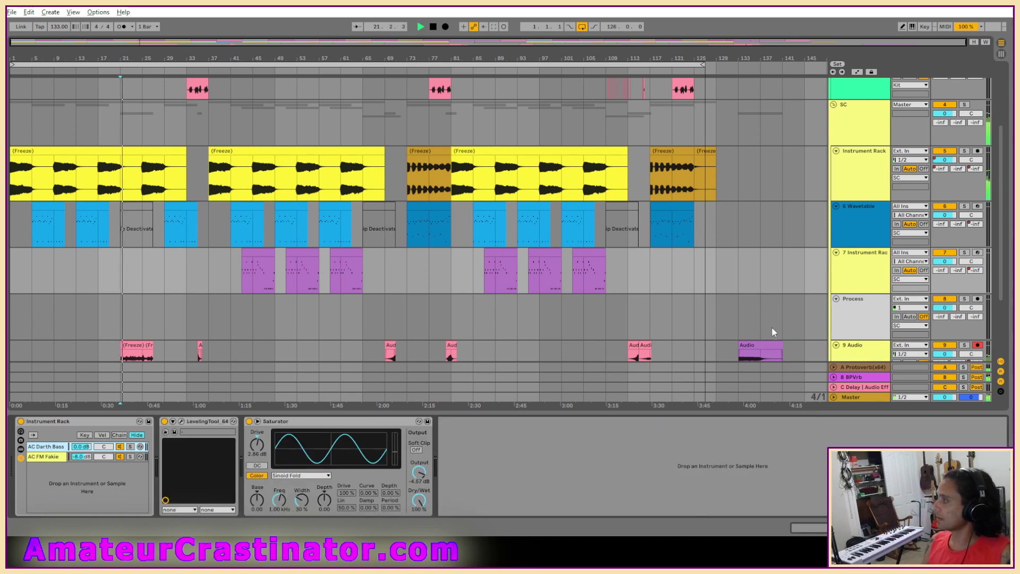
Place the playback start at bar 21 on the Process track and play the passage with the frozen clip on 9 Audio.
scroll(651, 343, down, 3)
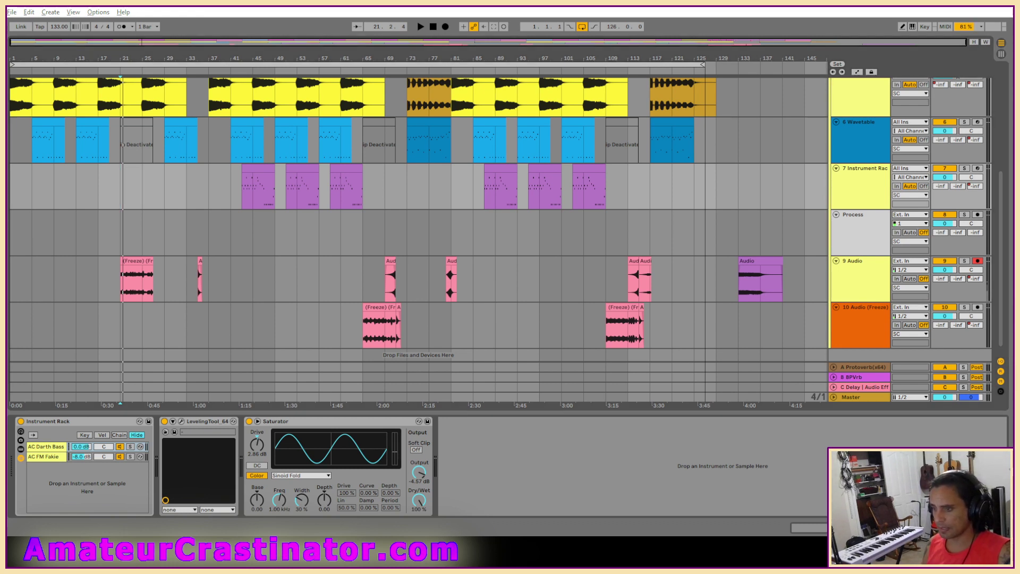
click(127, 231)
key(space)
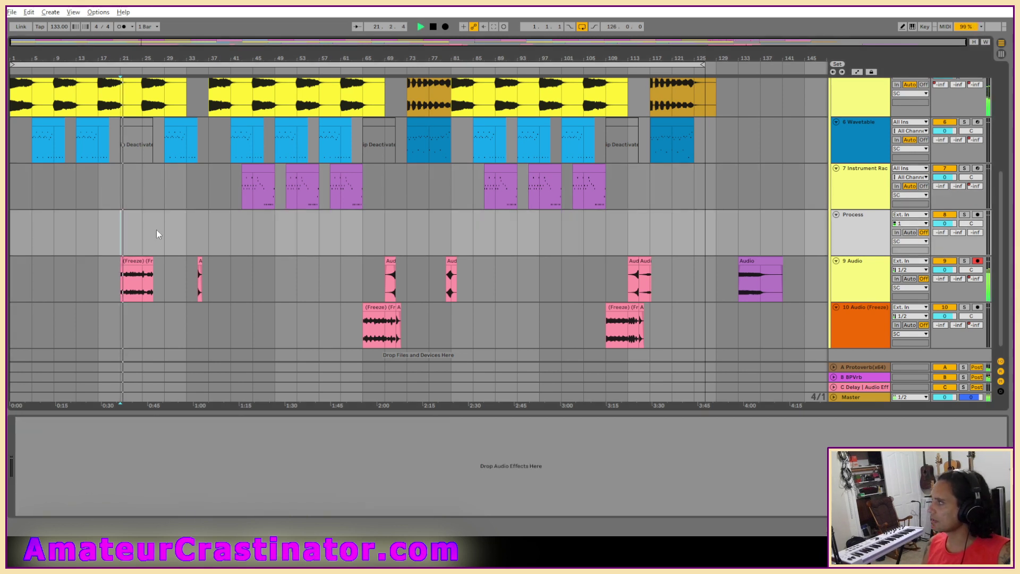
key(space)
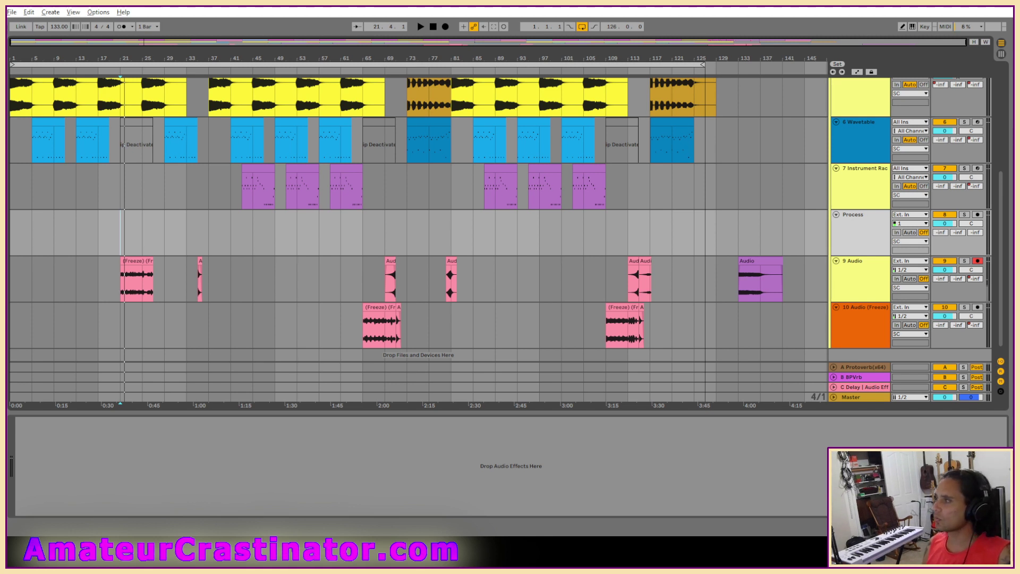
Play the song from the beginning and look over its tracks from the Kit group down to 9 Audio.
click(434, 28)
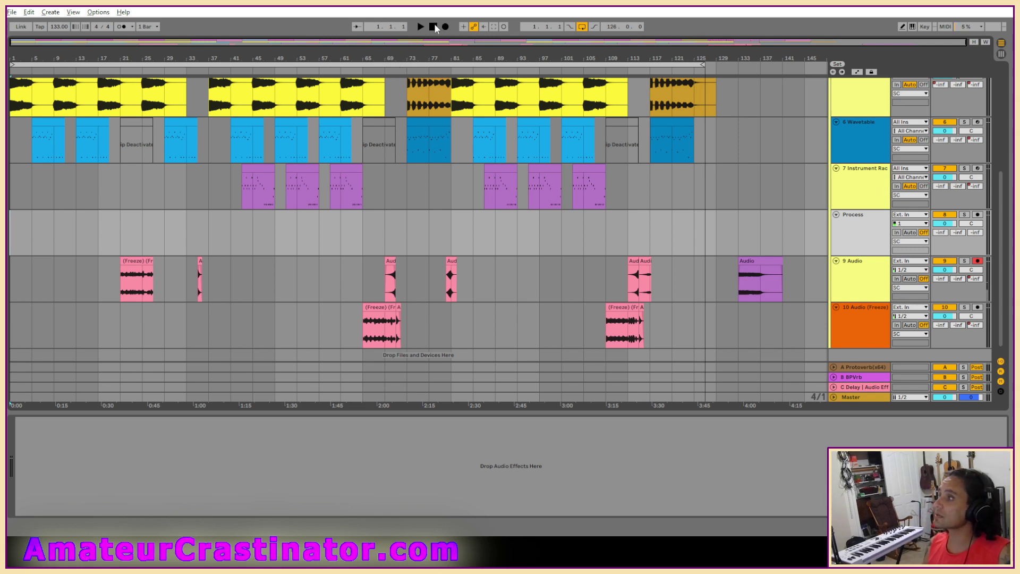
key(space)
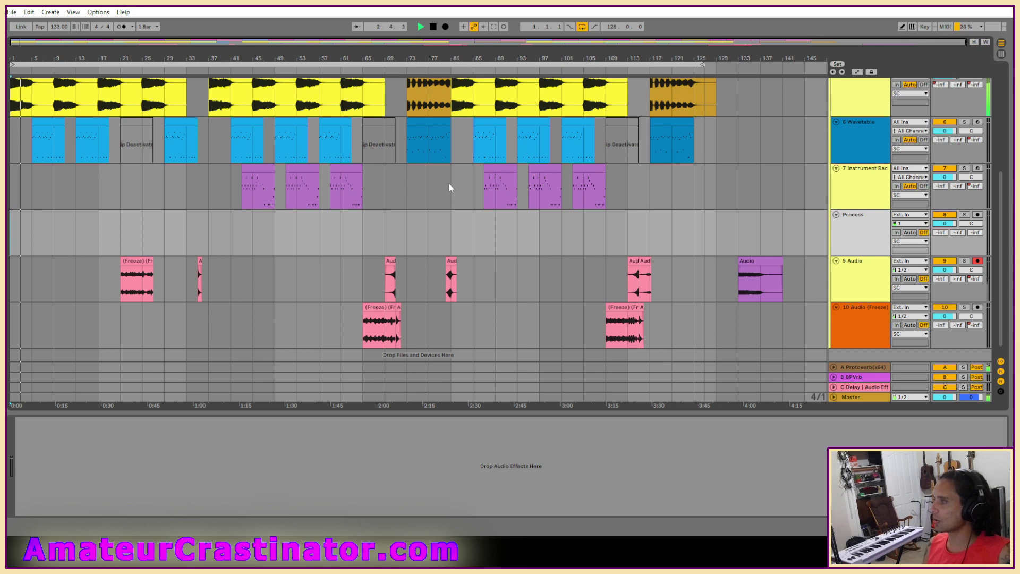
scroll(449, 182, up, 5)
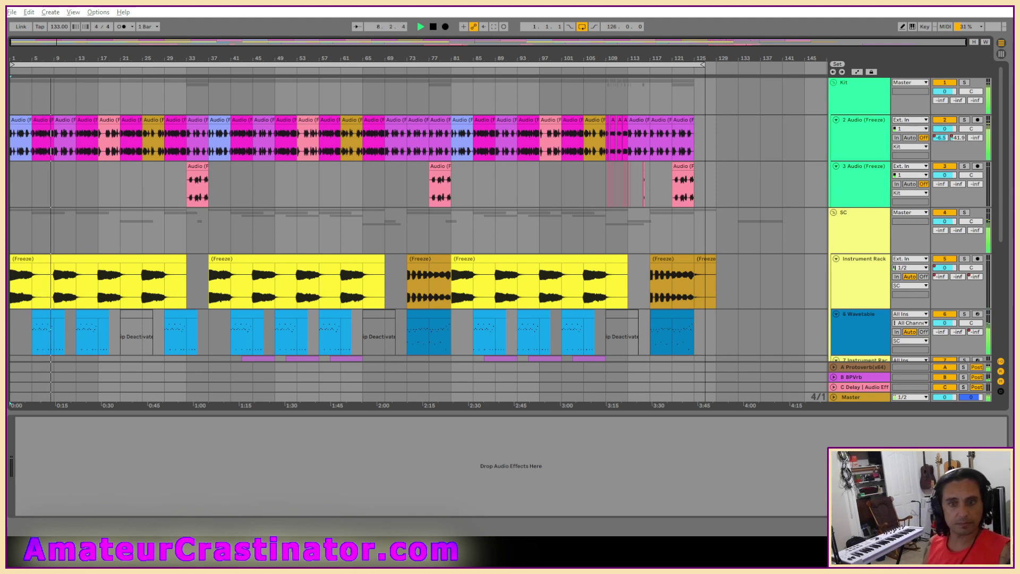
scroll(121, 245, down, 5)
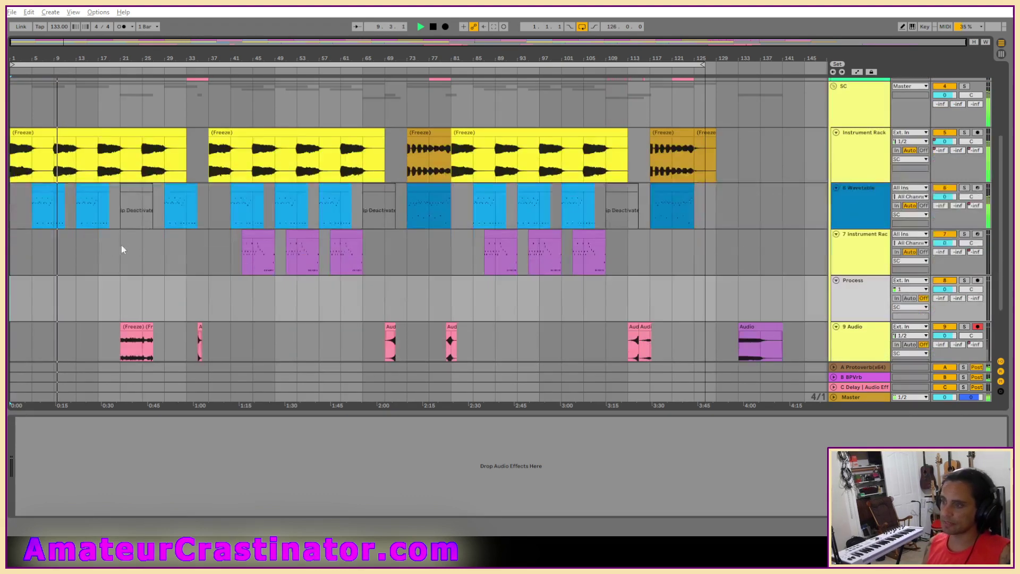
Play from bar 21 and check the device chain of track 9 Audio.
click(116, 304)
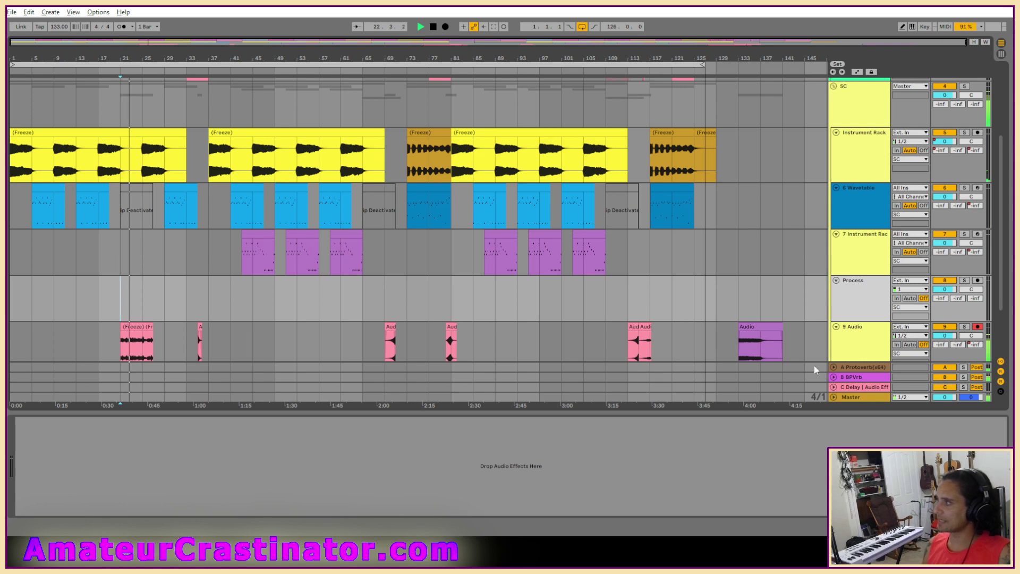
click(865, 336)
scroll(866, 336, down, 3)
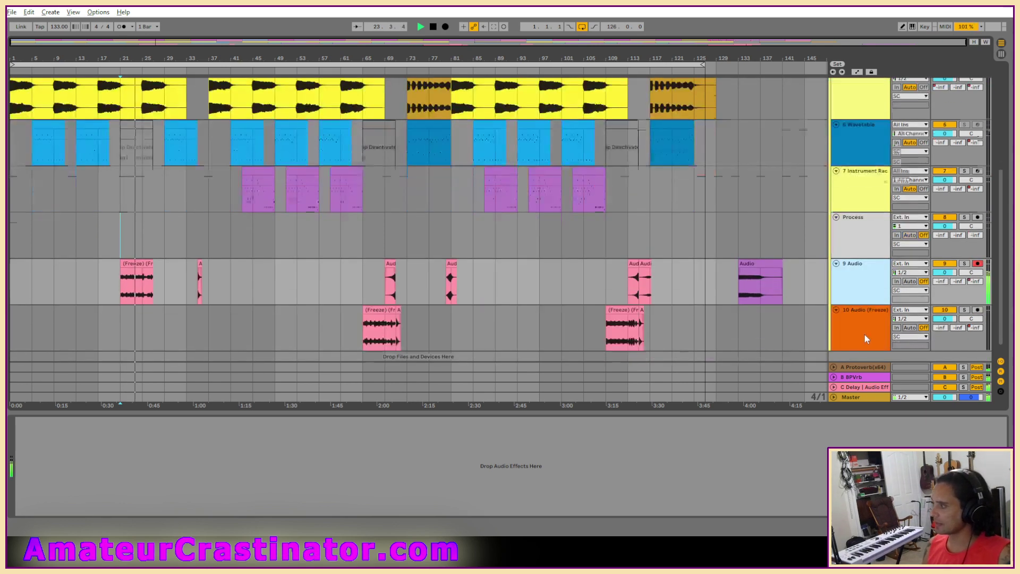
scroll(864, 324, down, 1)
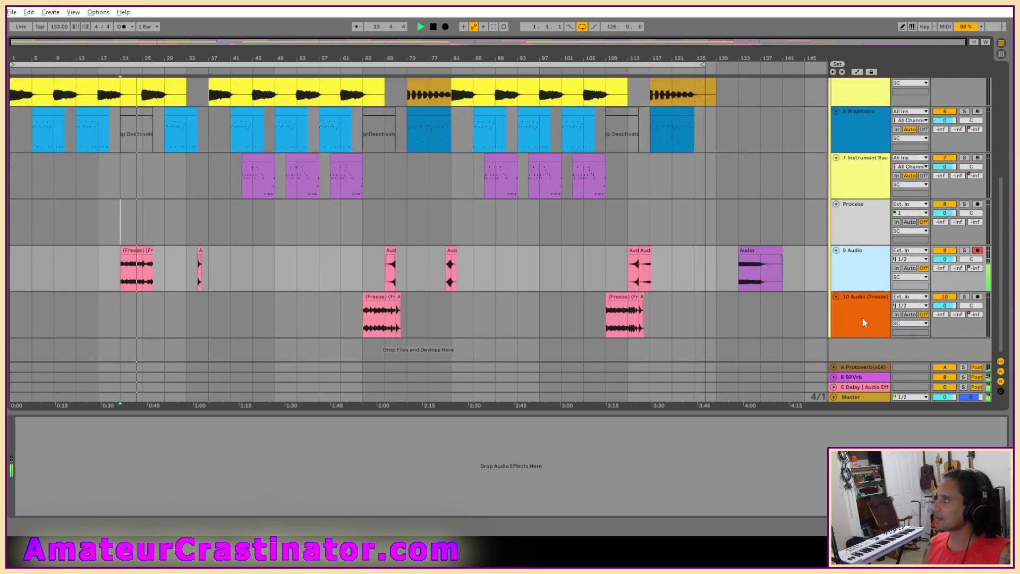
Examine the effects on the return tracks during the bar 21 passage, down to the Surge XT Effects devices on C Delay.
click(861, 378)
click(857, 367)
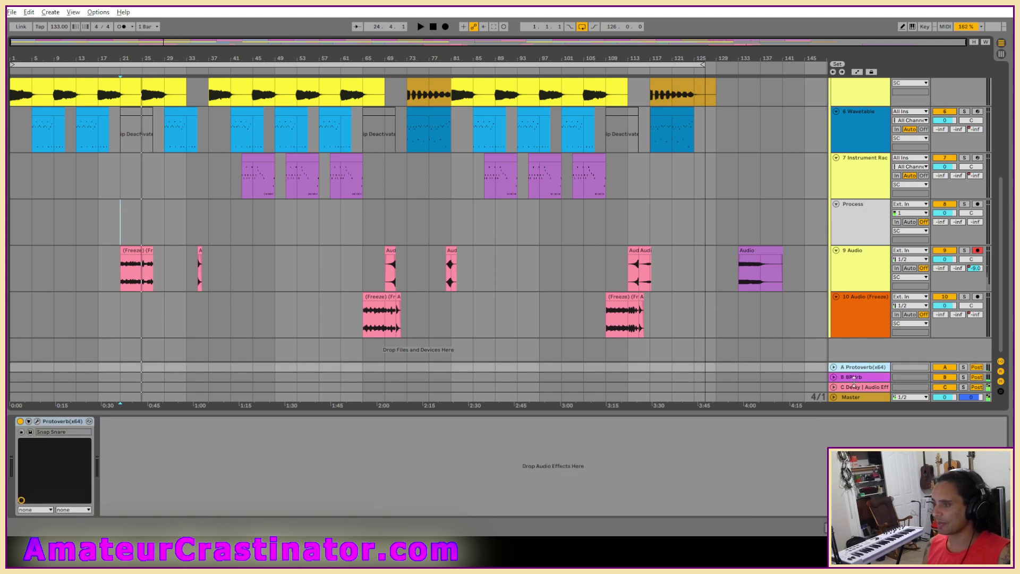
click(859, 388)
key(space)
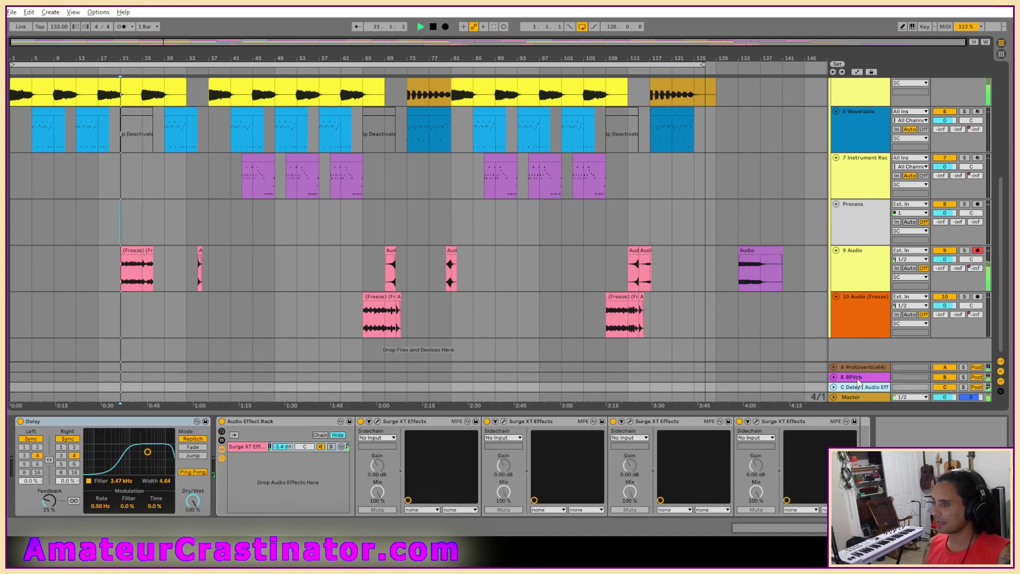
click(684, 422)
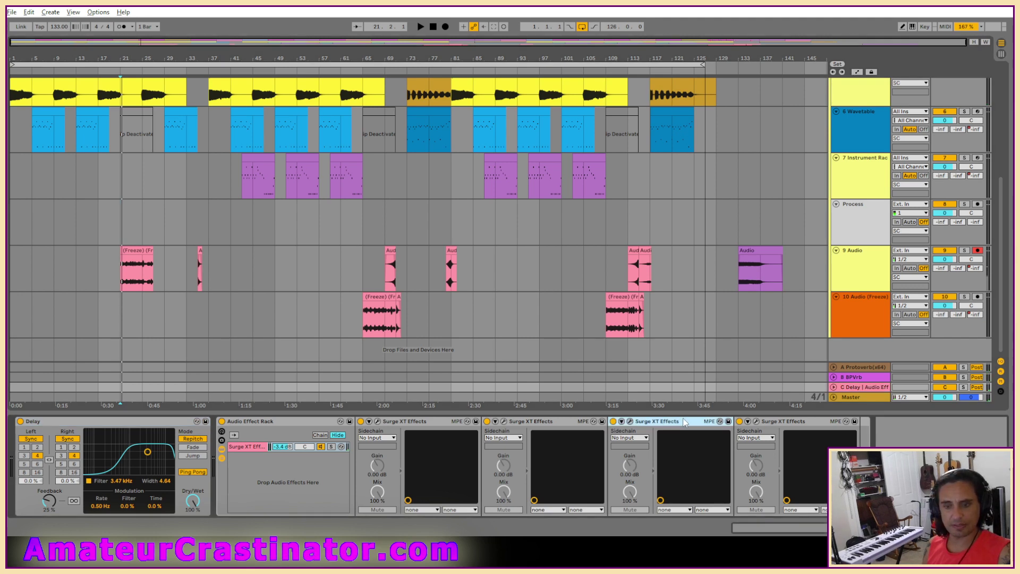
click(783, 422)
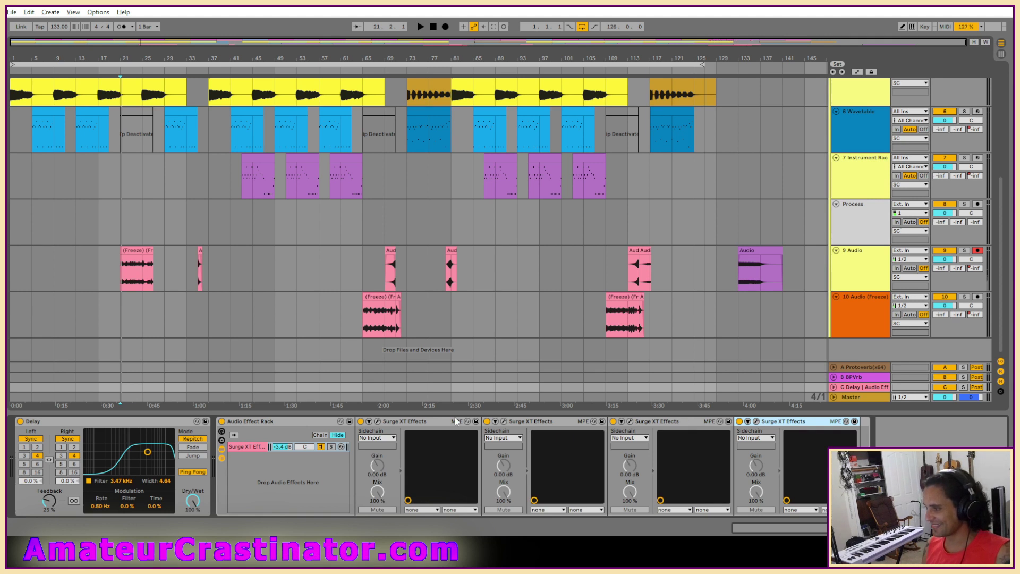
Audition the bar 21 passage with return C's Audio Effect Rack bypassed, and switch the rack back on.
click(222, 421)
key(space)
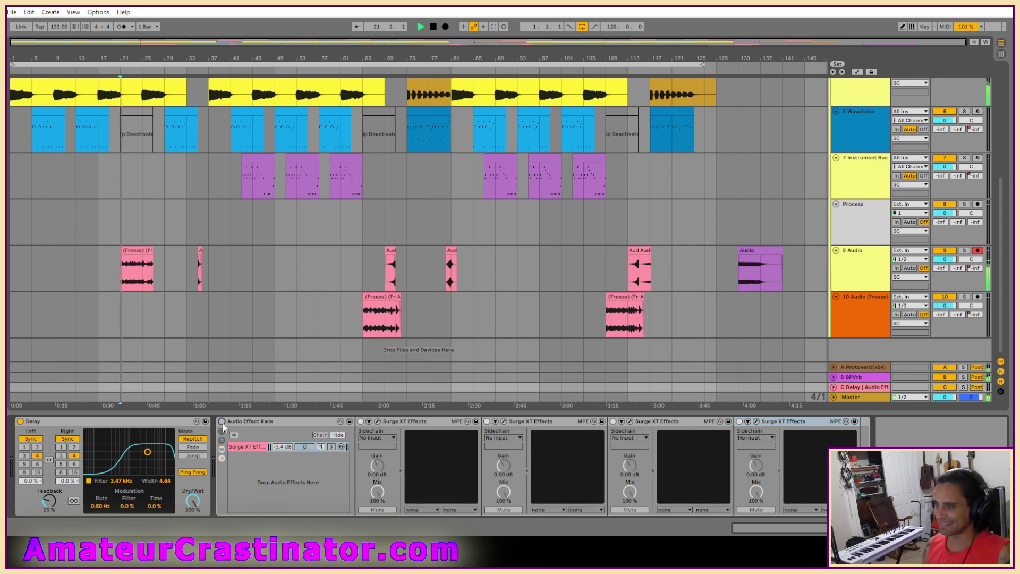
click(222, 421)
key(space)
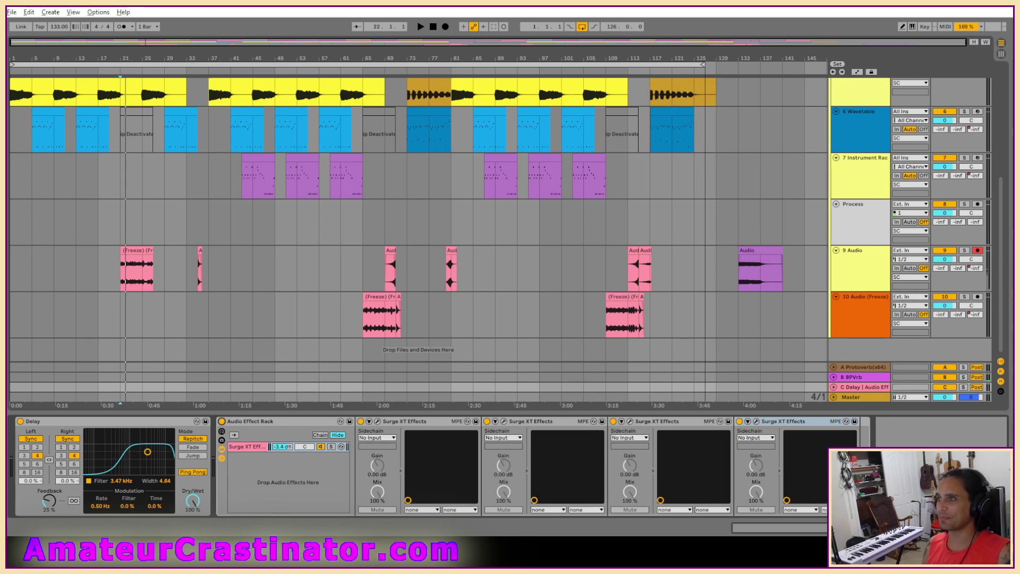
Reopen the Live set The Tragedy of the Space Pig.als from its project folder in Album - Web Single(s).
click(13, 16)
click(32, 36)
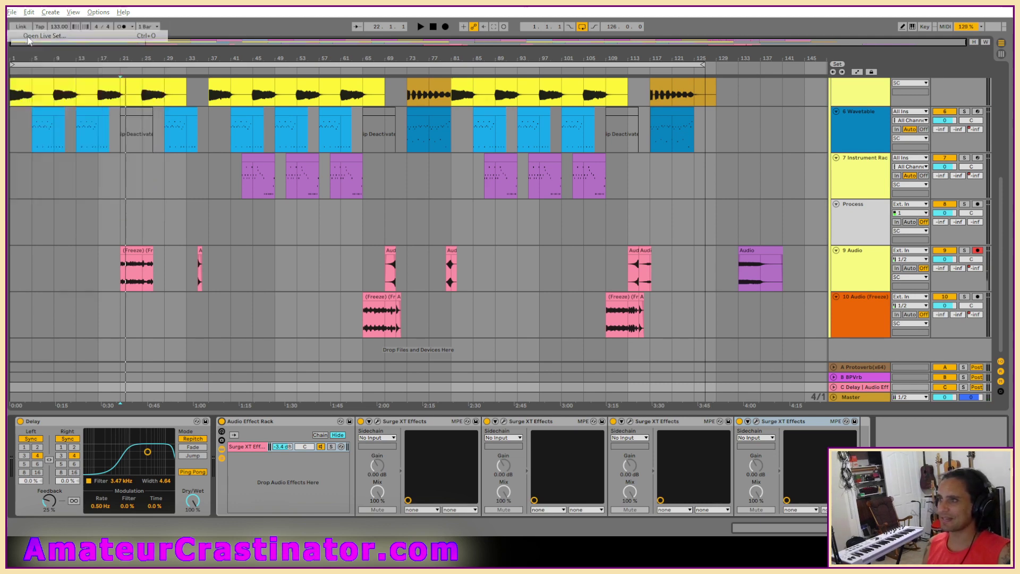
click(169, 51)
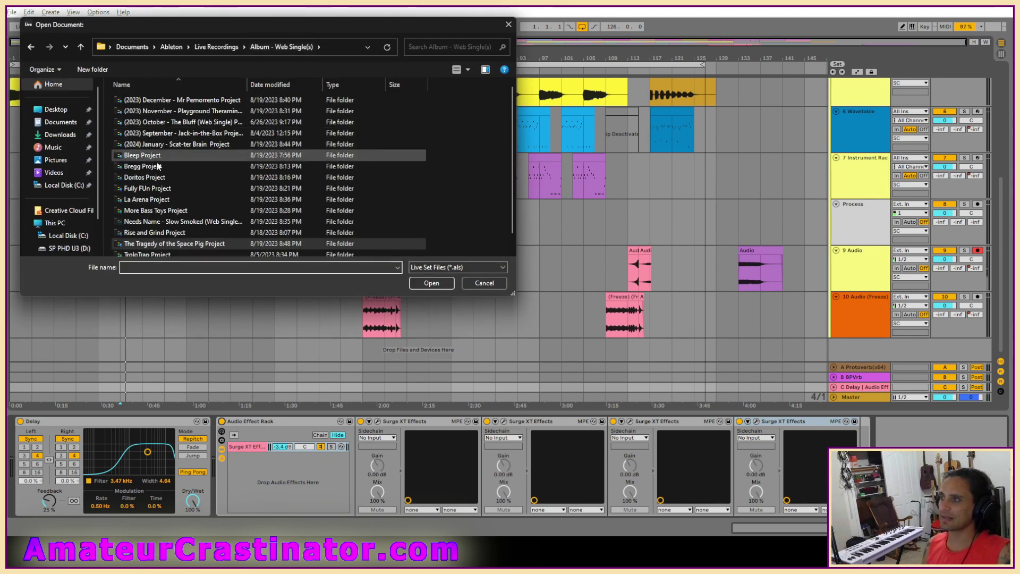
double_click(155, 244)
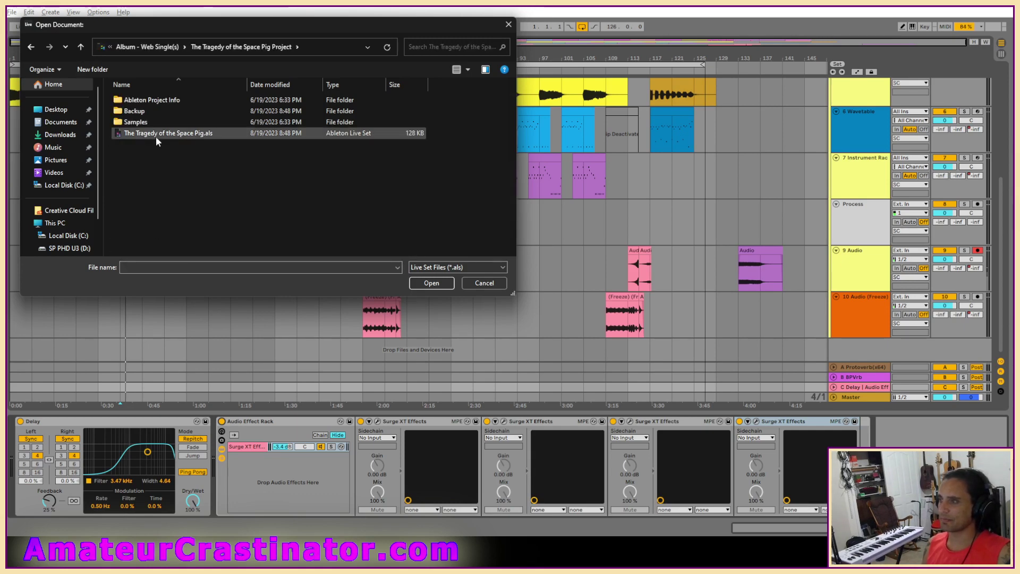
double_click(155, 135)
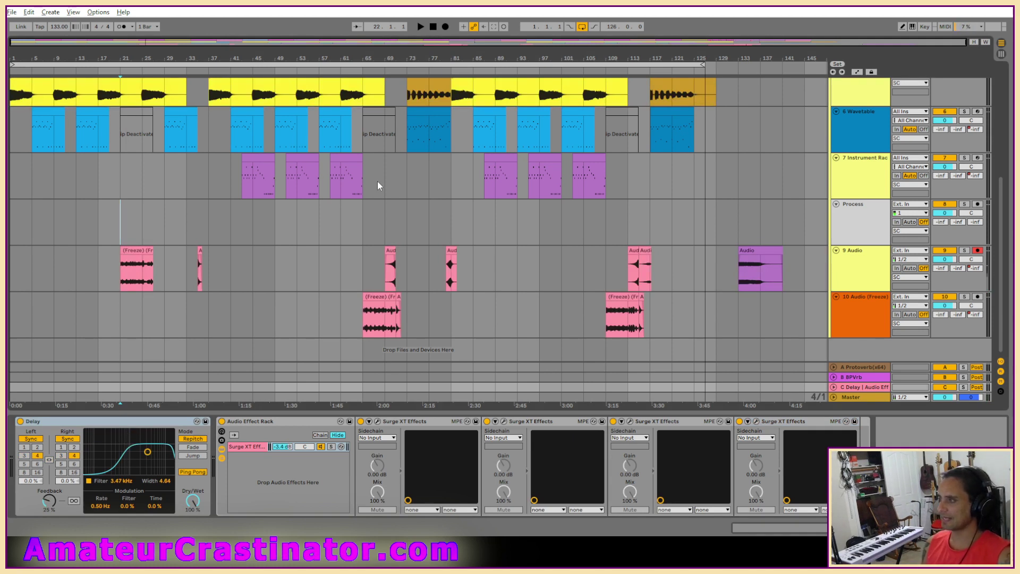
Audition the passage from bar 21 twice and stop playback.
key(space)
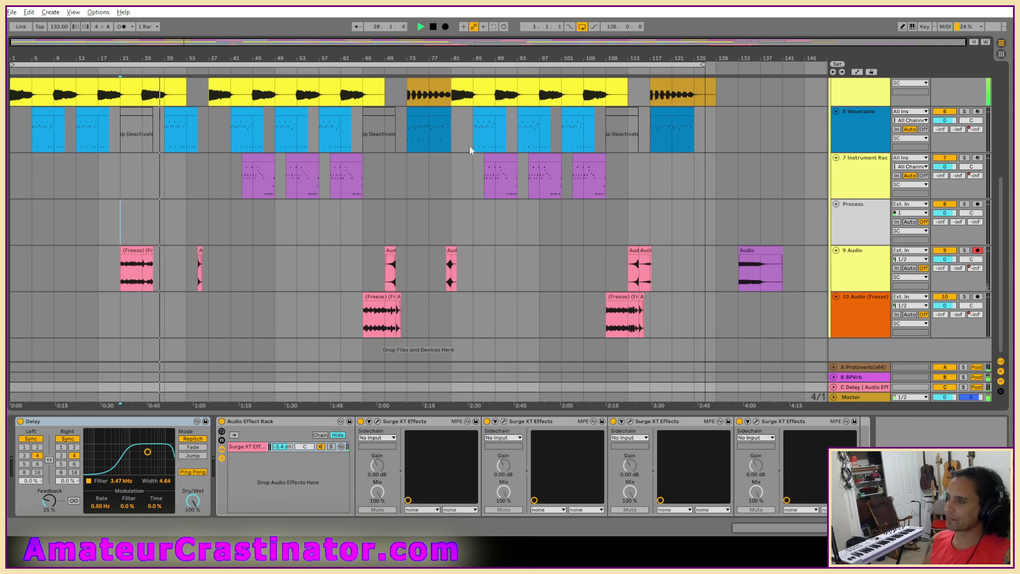
key(space)
key(space)
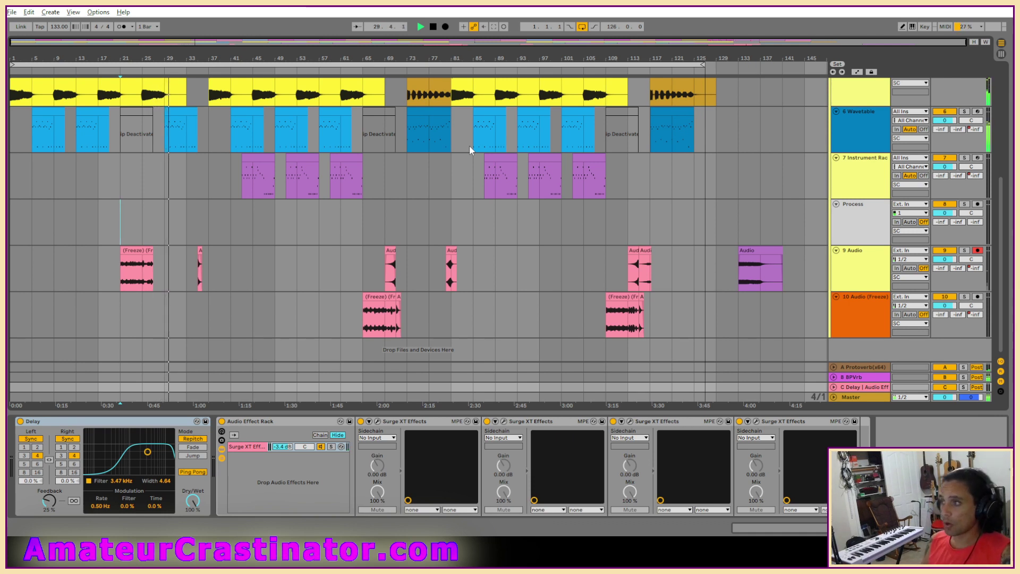
key(space)
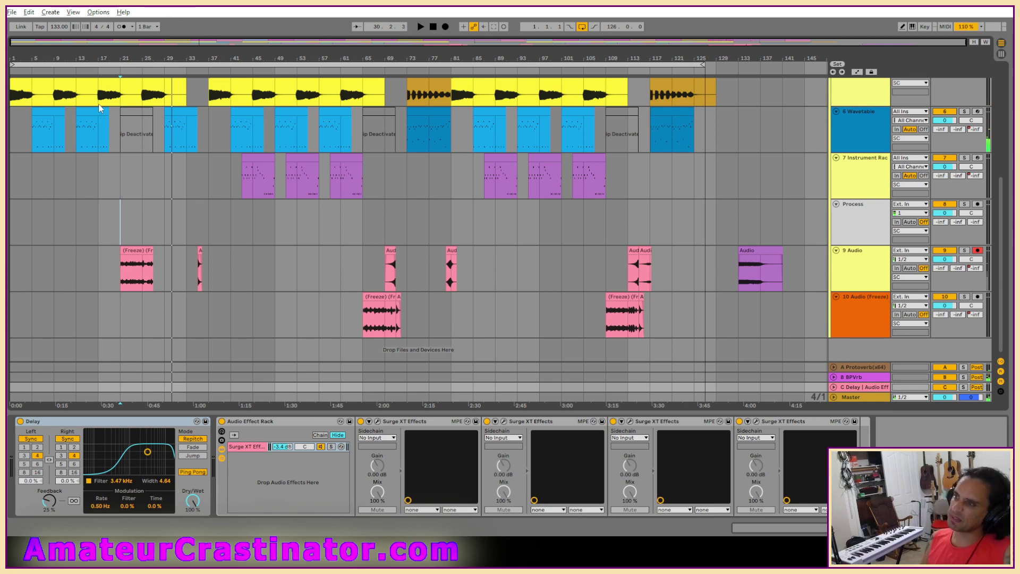
Open the Live set TroloTrap.als from the TroloTrap Project folder in Album - Web Single(s).
click(11, 11)
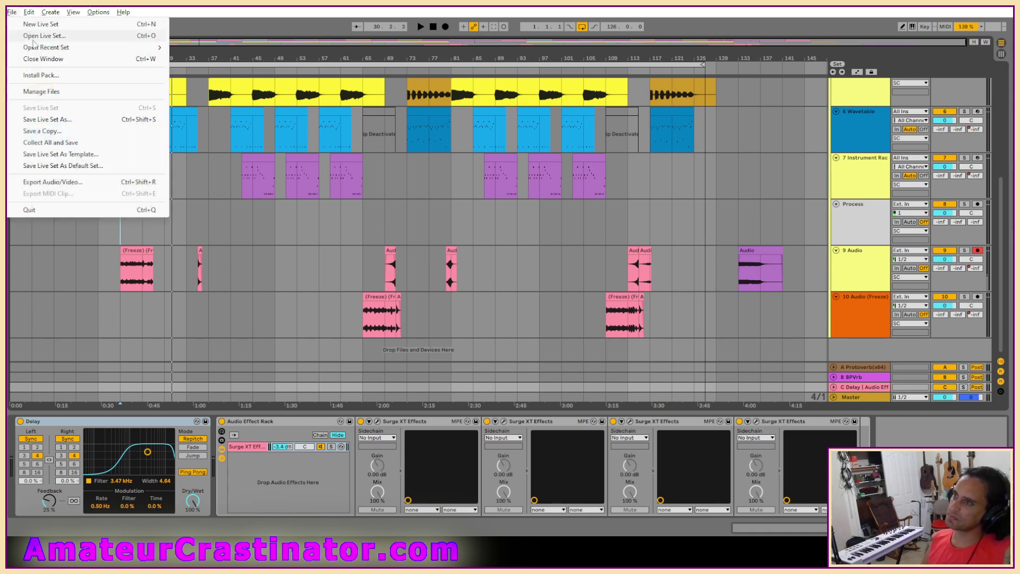
click(37, 32)
click(161, 50)
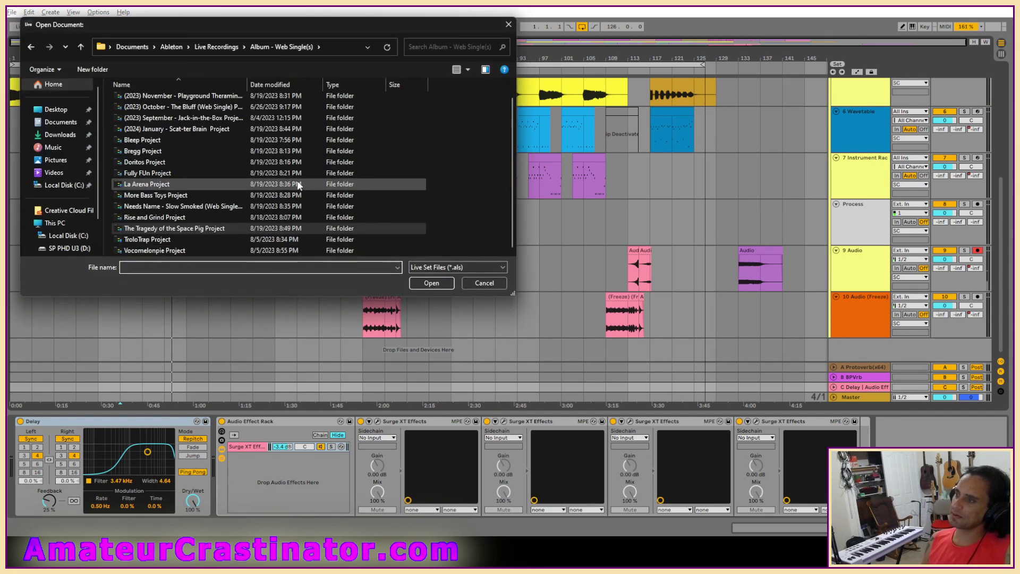
double_click(149, 240)
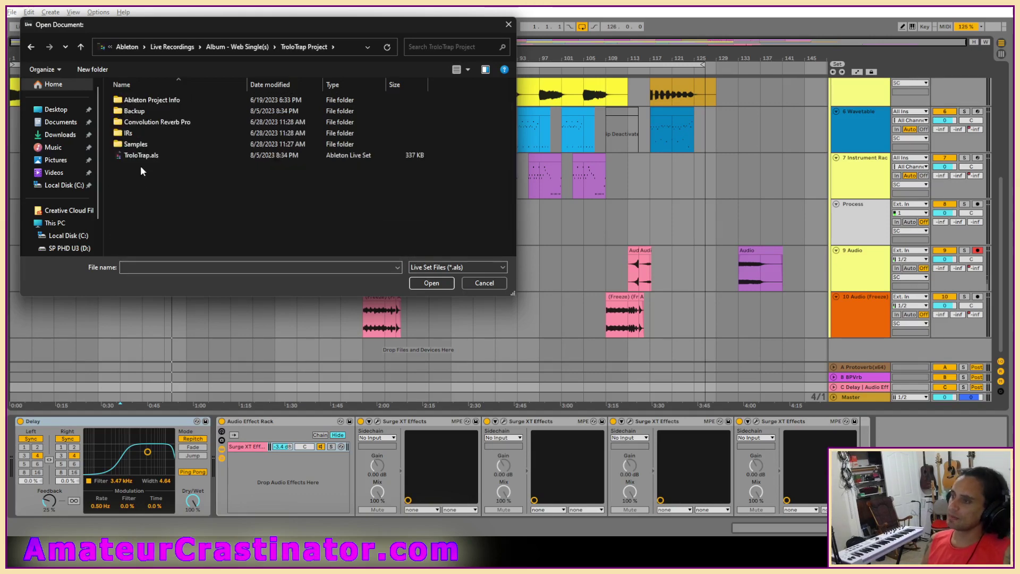
double_click(140, 158)
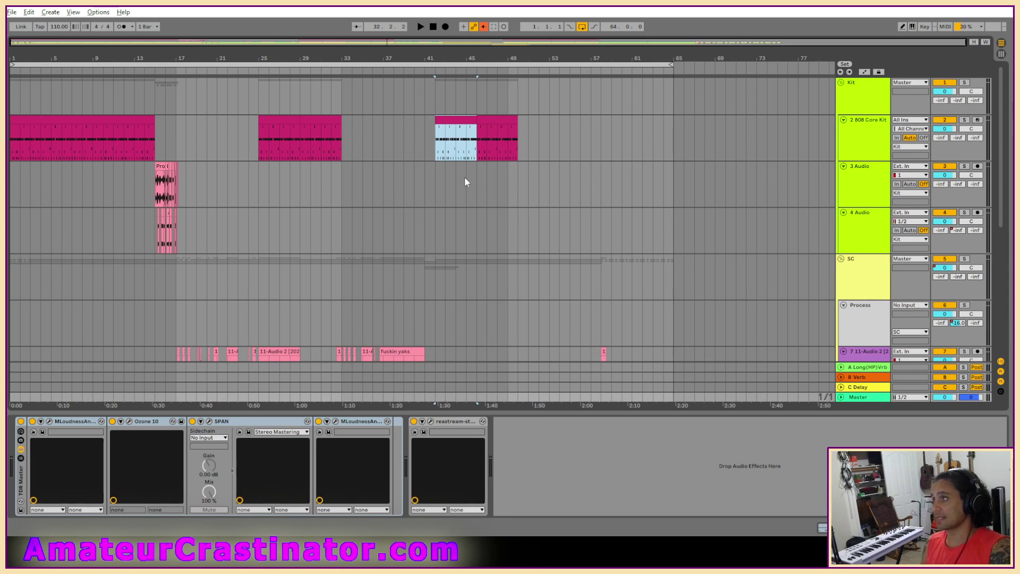
Audition the highlighted 808 Core Kit clip's passage briefly and restart playback from the beginning of the song.
key(space)
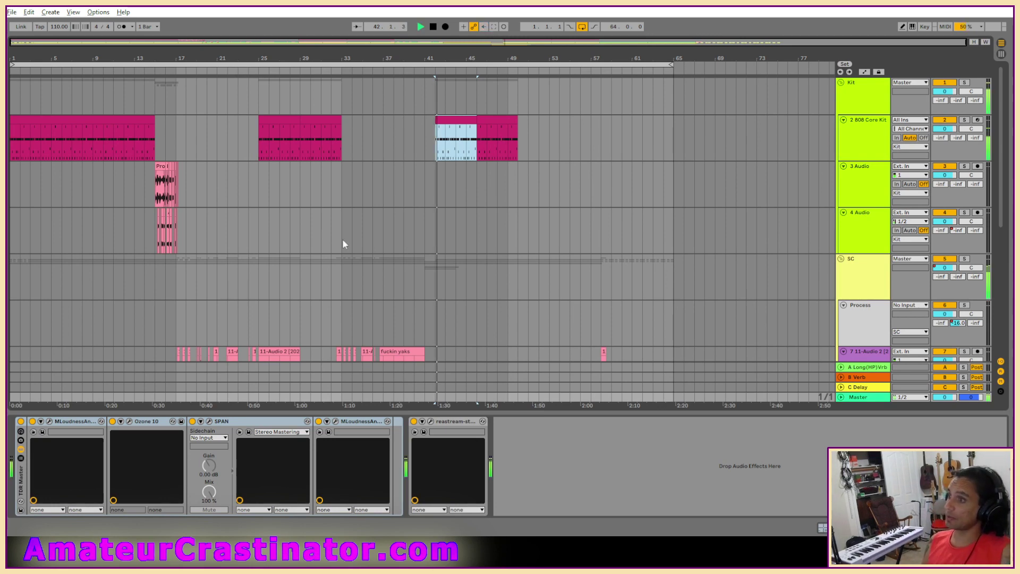
scroll(438, 262, down, 5)
key(space)
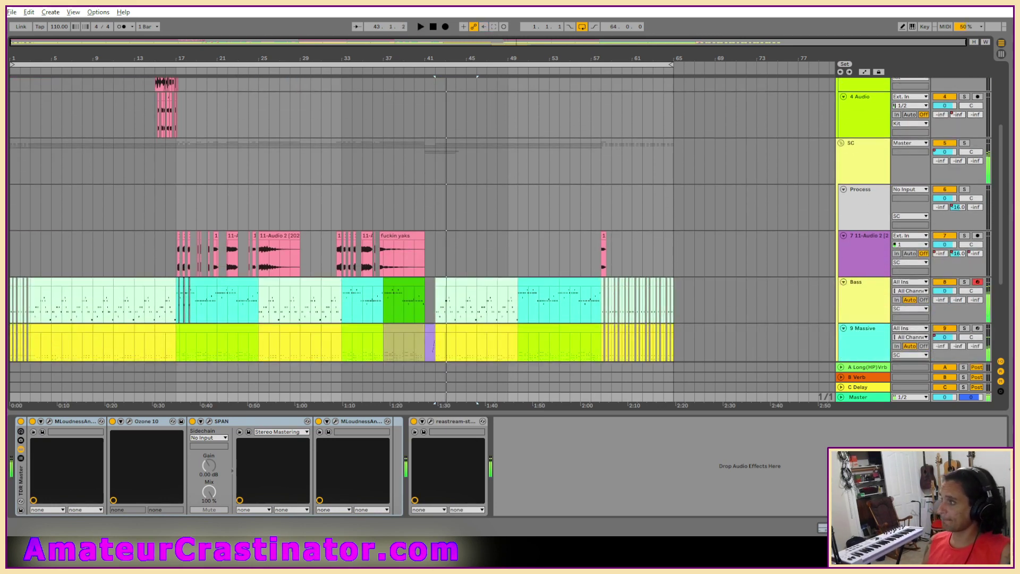
click(431, 25)
key(space)
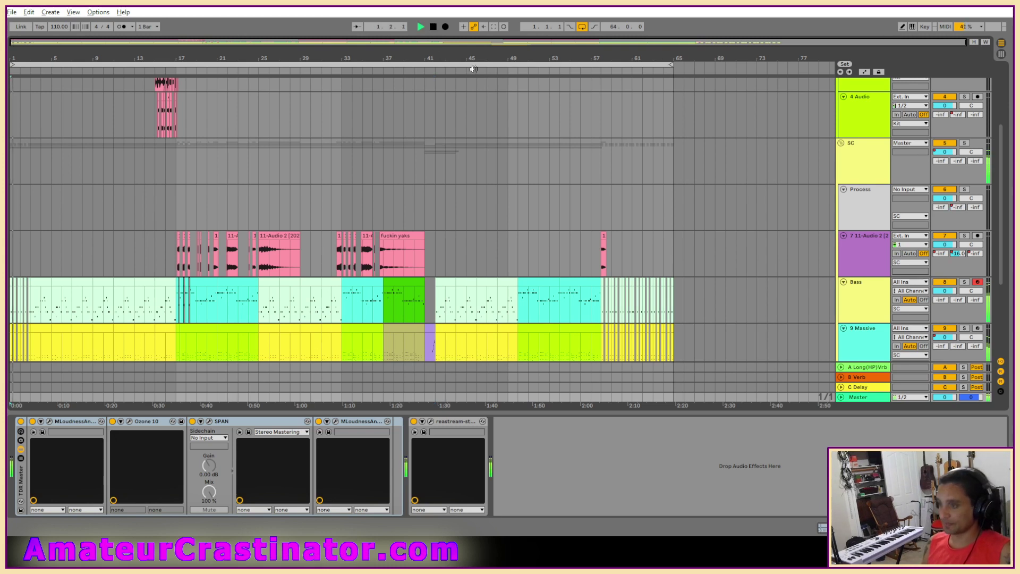
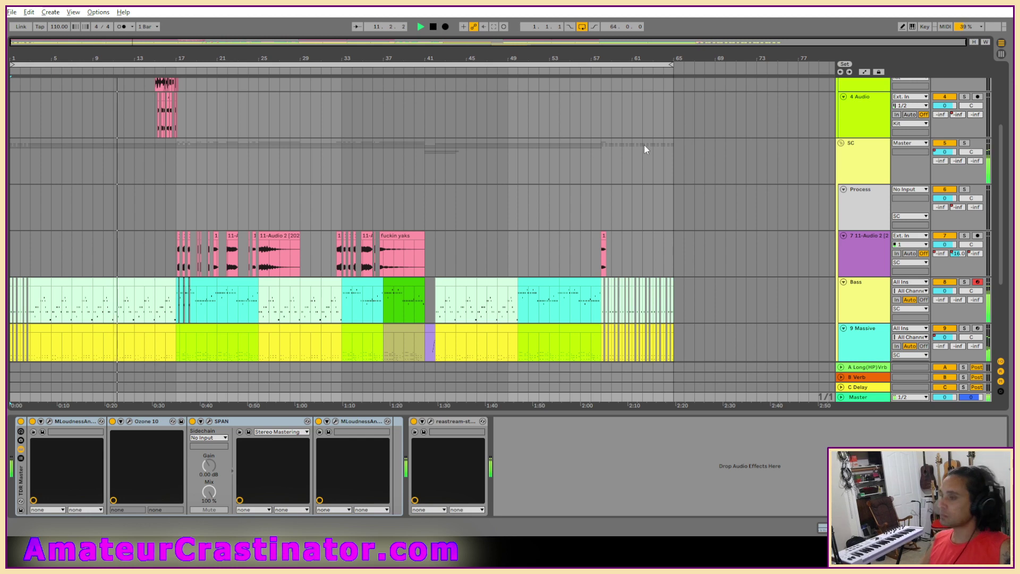
Look over the tracks from 808 Core Kit down to 12 Group while the song plays through its first sections.
scroll(189, 227, up, 2)
scroll(181, 222, up, 1)
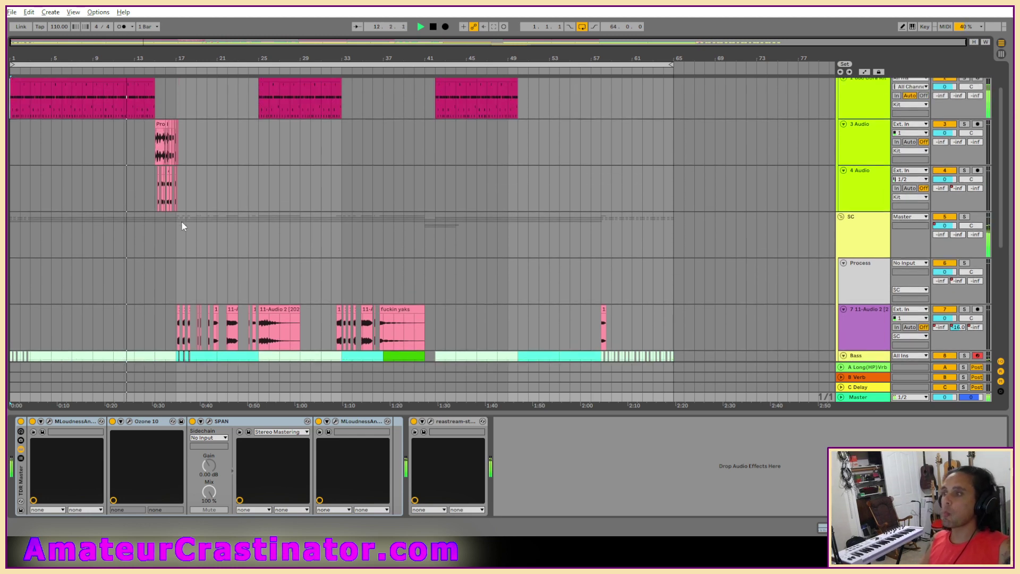
scroll(181, 222, down, 1)
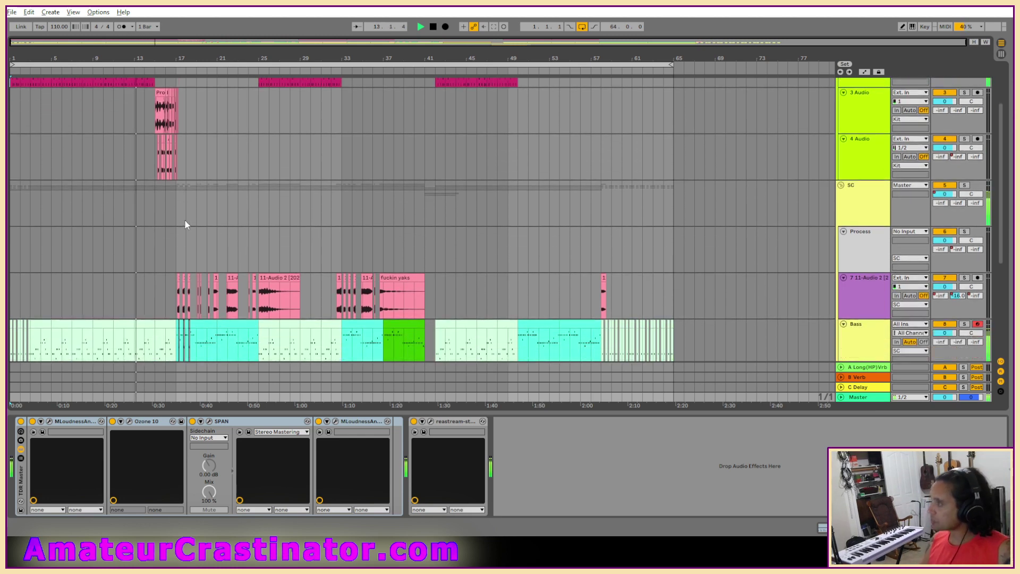
scroll(233, 237, down, 1)
scroll(145, 155, down, 2)
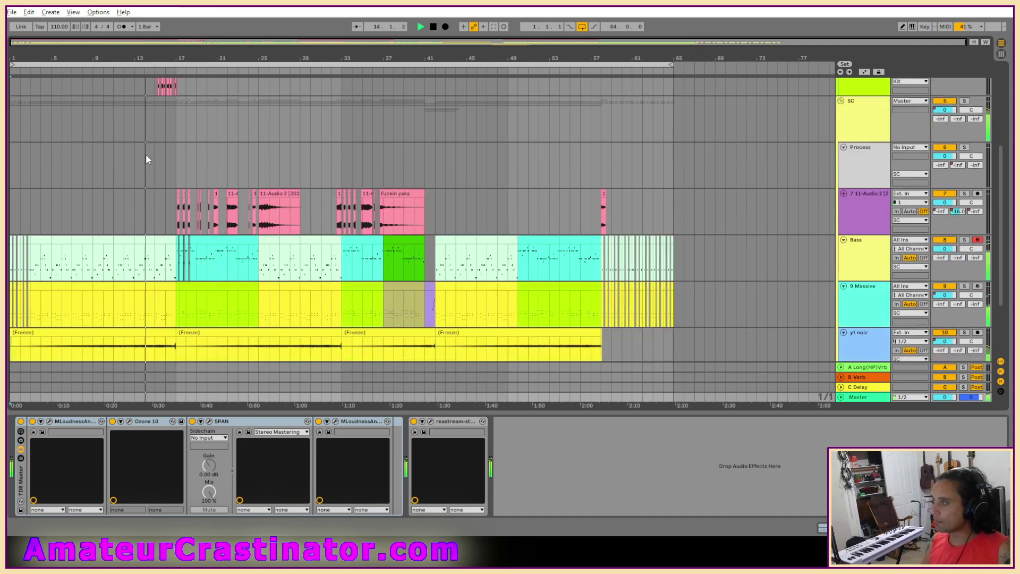
scroll(183, 179, down, 2)
scroll(177, 183, up, 2)
scroll(177, 183, up, 3)
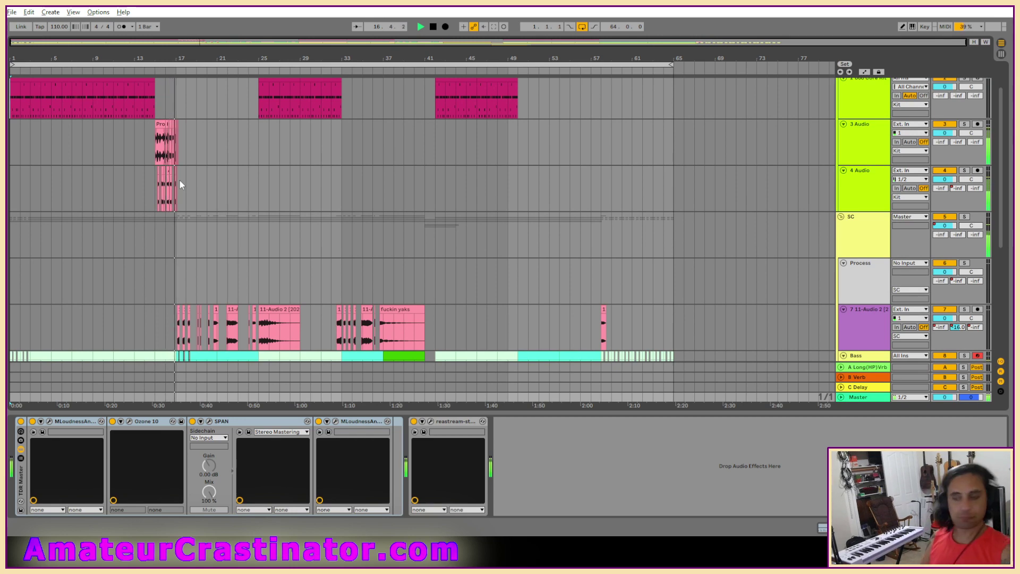
scroll(250, 263, down, 2)
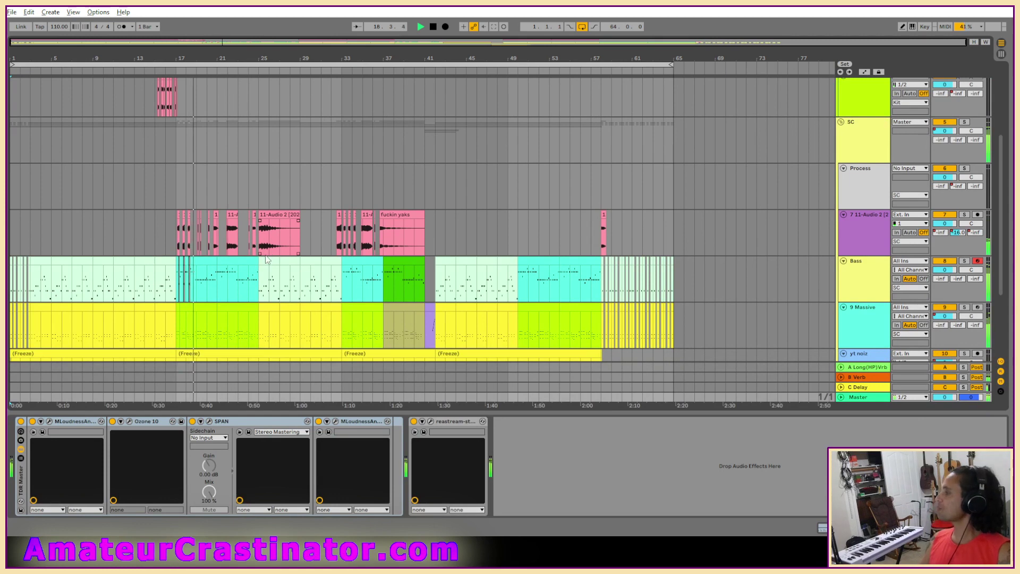
scroll(269, 261, down, 1)
scroll(261, 268, down, 1)
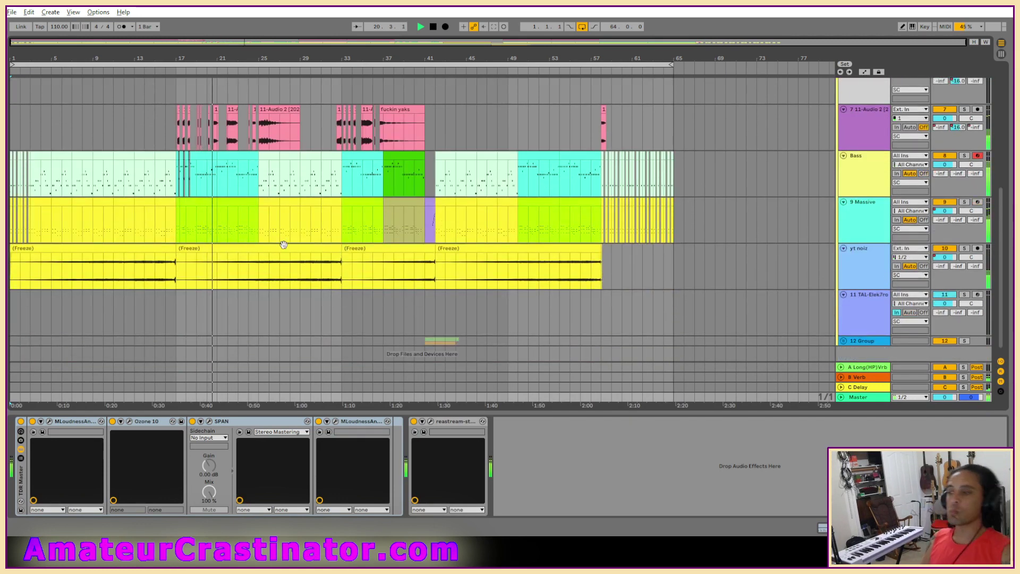
scroll(319, 242, down, 1)
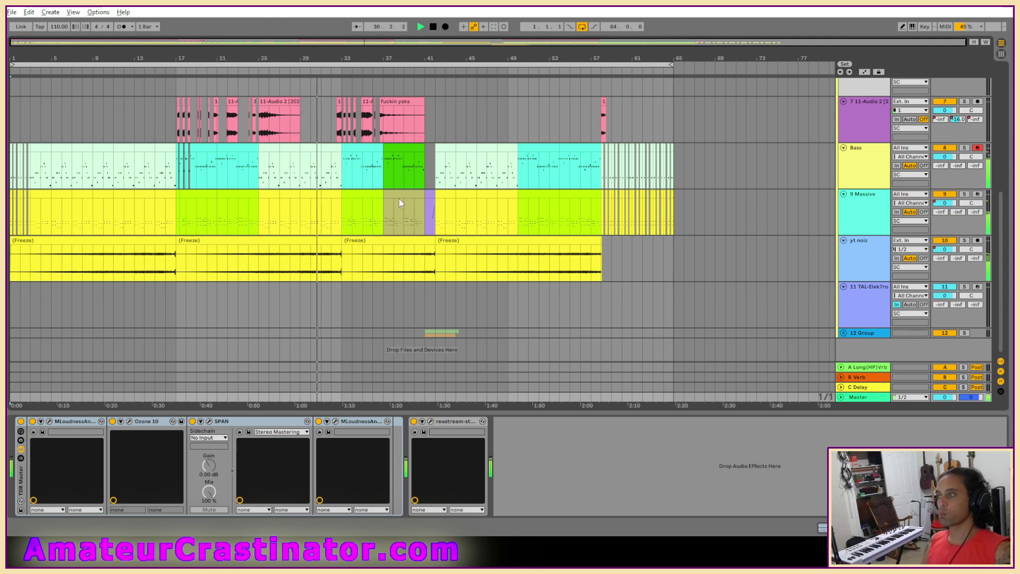
Check the Kit group's tracks against the Bass, 9 Massive and yt noiz tracks during playback from about bar 30 to bar 40.
scroll(475, 215, up, 1)
scroll(473, 212, up, 5)
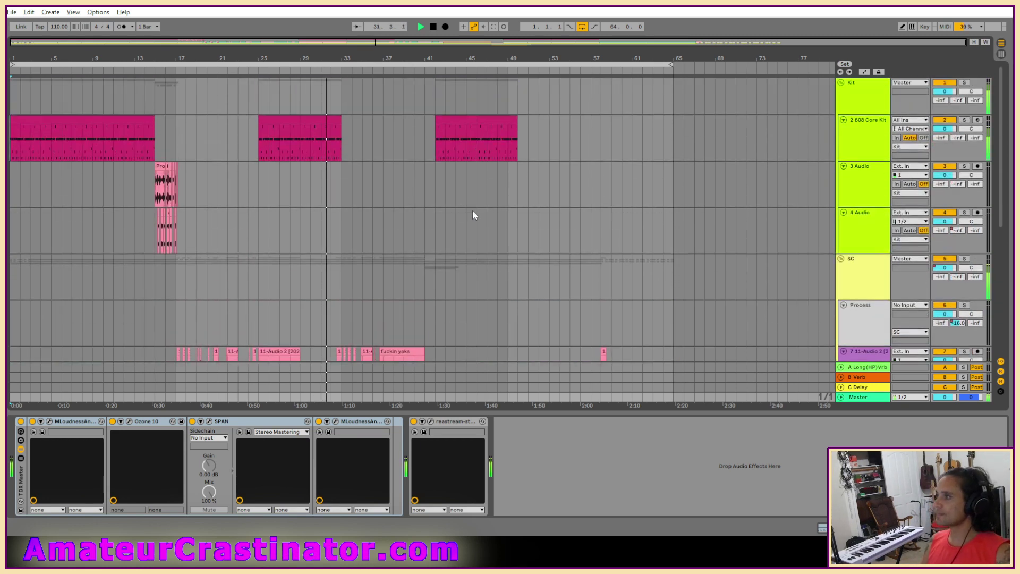
scroll(471, 213, down, 5)
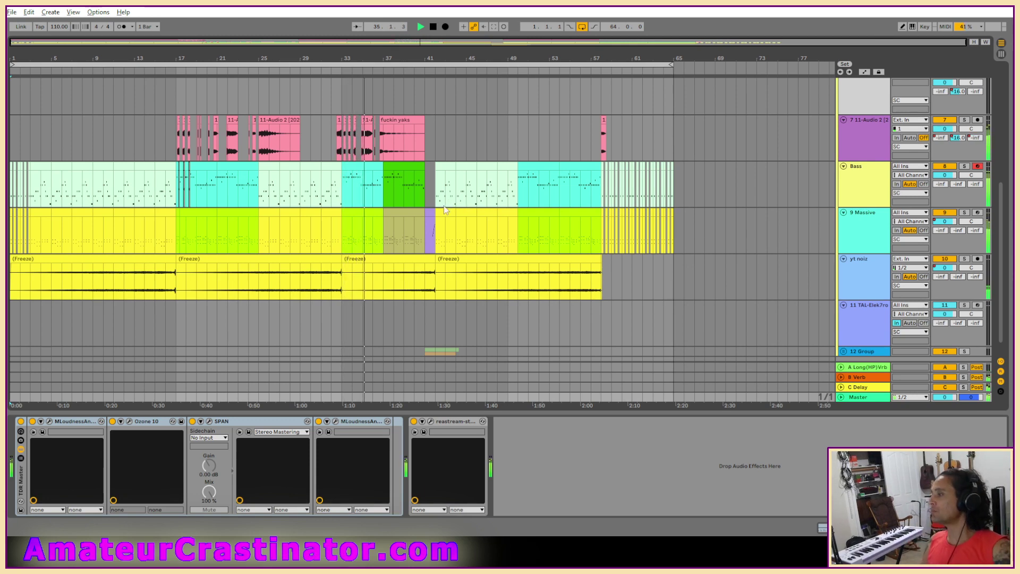
scroll(438, 206, up, 6)
scroll(435, 194, up, 1)
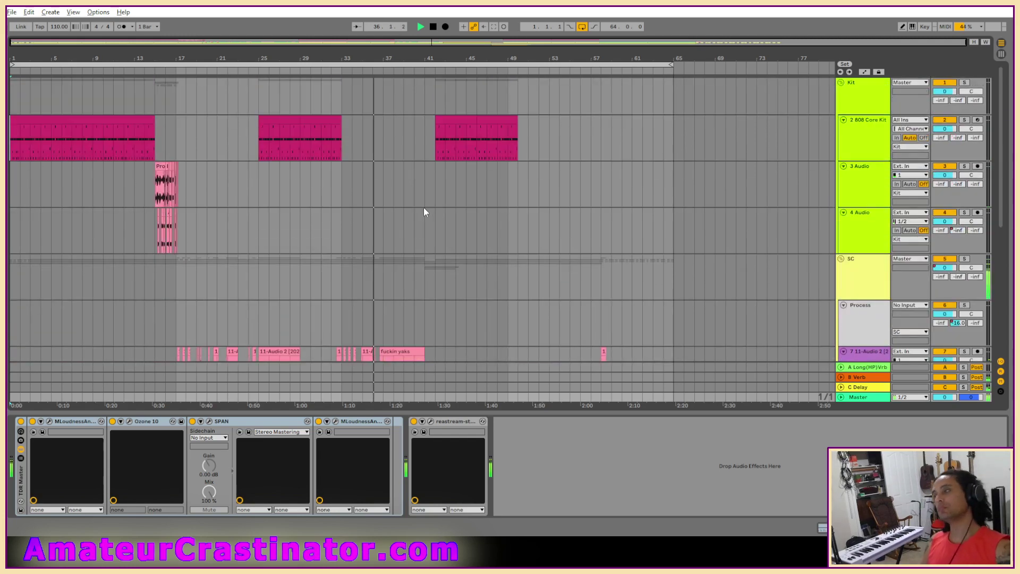
scroll(430, 187, down, 7)
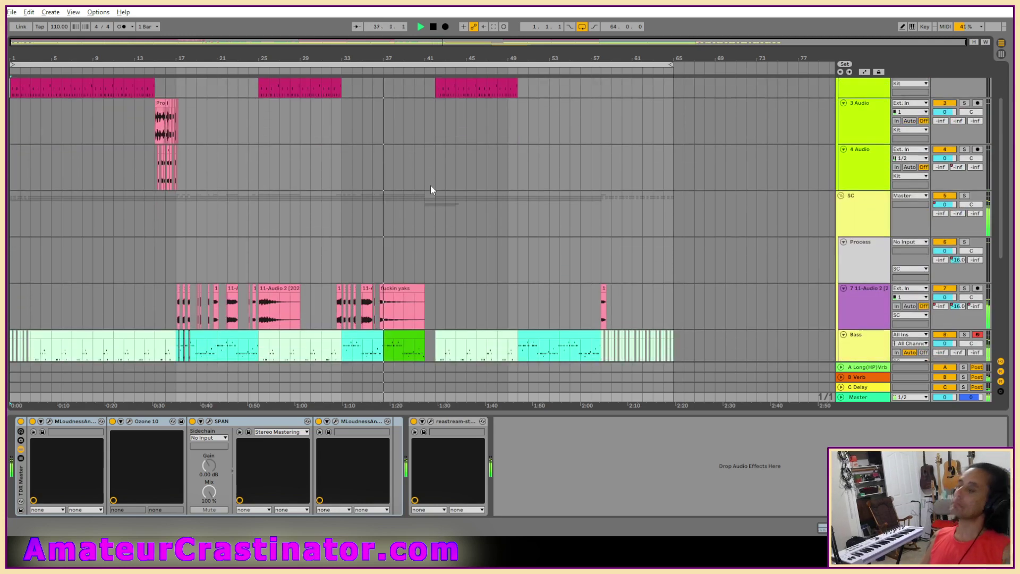
scroll(429, 187, up, 1)
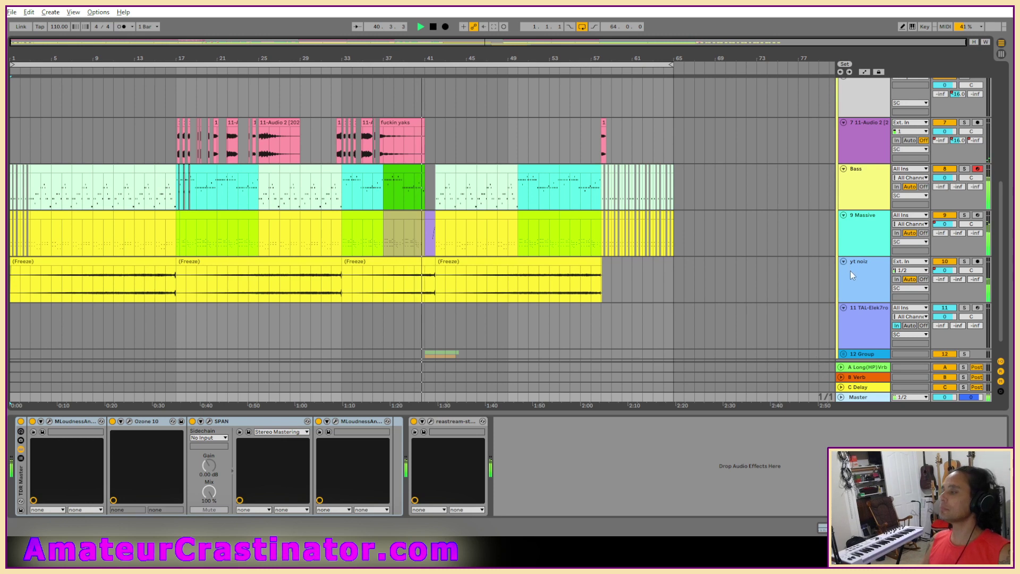
scroll(850, 271, up, 7)
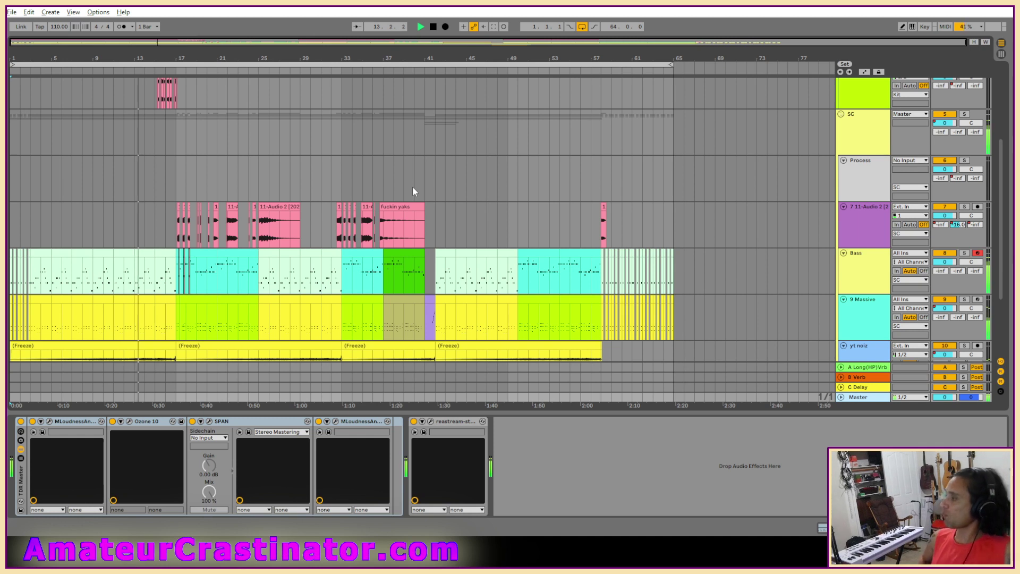
Stop playback and open the Live set Vocomelonpie (Live 10).als from the Vocomelonpie Project folder.
click(434, 27)
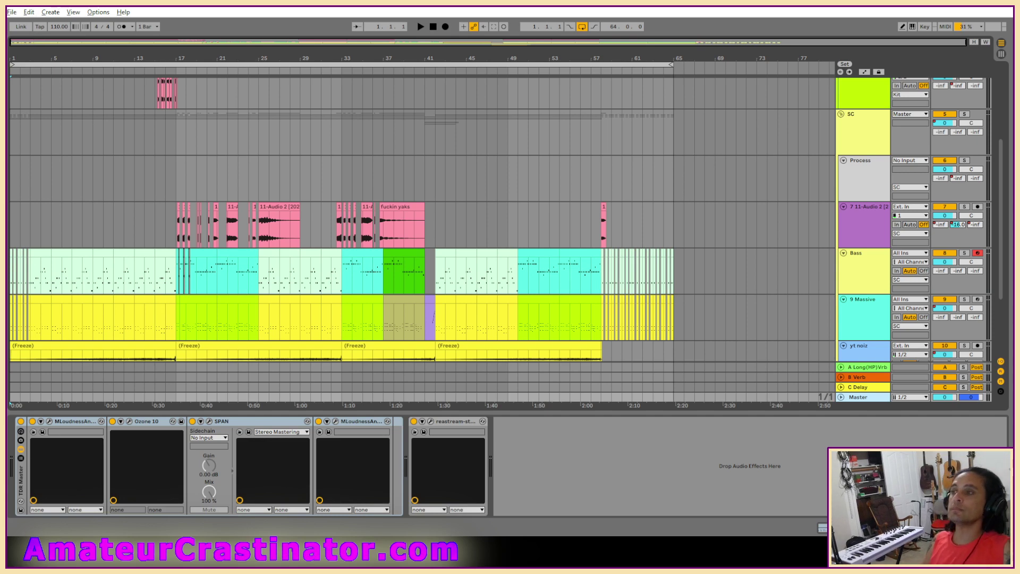
click(13, 12)
click(26, 35)
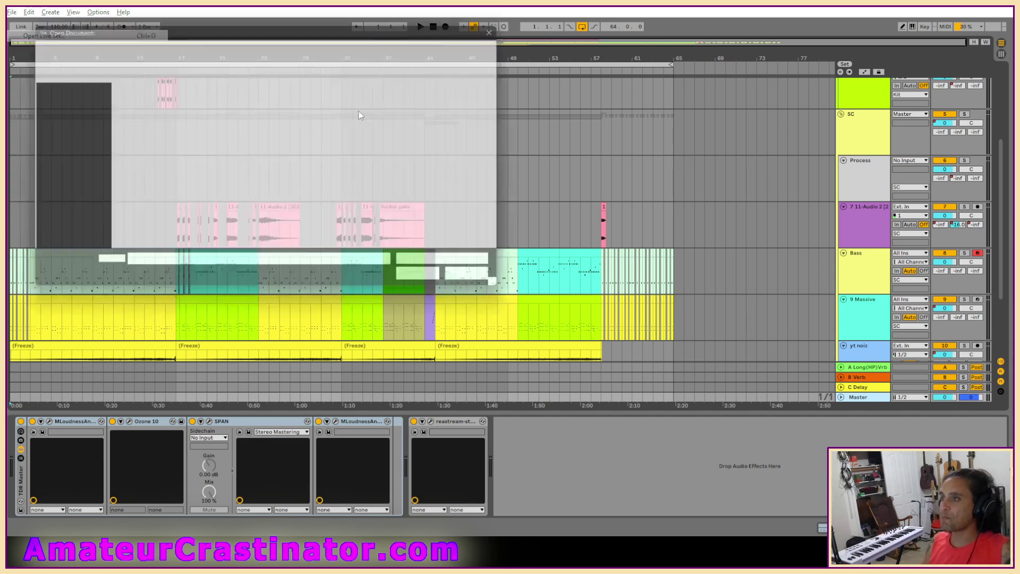
click(237, 46)
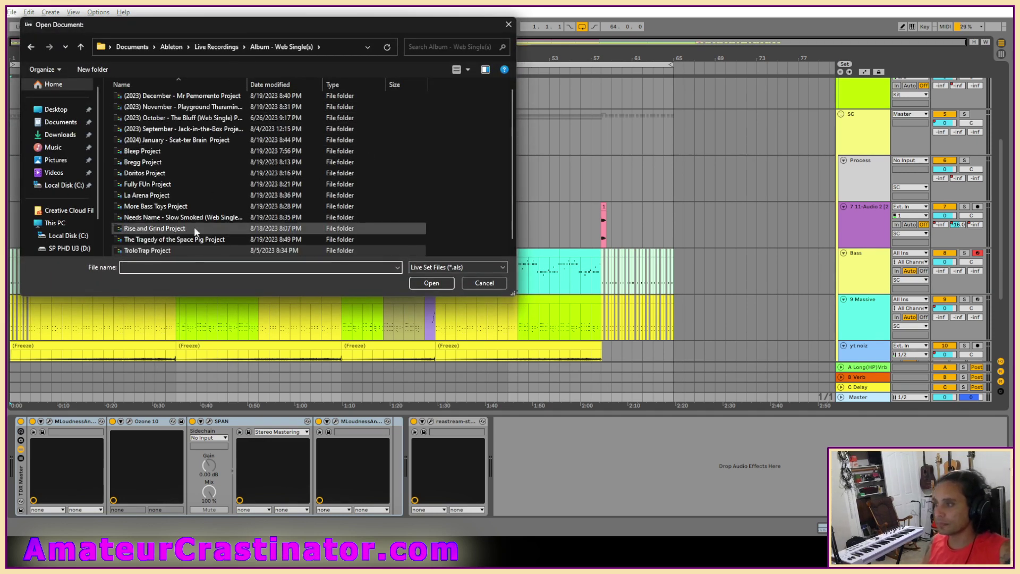
double_click(143, 250)
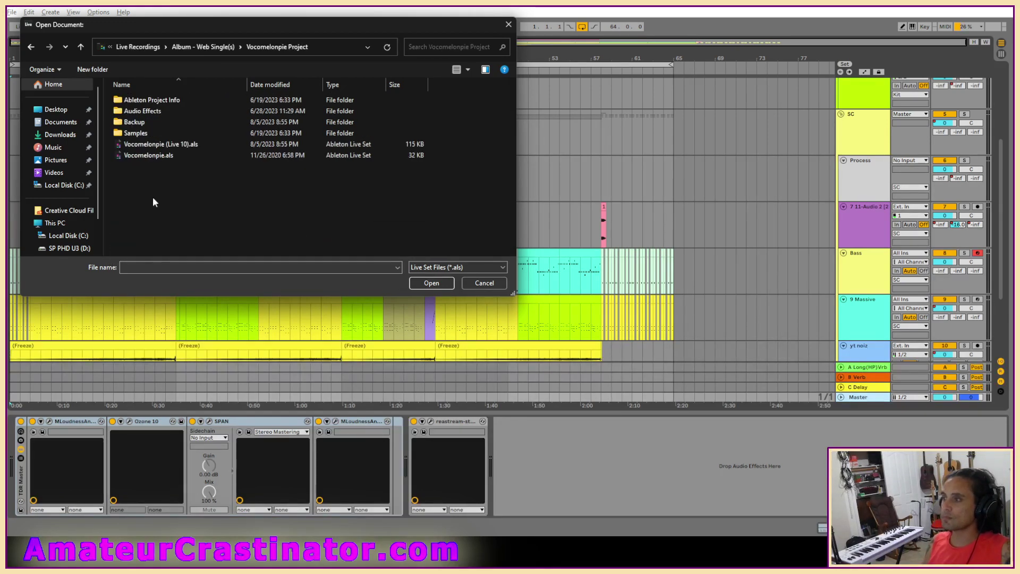
double_click(146, 140)
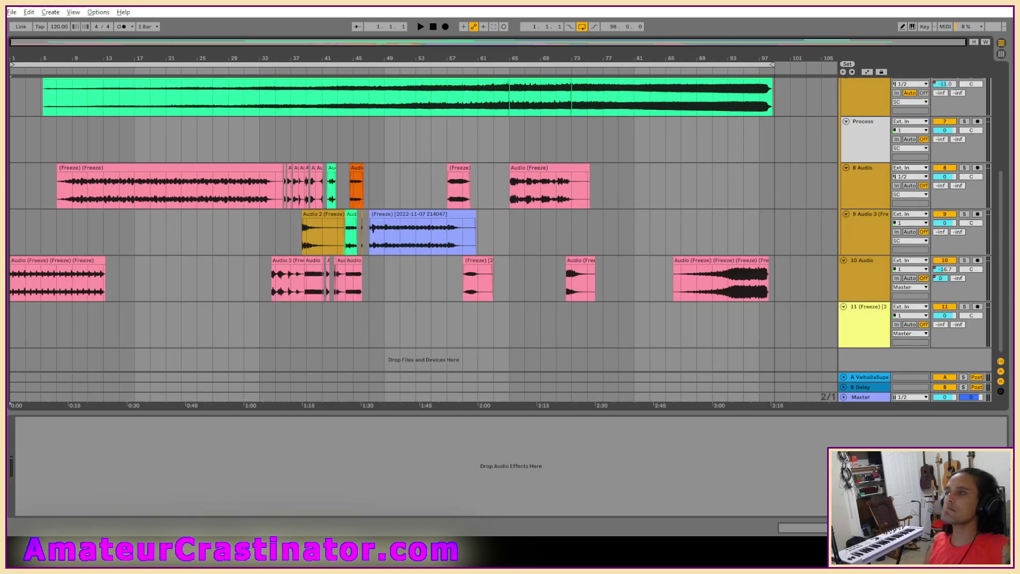
Collect all external files into the project, save the Live set, and play the song while viewing its upper tracks.
click(11, 12)
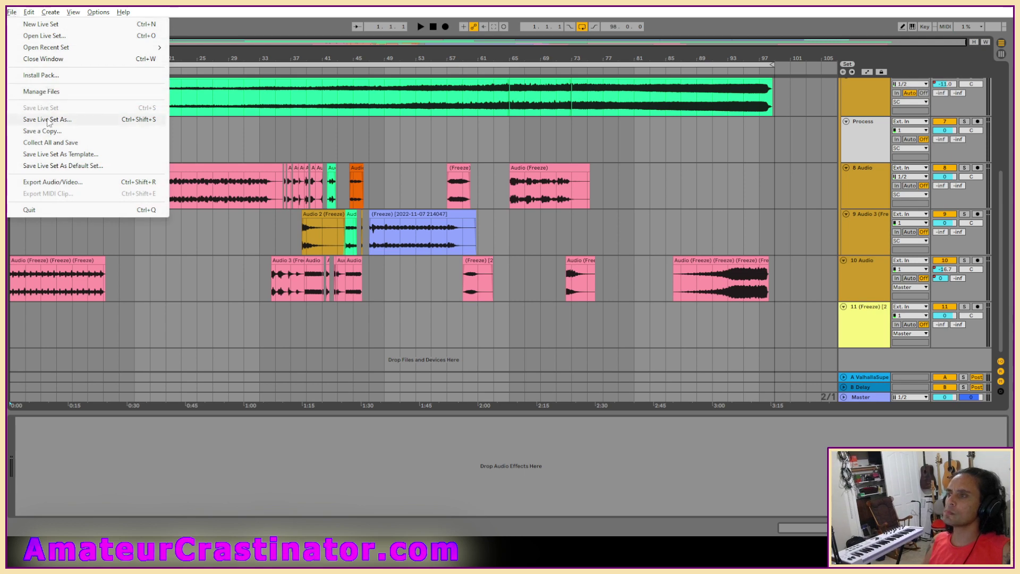
click(50, 142)
click(481, 311)
scroll(478, 239, up, 5)
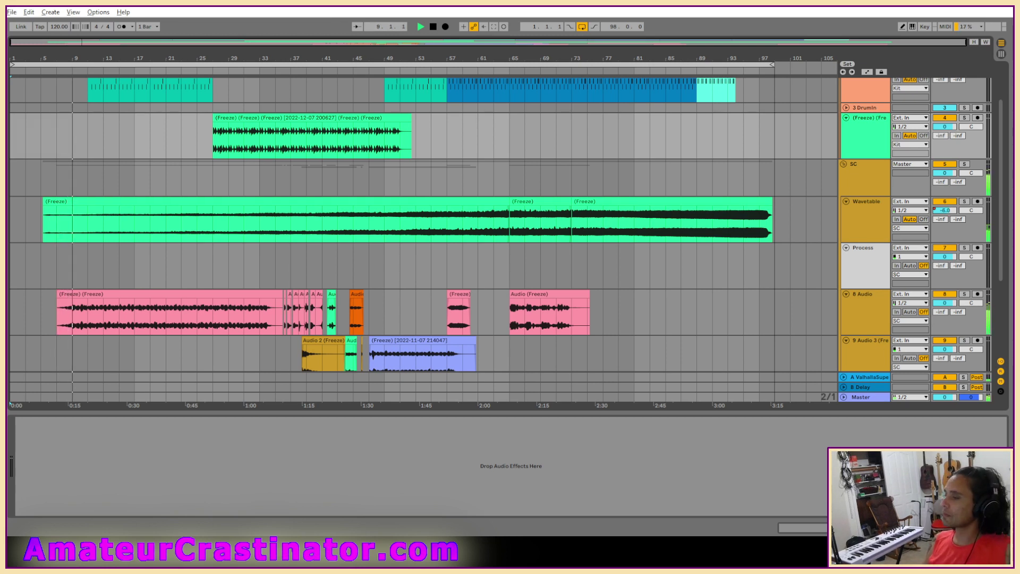
Check the Wavetable track's effect chain, and look over the tracks down to track 11 and back up to 2 Drum Rack during playback.
scroll(744, 202, down, 2)
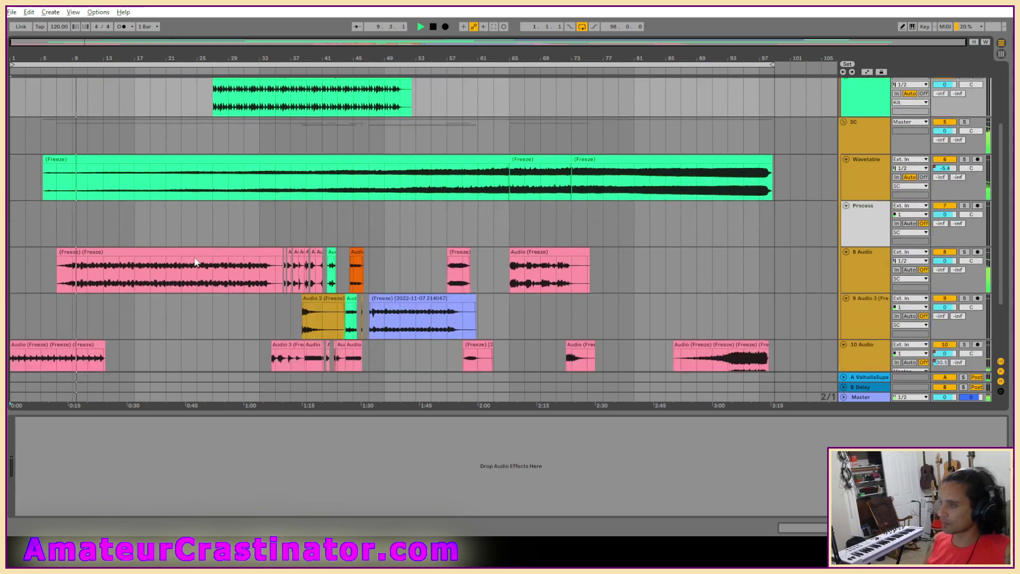
click(863, 186)
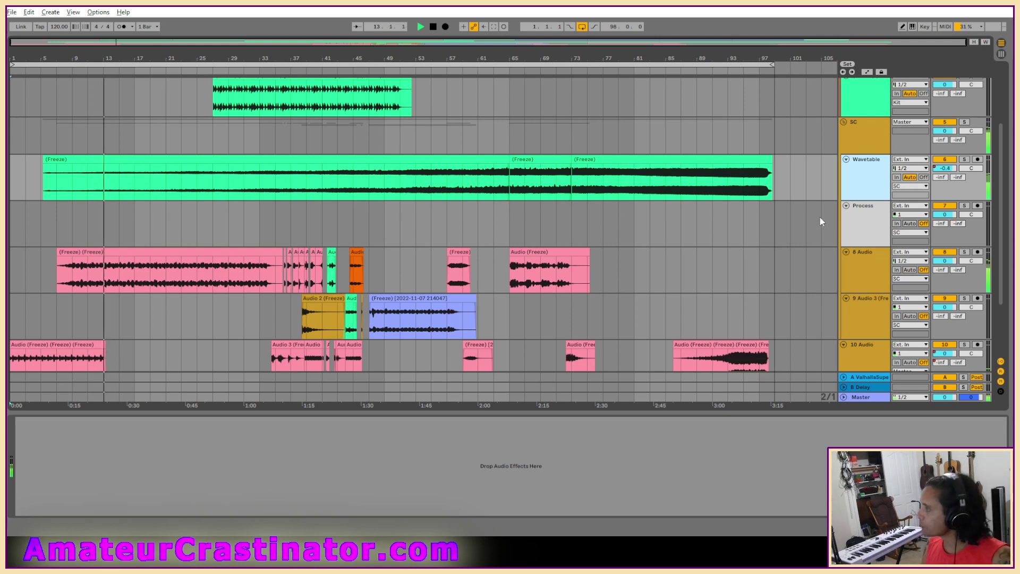
scroll(478, 253, down, 3)
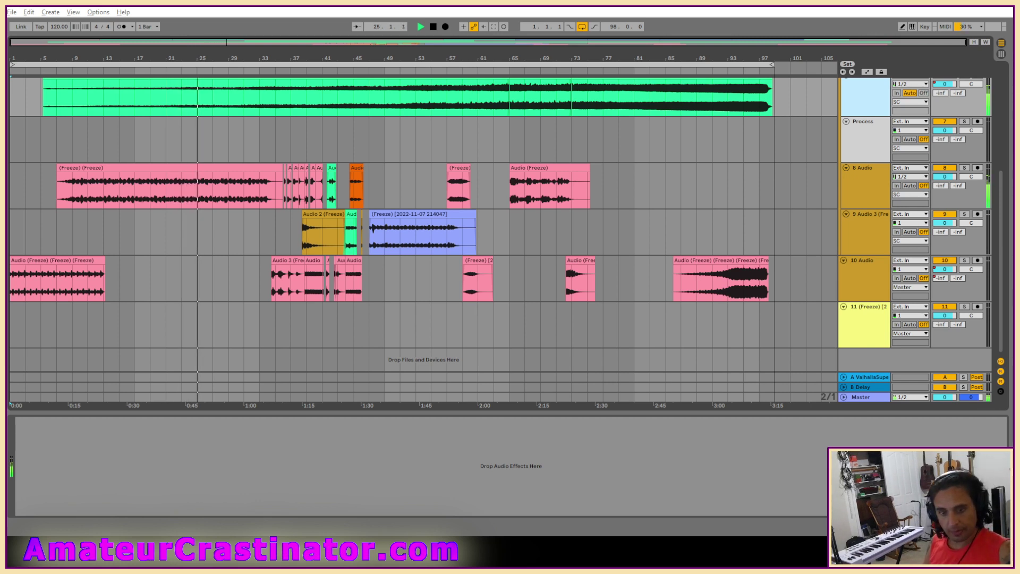
click(548, 495)
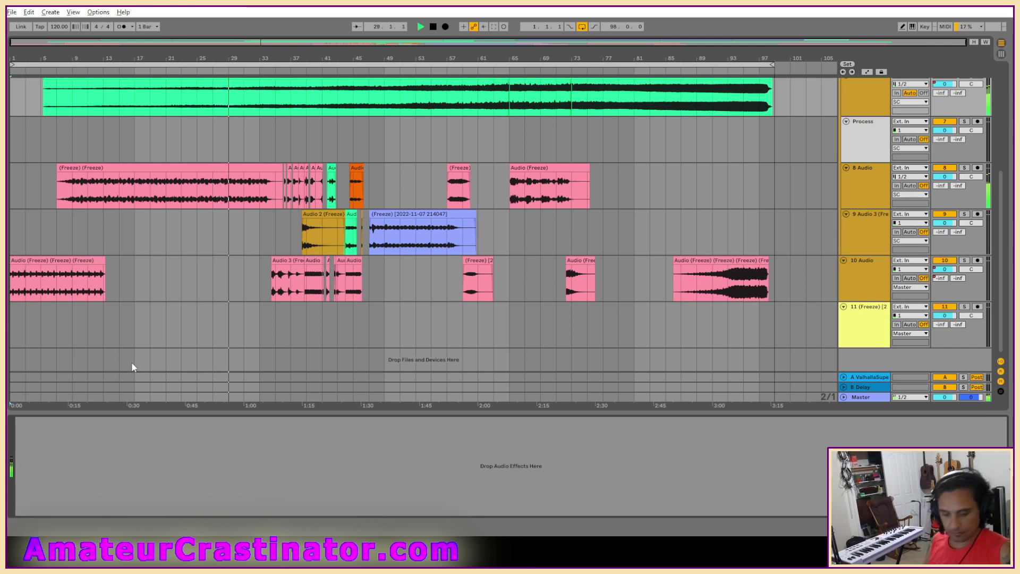
scroll(465, 155, up, 2)
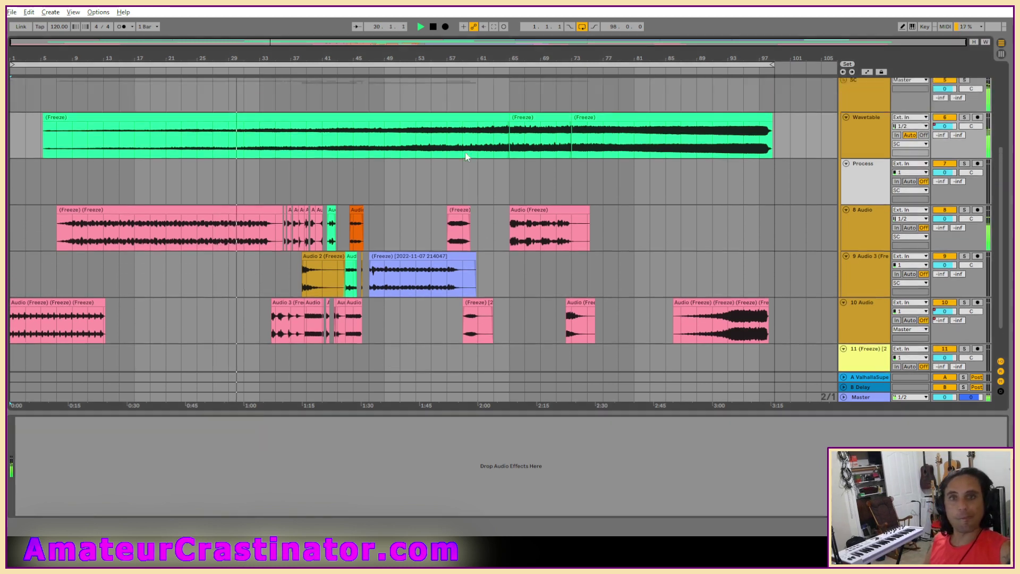
scroll(468, 151, up, 2)
scroll(581, 173, up, 3)
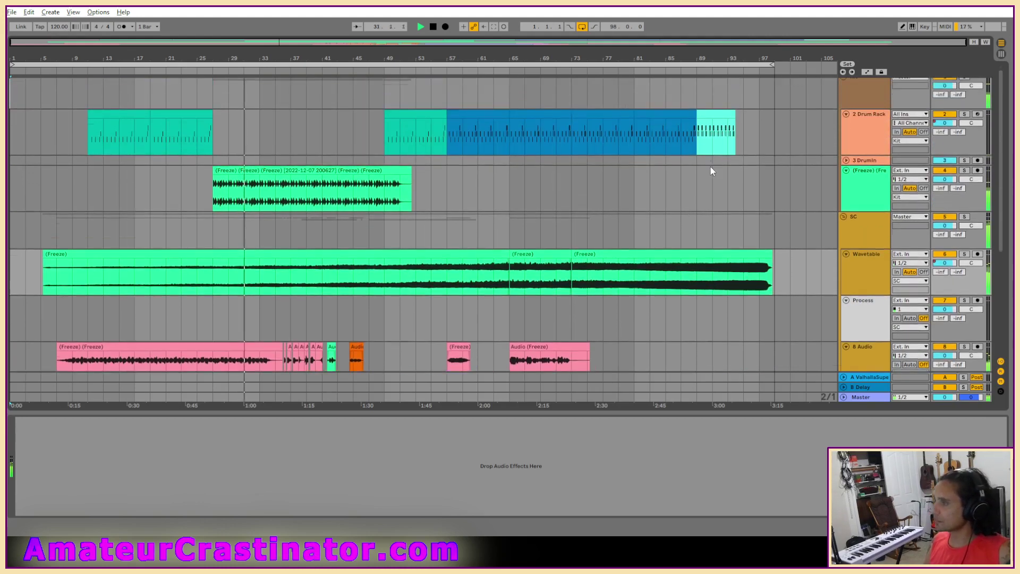
Select the frozen drum audio track in the Kit group and solo it briefly during playback to check its sound.
scroll(712, 170, up, 1)
click(866, 199)
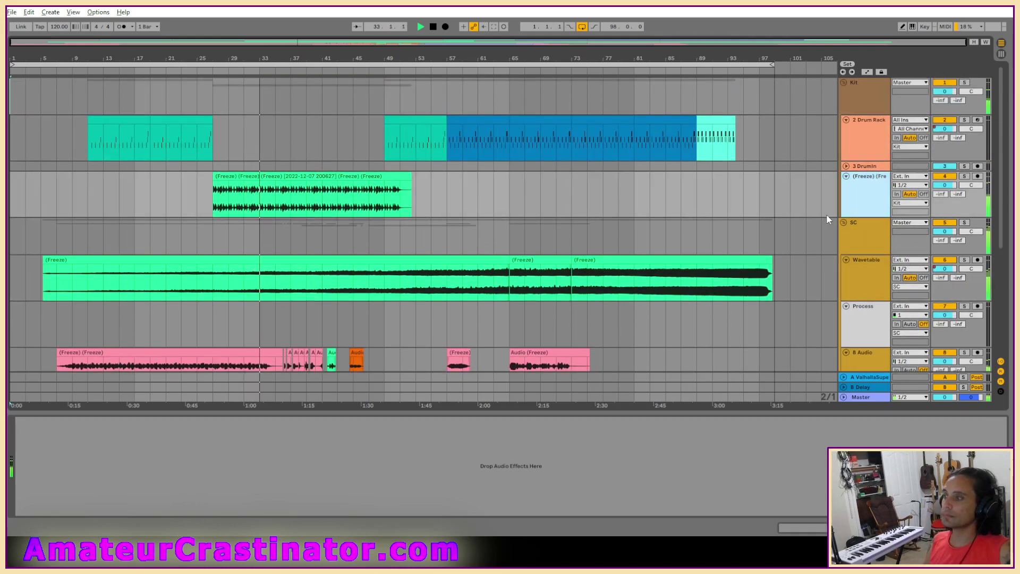
key(s)
key(s)
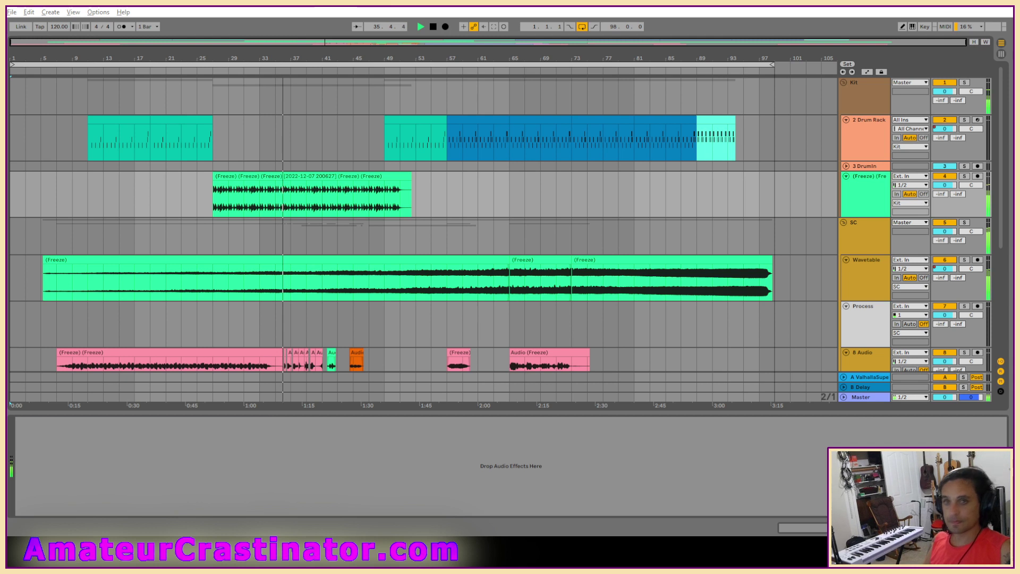
Shape EQ Eight band 3 on the frozen drum track to 1.26 kHz, -4.34 dB gain and Q 4.83, auditioning it soloed, and stop playback.
key(ctrl+z)
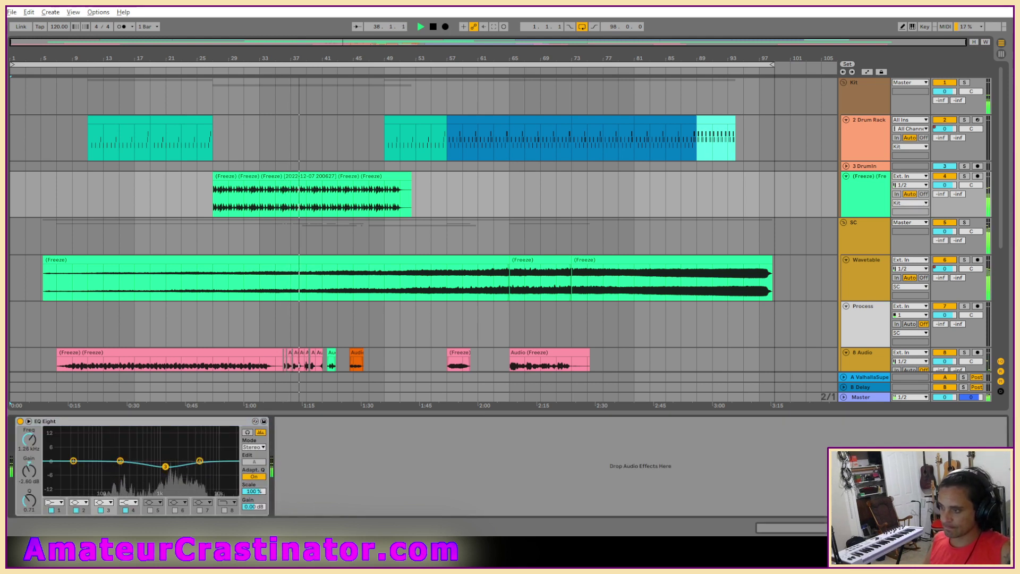
drag(160, 461, 165, 467)
drag(24, 503, 33, 505)
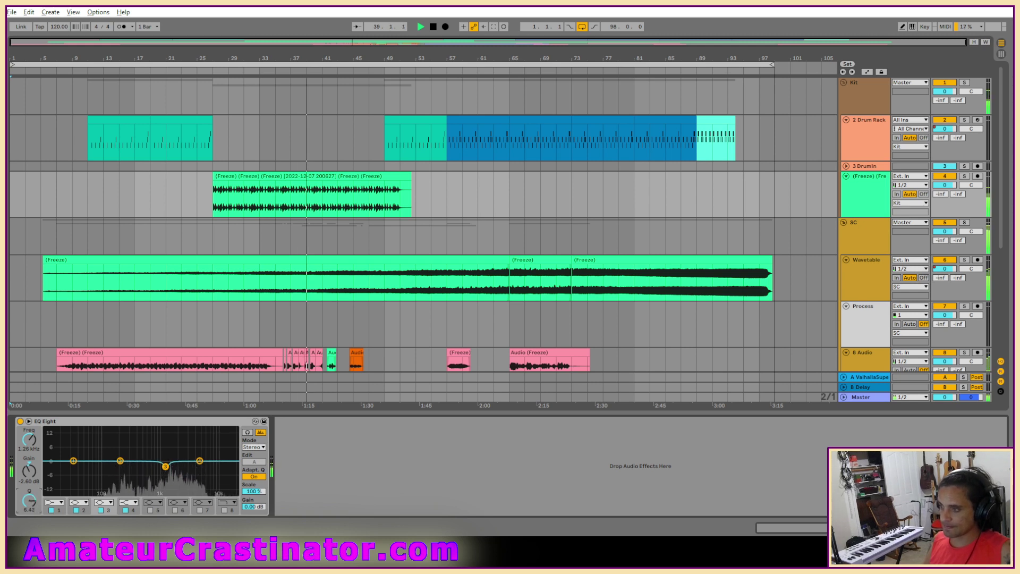
key(s)
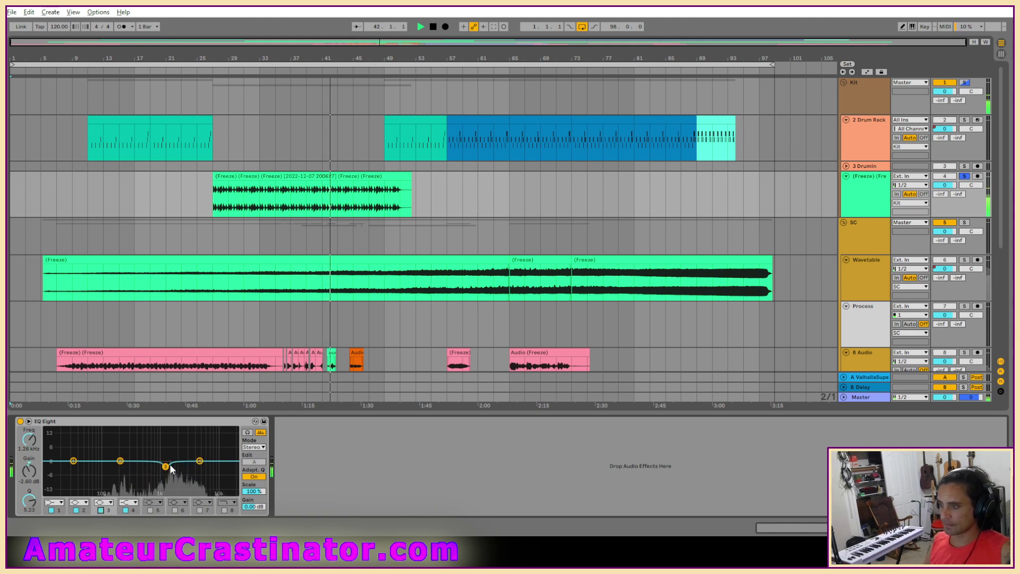
drag(165, 471, 166, 475)
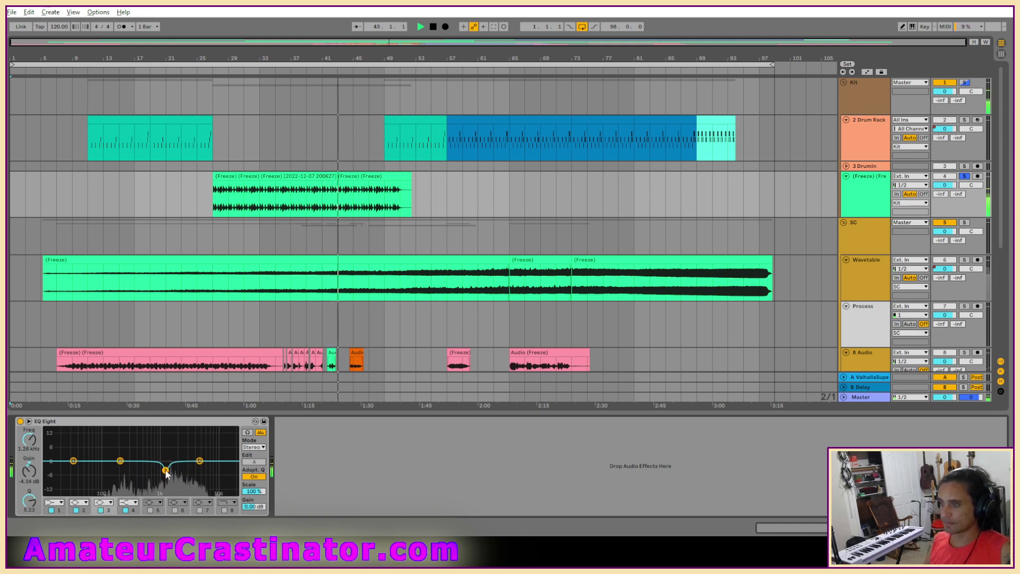
drag(29, 500, 29, 502)
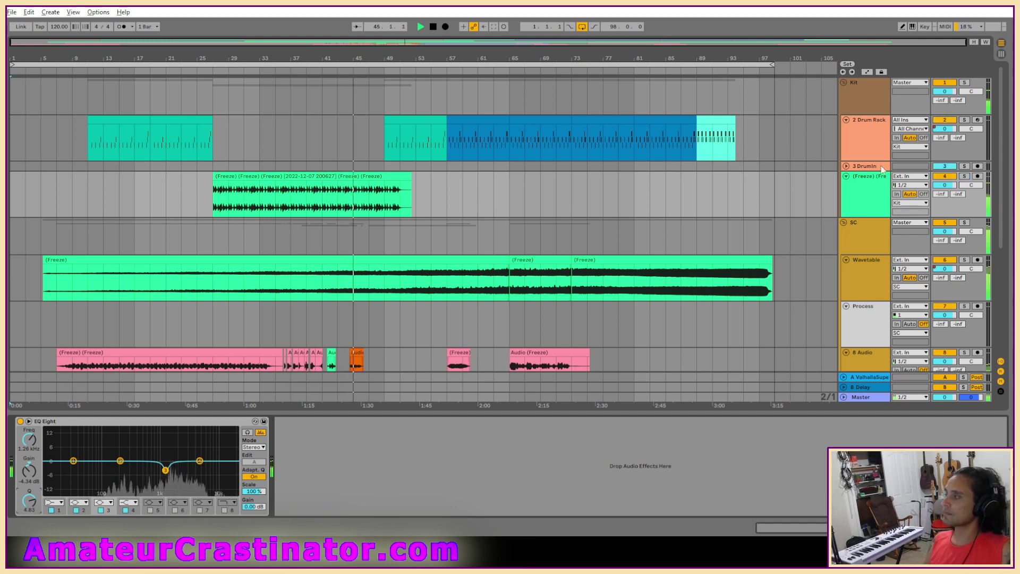
click(965, 176)
key(space)
Freeze and flatten the frozen drum audio track in the Kit group to render its EQ into the clip.
key(Delete)
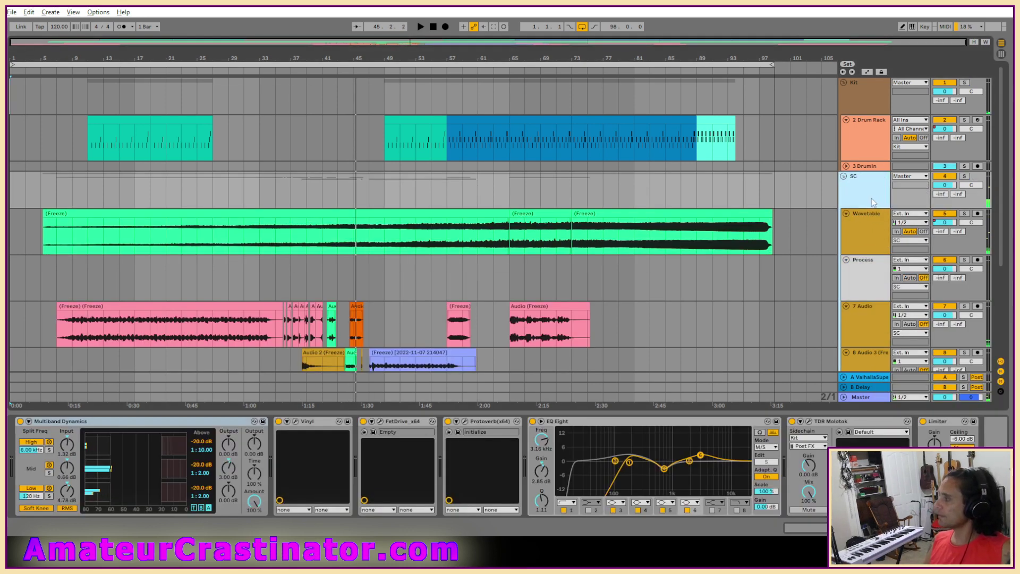
key(ctrl+z)
right_click(867, 185)
click(885, 256)
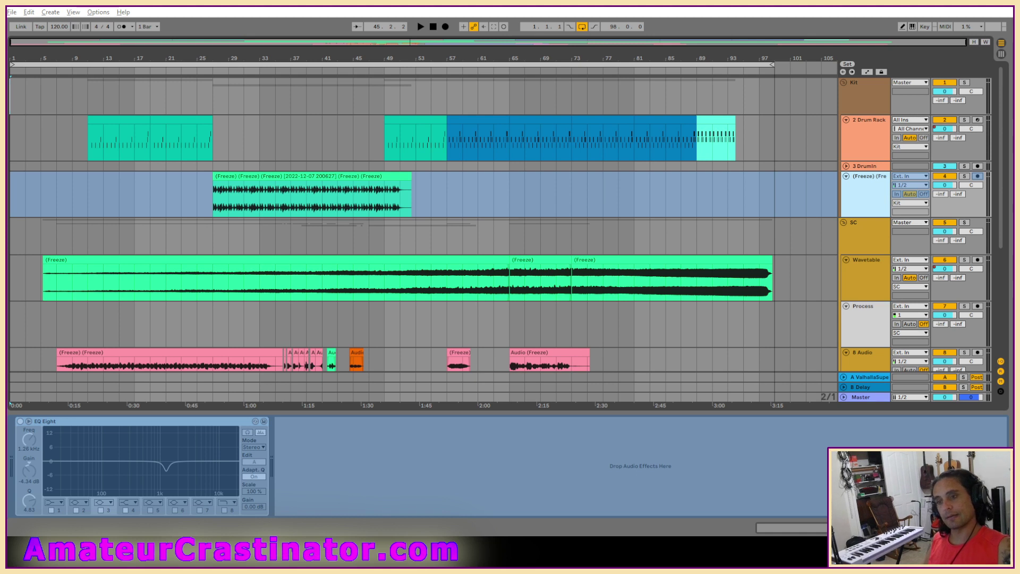
right_click(865, 187)
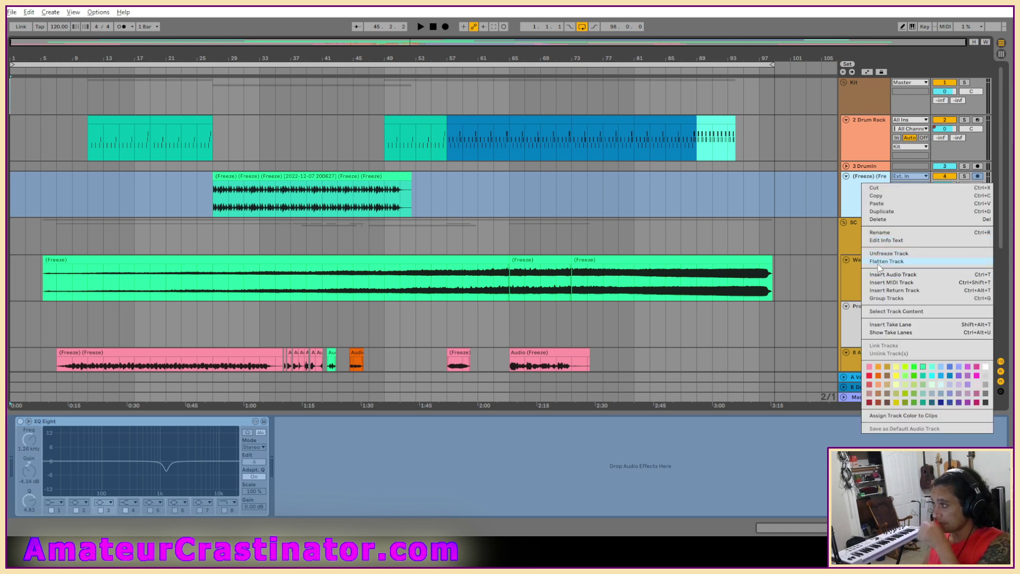
click(880, 265)
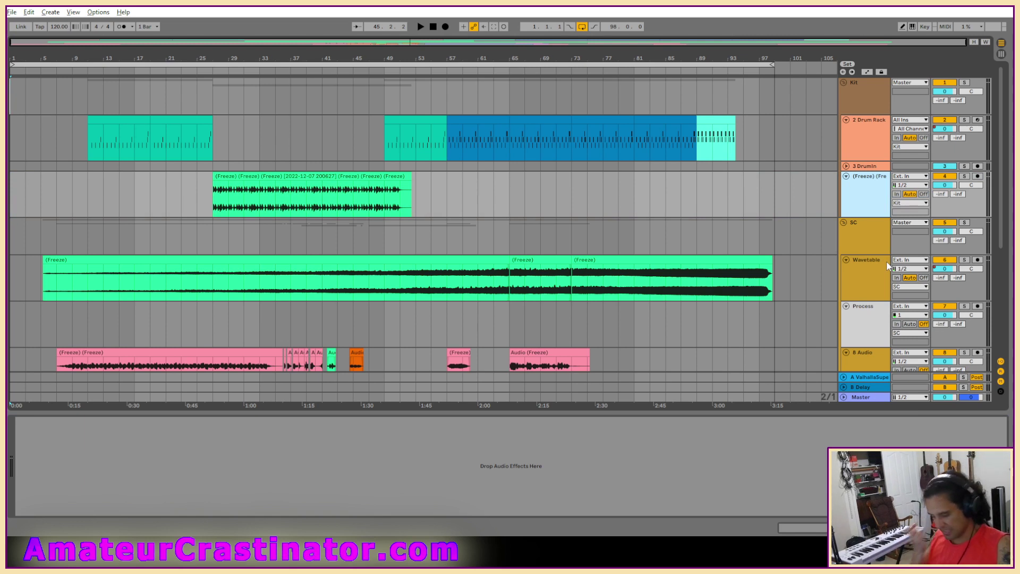
Collect all and save the Live Set, copying files from elsewhere, other Projects, the User Library and Factory Packs.
click(15, 15)
click(53, 144)
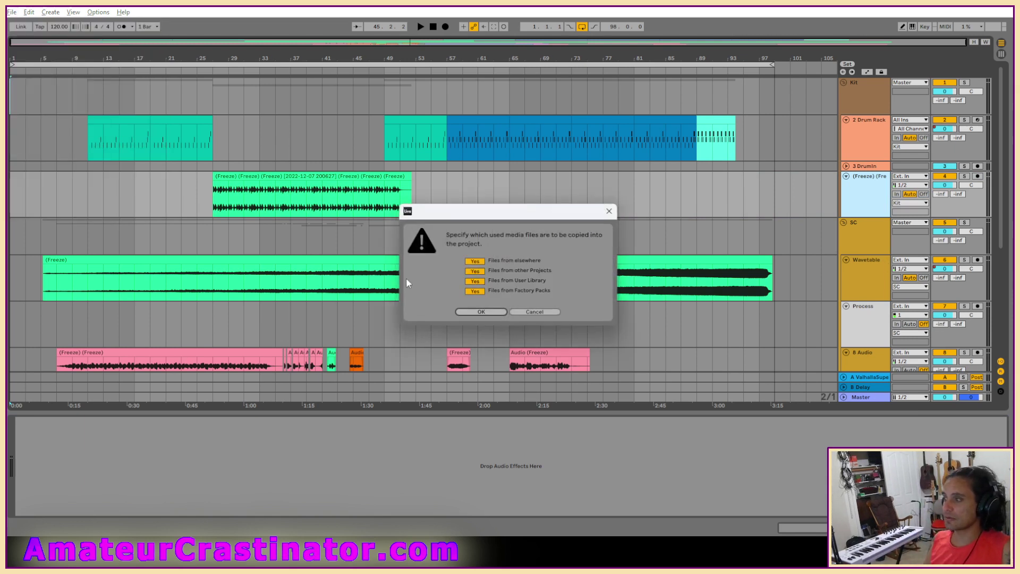
click(482, 312)
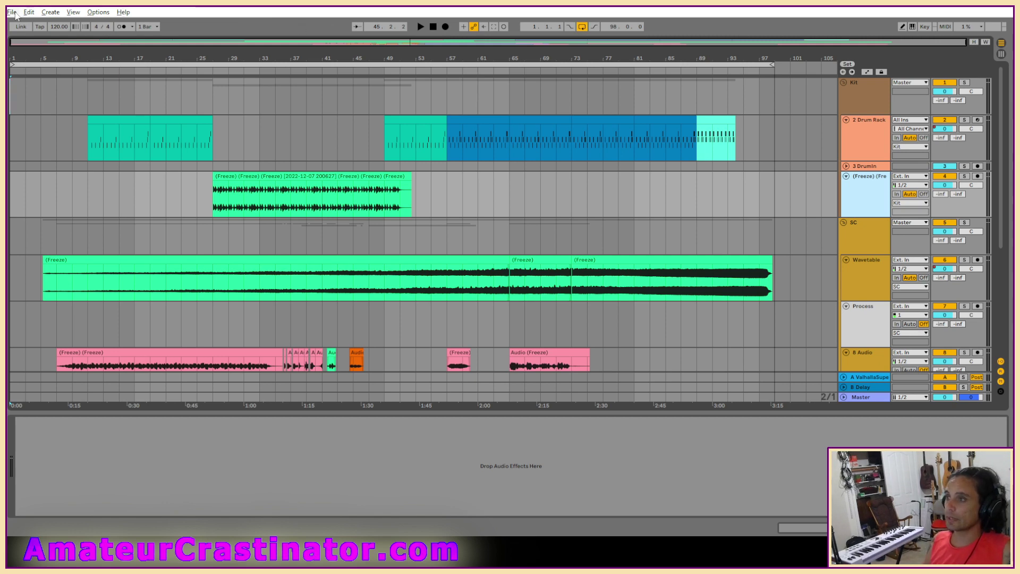
Open Tryna.als from the Tryna Project folder inside Live Recordings > Album 003.
click(11, 12)
click(29, 36)
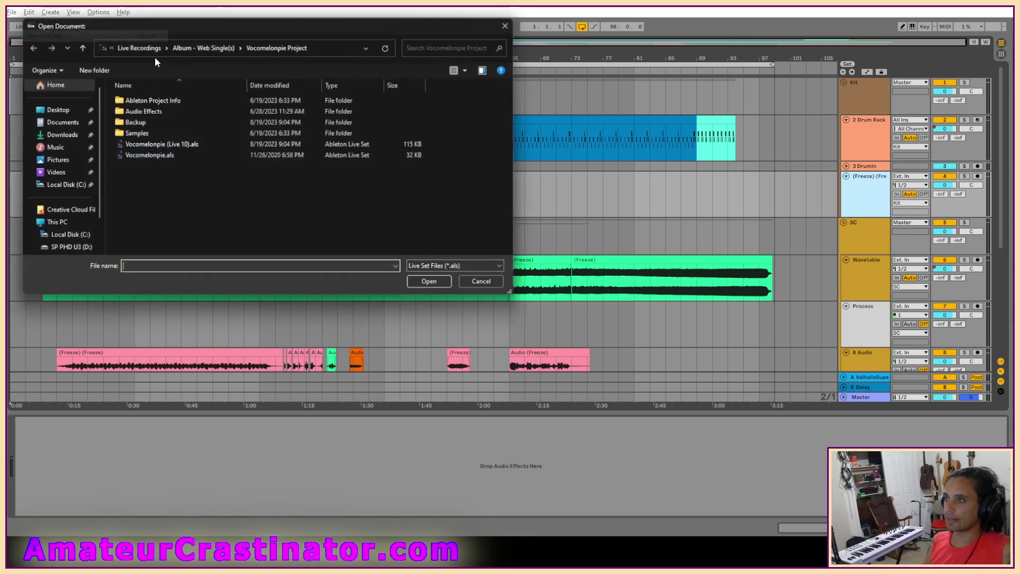
click(203, 48)
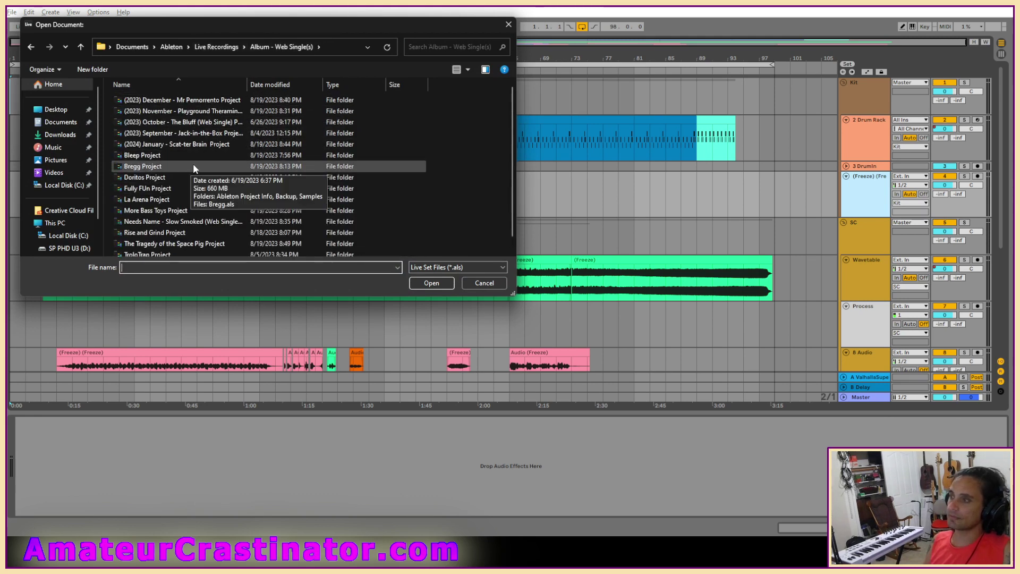
click(217, 48)
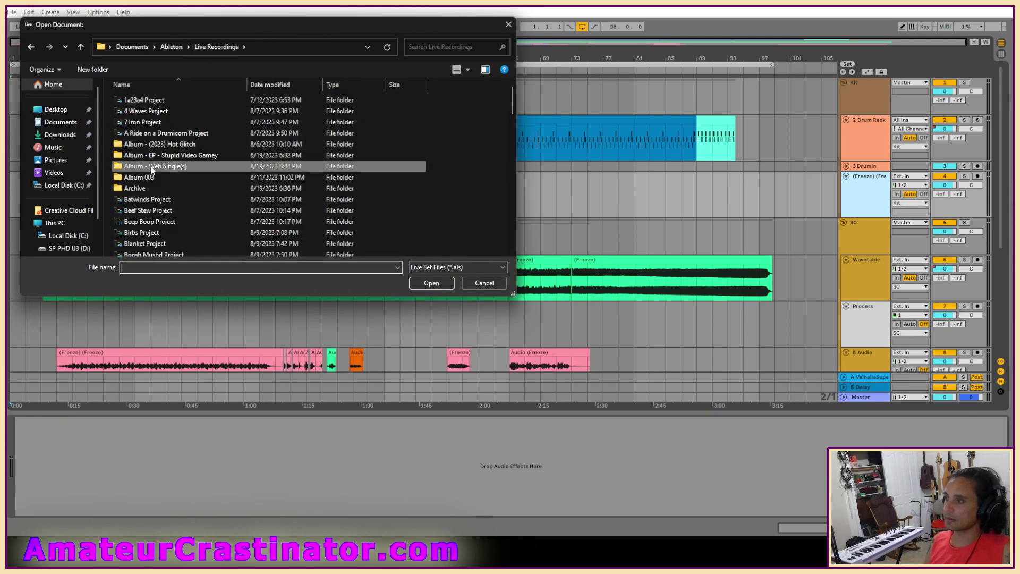
double_click(139, 180)
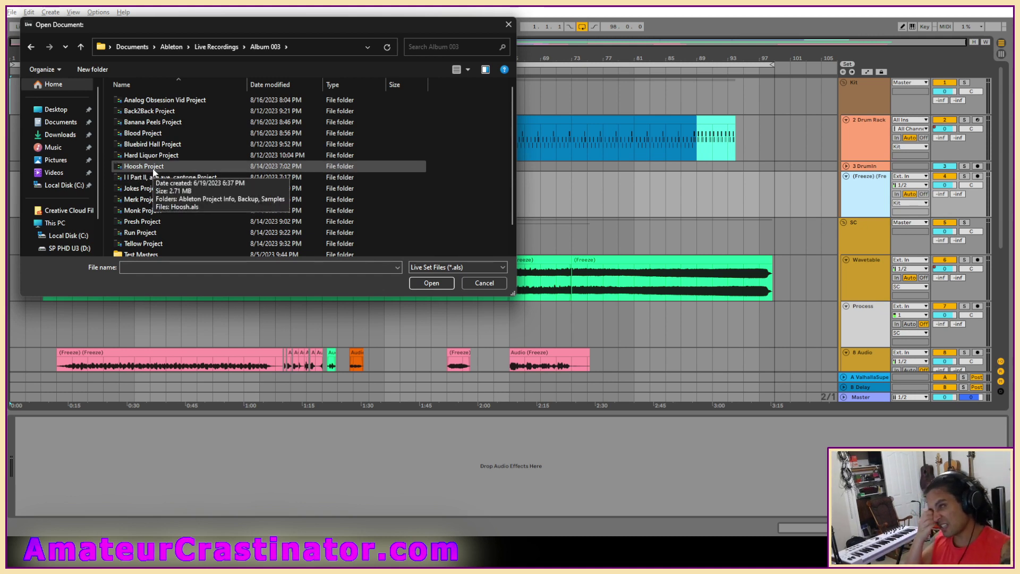
scroll(308, 194, down, 1)
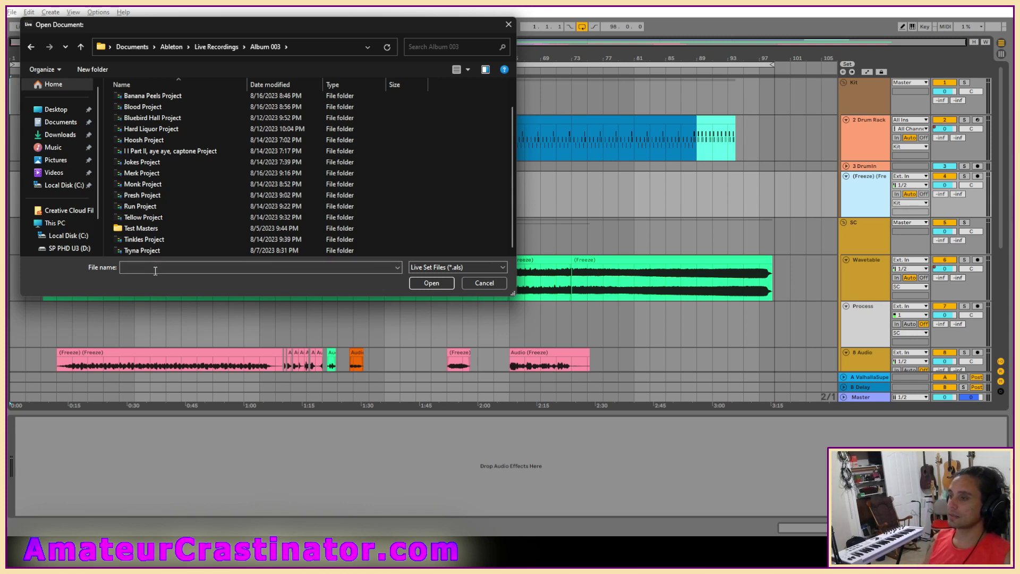
double_click(143, 250)
double_click(133, 134)
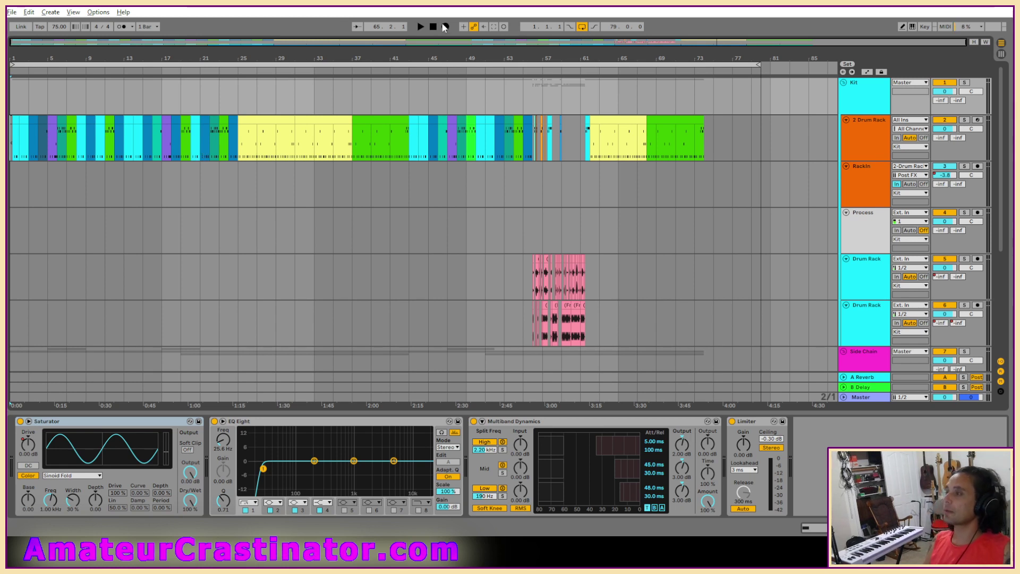
Play the arrangement through from the start, review the clips on every track, and inspect the 9 Wavetable track's devices.
click(433, 27)
click(421, 26)
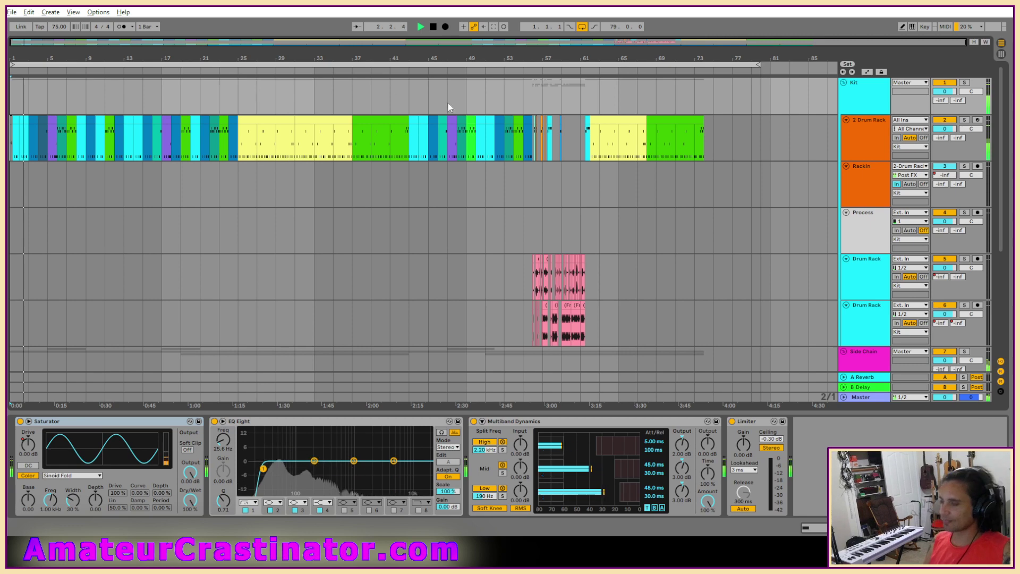
scroll(439, 159, down, 5)
scroll(439, 154, down, 1)
scroll(438, 152, up, 5)
scroll(437, 152, down, 4)
scroll(435, 157, up, 4)
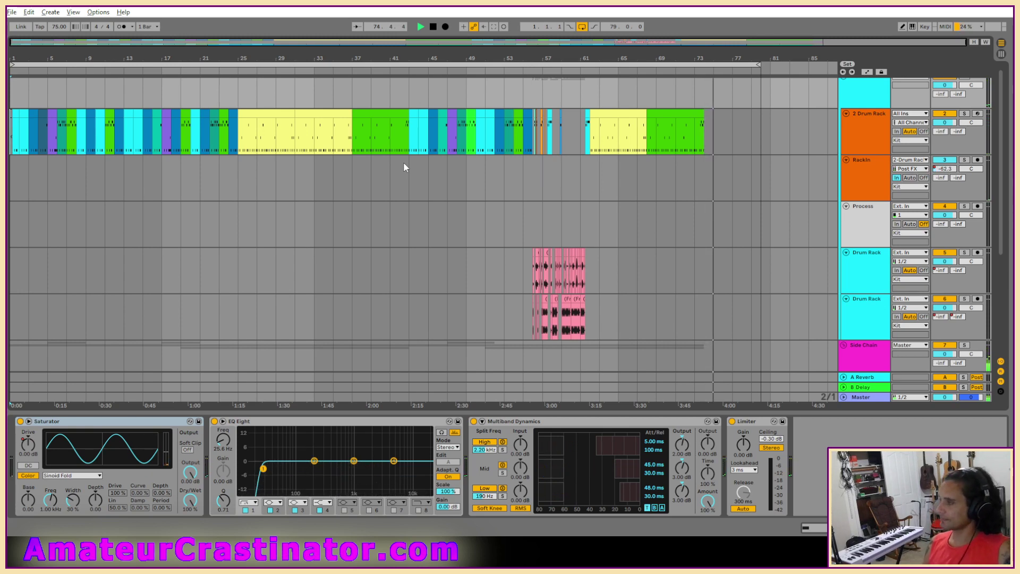
scroll(803, 188, down, 5)
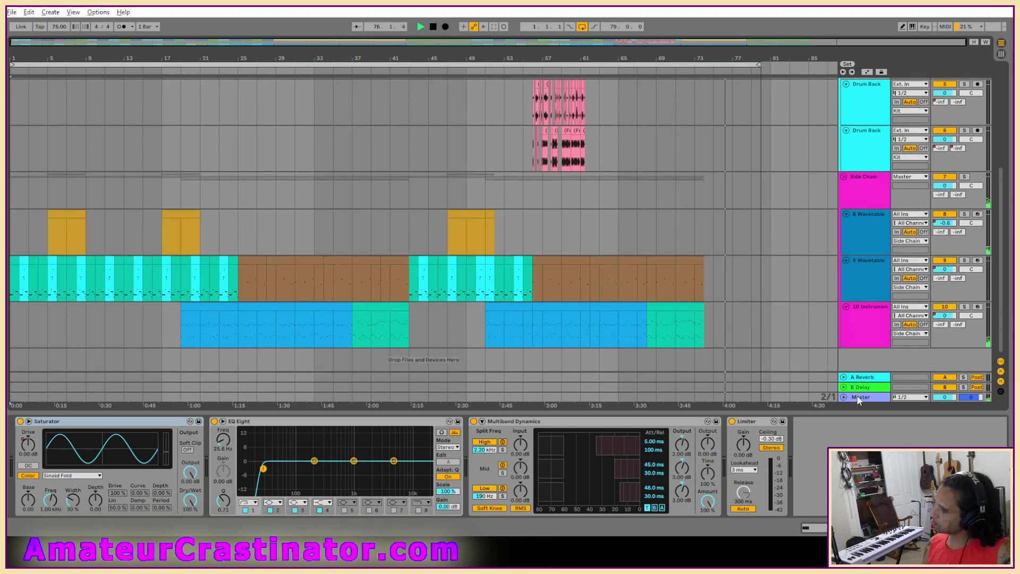
click(867, 263)
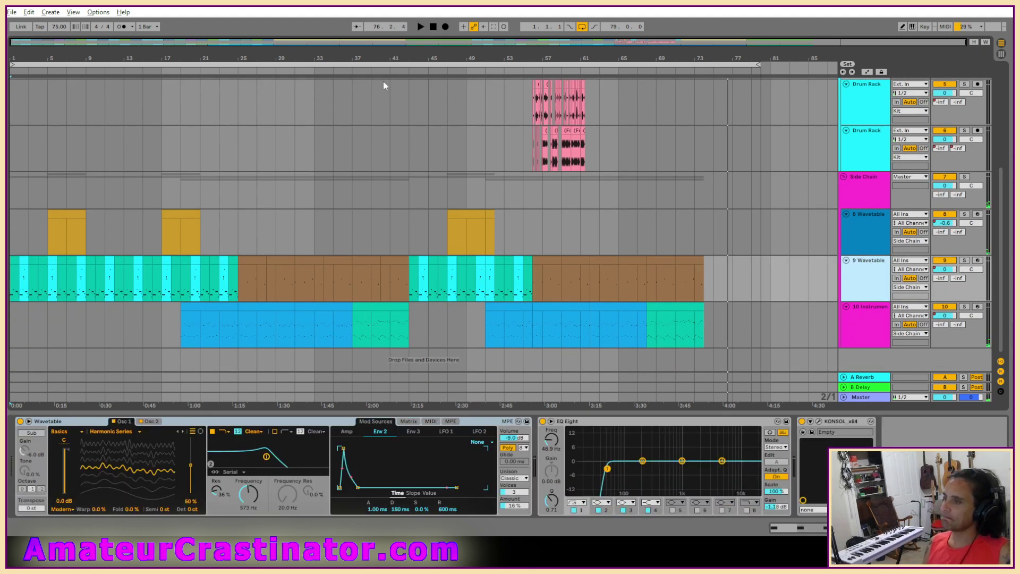
Open the Live Set in the 1a23a4 Project folder under Live Recordings and briefly play its full arrangement.
click(11, 12)
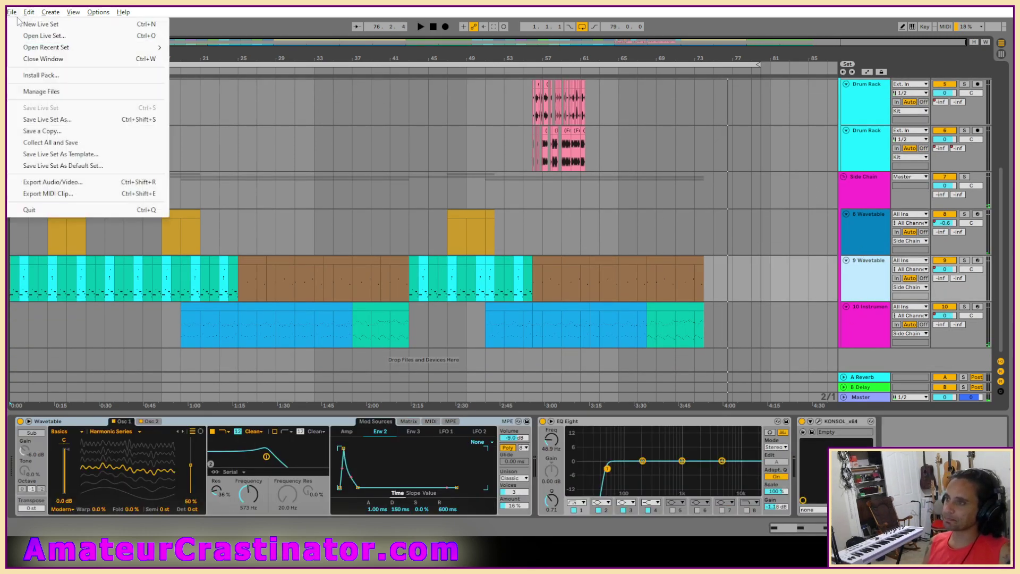
click(38, 36)
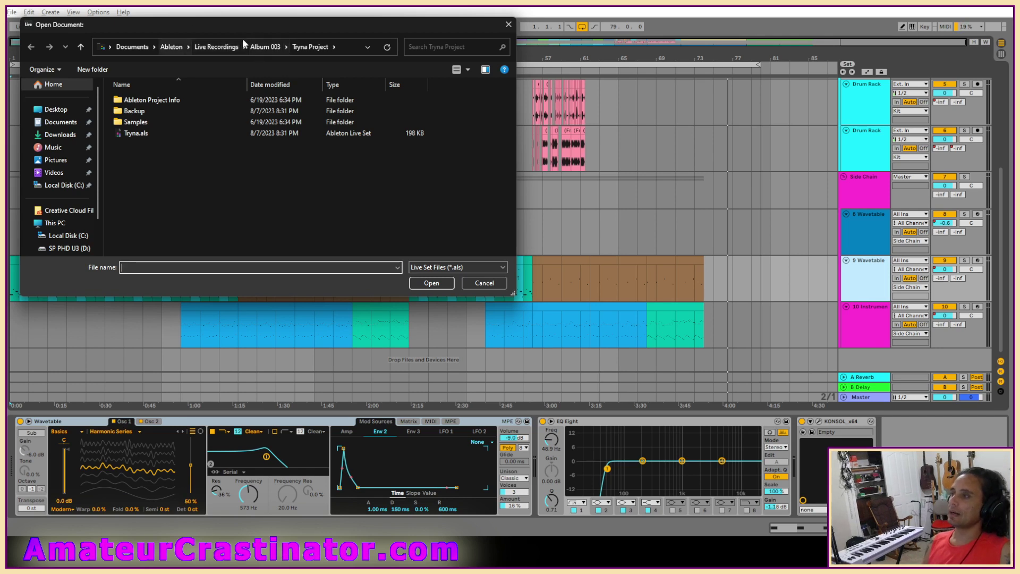
click(218, 45)
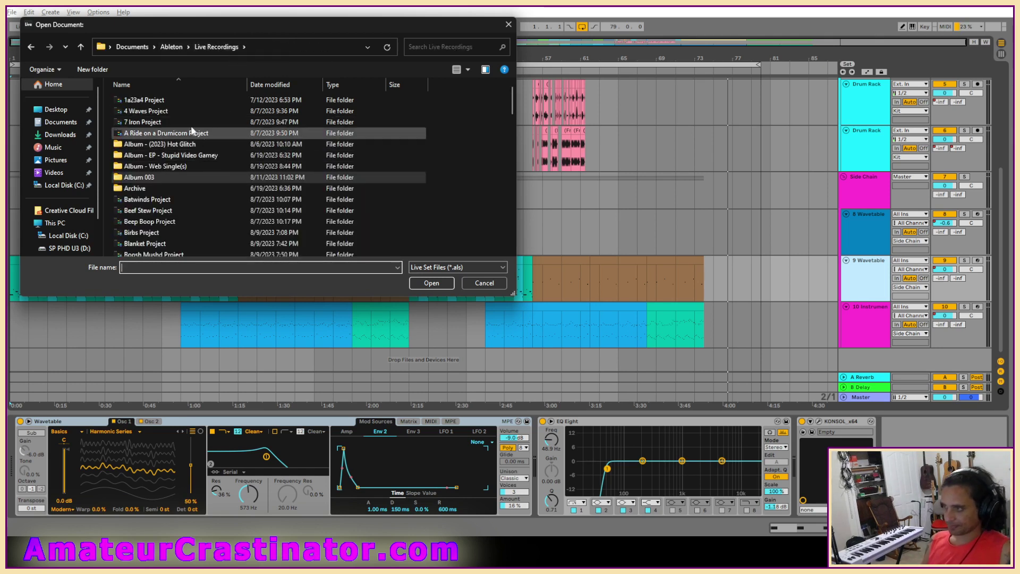
scroll(179, 197, down, 2)
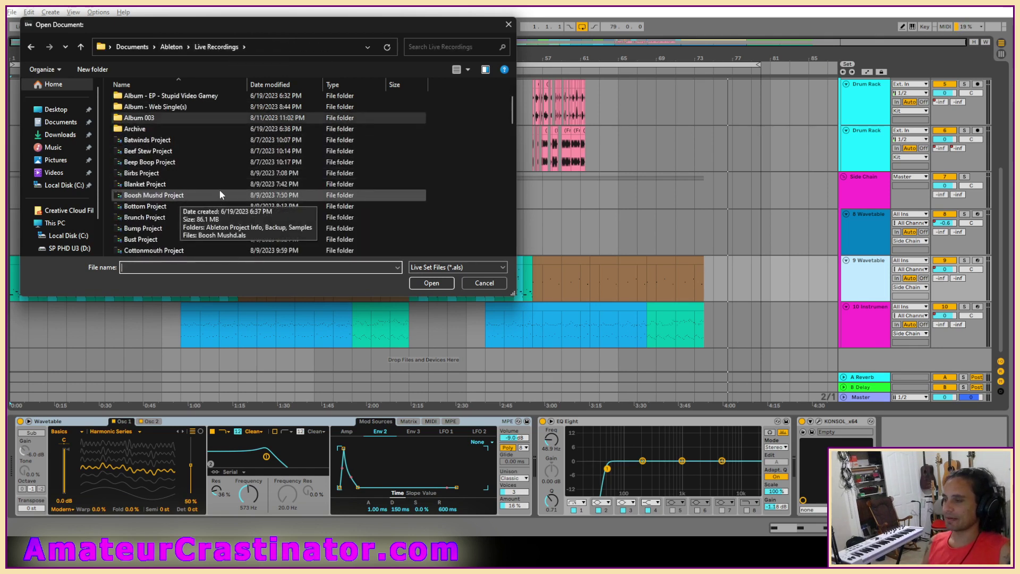
scroll(218, 175, up, 2)
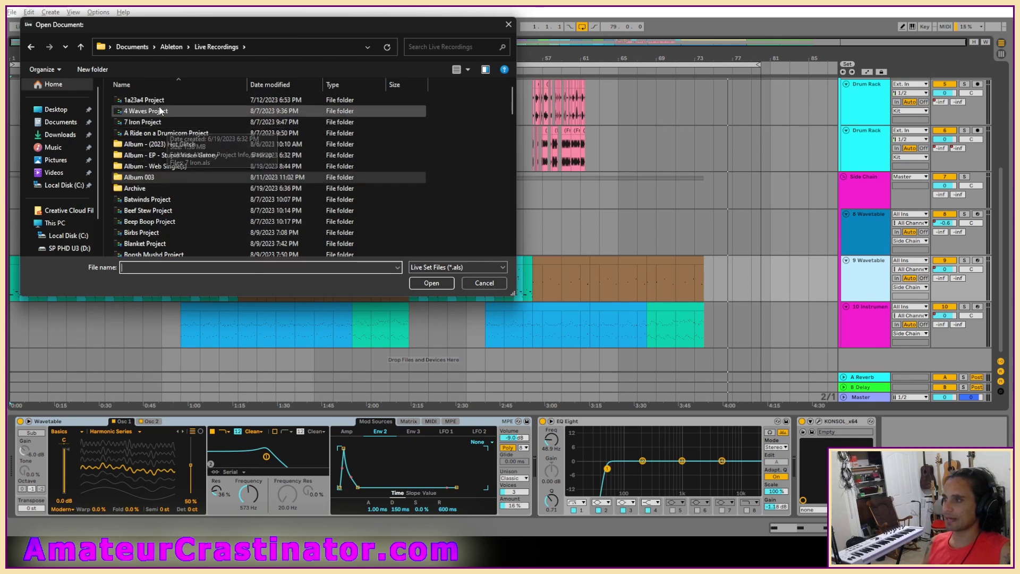
double_click(182, 99)
double_click(140, 133)
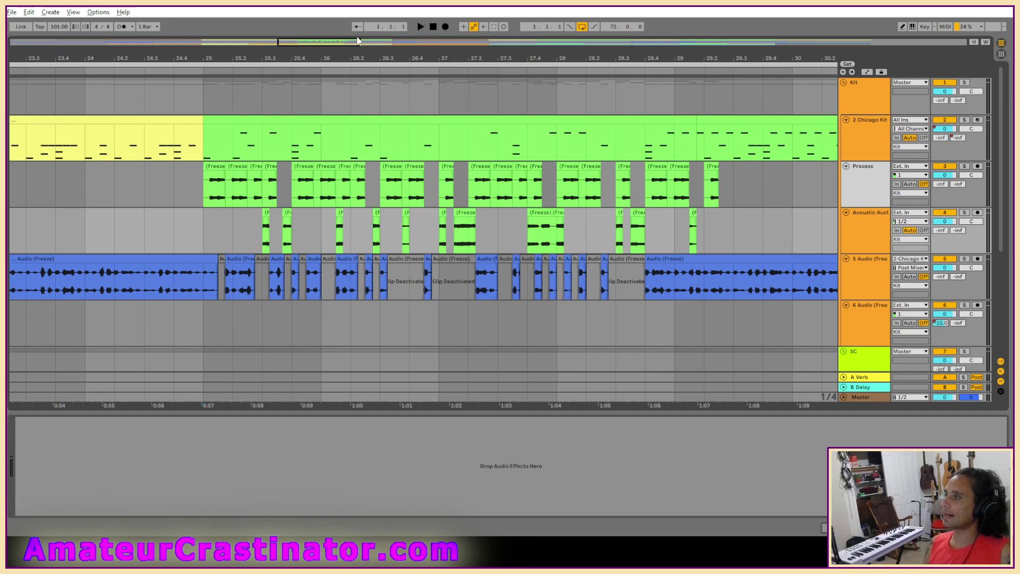
drag(360, 40, 768, 42)
key(space)
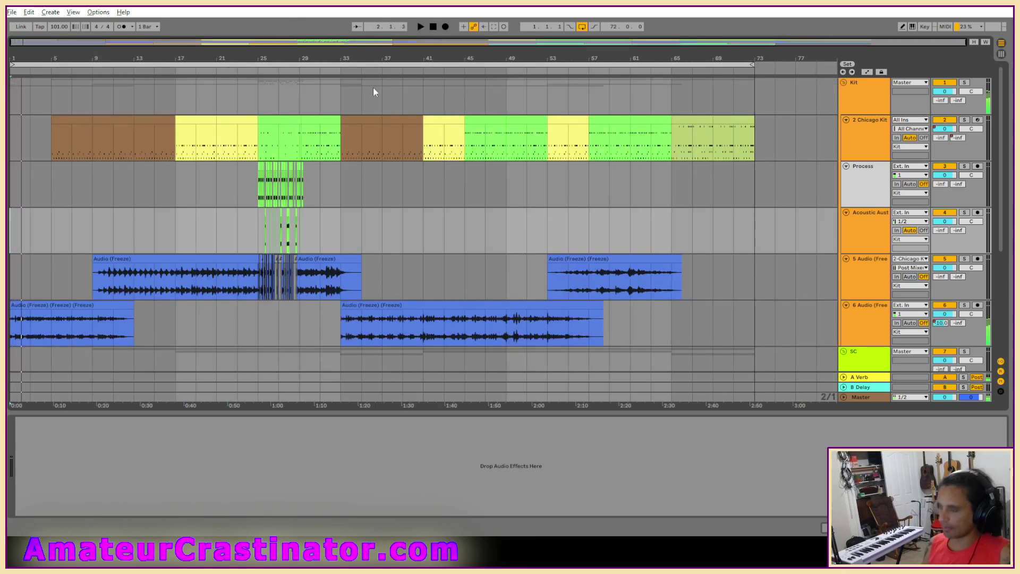
Open the Live Set in the 4 Waves Project folder under Live Recordings.
click(12, 12)
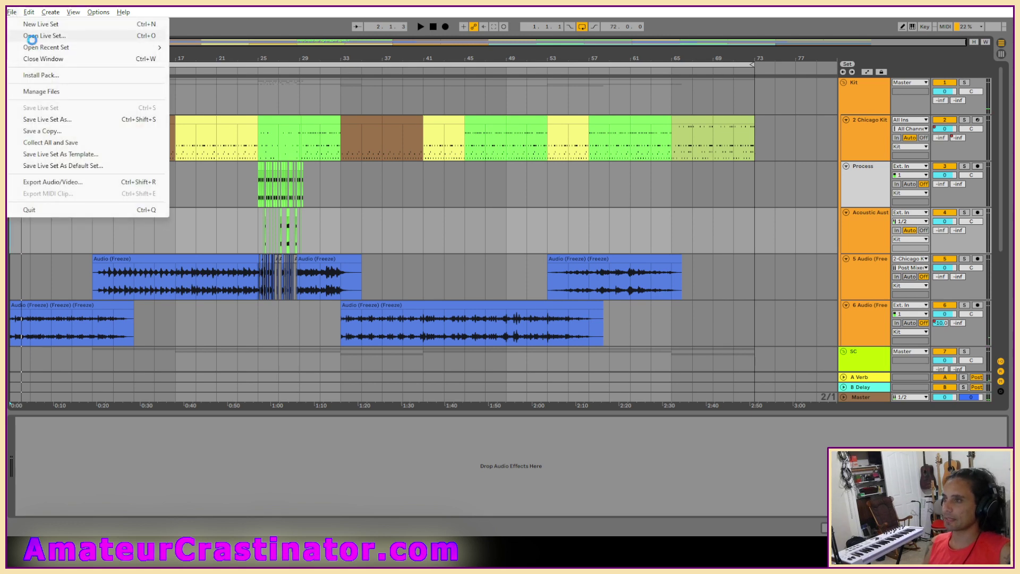
click(34, 36)
click(218, 48)
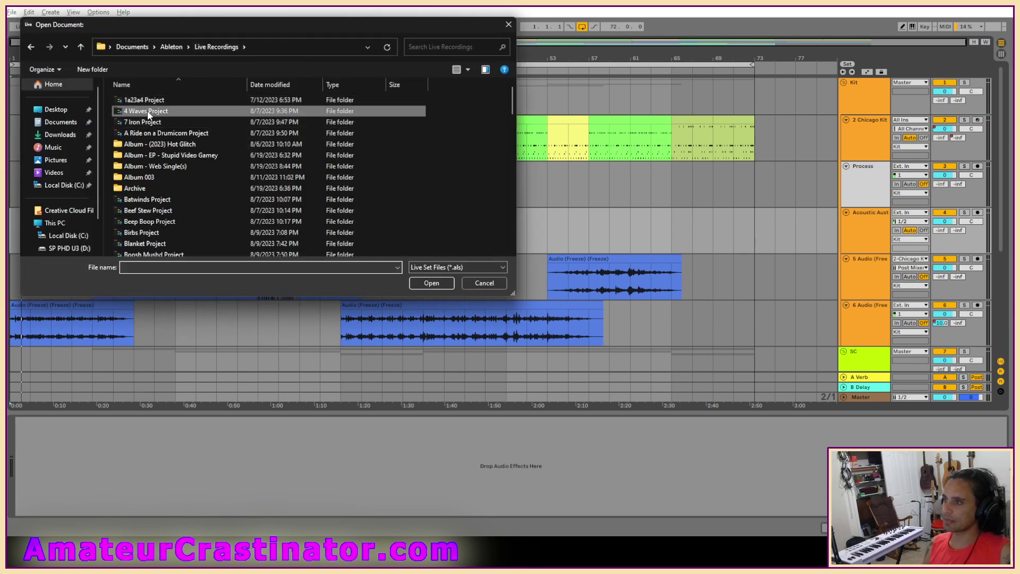
double_click(139, 111)
double_click(128, 133)
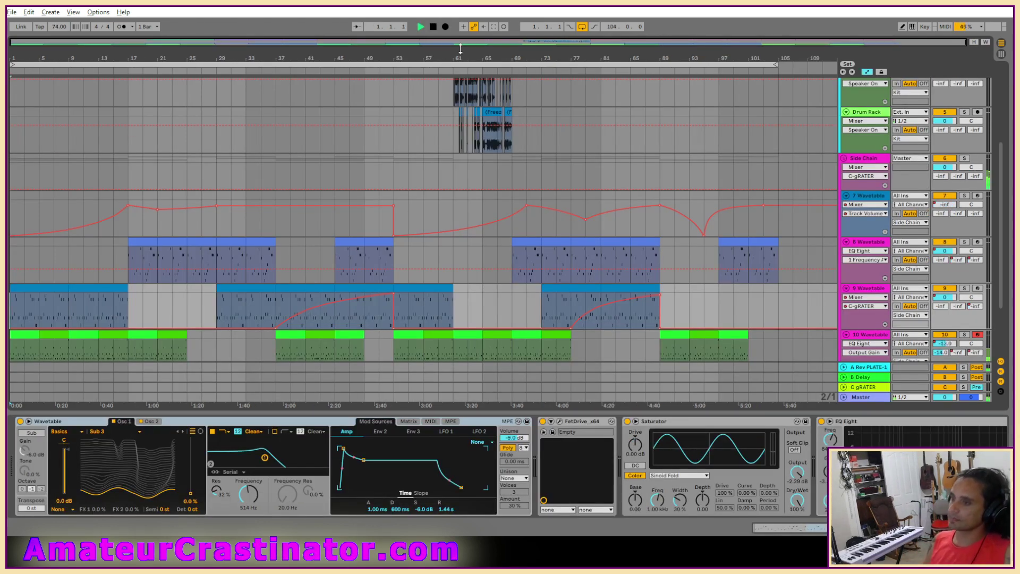
Hide the automation in the arrangement and look over all tracks during playback.
key(a)
scroll(479, 182, down, 3)
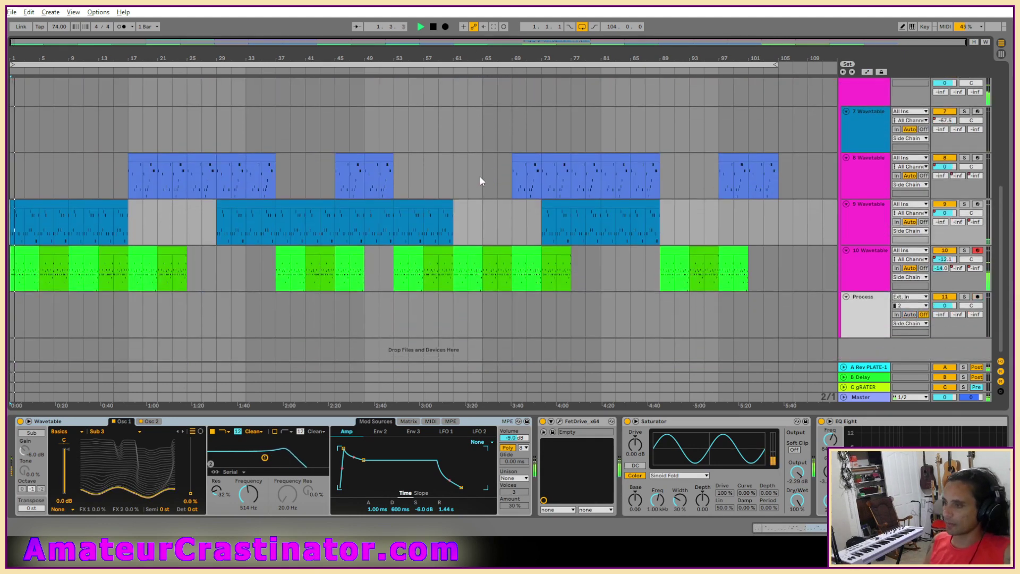
scroll(480, 177, up, 8)
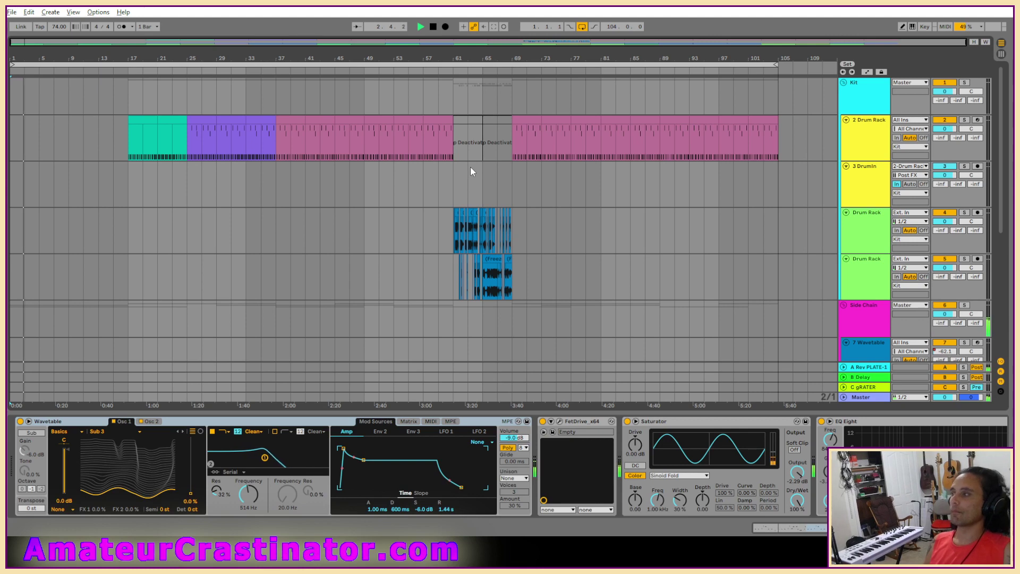
Review the clips on the drum and Wavetable tracks while the arrangement plays through its opening section.
scroll(470, 167, down, 3)
scroll(470, 166, down, 6)
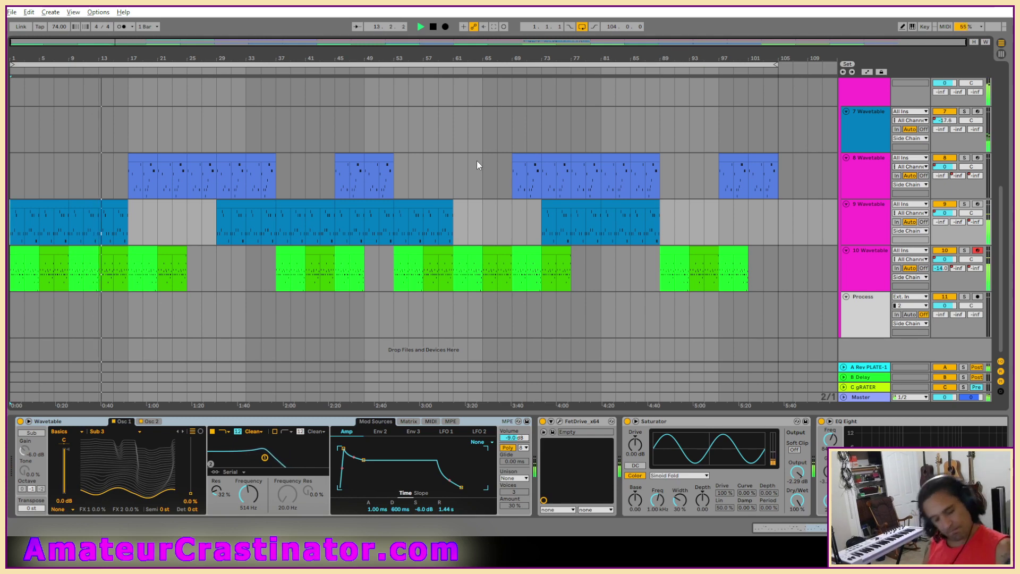
scroll(324, 211, up, 2)
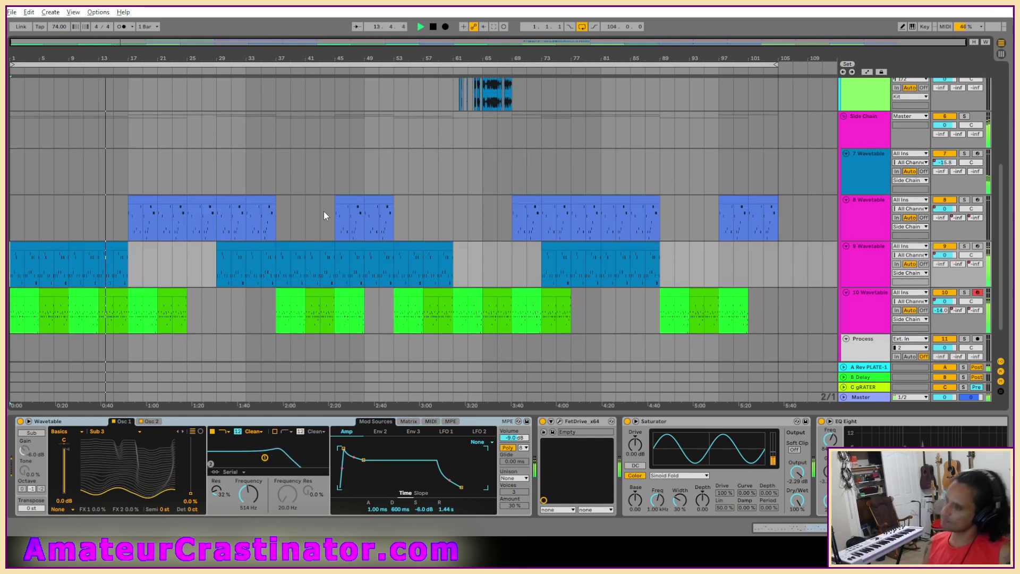
scroll(325, 215, up, 8)
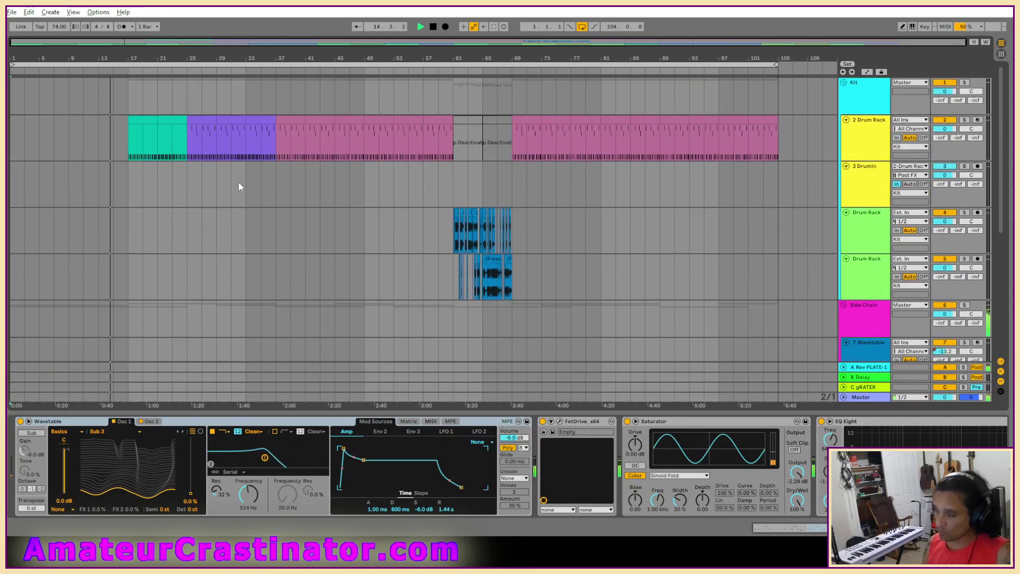
scroll(239, 183, down, 8)
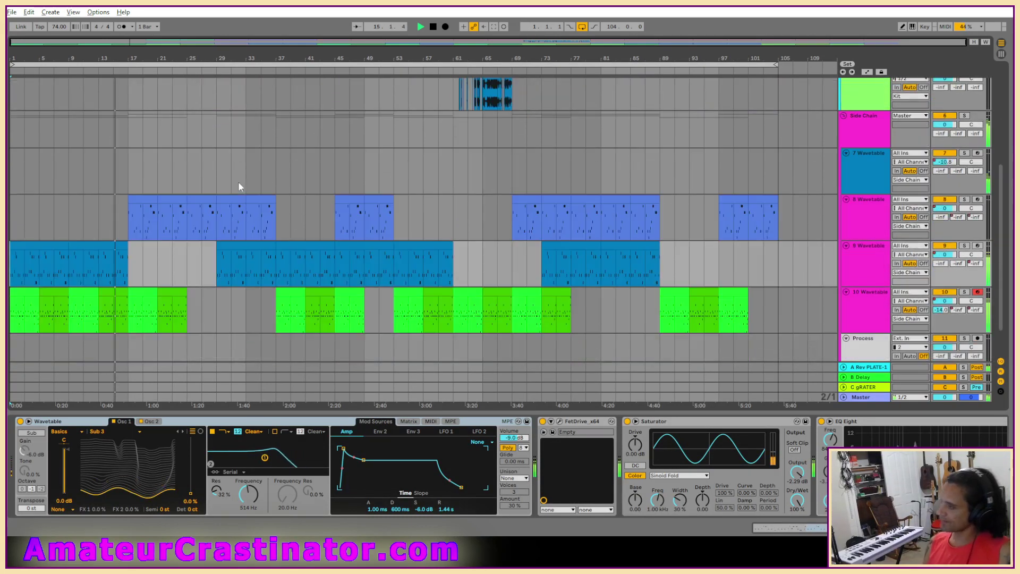
scroll(238, 182, up, 8)
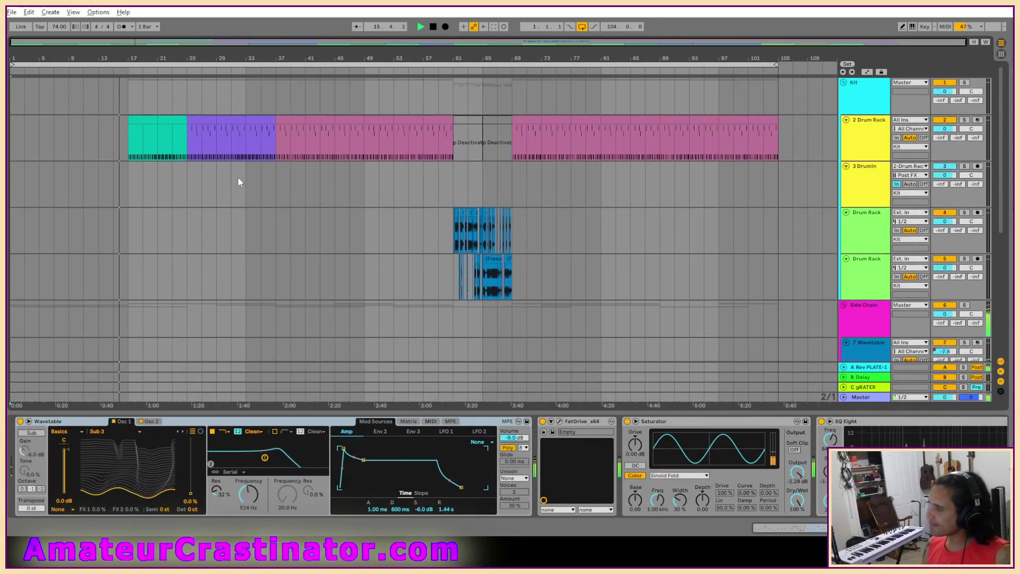
scroll(235, 159, down, 6)
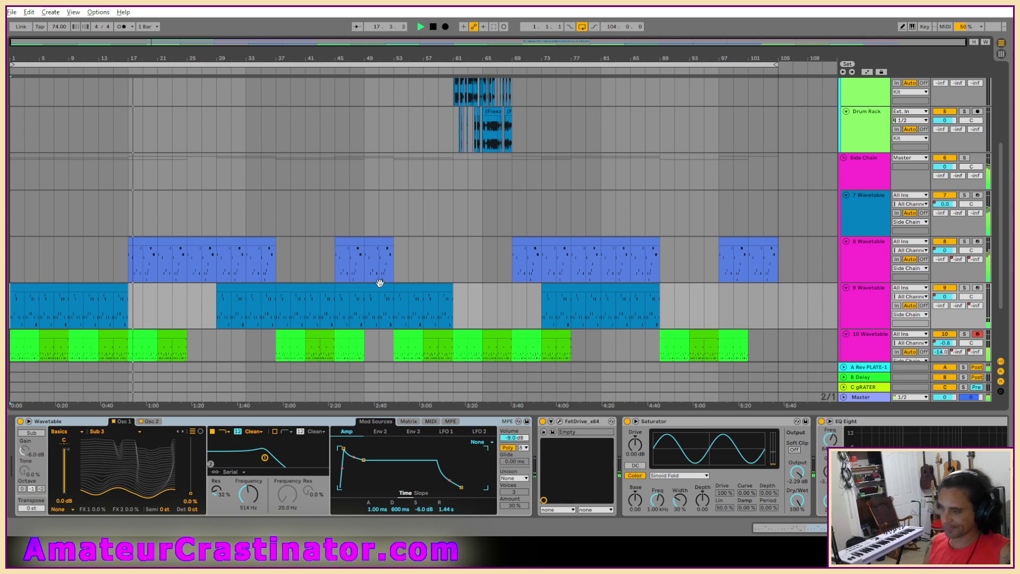
scroll(248, 285, up, 6)
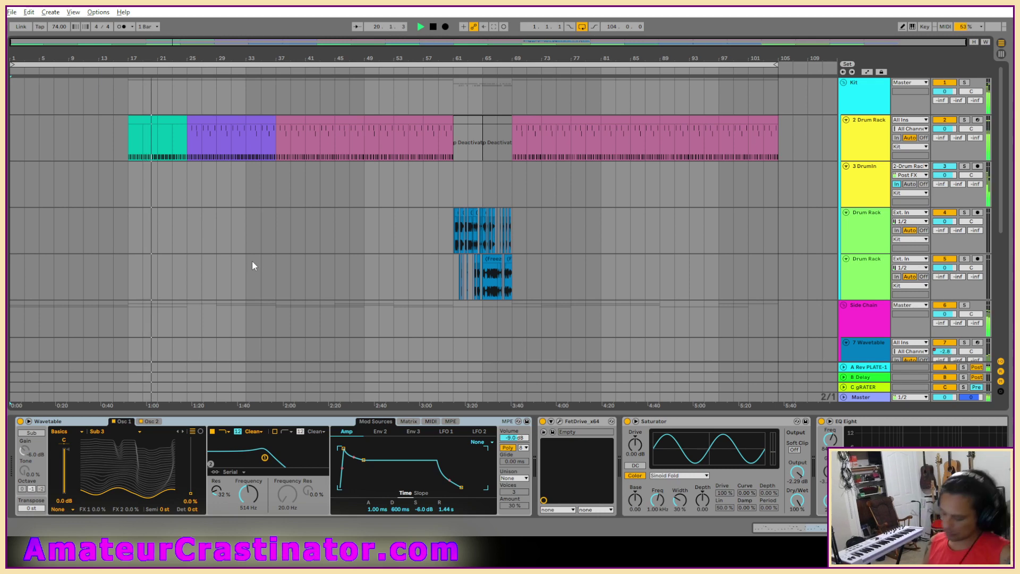
scroll(275, 259, down, 4)
scroll(275, 259, down, 3)
scroll(362, 229, up, 2)
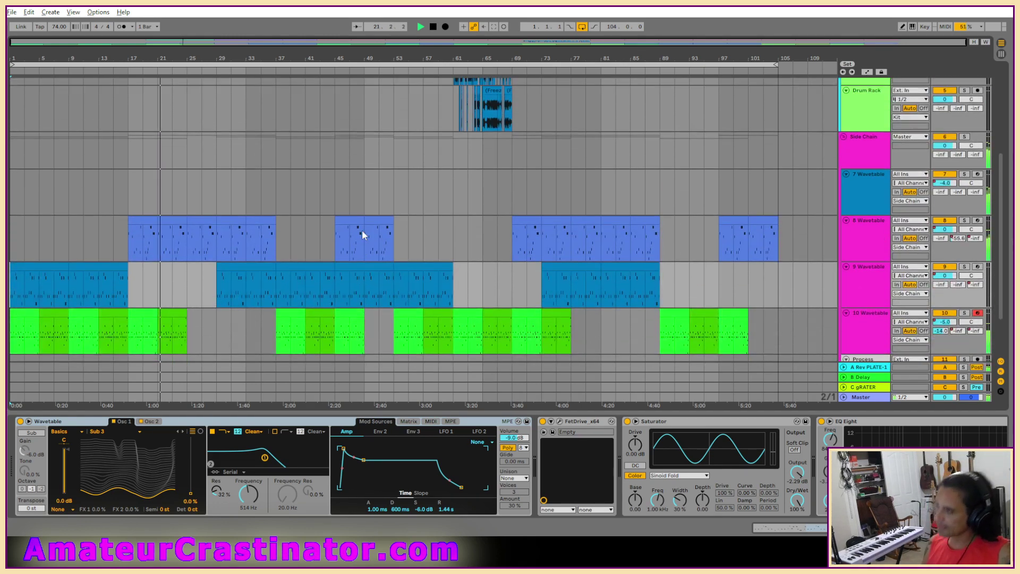
scroll(362, 230, up, 3)
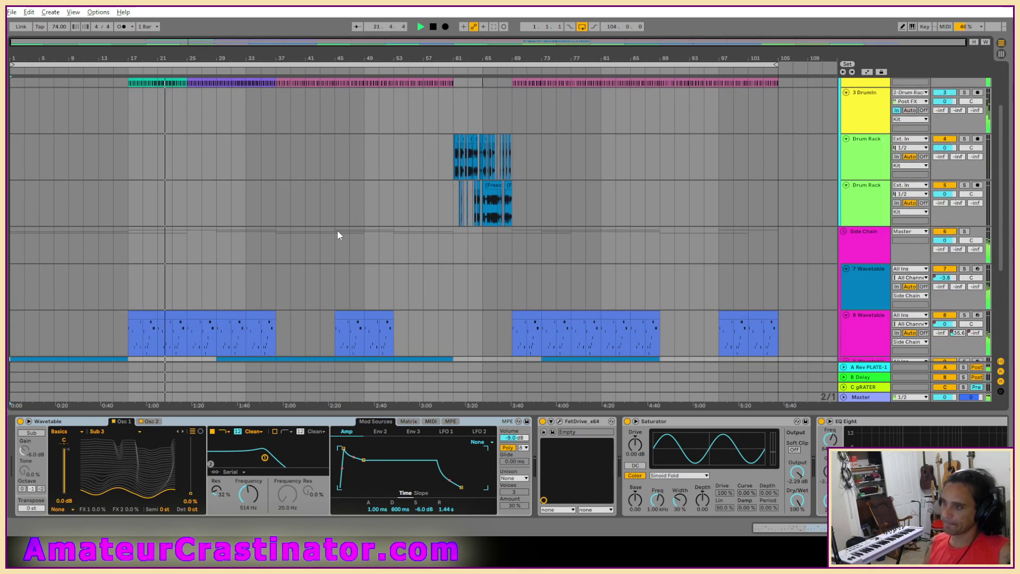
scroll(337, 230, down, 1)
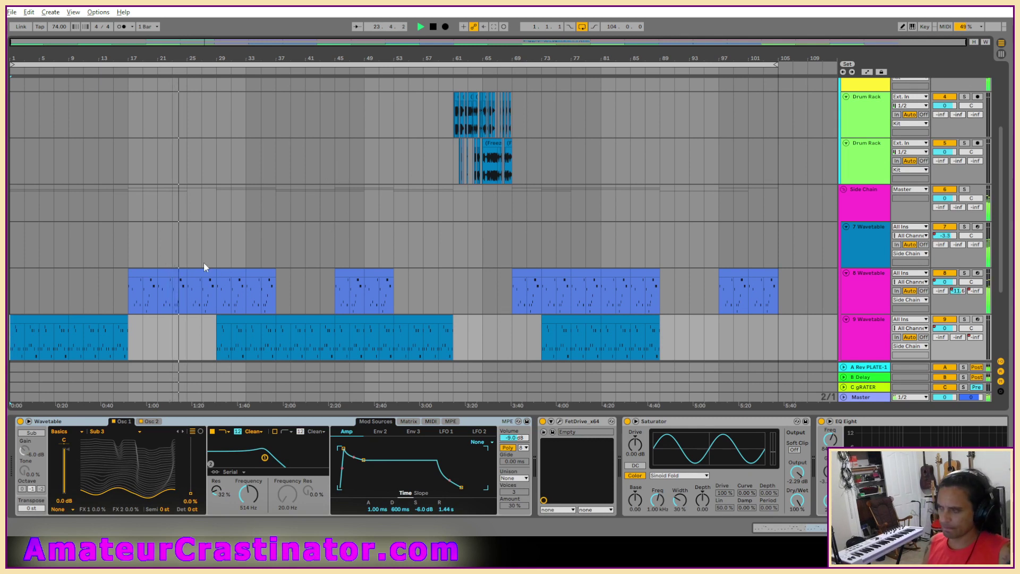
Briefly solo the 7 Wavetable track and inspect its full device chain from Melodic Steps through the final effects.
click(849, 246)
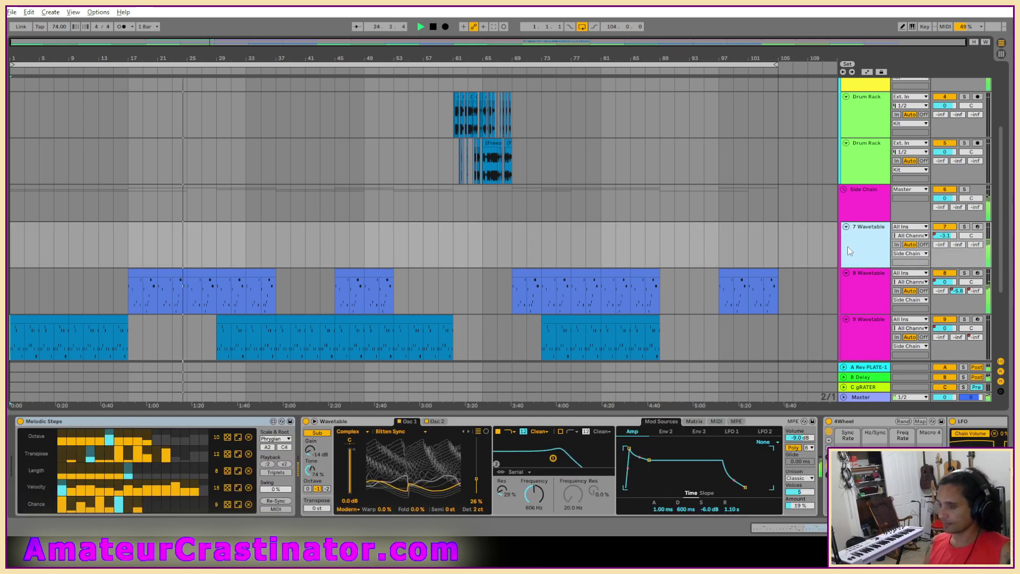
key(s)
key(s)
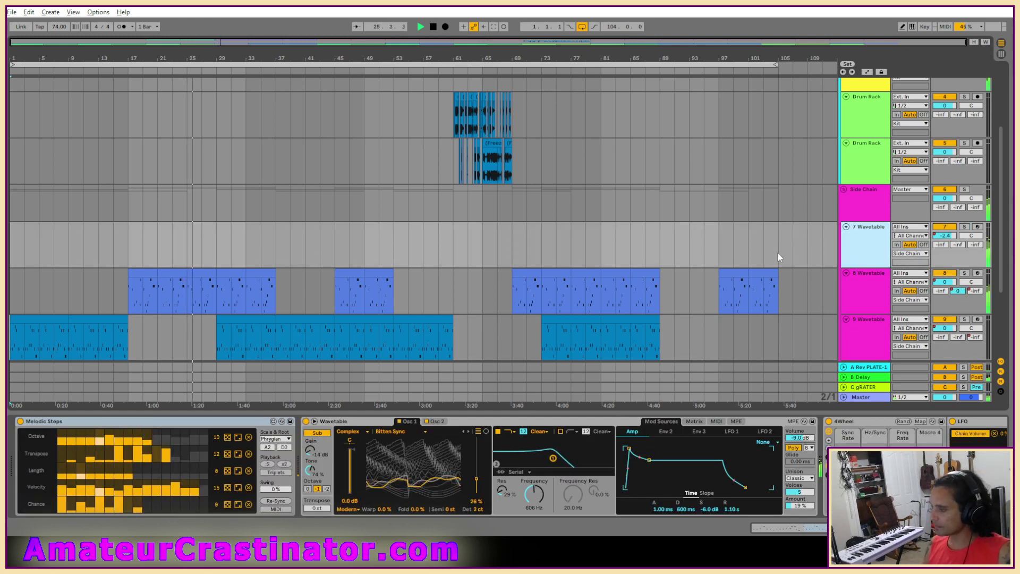
drag(904, 528, 933, 528)
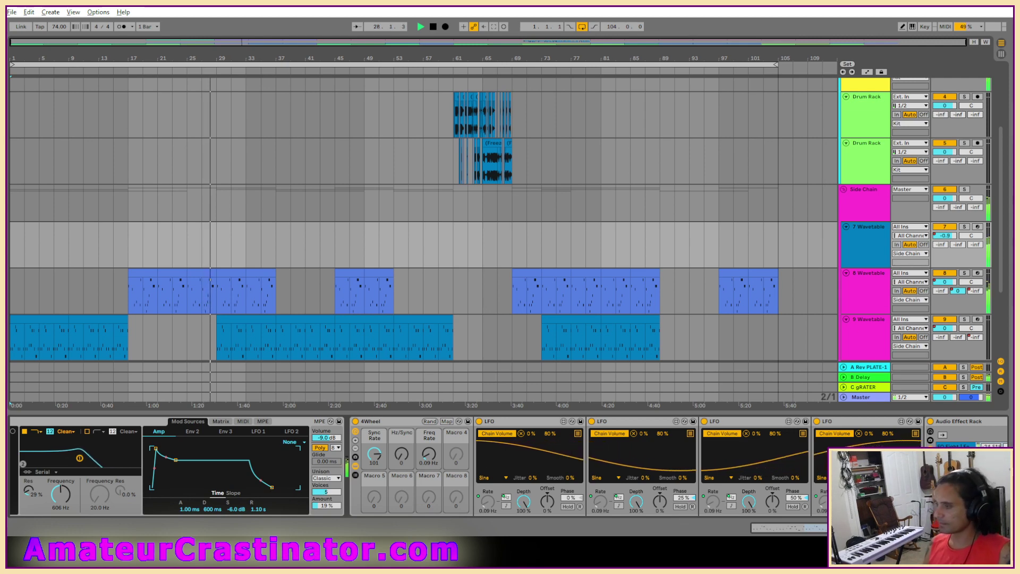
drag(933, 528, 998, 528)
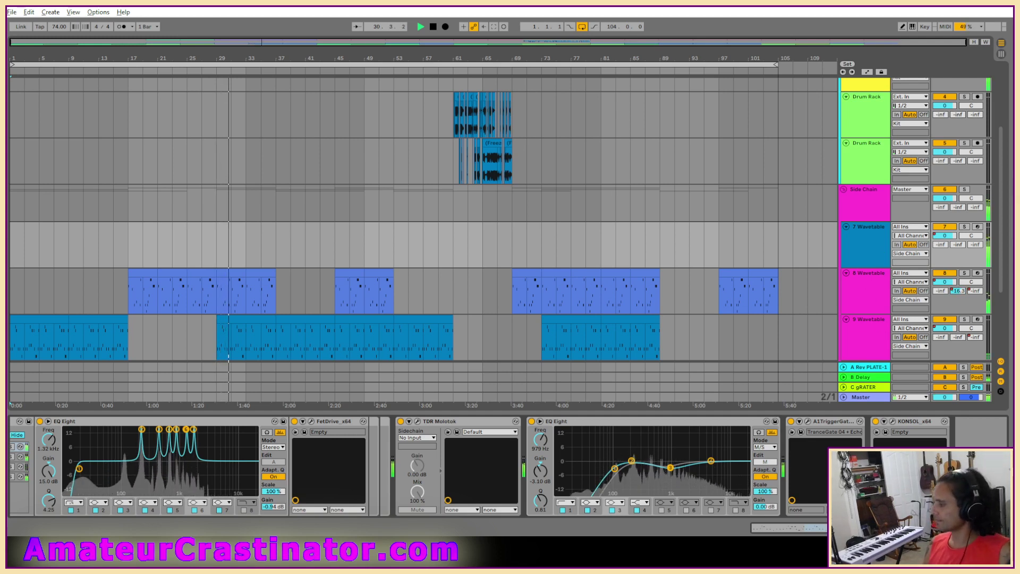
Inspect the Side Chain group's devices and check the clips on the remaining tracks during playback.
click(878, 253)
click(877, 197)
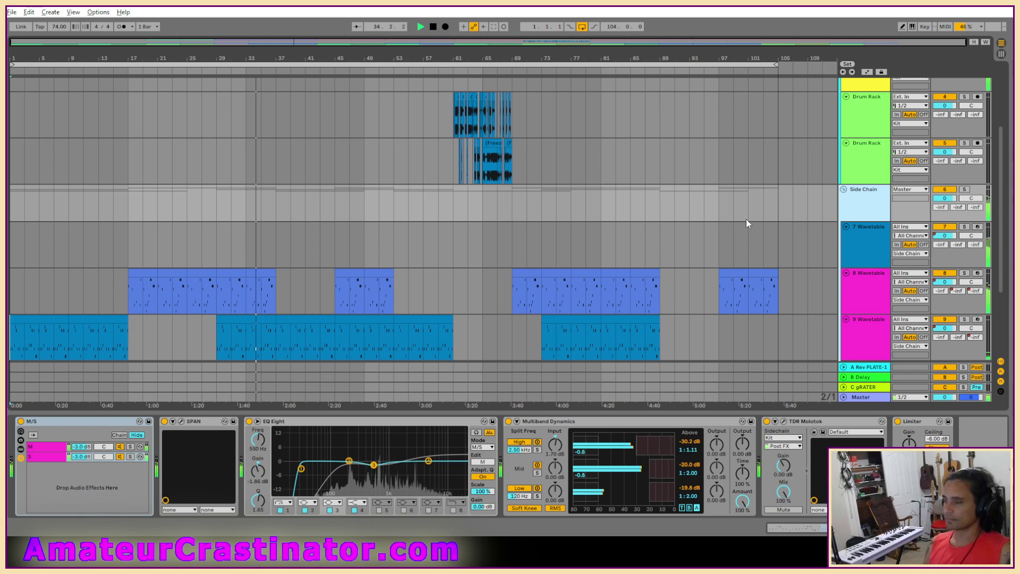
scroll(693, 220, up, 3)
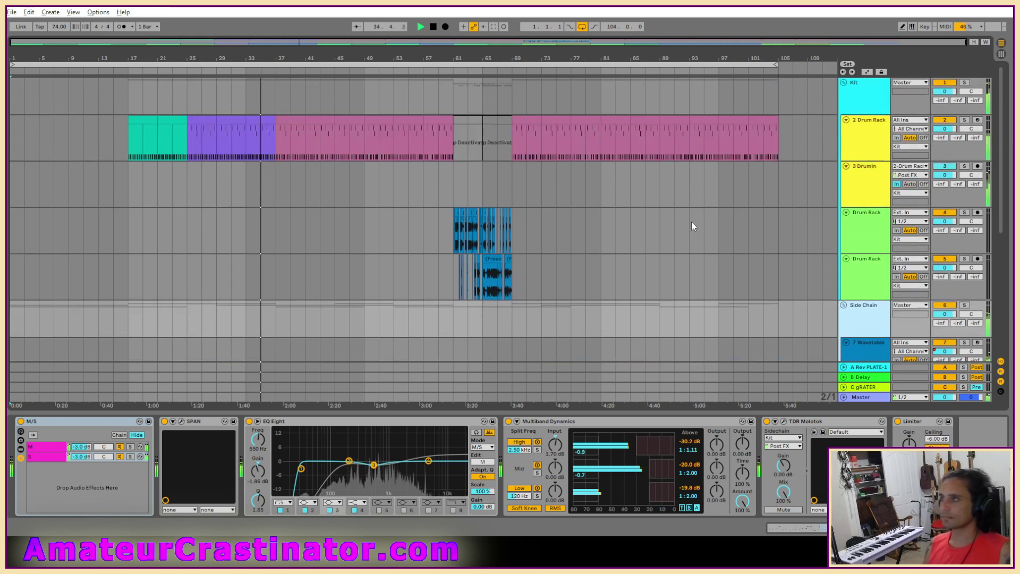
scroll(691, 223, down, 6)
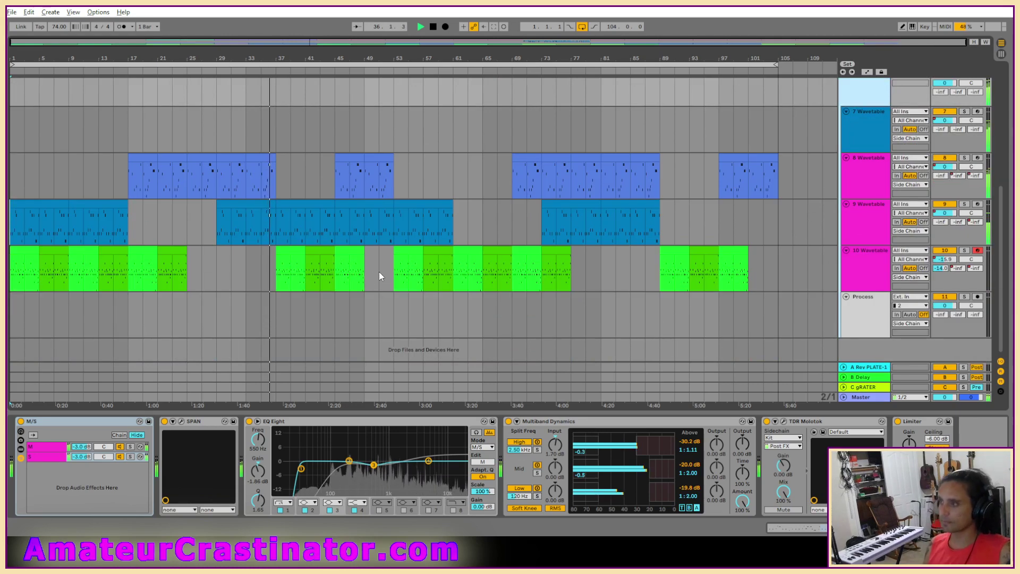
scroll(378, 270, up, 2)
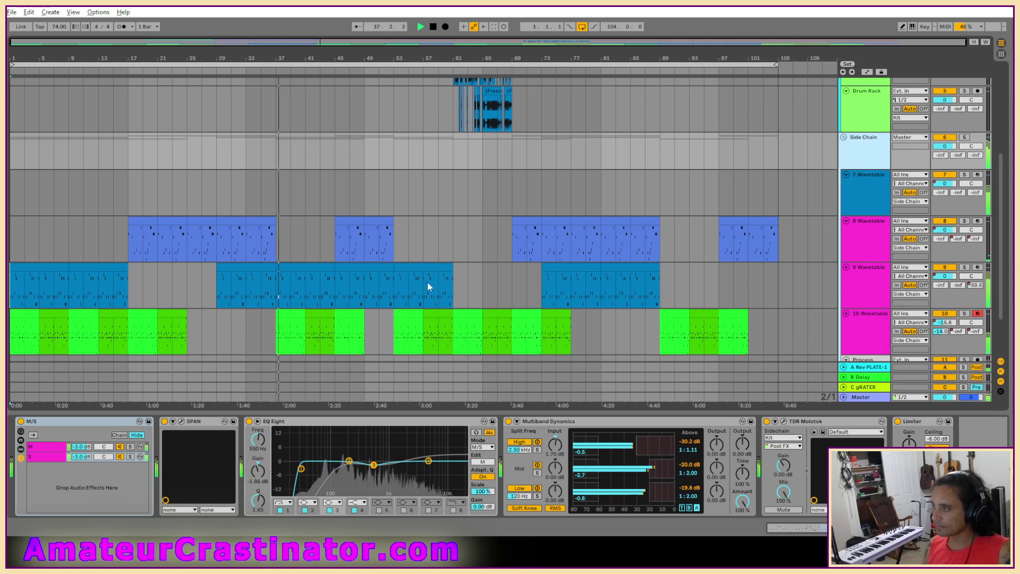
scroll(436, 270, down, 2)
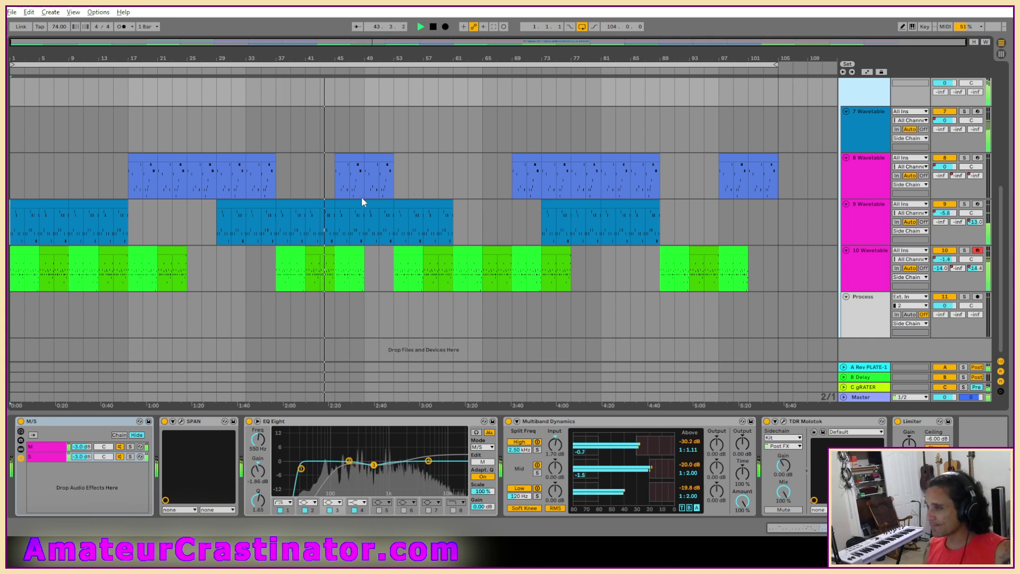
Open the 8 Wavetable clip at bar 45 and move both C5 notes down an octave to C4.
double_click(349, 159)
scroll(748, 426, down, 3)
scroll(739, 410, down, 1)
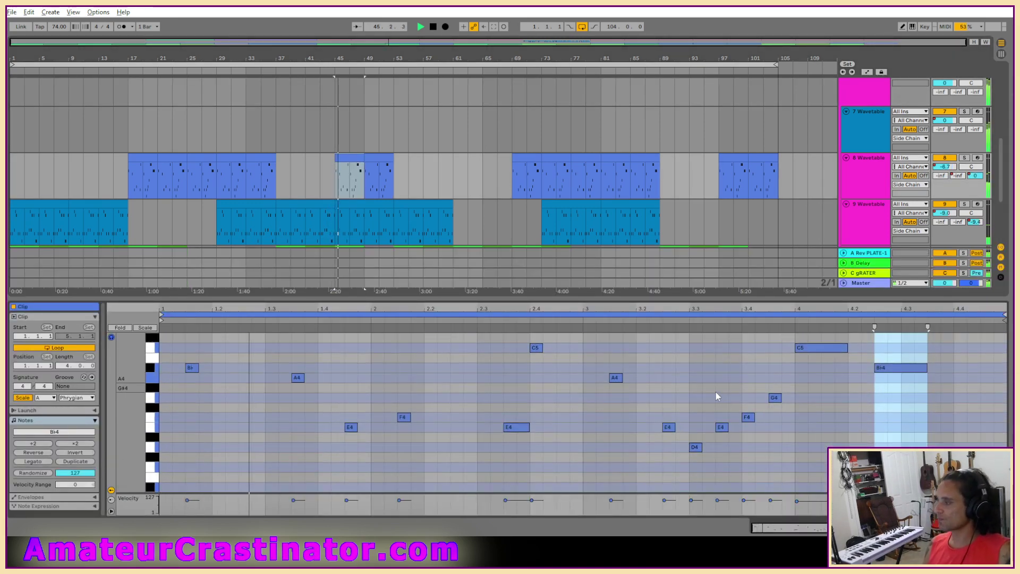
click(154, 349)
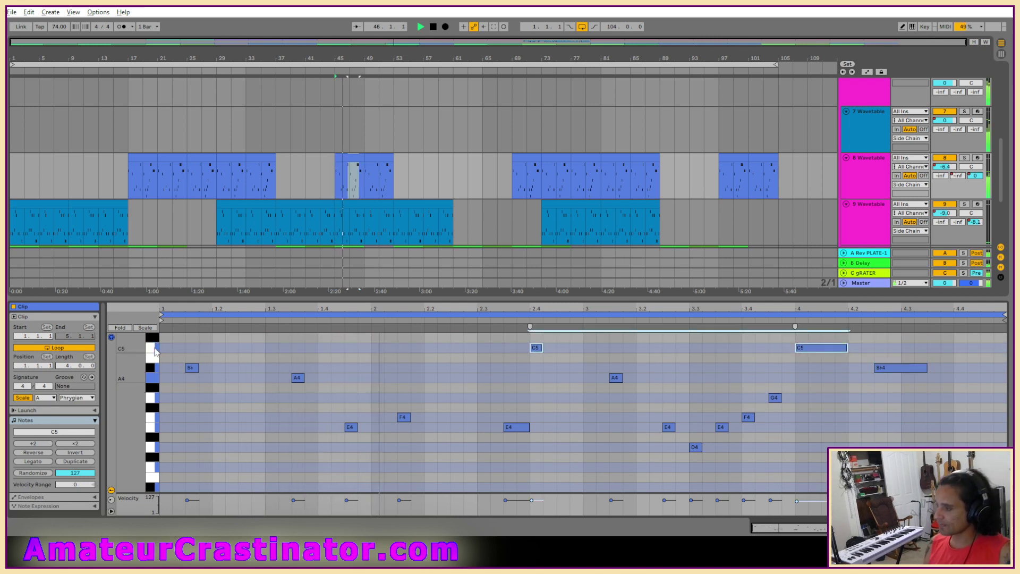
key(shift+Down)
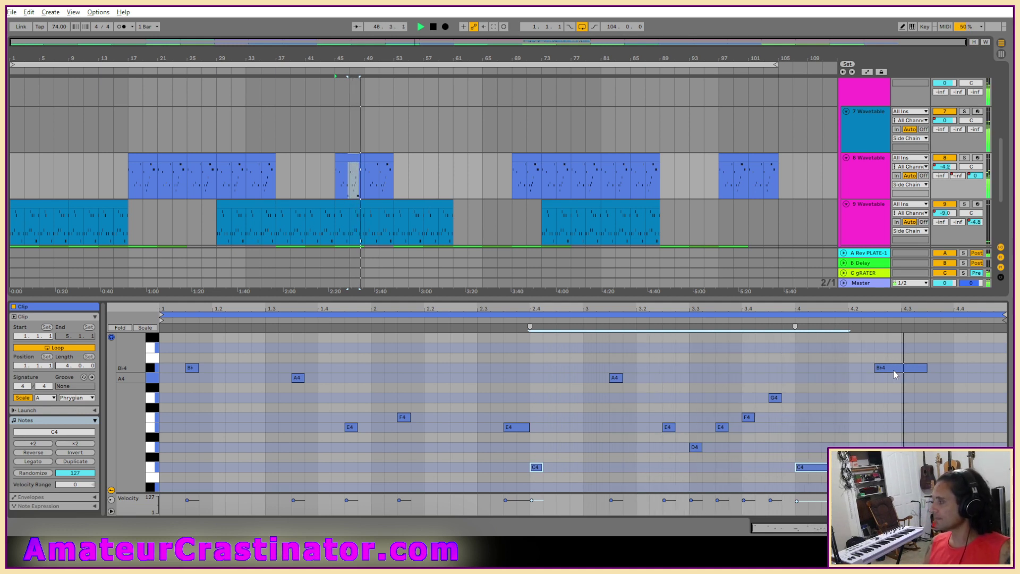
Color the edited 8 Wavetable clip green, replace the clip at bar 49 with a copy of it, and return to the device view.
right_click(352, 159)
click(406, 331)
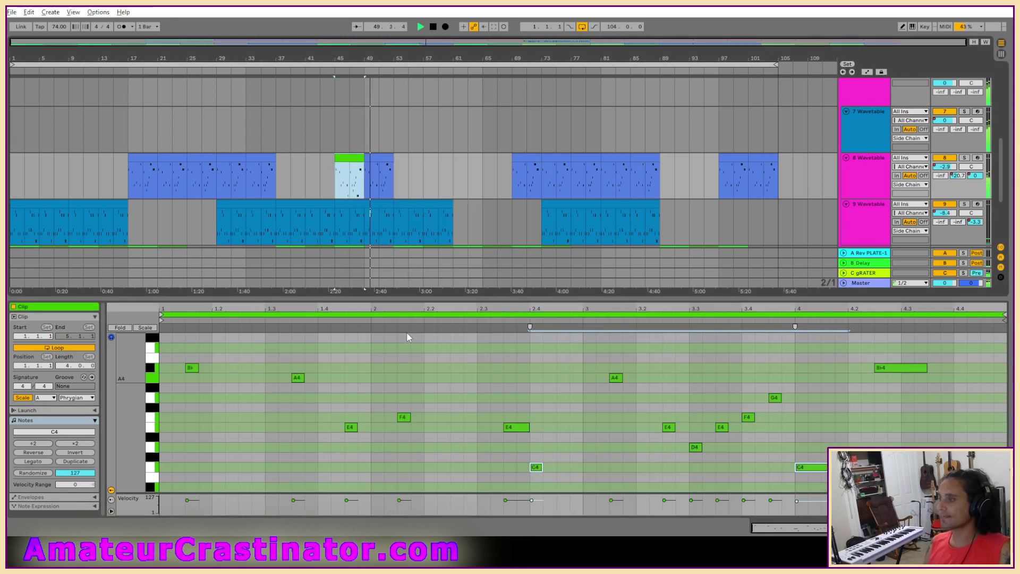
key(shift+Tab)
key(shift+Tab)
key(shift+Tab)
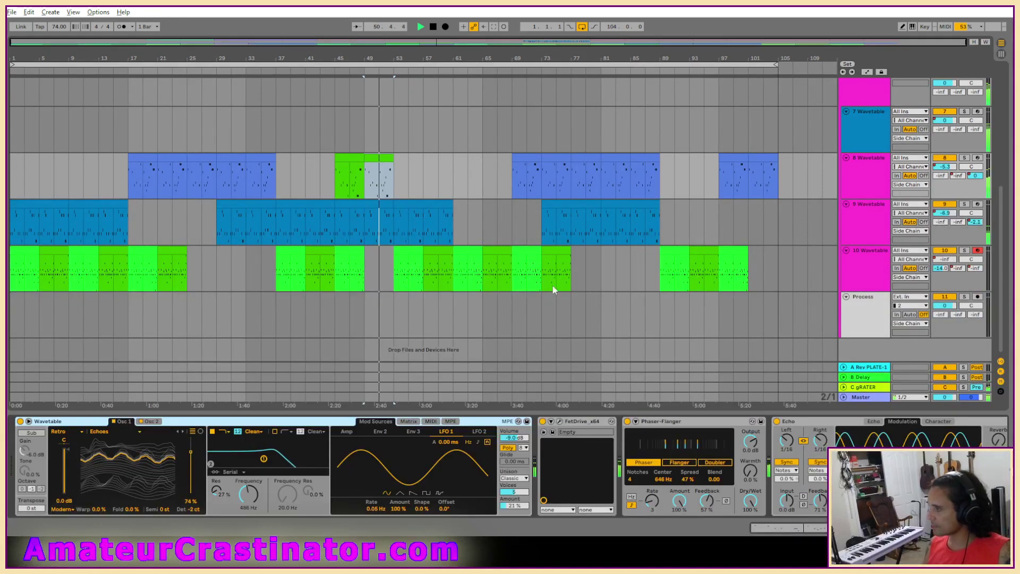
Reopen the green 8 Wavetable clip at bar 45 and raise both C4 notes to D4.
double_click(353, 159)
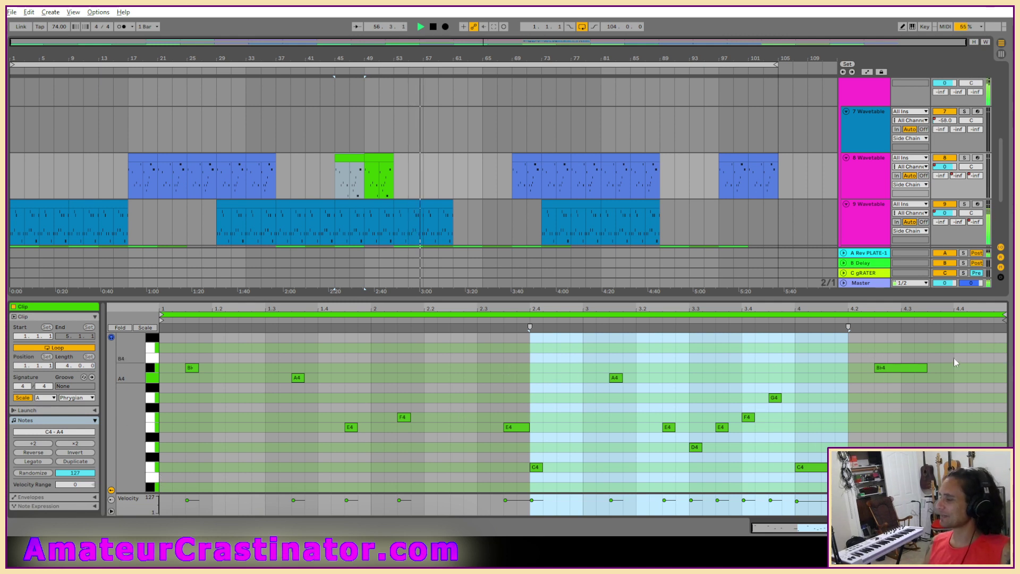
click(157, 468)
drag(534, 468, 535, 447)
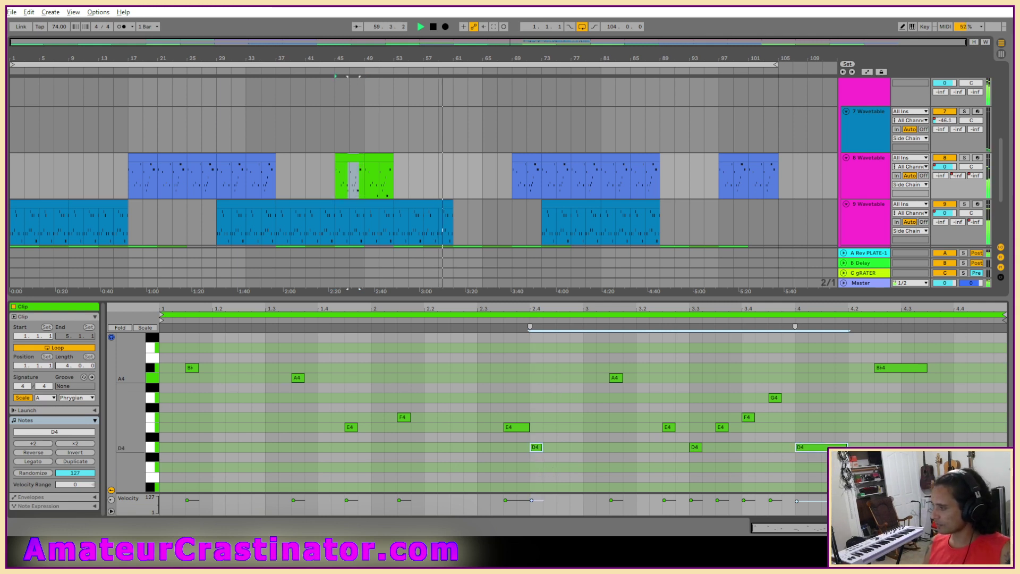
Shorten the long D4 and B♭4 notes in the clip's last bar, and add one short D4 and two short B♭4 notes after them.
click(849, 436)
drag(816, 448, 804, 448)
drag(924, 370, 886, 369)
double_click(844, 447)
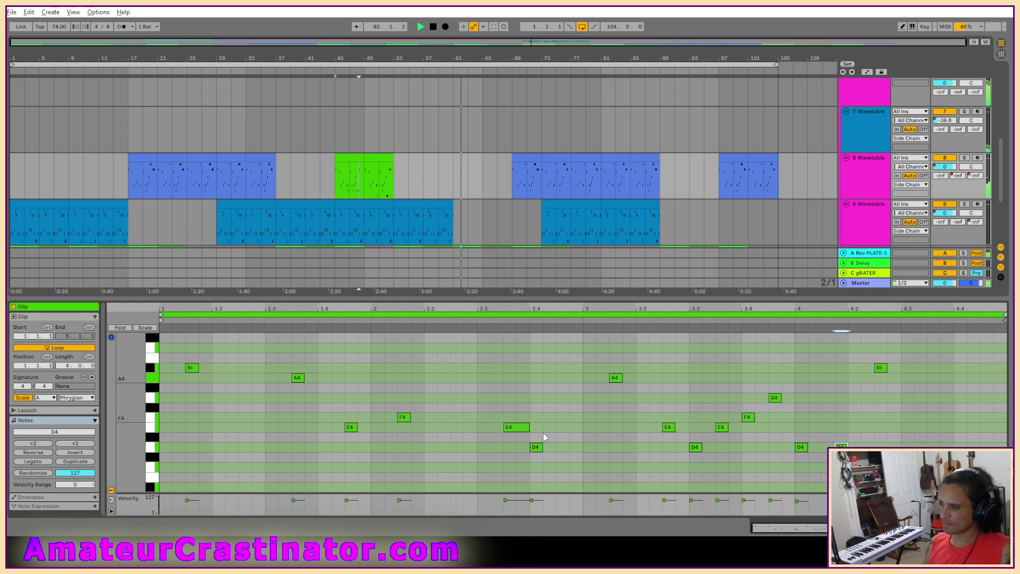
double_click(921, 368)
double_click(962, 367)
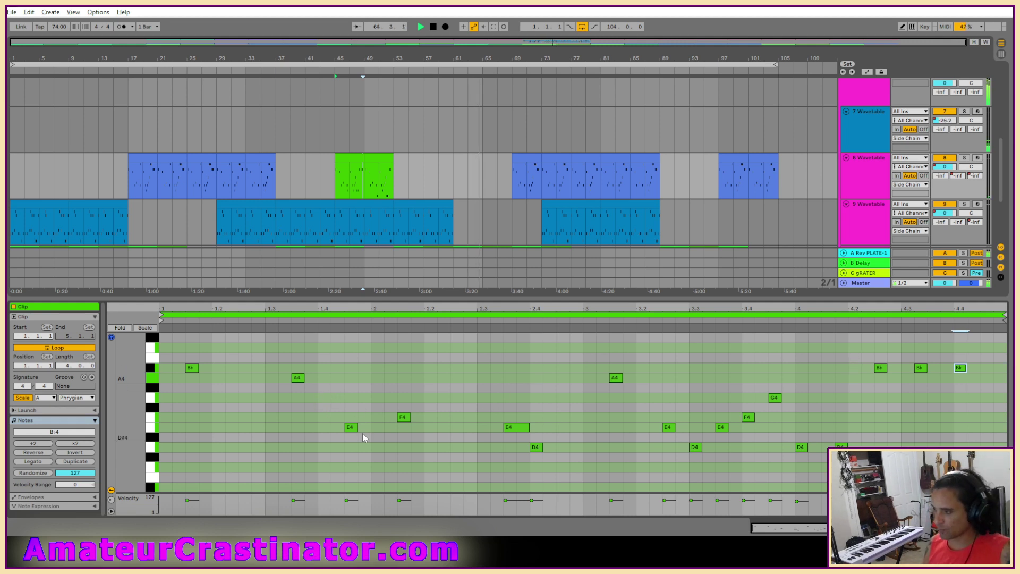
Lower both F4 notes in the clip to E4 and raise the G4 note to A4.
drag(371, 397, 750, 430)
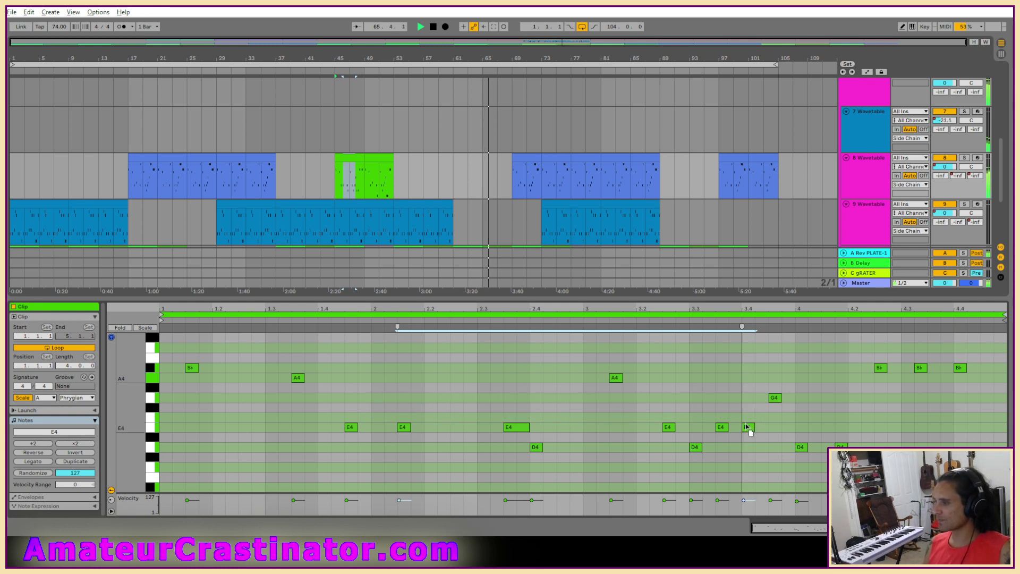
drag(774, 398, 774, 379)
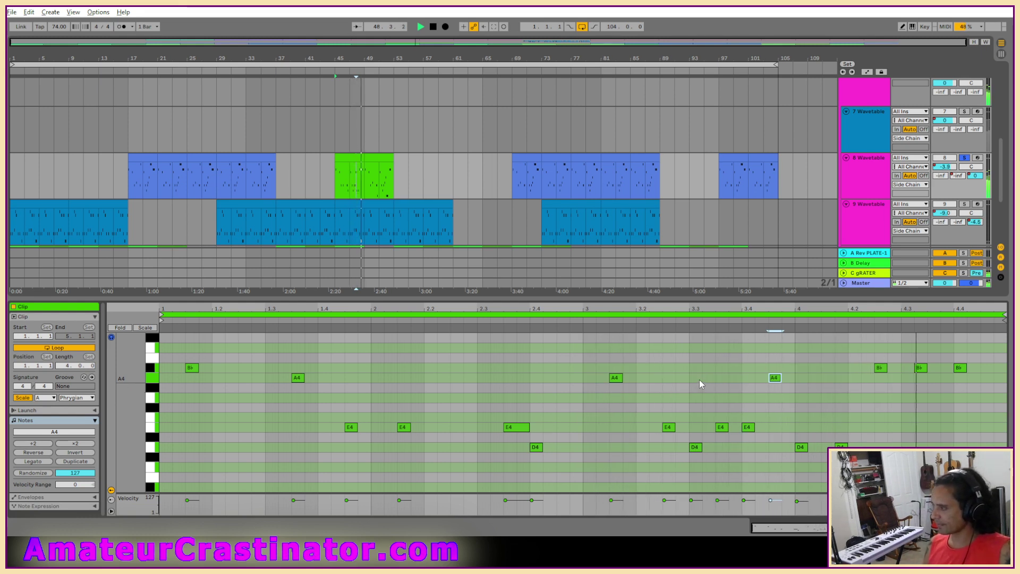
Replace the 8 Wavetable clip at bar 49 with a copy of the edited bar 45 clip and review the upper tracks.
drag(366, 175, 394, 178)
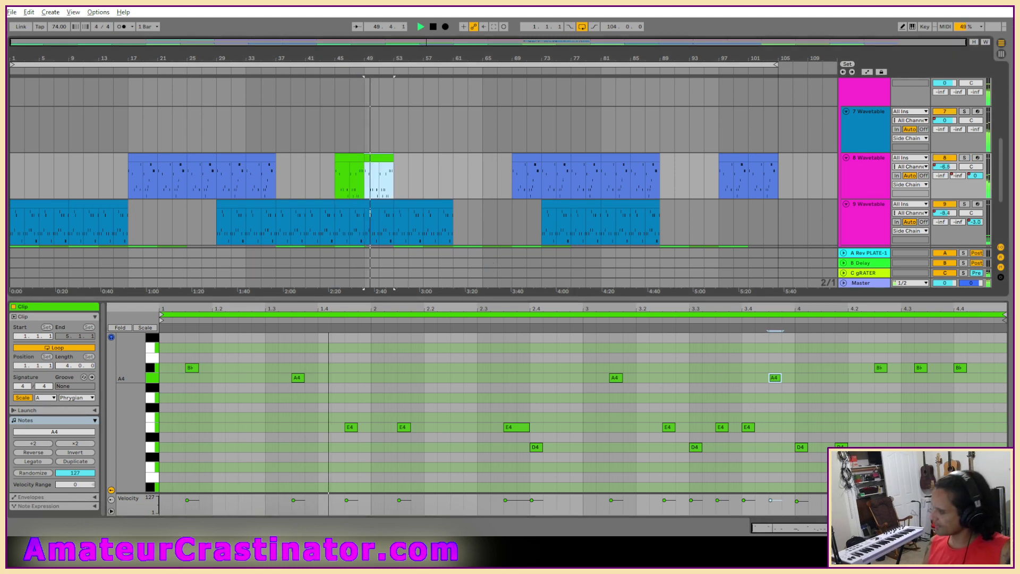
key(shift+Tab)
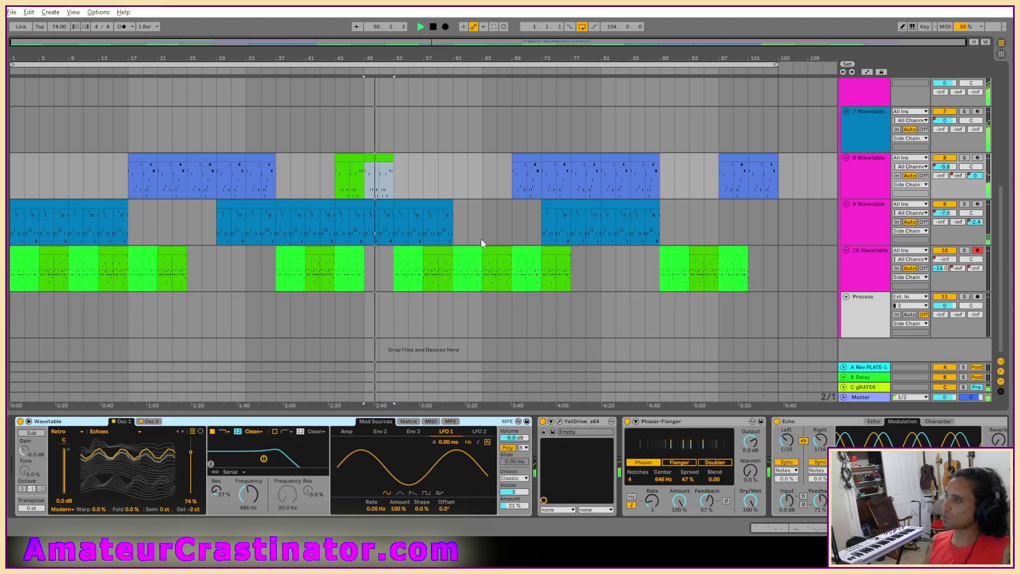
scroll(481, 238, up, 3)
scroll(477, 232, up, 3)
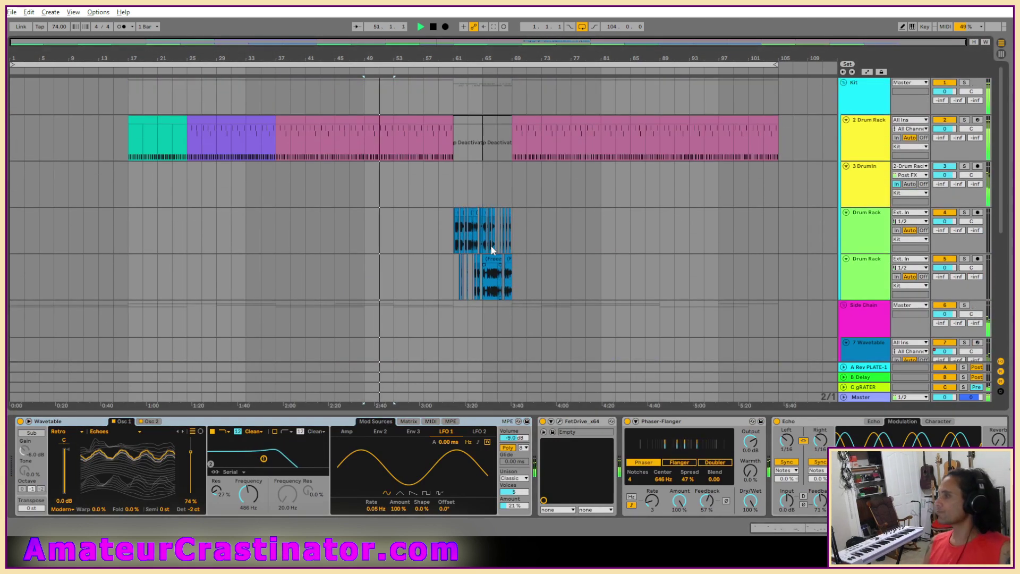
Stop playback, open the next project's Live set from the Live Recordings folder, and play it from the beginning.
key(space)
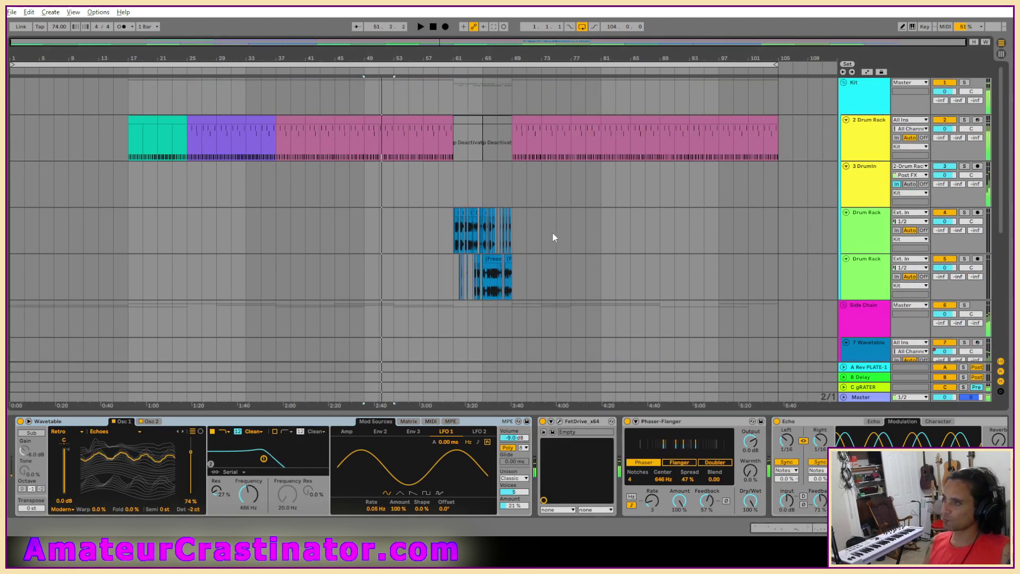
click(13, 12)
click(32, 32)
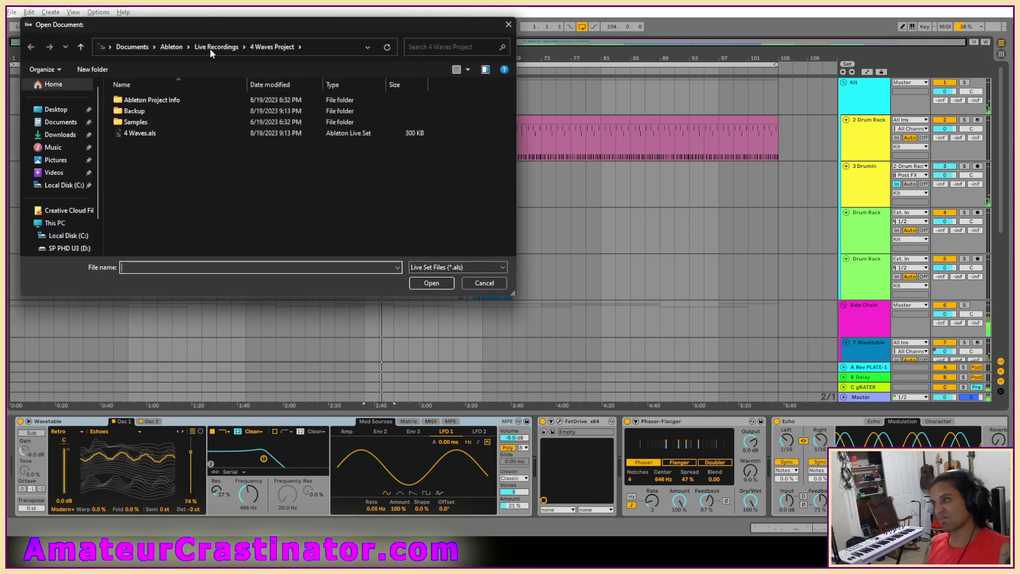
click(214, 48)
double_click(133, 123)
double_click(146, 122)
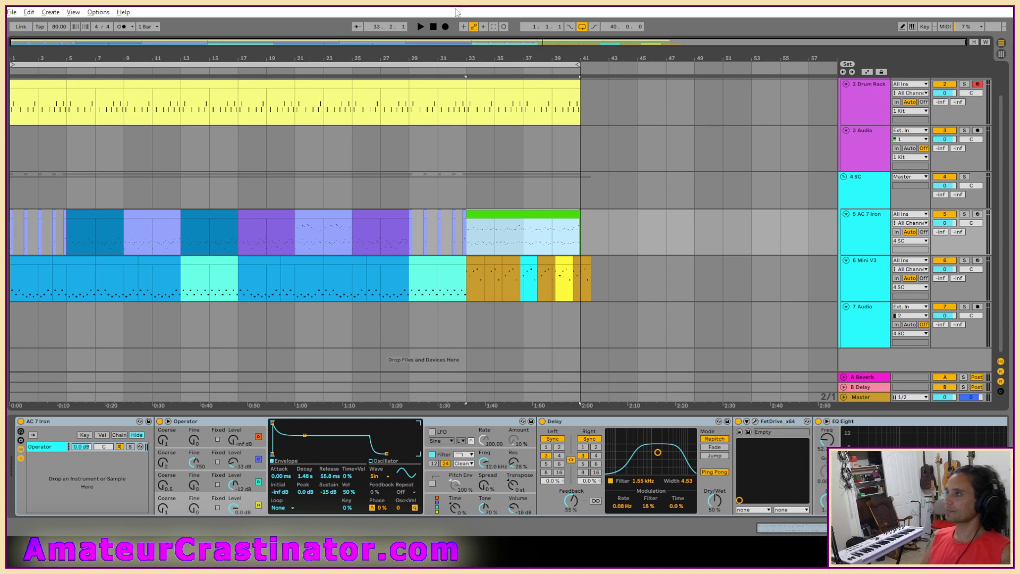
click(434, 28)
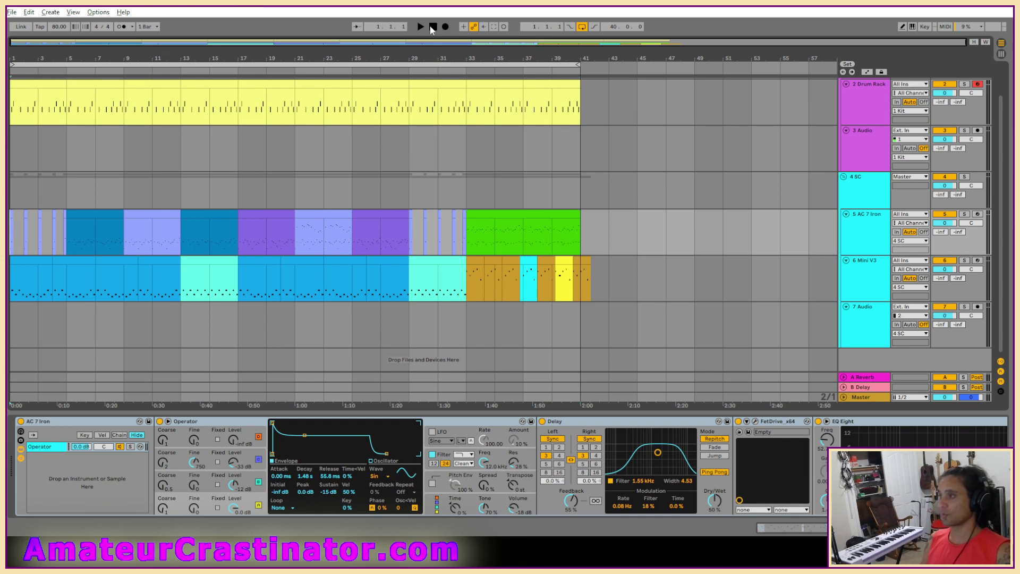
click(420, 28)
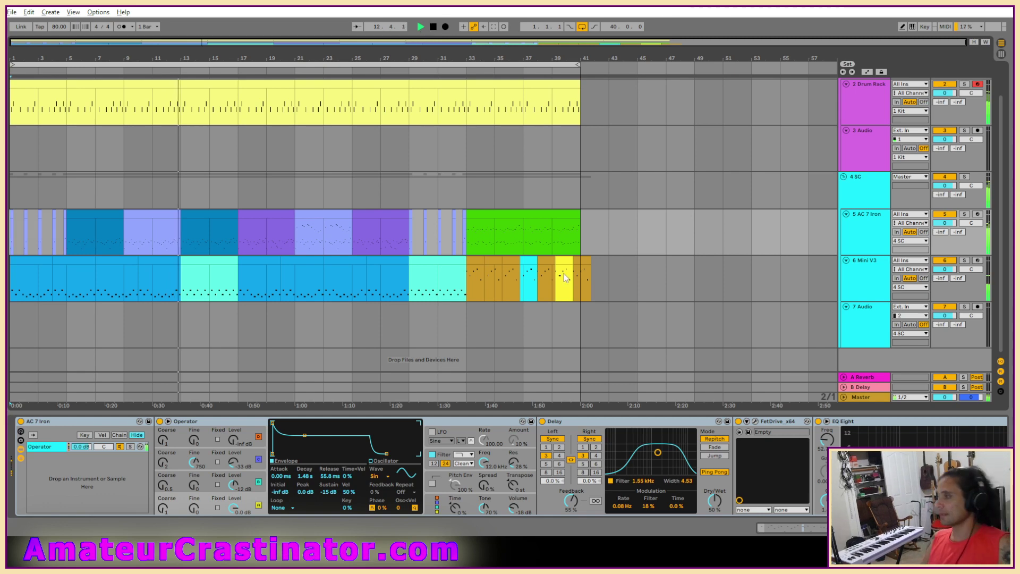
Duplicate the entire 5 AC 7 Iron arrangement from bar 1, starting the copy where the last brown 6 Mini V3 clip ends.
scroll(581, 239, up, 3)
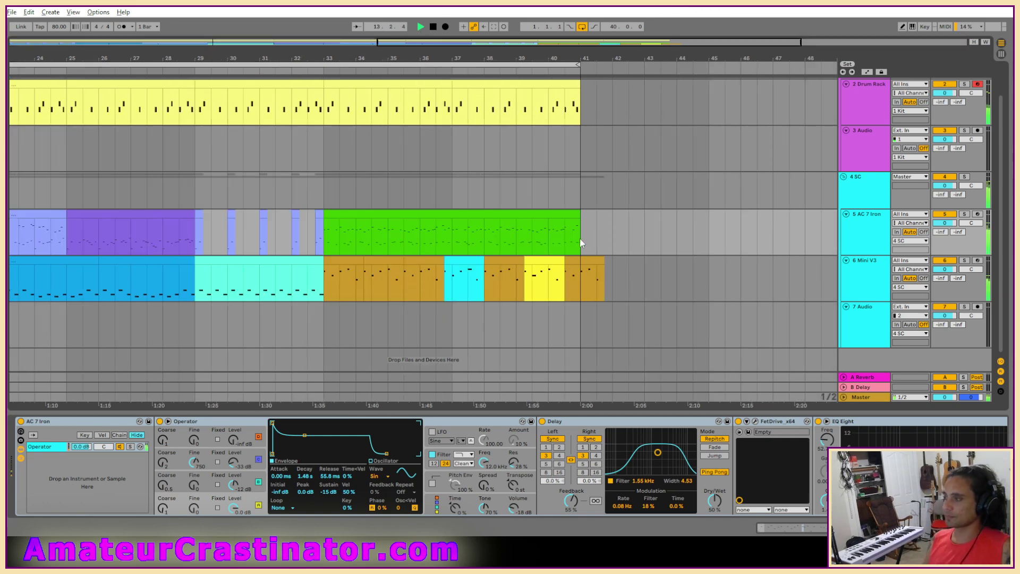
scroll(581, 239, left, 3)
scroll(579, 241, down, 5)
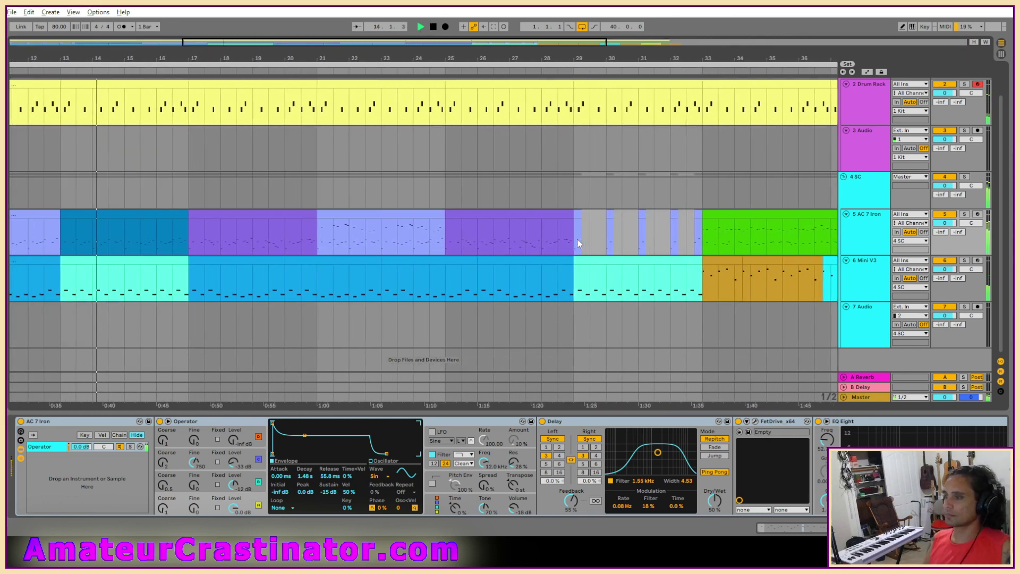
drag(594, 234, 12, 245)
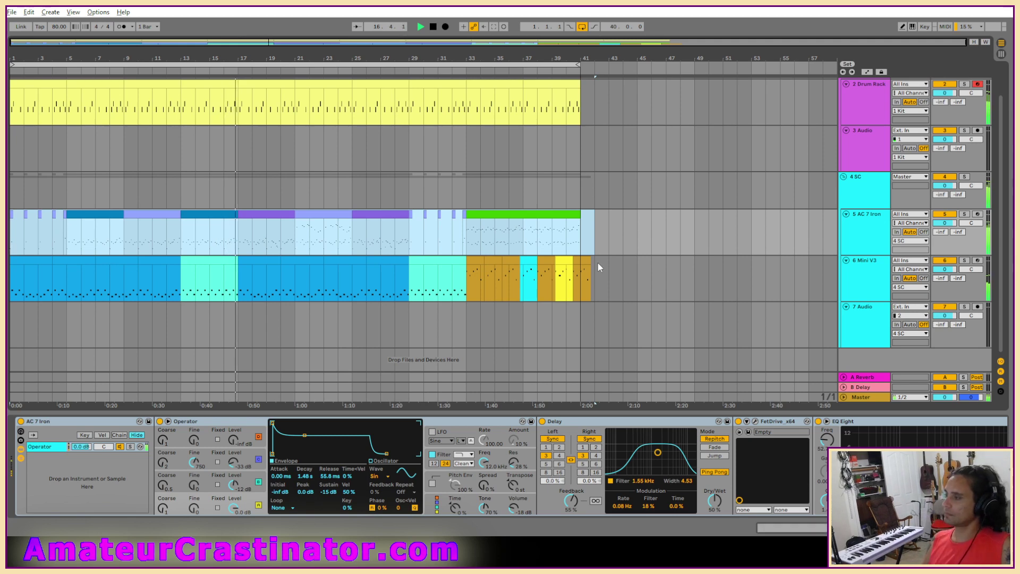
scroll(598, 262, up, 3)
scroll(572, 257, up, 3)
key(ctrl+d)
scroll(610, 234, down, 7)
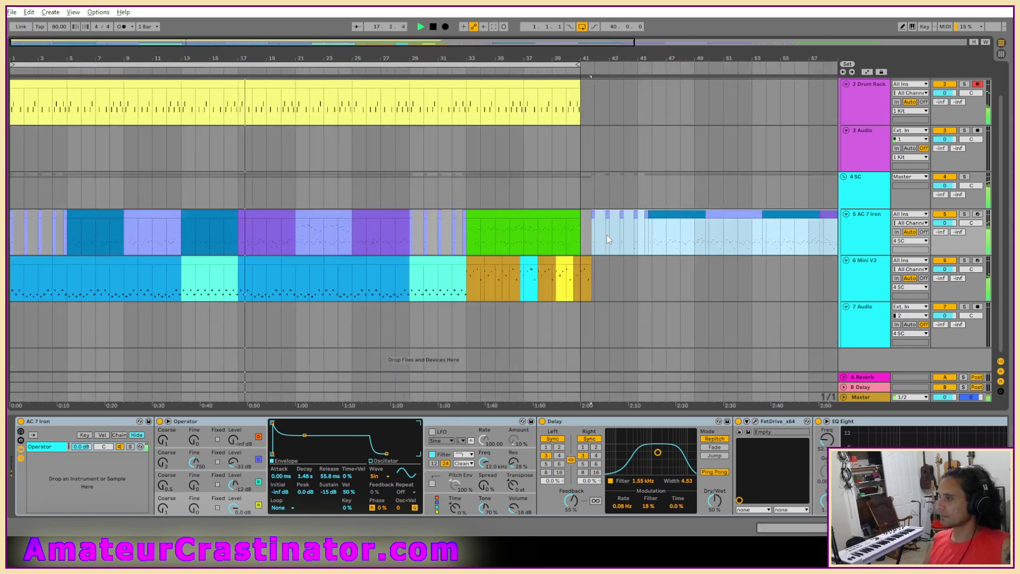
Repeat the last four bars of the 2 Drum Rack clip up to bar 85 and extend the arrangement loop to 81 bars.
drag(346, 85, 383, 86)
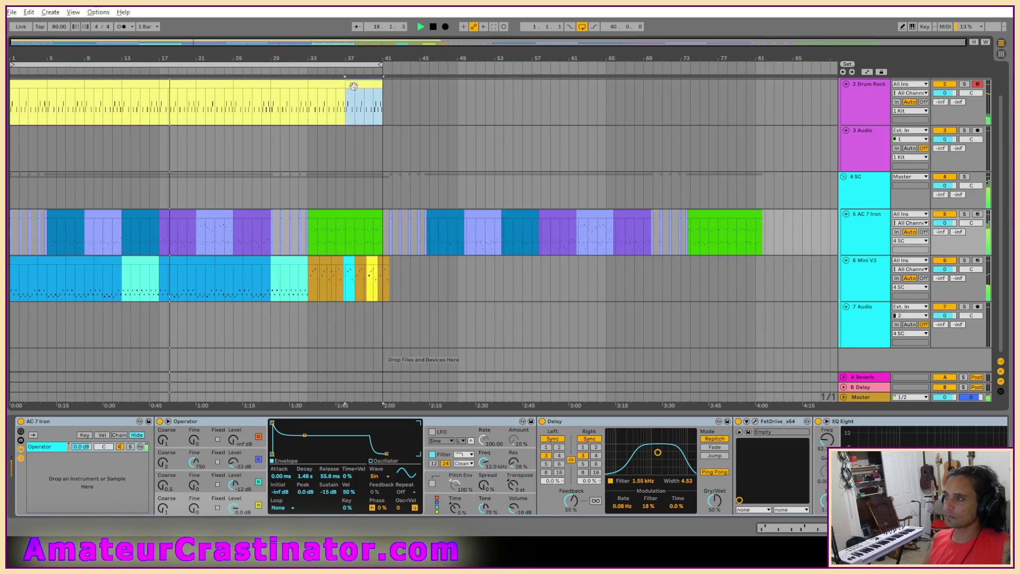
key(ctrl+d)
key(ctrl+d)
key(ctrl+d)
key(ctrl+d)
key(ctrl+d)
key(ctrl+d)
key(ctrl+d)
key(ctrl+d)
key(ctrl+d)
key(ctrl+d)
key(ctrl+d)
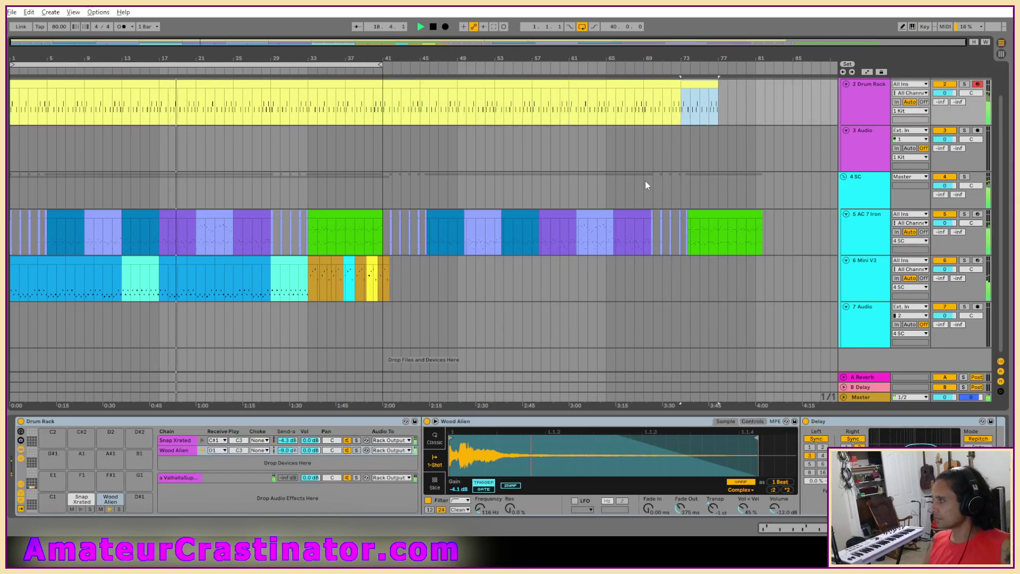
drag(380, 65, 762, 78)
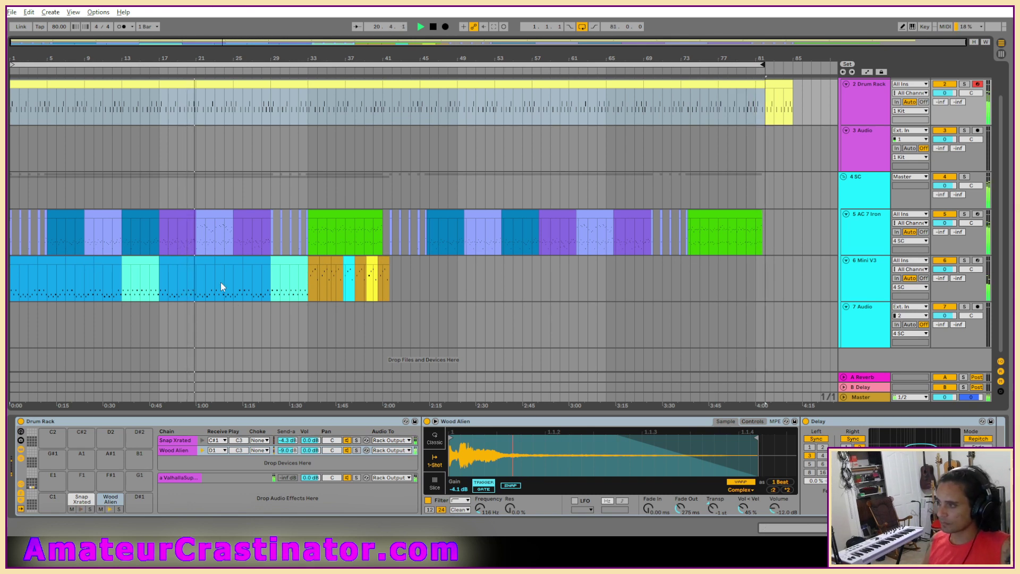
Copy the turquoise 6 Mini V3 clip at bar 13 to late bar 53, aligned with the dark blue 5 AC 7 Iron clip.
click(23, 261)
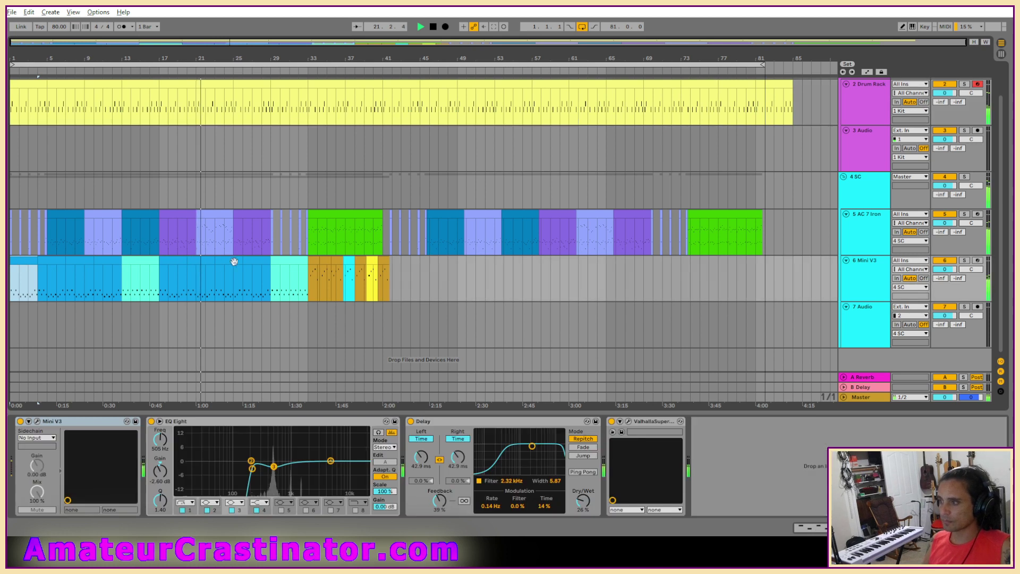
click(146, 264)
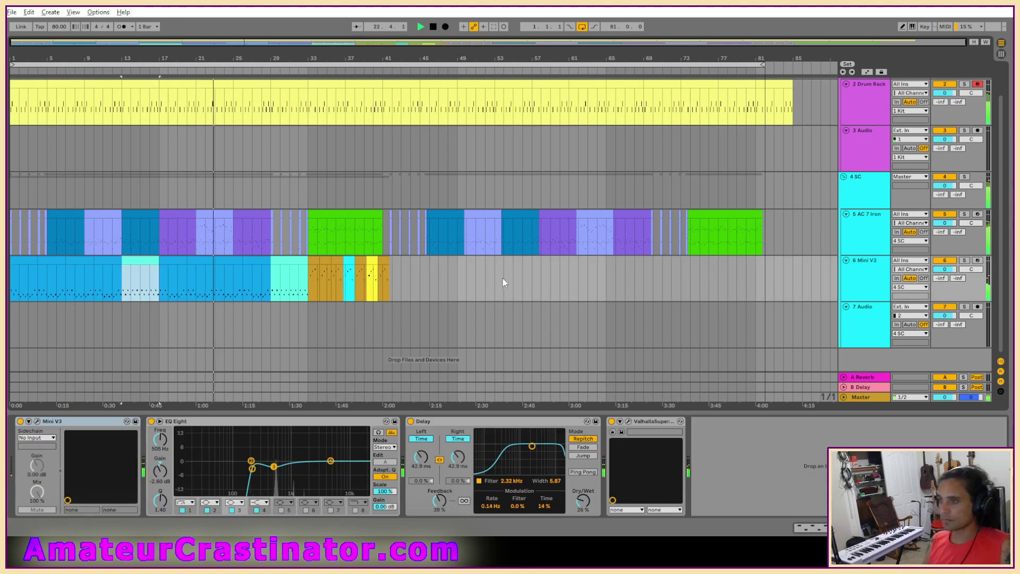
scroll(502, 283, up, 5)
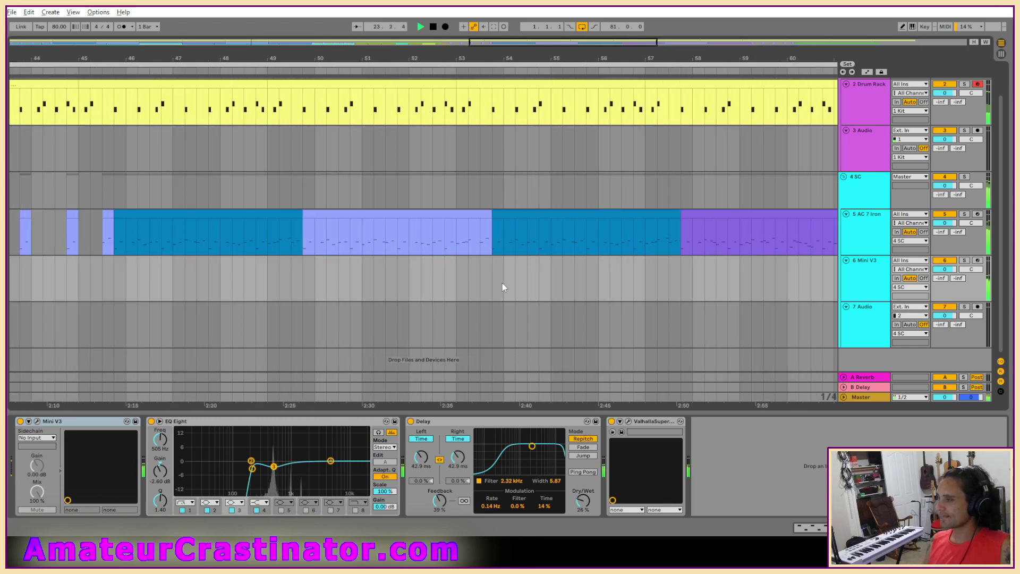
click(489, 279)
key(ctrl+v)
scroll(514, 279, down, 3)
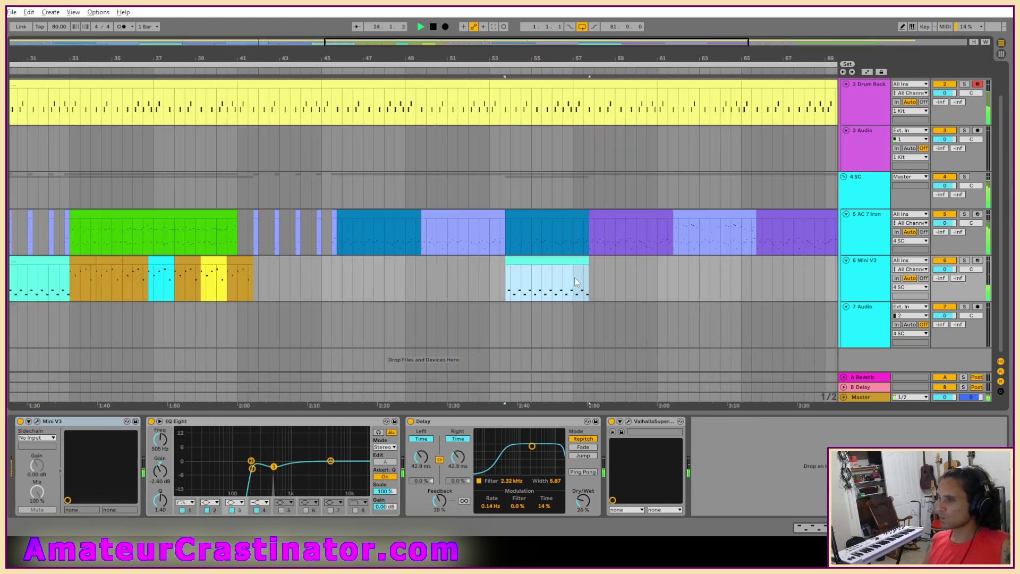
scroll(574, 282, down, 3)
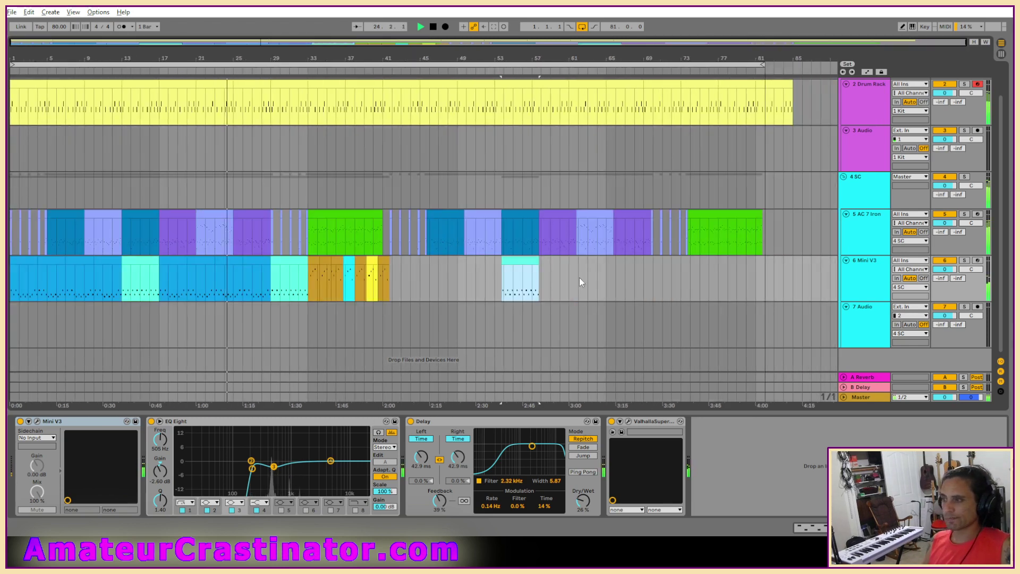
Paste a copy of the blue three-bar 6 Mini V3 clip from bar 10 at bar 43 and duplicate it once.
click(106, 262)
scroll(433, 289, up, 6)
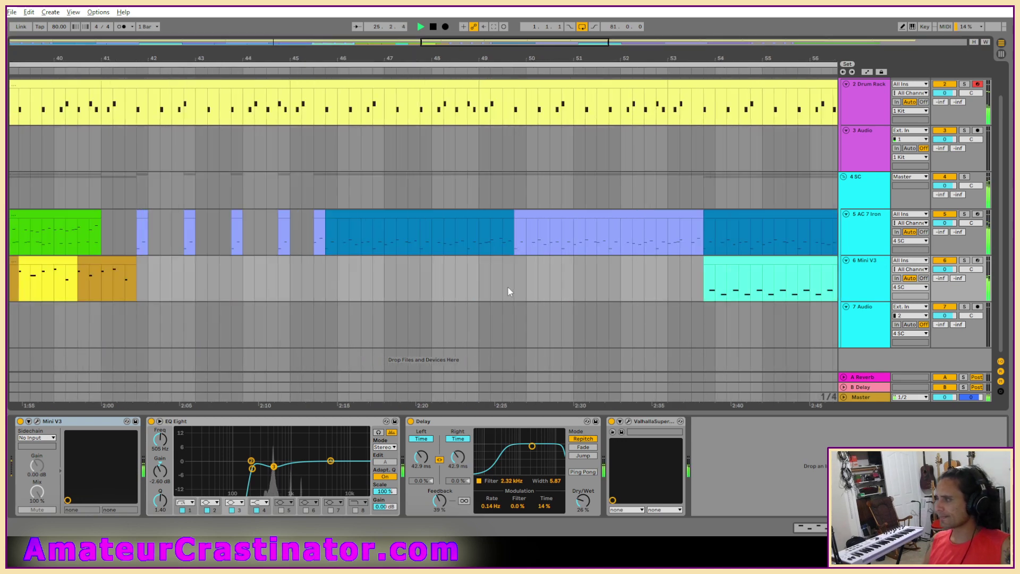
click(208, 283)
key(ctrl+v)
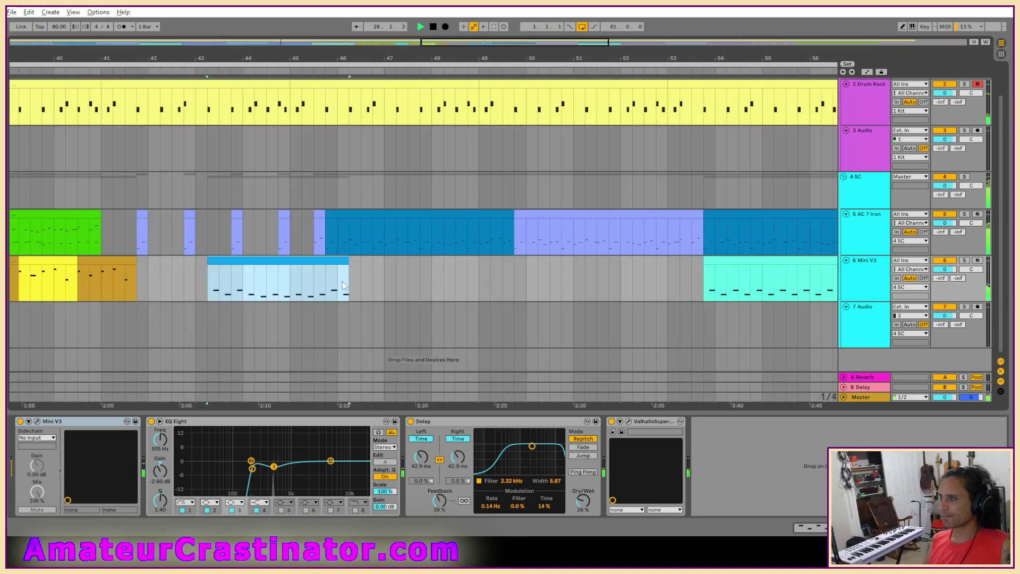
key(ctrl+d)
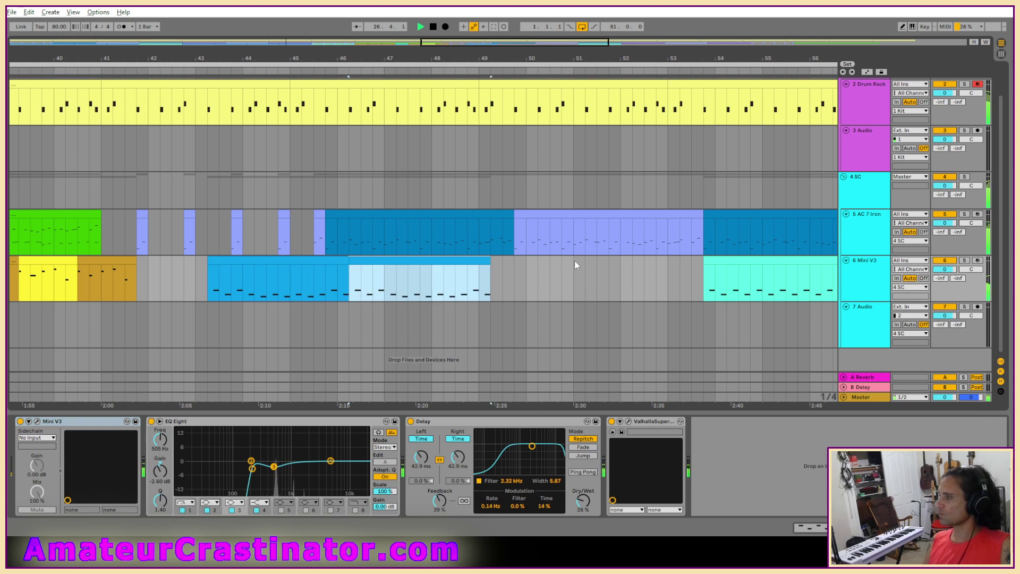
Move the duplicated blue clip directly before the turquoise clip, duplicate the first blue clip again, and shift that pair to close the gap.
drag(446, 262, 659, 264)
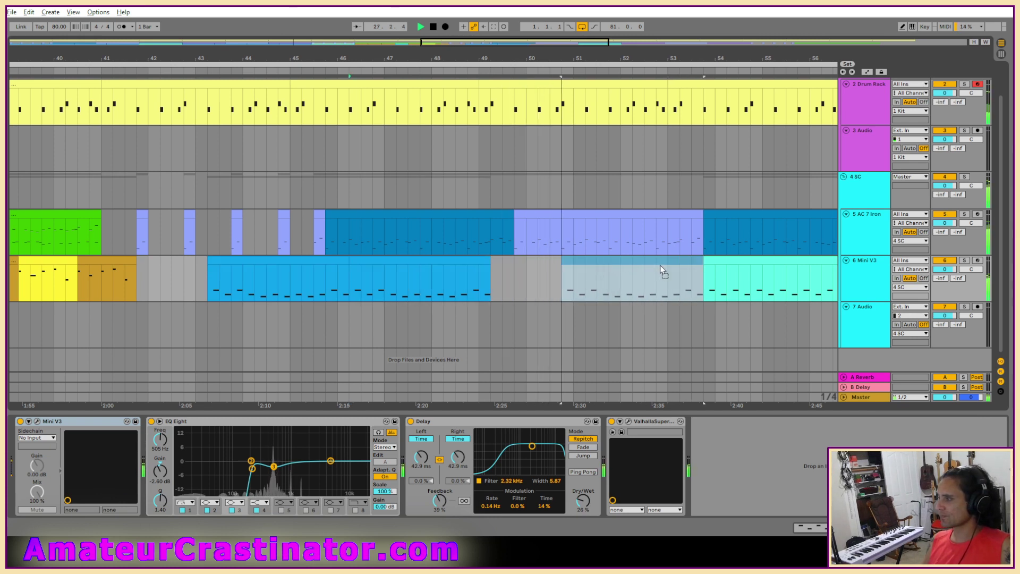
click(331, 262)
key(ctrl+d)
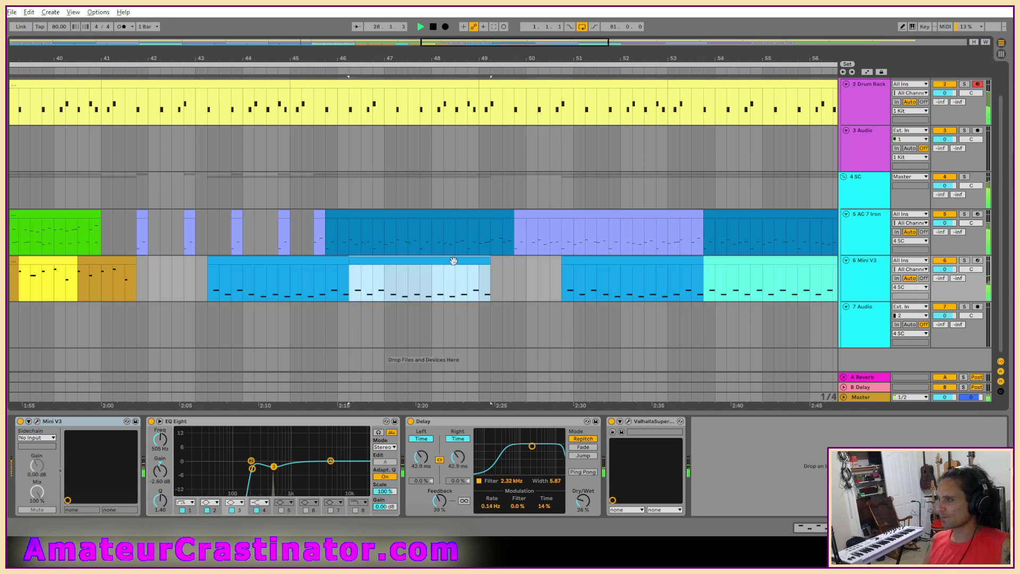
click(323, 263)
shift+click(411, 262)
drag(410, 262, 482, 261)
key(w)
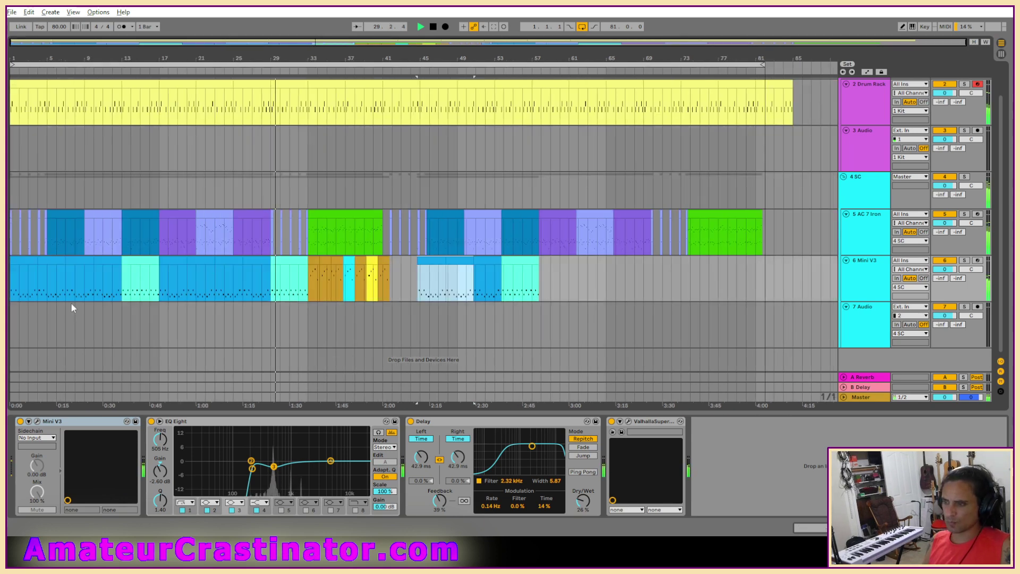
Fill the gap after the last brown 6 Mini V3 clip with a copy of the blue three-bar clip that follows it.
ctrl+scroll(149, 302, up, 3)
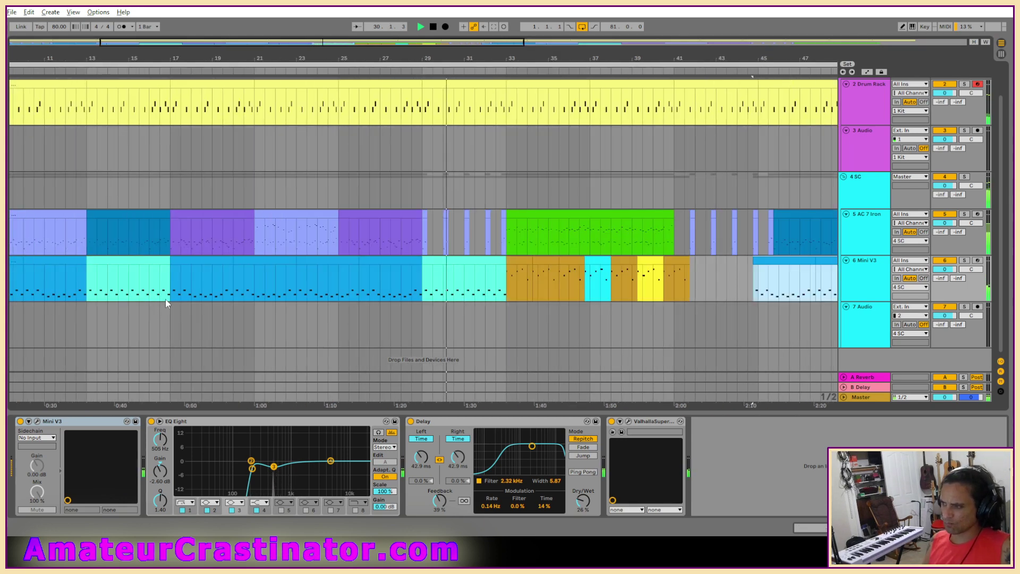
ctrl+scroll(173, 297, up, 3)
ctrl+scroll(172, 296, down, 3)
key(w)
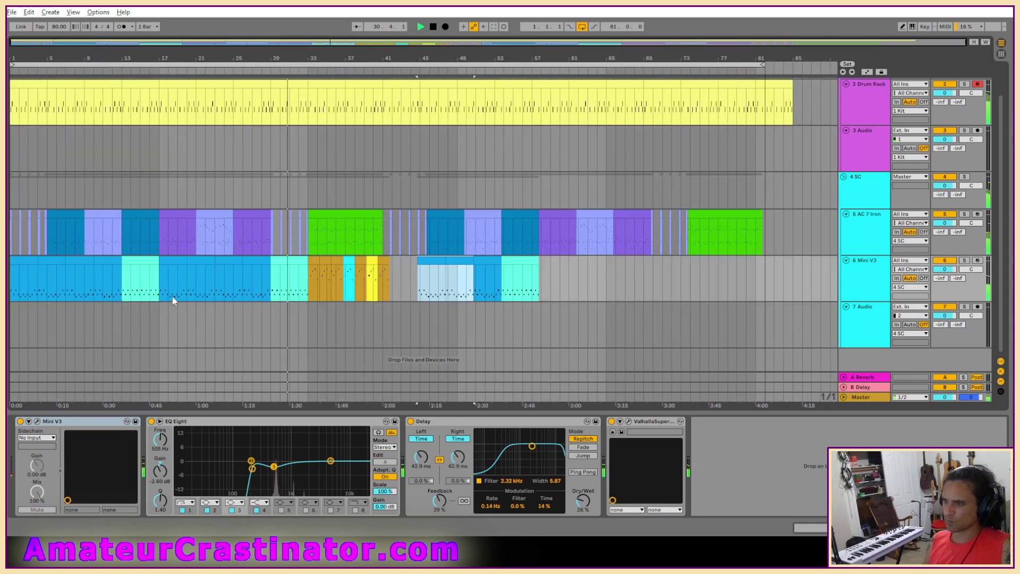
ctrl+scroll(378, 288, up, 5)
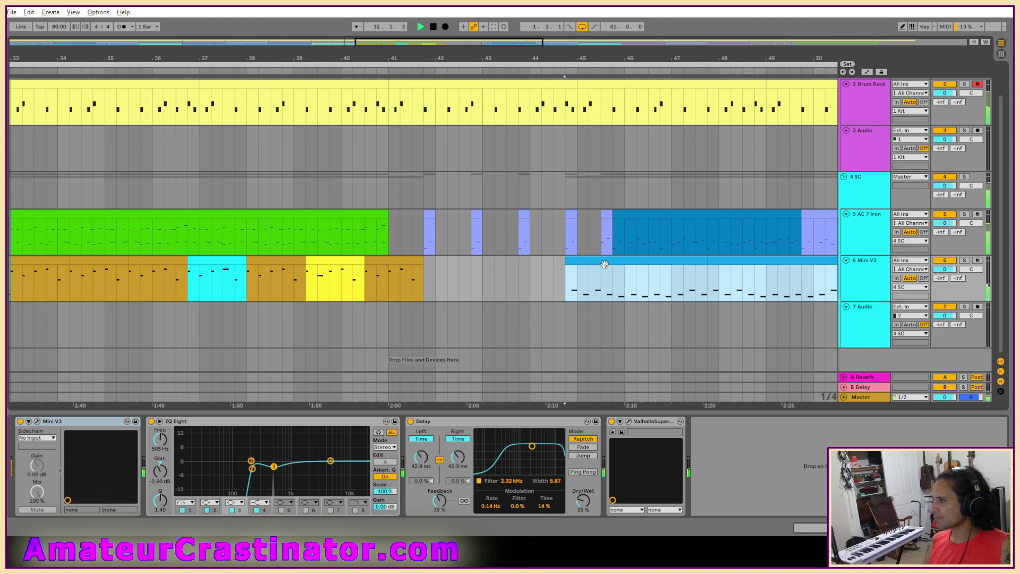
click(605, 264)
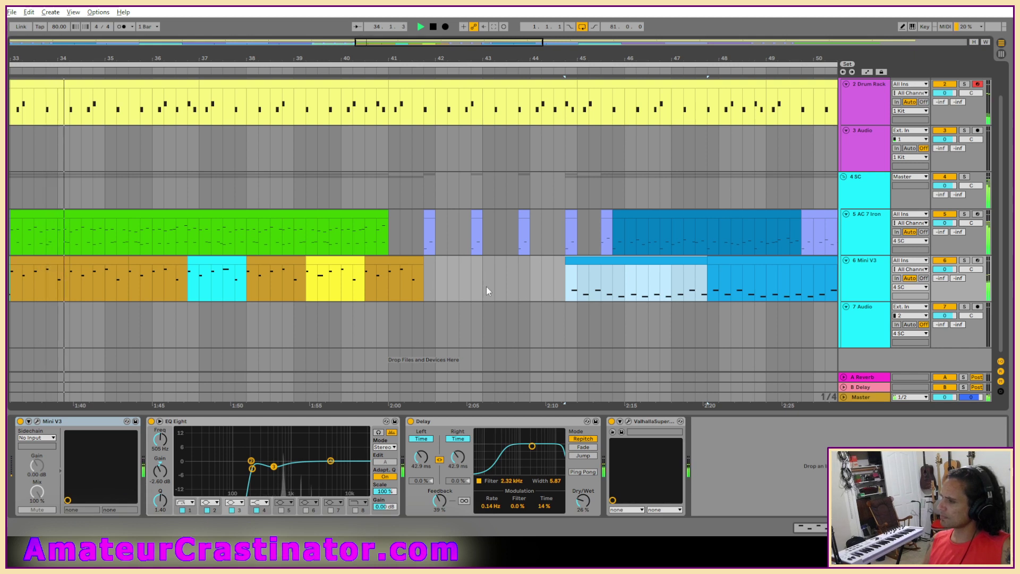
click(423, 285)
key(ctrl+v)
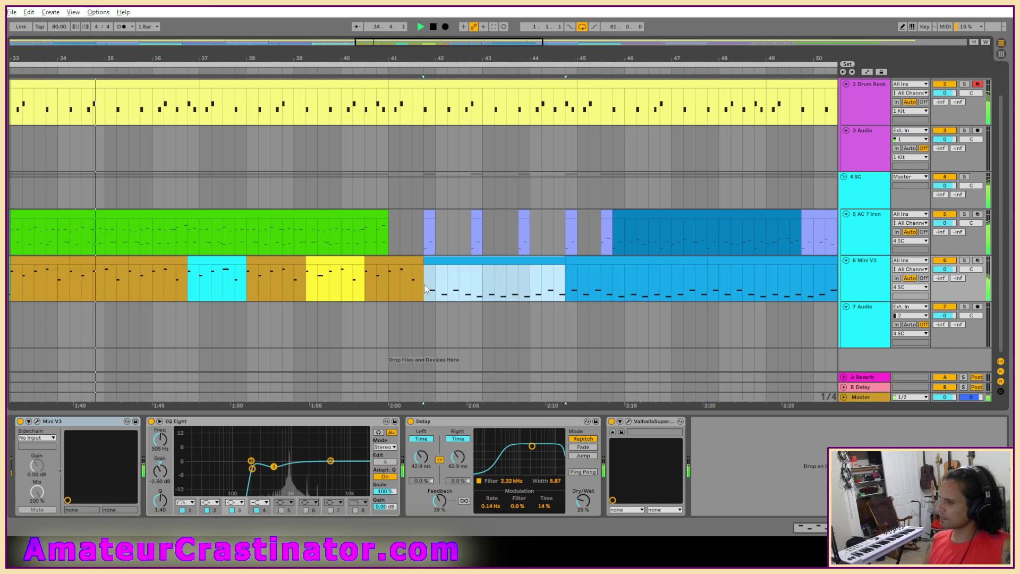
Open the green 5 AC 7 Iron clip at bar 33 and lower the velocities of its F♯4 to F♯5 notes.
key(minus)
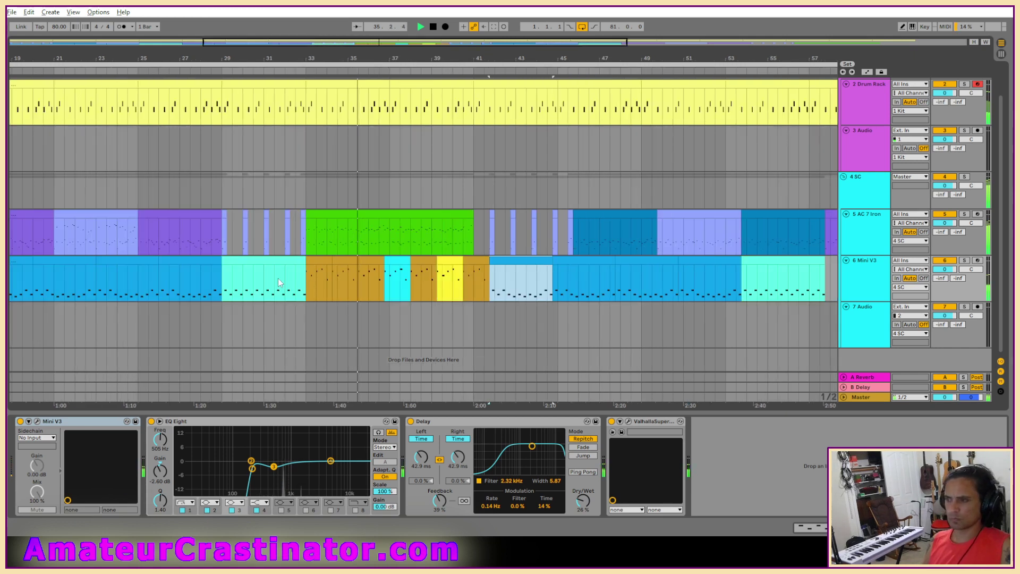
key(minus)
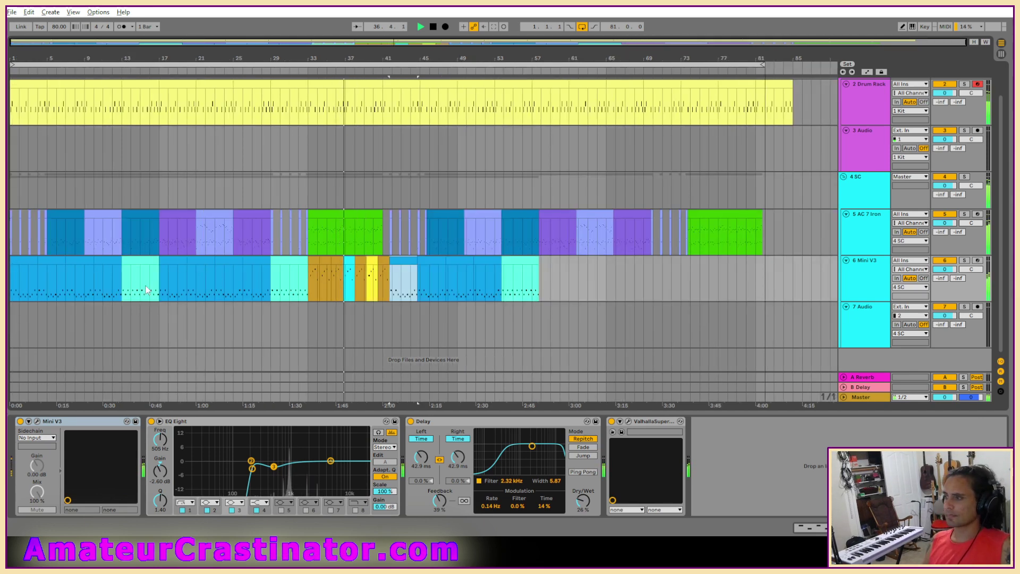
double_click(333, 218)
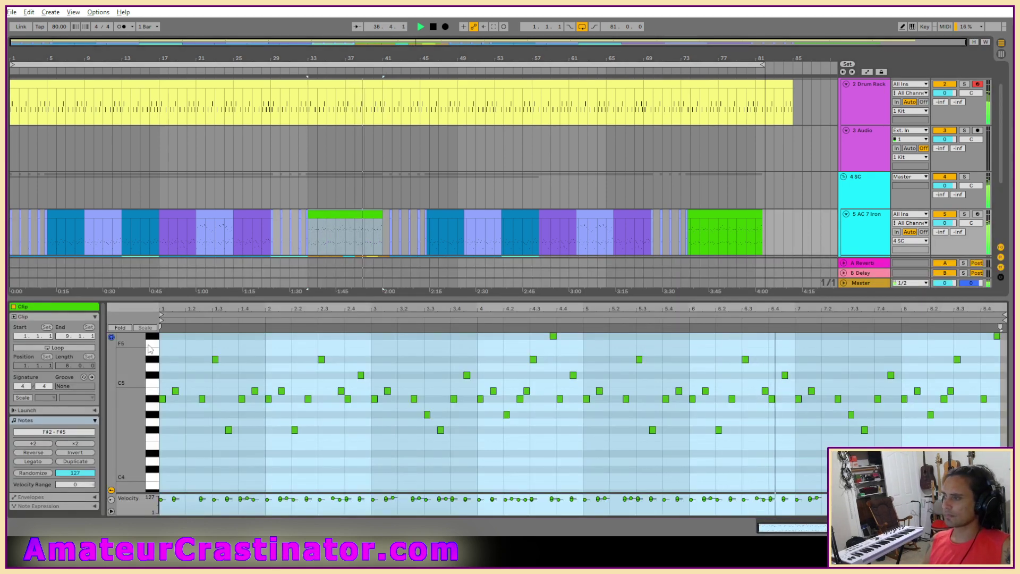
drag(152, 336, 154, 445)
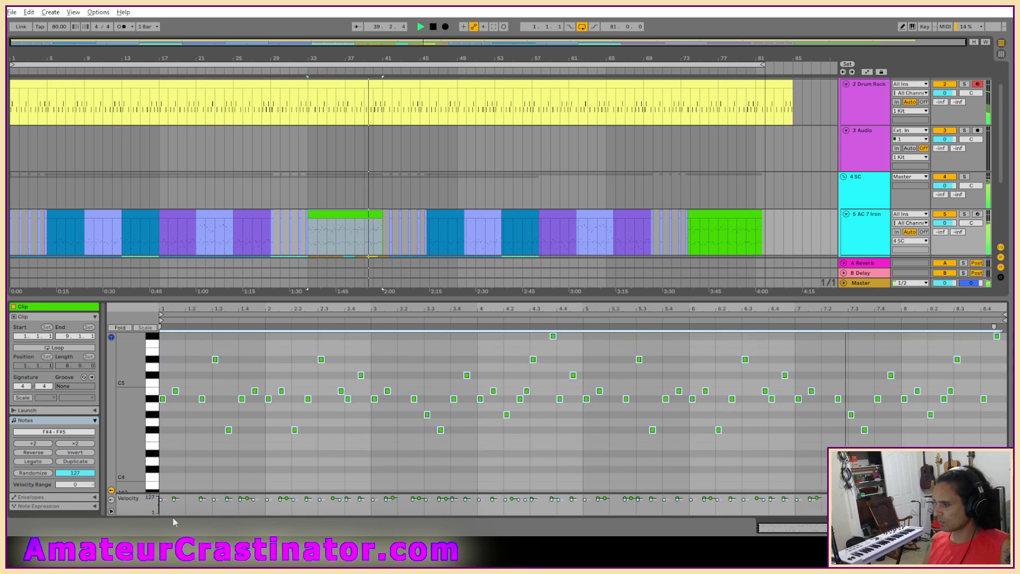
drag(241, 501, 241, 505)
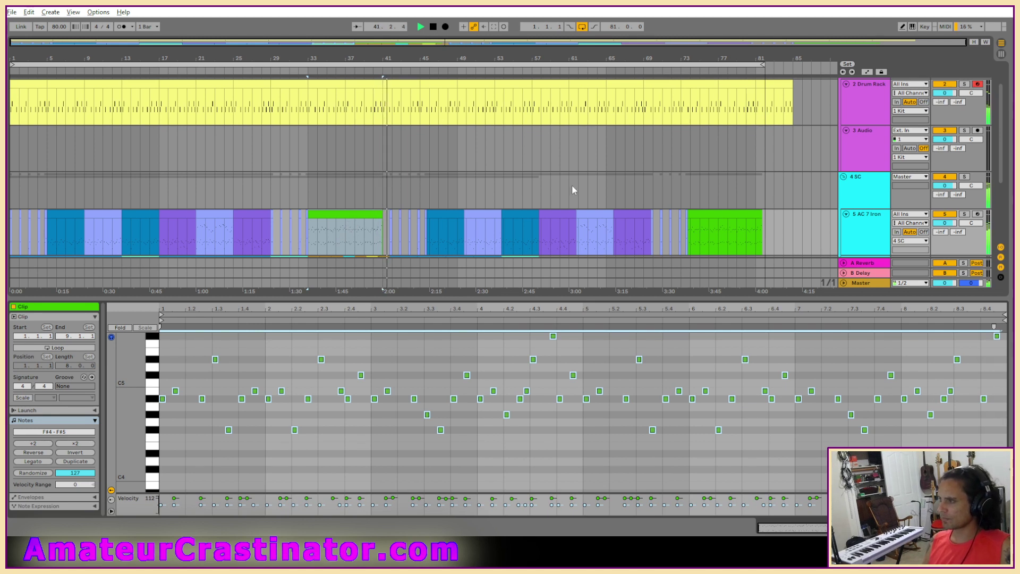
Compare the note velocities of the green 5 AC 7 Iron clips at bars 33 and 73.
click(715, 212)
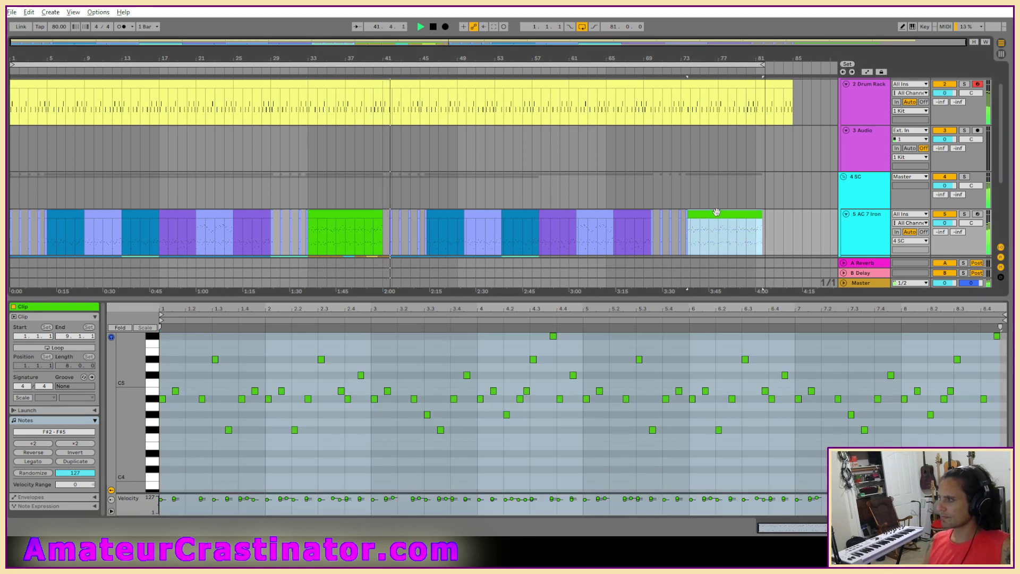
click(327, 213)
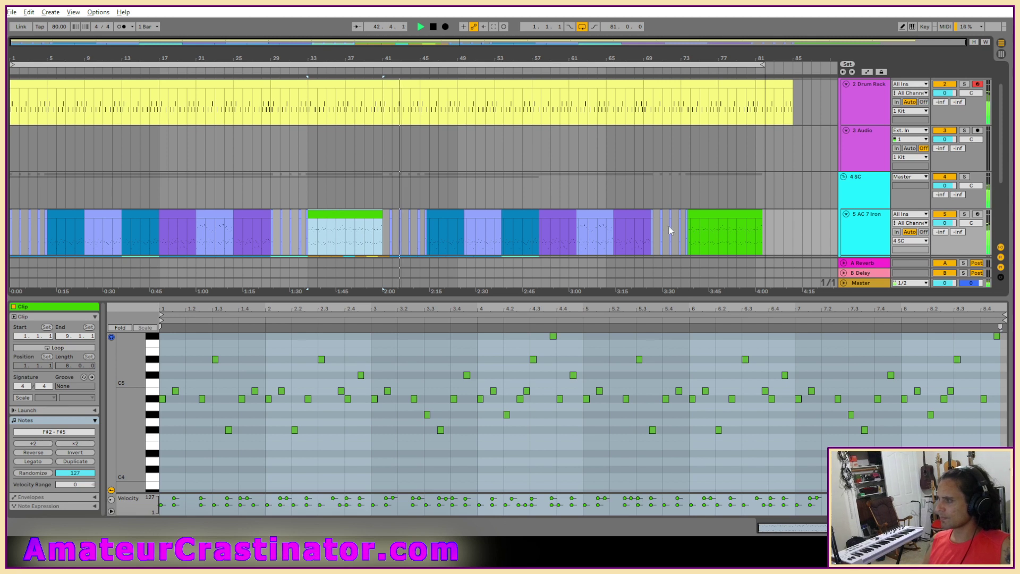
click(715, 213)
click(356, 215)
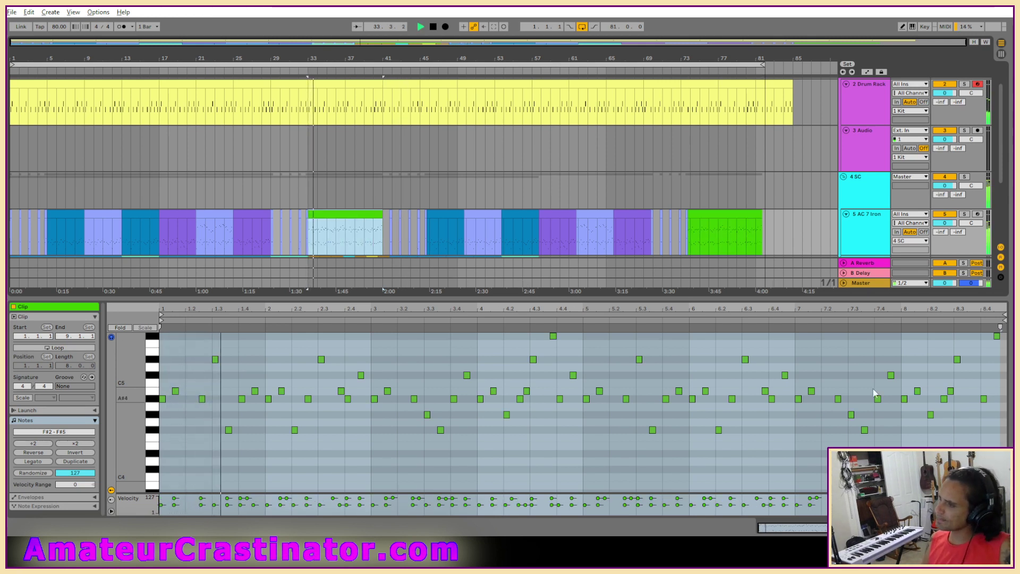
key(shift+Tab)
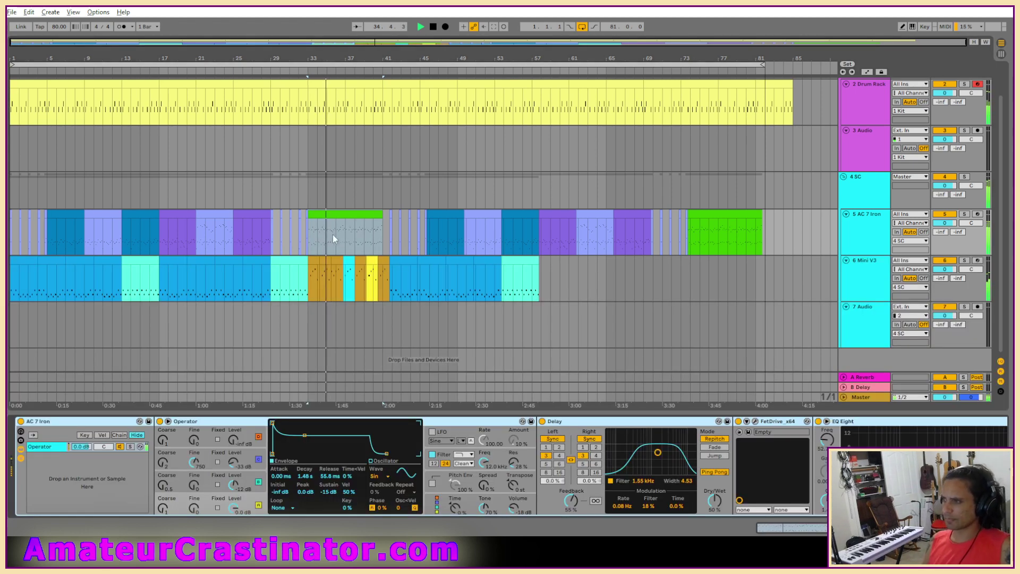
Examine the notes of the green 5 AC 7 Iron clip at bar 33 across its lower and upper octaves.
double_click(341, 215)
scroll(367, 449, down, 5)
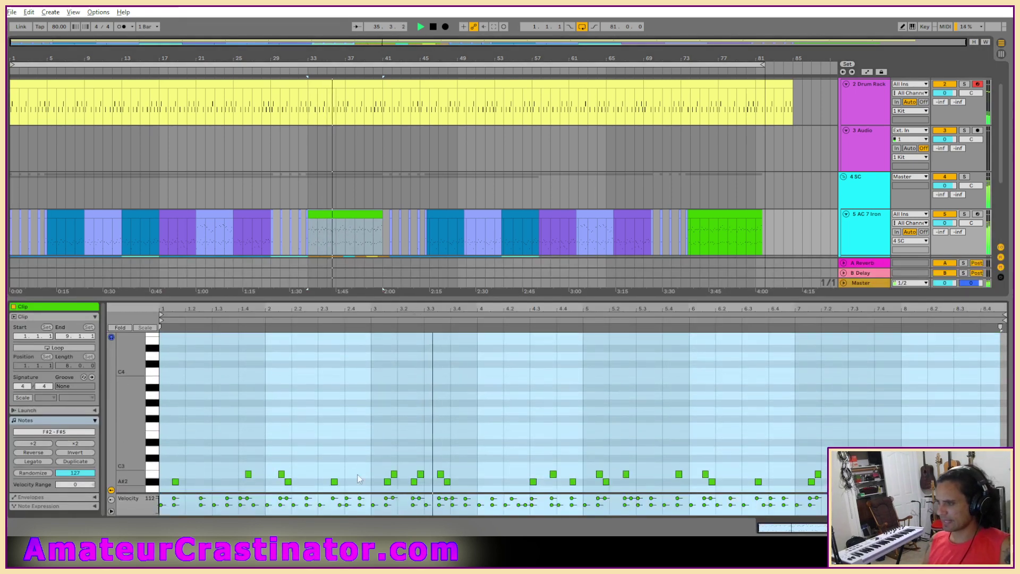
scroll(367, 448, down, 7)
scroll(368, 448, up, 7)
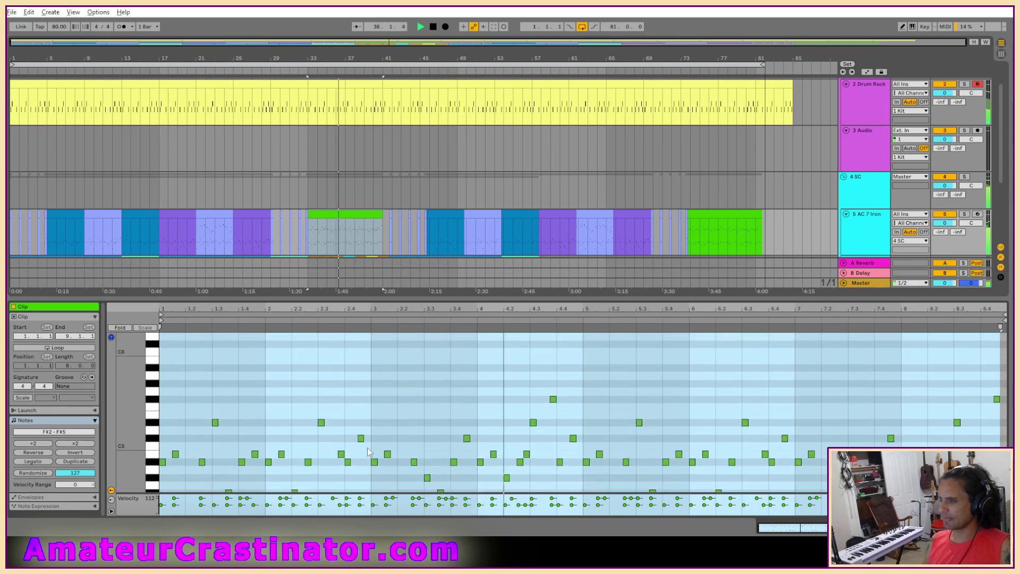
scroll(368, 443, down, 2)
scroll(368, 441, up, 2)
scroll(368, 440, down, 7)
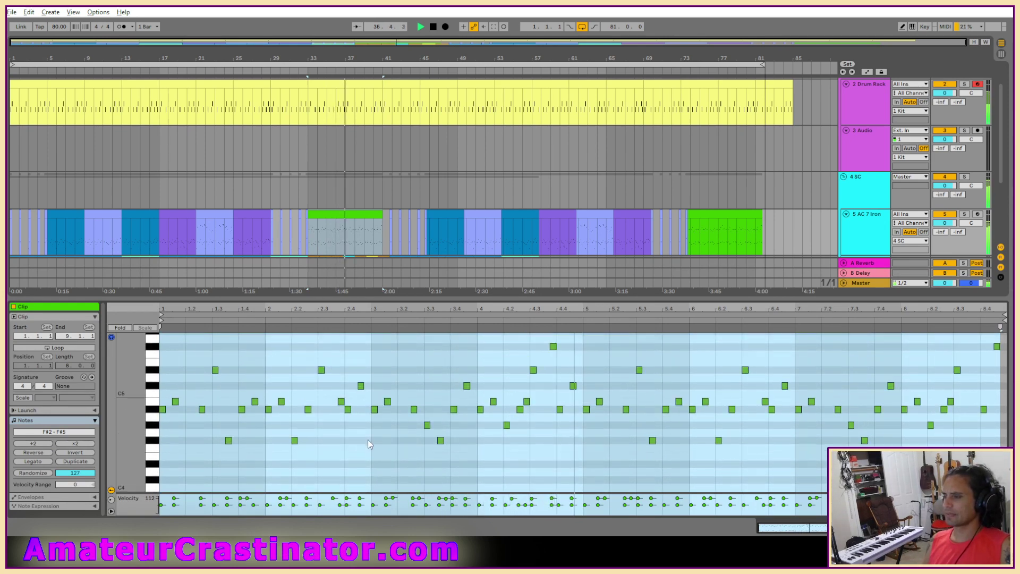
scroll(367, 436, up, 6)
key(shift+Tab)
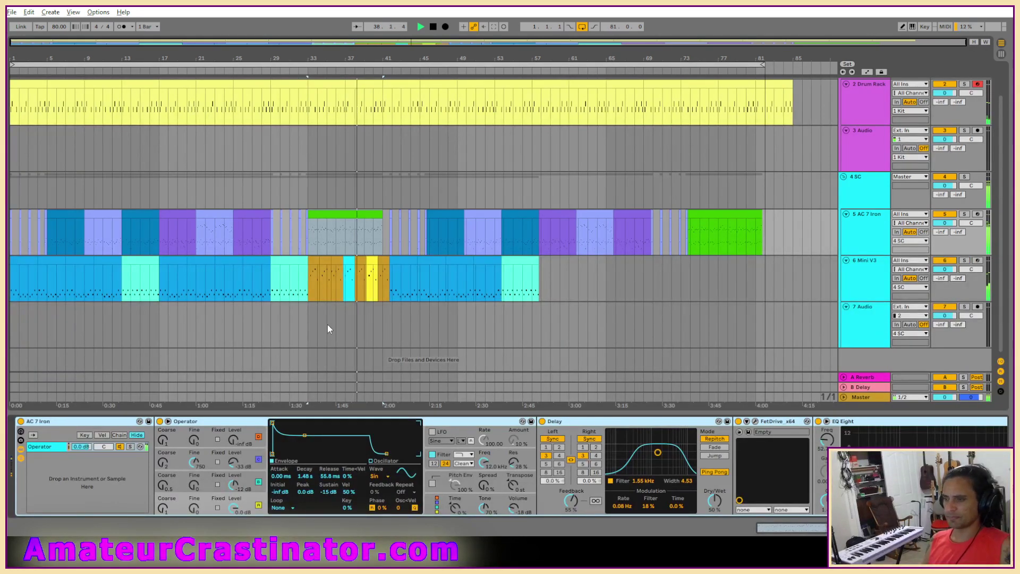
Create a new Live Set and save it under a new name in the Live Recordings folder.
click(14, 12)
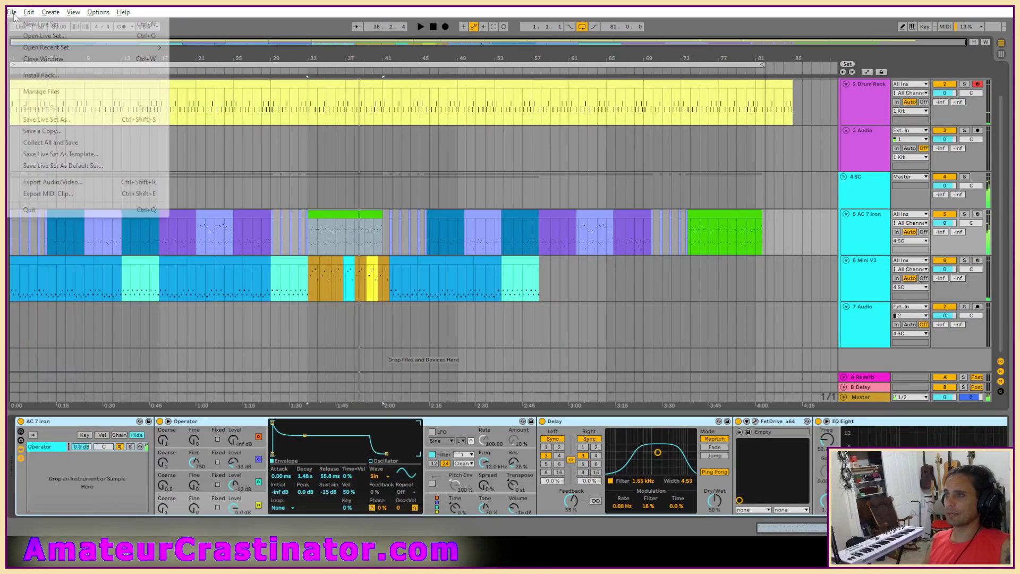
click(35, 27)
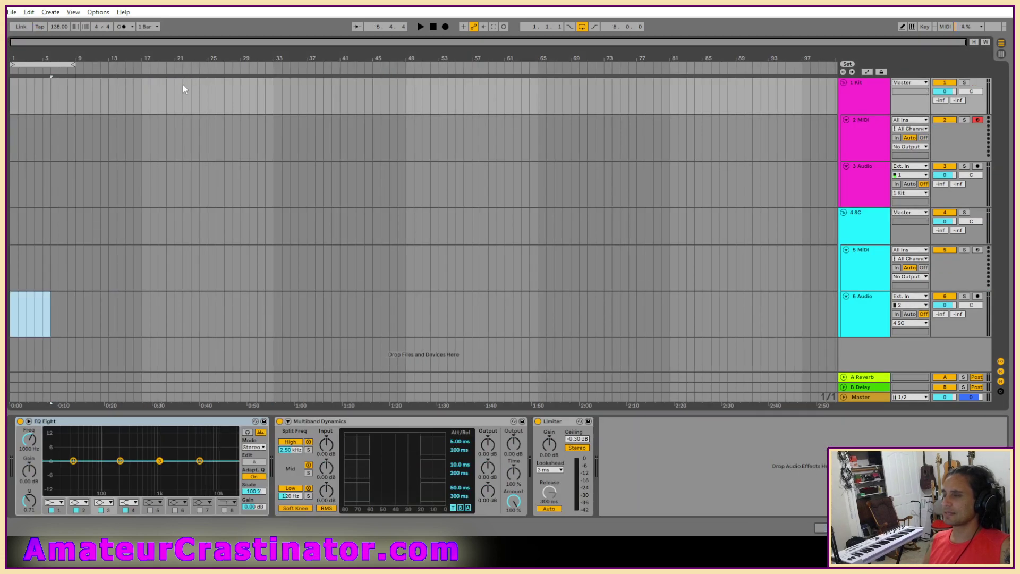
click(11, 13)
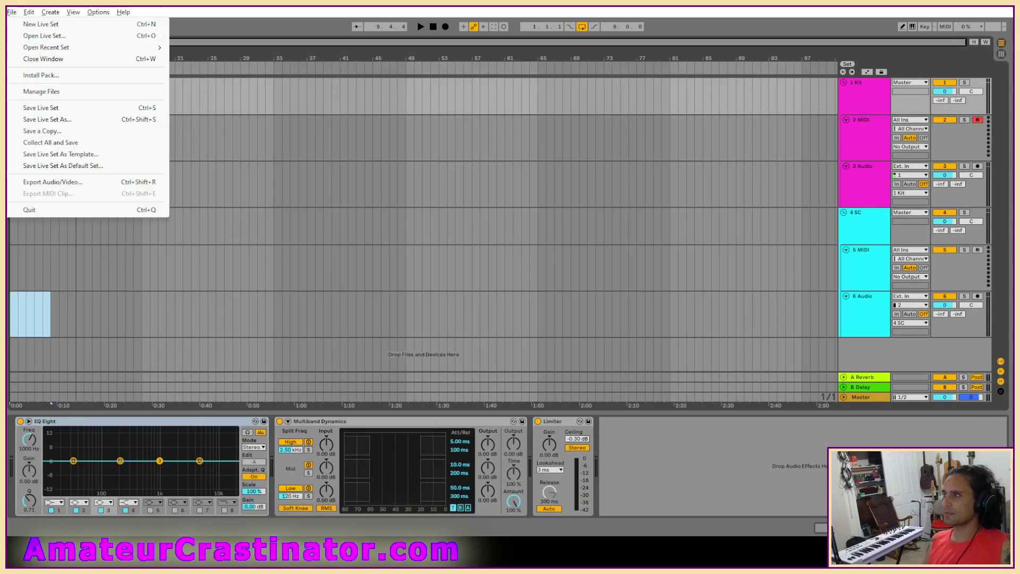
click(47, 120)
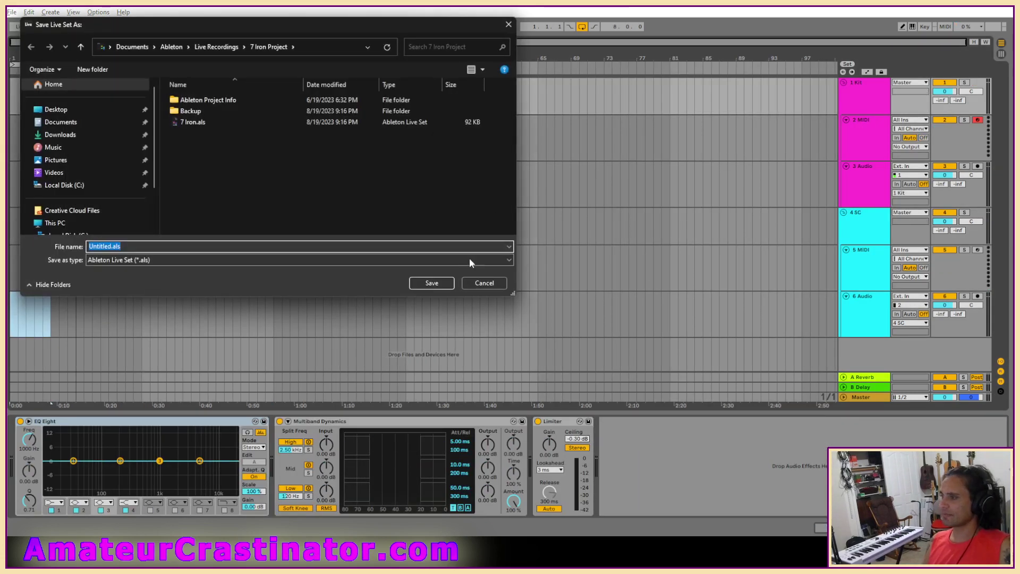
click(496, 286)
key(ctrl+shift+s)
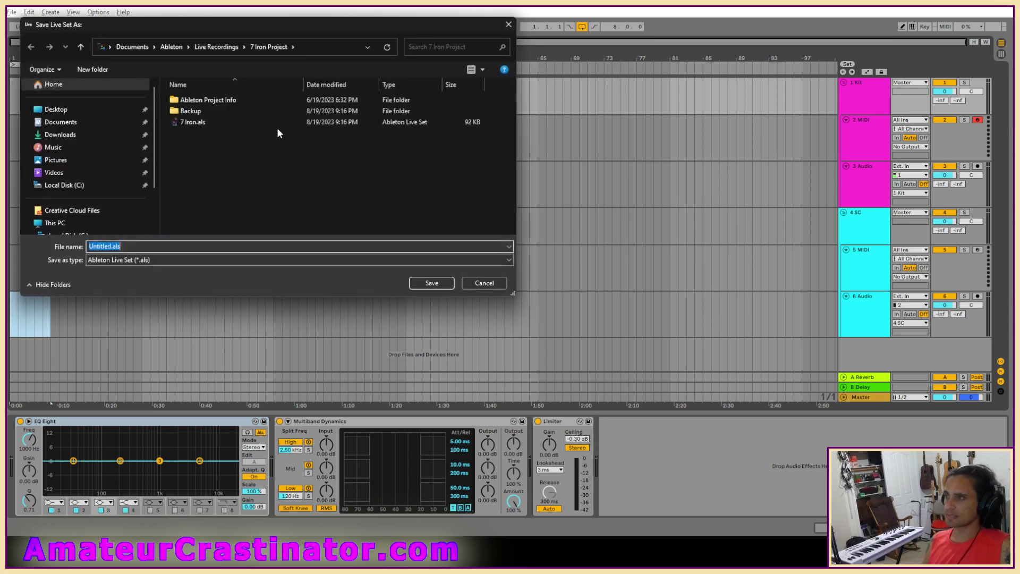
click(218, 47)
text(Indie)
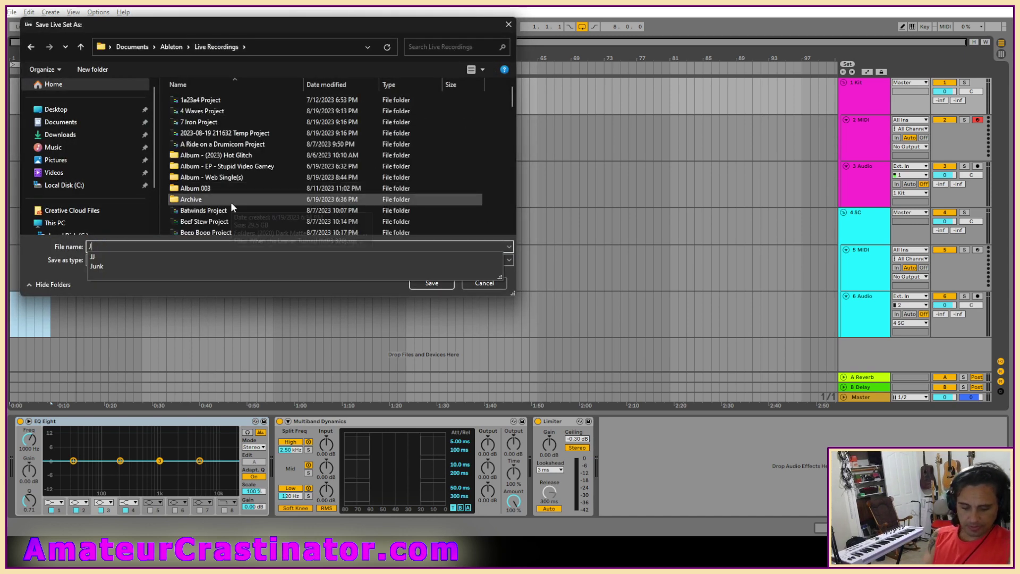
key(Return)
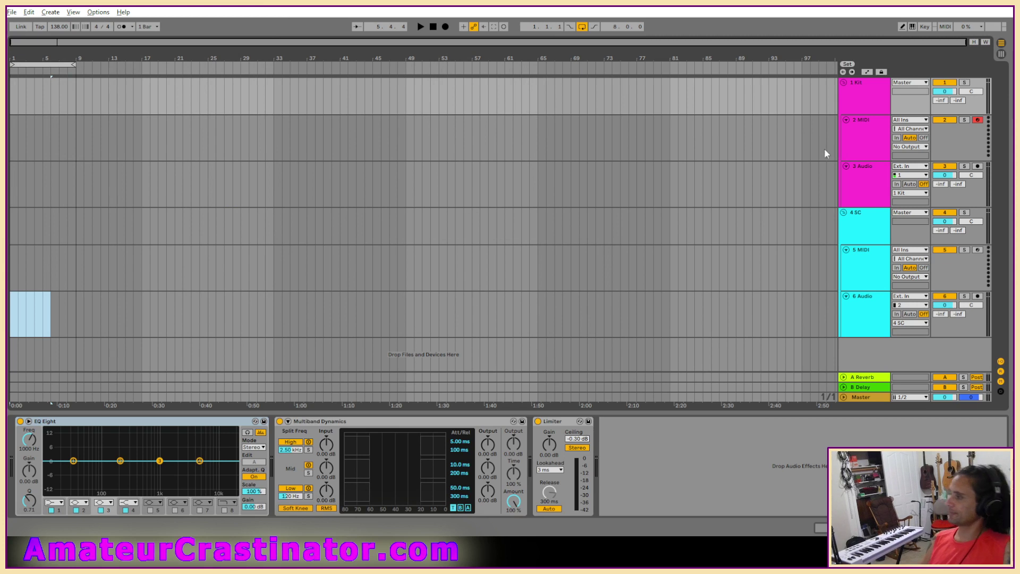
Add Reaktor 6 FX to the 2 MIDI track, load TRK-01 with its Hectic Hitman preset, and start playback.
click(859, 139)
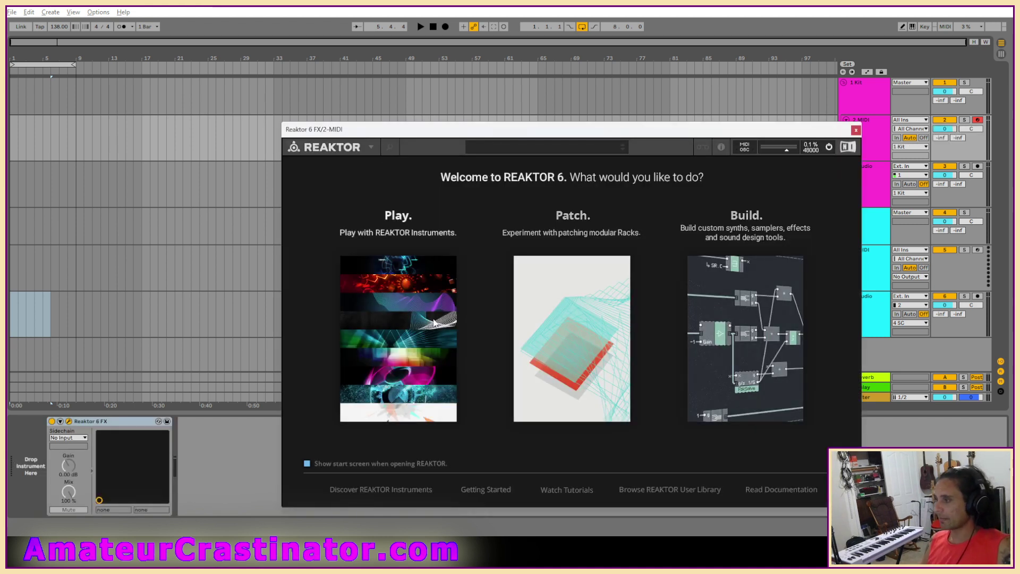
click(473, 284)
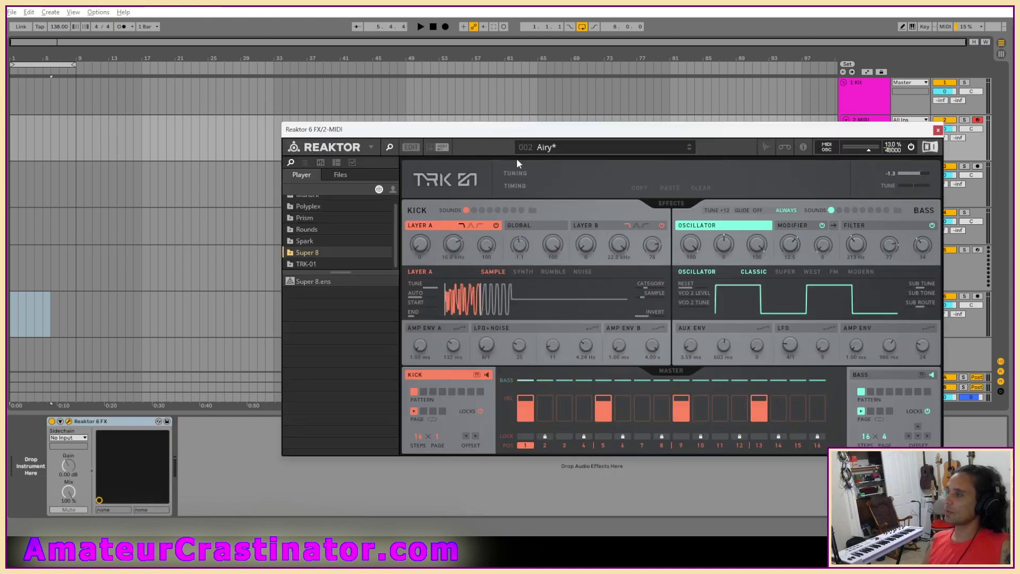
drag(501, 133, 434, 109)
click(501, 125)
scroll(526, 298, down, 4)
key(space)
click(515, 344)
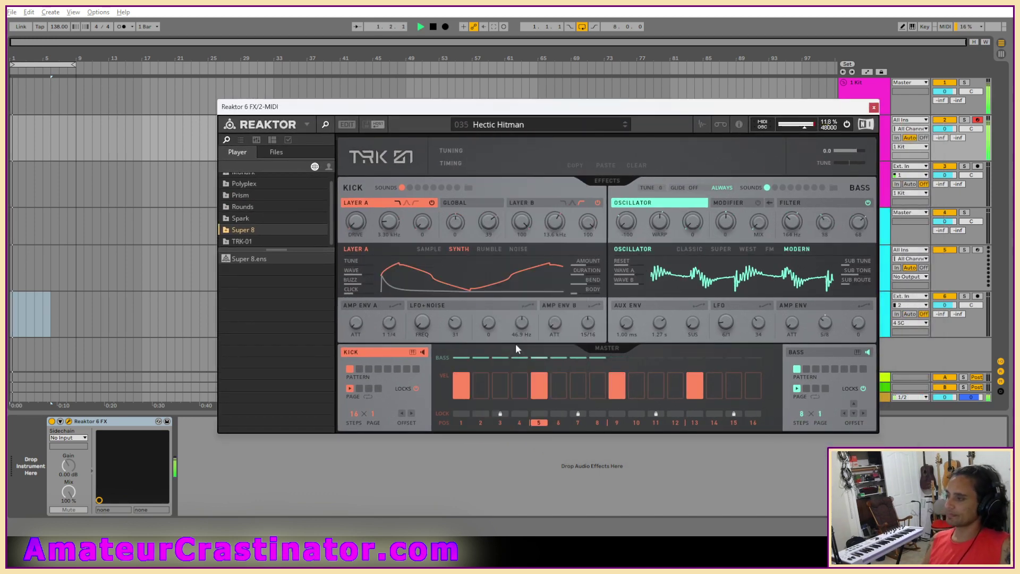
Set the Live Set's tempo to 90 BPM and close the Reaktor window.
click(505, 126)
scroll(511, 415, down, 3)
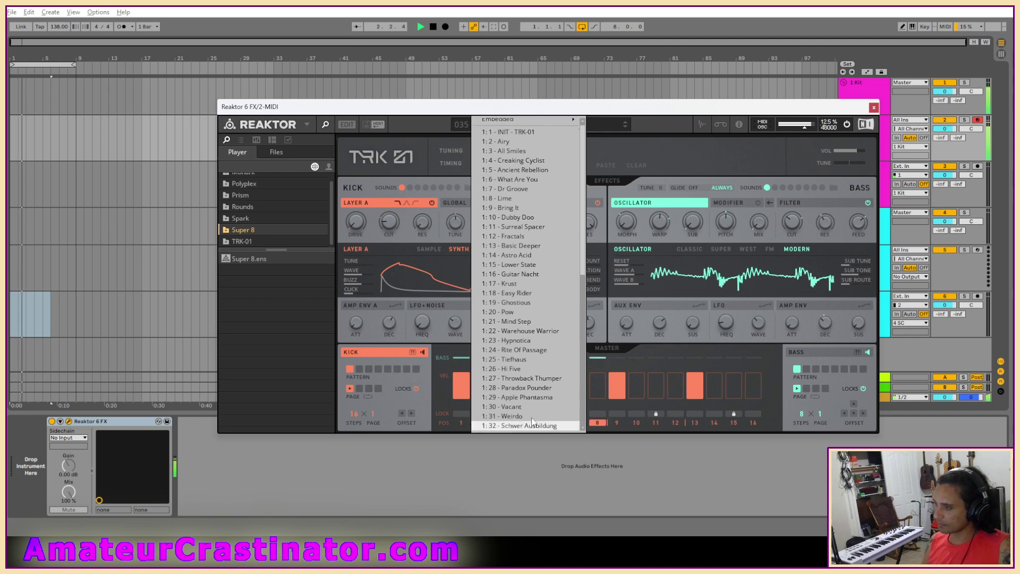
drag(59, 27, 59, 52)
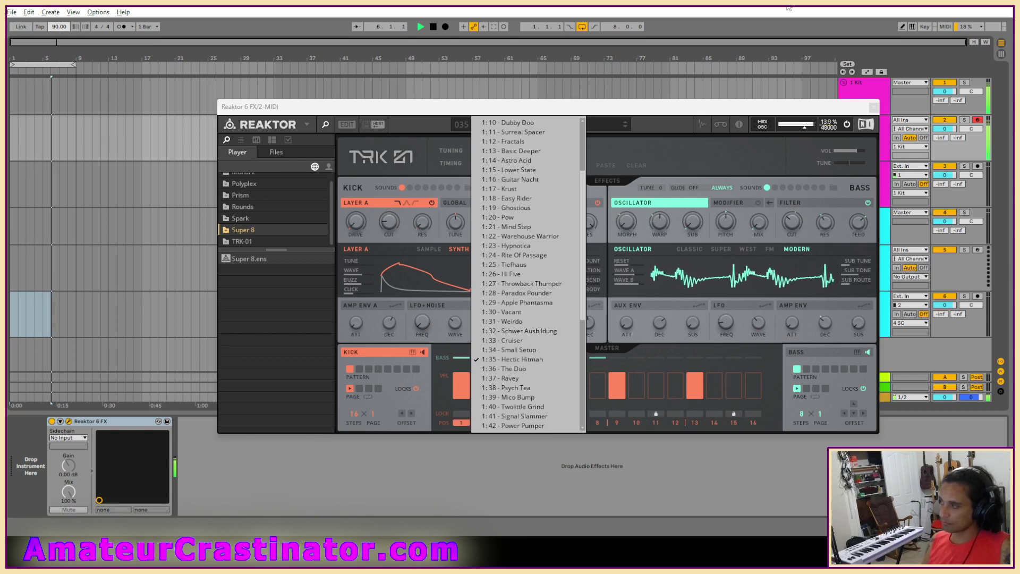
click(618, 111)
drag(618, 111, 622, 114)
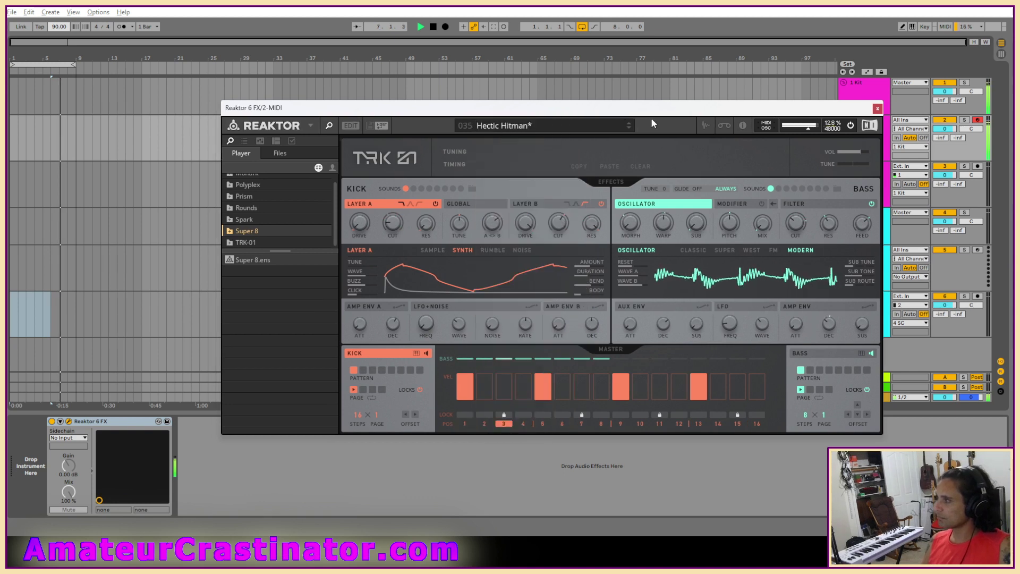
click(877, 109)
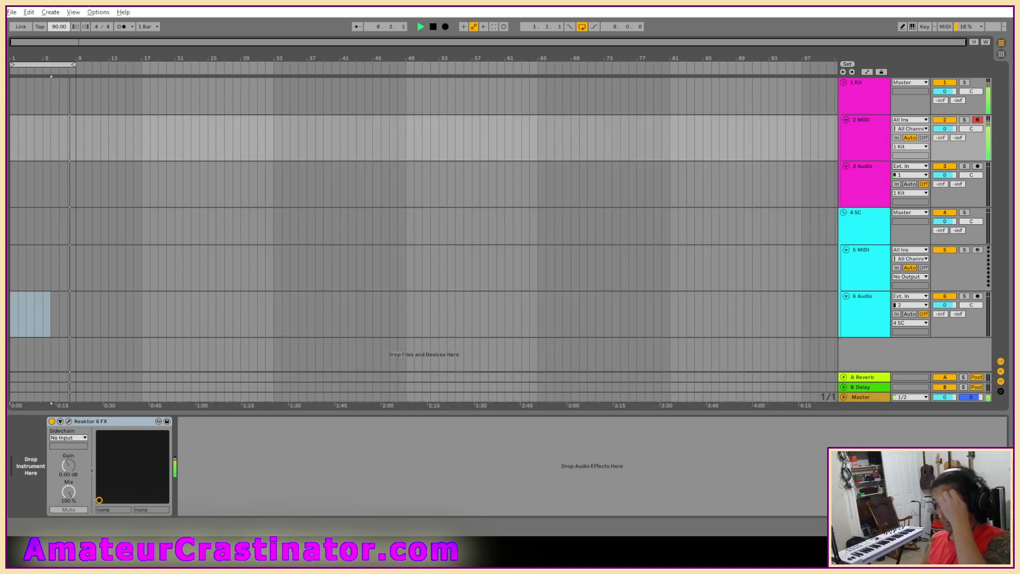
Set TRK-01's tuning root to D, show its bass sequence, and close the Reaktor window.
click(68, 421)
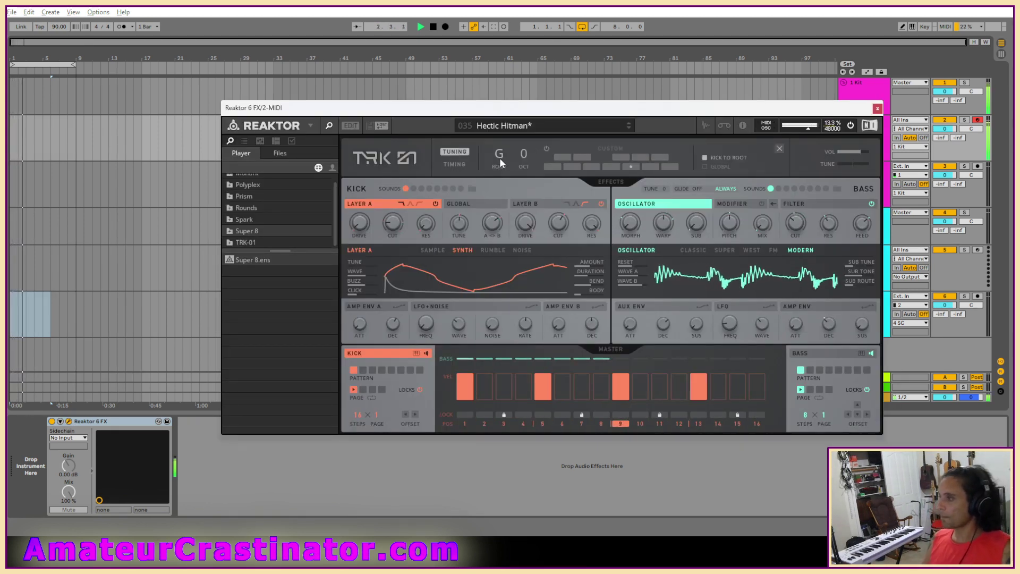
drag(500, 155, 498, 135)
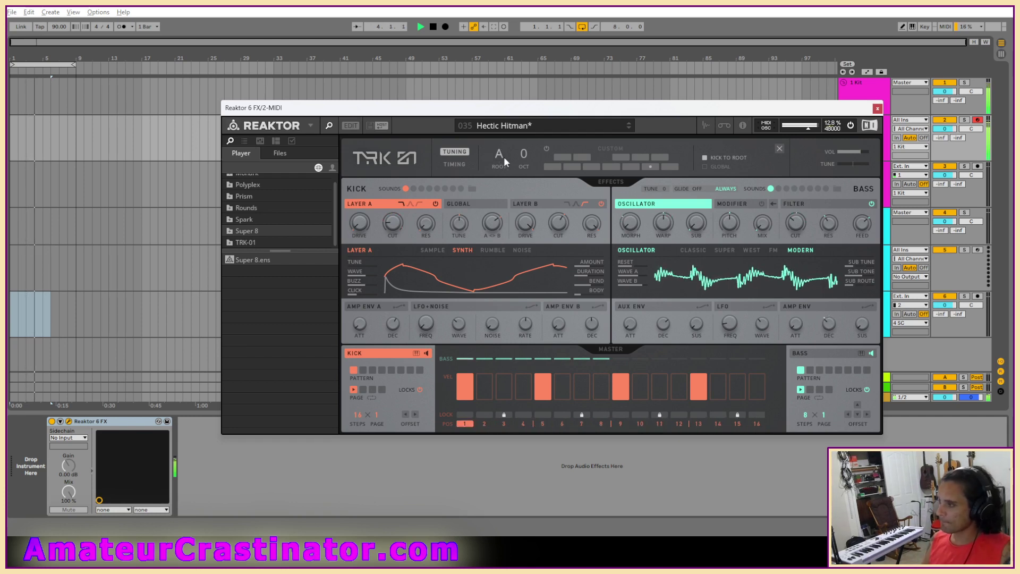
drag(500, 152, 500, 221)
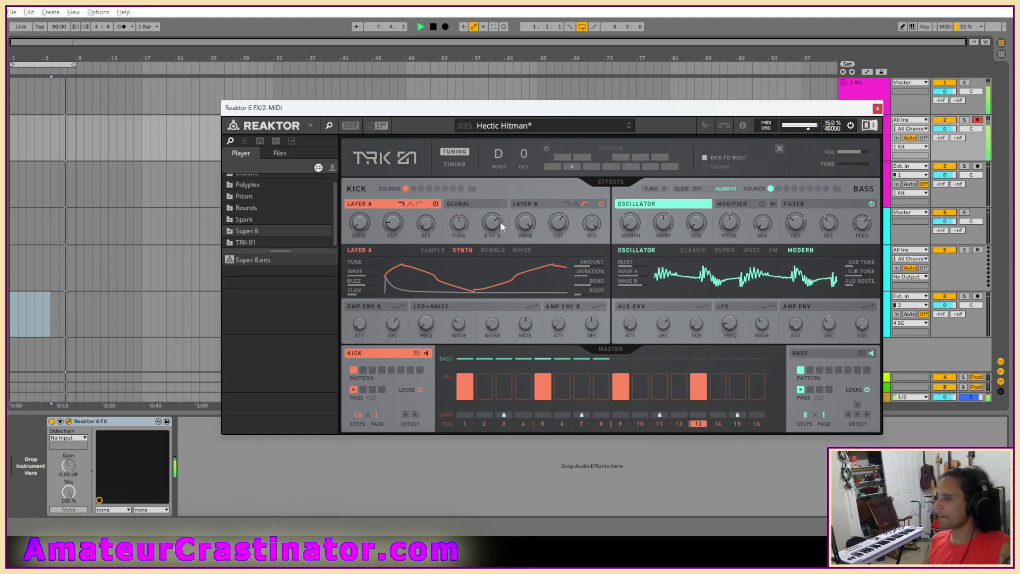
mouse_move(500, 221)
mouse_down()
mouse_move(508, 205)
mouse_move(506, 228)
mouse_up()
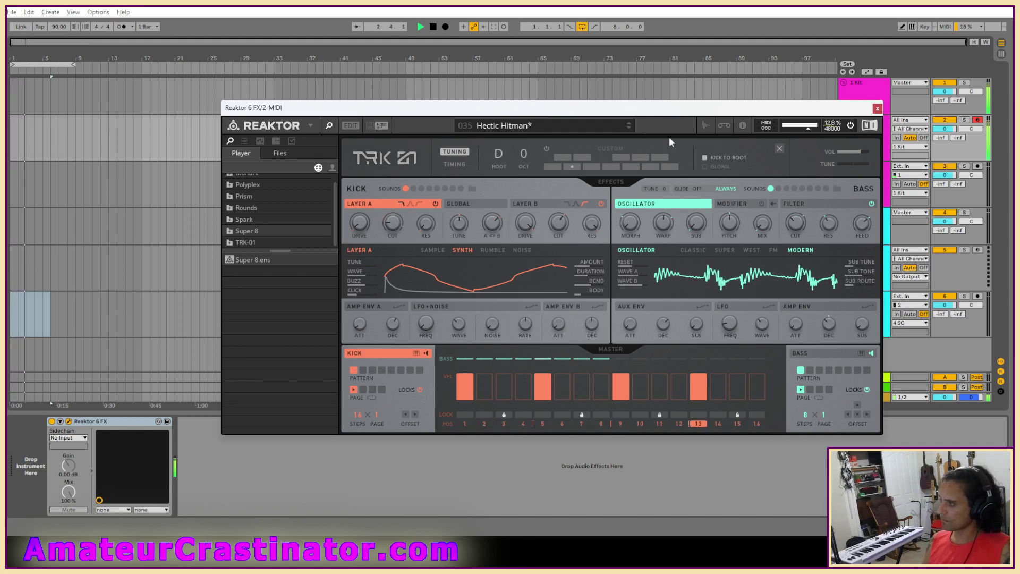
click(810, 354)
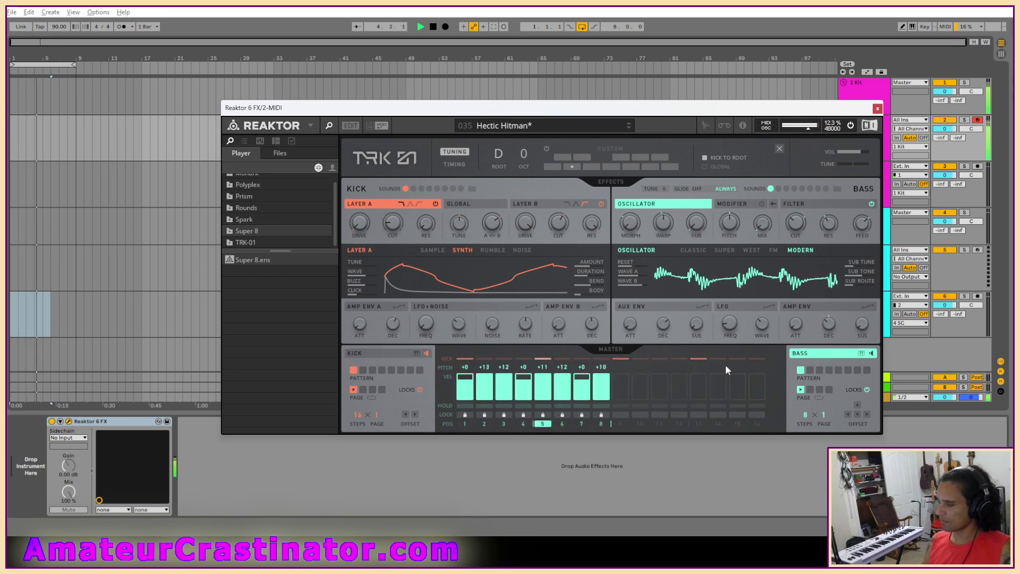
click(878, 109)
Insert a second MIDI track with the Melodic Steps device in the 4 SC group and move it above the existing MIDI track.
click(853, 311)
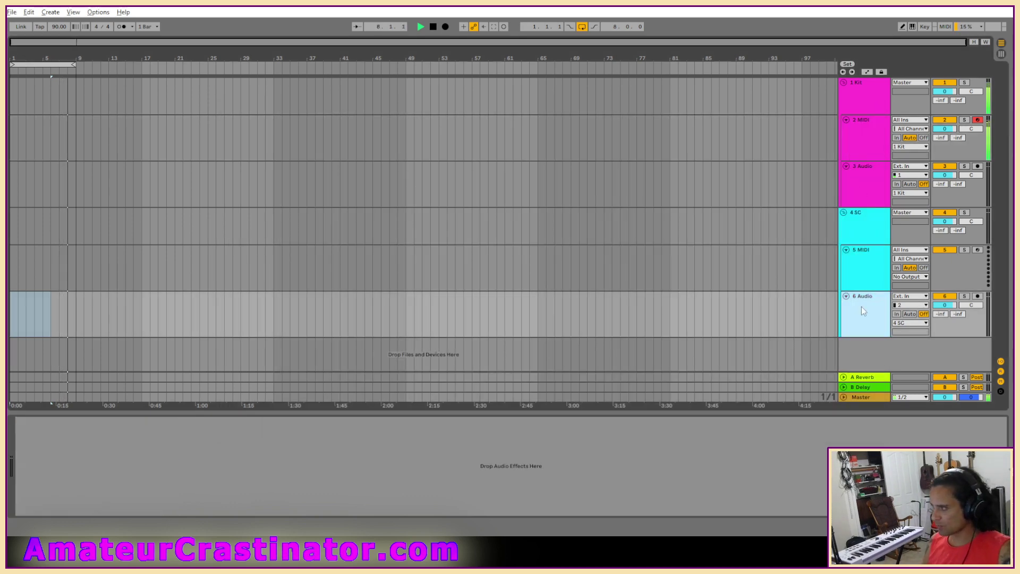
click(865, 277)
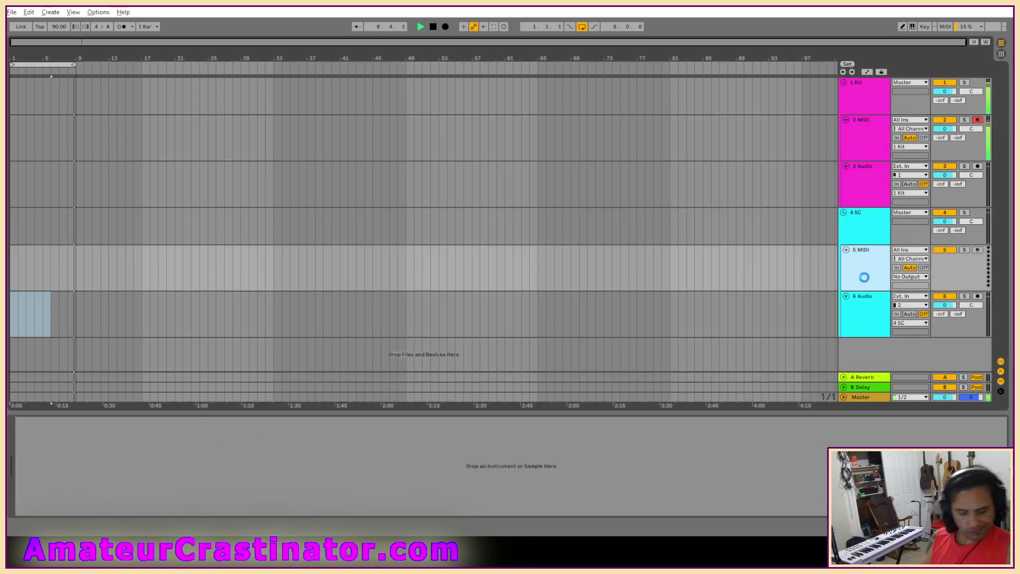
key(ctrl+shift+t)
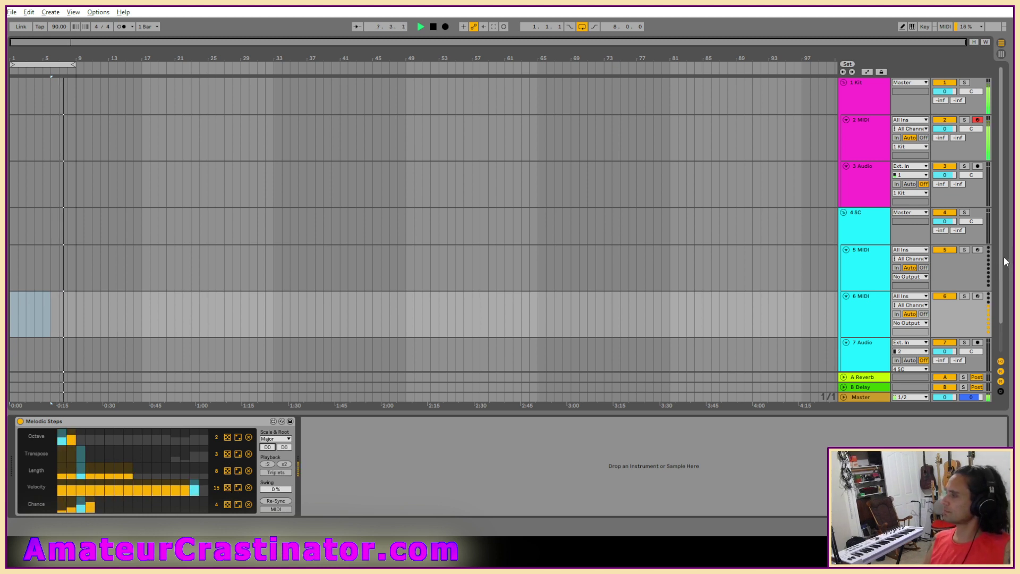
click(866, 316)
click(876, 271)
drag(863, 315, 858, 277)
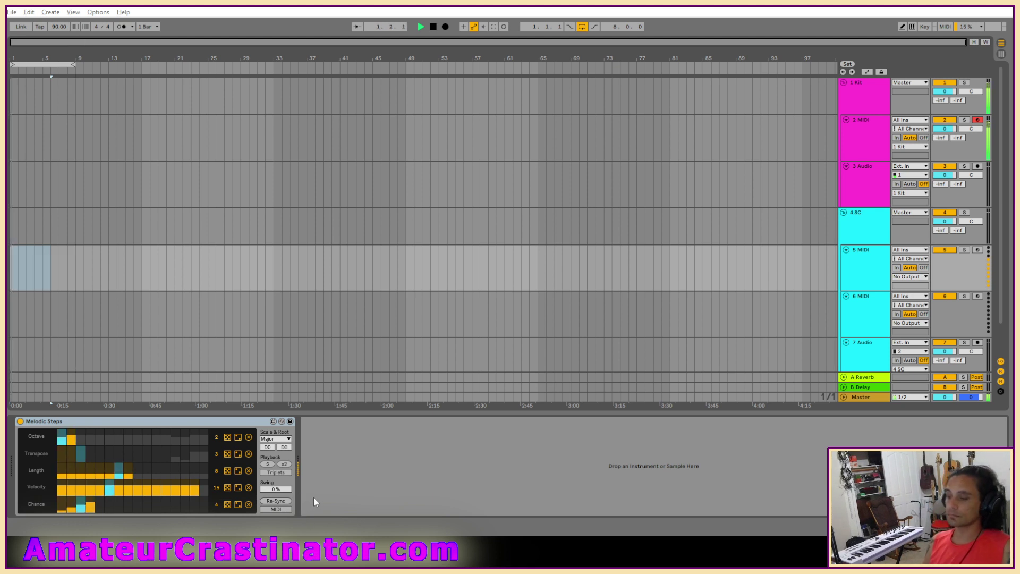
Set the Chance lane of Melodic Steps to 10 steps, raising steps 1, 4, 7 and 9 to full and leaving the others empty.
drag(217, 504, 216, 492)
mouse_move(62, 505)
mouse_down()
mouse_move(92, 497)
mouse_move(68, 515)
mouse_move(116, 488)
mouse_up()
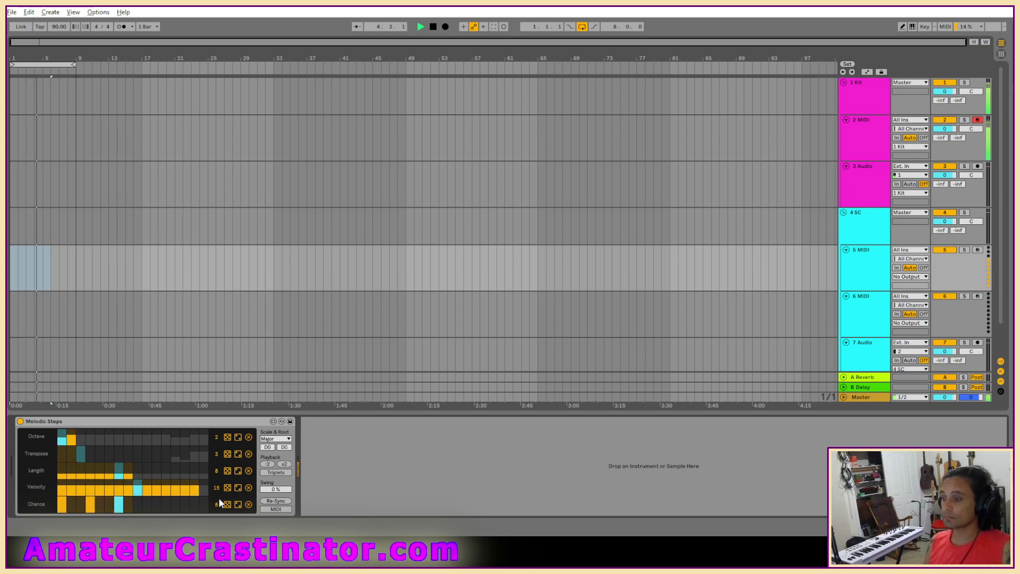
click(216, 505)
drag(215, 506, 215, 499)
click(137, 501)
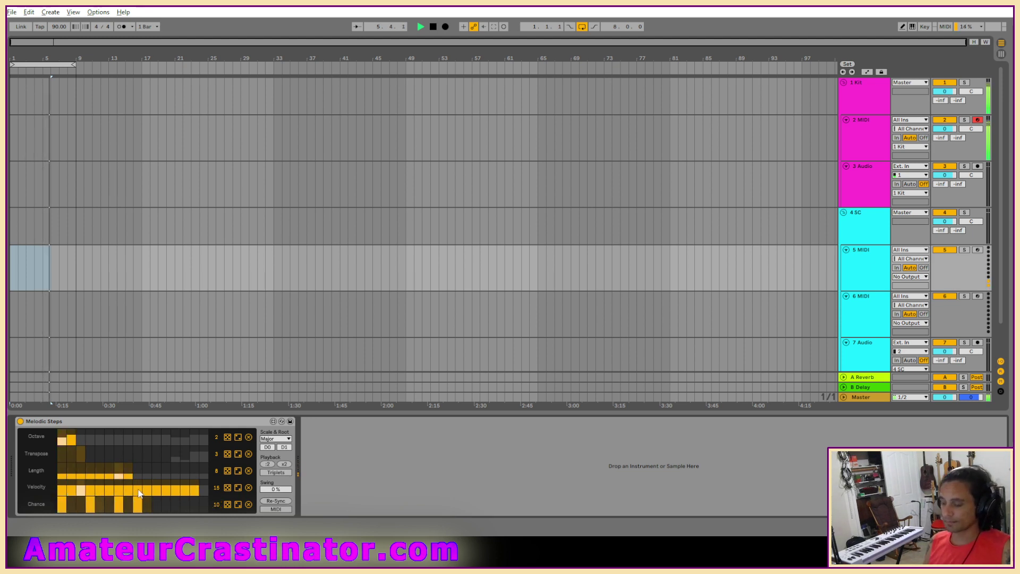
Set the Transpose lane of Melodic Steps to 7 steps and the Length lane to 9 steps.
click(218, 472)
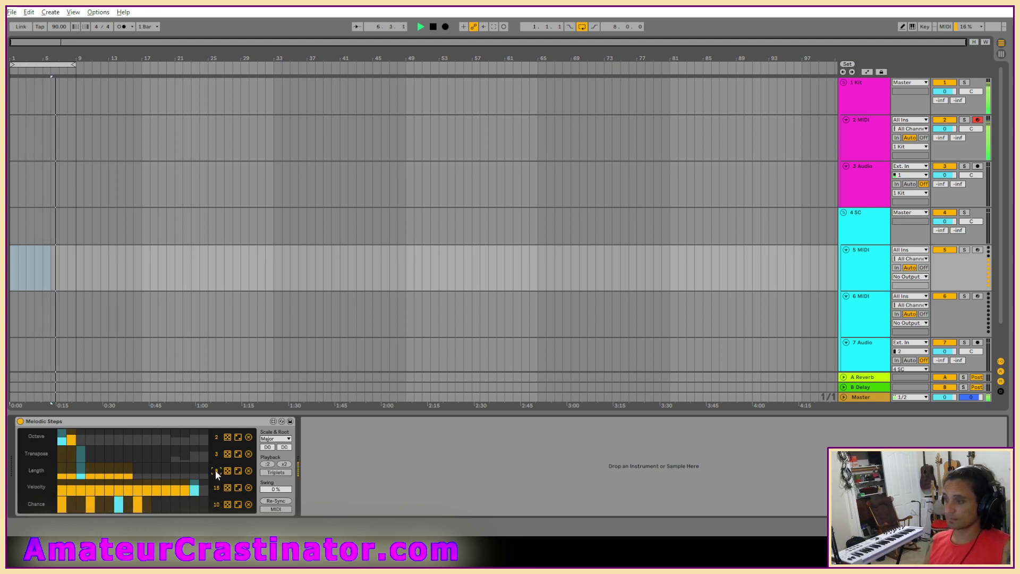
click(218, 455)
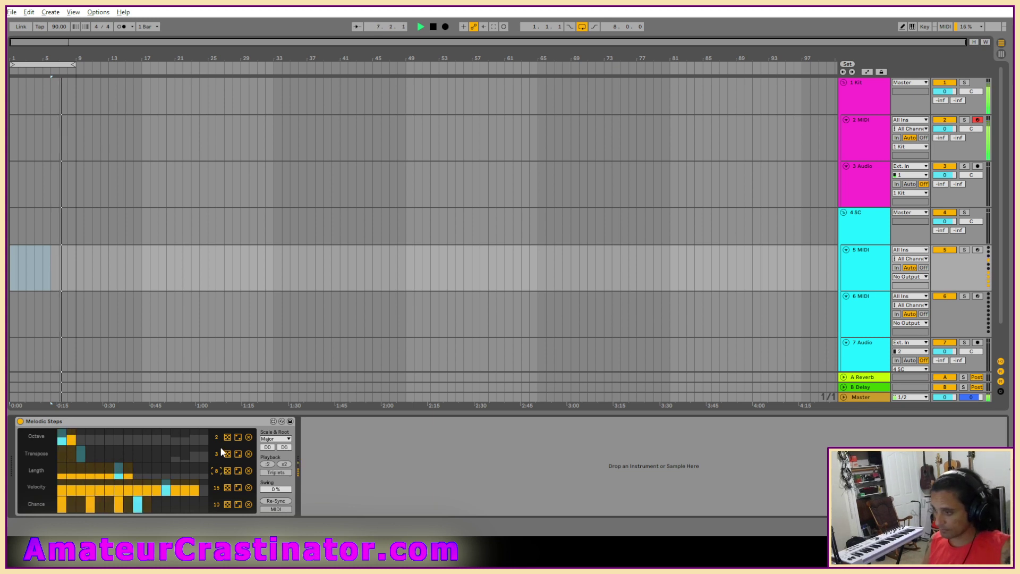
drag(218, 454, 218, 443)
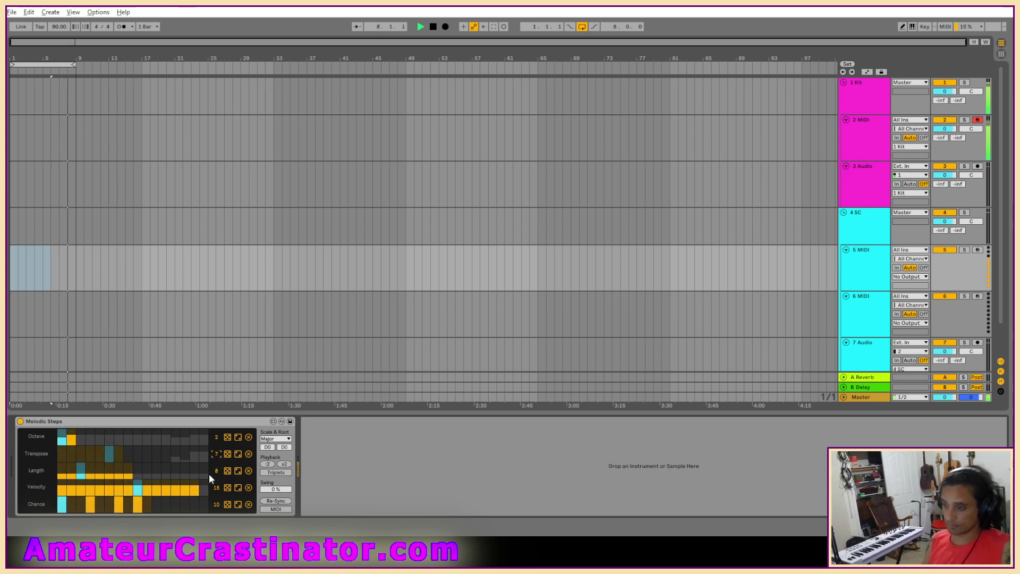
click(216, 472)
key(Up)
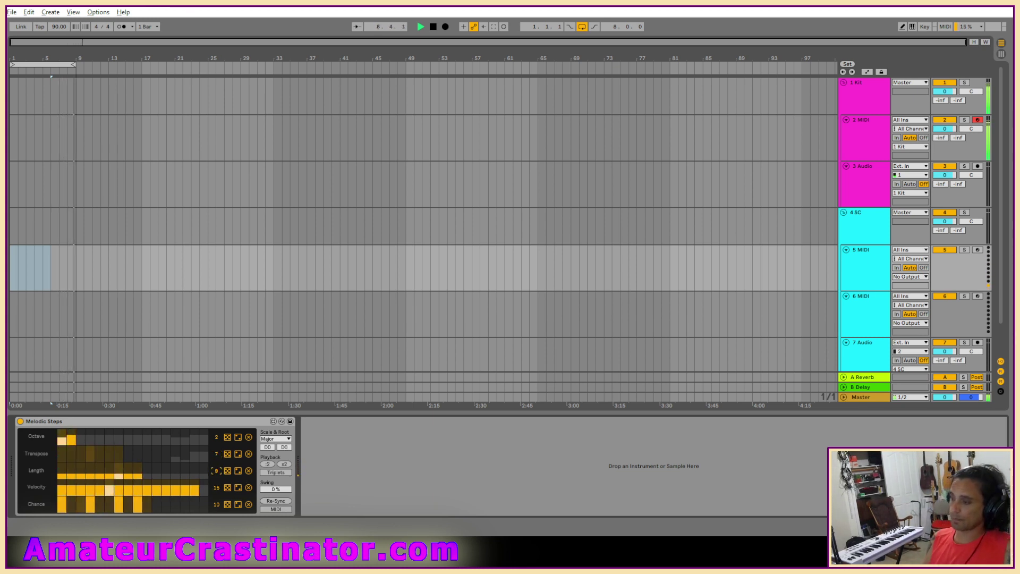
Randomize the Length and Transpose lanes of Melodic Steps and set the scale to Minor.
click(226, 471)
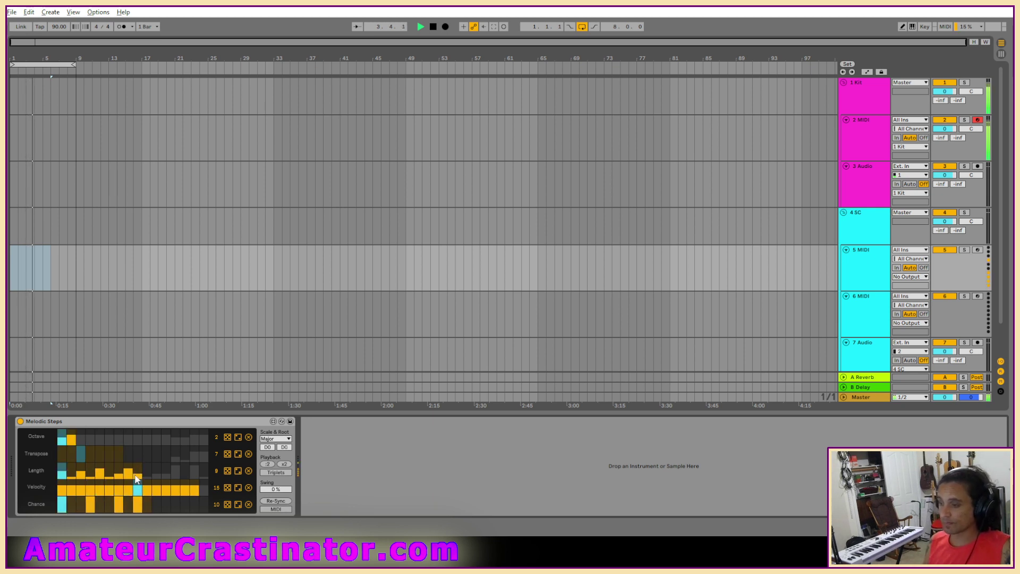
click(228, 454)
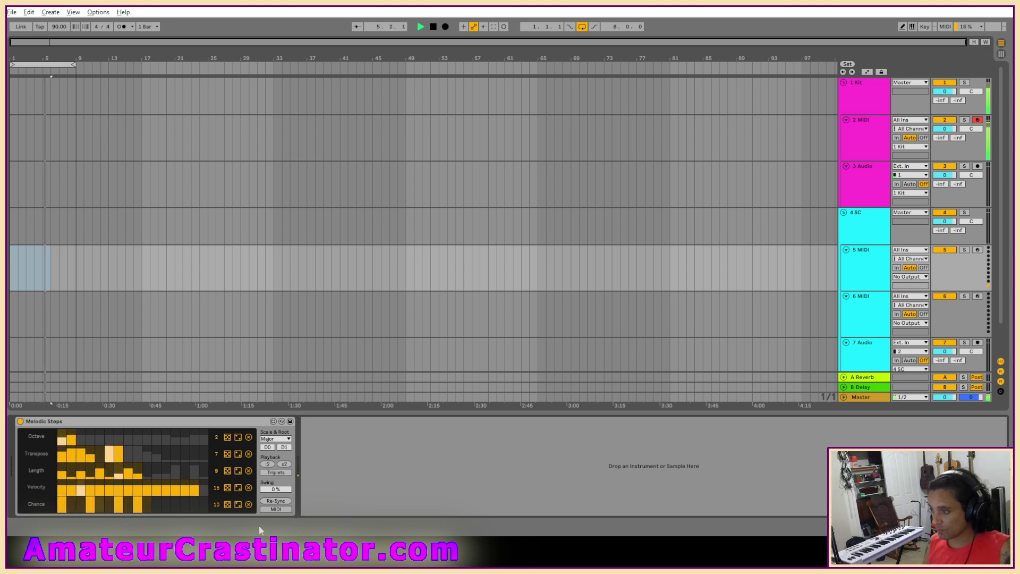
click(282, 439)
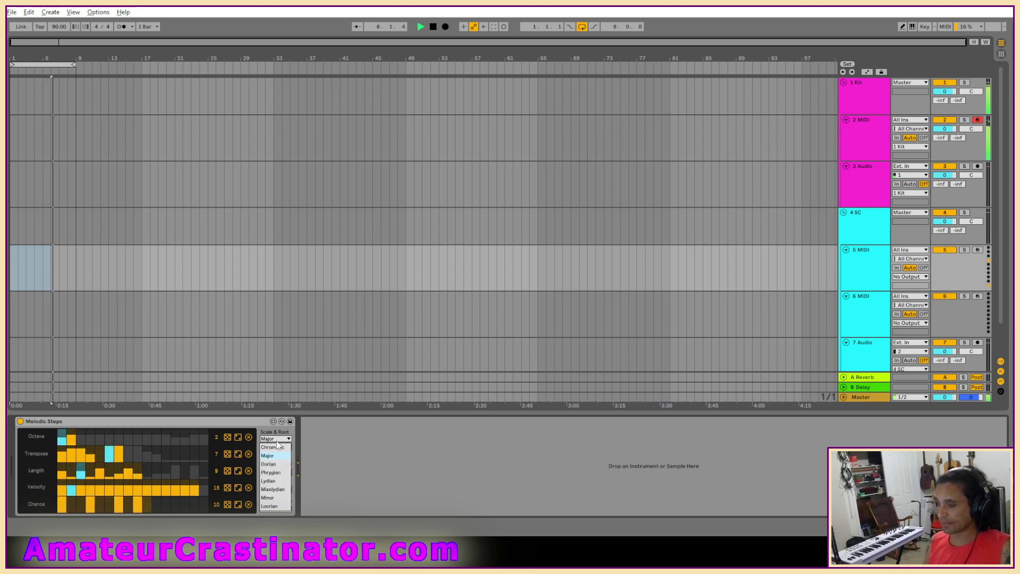
click(270, 498)
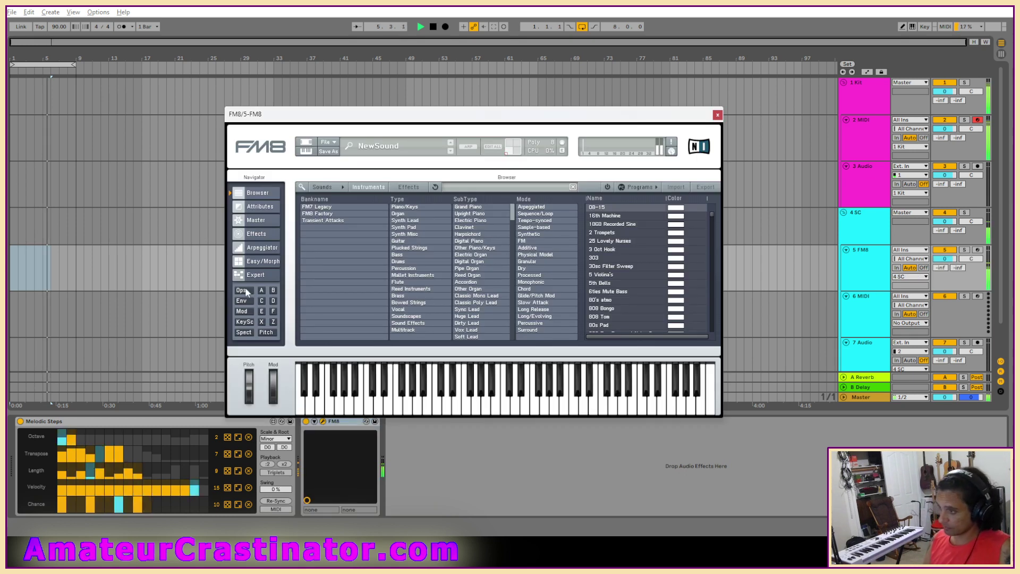
Raise steps 1 and 9 of the Length lane in Melodic Steps, and set FM8 operator F's waveform to Sawtooth.
click(243, 289)
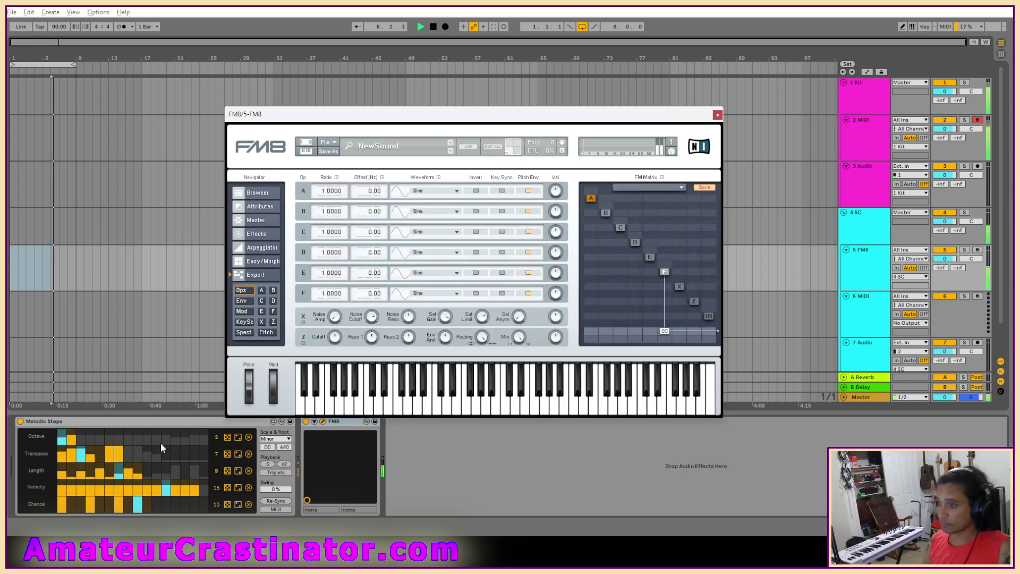
click(62, 465)
click(138, 465)
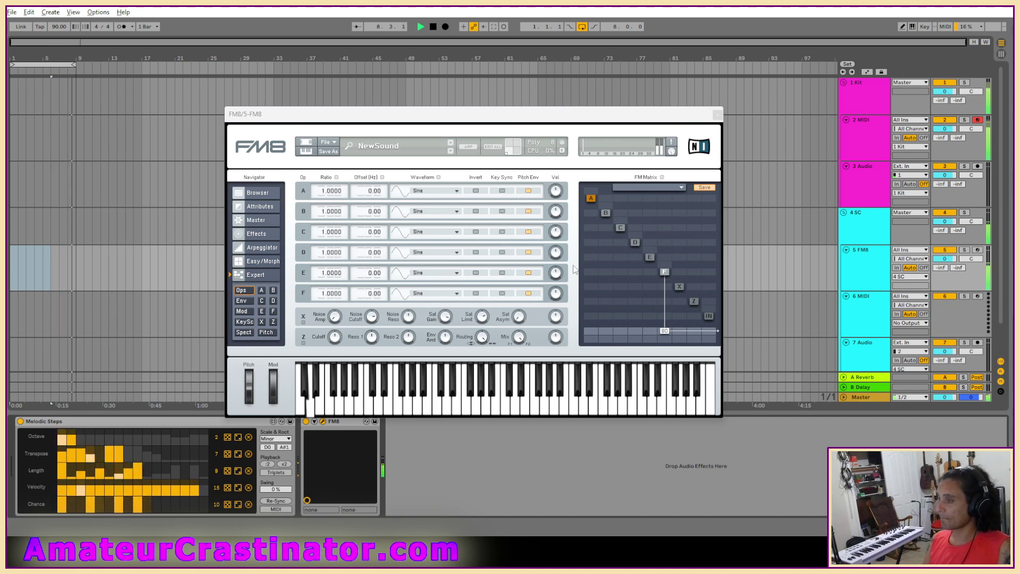
click(432, 295)
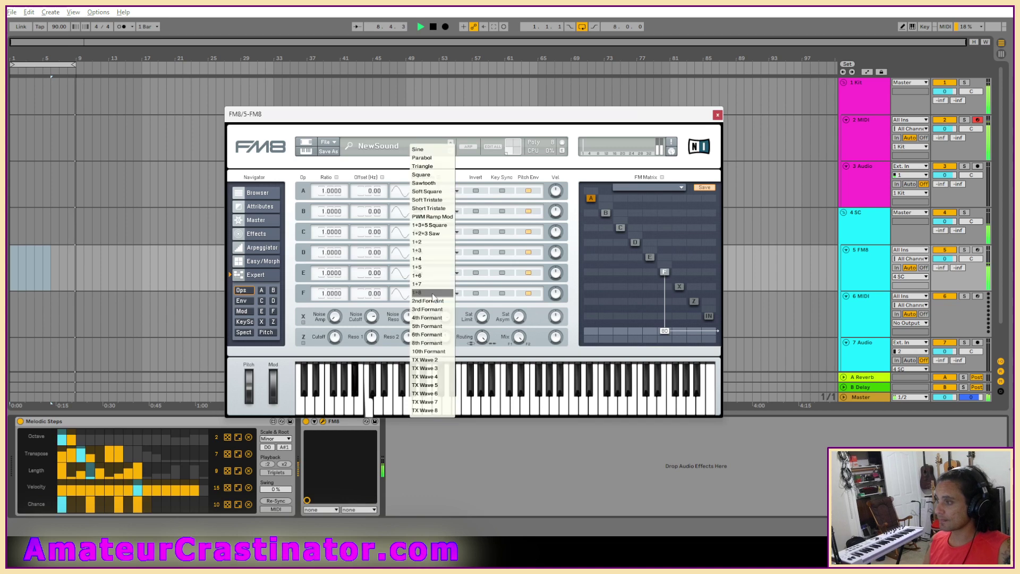
click(436, 184)
drag(501, 119, 613, 106)
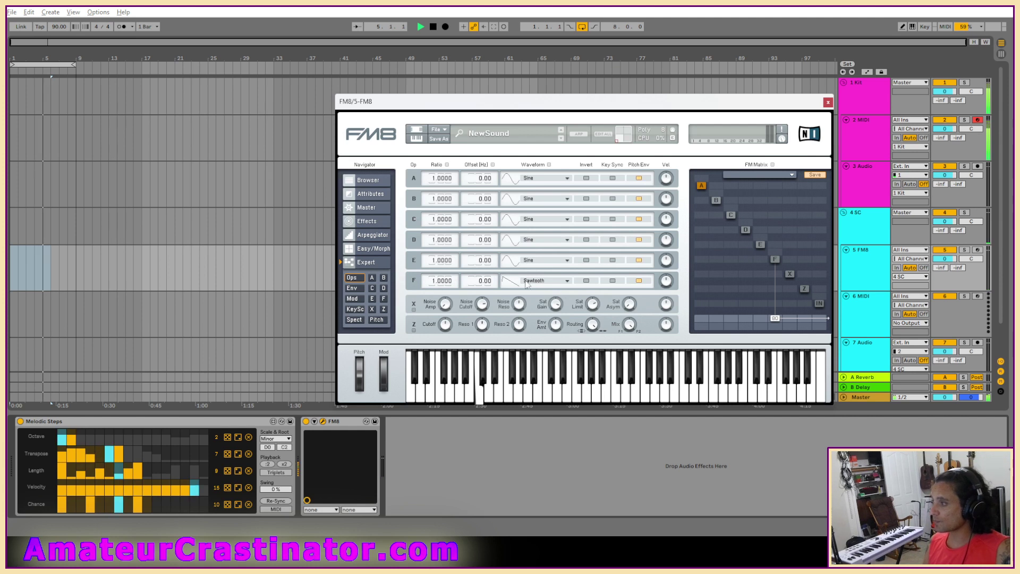
Shape operator F's envelope with an attack of about 0.034, a decay to a mid-level sustain and a short release.
click(776, 258)
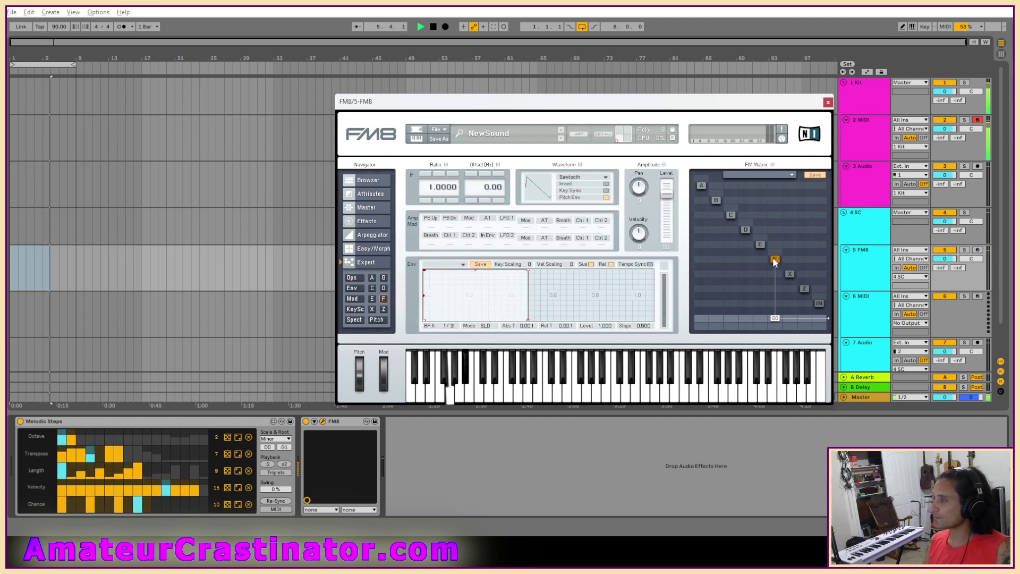
drag(526, 276, 503, 329)
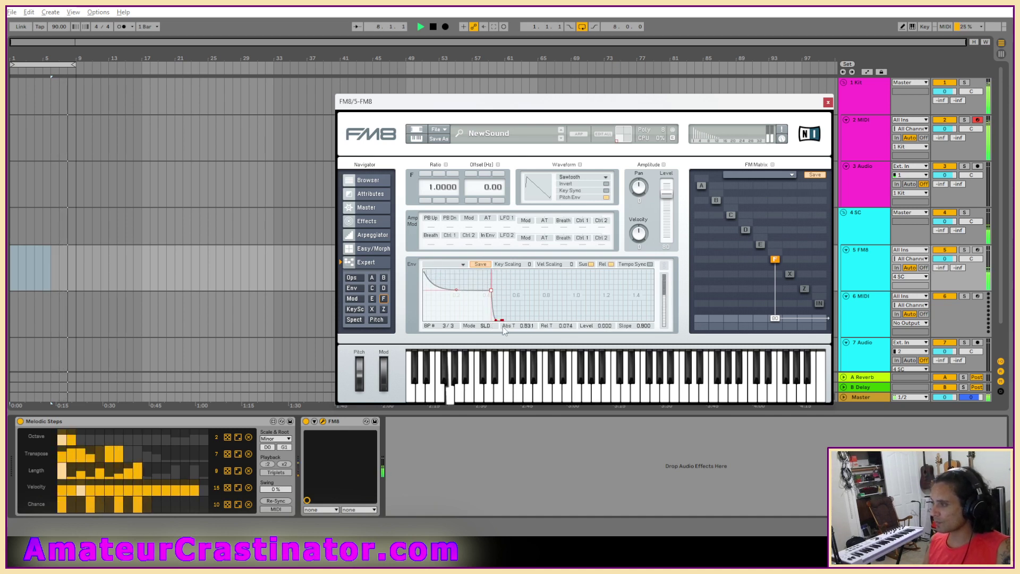
drag(445, 290, 430, 272)
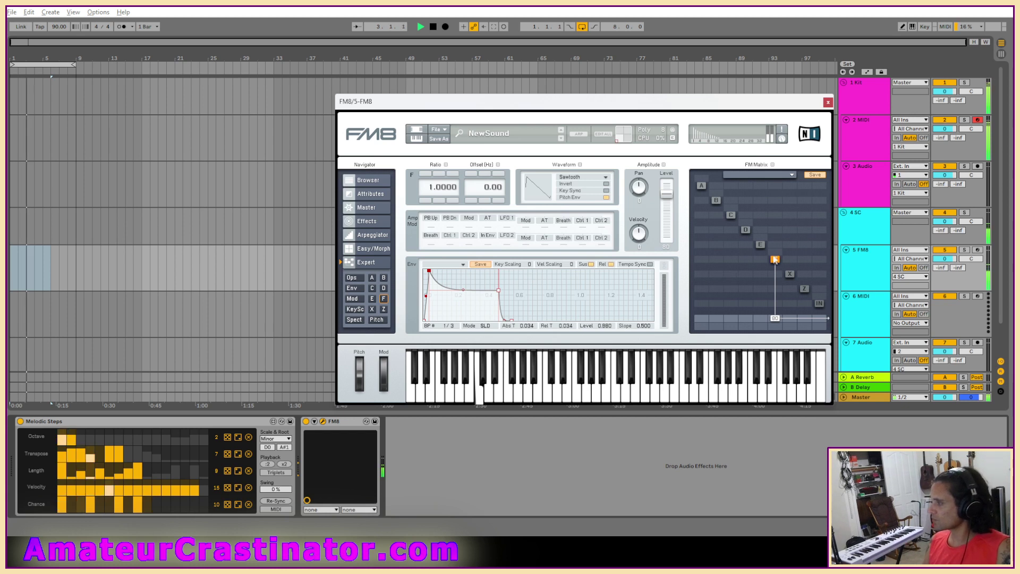
Set operator E's ratio to 1.5 and shape its envelope with an attack of about 0.059, a lower sustain and a short release.
click(759, 243)
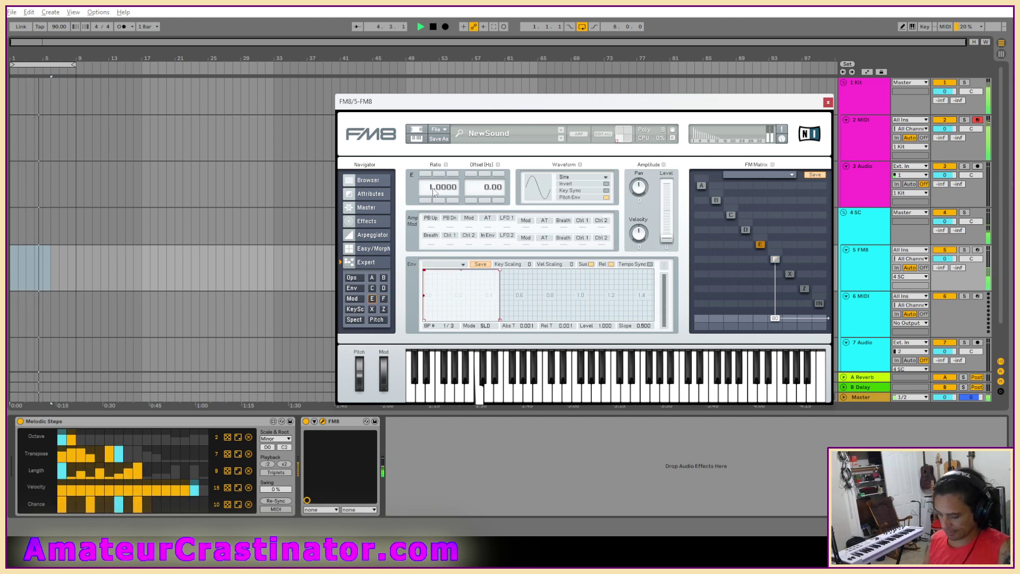
scroll(442, 189, up, 5)
drag(499, 272, 495, 325)
drag(428, 271, 433, 271)
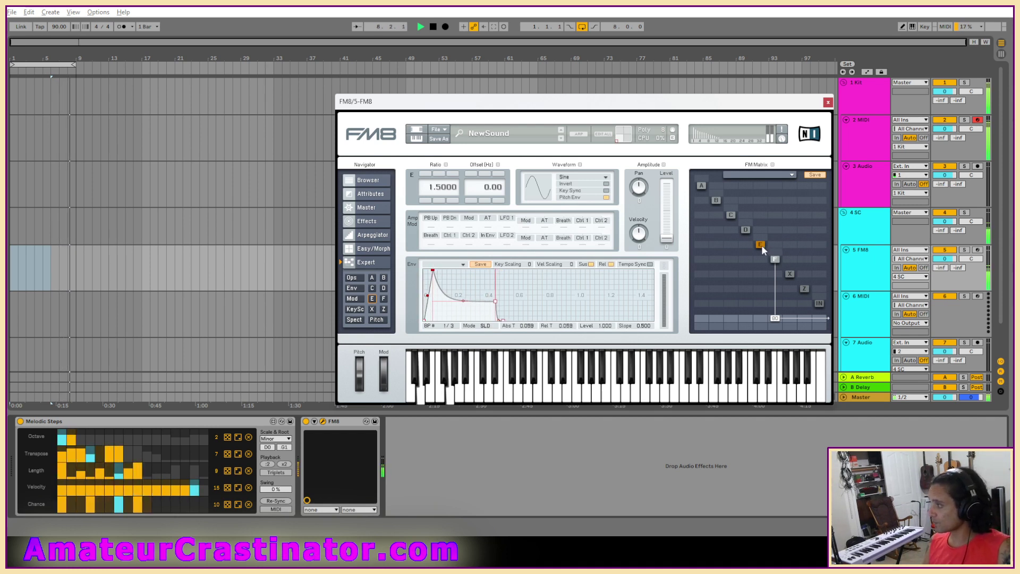
Solo the FM8 track and route operator E both into operator F as a modulator and to the output at about 40.
mouse_move(760, 260)
mouse_down()
mouse_move(760, 243)
mouse_move(763, 261)
mouse_up()
key(s)
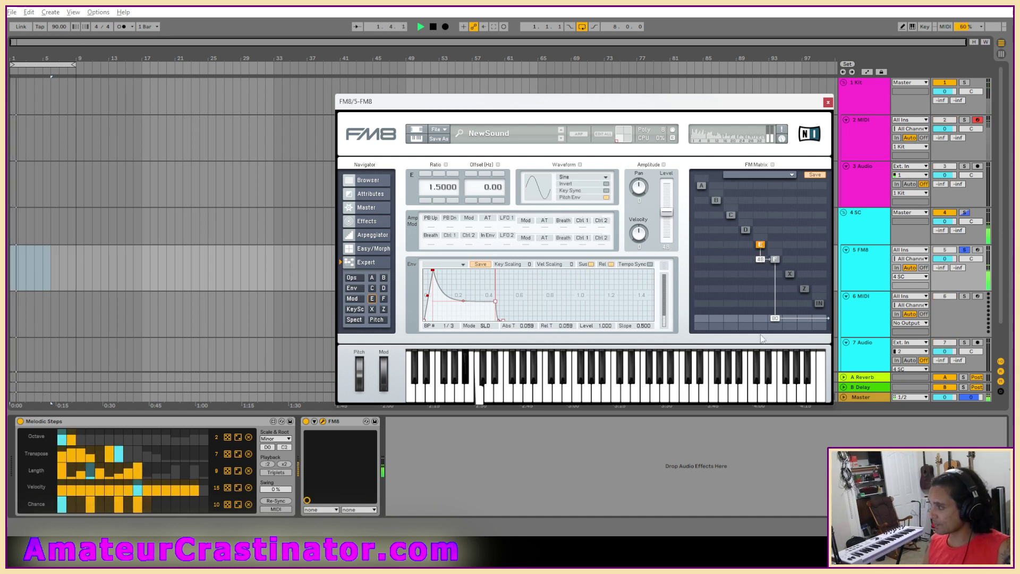
drag(760, 318, 760, 277)
drag(761, 318, 759, 329)
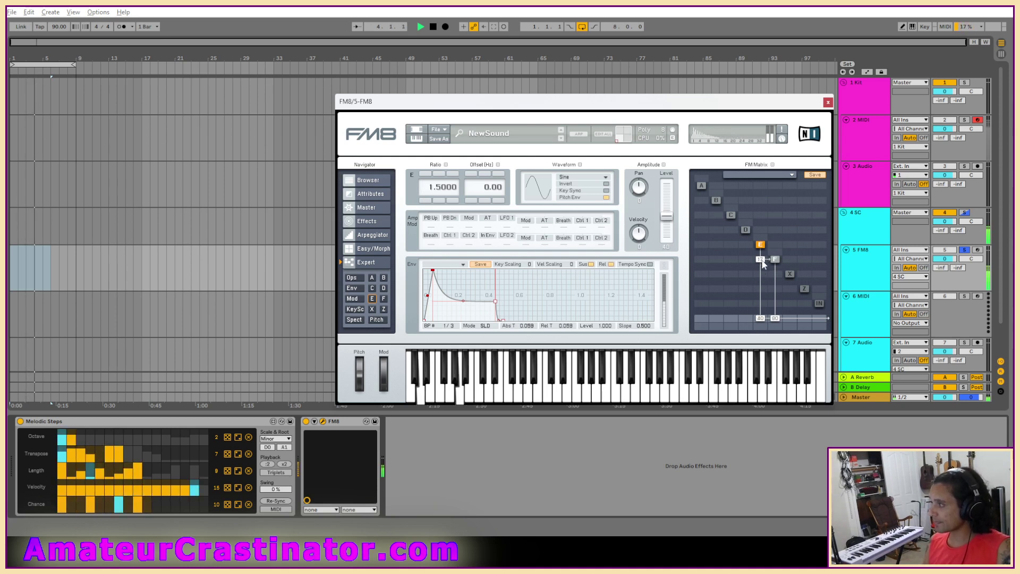
drag(763, 258, 763, 254)
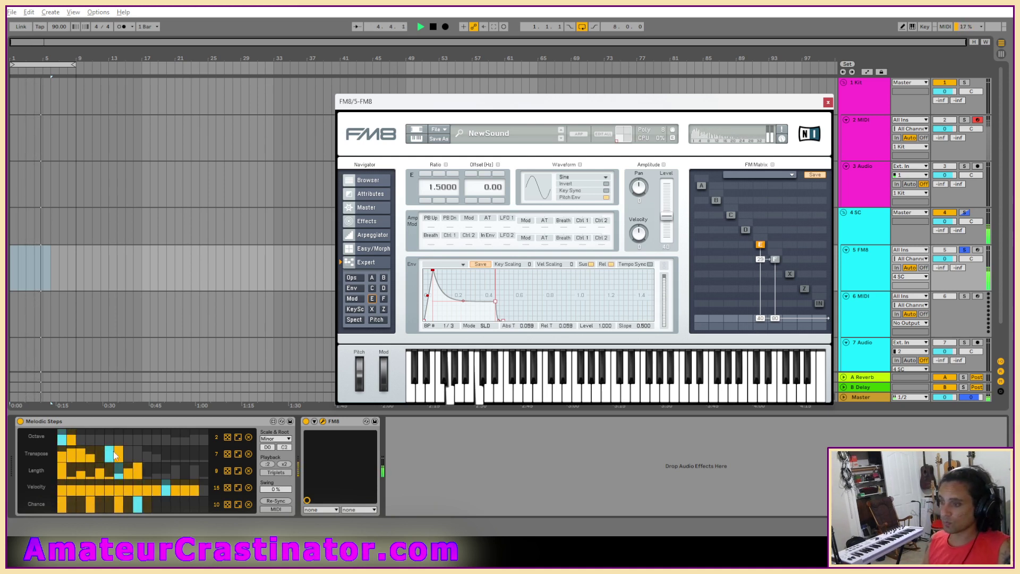
Set the Melodic Steps root to D1, and soften operator E with output 27, less modulation of F and an earlier envelope sustain point.
drag(267, 448, 267, 424)
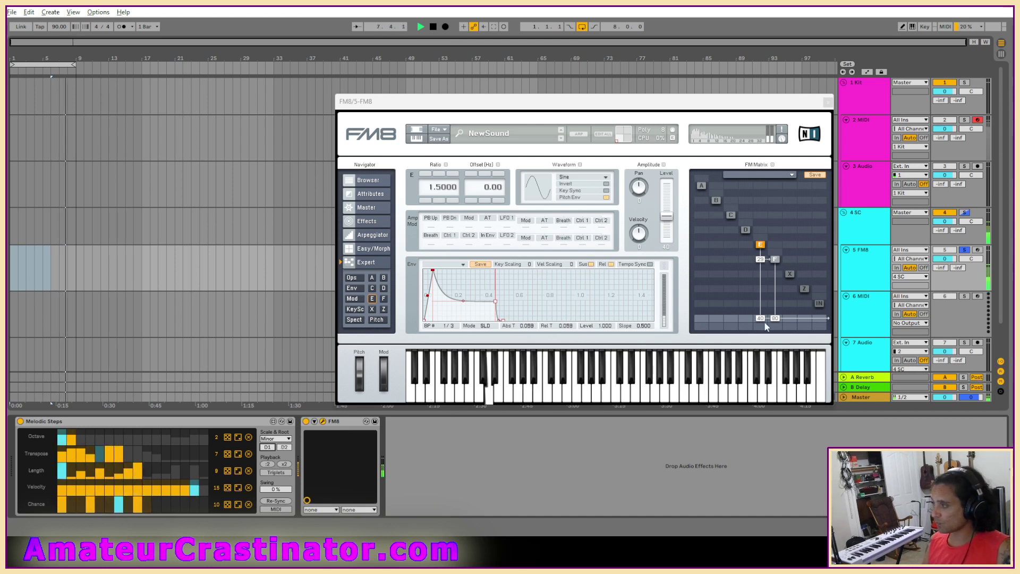
drag(762, 318, 762, 325)
drag(760, 260, 723, 284)
mouse_move(495, 301)
mouse_down()
mouse_move(488, 298)
mouse_move(502, 321)
mouse_up()
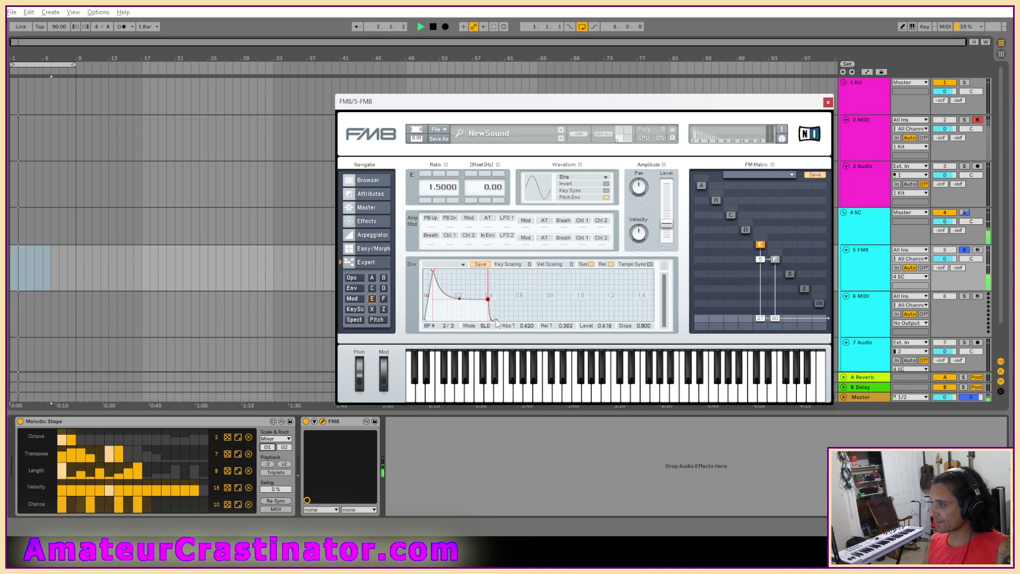
Set operator E's waveform to Square and increase its modulation of operator F.
click(574, 181)
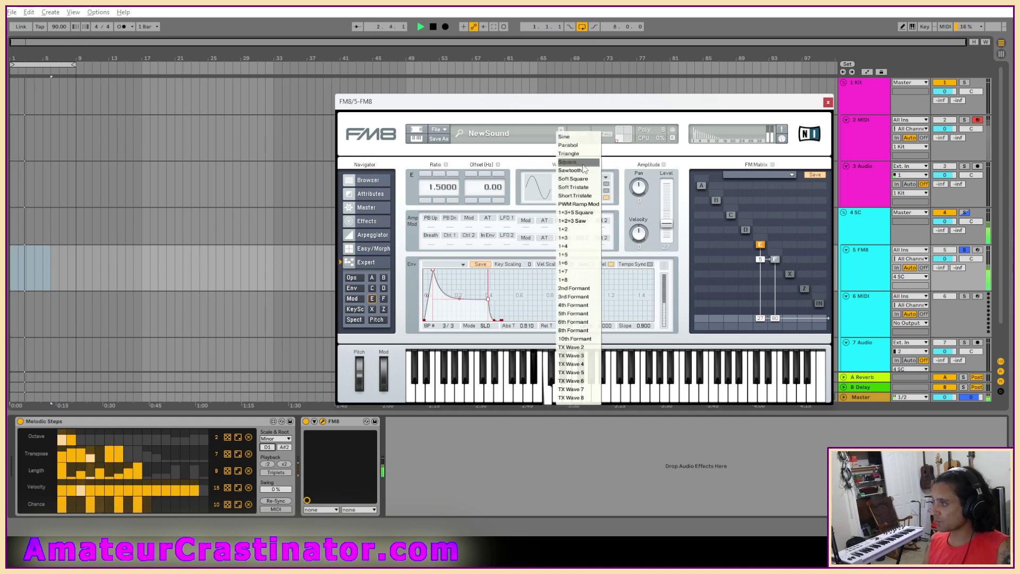
click(572, 159)
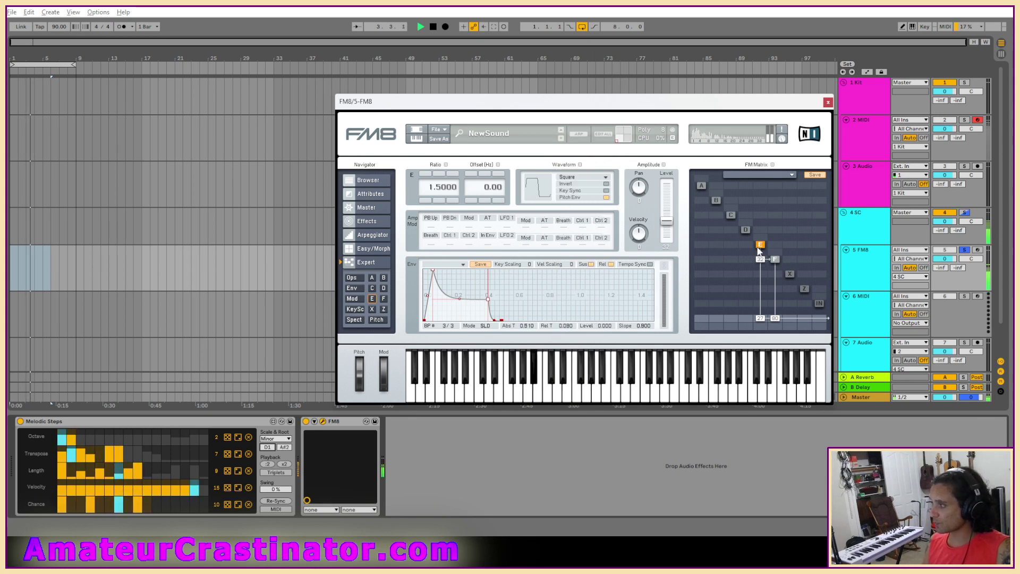
drag(762, 262, 759, 247)
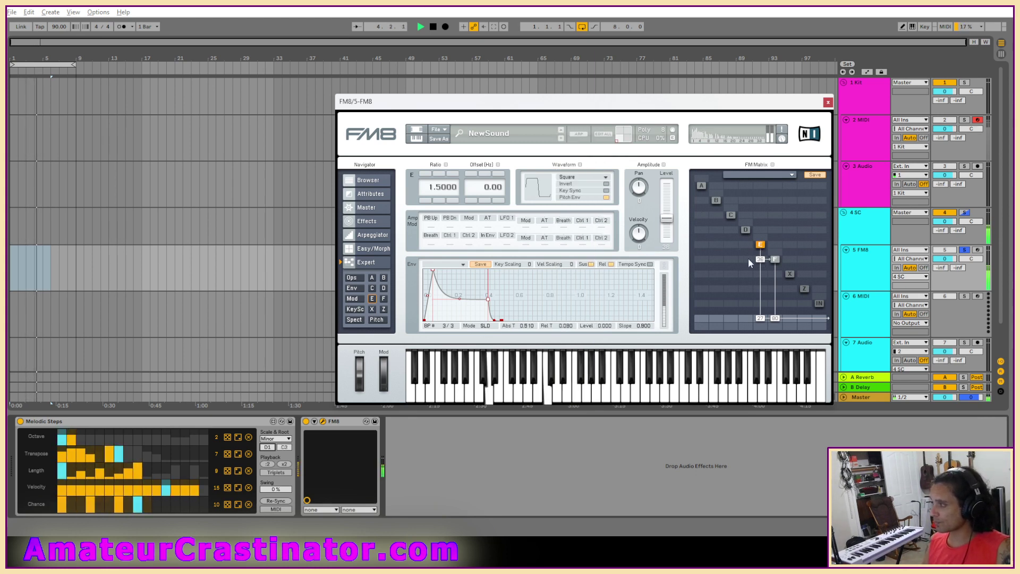
Lengthen operator E's attack to about 0.079, shorten its release to about 0.072 and reduce its modulation of operator F.
drag(433, 271, 457, 265)
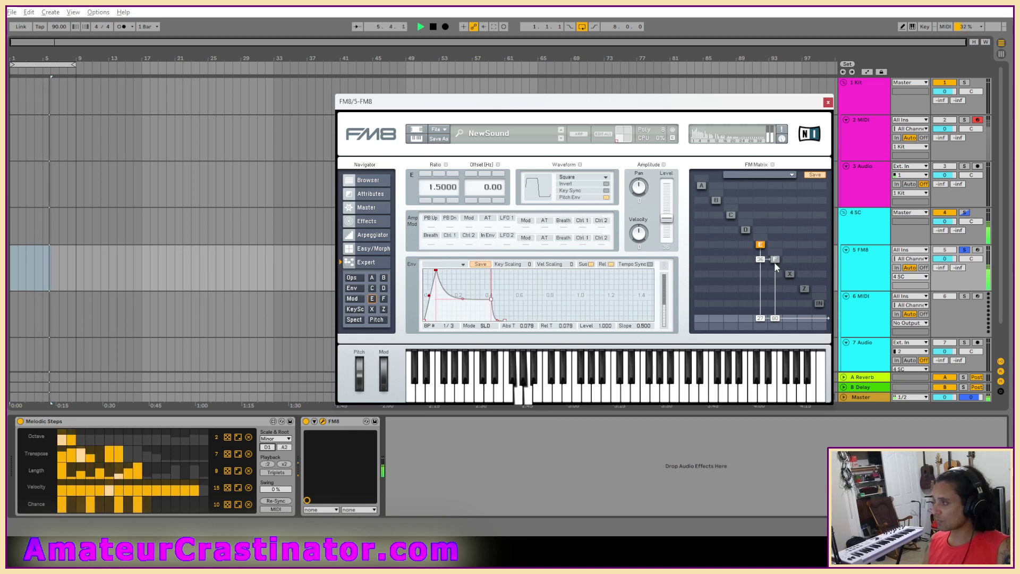
drag(761, 264, 760, 265)
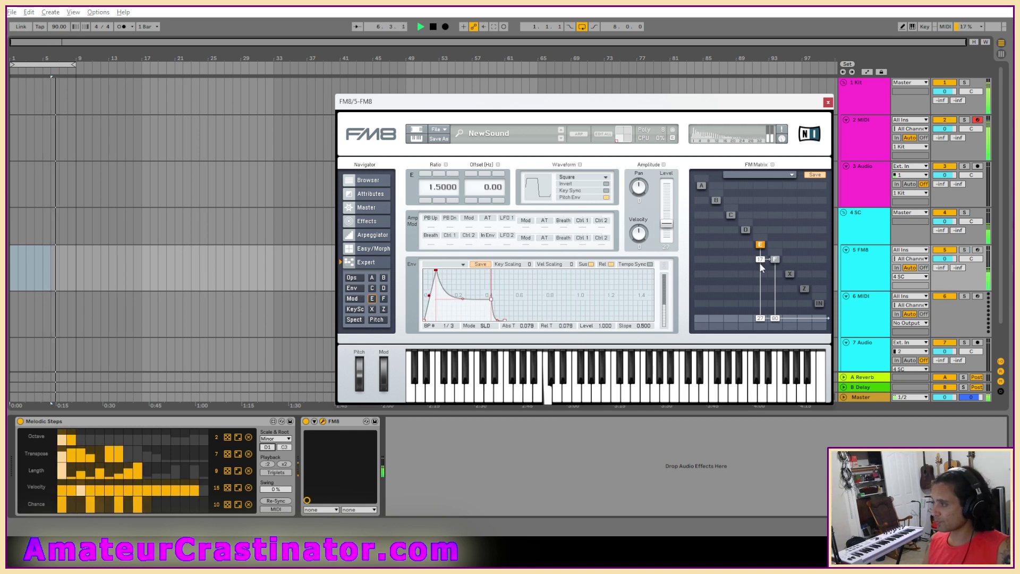
click(502, 321)
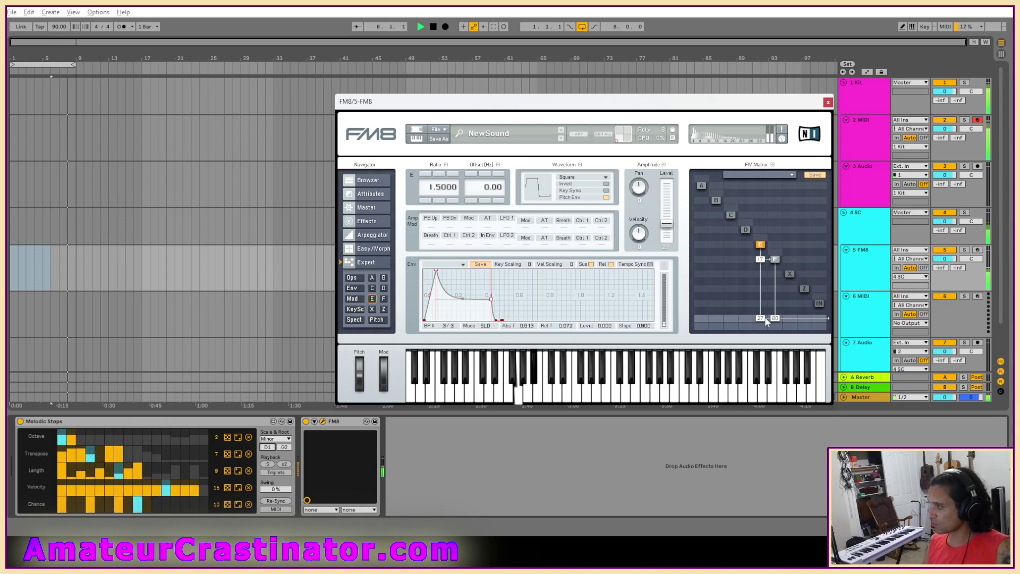
Lower operator F's envelope sustain to a level of about 0.357 and set its release to about 0.078.
click(776, 260)
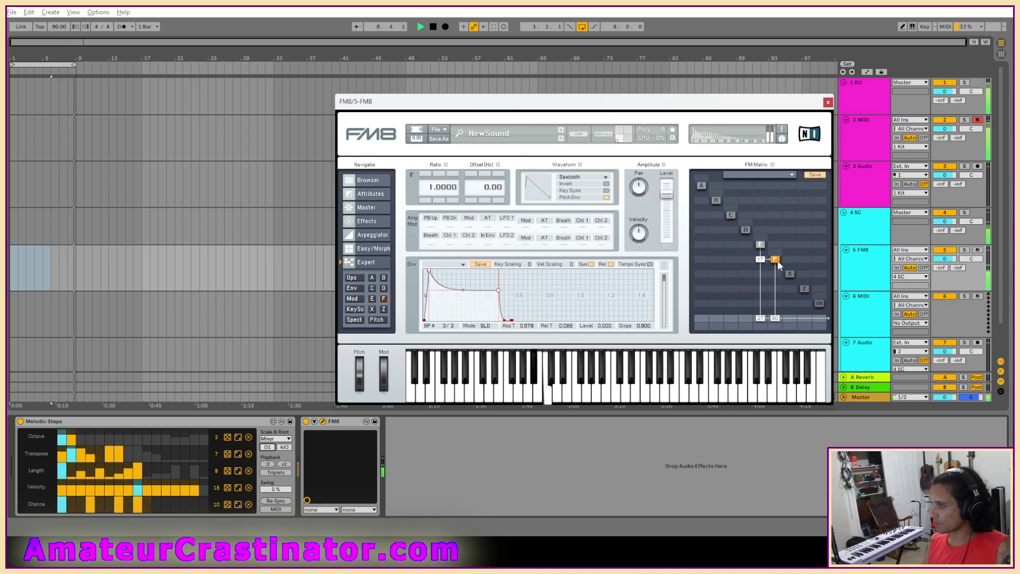
drag(498, 291, 484, 303)
click(495, 320)
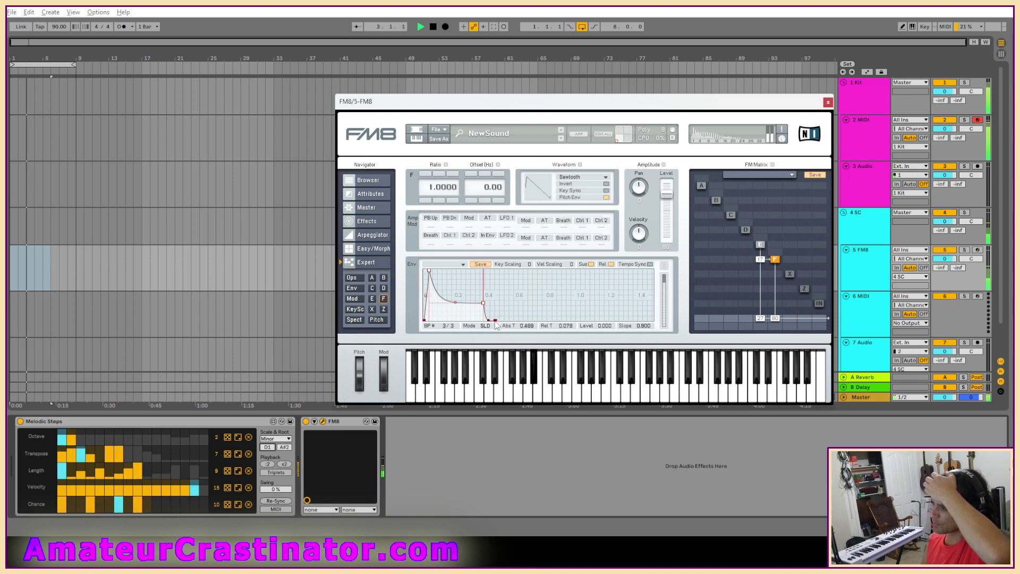
drag(485, 305, 485, 303)
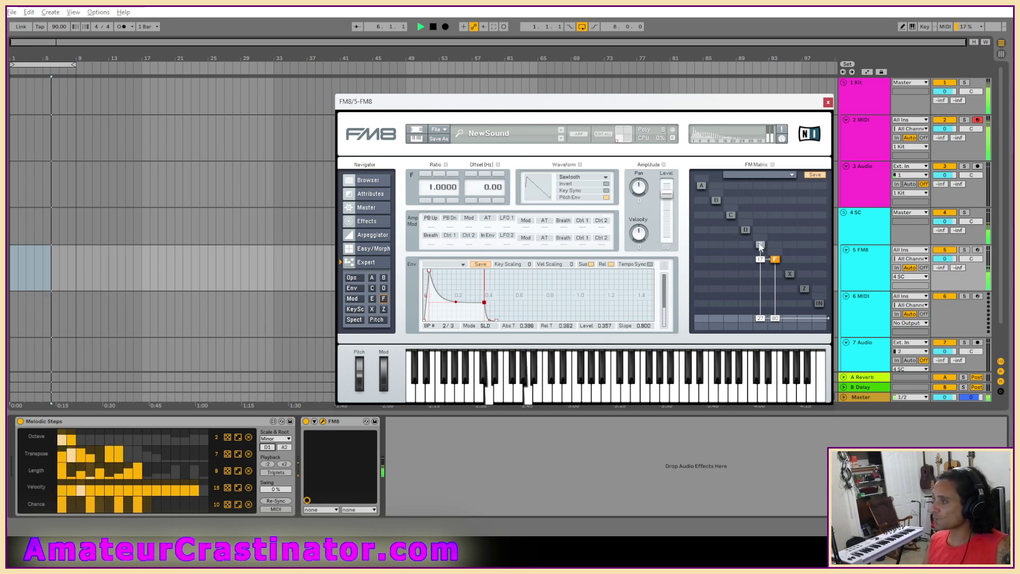
Set operator D to an inverted Sawtooth waveform with a ratio of 0.5 and an offset of -2.50 Hz.
click(746, 230)
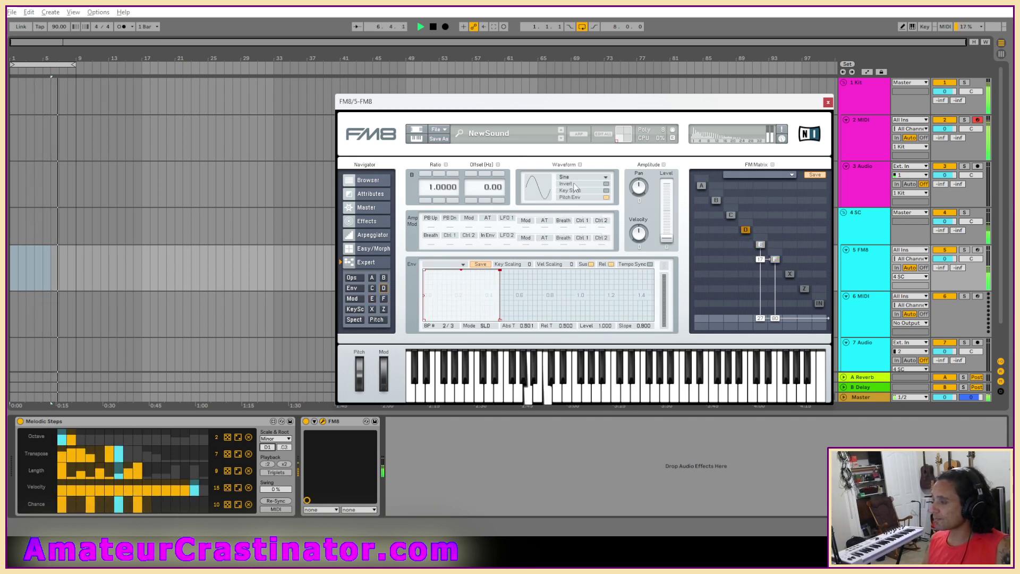
click(578, 177)
click(583, 179)
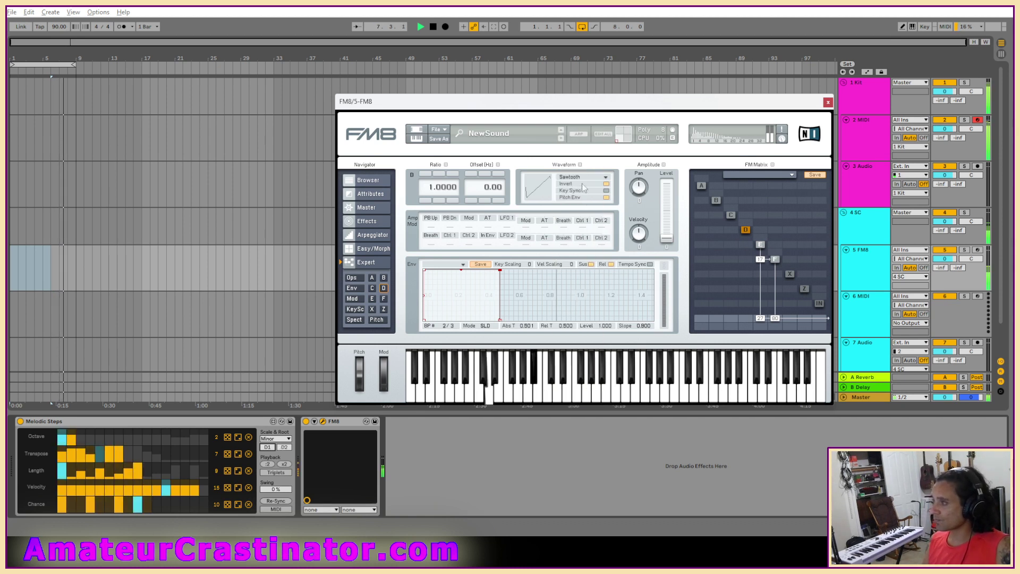
double_click(442, 188)
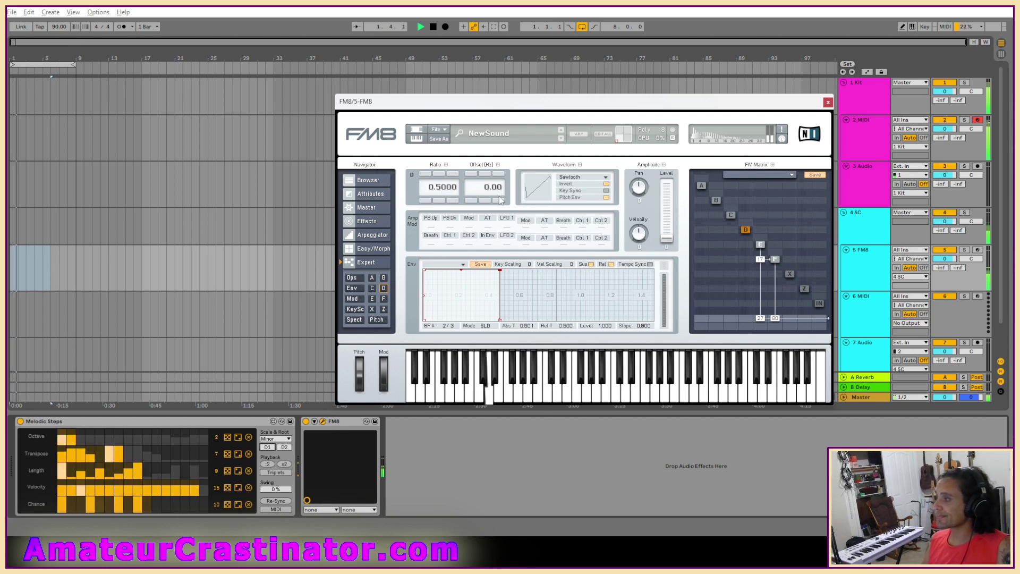
drag(496, 199, 497, 205)
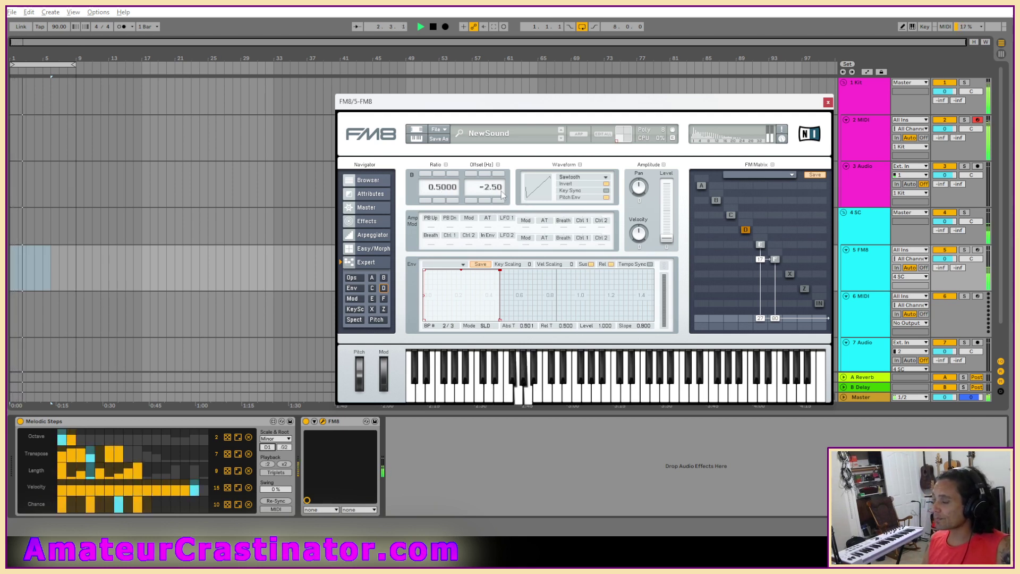
Shape operator D's envelope with a 0.034 attack and a decay to zero ending at about 0.355, and let it modulate operator F at 26.
drag(499, 270, 462, 320)
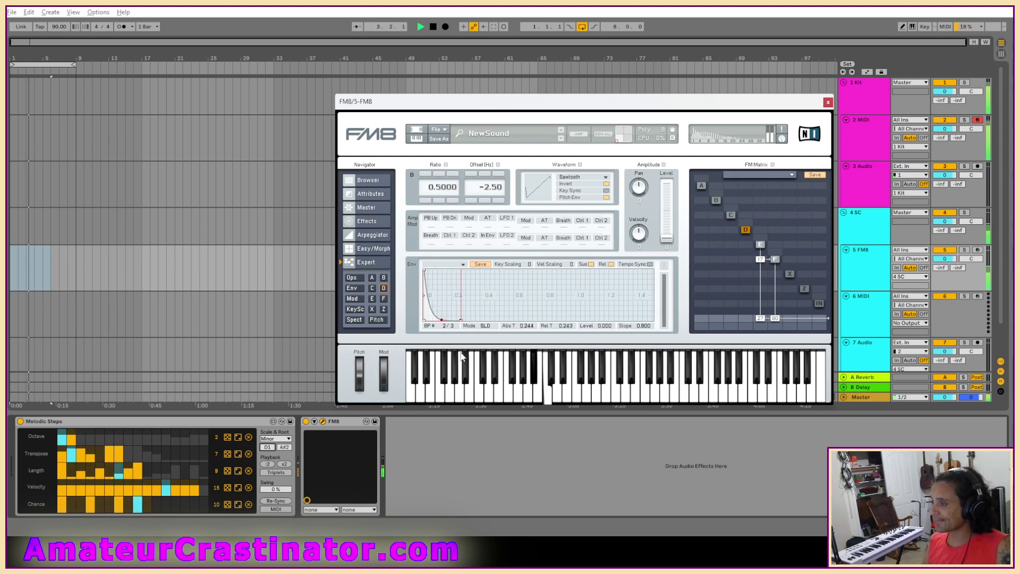
drag(746, 259, 746, 234)
drag(456, 321, 467, 325)
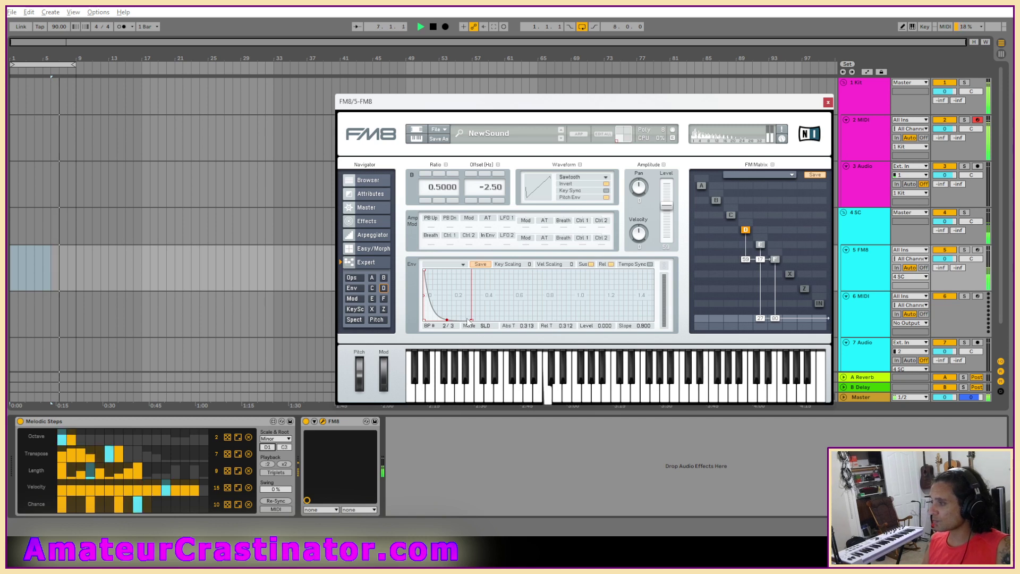
drag(473, 326, 505, 341)
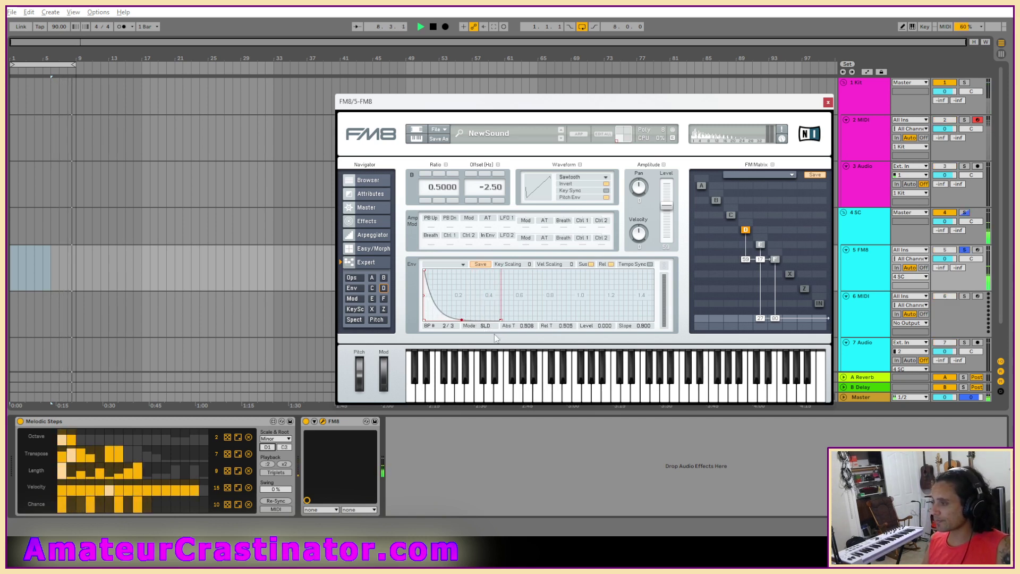
drag(425, 271, 430, 271)
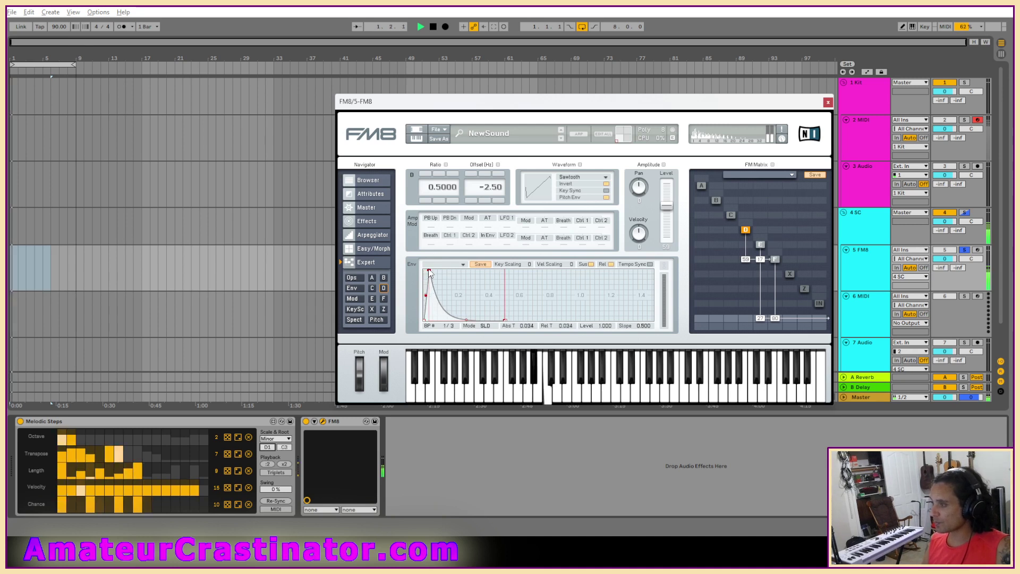
mouse_move(505, 322)
mouse_down()
mouse_move(445, 352)
mouse_move(479, 353)
mouse_up()
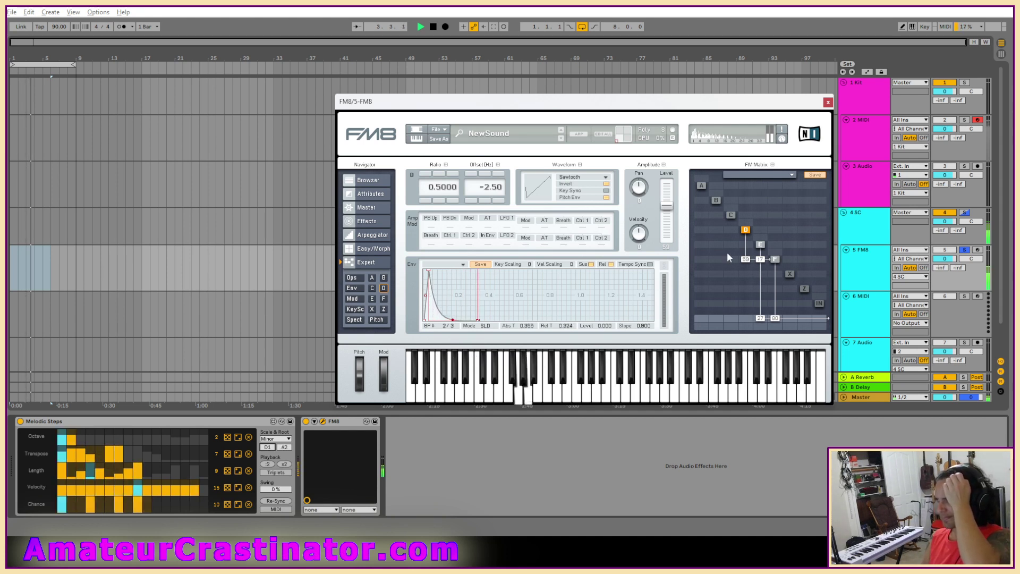
mouse_move(746, 261)
mouse_down()
mouse_move(745, 272)
mouse_move(760, 266)
mouse_move(763, 244)
mouse_move(760, 270)
mouse_move(760, 248)
mouse_move(760, 260)
mouse_up()
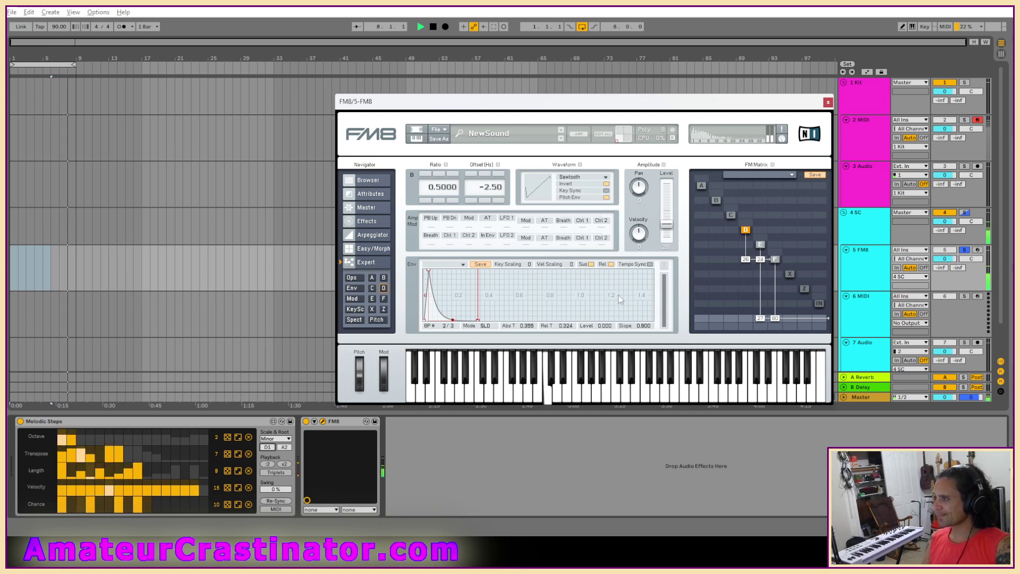
Look over operator E's settings, the FM matrix presets, the modulation matrix and the envelope overview.
click(761, 244)
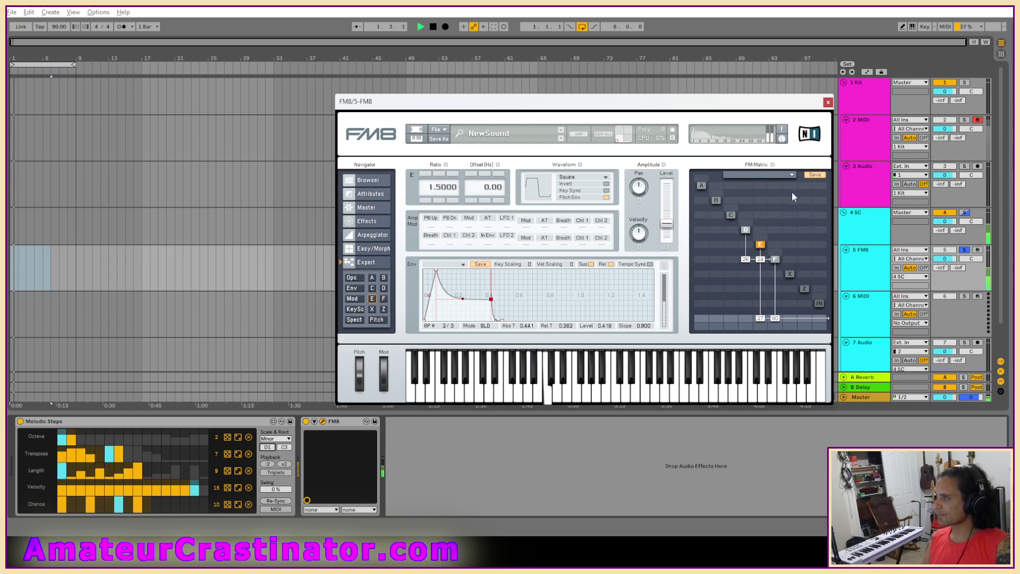
click(794, 175)
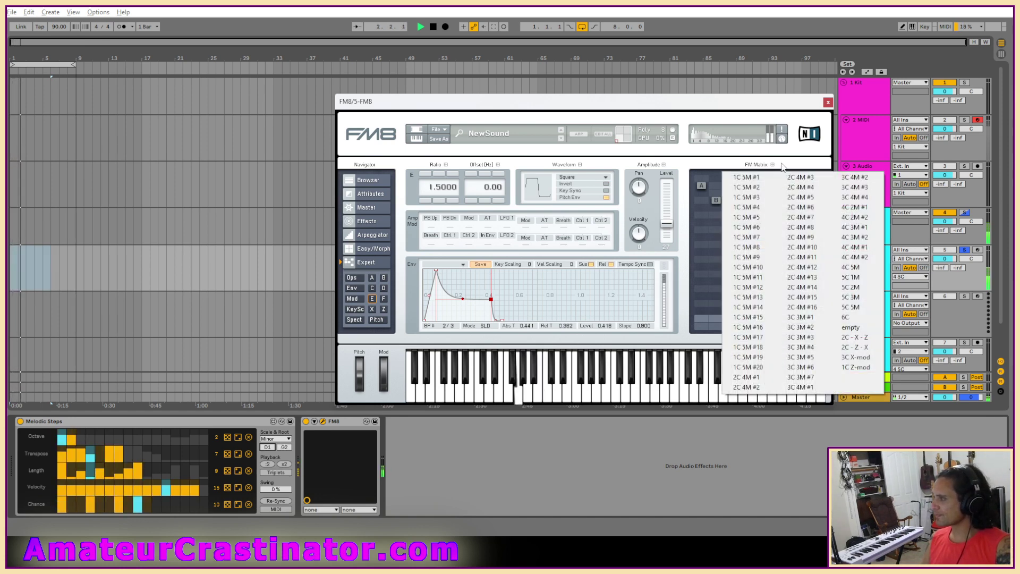
click(783, 168)
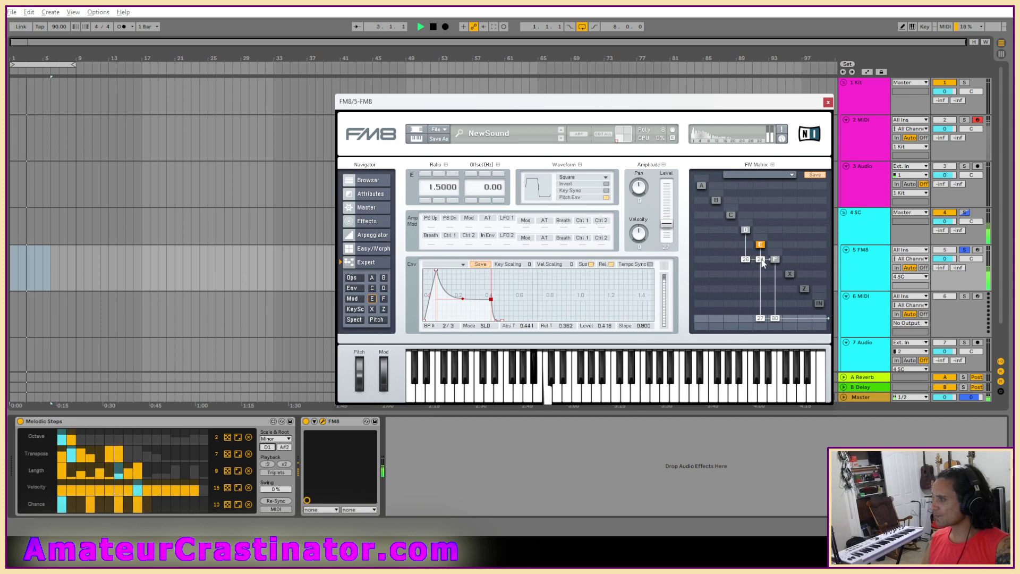
click(781, 175)
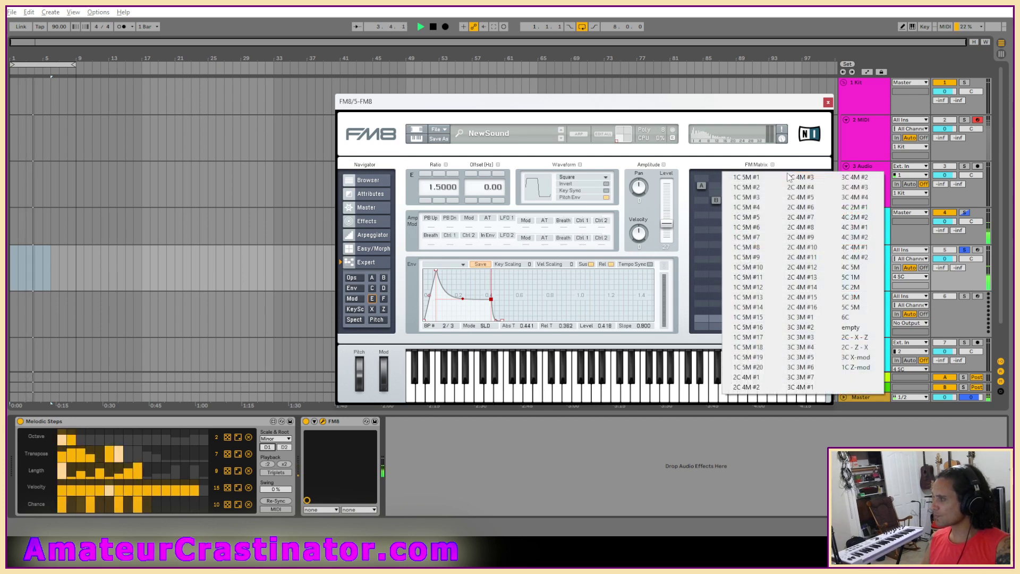
click(790, 165)
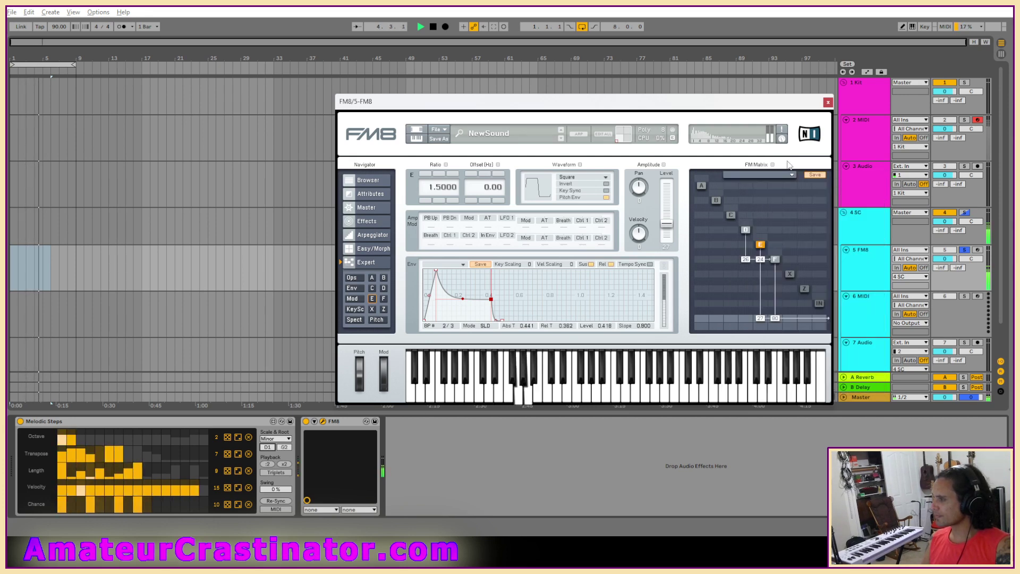
click(785, 175)
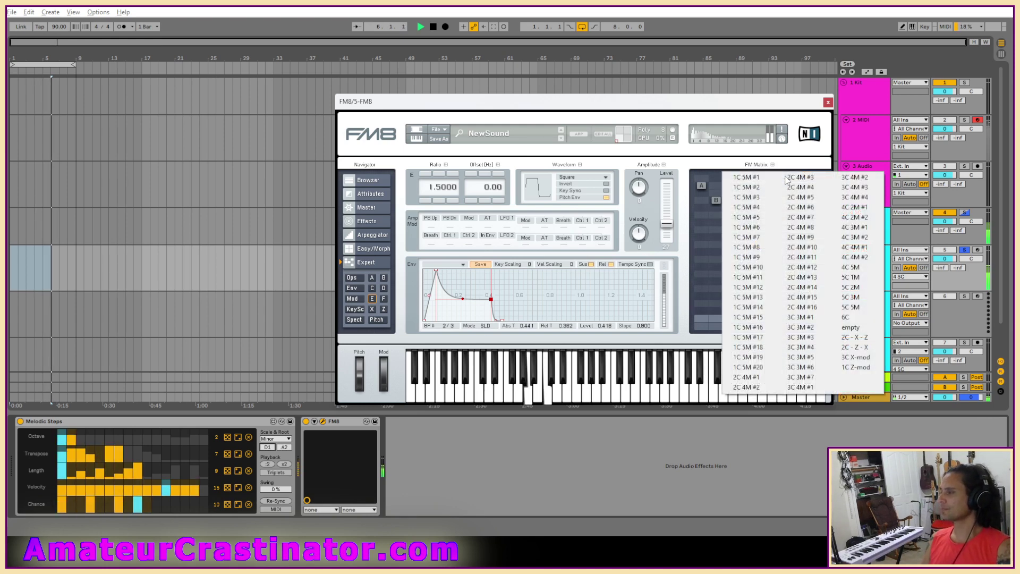
click(785, 158)
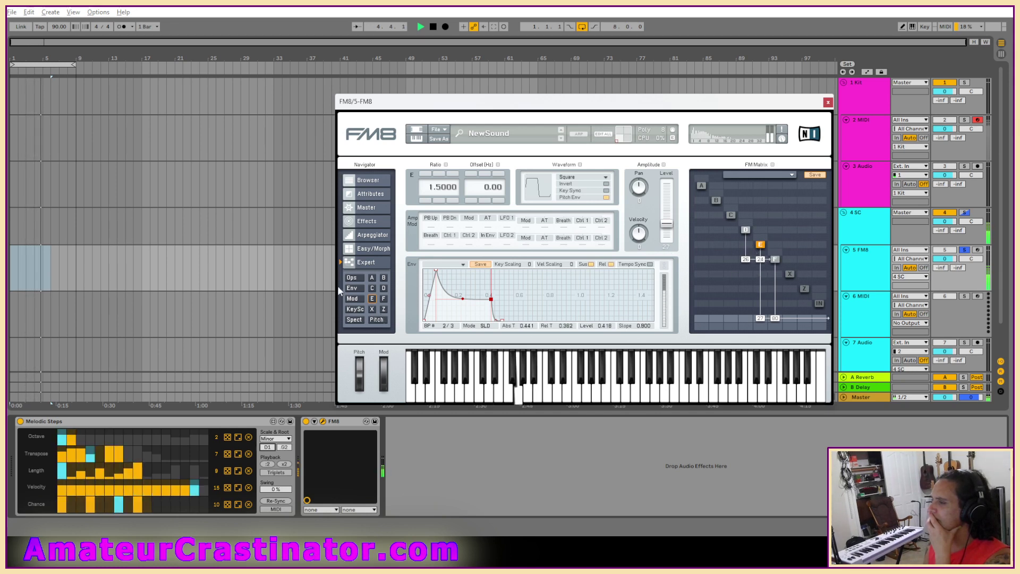
click(353, 299)
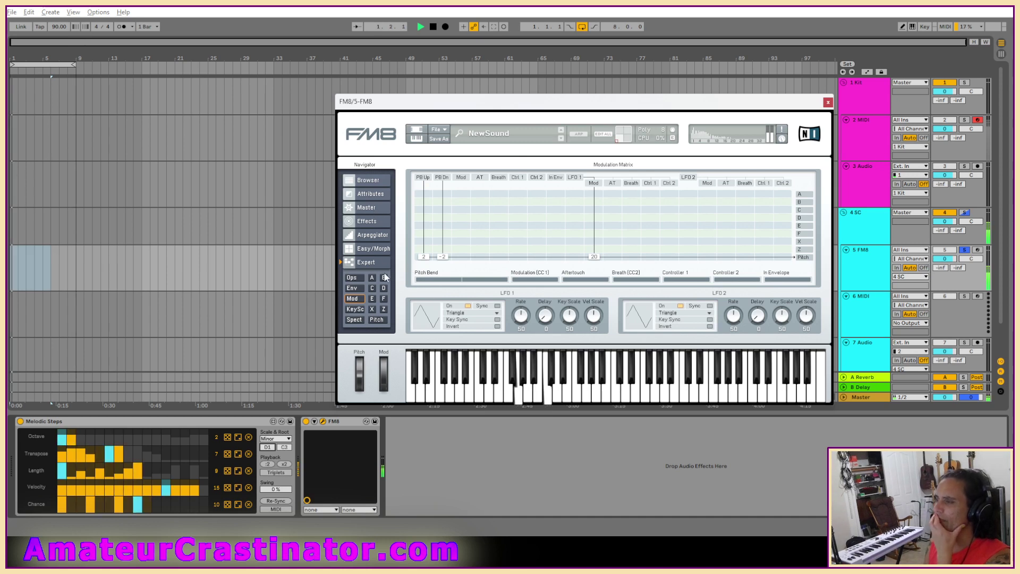
click(352, 288)
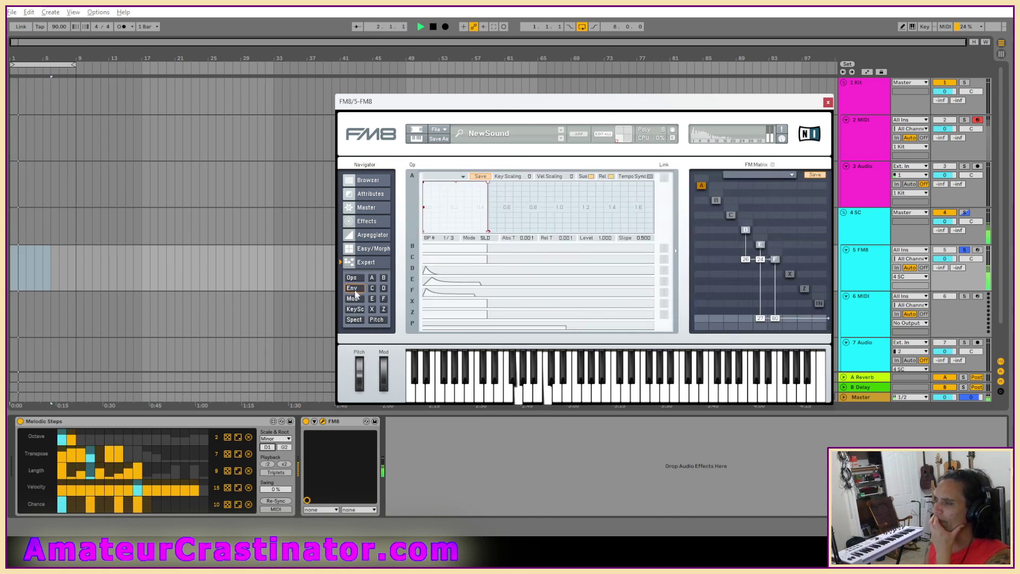
click(353, 298)
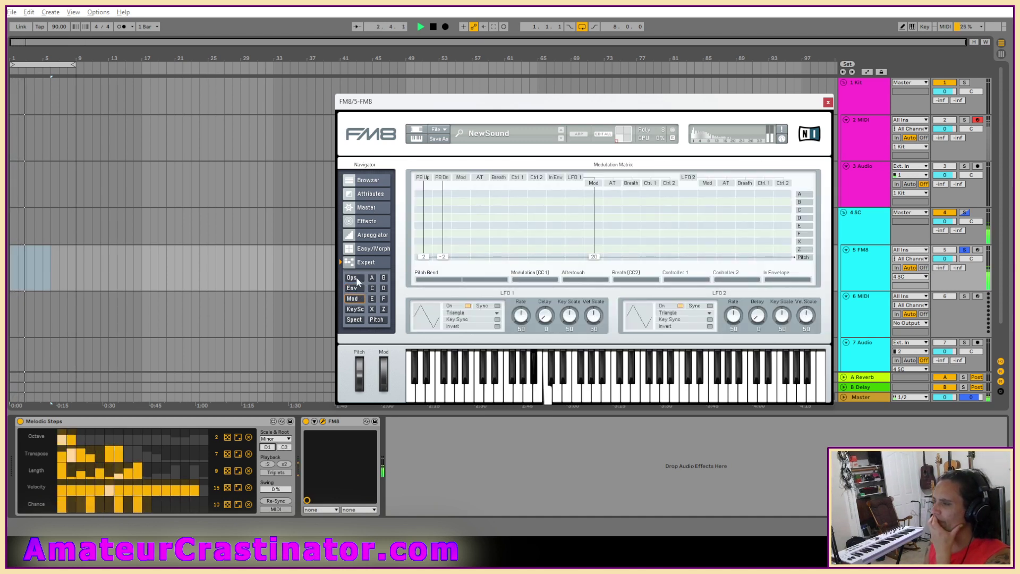
Change operator E's waveform to Sawtooth in the operator overview, and raise E's modulation of F while lowering D's to 22.
click(352, 278)
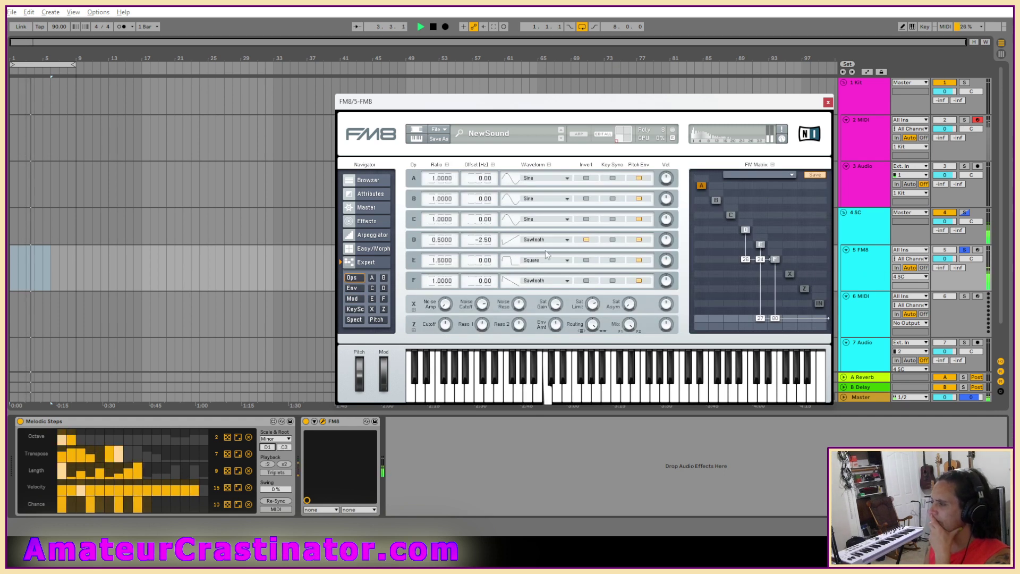
click(547, 268)
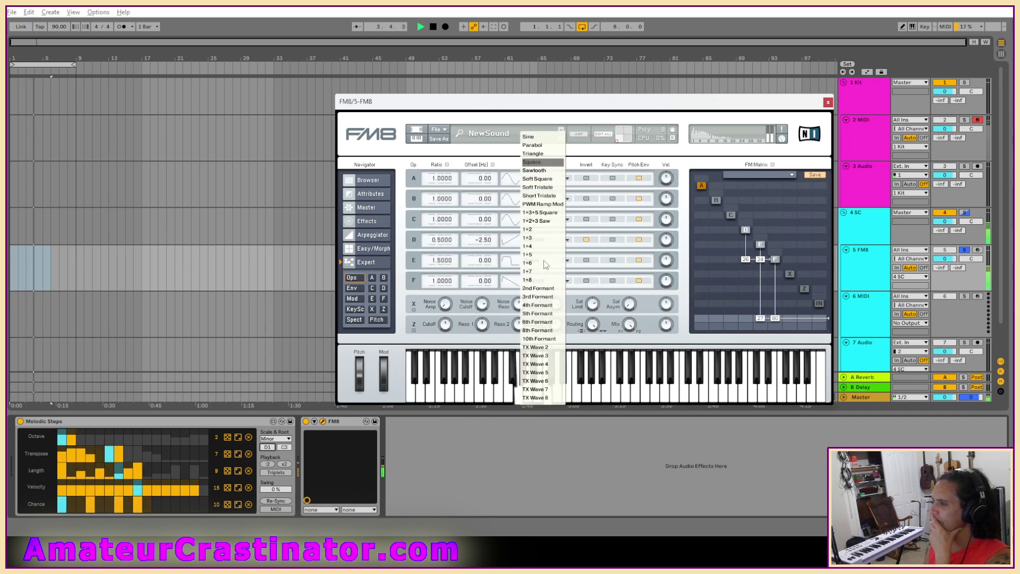
click(543, 172)
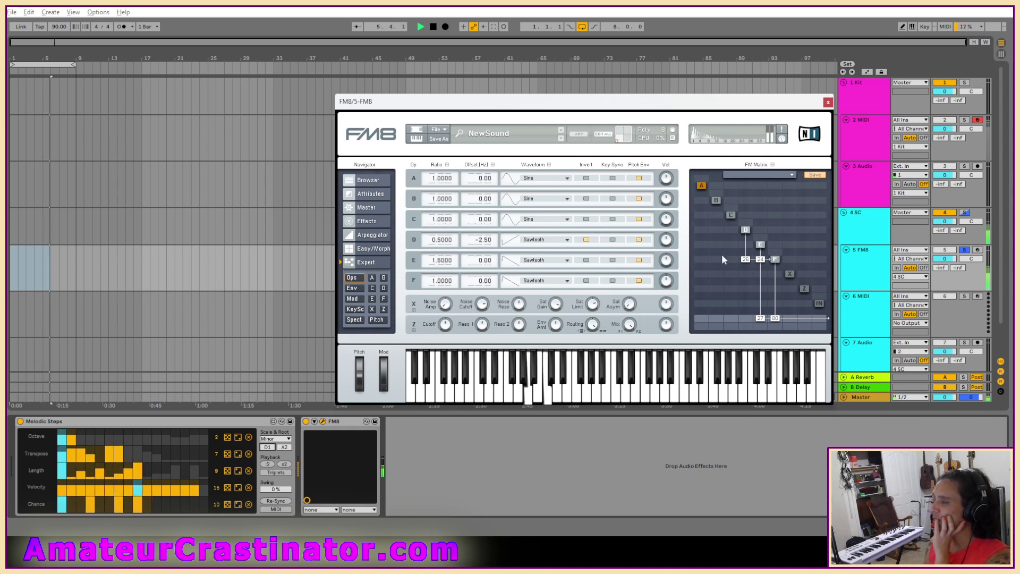
mouse_move(762, 263)
mouse_down()
mouse_move(761, 231)
mouse_move(764, 270)
mouse_up()
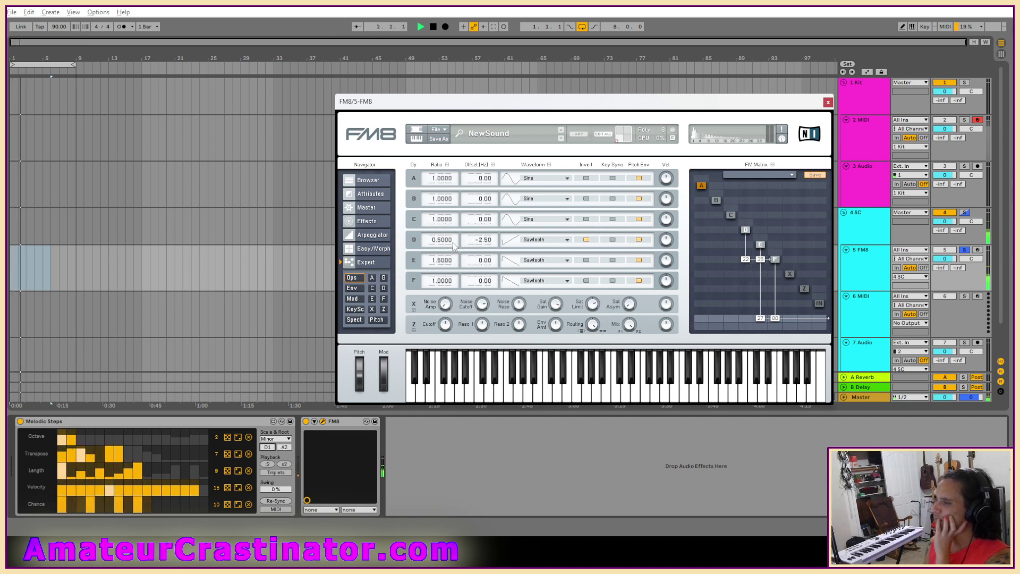
Adjust operator D's envelope to decay to zero at about 0.406 and strongly reduce its modulation of operator F.
click(746, 232)
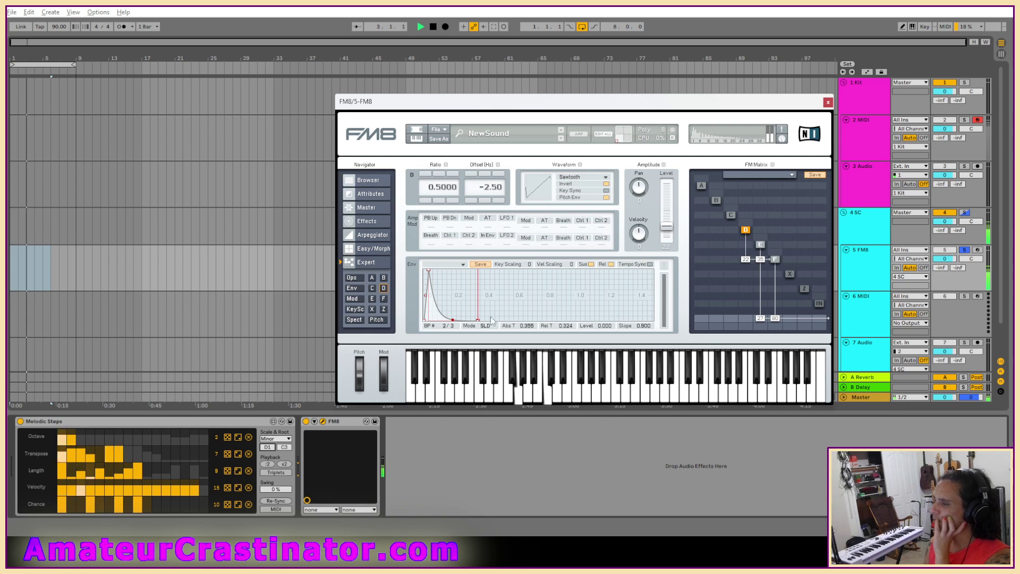
mouse_move(481, 322)
mouse_down()
mouse_move(550, 333)
mouse_move(591, 298)
mouse_move(456, 281)
mouse_move(502, 275)
mouse_up()
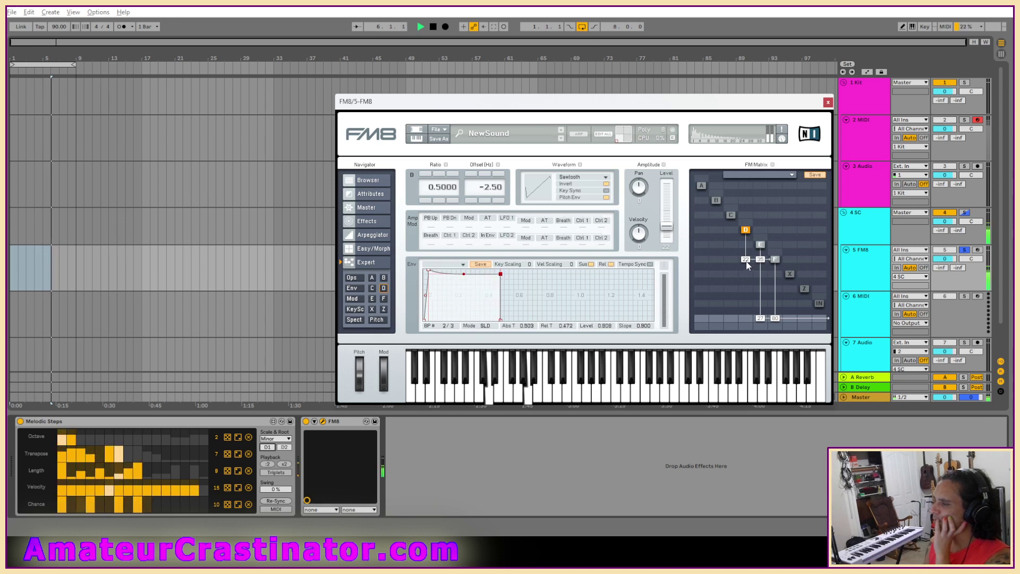
scroll(746, 259, up, 7)
scroll(746, 259, up, 4)
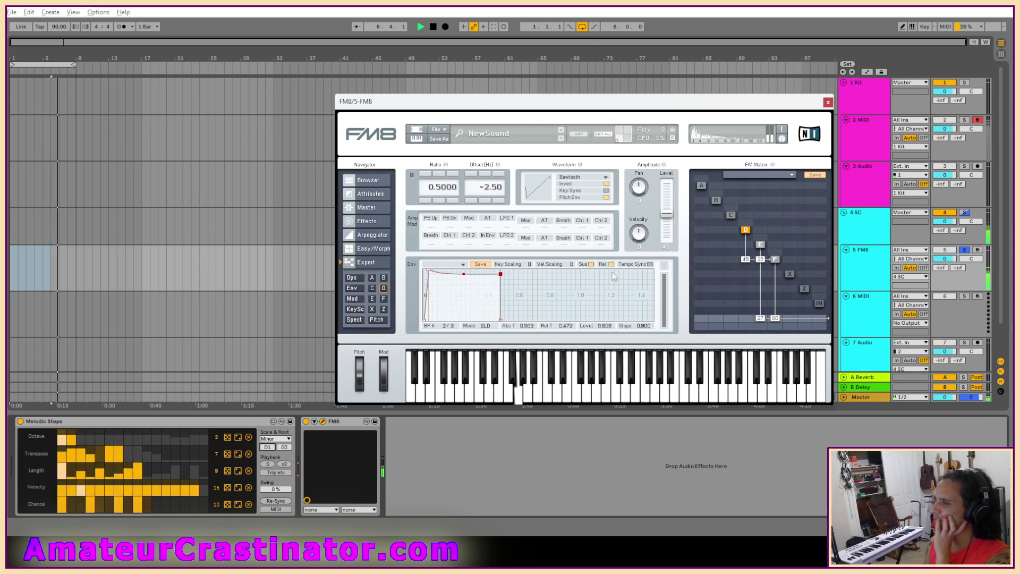
drag(501, 273, 487, 338)
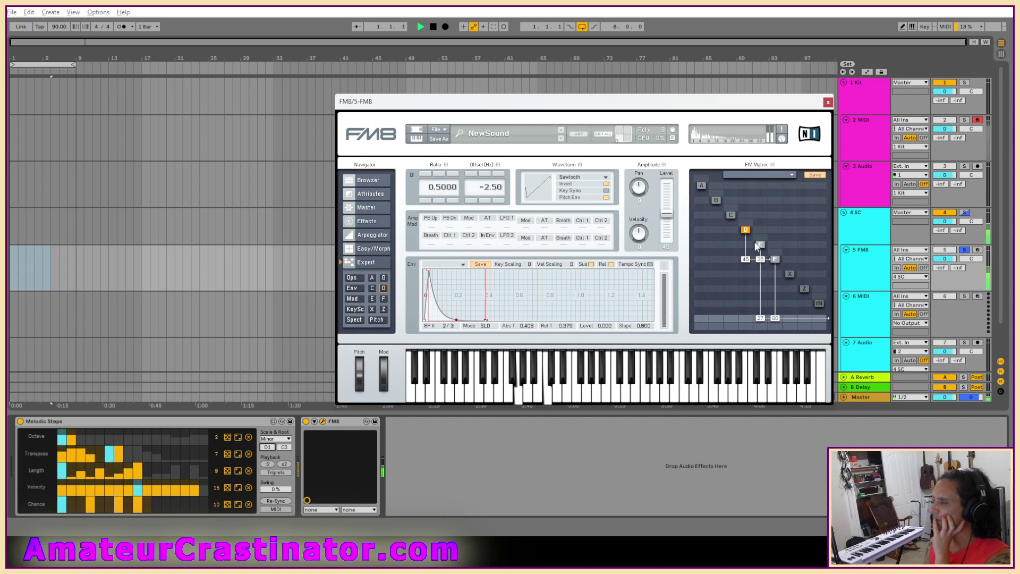
drag(746, 259, 745, 281)
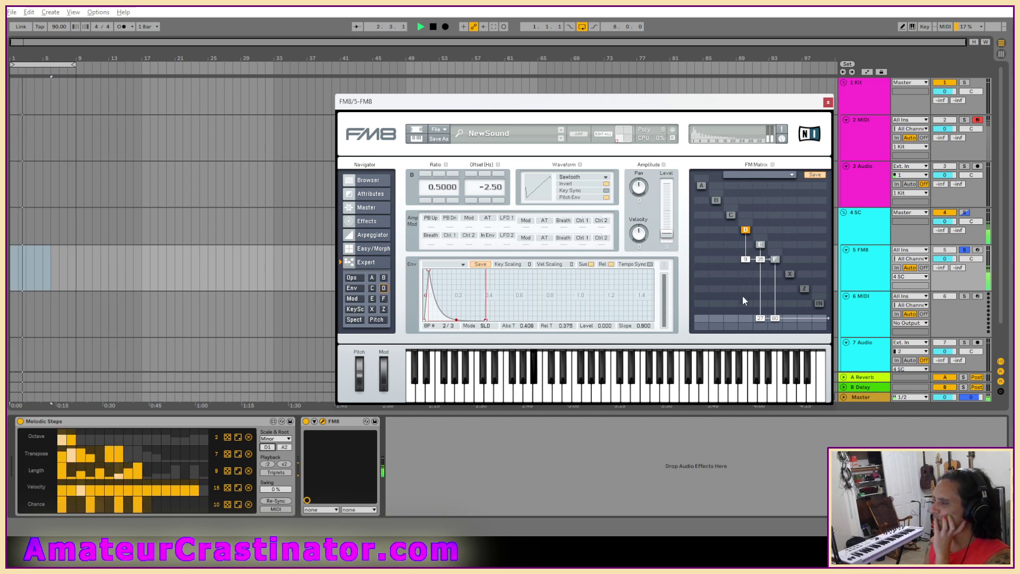
Send operator D to the output, raise E's output level, and route D, F and E's own feedback into operator E.
drag(742, 317, 763, 328)
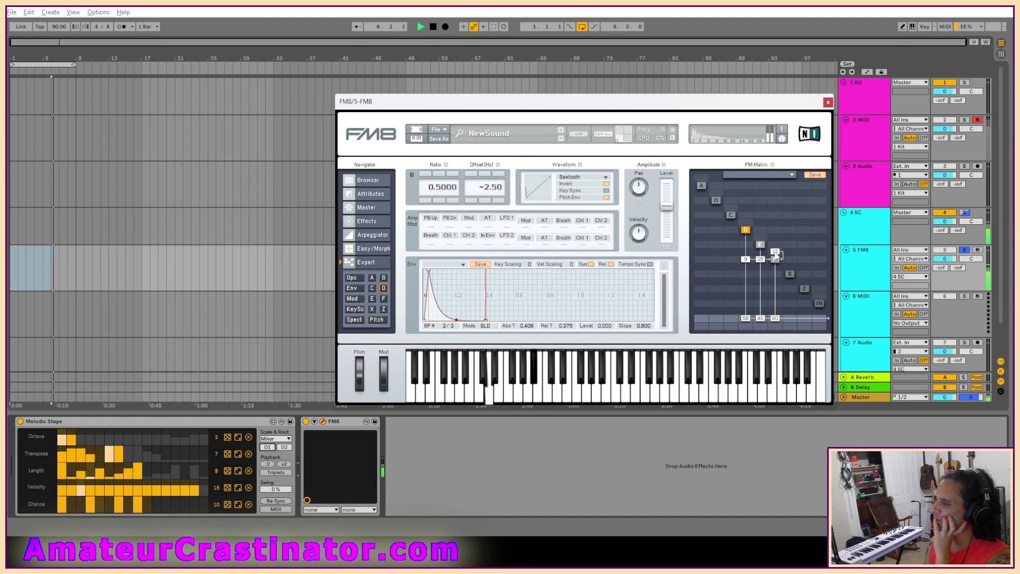
drag(776, 245, 762, 229)
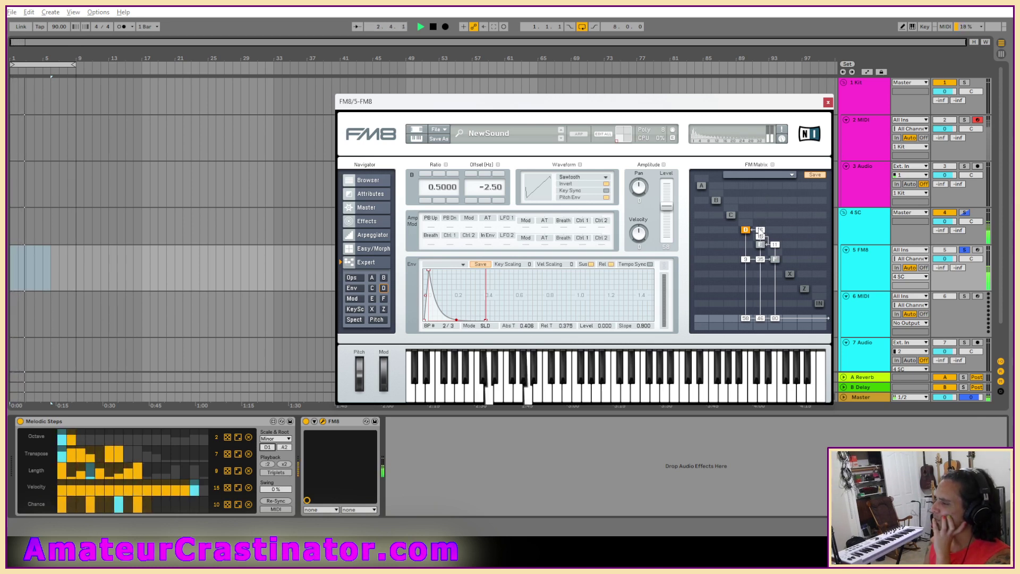
drag(748, 248, 748, 243)
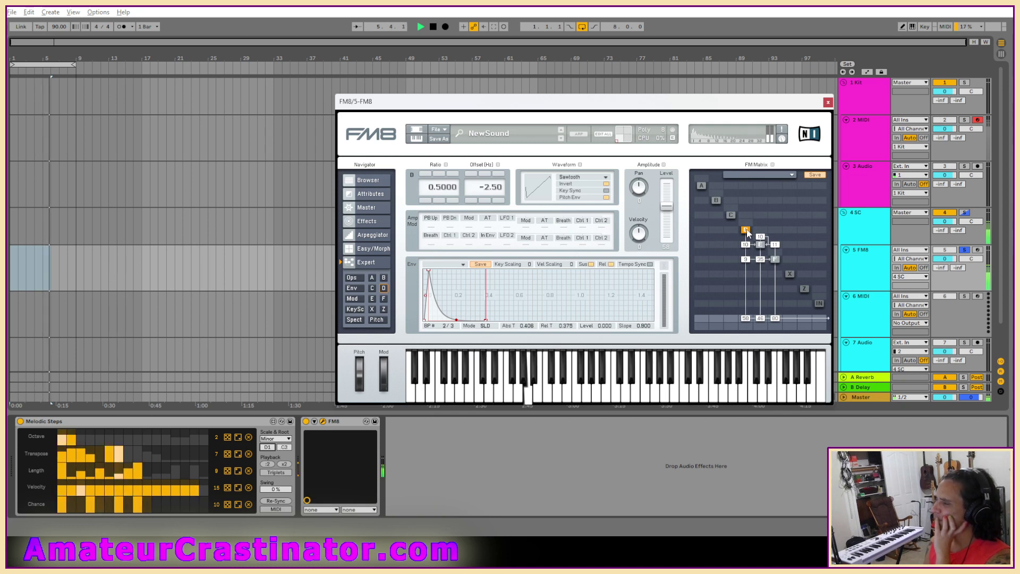
Raise operator D's output level to 62 and shorten its envelope attack to about 0.017.
drag(746, 319, 746, 317)
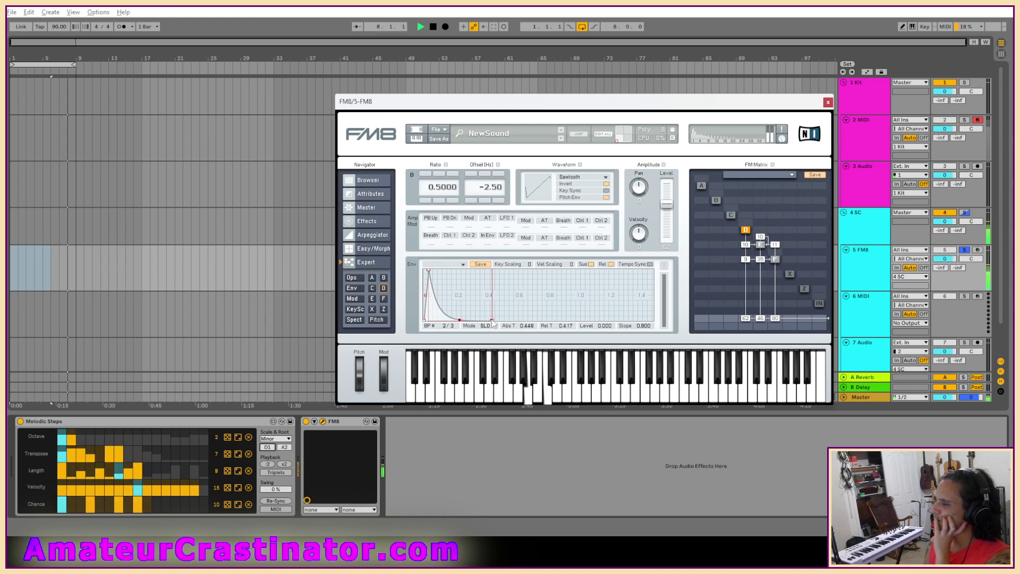
drag(429, 273, 428, 272)
click(430, 274)
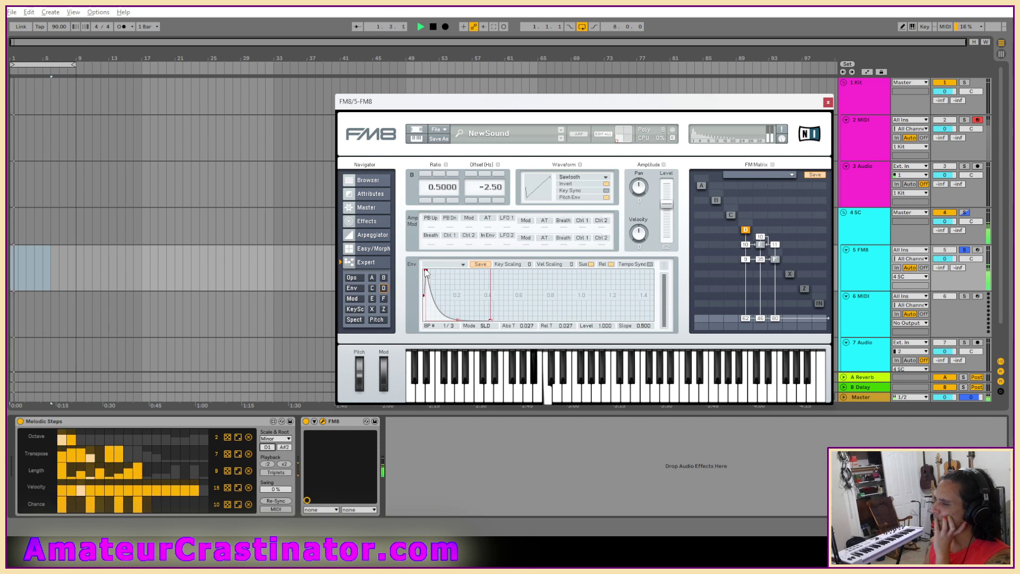
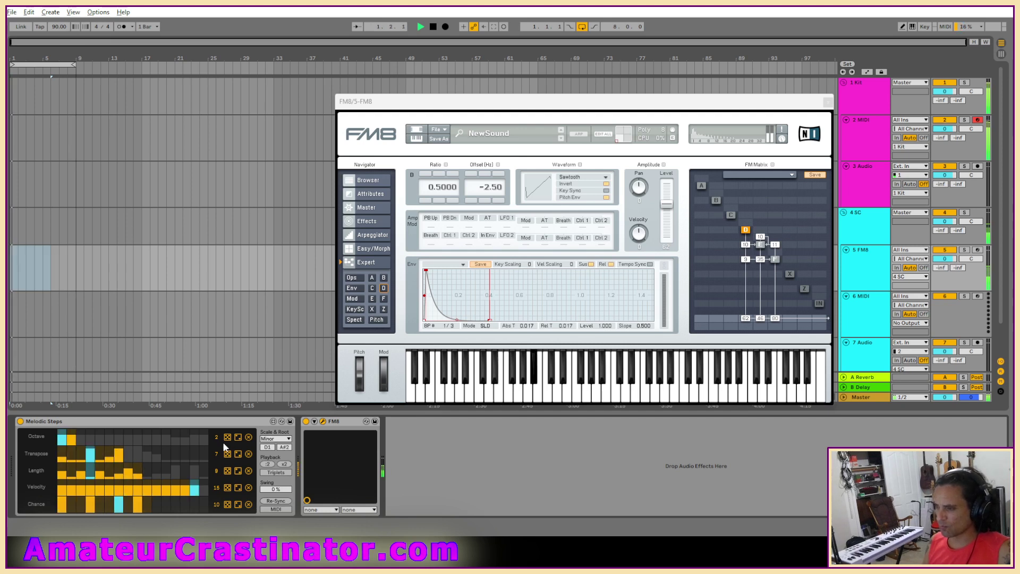
Extend the Melodic Steps Octave row to 5 steps with a changed second step, raise the root to D2 and close the FM8 window.
drag(218, 438, 218, 421)
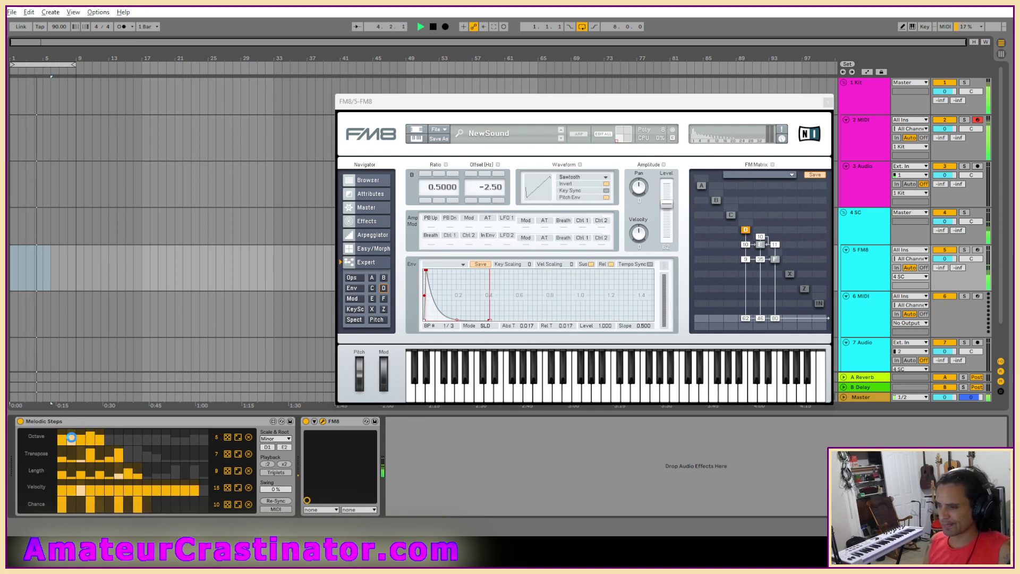
click(71, 436)
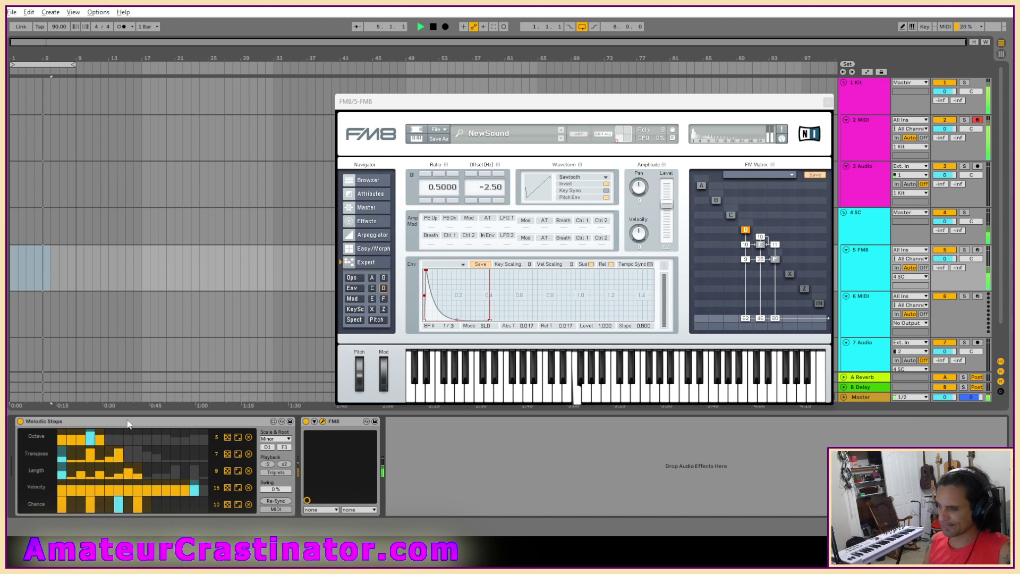
drag(268, 447, 268, 430)
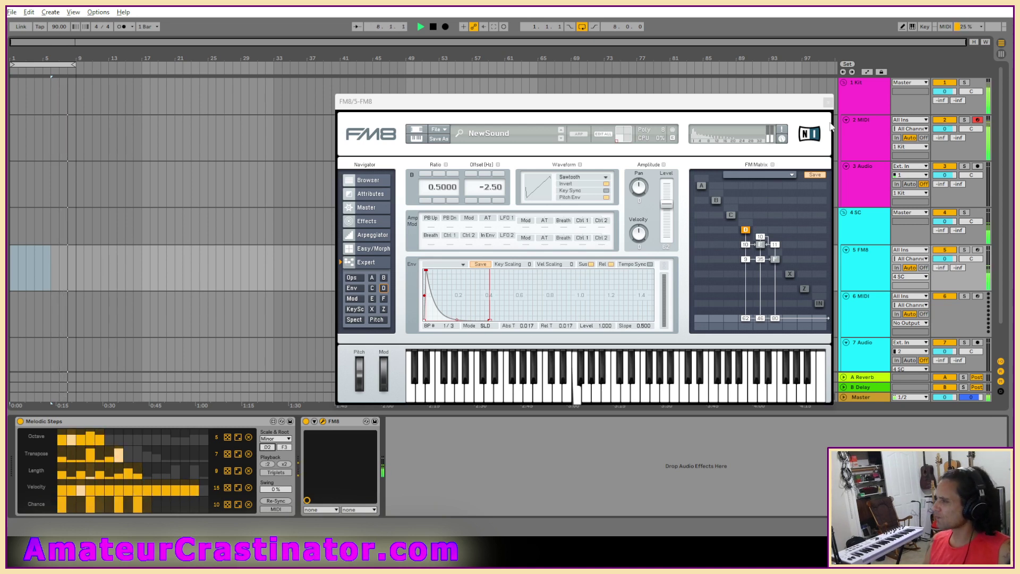
click(828, 102)
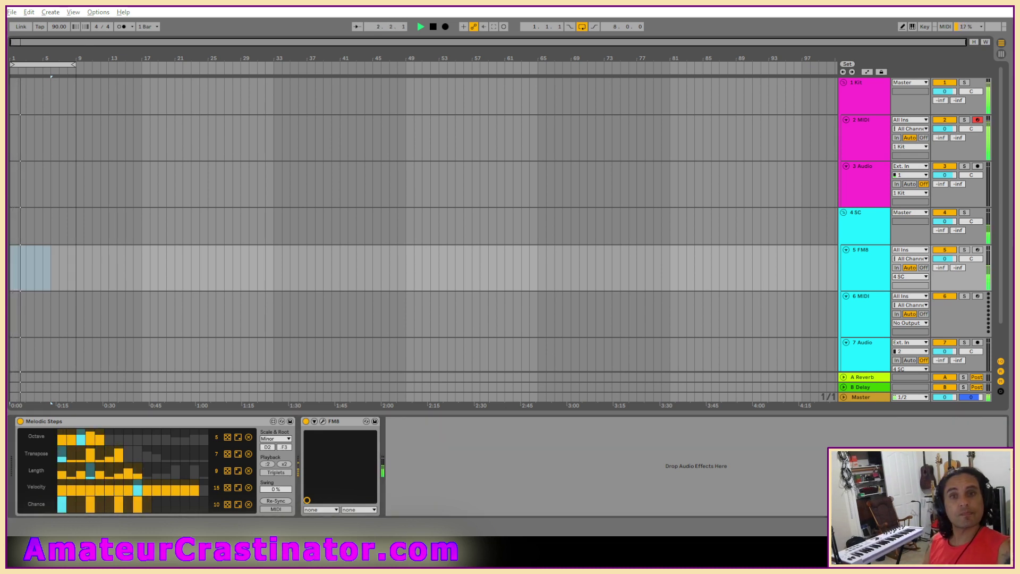
Try FM8's Tube Amp effect on the sound with raised volume and adjusted drive.
click(323, 421)
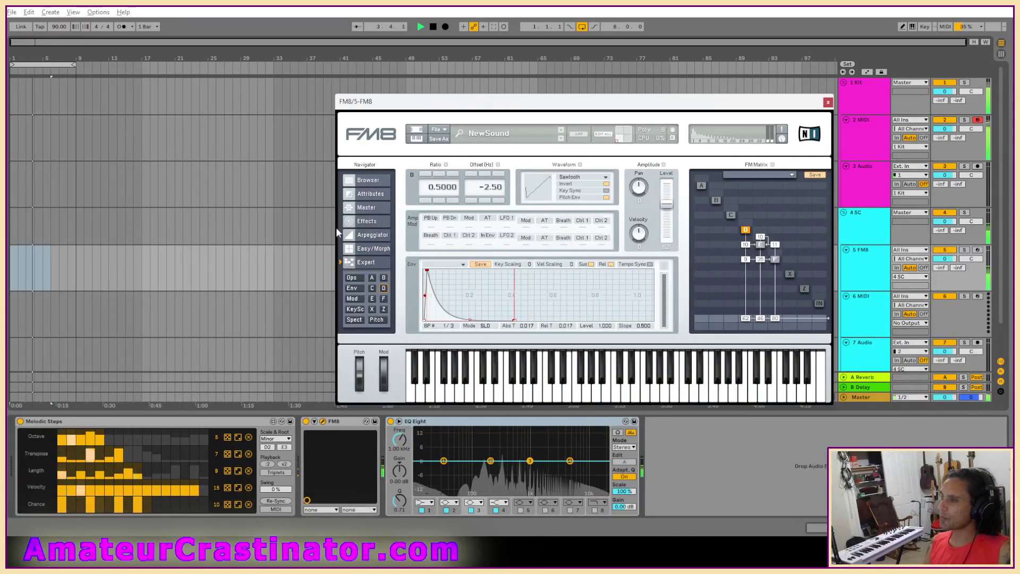
click(353, 278)
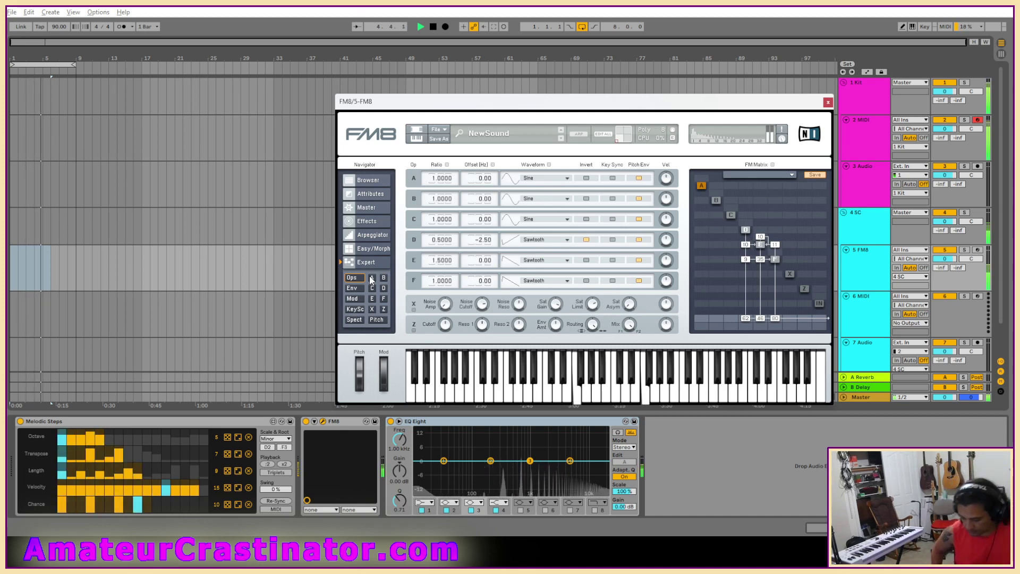
click(372, 220)
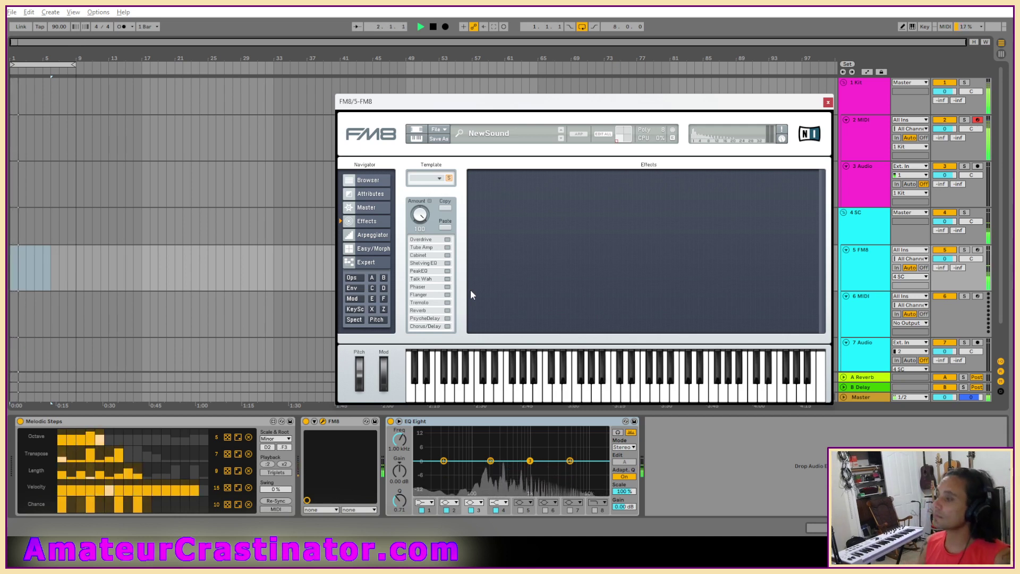
click(448, 248)
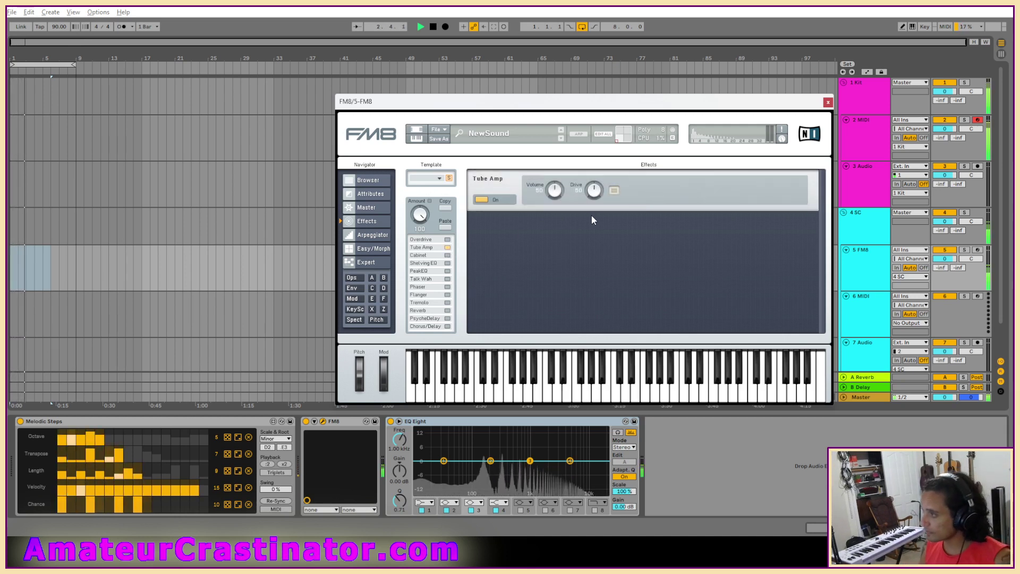
mouse_move(595, 193)
mouse_down()
mouse_move(556, 178)
mouse_move(590, 200)
mouse_up()
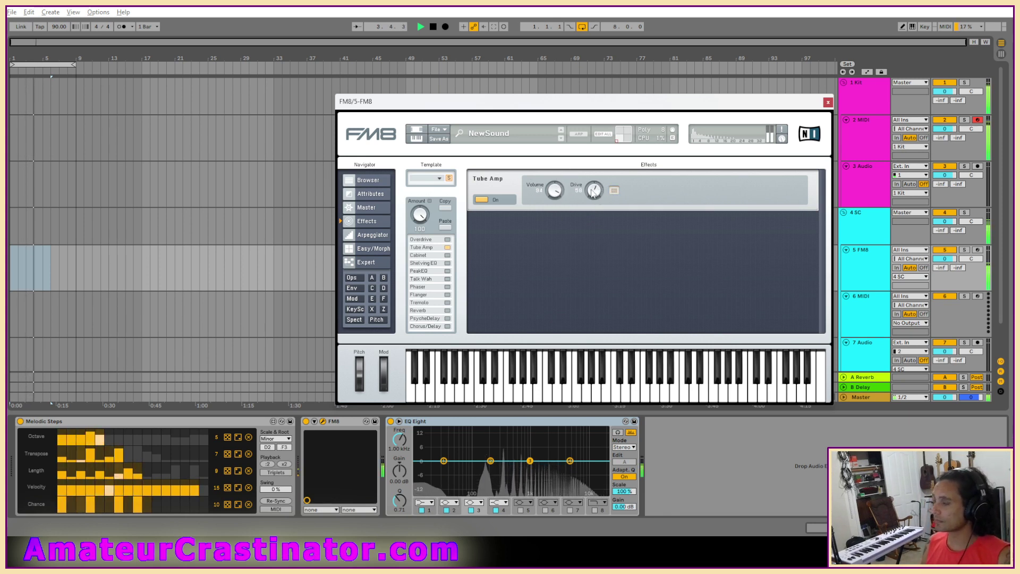
click(447, 247)
click(449, 248)
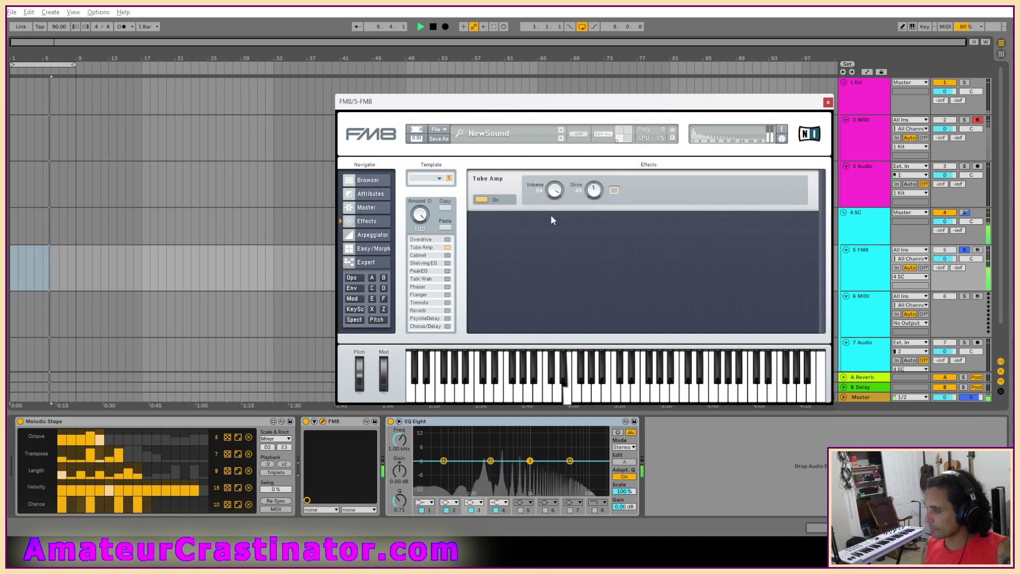
click(448, 247)
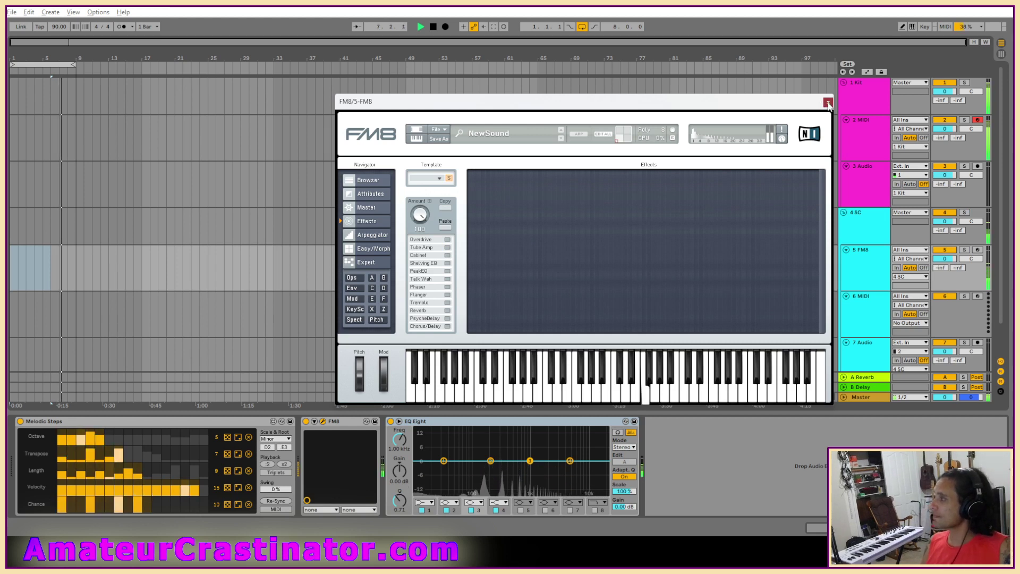
click(827, 102)
Set band 1 of the EQ Eight after FM8 to a low cut at 76.4 Hz.
click(424, 502)
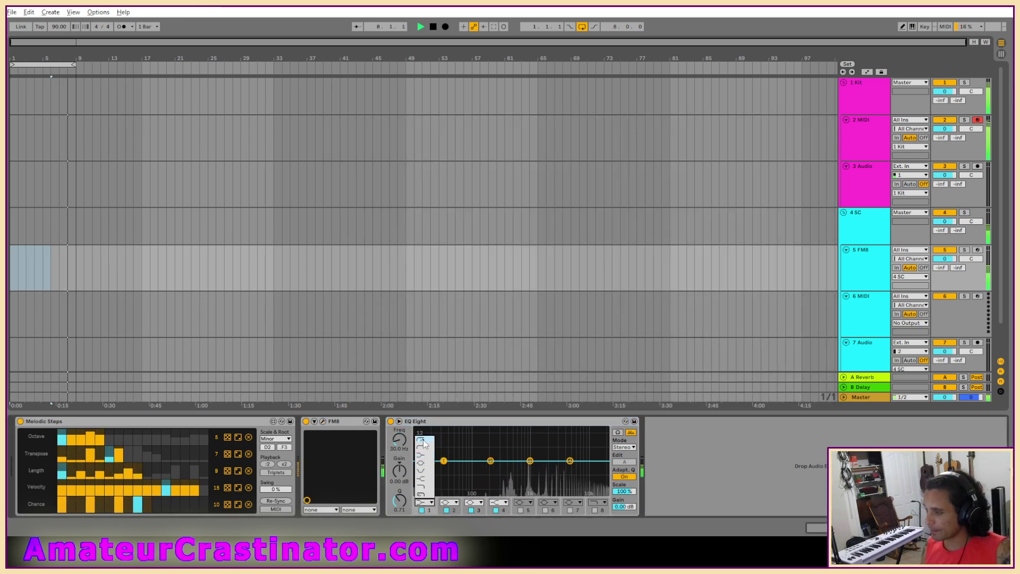
click(424, 481)
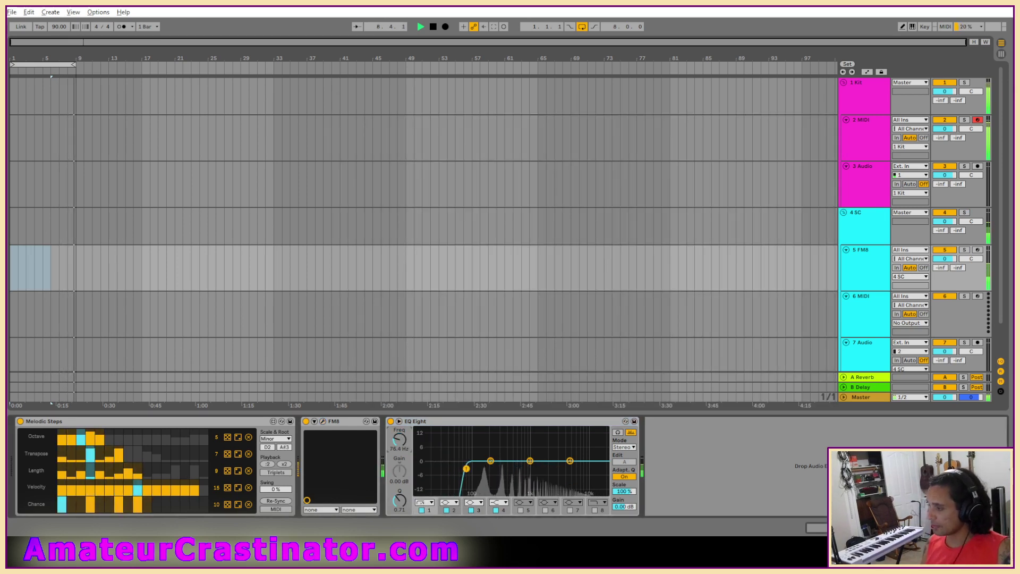
drag(399, 440, 405, 443)
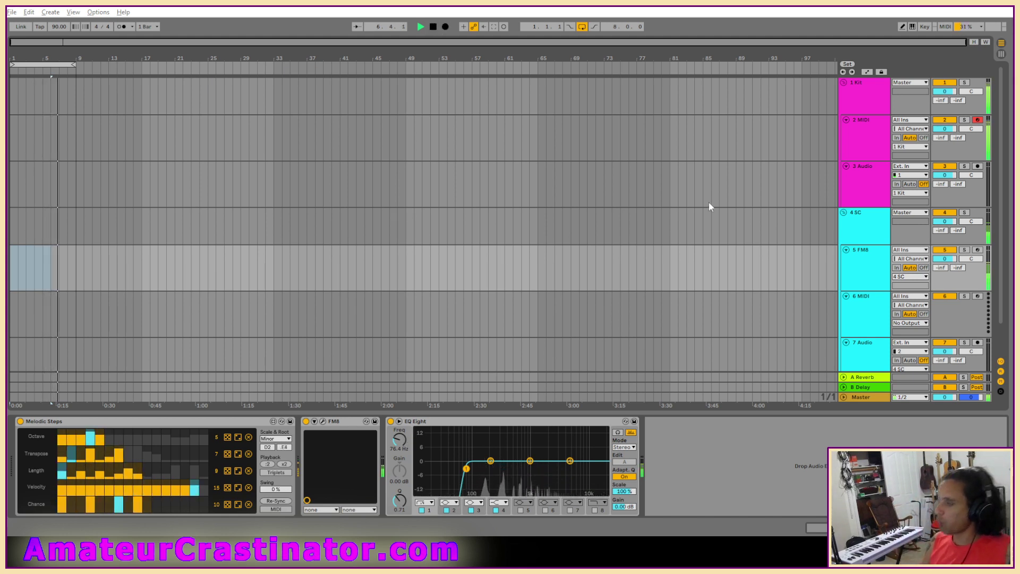
Add Guitar Rig 6 after the EQ Eight on the FM8 track and move its window clear of the device chain.
click(861, 266)
key(alt+Tab)
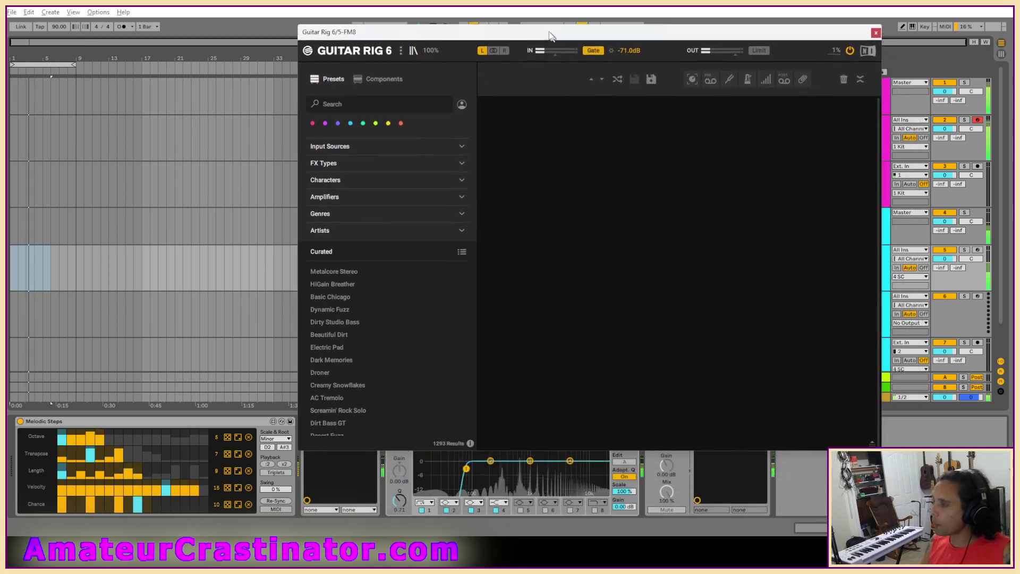
drag(551, 36, 516, 17)
click(812, 441)
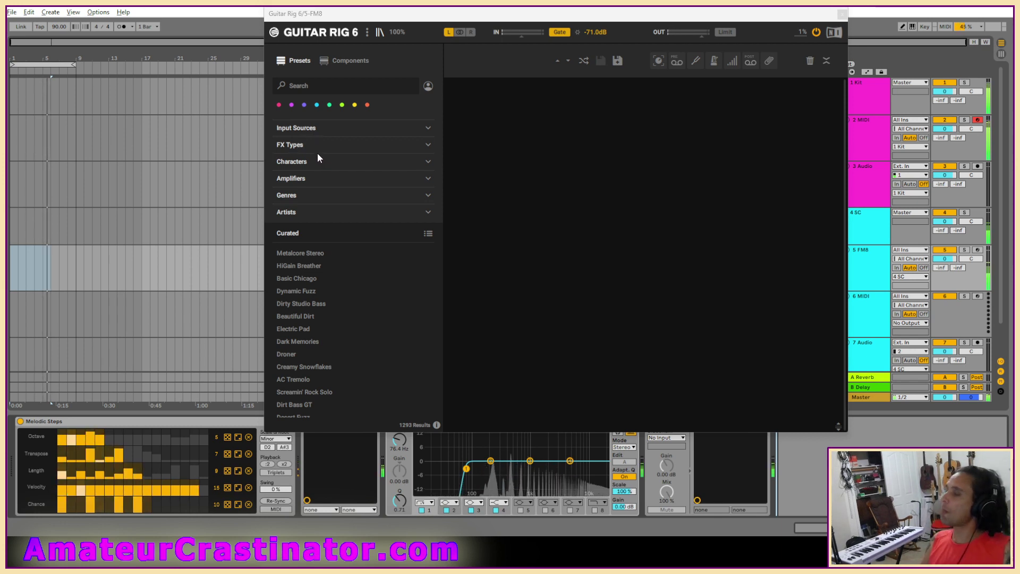
Filter the Guitar Rig presets to the Guitar input source and Alternative genre, sorted alphabetically.
click(308, 195)
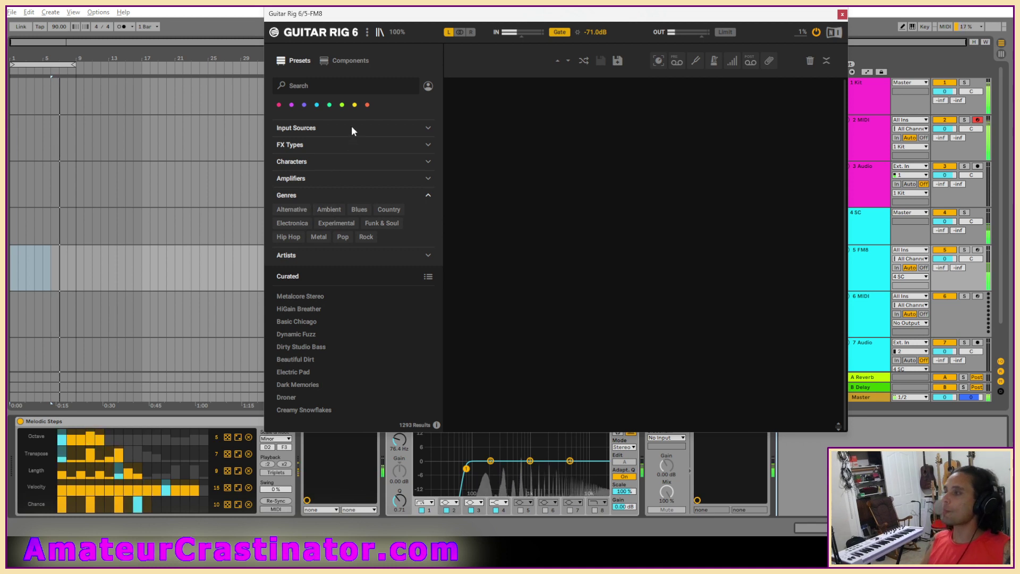
click(329, 128)
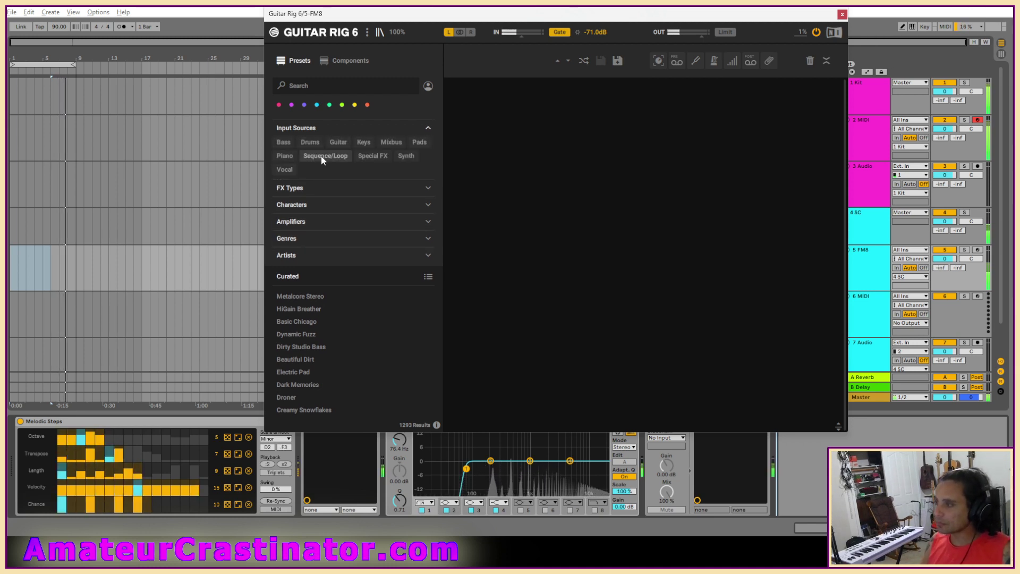
click(340, 143)
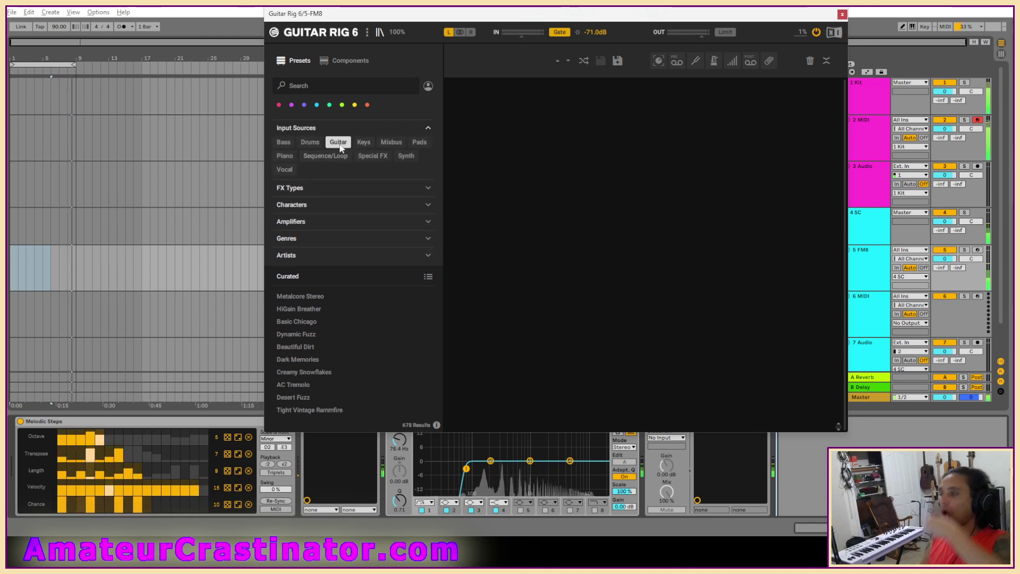
scroll(365, 352, down, 5)
click(428, 276)
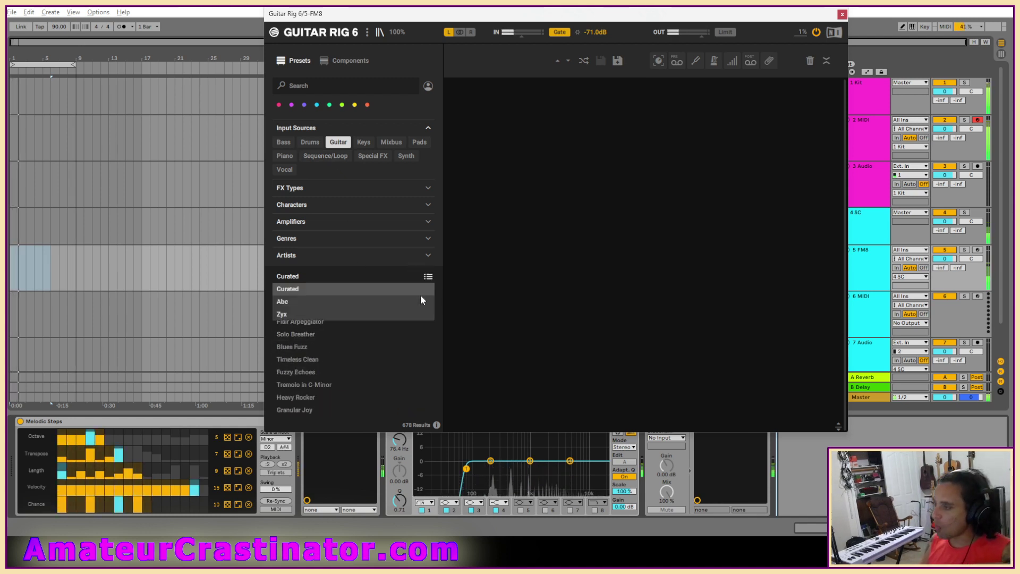
click(353, 298)
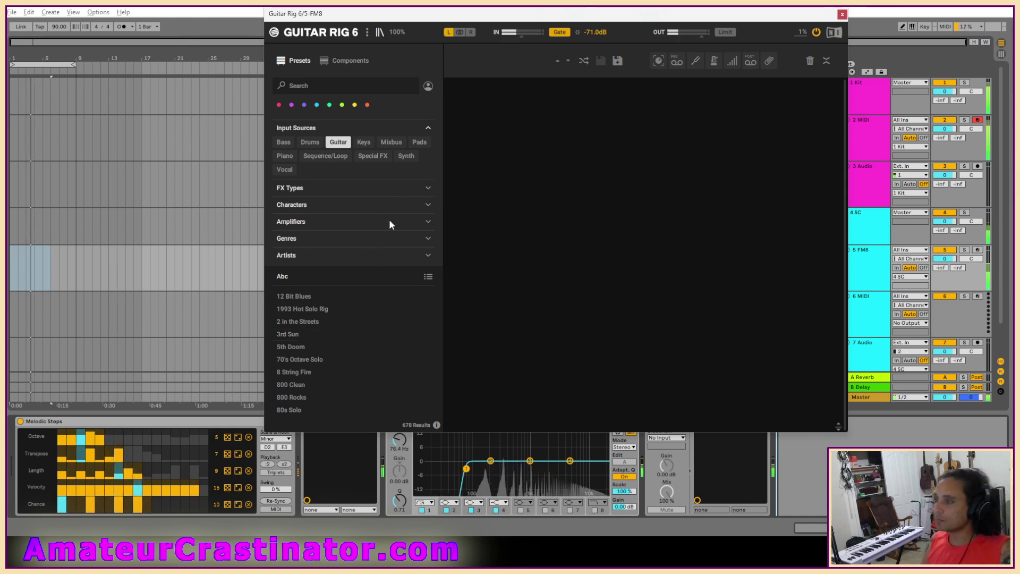
click(415, 242)
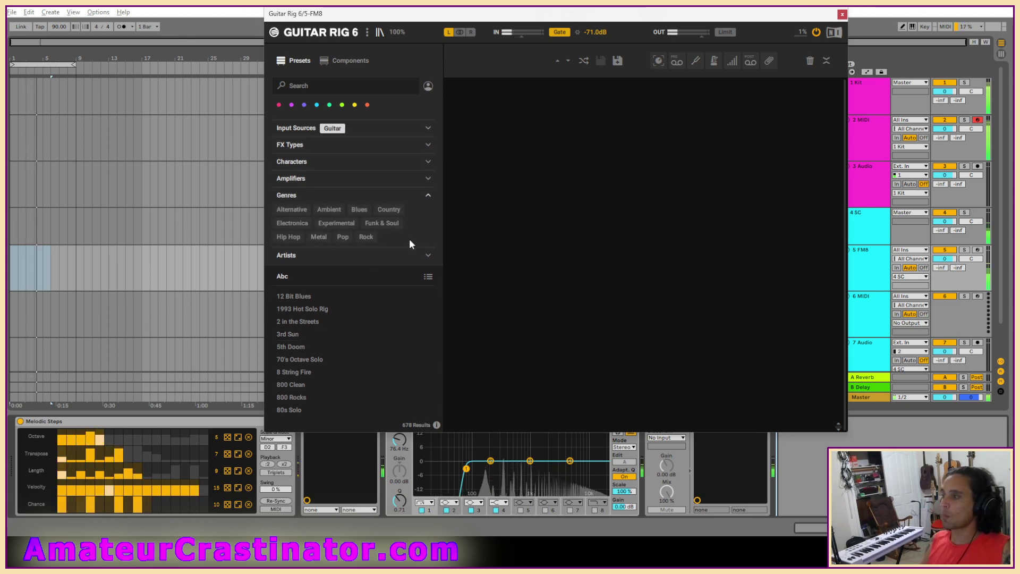
click(296, 210)
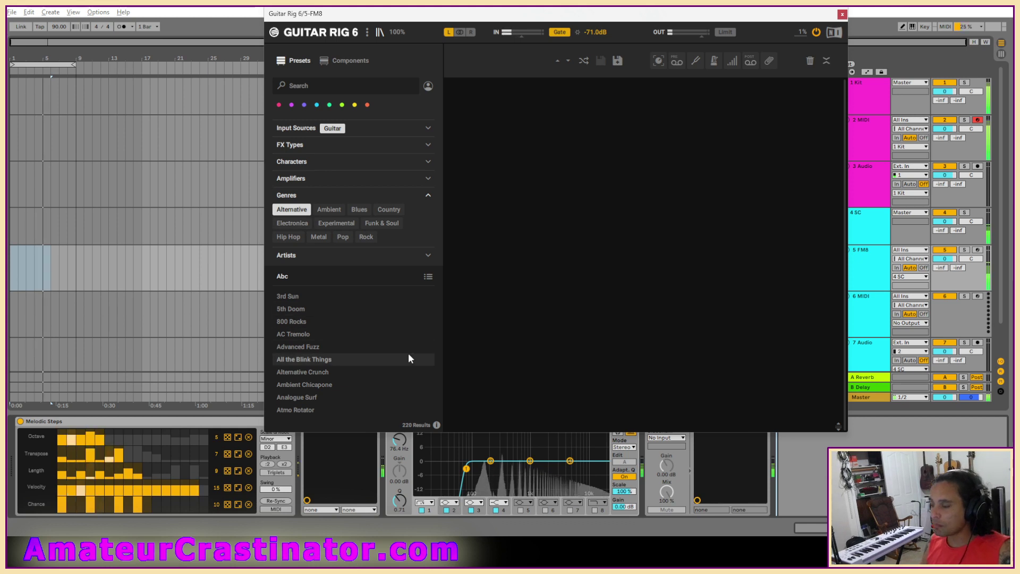
Audition the Captain Kokosnuss and Crunchy Grat presets on the FM8 sound.
scroll(372, 360, down, 6)
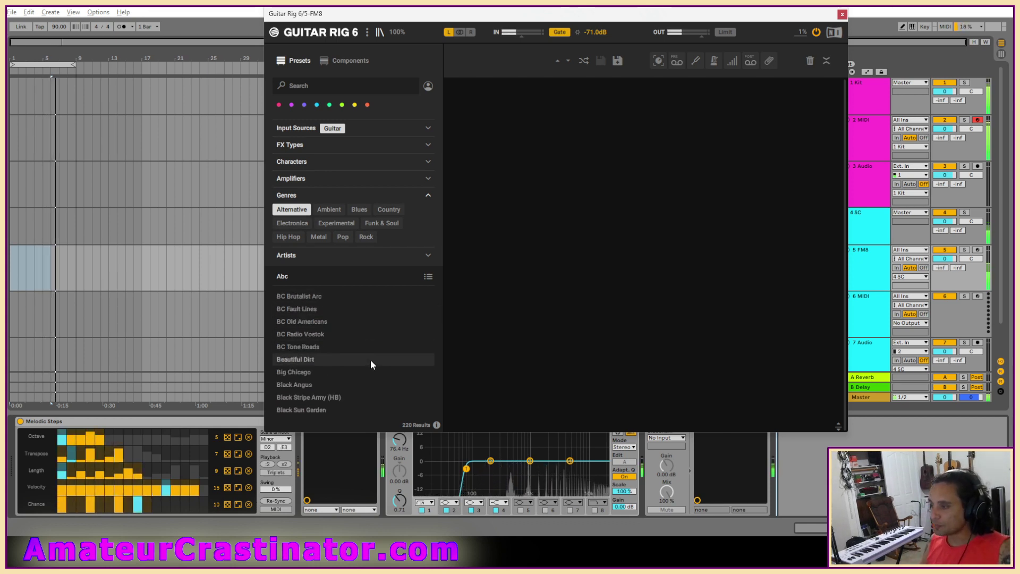
scroll(363, 360, down, 4)
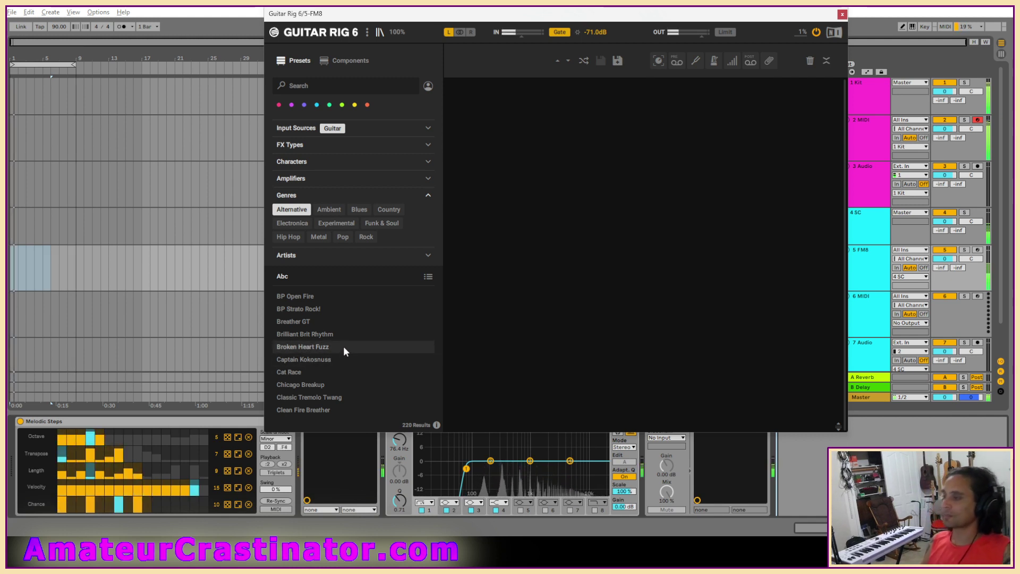
scroll(374, 333, down, 1)
click(341, 331)
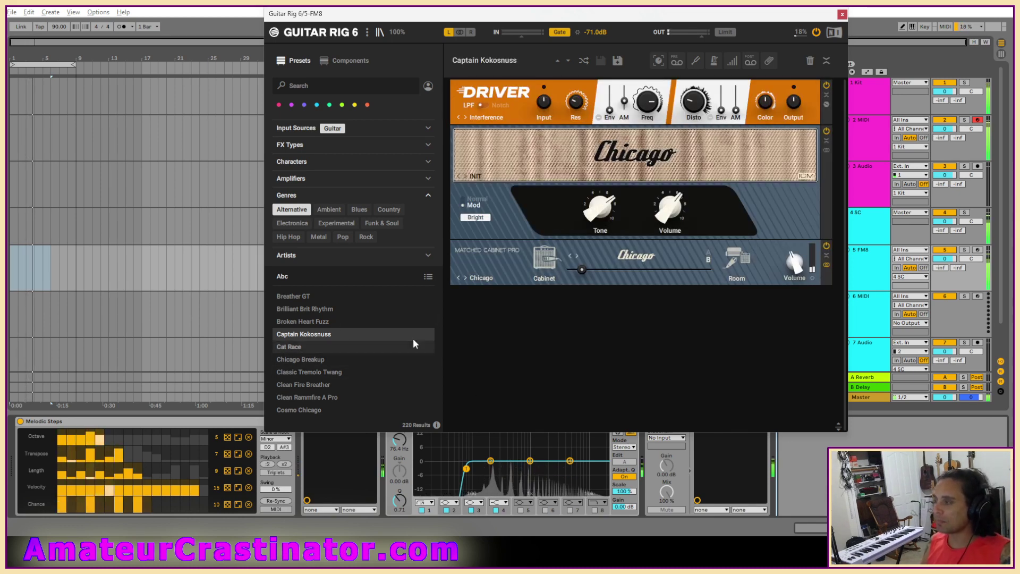
scroll(397, 332, down, 3)
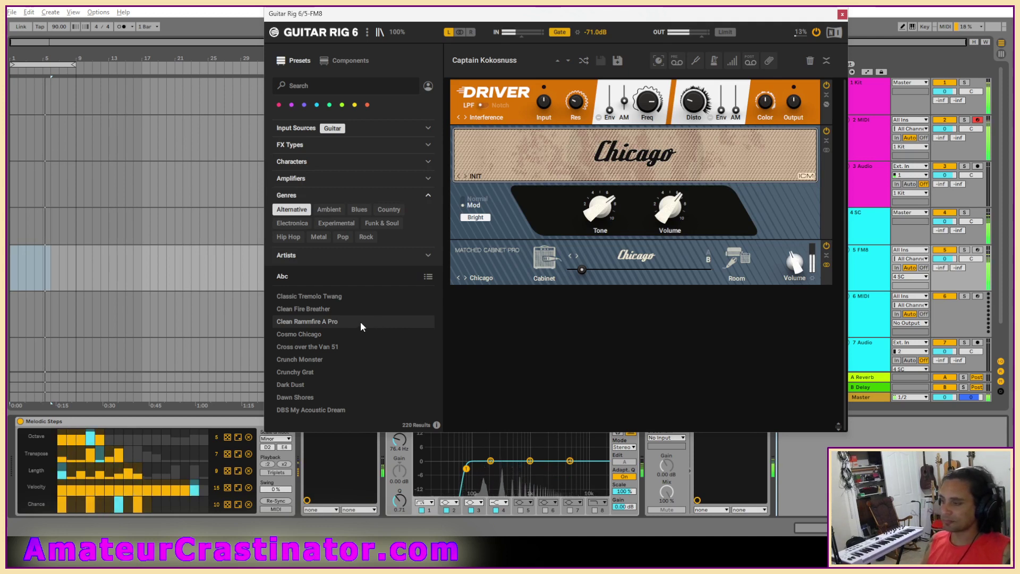
scroll(342, 349, down, 3)
scroll(316, 333, up, 1)
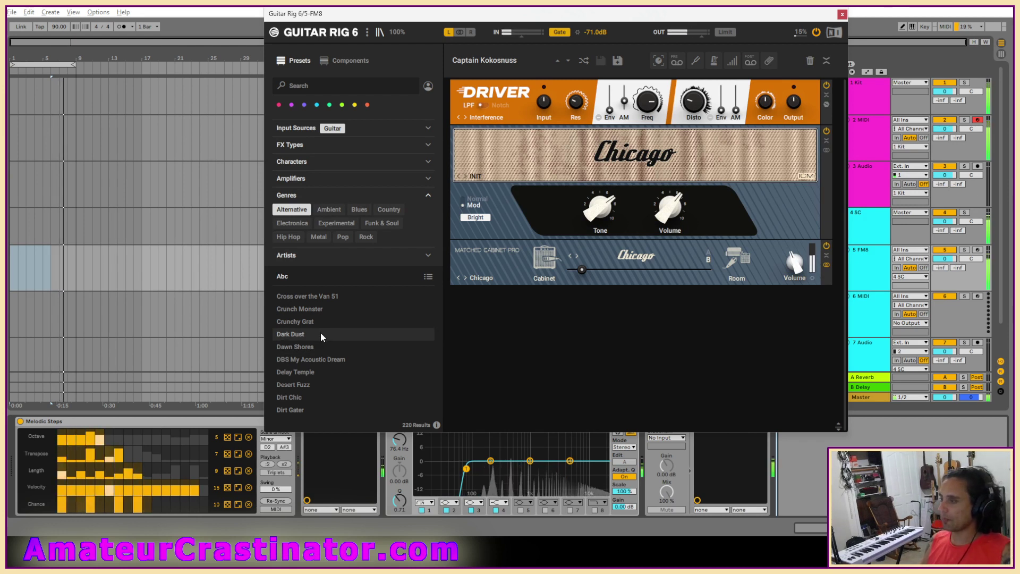
click(320, 322)
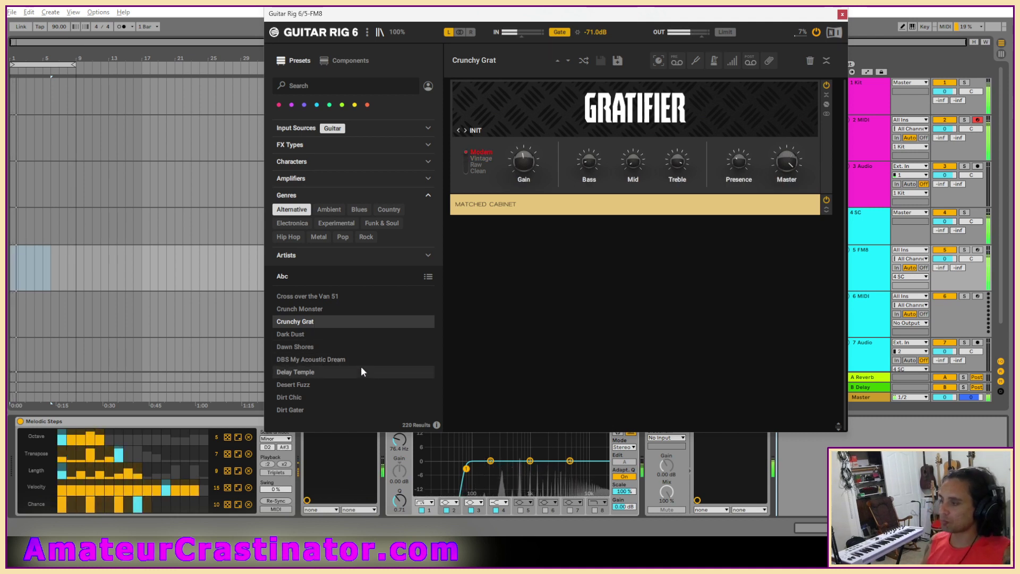
Look further down the filtered presets and audition Garage Punk on the FM8 sound.
scroll(359, 368, down, 4)
scroll(360, 366, up, 2)
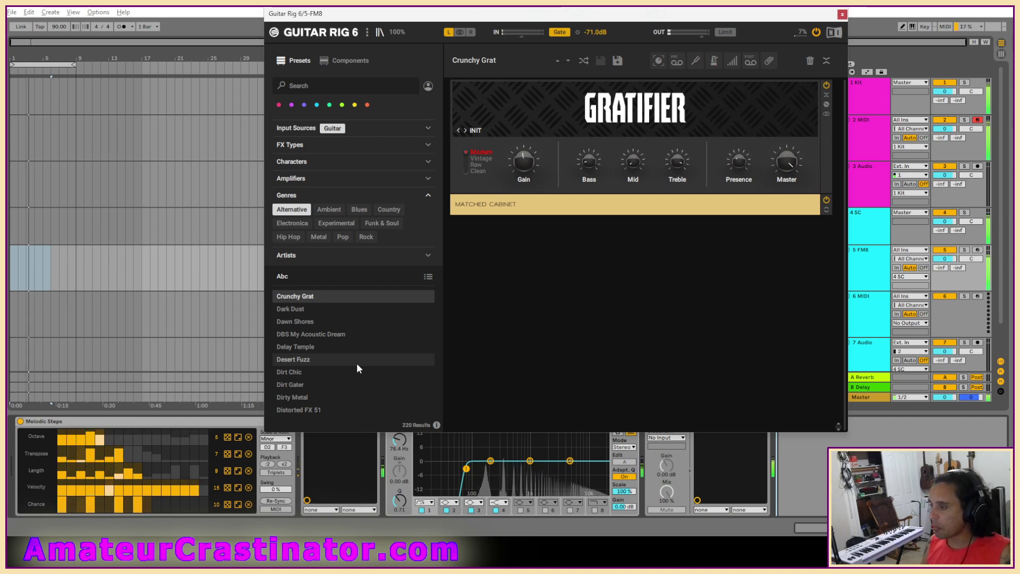
scroll(355, 361, down, 10)
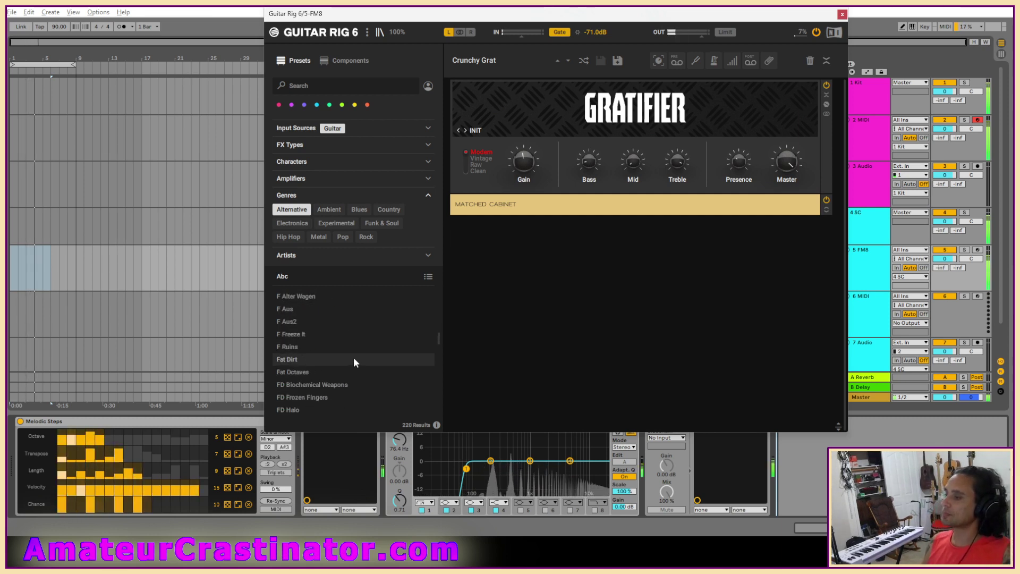
scroll(355, 362, down, 10)
scroll(353, 356, down, 3)
click(353, 346)
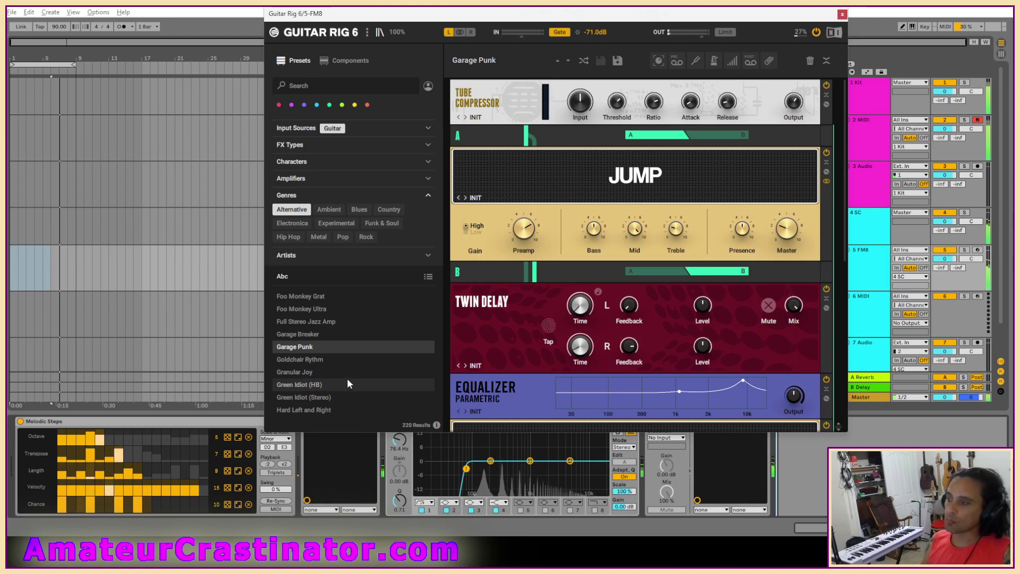
Load the Granular Joy preset, look through its effect chain and close Guitar Rig.
click(349, 376)
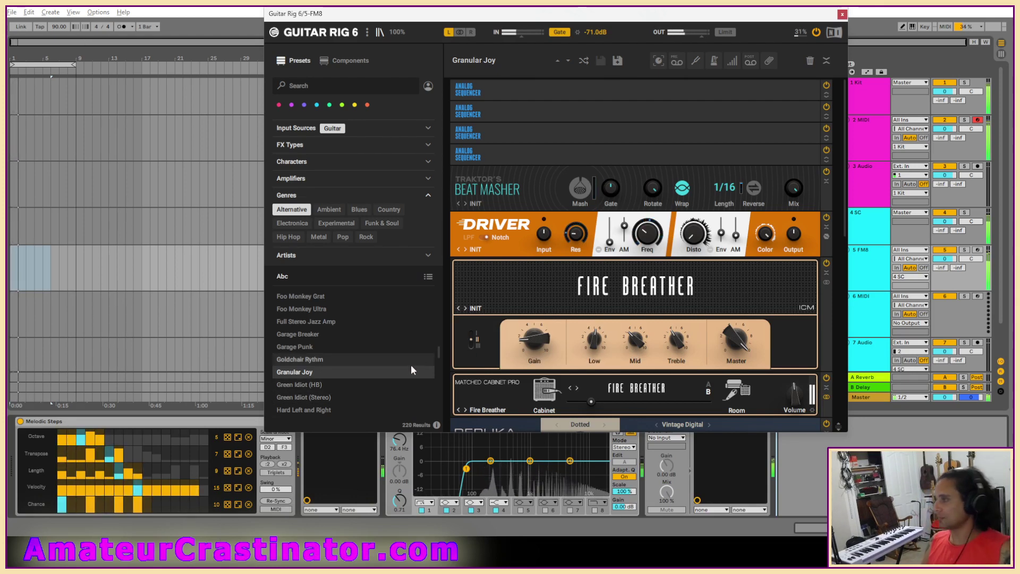
scroll(469, 356, down, 5)
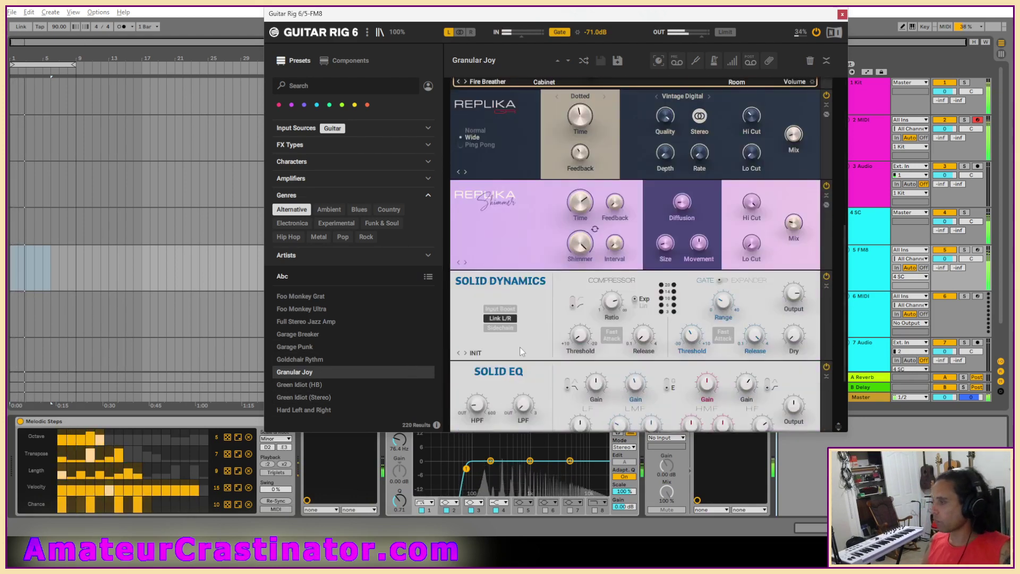
click(843, 14)
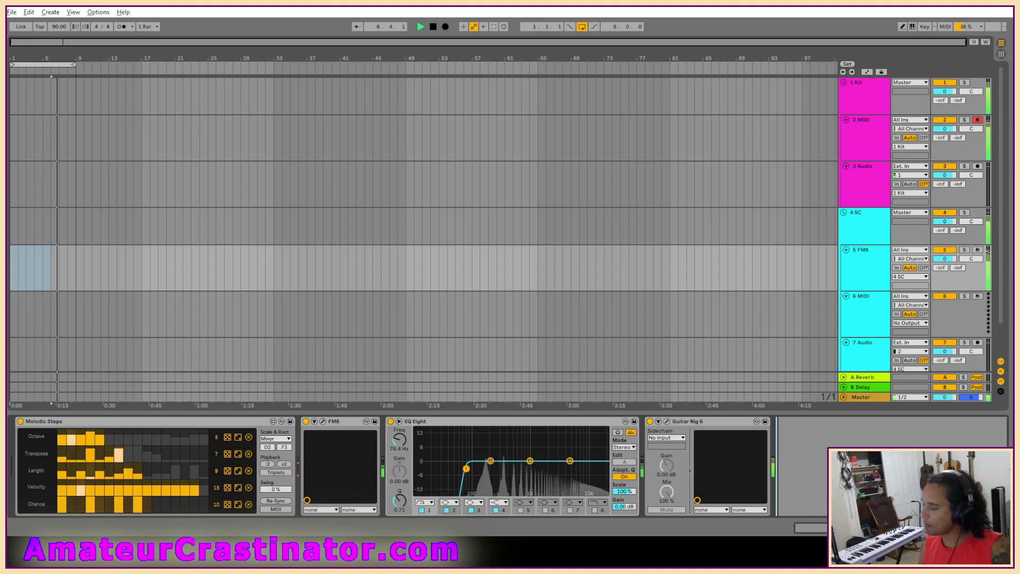
Open Reaktor on the 2 MIDI track and reset the bass sequencer pitch of steps 2, 3, 5, 6 and 8 to +0.
click(858, 135)
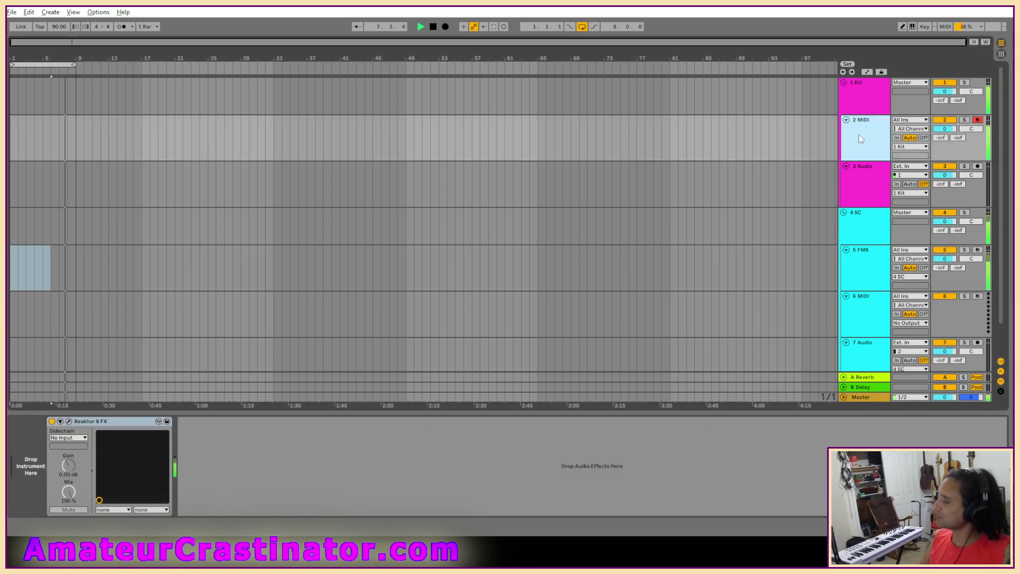
click(67, 421)
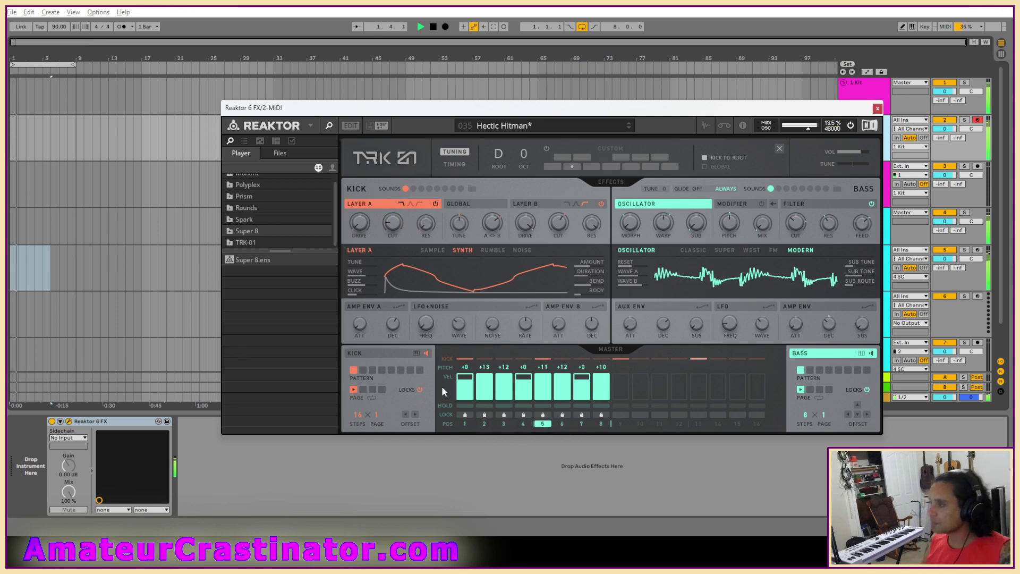
scroll(485, 367, down, 2)
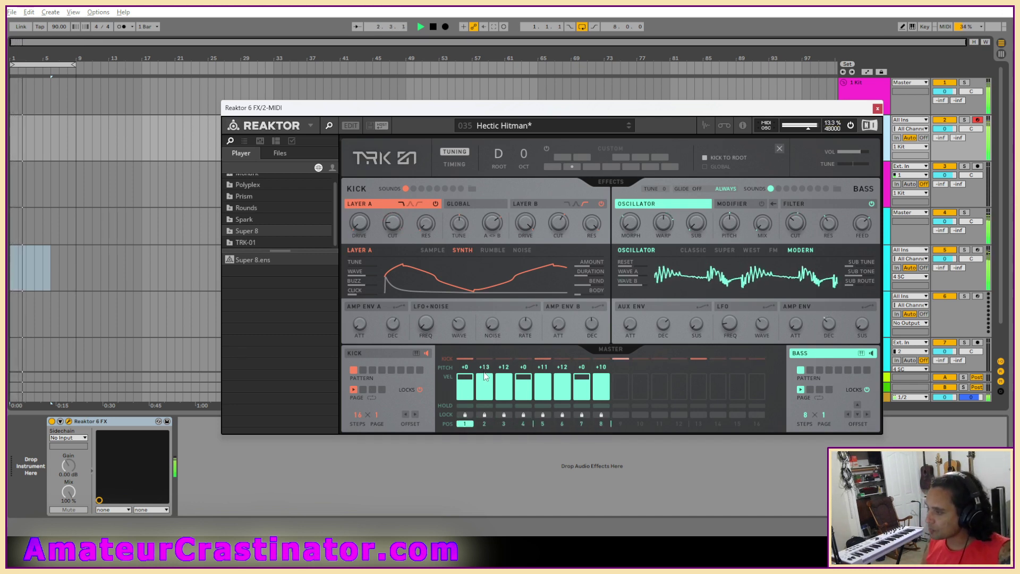
double_click(486, 368)
double_click(505, 368)
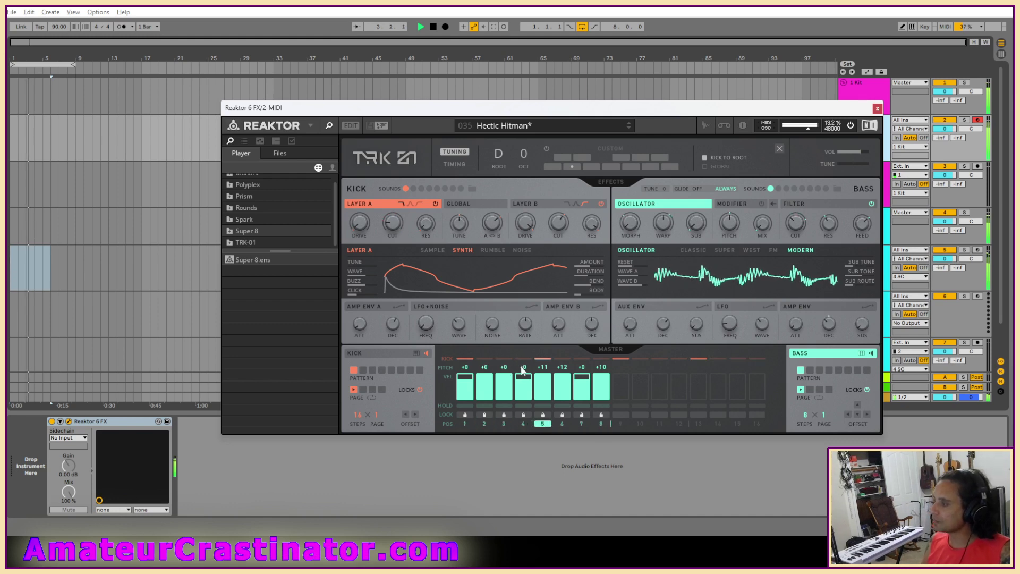
double_click(543, 368)
double_click(562, 369)
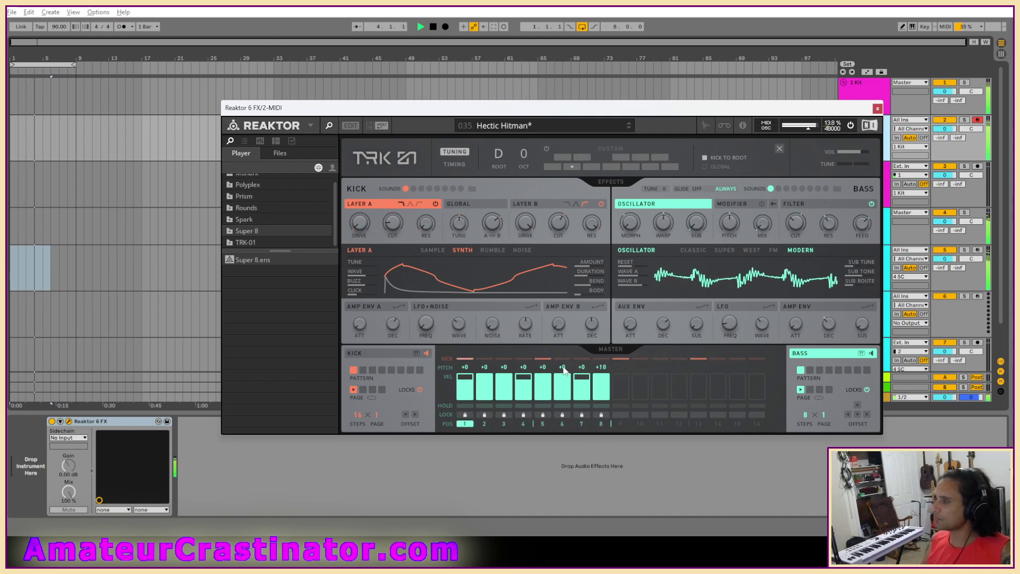
double_click(600, 368)
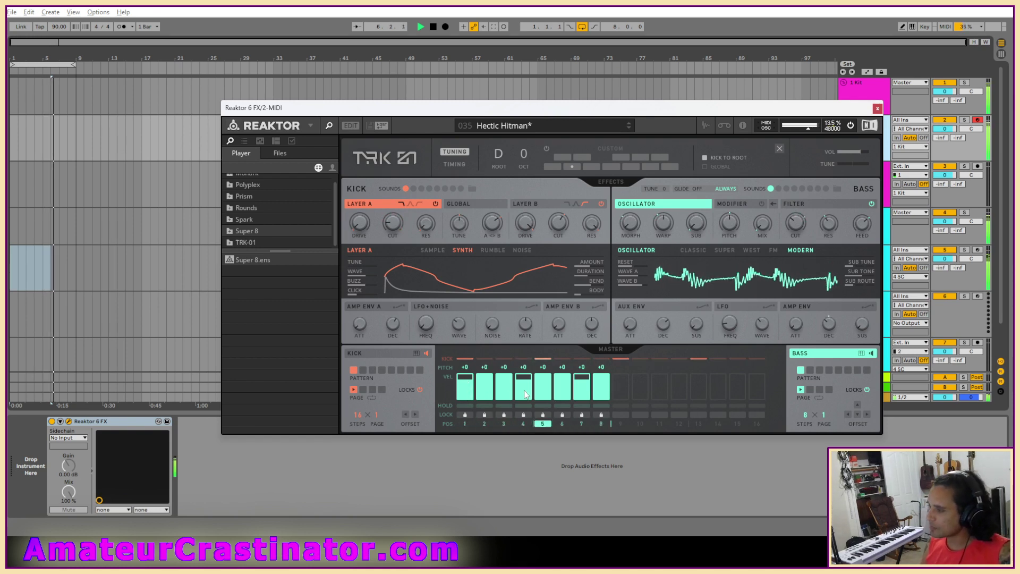
Rework the TRK-01 bass rhythm so only steps 1, 3, 5, 7 and 8 play, with reduced velocity on steps 1, 7 and 8.
click(524, 395)
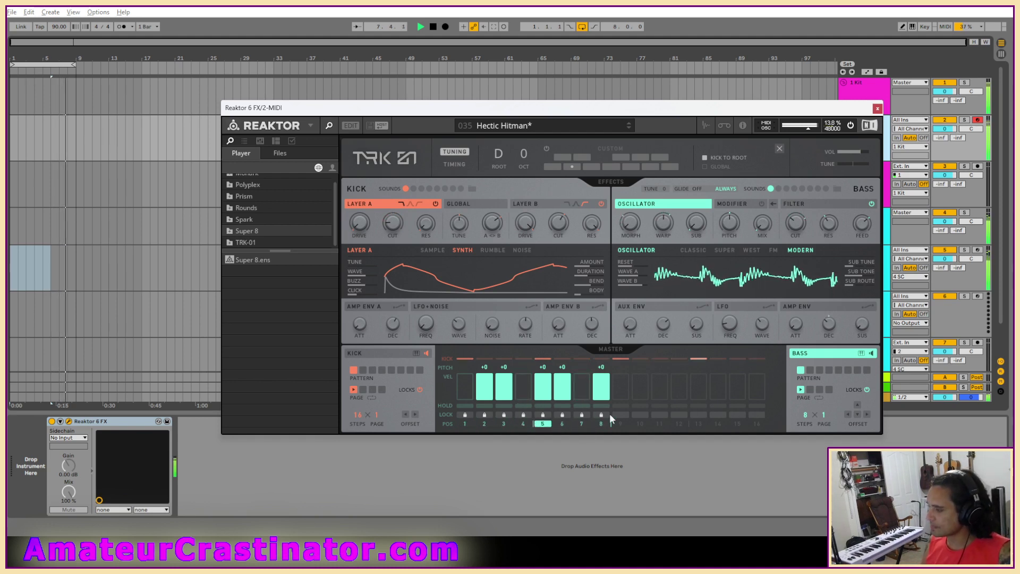
click(604, 383)
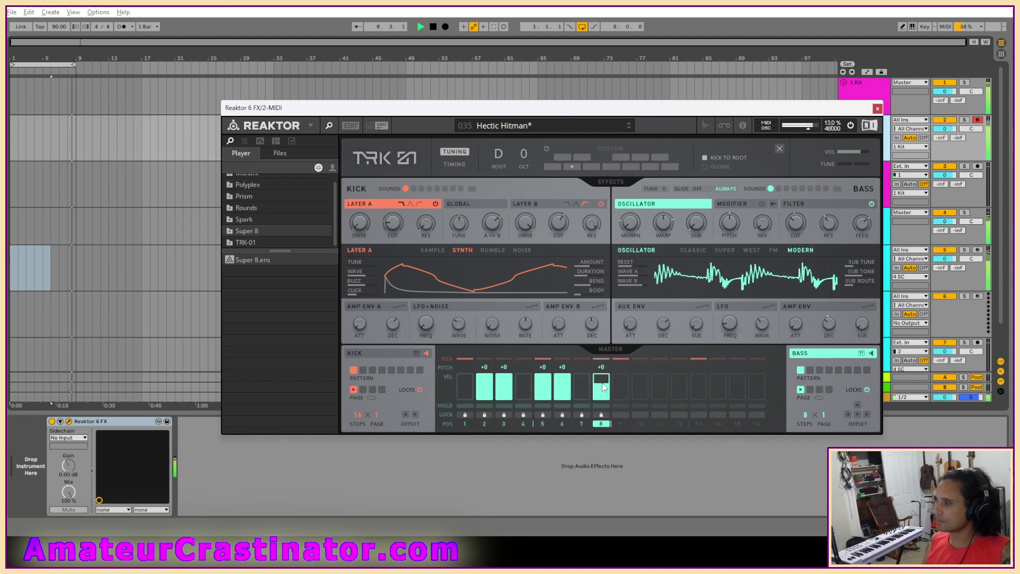
click(562, 384)
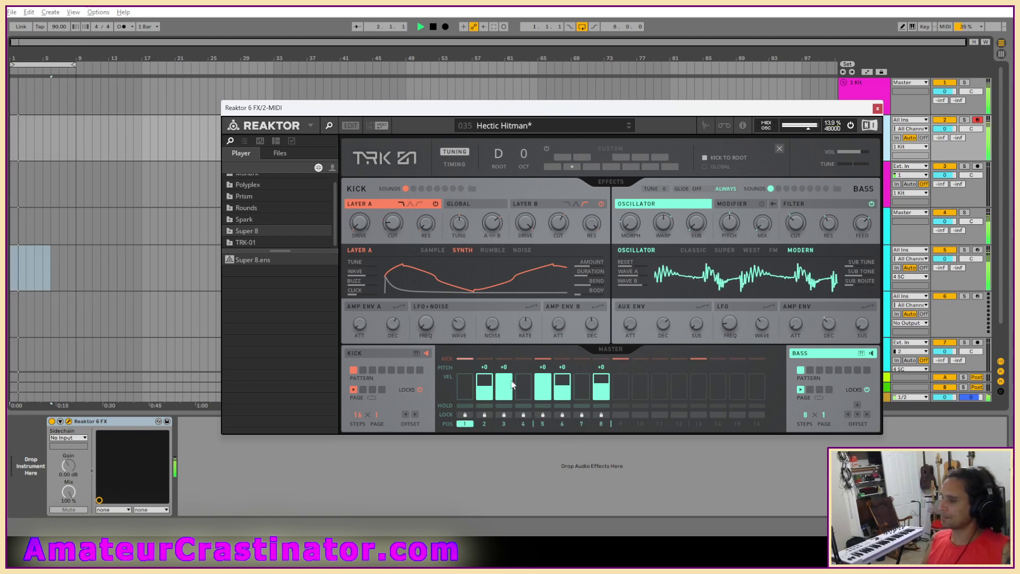
drag(485, 385, 479, 409)
click(466, 381)
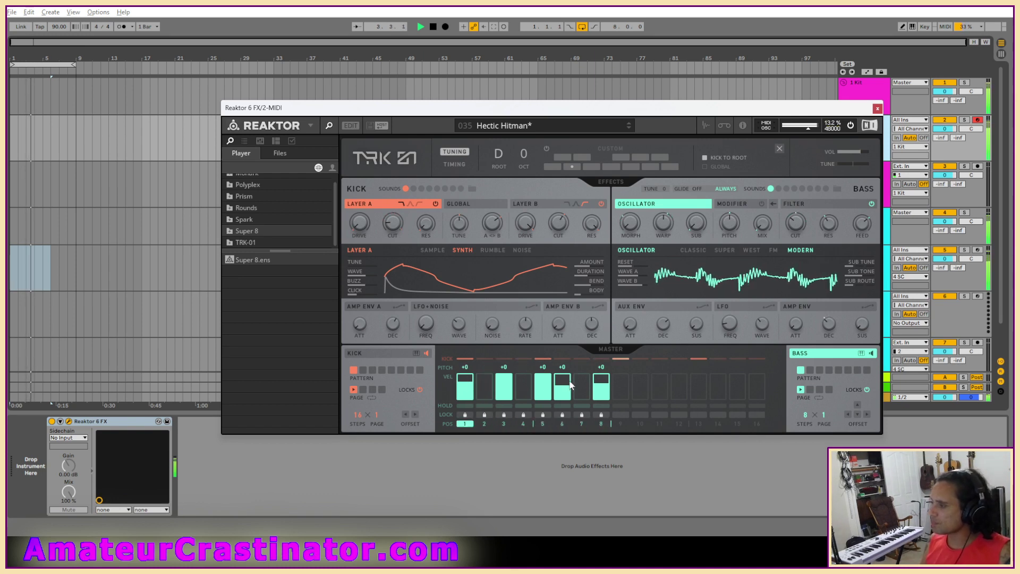
drag(564, 386, 565, 415)
click(584, 383)
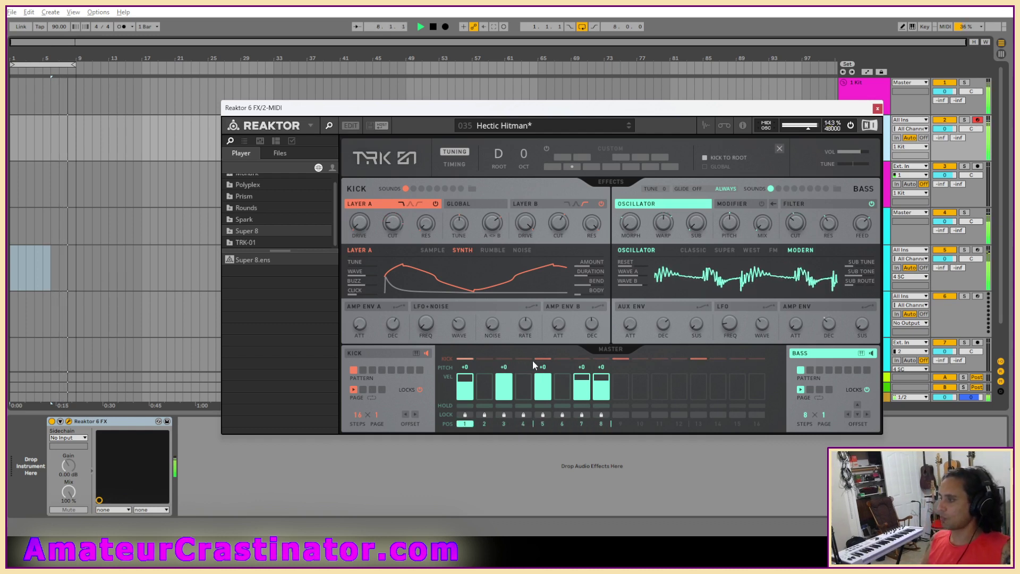
Raise the pitch of bass sequencer step 5 to +2 and close the Reaktor window.
drag(545, 363, 544, 349)
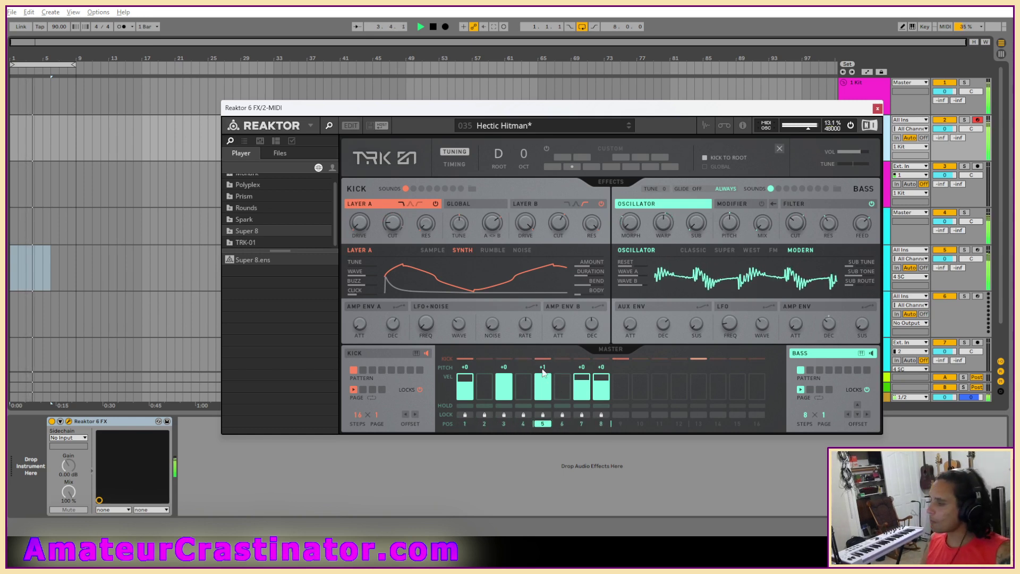
drag(549, 363, 550, 356)
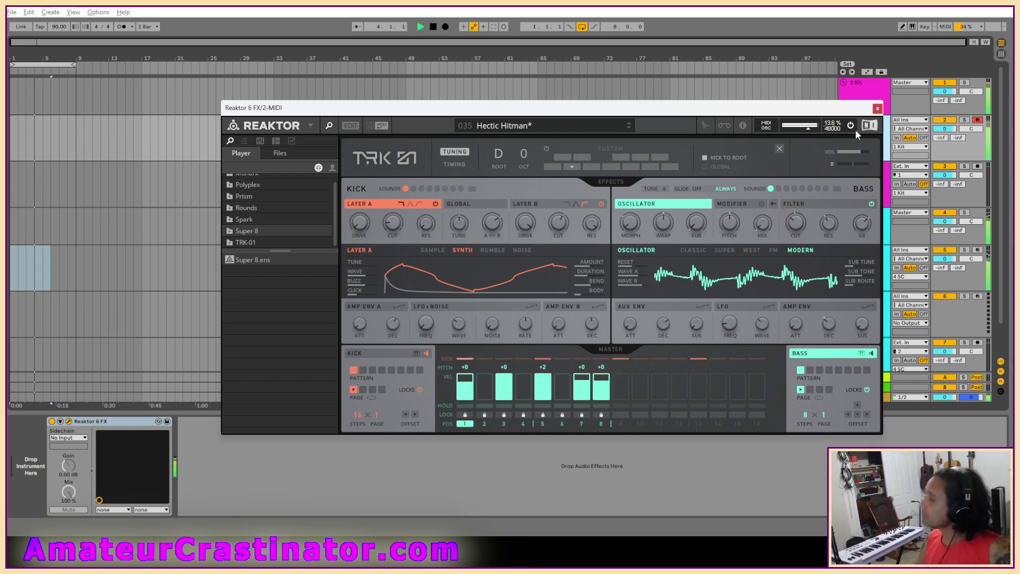
click(877, 109)
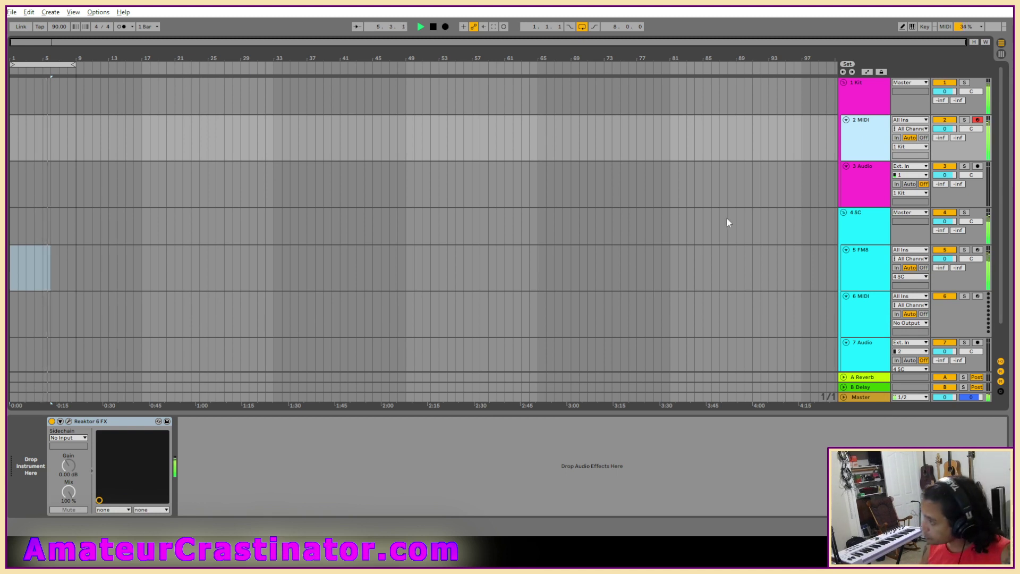
Reopen Reaktor, show the arrangement's automation lanes and TRK-01's master section, and move the plug-in window clear of the 2 MIDI lane.
click(100, 421)
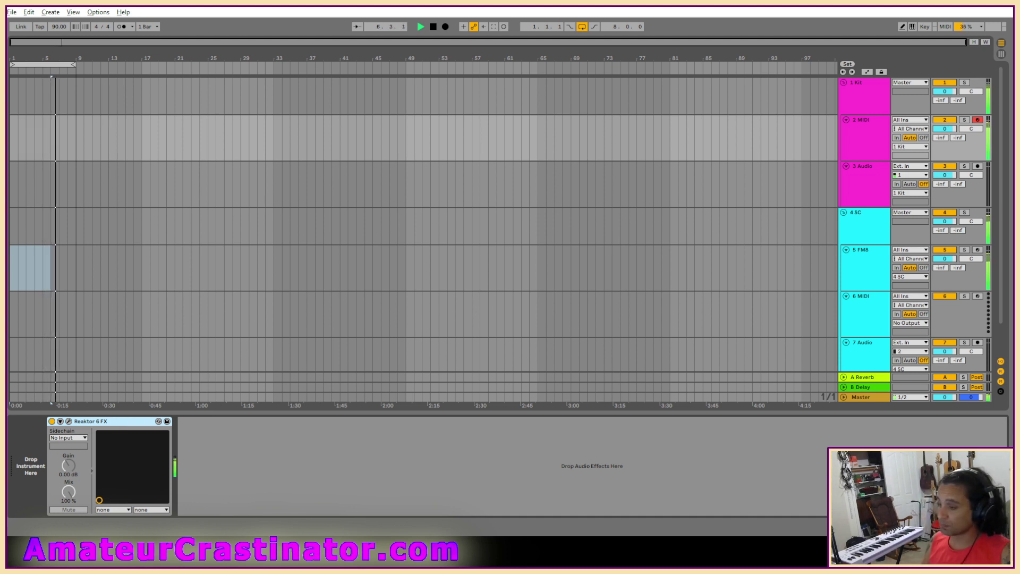
click(68, 421)
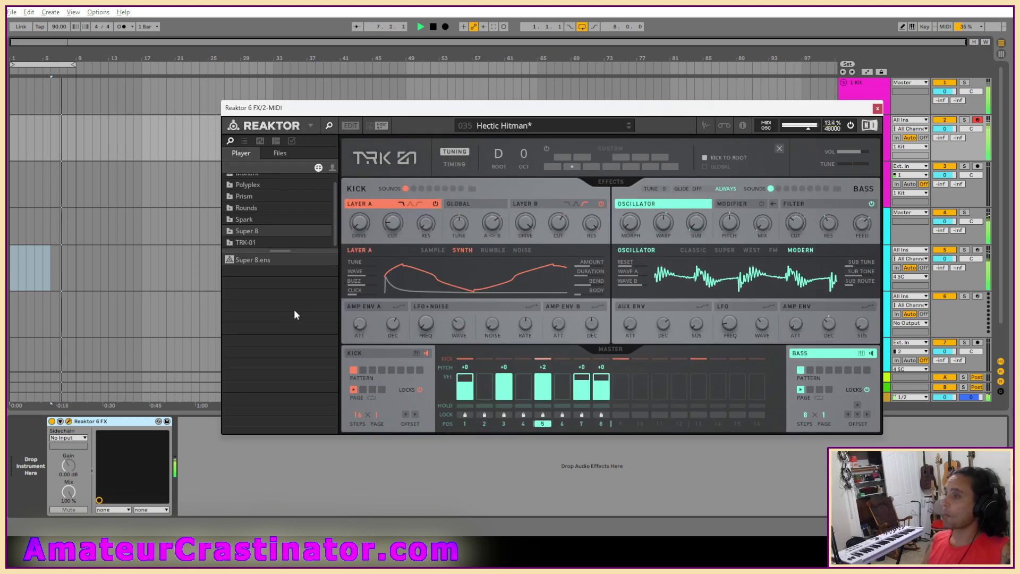
key(a)
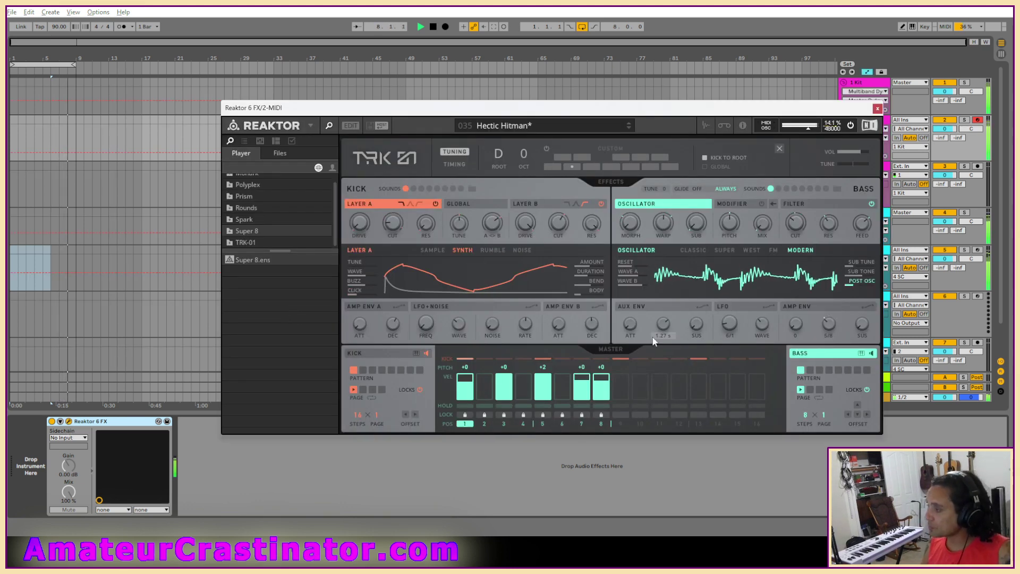
click(613, 350)
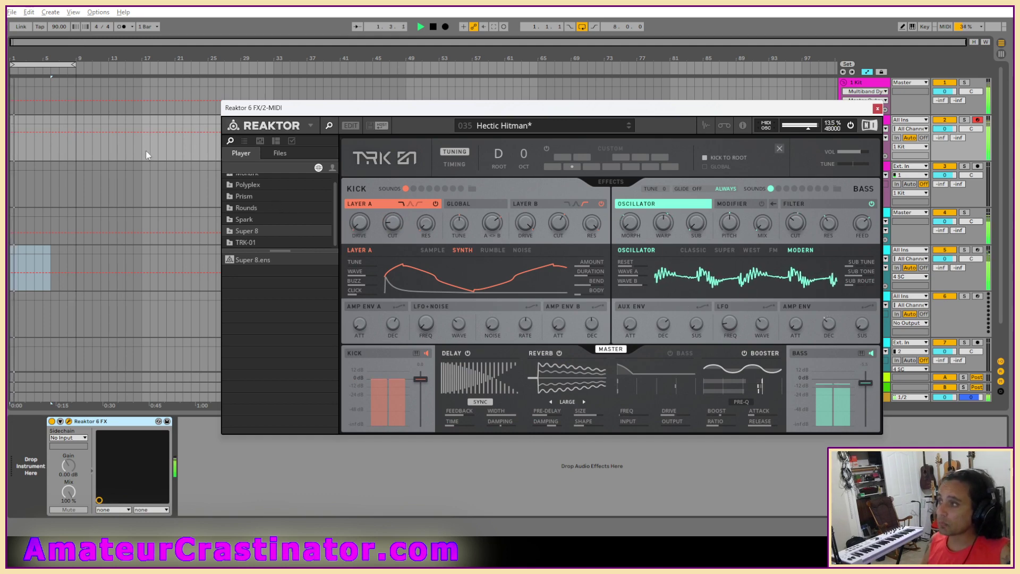
drag(339, 111, 342, 193)
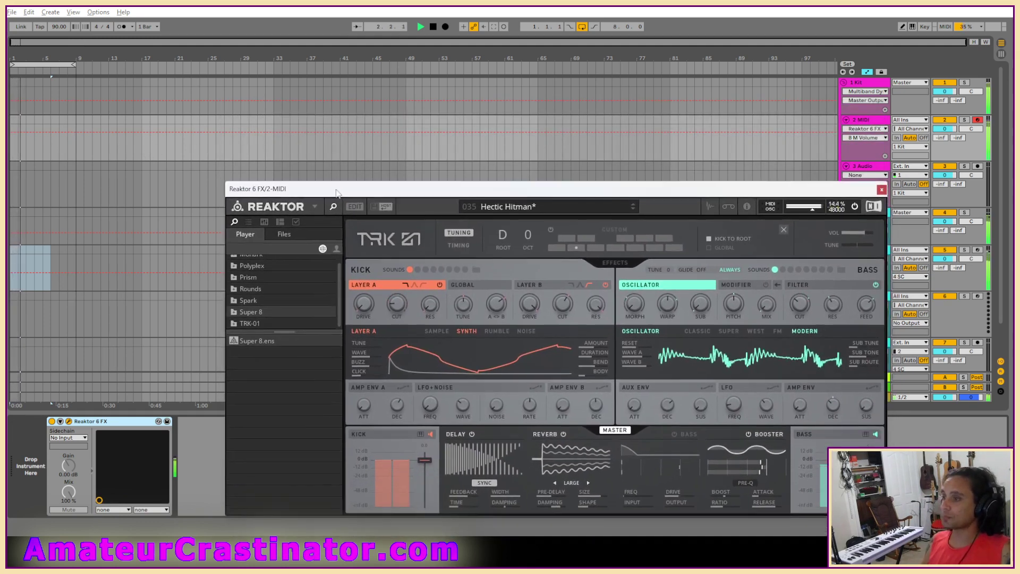
Extend the arrangement loop to bar 81 and automate the B M Volume to rise from zero near bar 4 to 0.79 at bar 17.
drag(74, 64, 669, 65)
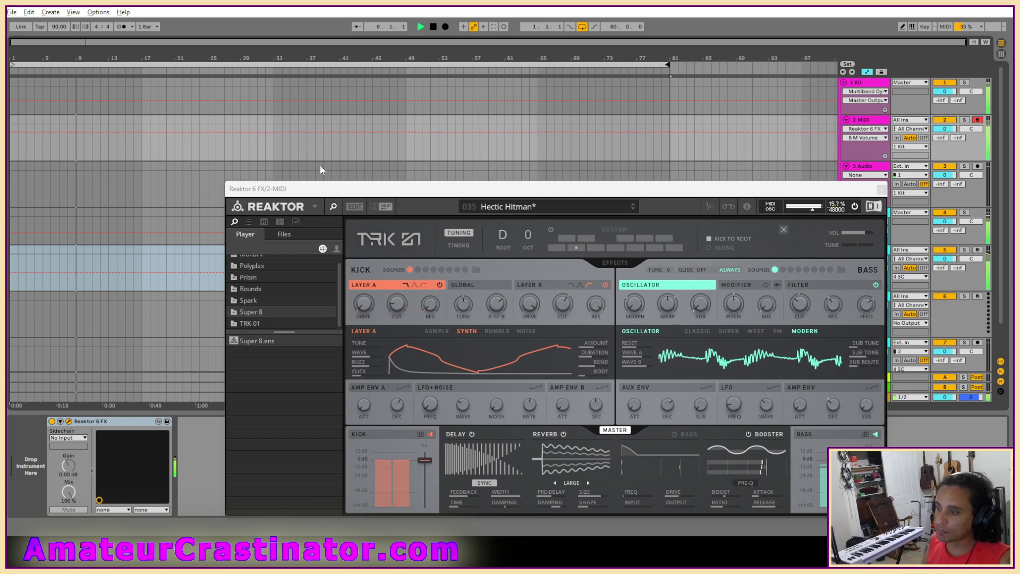
click(142, 131)
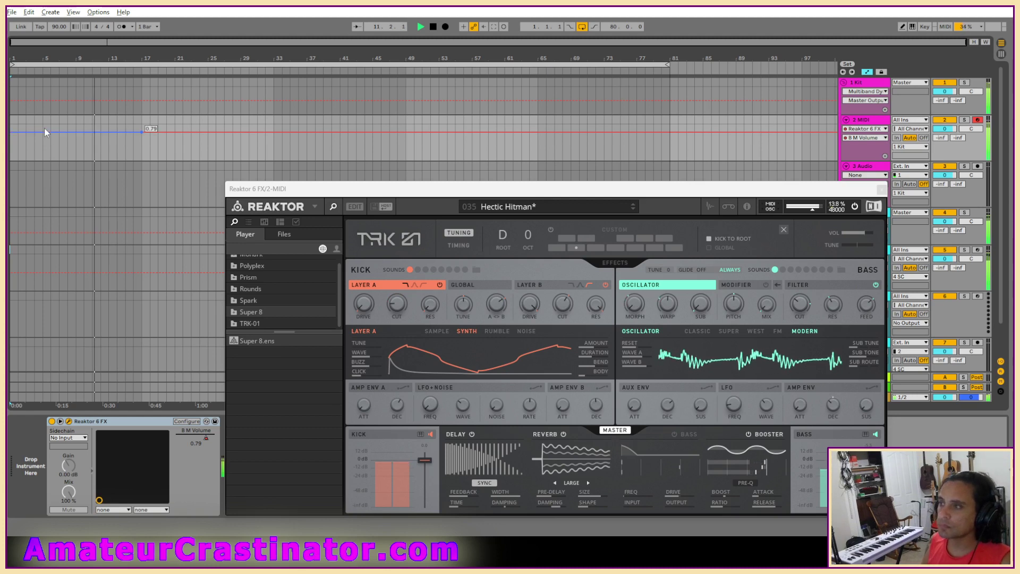
drag(45, 133, 85, 190)
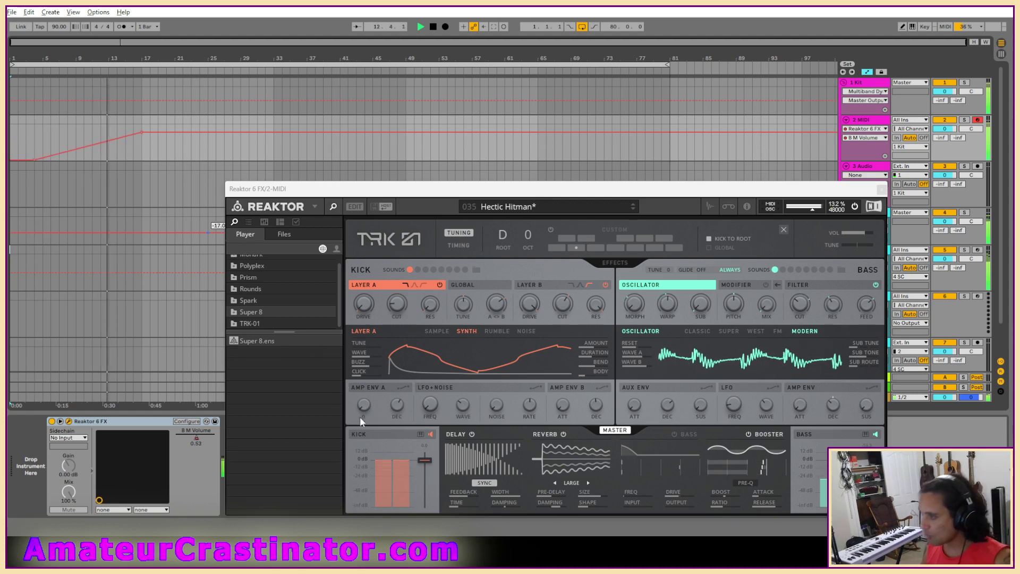
Automate the K M Volume from 0.00 at bar 1 up to 0.85 near bar 13, stop playback and hide the plug-in windows.
click(424, 462)
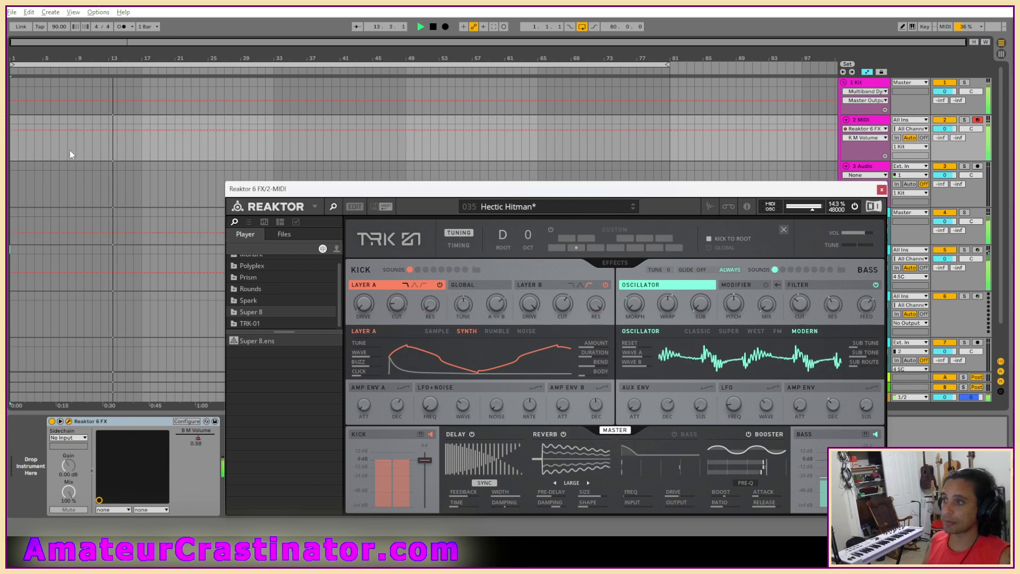
click(108, 130)
drag(41, 130, 10, 159)
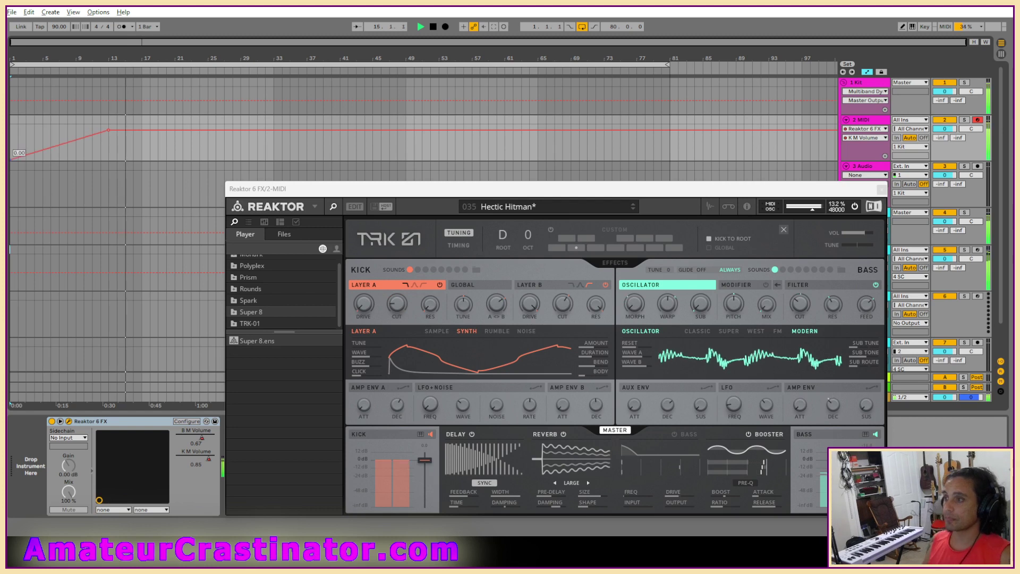
click(433, 27)
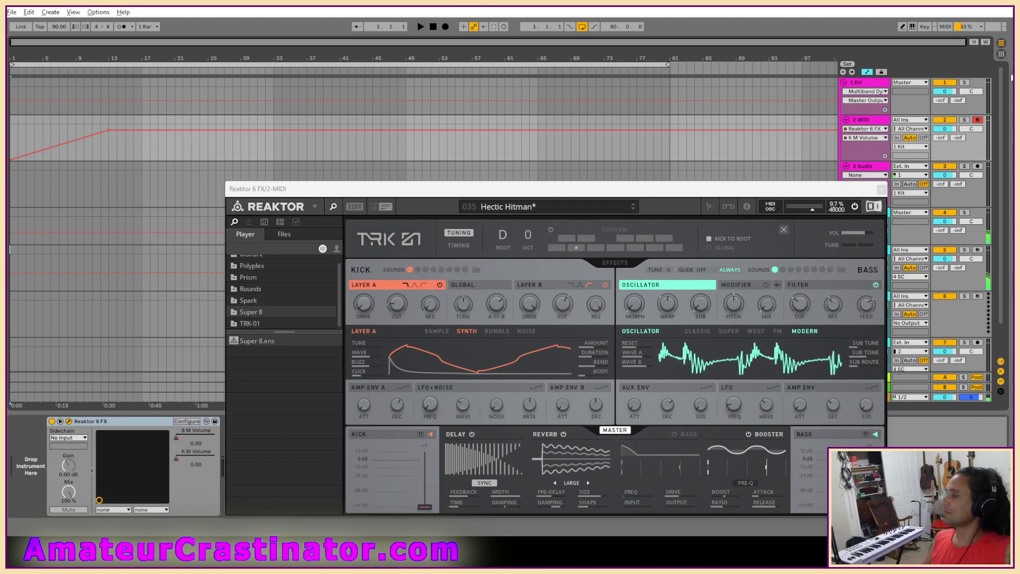
key(ctrl+alt+p)
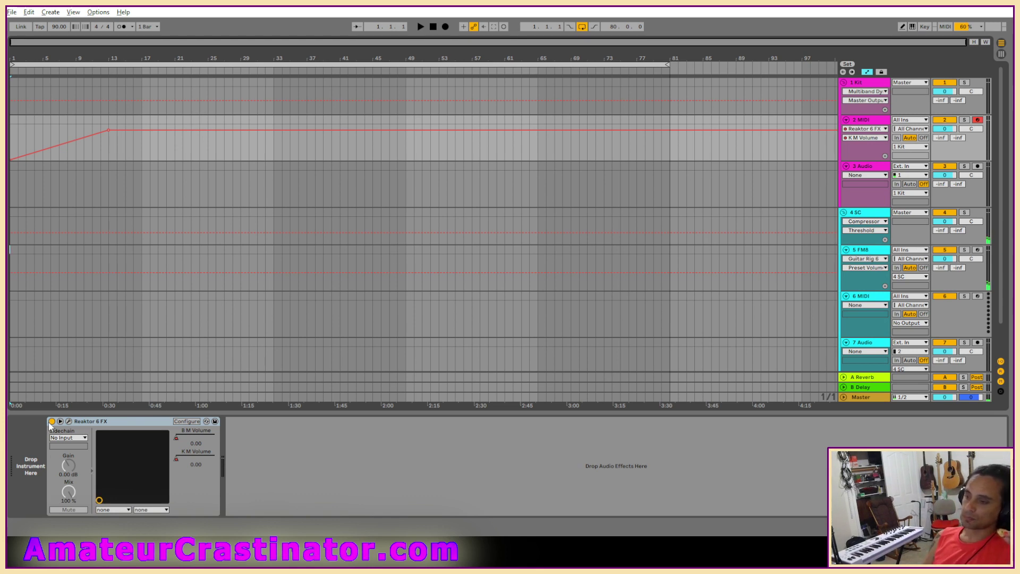
Add a Noise Gate after the VC 2A at the end of the FM8 track's Guitar Rig chain, and return to the 2 MIDI track.
click(860, 282)
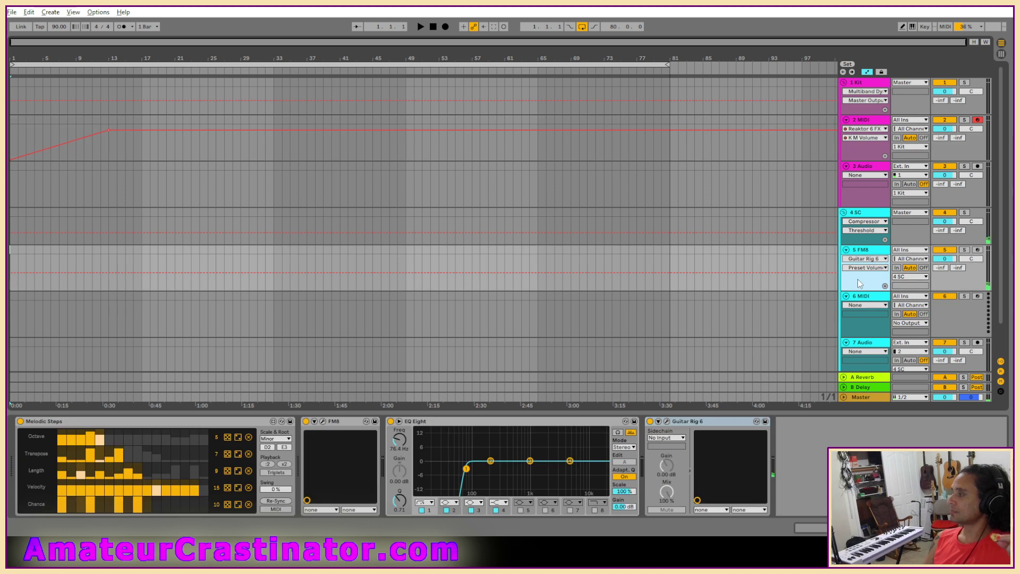
click(649, 423)
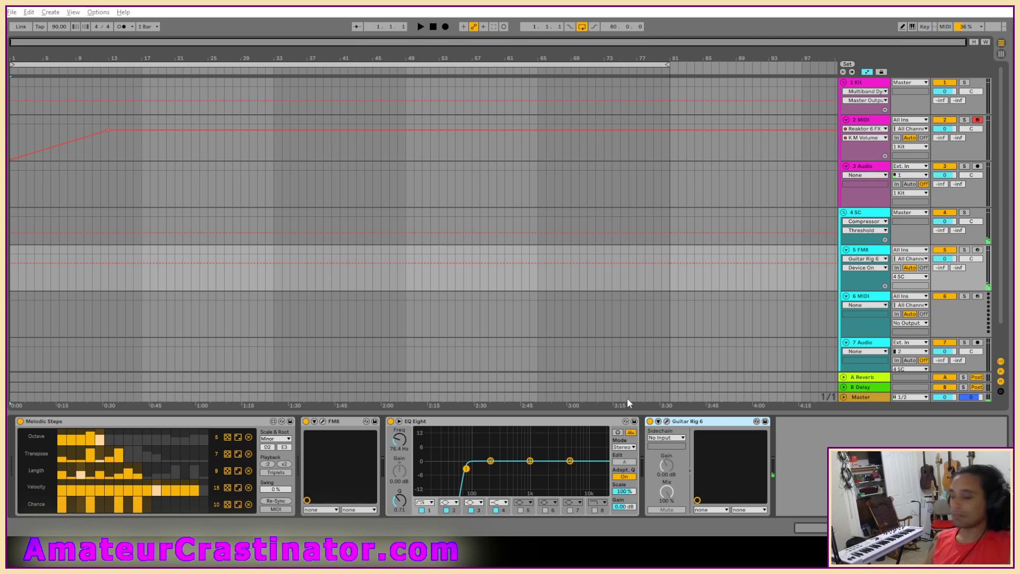
key(ctrl+alt+p)
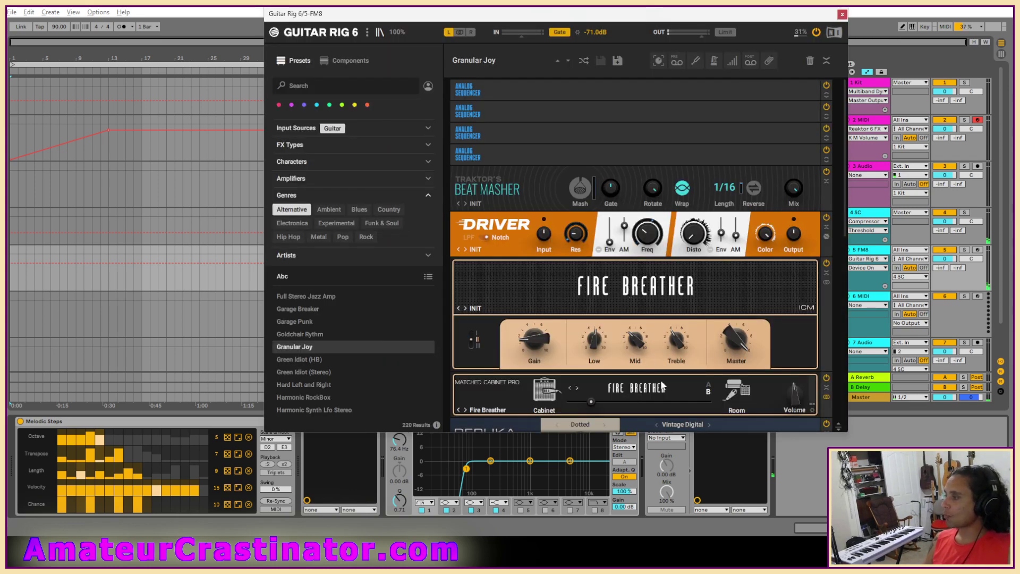
scroll(660, 364, down, 6)
scroll(661, 365, down, 3)
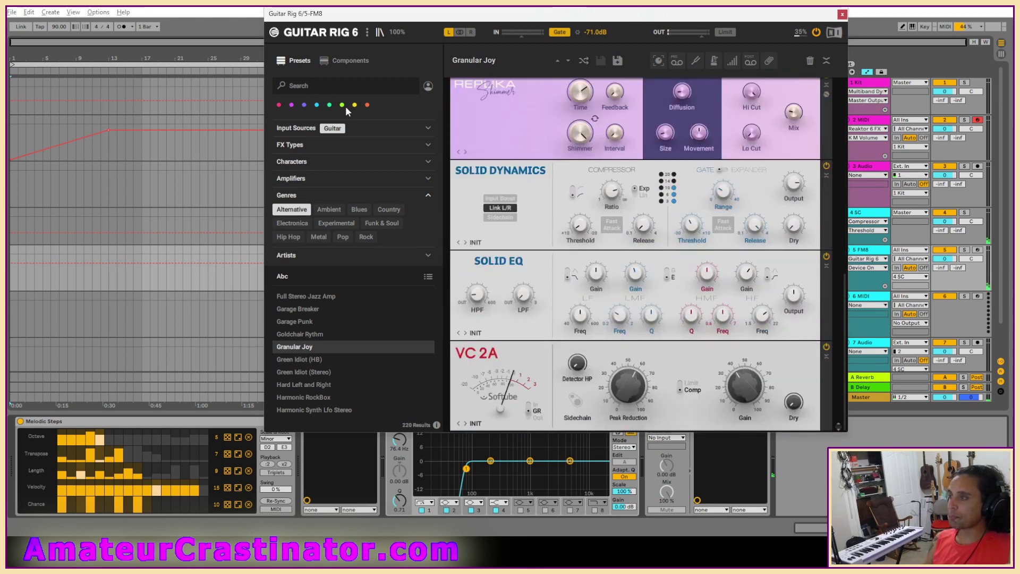
click(338, 60)
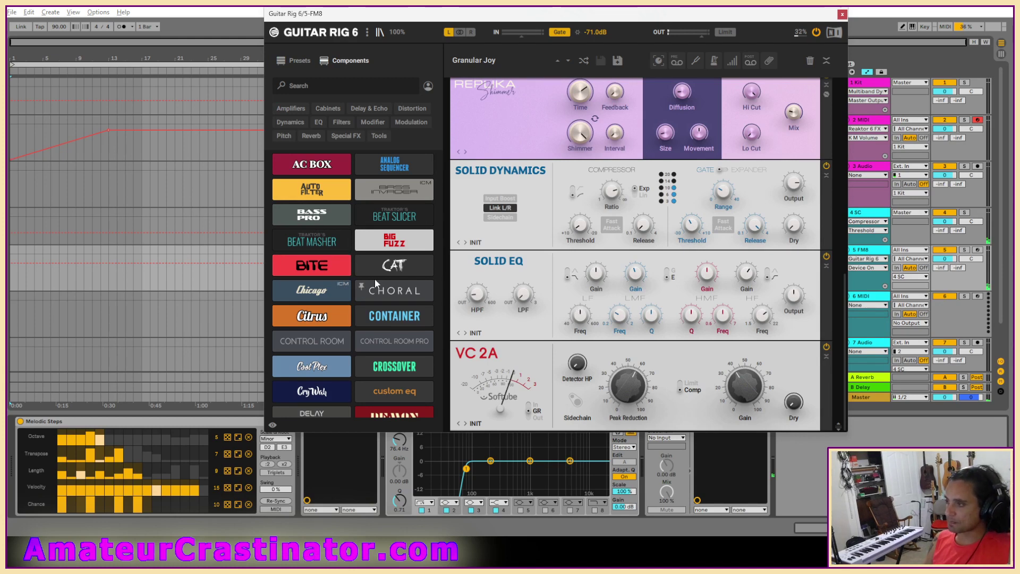
click(289, 121)
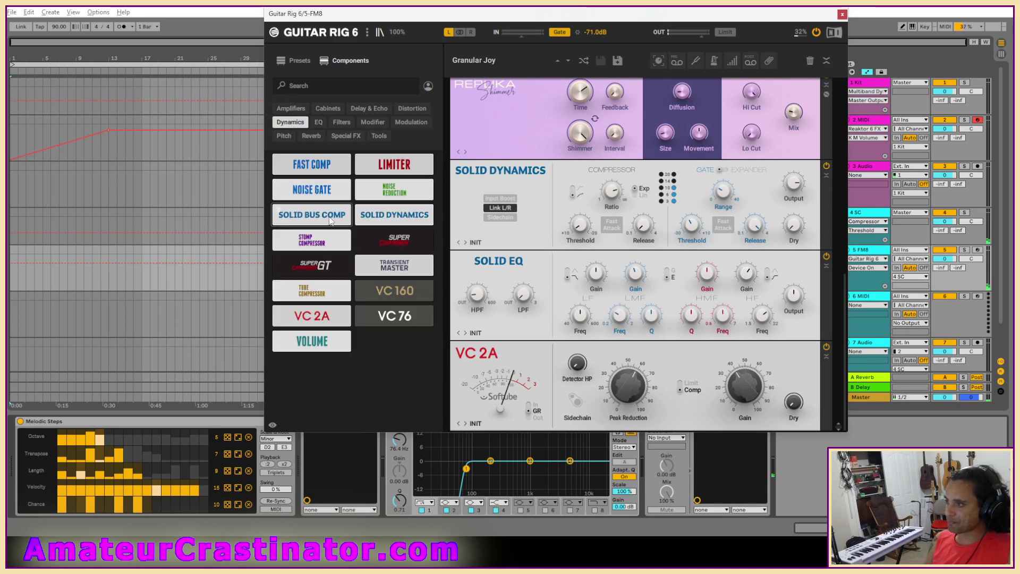
drag(329, 191, 632, 411)
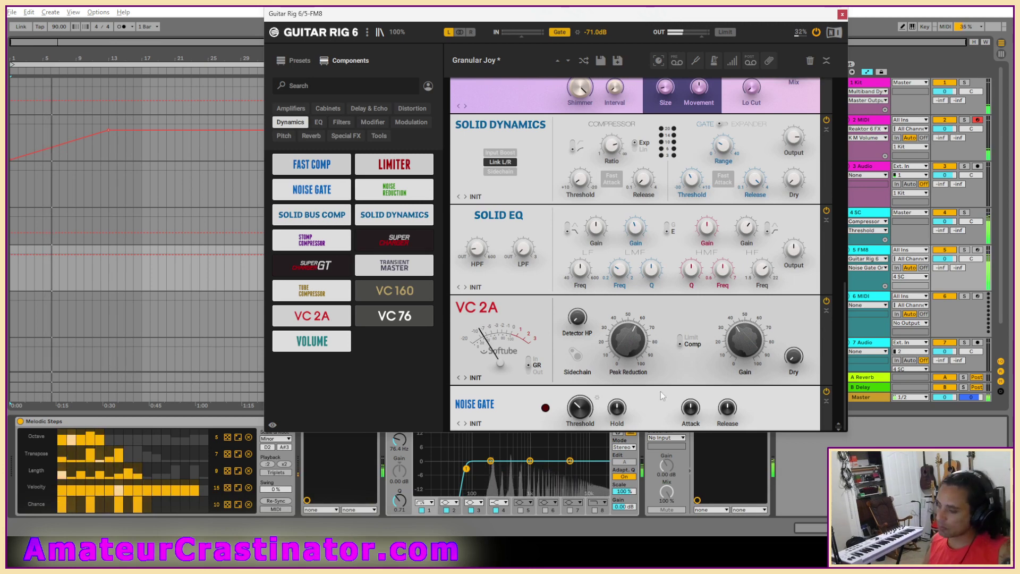
click(842, 15)
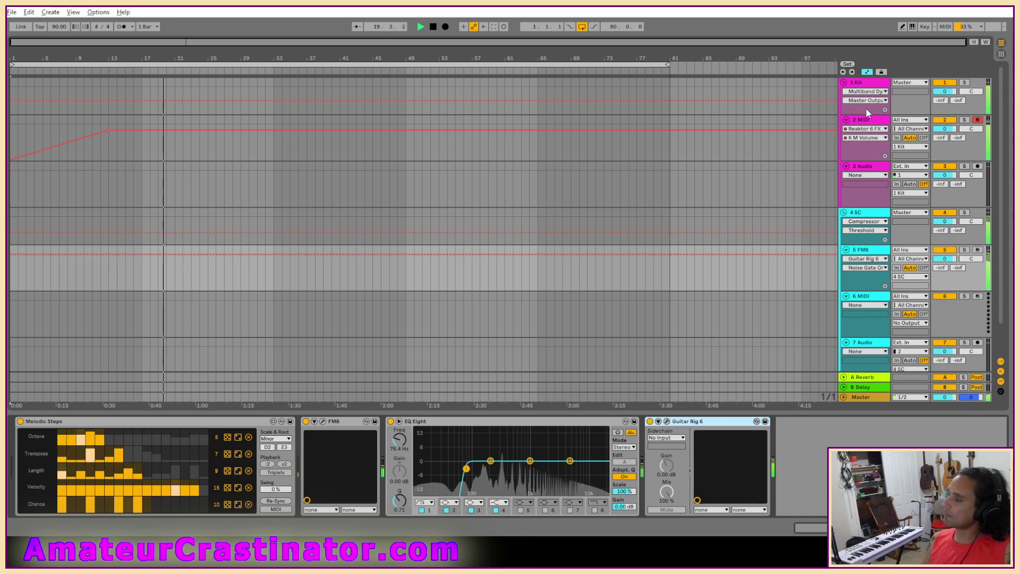
click(824, 145)
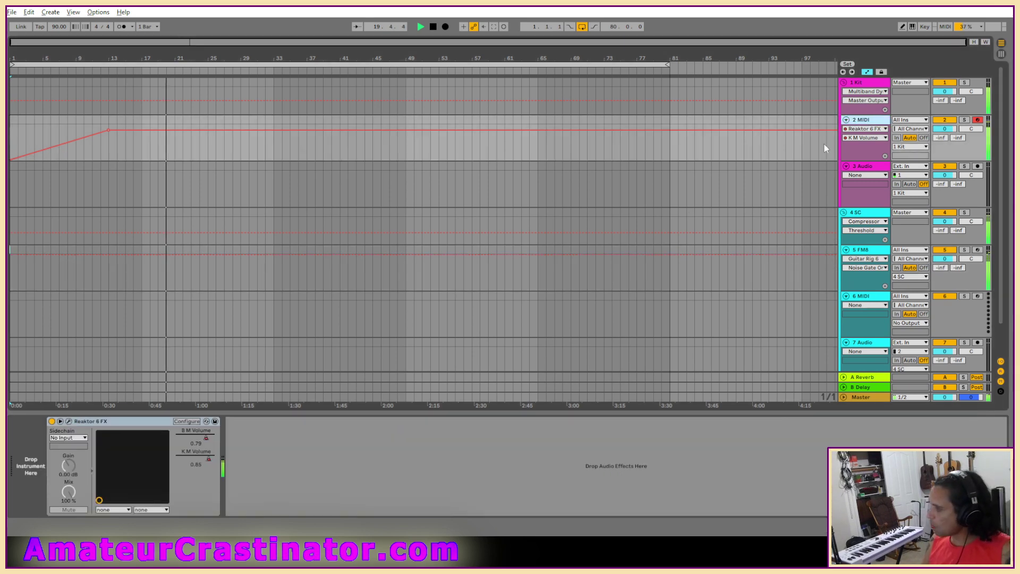
Reopen Reaktor on the 2 MIDI track, shorten the kick's Amp Env A decay slightly, and show the kick's Layer B settings.
click(68, 421)
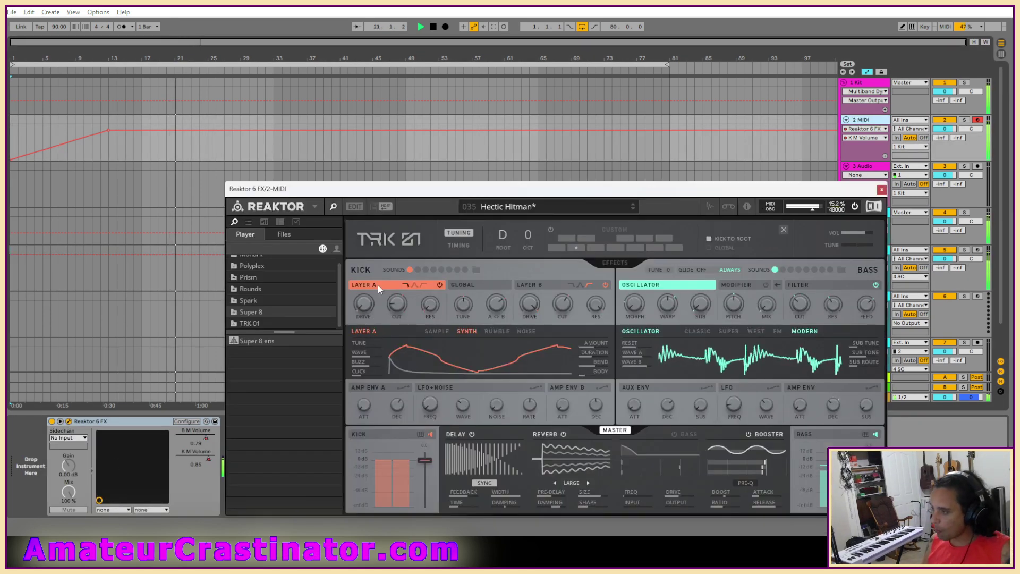
drag(456, 192, 454, 120)
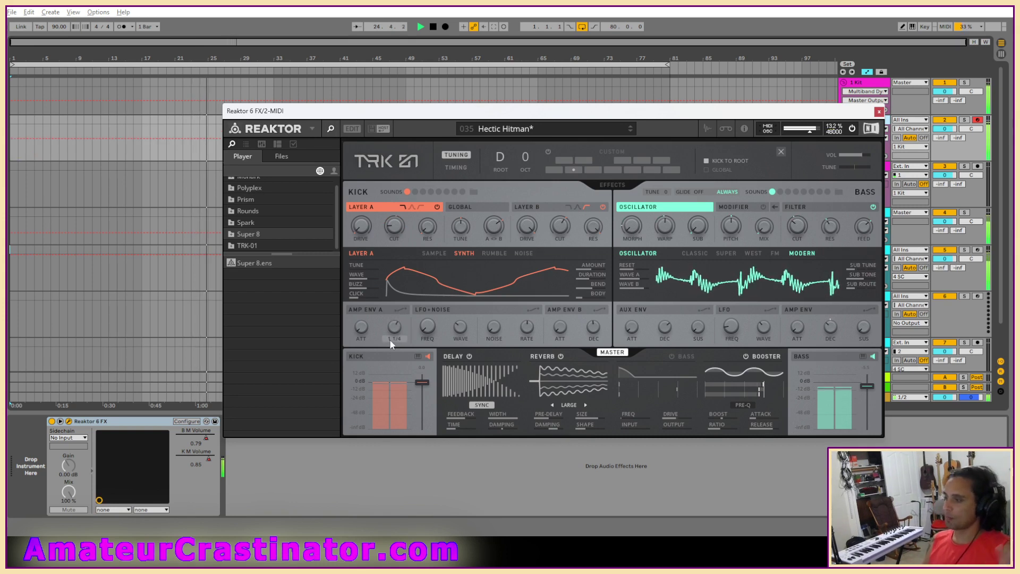
click(376, 310)
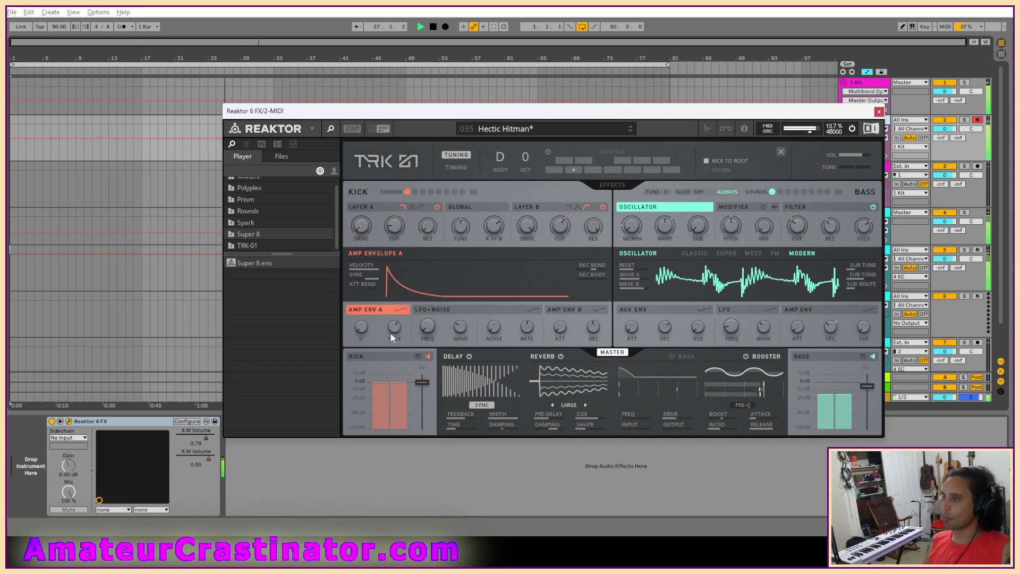
mouse_move(394, 330)
mouse_down()
mouse_move(398, 362)
mouse_move(397, 349)
mouse_up()
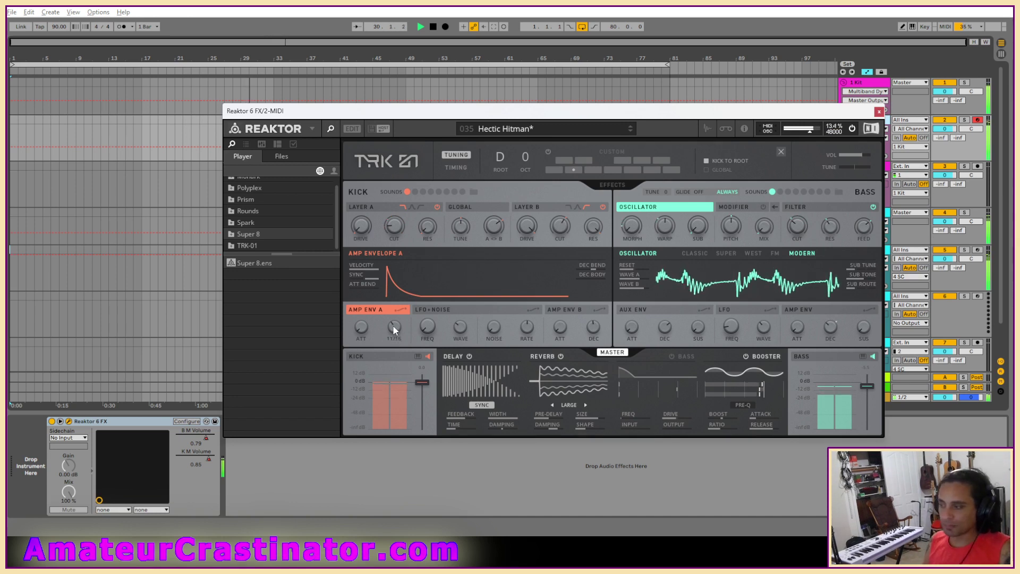
drag(393, 327, 399, 333)
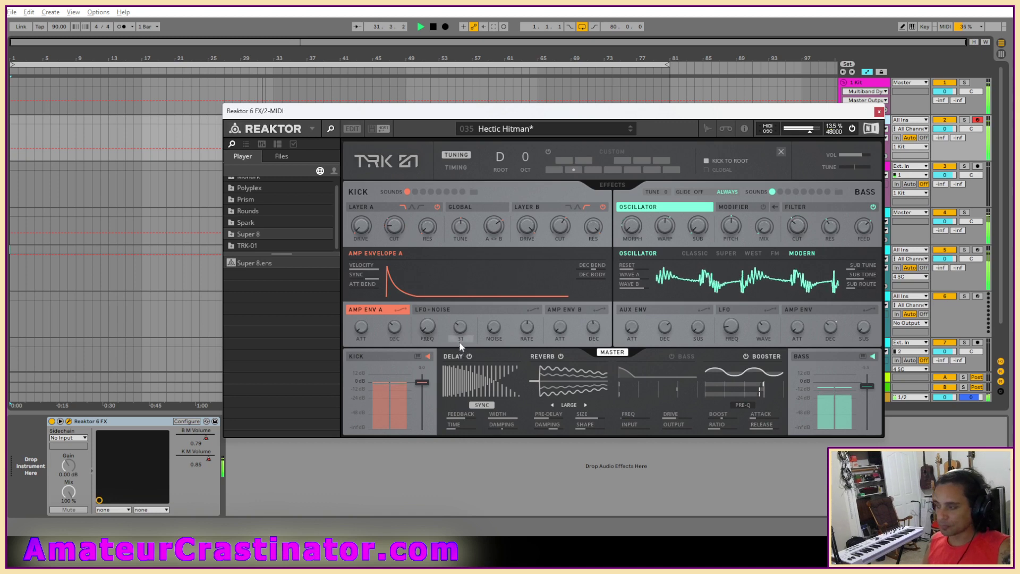
click(539, 207)
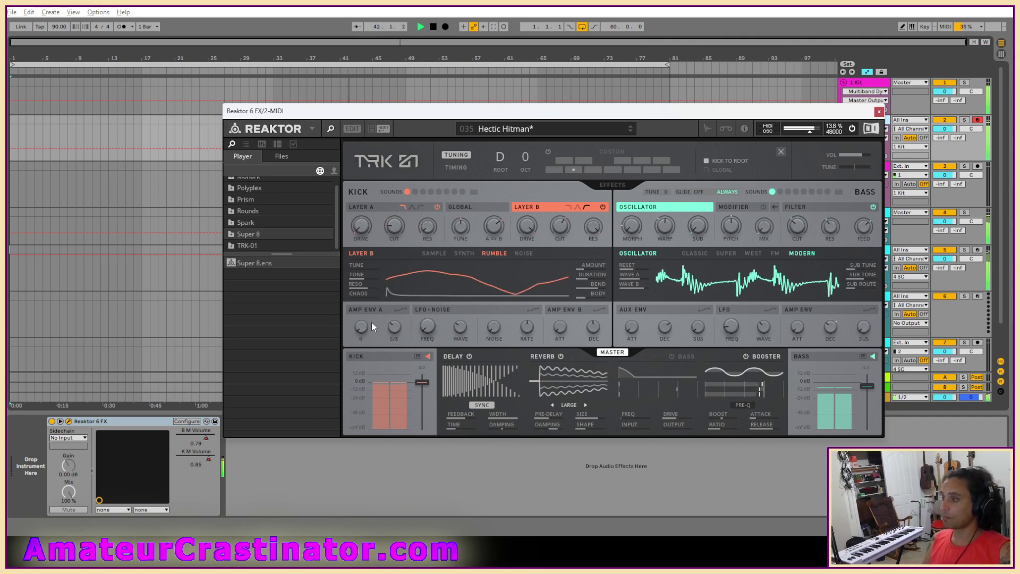
Audition kick patterns B, C and D in TRK-01, view the kick sequencer, and return to pattern A.
click(375, 384)
click(364, 373)
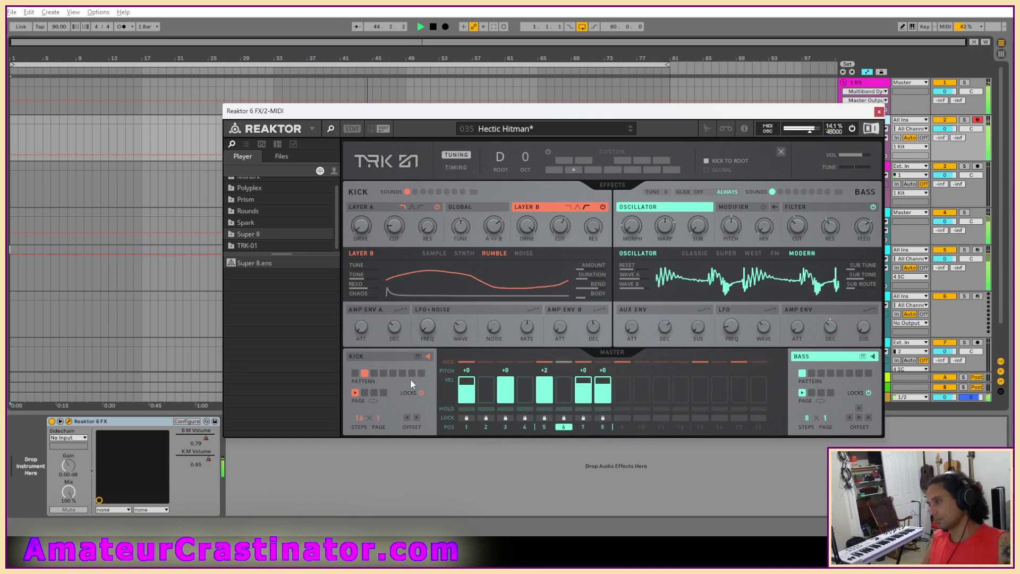
click(372, 373)
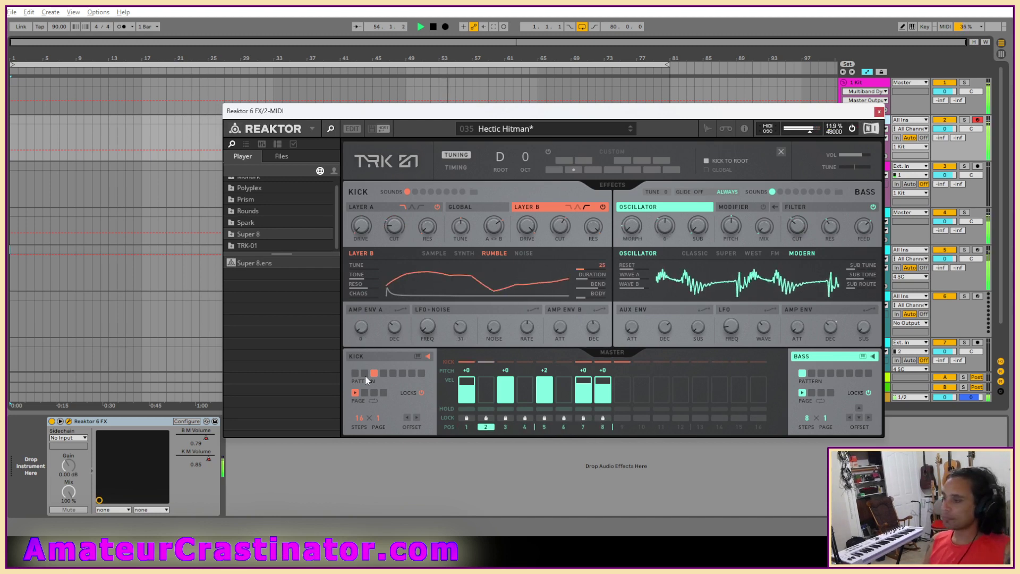
click(382, 374)
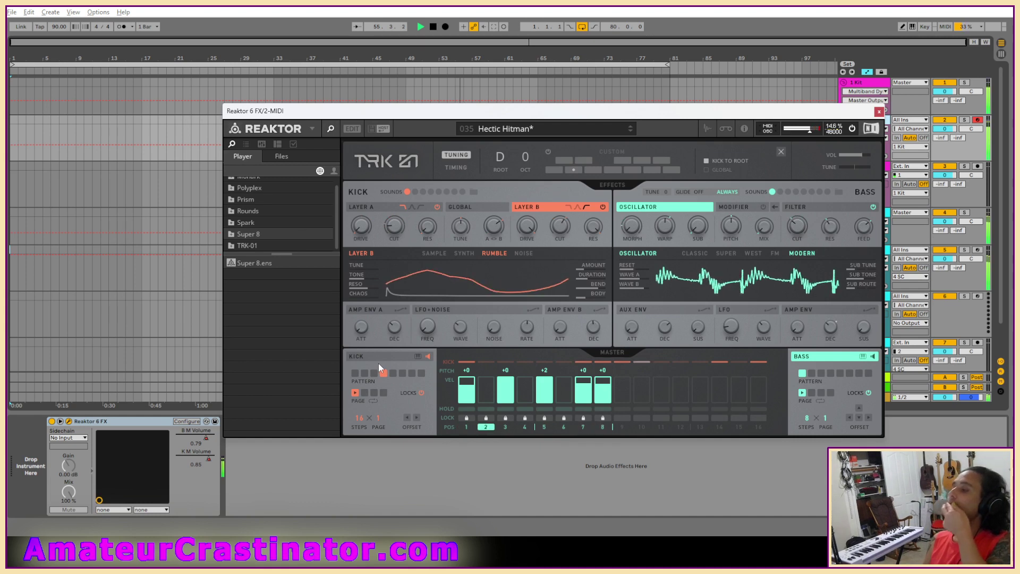
click(384, 356)
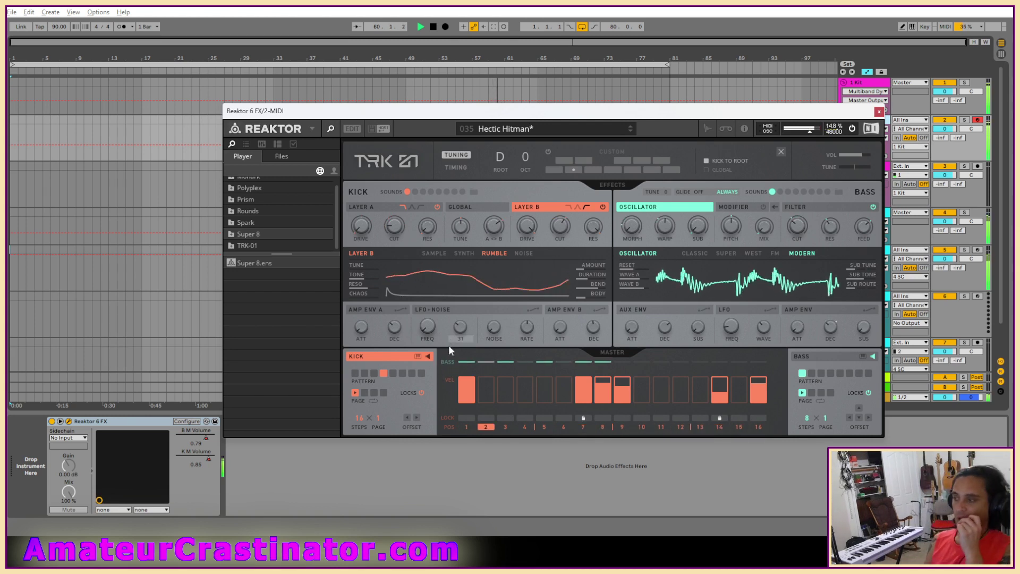
click(356, 373)
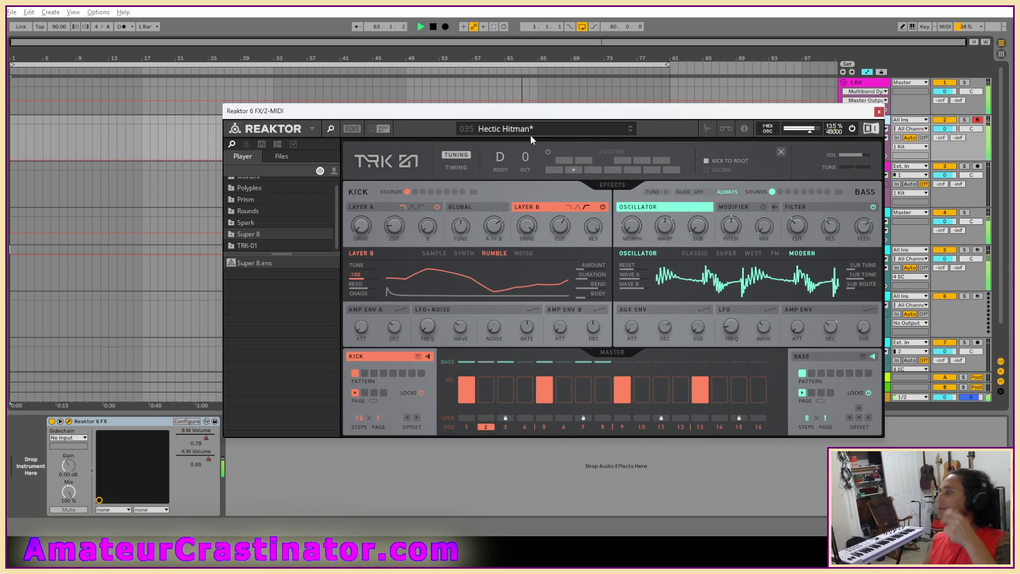
Hide Reaktor, insert an empty MIDI clip from bar 1 to bar 5 on the 2 MIDI track, and name it A.
click(876, 112)
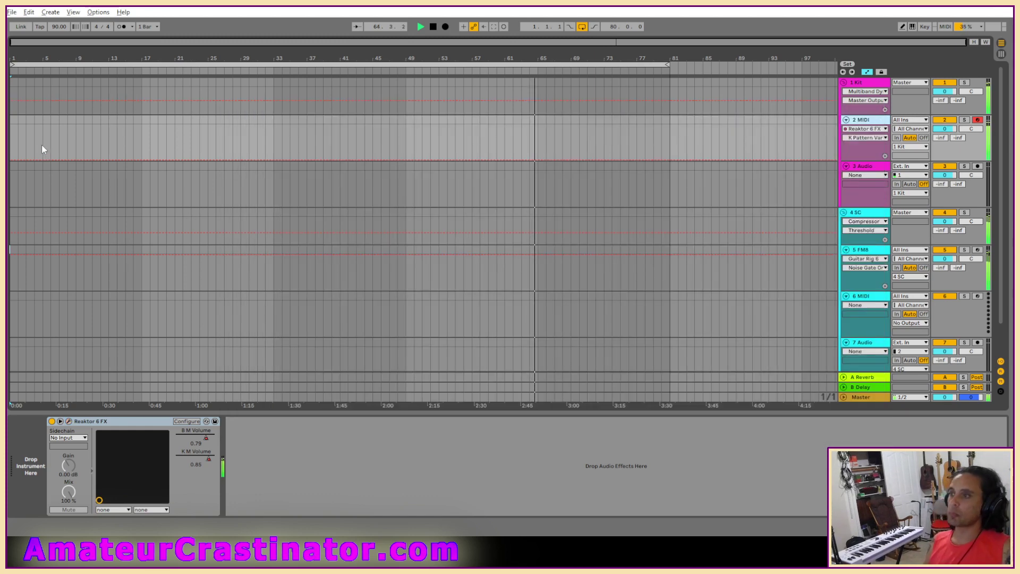
drag(42, 142, 11, 132)
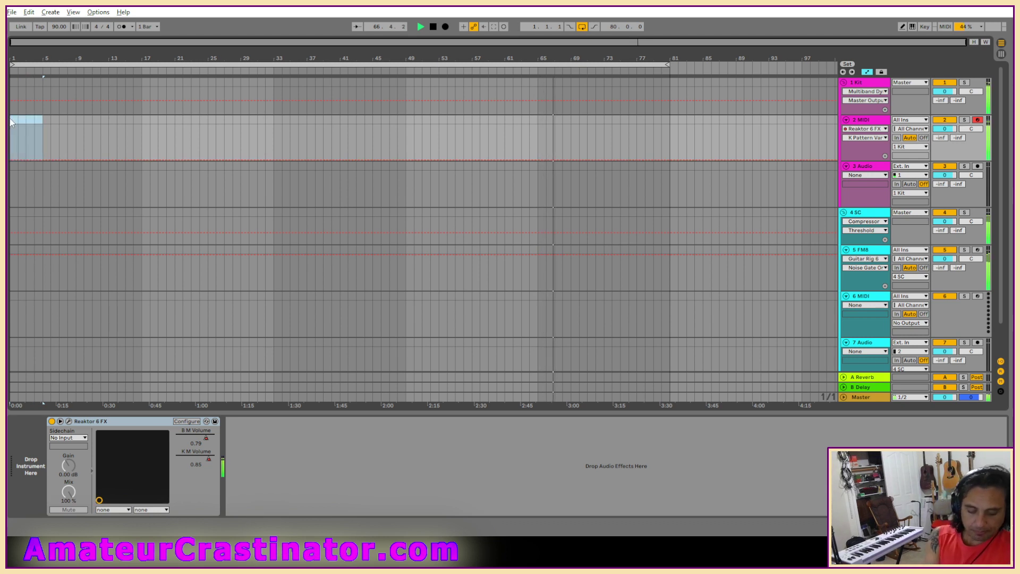
key(ctrl+shift+m)
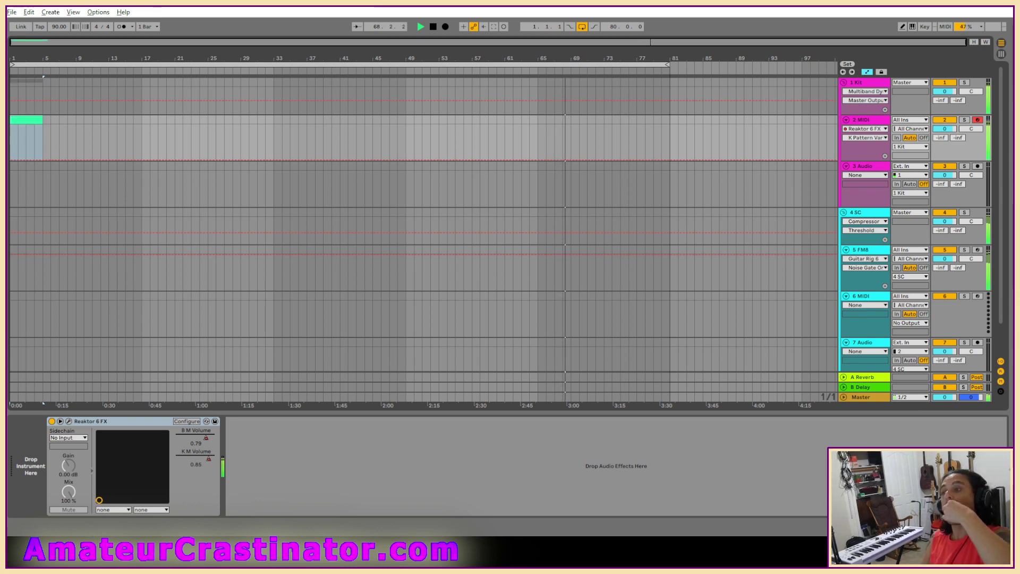
key(ctrl+r)
text(A)
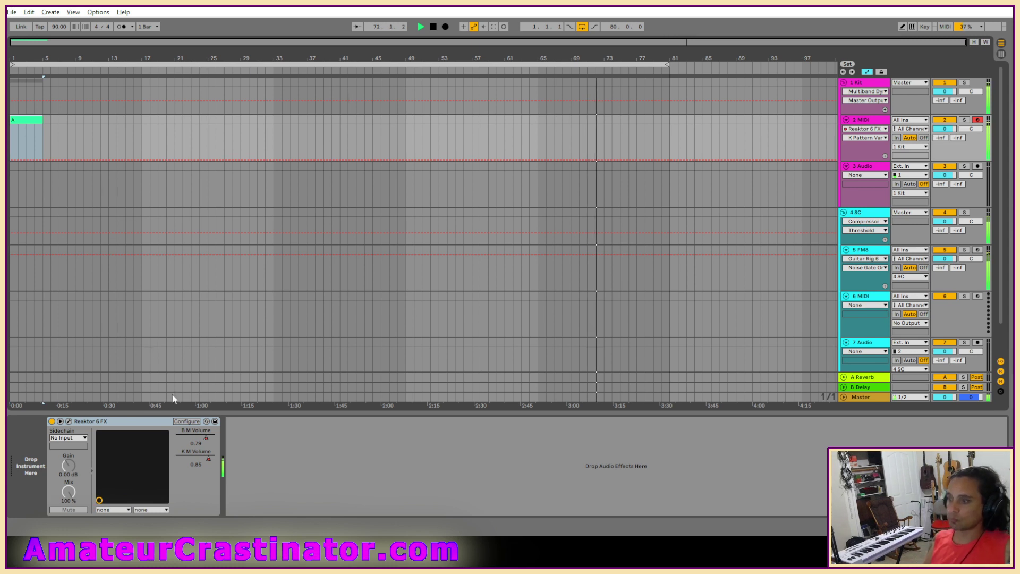
Add the K Pattern Var parameter to the Reaktor 6 FX device's configured controls, then hide the plug-in window.
click(190, 420)
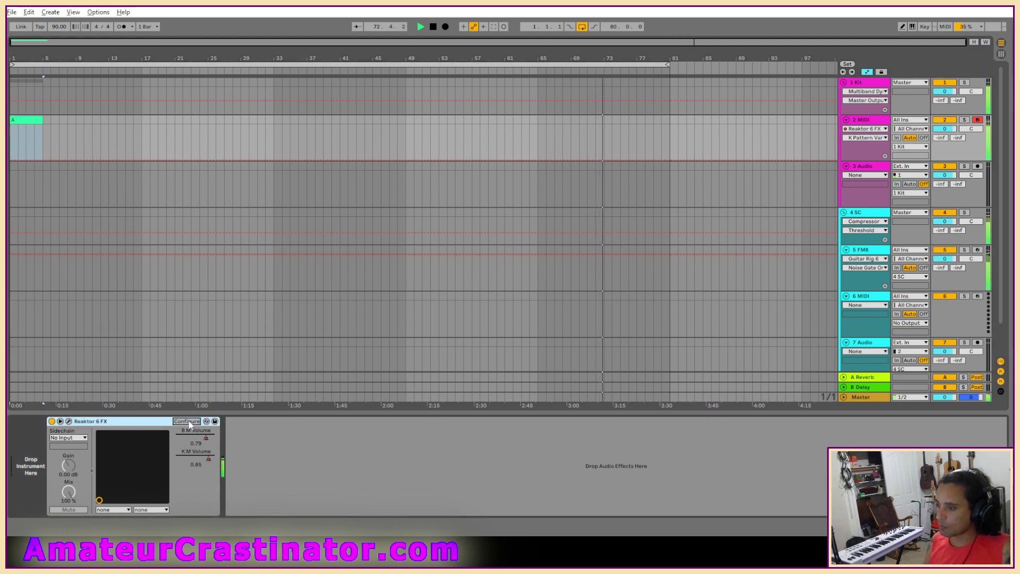
click(359, 372)
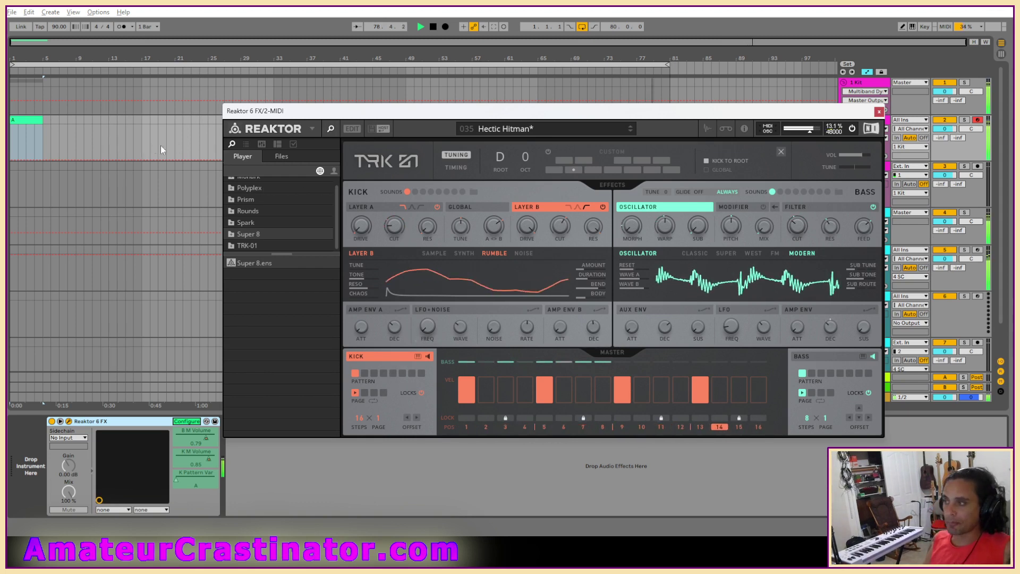
click(880, 111)
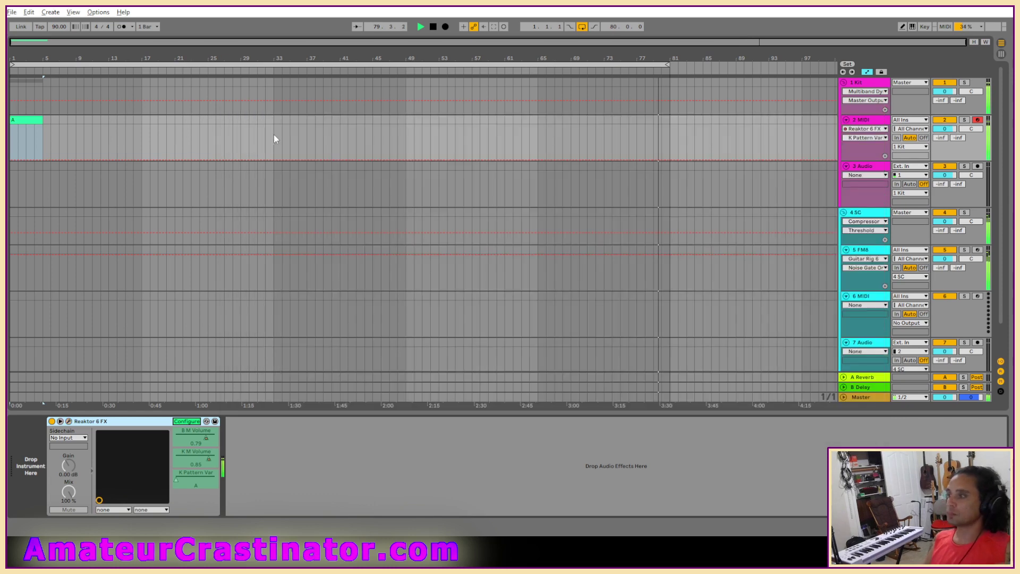
Insert a second four-bar empty MIDI clip from bar 22 to bar 26 on the 2 MIDI track.
drag(185, 138, 215, 120)
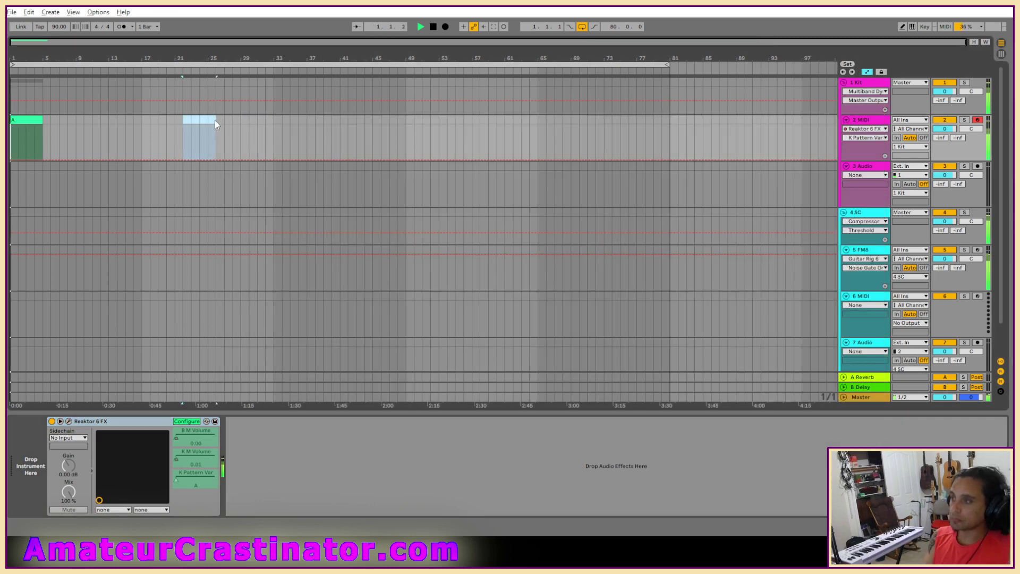
key(ctrl+shift+m)
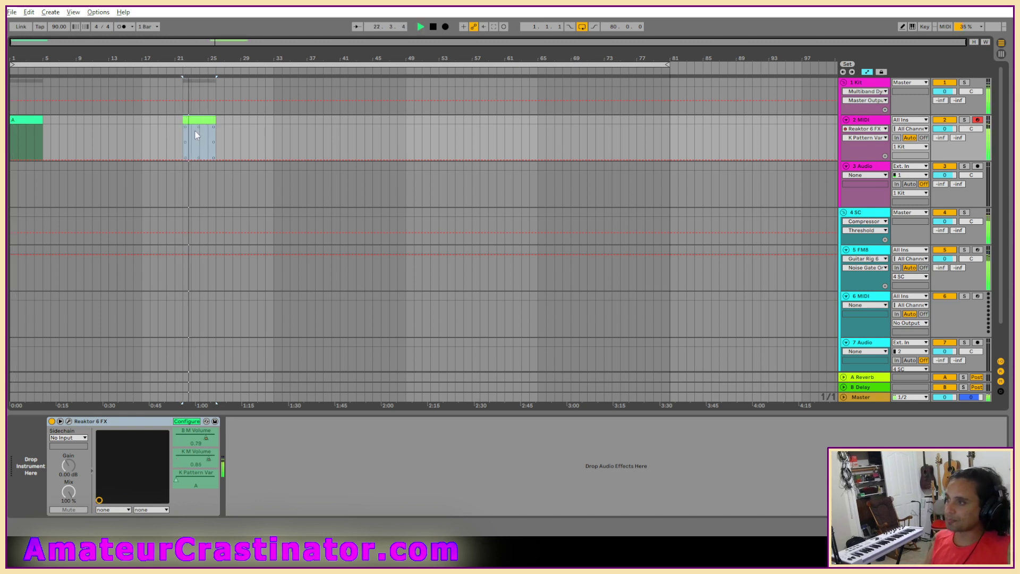
double_click(194, 122)
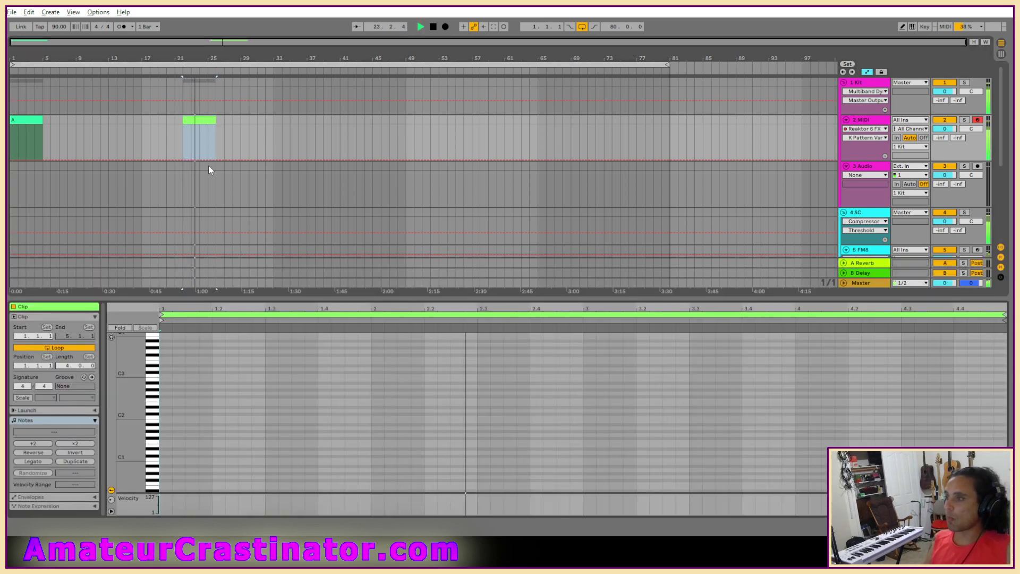
Set the K Pattern Var automation under the second clip to D, checking Reaktor's fourth kick pattern, and name the clip D.
drag(194, 159, 193, 144)
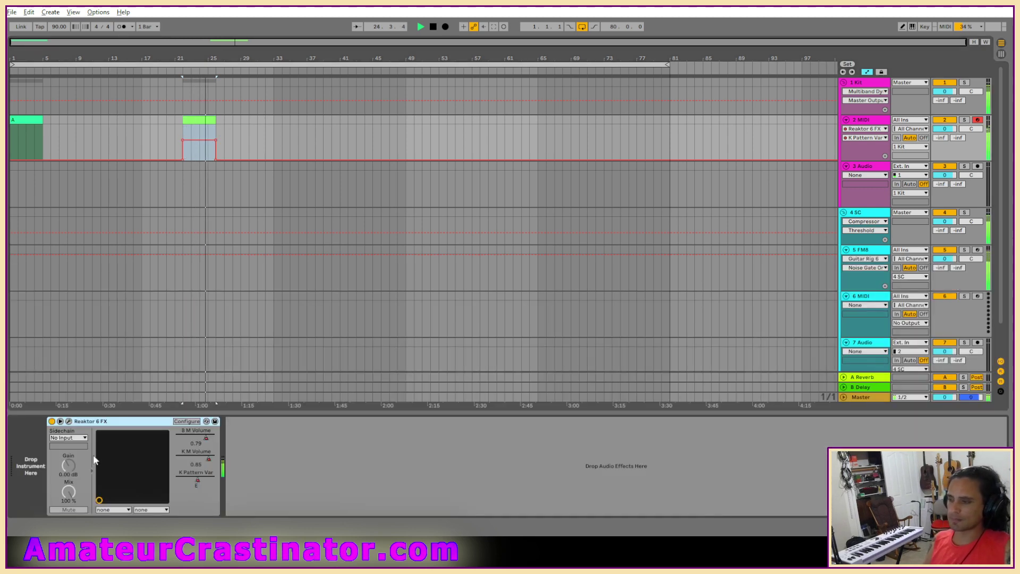
click(69, 421)
click(382, 374)
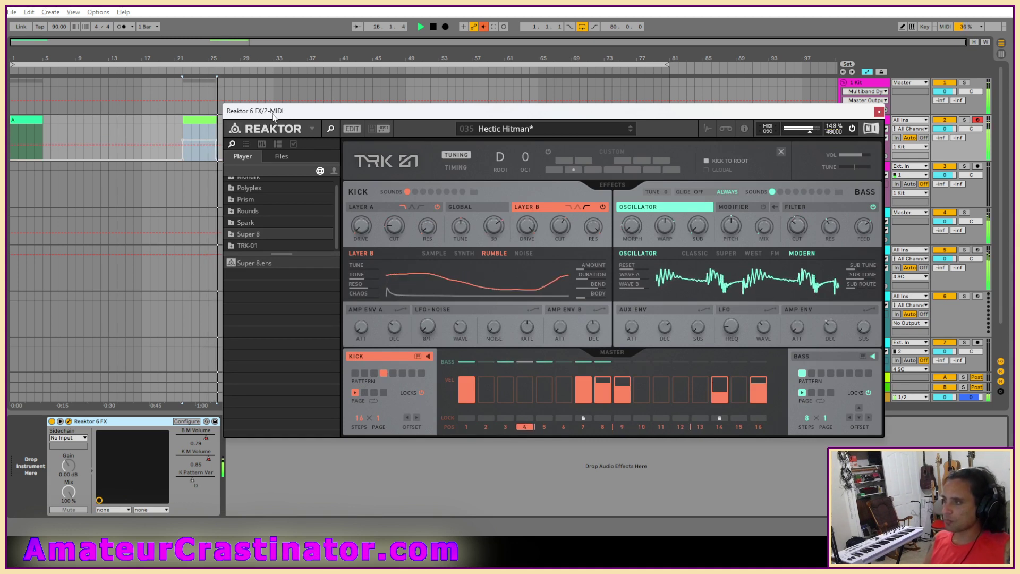
click(199, 137)
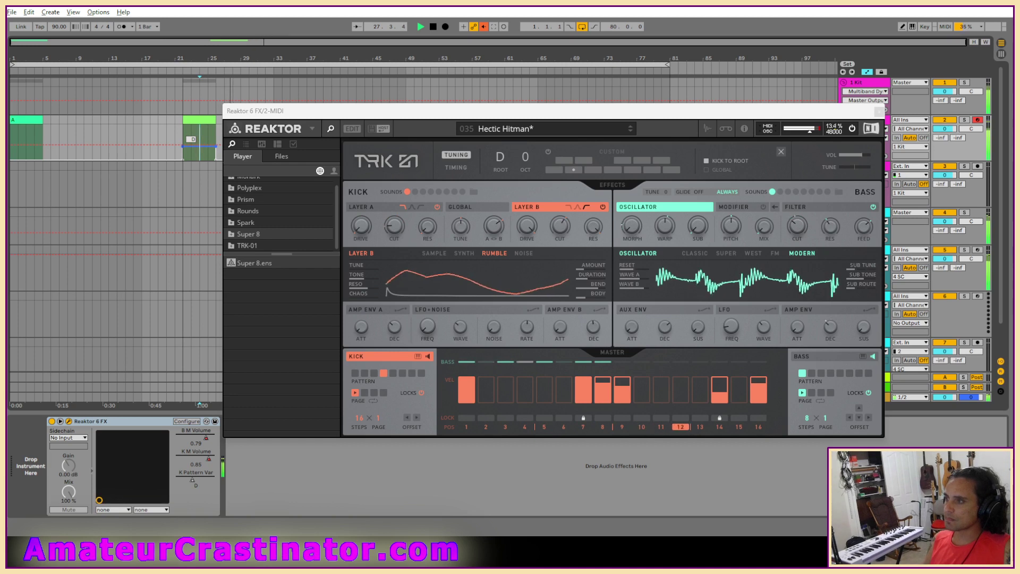
click(199, 119)
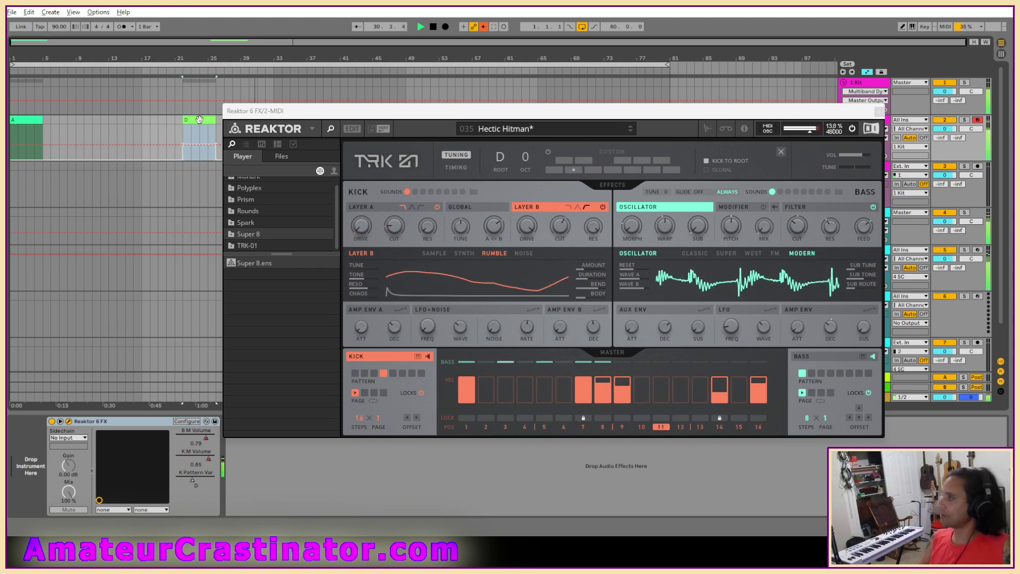
click(878, 111)
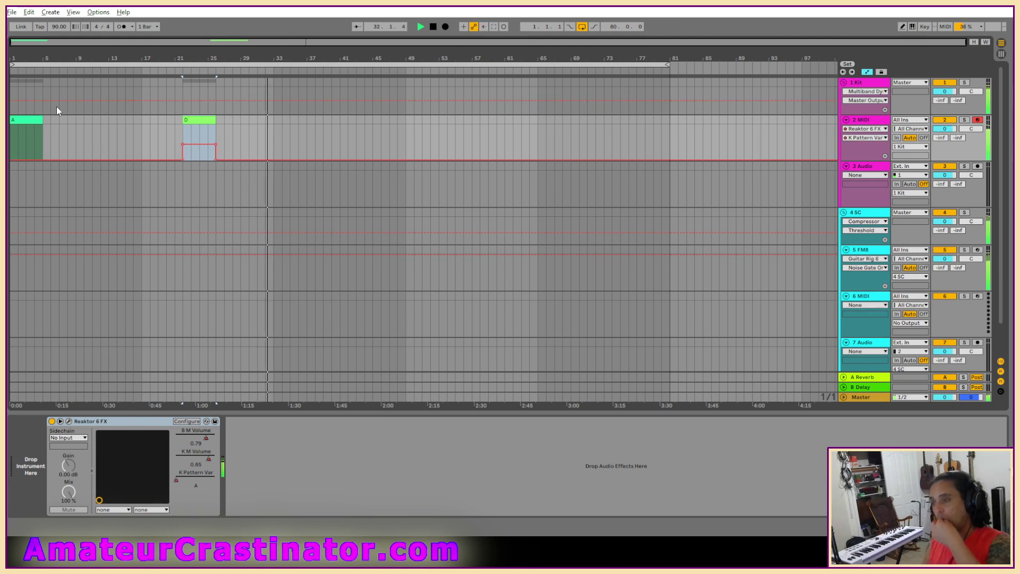
Duplicate clip A four times so that A clips fill bars 1 to 21 of the 2 MIDI track.
click(39, 120)
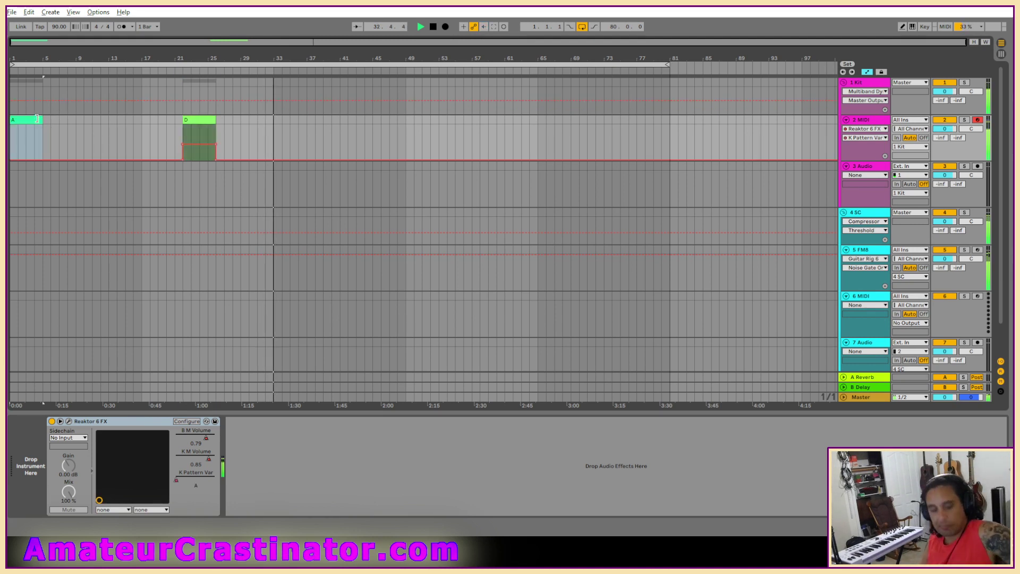
key(ctrl+d)
key(ctrl+d)
key(ctrl+d)
key(ctrl+d)
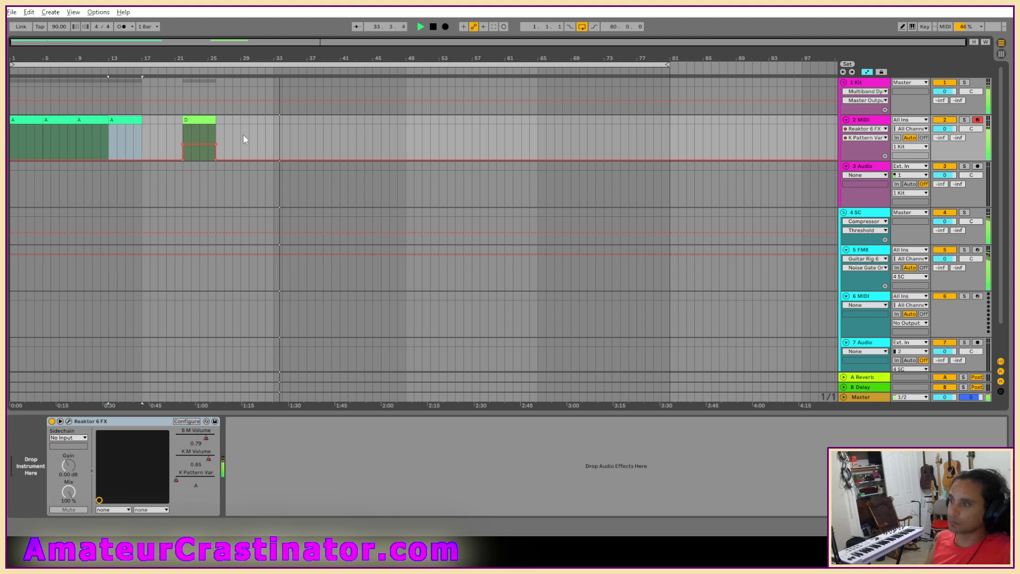
Move clip D to bar 21 and duplicate it with its pattern automation twice, filling the track up to bar 33.
drag(194, 121, 187, 122)
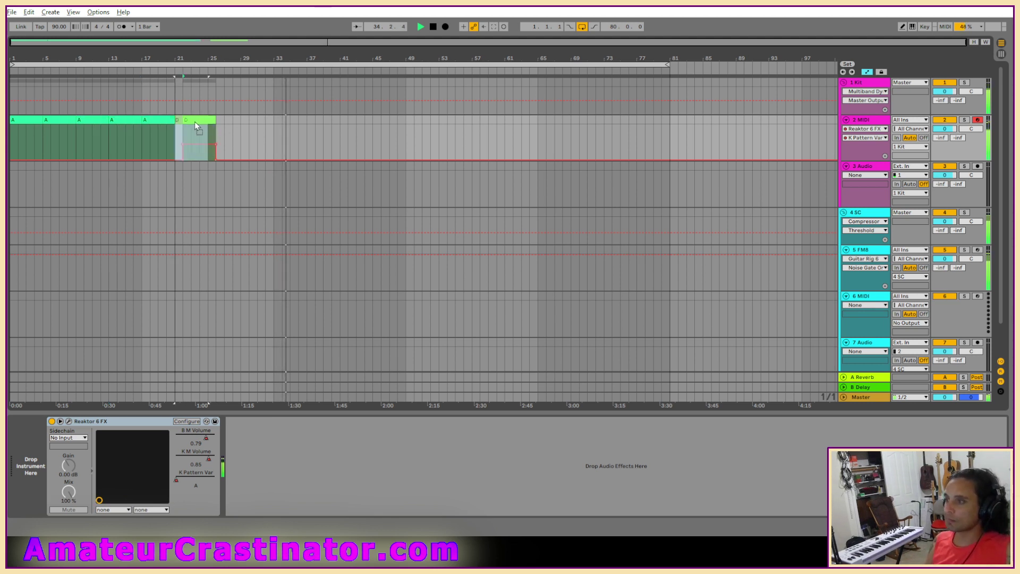
key(ctrl+d)
key(ctrl+d)
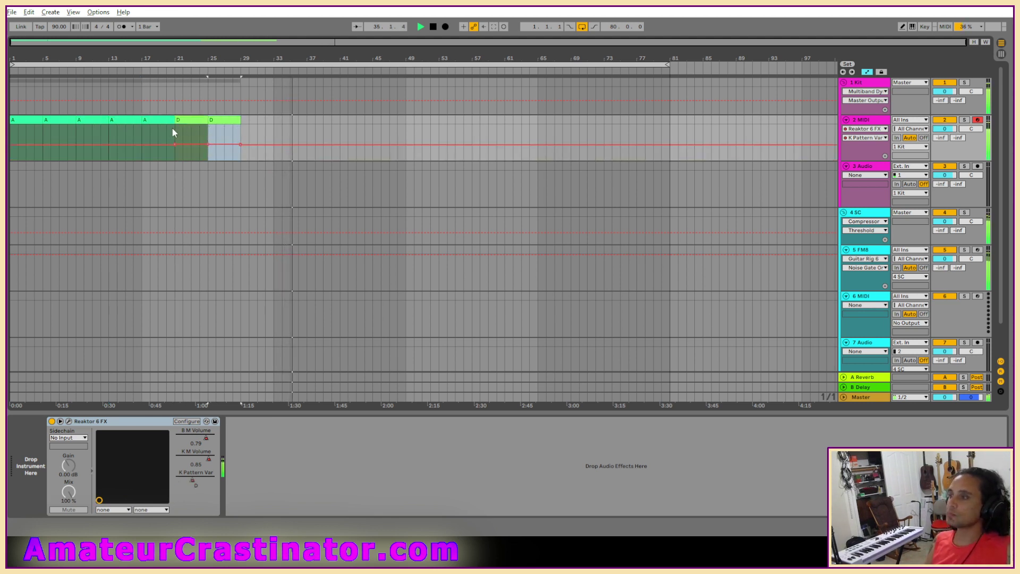
drag(143, 142, 177, 165)
drag(287, 145, 279, 157)
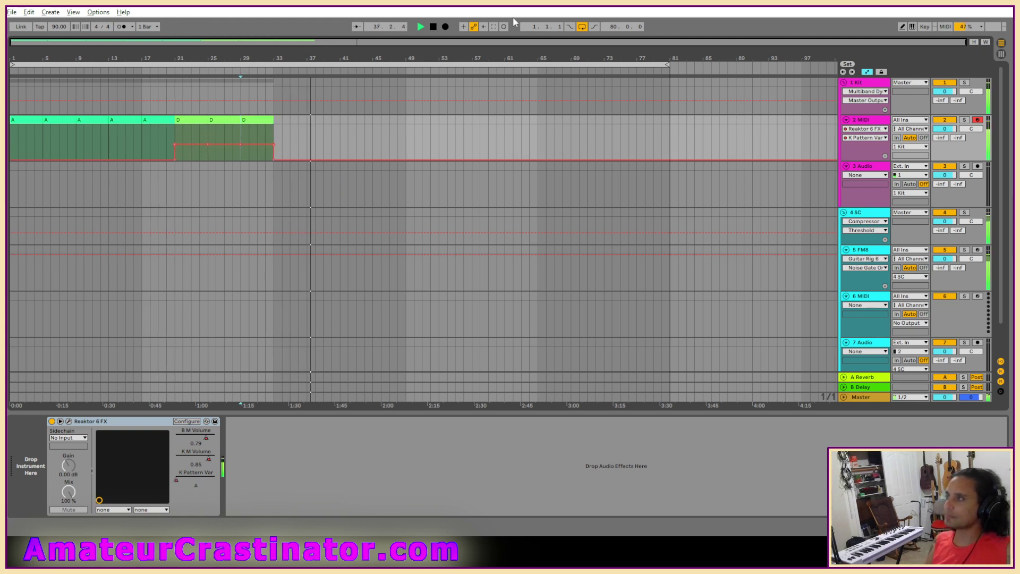
Replay the arrangement from the start, select the 5 FM8 track, and toggle the automation lanes off and on.
click(433, 27)
click(433, 26)
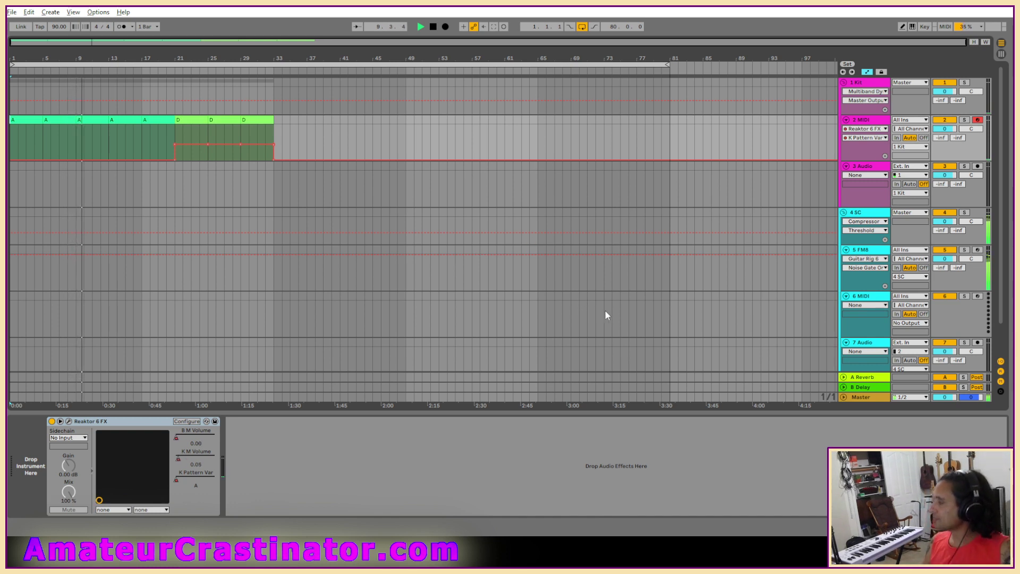
click(866, 280)
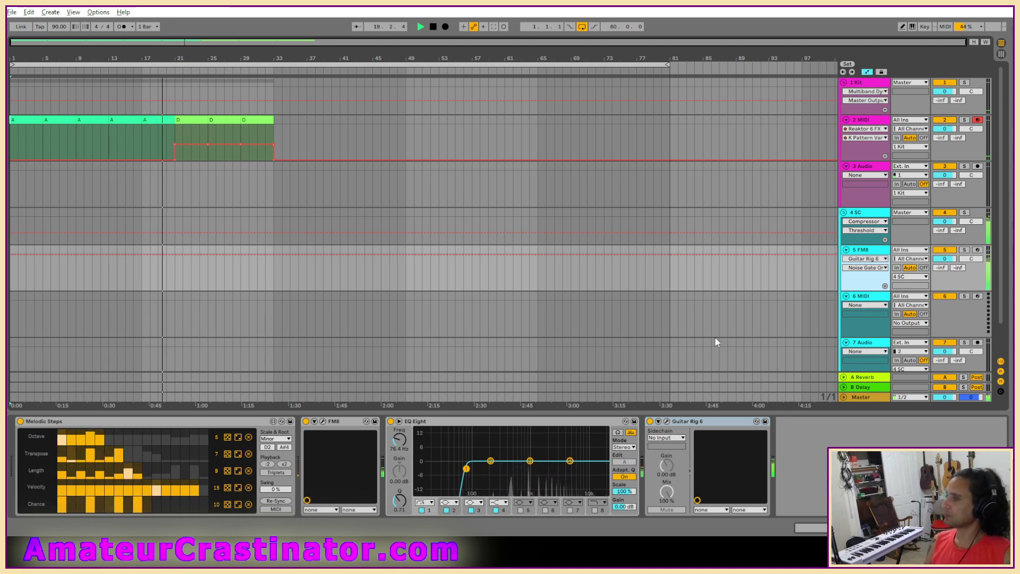
key(a)
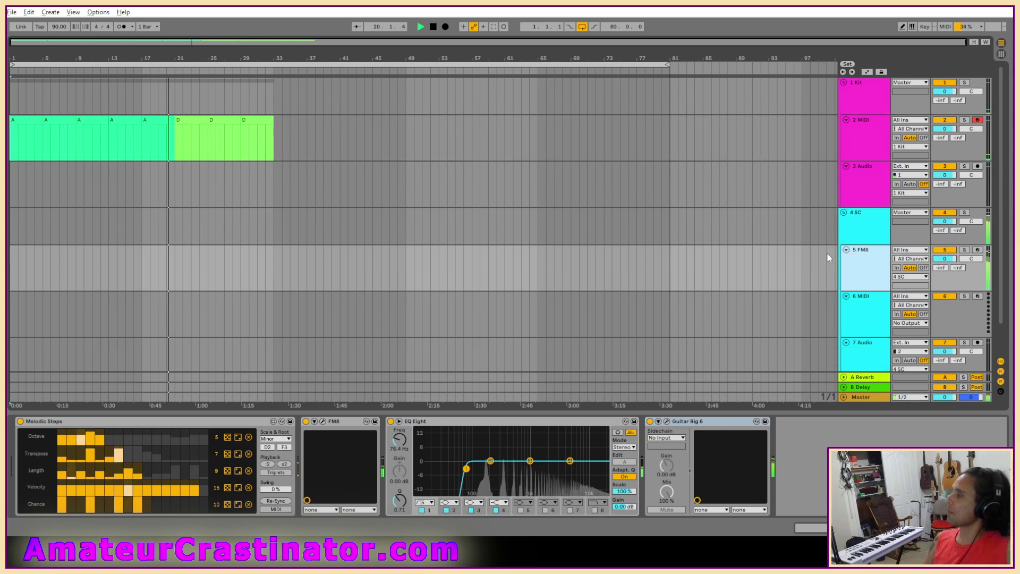
key(a)
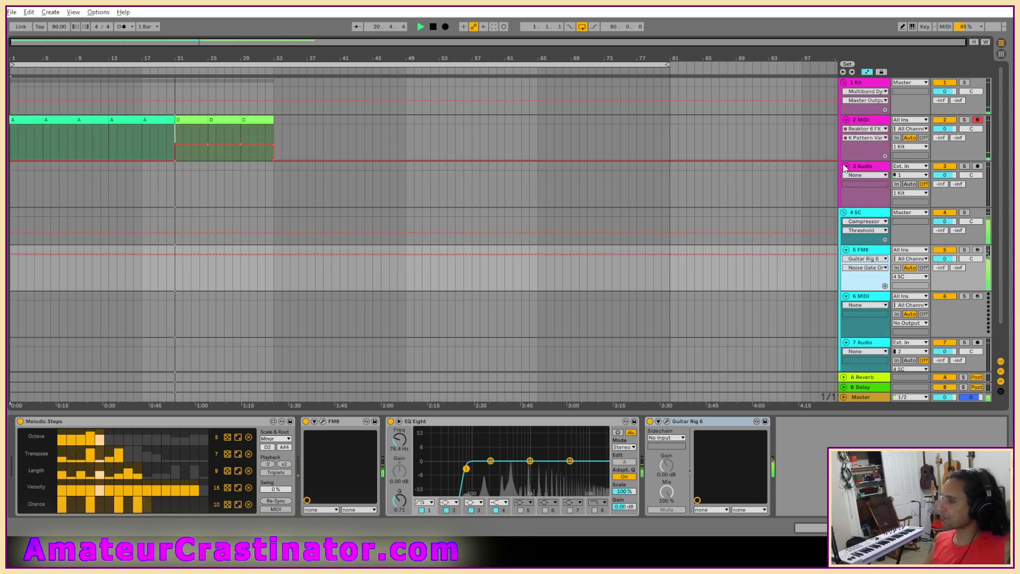
Replay the start of the arrangement and inspect the 2 MIDI track's K M Volume and B M Volume automation across the clips.
click(869, 142)
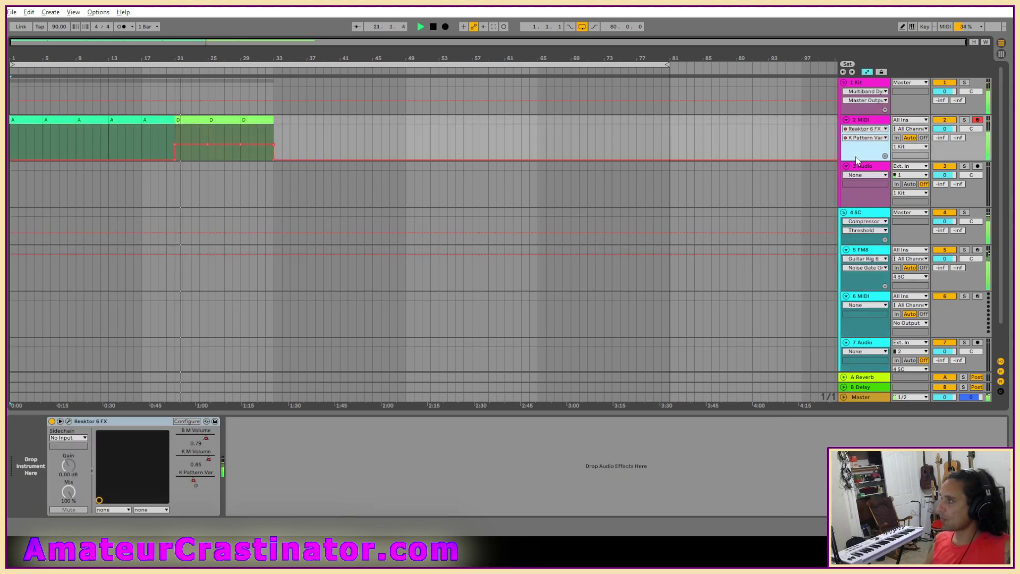
key(space)
key(space)
click(177, 458)
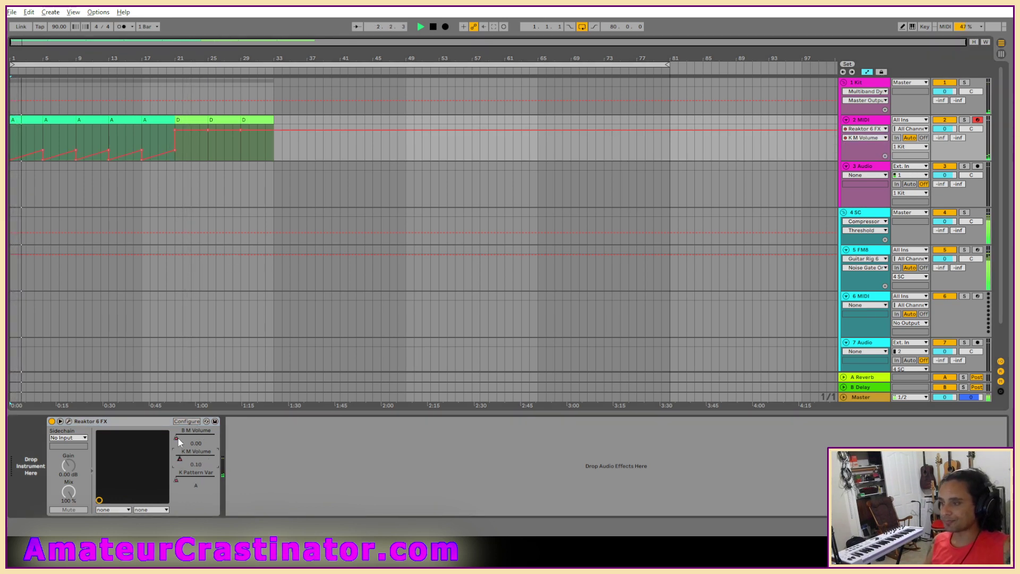
click(176, 438)
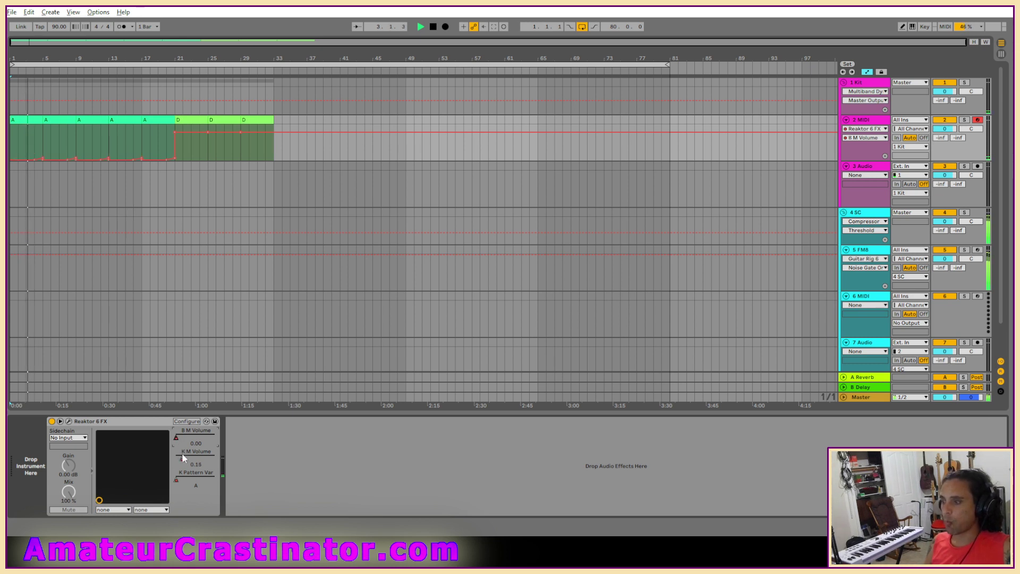
key(space)
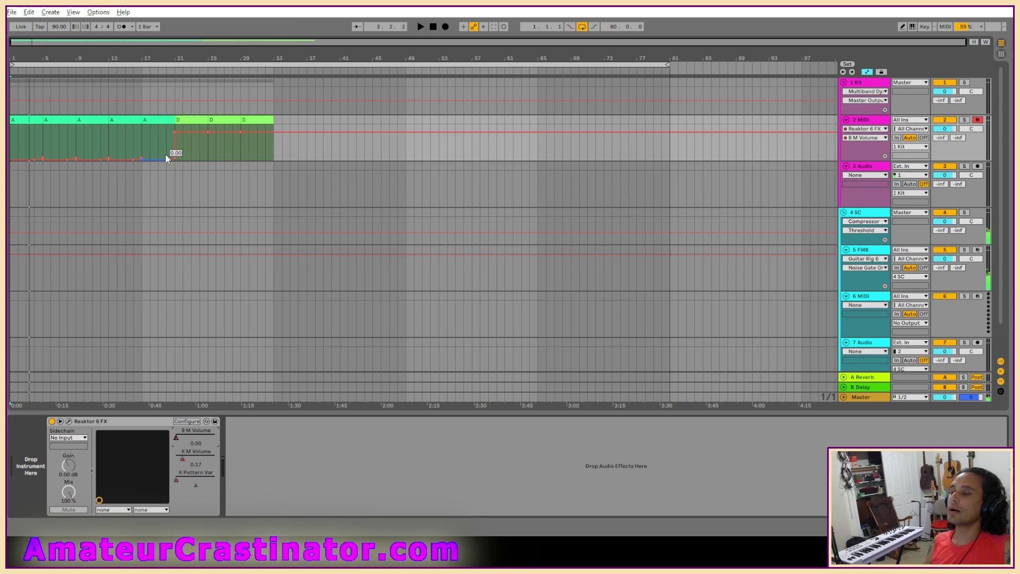
Undo the clip duplications and moves on the 2 MIDI track back to just two A clips and the original clip D.
key(ctrl+z)
key(ctrl+z)
key(ctrl+z)
key(ctrl+z)
key(ctrl+z)
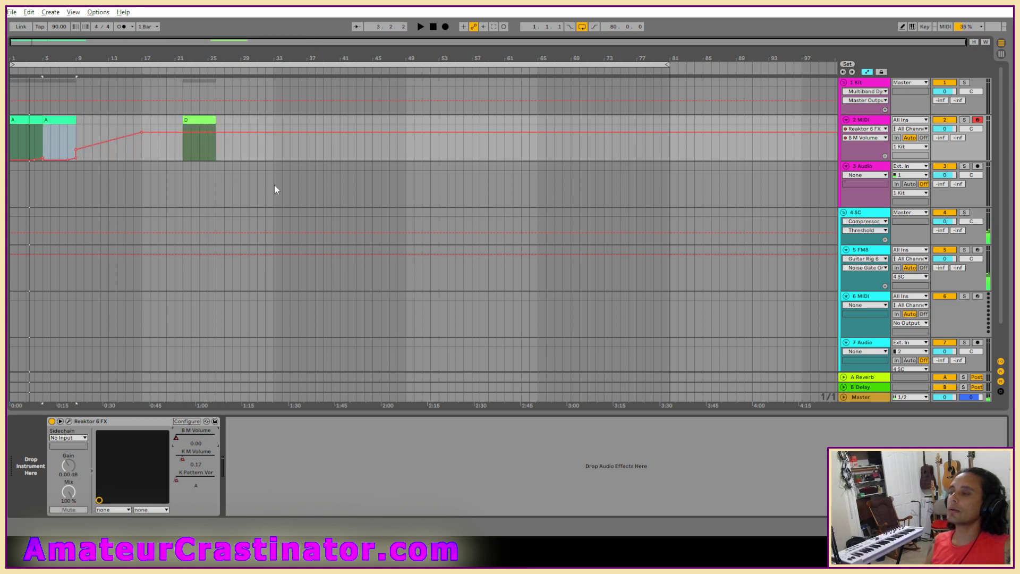
key(ctrl+z)
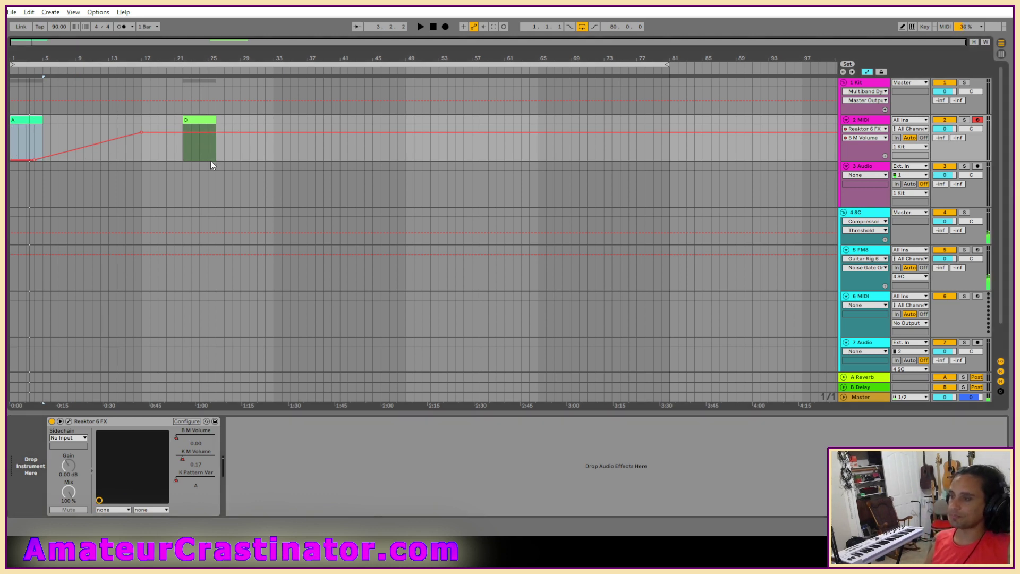
key(ctrl+y)
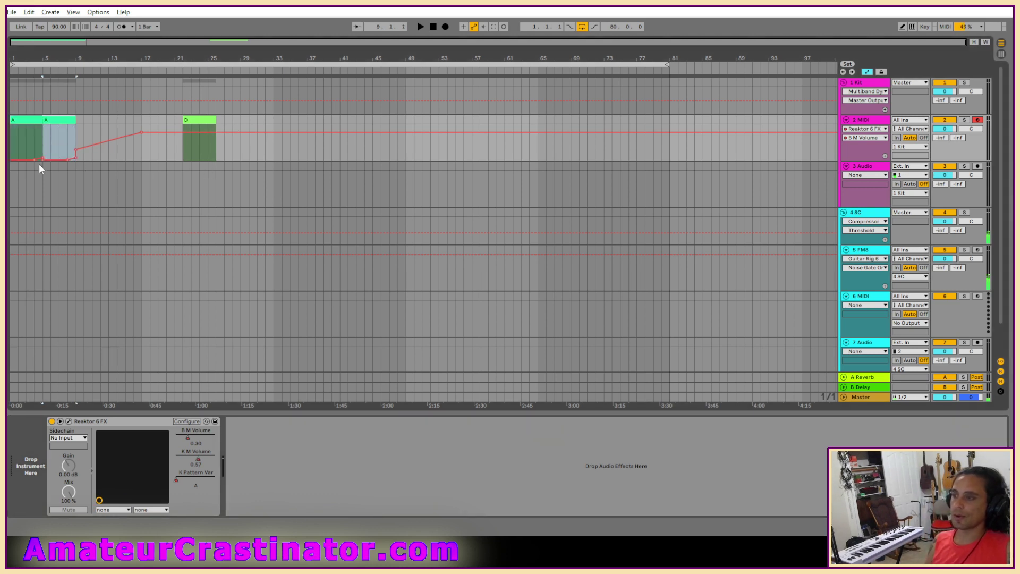
Clear the copied B M Volume breakpoints over the second A clip, and duplicate that clip to bar 9 with its copied breakpoints cleared too.
drag(30, 144, 68, 145)
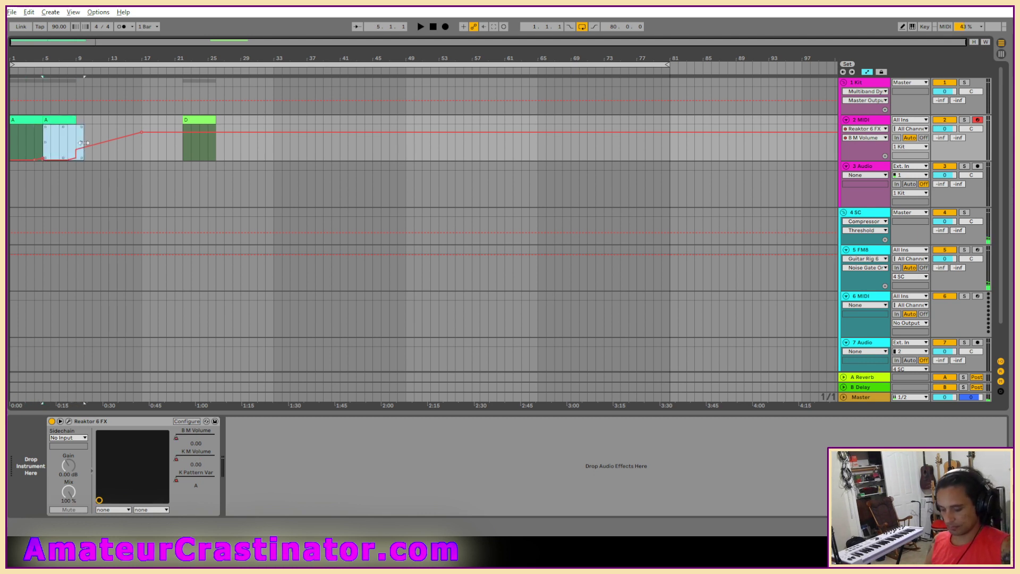
key(Delete)
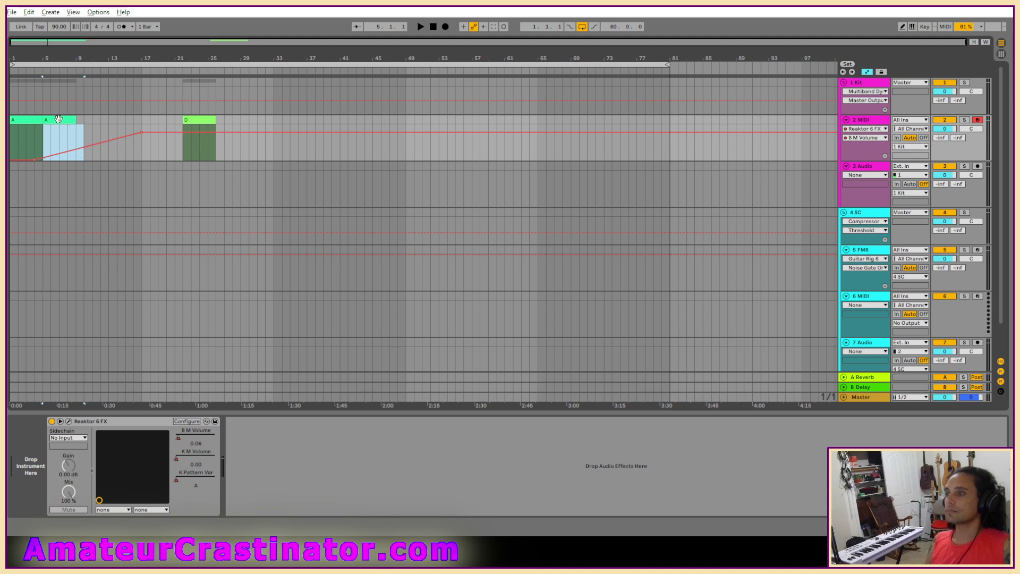
click(58, 118)
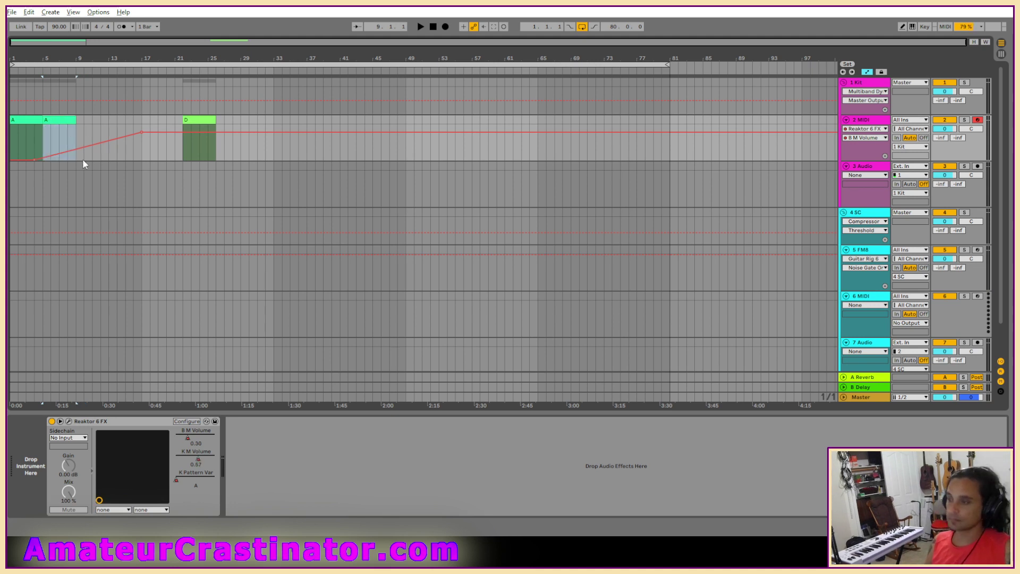
key(ctrl+d)
drag(58, 143, 115, 140)
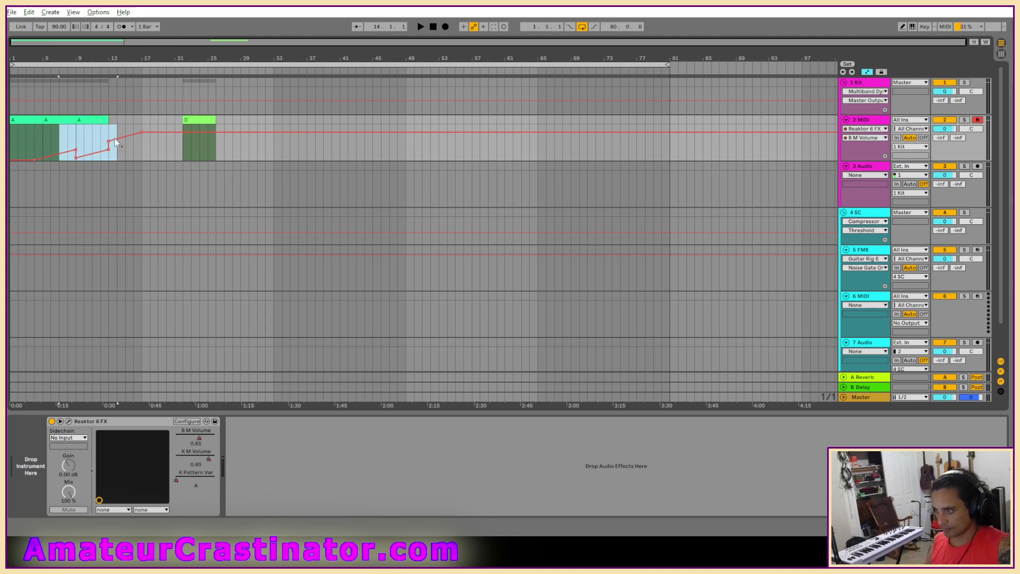
key(Delete)
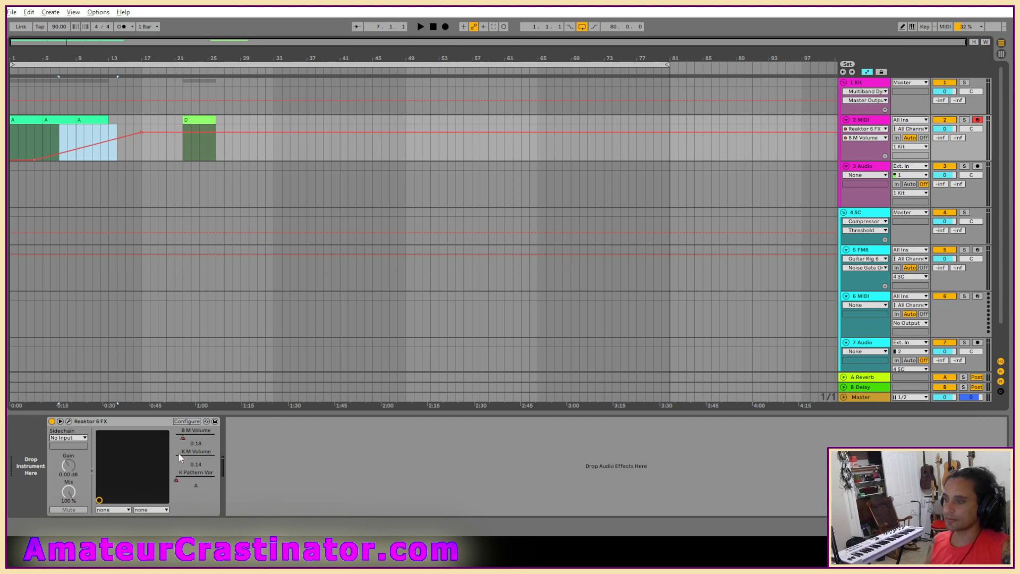
Straighten the K M Volume fade-in up to bar 13, and duplicate the third A clip to bar 13 with its volume dip removed.
click(182, 459)
drag(40, 132, 118, 138)
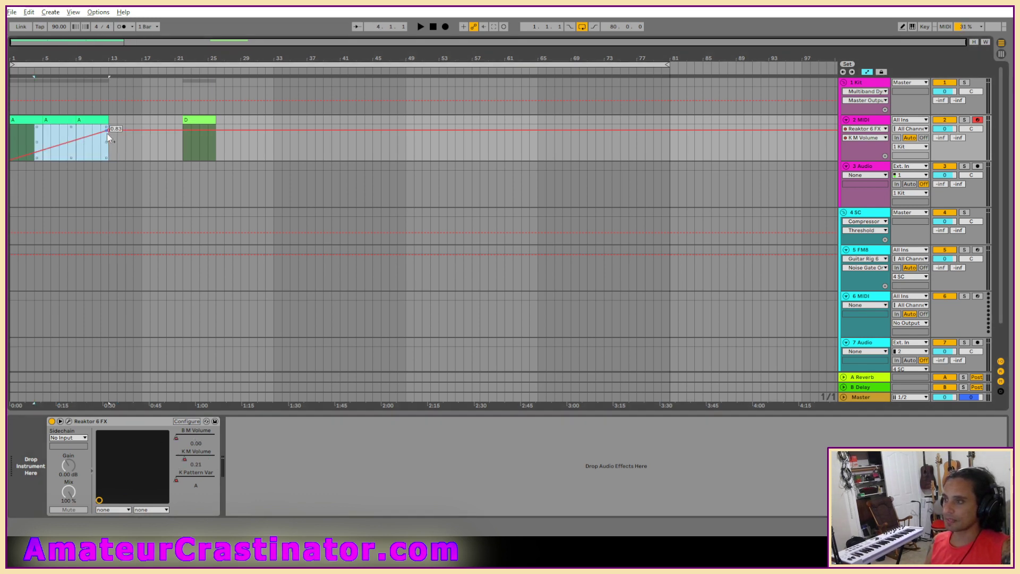
click(93, 120)
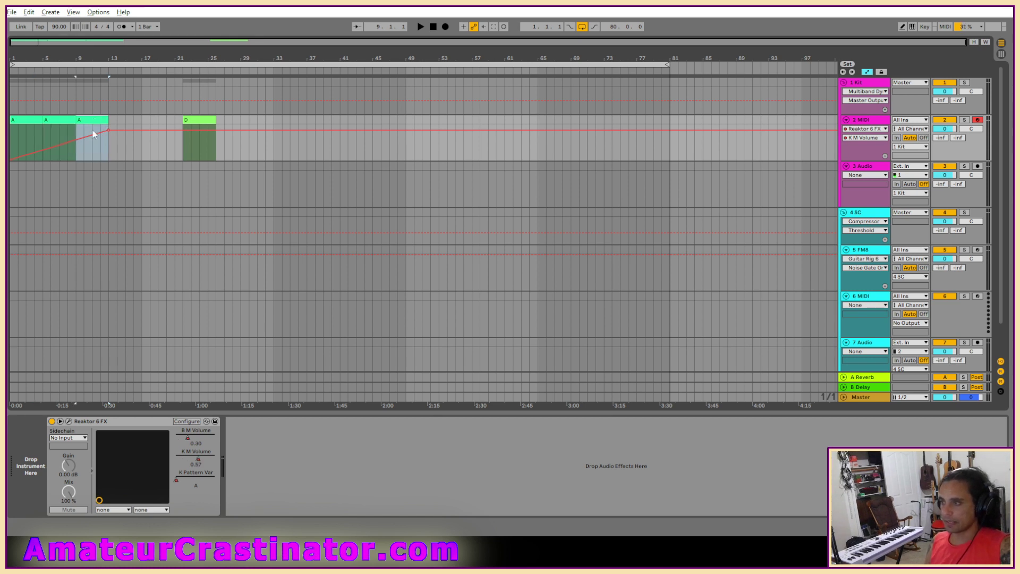
key(ctrl+d)
mouse_move(110, 143)
mouse_down()
mouse_move(97, 148)
mouse_move(110, 150)
mouse_up()
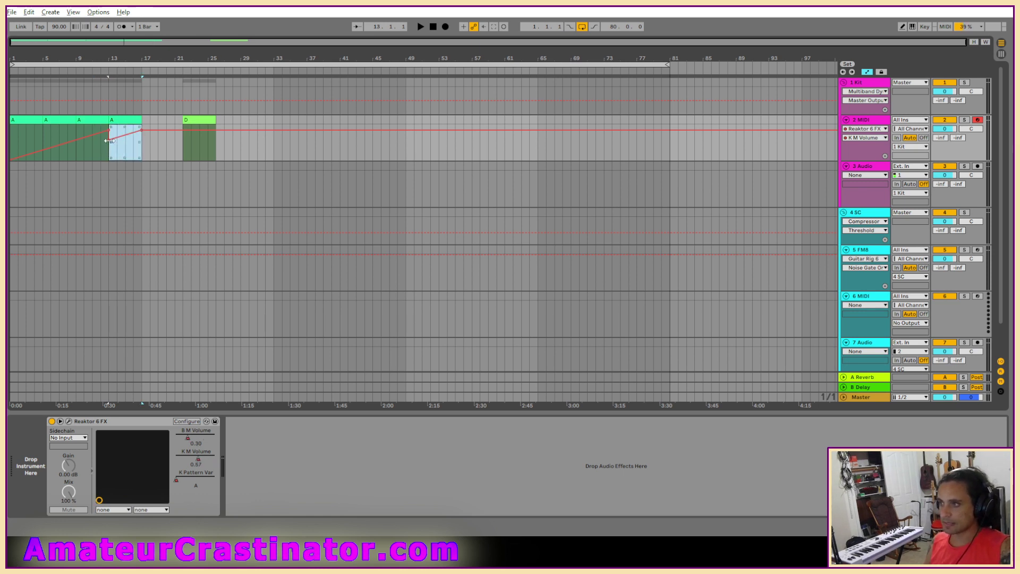
click(142, 129)
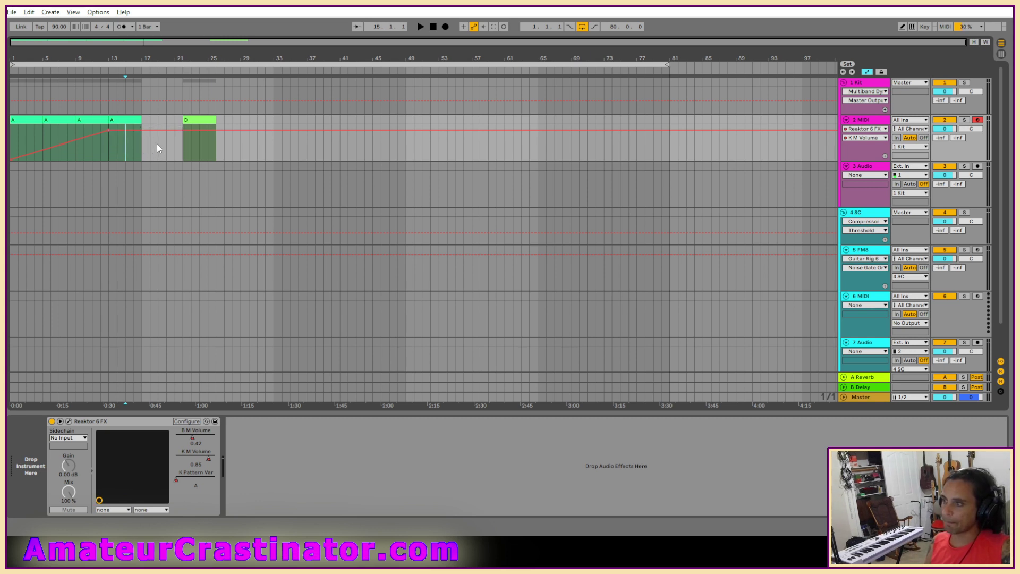
click(130, 118)
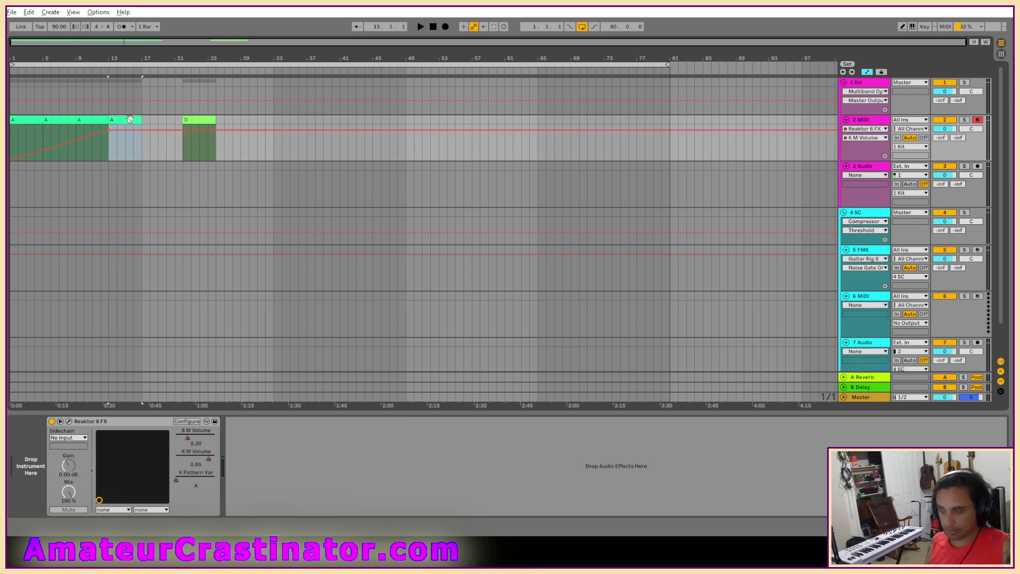
key(ctrl+d)
drag(191, 119, 184, 119)
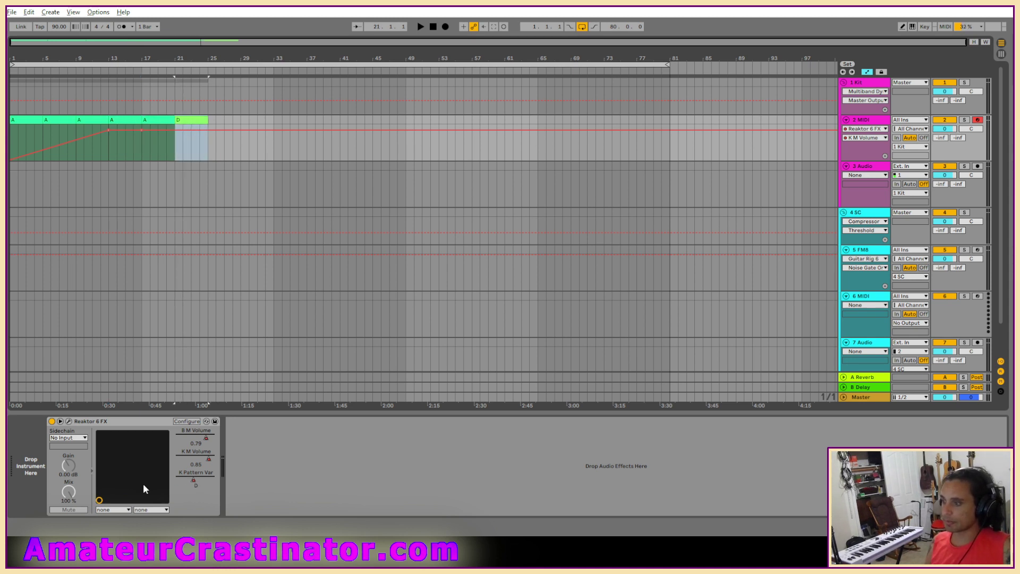
click(205, 440)
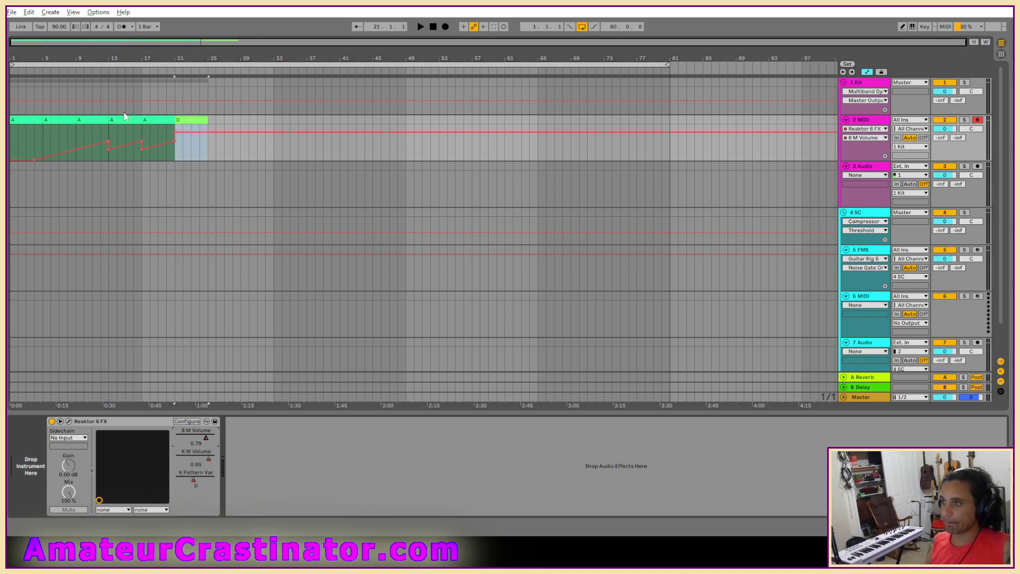
key(ctrl+z)
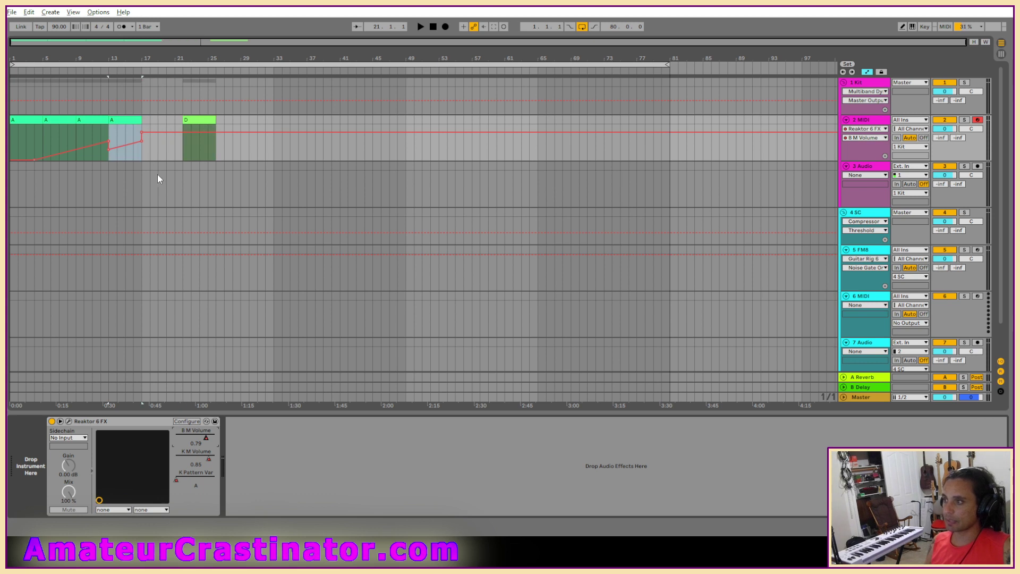
Straighten the B M Volume fade-in up to bar 17, and duplicate the fourth A clip to bar 17 with its volume dip removed.
click(142, 142)
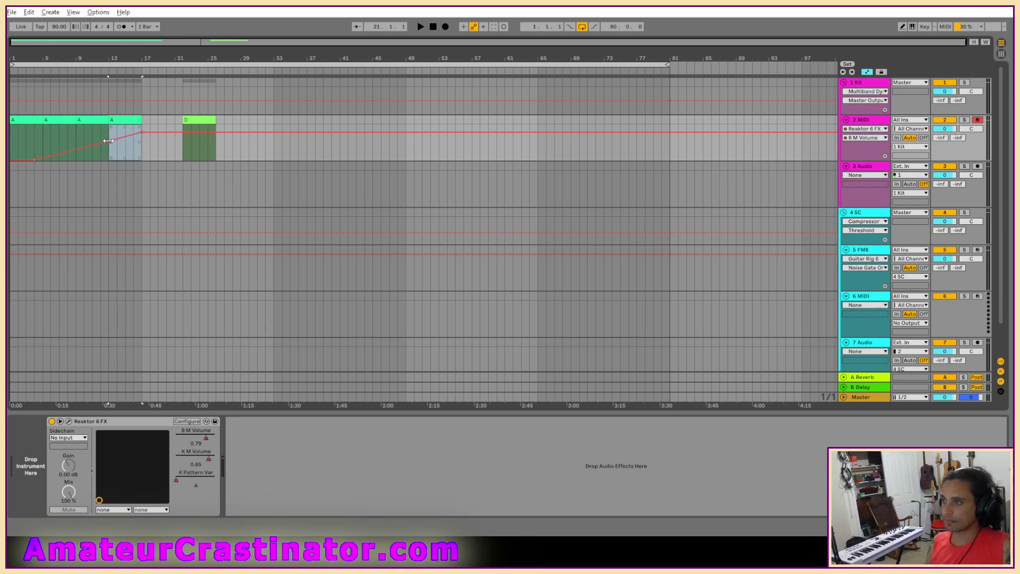
click(207, 458)
click(206, 437)
click(208, 458)
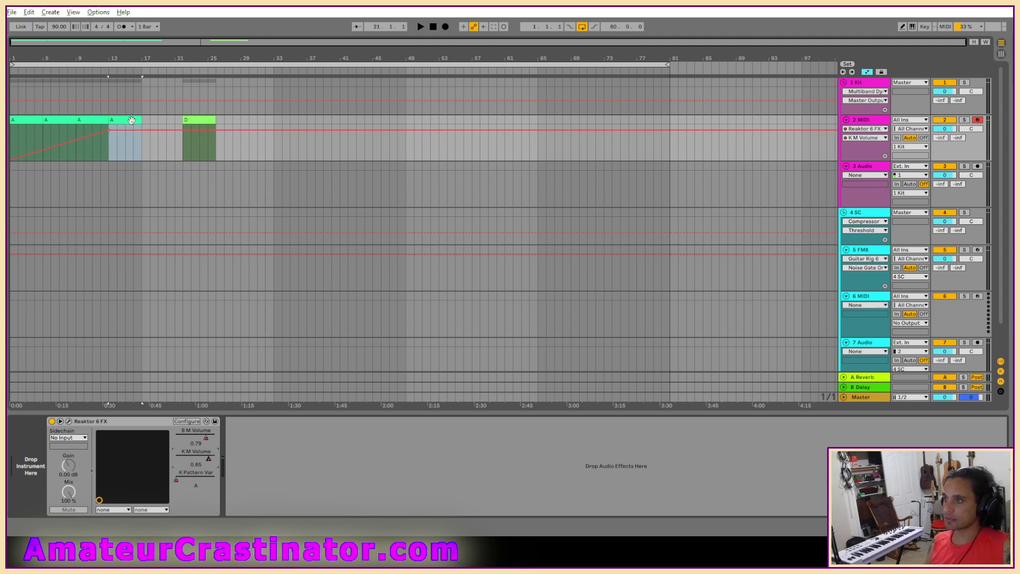
key(ctrl+d)
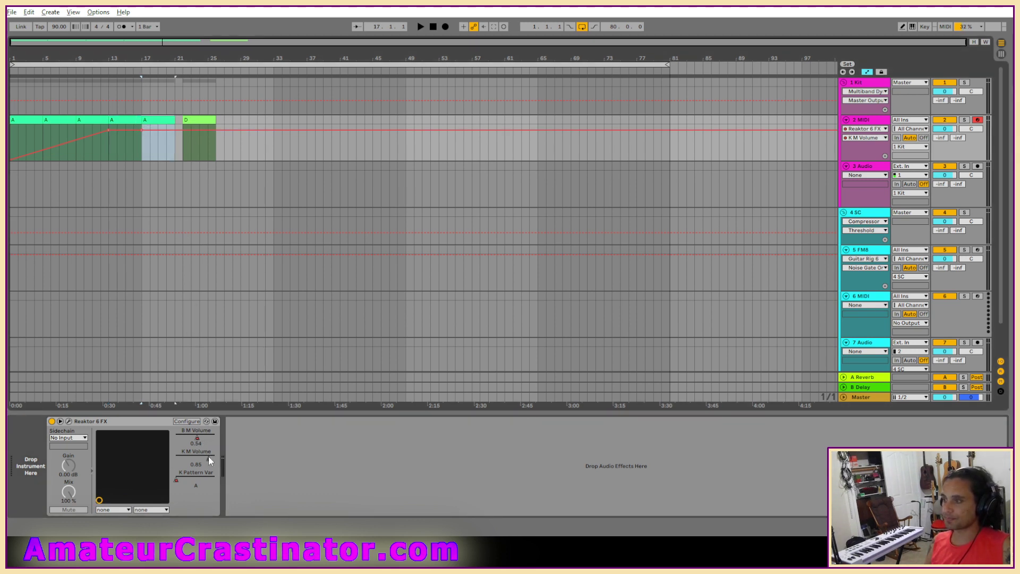
click(196, 434)
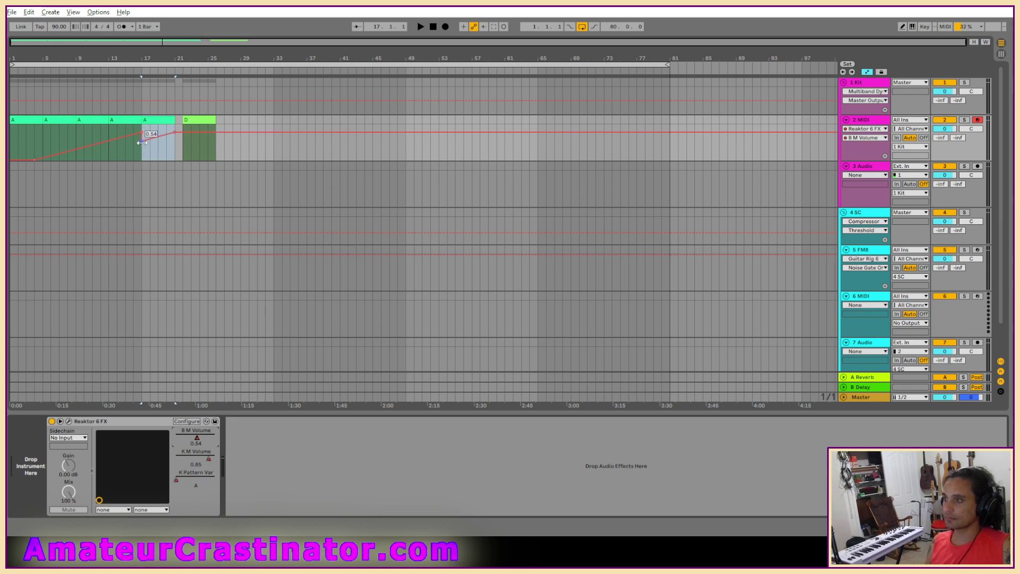
Move clip D to bar 21 and duplicate it once, filling the track up to bar 29.
click(188, 123)
key(ctrl+d)
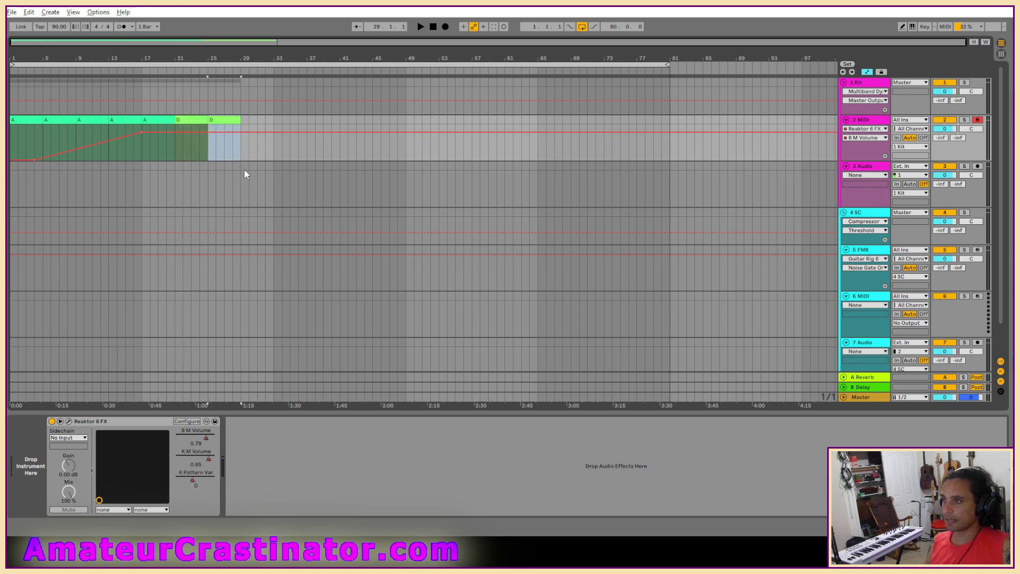
Play the arrangement from the start with automation hidden, and check the active kick pattern in the Reaktor TRK-01 window.
click(435, 26)
key(a)
key(space)
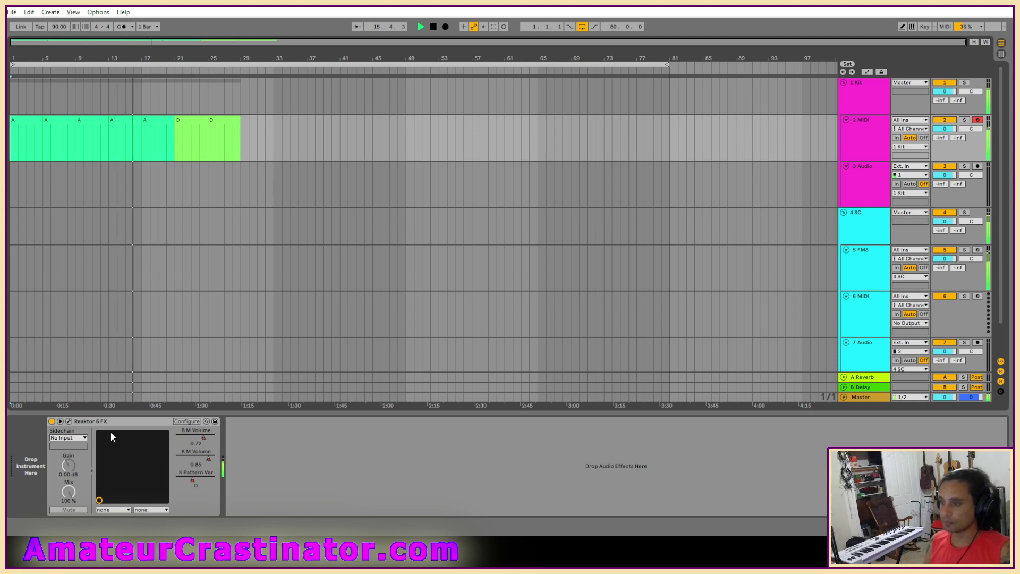
click(68, 421)
click(356, 373)
click(434, 27)
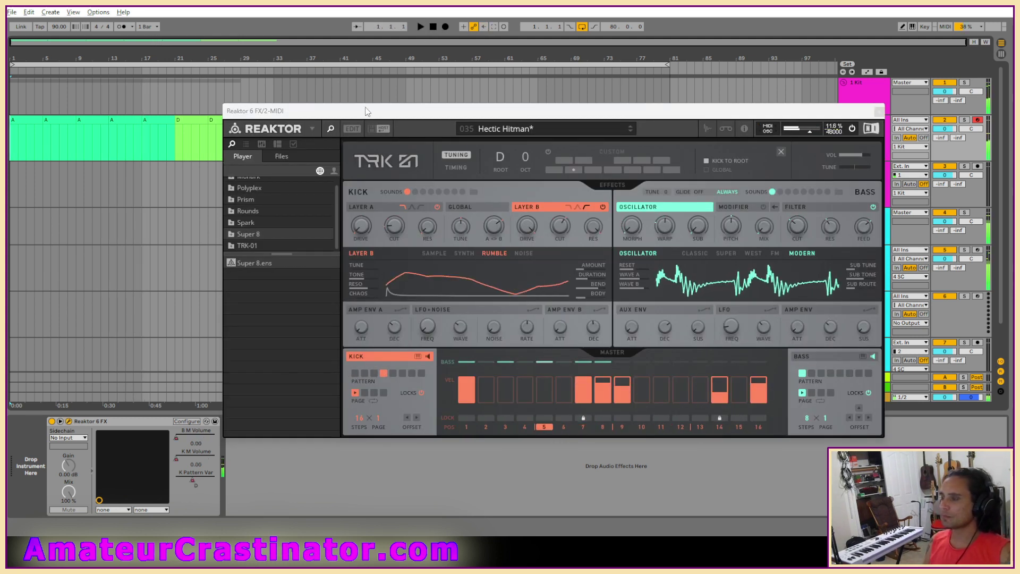
Set the K Pattern Var automation over bars 1 to 21 to A and replay from the start to check the kick pattern in Reaktor.
key(a)
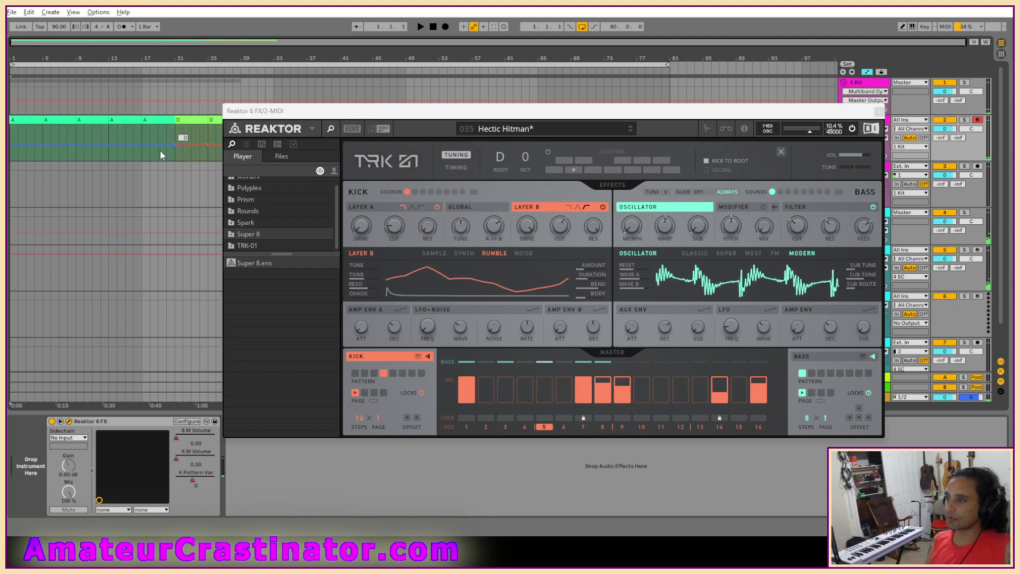
drag(160, 120, 11, 122)
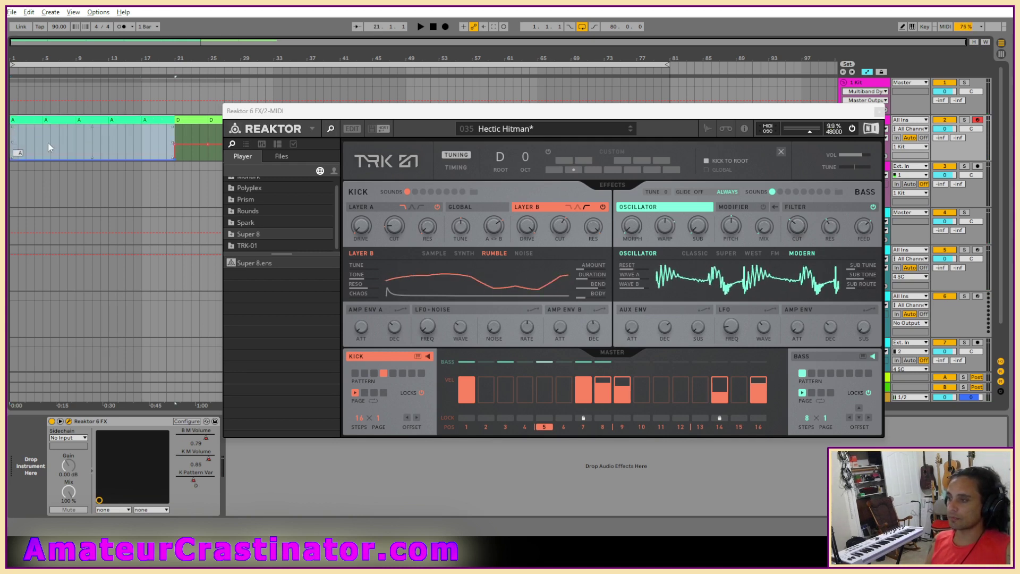
click(435, 26)
key(space)
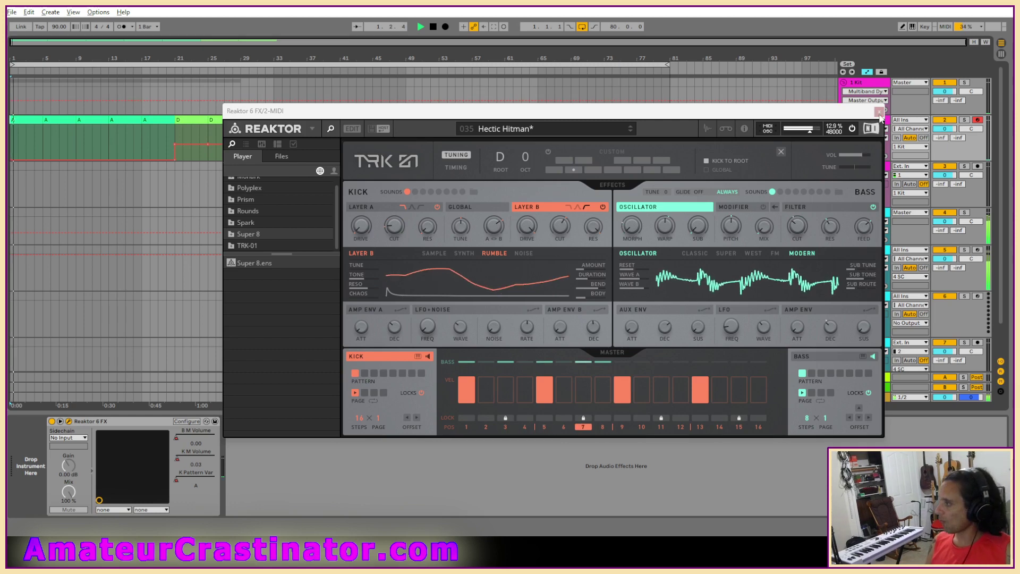
click(879, 112)
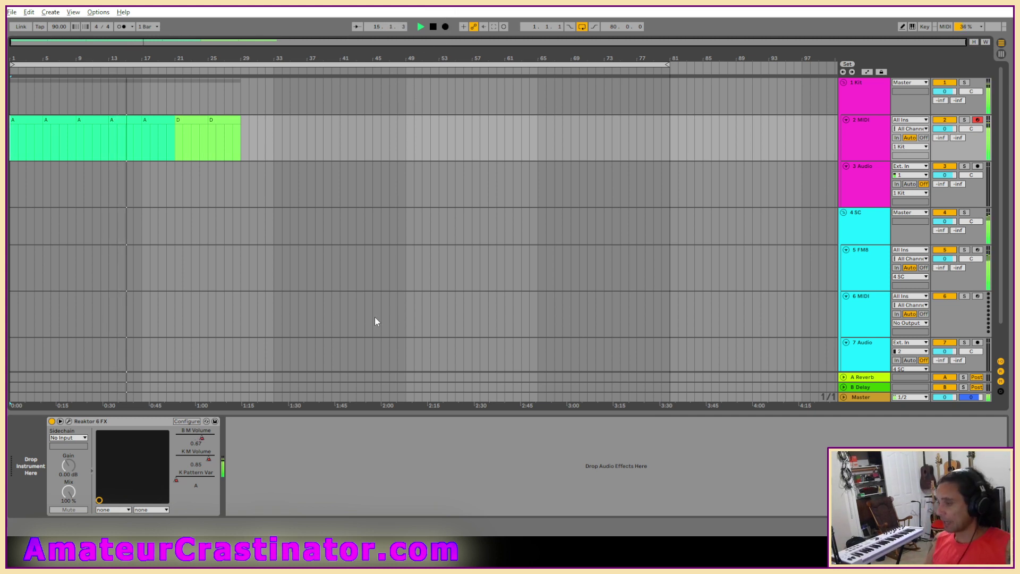
Paste a copy of the last A clip at bar 29 of the 2 MIDI track, and select the D clip at bar 21.
click(877, 130)
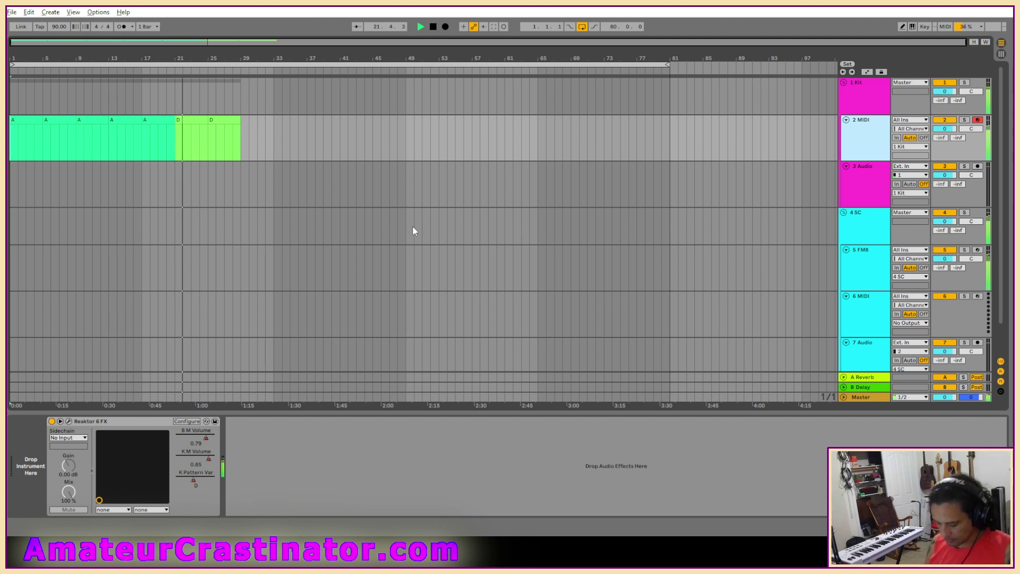
click(155, 124)
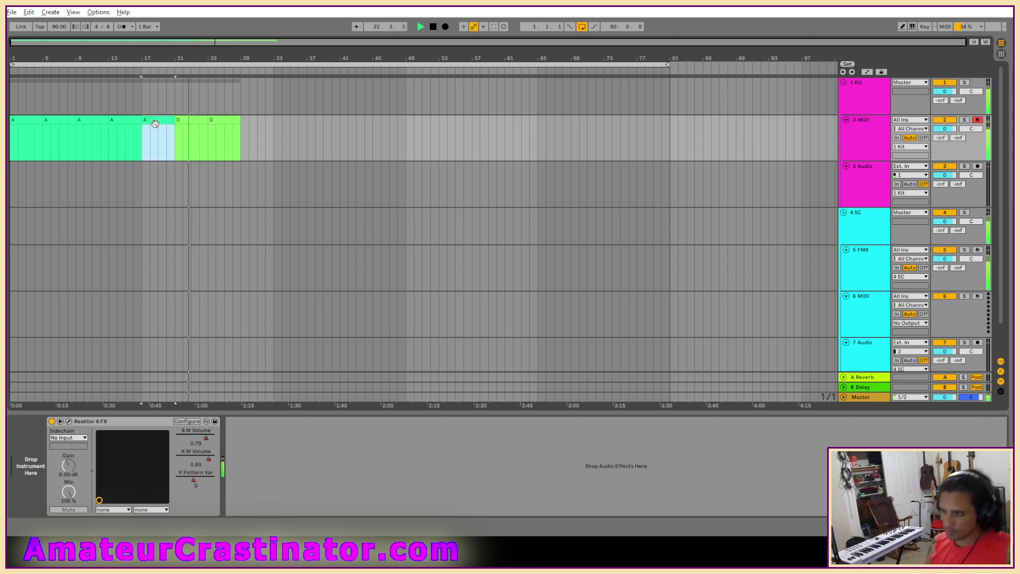
click(244, 145)
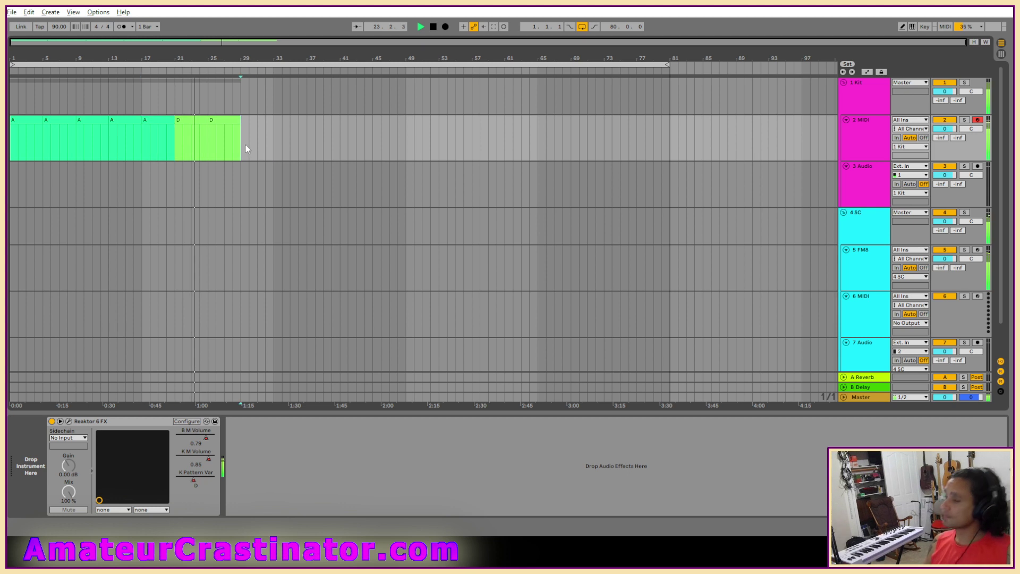
key(ctrl+v)
click(197, 121)
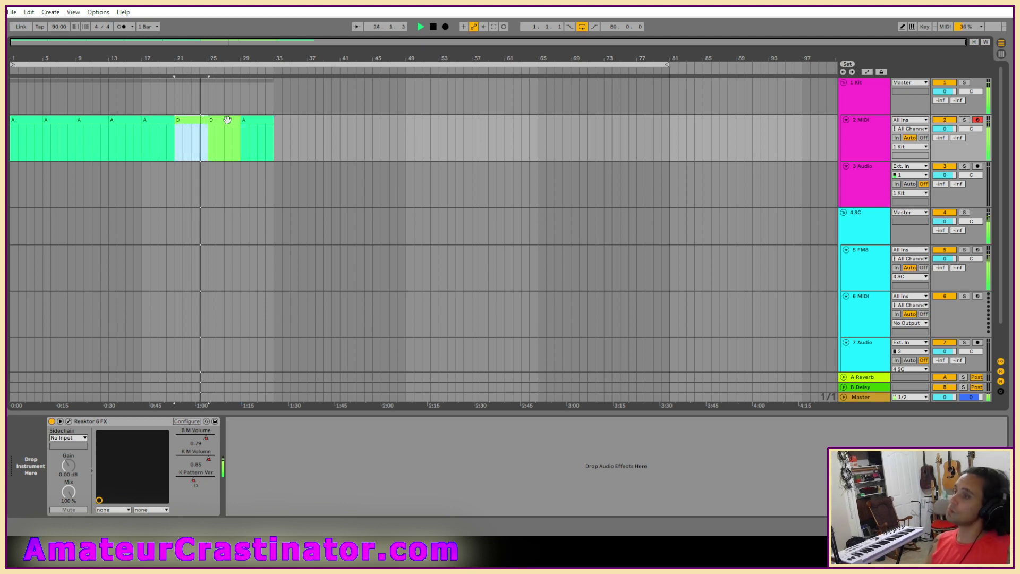
Duplicate the D, D and A clips spanning bars 21 to 33 of the 2 MIDI track directly after themselves.
click(246, 121)
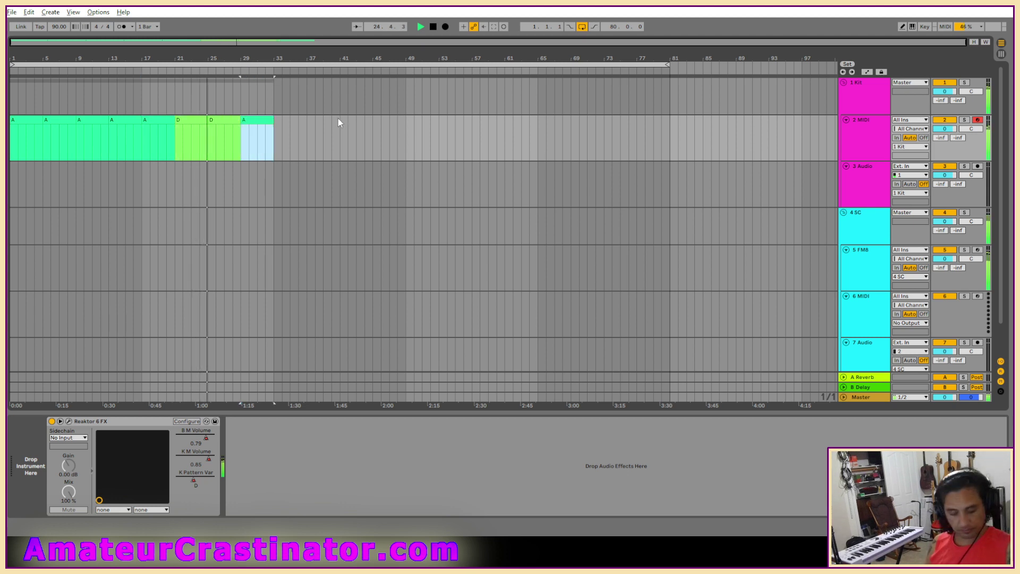
key(ctrl+d)
key(ctrl+z)
shift+click(194, 121)
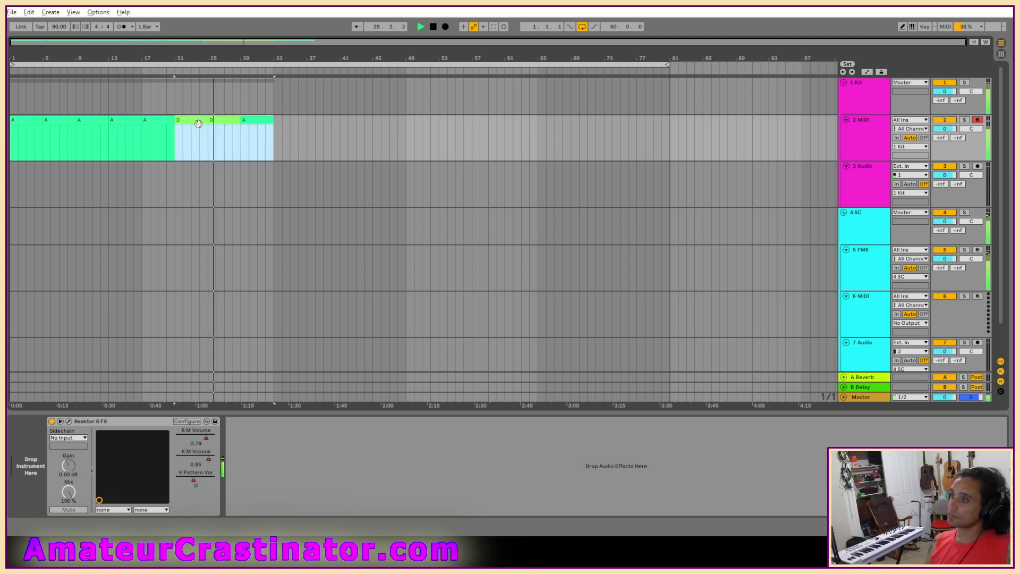
key(ctrl+d)
Duplicate the A clip at bar 41 once, extending the 2 MIDI track to bar 49, and stop playback.
click(351, 120)
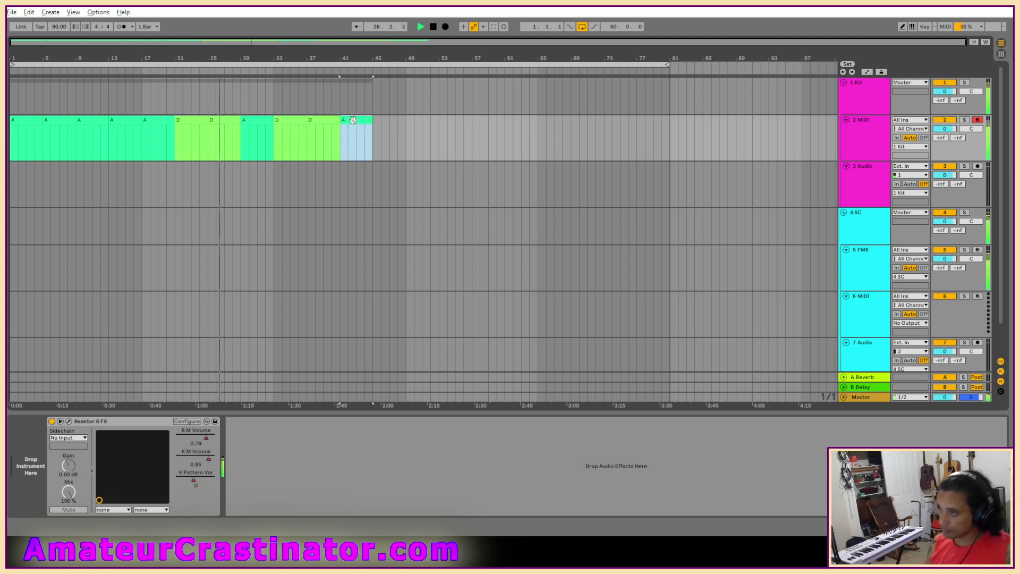
key(ctrl+d)
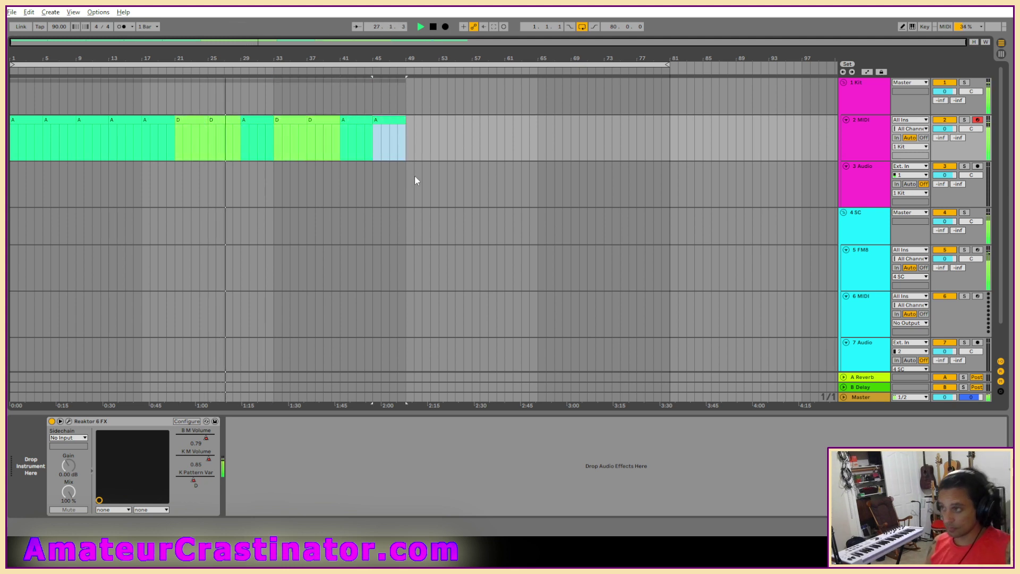
scroll(416, 176, down, 2)
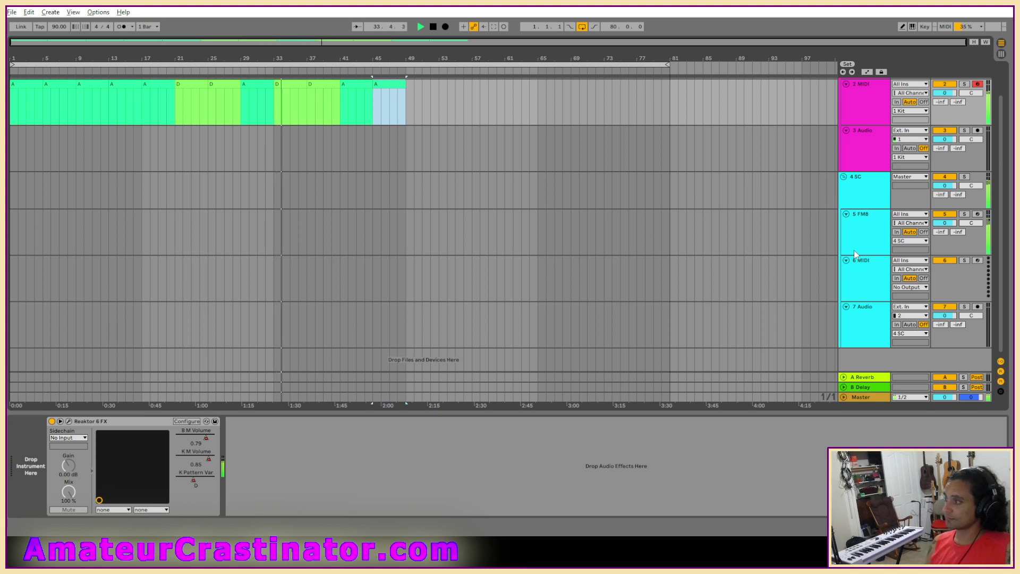
key(space)
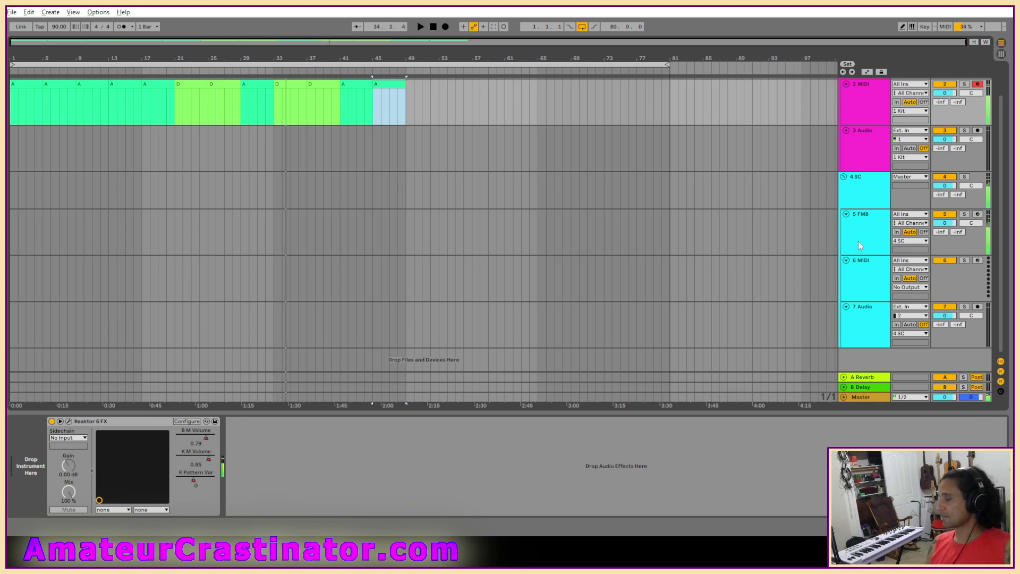